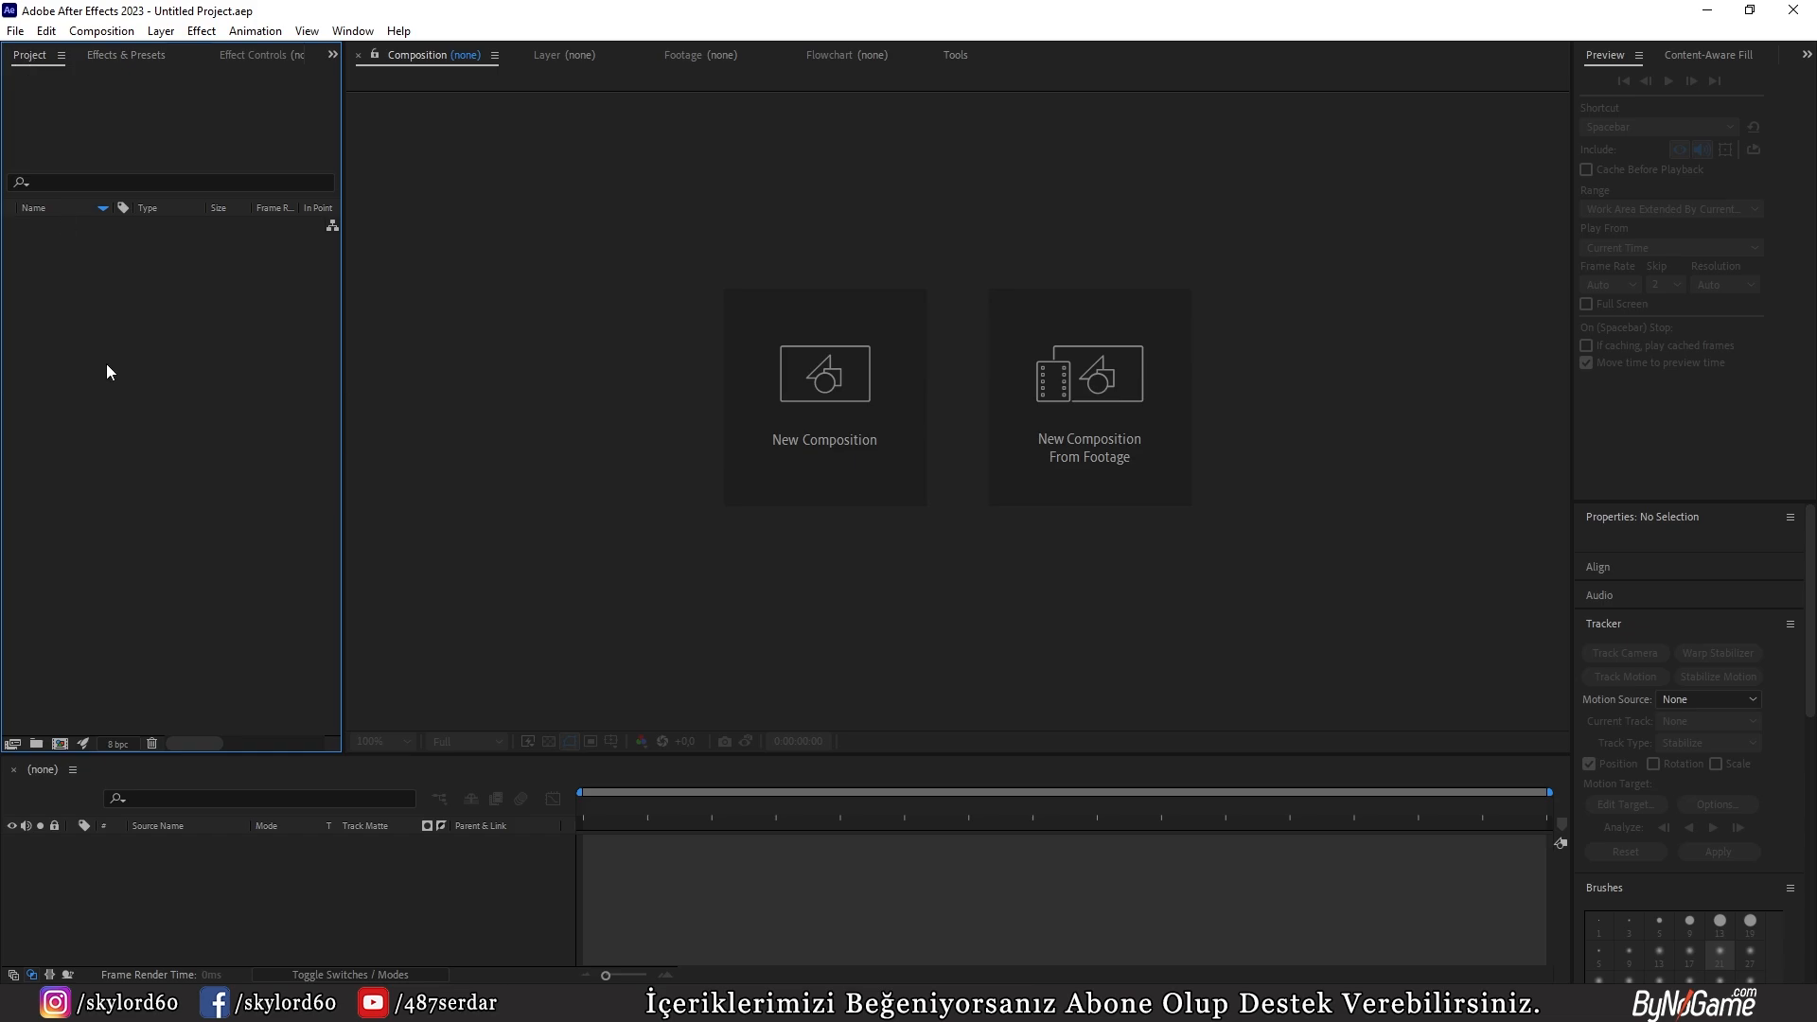
# Step: Import 5466908-hd_1920_1080_30fps.mp4 from the Vfx Dersi folder and create a composition from the footage
pyautogui.click(284, 1004)
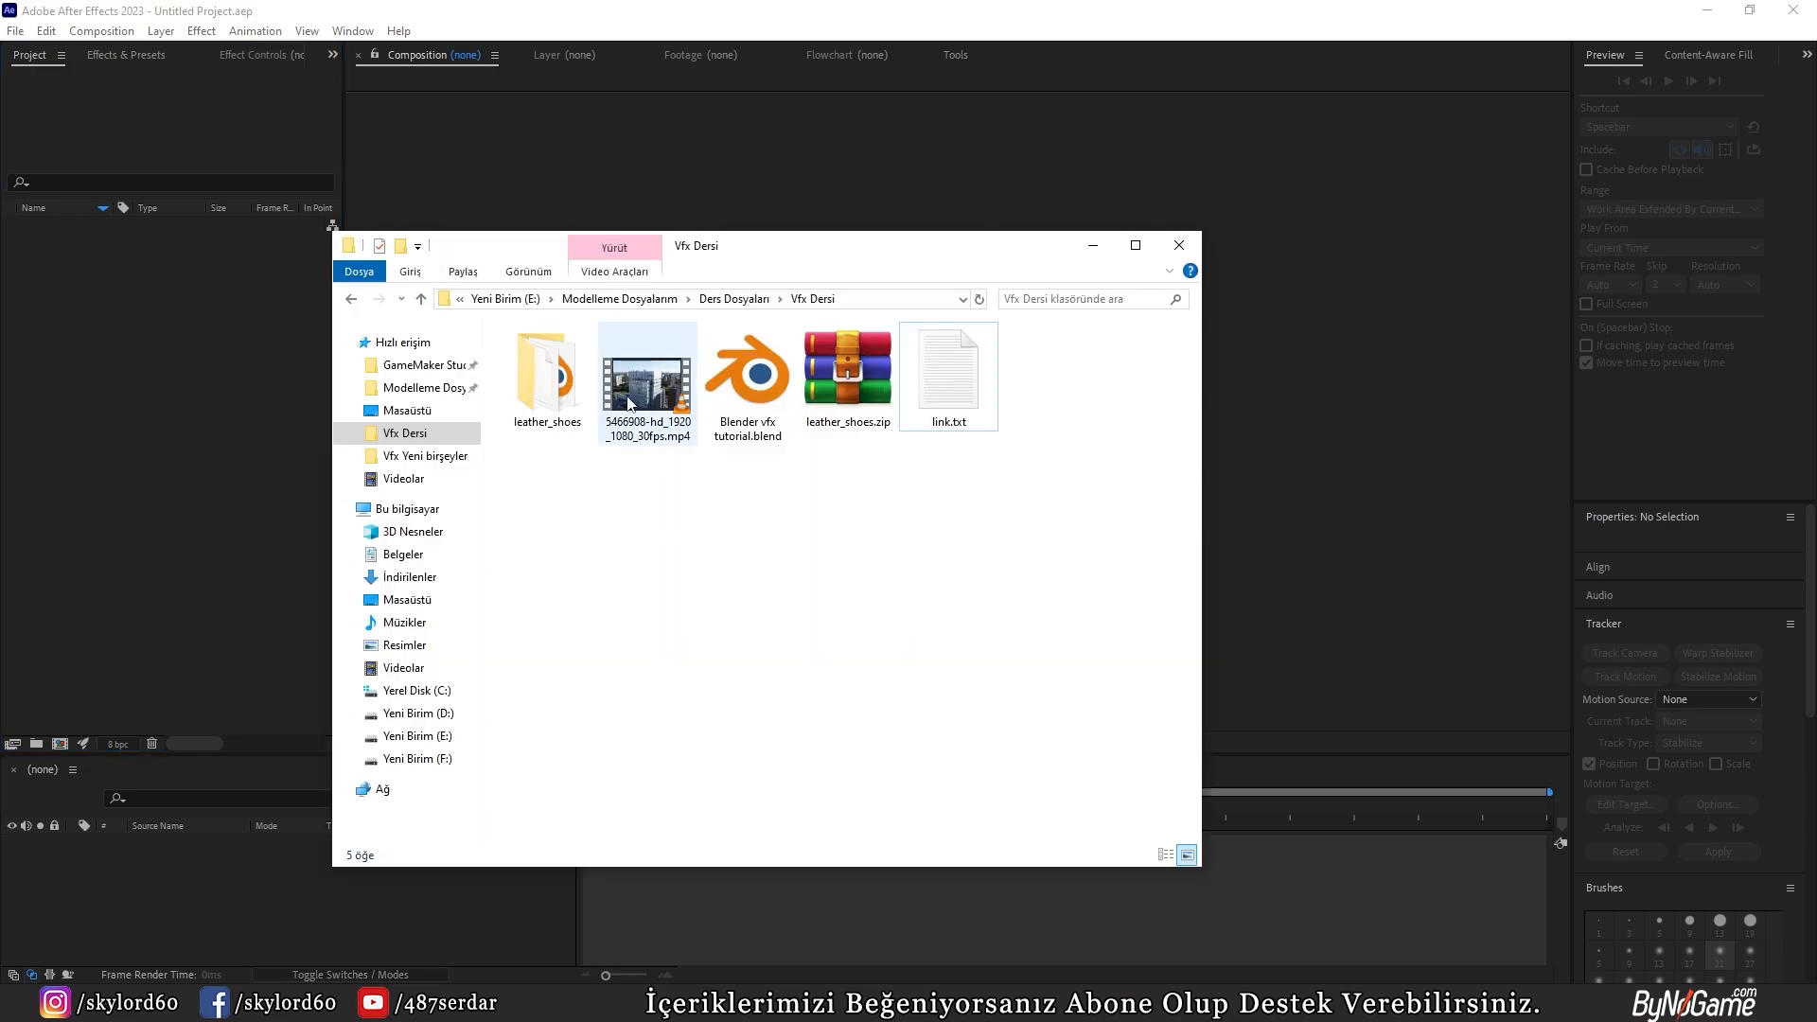
pyautogui.moveTo(638, 402); pyautogui.dragTo(180, 474)
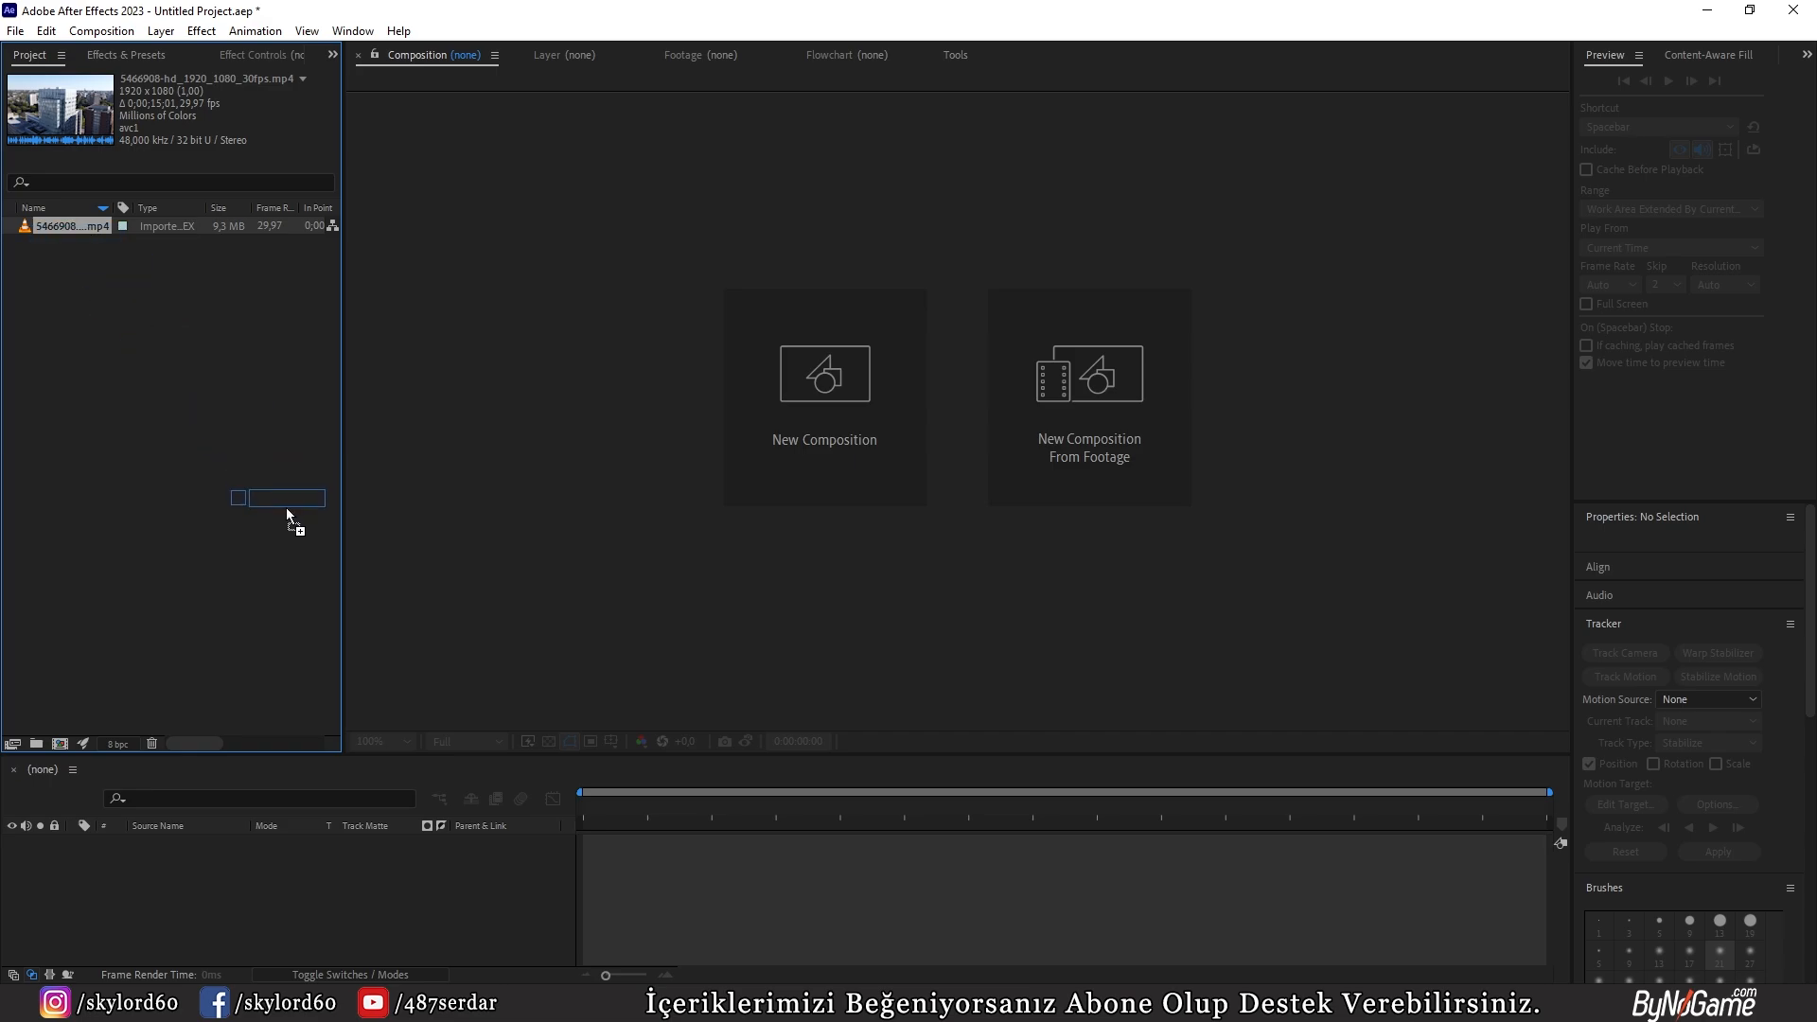
pyautogui.moveTo(287, 513); pyautogui.dragTo(253, 897)
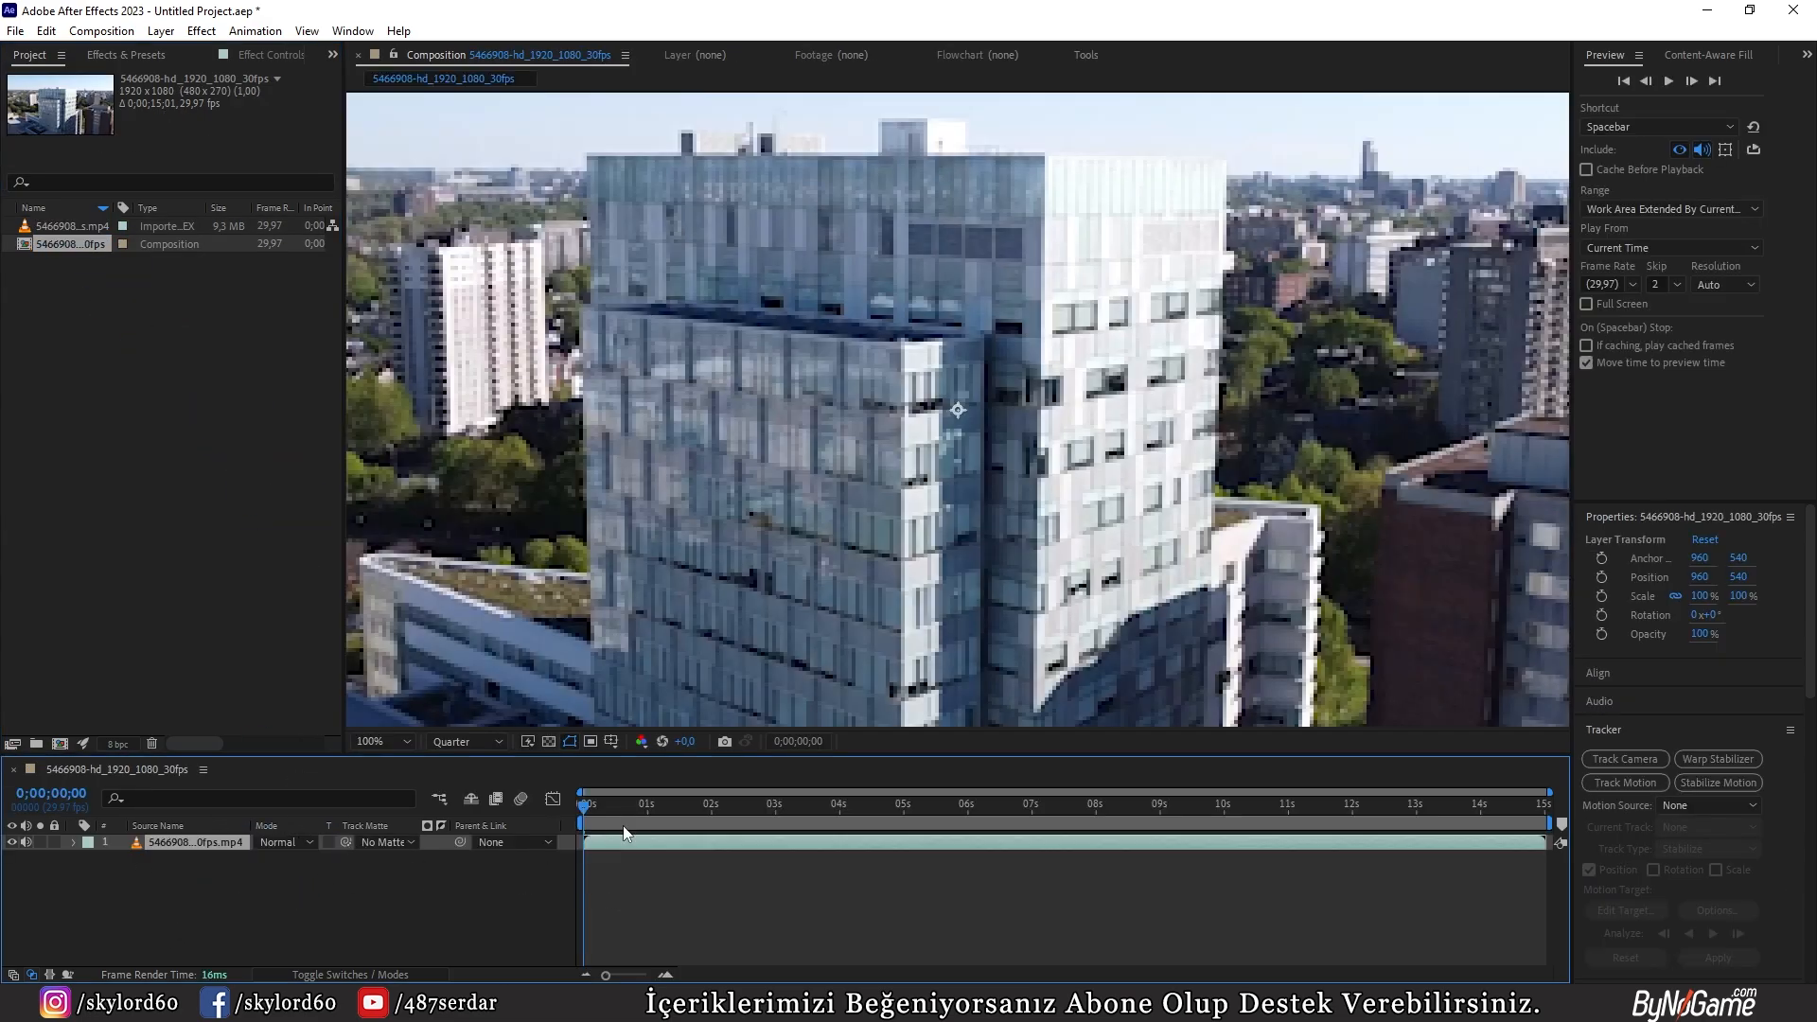
pyautogui.moveTo(589, 805); pyautogui.dragTo(503, 806)
pyautogui.scroll(-2, 666, 584)
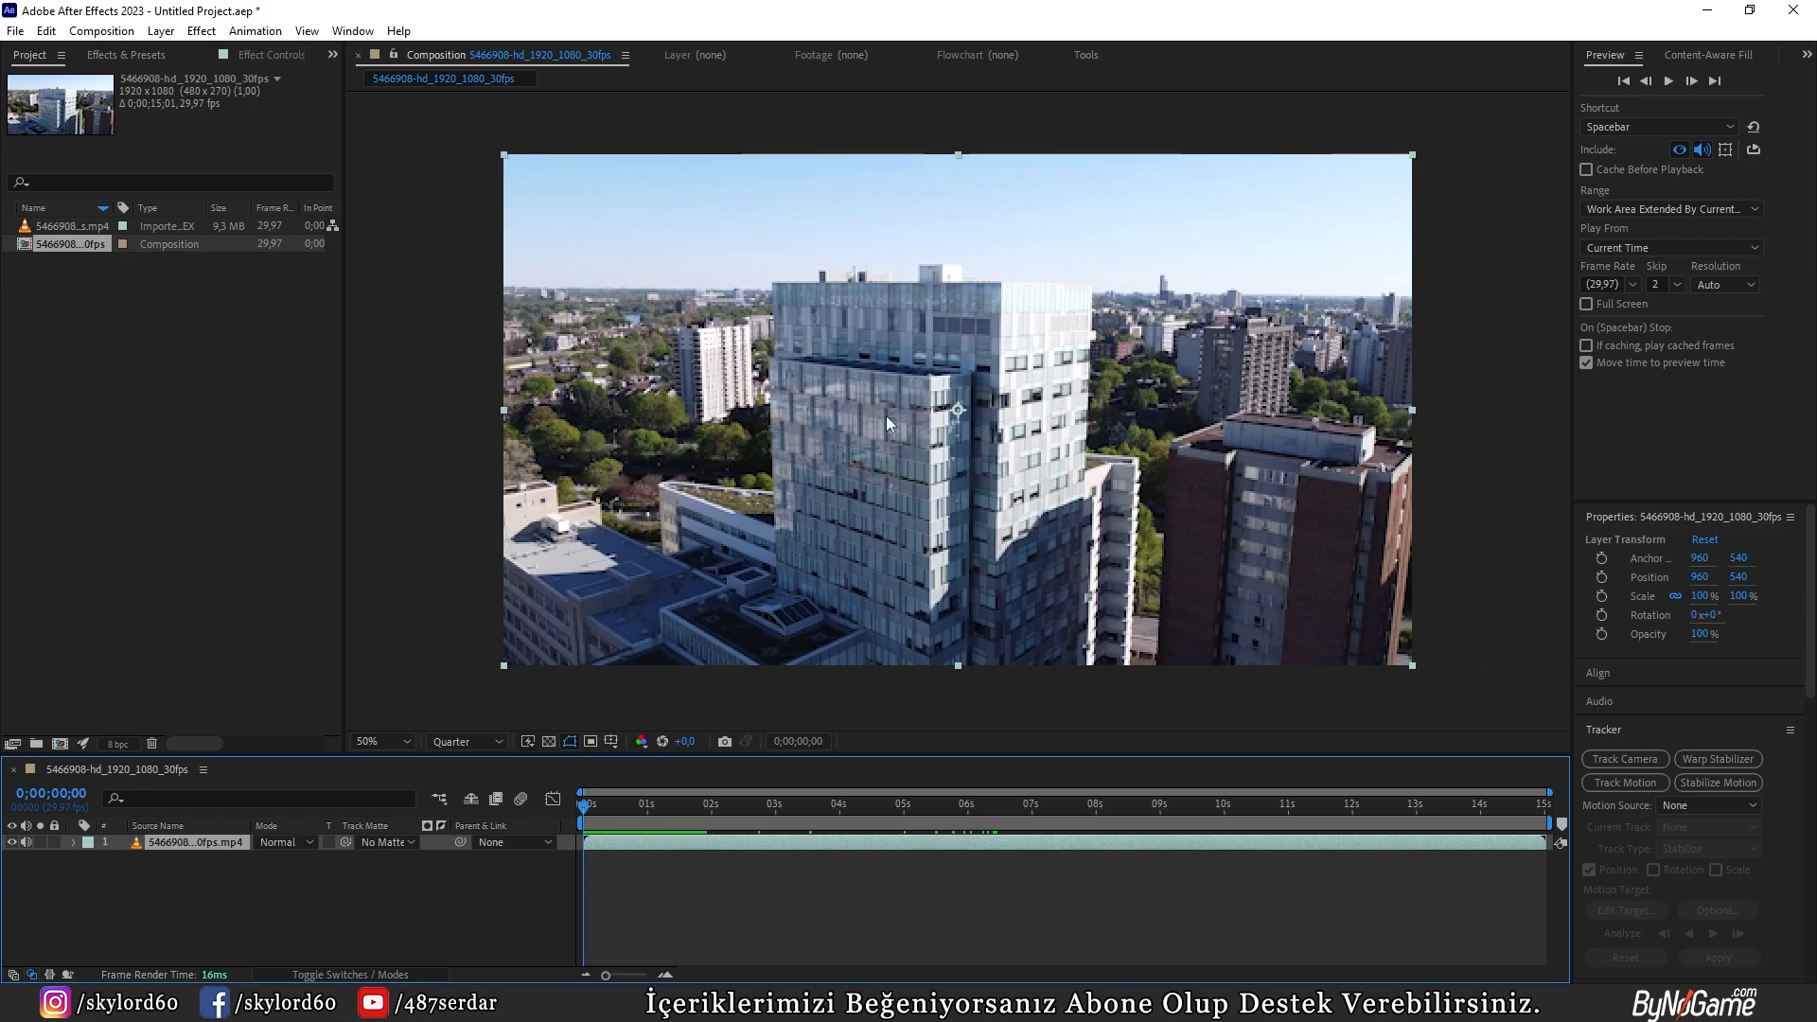
# Step: Run the 3D Camera Tracker on the footage layer with Detailed Analysis enabled
pyautogui.click(346, 34)
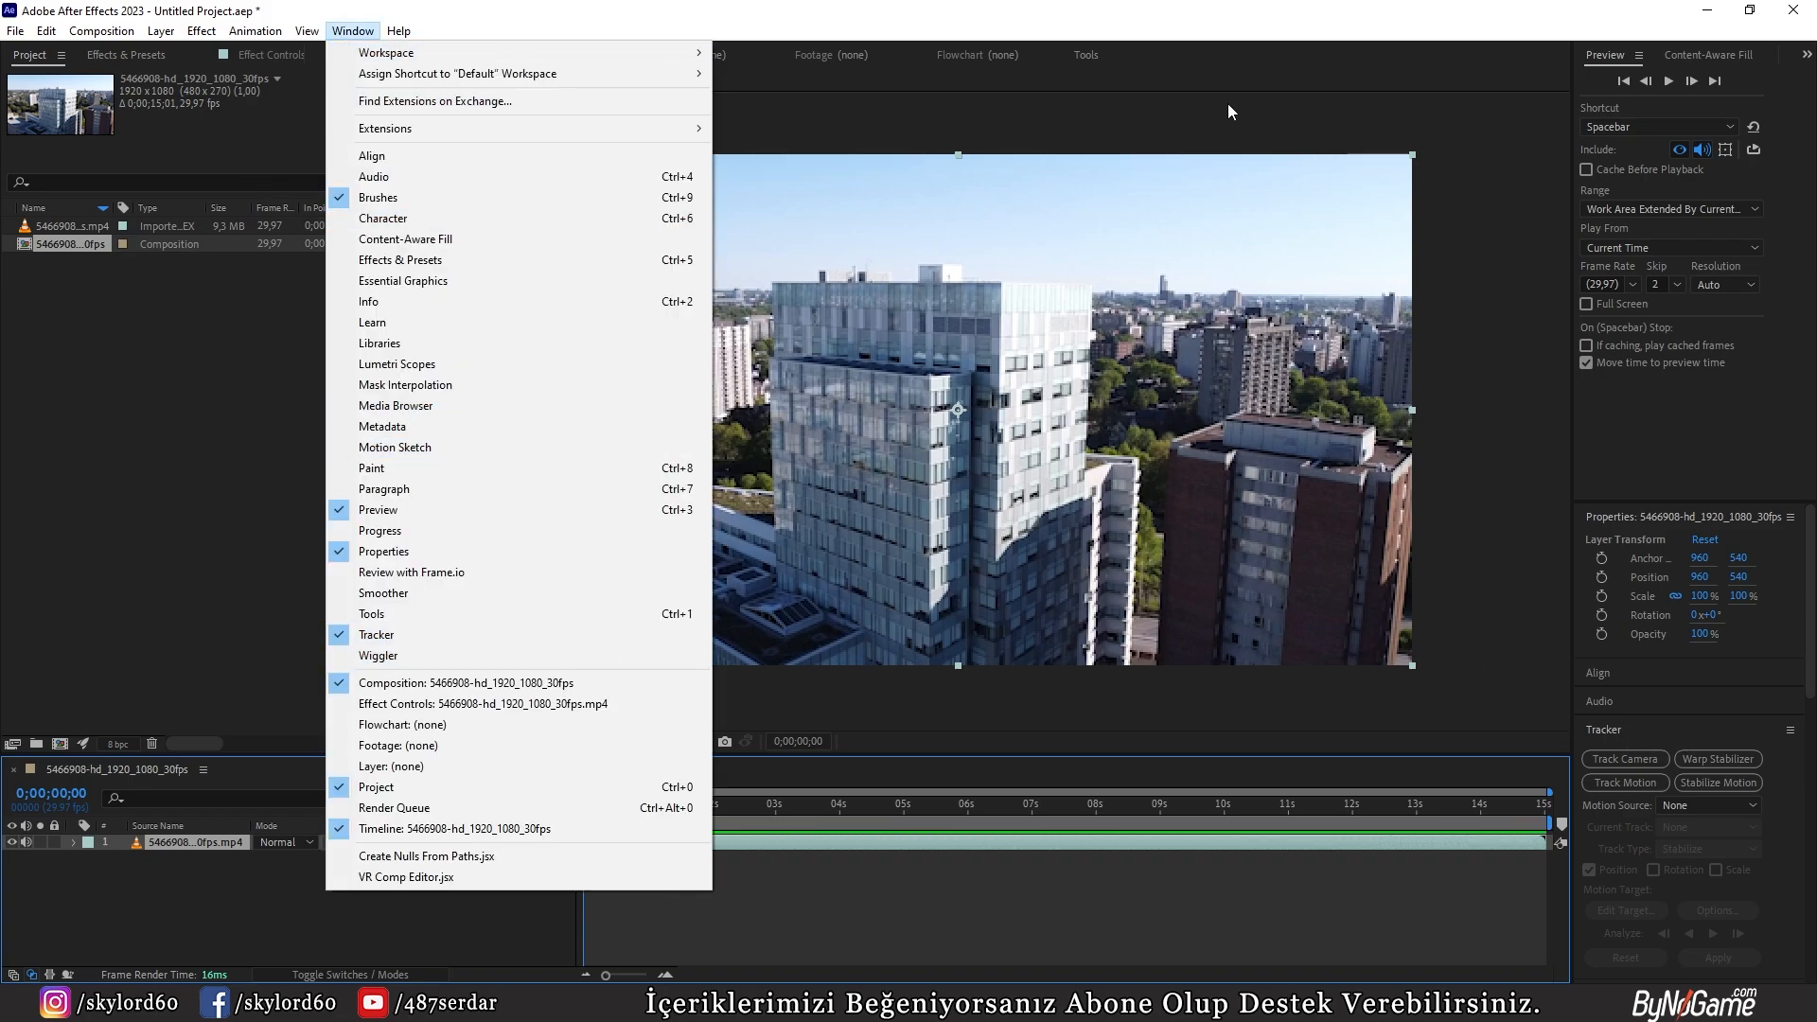
pyautogui.click(1550, 729)
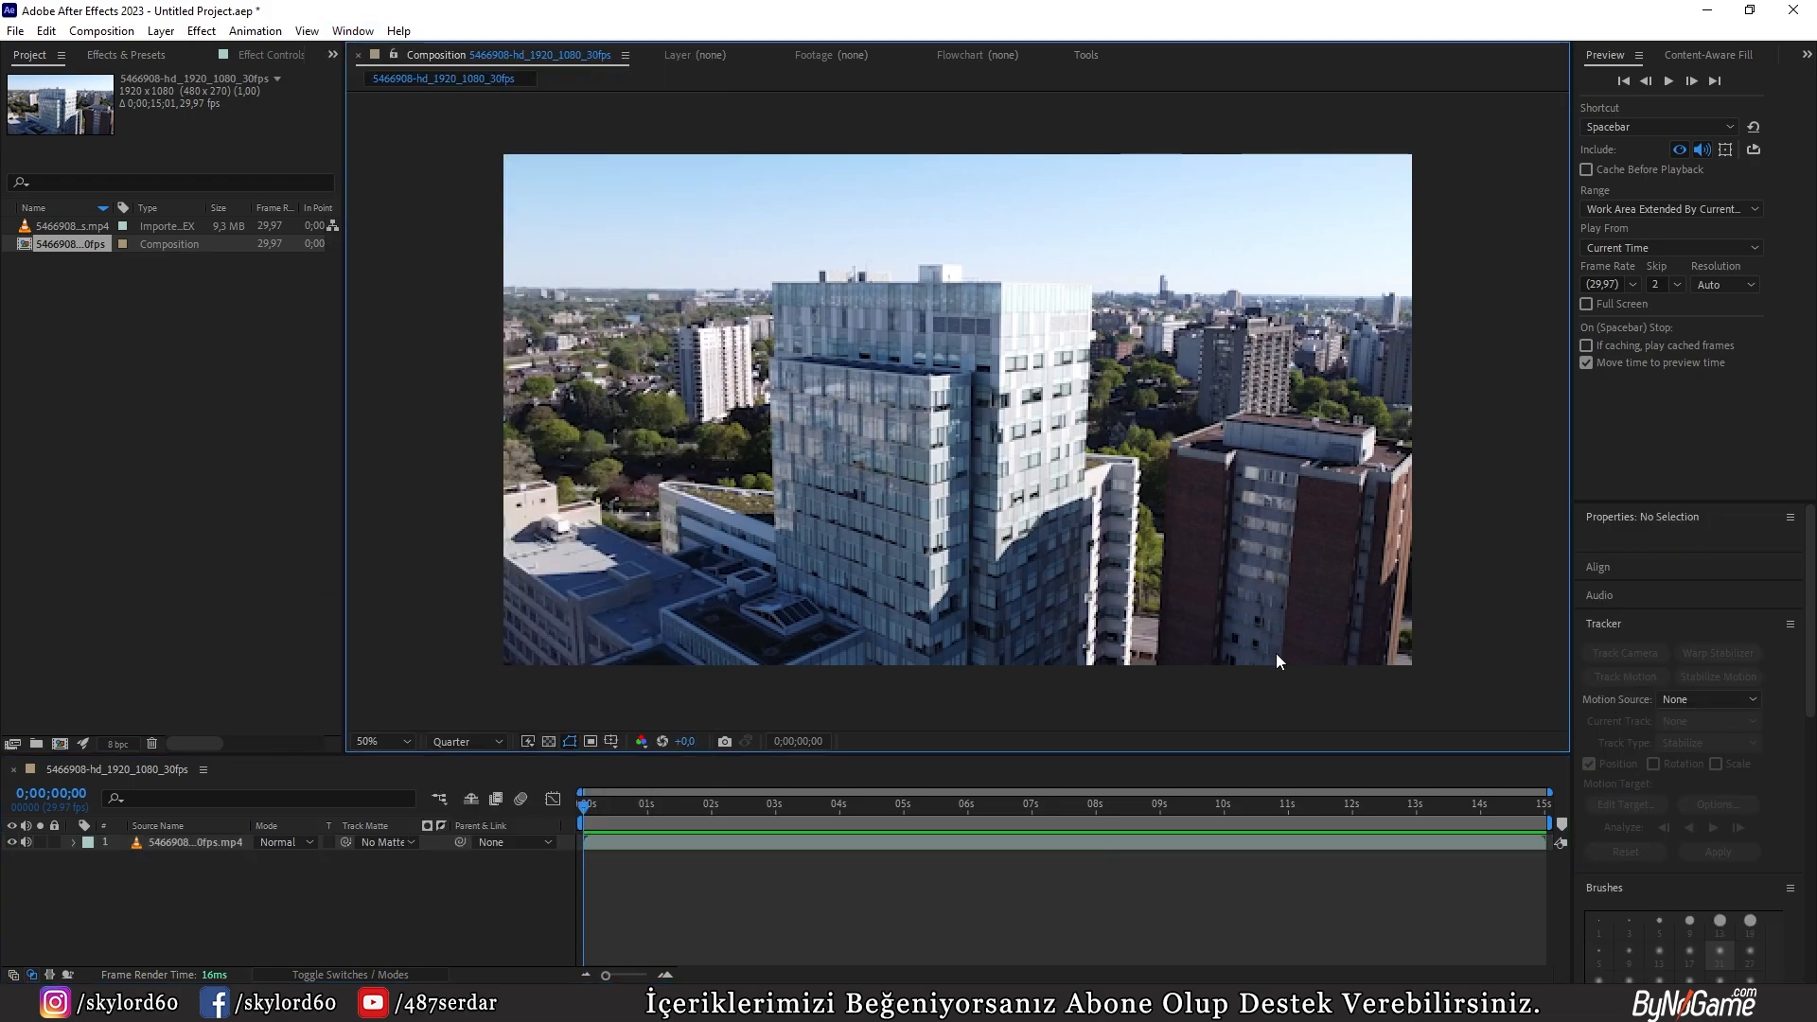
pyautogui.click(203, 843)
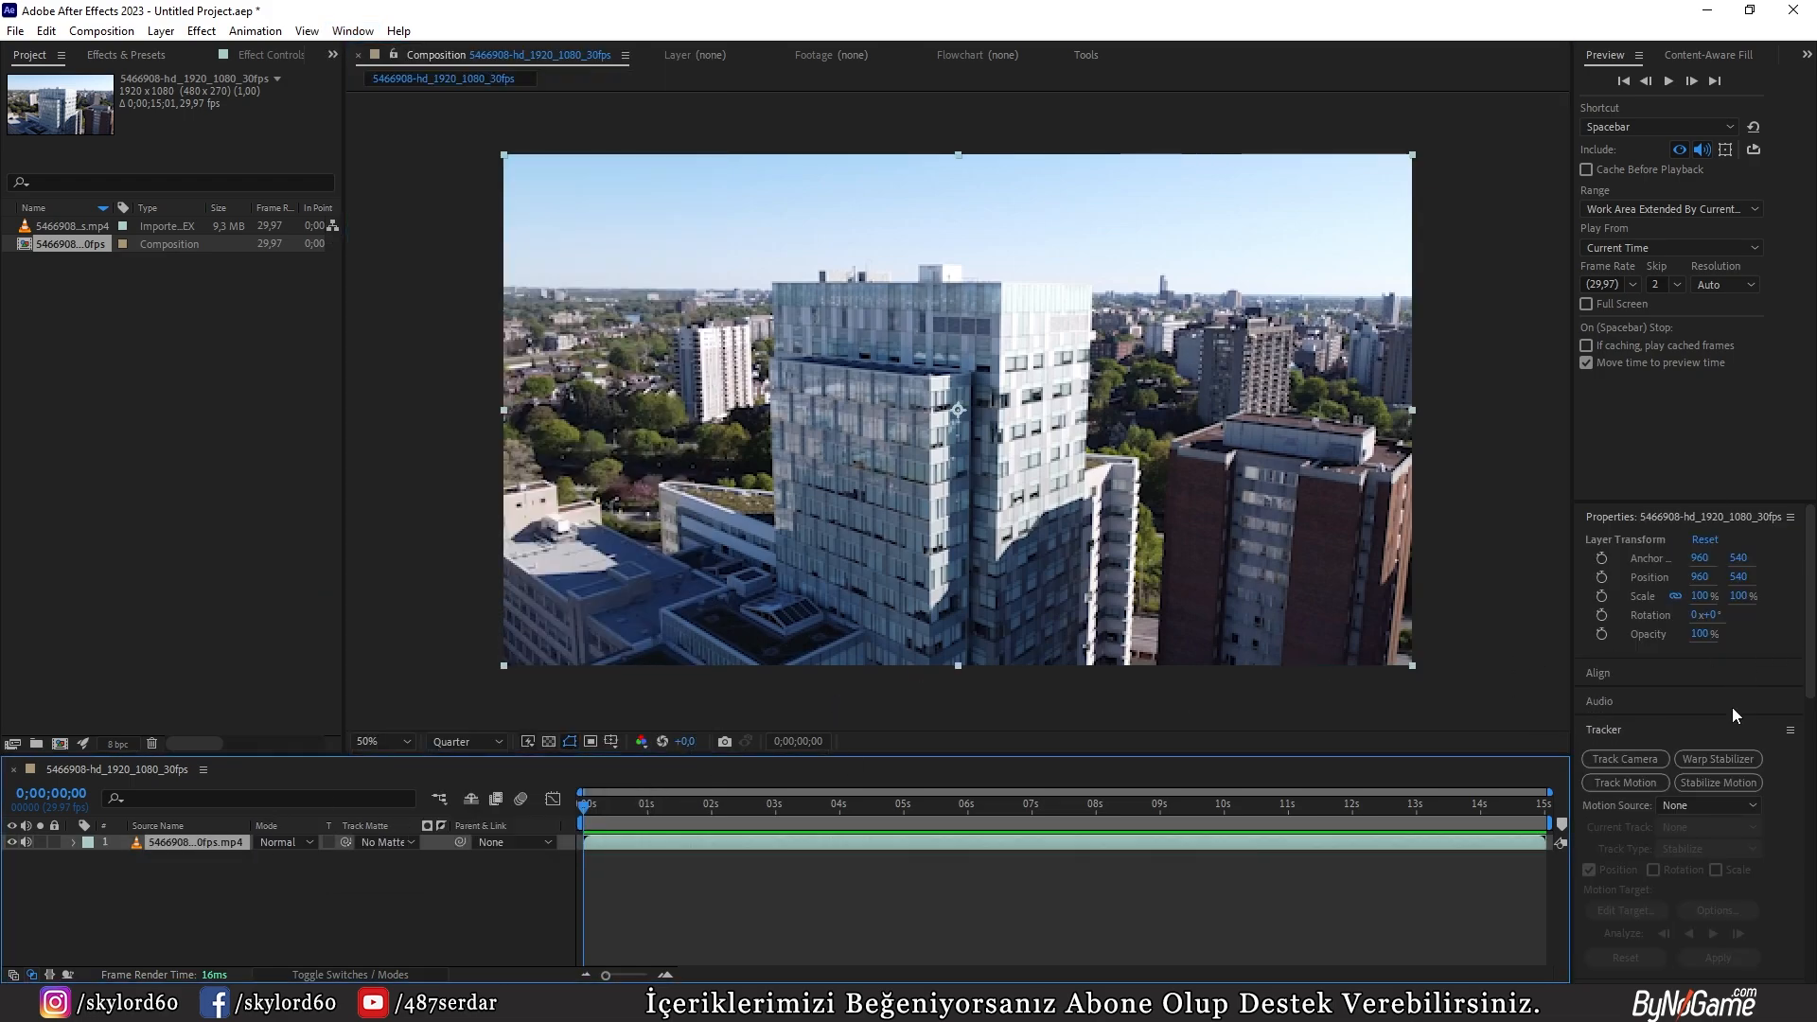
pyautogui.click(1609, 761)
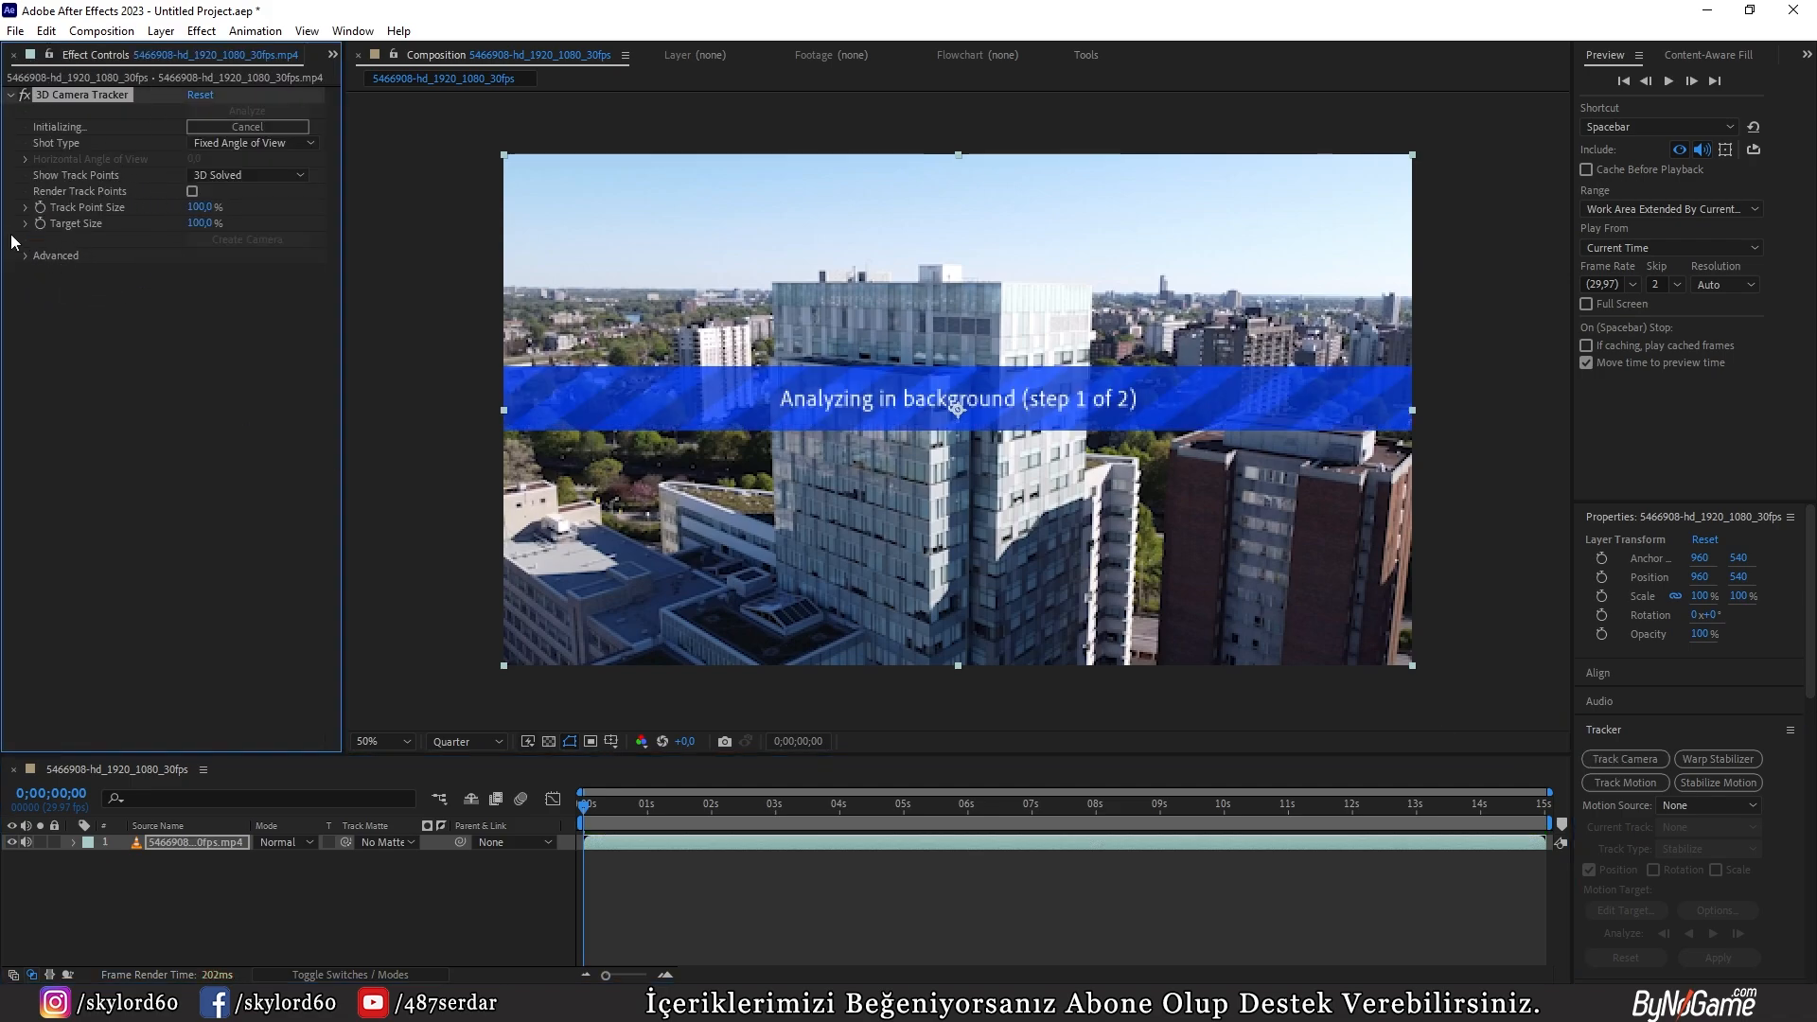
pyautogui.click(26, 258)
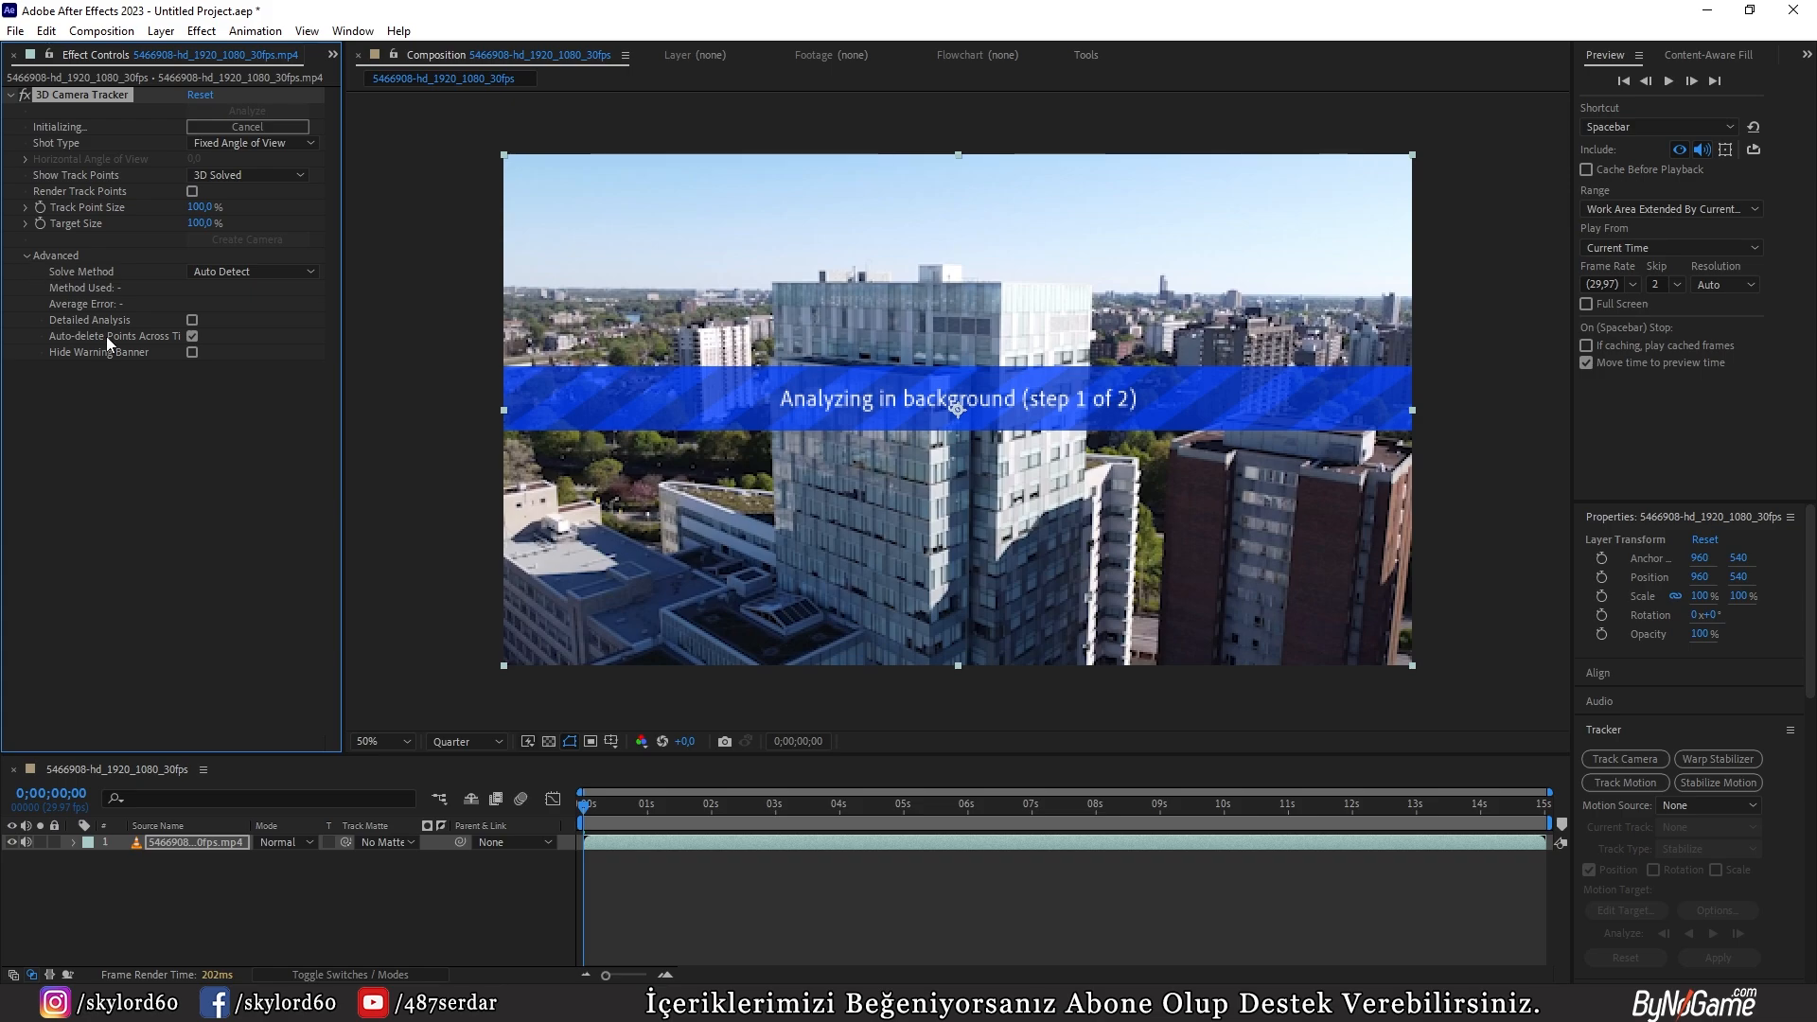
pyautogui.click(192, 322)
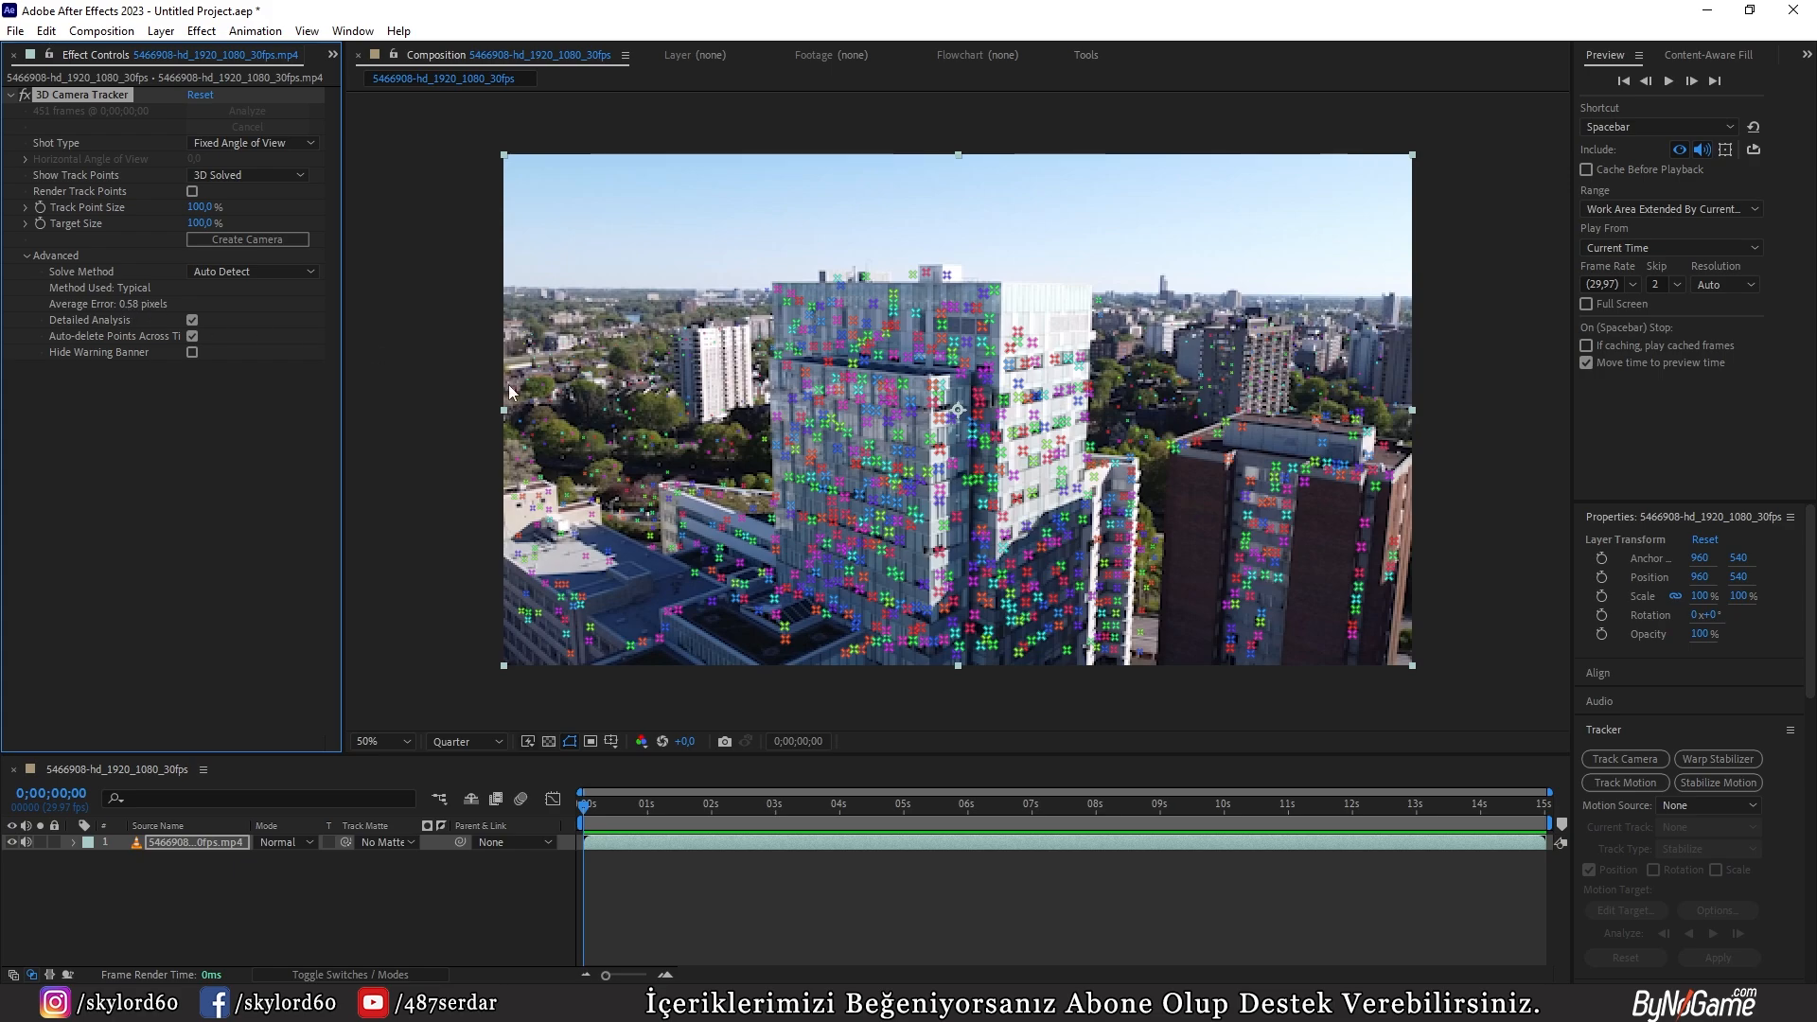
# Step: Move the current time to 0;00;03;23 and inspect the solved track points on the central tower
pyautogui.click(791, 528)
pyautogui.scroll(-1, 797, 527)
pyautogui.moveTo(805, 526); pyautogui.dragTo(869, 447, button='middle')
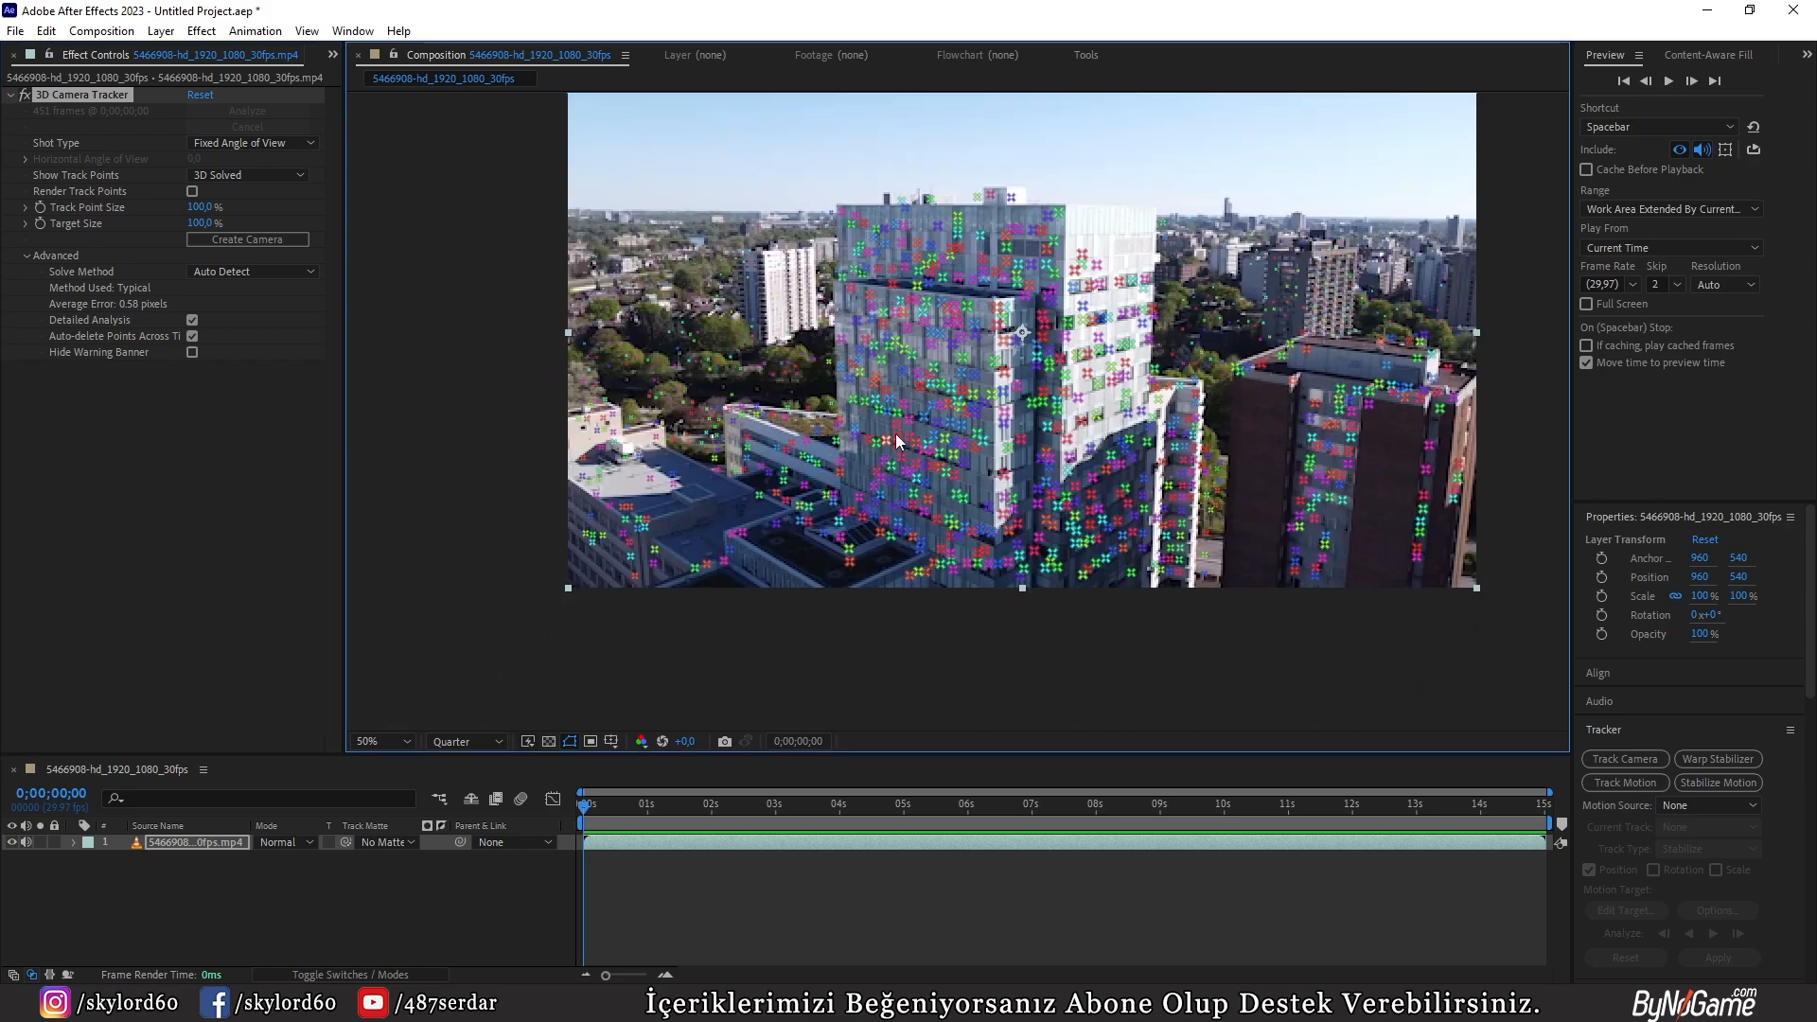
pyautogui.moveTo(632, 804); pyautogui.dragTo(825, 833)
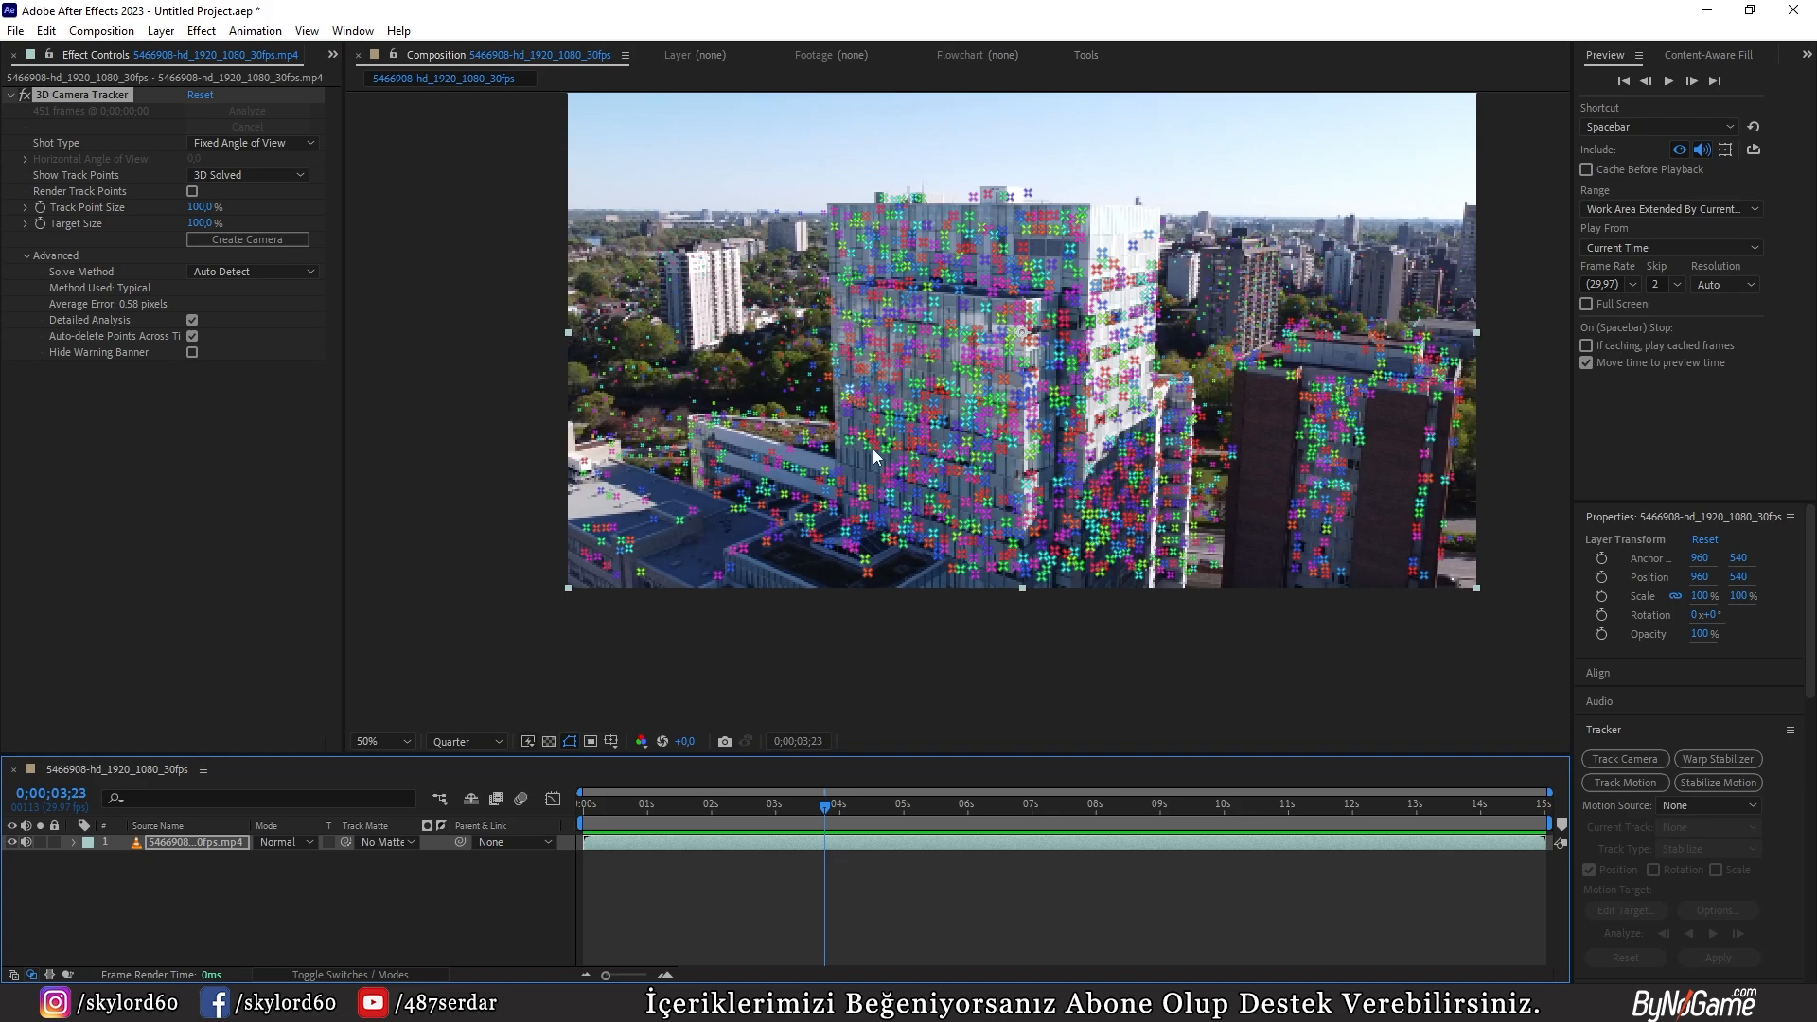
pyautogui.scroll(2, 966, 450)
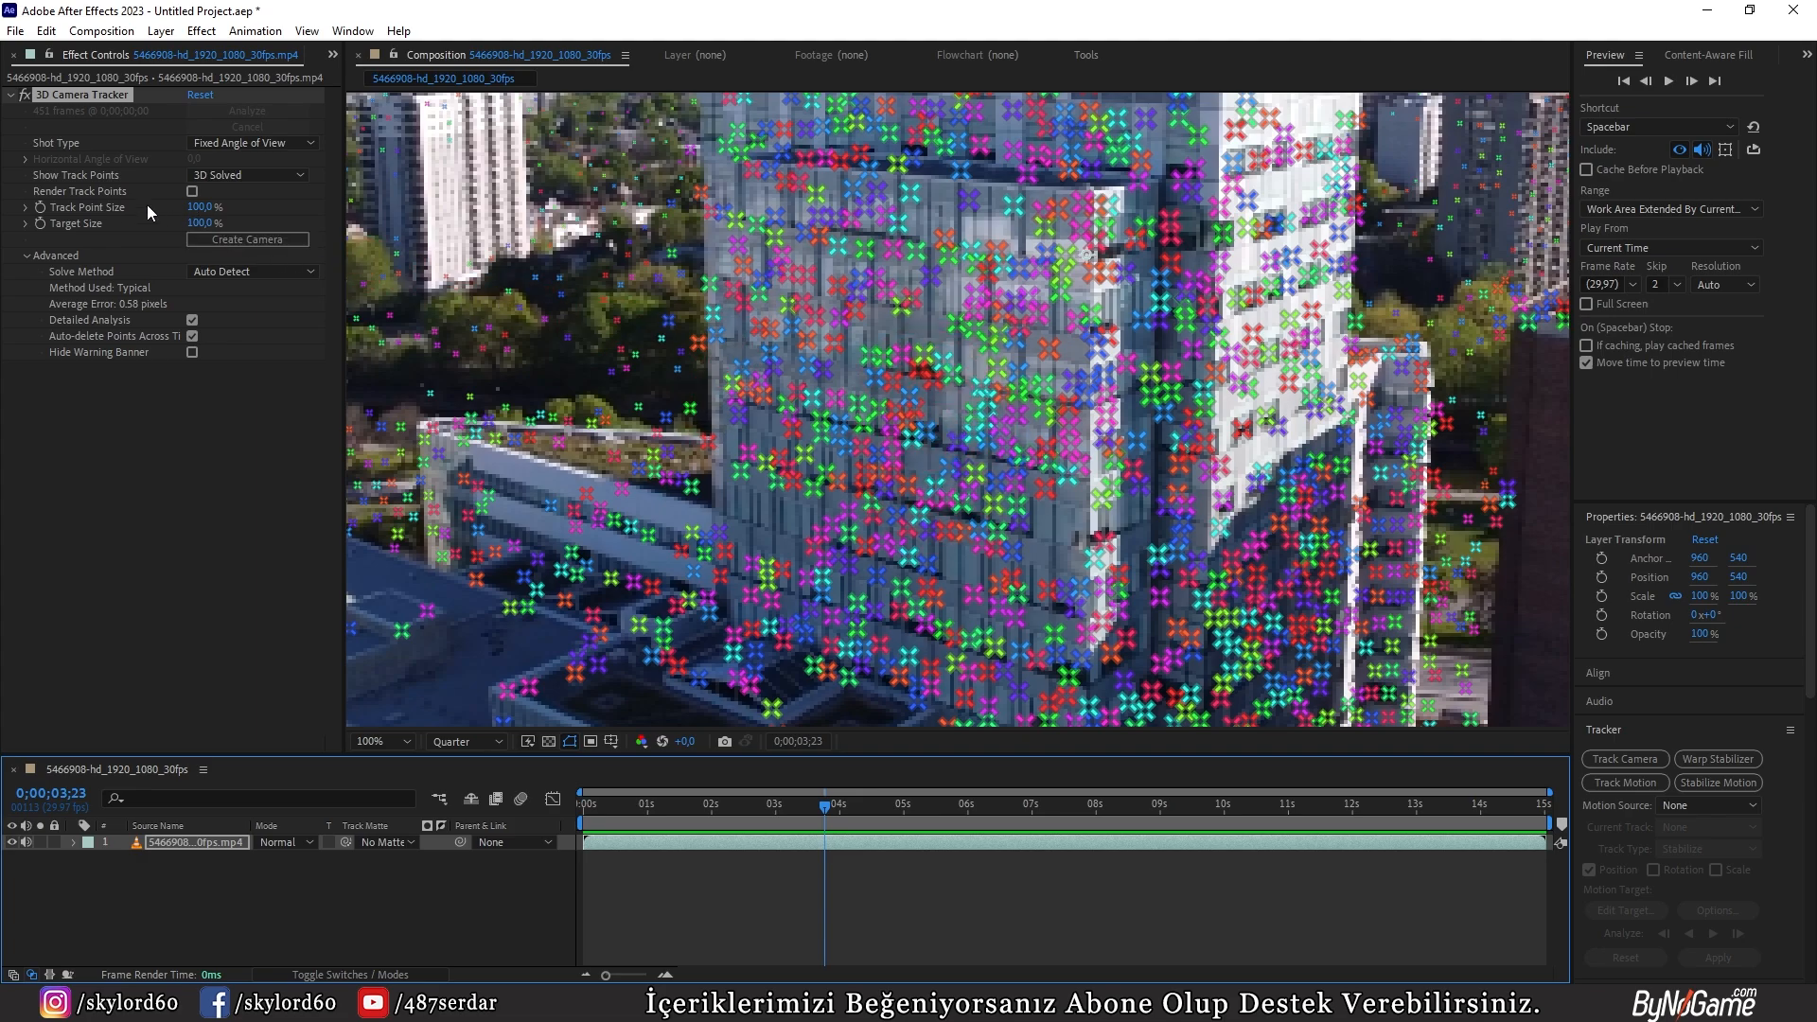
# Step: Set the camera tracker's track point size to 76% and target size to 152%
pyautogui.moveTo(199, 207); pyautogui.dragTo(129, 206)
pyautogui.scroll(-2, 761, 513)
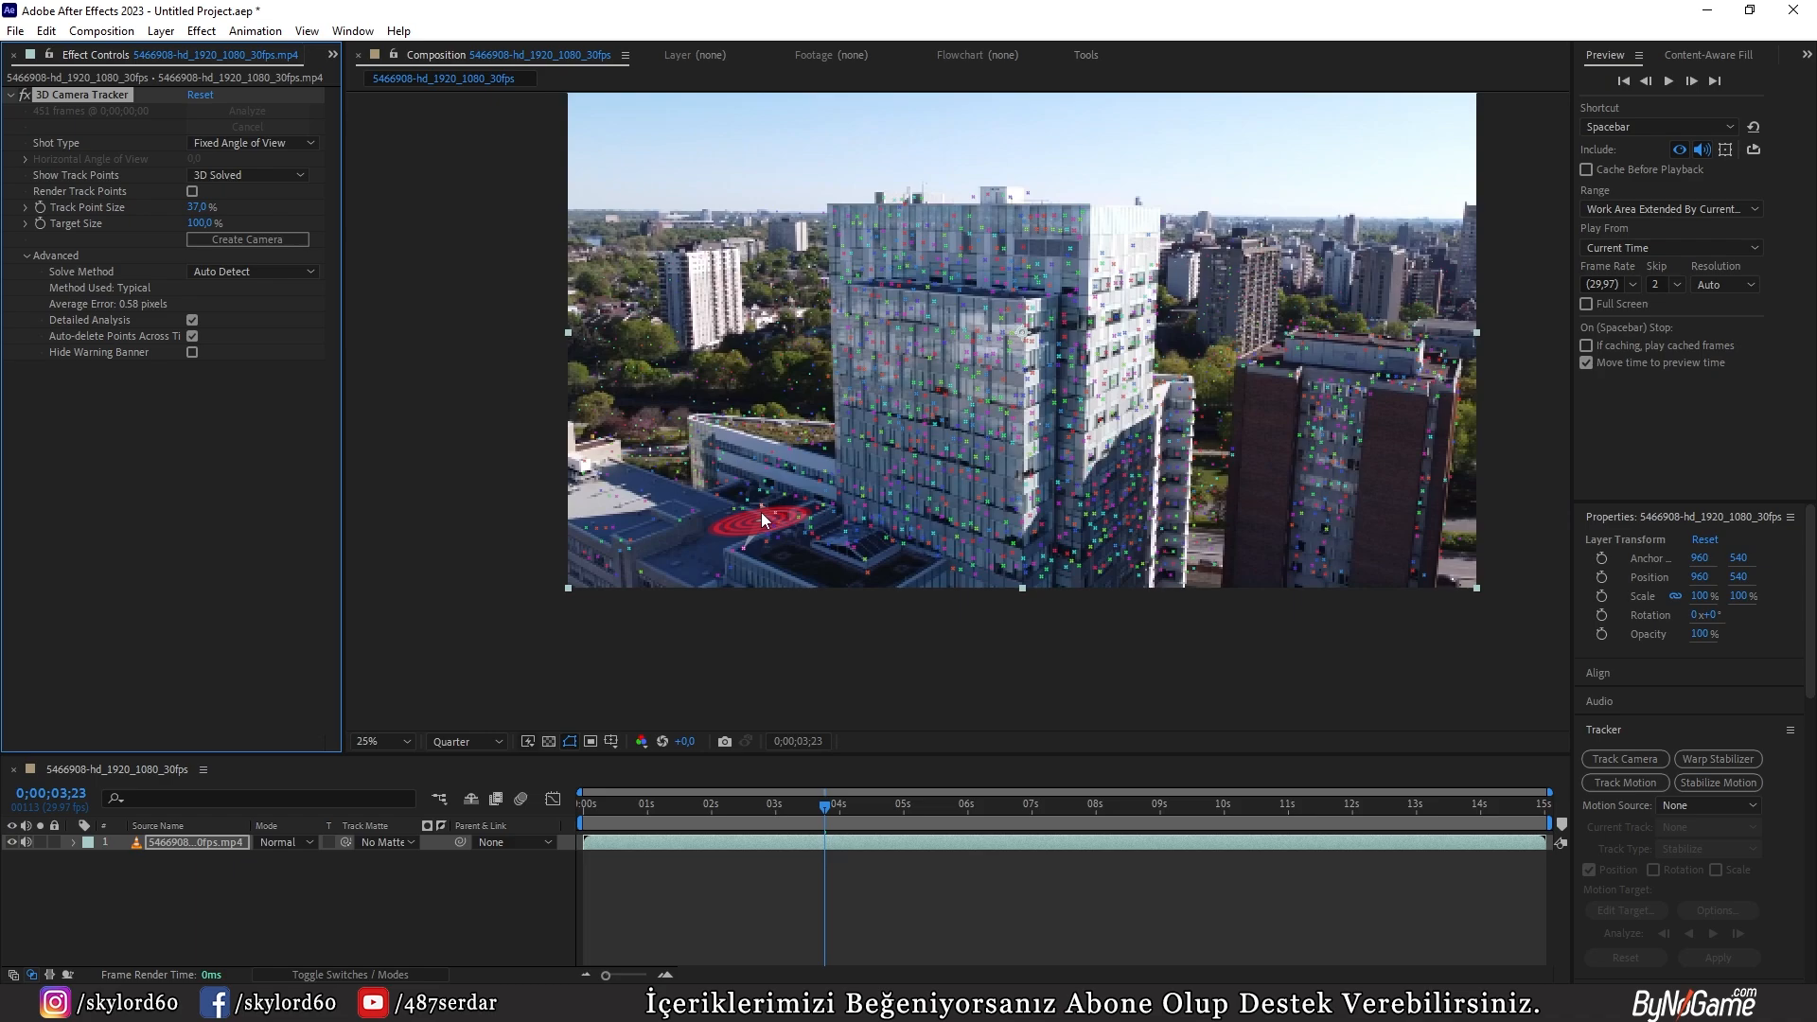
pyautogui.scroll(2, 870, 380)
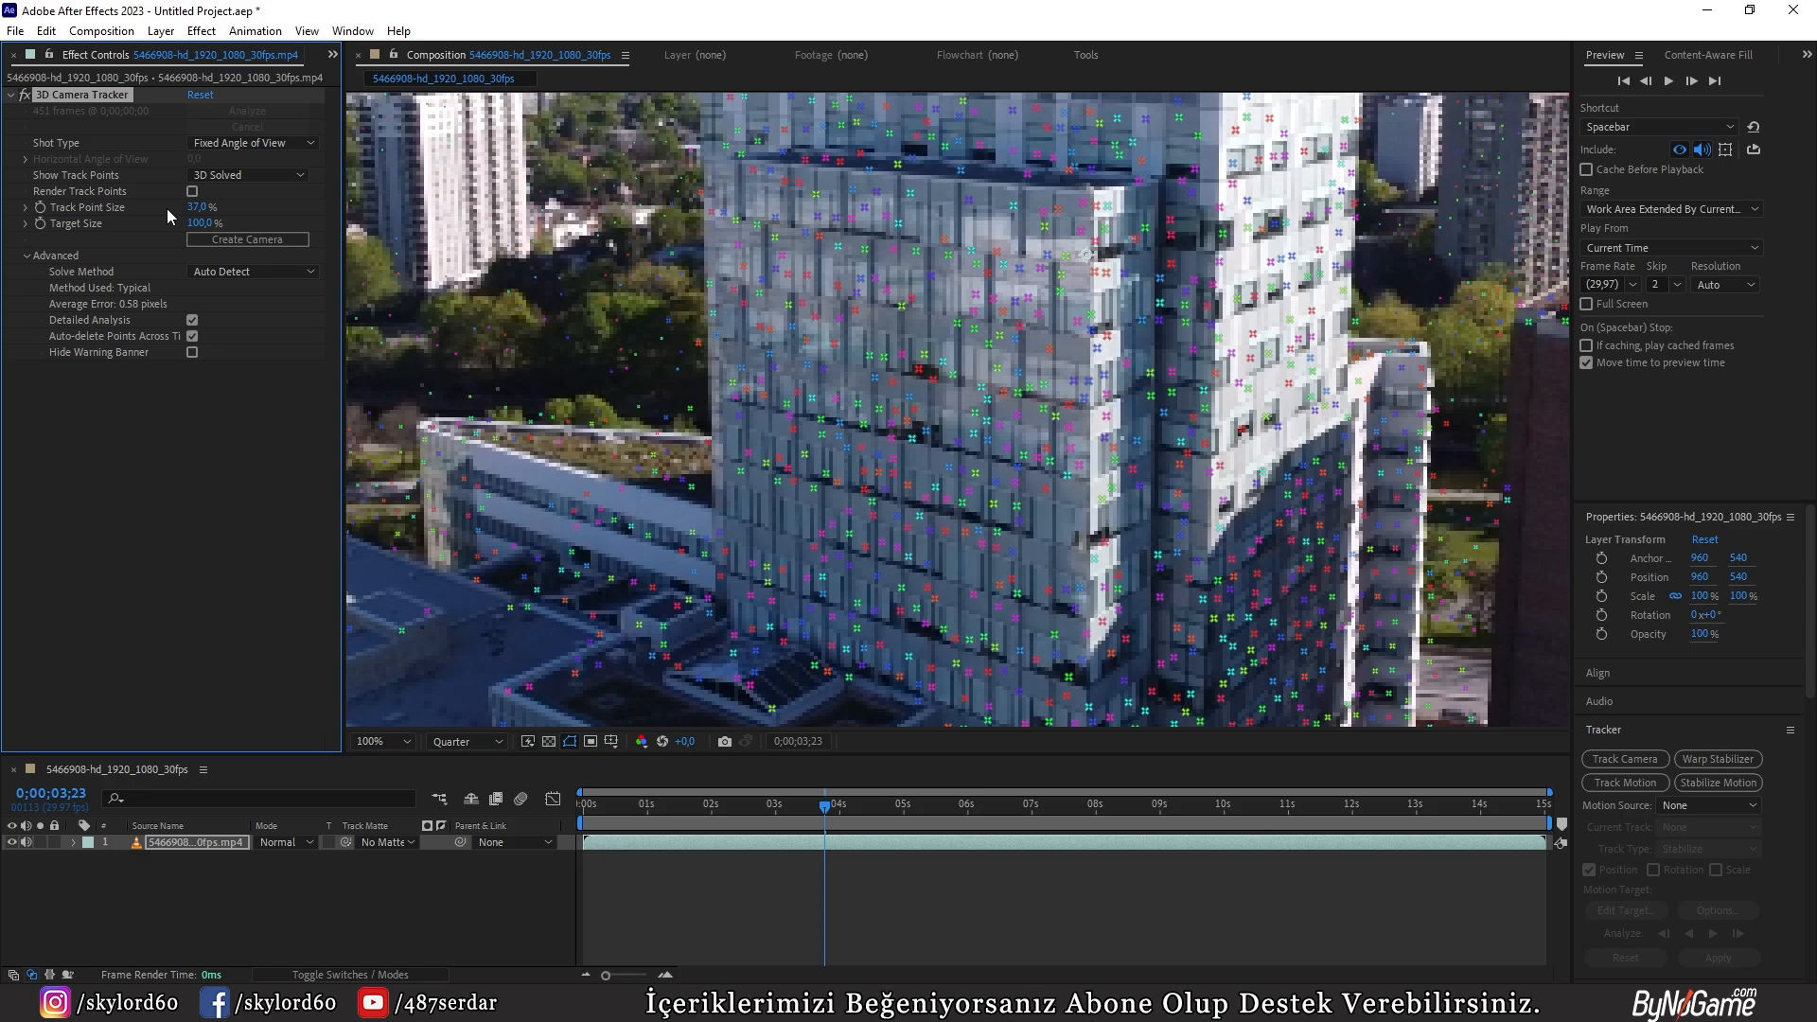
pyautogui.moveTo(197, 206); pyautogui.dragTo(244, 225)
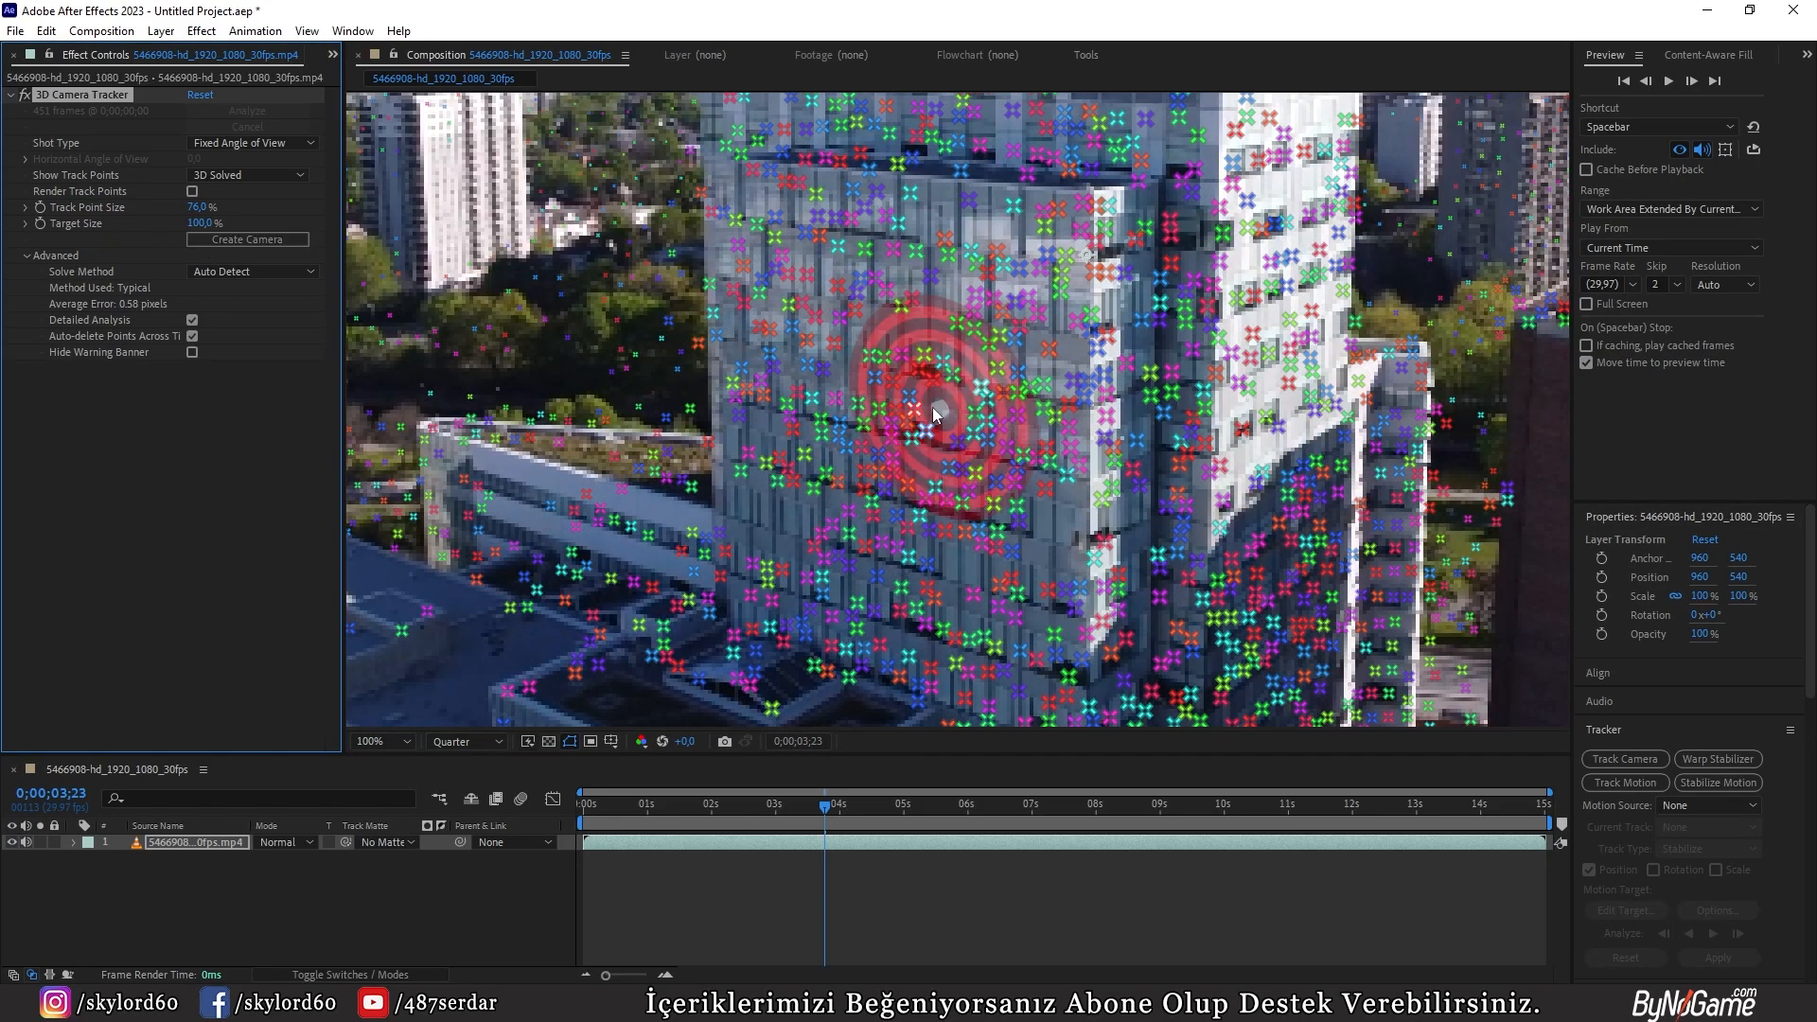
pyautogui.moveTo(200, 222); pyautogui.dragTo(269, 224)
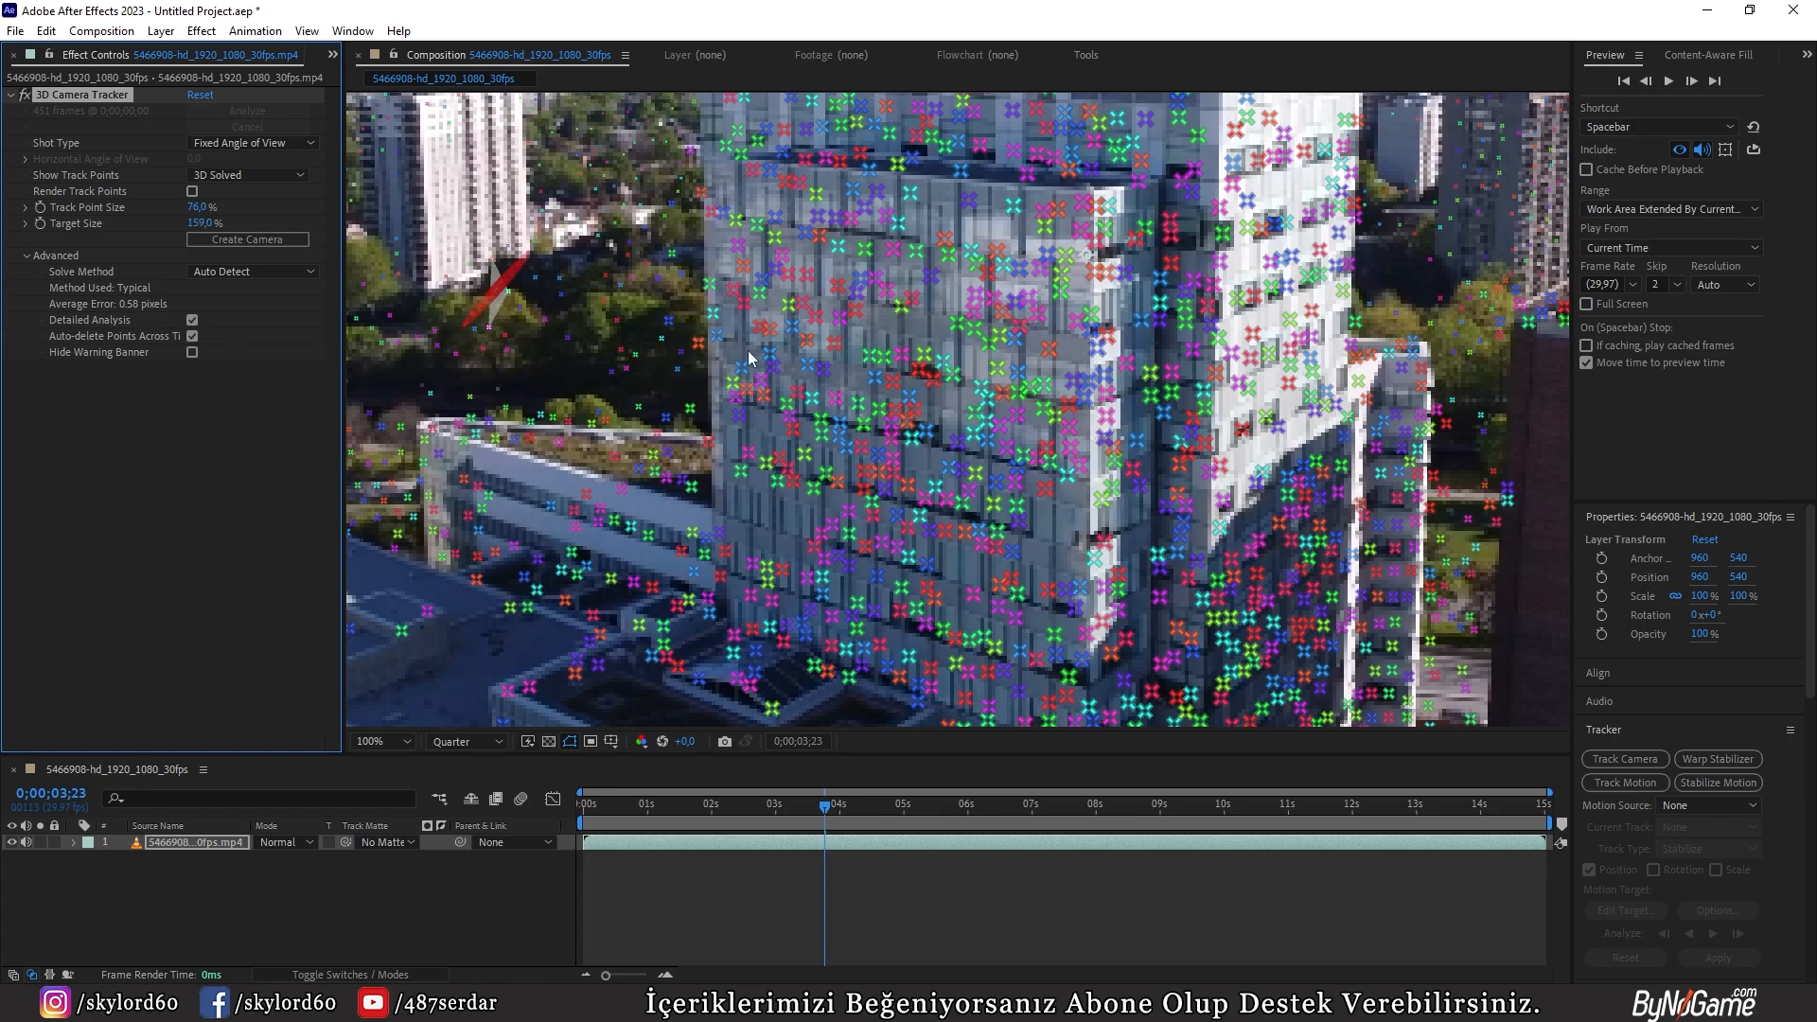
pyautogui.scroll(-2, 863, 478)
pyautogui.scroll(2, 863, 478)
pyautogui.scroll(-2, 895, 421)
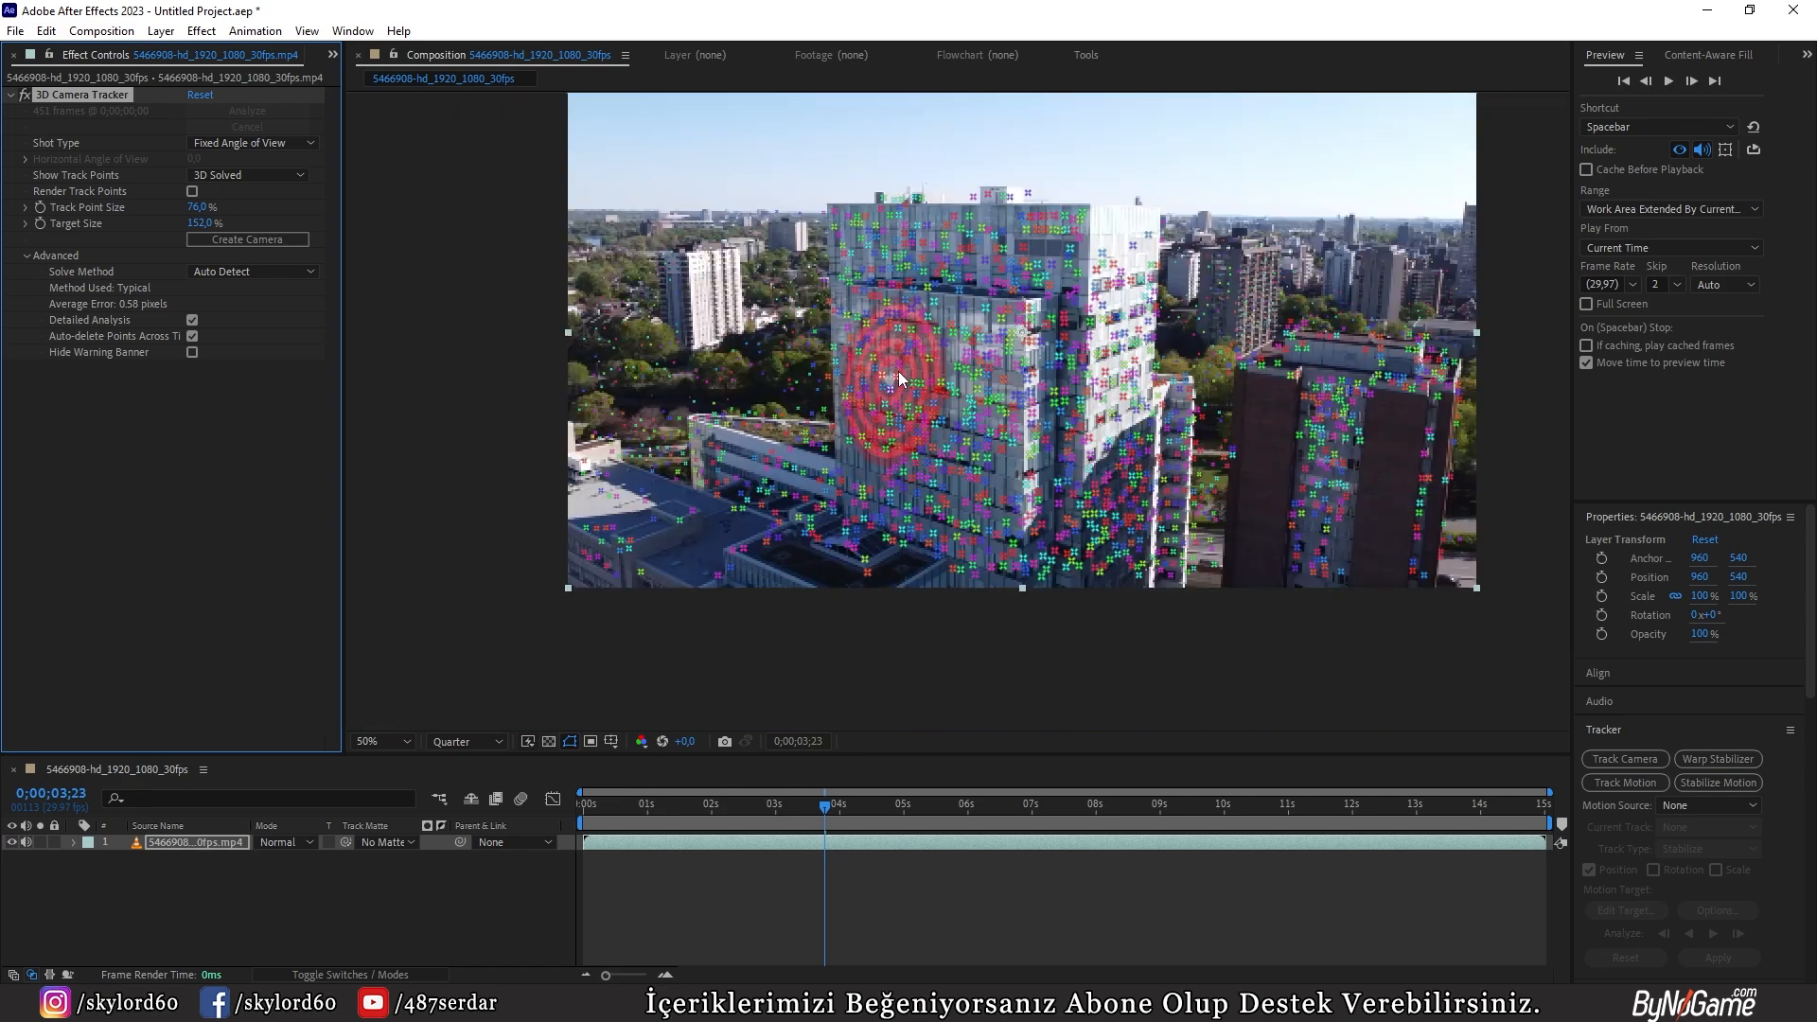
# Step: Select a group of track points on the tower's front facade and create a solid and camera from them
pyautogui.moveTo(890, 379)
pyautogui.mouseDown()
pyautogui.moveTo(876, 421)
pyautogui.moveTo(965, 492)
pyautogui.moveTo(989, 397)
pyautogui.moveTo(880, 388)
pyautogui.mouseUp()
pyautogui.scroll(2, 899, 383)
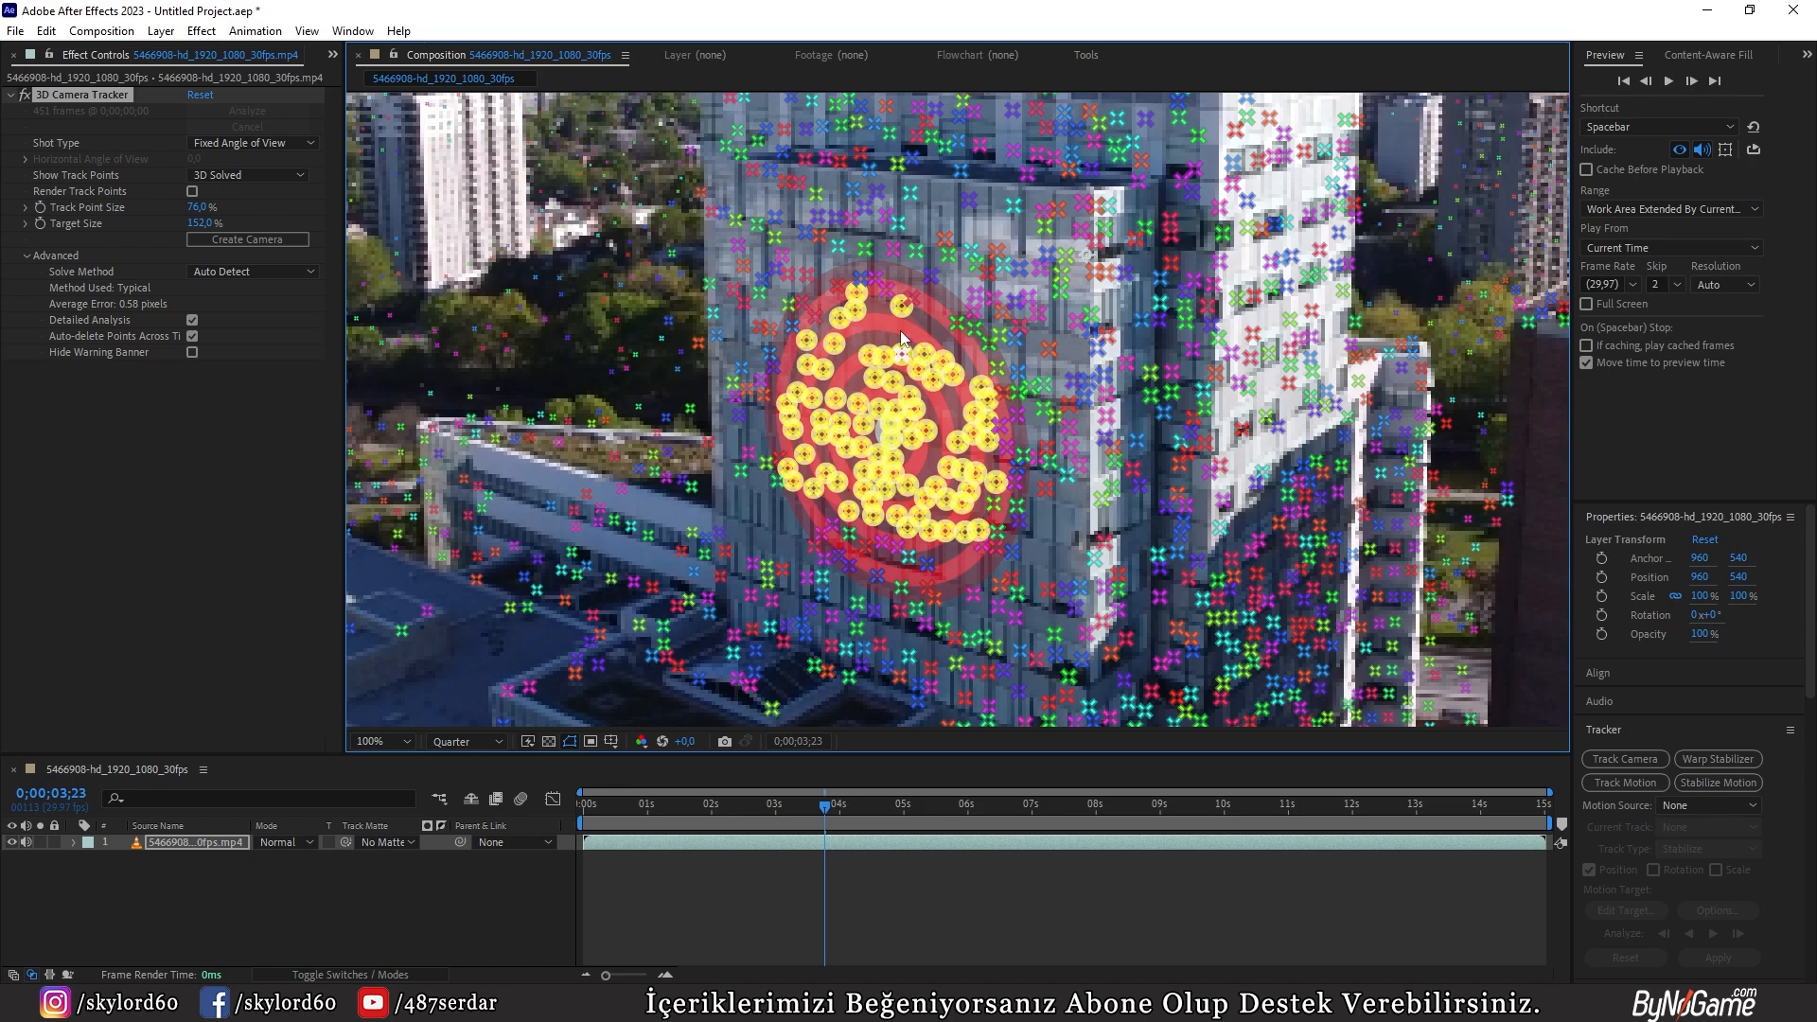
pyautogui.rightClick(861, 357)
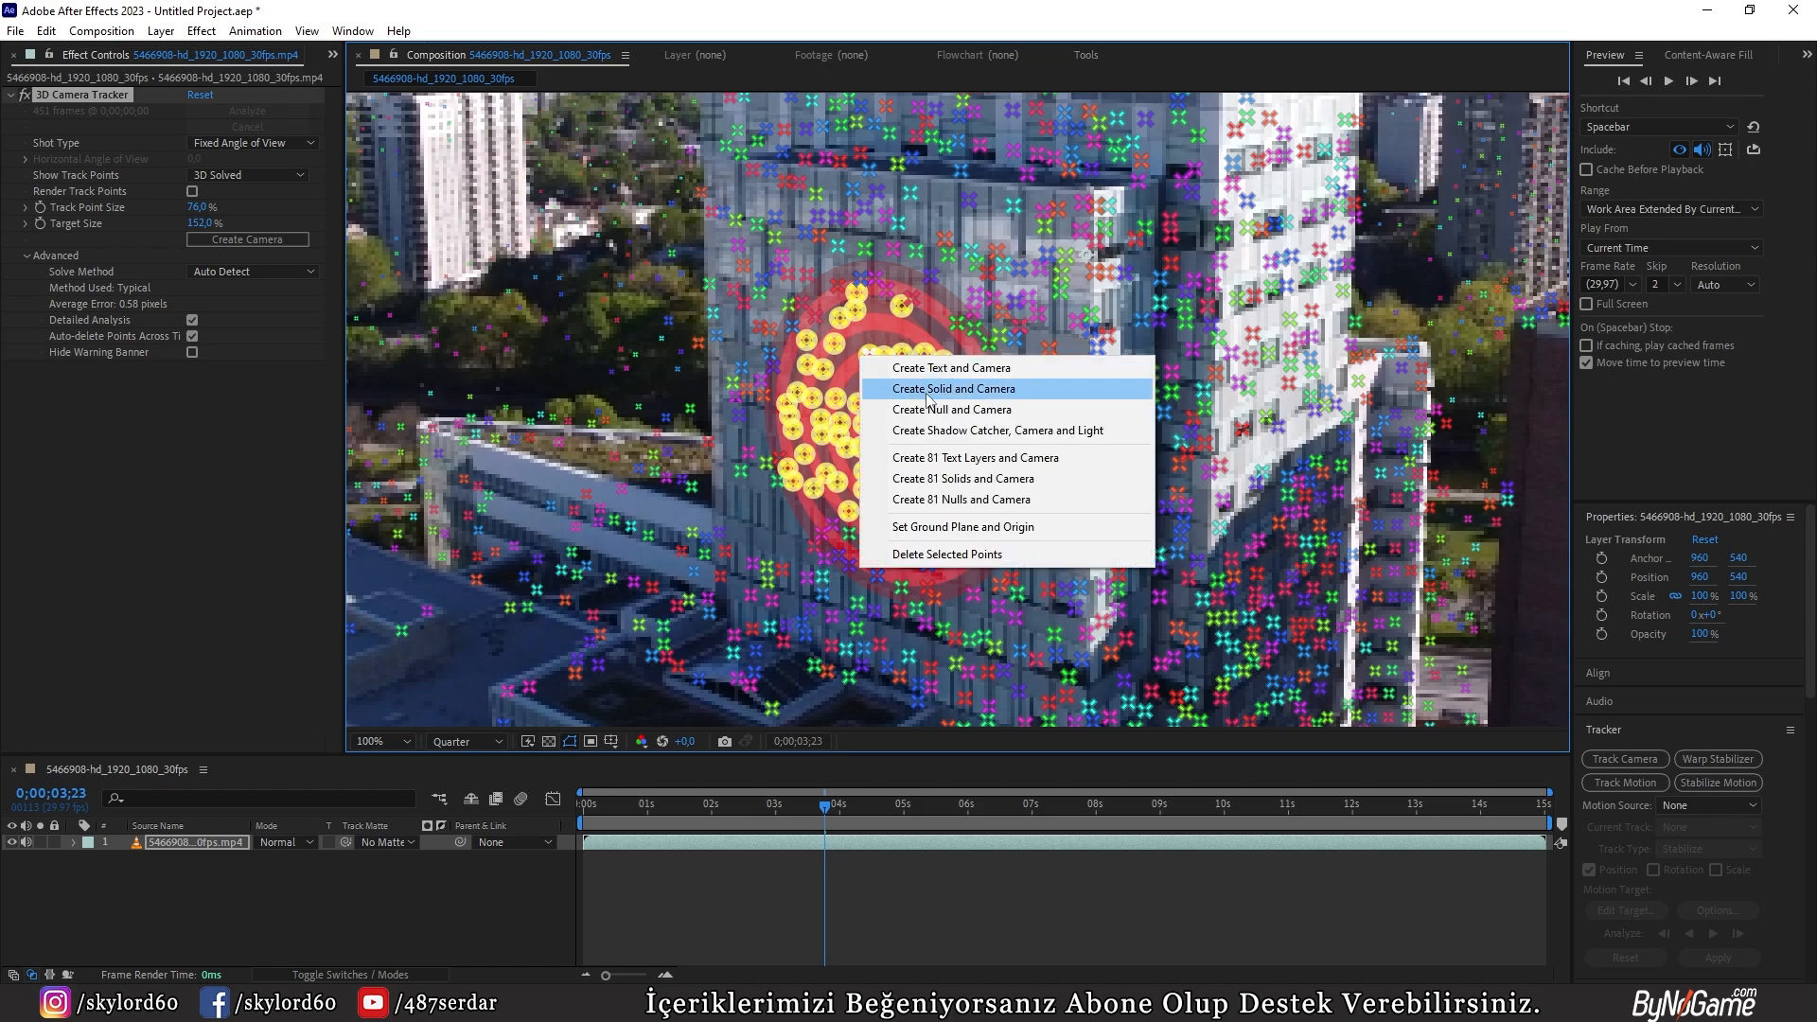
pyautogui.click(939, 394)
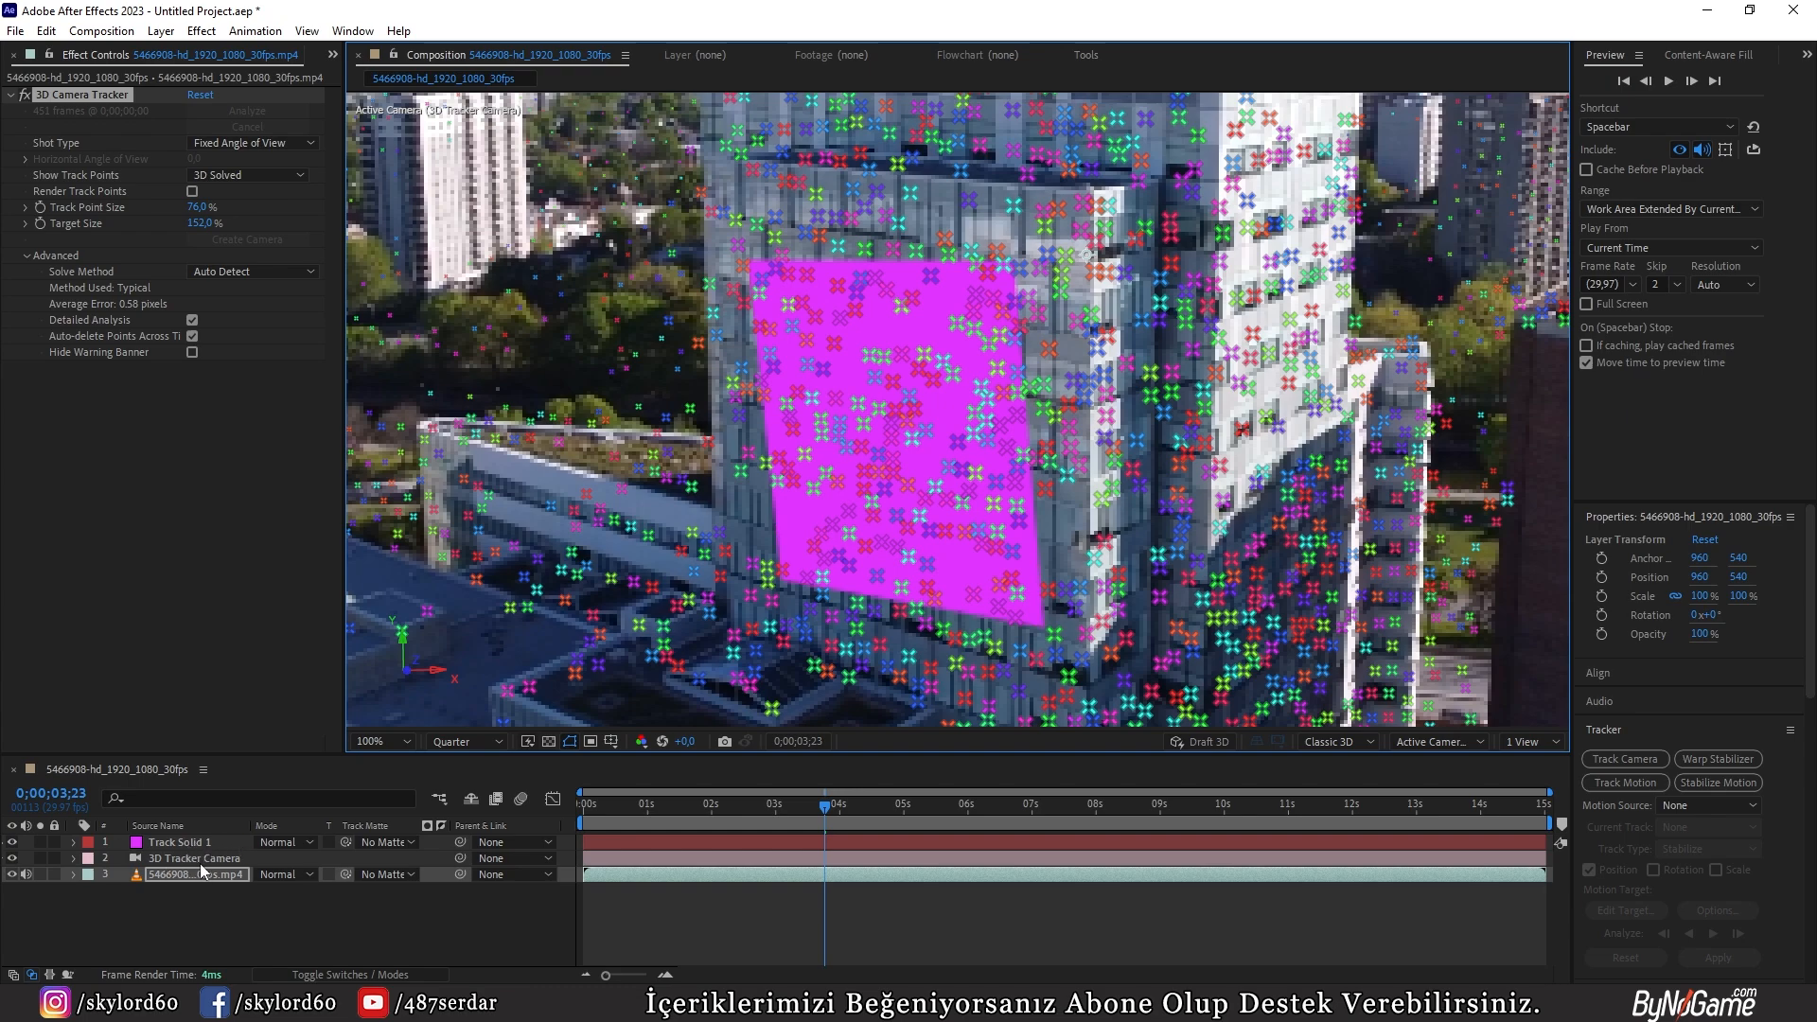
# Step: Try to set the ground plane and origin from a single track point on the tower's front facade
pyautogui.rightClick(943, 408)
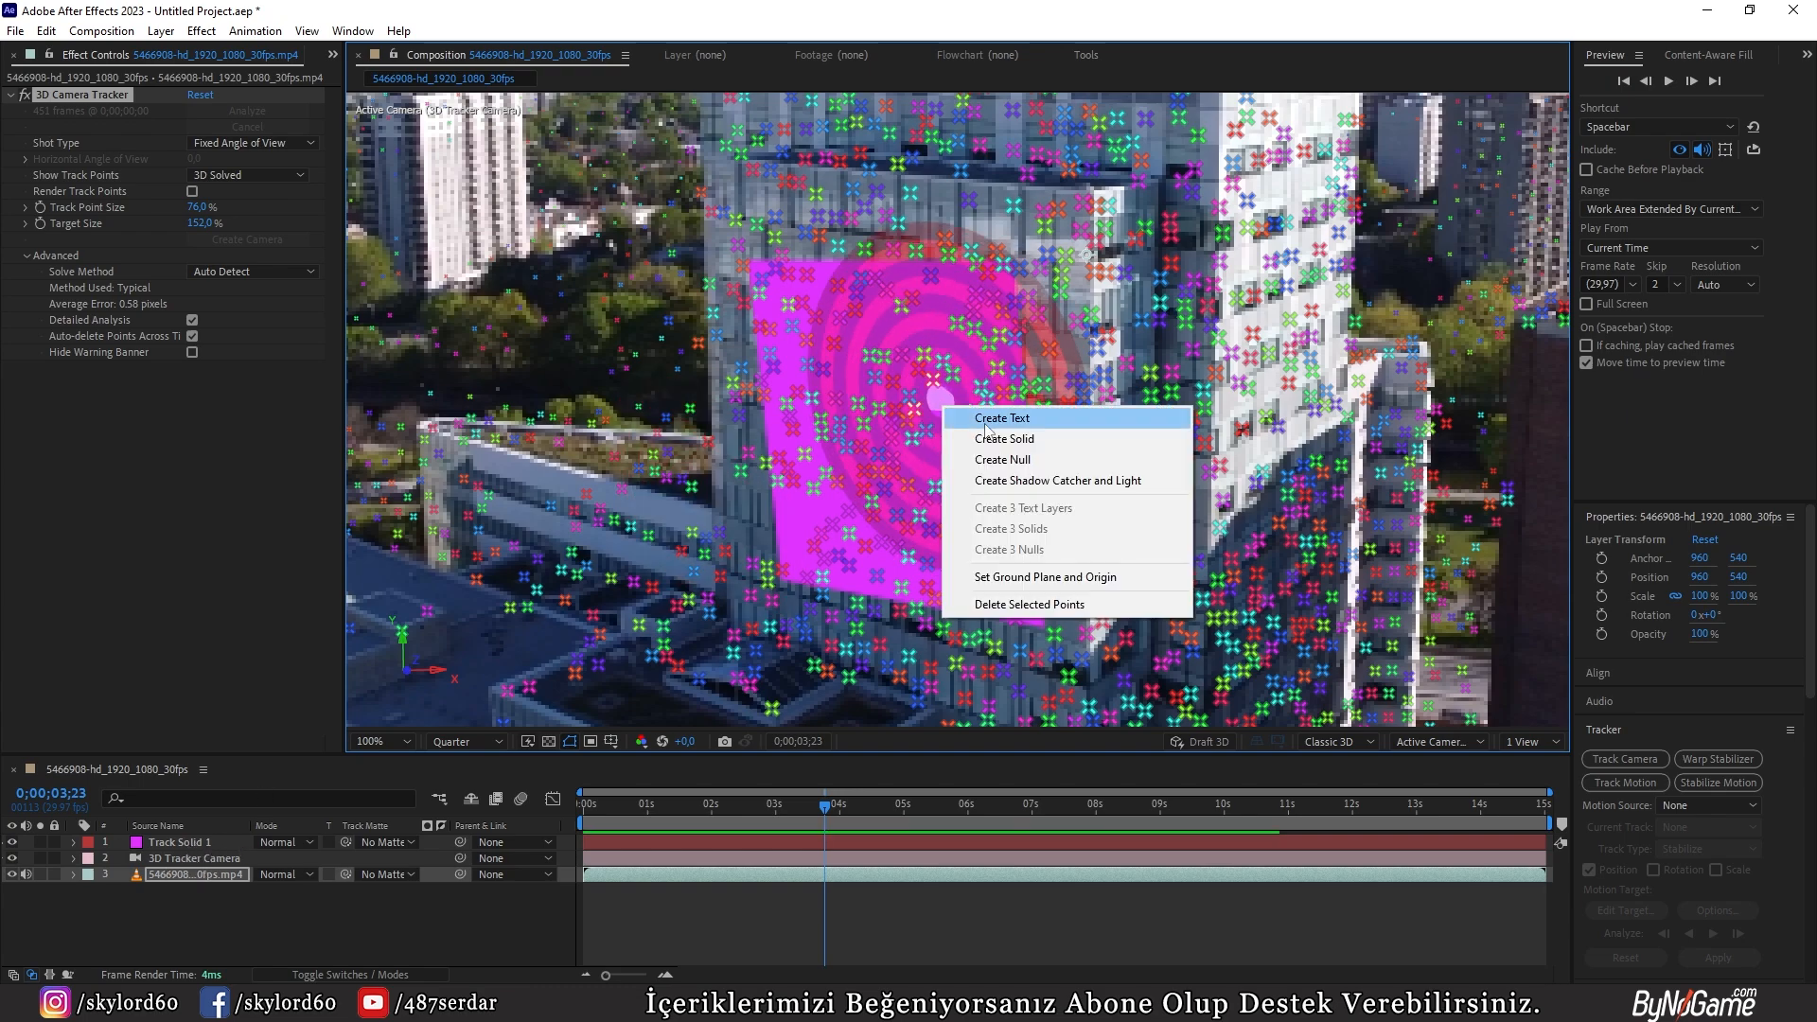
pyautogui.click(1024, 4)
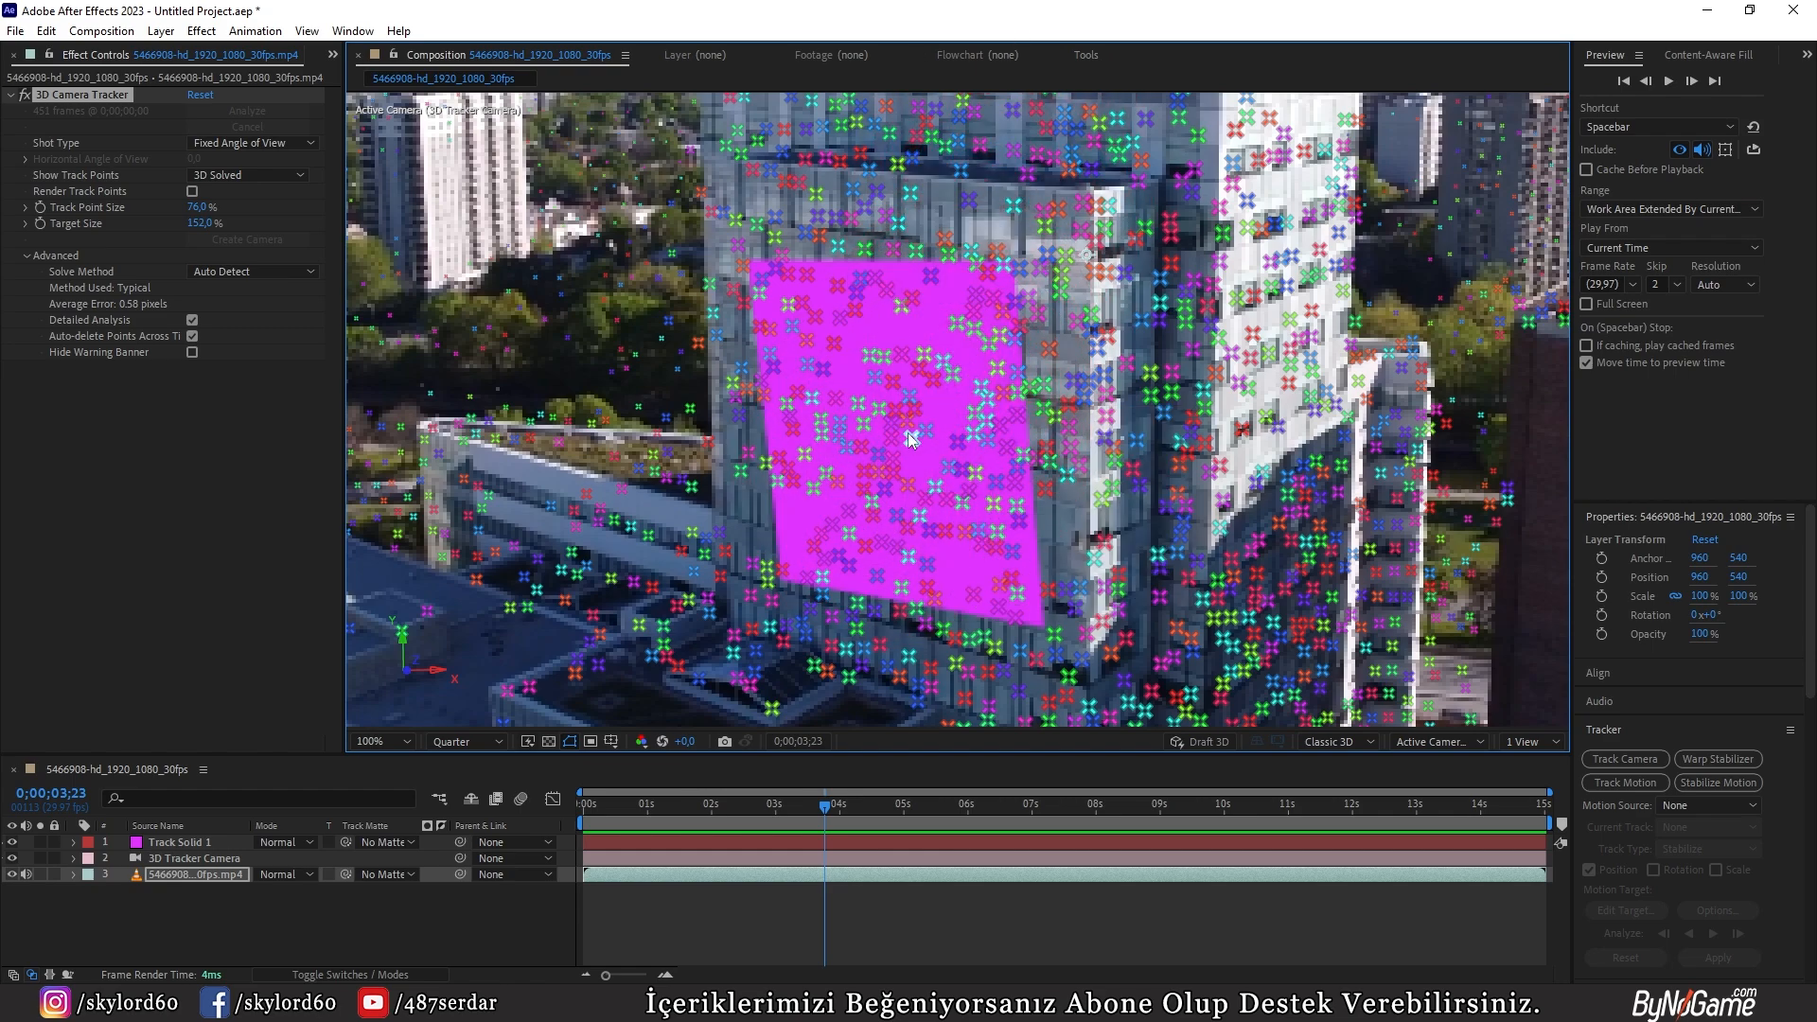
pyautogui.rightClick(890, 381)
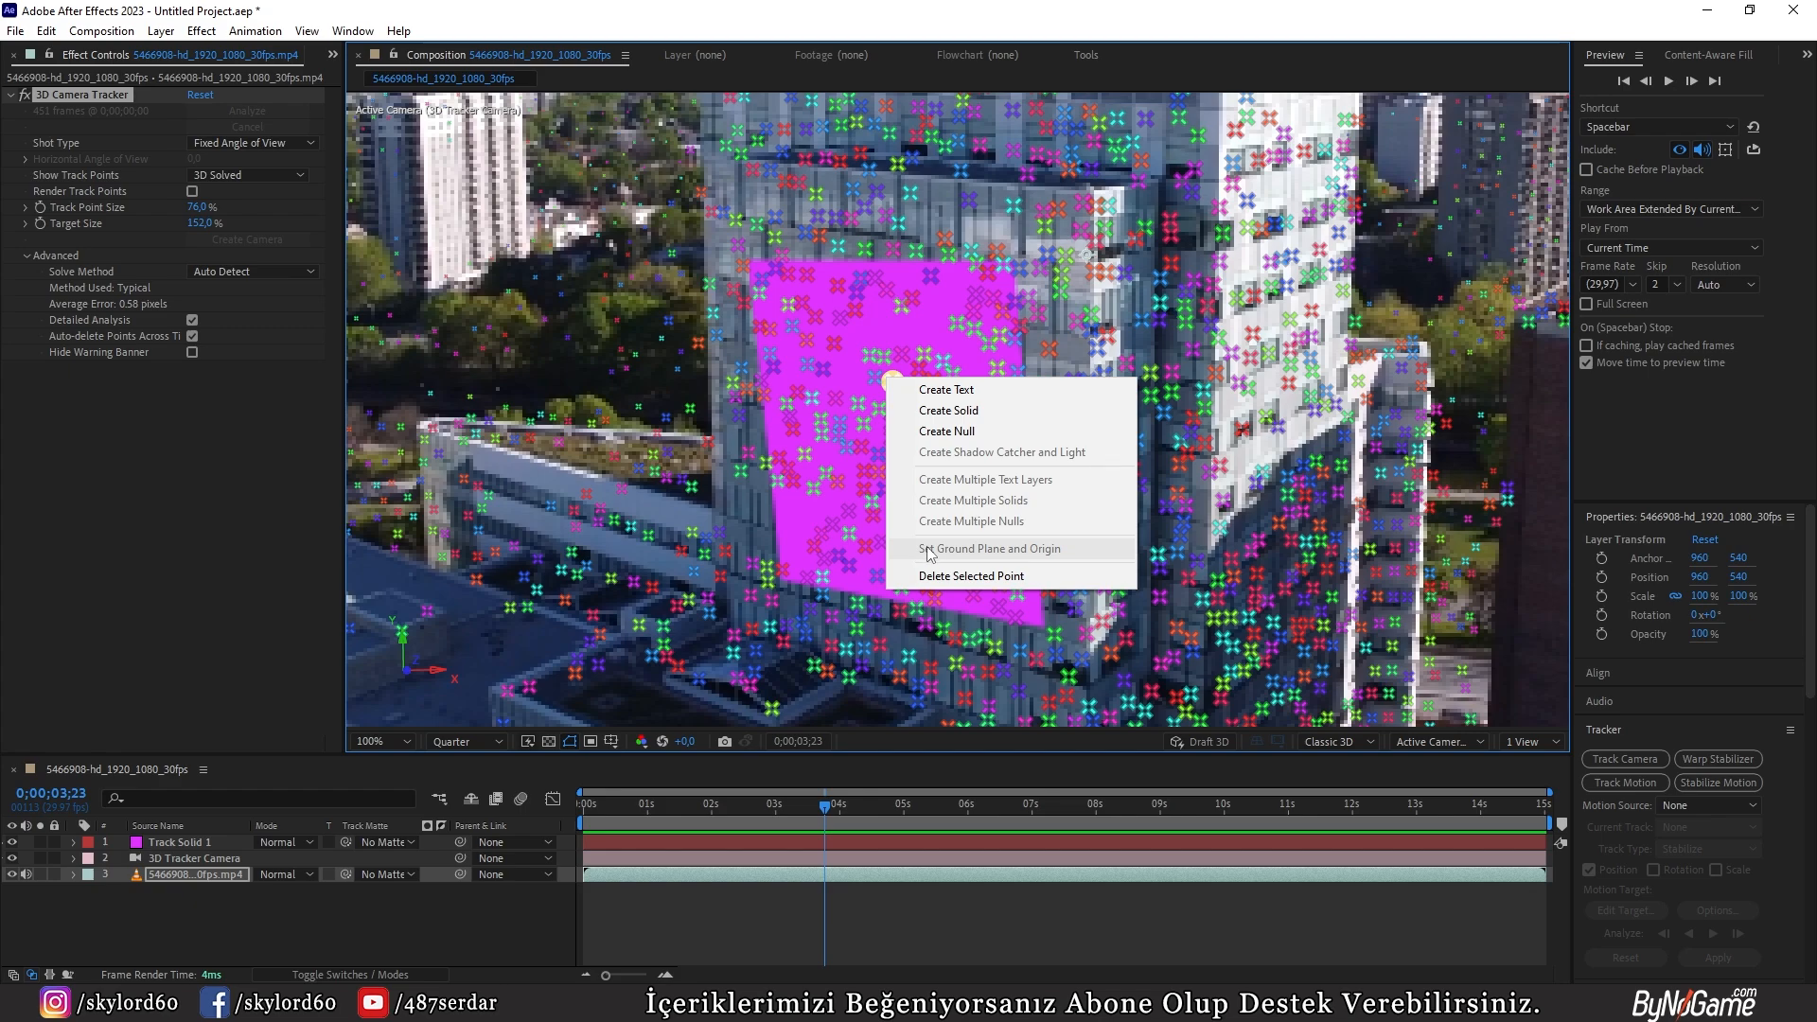
pyautogui.moveTo(793, 11); pyautogui.dragTo(806, 85)
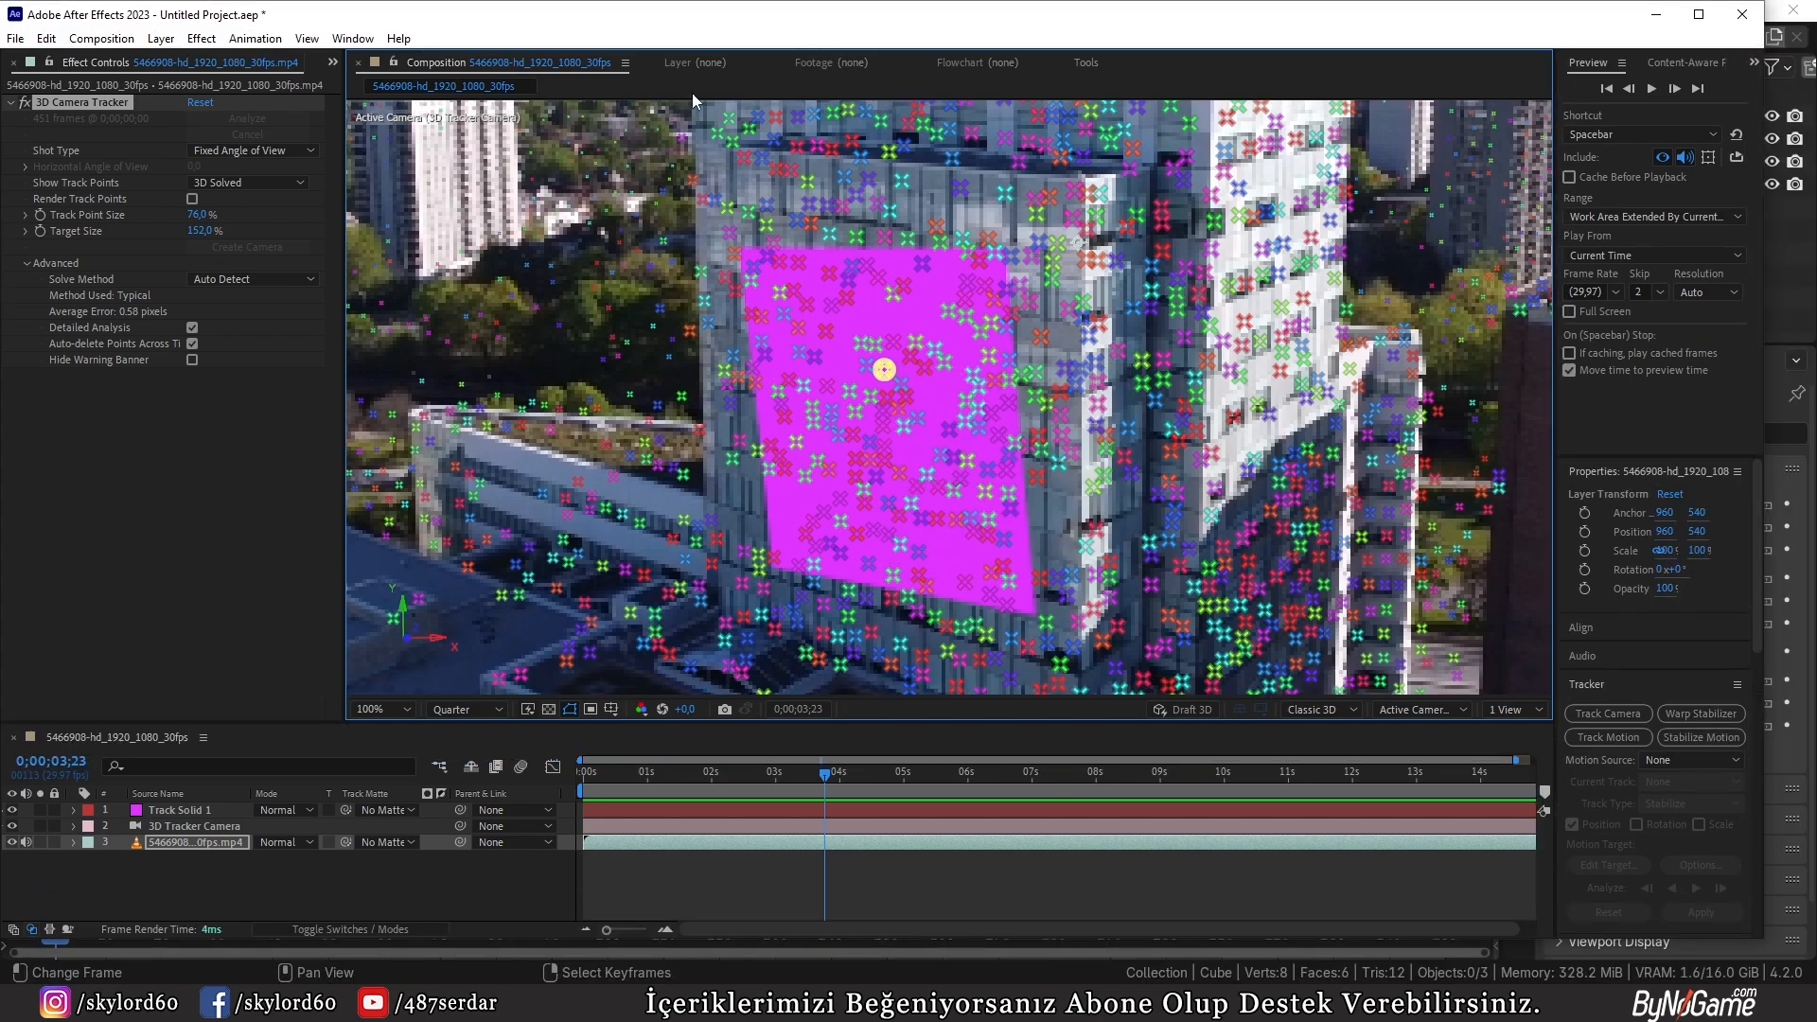
pyautogui.doubleClick(710, 25)
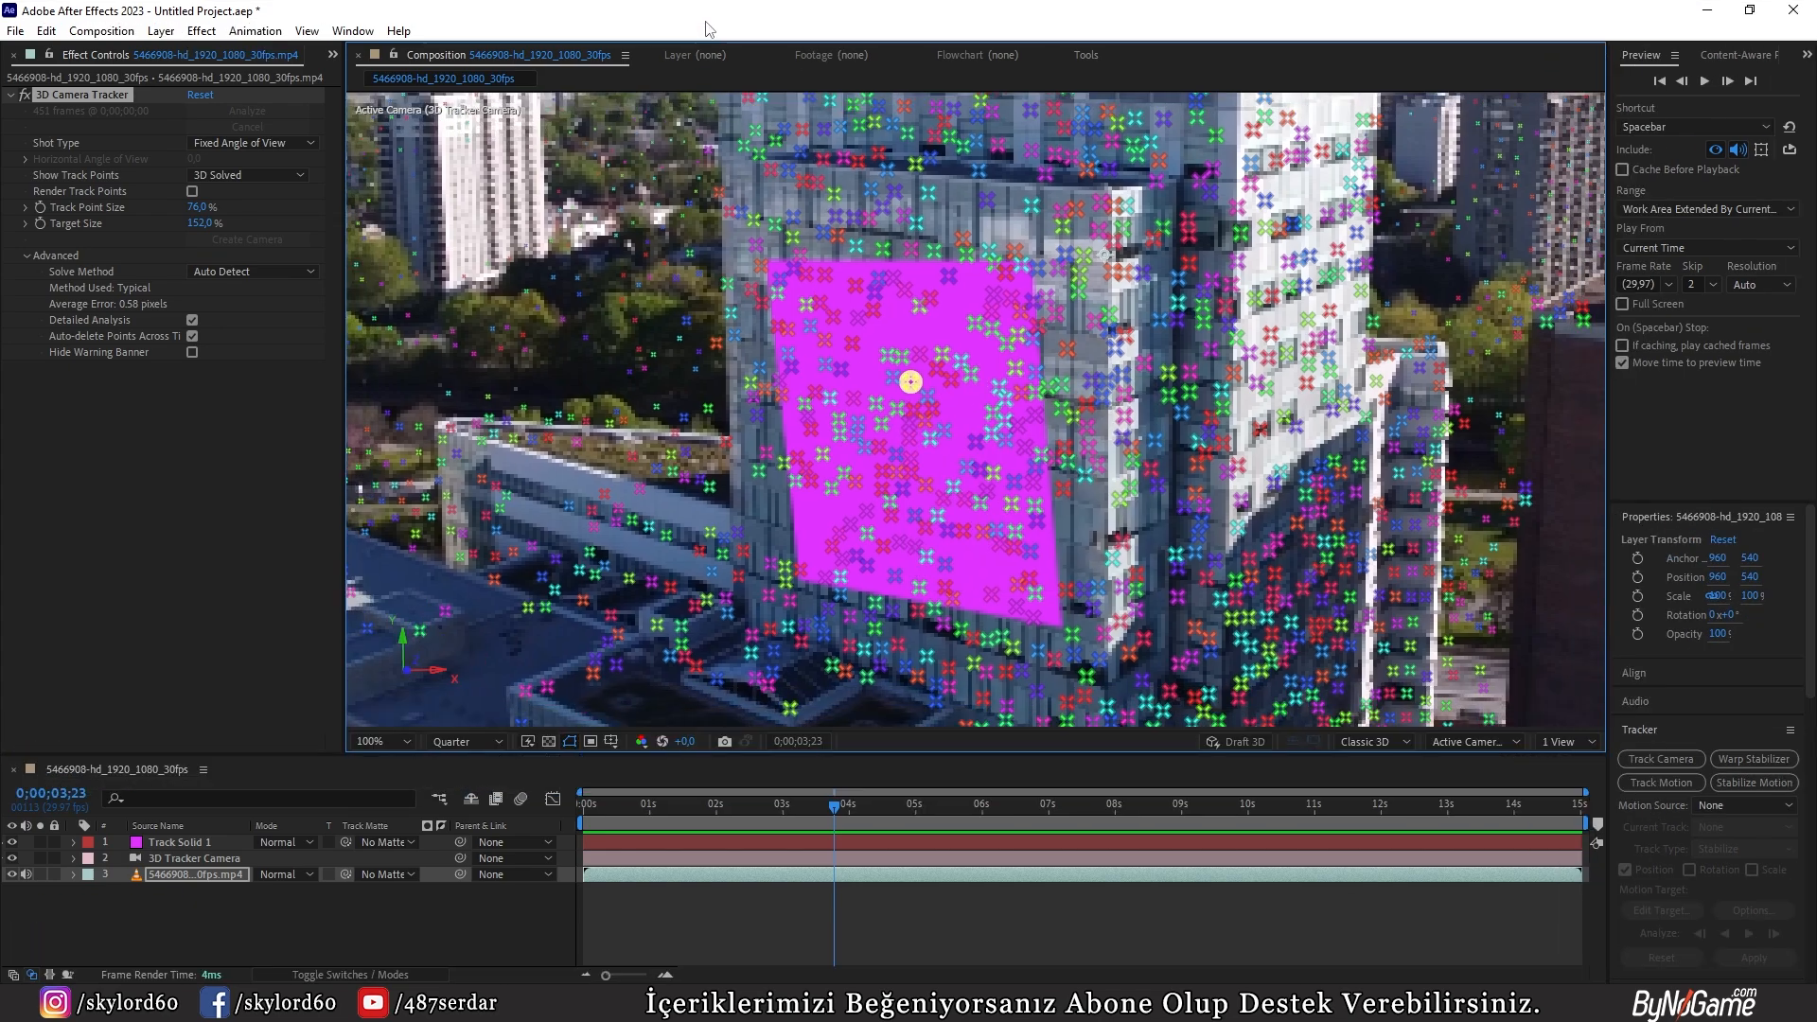
pyautogui.rightClick(848, 363)
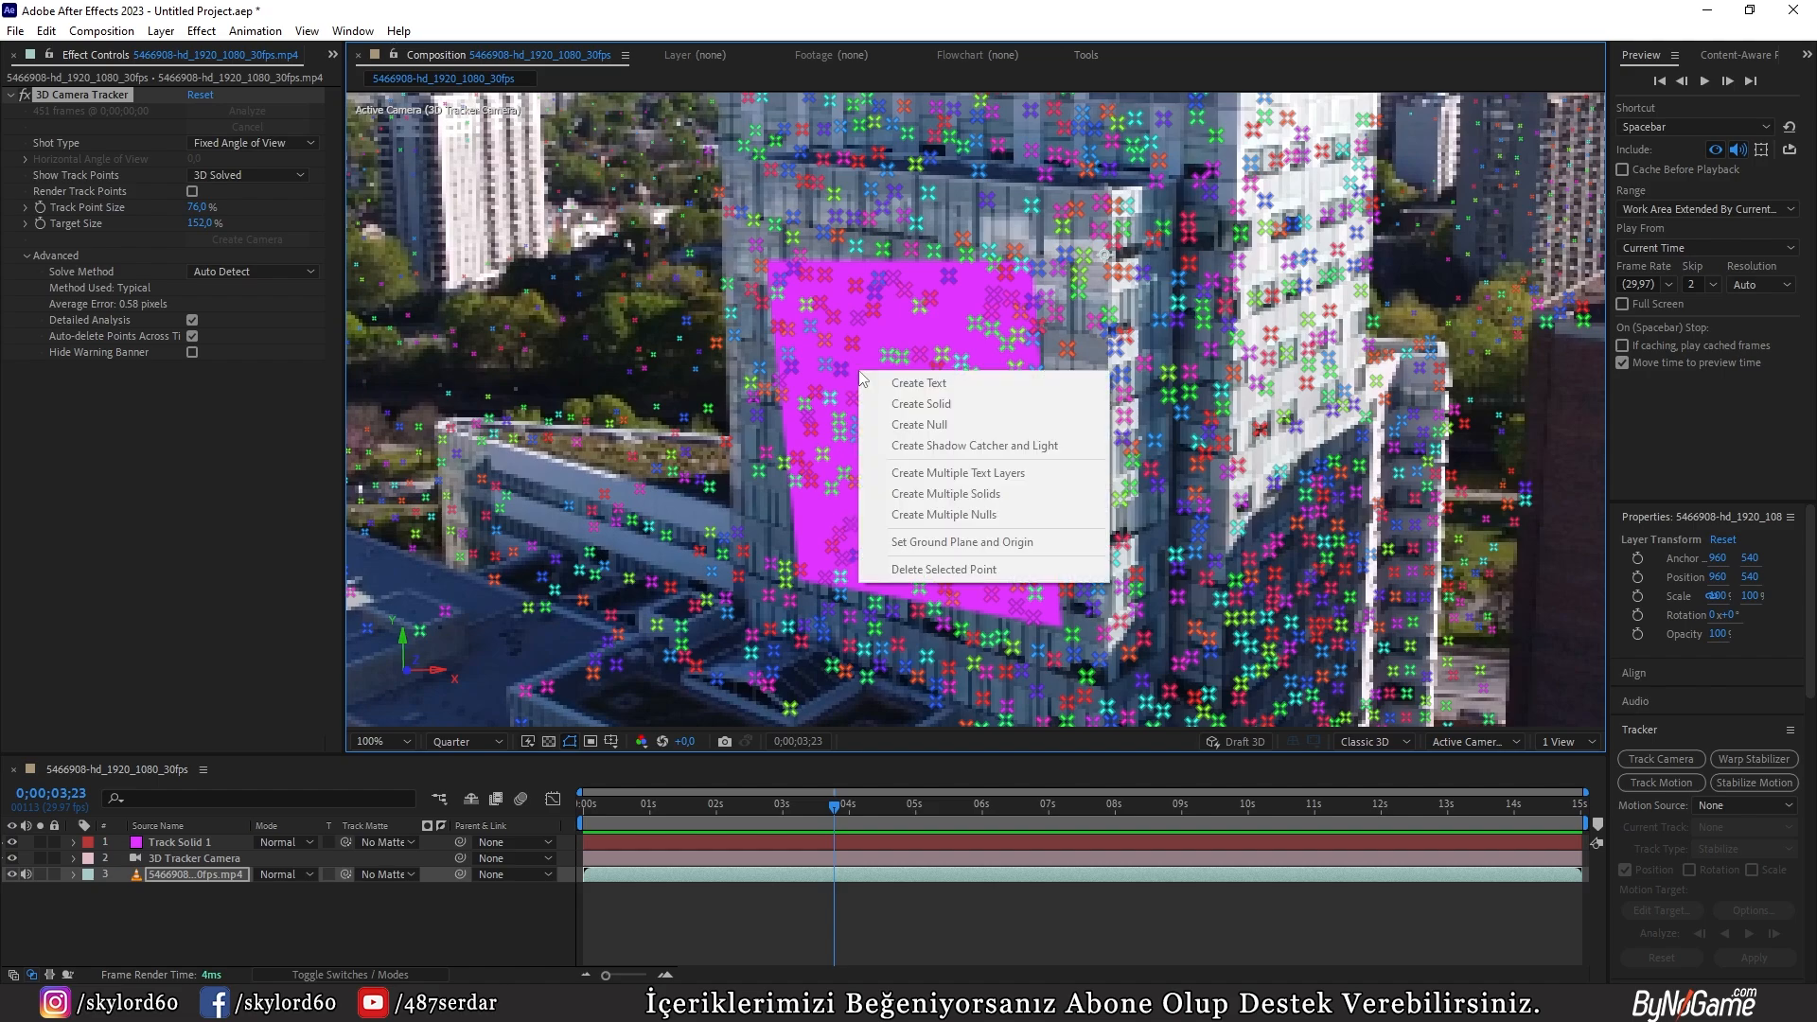
pyautogui.click(959, 545)
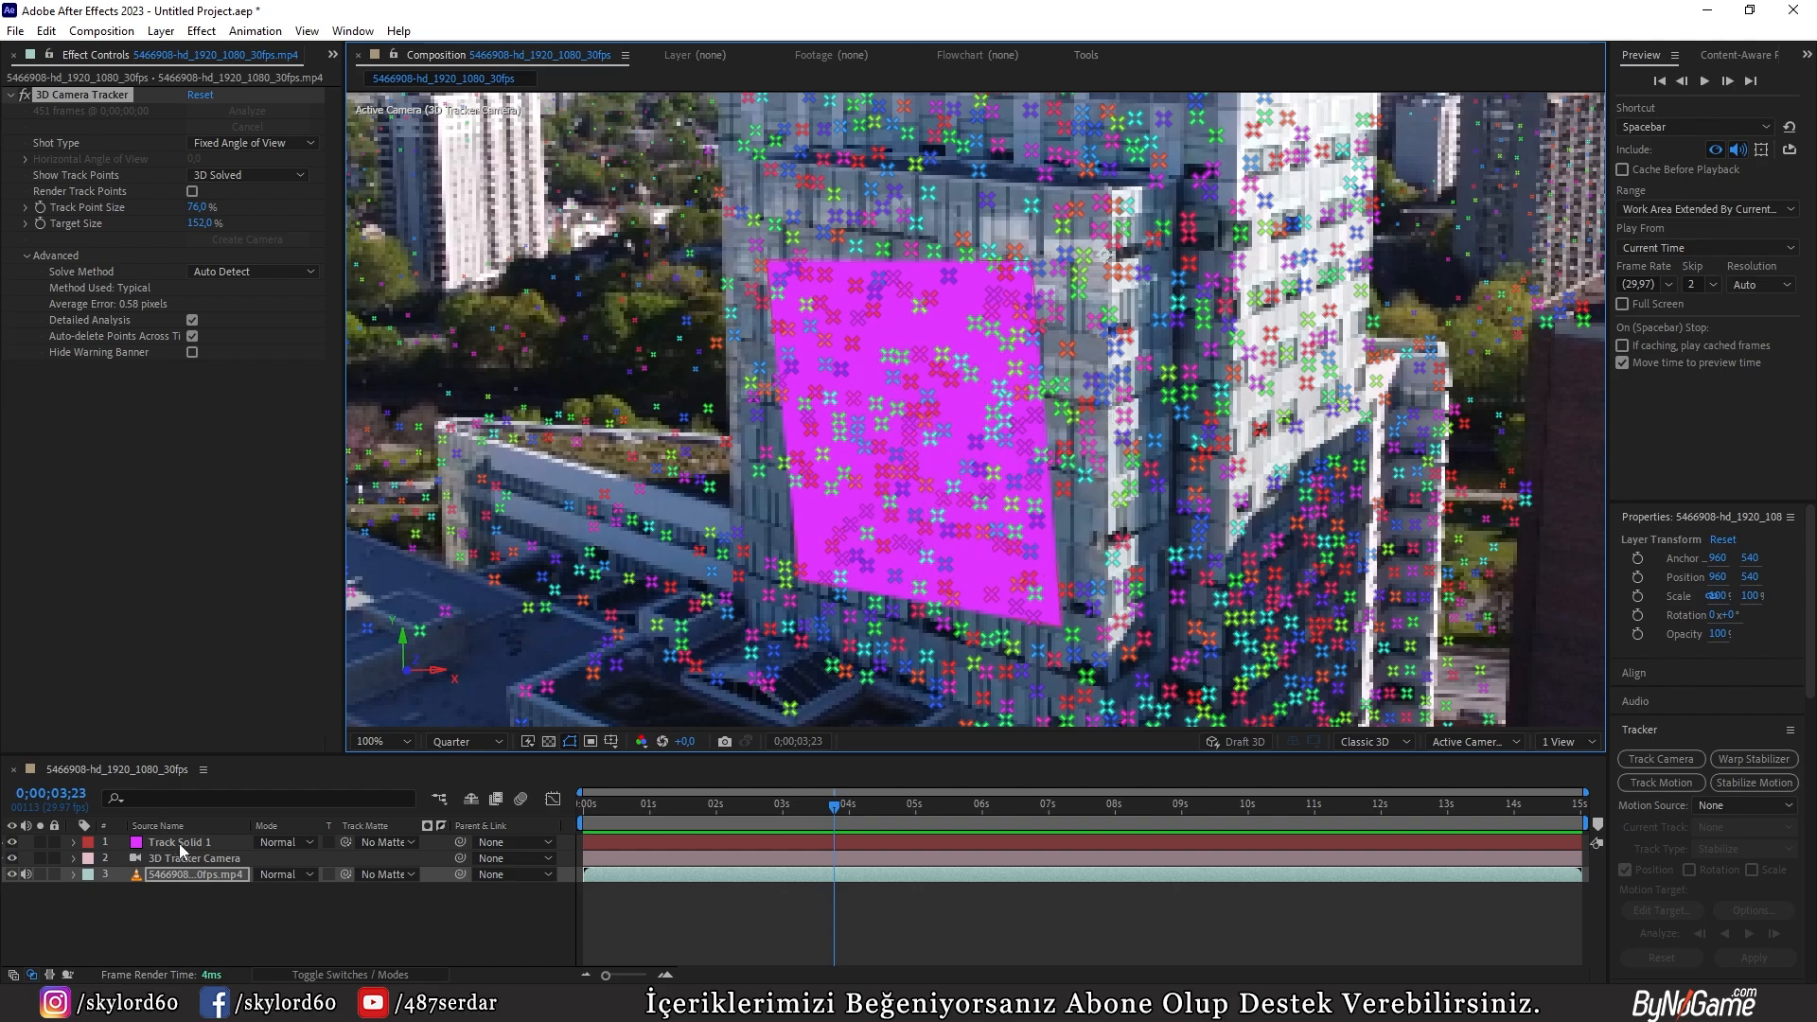
# Step: Straighten Track Solid 1 to about 0.4° Z orientation, then reposition and stretch it over the front facade, with its height scaled to about 127%
pyautogui.click(180, 843)
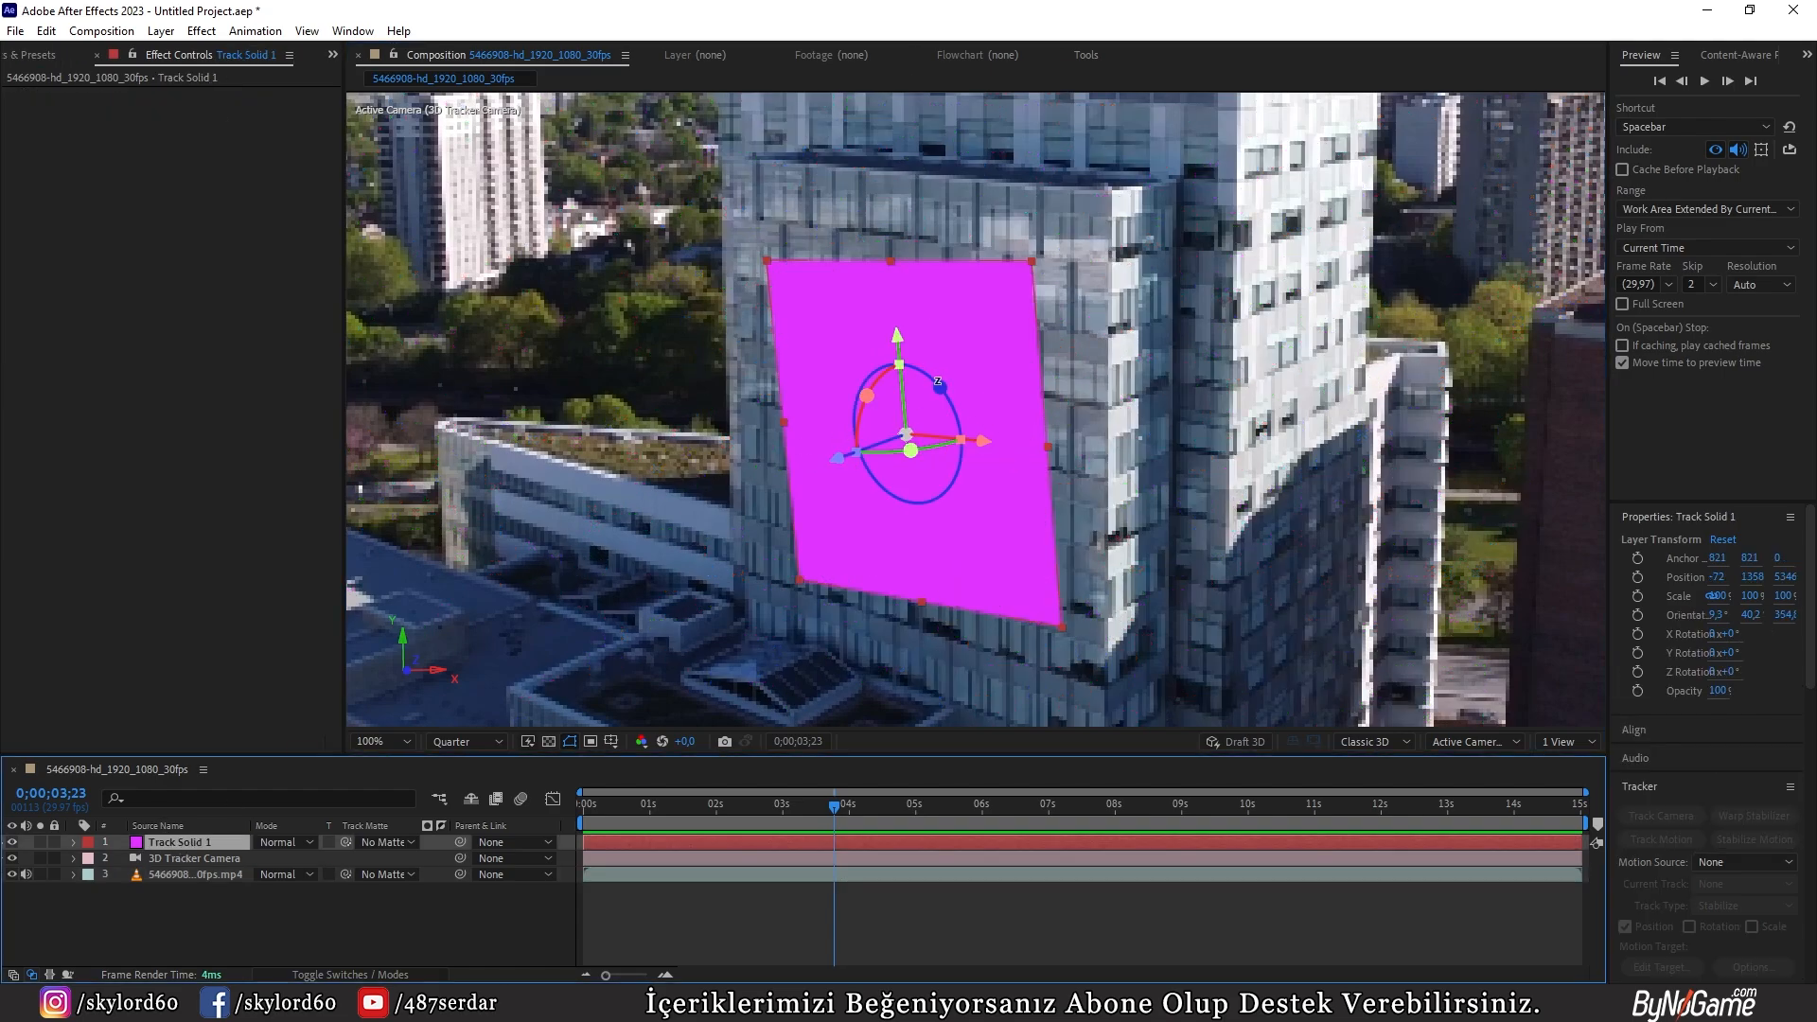
pyautogui.moveTo(938, 383); pyautogui.dragTo(901, 296)
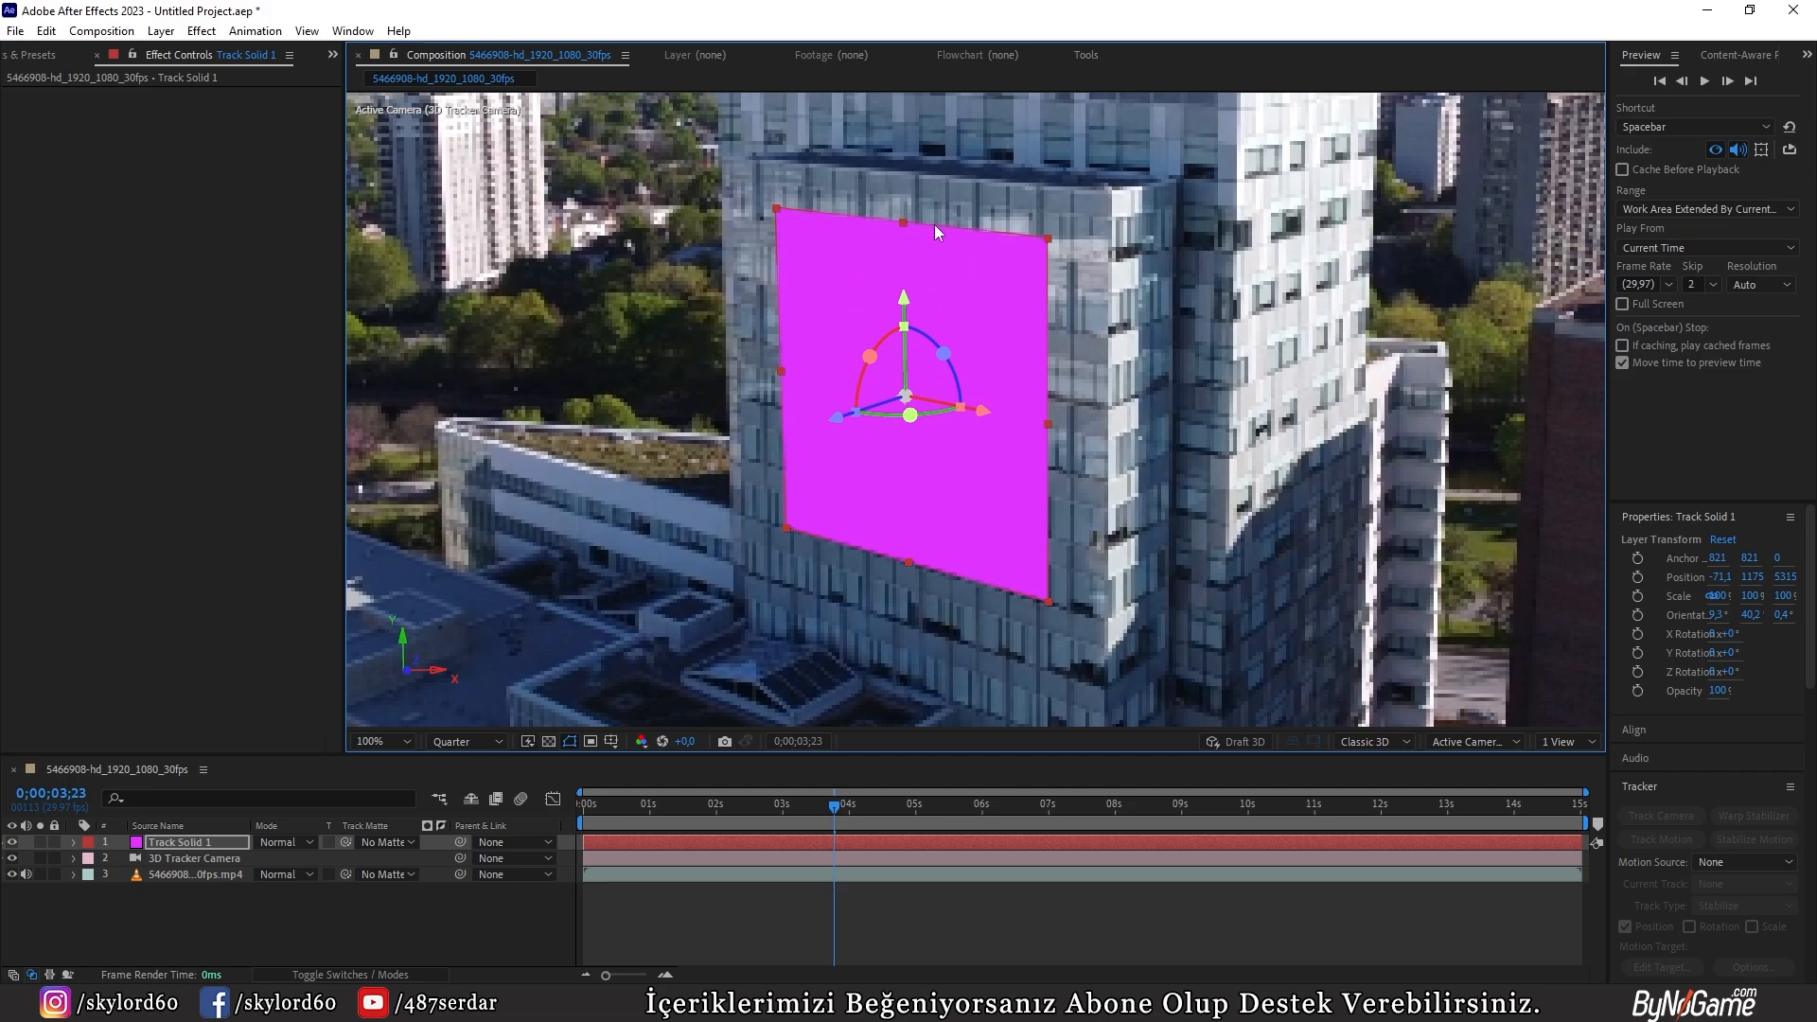
pyautogui.moveTo(901, 218); pyautogui.dragTo(901, 170)
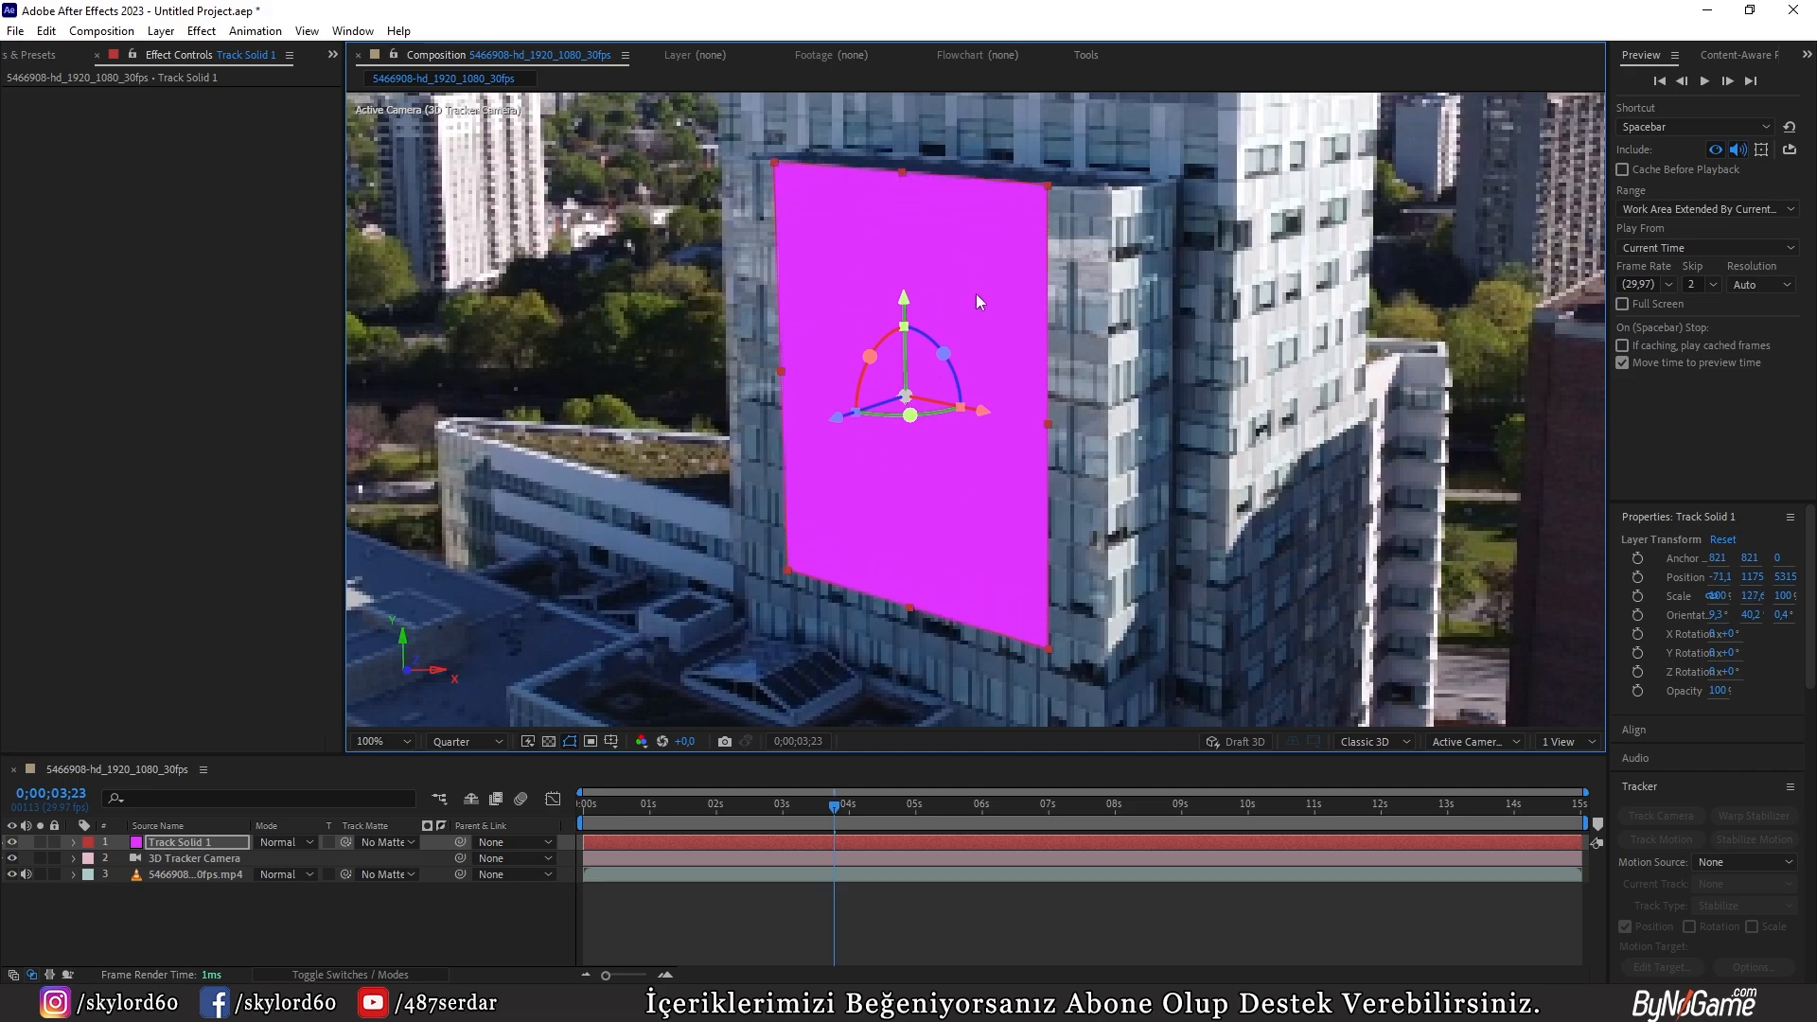
pyautogui.moveTo(1046, 424); pyautogui.dragTo(1107, 434)
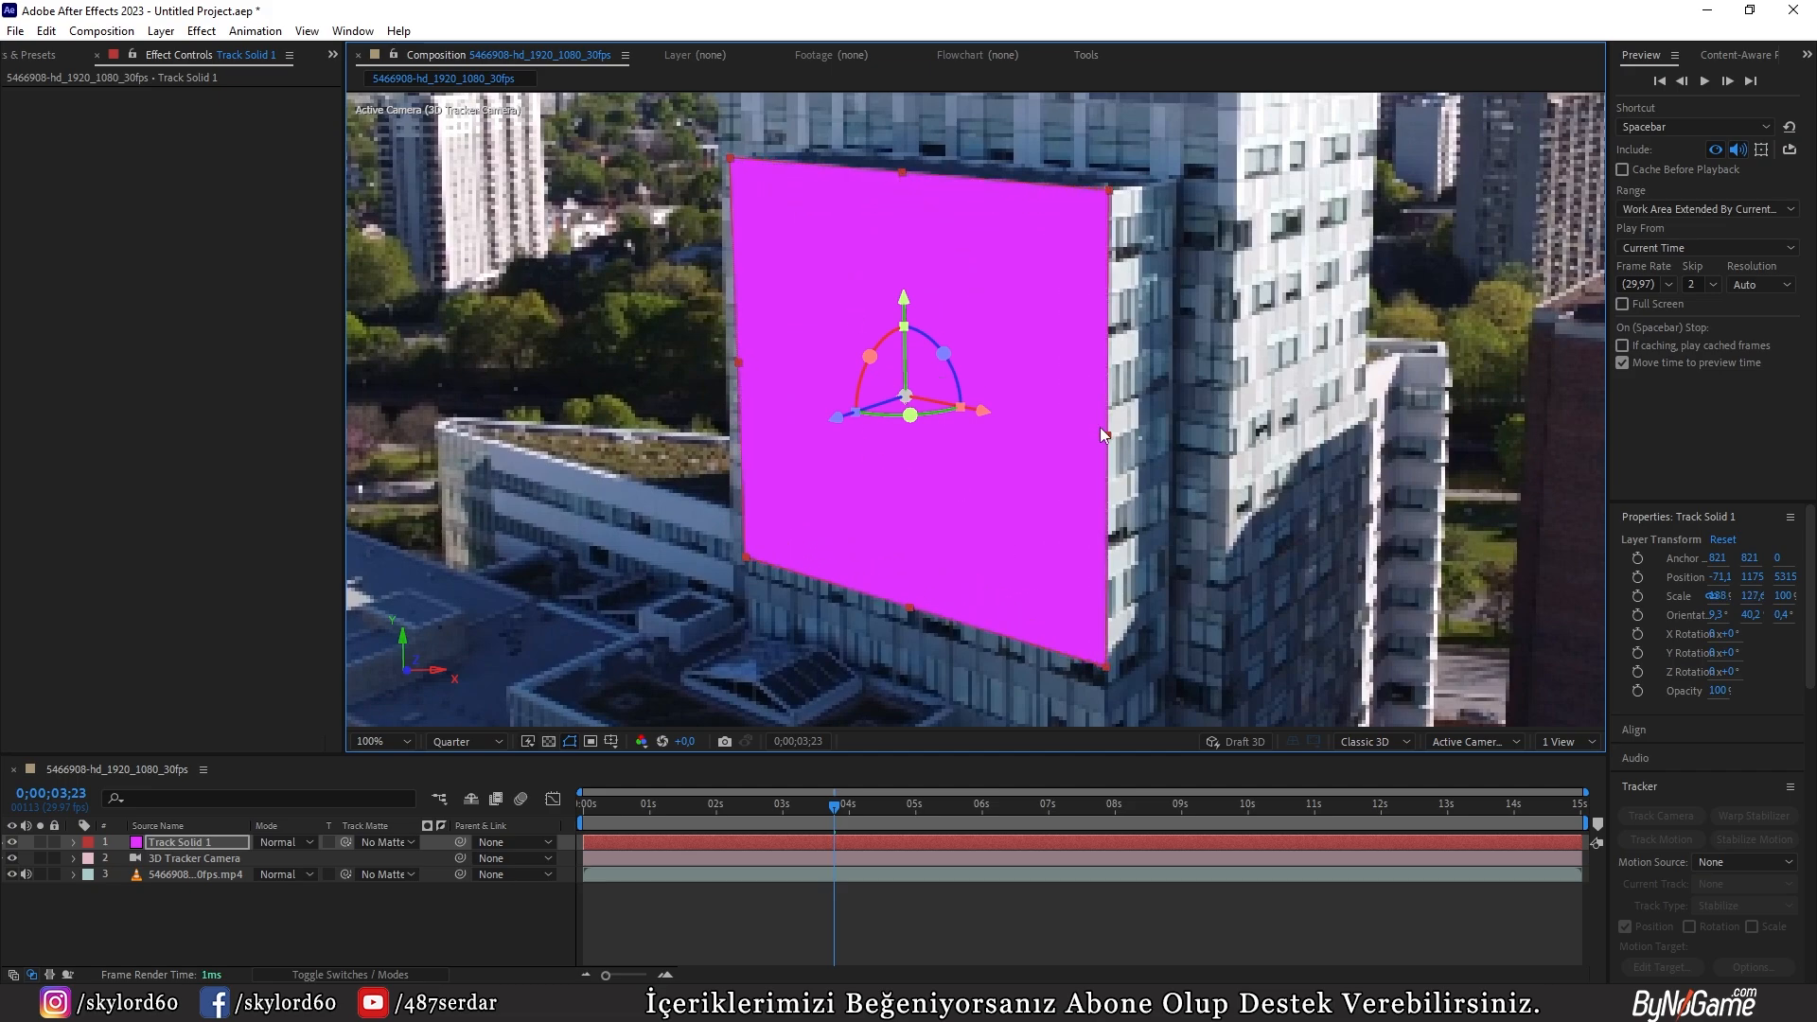
pyautogui.moveTo(980, 413); pyautogui.dragTo(972, 407)
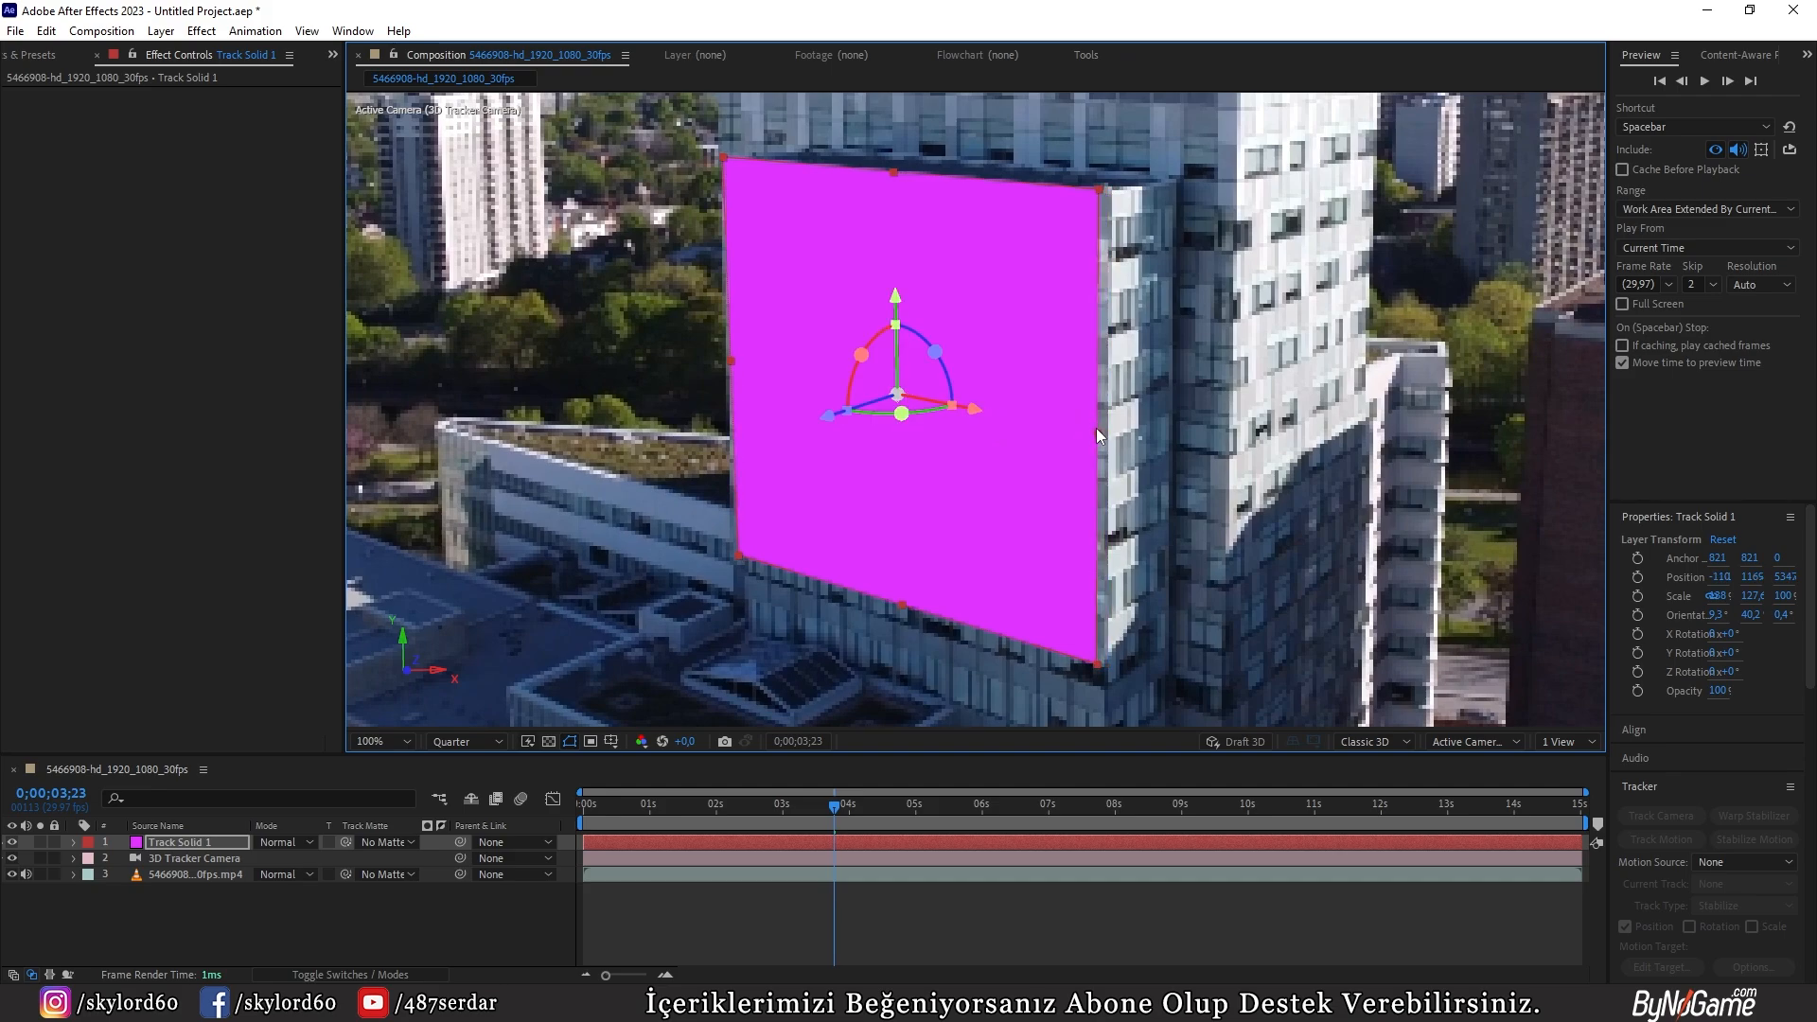
pyautogui.moveTo(1098, 426); pyautogui.dragTo(1108, 430)
pyautogui.moveTo(973, 407); pyautogui.dragTo(976, 408)
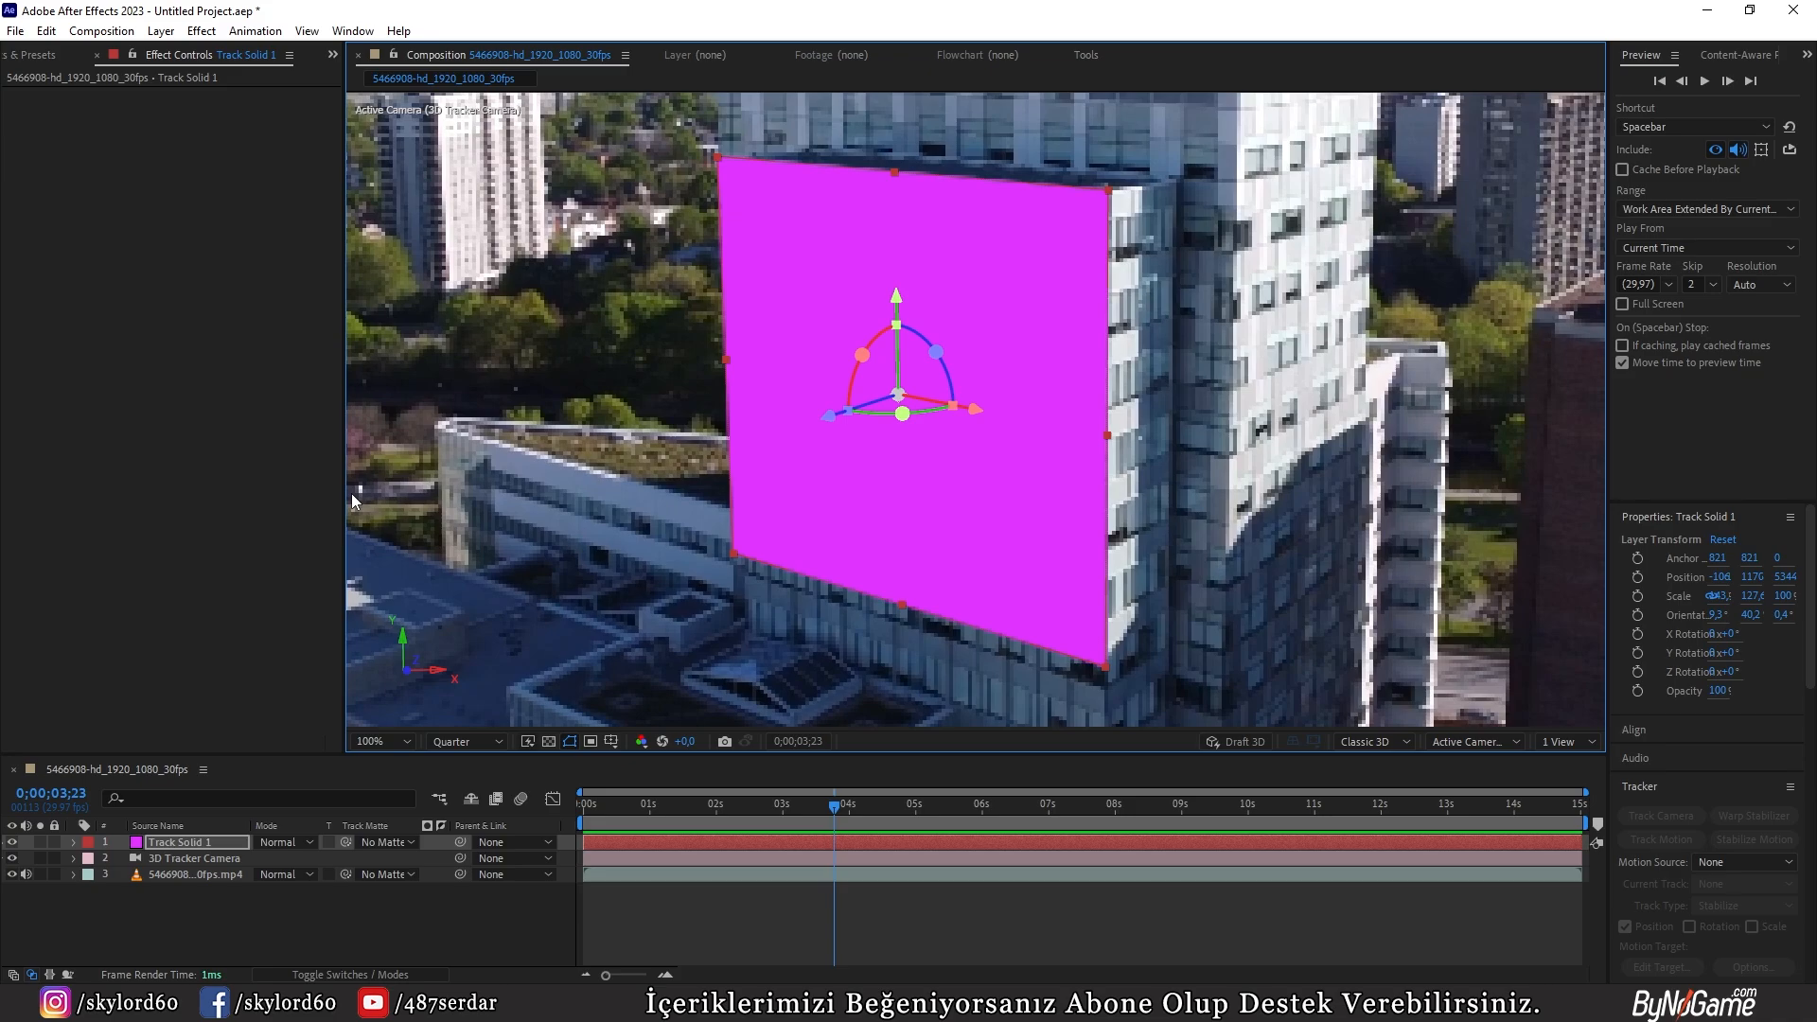
# Step: Switch to the browser showing the article on transferring camera tracking data from After Effects to Blender and maximize its window
pyautogui.moveTo(1816, 194); pyautogui.dragTo(878, 269)
pyautogui.doubleClick(877, 269)
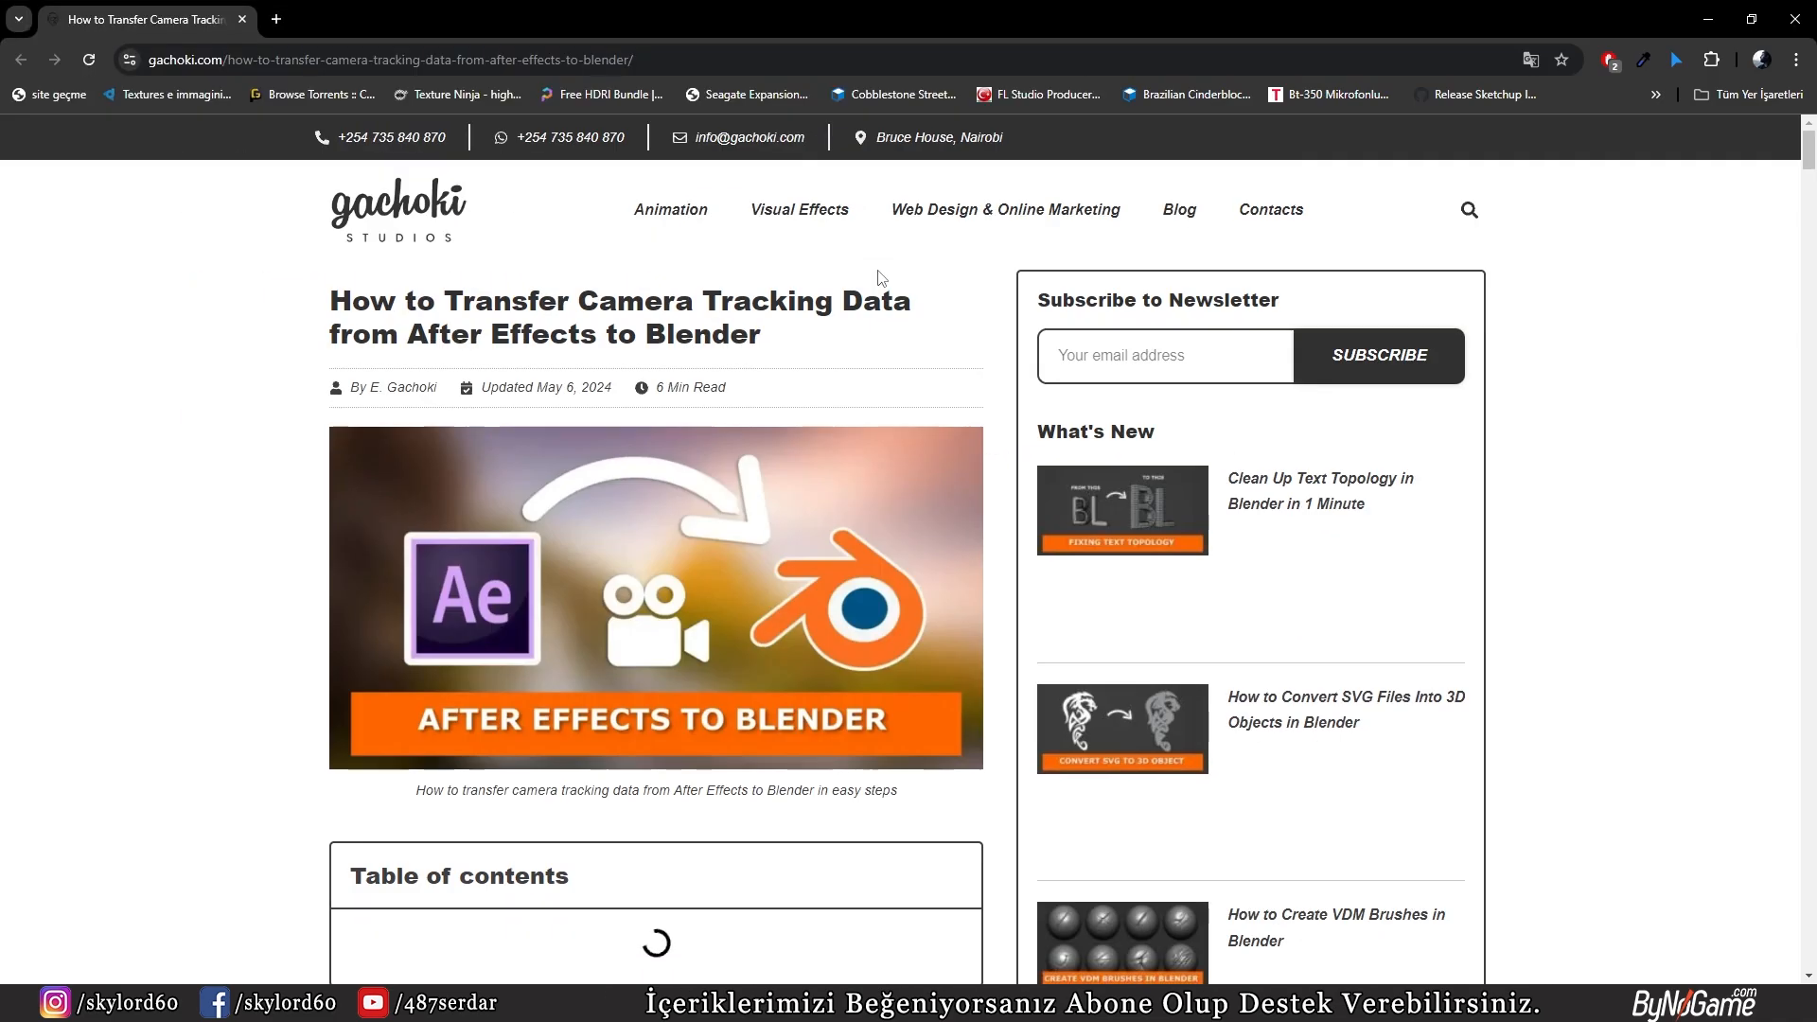
# Step: Read the article down to the After Effects export section and view the download page of the Export Composition Data to JSON.jsx script
pyautogui.scroll(-6, 663, 521)
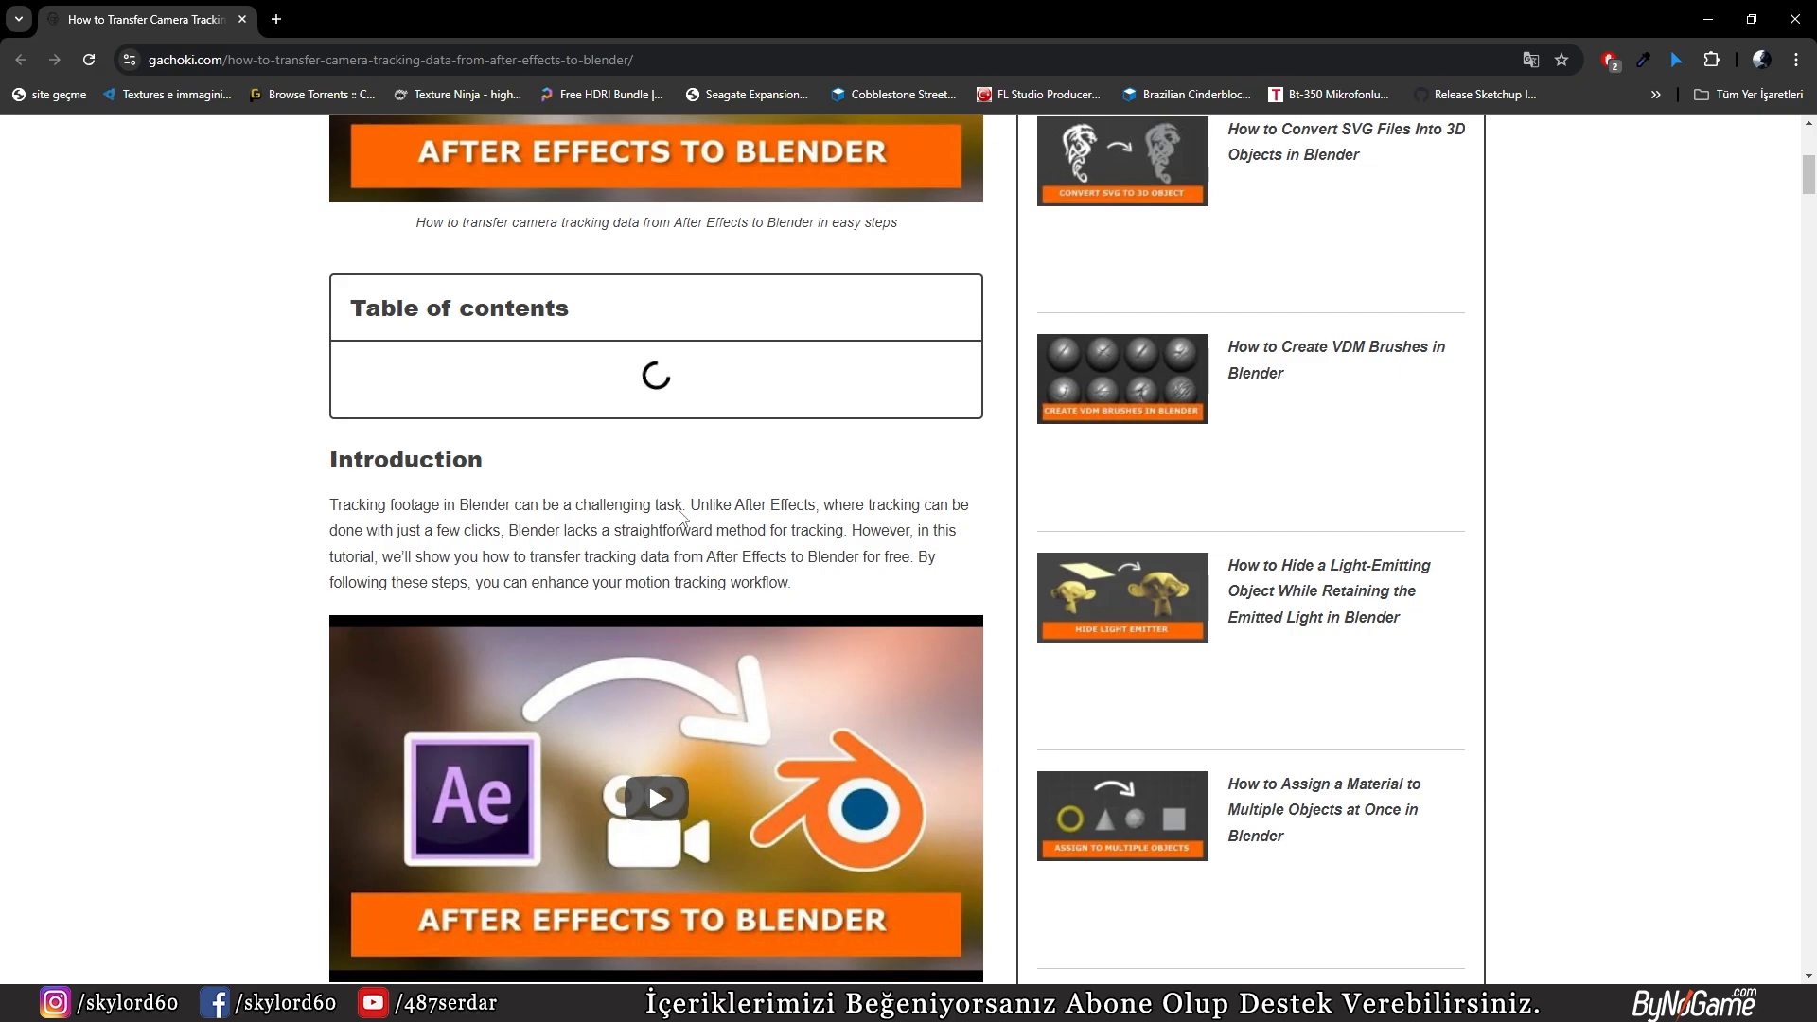
pyautogui.scroll(-7, 681, 514)
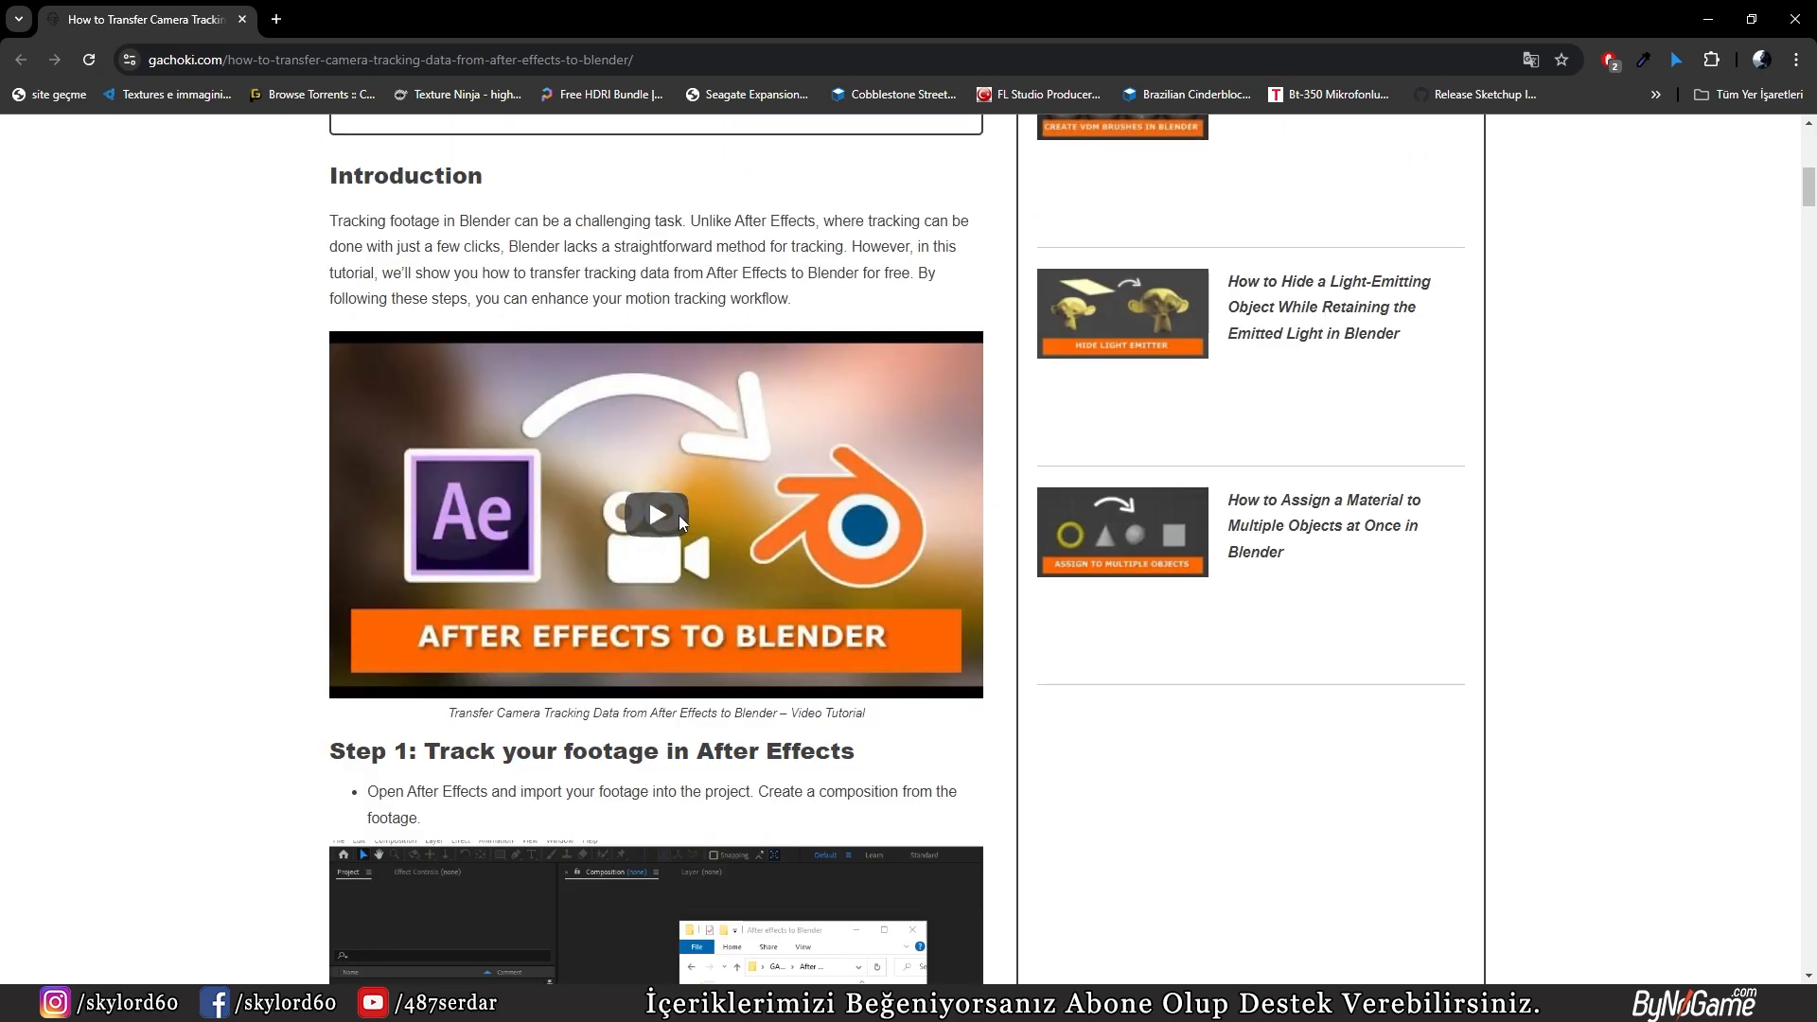
pyautogui.scroll(-2, 681, 517)
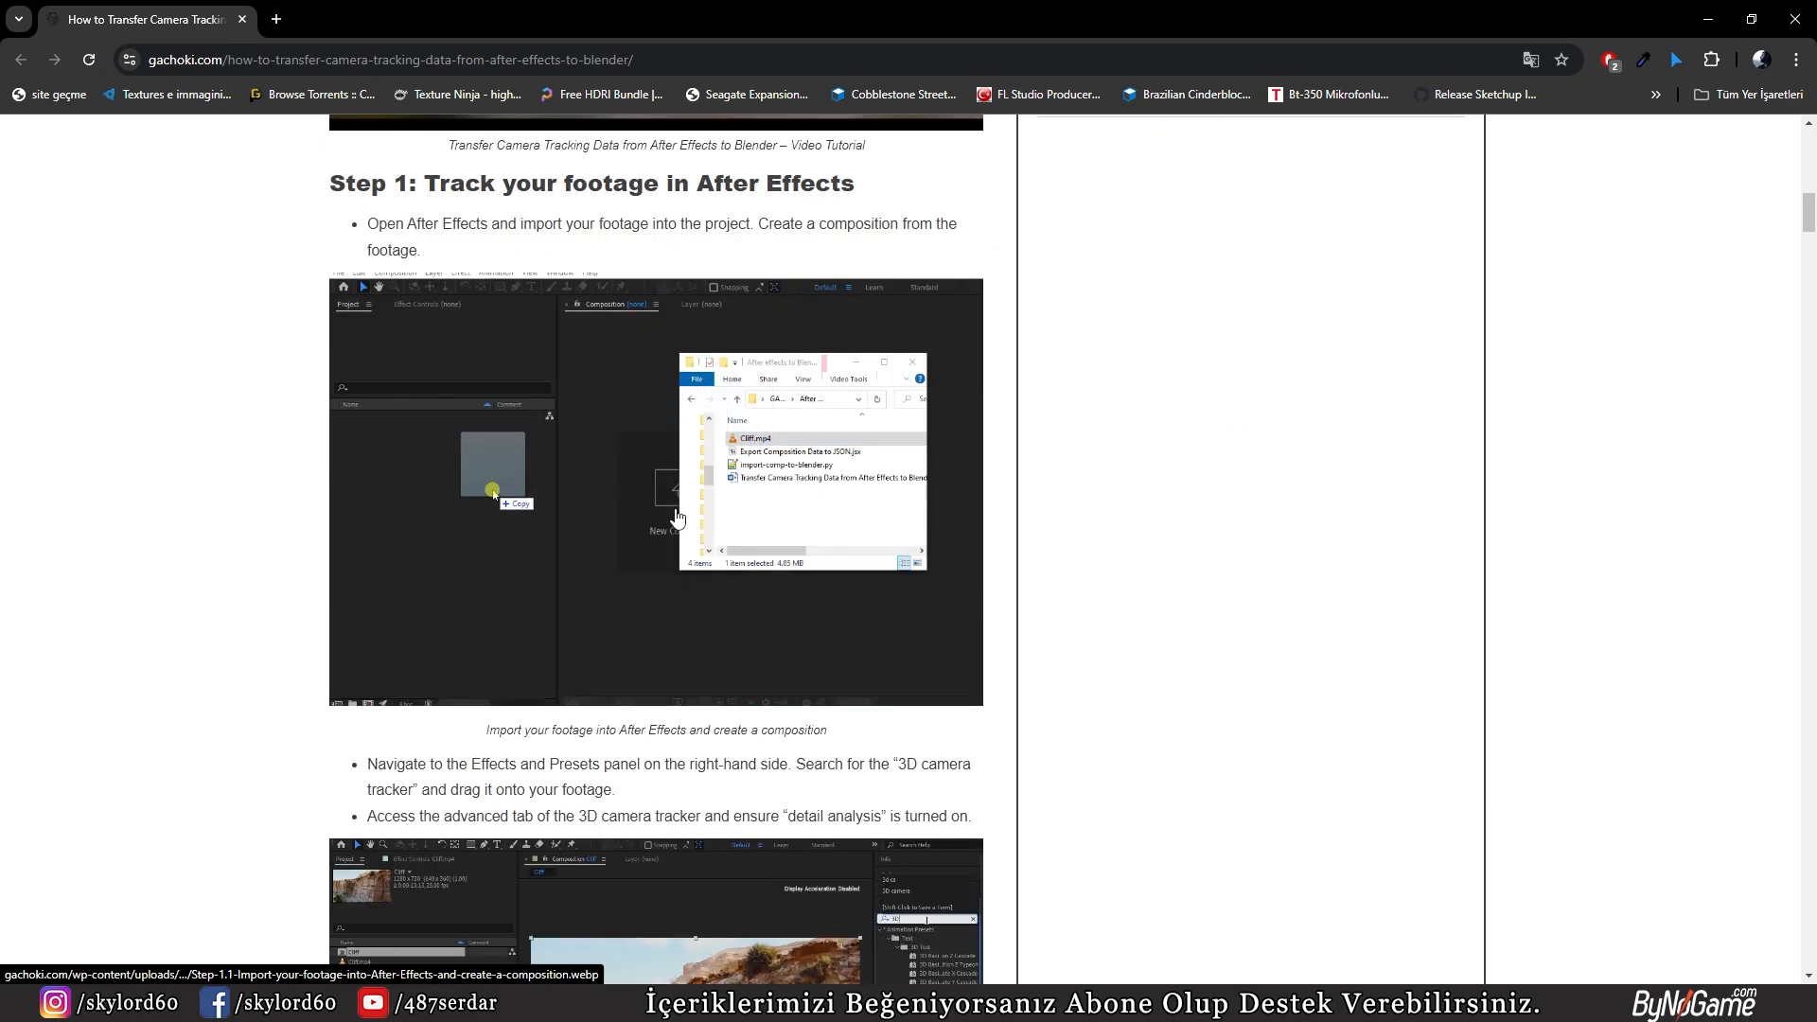
pyautogui.scroll(-10, 678, 518)
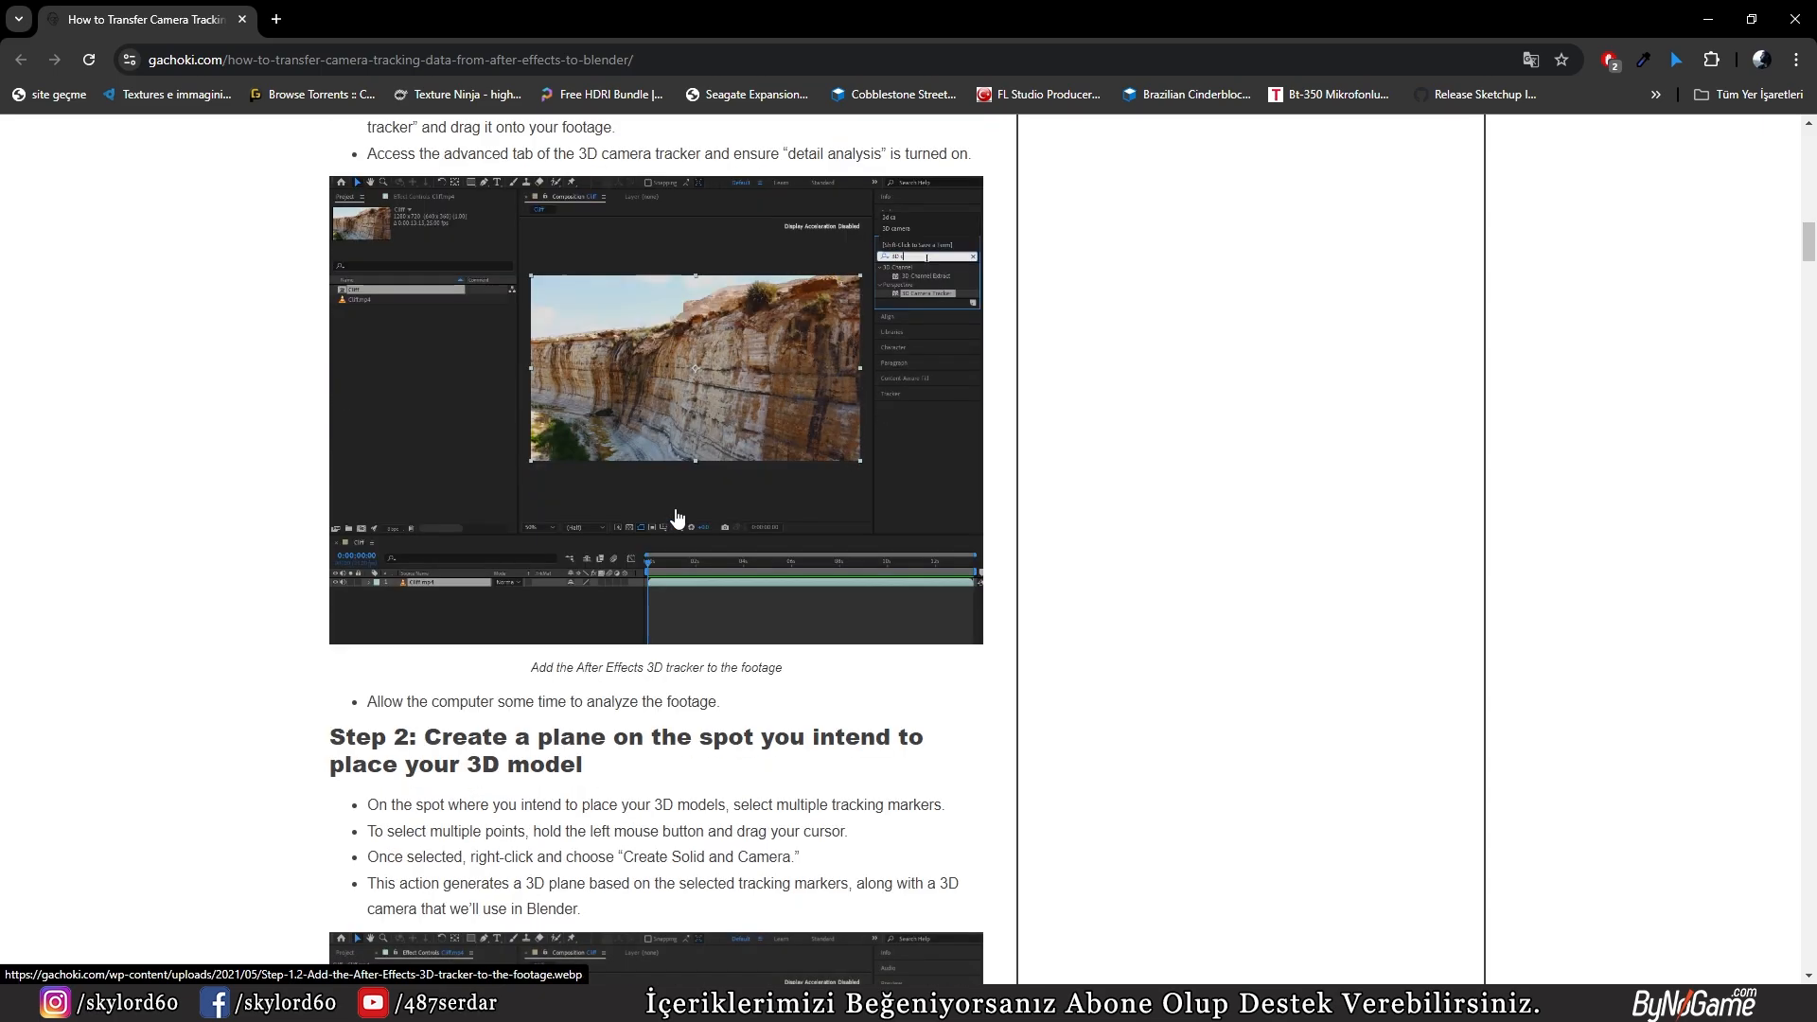
pyautogui.scroll(-6, 646, 459)
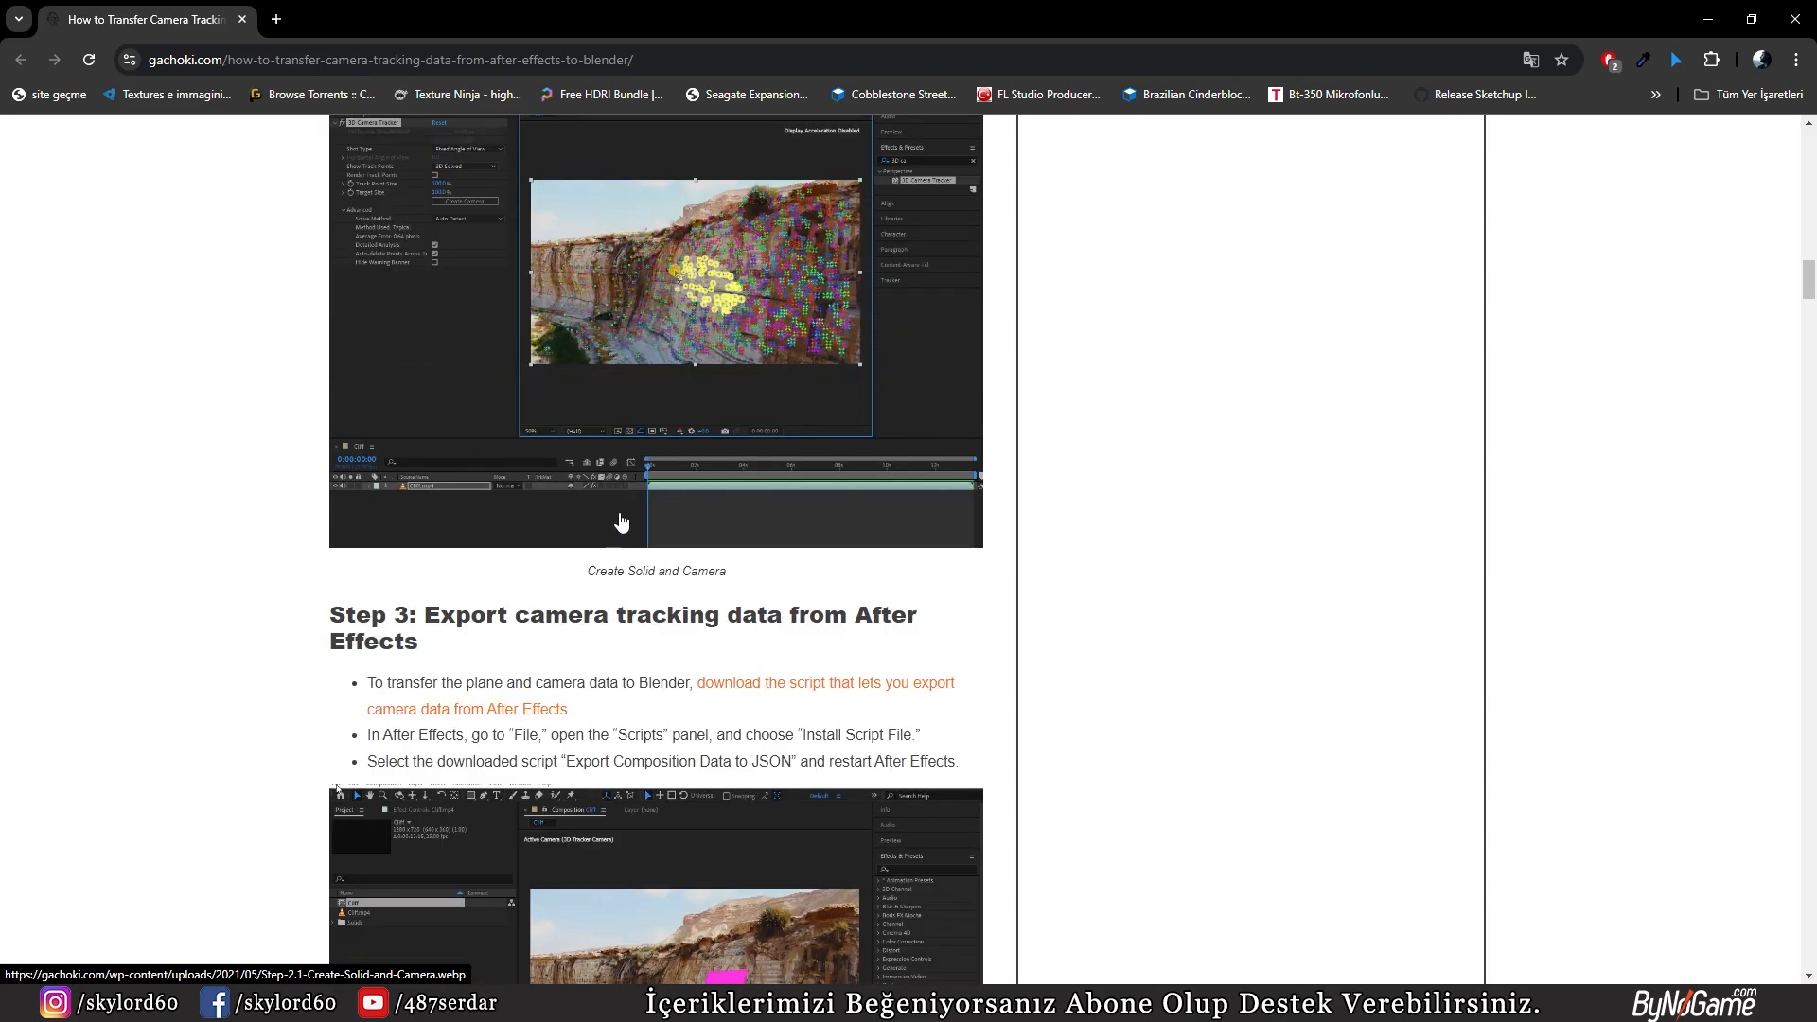
pyautogui.middleClick(820, 694)
pyautogui.click(393, 15)
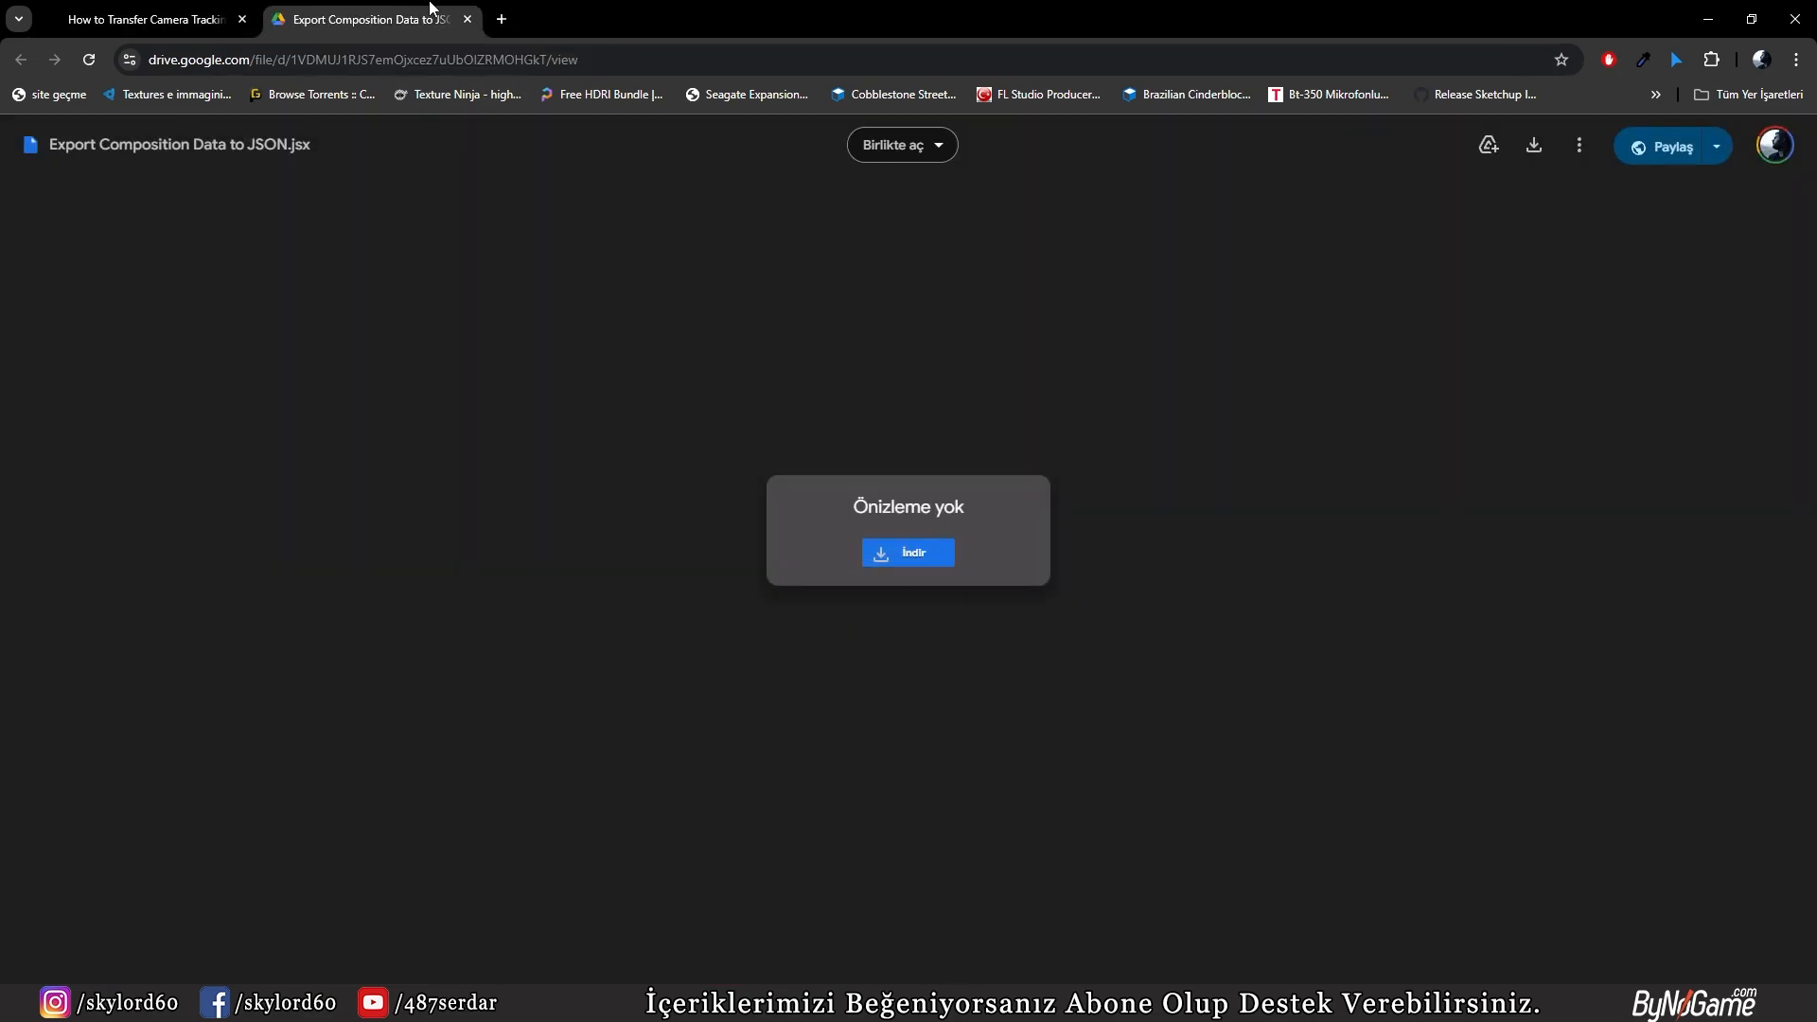
pyautogui.click(468, 18)
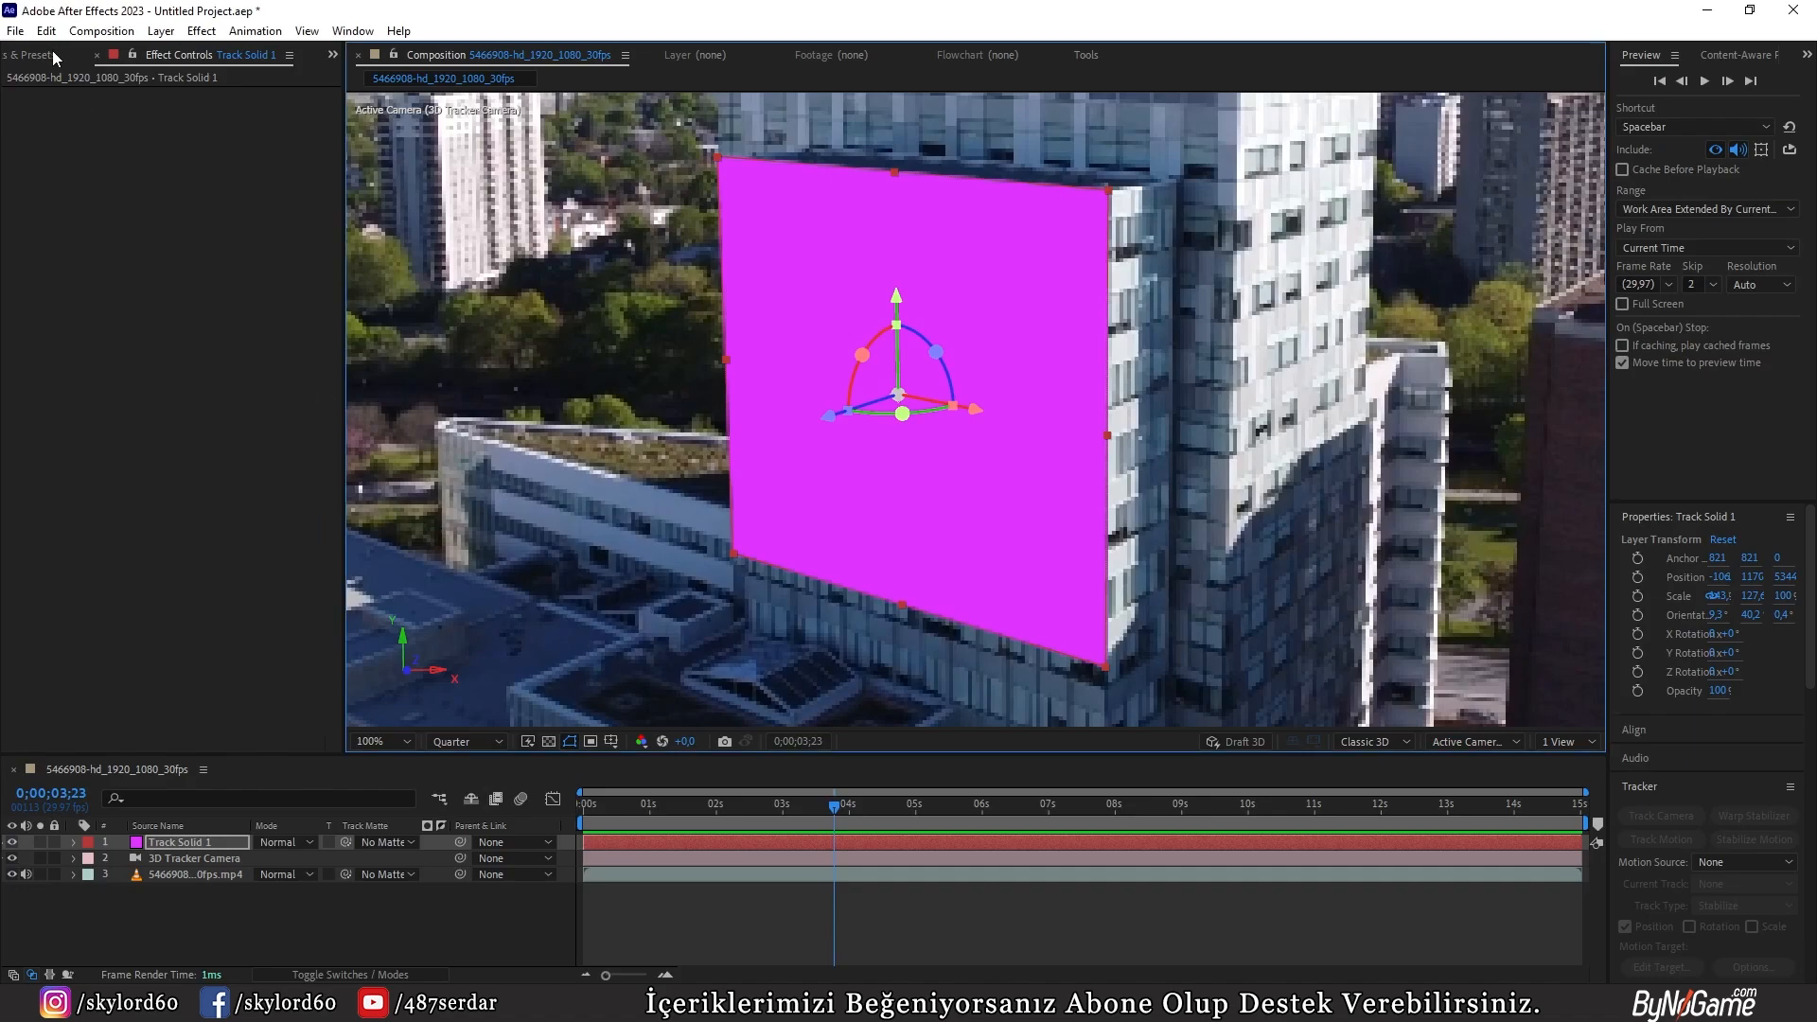
# Step: Switch to After Effects and look up the script installation command and the Export Composition Data to JSON.jsx entry
pyautogui.click(15, 30)
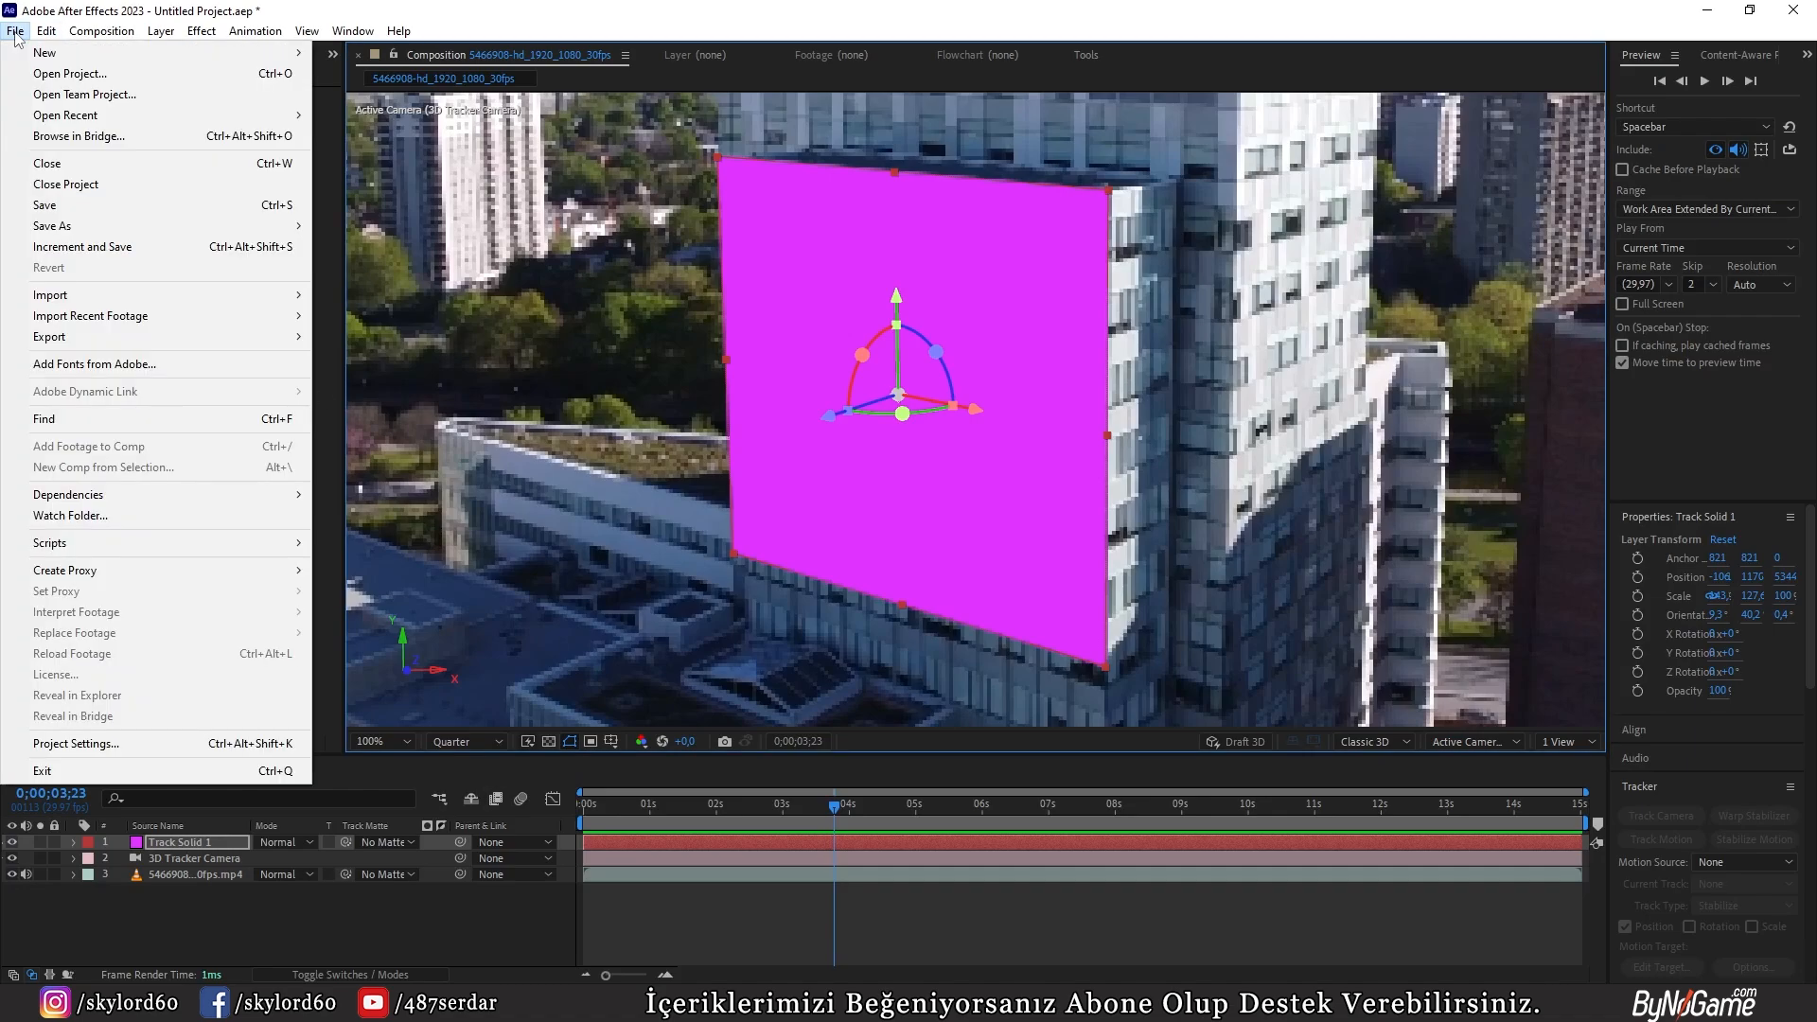
pyautogui.moveTo(163, 543)
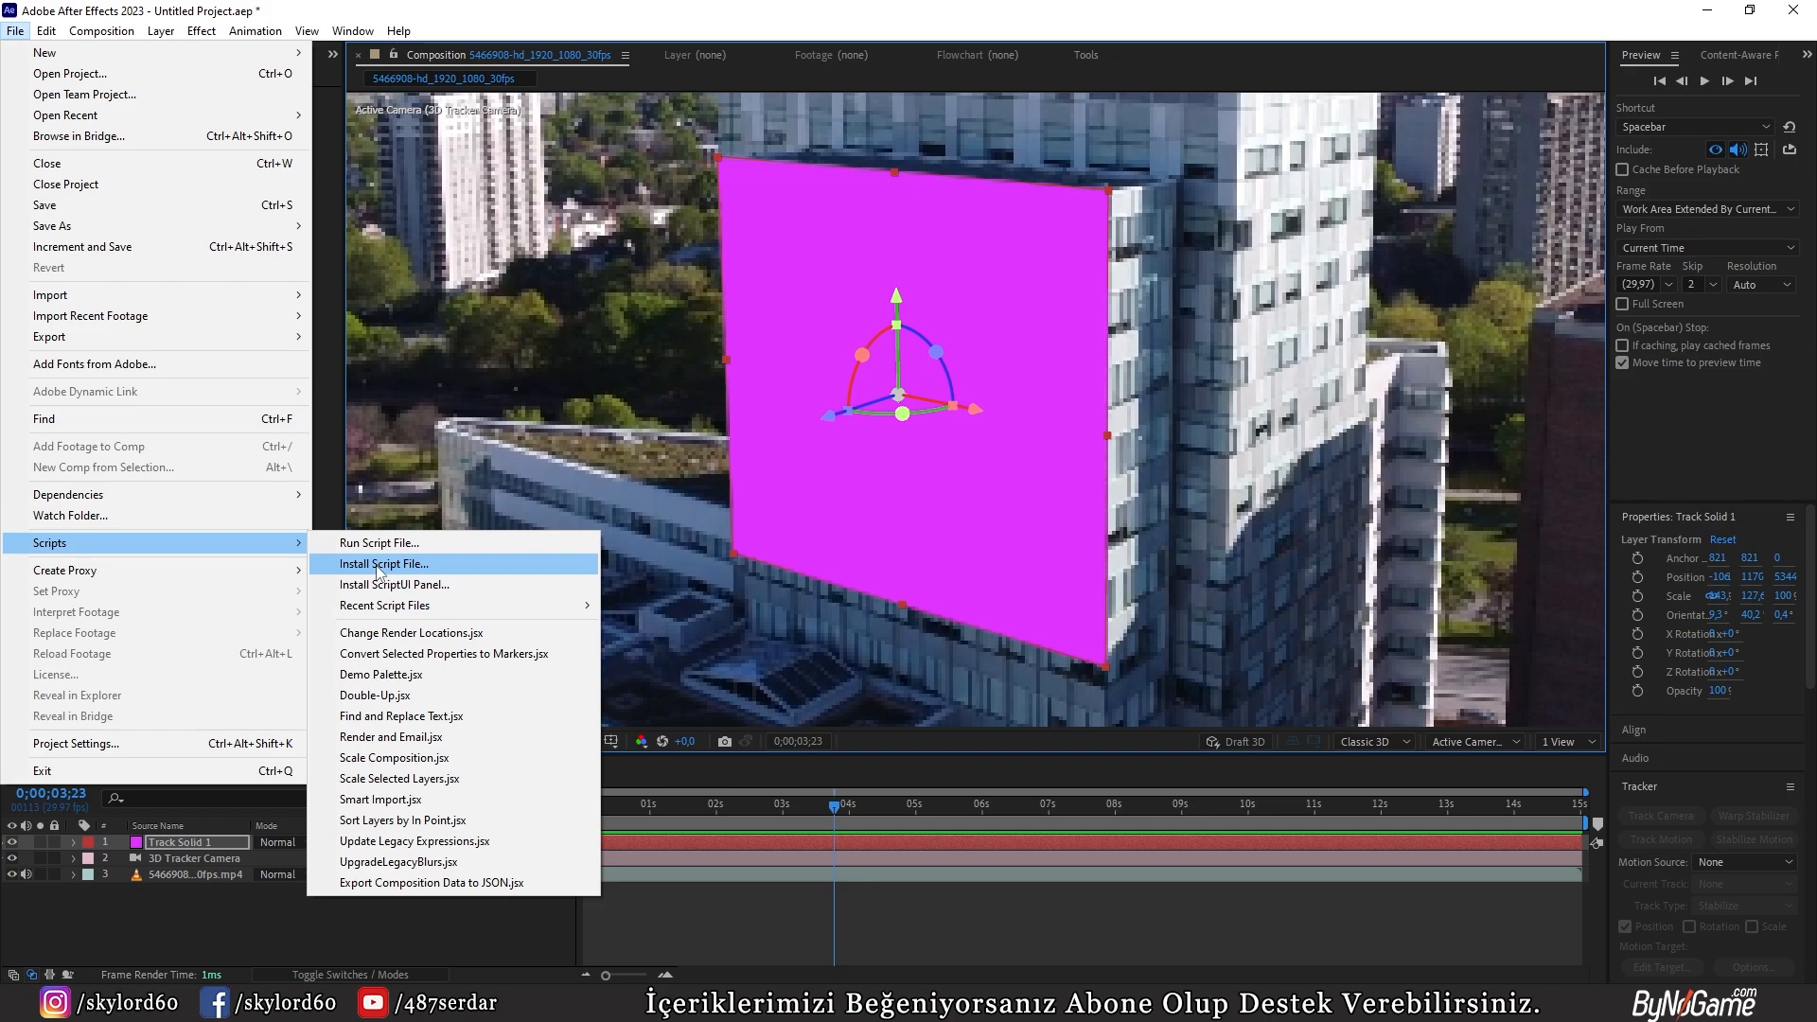
pyautogui.click(484, 886)
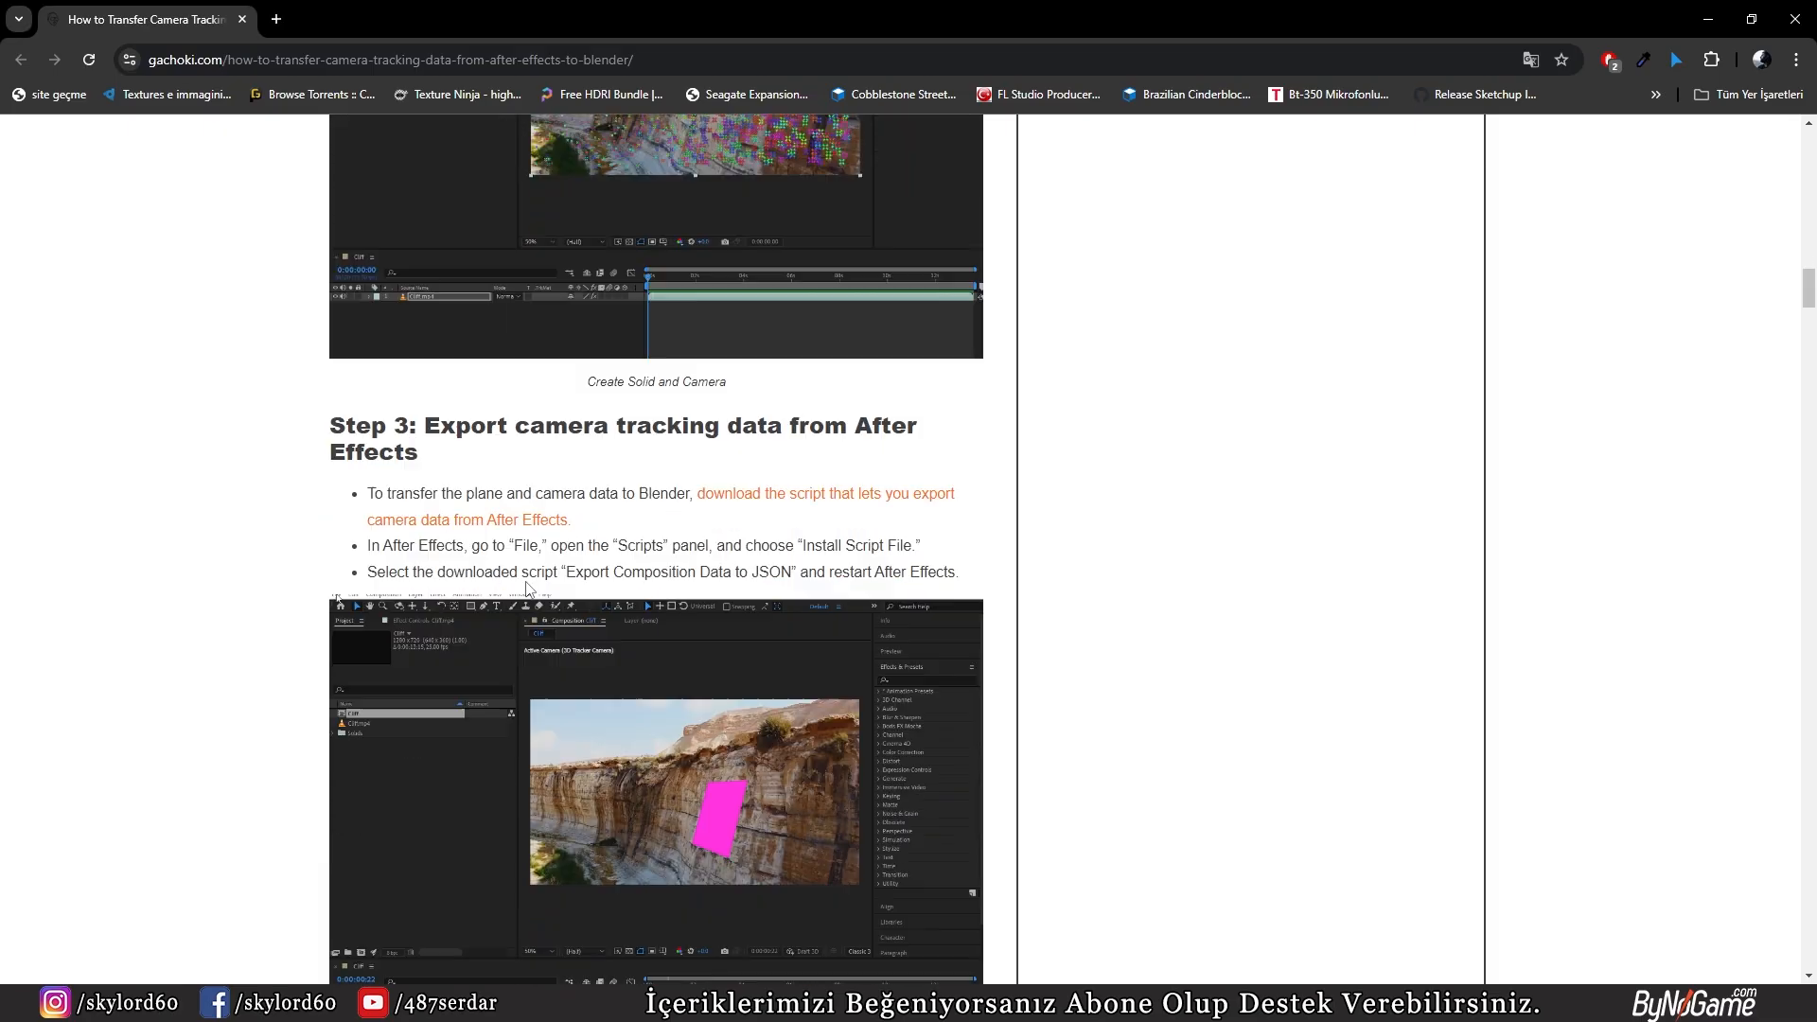
# Step: Read on to the Blender import section of the article and view the download page of the import-comp-to-blender.py add-on
pyautogui.scroll(-6, 530, 587)
pyautogui.scroll(-8, 530, 587)
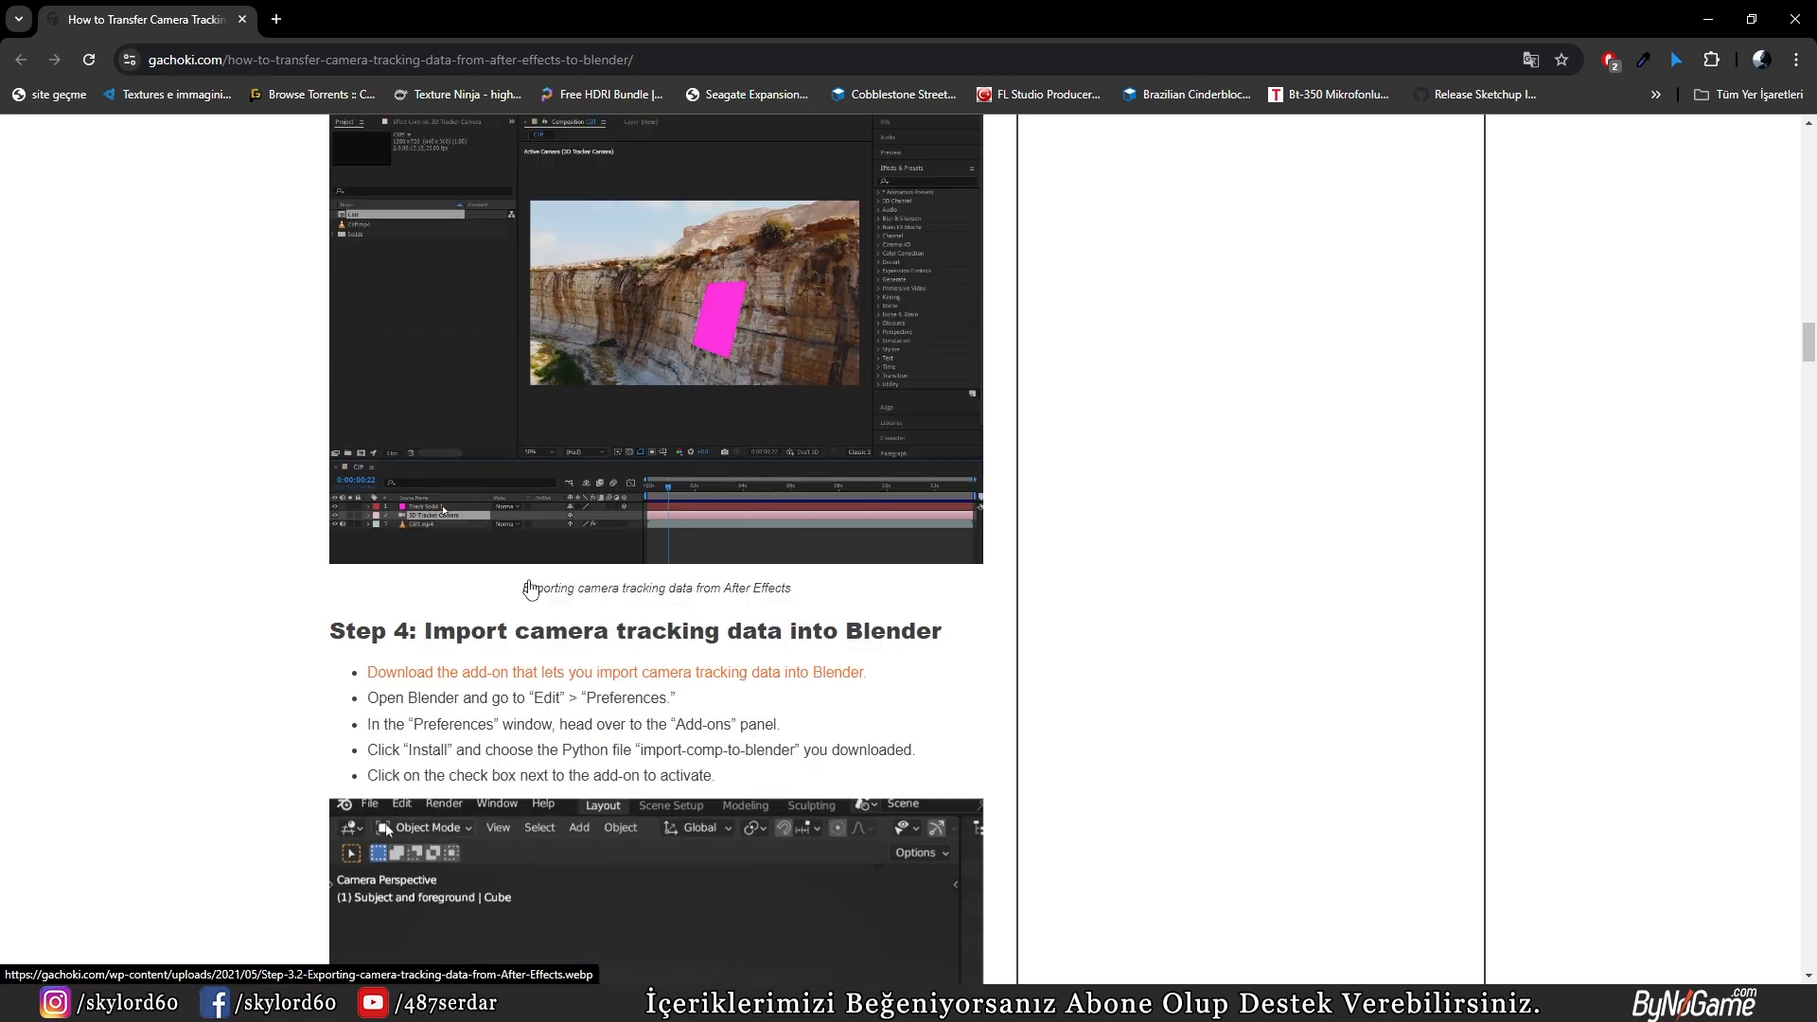
pyautogui.click(502, 484)
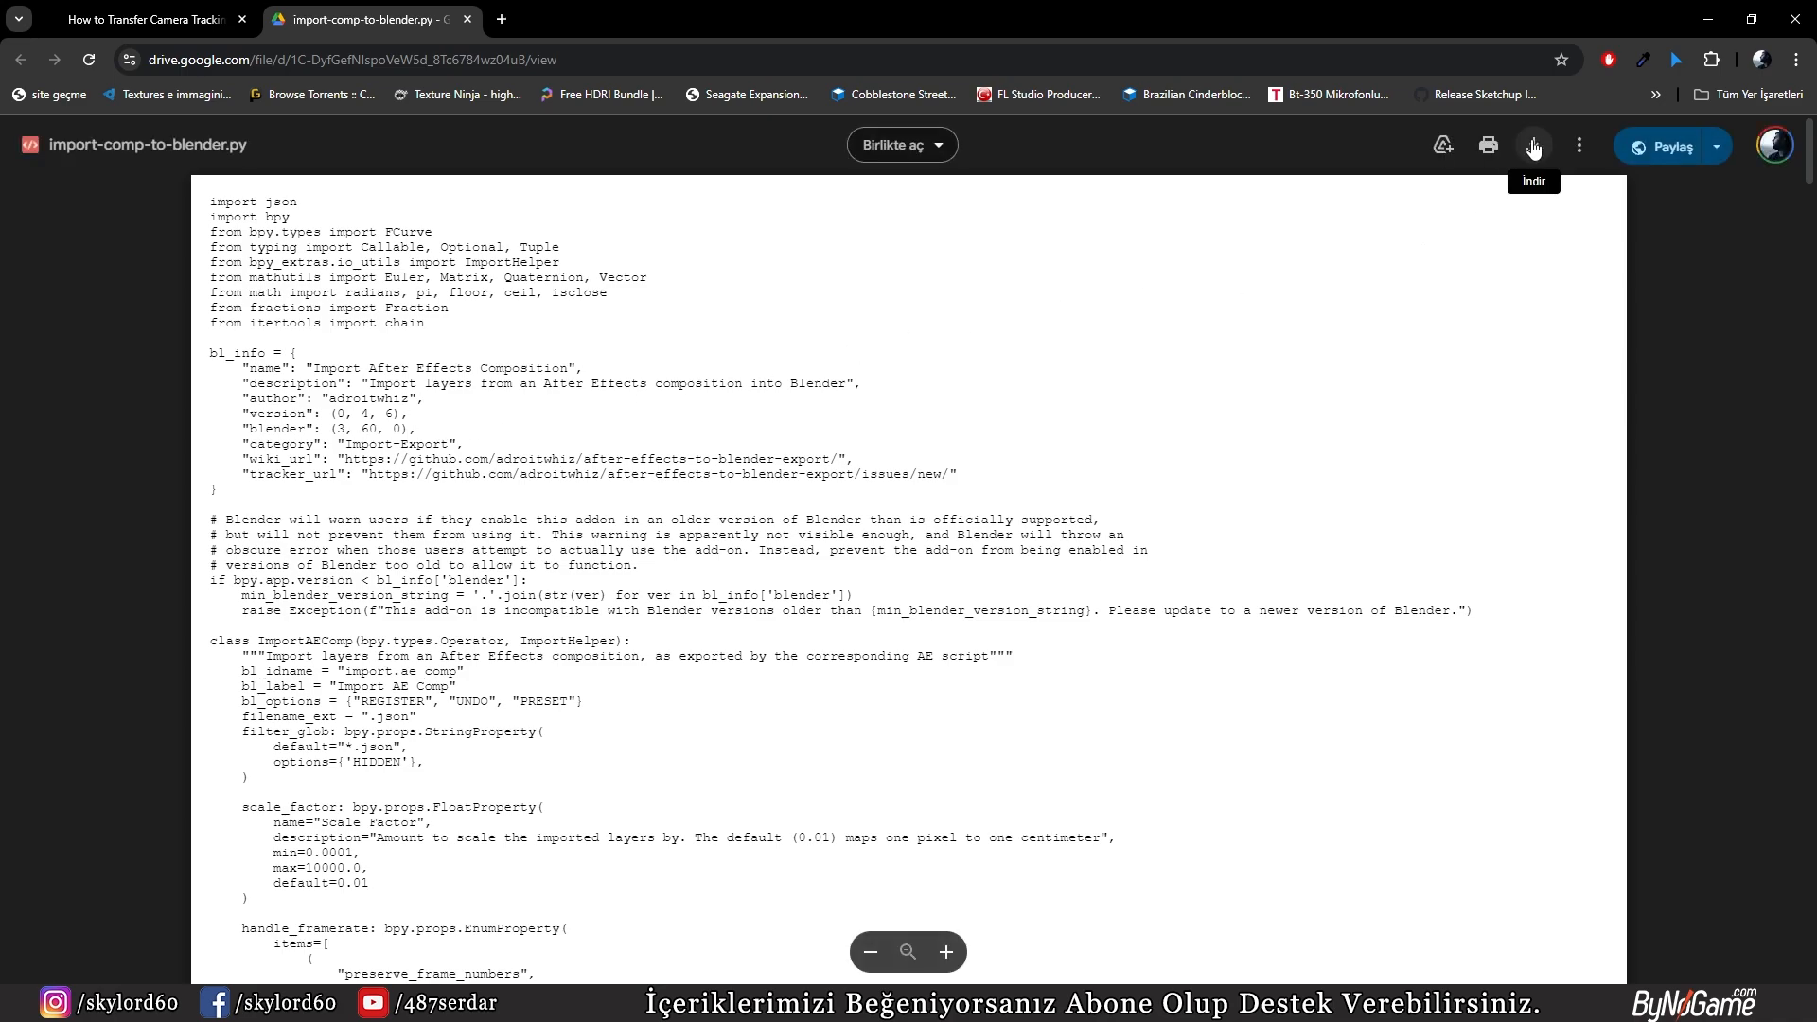
pyautogui.click(468, 19)
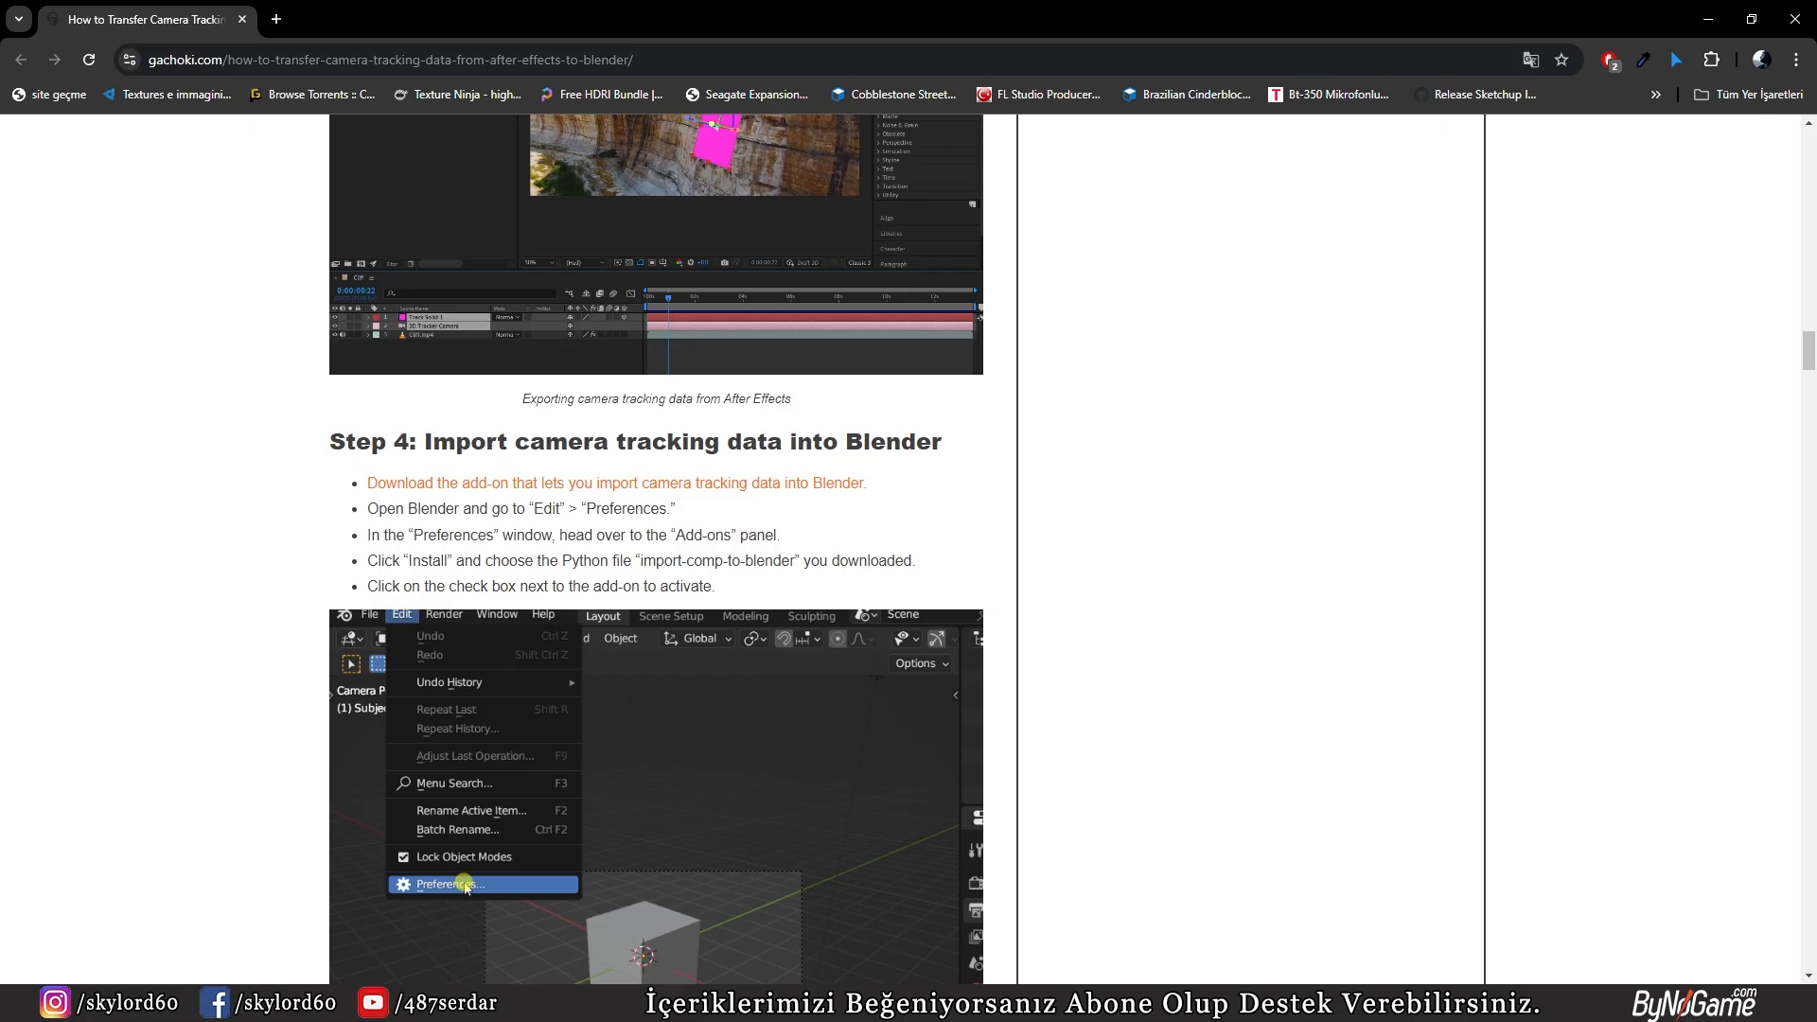
# Step: Switch to Blender and check where add-ons are installed from disk and where files are imported
pyautogui.hotkey('alt', 'Tab')
pyautogui.click(89, 36)
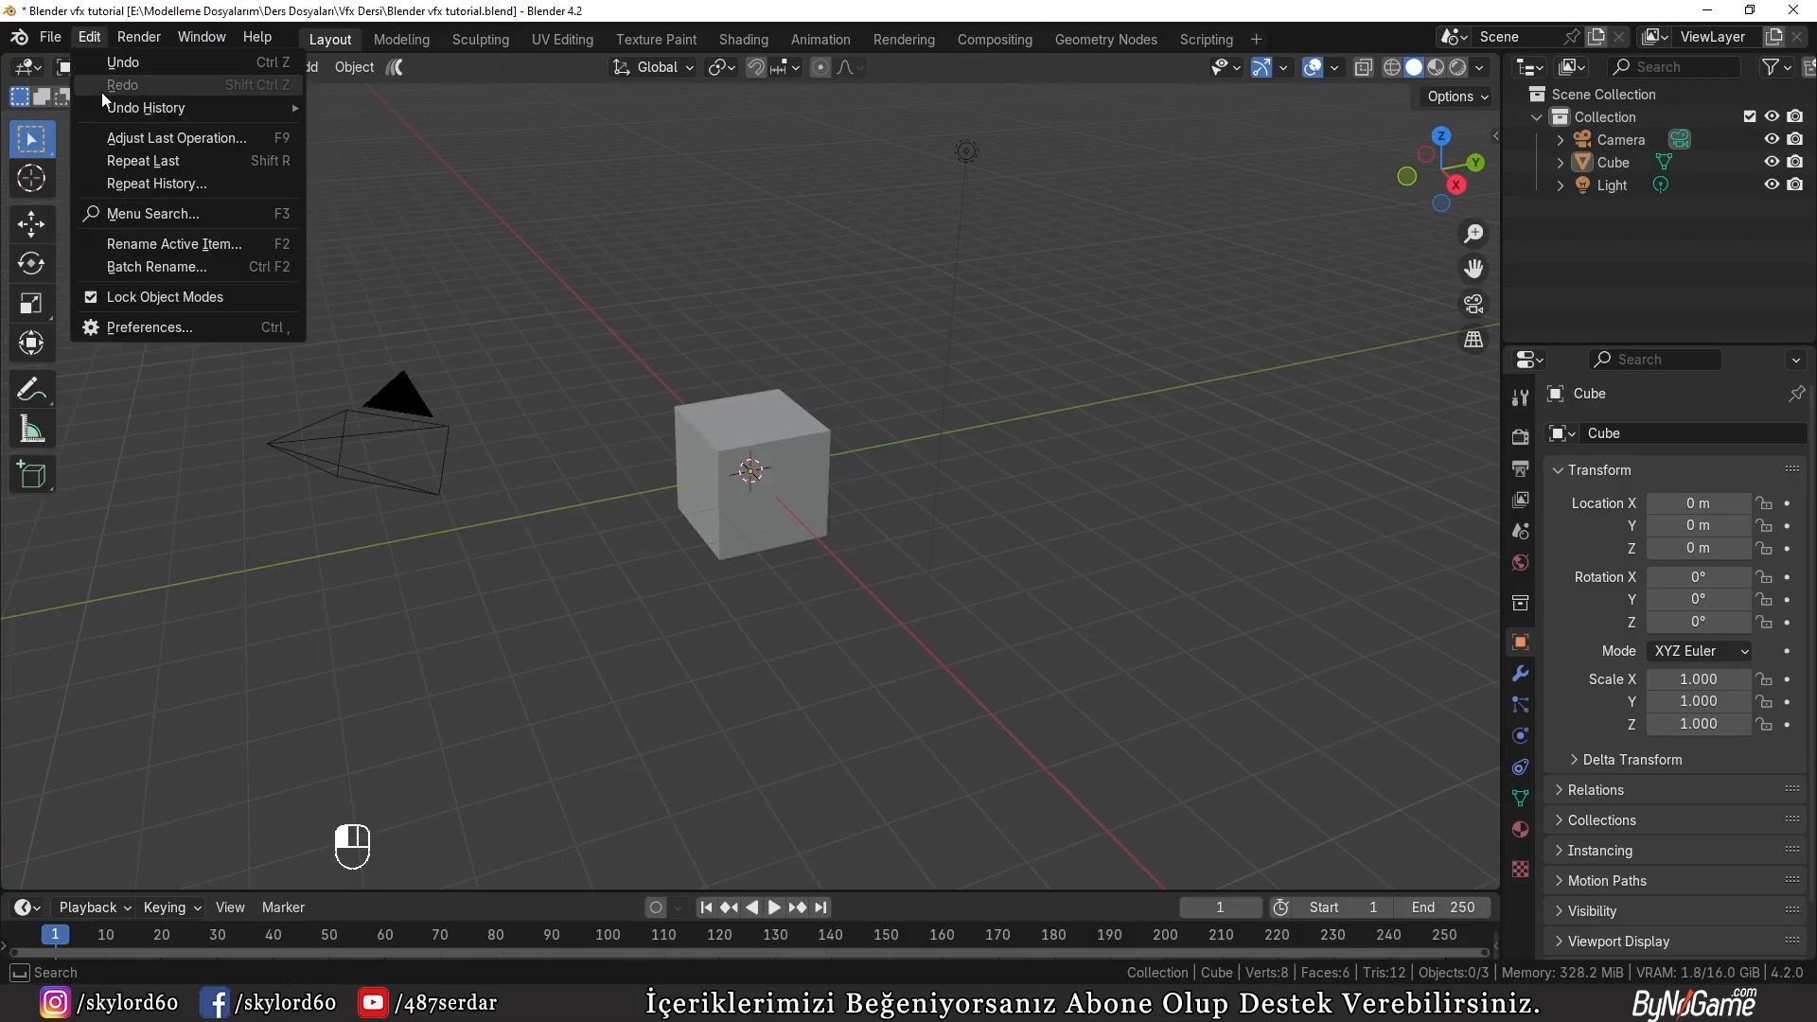
pyautogui.click(138, 327)
pyautogui.click(750, 49)
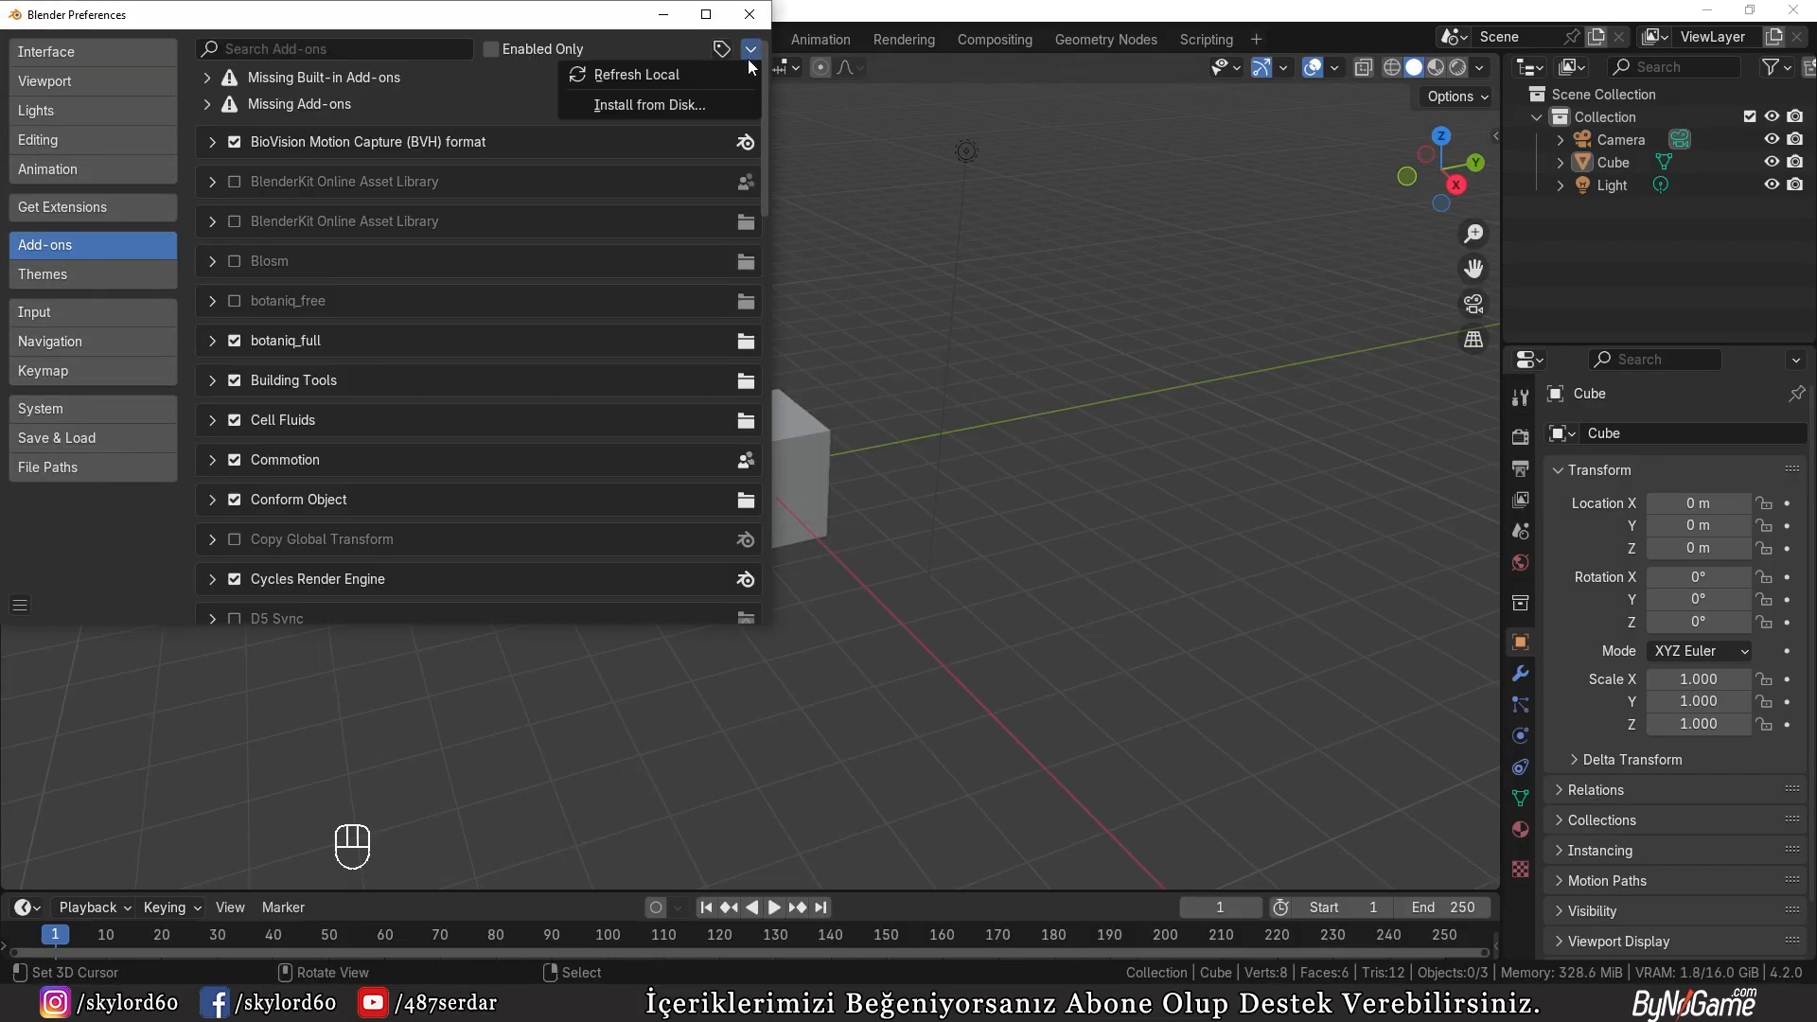
pyautogui.click(649, 104)
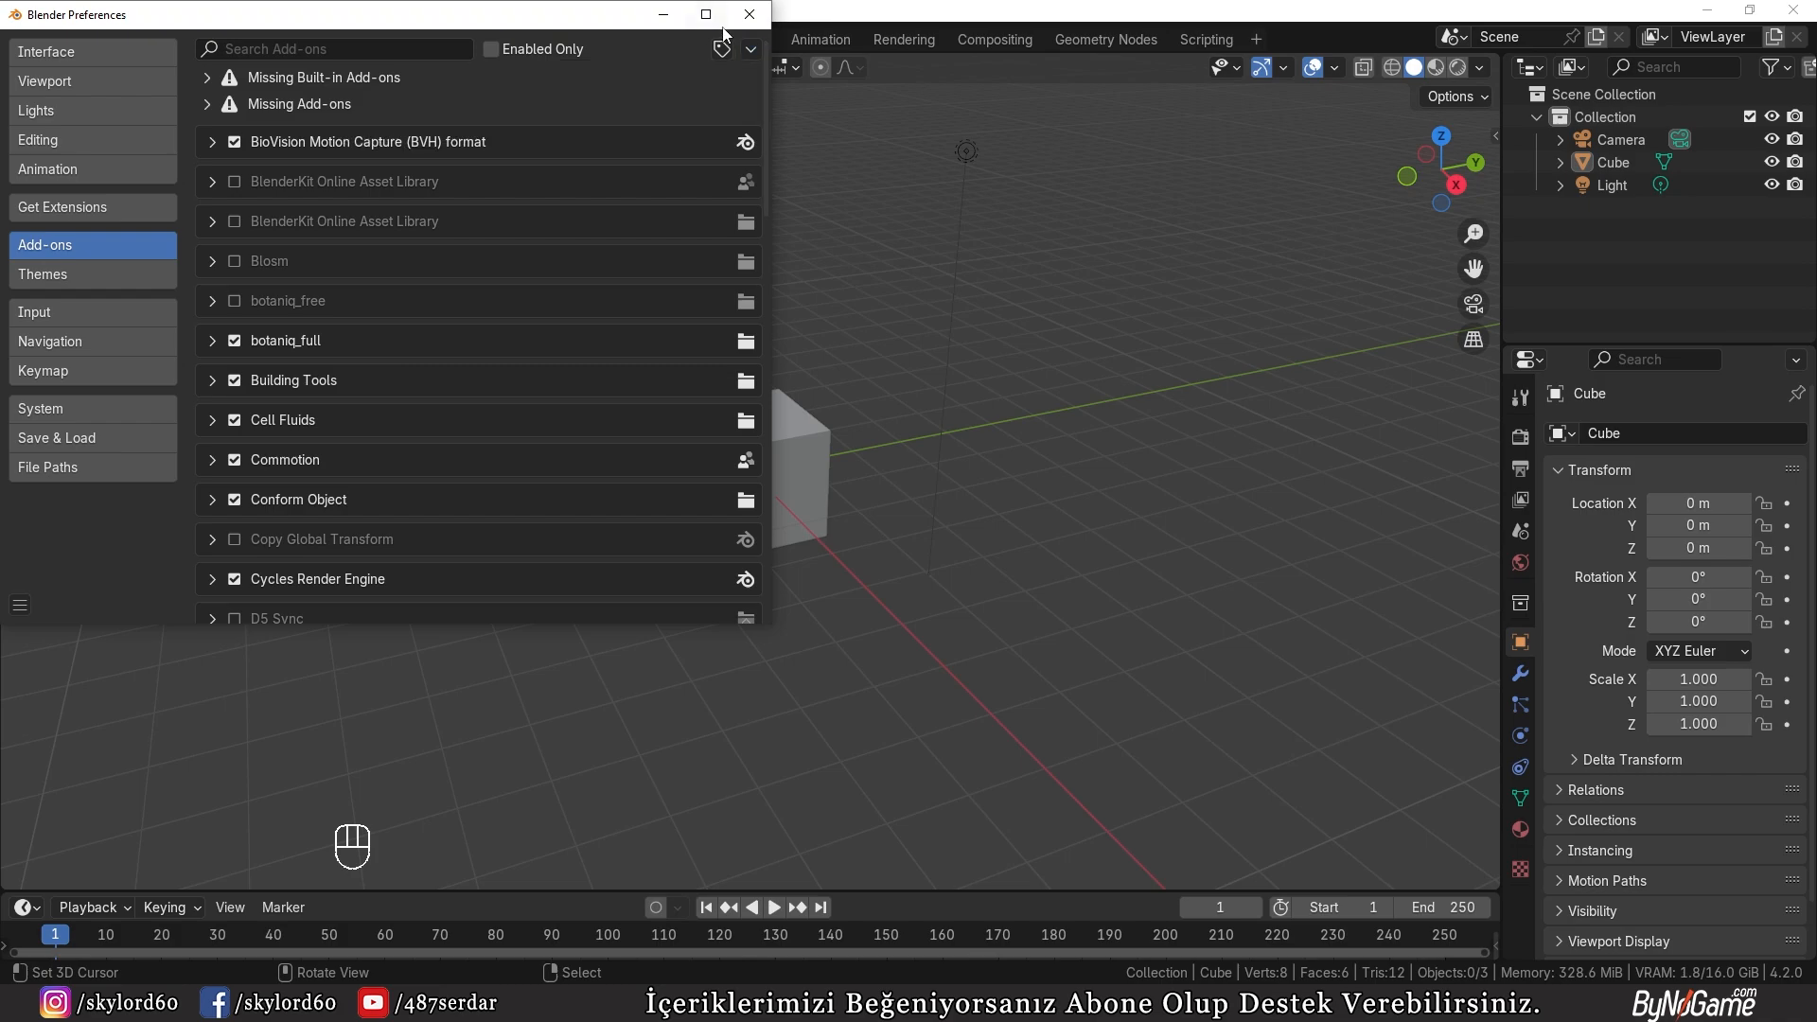
pyautogui.click(749, 14)
pyautogui.click(50, 36)
pyautogui.moveTo(83, 360)
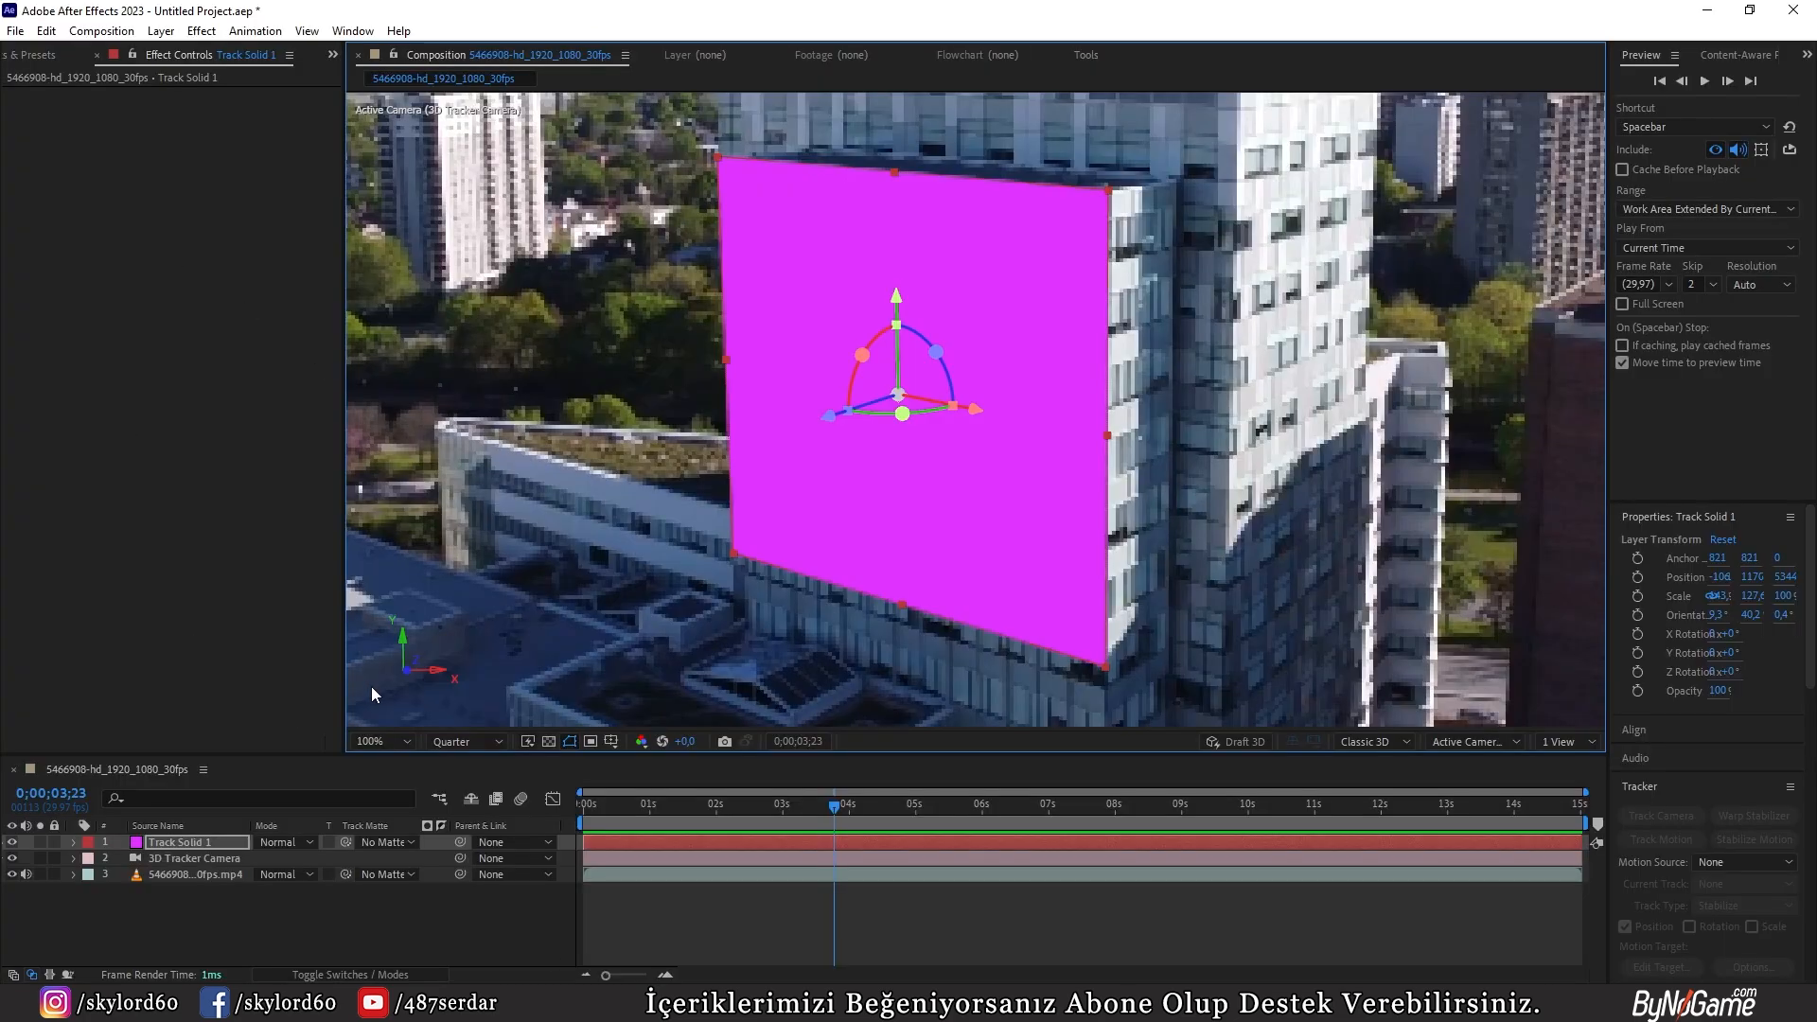
# Step: Export Track Solid 1 and the 3D Tracker Camera from After Effects with the JSON export script as vfx.json in the Vfx Dersi folder
pyautogui.keyDown('ctrl'); pyautogui.click(187, 859); pyautogui.keyUp('ctrl')
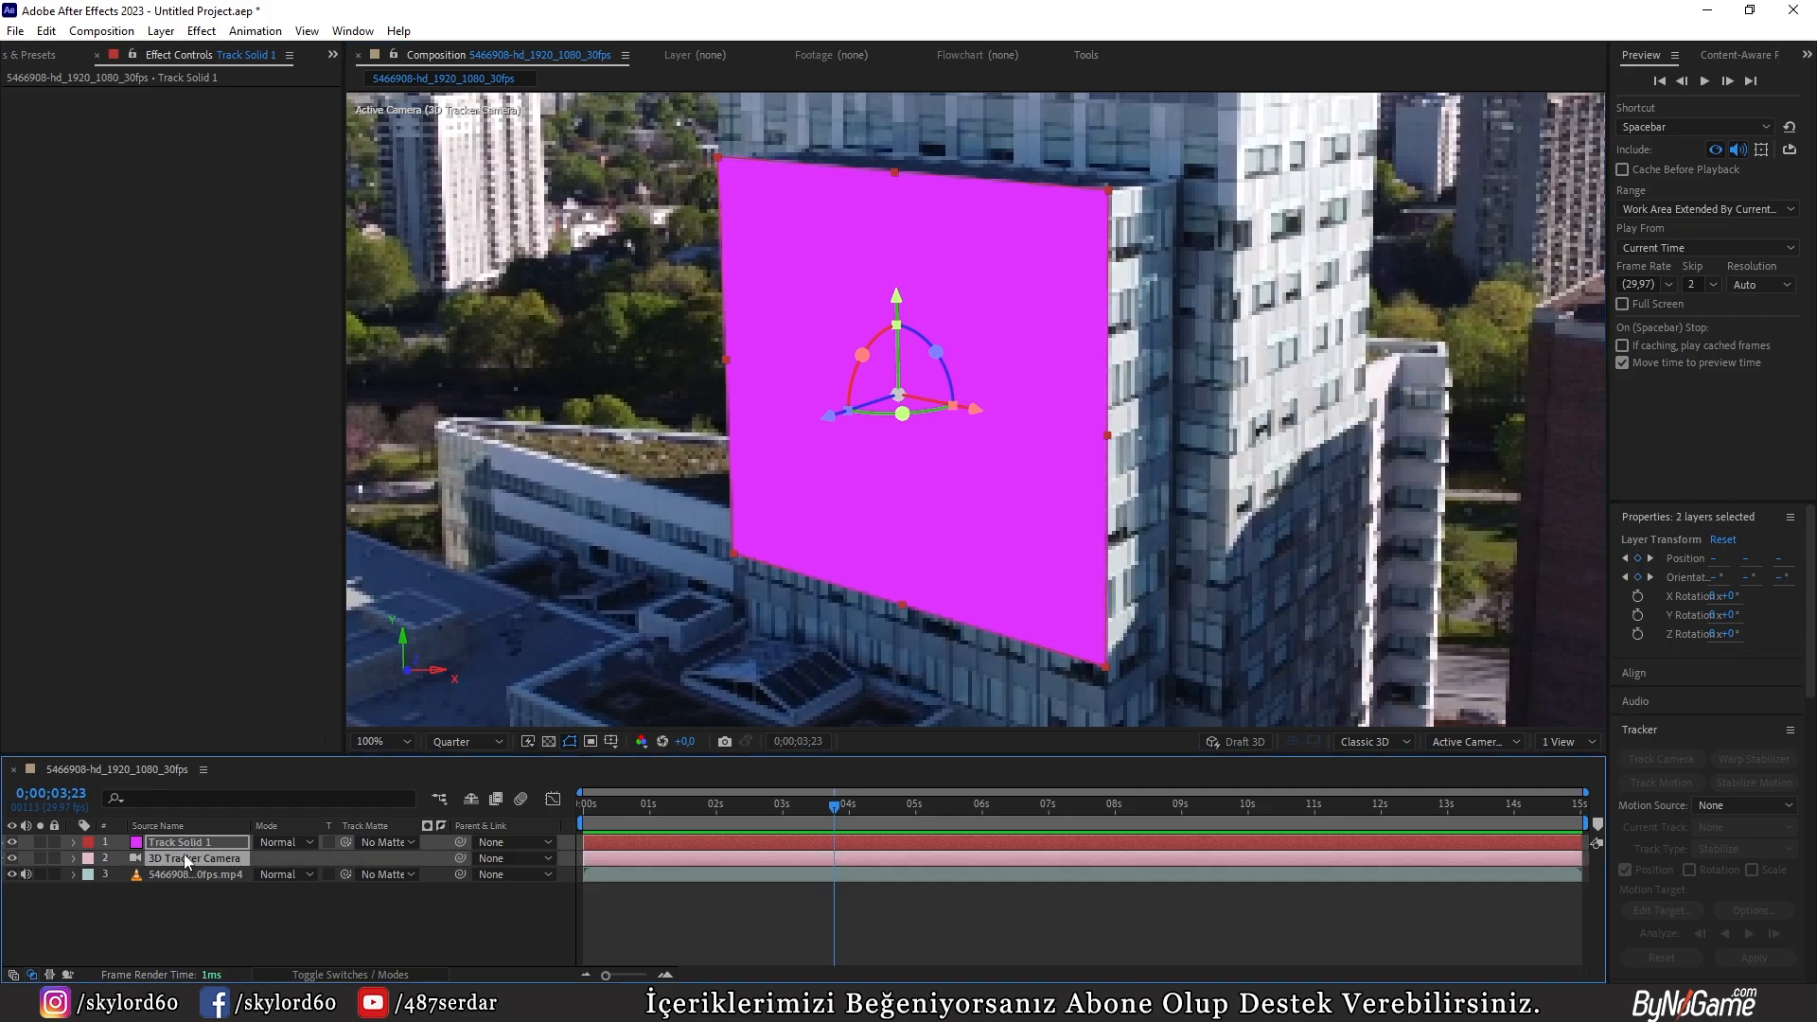
pyautogui.click(15, 31)
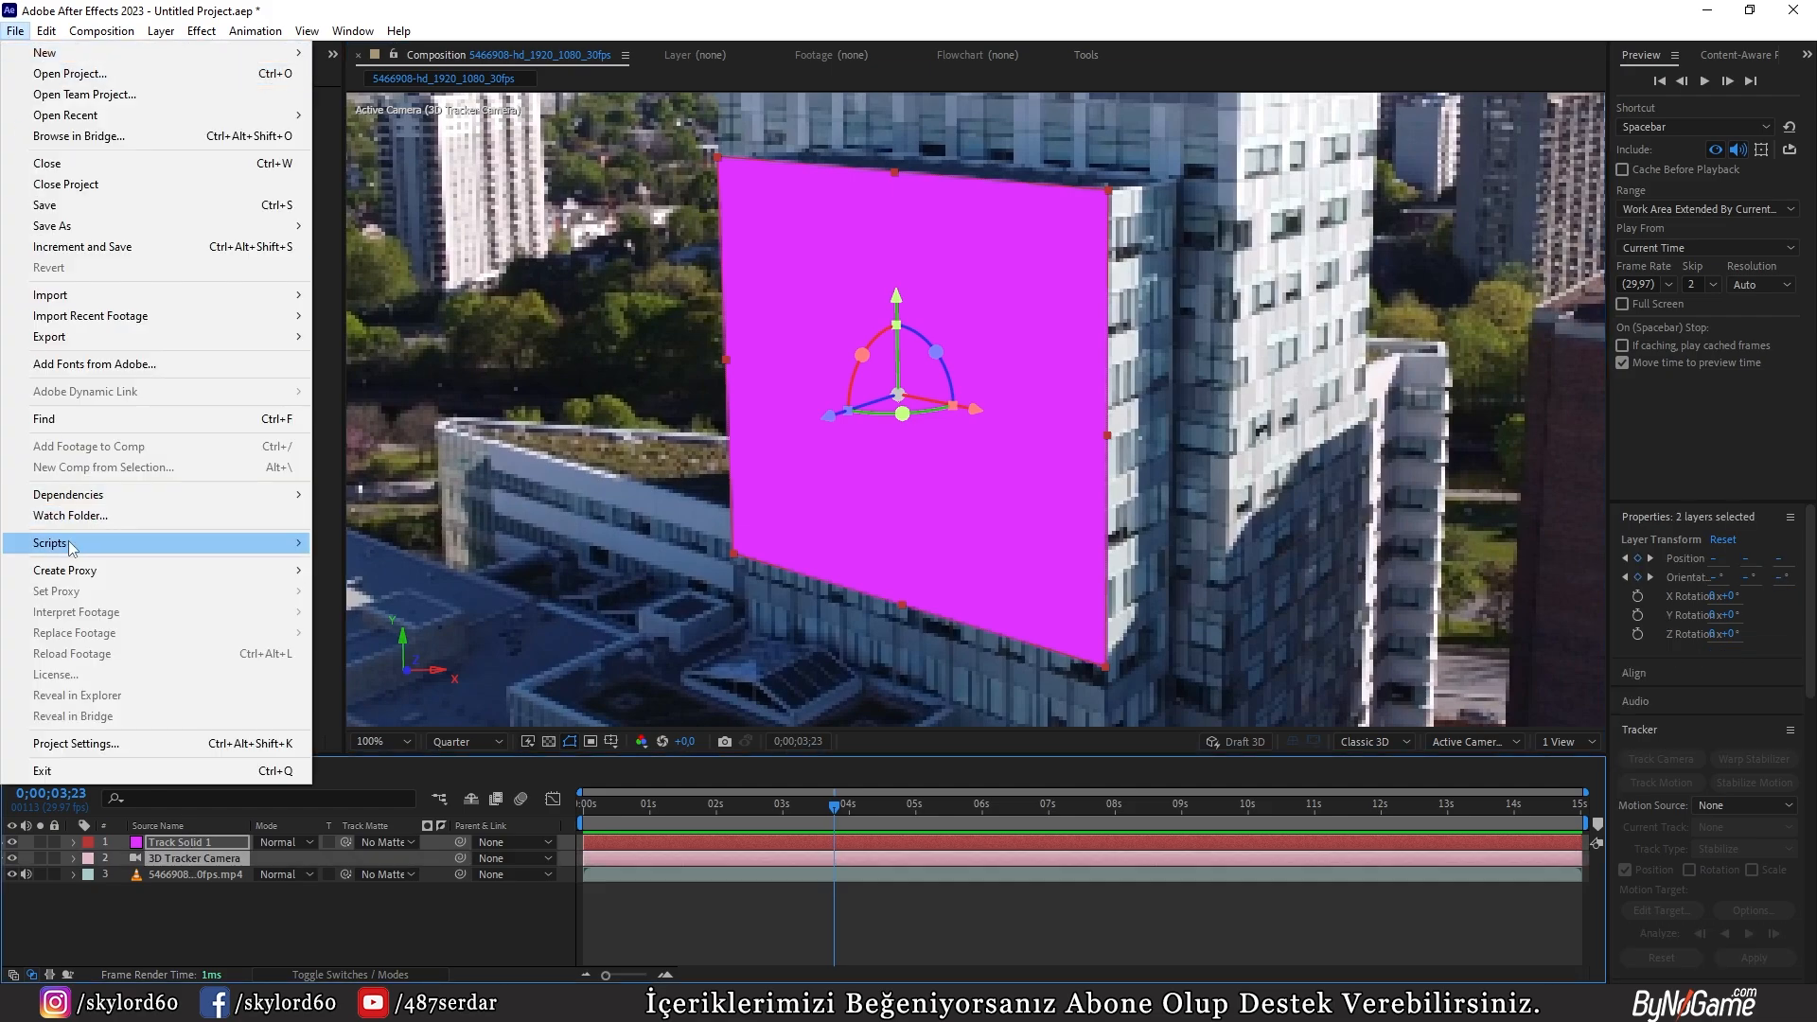
pyautogui.moveTo(71, 547)
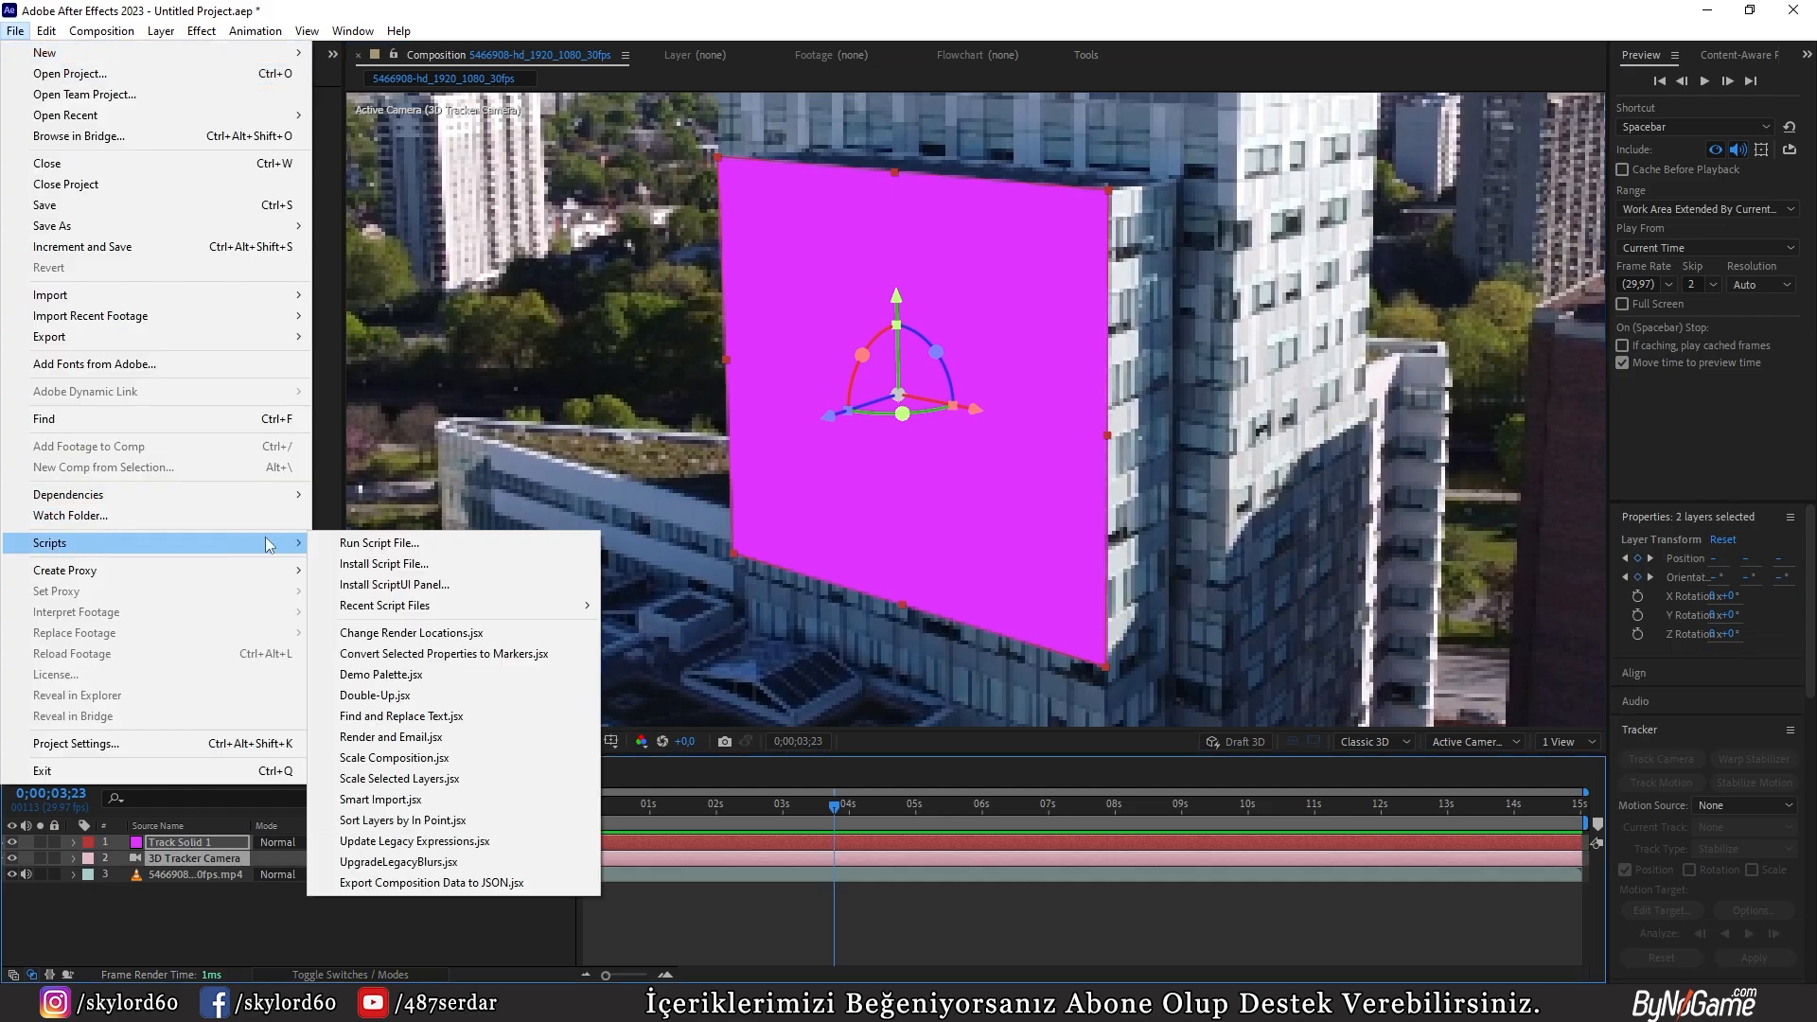
pyautogui.click(438, 884)
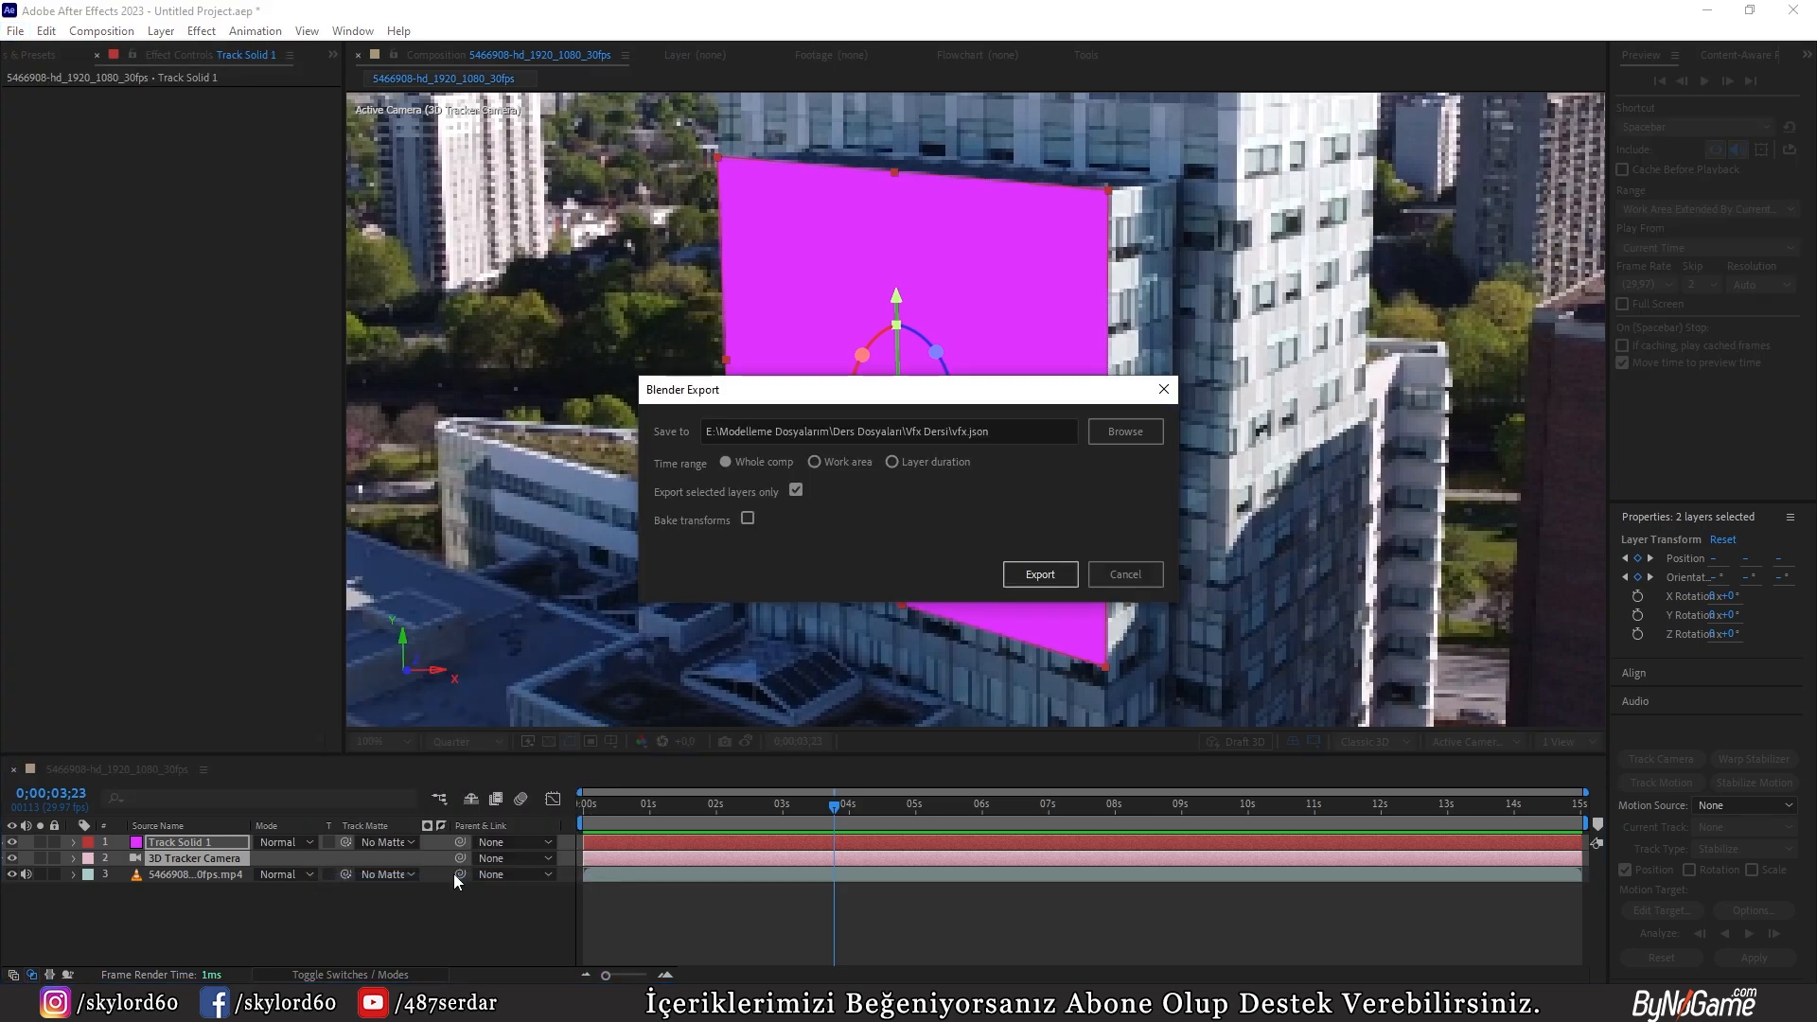
pyautogui.click(1141, 433)
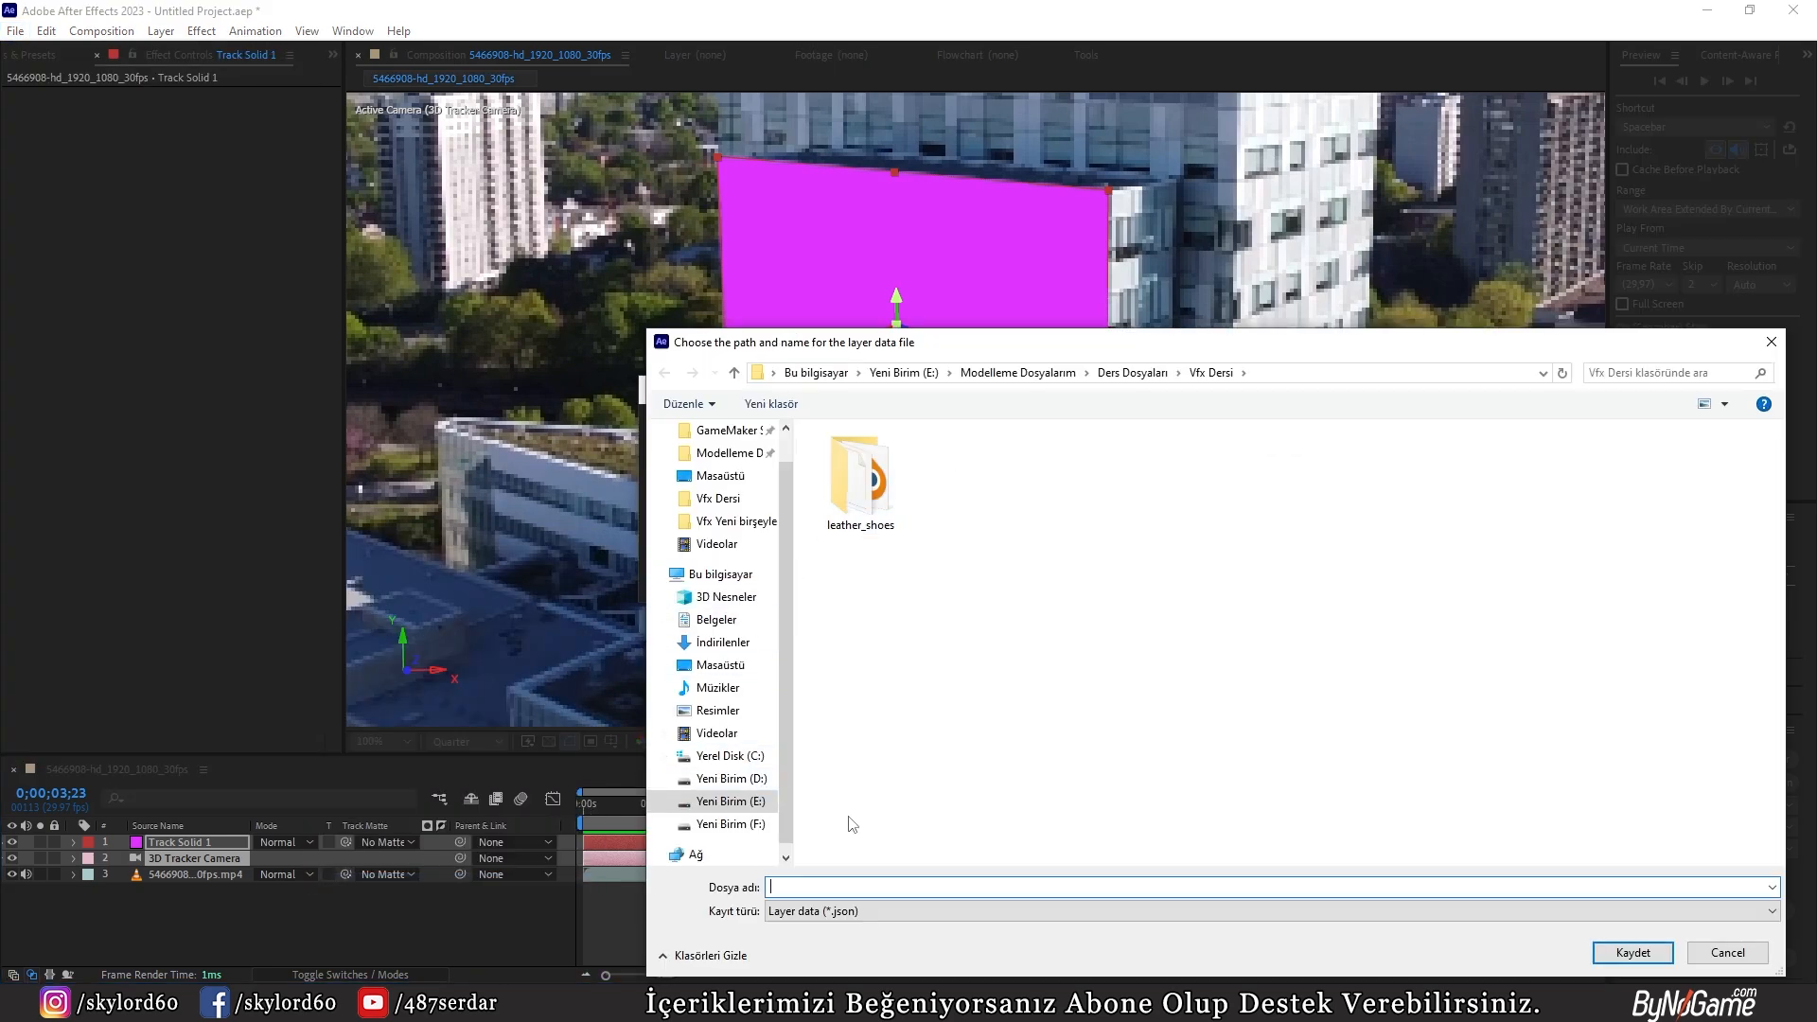
pyautogui.write('vfx')
pyautogui.click(1633, 953)
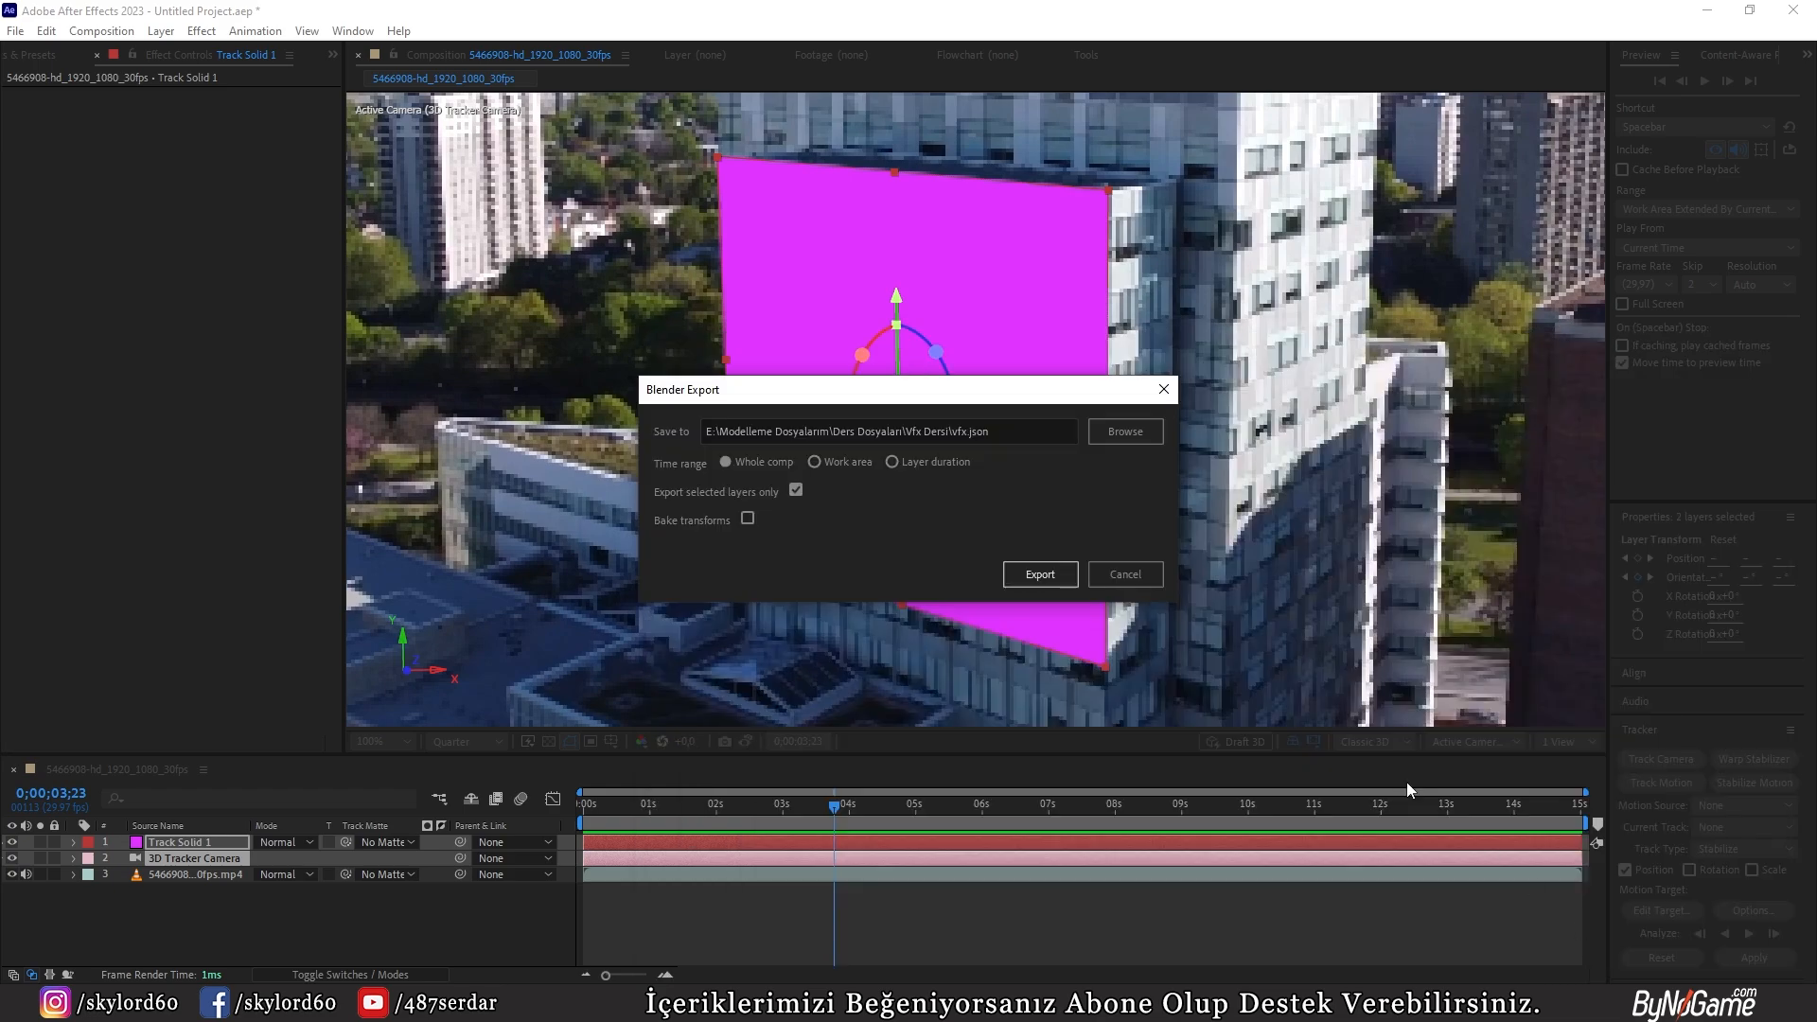
pyautogui.click(1048, 580)
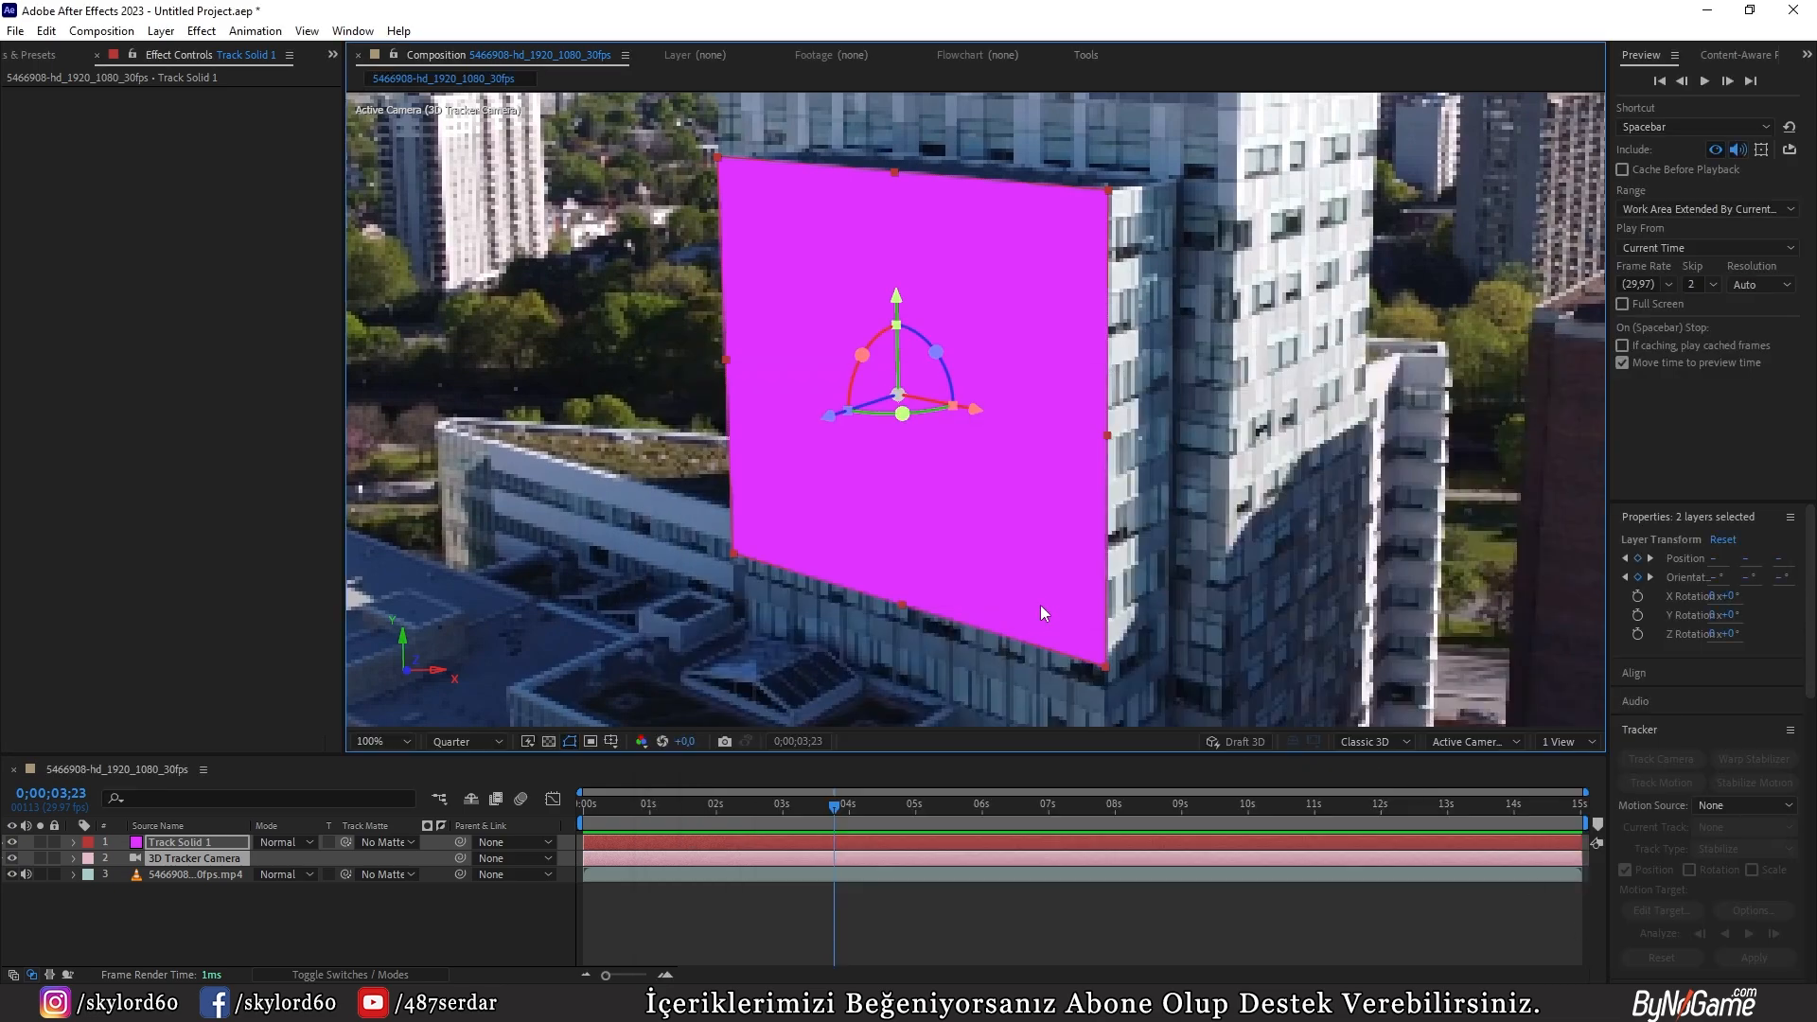
# Step: Check the exported file in the Vfx Dersi folder and save the After Effects project there as Untitled Project.aep
pyautogui.hotkey('alt', 'Tab')
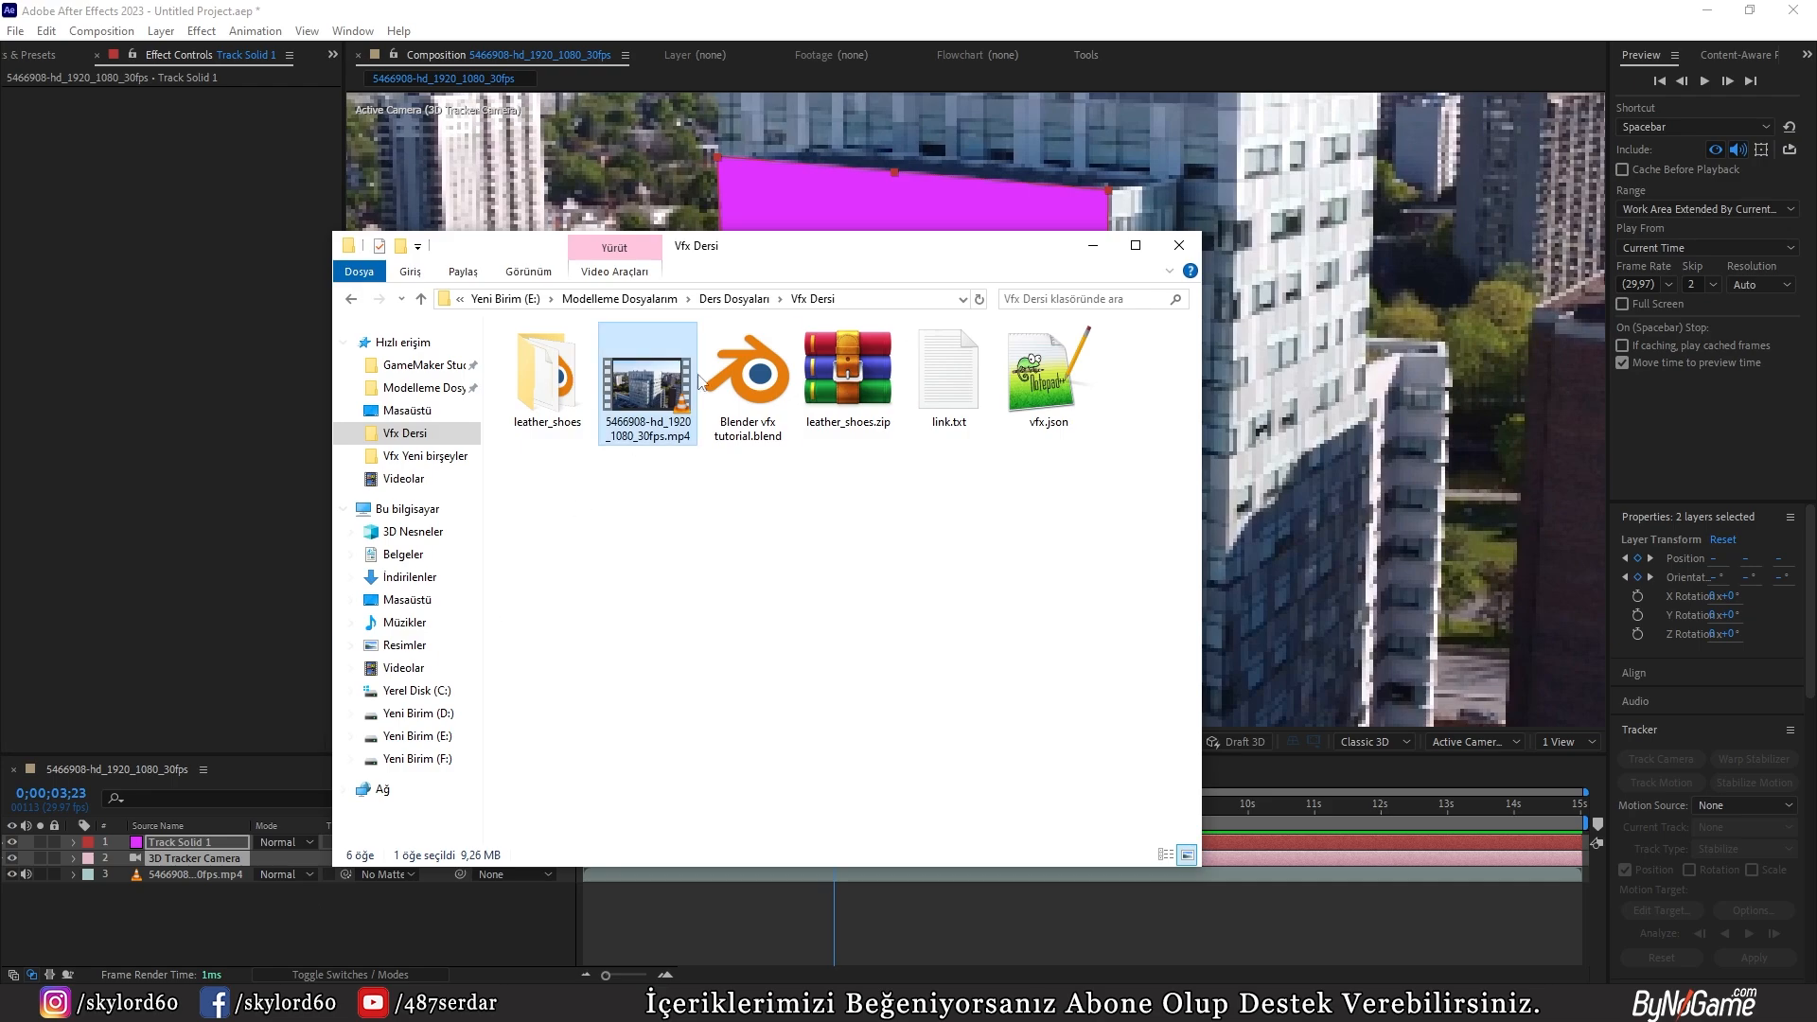
pyautogui.click(942, 18)
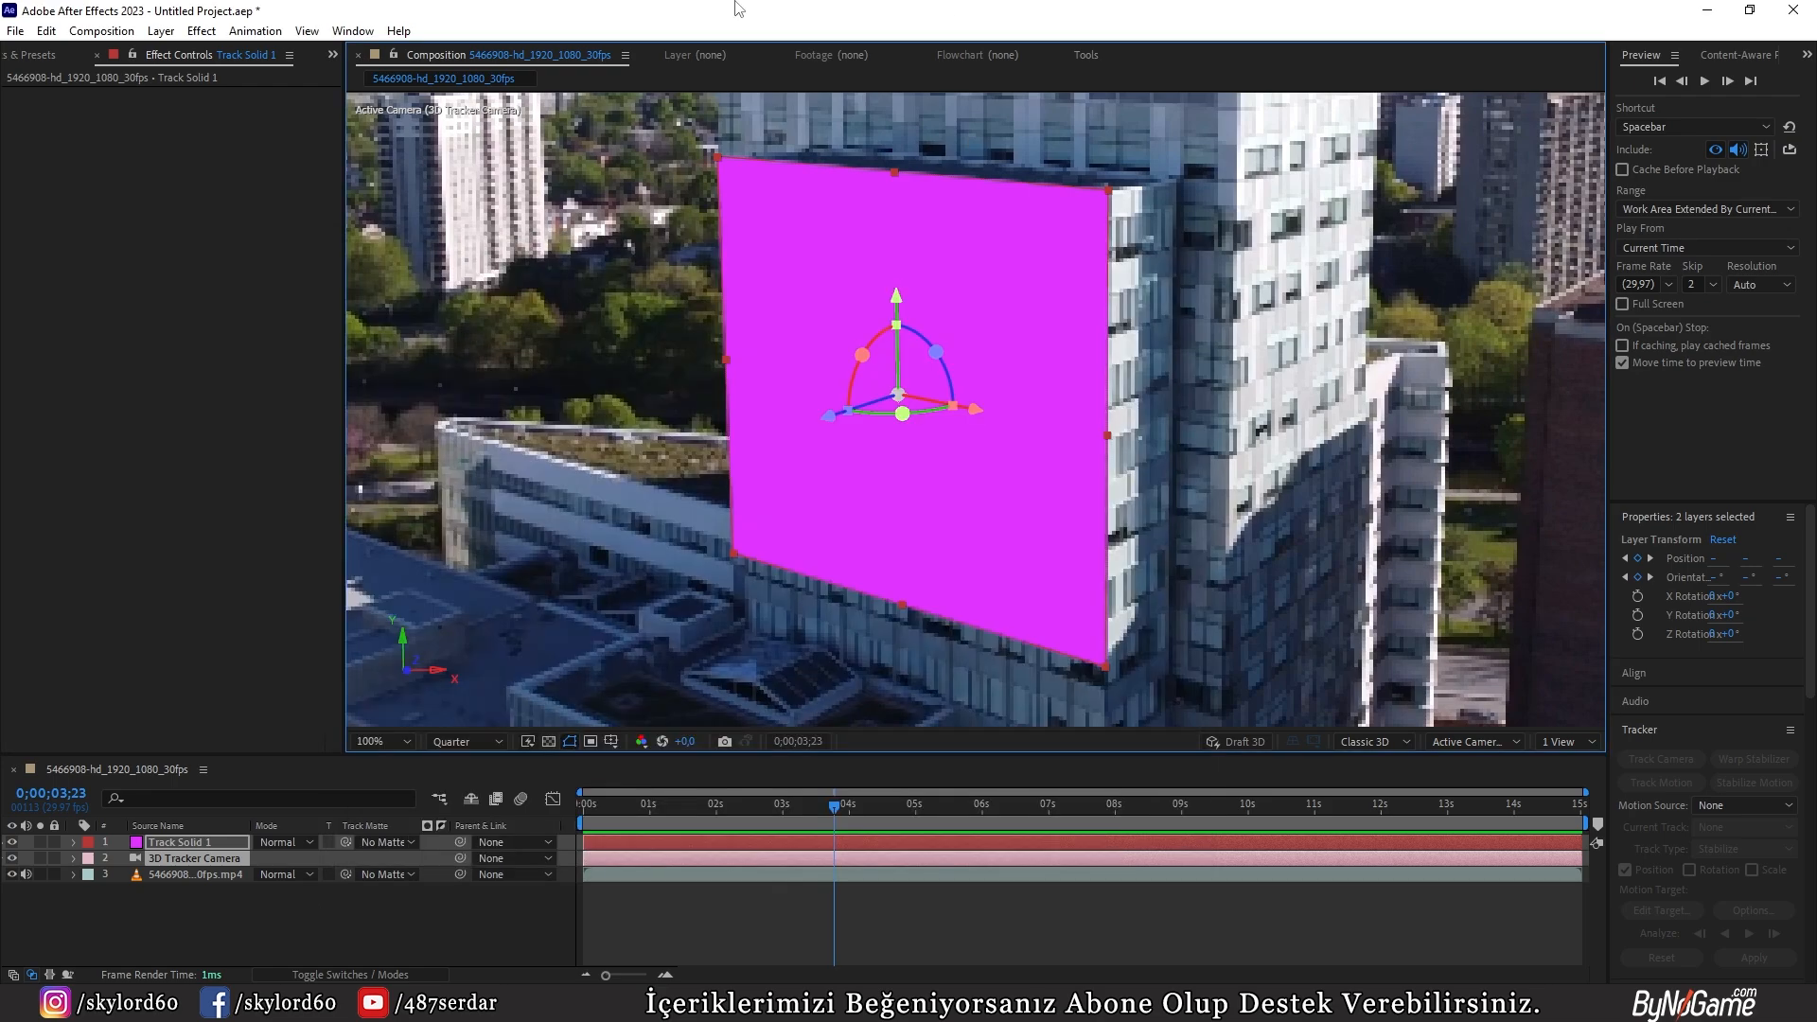
pyautogui.click(15, 30)
pyautogui.click(47, 190)
pyautogui.press('Return')
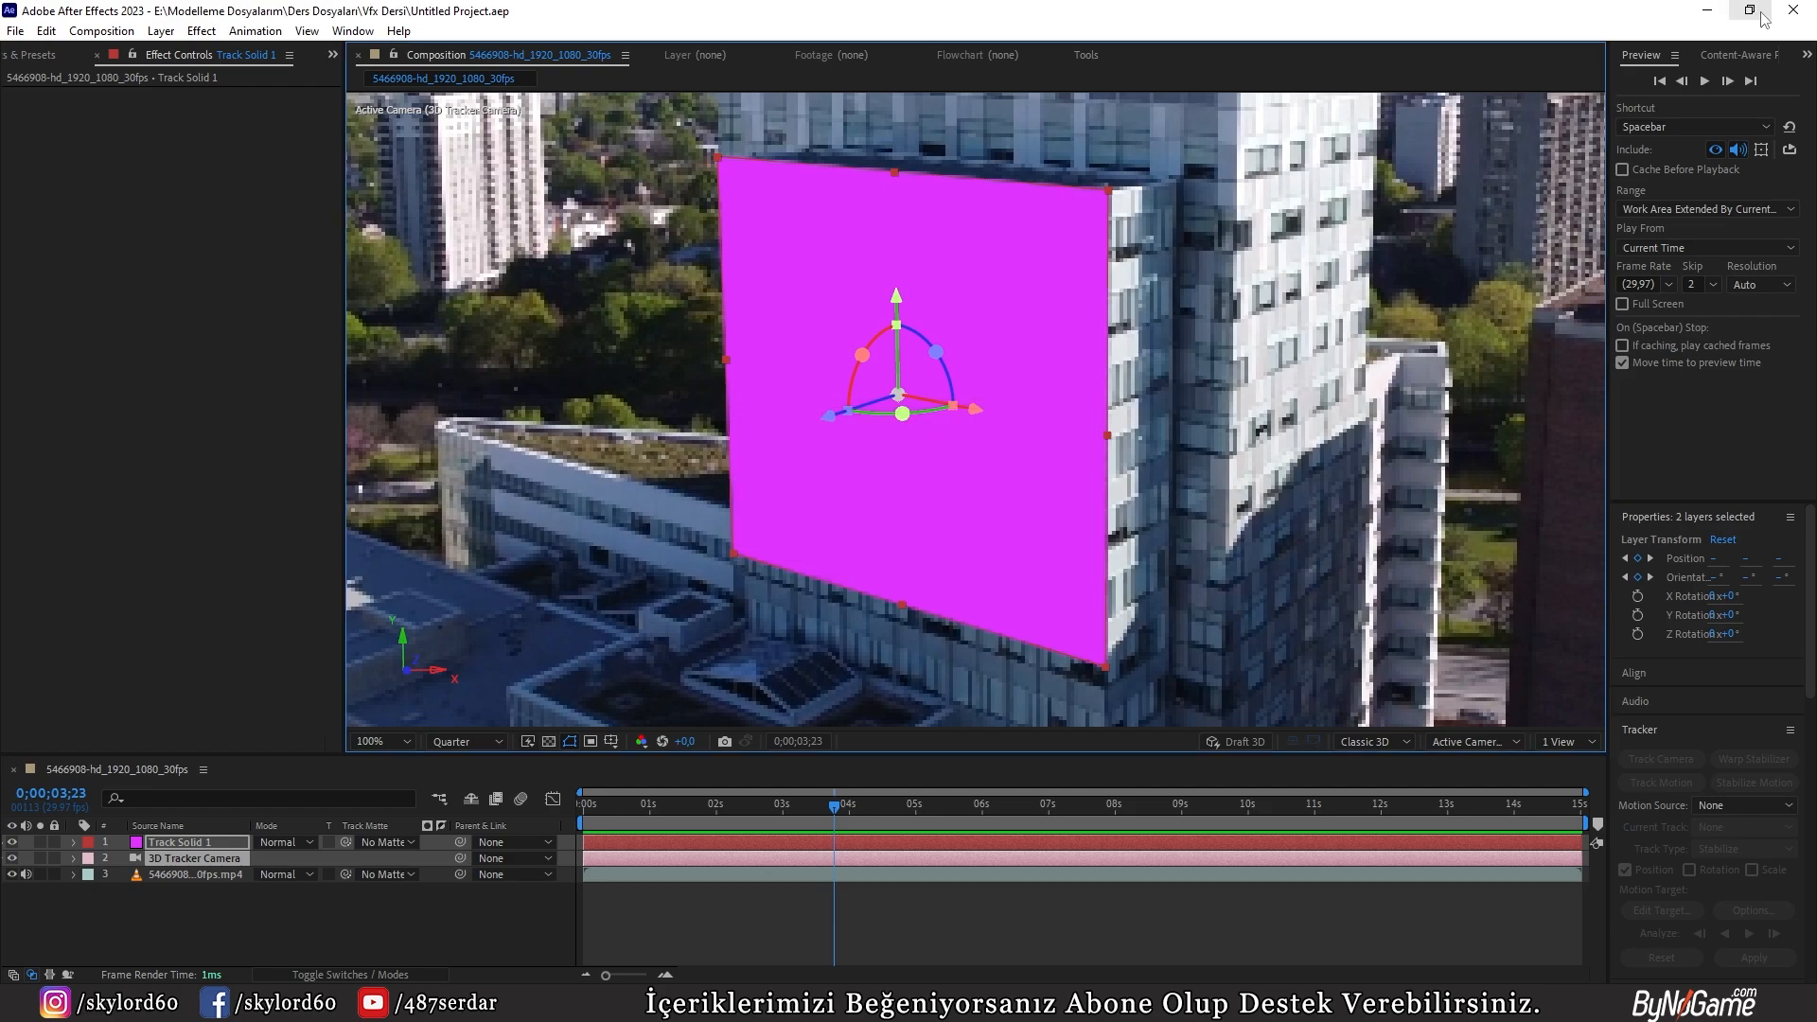
# Step: Look over the Vfx Dersi folder, select its path in File Explorer, and return to Blender
pyautogui.hotkey('ctrl', 'alt', 'n')
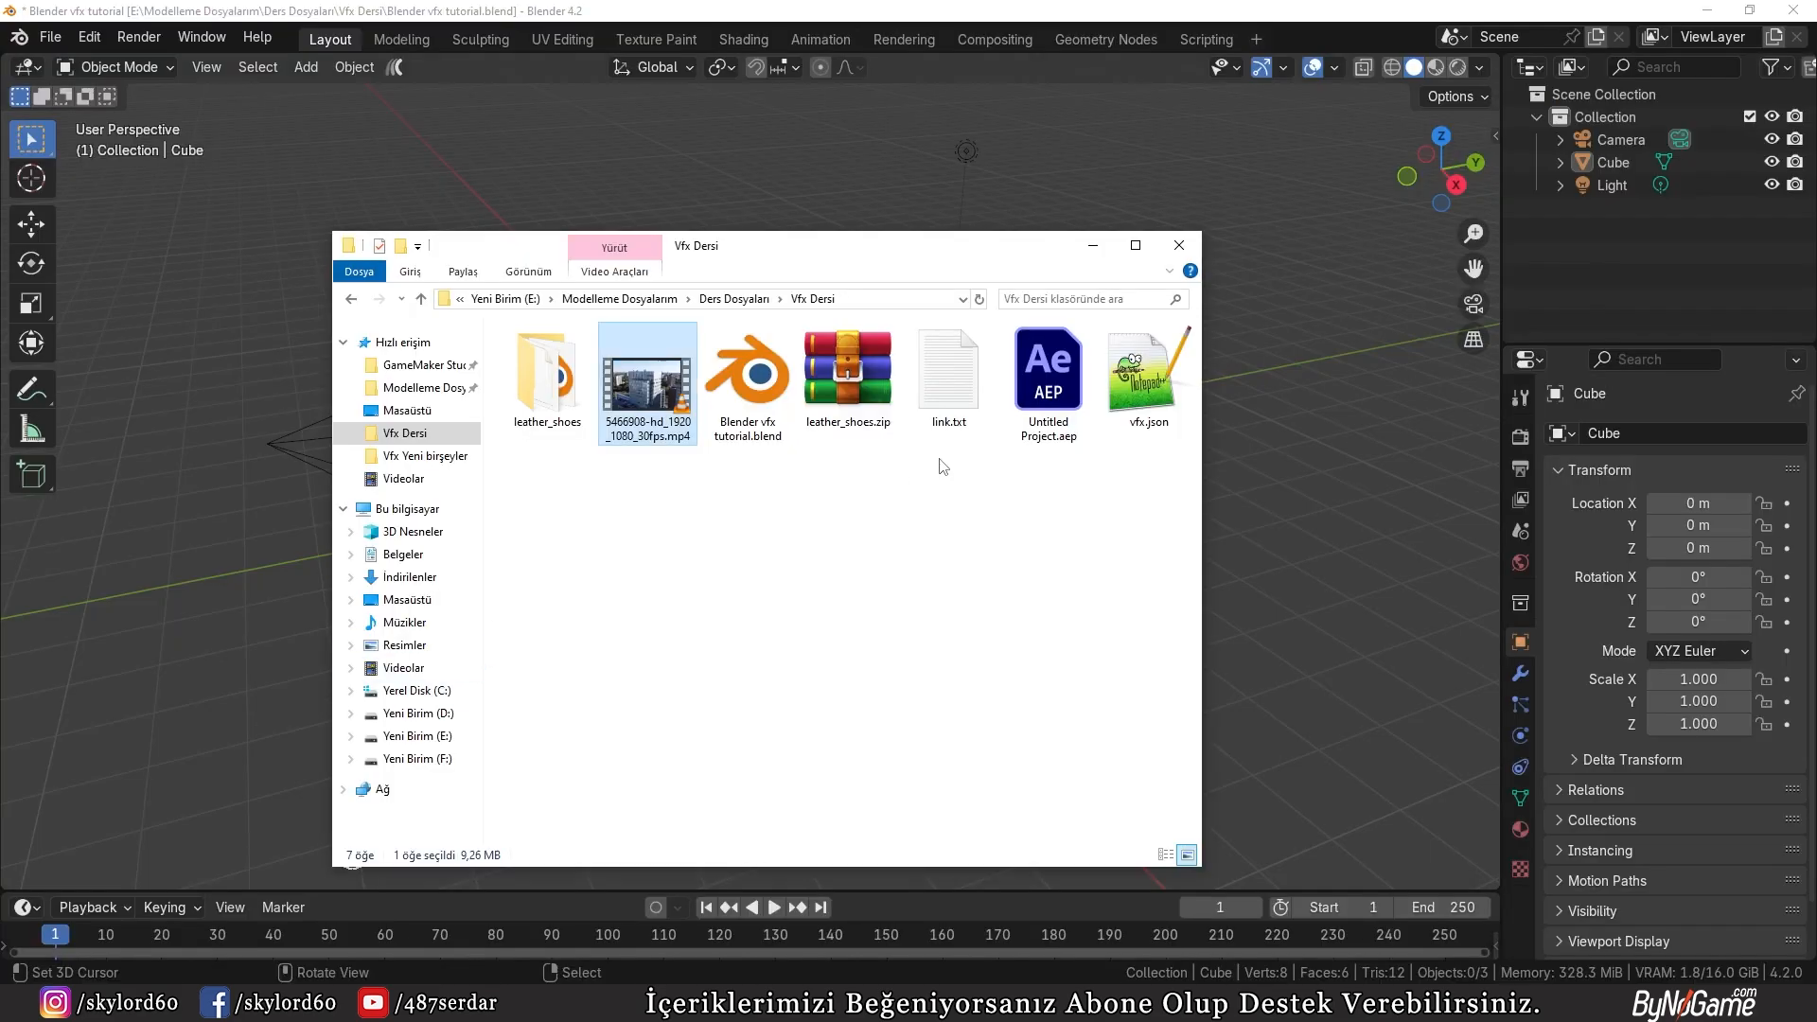
pyautogui.click(863, 301)
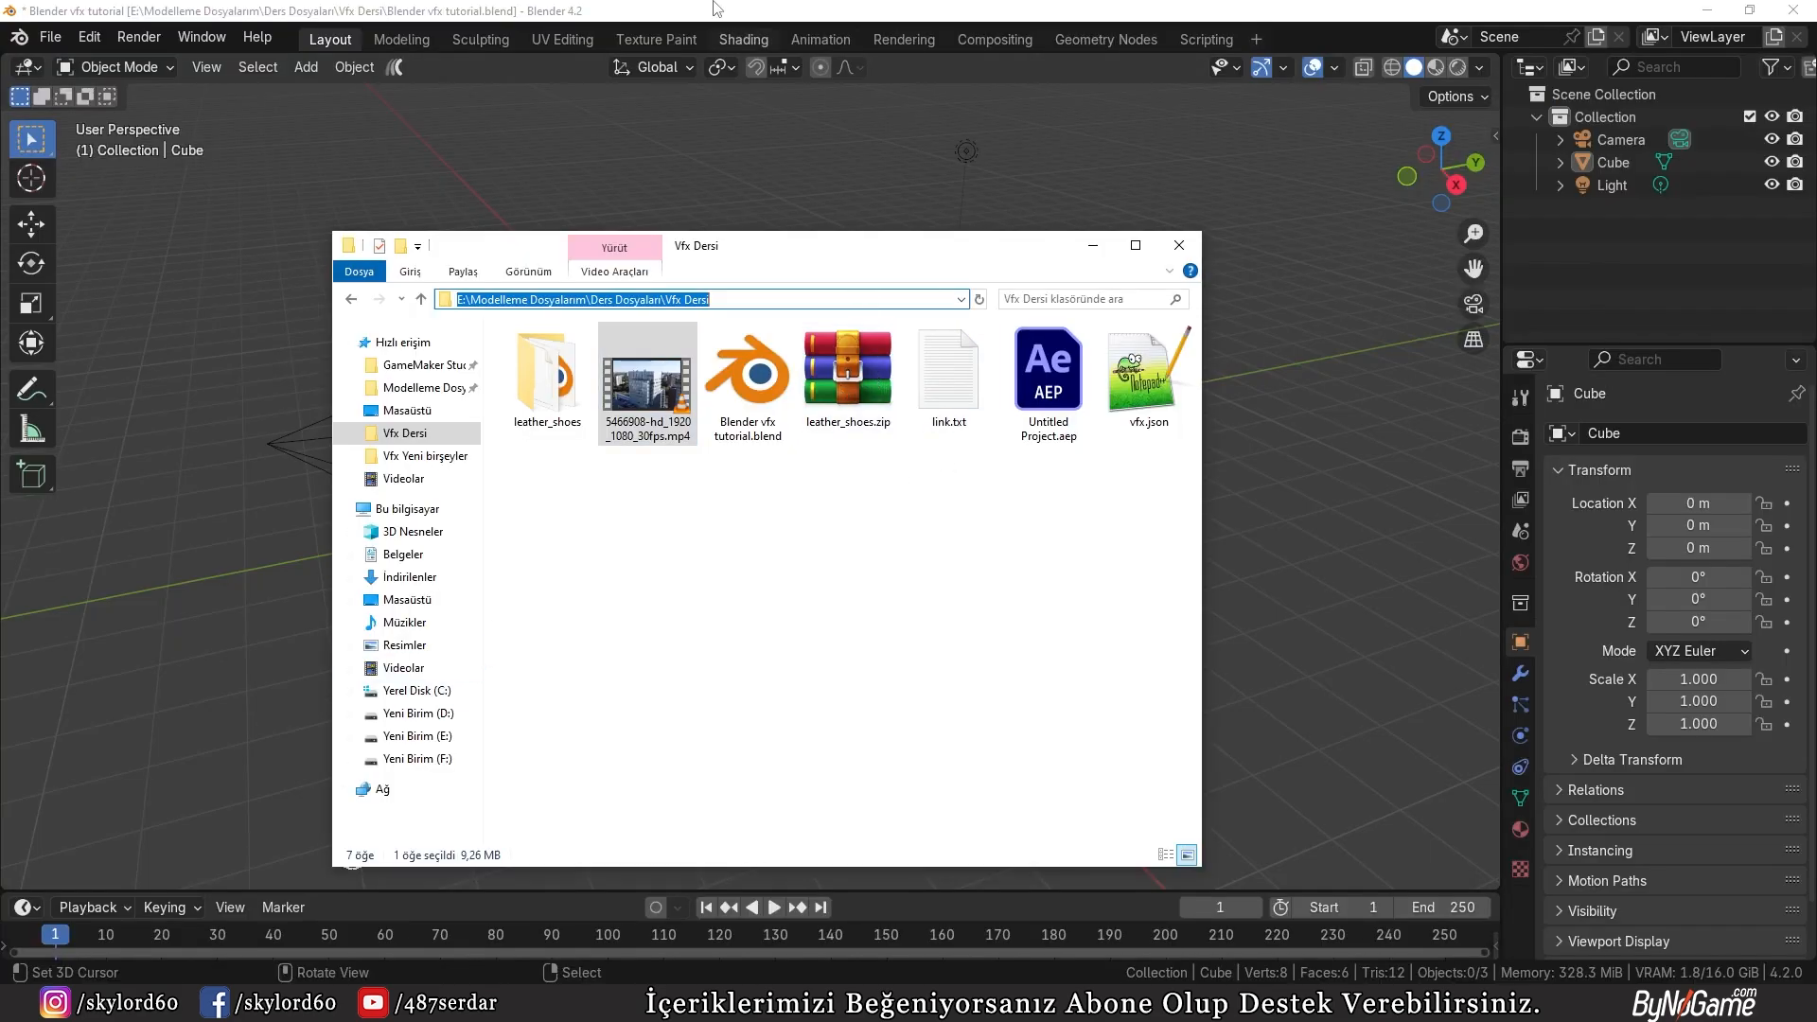
pyautogui.click(713, 6)
# Step: Delete the default camera, cube and light from the Blender scene
pyautogui.moveTo(880, 390); pyautogui.dragTo(691, 342, button='middle')
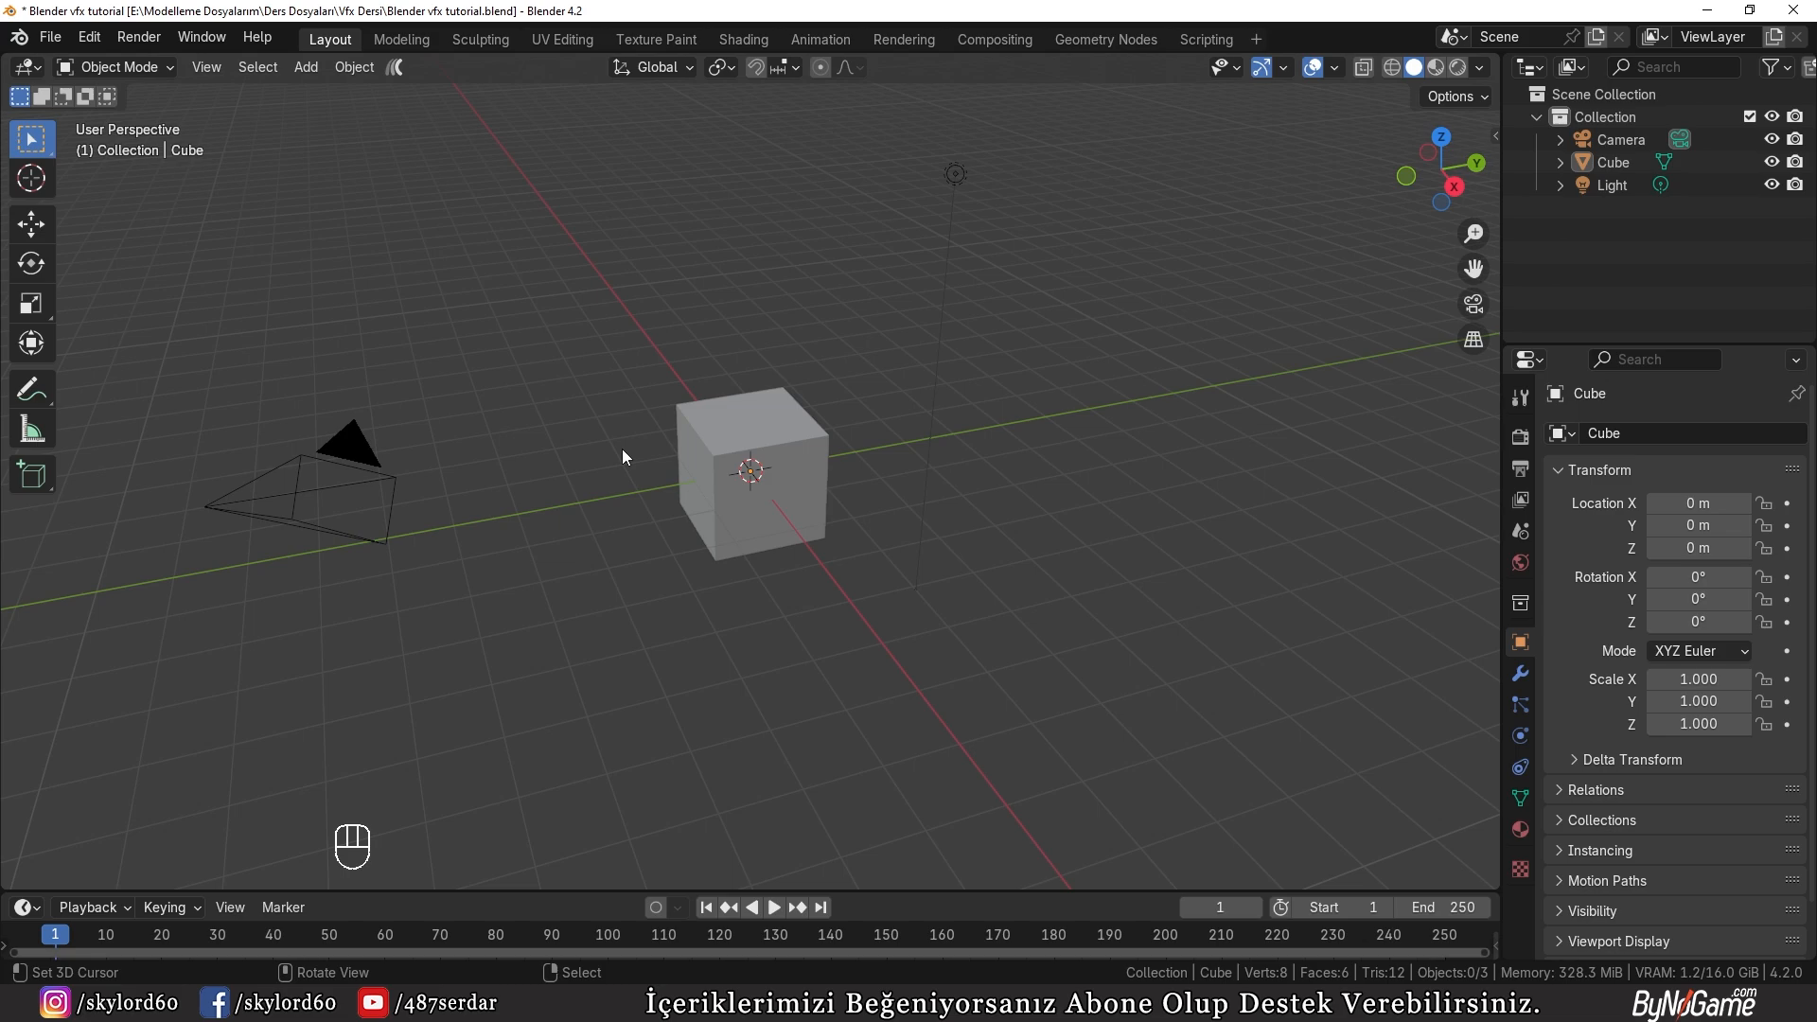
pyautogui.press('b')
pyautogui.moveTo(694, 104); pyautogui.dragTo(1155, 567)
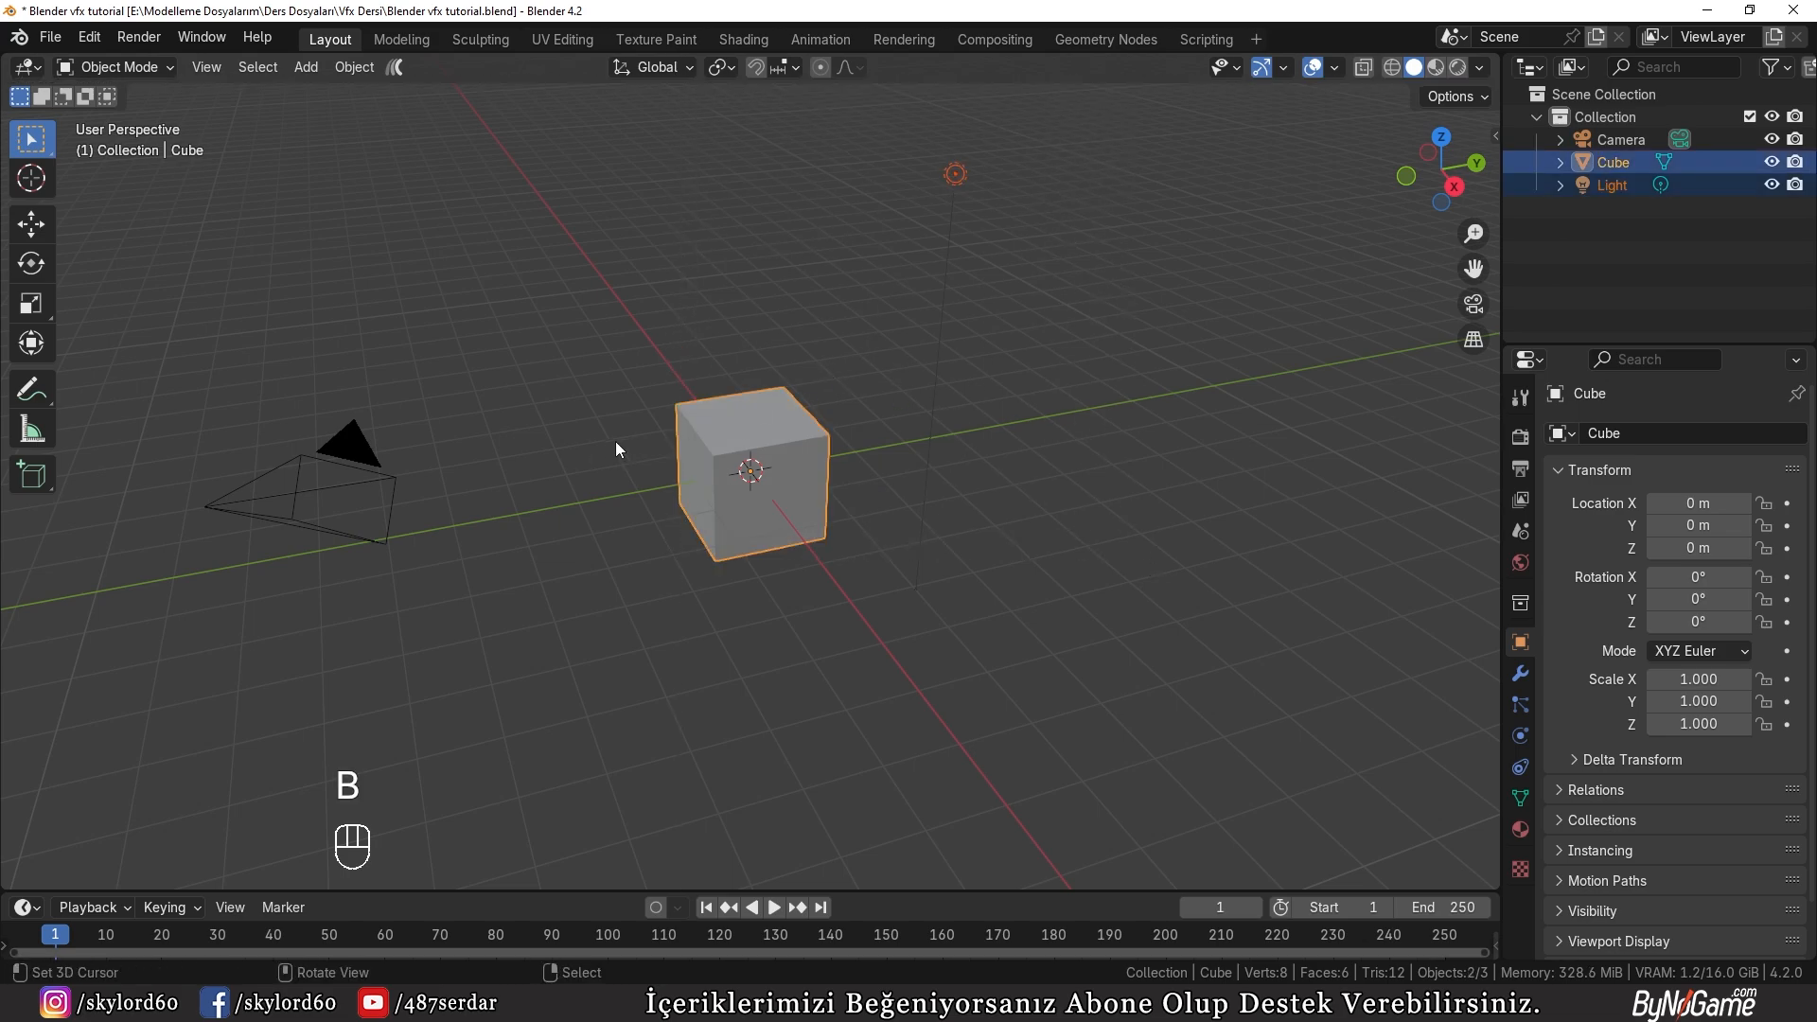
pyautogui.press('a')
pyautogui.press('x')
pyautogui.click(647, 430)
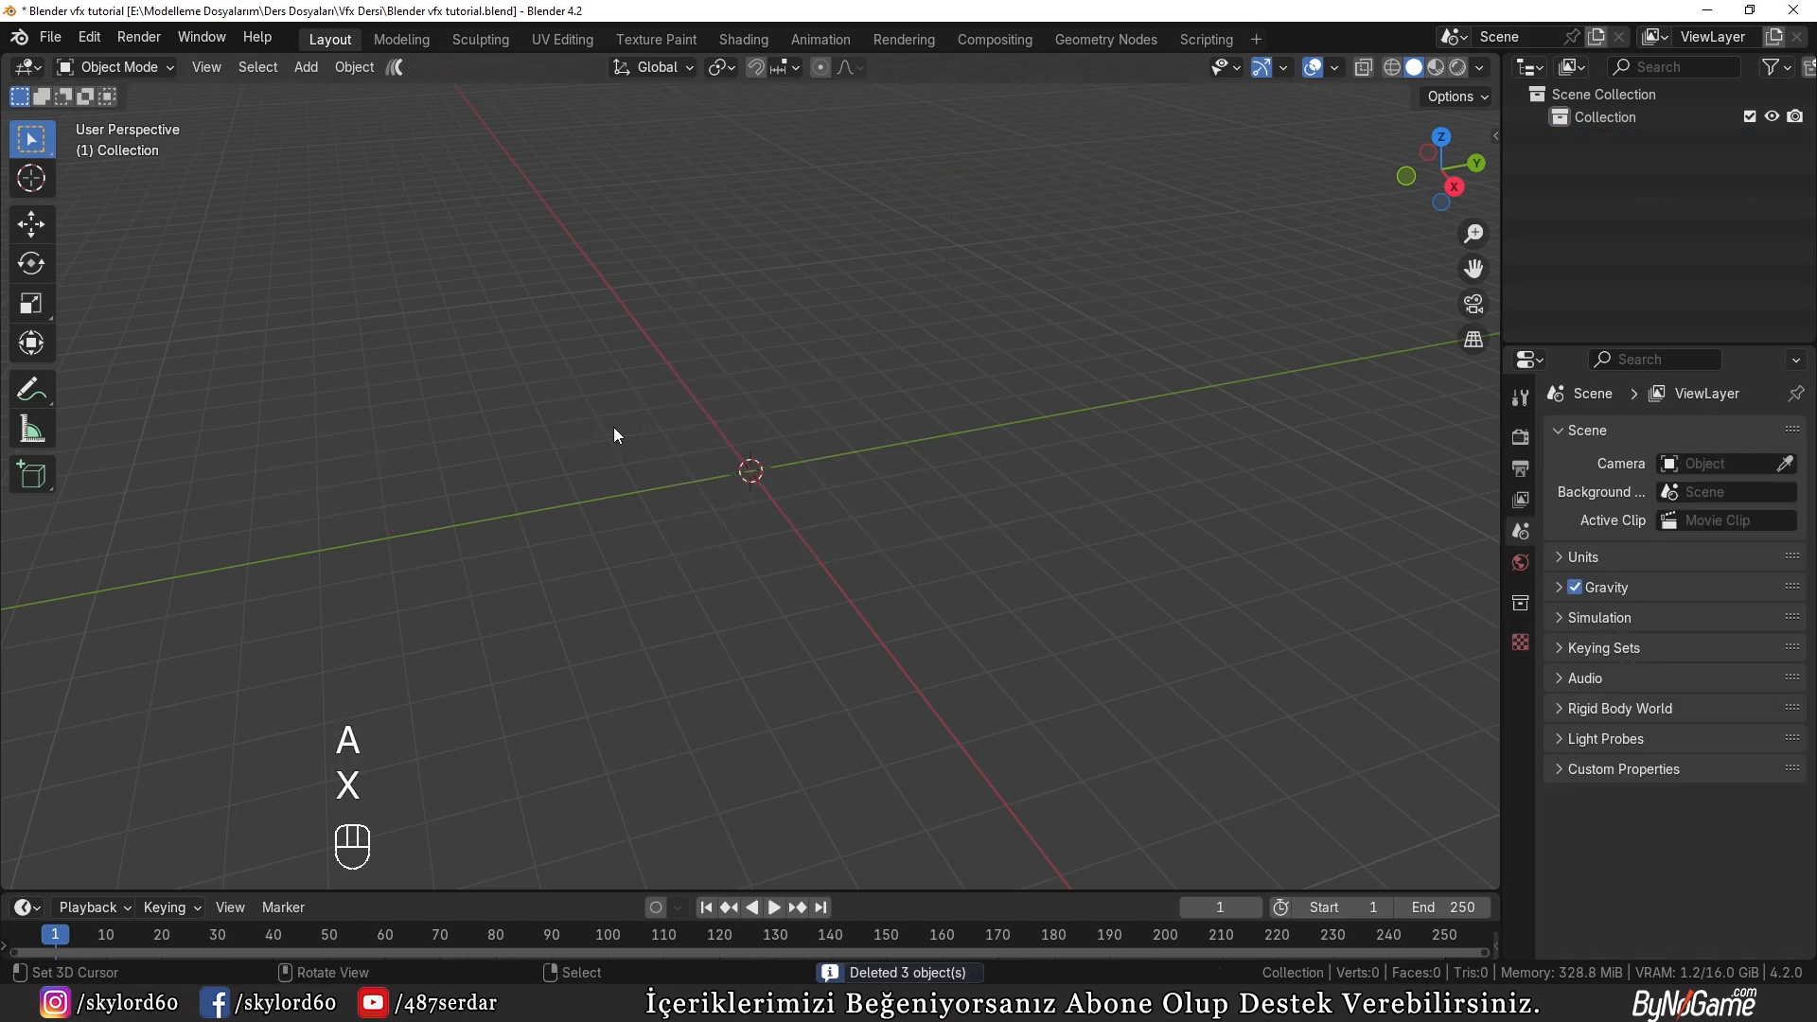
# Step: Import vfx.json from the Vfx Dersi folder as After Effects composition data and inspect the imported camera and plane
pyautogui.click(50, 37)
pyautogui.moveTo(142, 358)
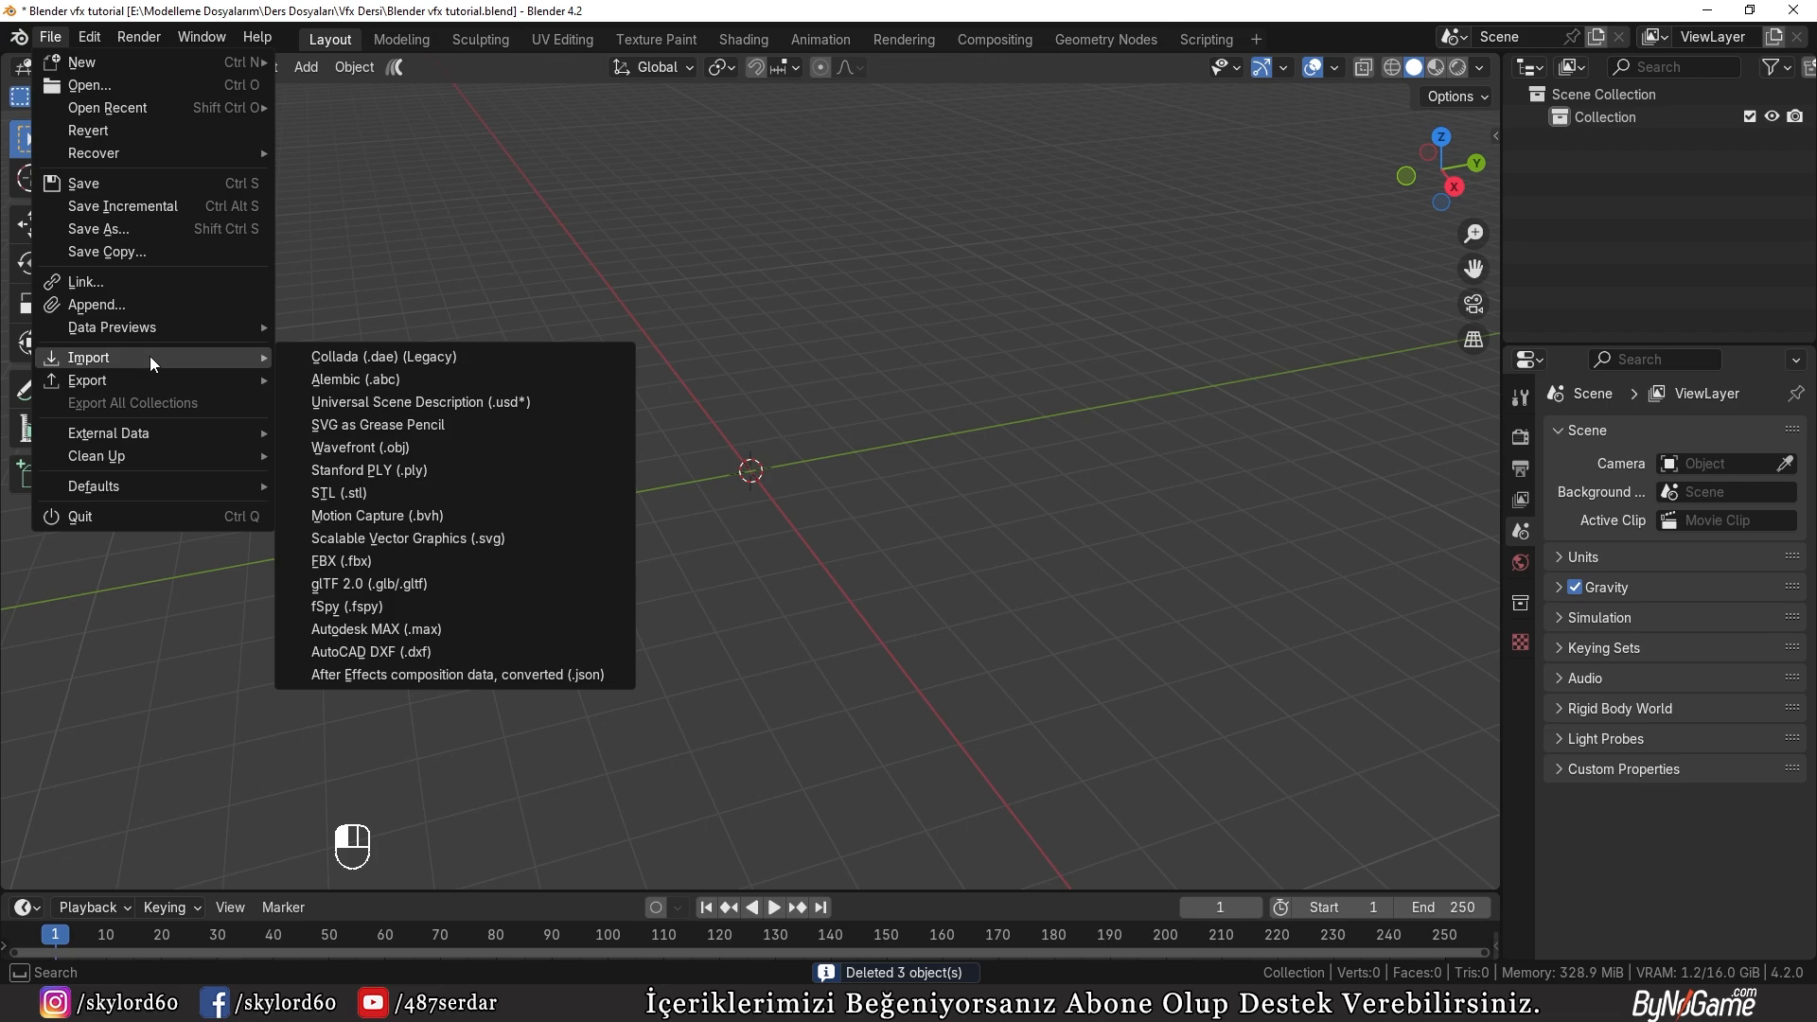
pyautogui.click(439, 674)
pyautogui.click(795, 426)
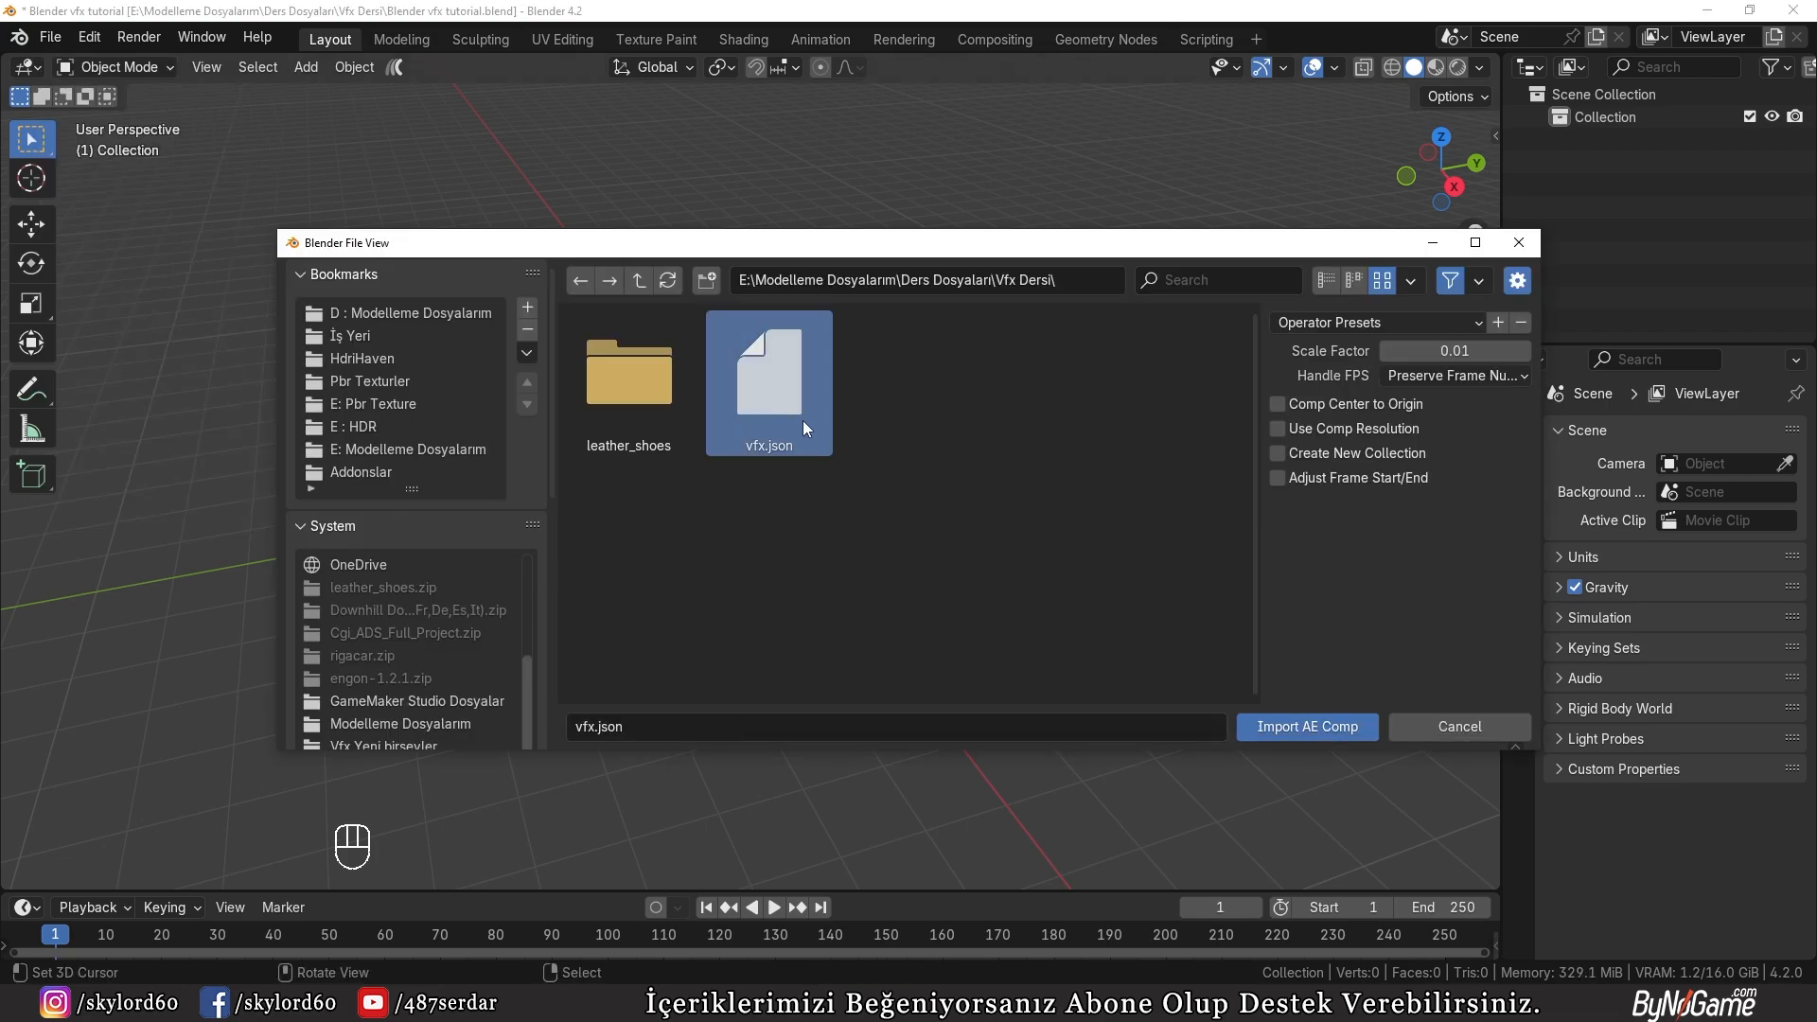
pyautogui.click(1309, 727)
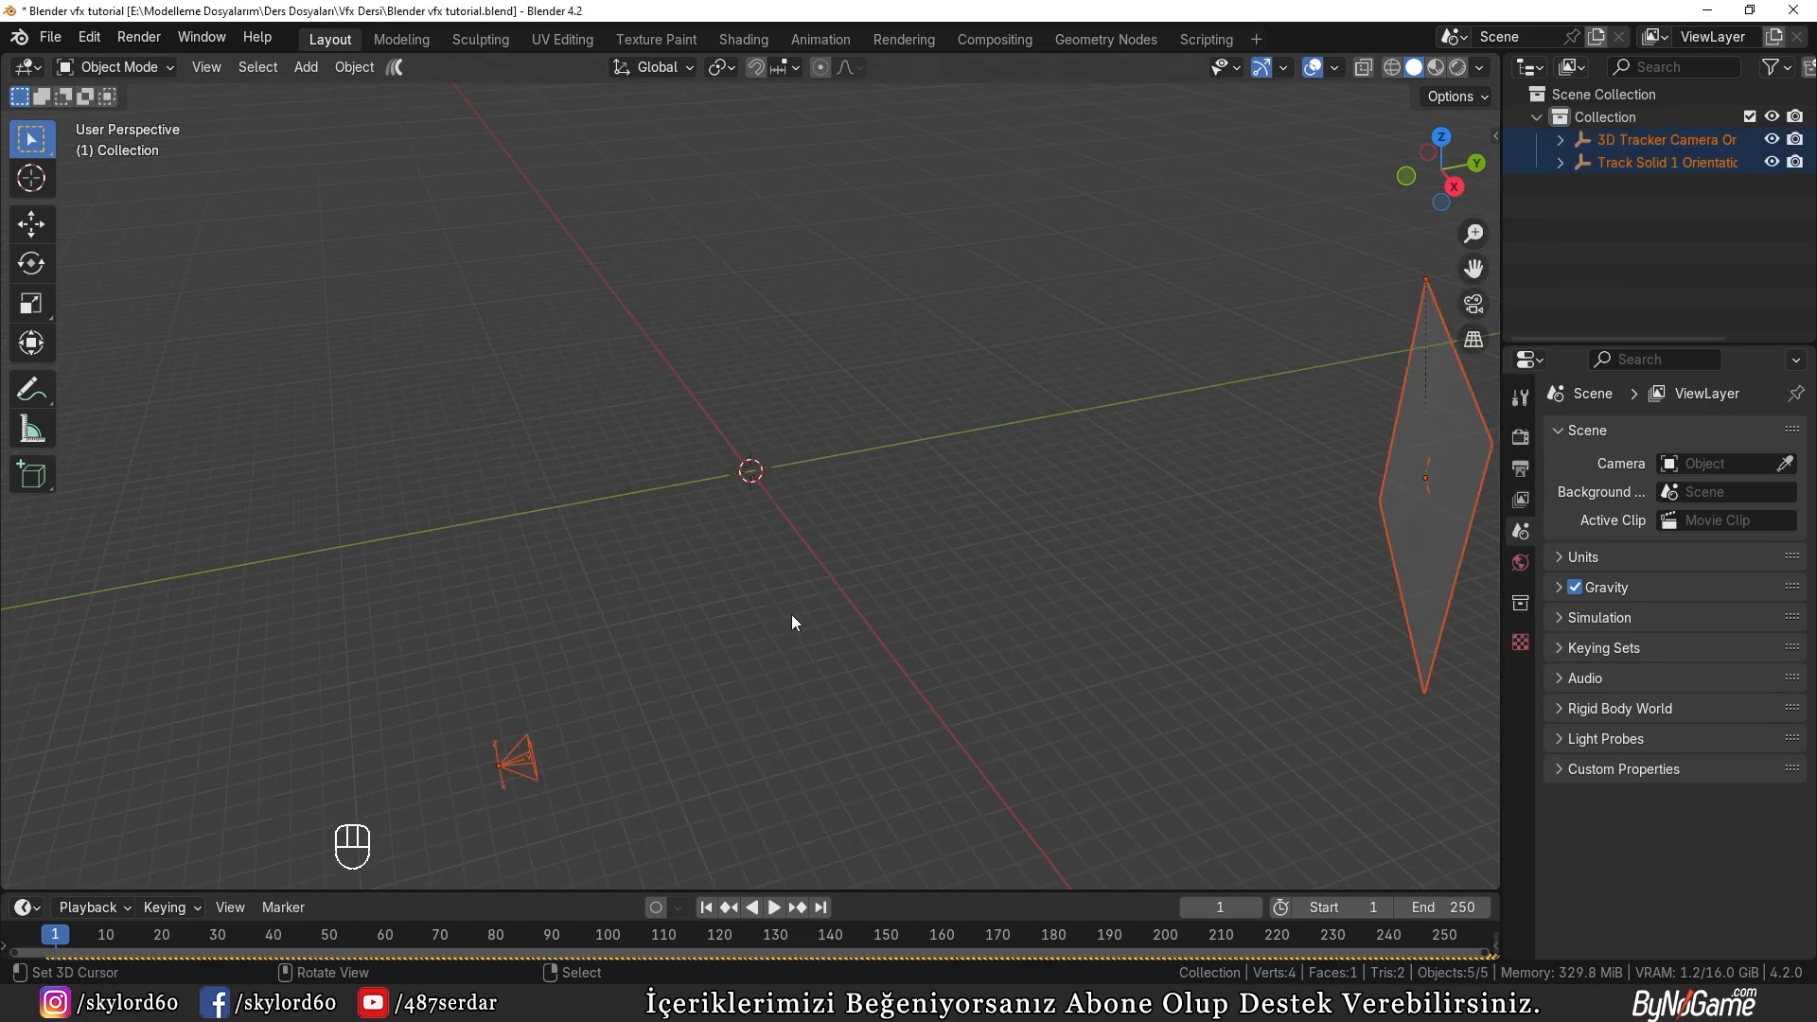
pyautogui.moveTo(791, 615); pyautogui.dragTo(774, 663, button='middle')
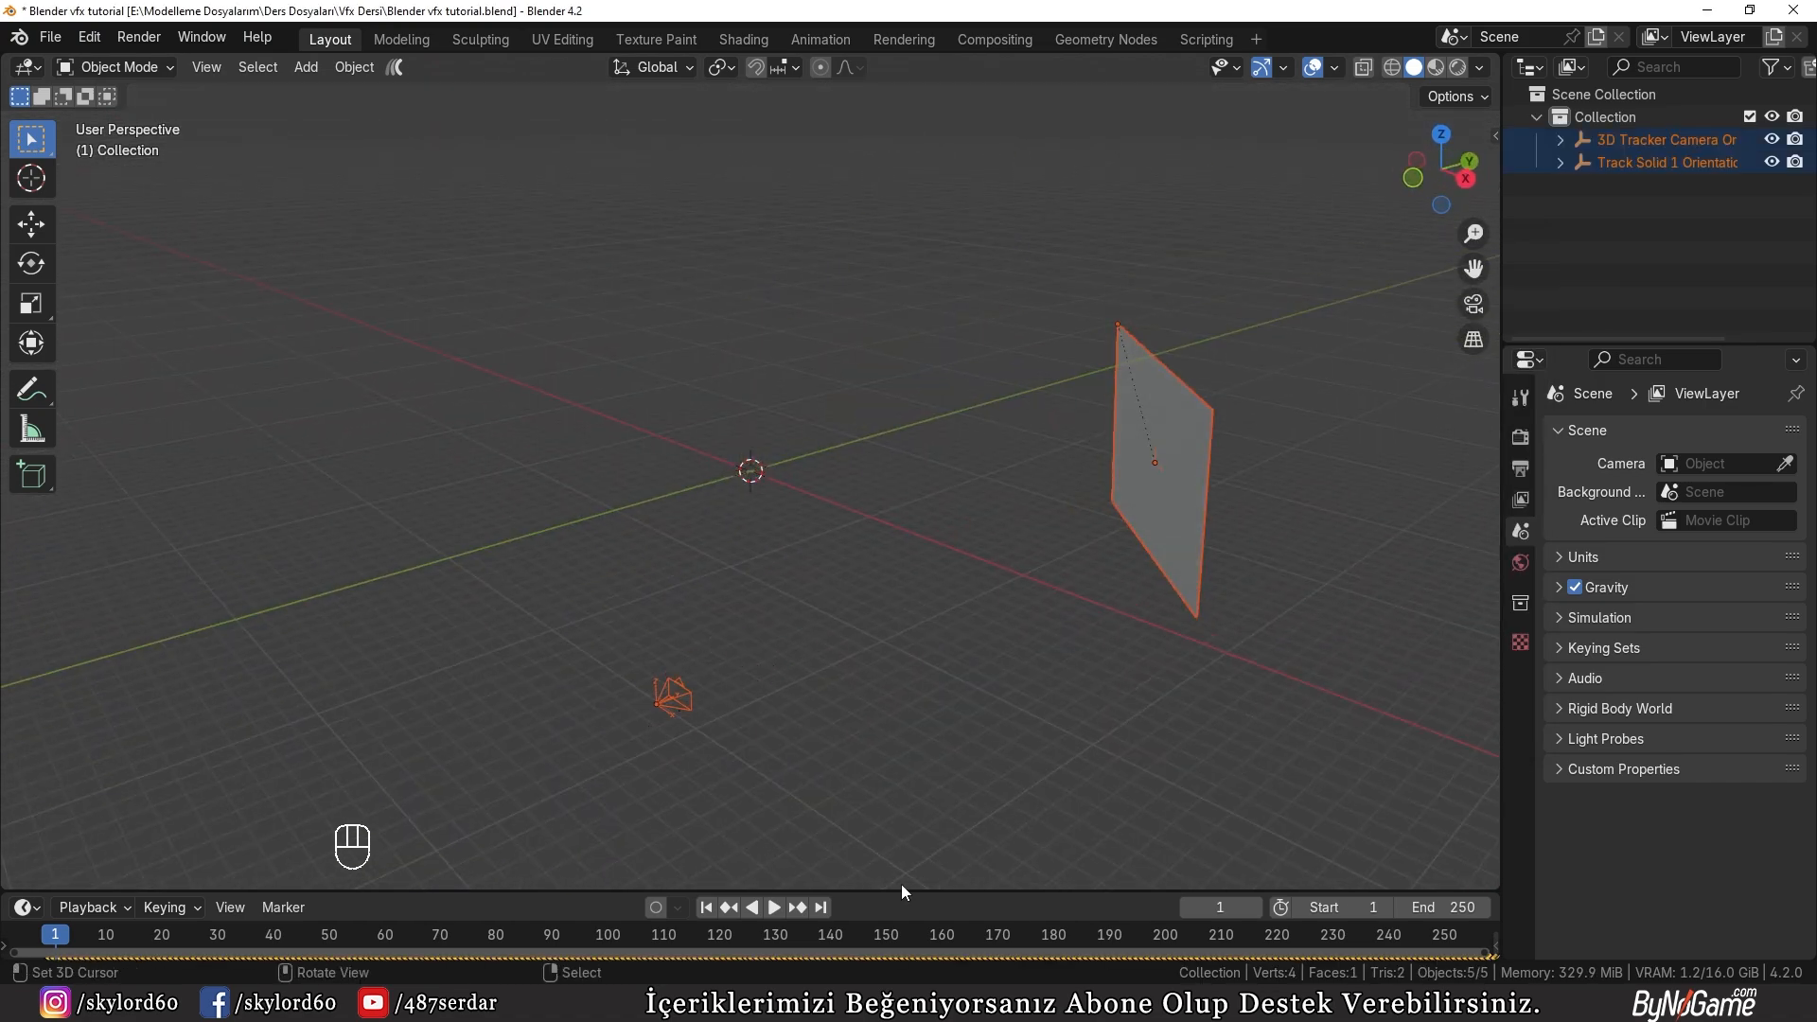
# Step: Enlarge the timeline area and examine where the imported keyframes begin relative to the scene's start frame
pyautogui.moveTo(901, 890); pyautogui.dragTo(923, 734)
pyautogui.scroll(2, 167, 839)
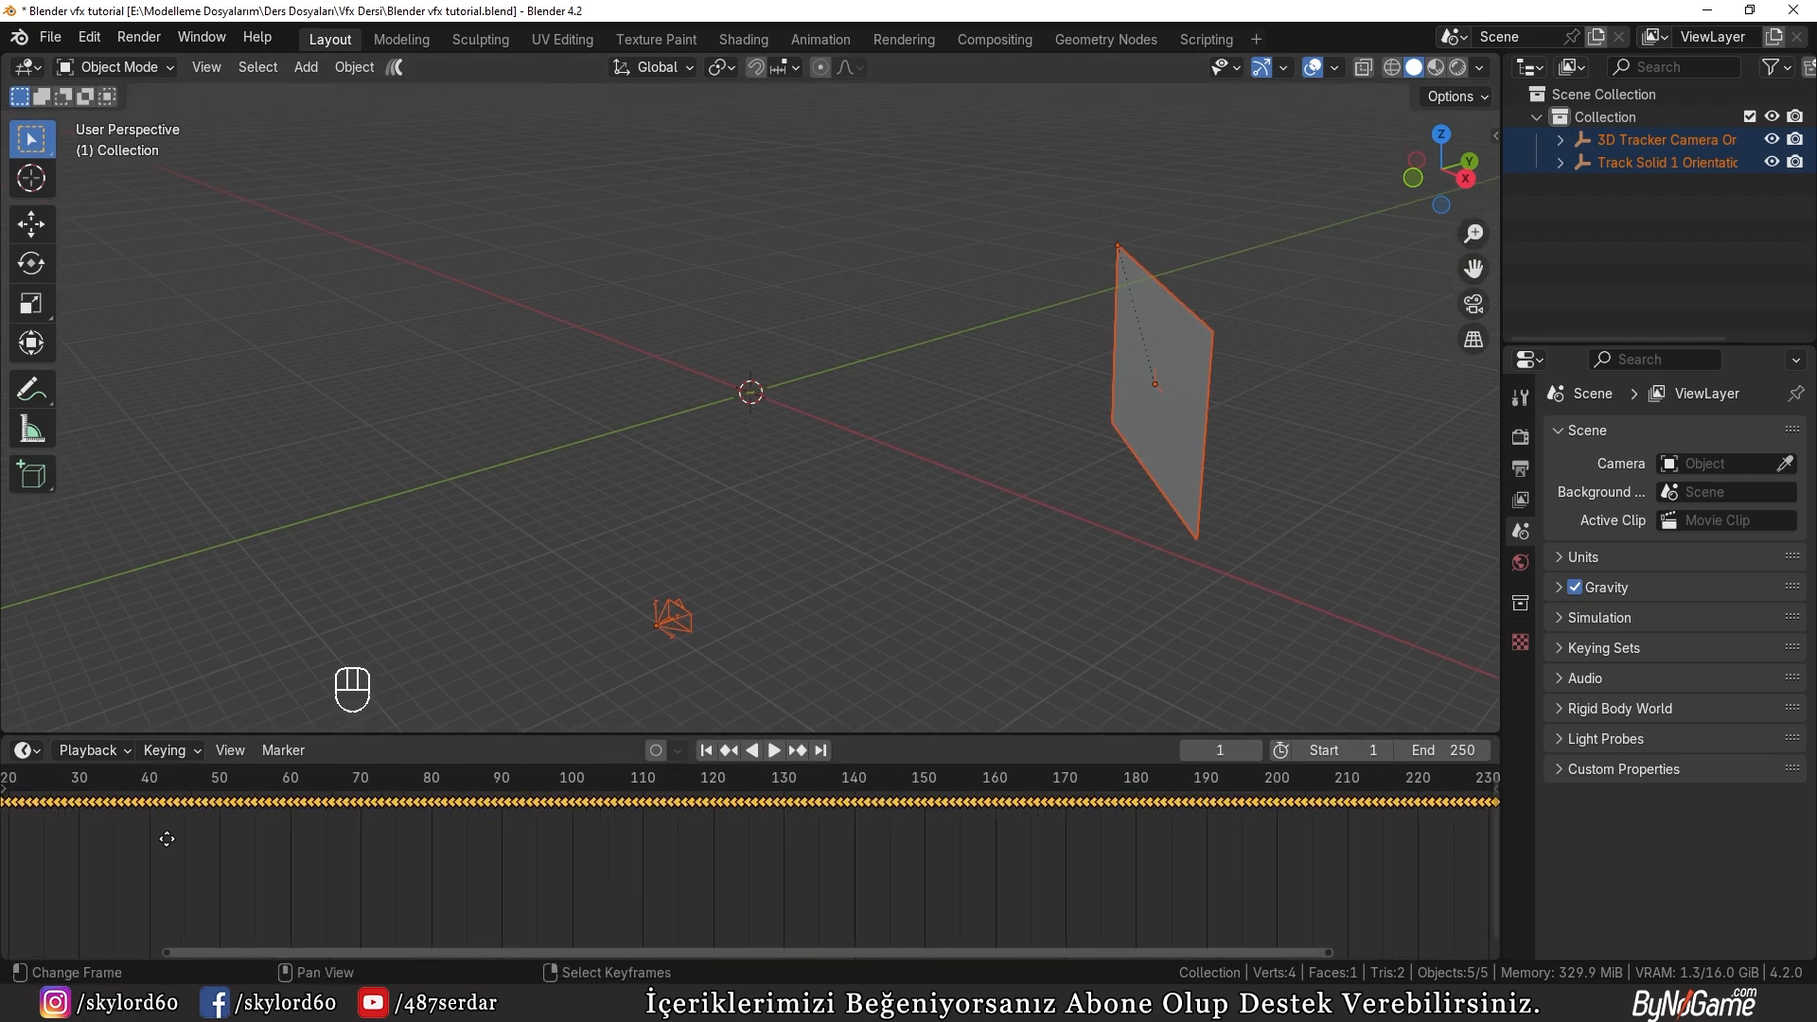
pyautogui.moveTo(167, 839); pyautogui.dragTo(685, 826, button='middle')
pyautogui.scroll(3, 685, 826)
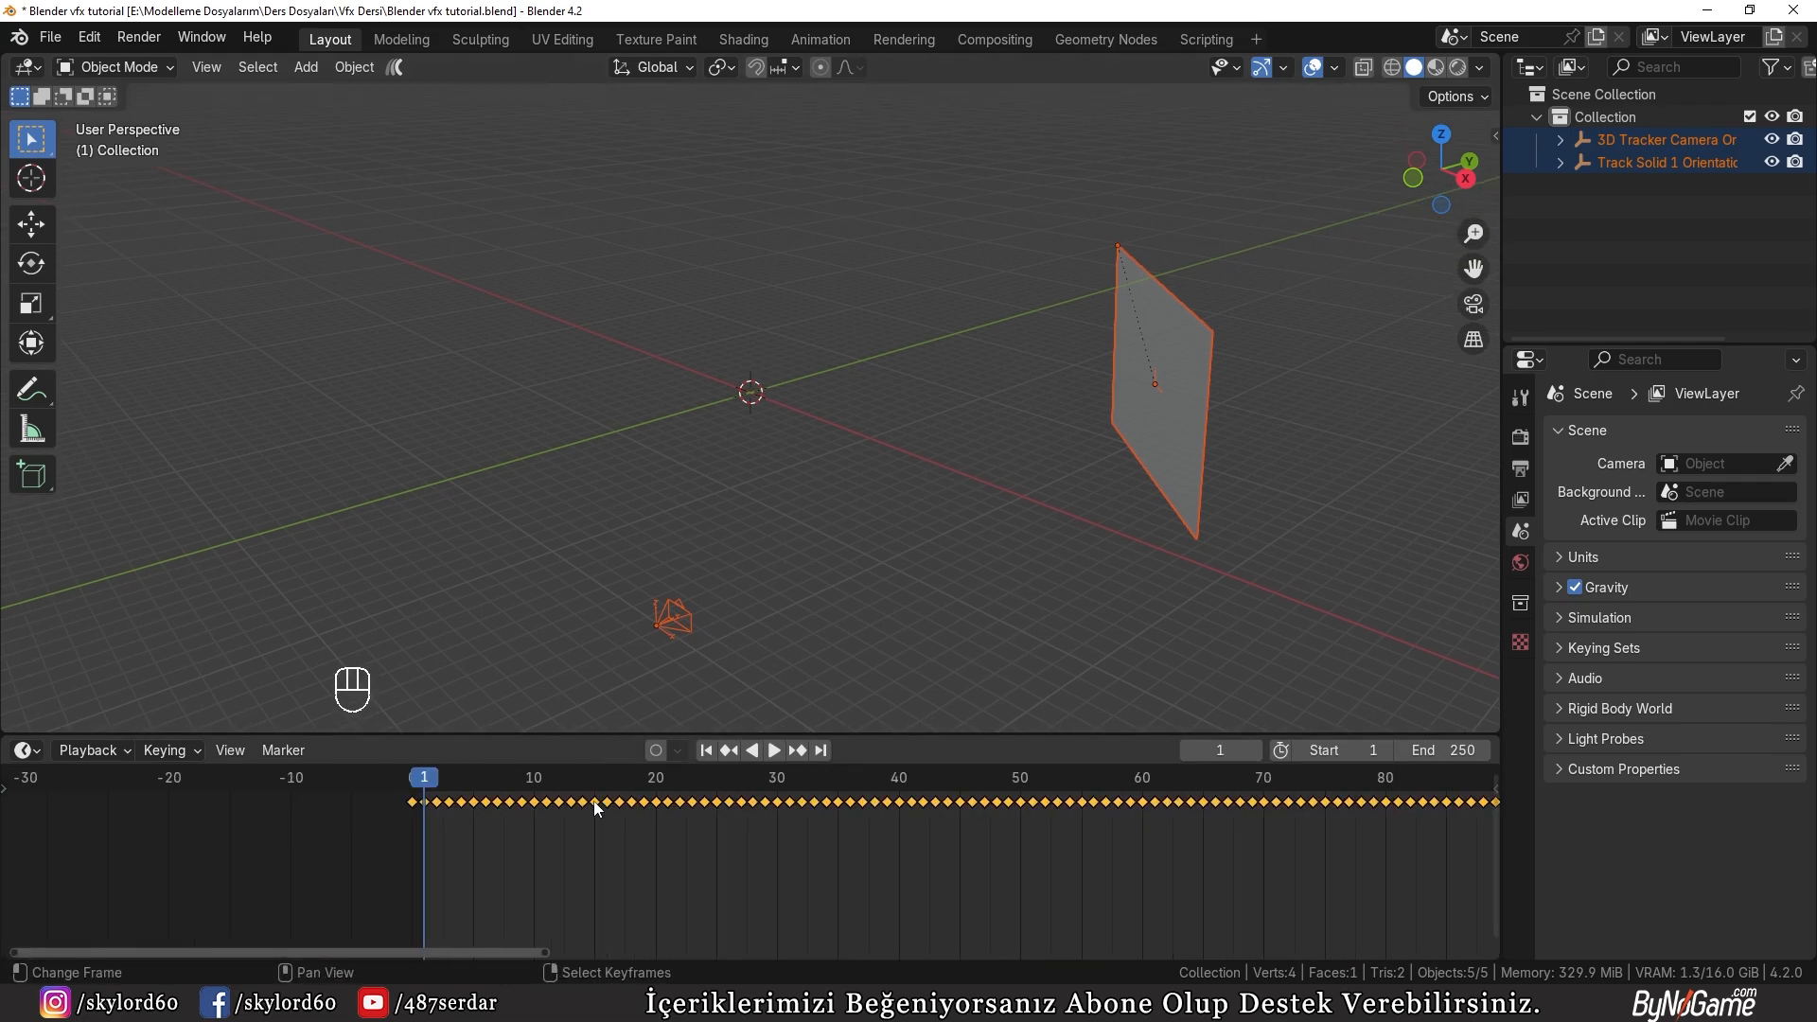
pyautogui.scroll(2, 594, 804)
pyautogui.moveTo(440, 839); pyautogui.dragTo(563, 839, button='middle')
pyautogui.scroll(6, 544, 839)
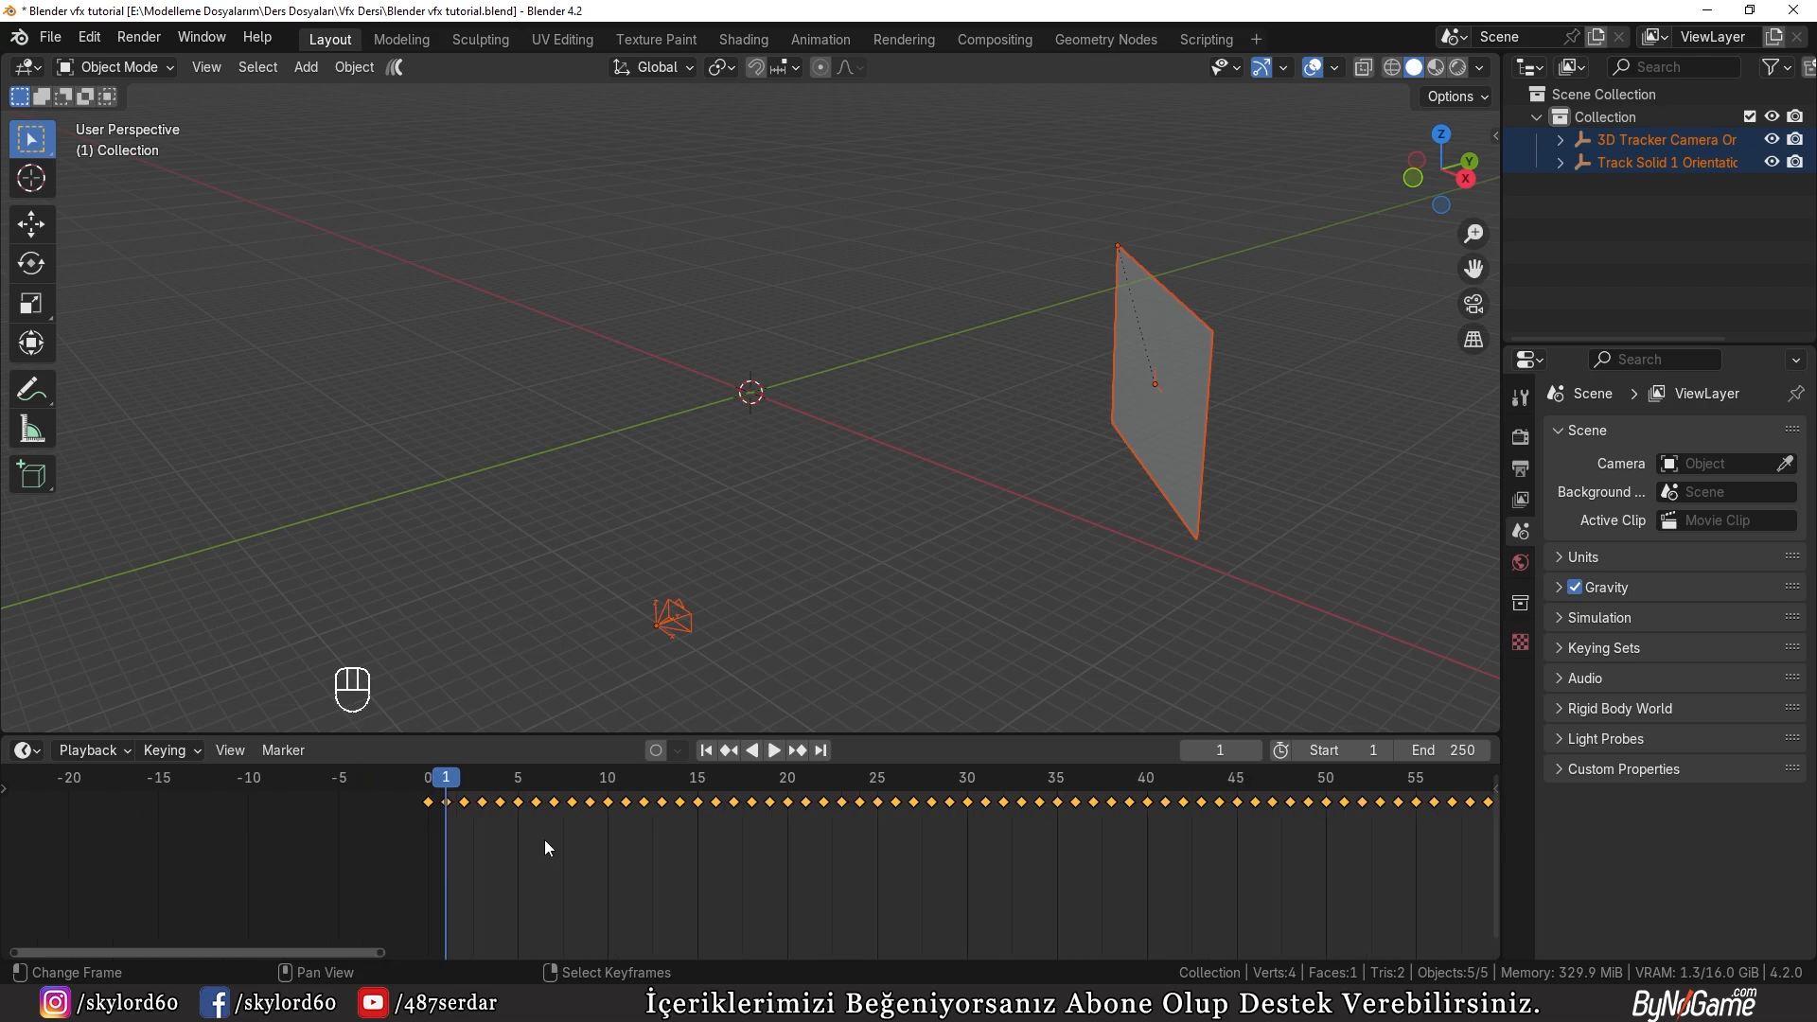
pyautogui.scroll(3, 608, 644)
# Step: Try to shift the keyframes of all imported objects one frame later, and undo the move
pyautogui.keyDown('shift'); pyautogui.moveTo(630, 634); pyautogui.dragTo(754, 413, button='middle'); pyautogui.keyUp('shift')
pyautogui.press('g')
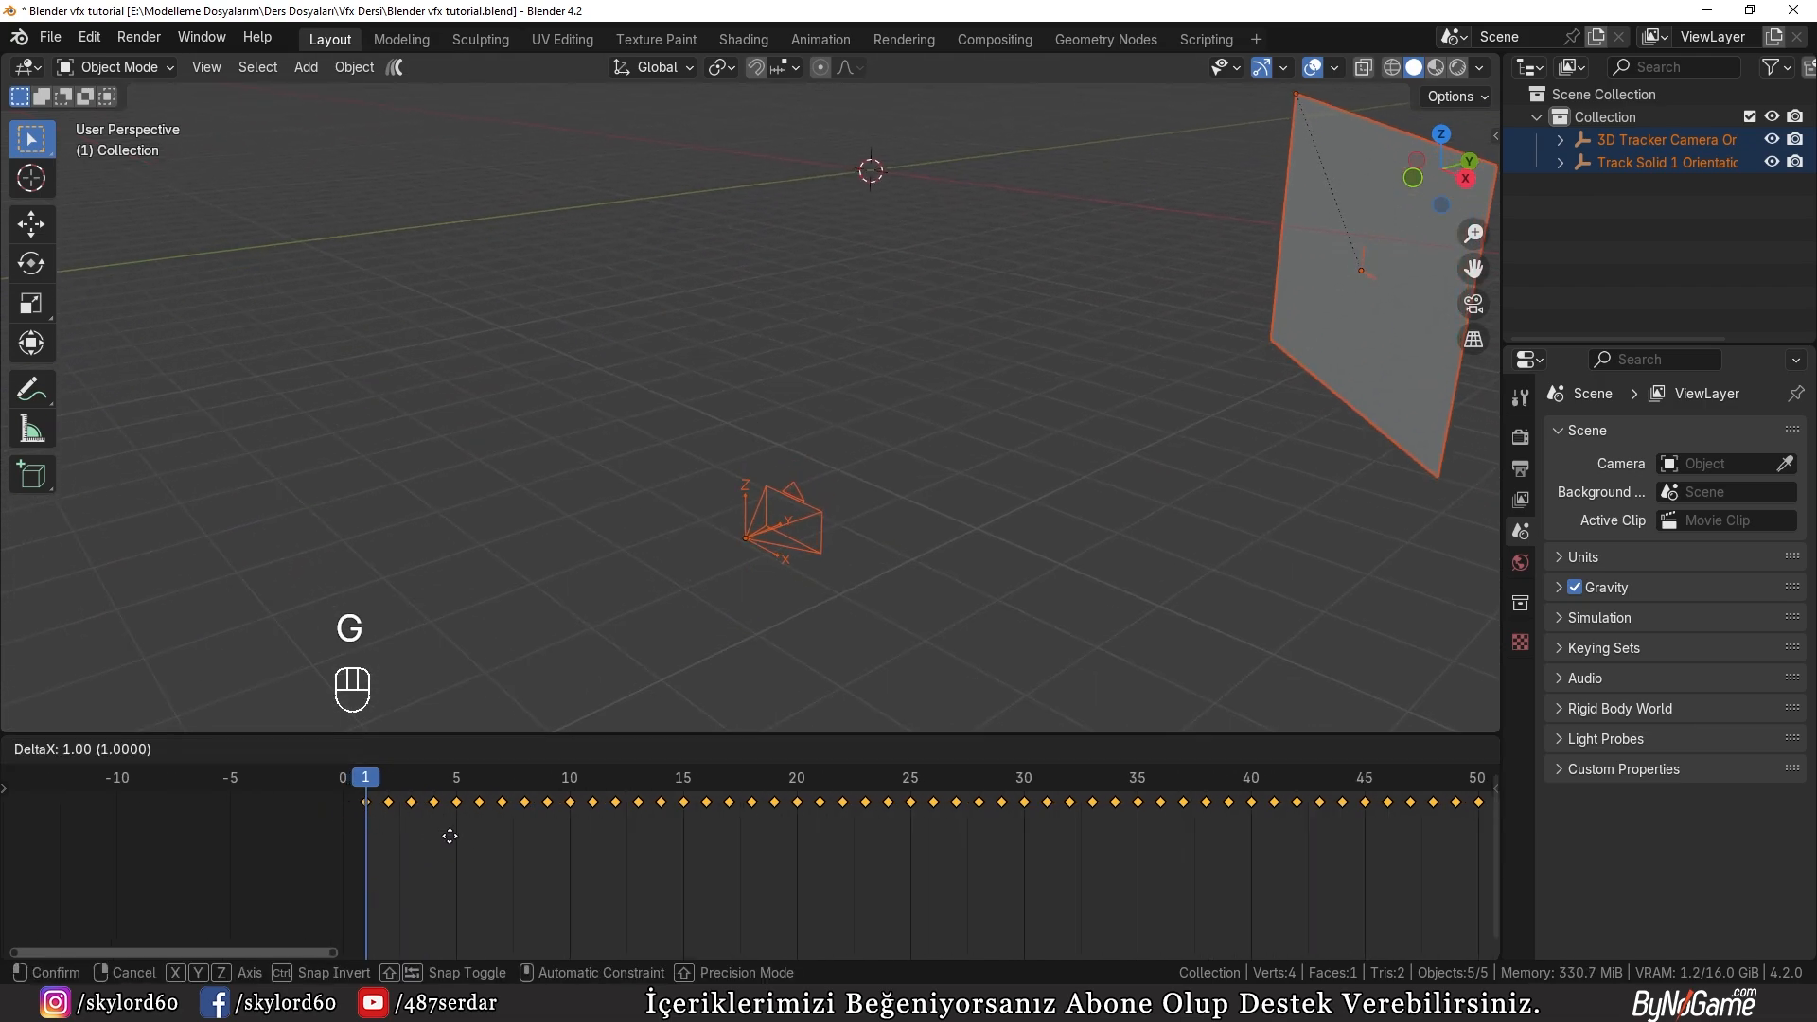
pyautogui.click(450, 837)
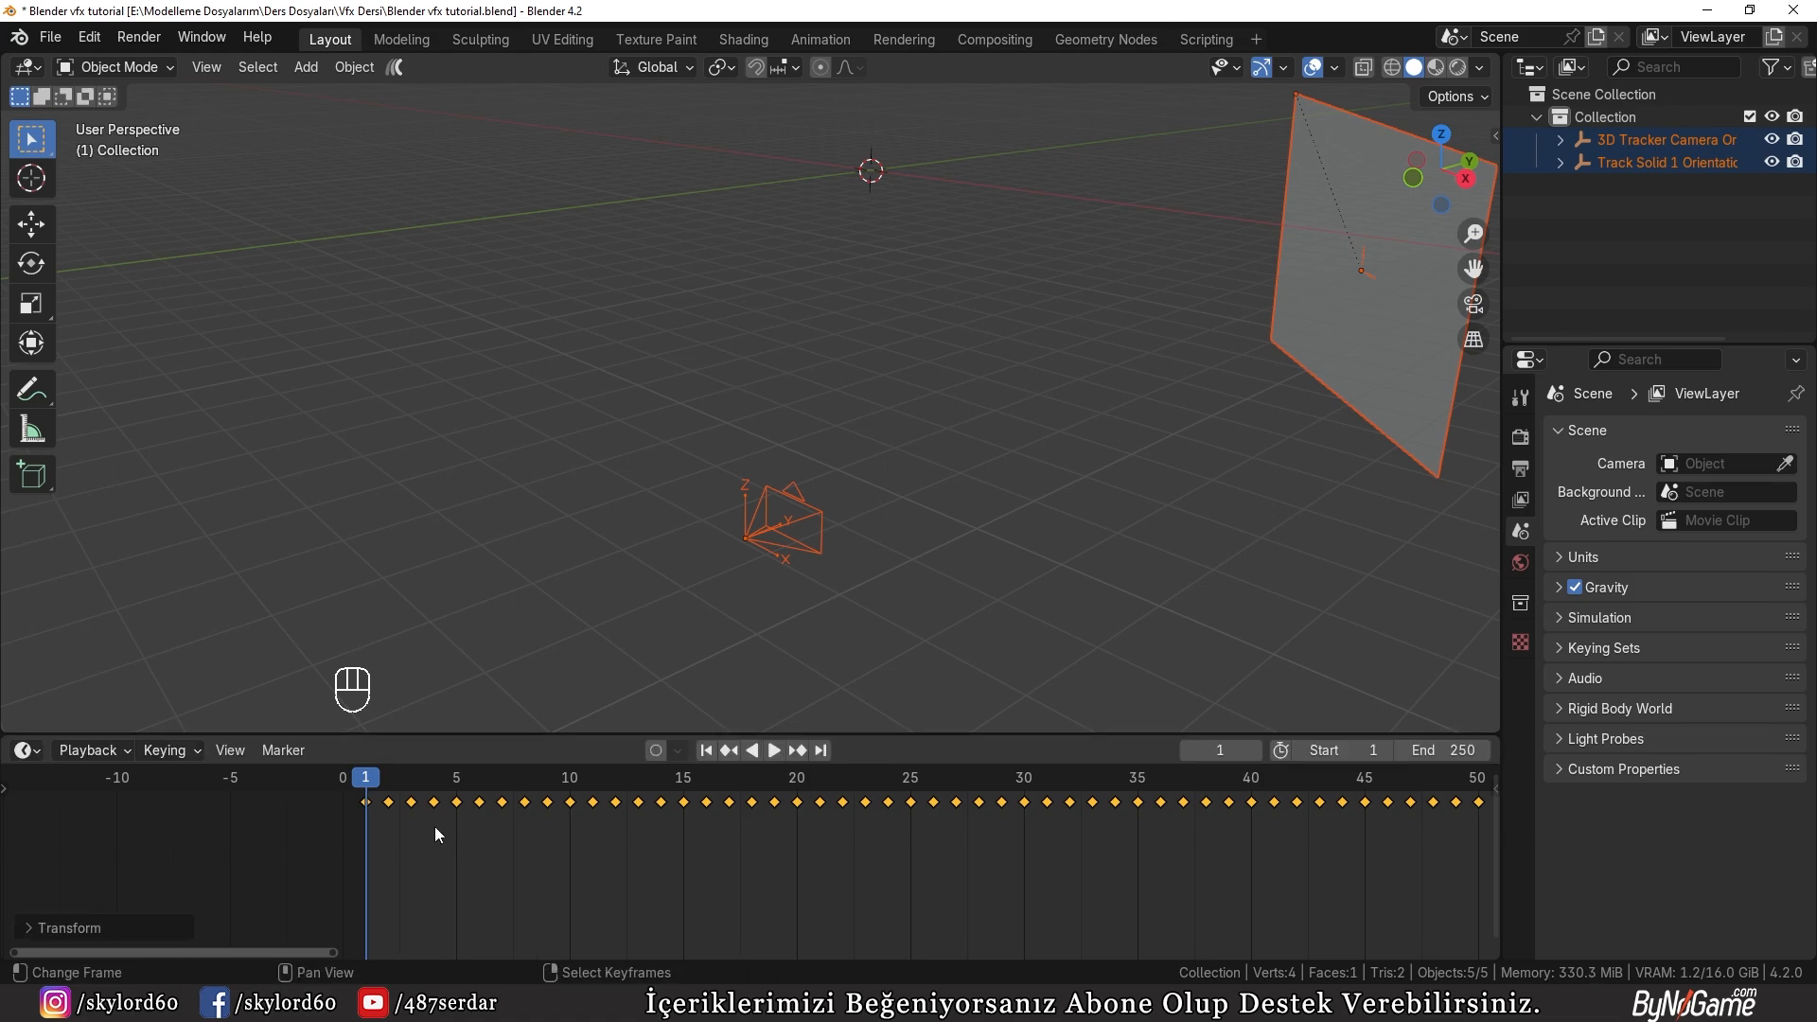
pyautogui.hotkey('ctrl', 'z')
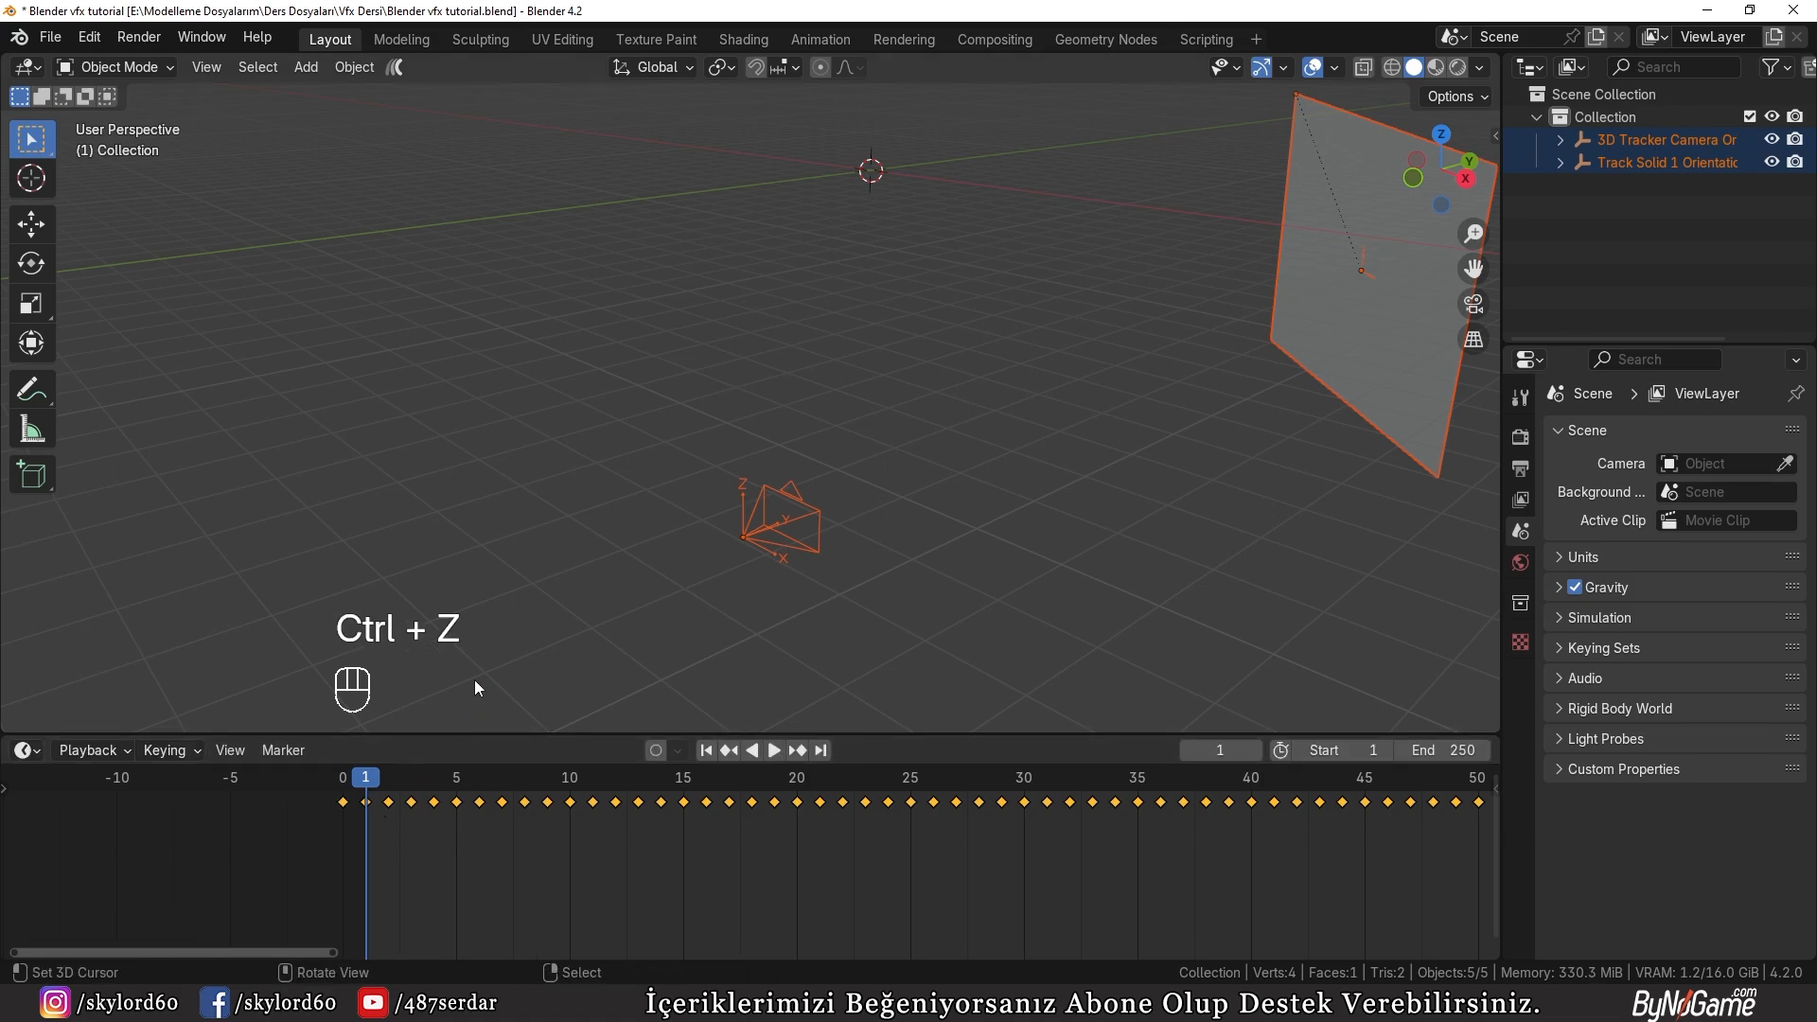
# Step: Shift all keyframes of the 3D Tracker Camera Orientation empty one frame later so they start at frame 1, and deselect it
pyautogui.click(551, 560)
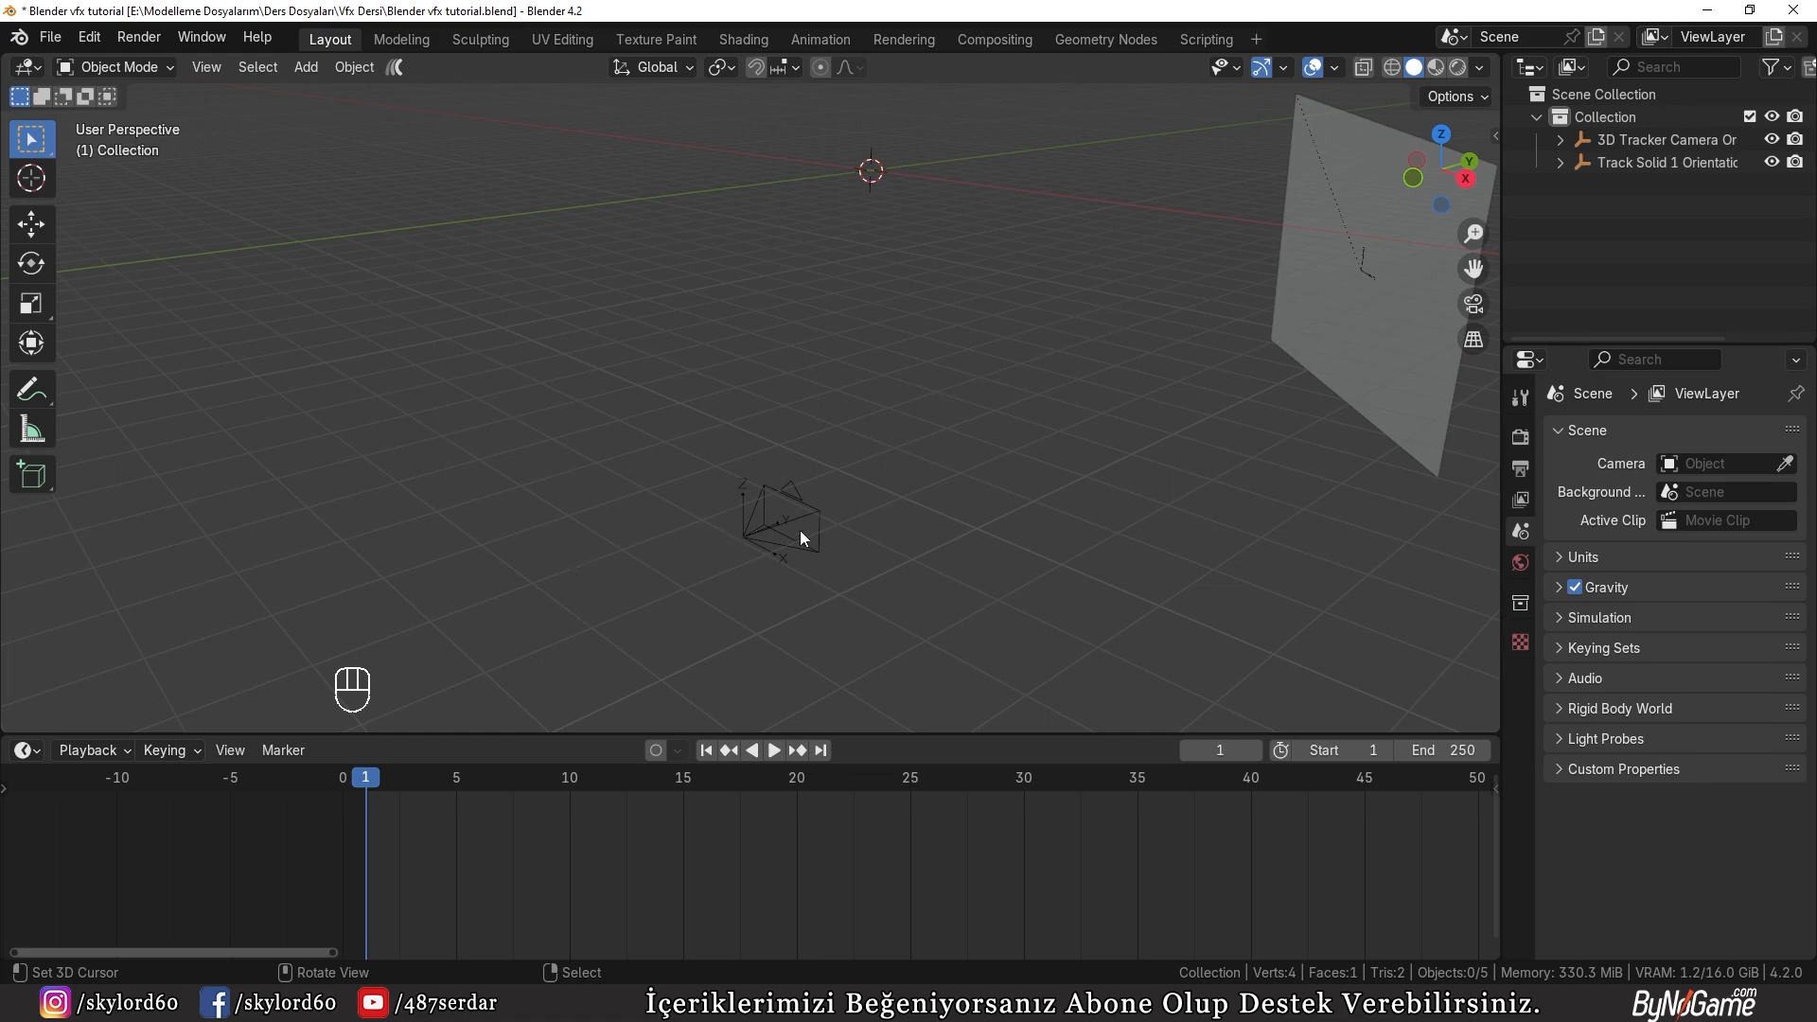
pyautogui.scroll(2, 800, 537)
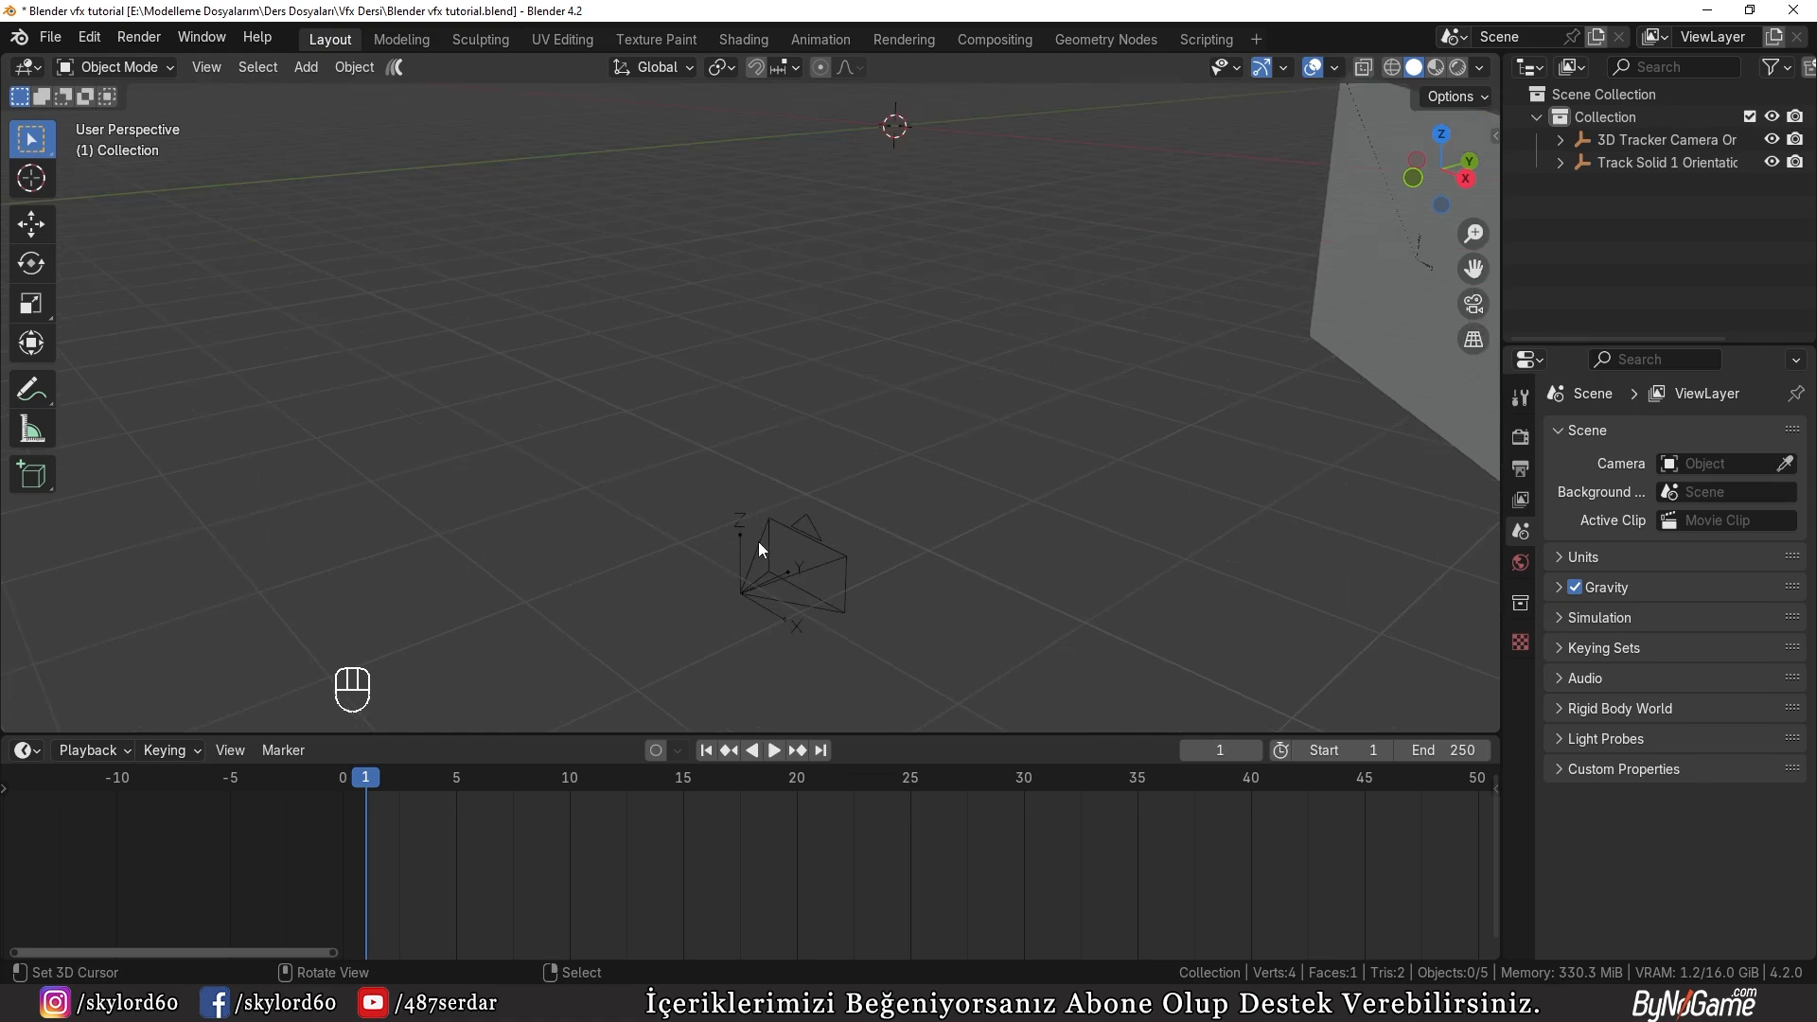
pyautogui.click(737, 537)
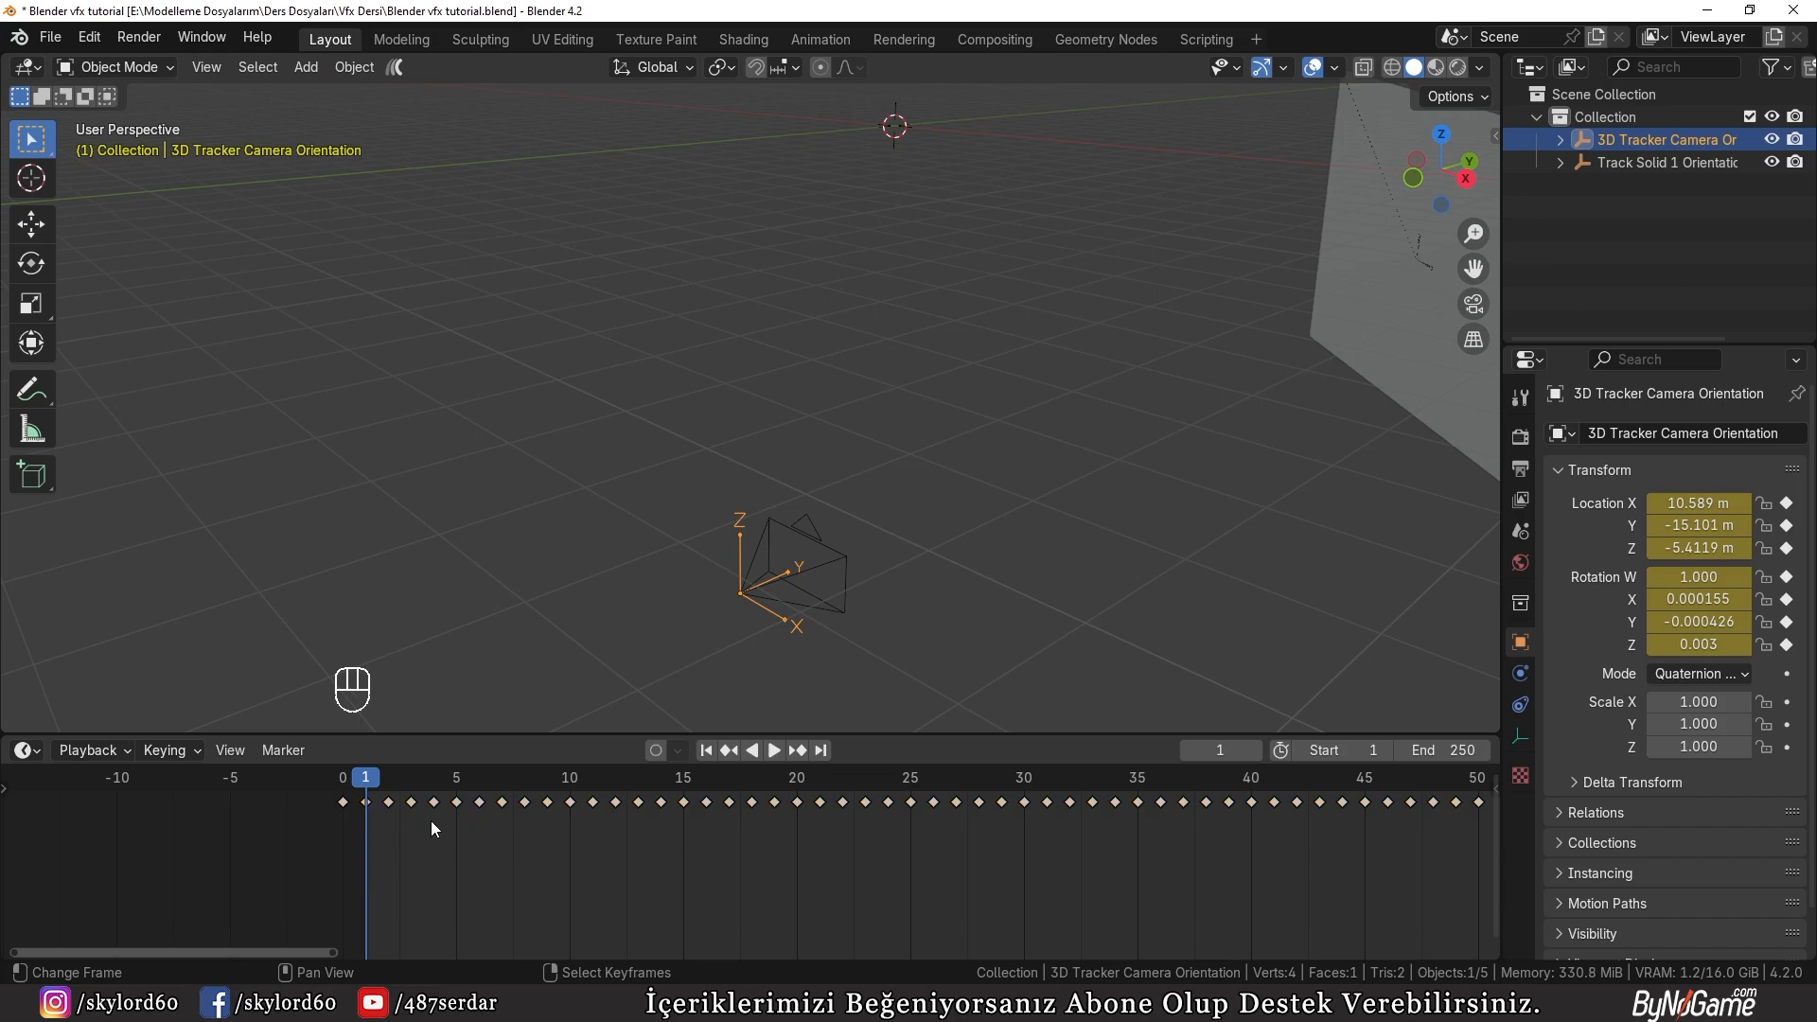
pyautogui.press('a')
pyautogui.press('g')
pyautogui.click(534, 807)
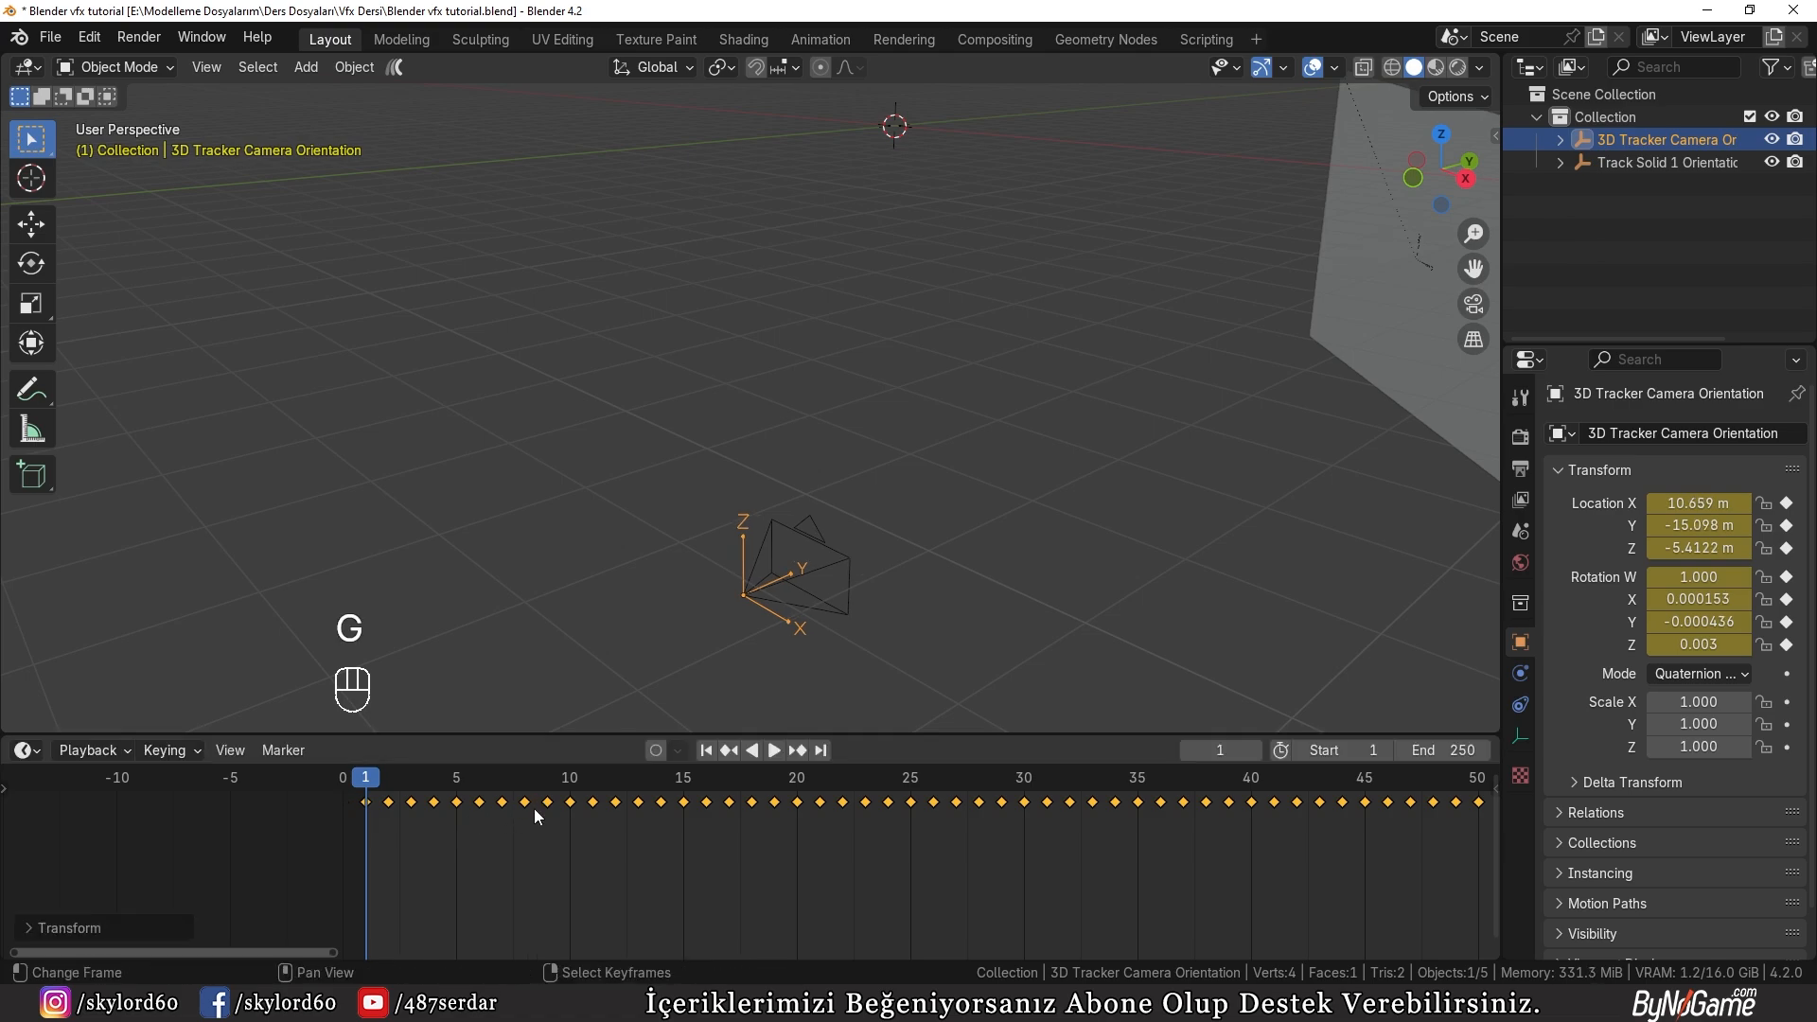
pyautogui.click(1003, 537)
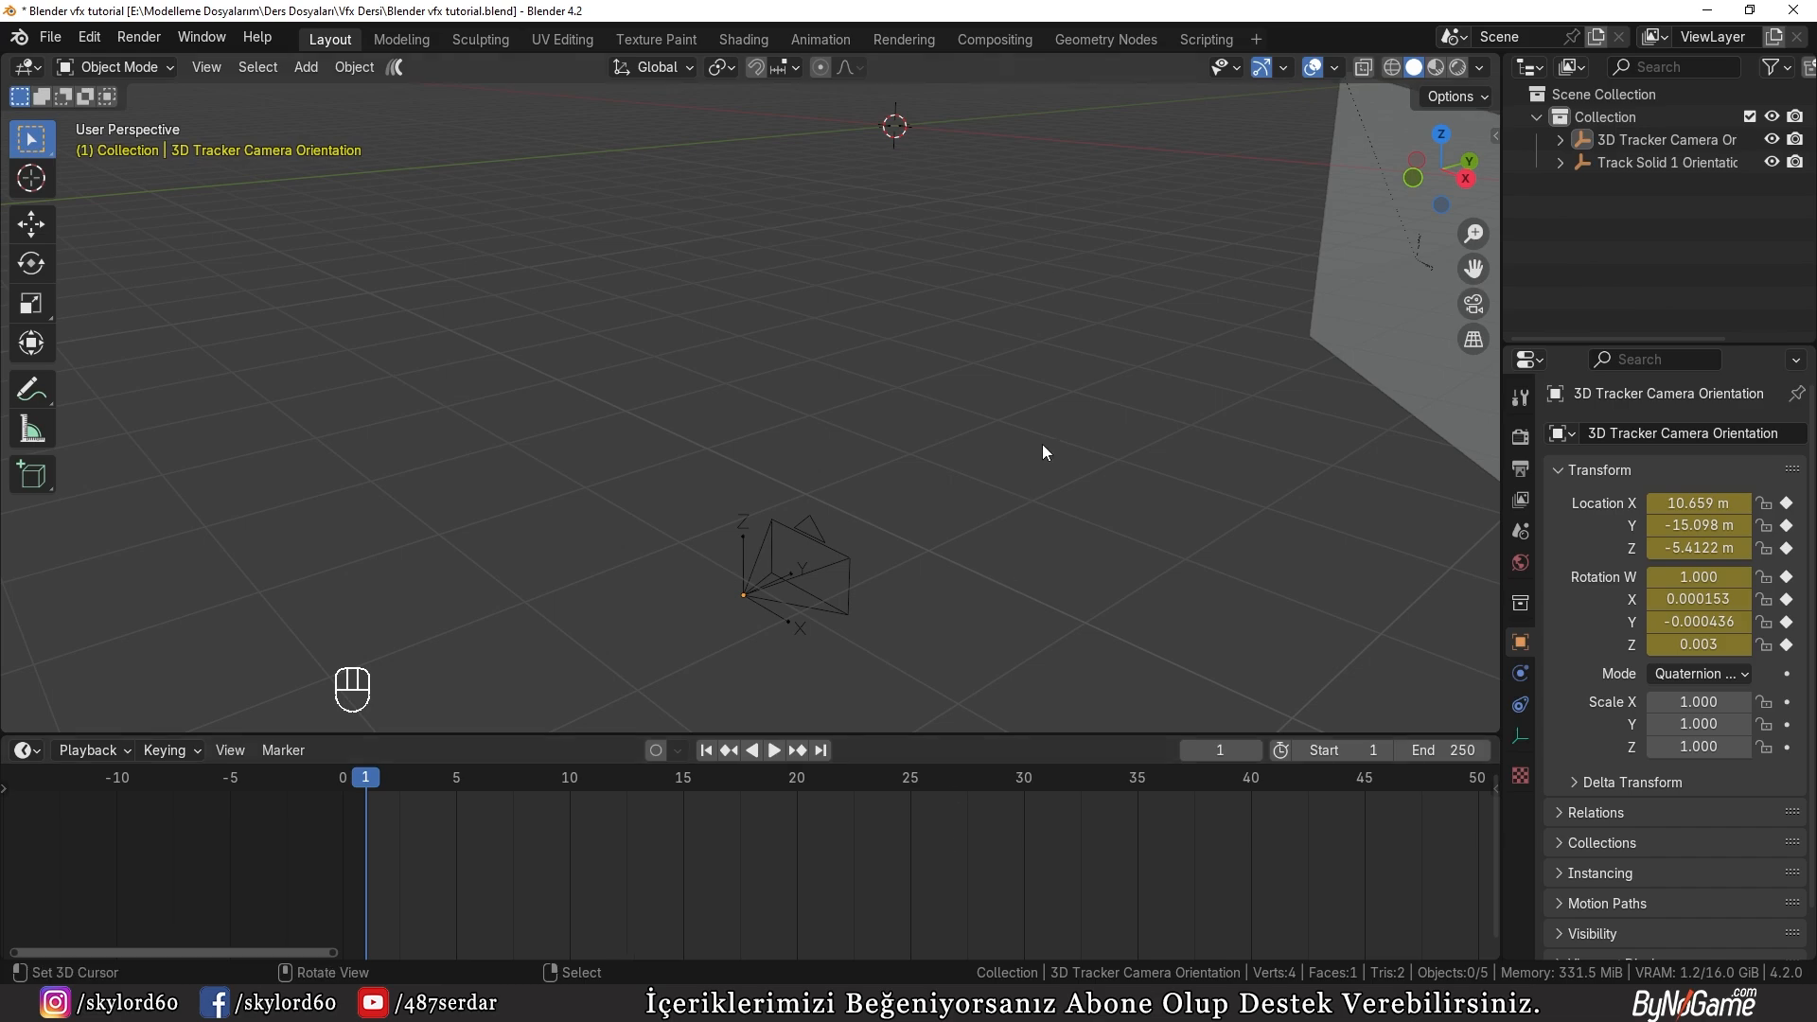
# Step: Add a VFX Motion Tracking workspace and open the footage 5466908-hd_1920_1080_30fps.mp4 in its clip editor
pyautogui.click(1259, 38)
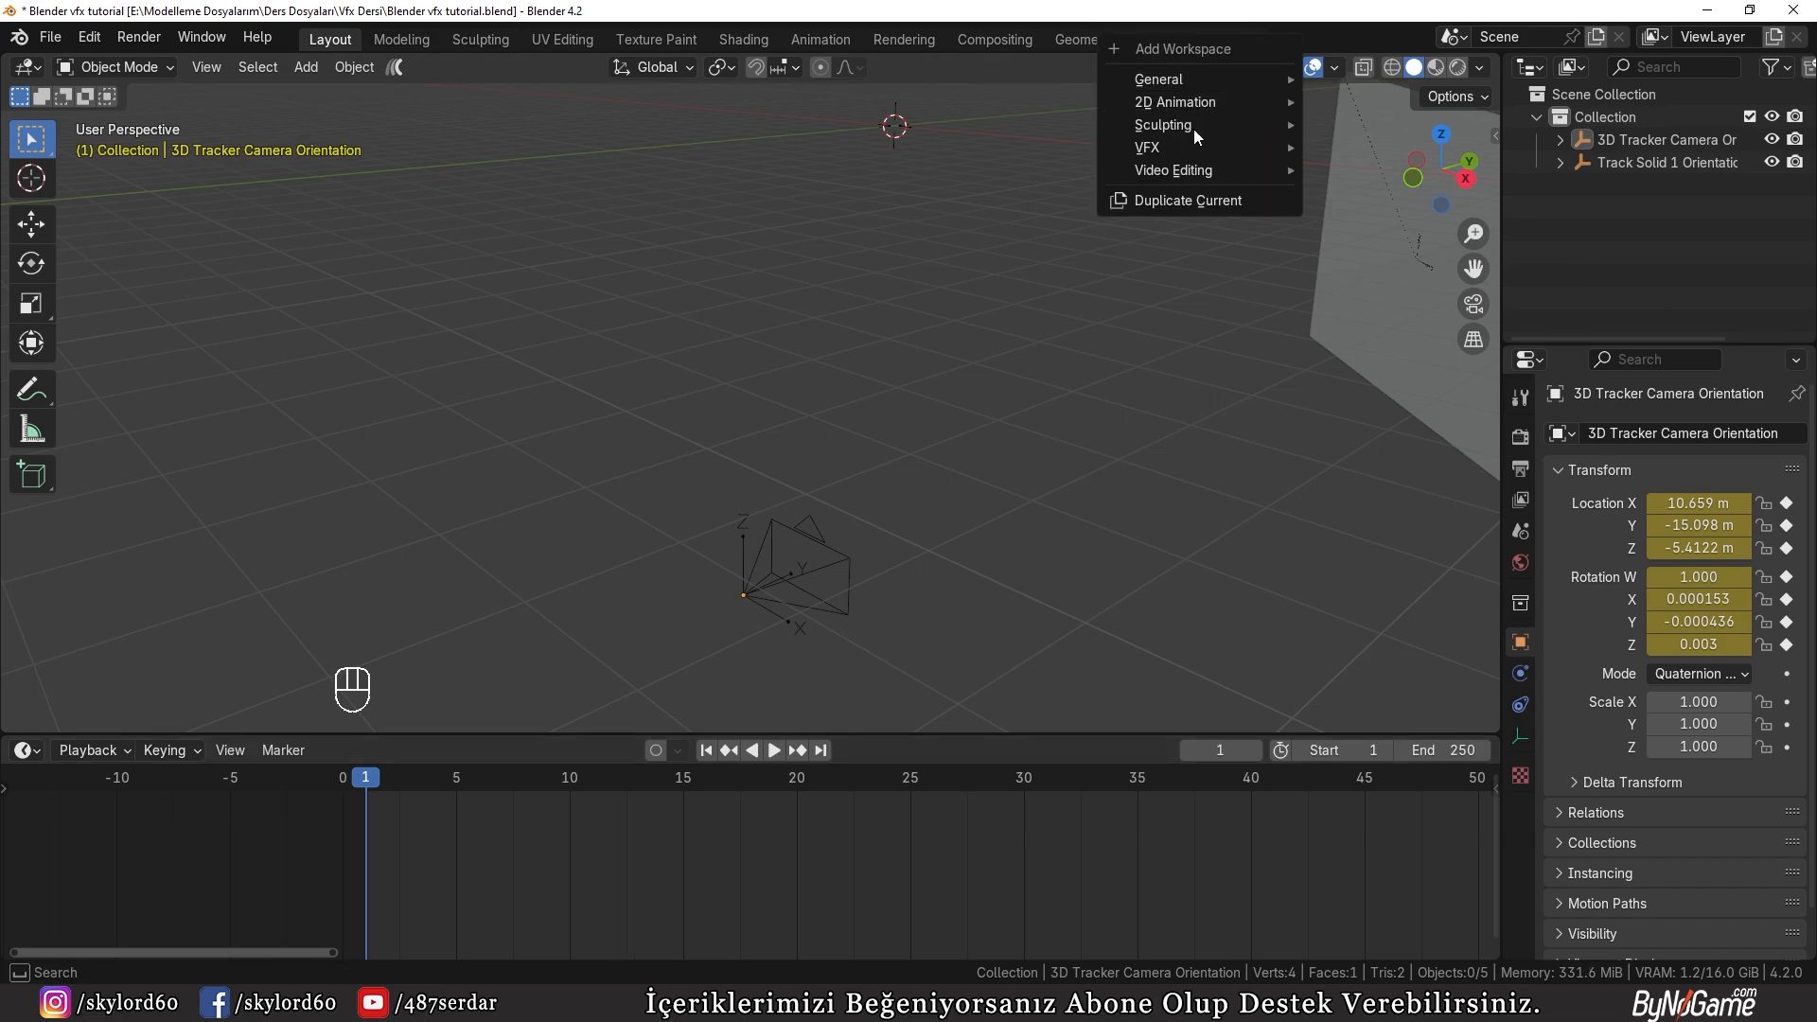
pyautogui.moveTo(1176, 151)
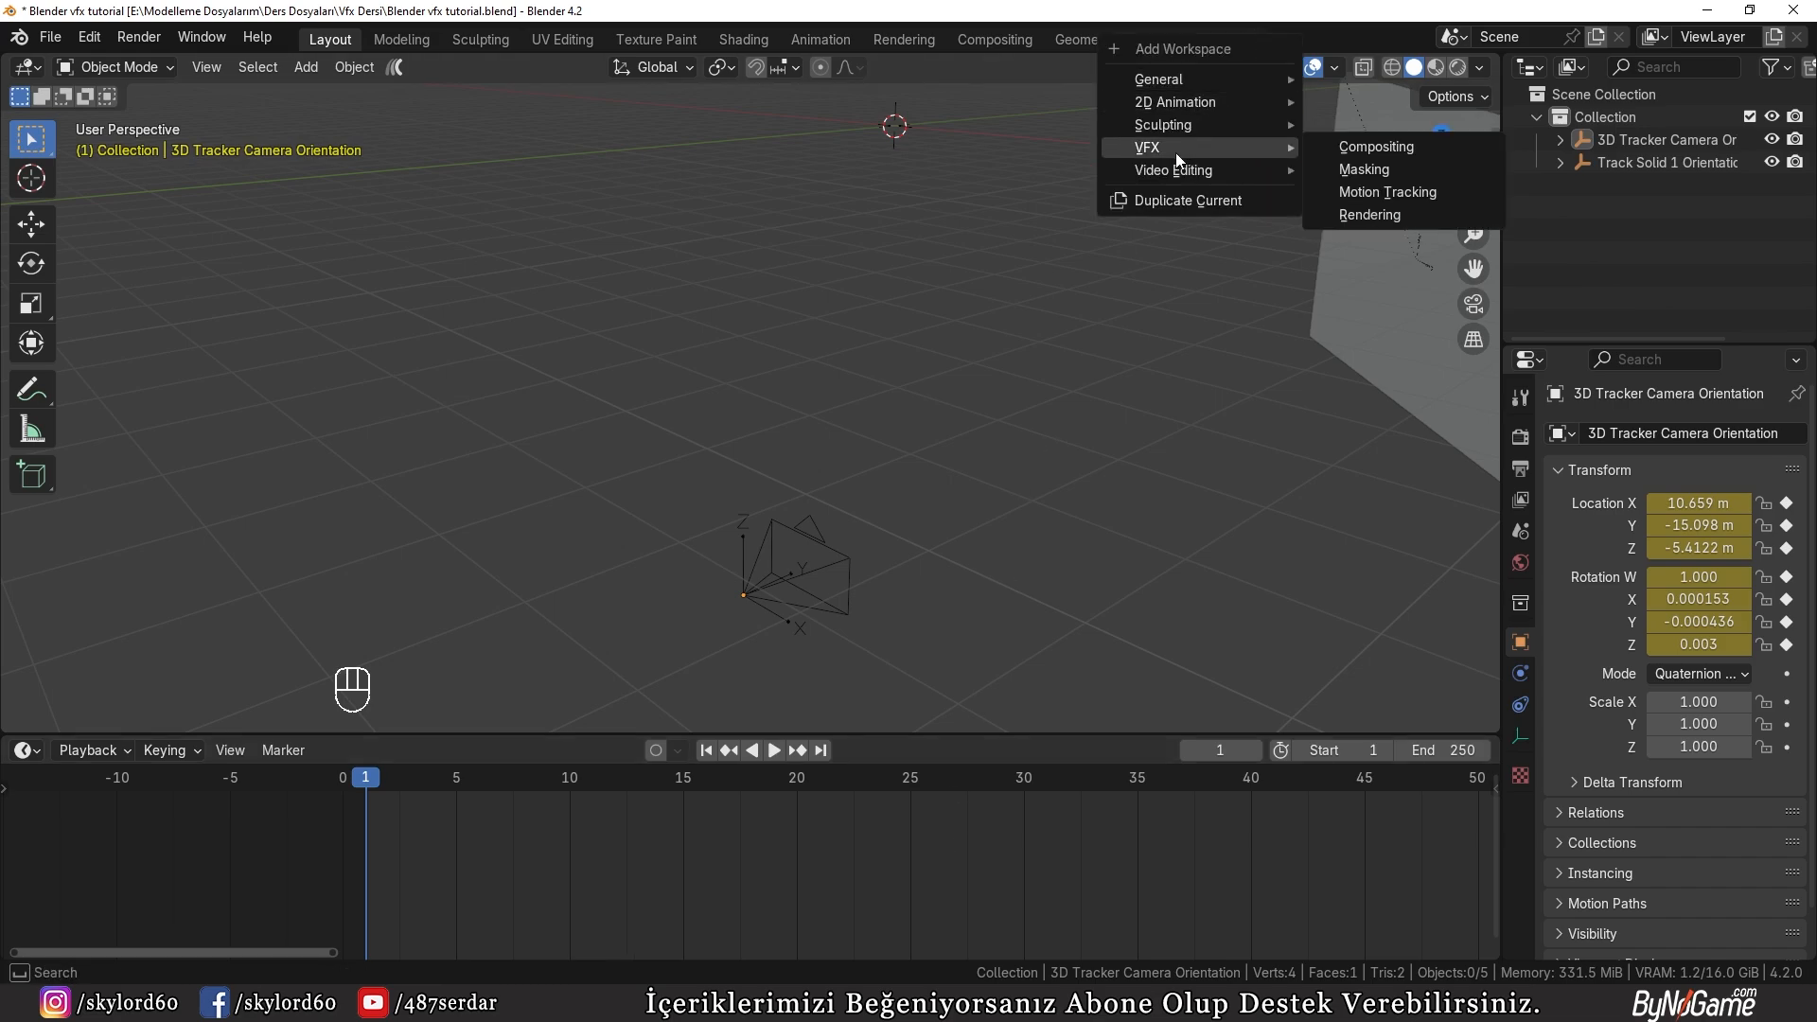
pyautogui.click(1382, 191)
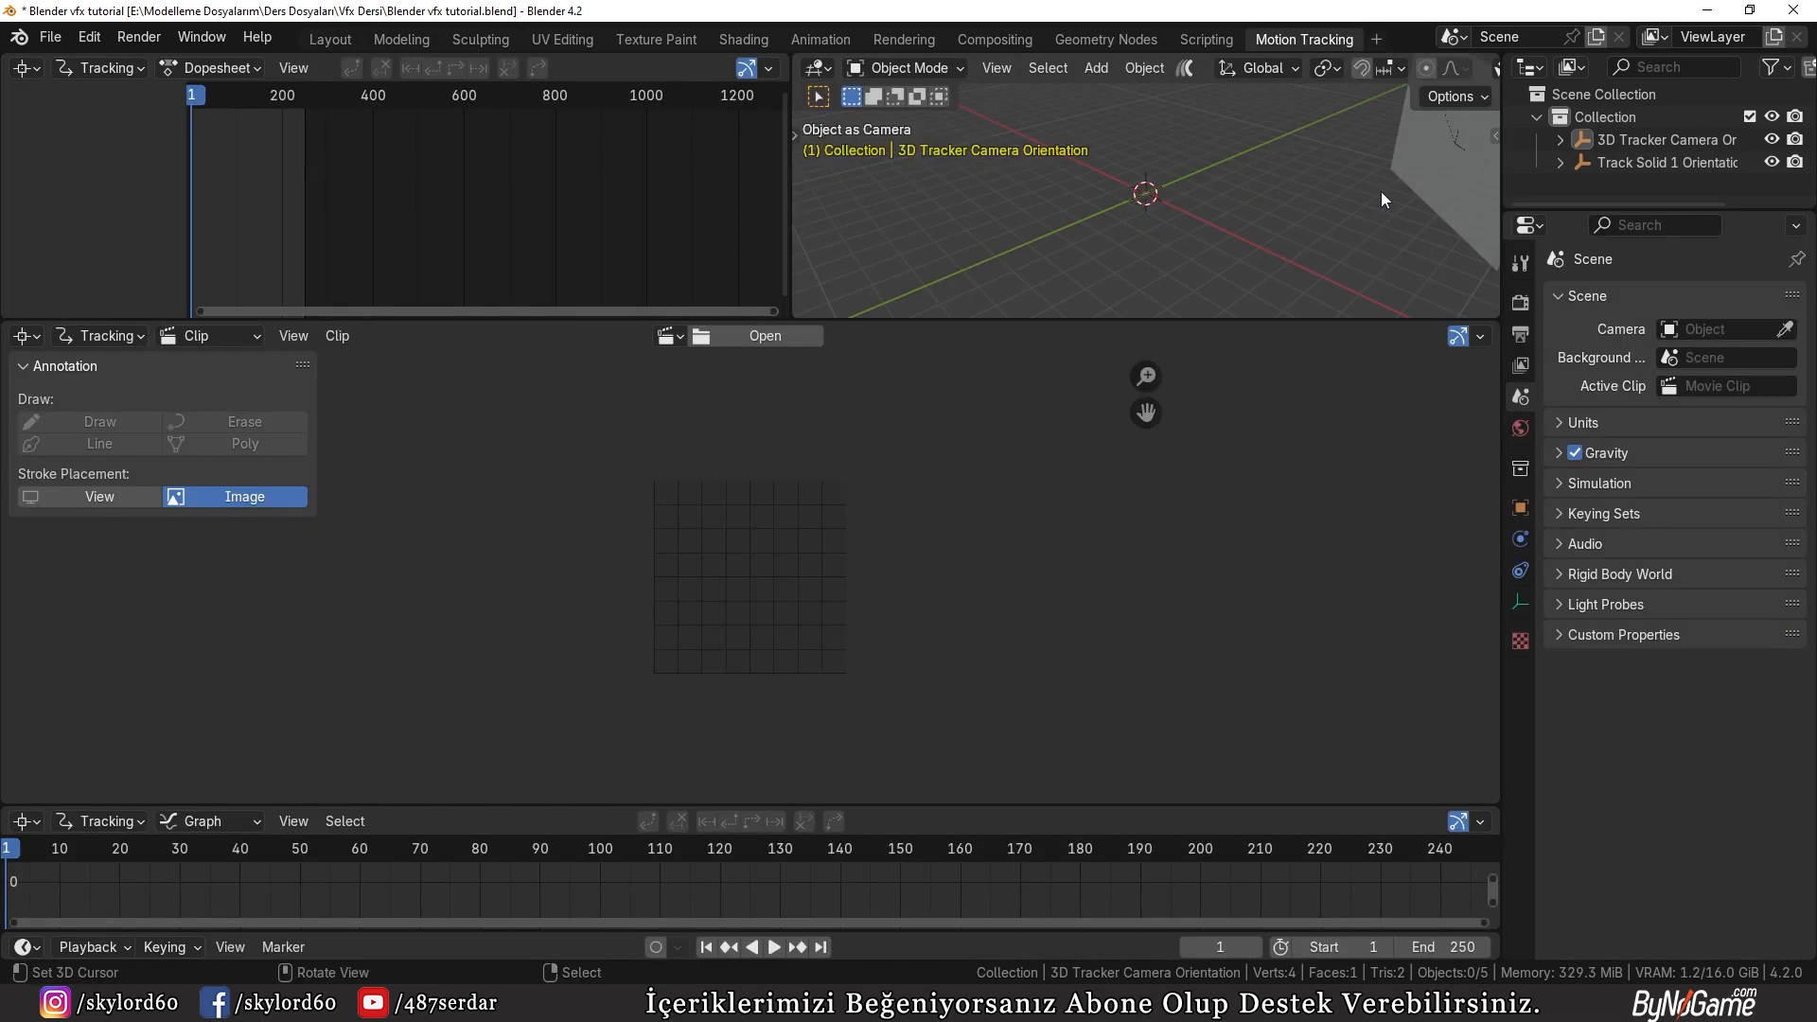
pyautogui.click(748, 337)
pyautogui.click(720, 396)
pyautogui.click(1307, 725)
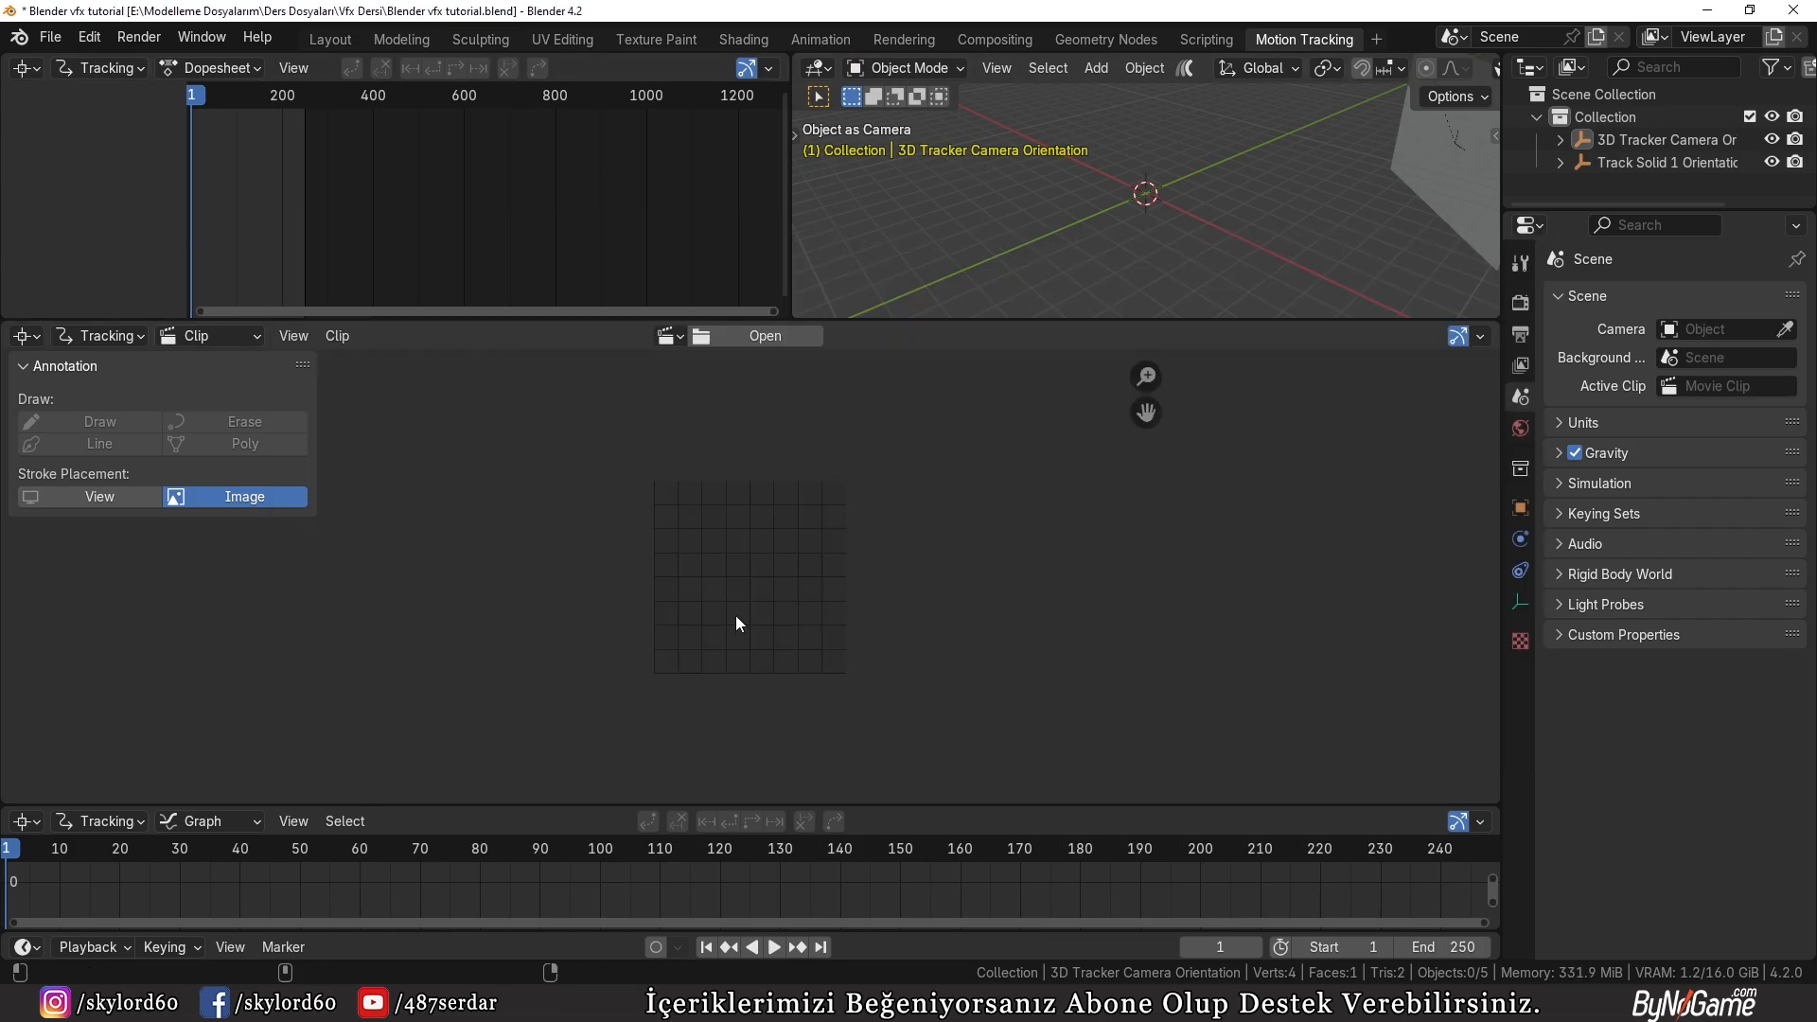
# Step: Match the scene frame range to the clip and prefetch its frames, checking the cached footage and returning to frame 1
pyautogui.click(203, 397)
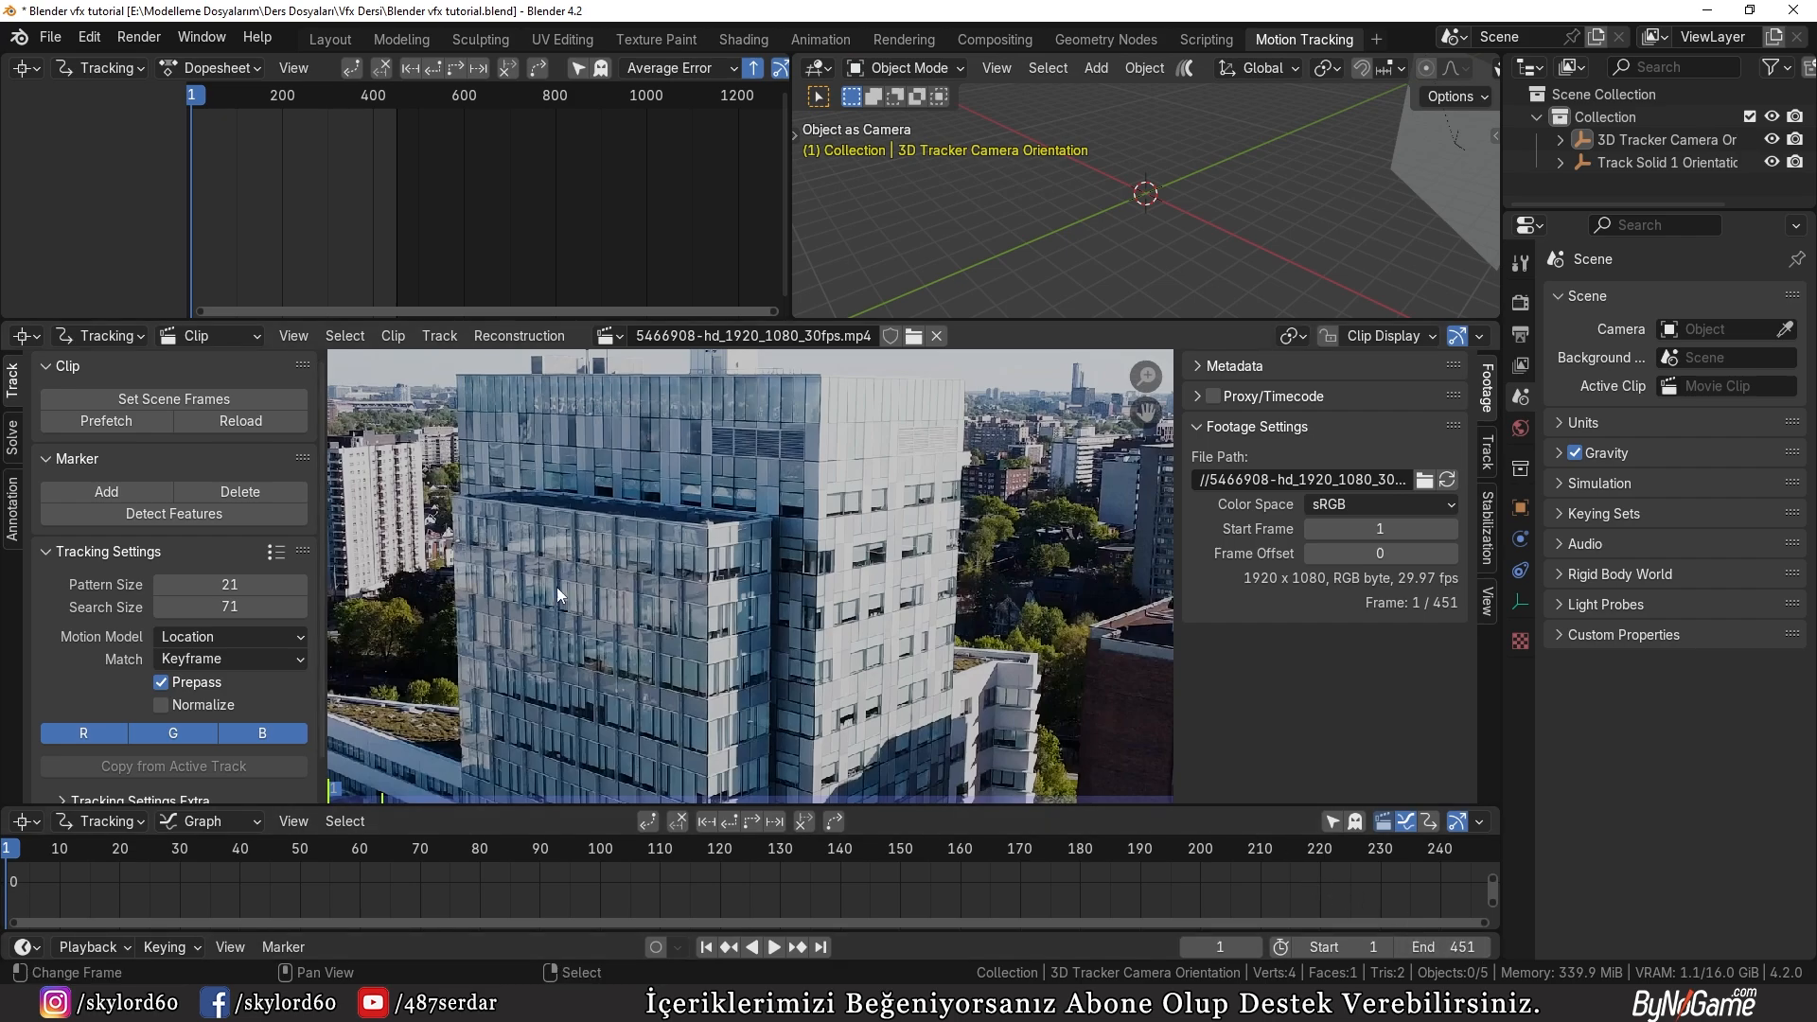
pyautogui.click(107, 429)
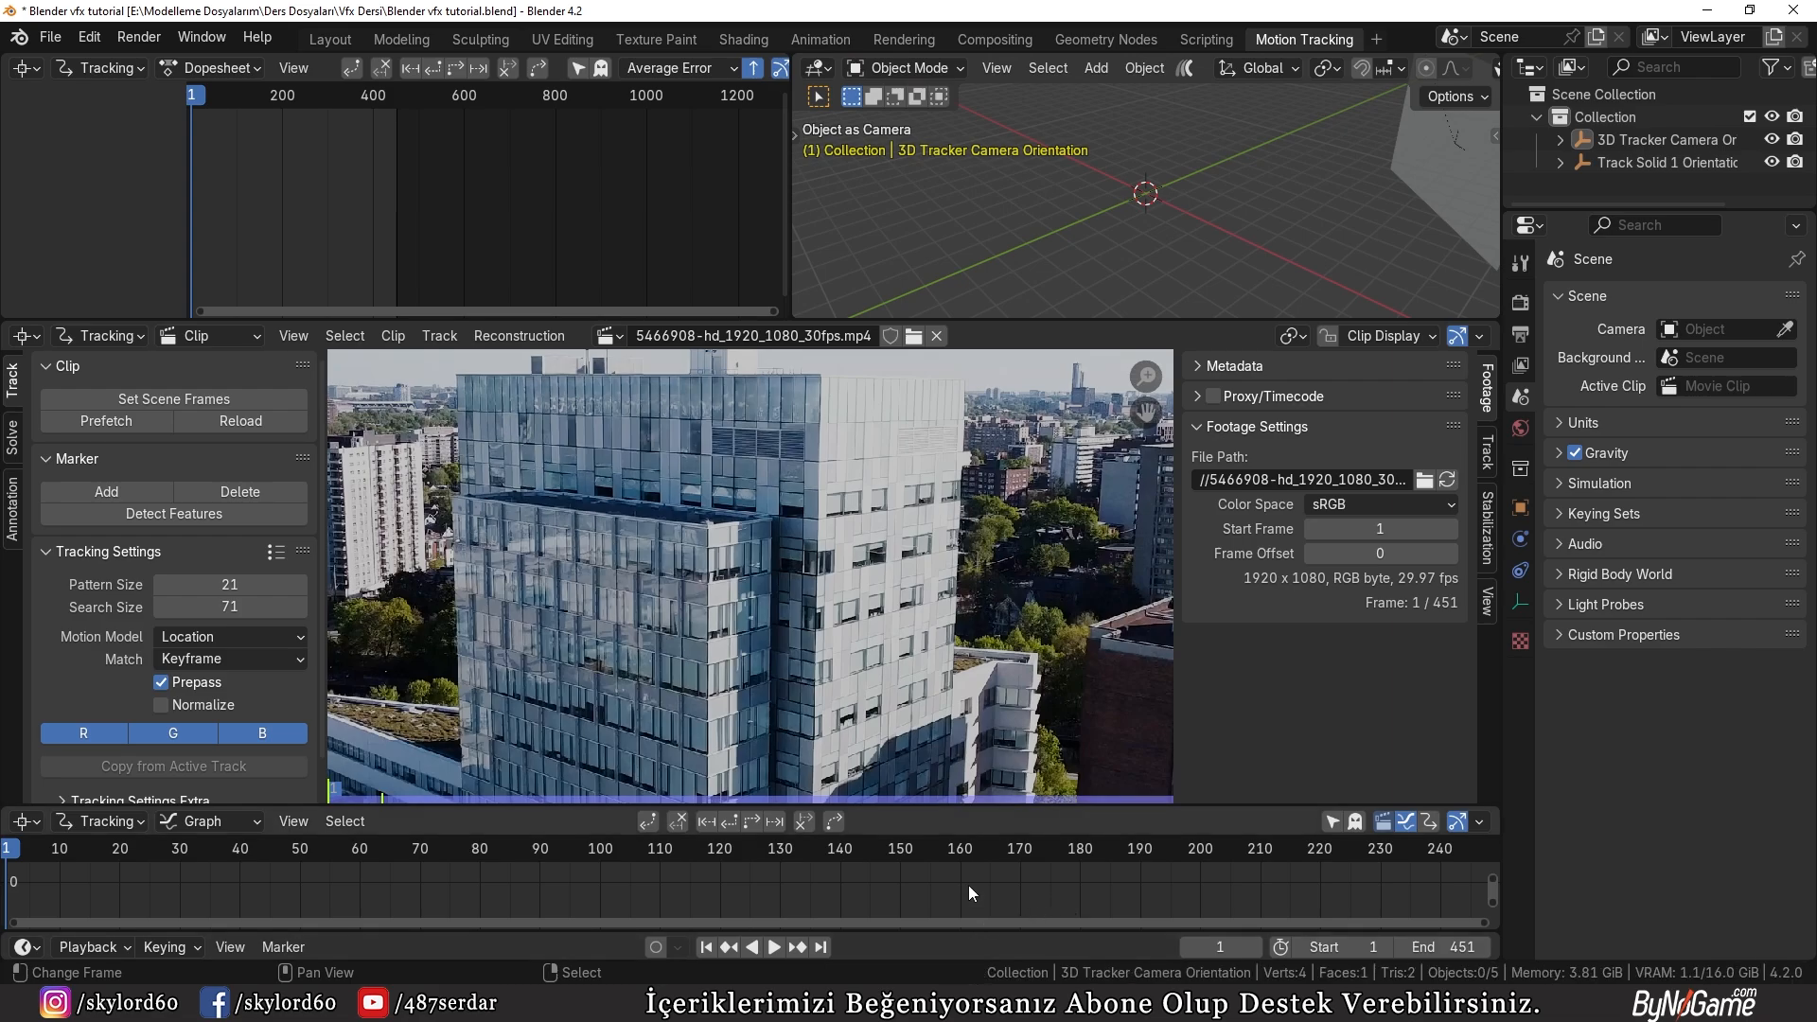
pyautogui.moveTo(633, 902); pyautogui.dragTo(931, 871)
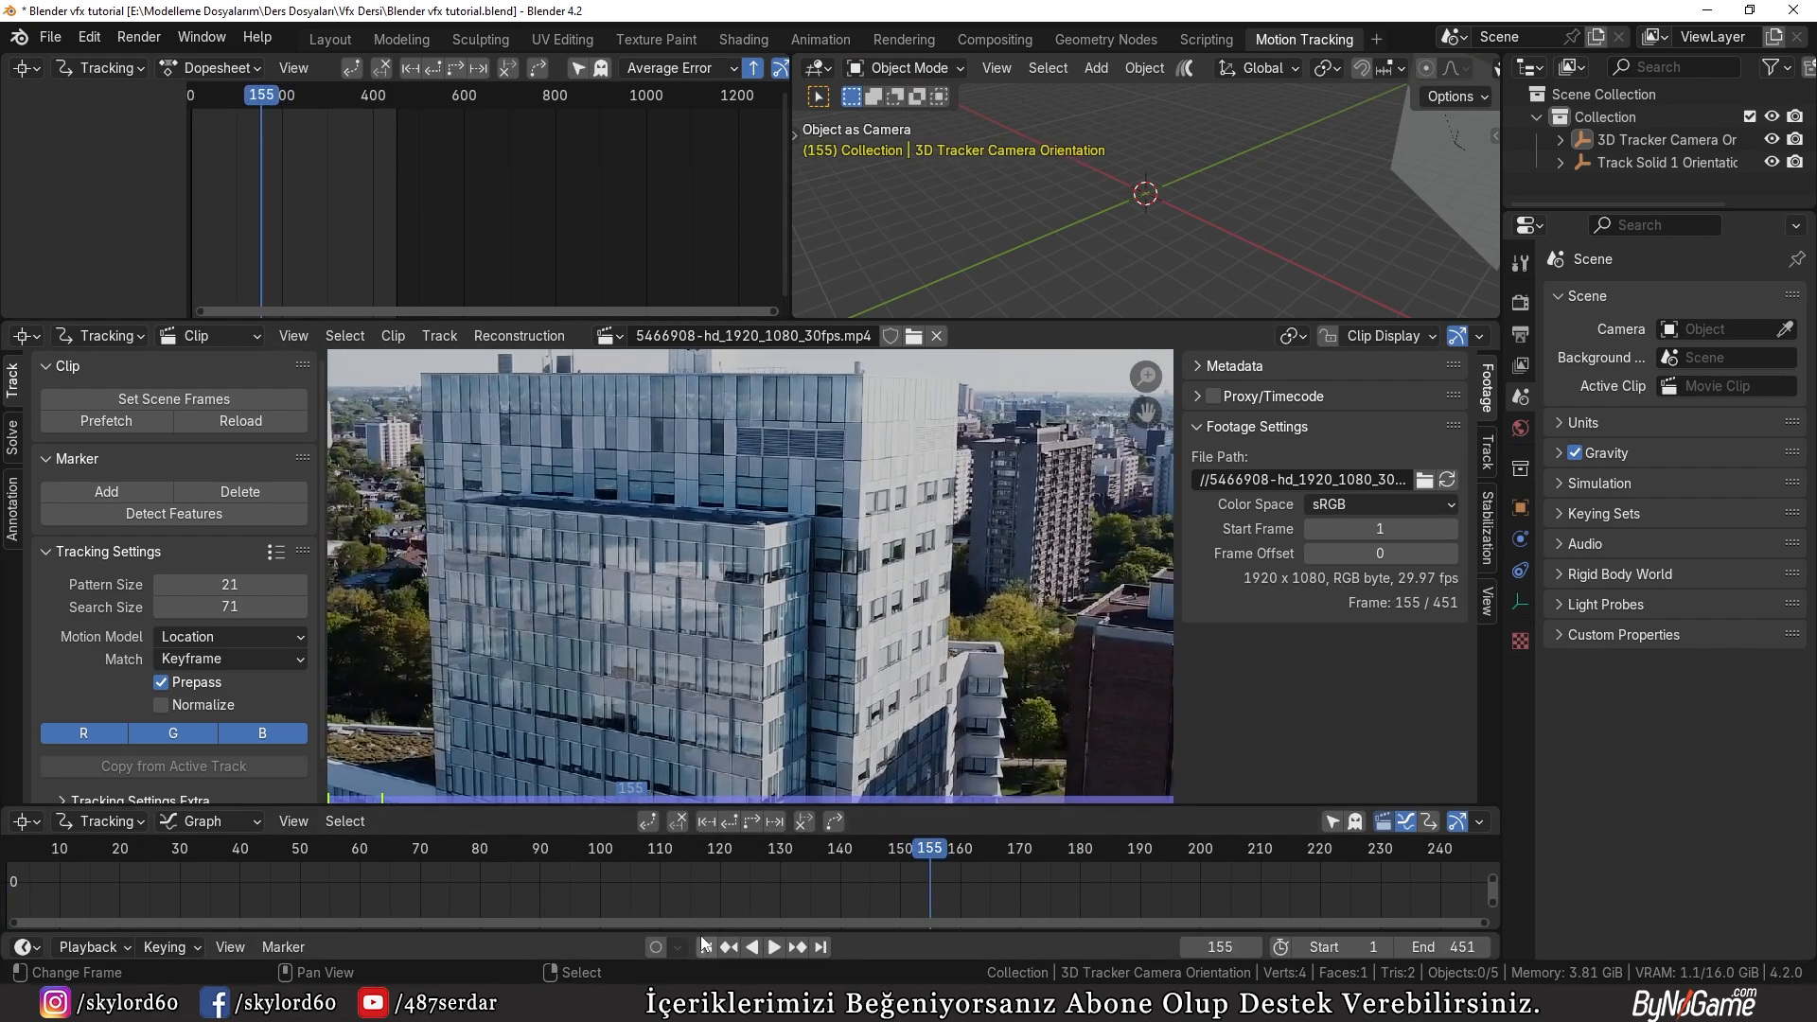
pyautogui.click(705, 945)
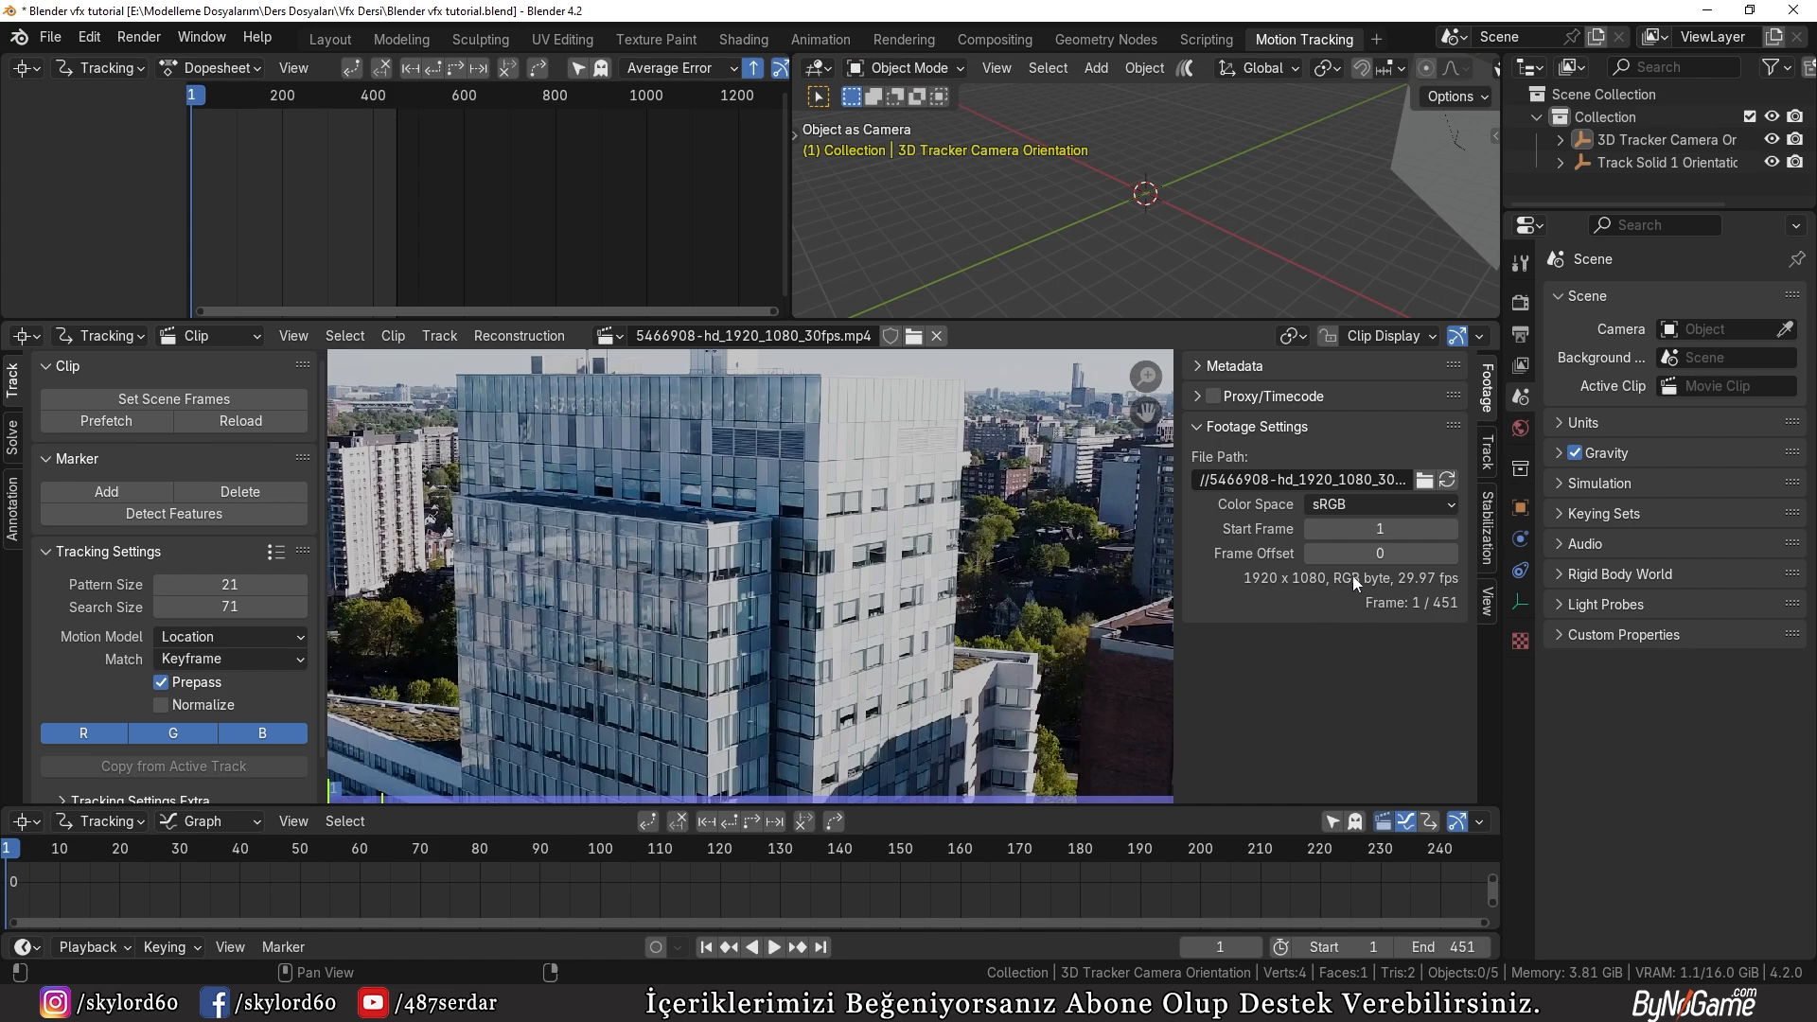
# Step: Set the scene's output frame rate to 29.97 fps to match the footage
pyautogui.click(1520, 336)
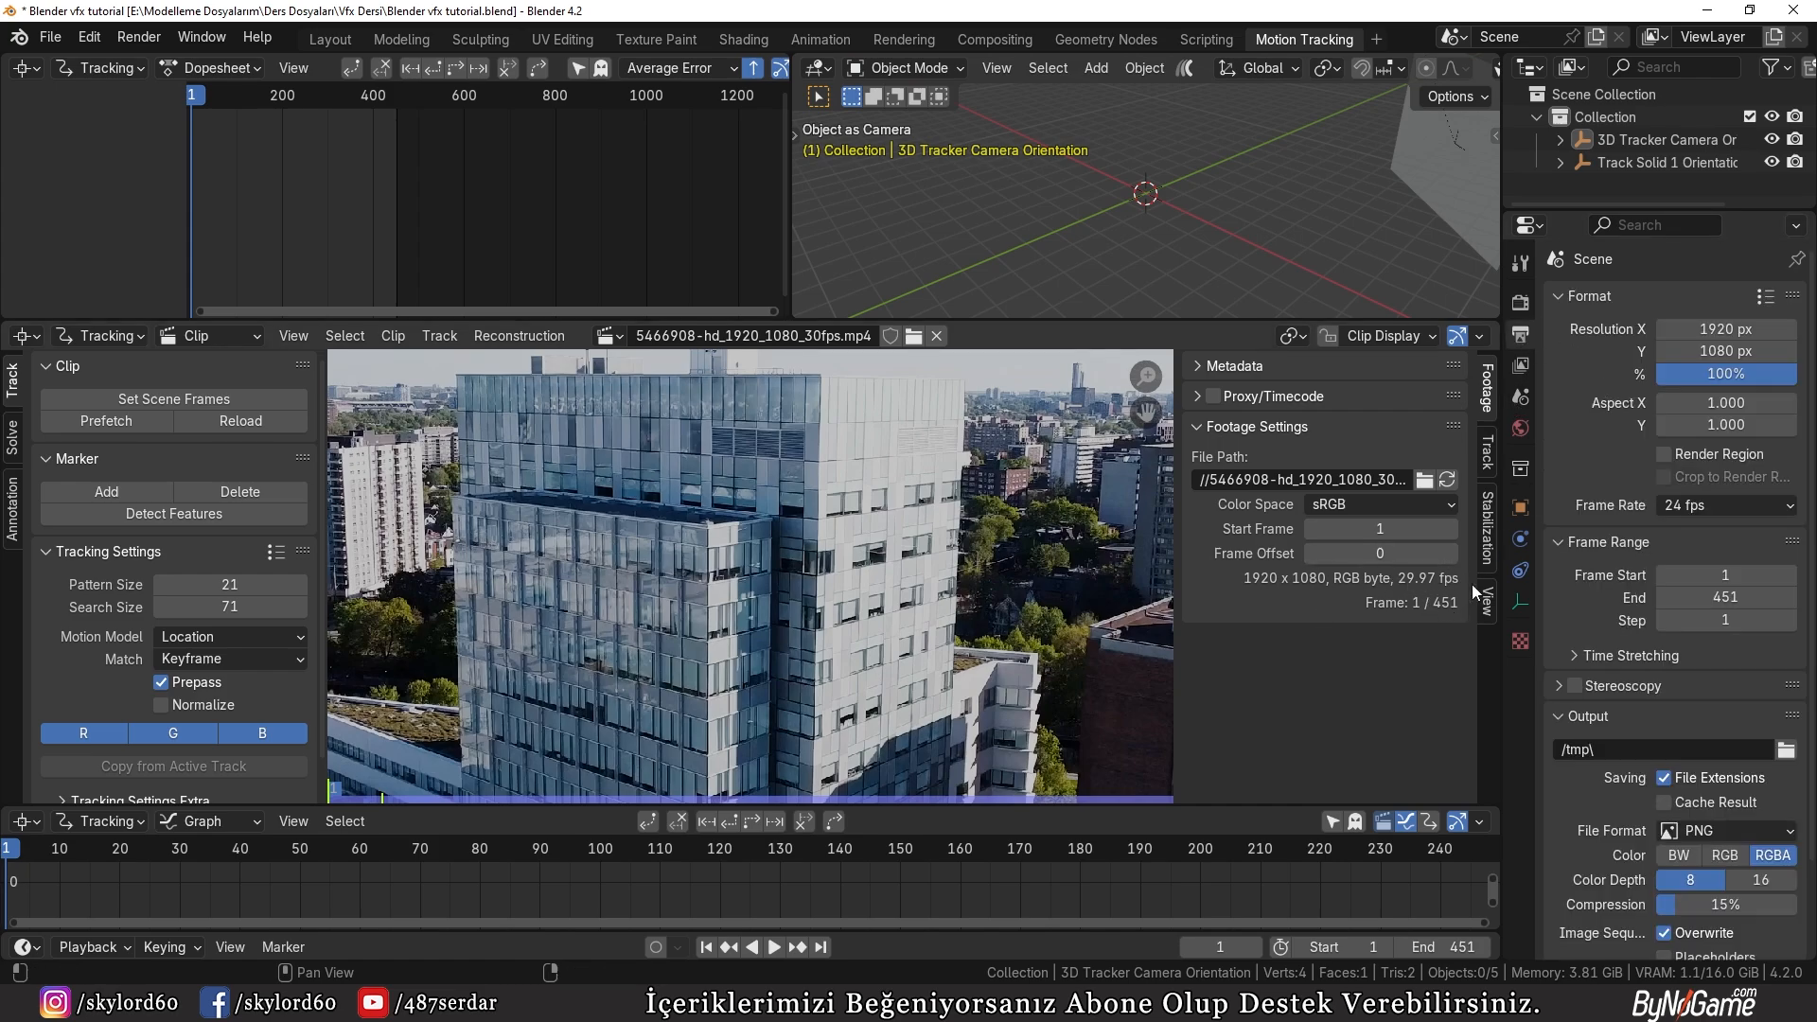
pyautogui.click(1700, 502)
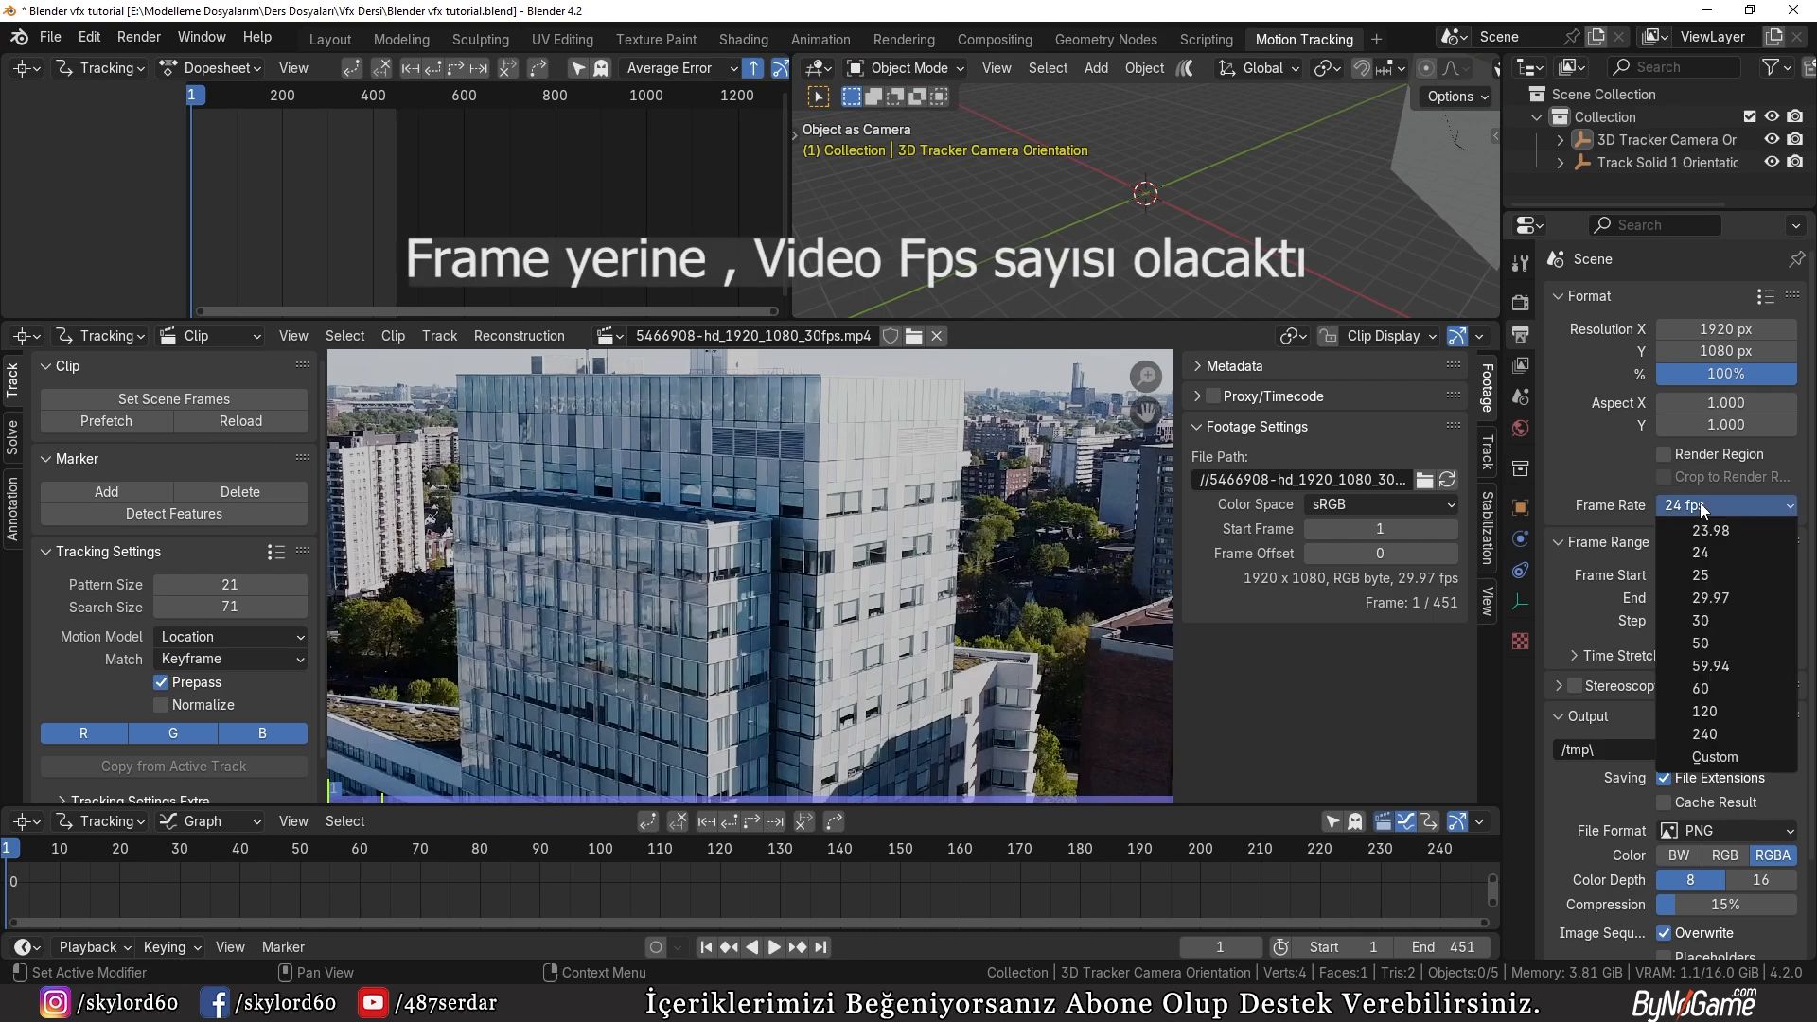
pyautogui.click(1734, 594)
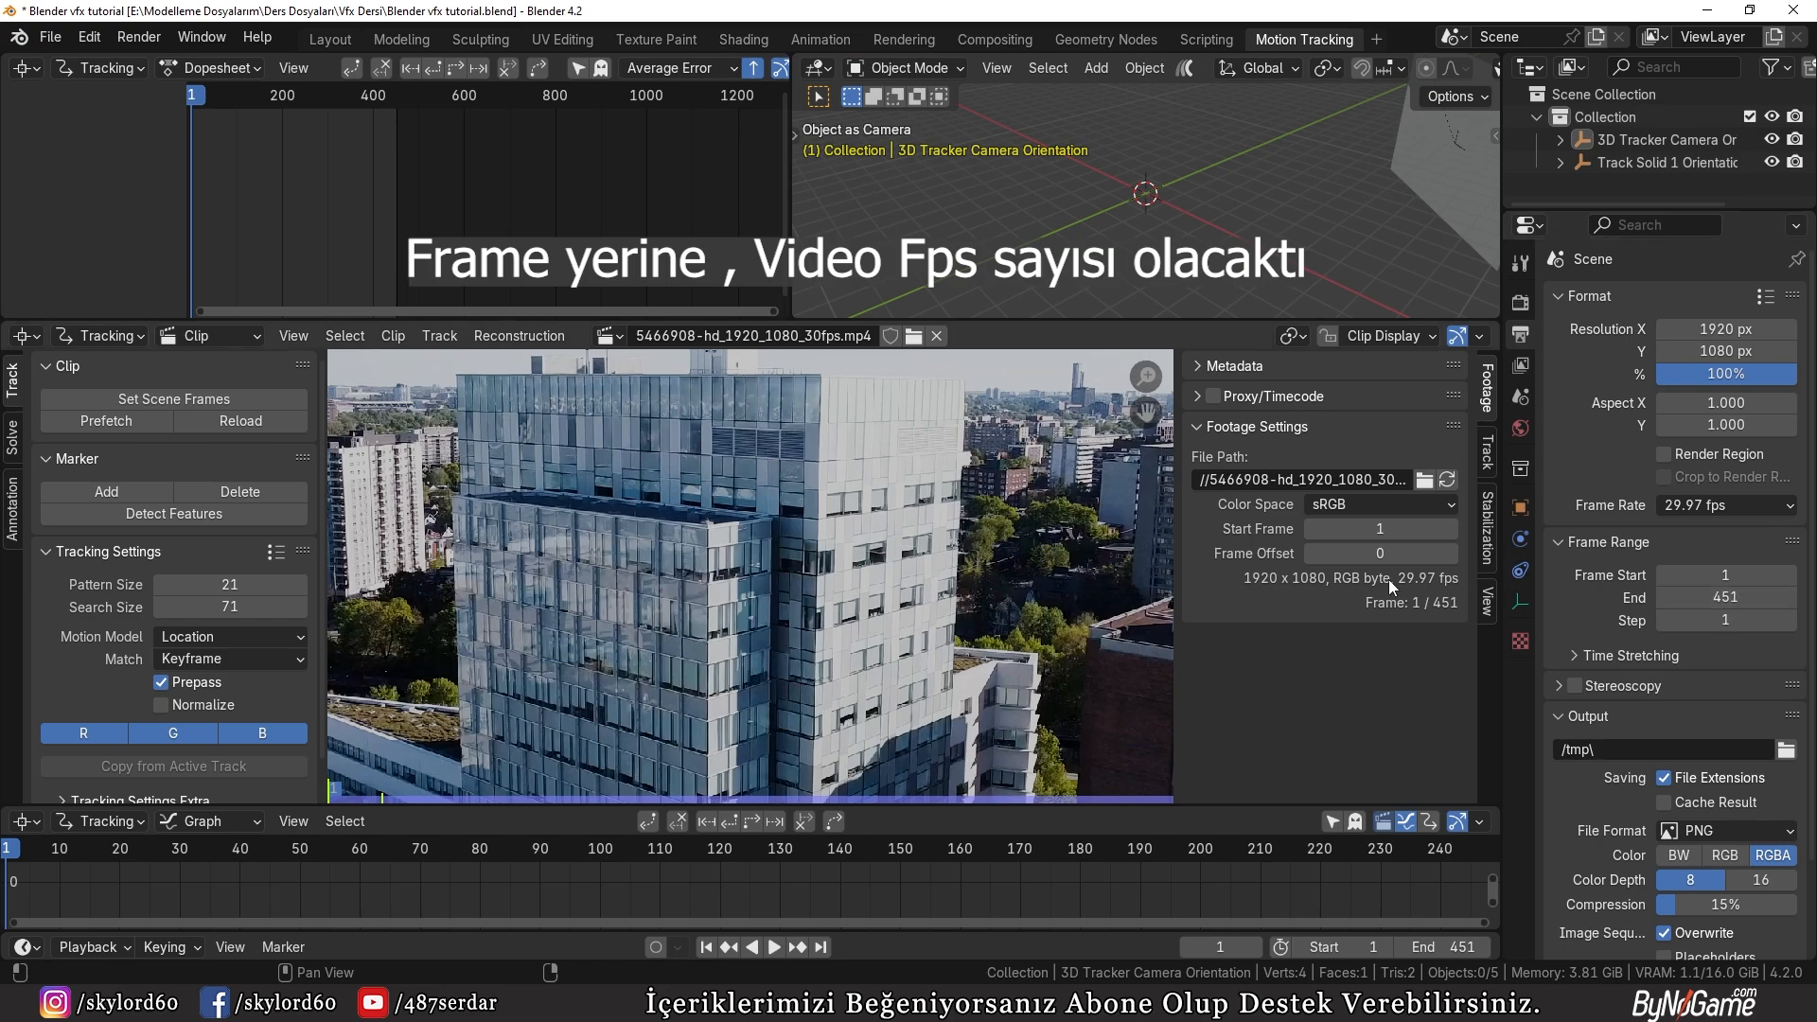
# Step: Return to the Layout workspace, look through the camera, and select the 3D Tracker Camera
pyautogui.click(330, 39)
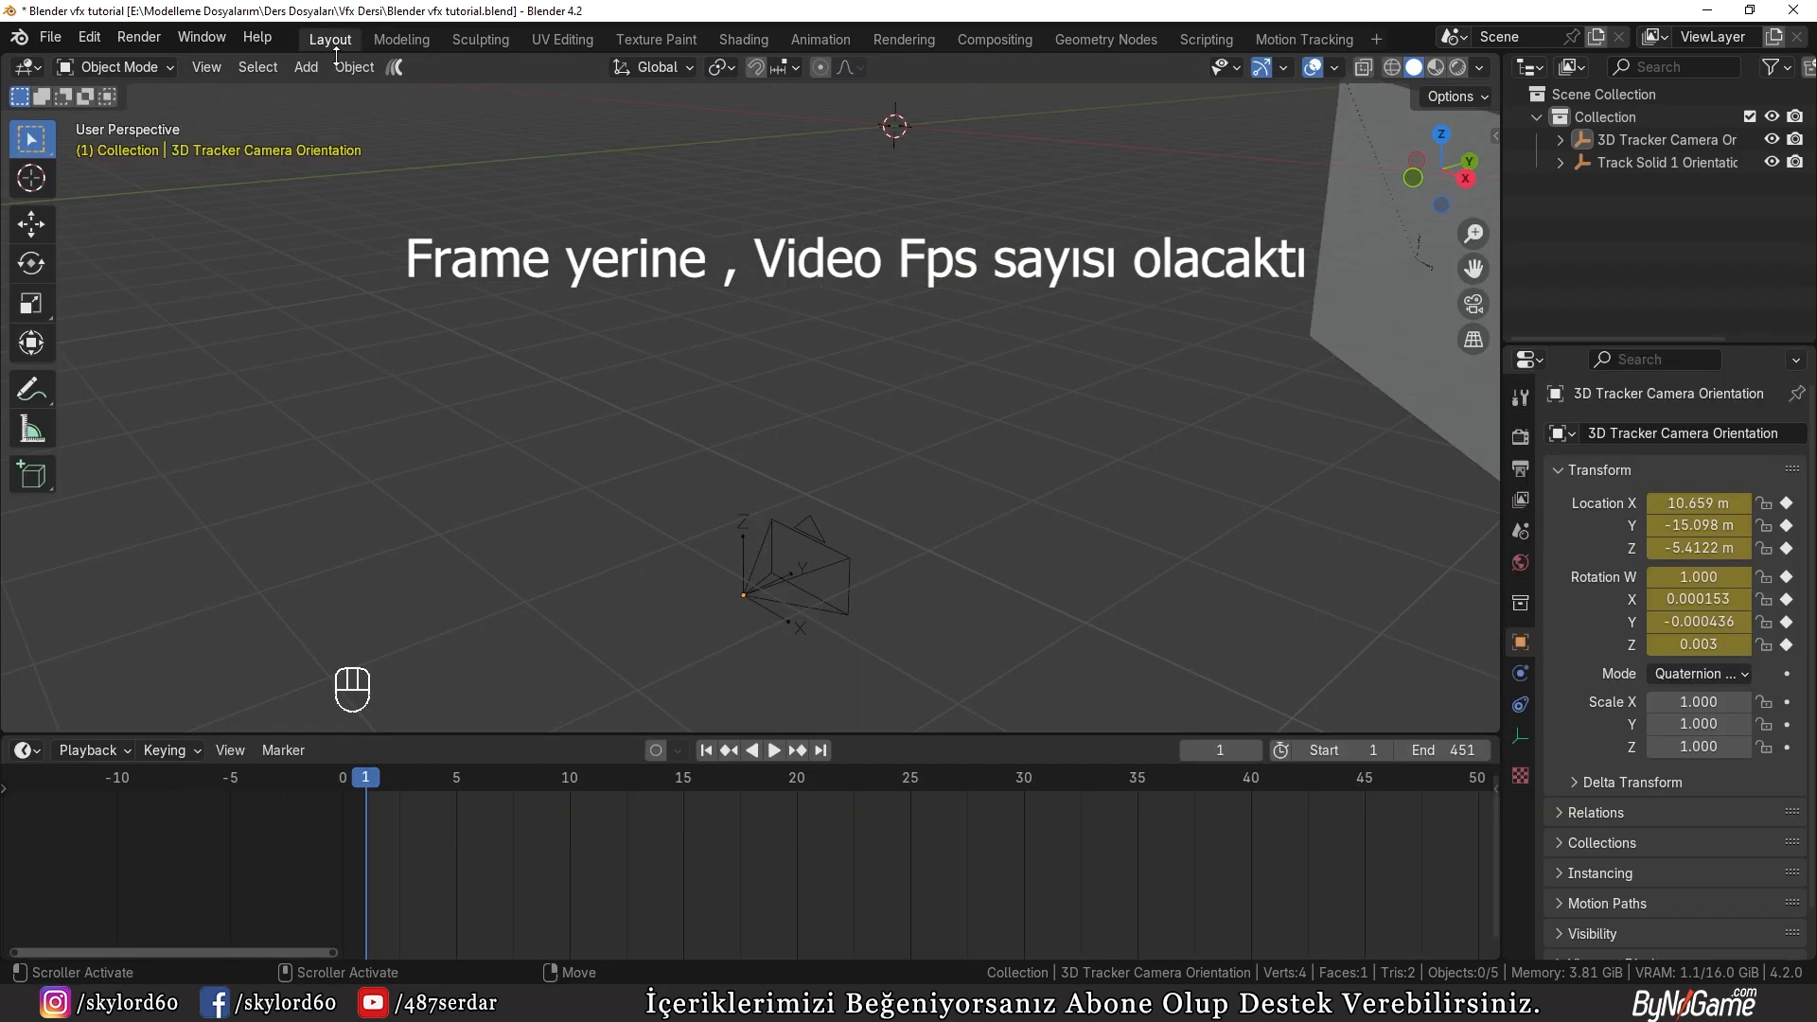
pyautogui.press('KP_0')
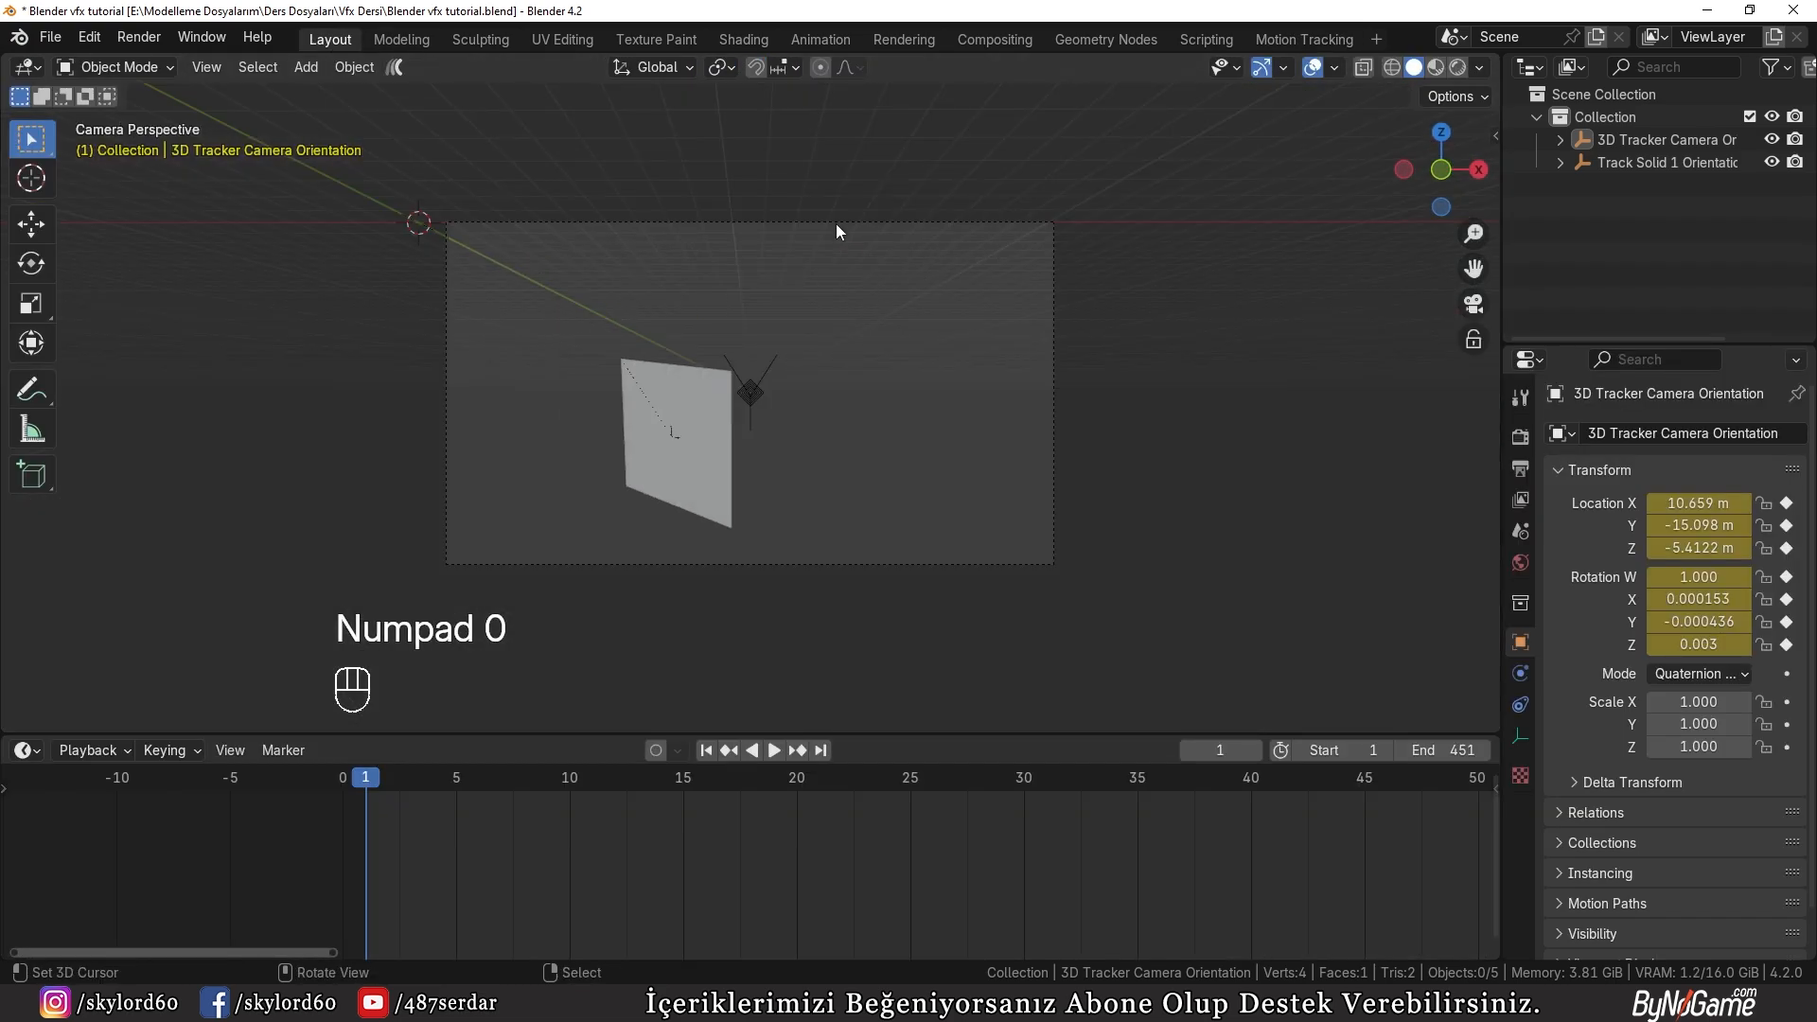
pyautogui.click(873, 224)
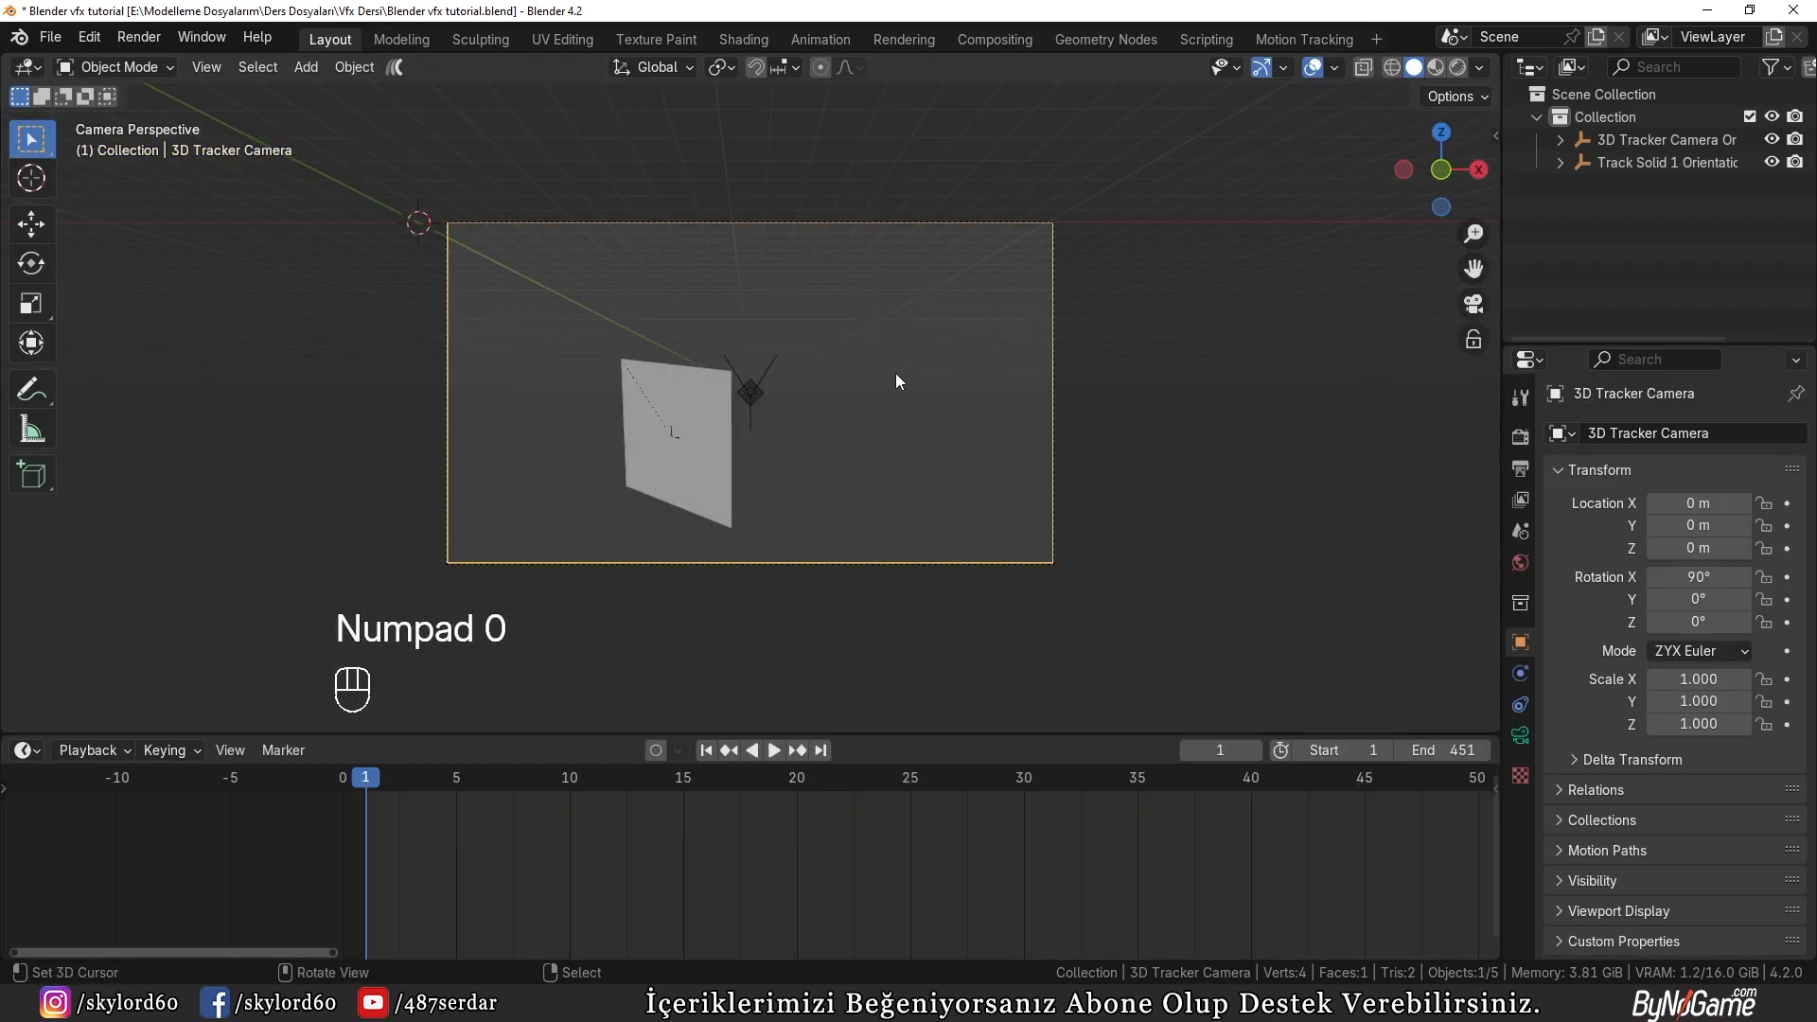
# Step: Add the movie clip 5466908-hd_1920_1080_30fps.mp4 as the tracker camera's background image with opacity 1.0
pyautogui.click(1520, 735)
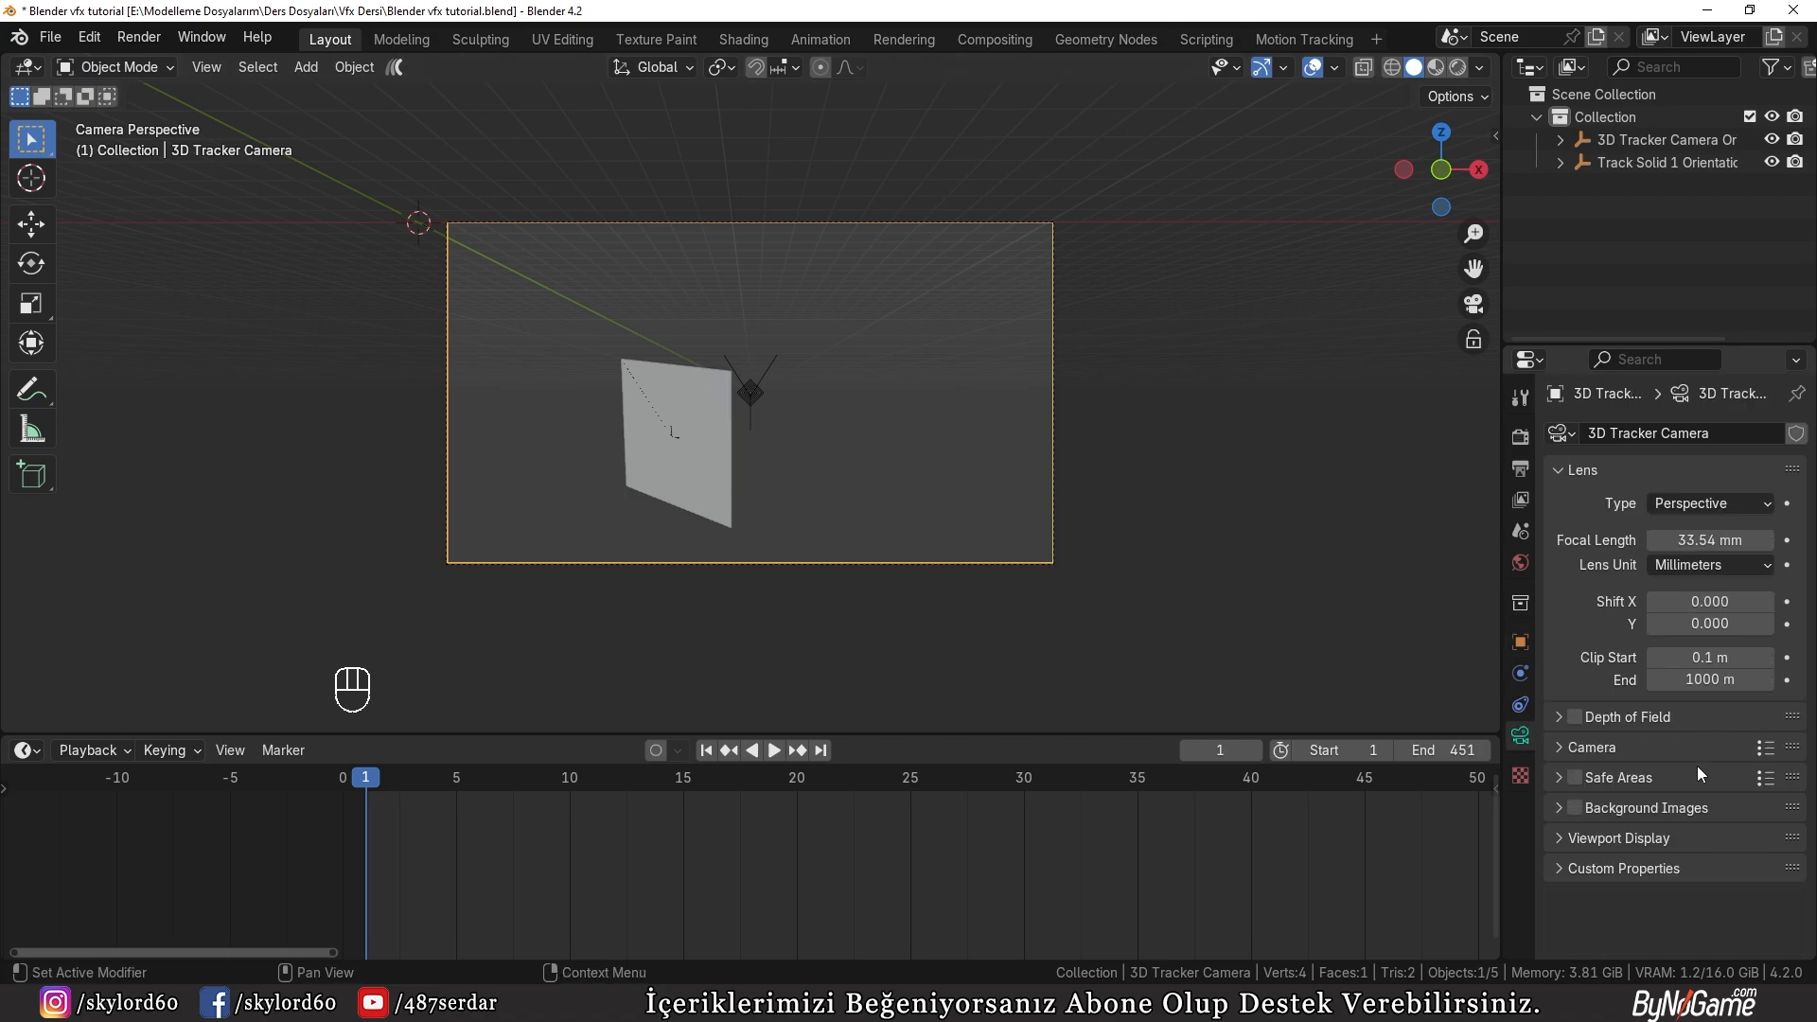
pyautogui.click(1610, 808)
pyautogui.click(1611, 809)
pyautogui.click(1609, 808)
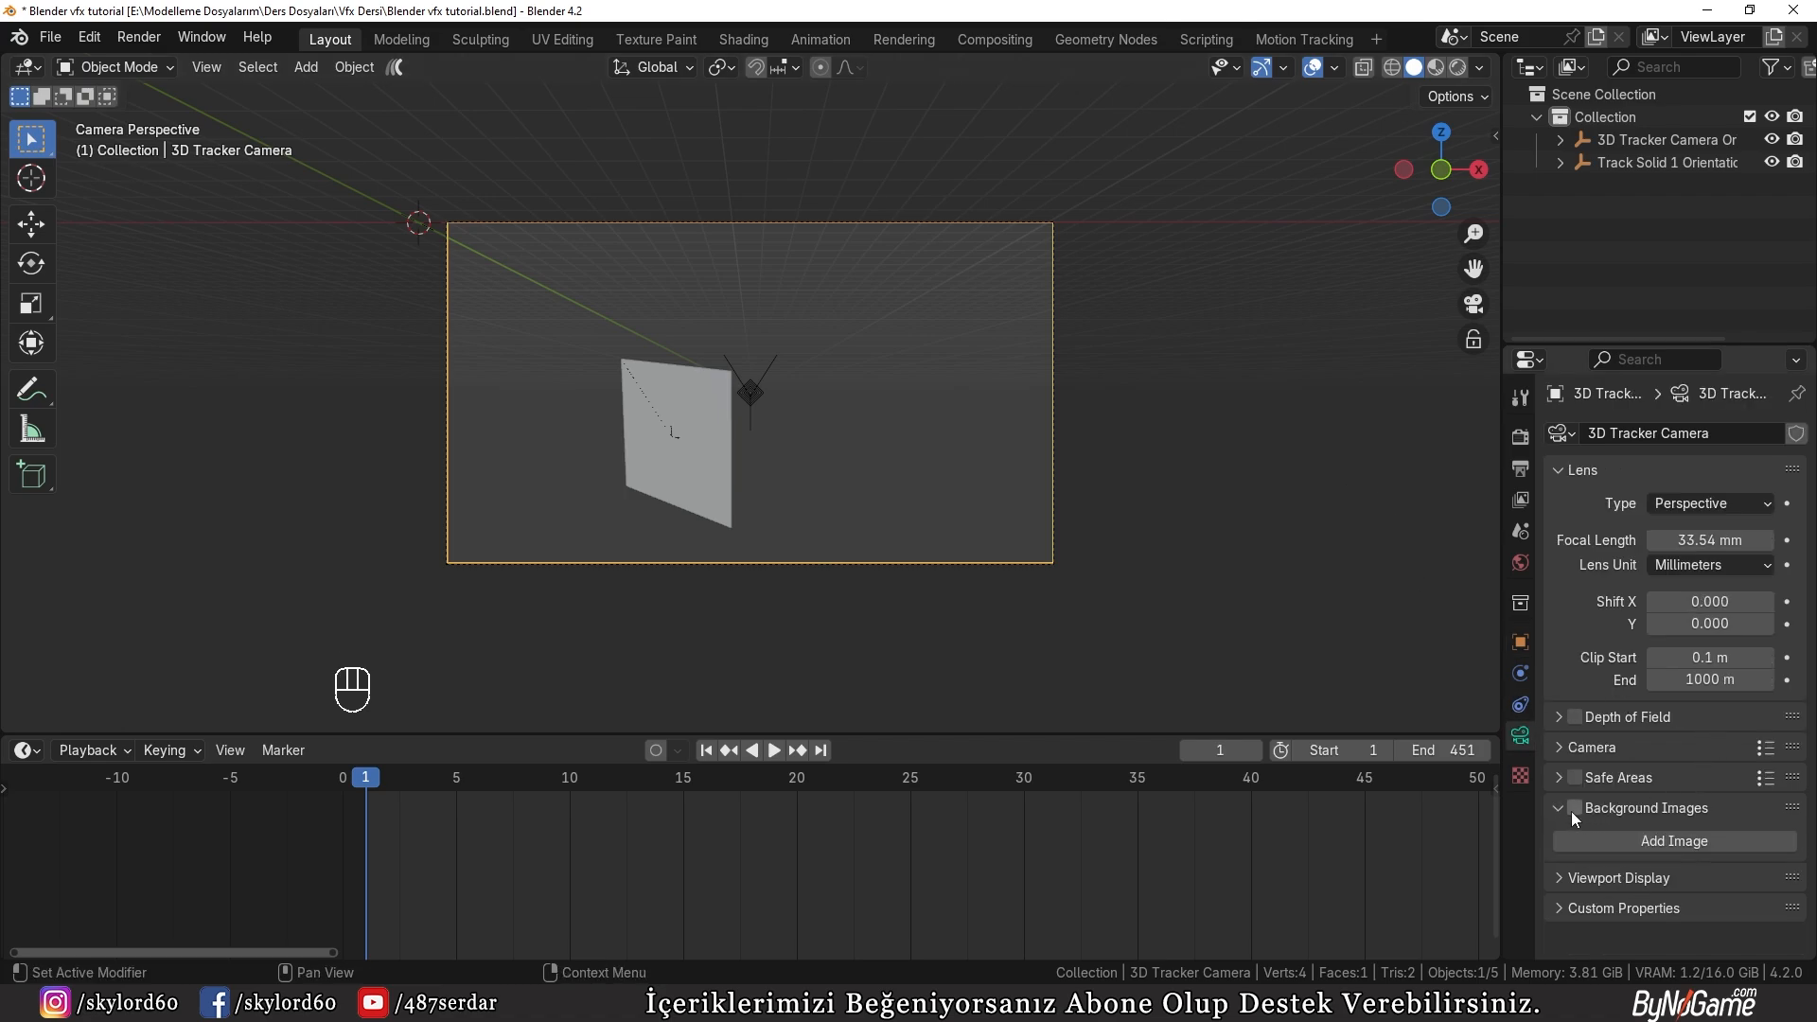
pyautogui.click(1627, 842)
pyautogui.scroll(-2, 1703, 841)
pyautogui.click(1751, 841)
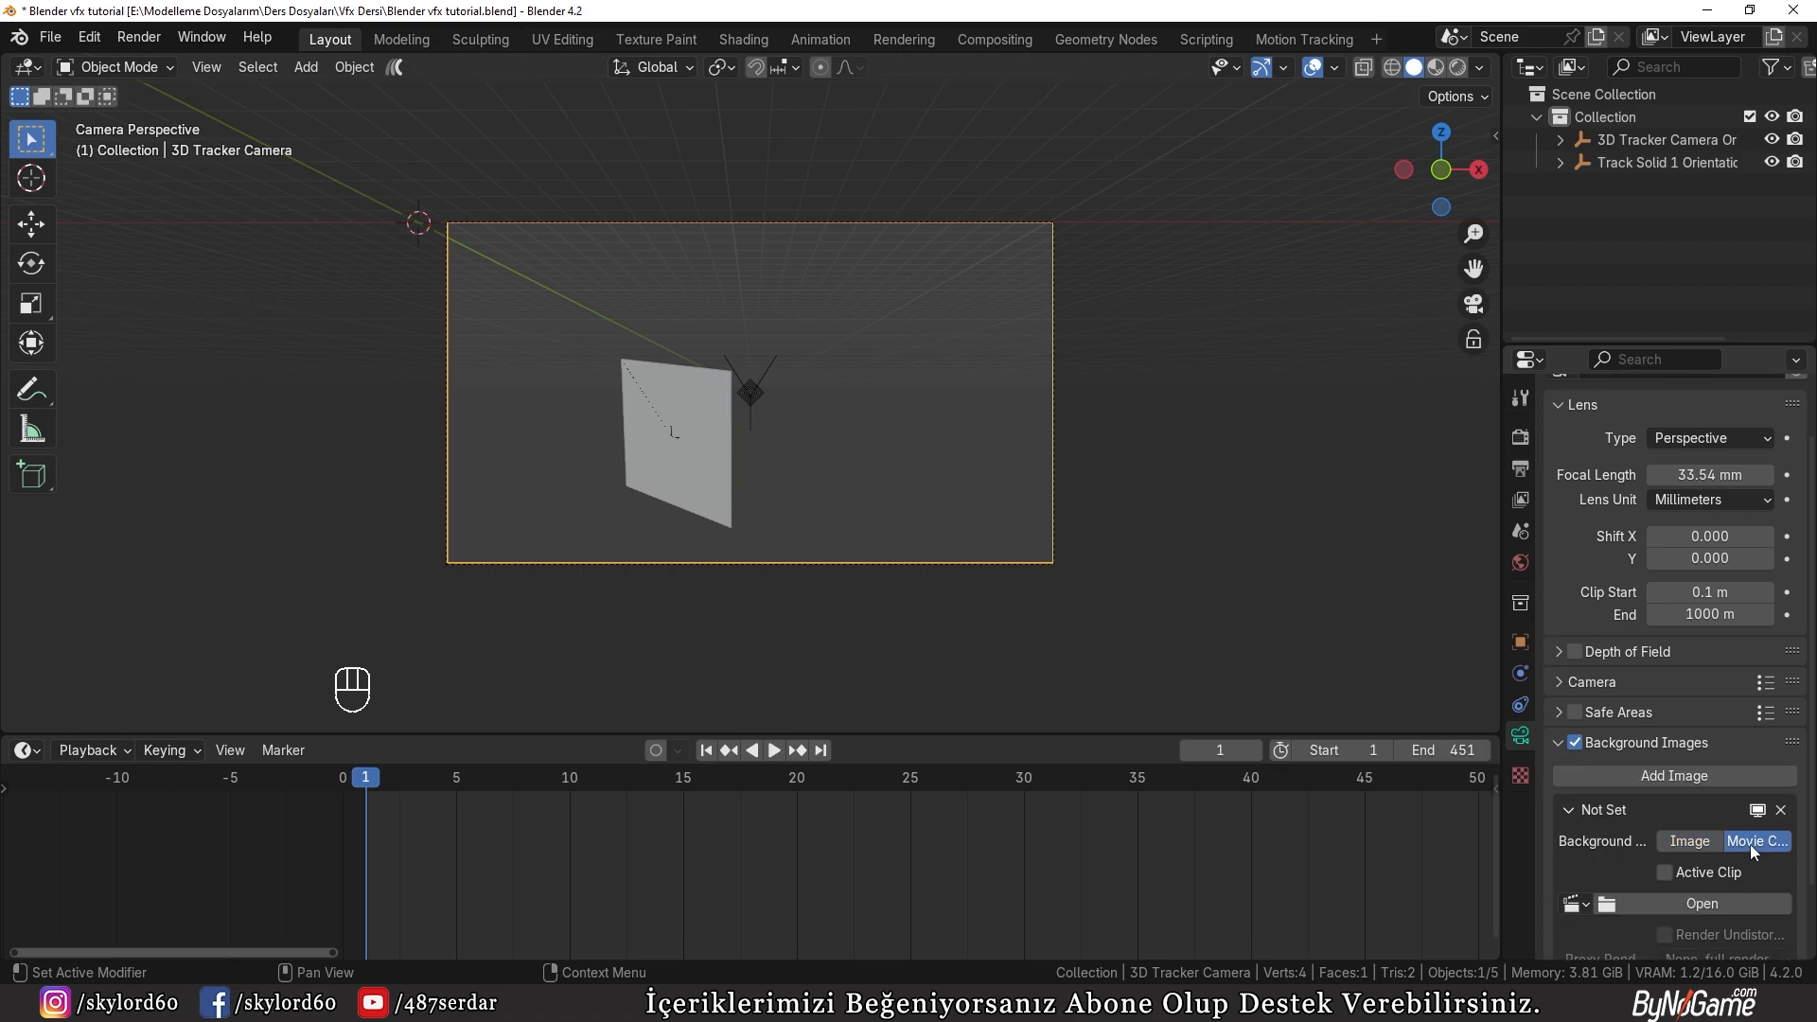
pyautogui.click(1573, 904)
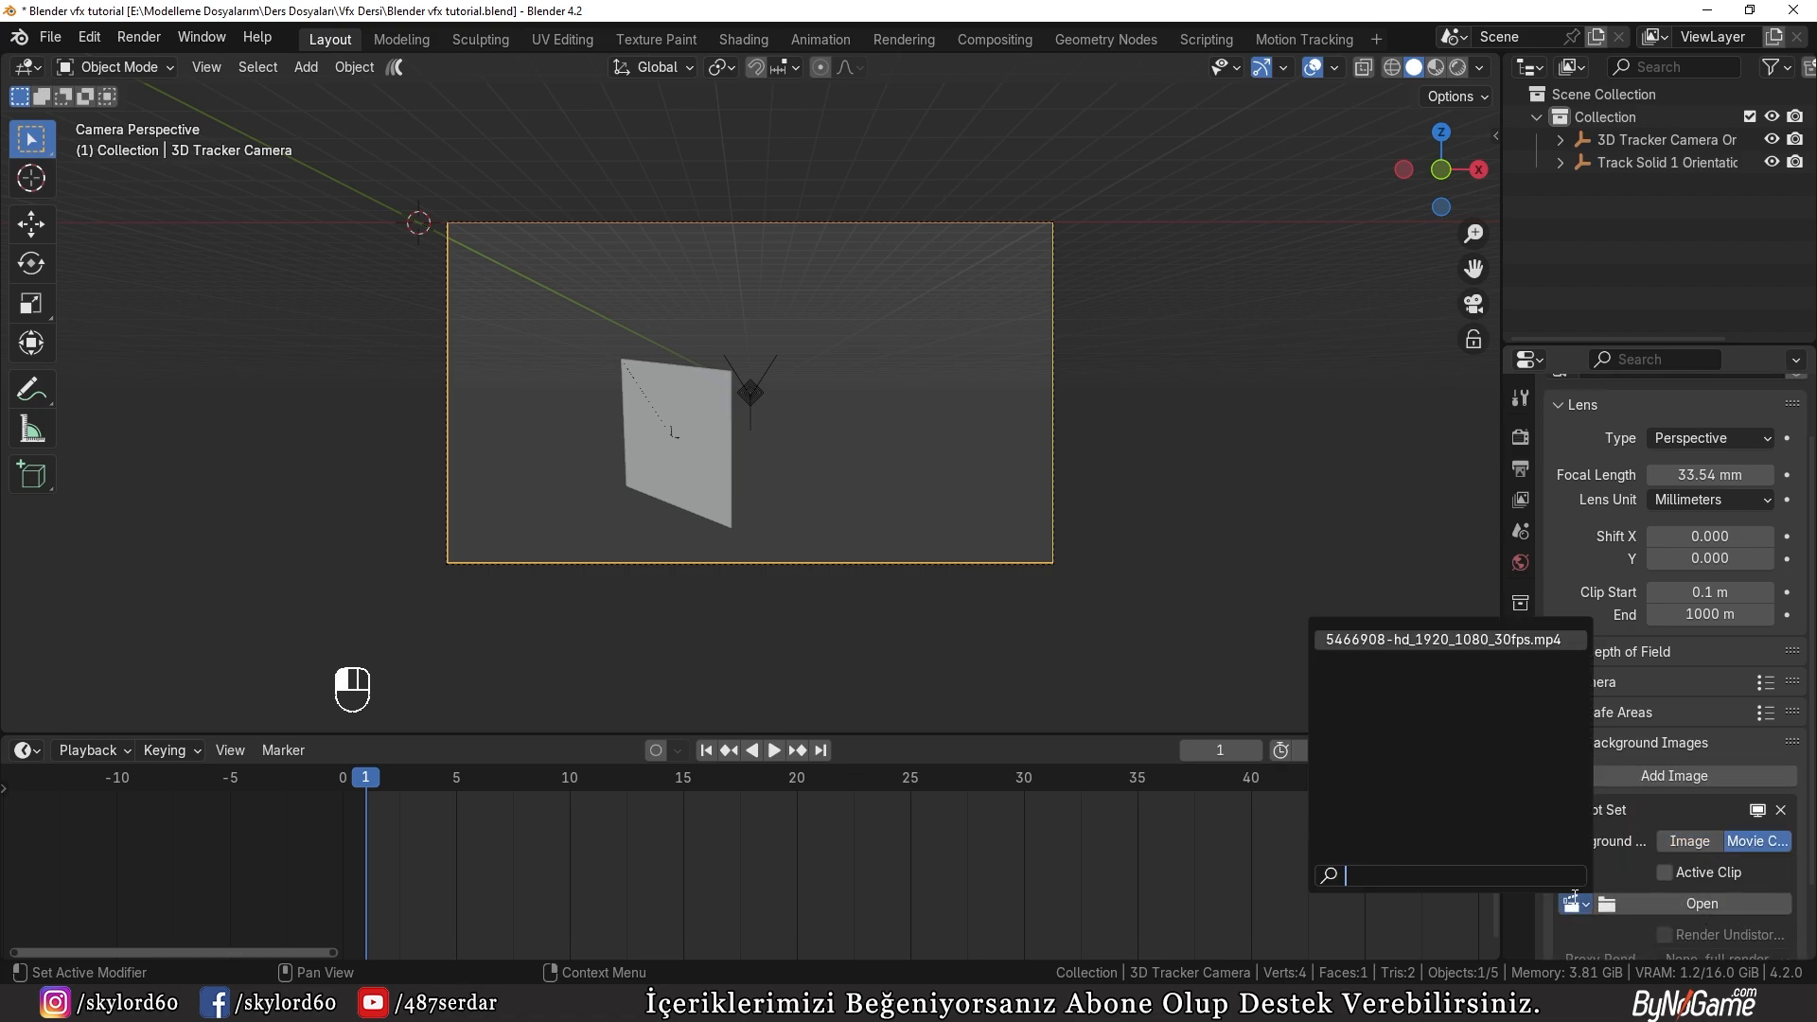
pyautogui.click(1494, 640)
pyautogui.scroll(-7, 1724, 778)
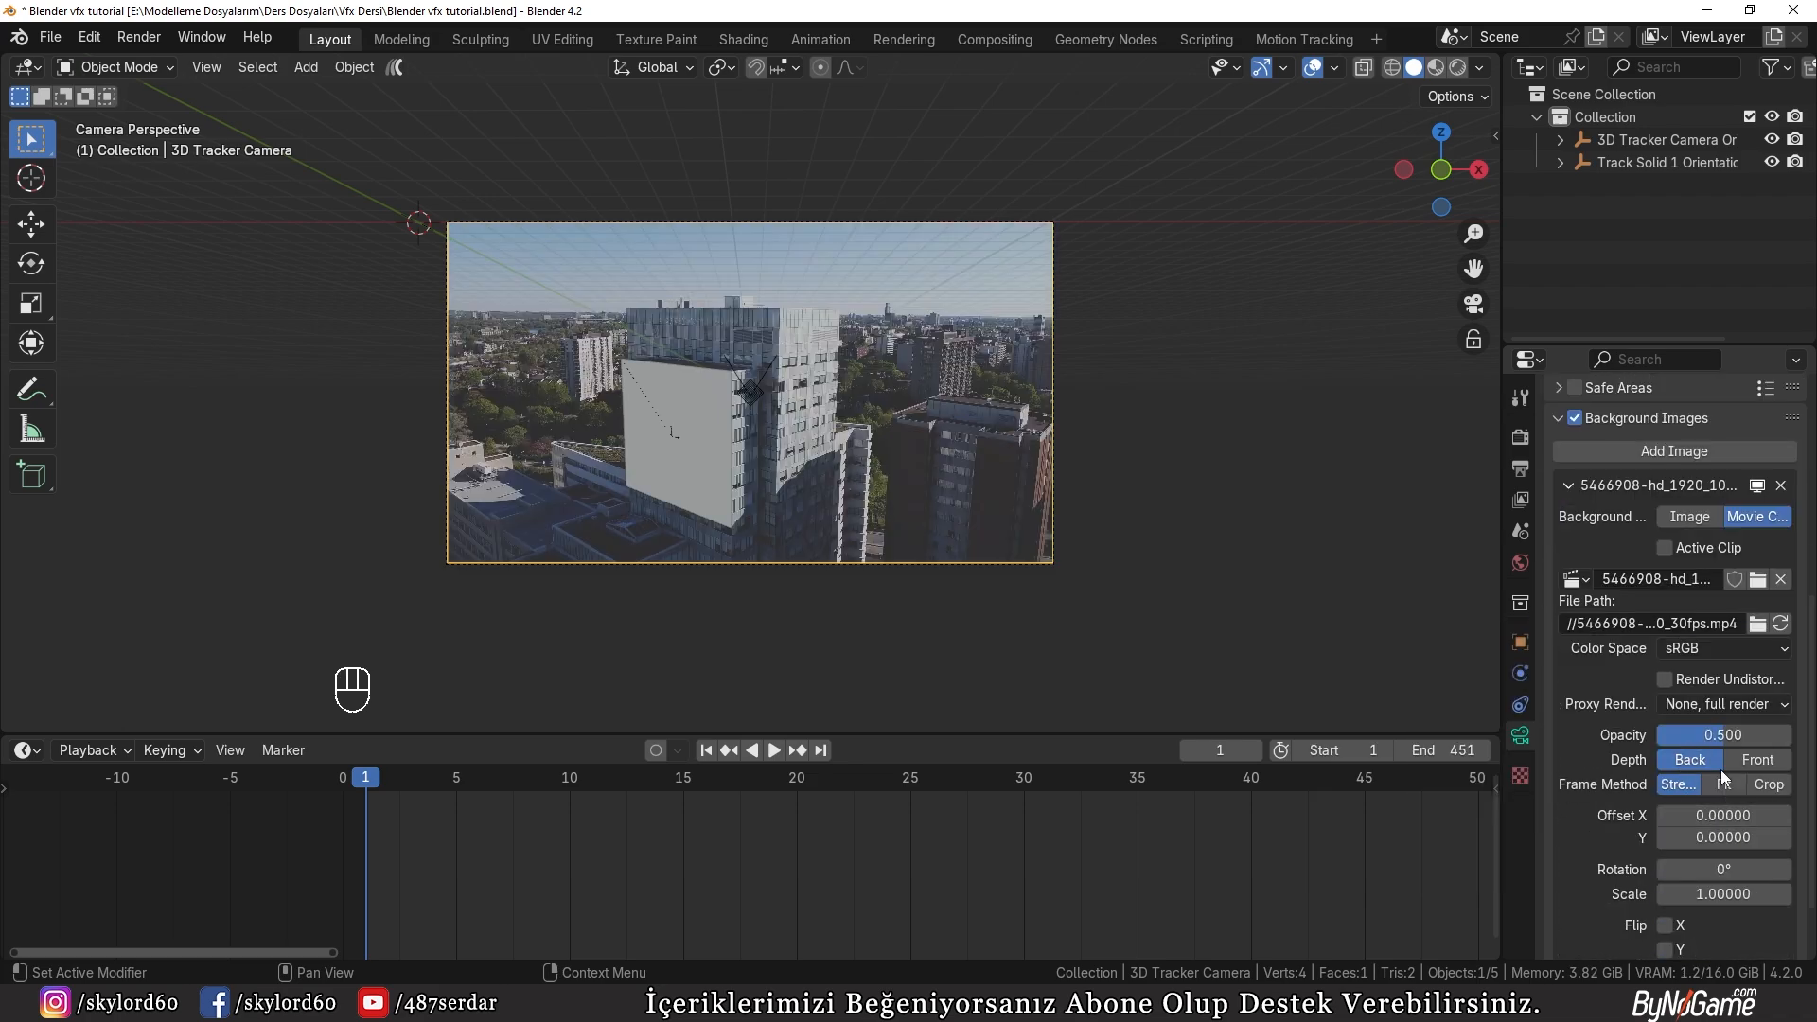
pyautogui.moveTo(1722, 735); pyautogui.dragTo(1789, 736)
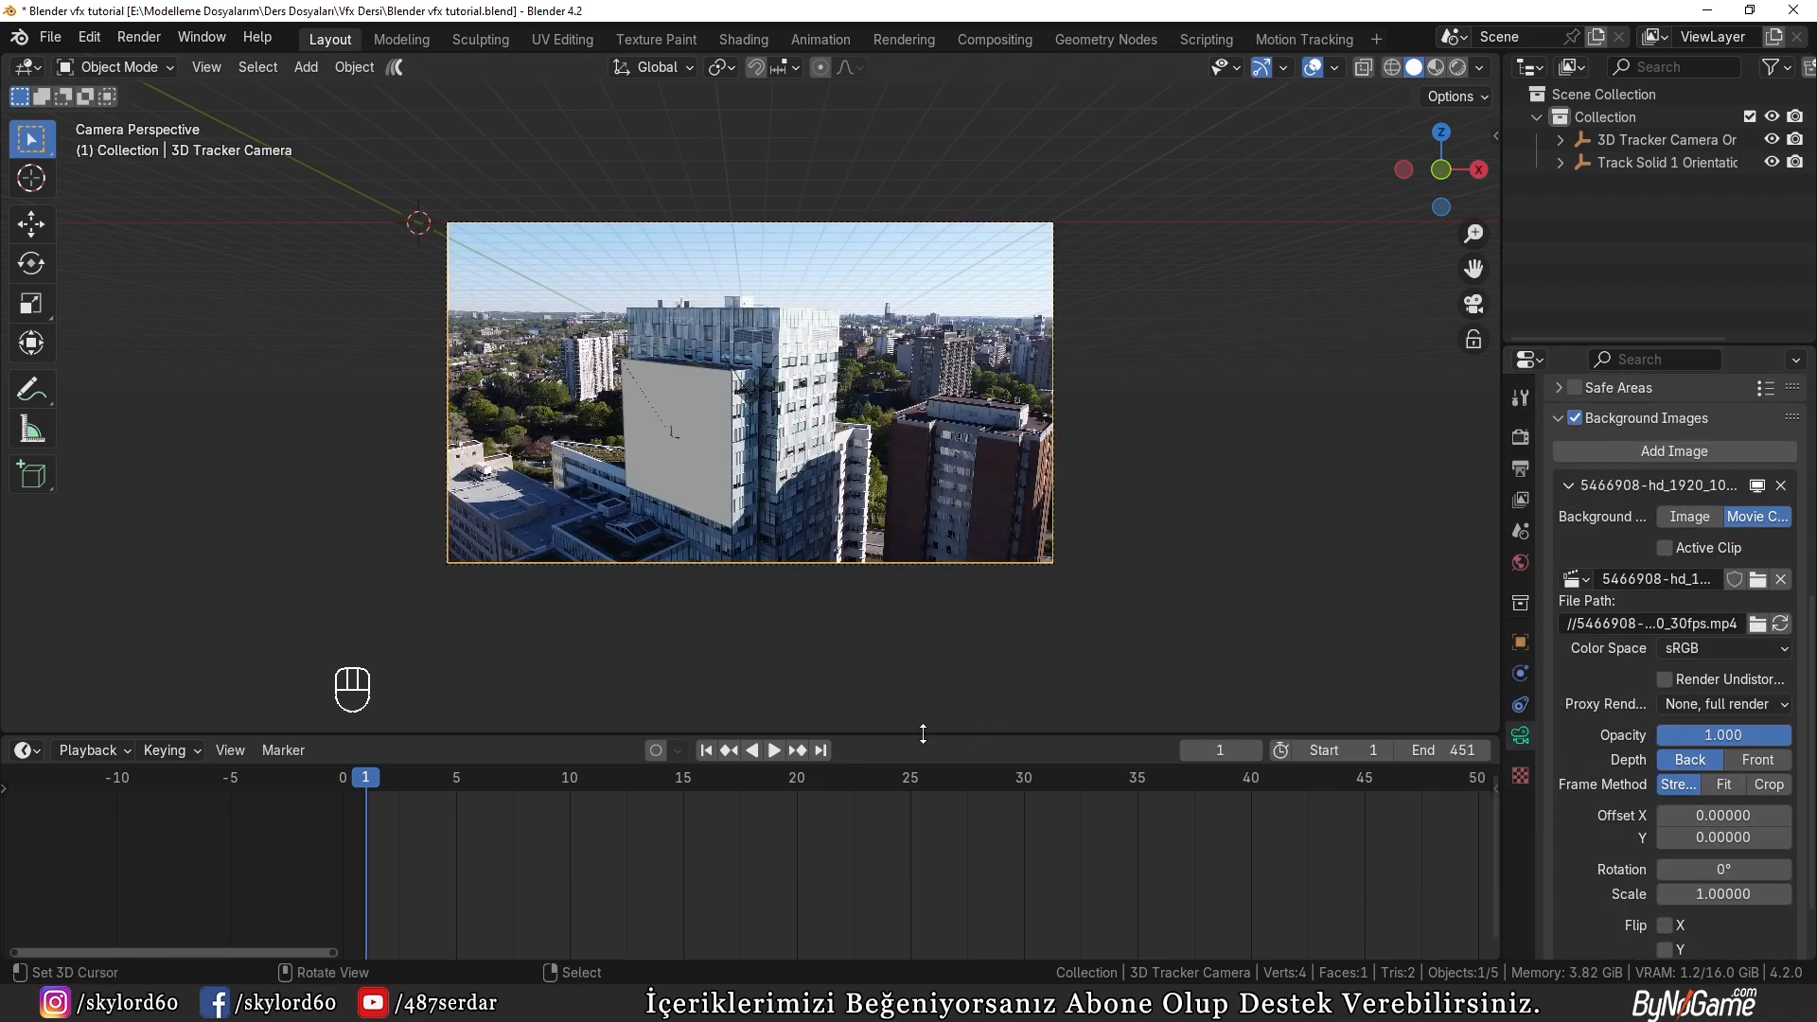
# Step: Fit the camera frame in the viewport and play the animation to check how the plane follows the building facade
pyautogui.press('Home')
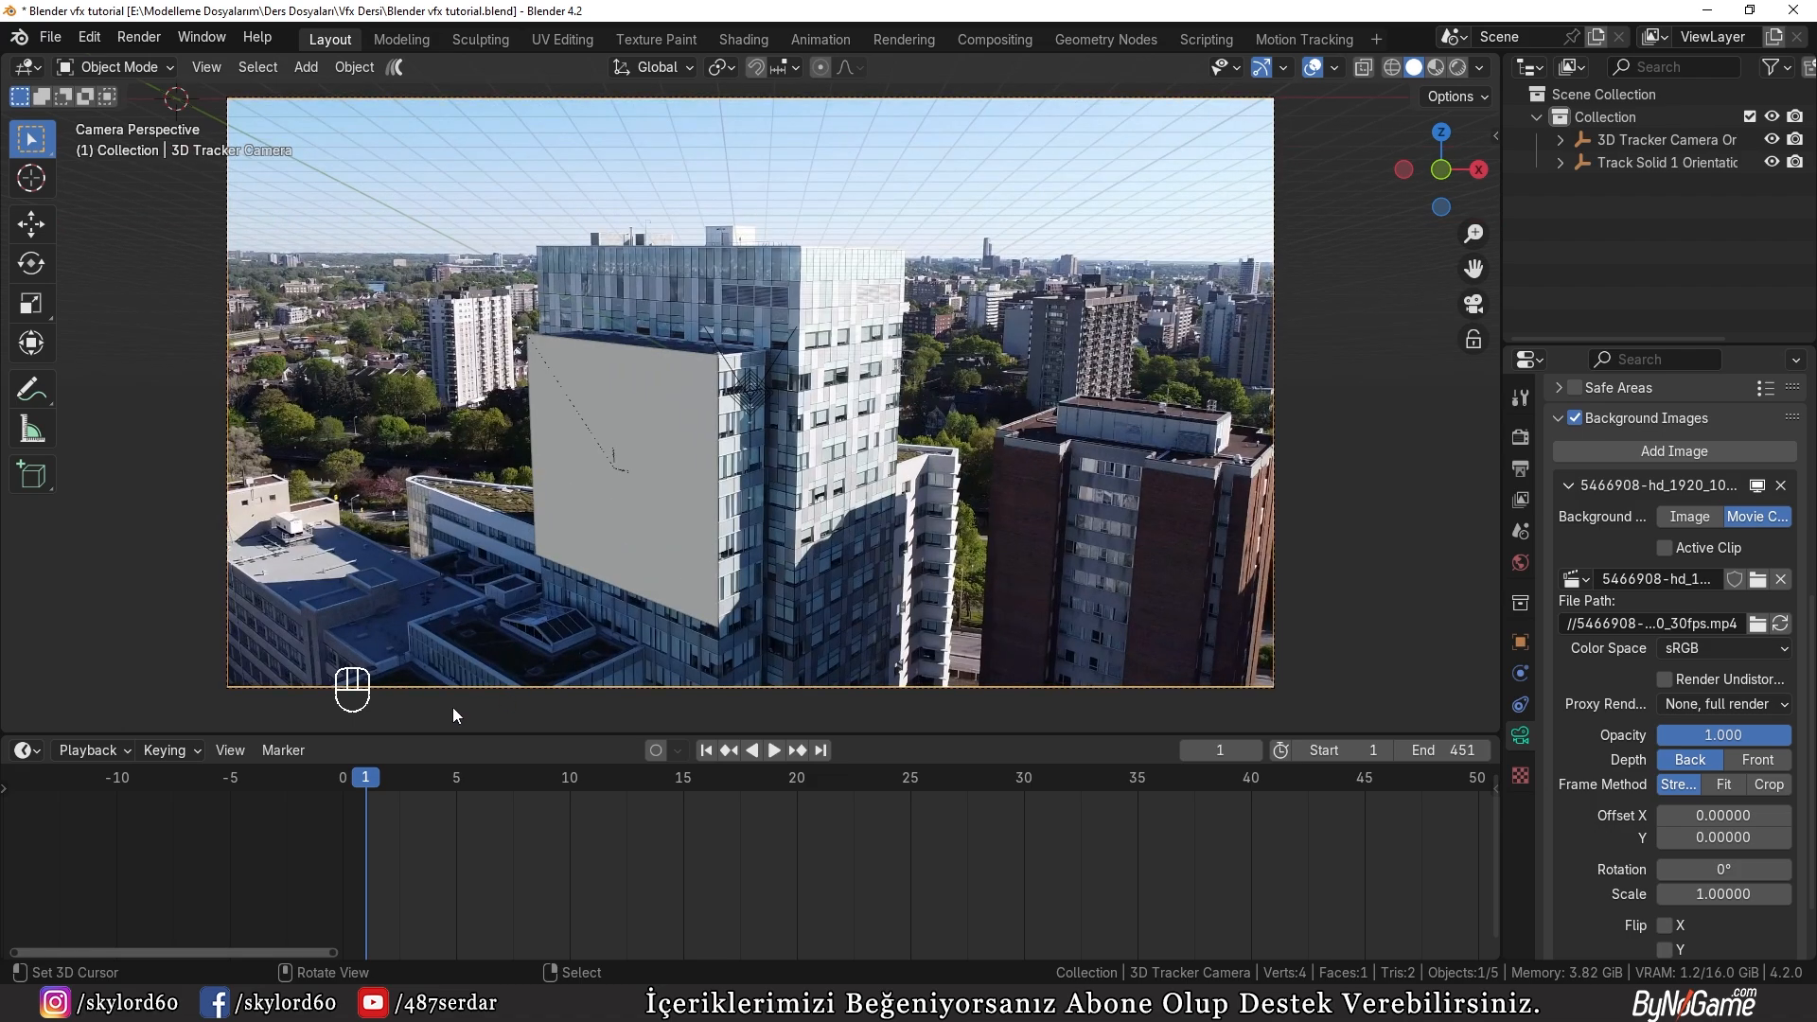
pyautogui.click(780, 751)
pyautogui.scroll(-8, 952, 855)
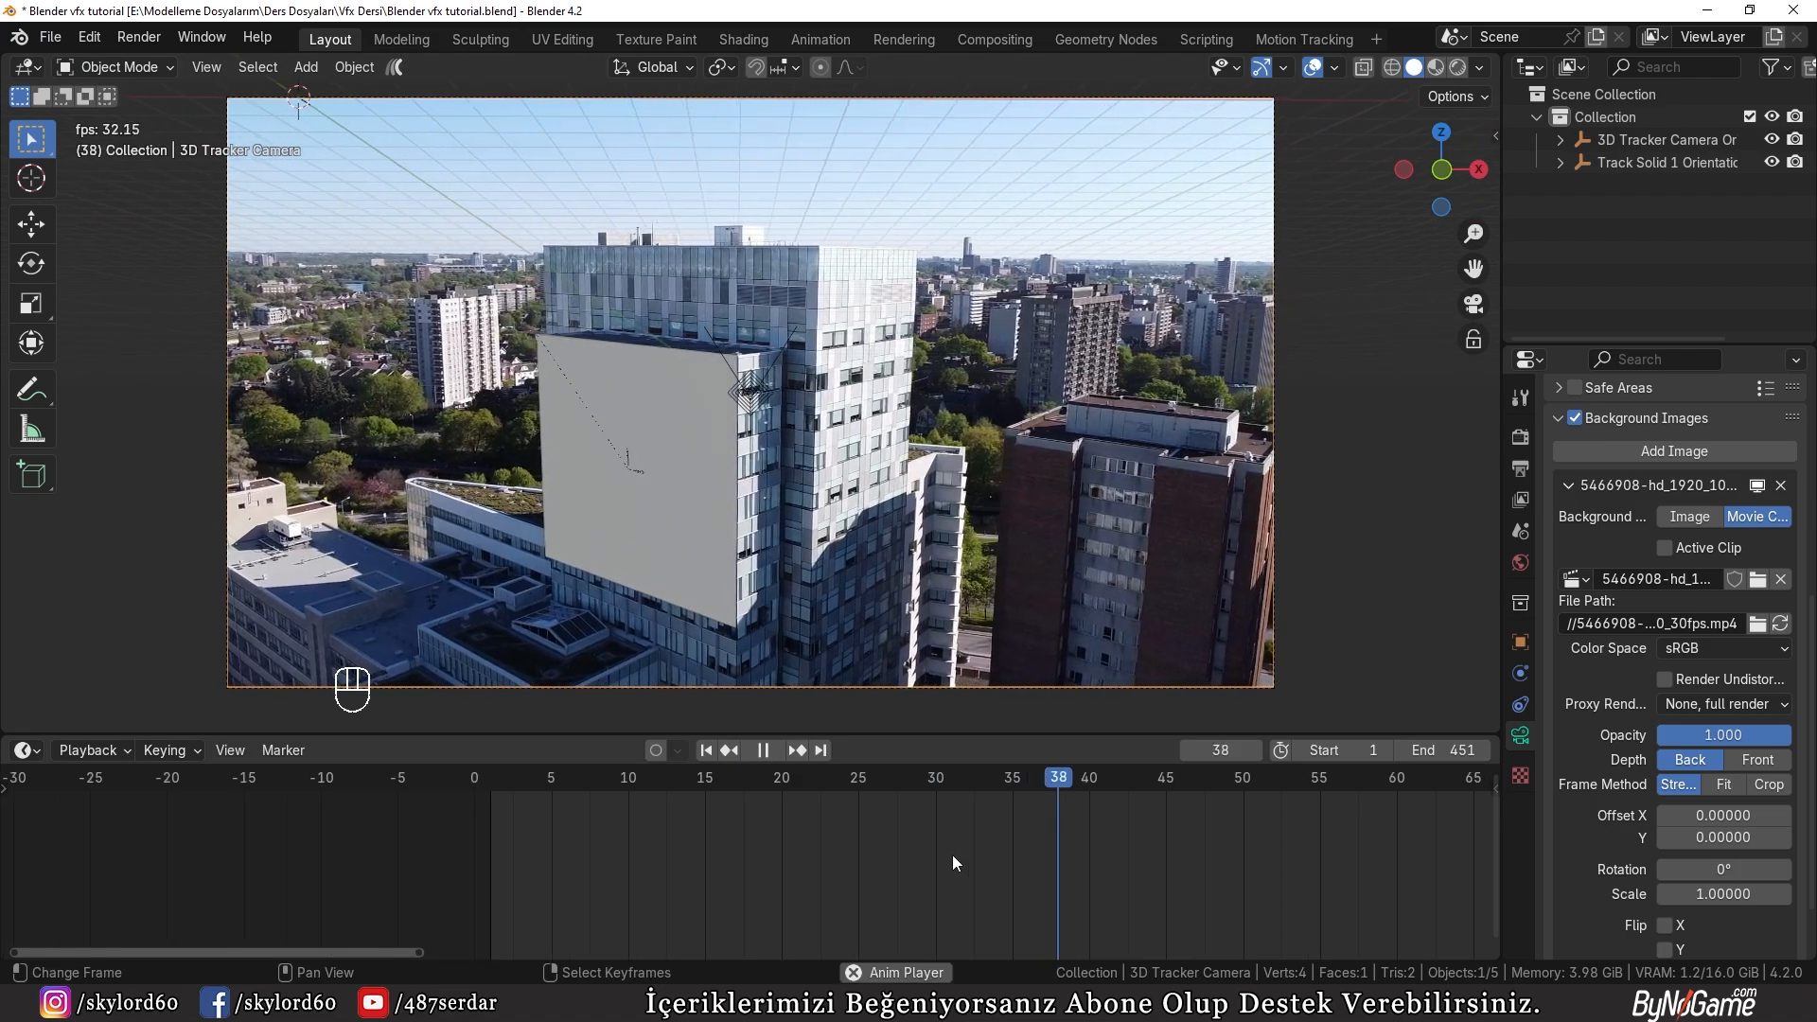
pyautogui.scroll(-6, 956, 861)
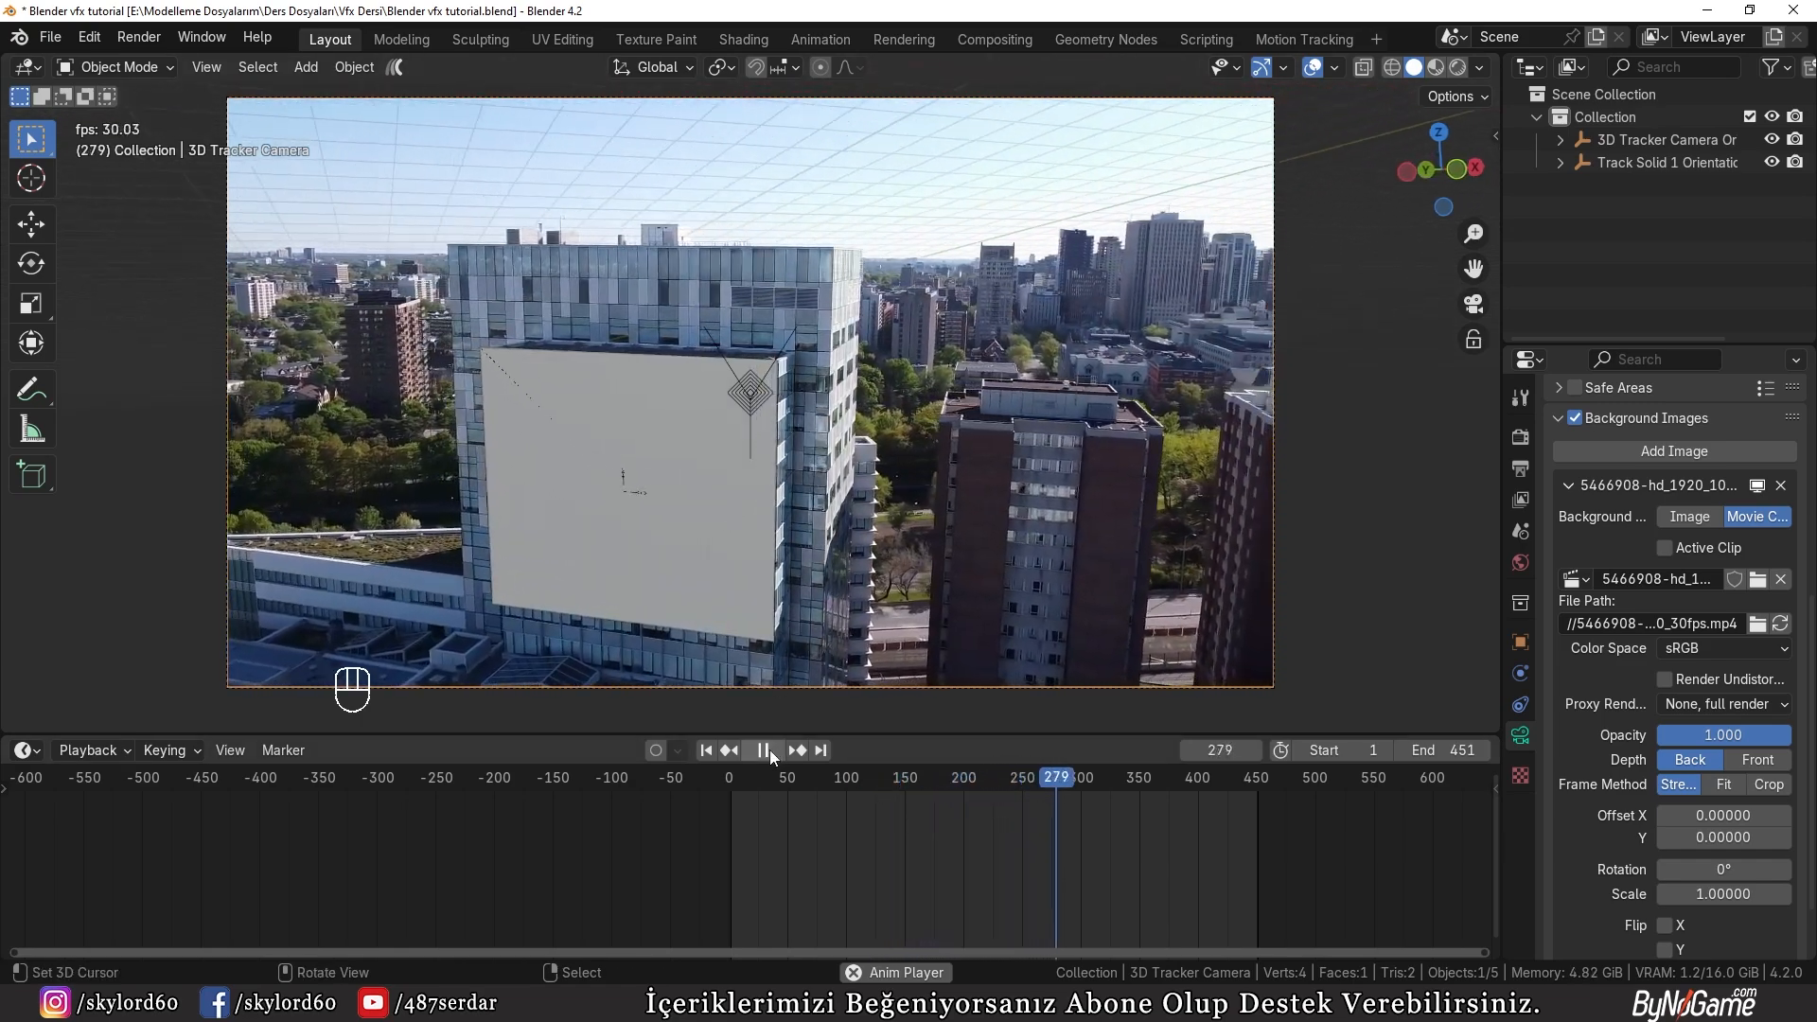
pyautogui.click(769, 750)
# Step: Switch the viewport to wireframe shading and select the Track Solid 1 plane on the building facade
pyautogui.scroll(6, 622, 537)
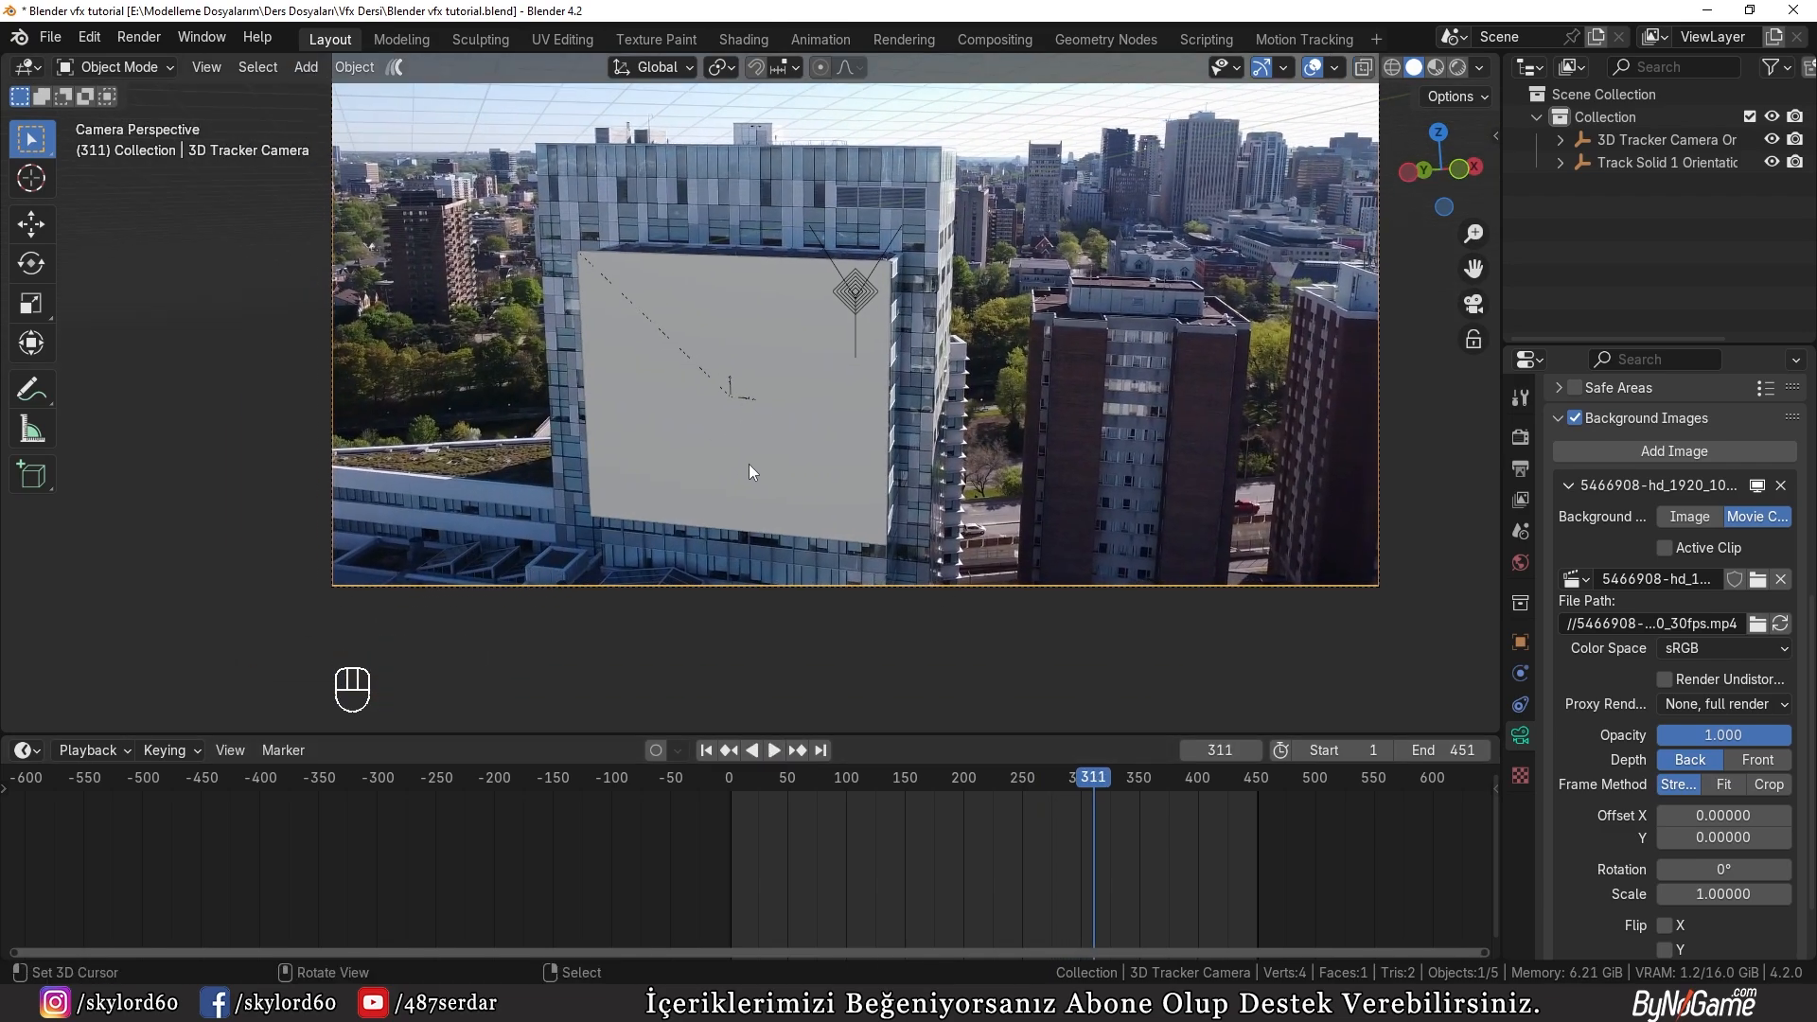
pyautogui.press('z')
pyautogui.scroll(-1, 573, 468)
pyautogui.press('z')
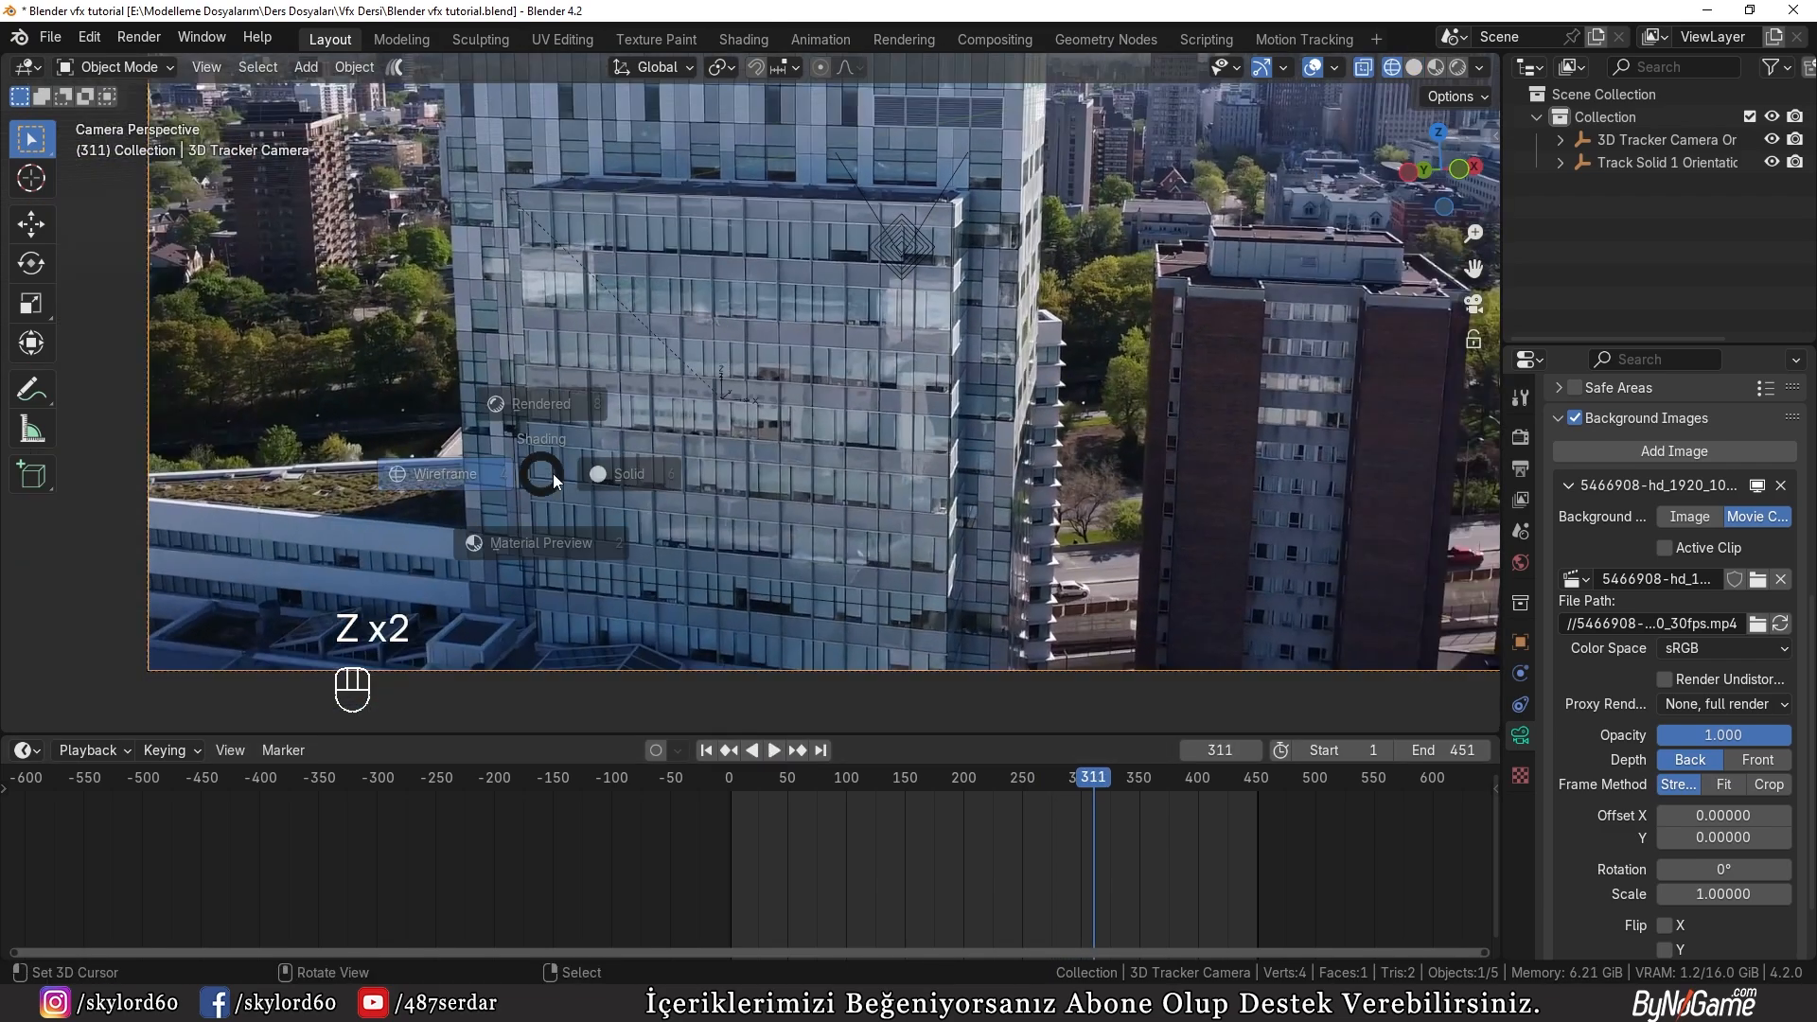
pyautogui.press('z')
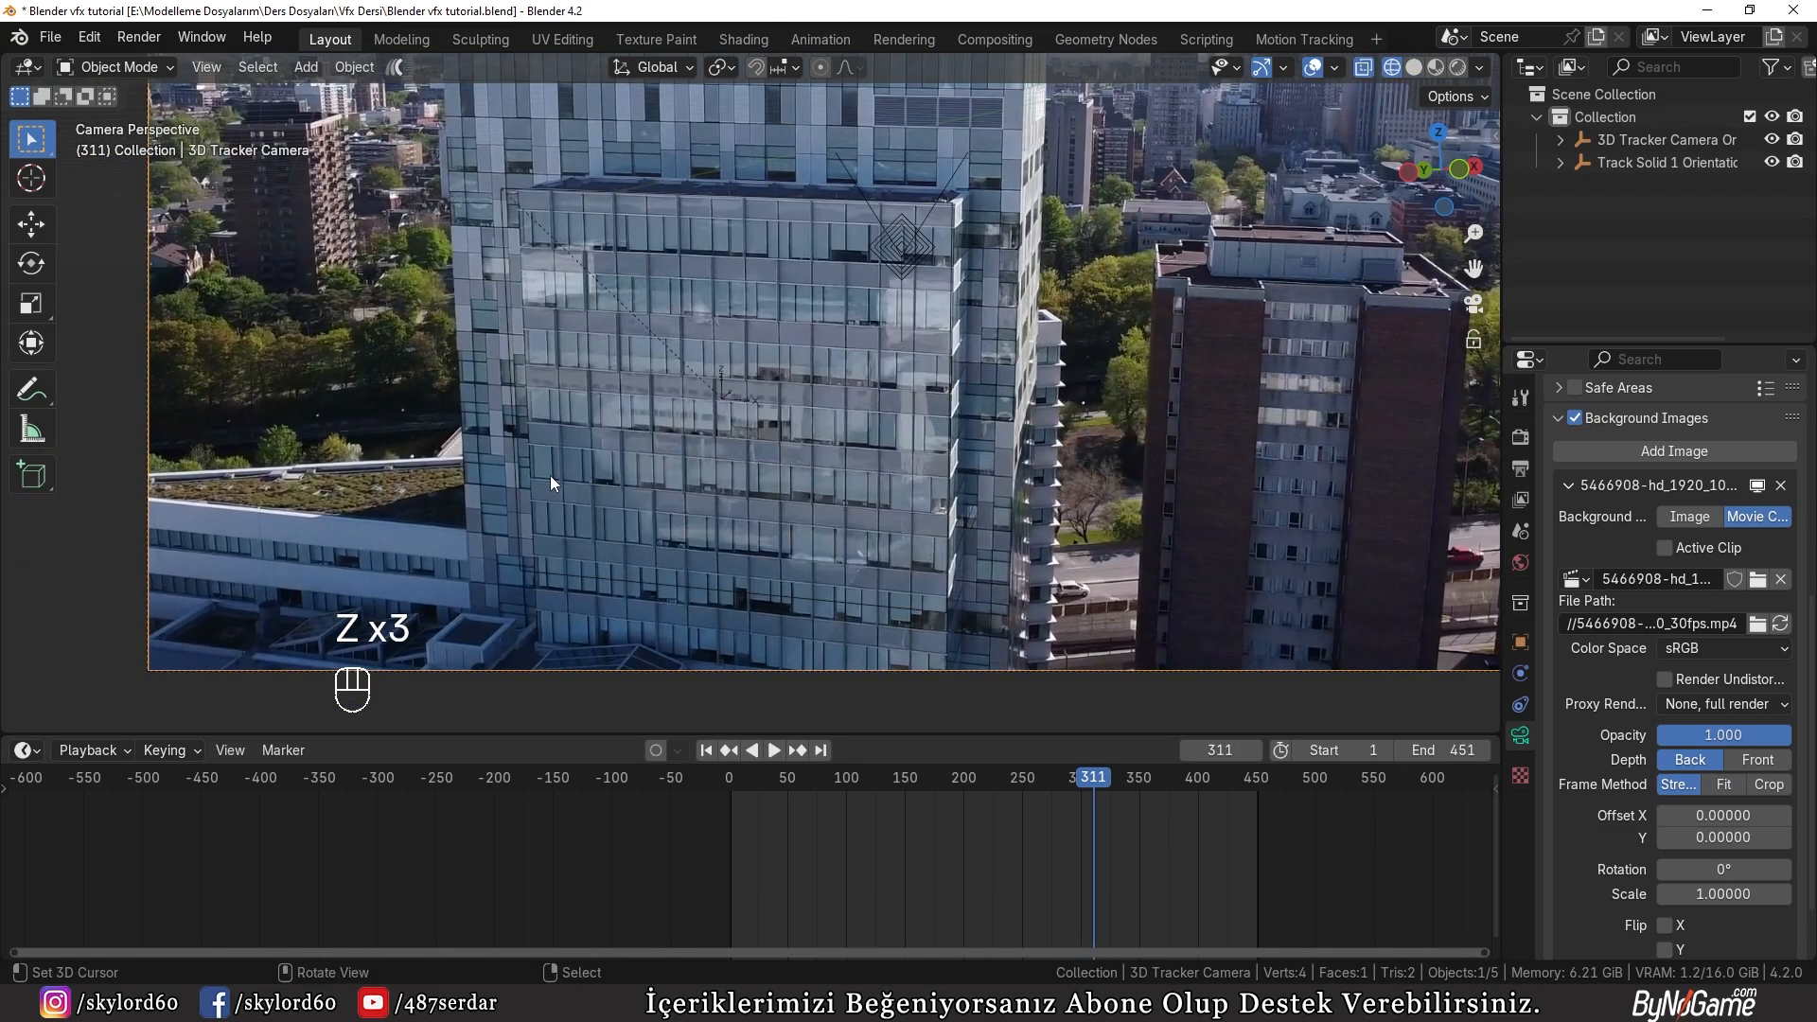
pyautogui.keyDown('shift'); pyautogui.moveTo(577, 541); pyautogui.dragTo(622, 429, button='middle'); pyautogui.keyUp('shift')
pyautogui.scroll(5, 623, 438)
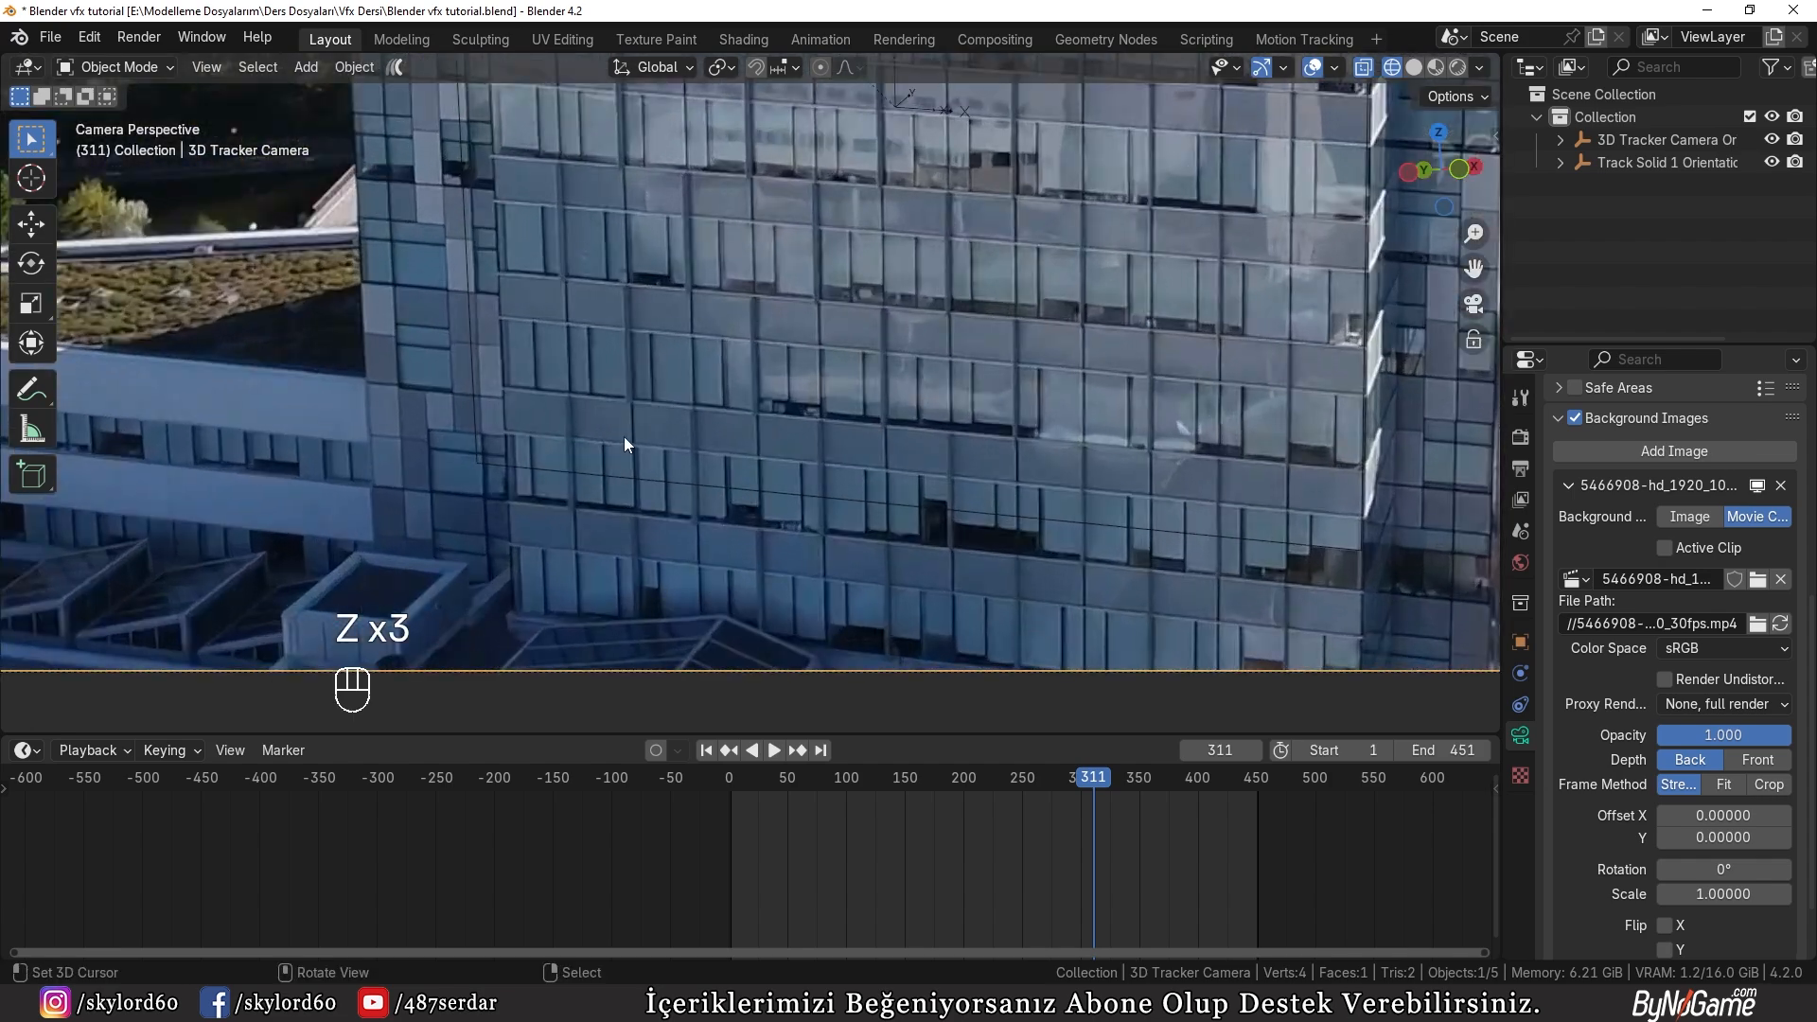
pyautogui.click(517, 466)
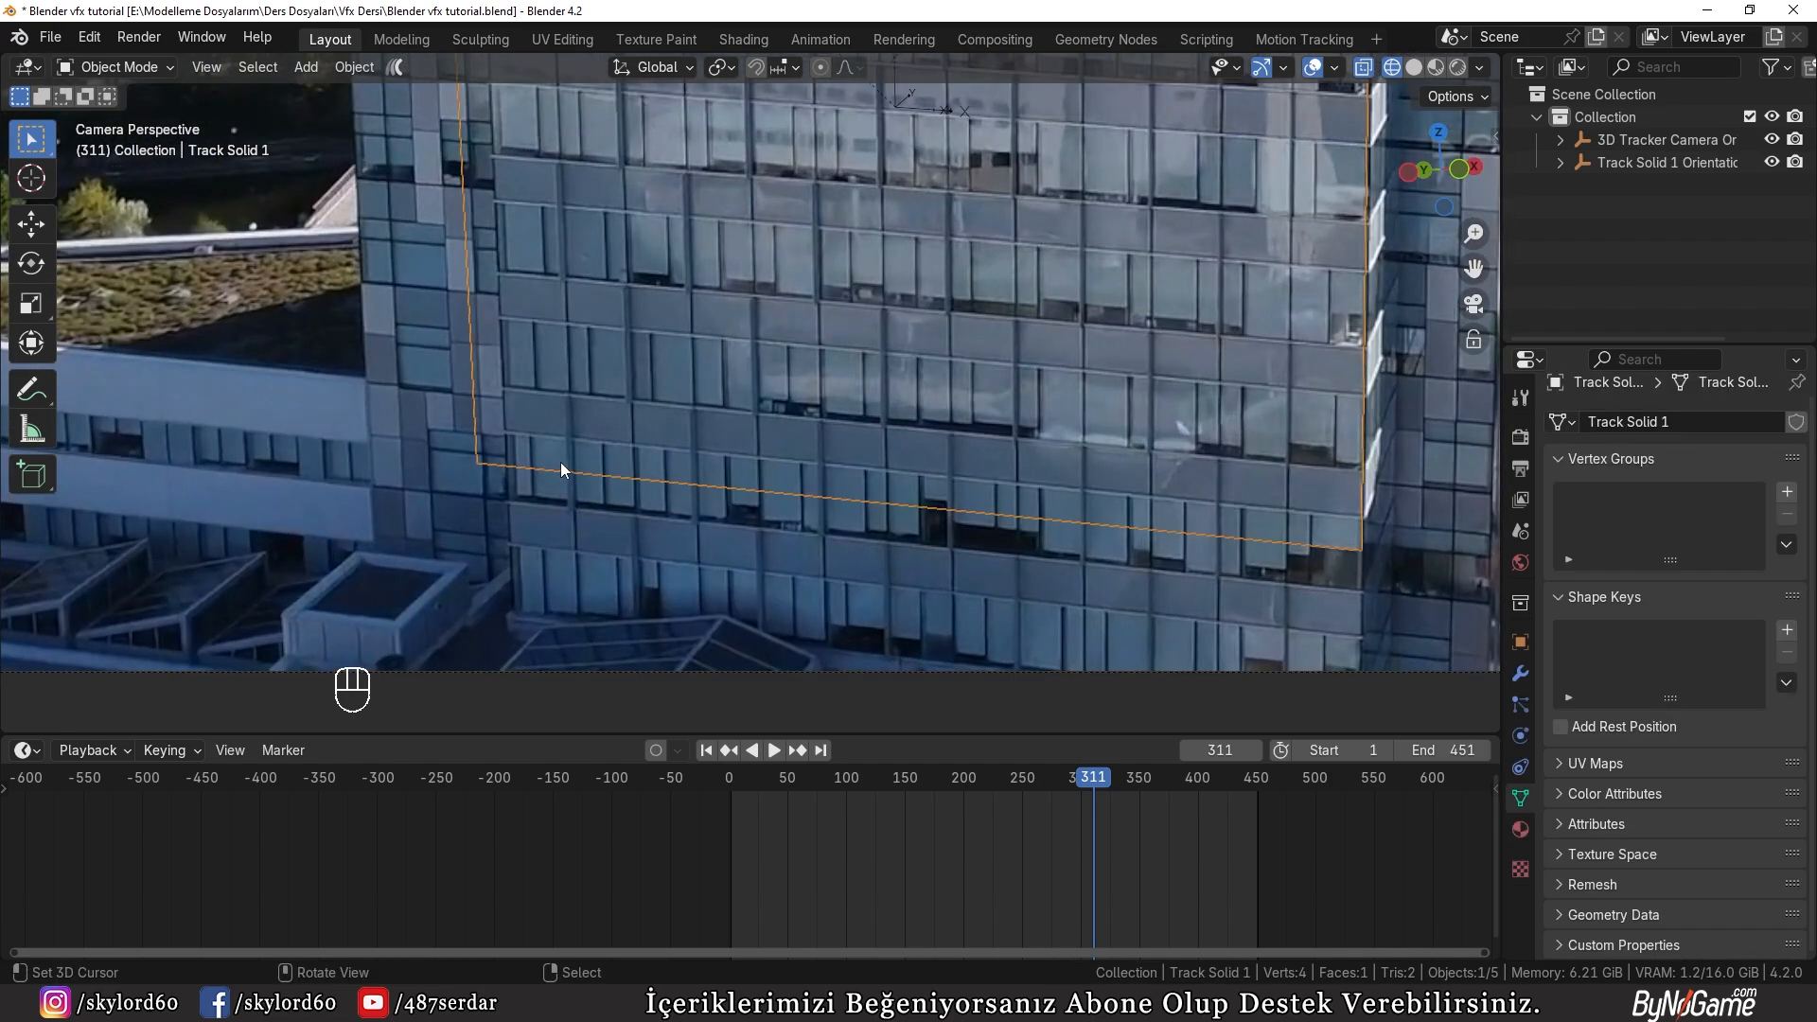
# Step: Examine how the edges of the tracked plane line up with the facade in the camera view
pyautogui.scroll(-1, 560, 462)
pyautogui.keyDown('shift'); pyautogui.moveTo(561, 462); pyautogui.dragTo(611, 604, button='middle'); pyautogui.keyUp('shift')
pyautogui.keyDown('shift'); pyautogui.moveTo(565, 215); pyautogui.dragTo(550, 422, button='middle'); pyautogui.keyUp('shift')
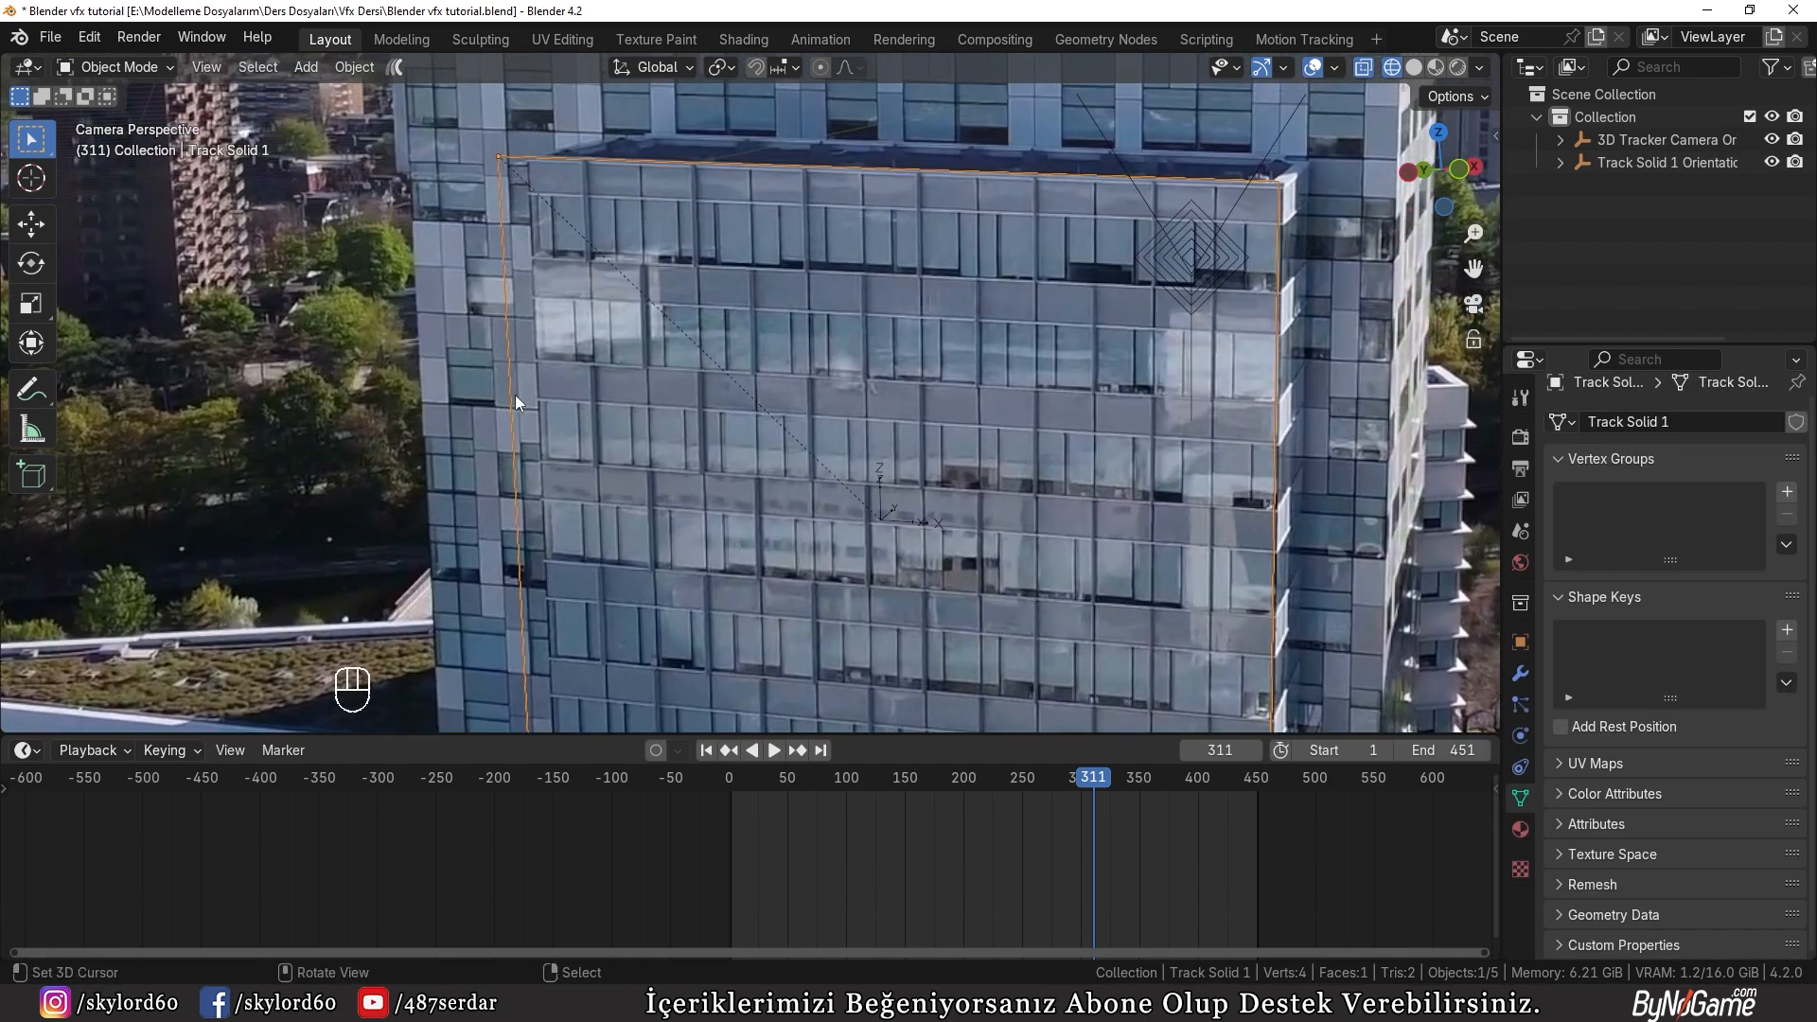
pyautogui.scroll(-3, 515, 377)
pyautogui.moveTo(525, 299); pyautogui.dragTo(645, 439, button='middle')
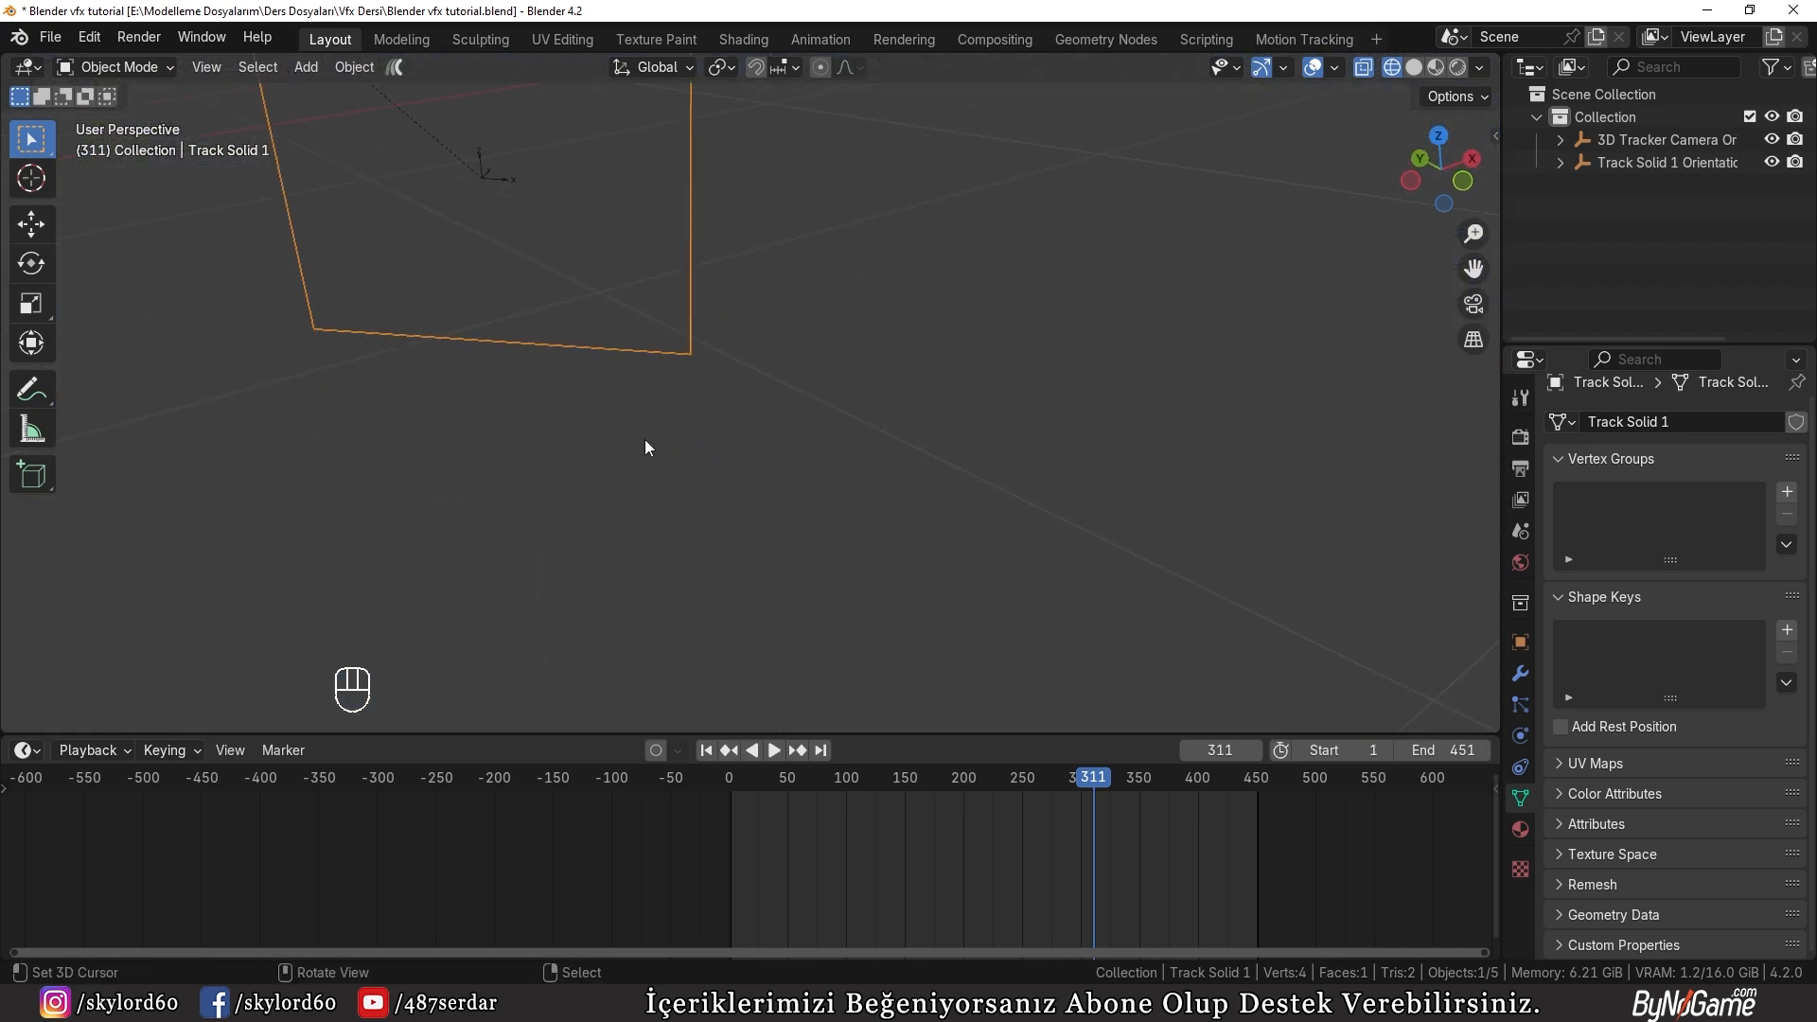
pyautogui.press('KP_0')
pyautogui.press('d')
pyautogui.press('d')
pyautogui.press('d')
pyautogui.press('d')
pyautogui.press('d')
pyautogui.press('d')
pyautogui.press('d')
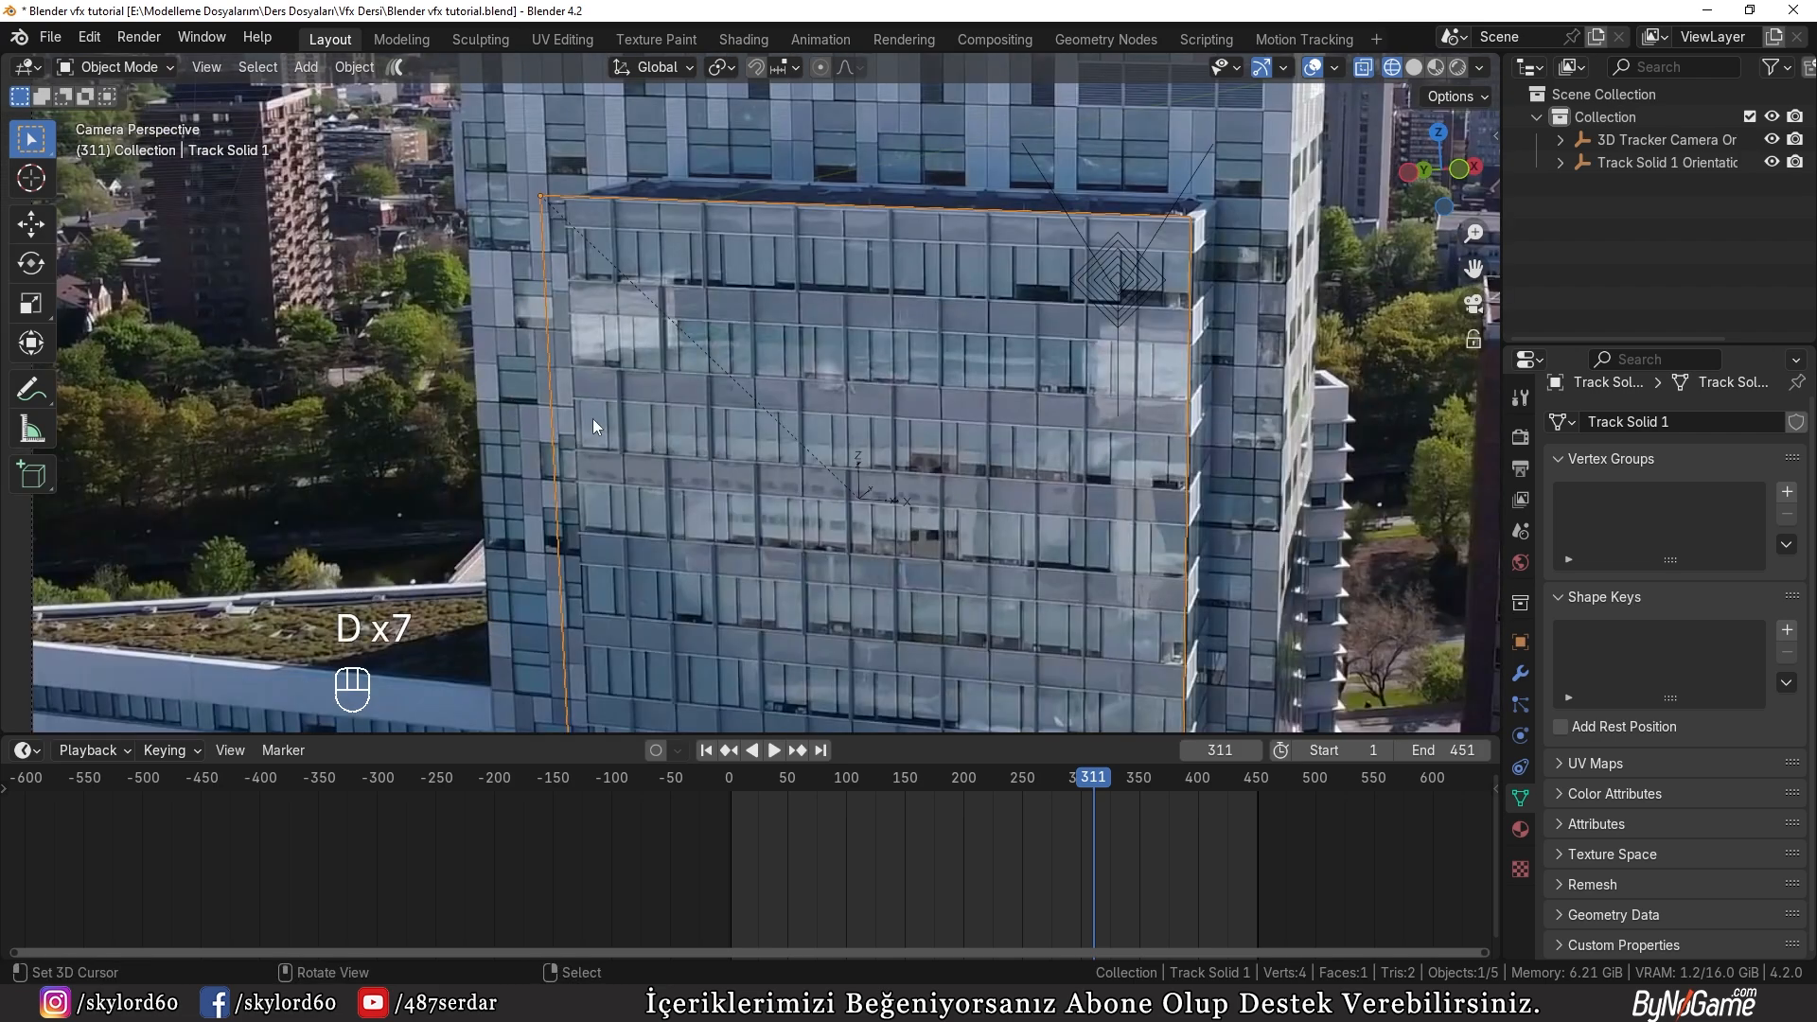
# Step: Frame the selected plane outside the camera view, activate the Move tool and set the transform orientation to Local
pyautogui.moveTo(592, 418); pyautogui.dragTo(553, 403, button='middle')
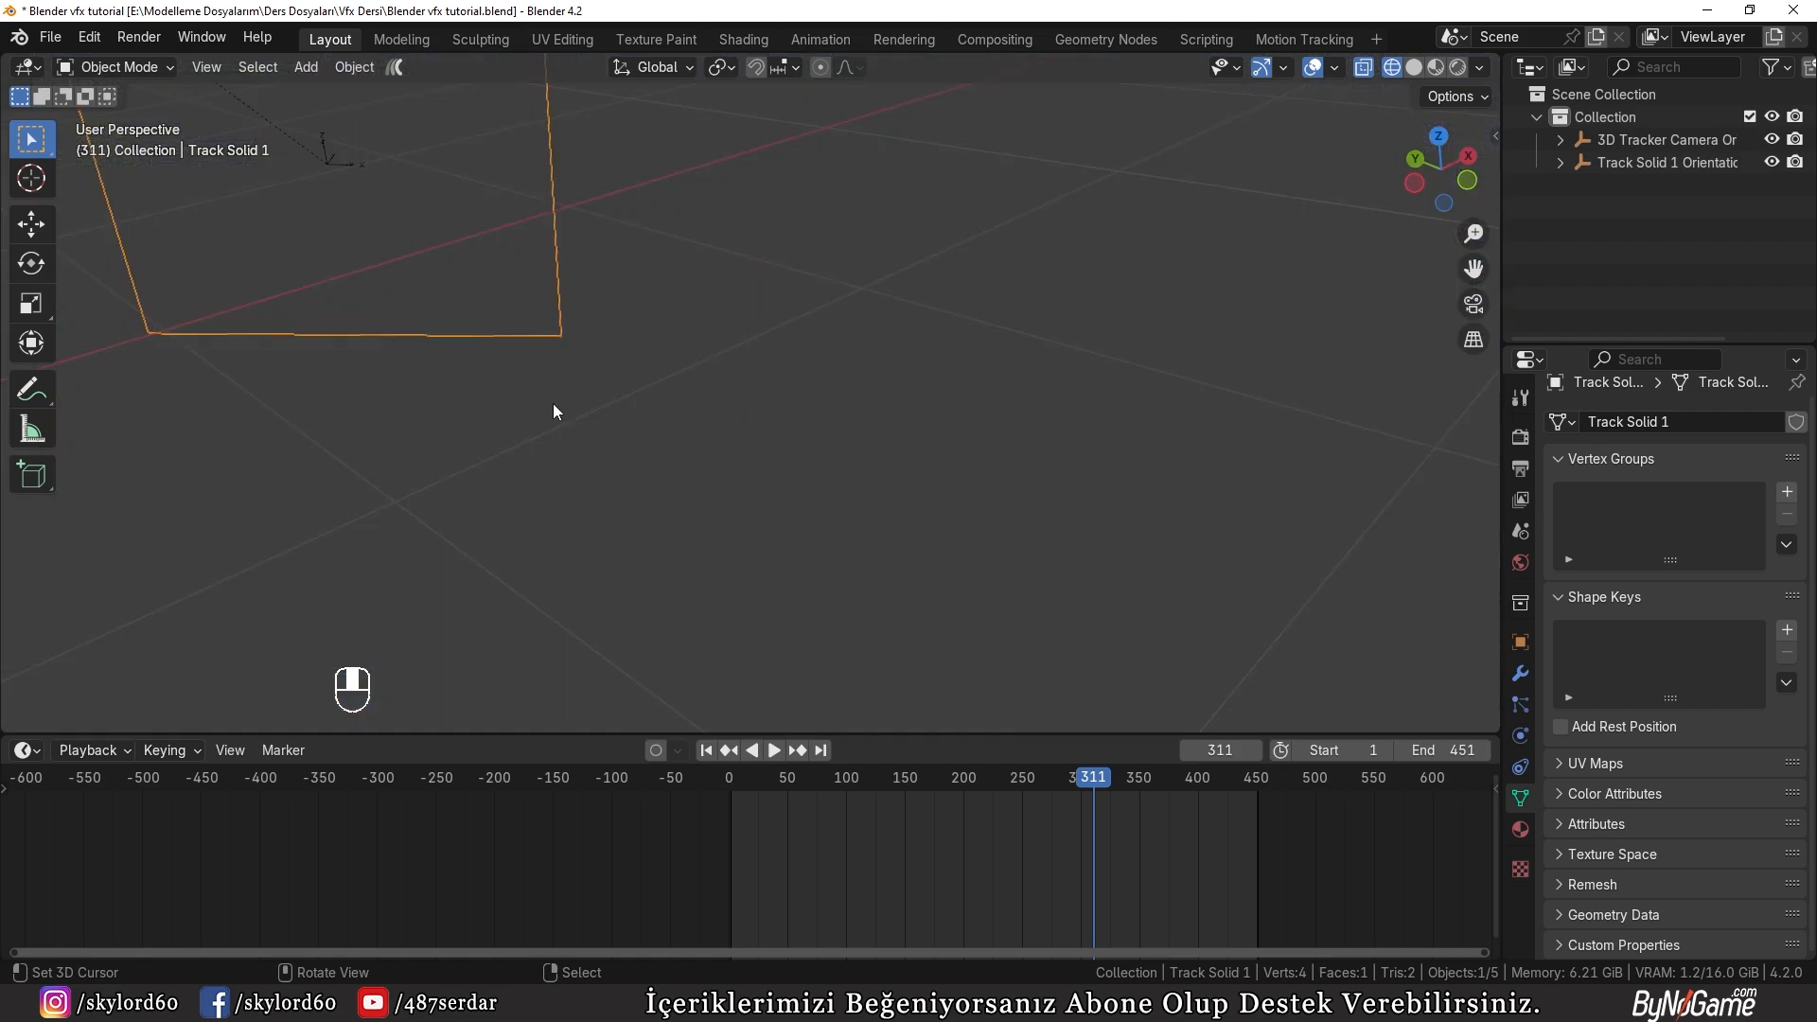
pyautogui.press('KP_Decimal')
pyautogui.click(33, 226)
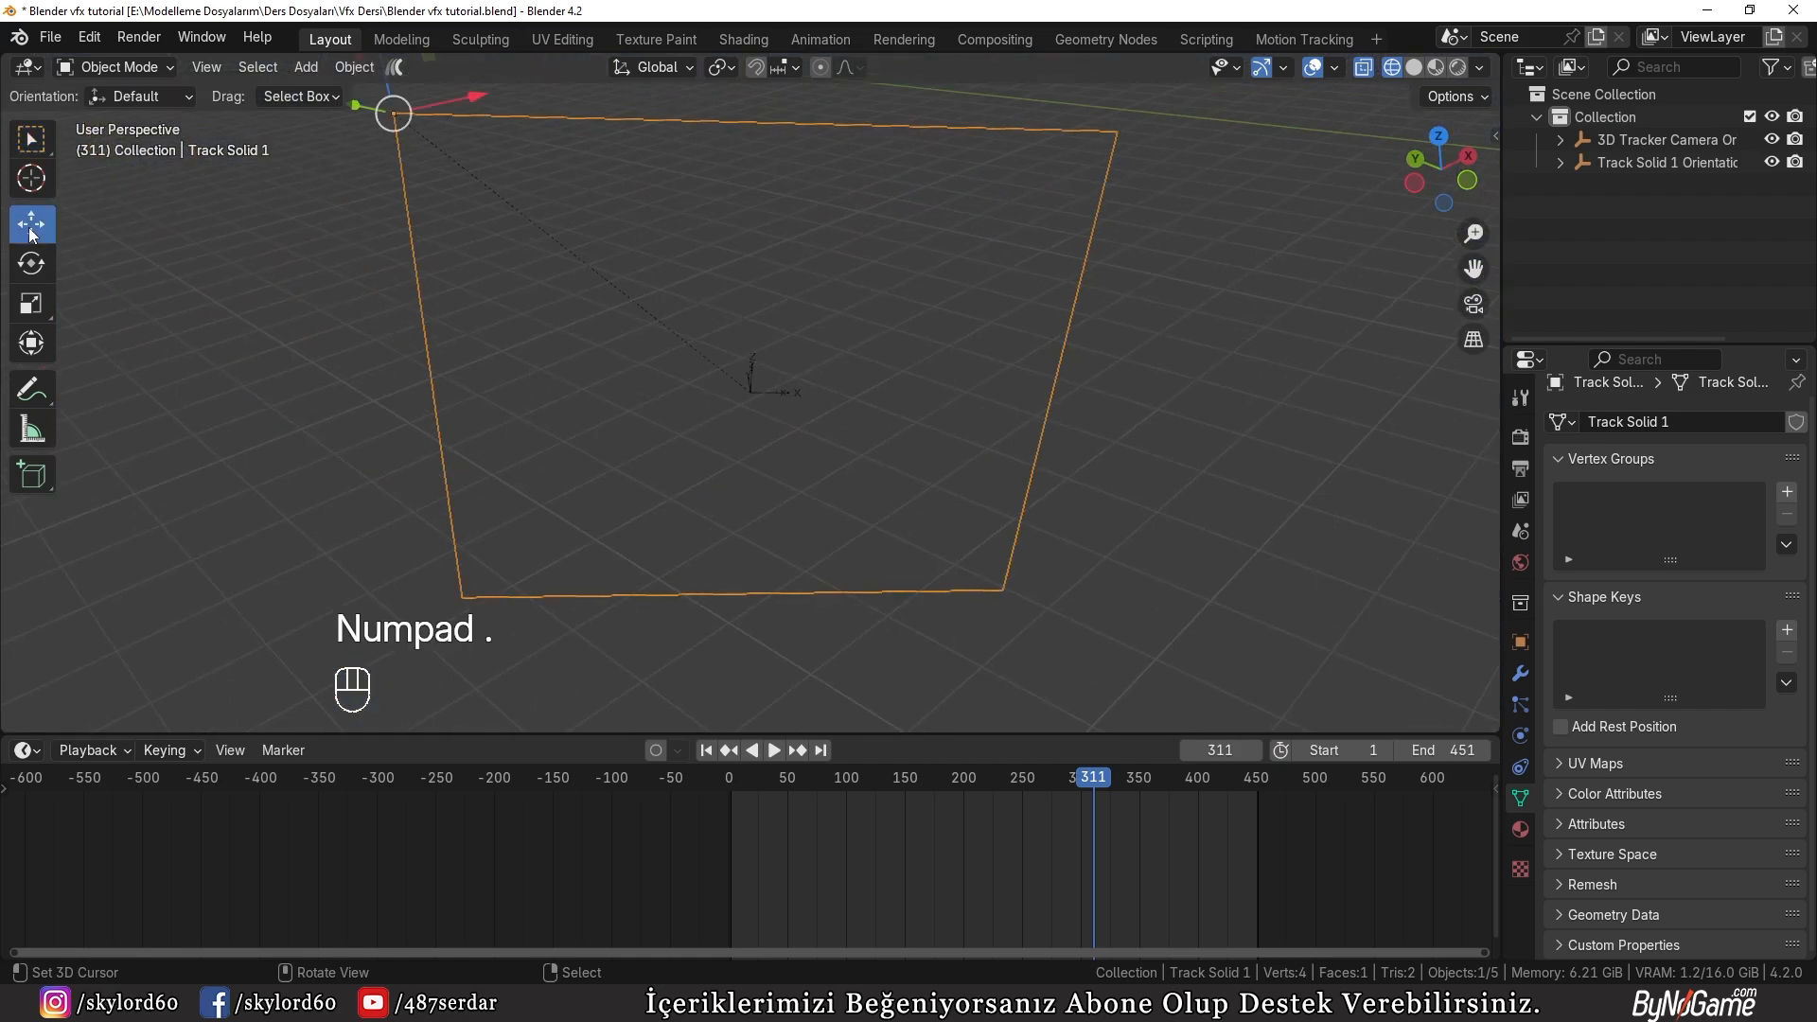
pyautogui.scroll(-2, 395, 242)
pyautogui.keyDown('shift'); pyautogui.moveTo(396, 242); pyautogui.dragTo(543, 401, button='middle'); pyautogui.keyUp('shift')
pyautogui.moveTo(543, 402); pyautogui.dragTo(549, 471, button='middle')
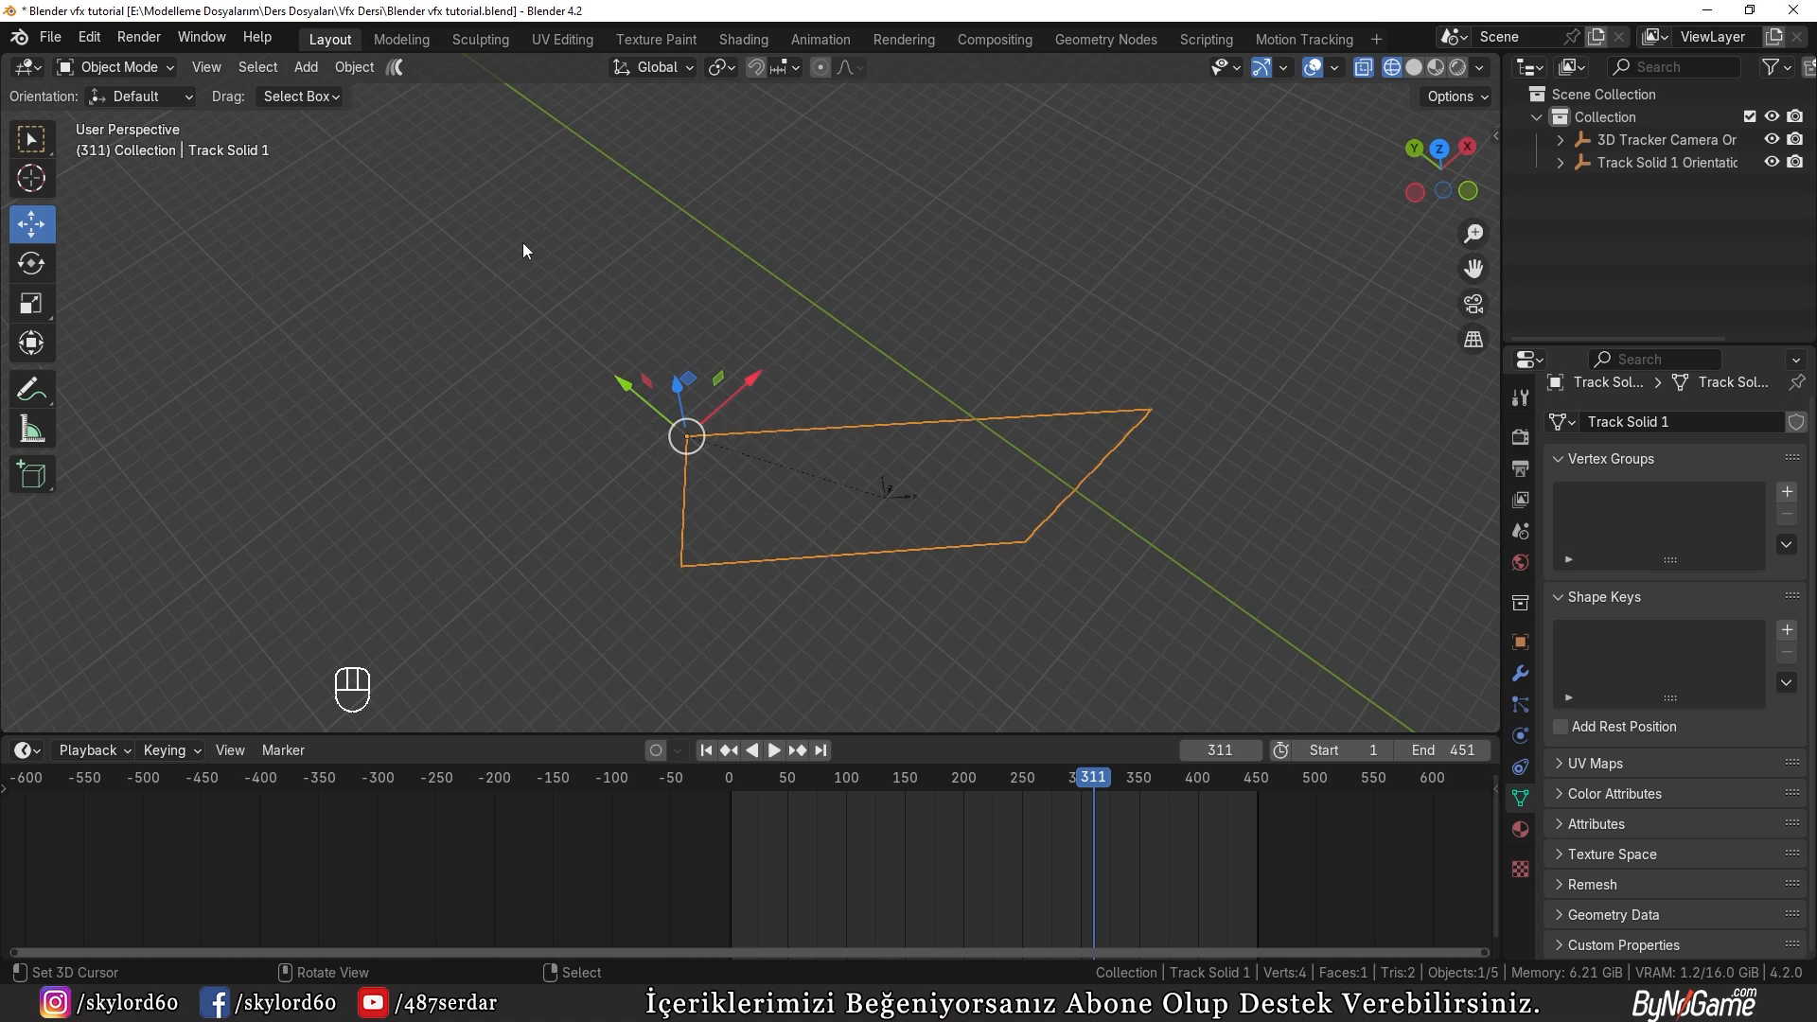
pyautogui.click(670, 70)
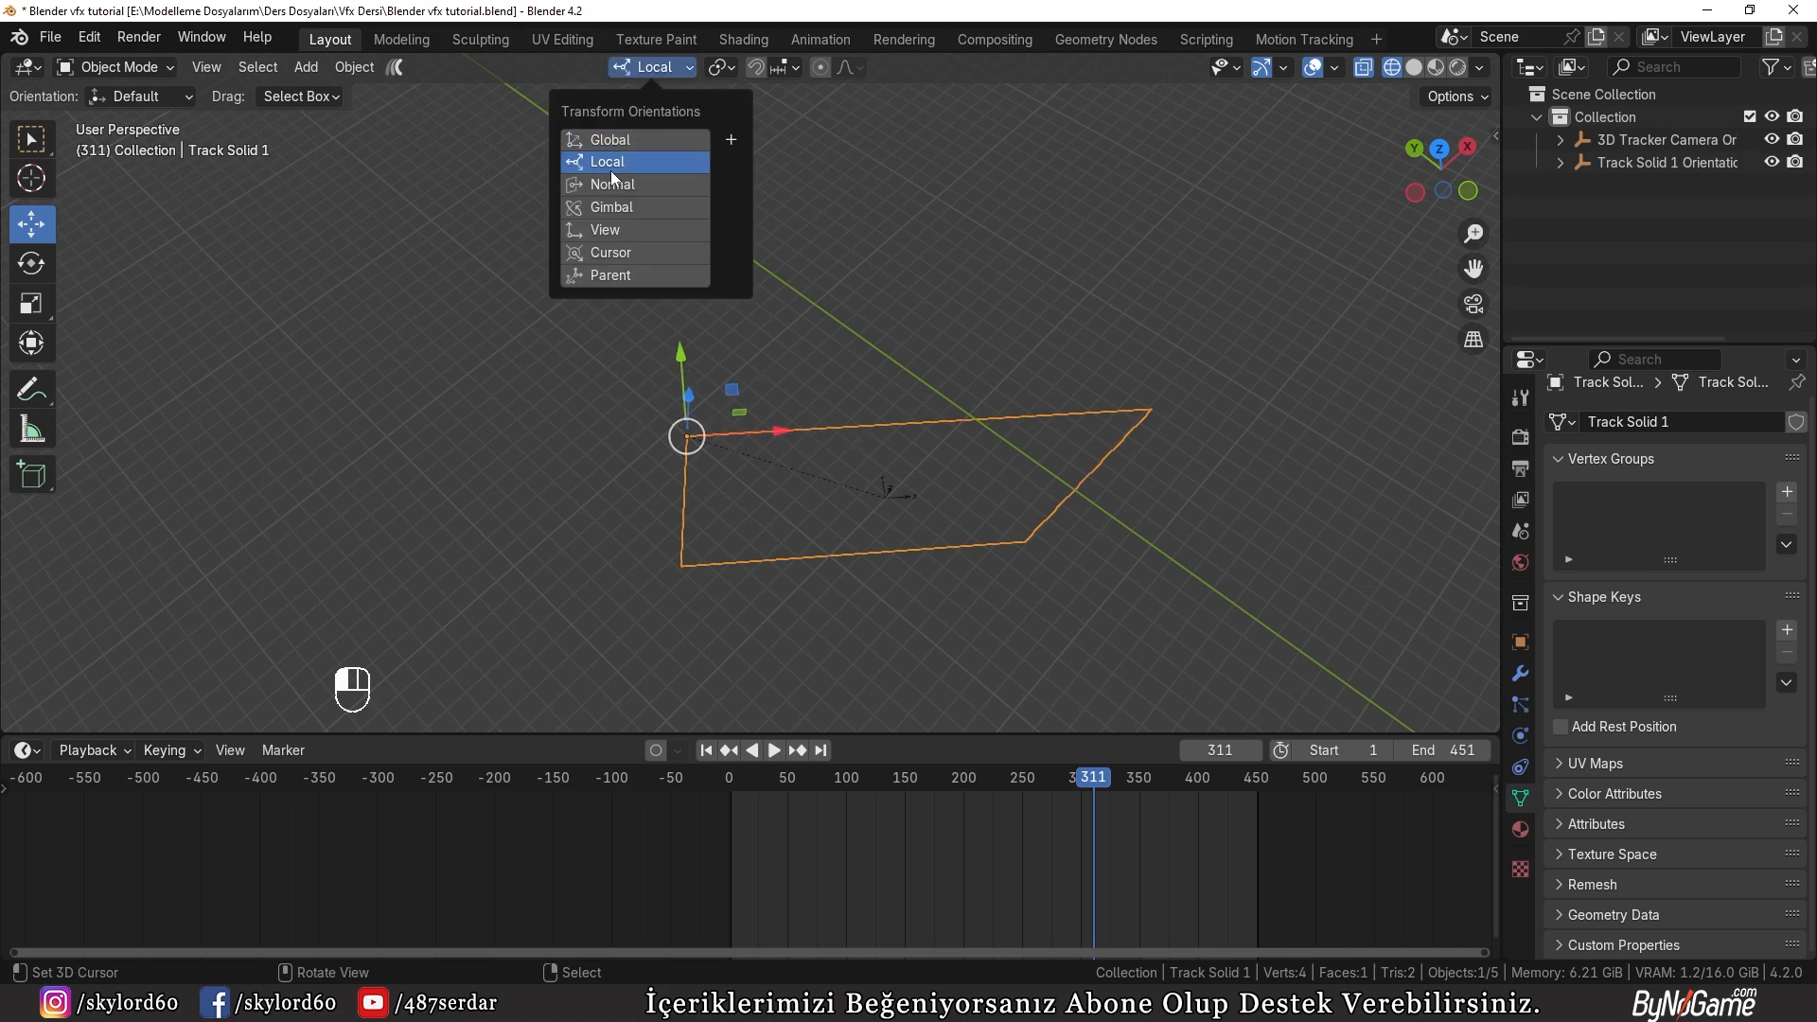
pyautogui.click(616, 159)
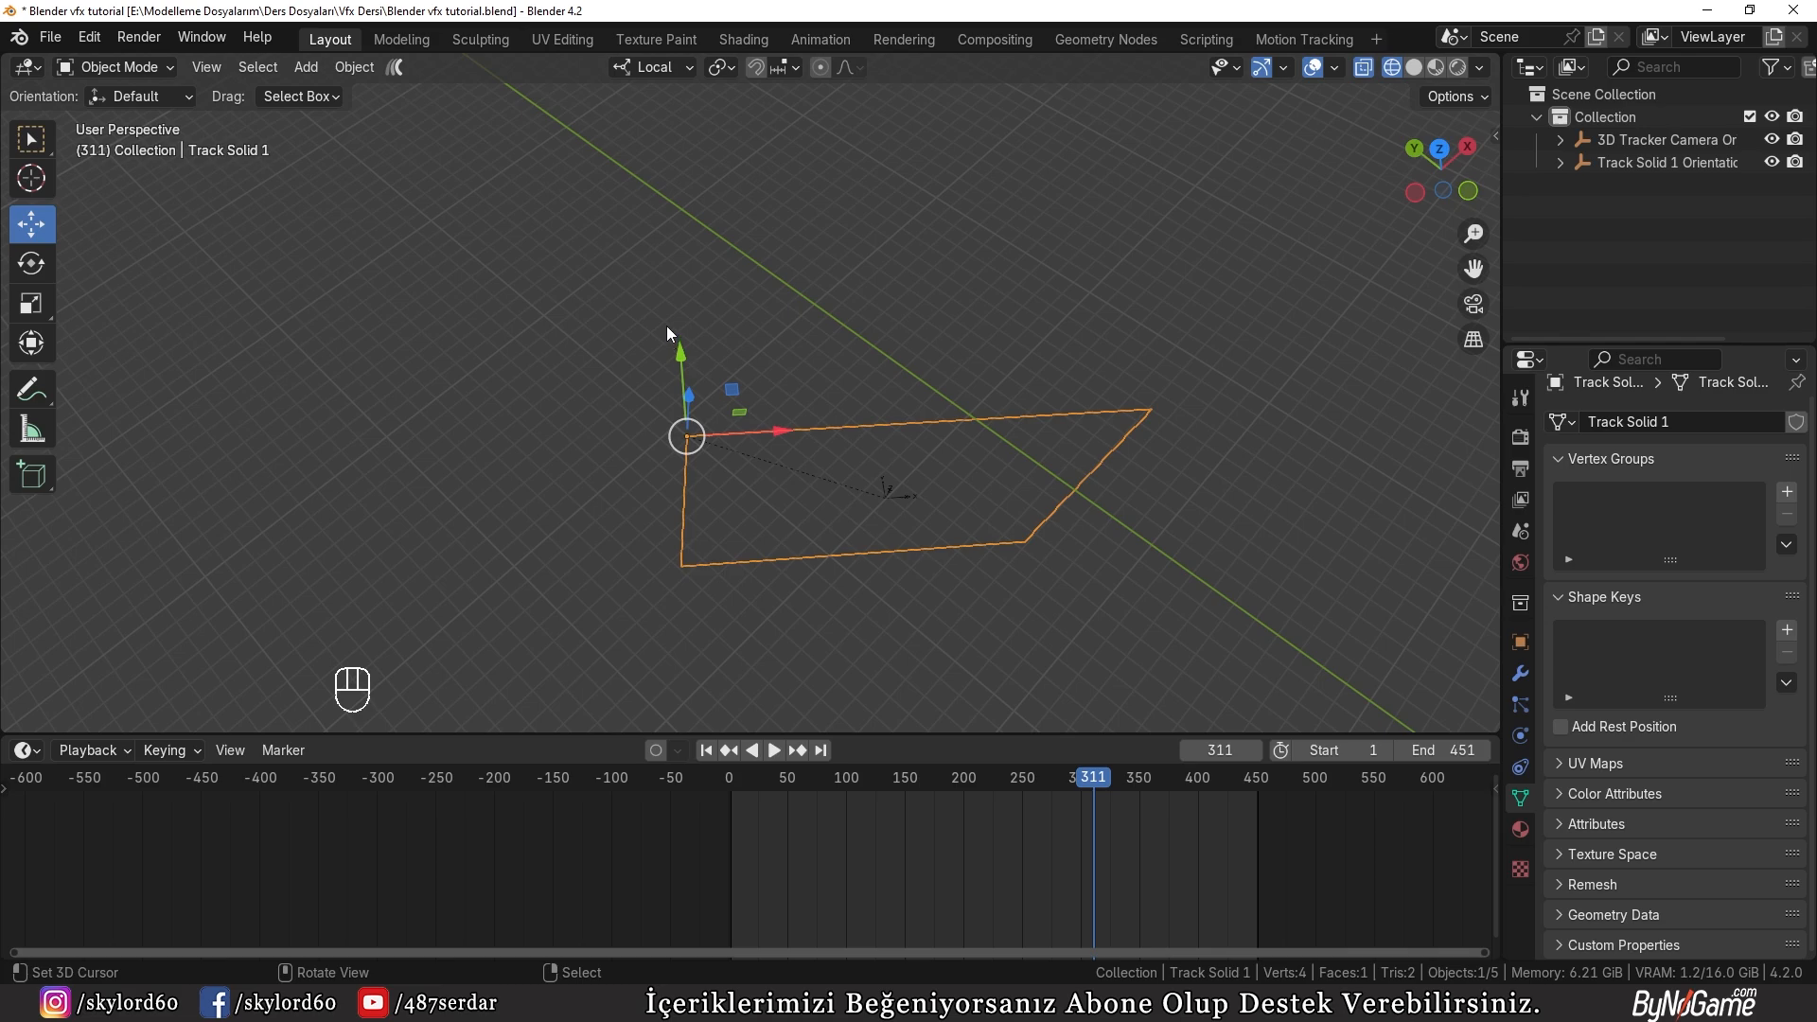
# Step: In the camera view, move the plane about 0.96 m along its local X axis to align its left edge with the facade
pyautogui.press('KP_0')
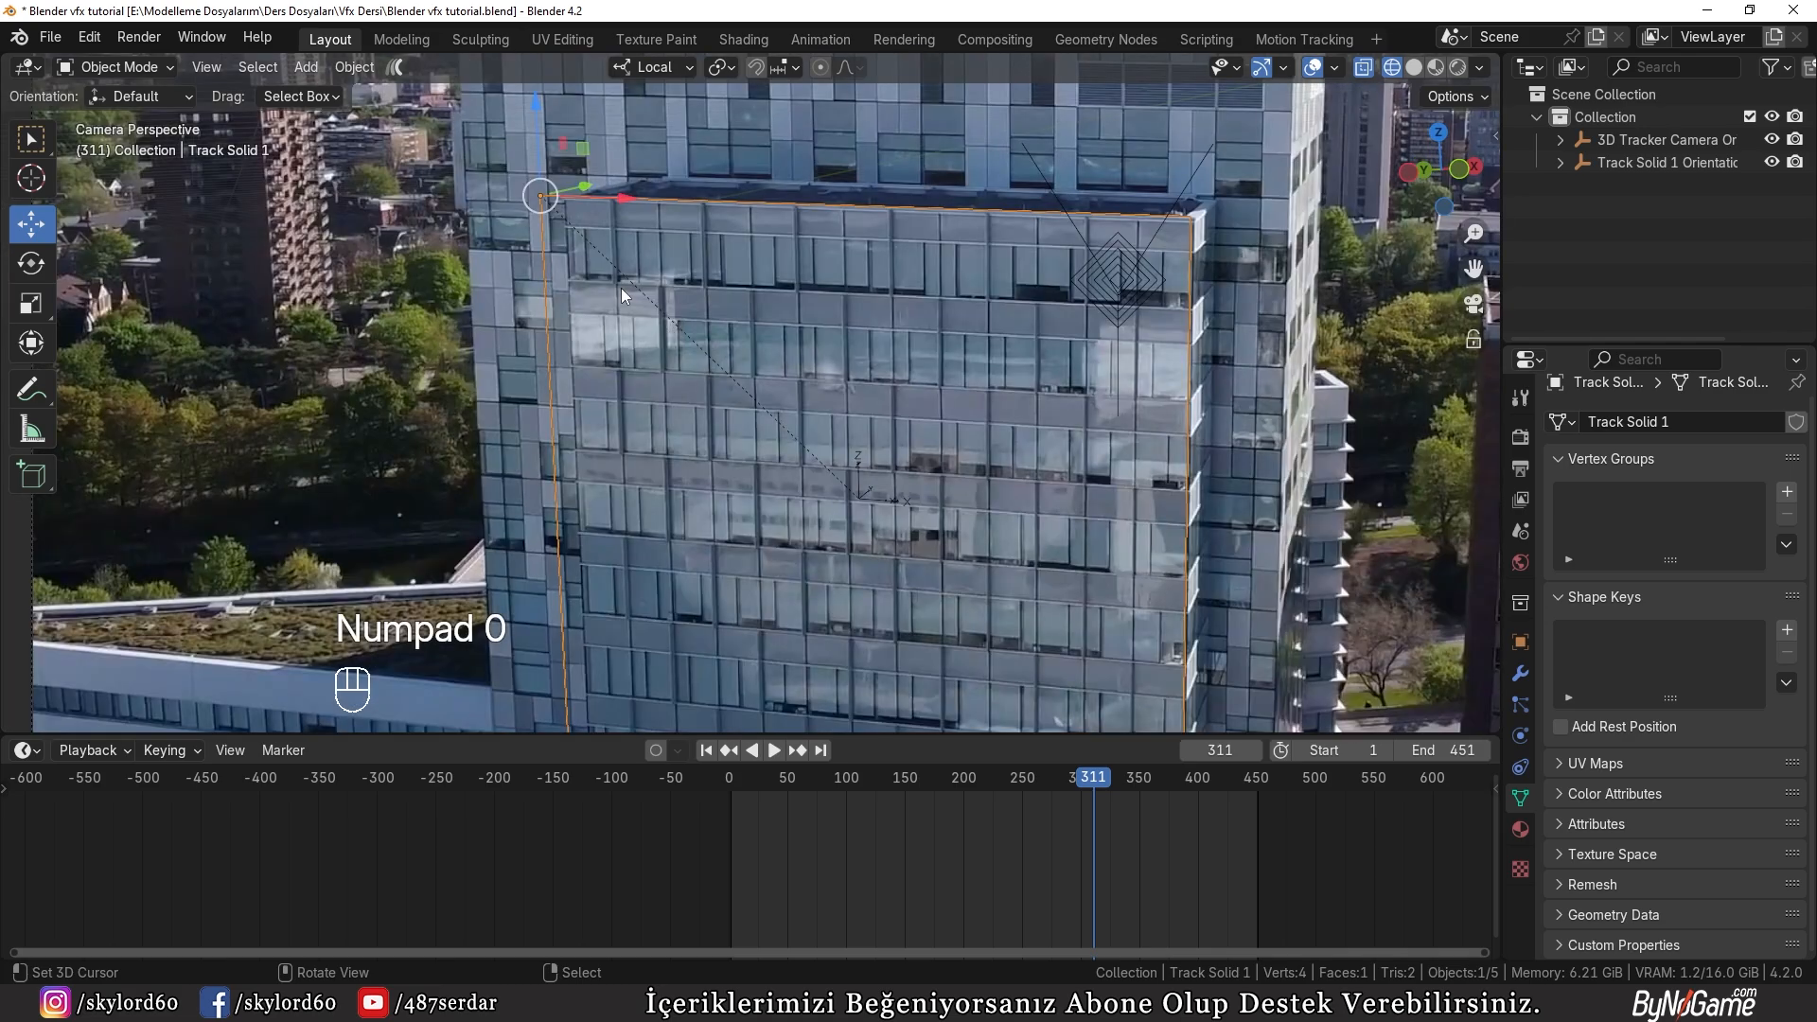
pyautogui.press('g')
pyautogui.press('x')
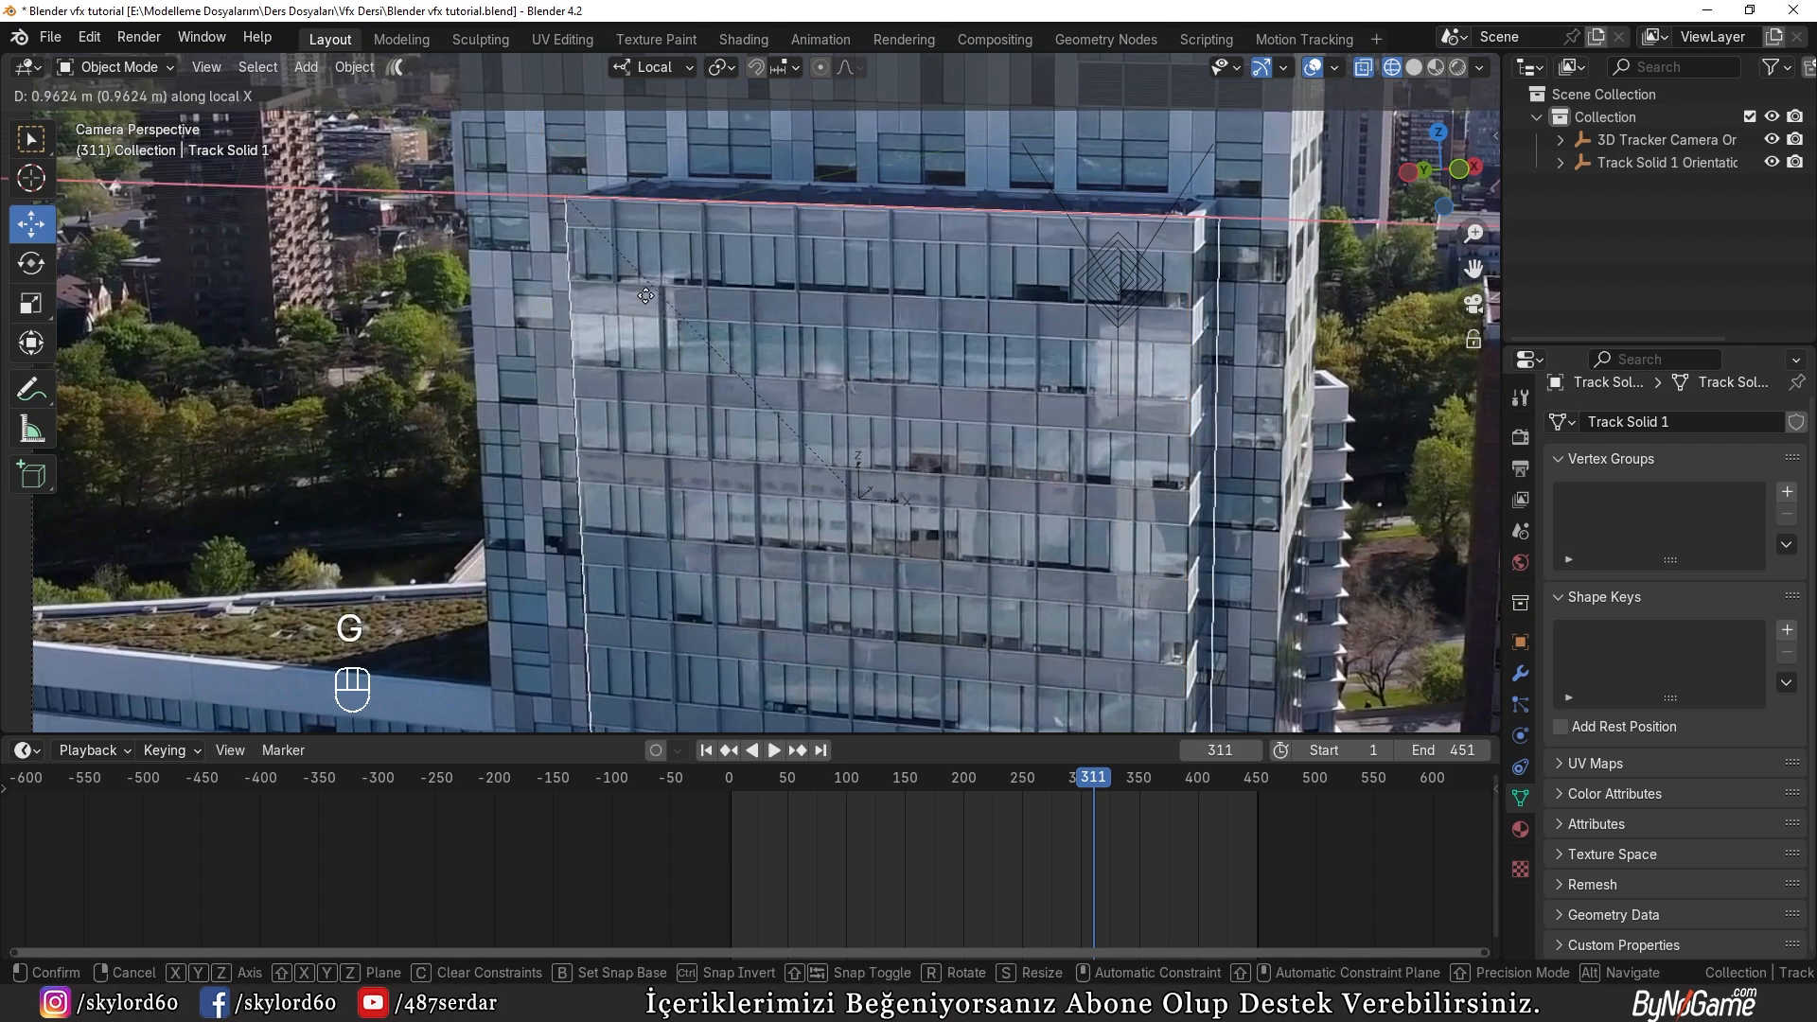
pyautogui.click(646, 295)
# Step: In Edit Mode with edge selection, move the plane's right edge about -0.98 m along local X to meet the facade corner
pyautogui.press('Tab')
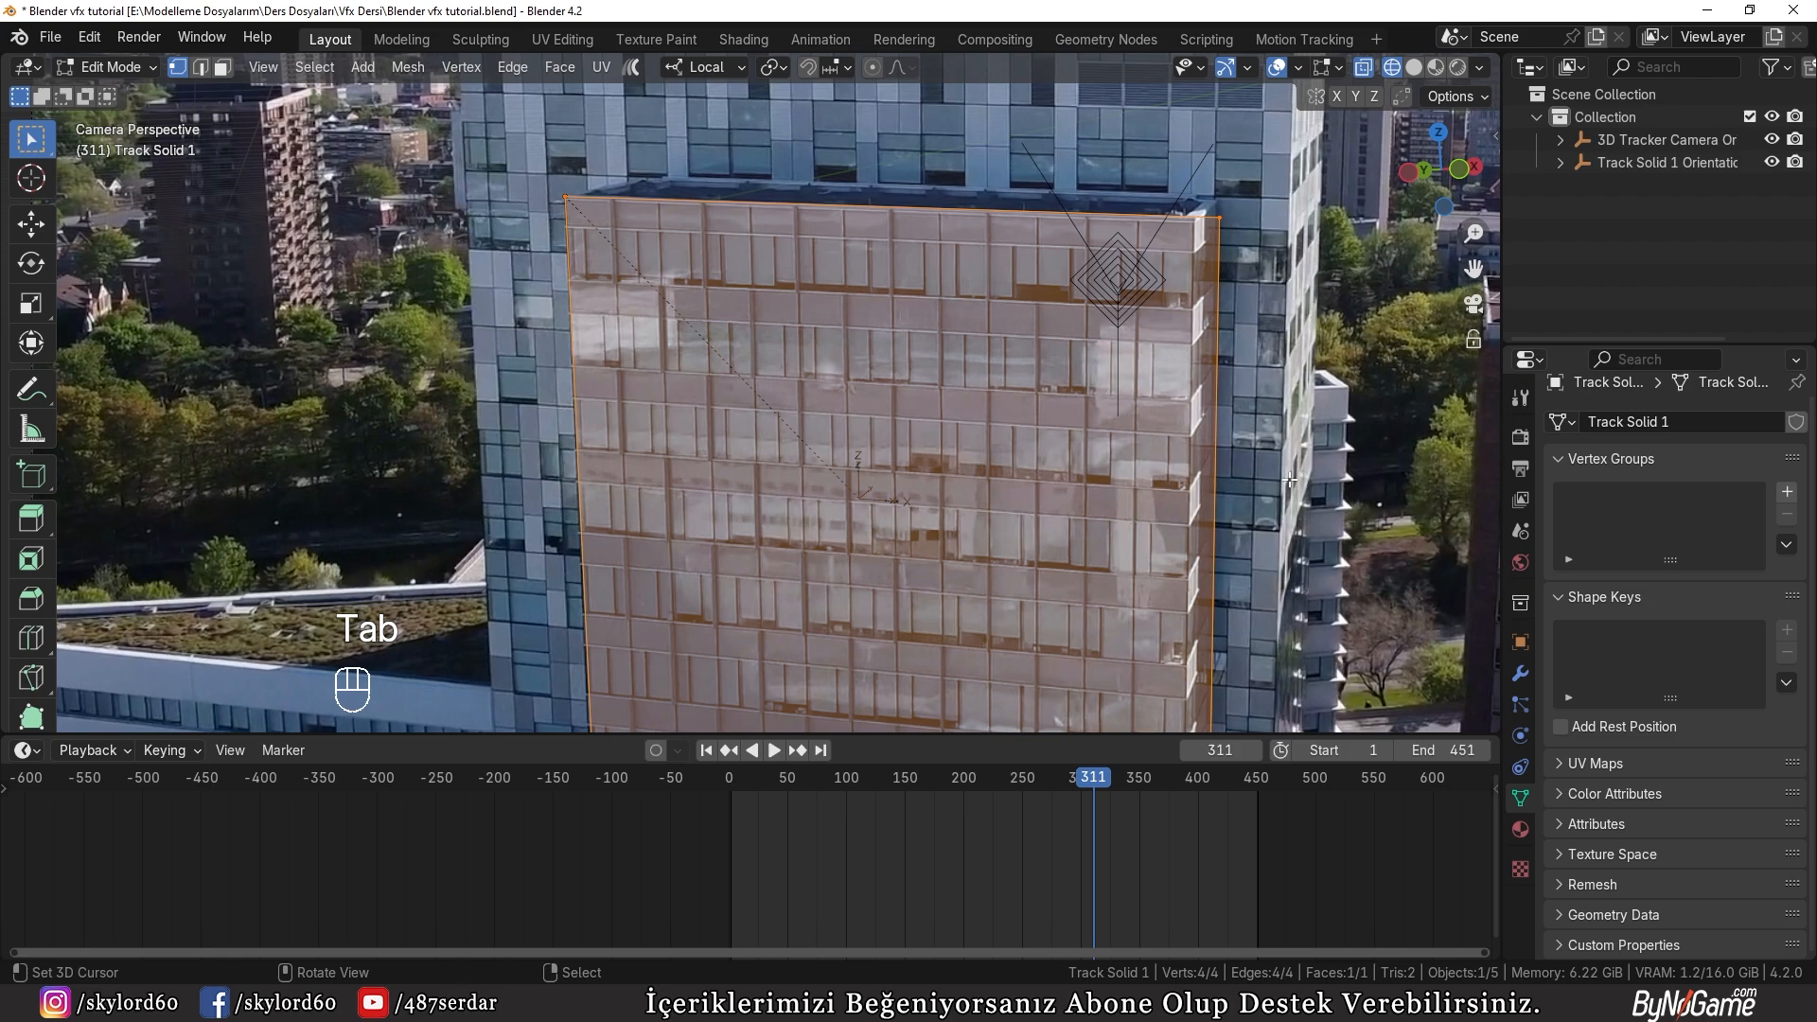
pyautogui.click(31, 224)
pyautogui.press('t')
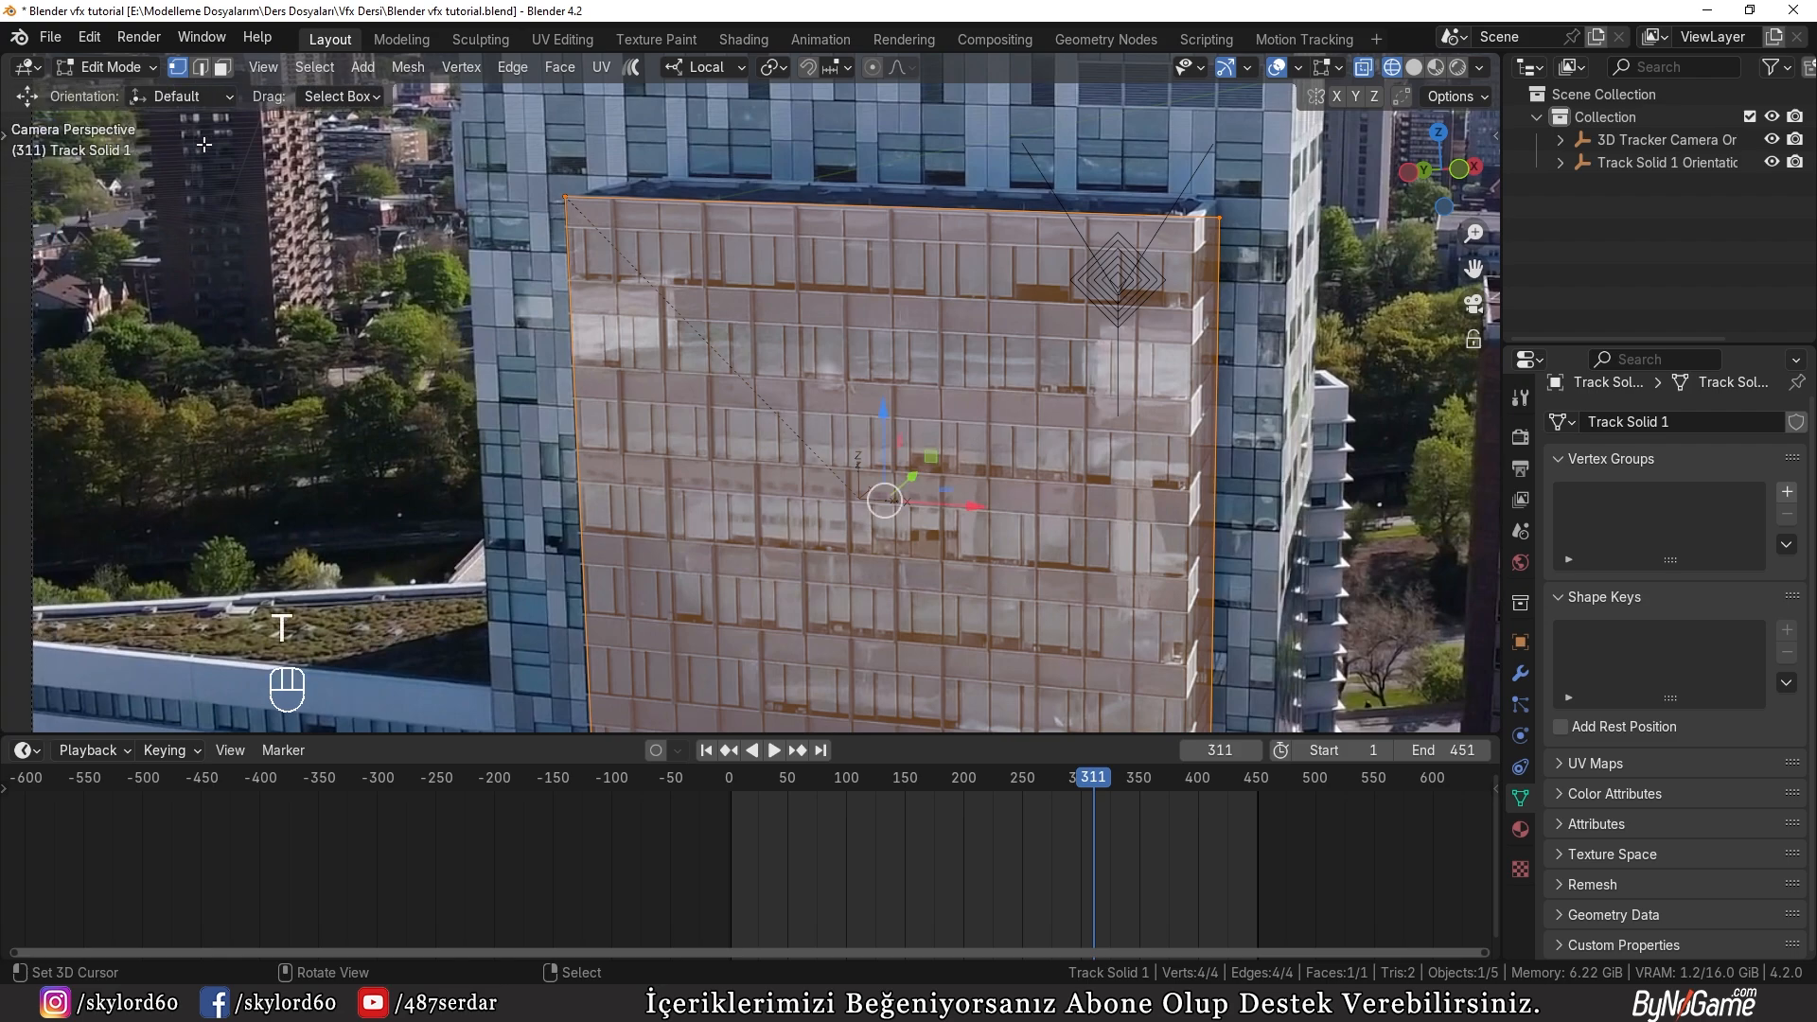
pyautogui.click(200, 67)
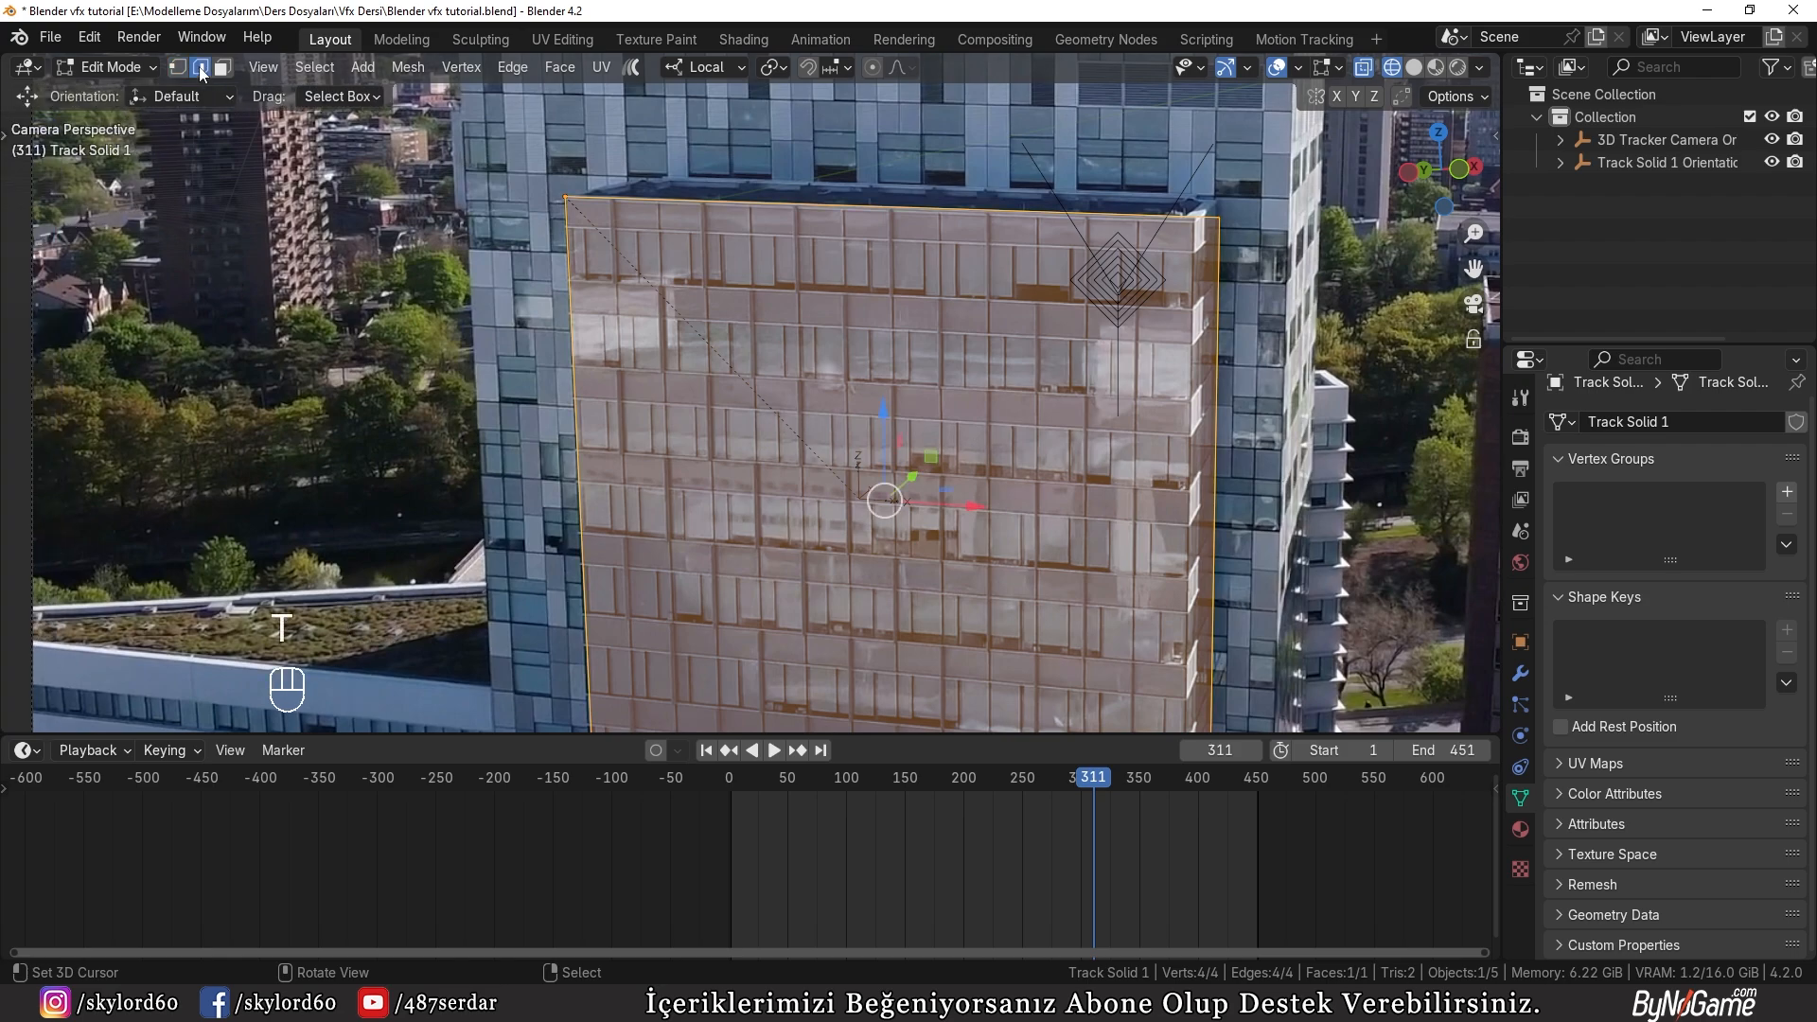
pyautogui.click(1221, 502)
pyautogui.keyDown('shift'); pyautogui.moveTo(1228, 501); pyautogui.dragTo(1199, 410, button='middle'); pyautogui.keyUp('shift')
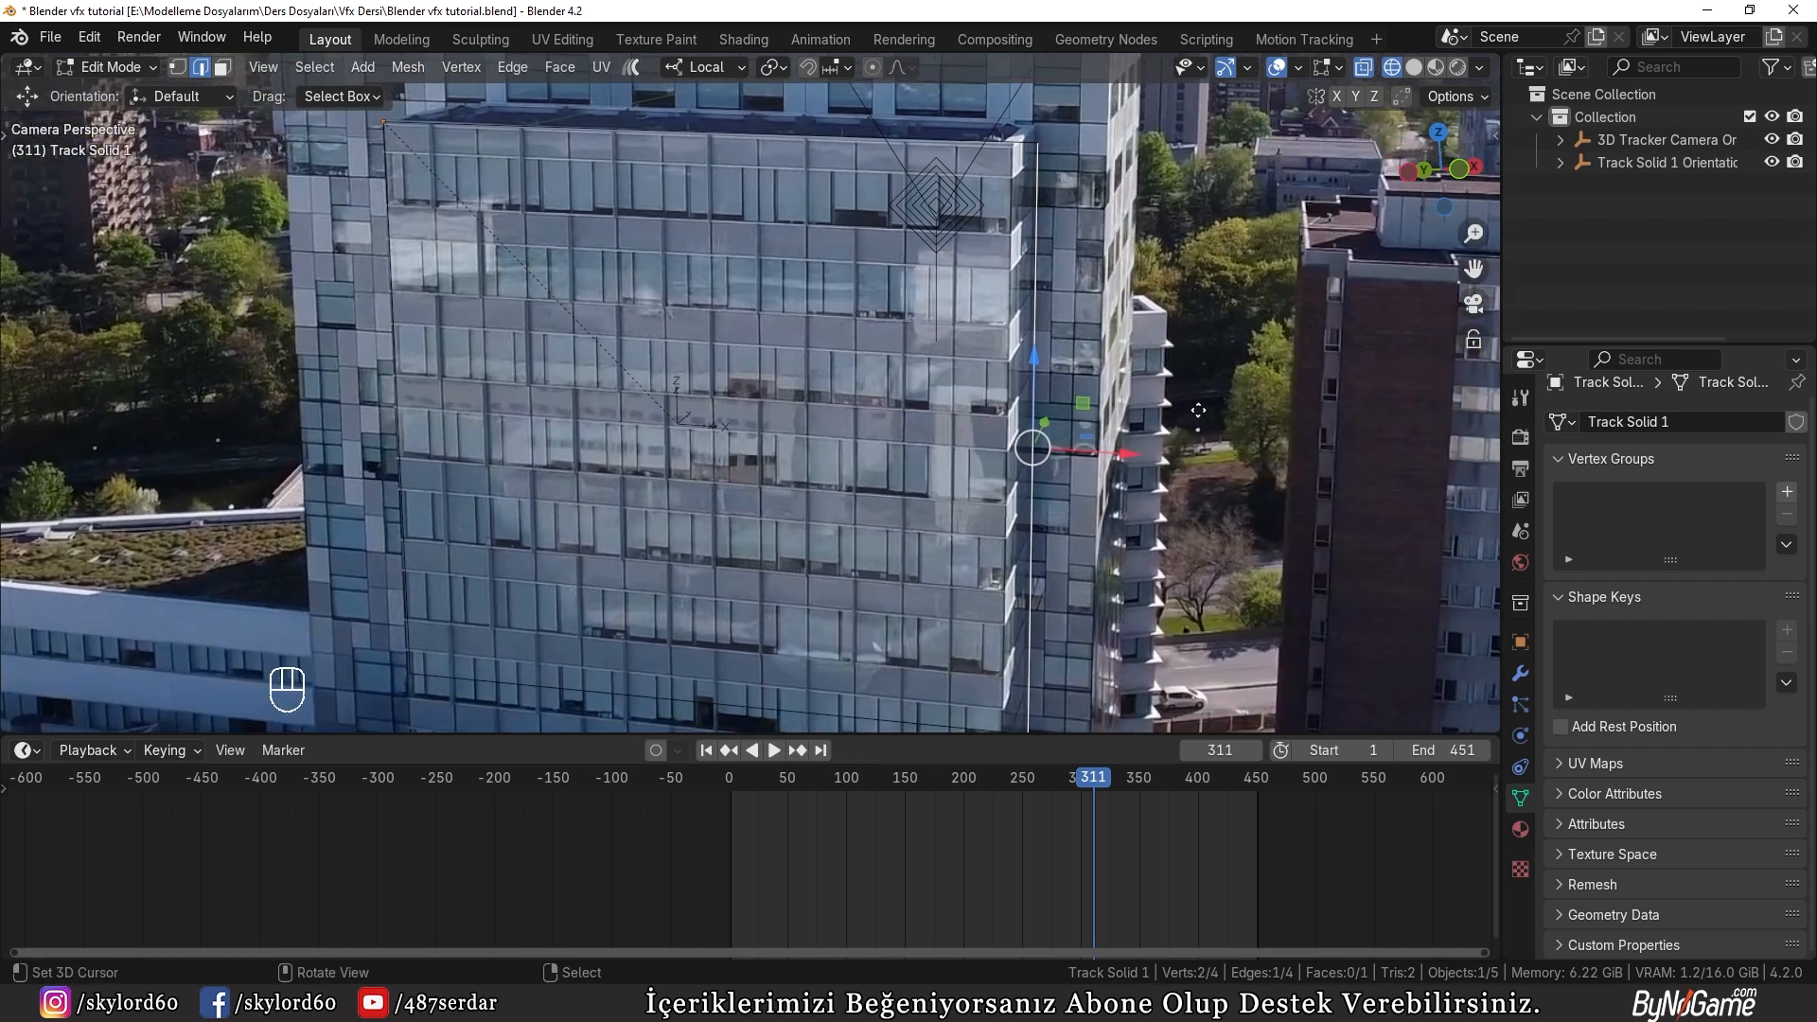
pyautogui.press('g')
pyautogui.press('x')
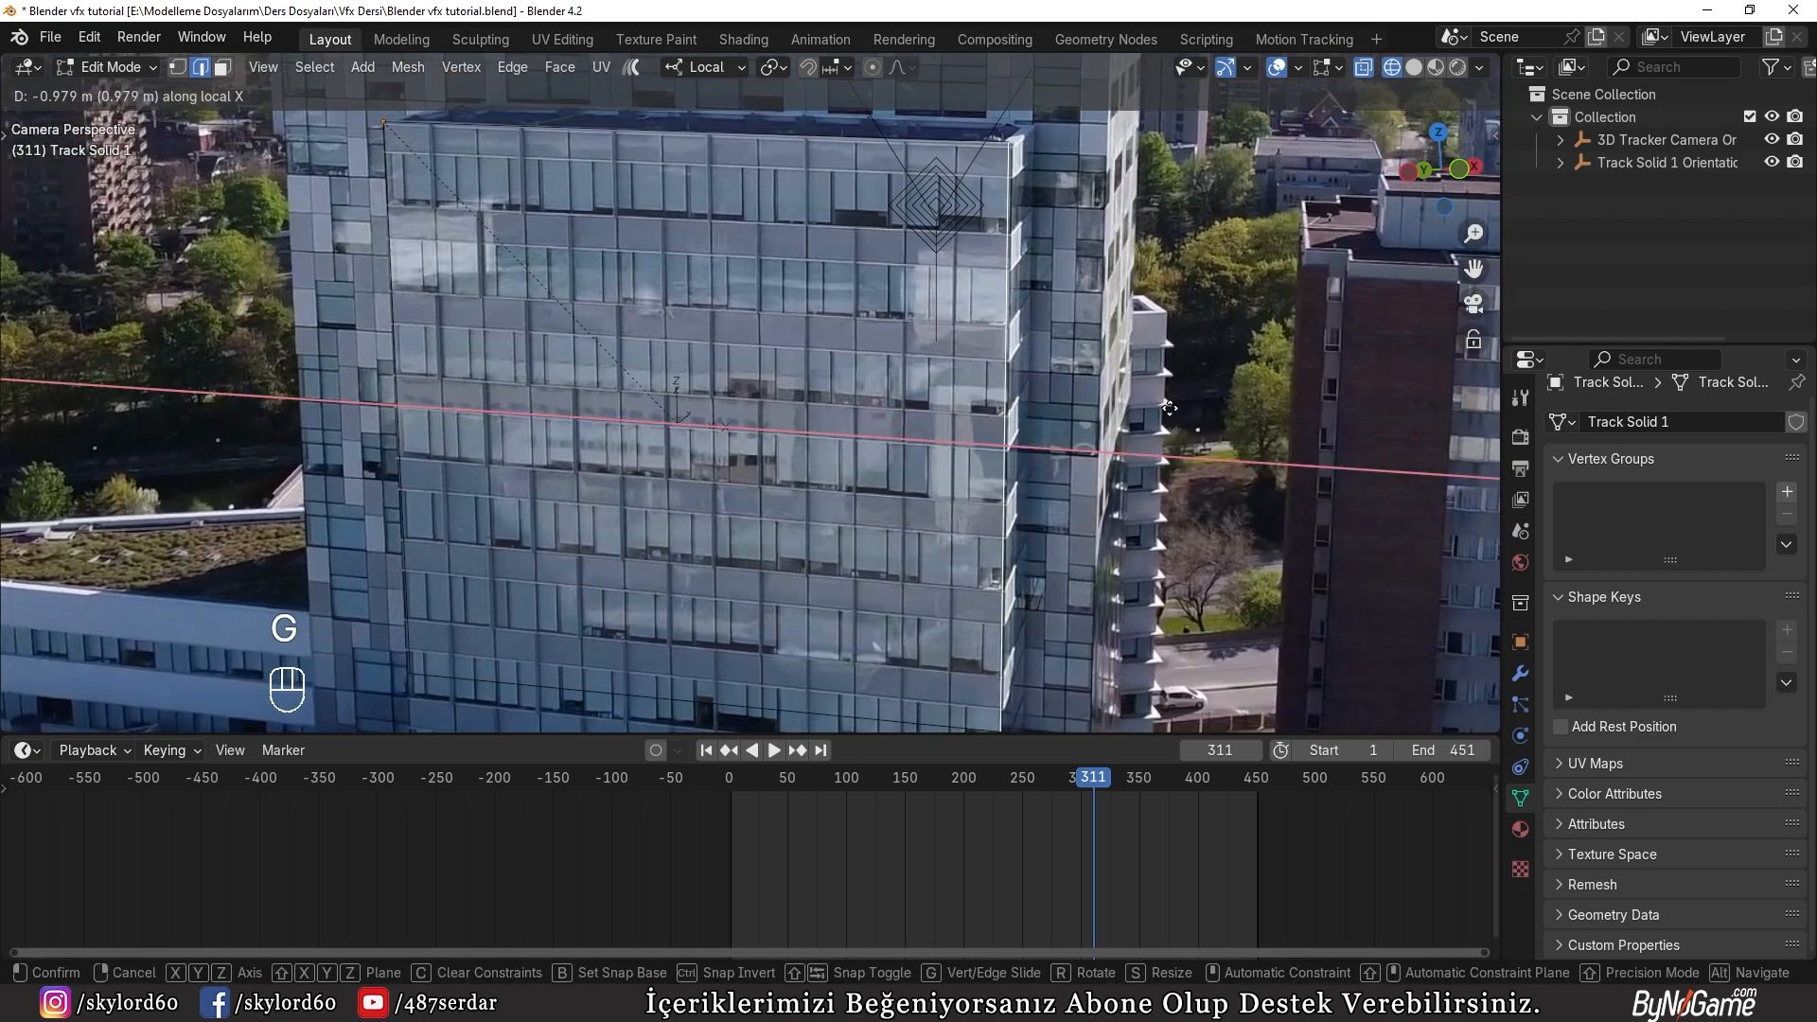
pyautogui.click(1170, 408)
pyautogui.press('Tab')
pyautogui.scroll(-3, 998, 462)
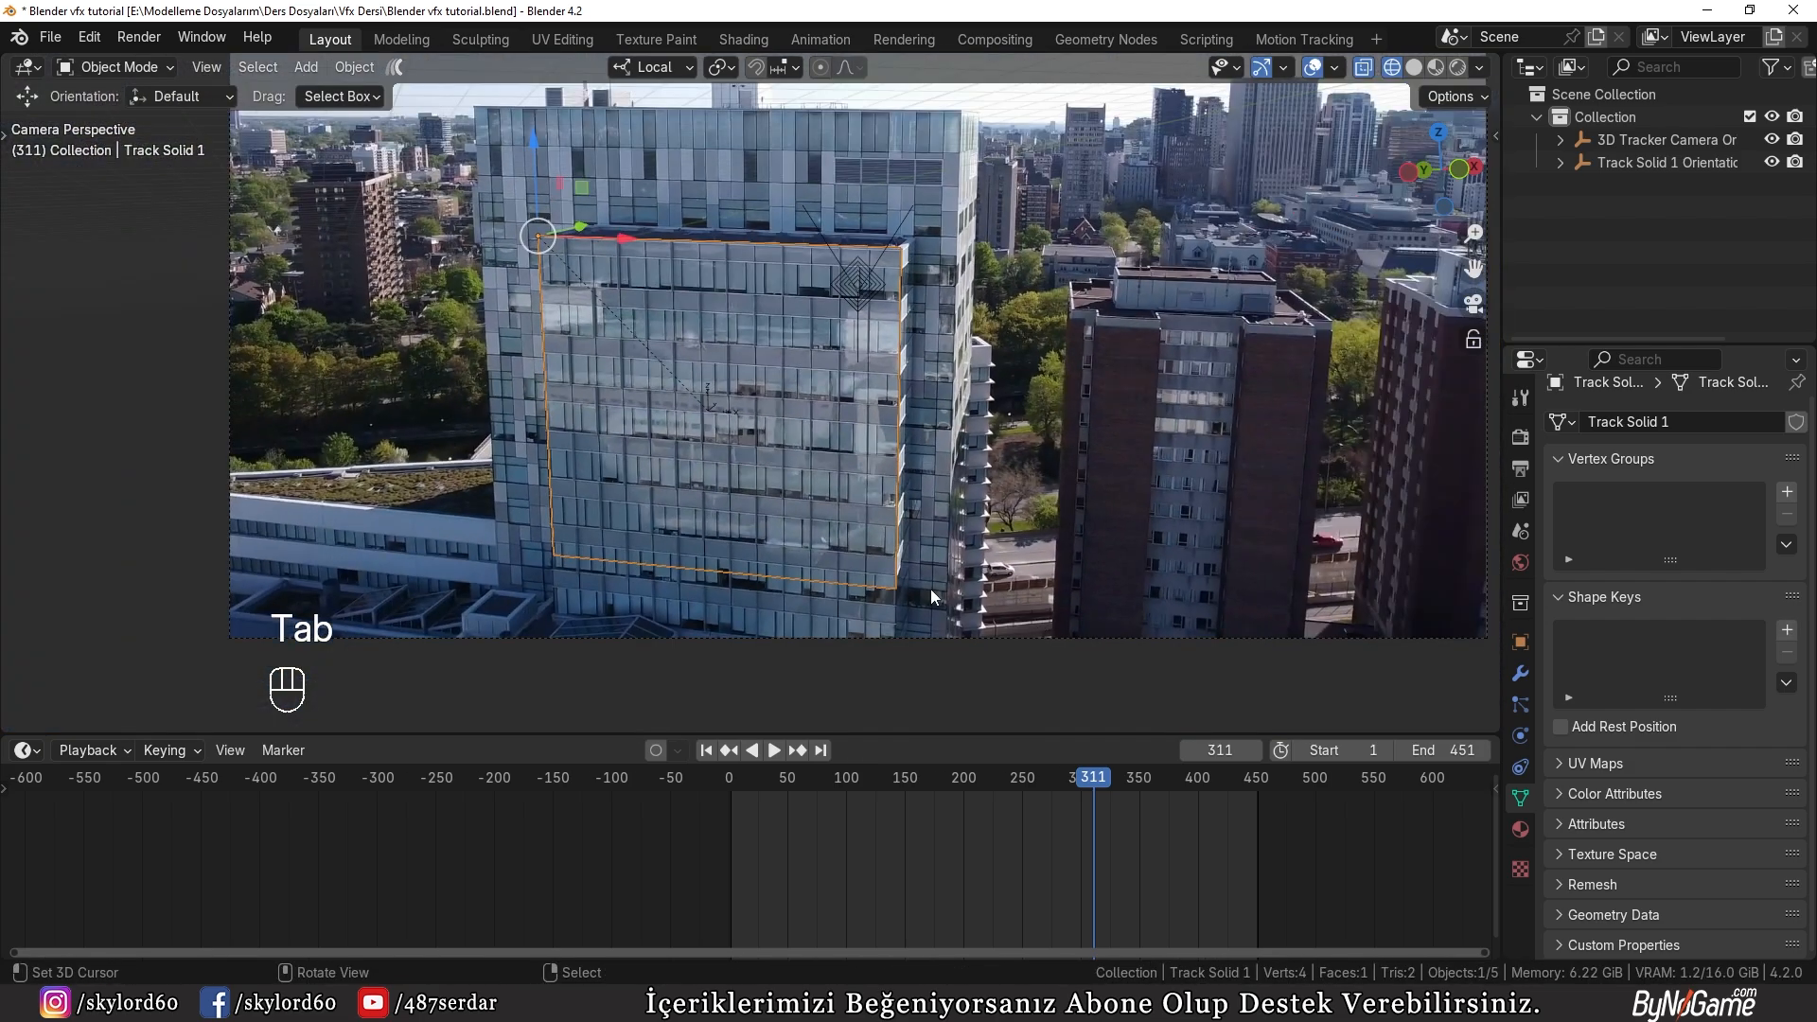
# Step: Return to solid shading, then play and scrub the animation to check how the adjusted plane follows the facade
pyautogui.press('z')
pyautogui.moveTo(1094, 803); pyautogui.dragTo(779, 759)
pyautogui.click(773, 750)
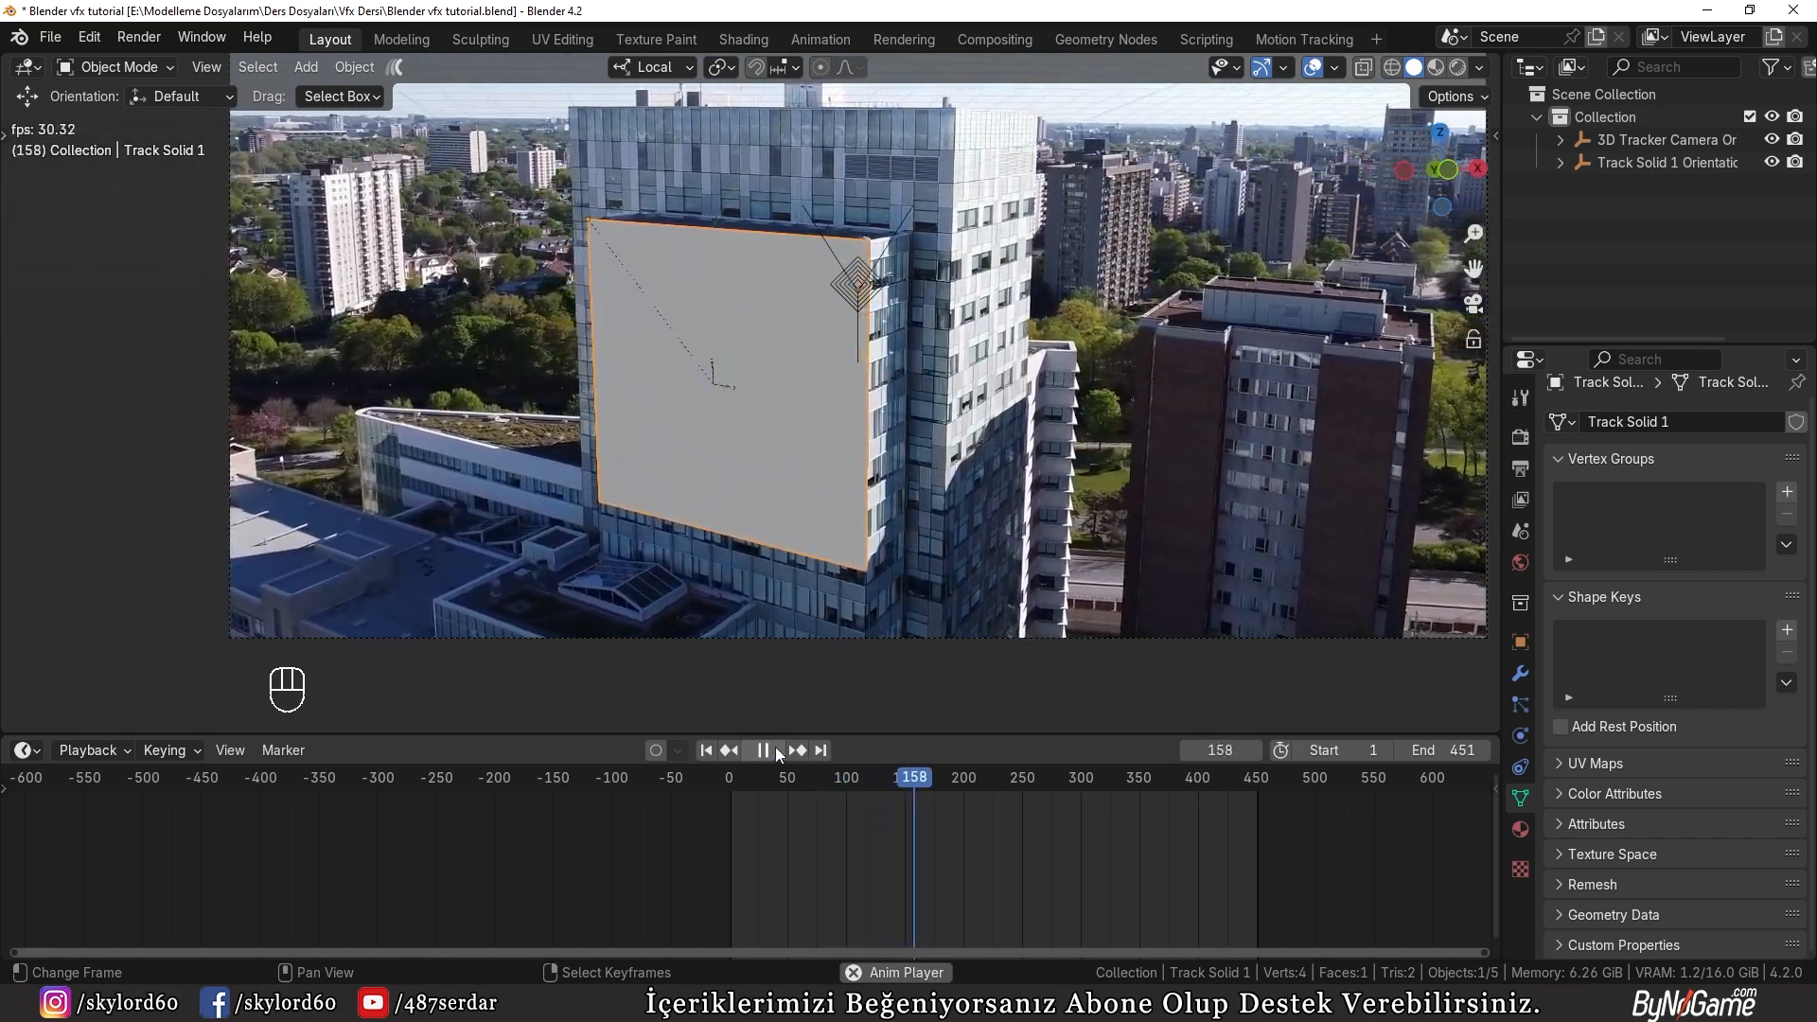
pyautogui.moveTo(943, 784); pyautogui.dragTo(1153, 805)
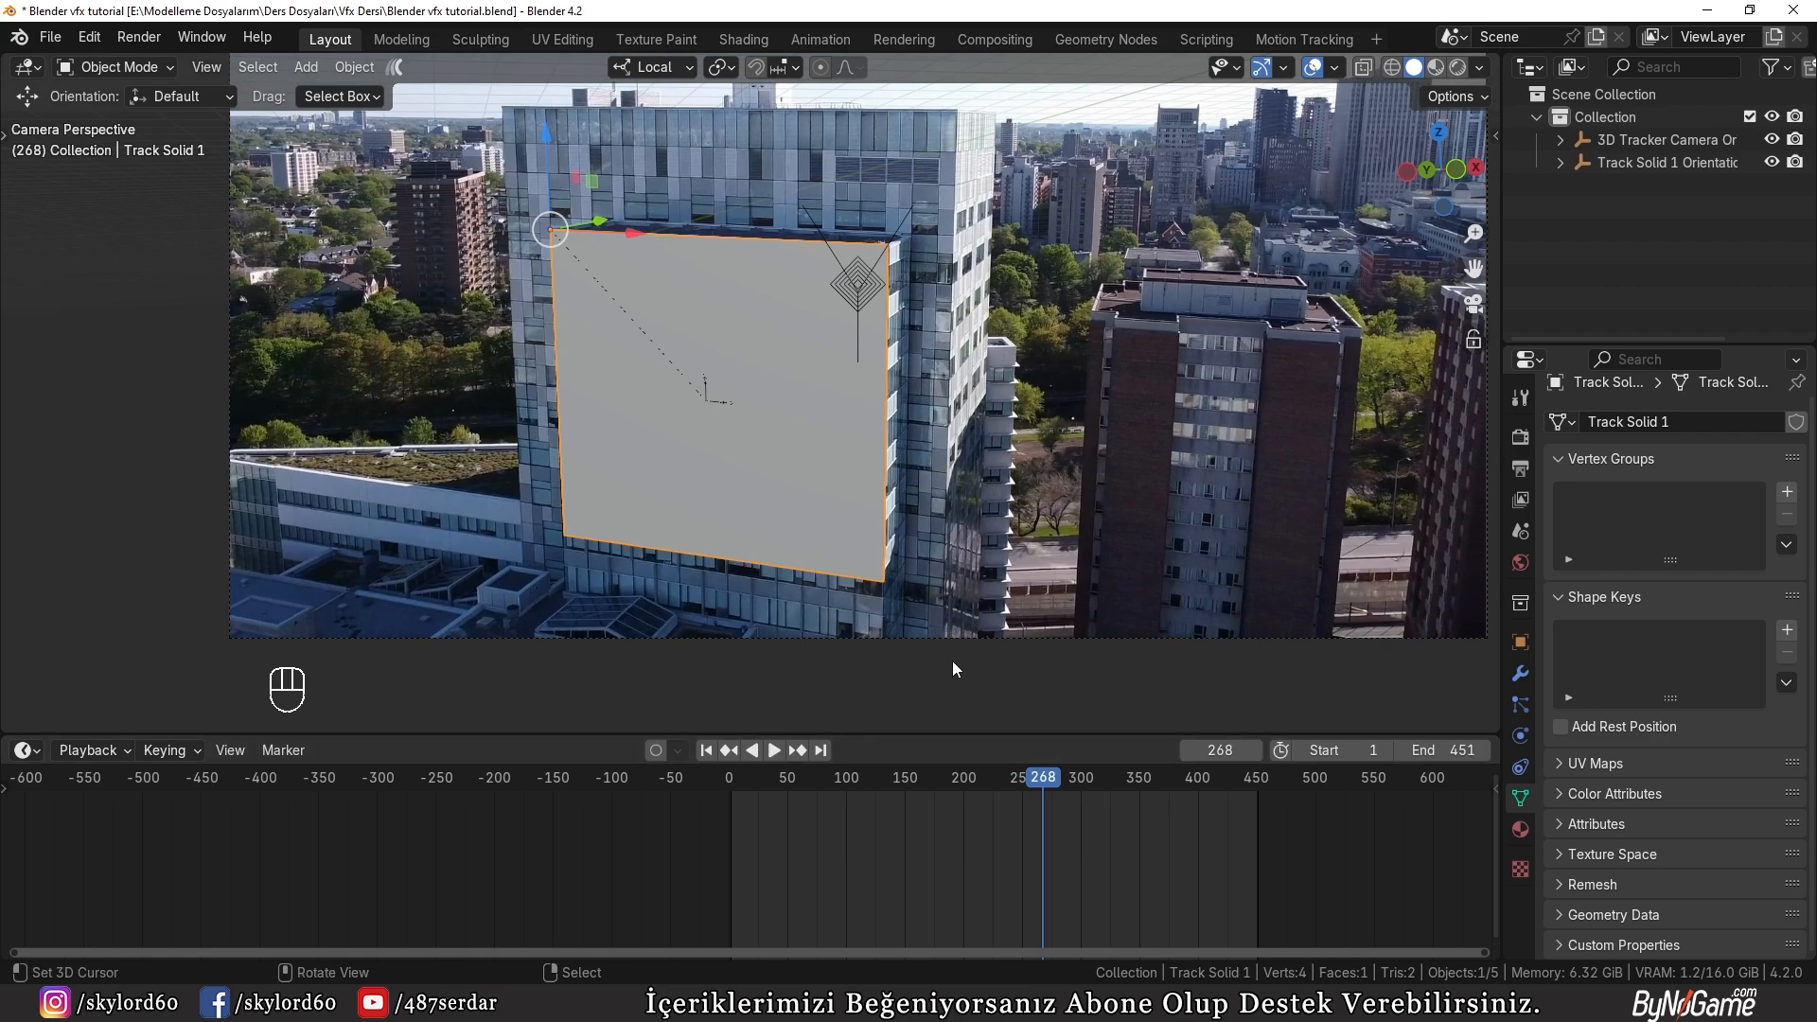
# Step: At frame 1, extrude the plane's top edge 20 m upward along local Z
pyautogui.scroll(3, 984, 843)
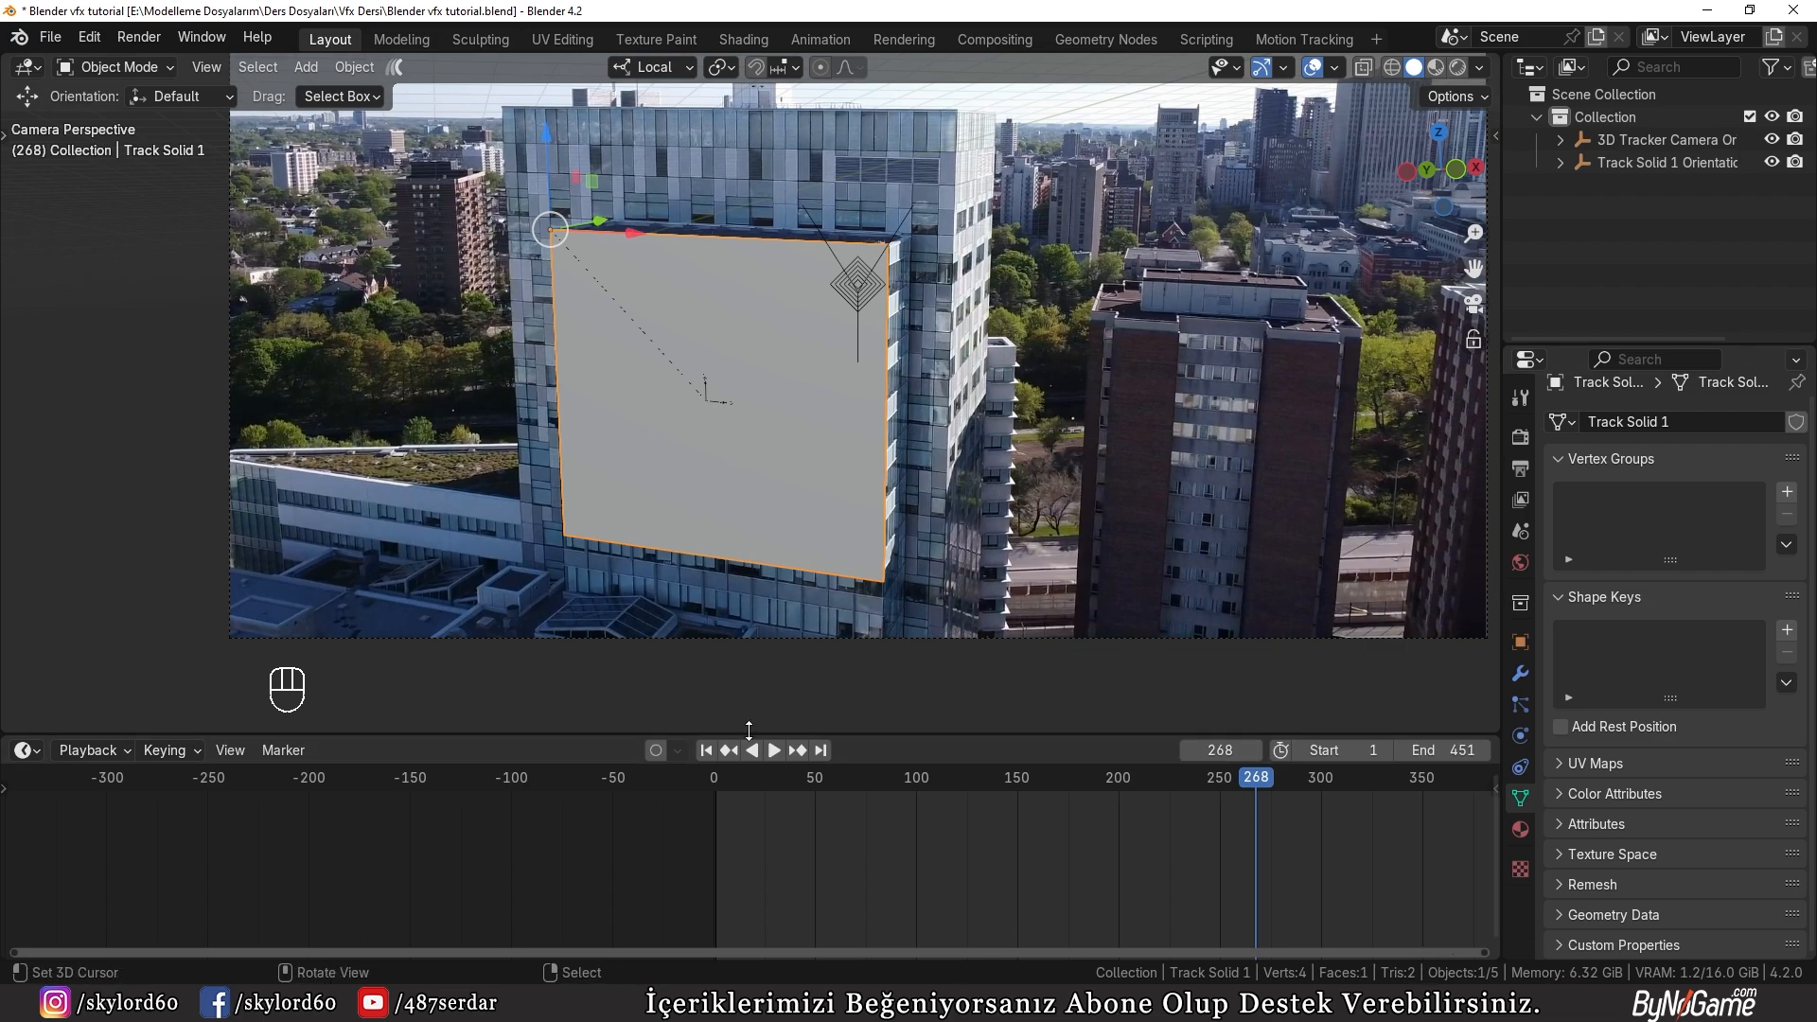
pyautogui.click(706, 749)
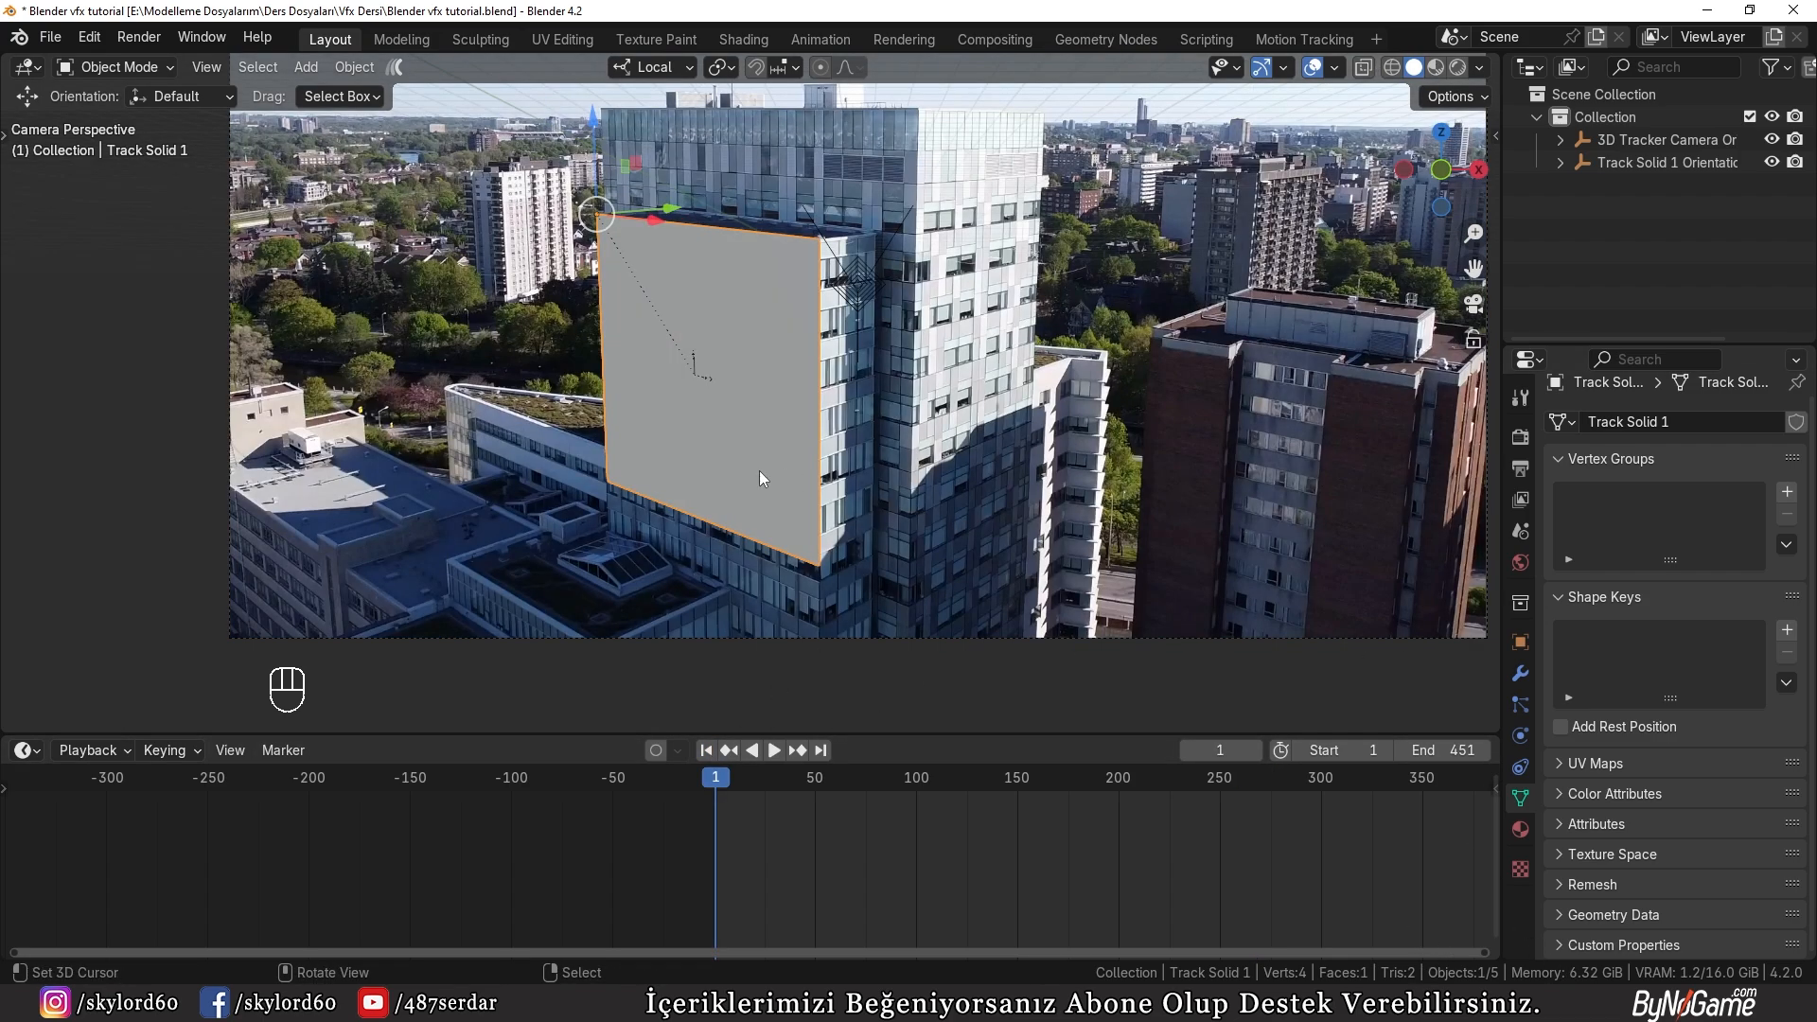
pyautogui.press('Tab')
pyautogui.keyDown('shift'); pyautogui.moveTo(723, 362); pyautogui.dragTo(781, 426, button='middle'); pyautogui.keyUp('shift')
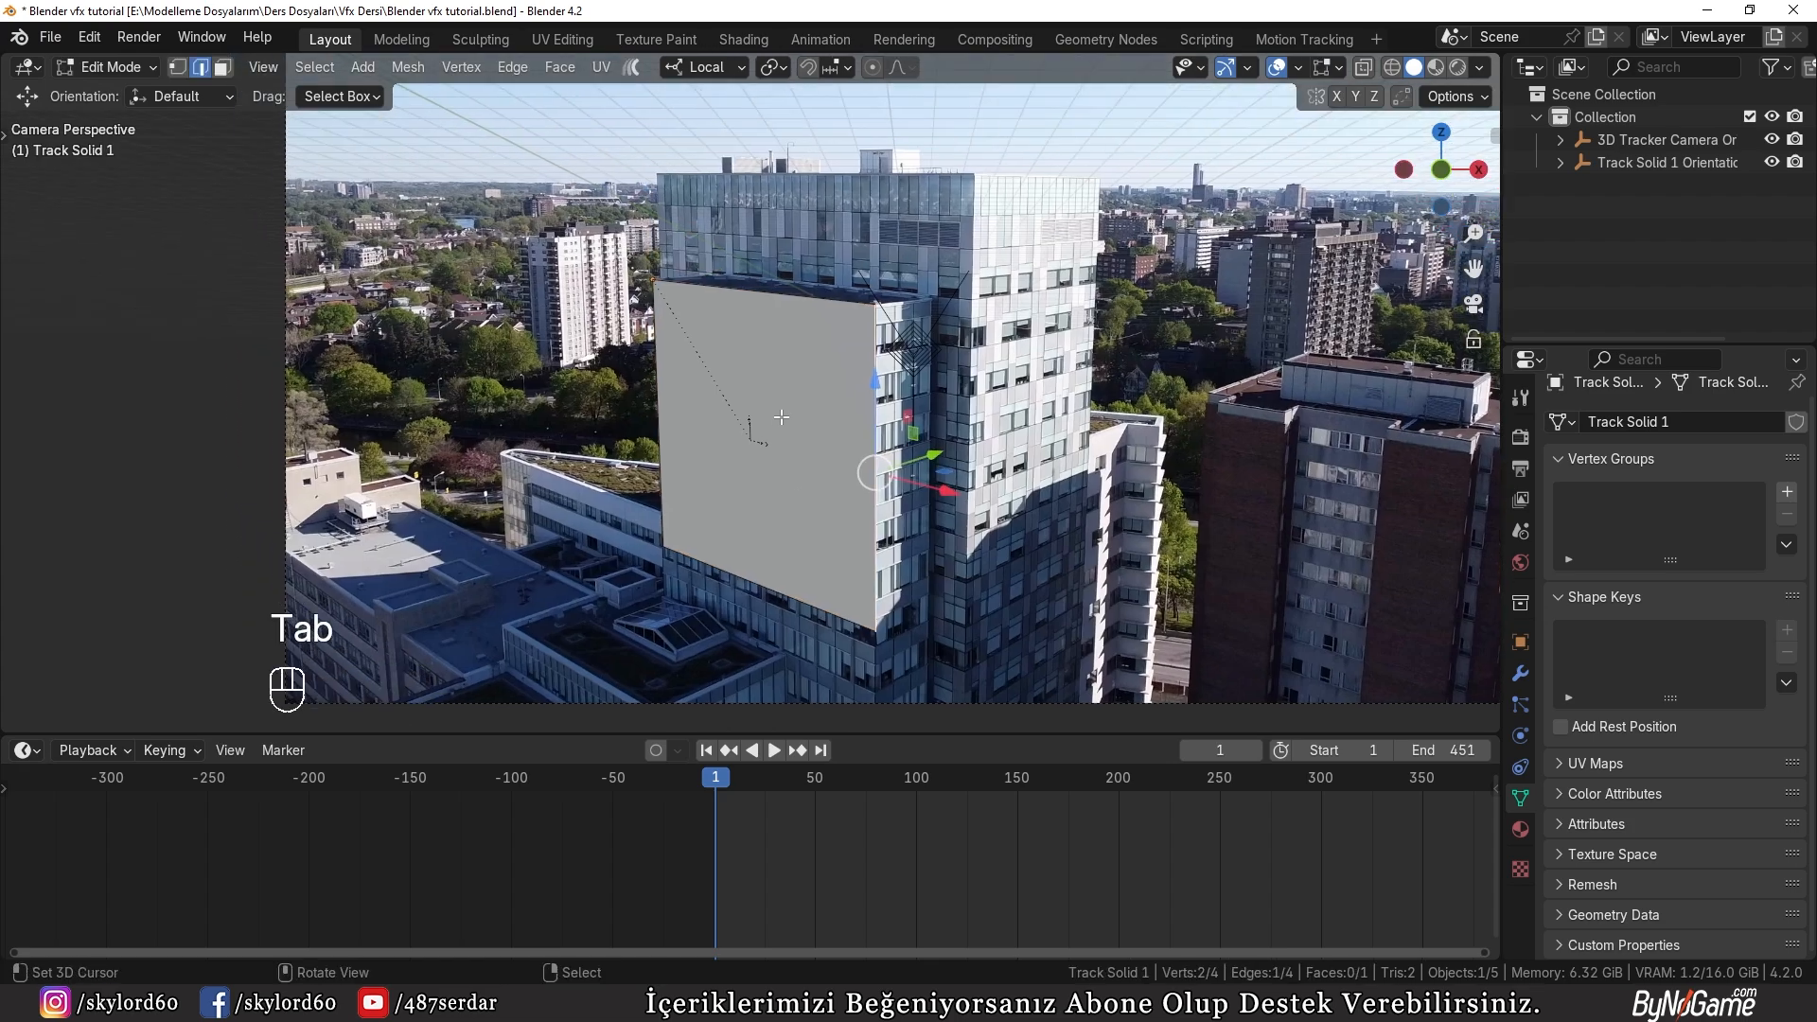
pyautogui.hotkey('alt', 'a')
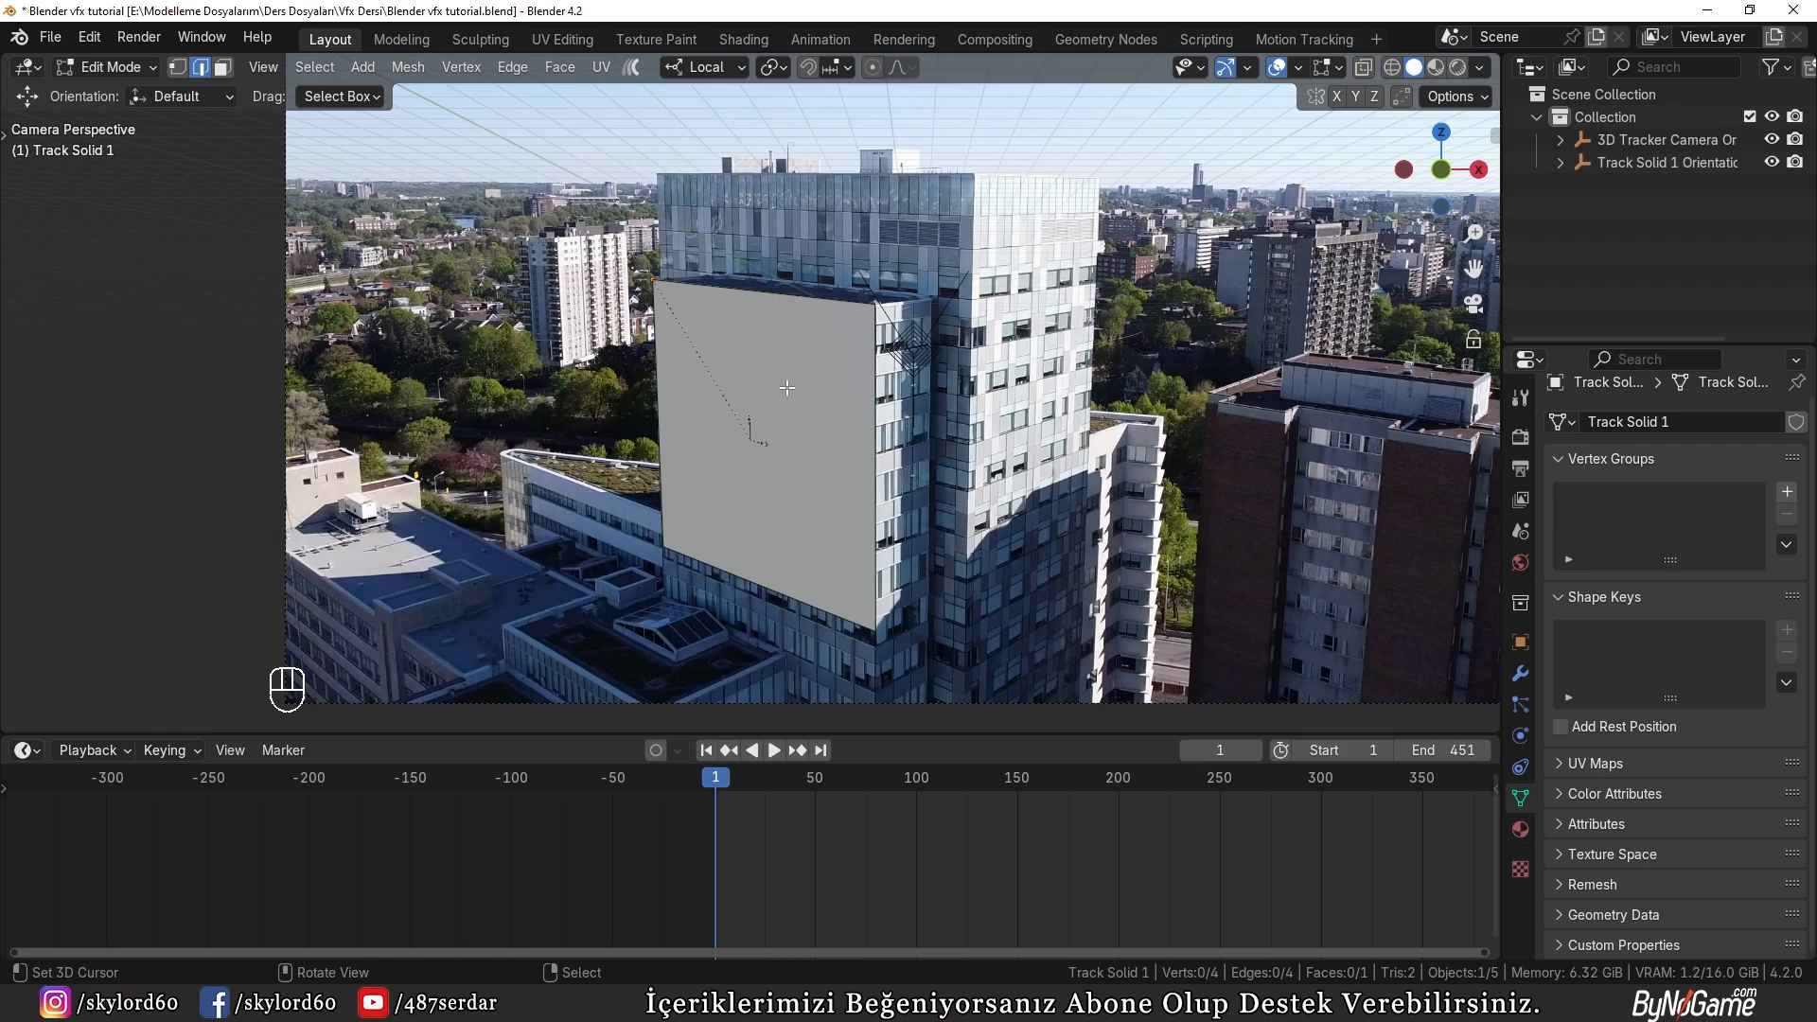
pyautogui.scroll(-1, 778, 508)
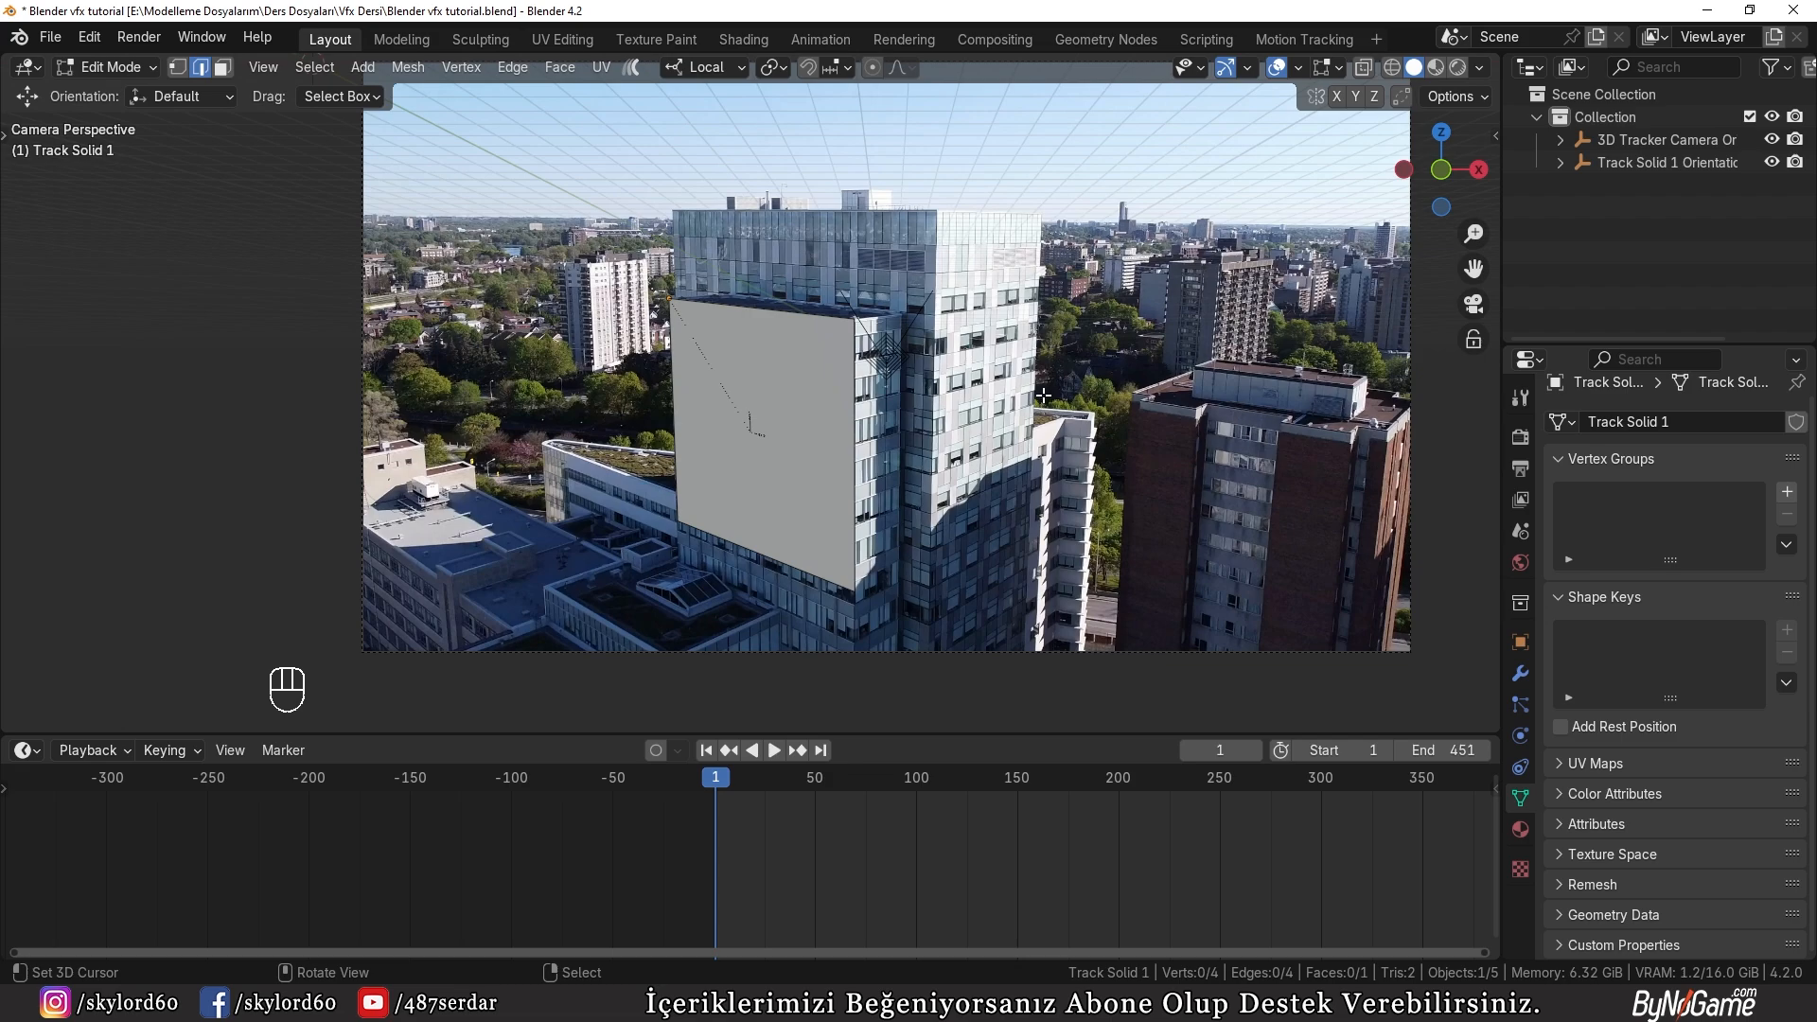
pyautogui.click(824, 316)
pyautogui.keyDown('shift'); pyautogui.moveTo(850, 319); pyautogui.dragTo(901, 372, button='middle'); pyautogui.keyUp('shift')
pyautogui.press('e')
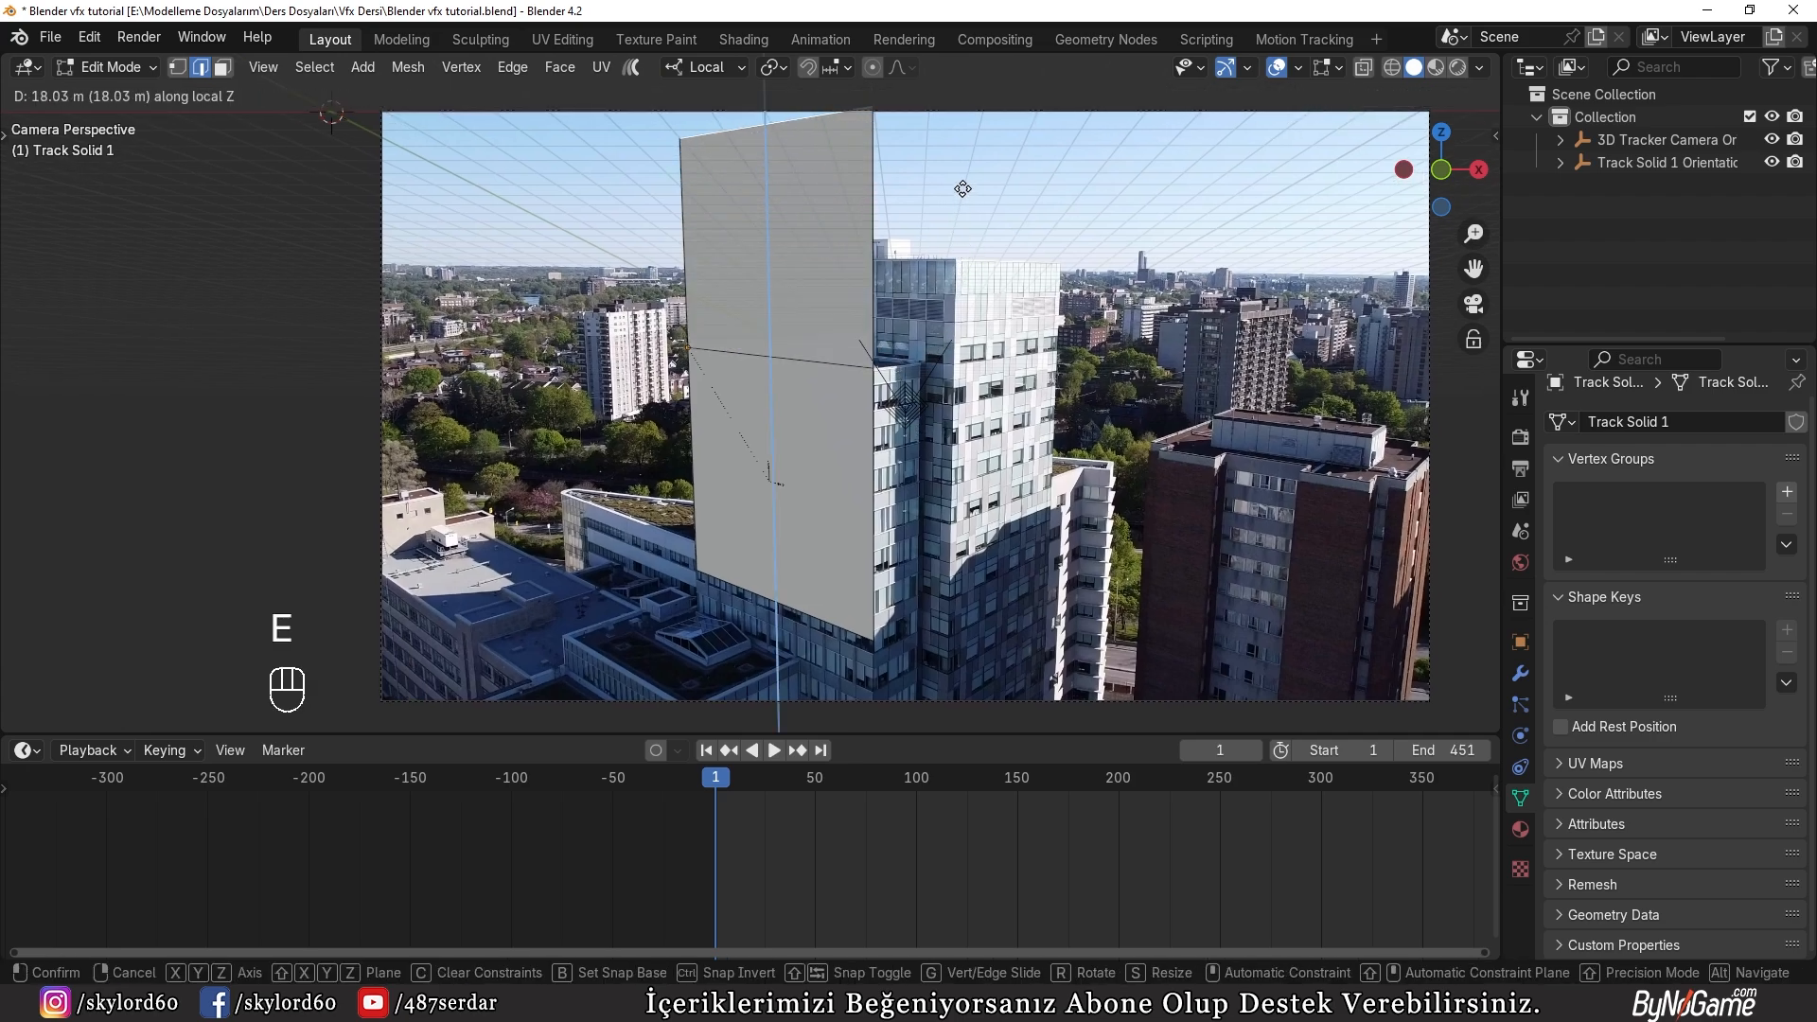
pyautogui.click(962, 188)
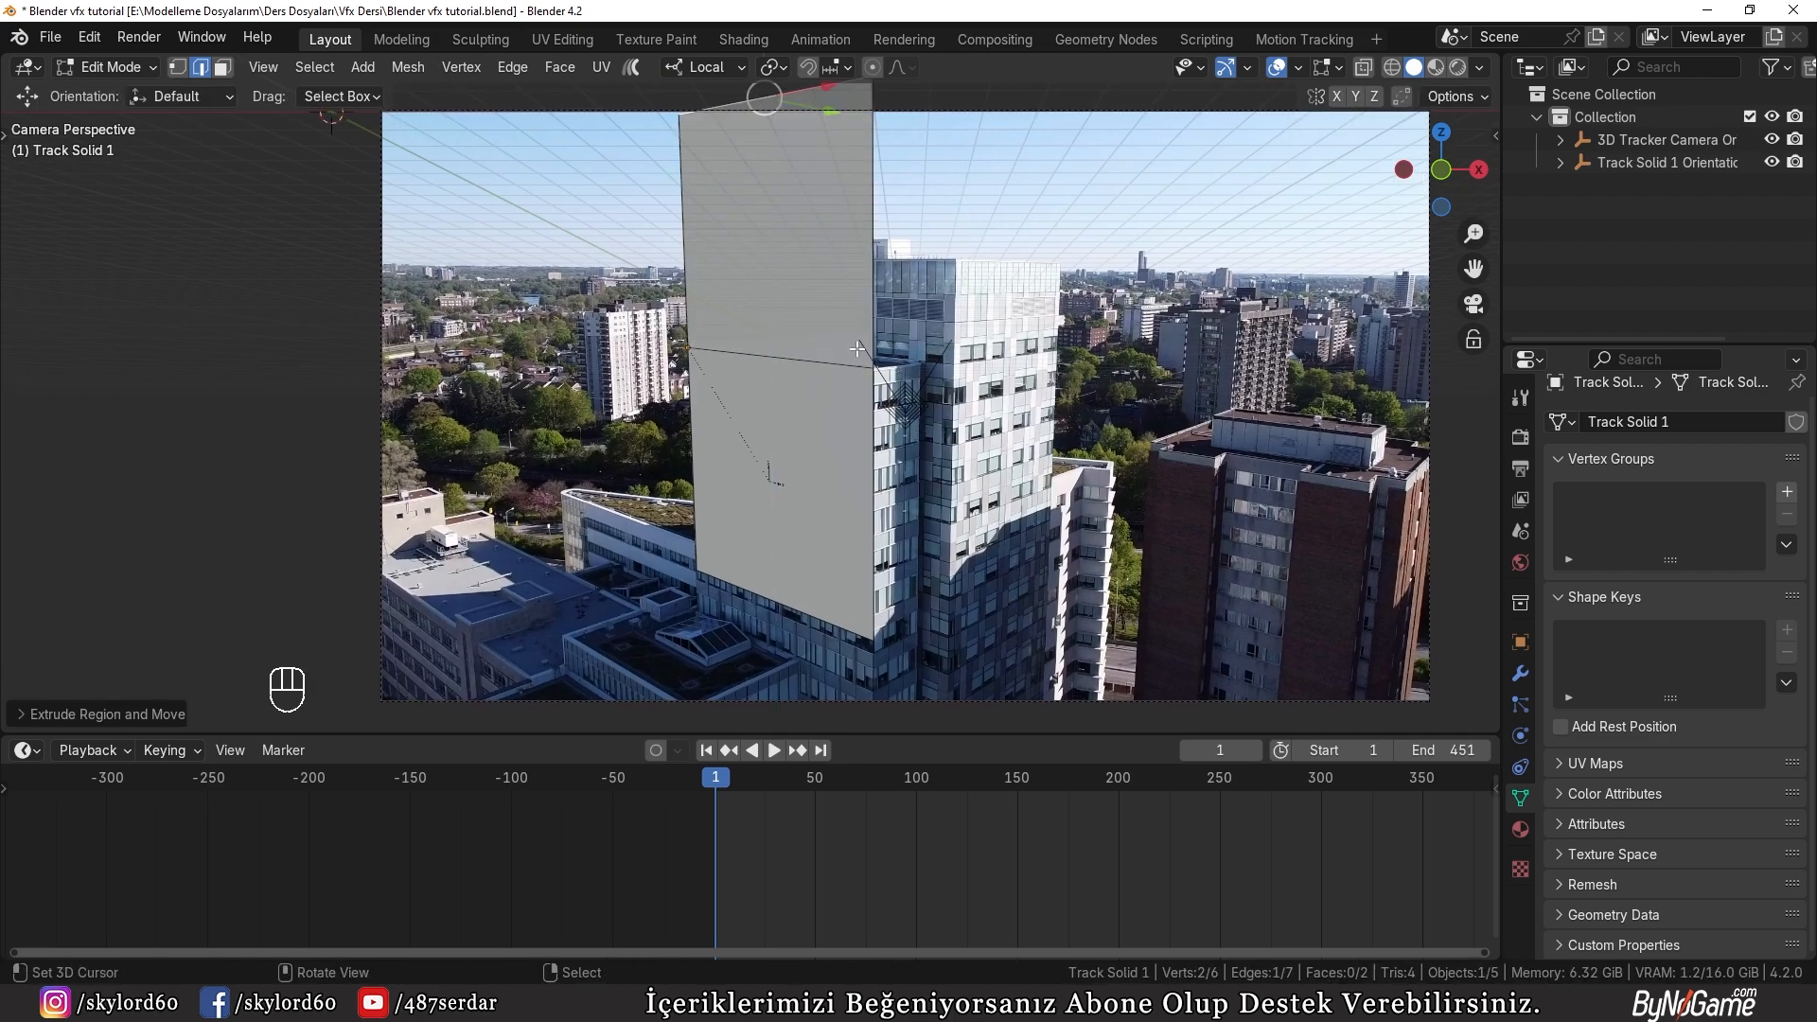
# Step: Copy the extrusion's Z distance and extrude the plane's two right-hand edges by that 20 m along local X
pyautogui.click(87, 711)
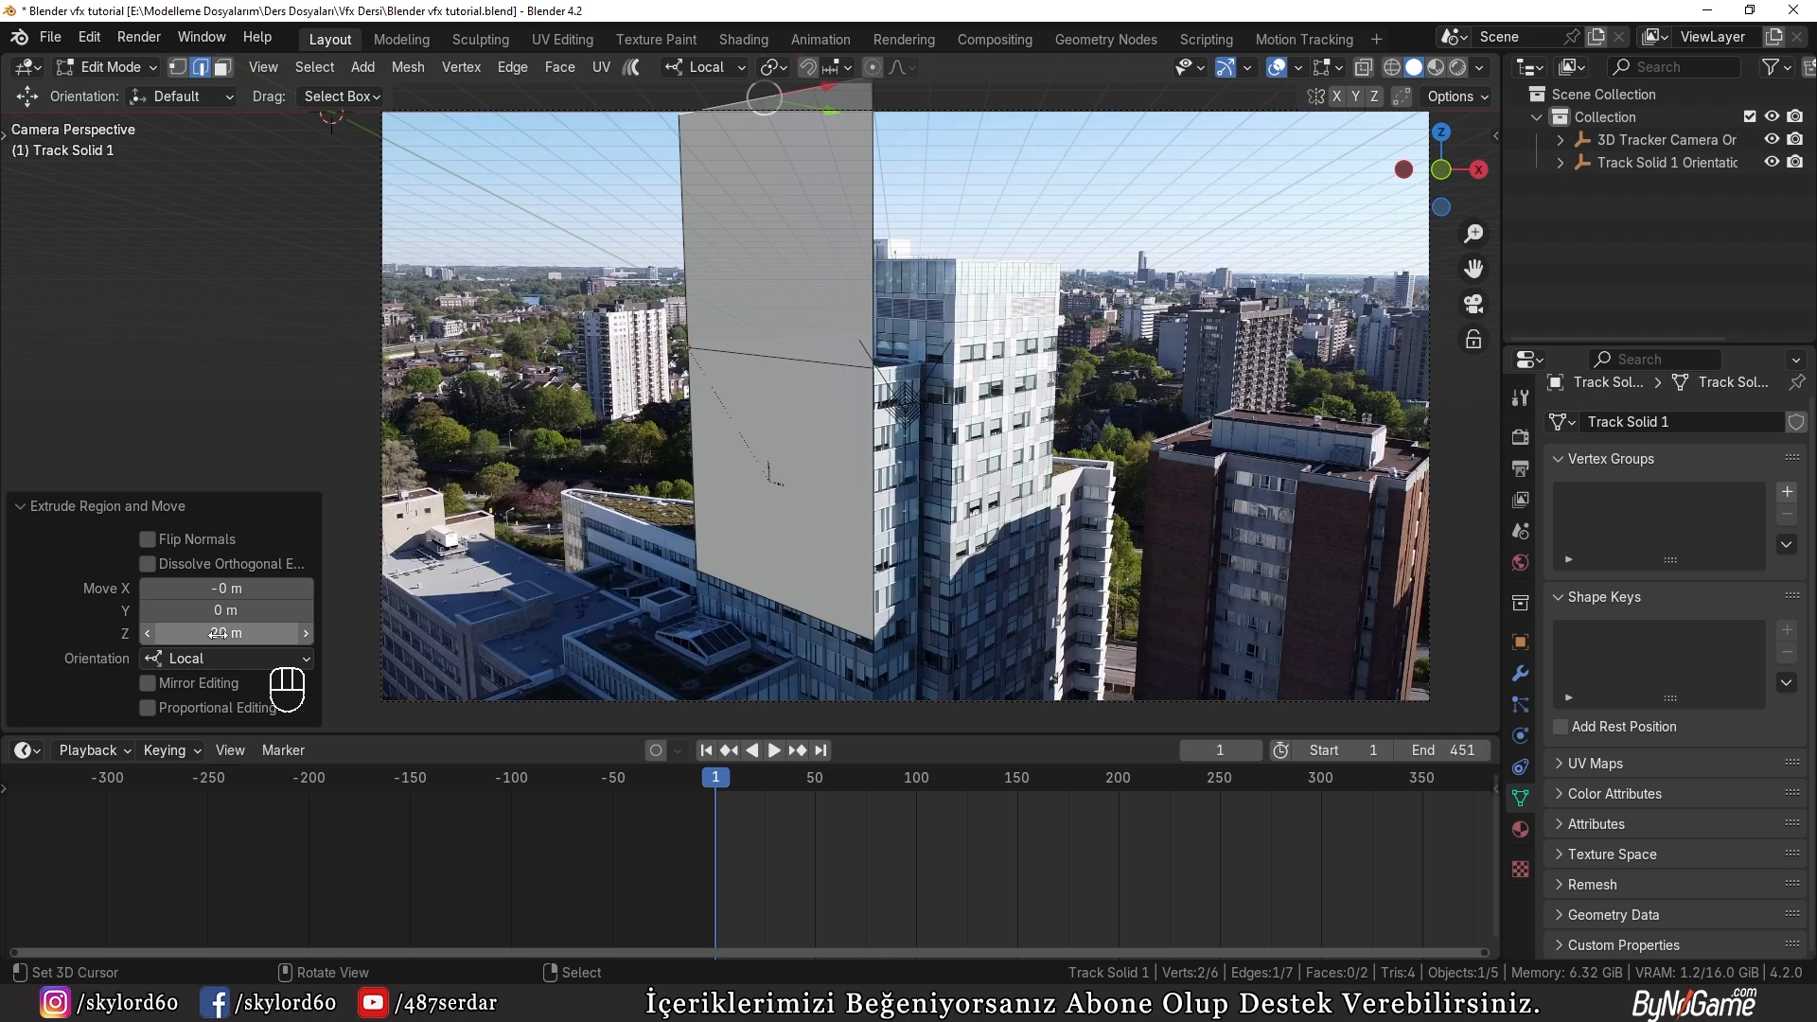
pyautogui.hotkey('ctrl', 'c')
pyautogui.click(137, 508)
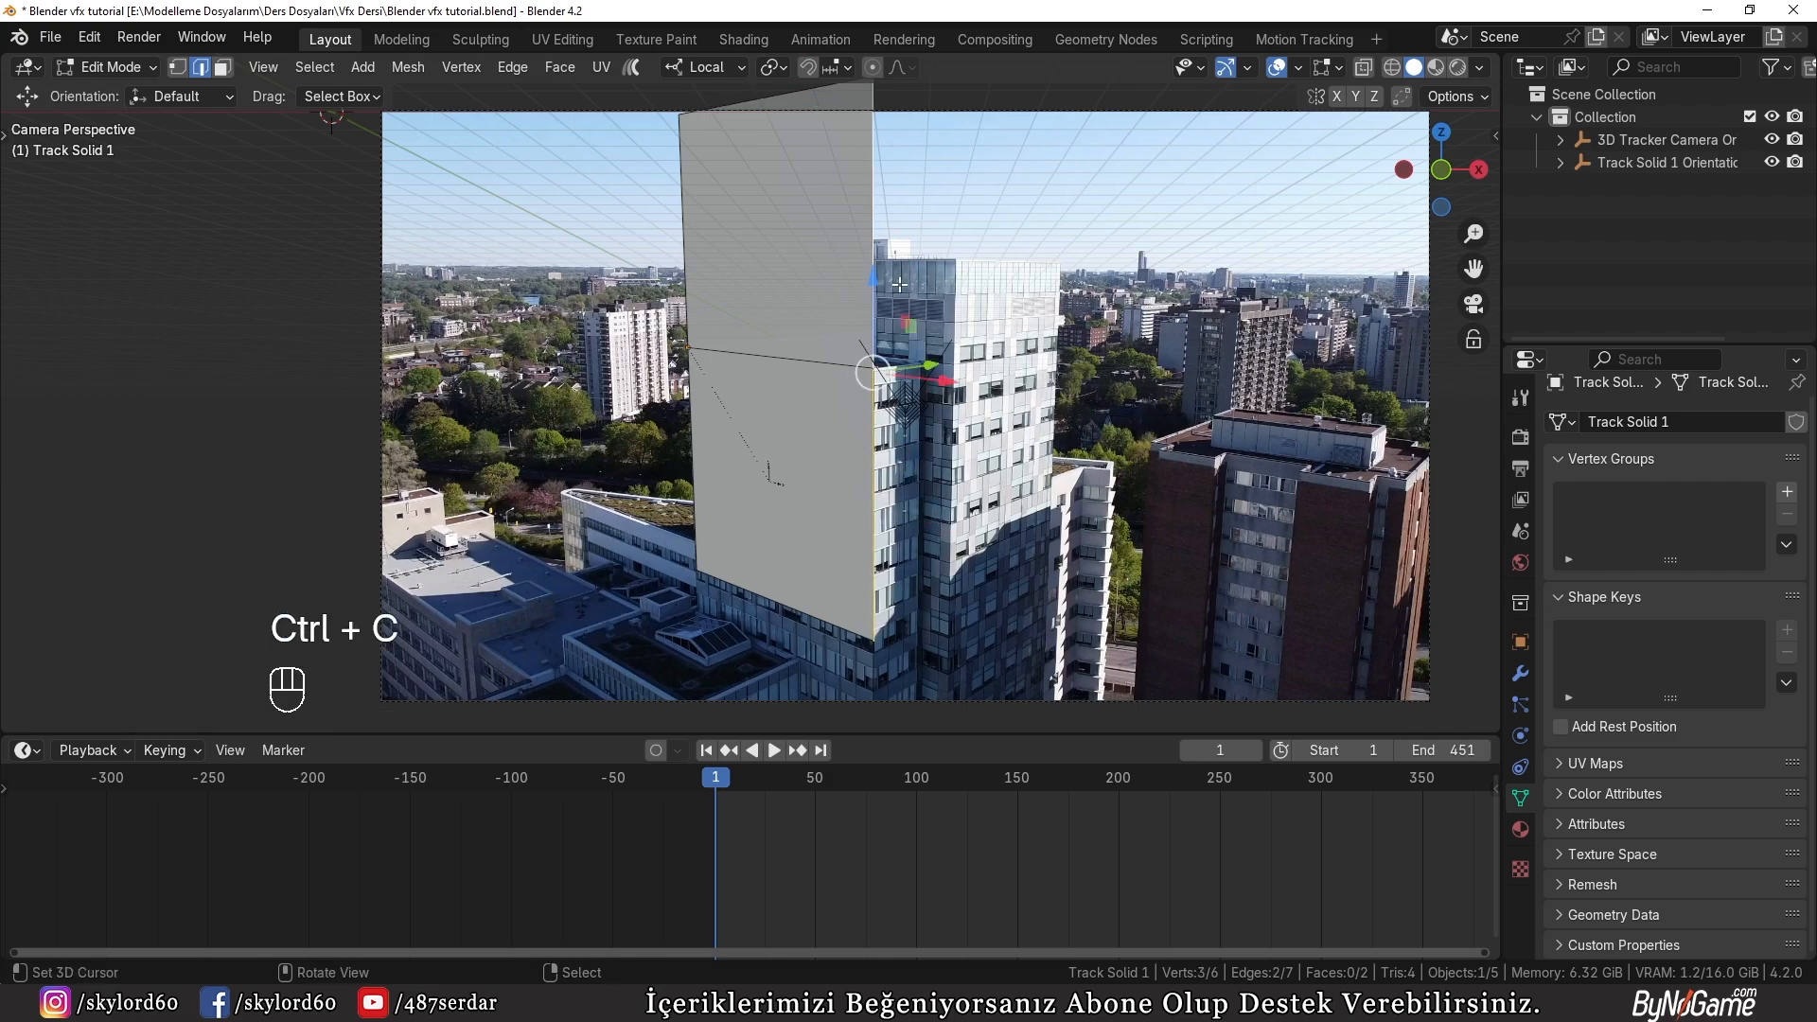
pyautogui.moveTo(908, 326); pyautogui.dragTo(975, 540, button='middle')
pyautogui.press('e')
pyautogui.press('x')
pyautogui.hotkey('ctrl', 'v')
pyautogui.press('Return')
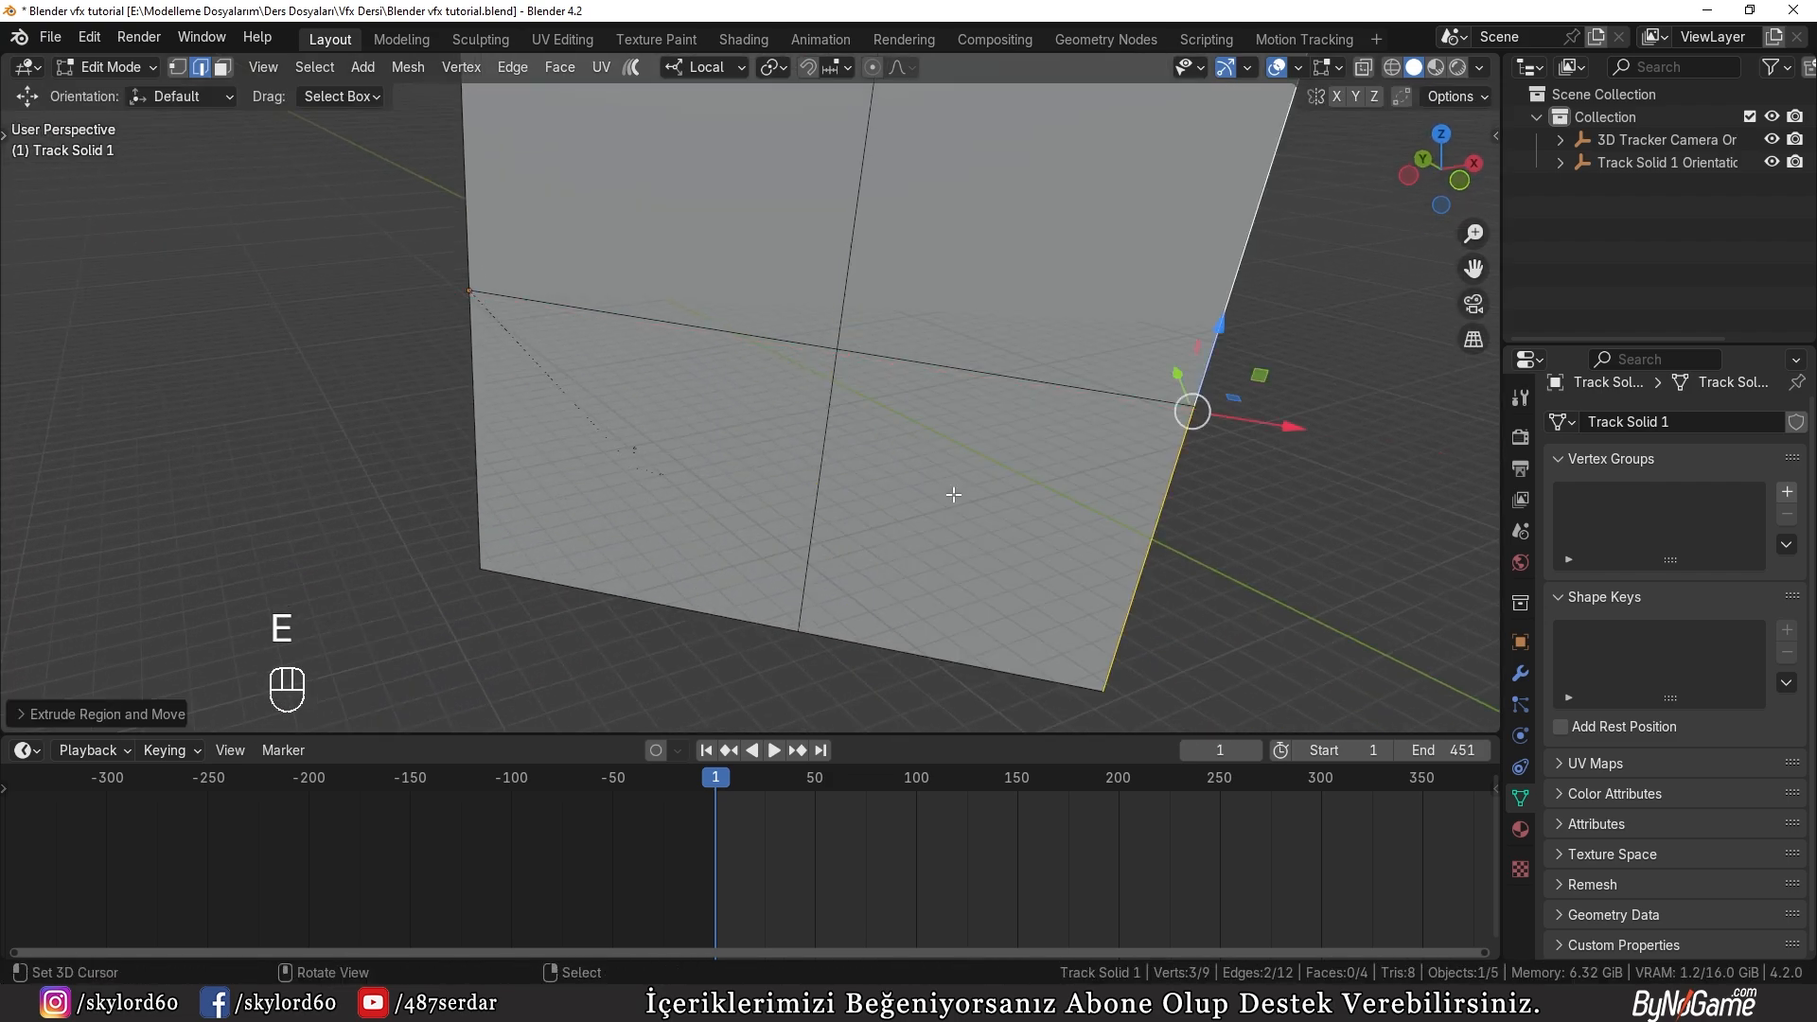
# Step: Extrude the plane's two bottom edges 20 m downward along local Z using the copied distance
pyautogui.rightClick(742, 607)
pyautogui.keyDown('shift'); pyautogui.rightClick(863, 626); pyautogui.keyUp('shift')
pyautogui.press('e')
pyautogui.hotkey('ctrl', 'v')
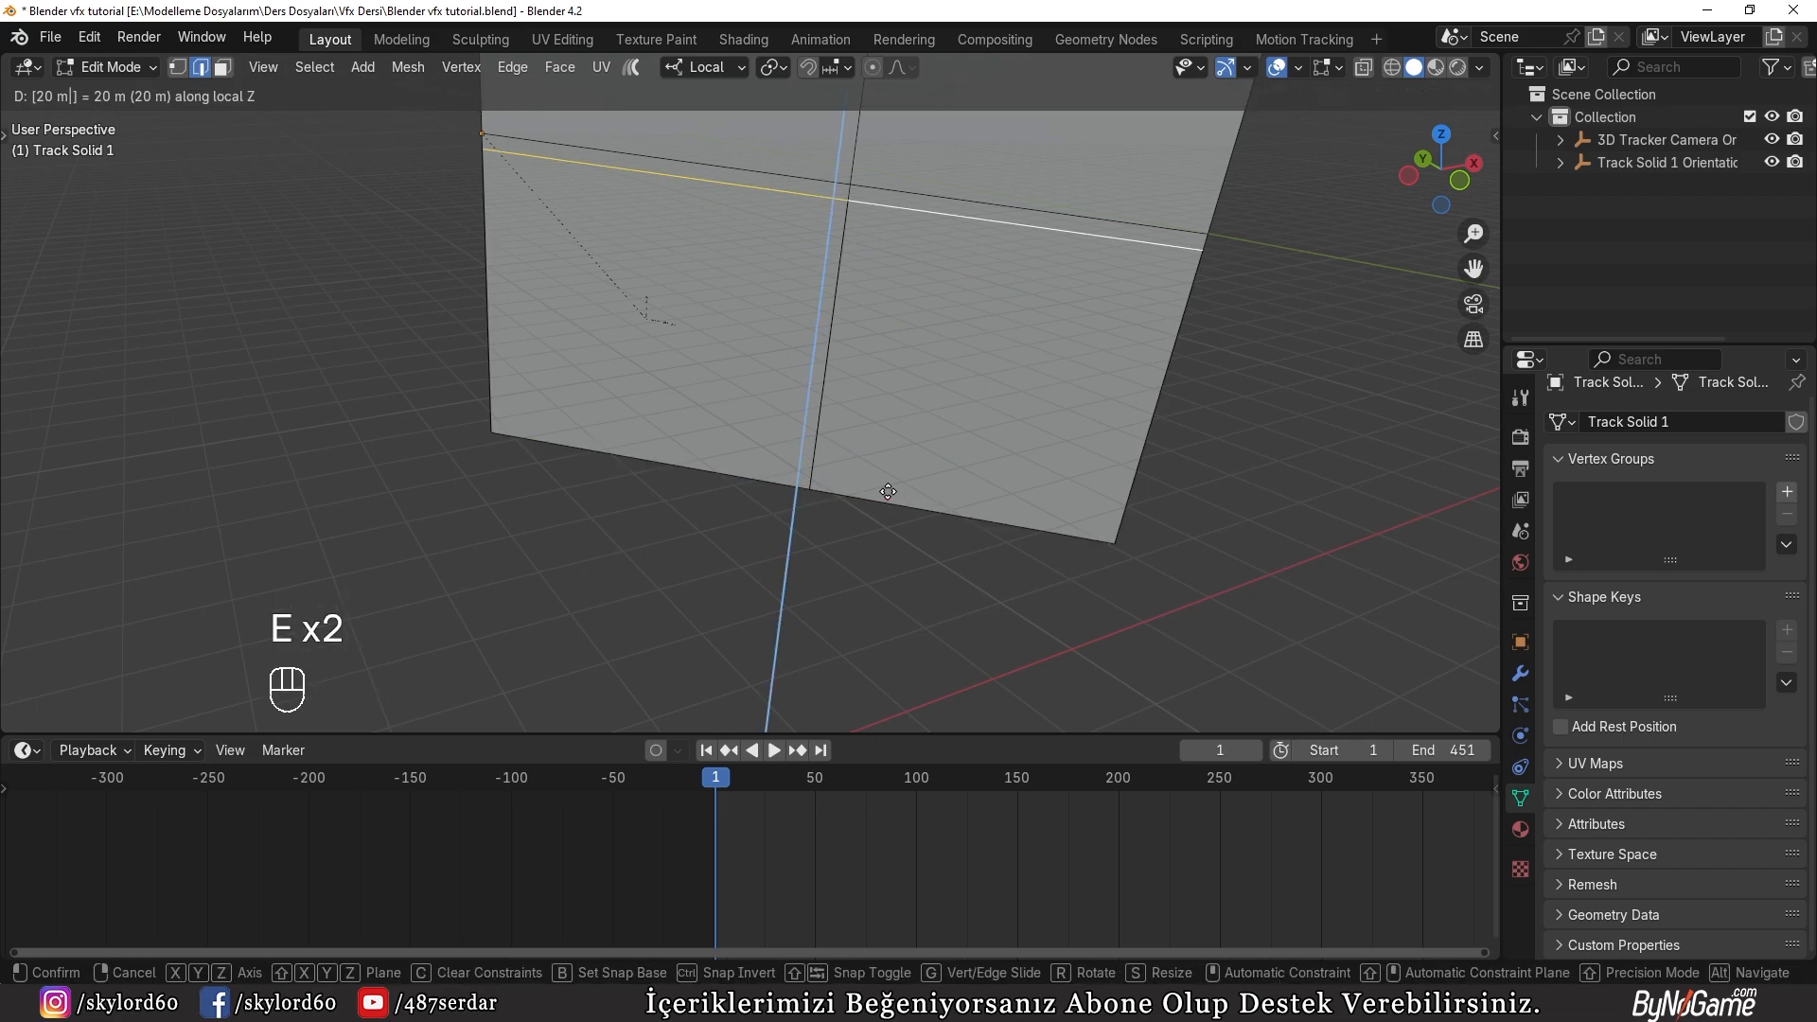
pyautogui.press('Return')
# Step: Extrude the plane's three left-hand edges 20 m outward along local X using the copied distance
pyautogui.scroll(-3, 529, 366)
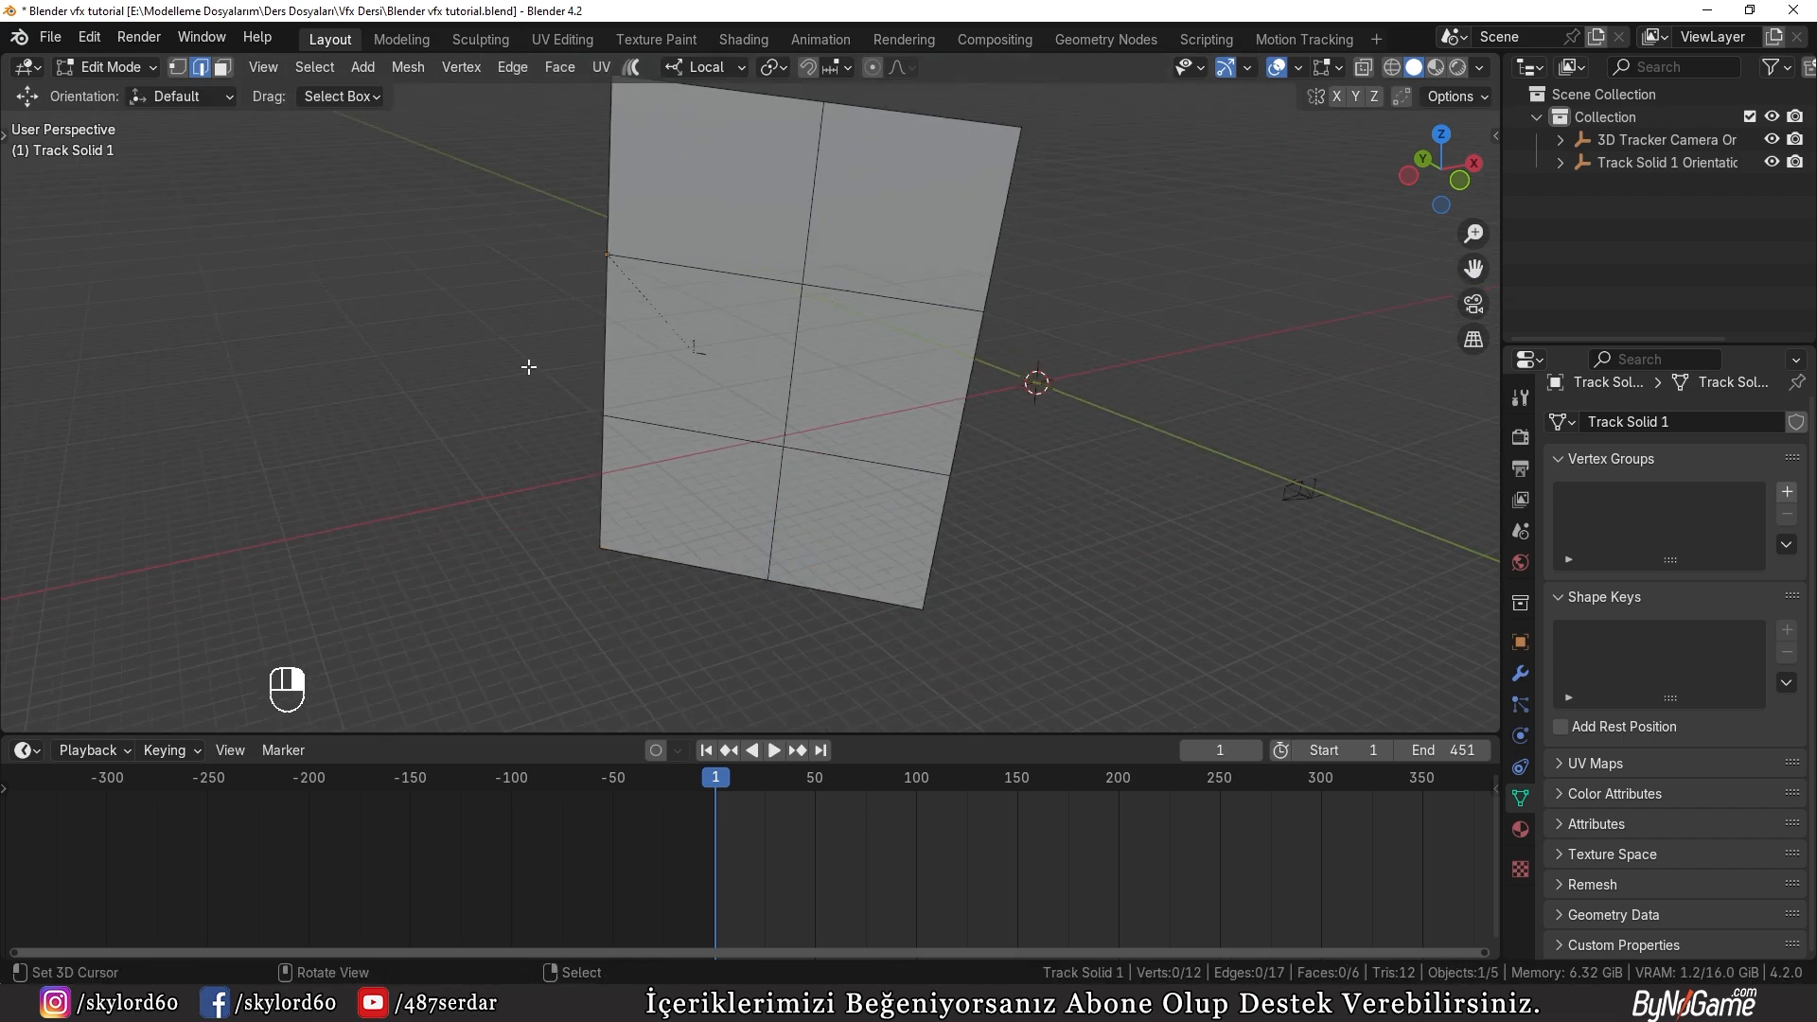
pyautogui.keyDown('alt'); pyautogui.rightClick(605, 333); pyautogui.keyUp('alt')
pyautogui.press('e')
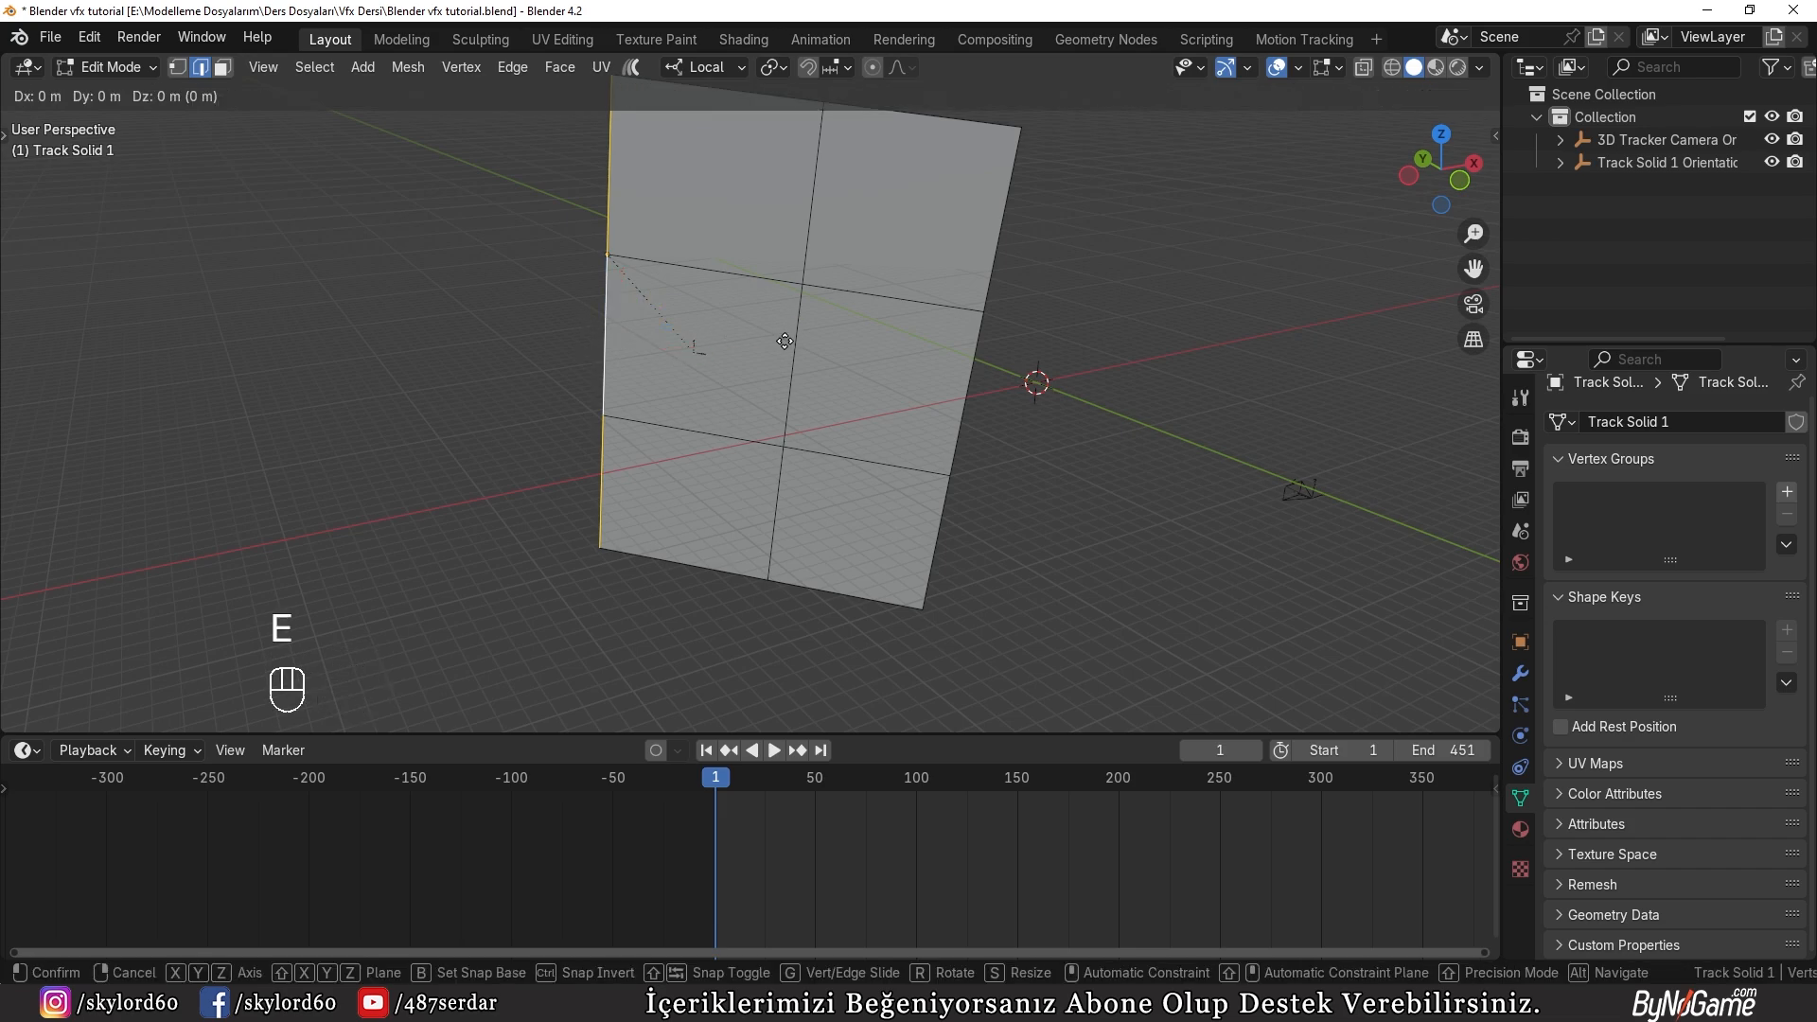
pyautogui.press('x')
pyautogui.hotkey('ctrl', 'v')
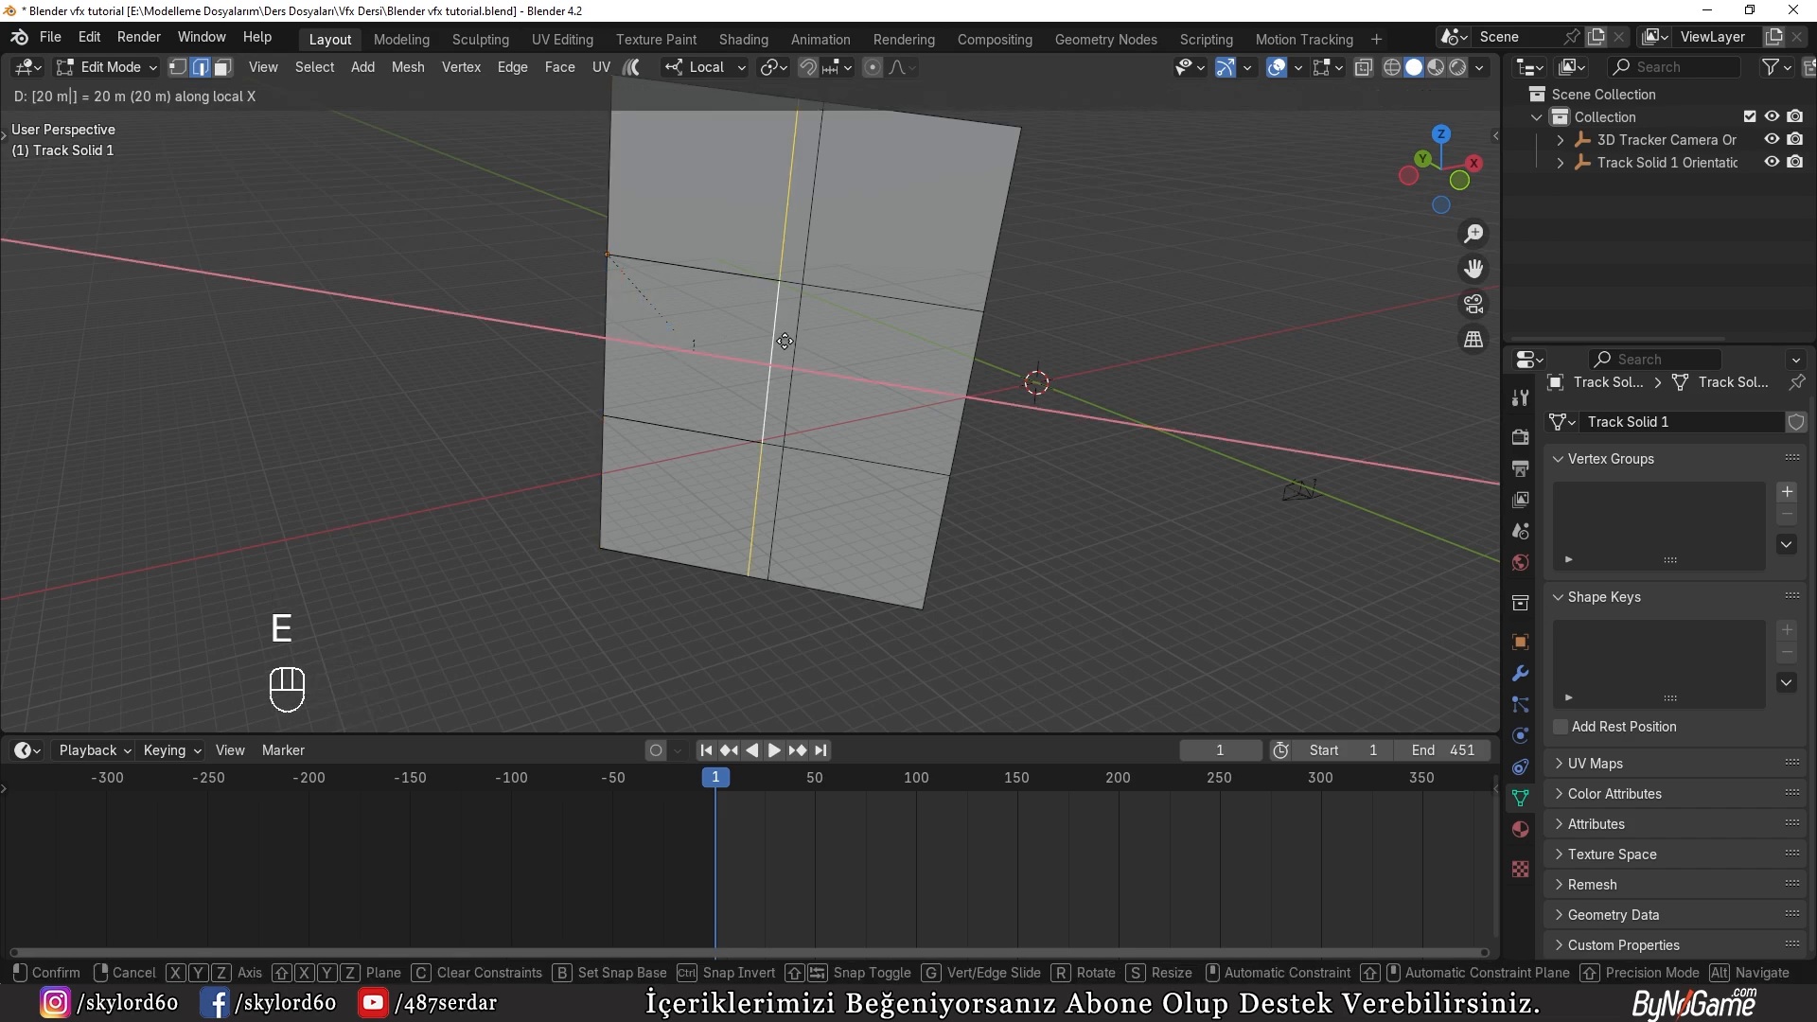
pyautogui.click(785, 341)
# Step: In camera view with wireframe shading, inset the central face over the building facade by about 0.75 m
pyautogui.press('KP_0')
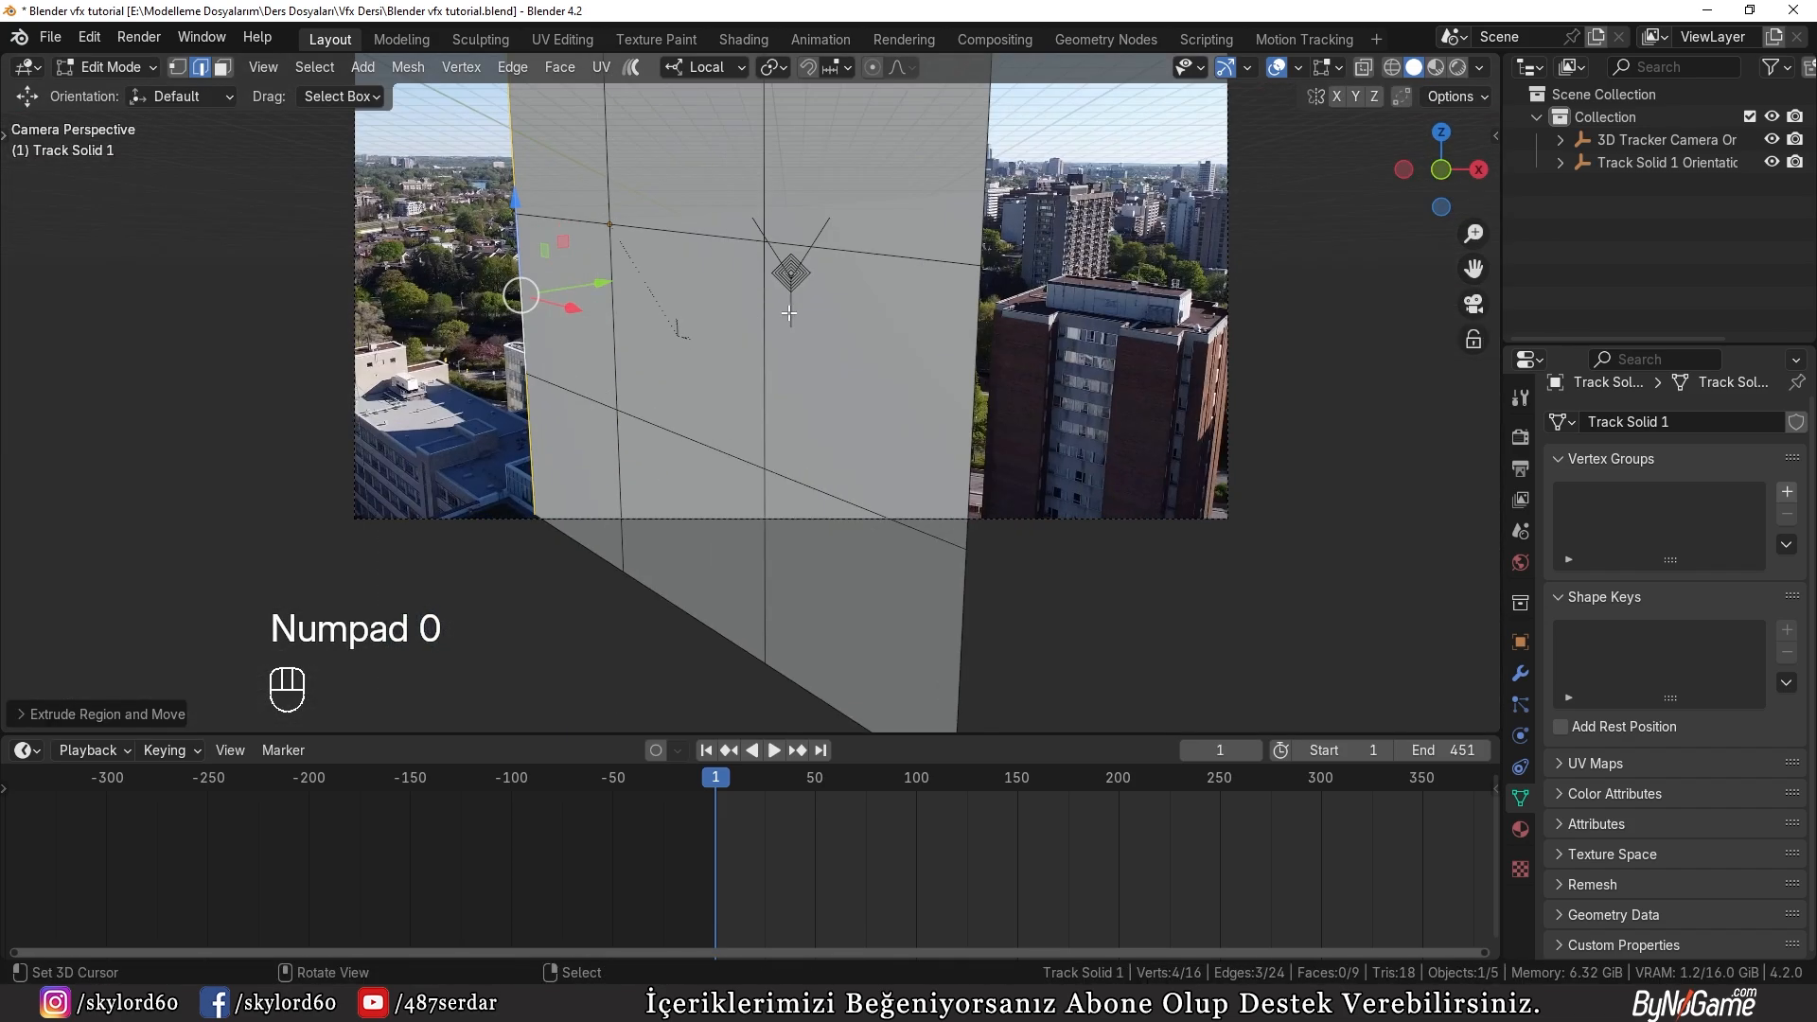
pyautogui.press('z')
pyautogui.scroll(3, 693, 340)
pyautogui.press('3')
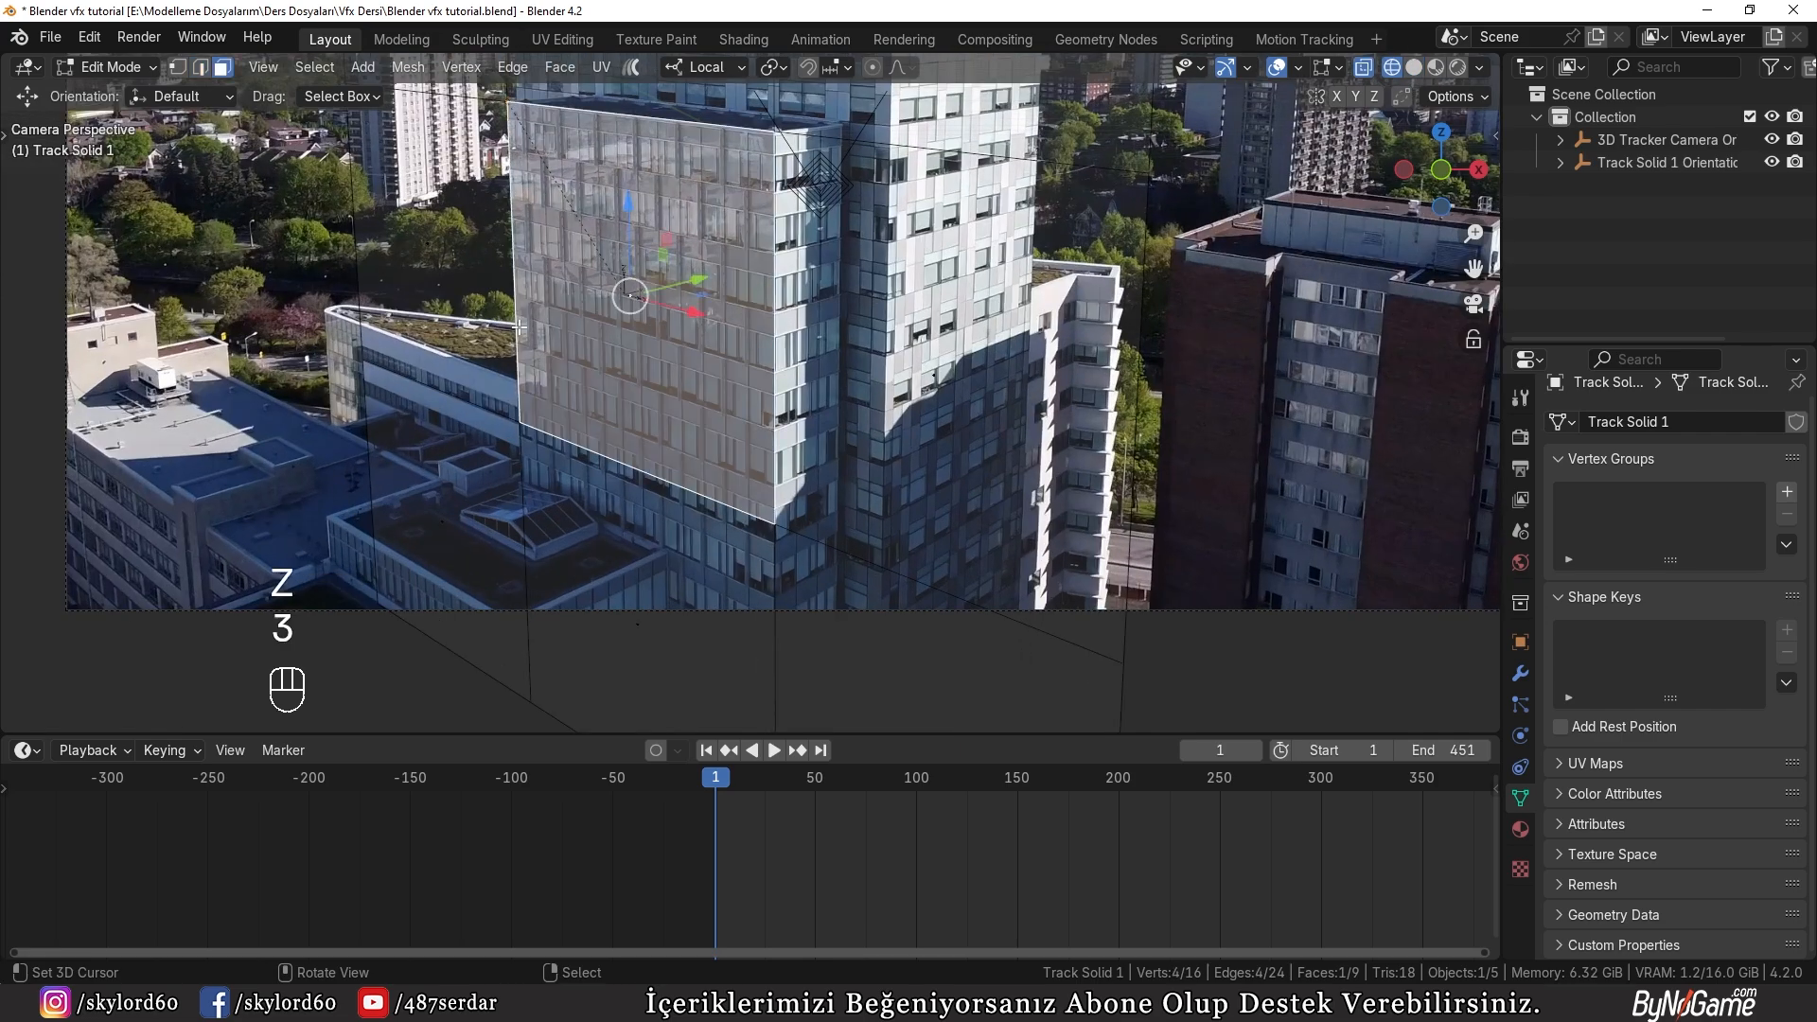
pyautogui.scroll(-3, 744, 298)
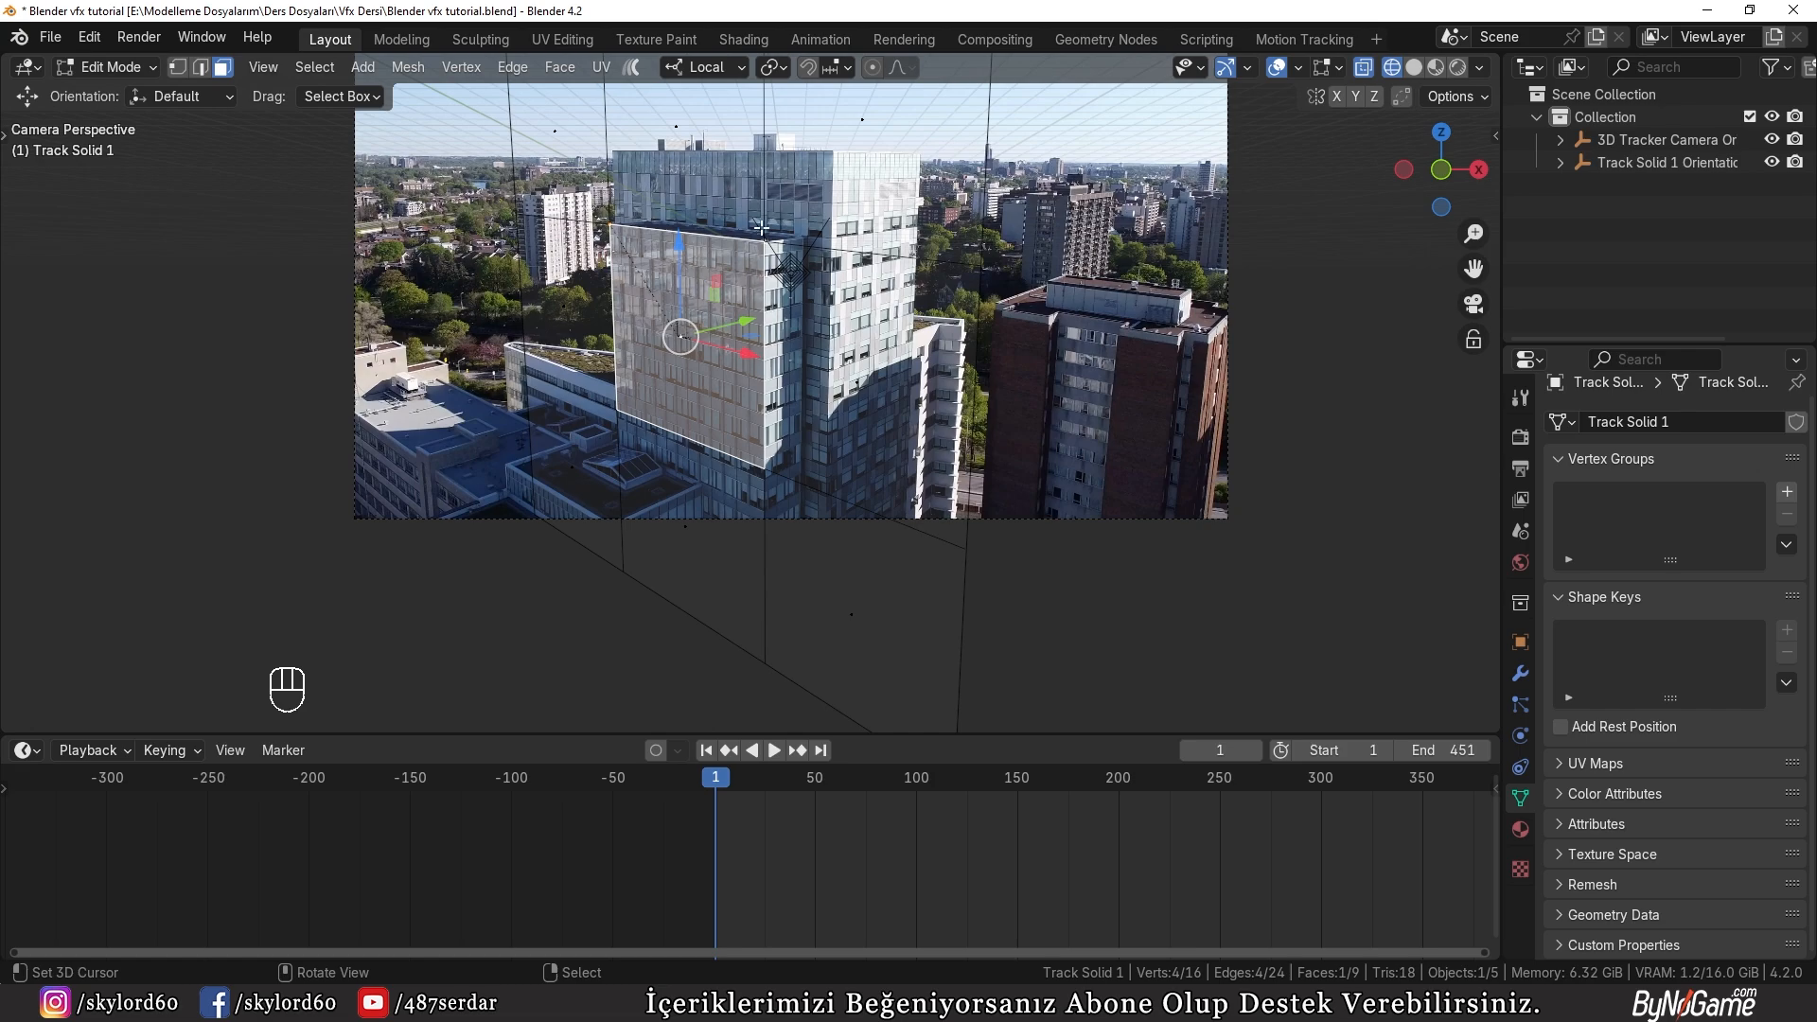
pyautogui.press('z')
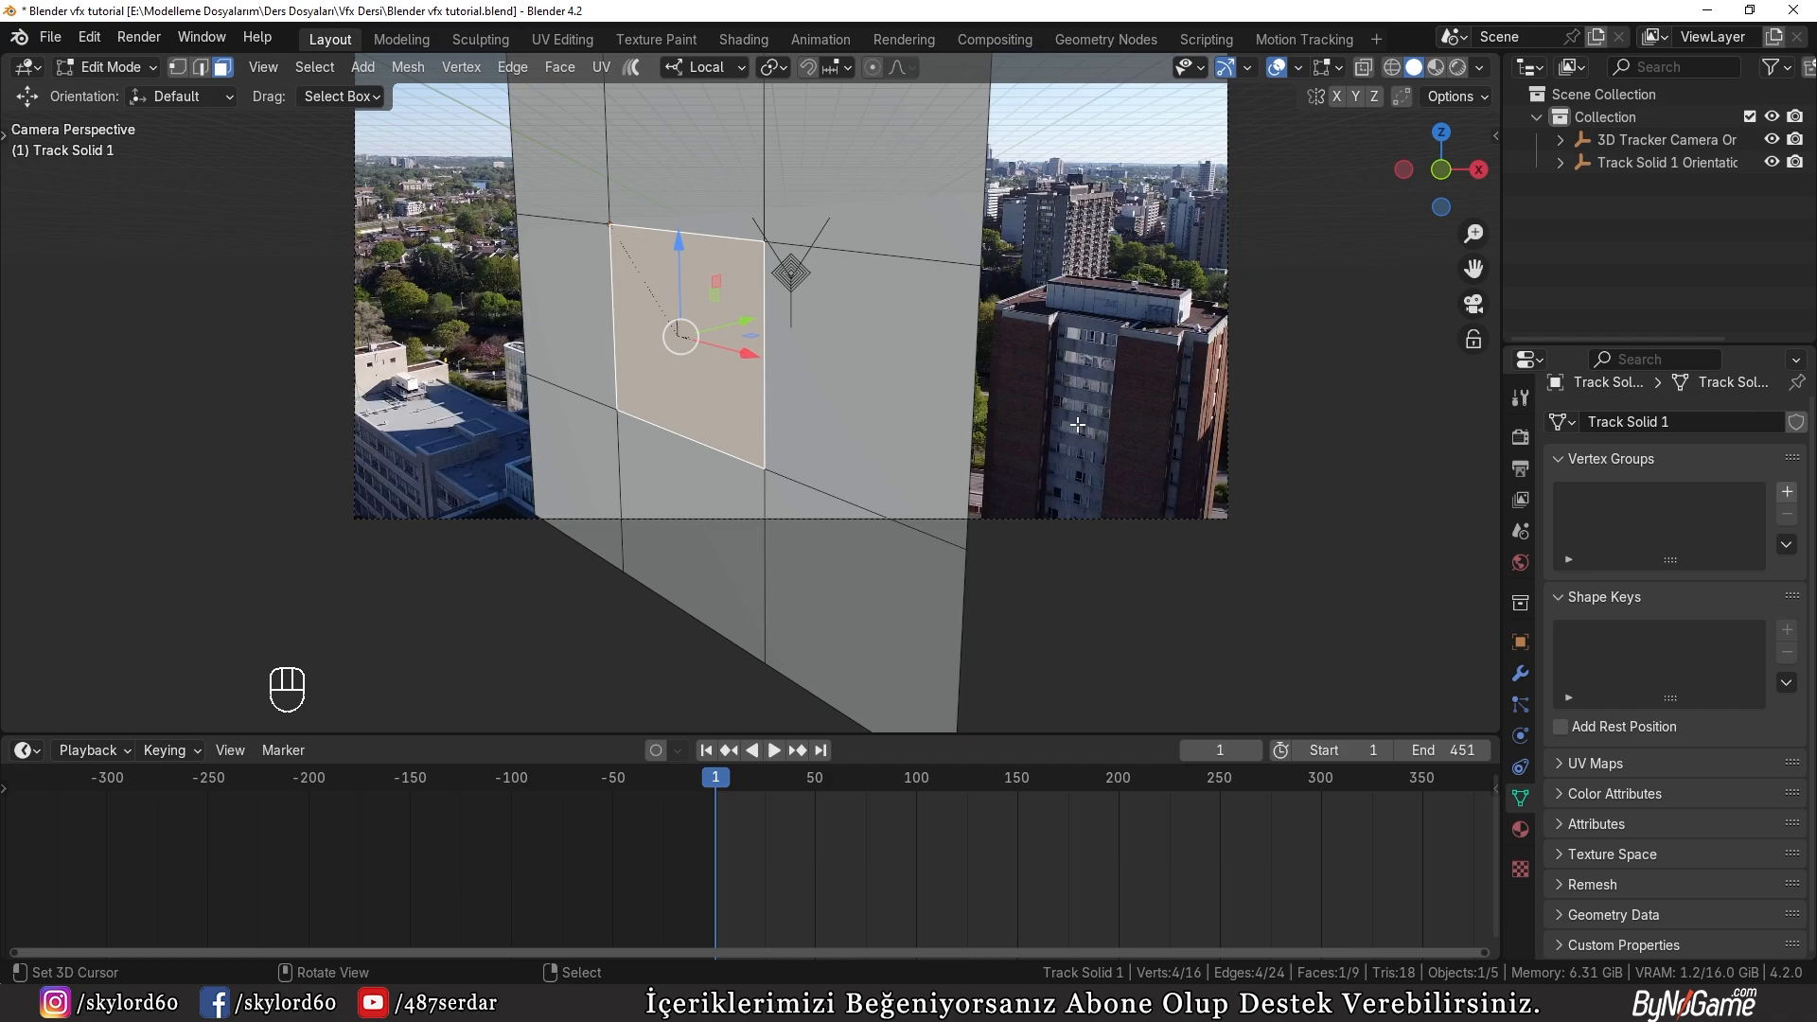
pyautogui.scroll(4, 909, 389)
pyautogui.hotkey('shift', 'z')
pyautogui.moveTo(780, 276)
pyautogui.keyDown('shift'); pyautogui.mouseDown(button='middle')
pyautogui.moveTo(917, 323)
pyautogui.moveTo(934, 411)
pyautogui.mouseUp(button='middle'); pyautogui.keyUp('shift')
pyautogui.scroll(2, 917, 320)
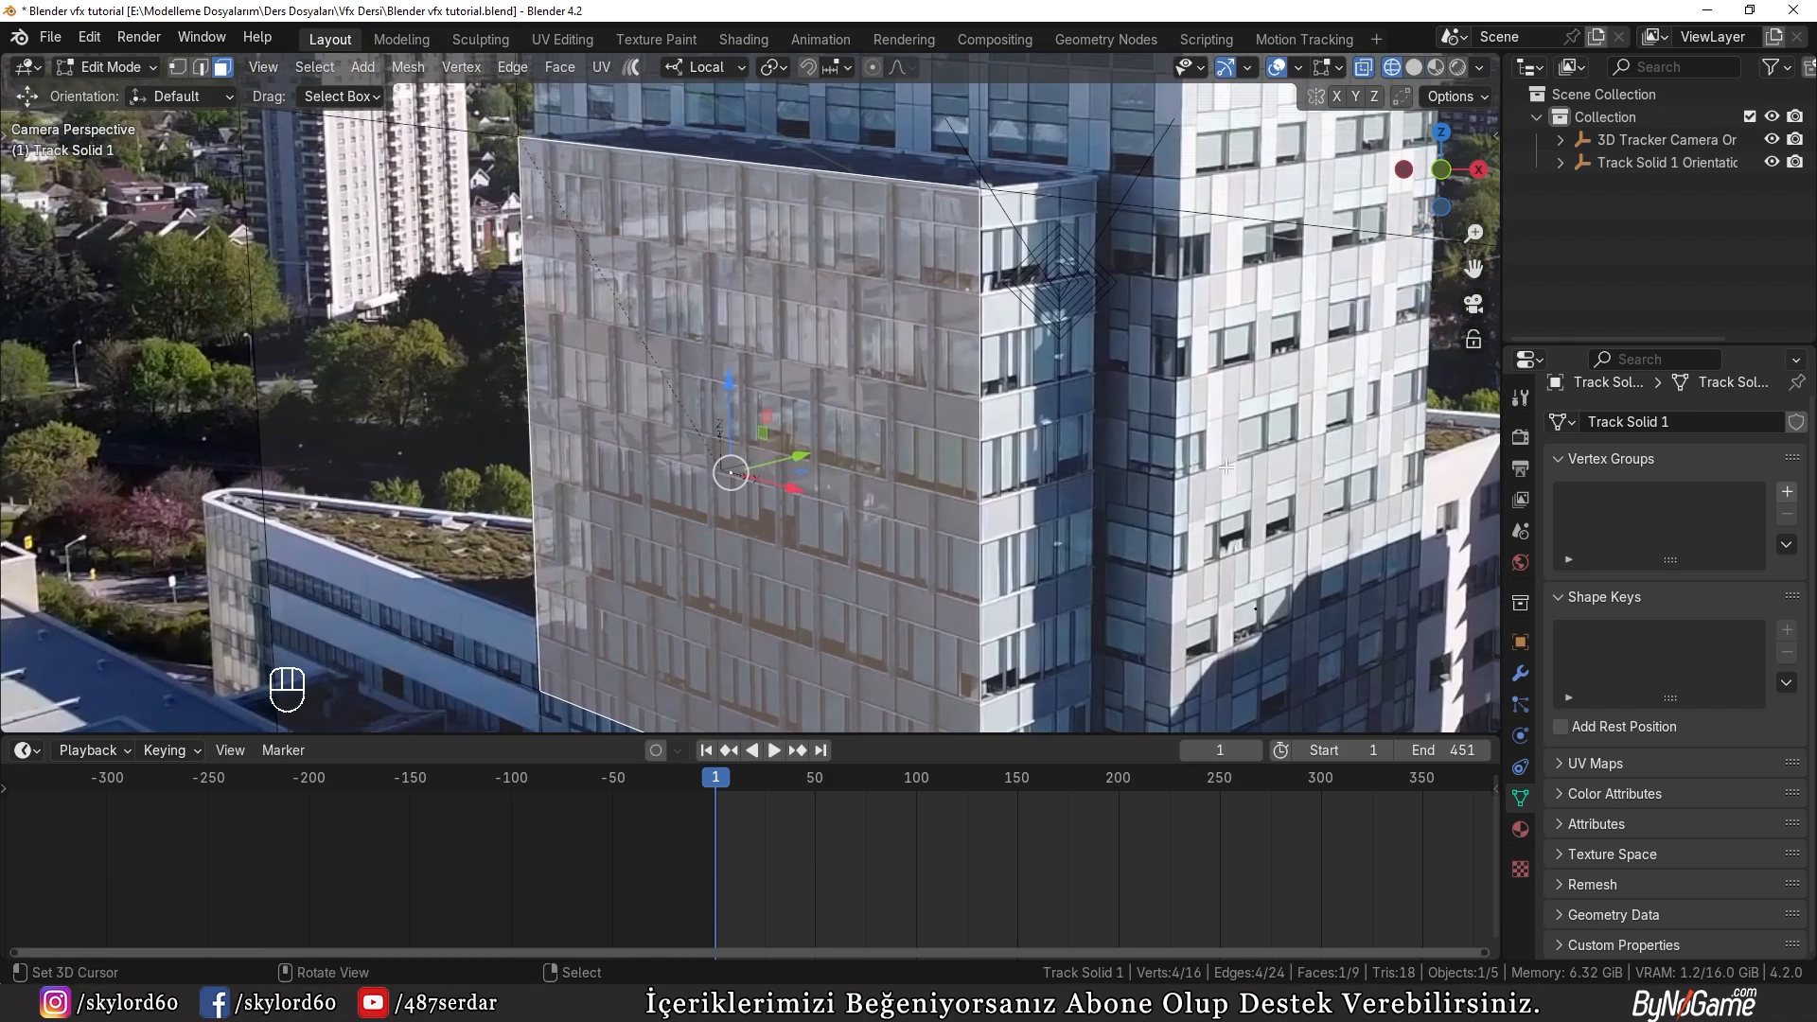
pyautogui.press('i')
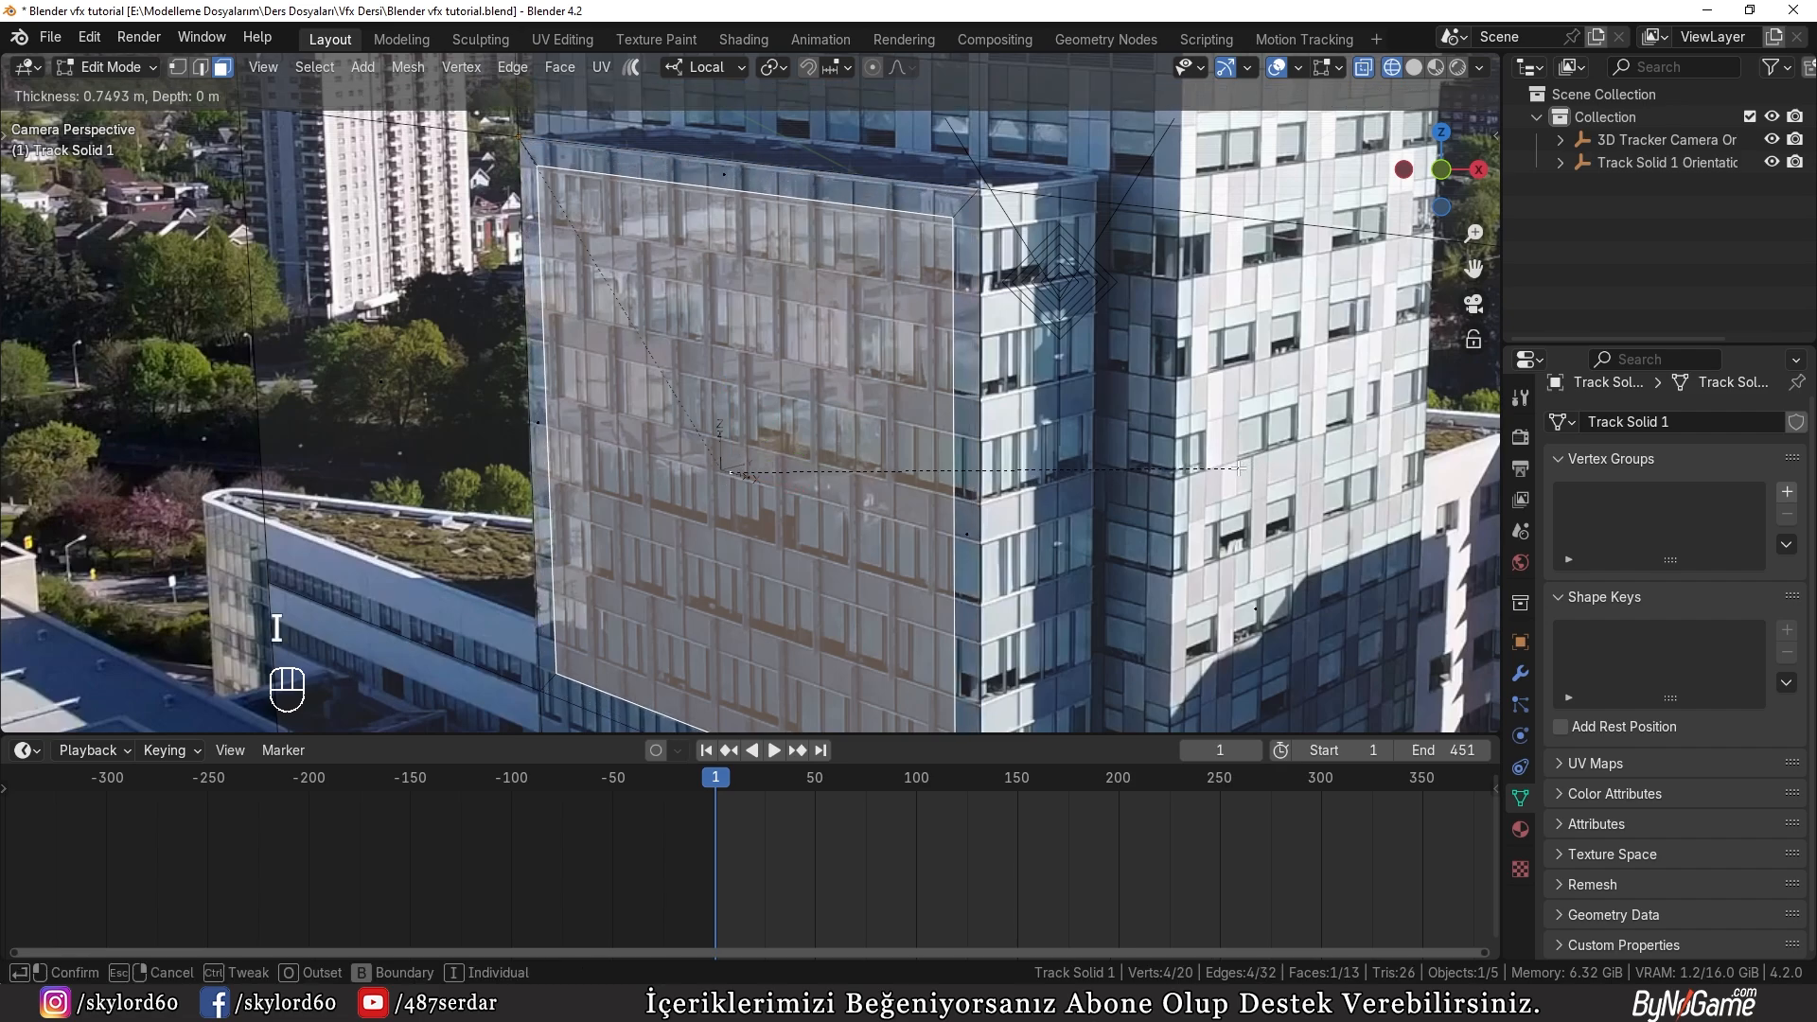
pyautogui.click(1232, 468)
# Step: Move the inset face's bottom edge along local Z to adjust the lower border on the facade
pyautogui.keyDown('shift'); pyautogui.moveTo(1049, 320); pyautogui.dragTo(985, 59, button='middle'); pyautogui.keyUp('shift')
pyautogui.scroll(2, 751, 478)
pyautogui.press('2')
pyautogui.click(749, 485)
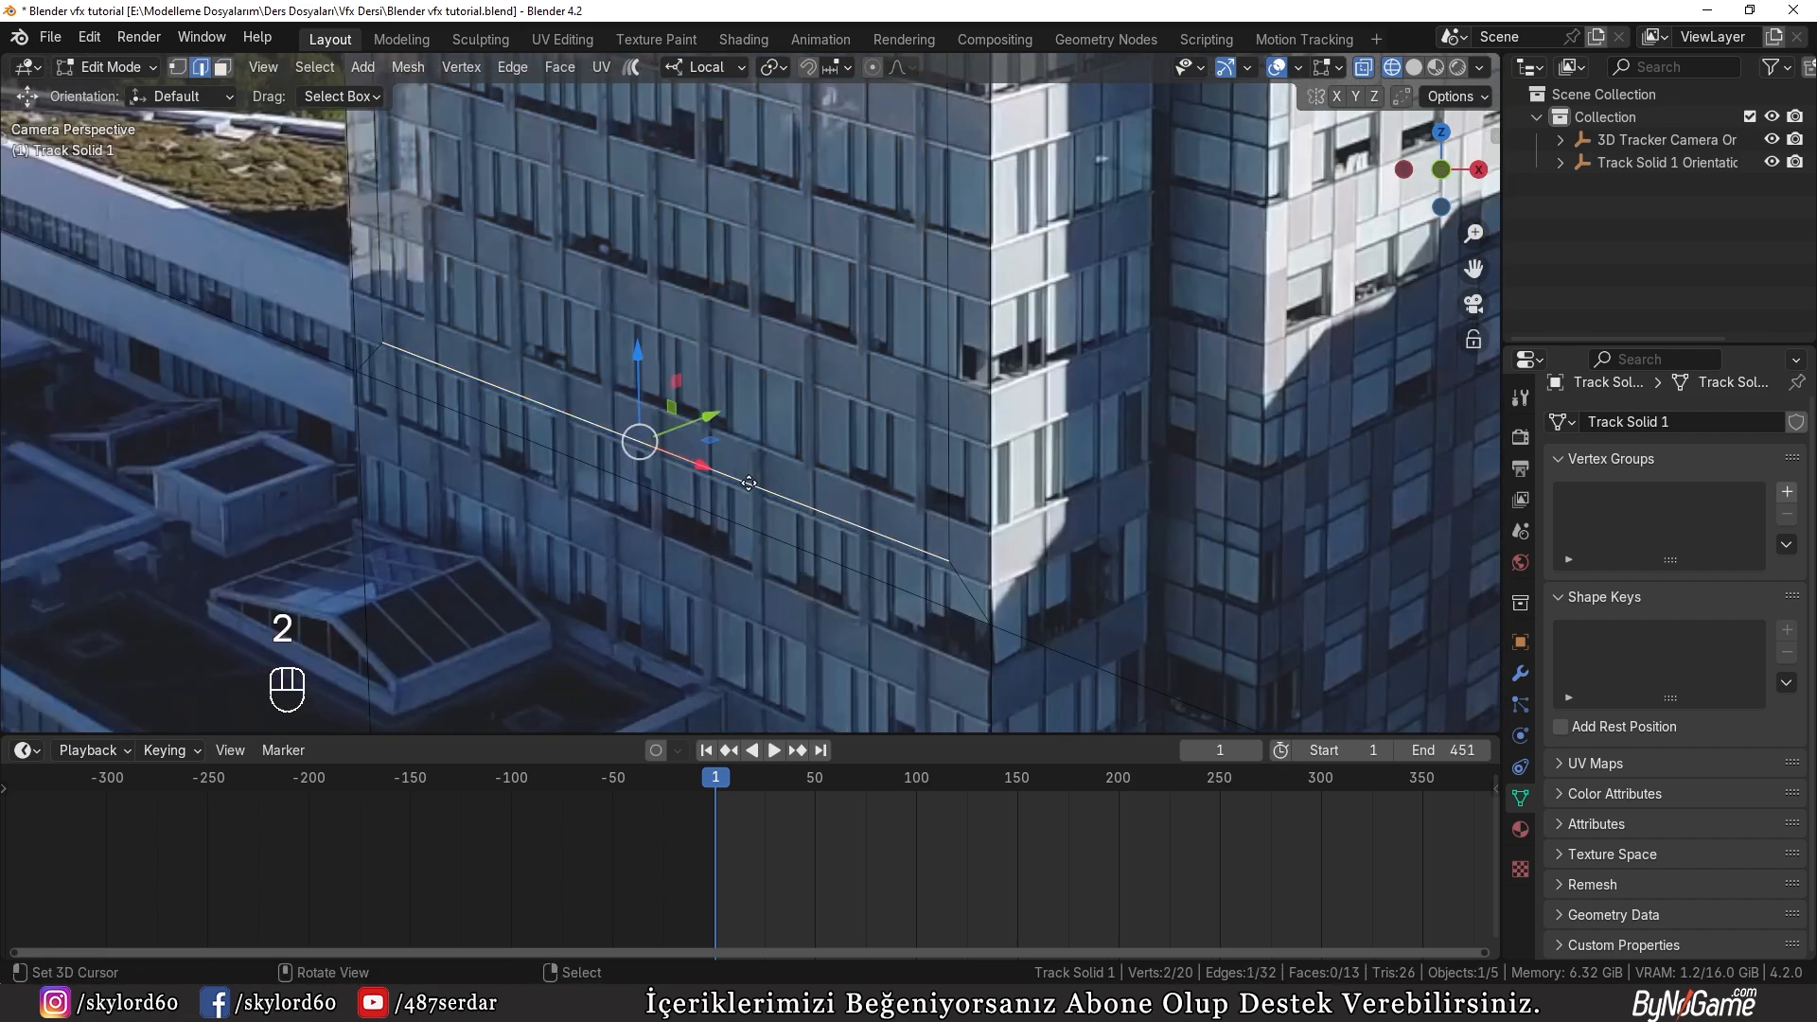
pyautogui.press('g')
pyautogui.press('z')
pyautogui.click(751, 487)
pyautogui.scroll(-4, 804, 508)
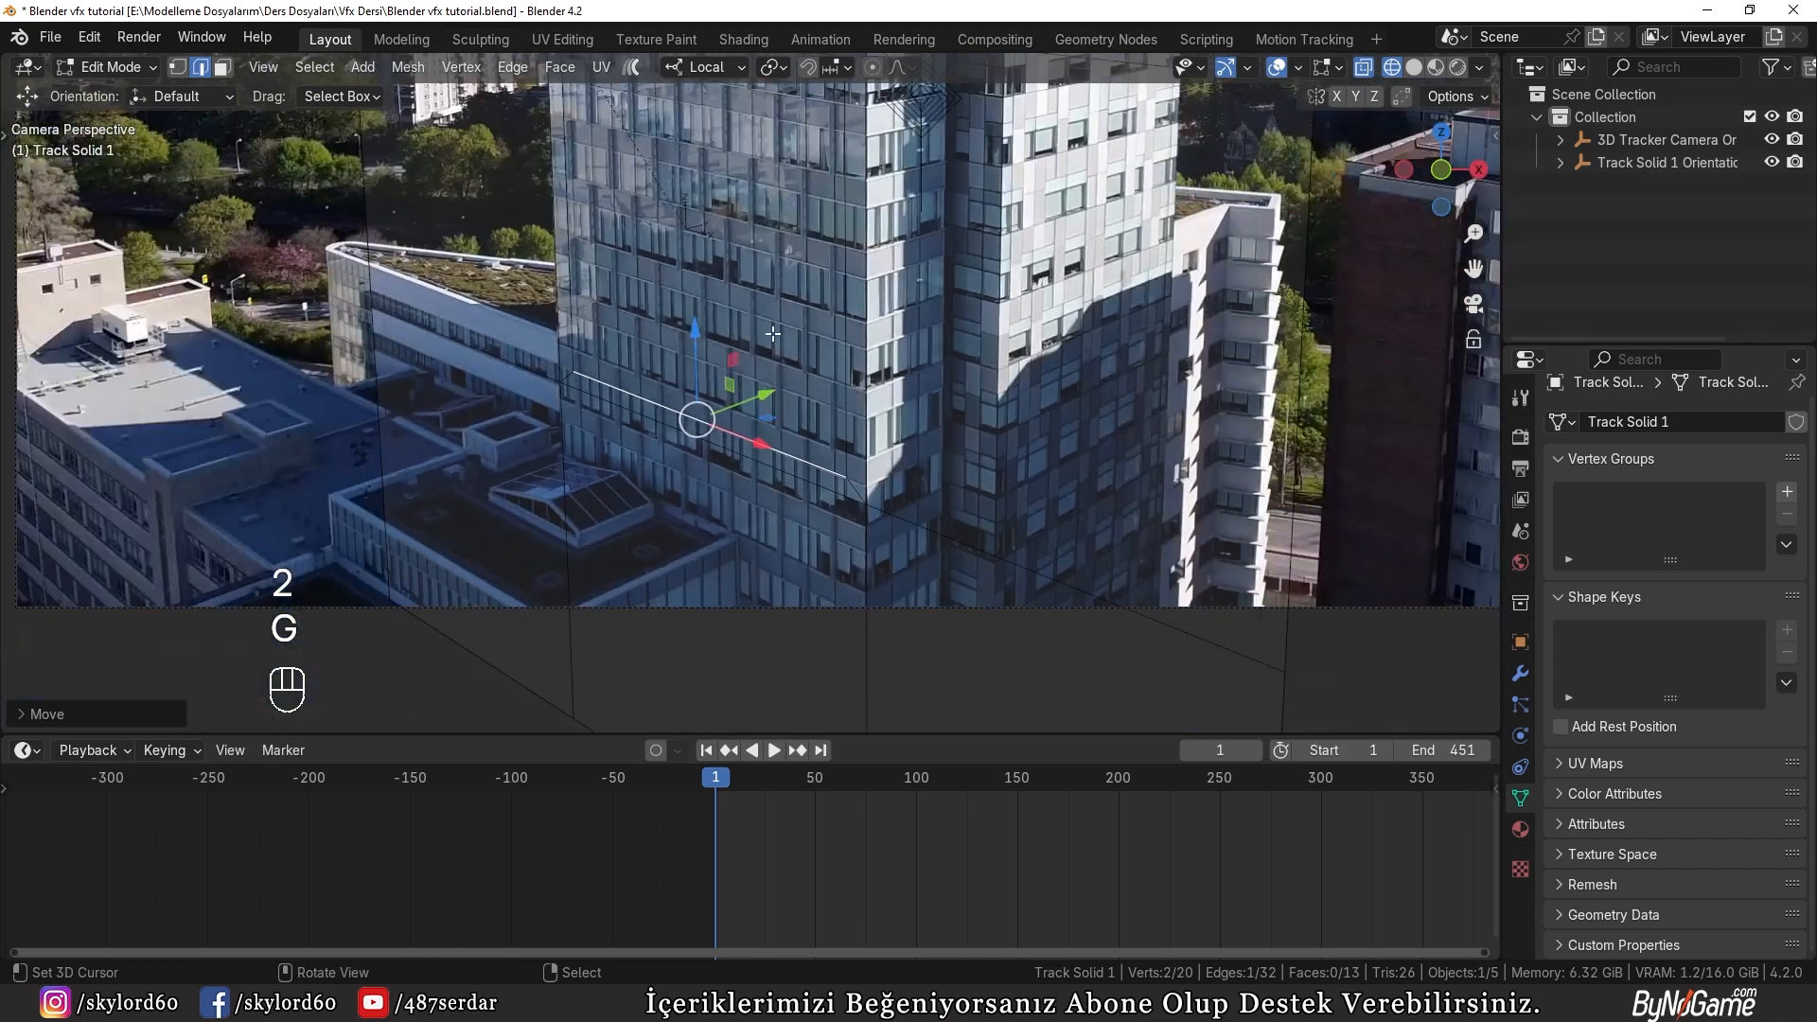
# Step: Lower the inset face's top edge slightly along local Z, by about 0.07 m
pyautogui.keyDown('shift'); pyautogui.moveTo(805, 464); pyautogui.dragTo(880, 719, button='middle'); pyautogui.keyUp('shift')
pyautogui.scroll(2, 838, 398)
pyautogui.rightClick(834, 307)
pyautogui.scroll(2, 834, 311)
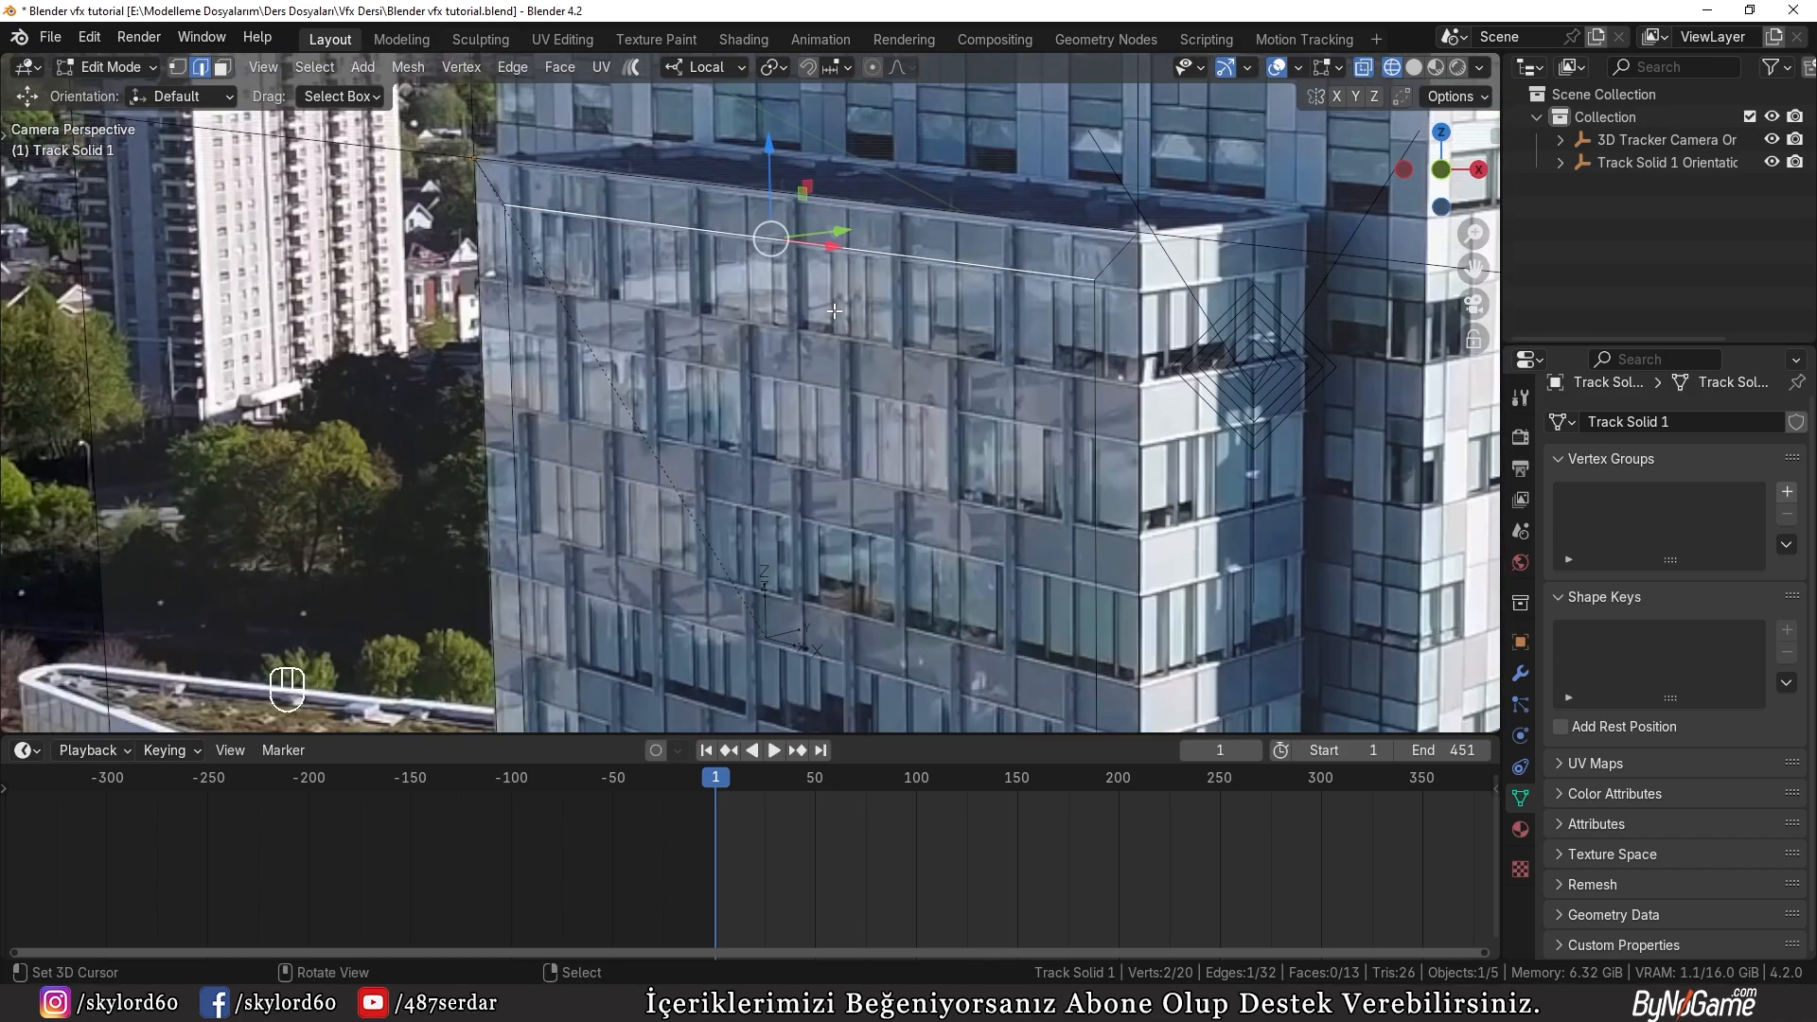
pyautogui.press('g')
pyautogui.press('z')
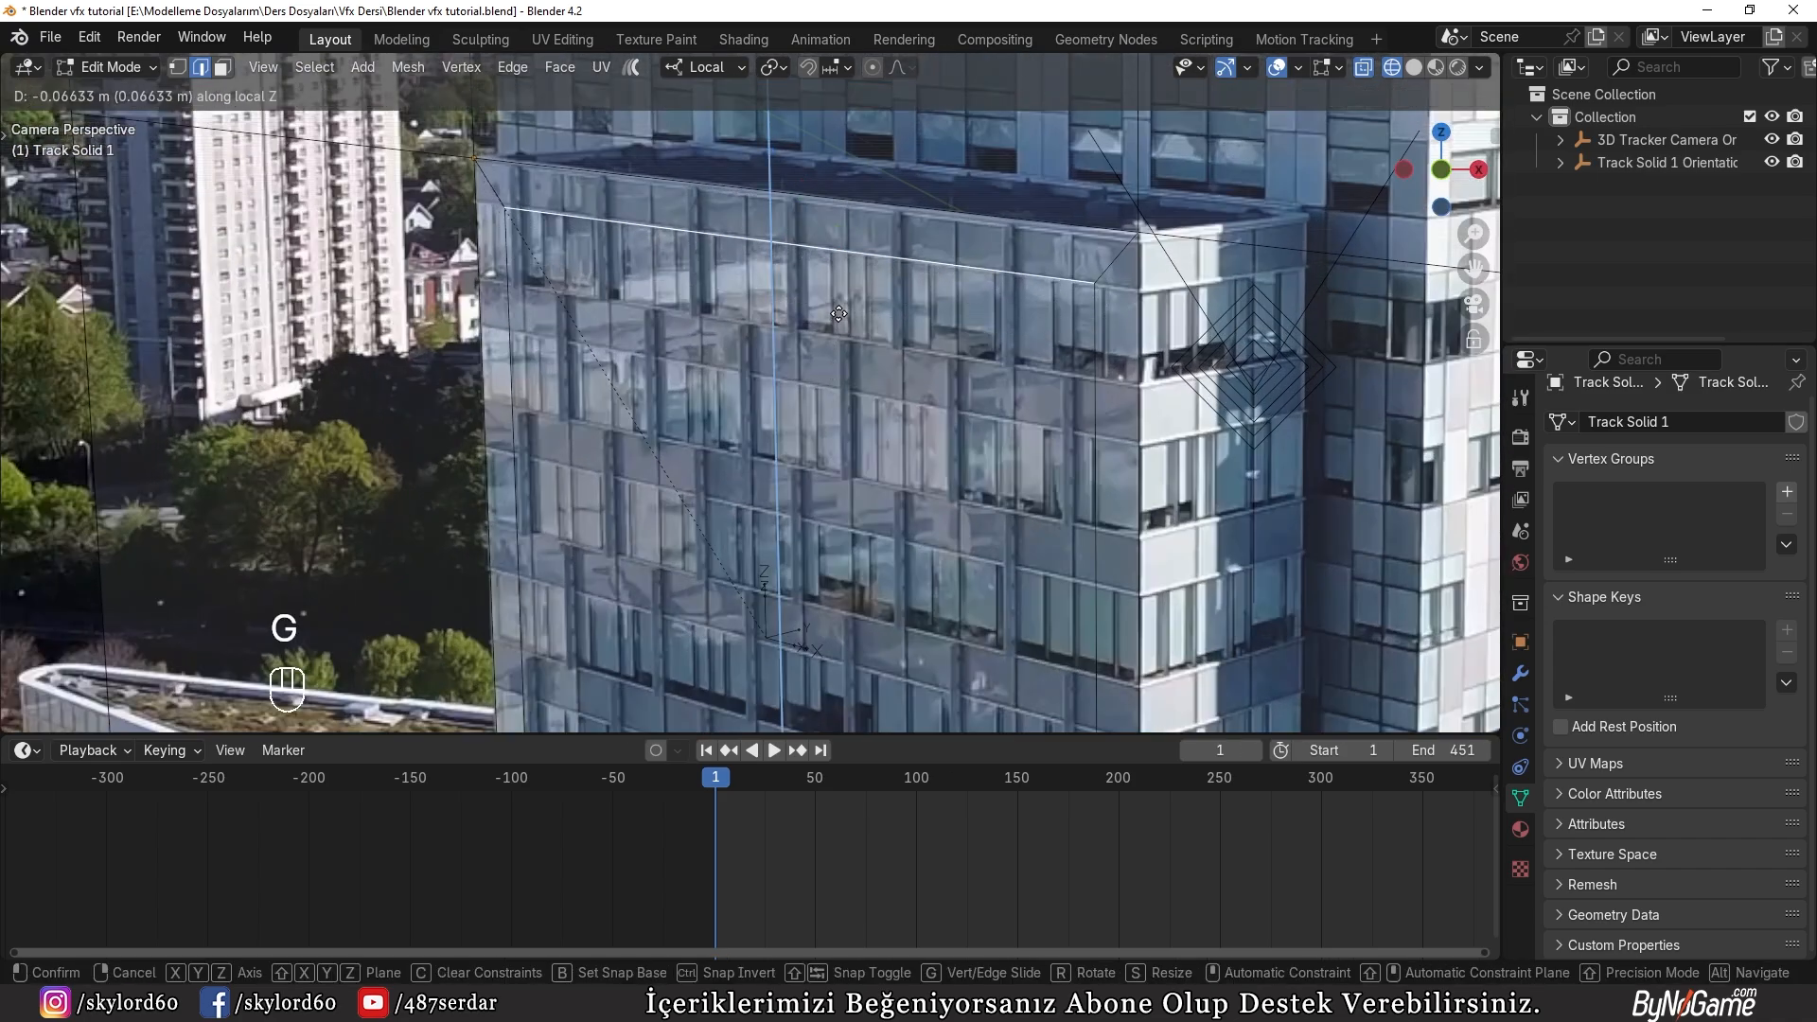
pyautogui.click(839, 313)
# Step: Scale the inset face's two vertical side edges apart along local X by about 1.06 to narrow the side borders
pyautogui.scroll(-1, 837, 380)
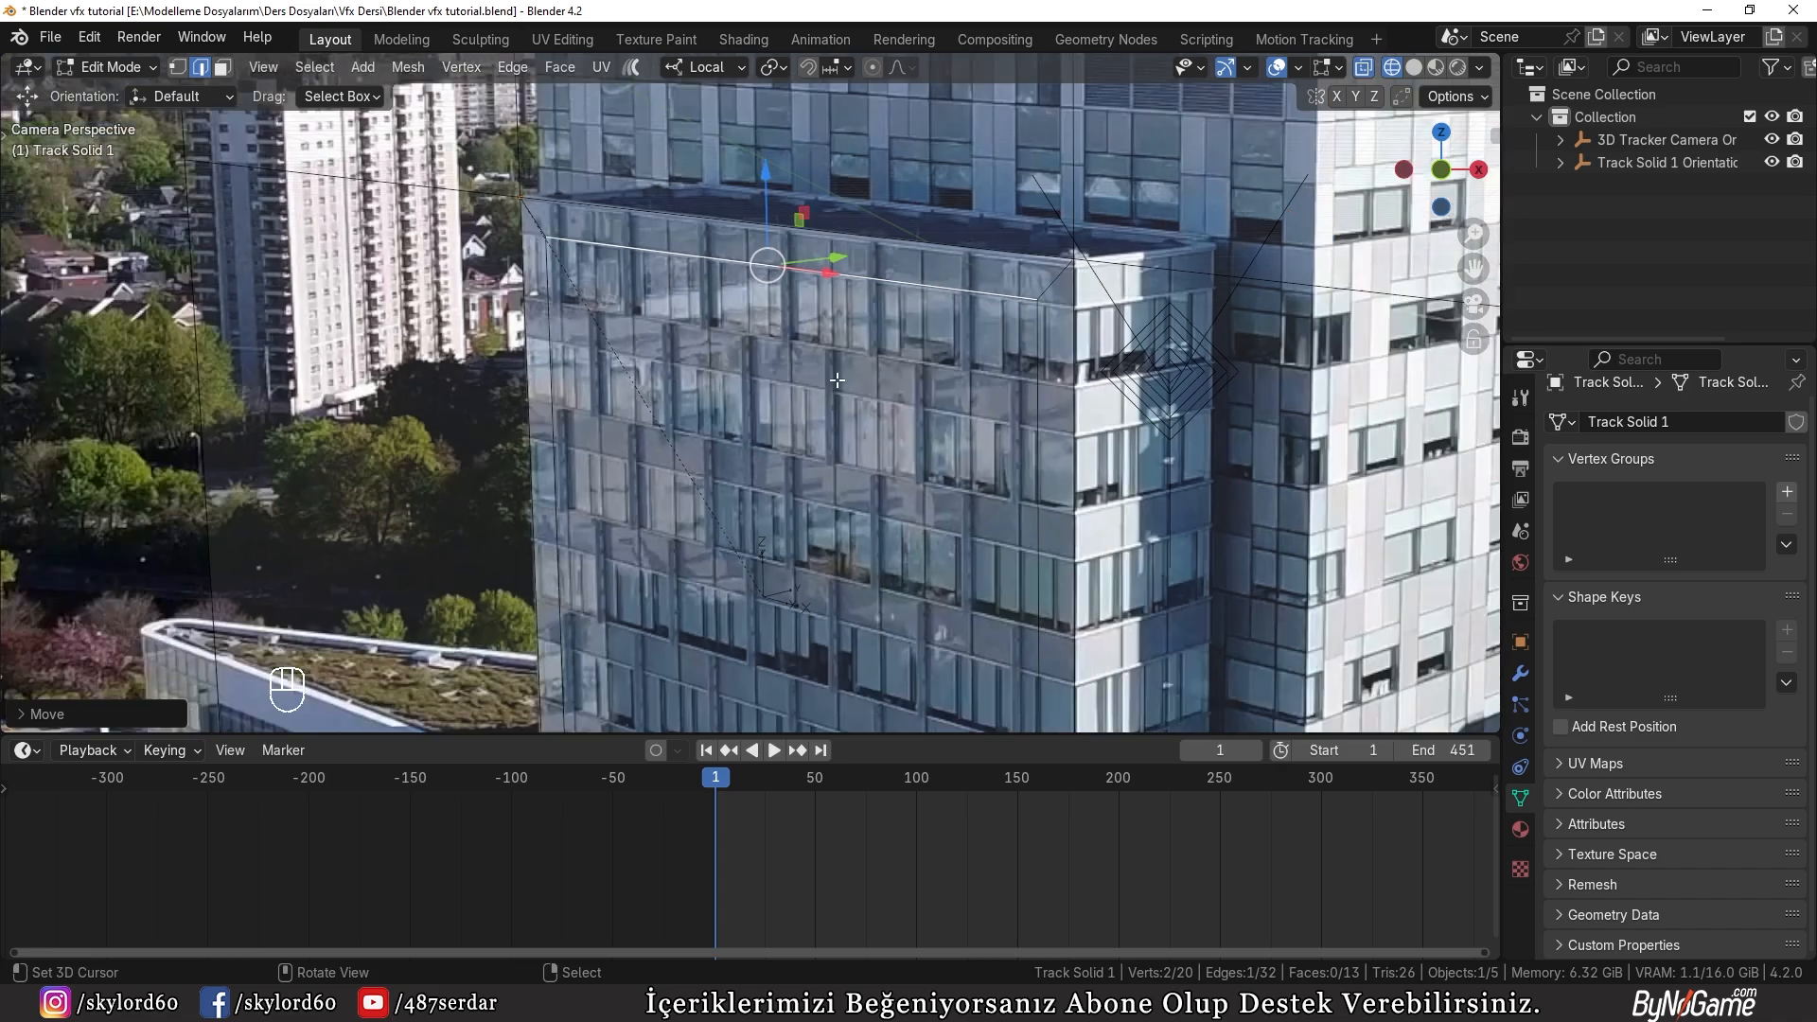
pyautogui.scroll(-1, 837, 379)
pyautogui.keyDown('shift'); pyautogui.moveTo(838, 383); pyautogui.dragTo(731, 144, button='middle'); pyautogui.keyUp('shift')
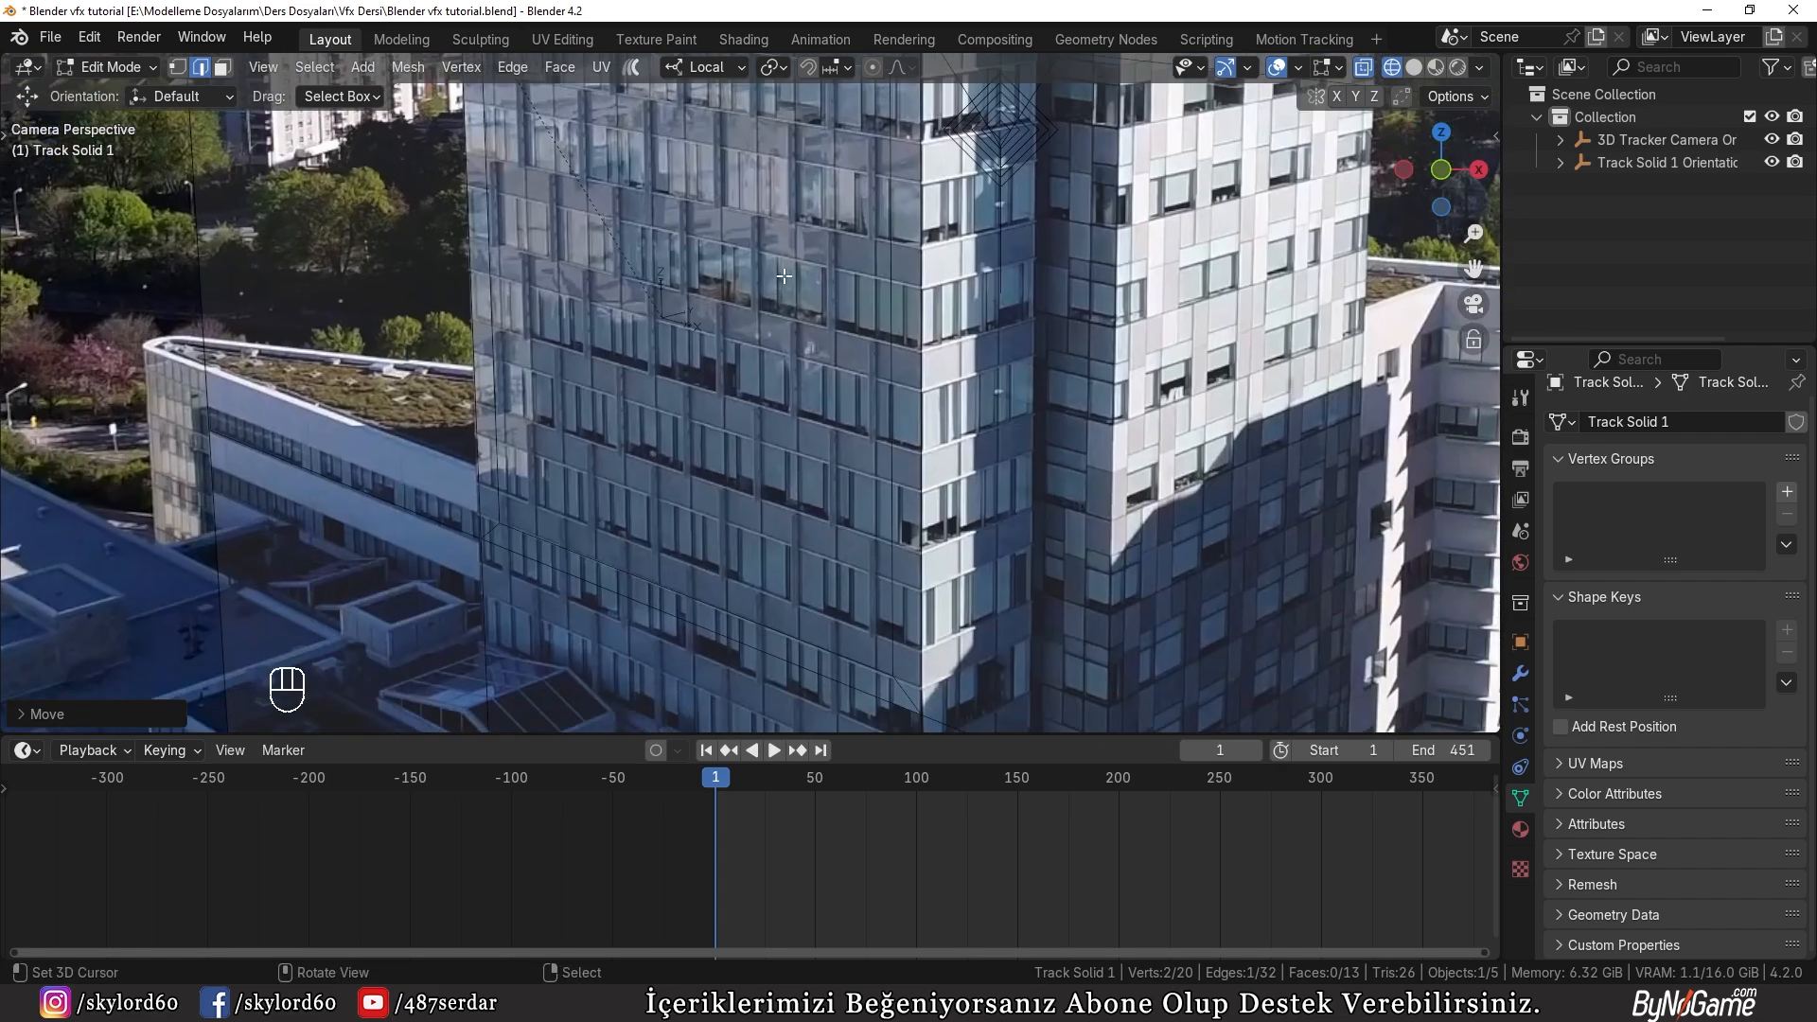
pyautogui.press('z')
pyautogui.keyDown('shift'); pyautogui.moveTo(823, 387); pyautogui.dragTo(843, 471, button='middle'); pyautogui.keyUp('shift')
pyautogui.press('z')
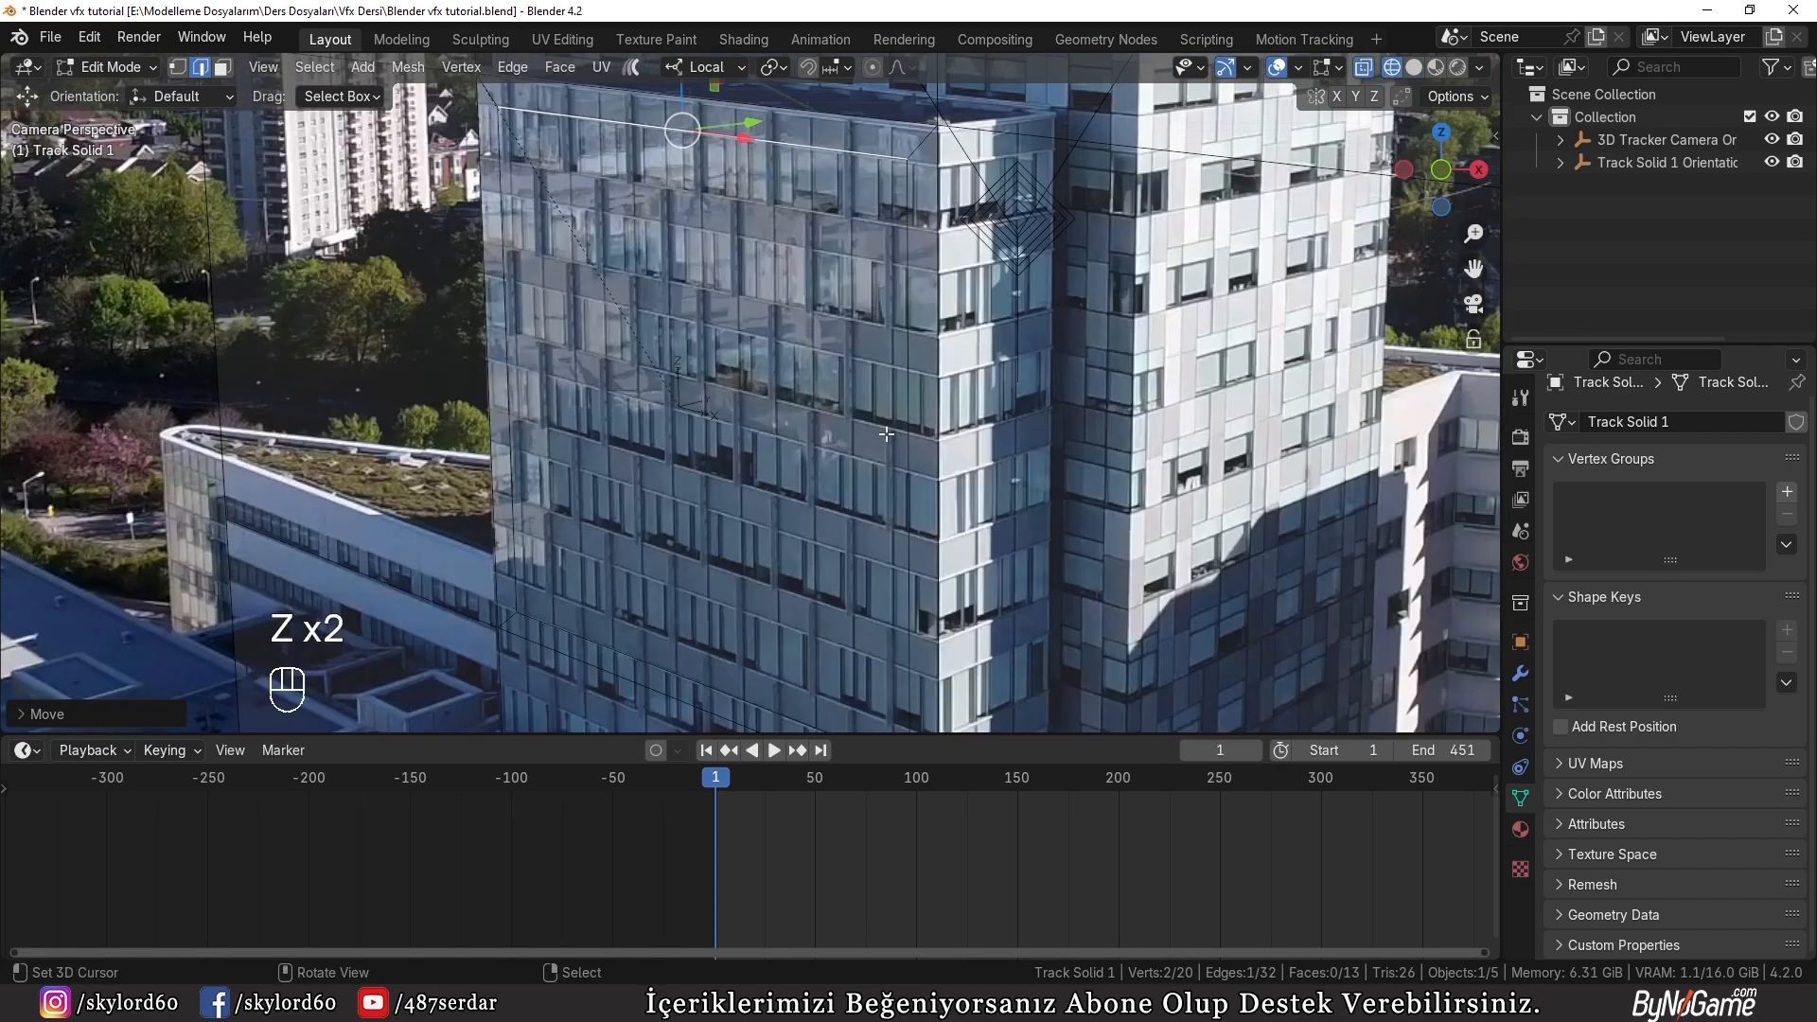
pyautogui.click(909, 442)
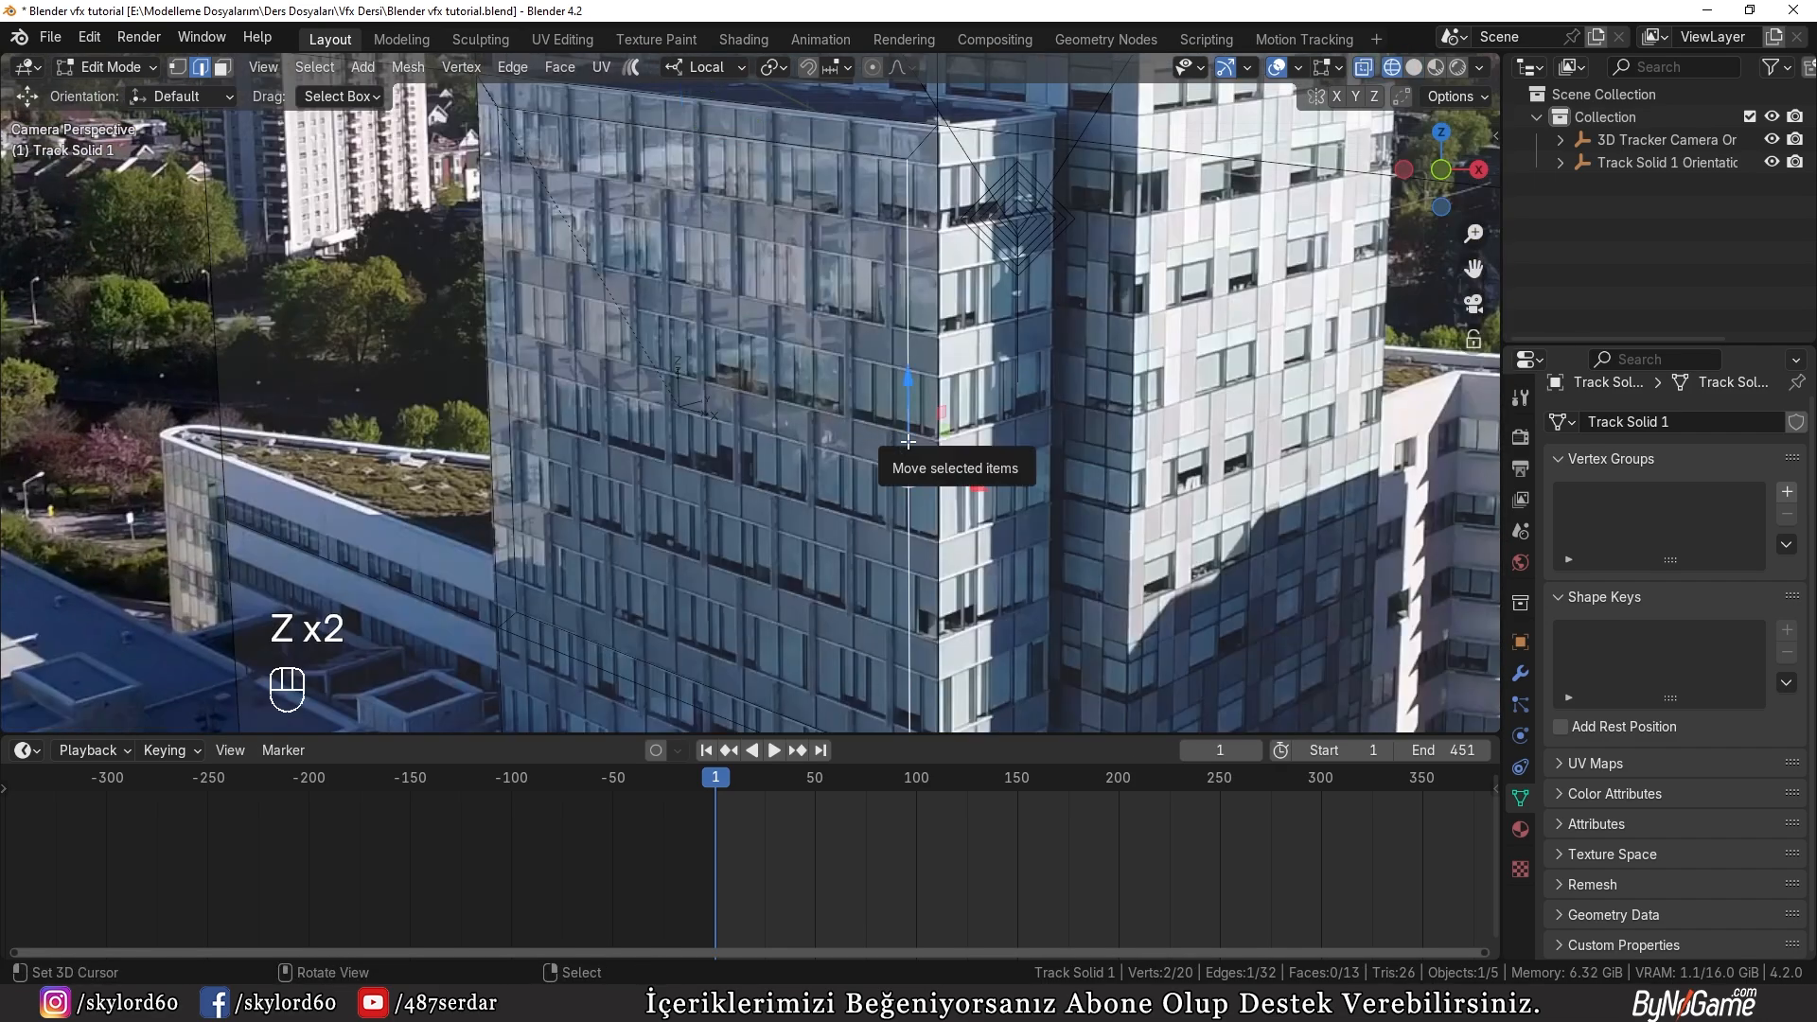
pyautogui.scroll(-1, 779, 426)
pyautogui.press('s')
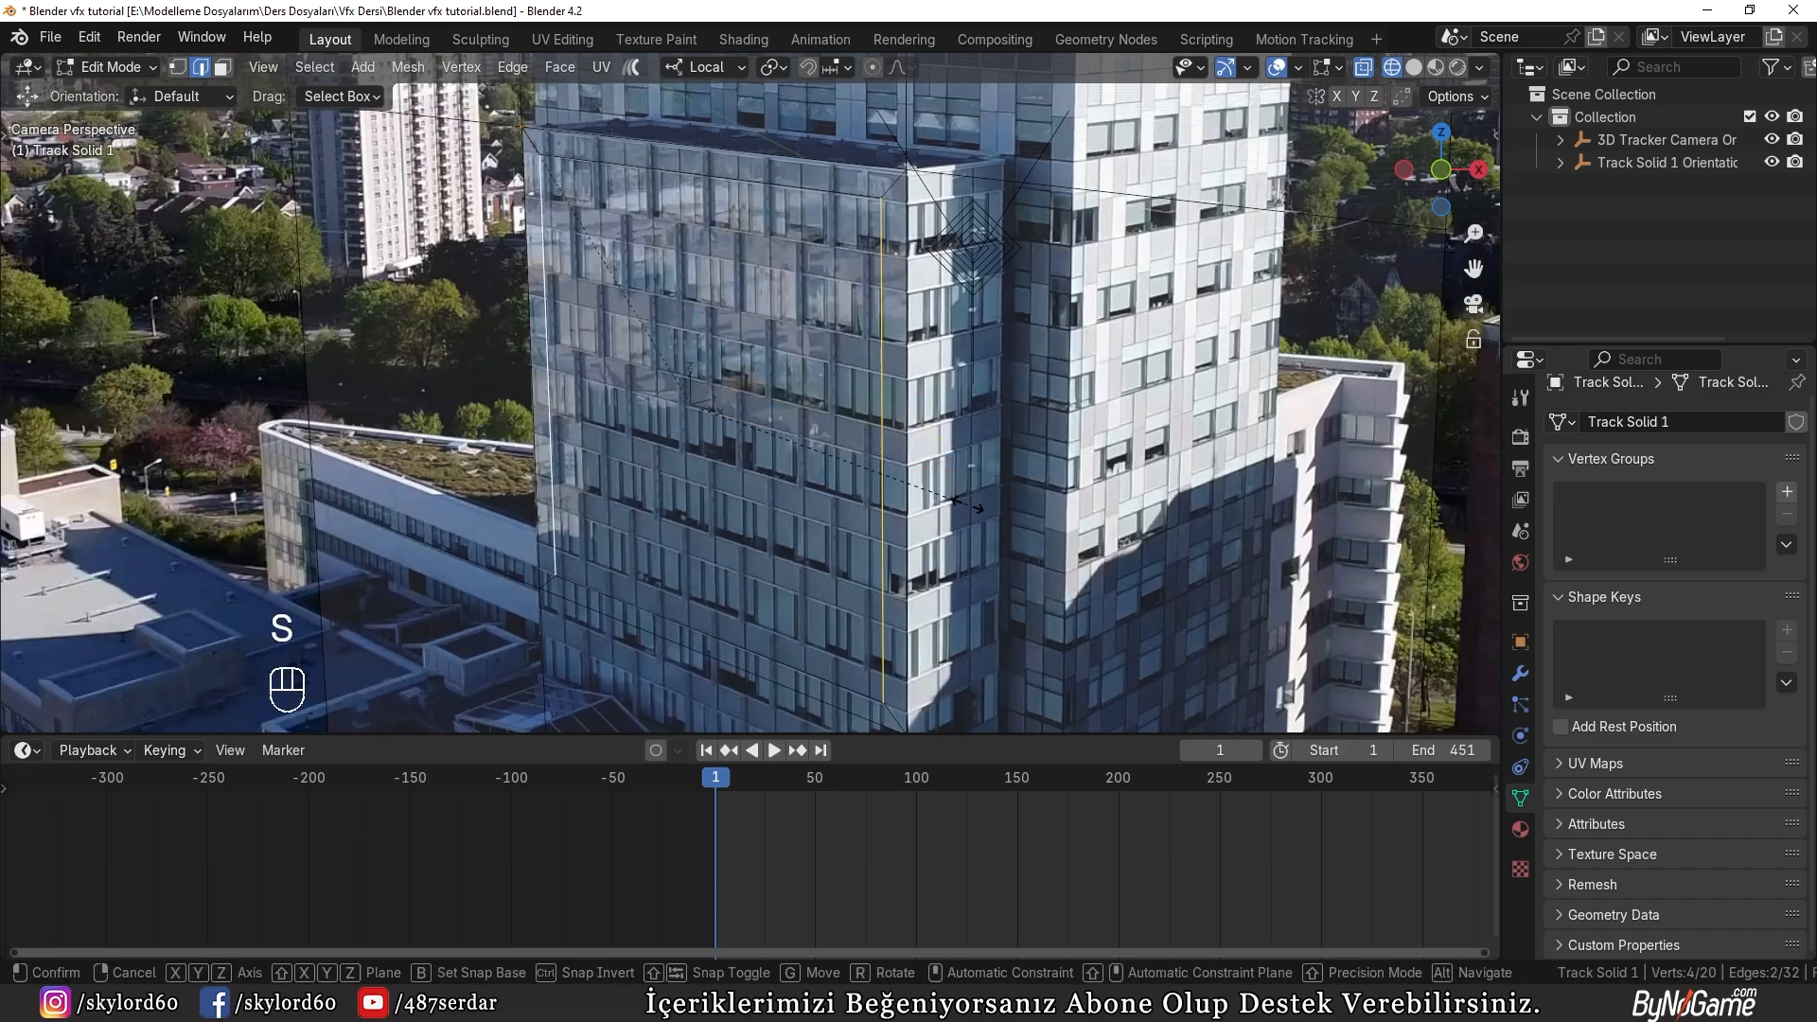
pyautogui.press('x')
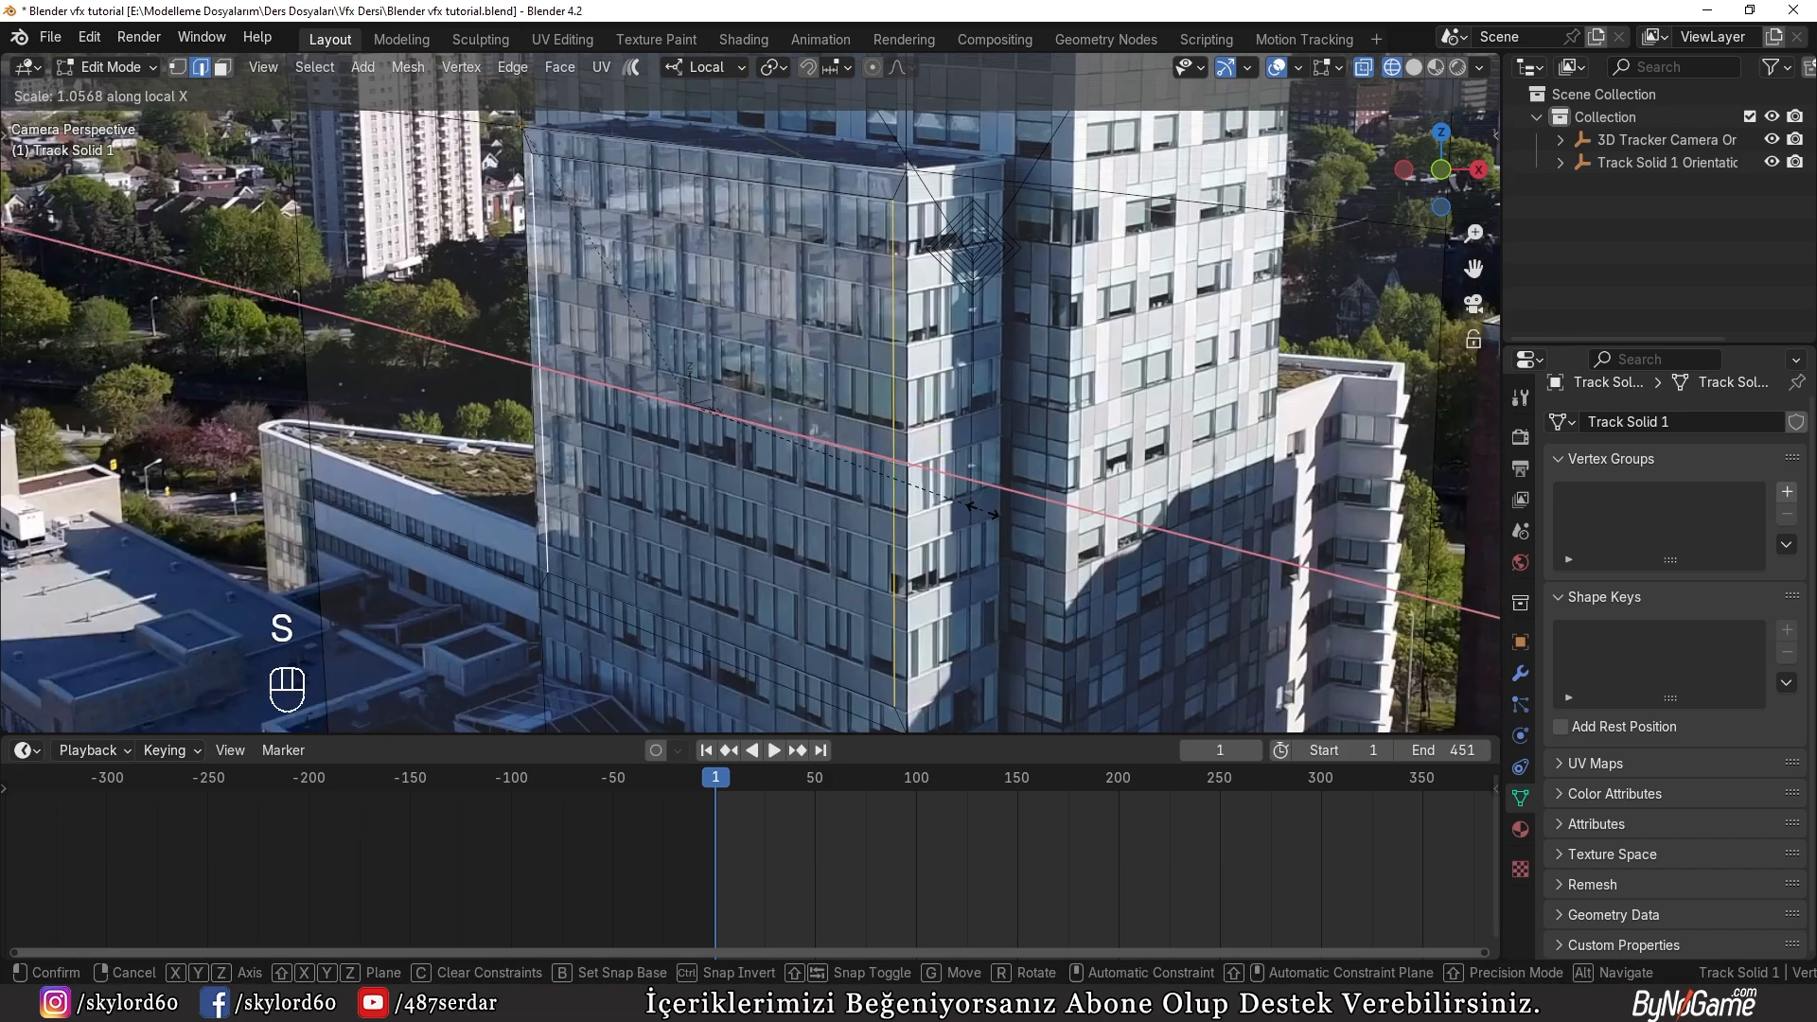
pyautogui.click(980, 508)
# Step: In solid shading, extrude the inset face inward along its normal to form a deep recess in the facade
pyautogui.press('z')
pyautogui.scroll(1, 940, 489)
pyautogui.scroll(-2, 912, 472)
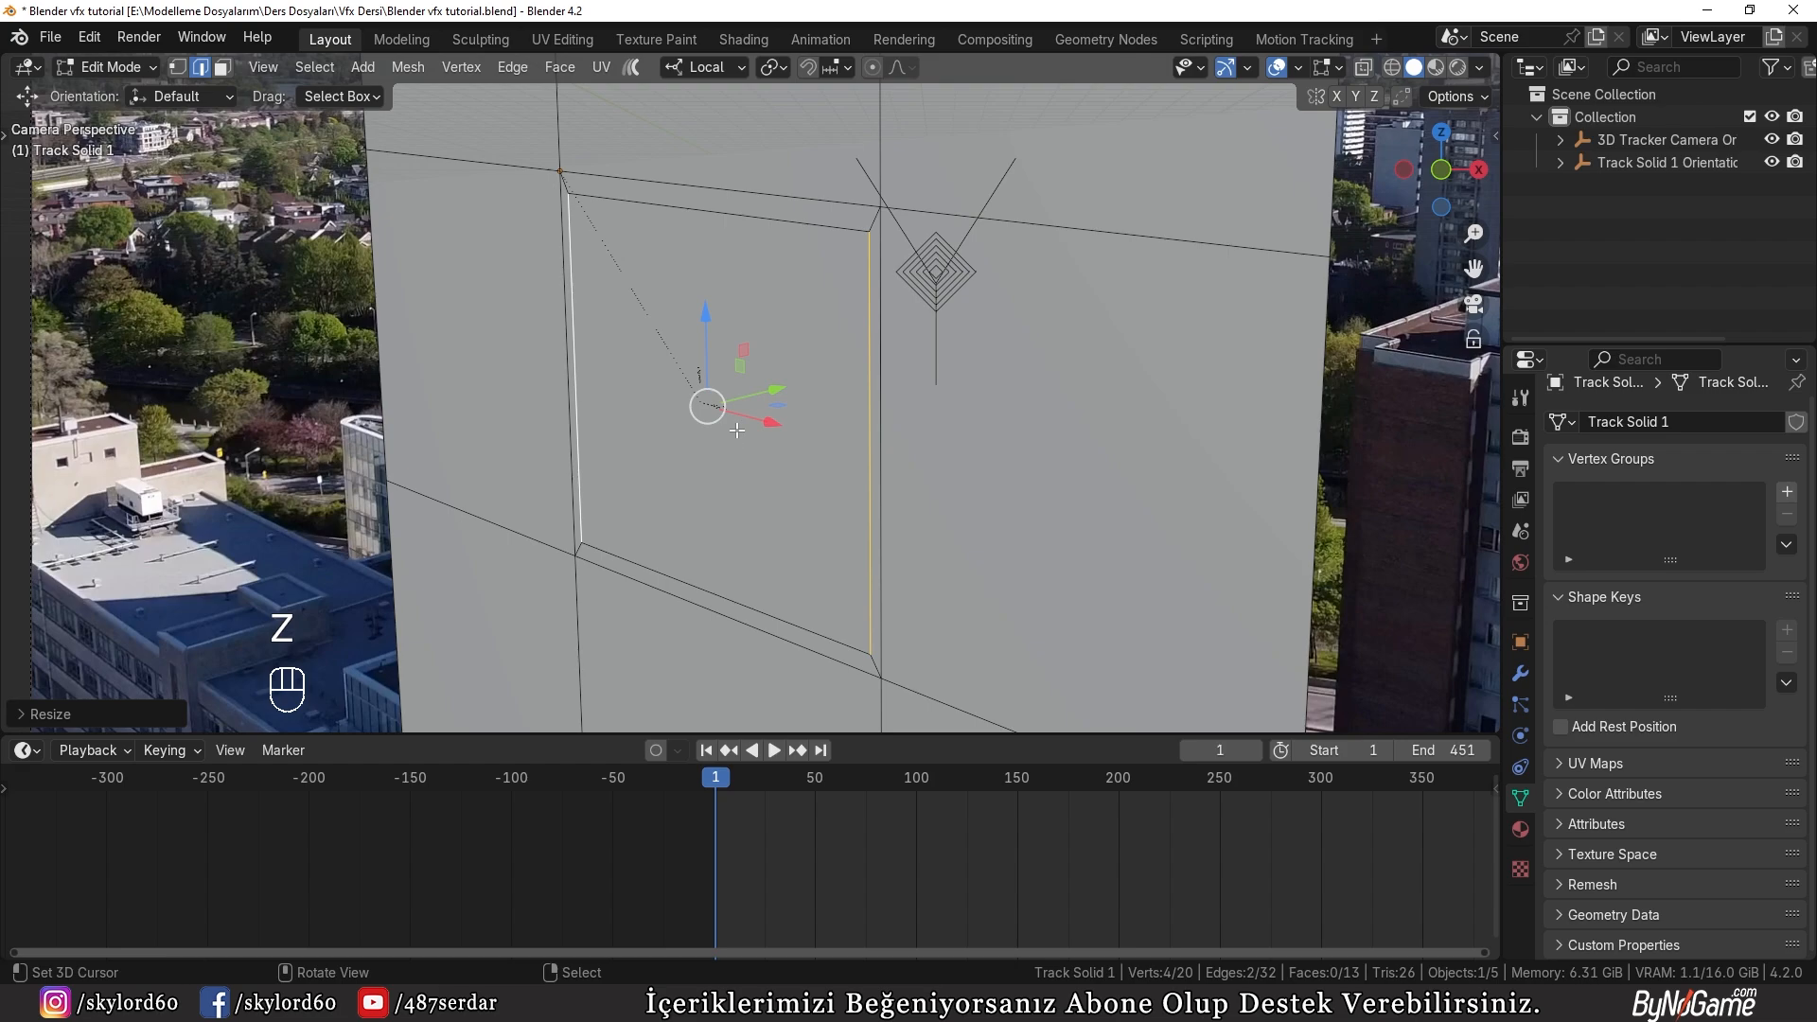
pyautogui.press('3')
pyautogui.click(710, 422)
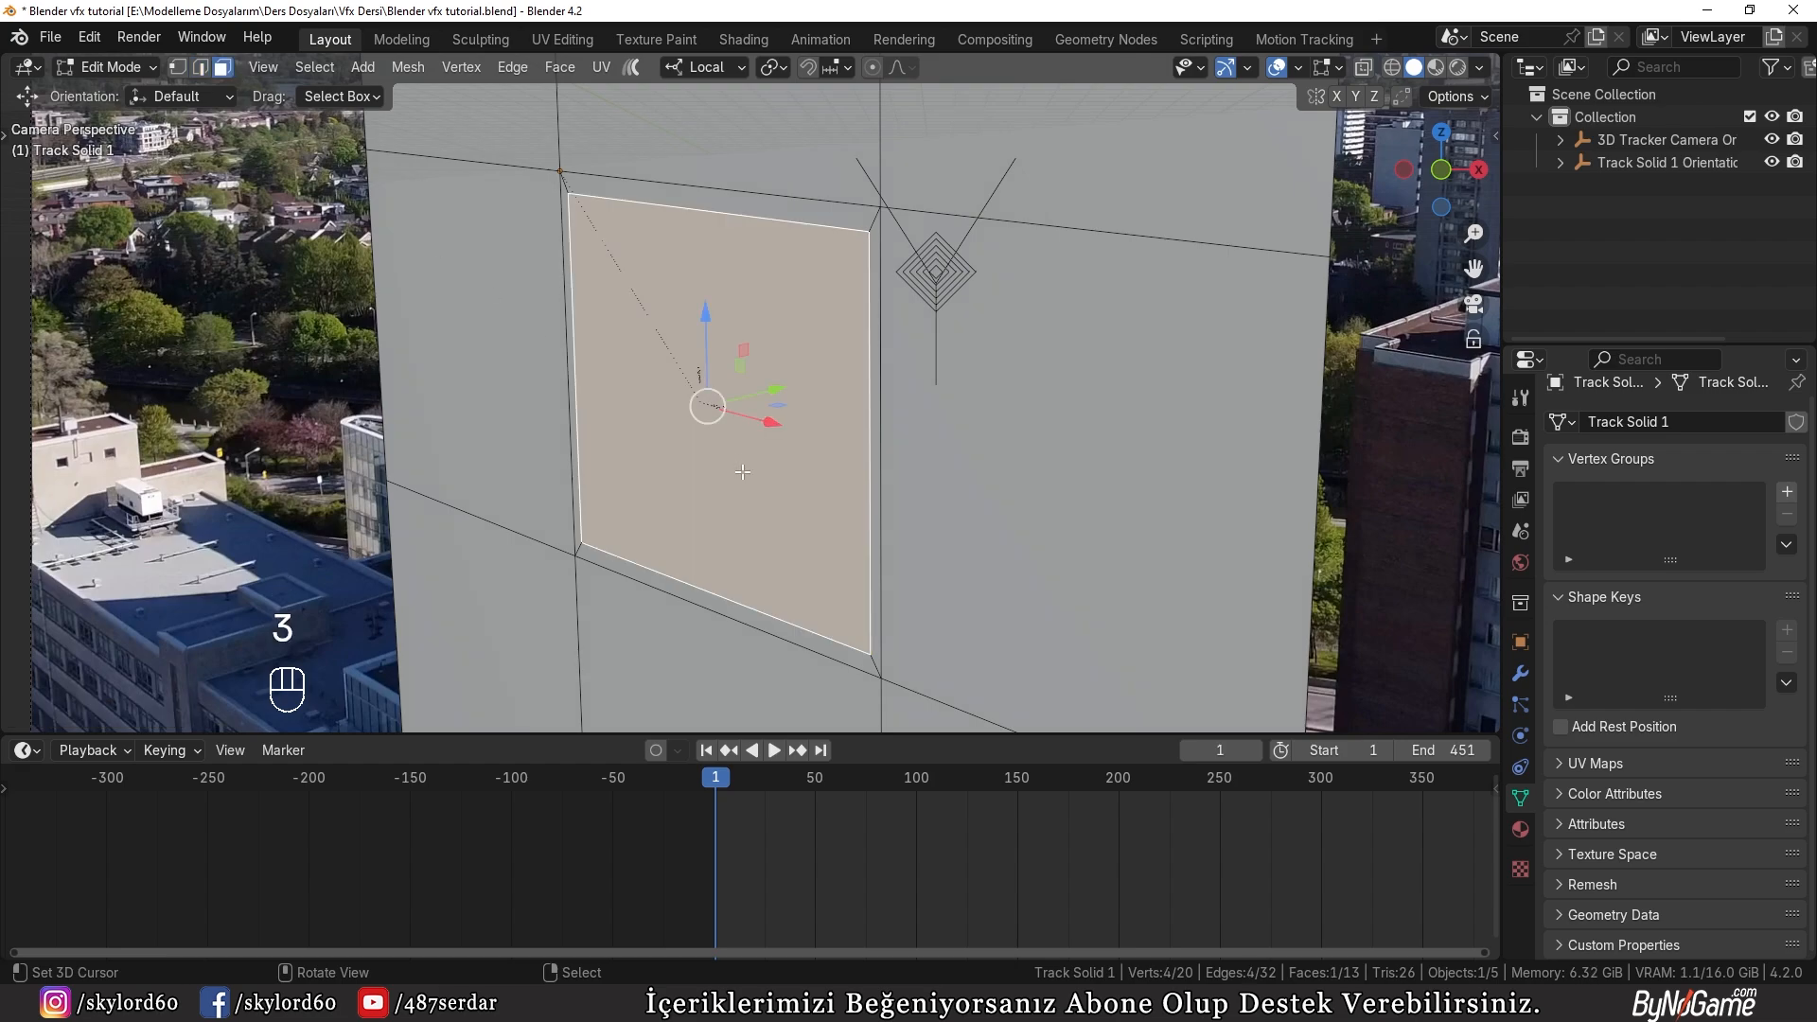
pyautogui.scroll(1, 743, 478)
pyautogui.press('e')
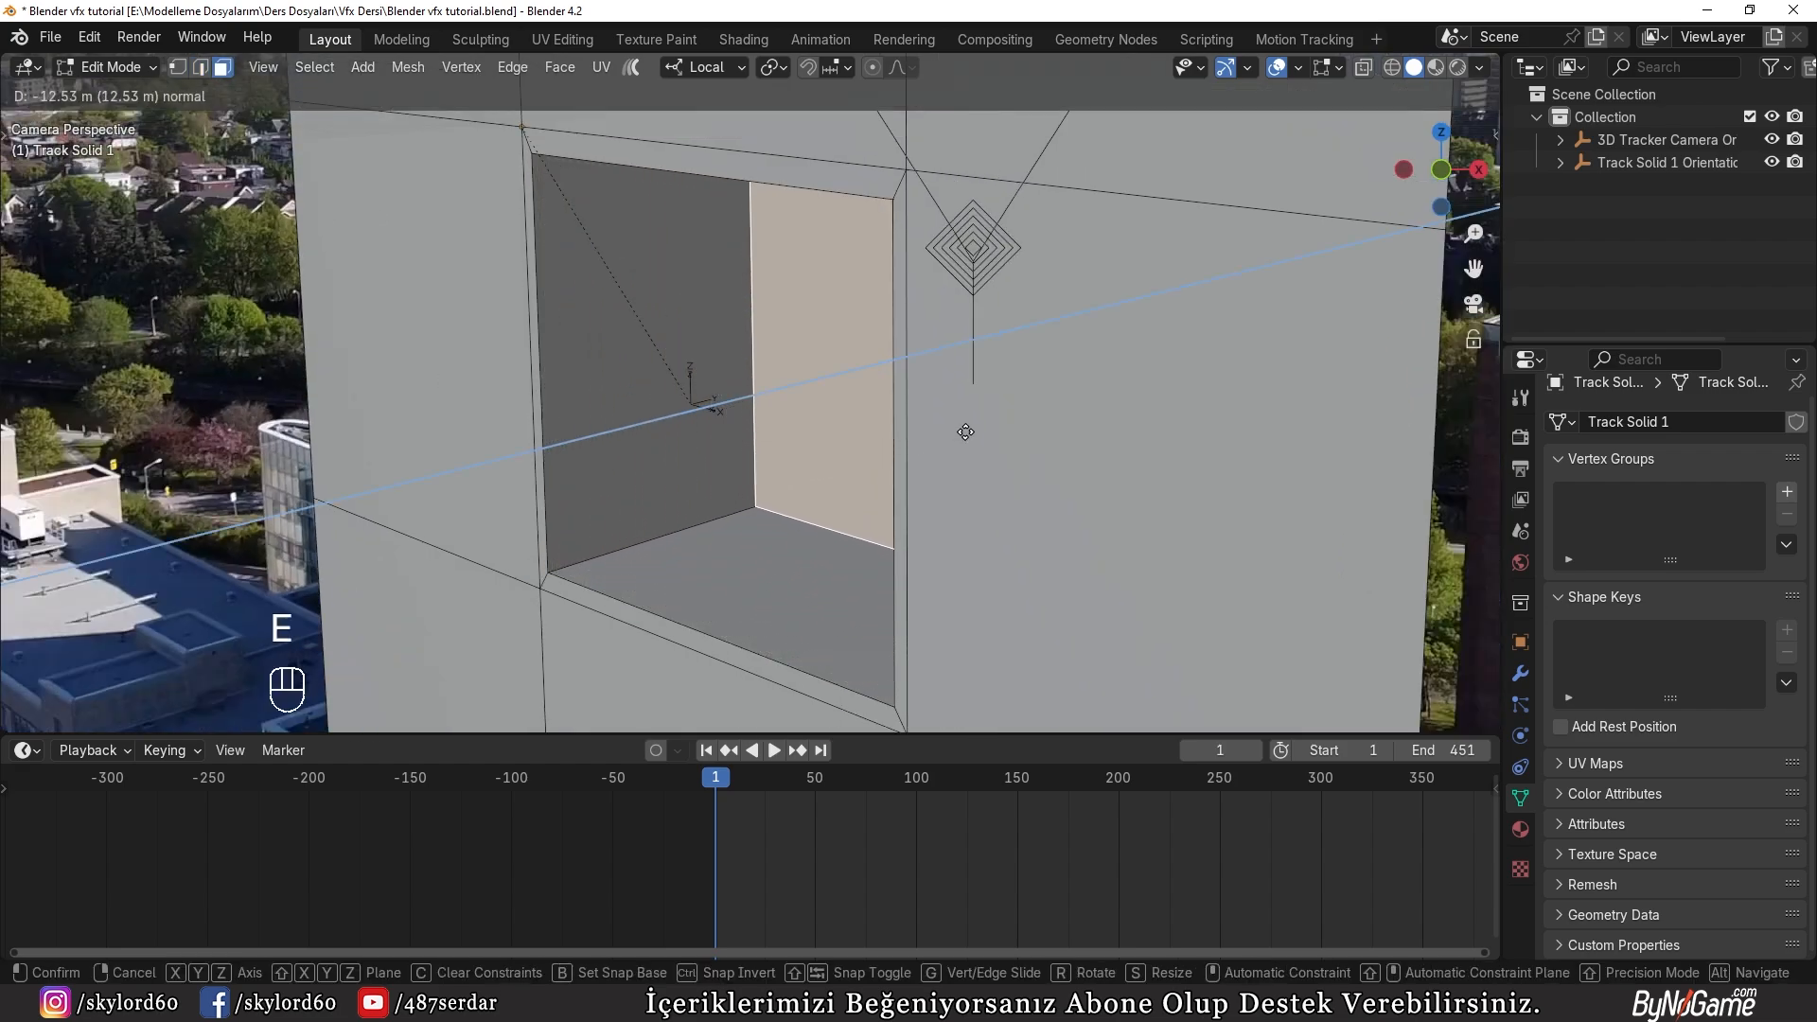
pyautogui.click(780, 417)
# Step: Leave mesh editing and enable Cavity in the viewport shading options
pyautogui.press('Tab')
pyautogui.scroll(-4, 757, 412)
pyautogui.moveTo(746, 406); pyautogui.dragTo(772, 460, button='middle')
pyautogui.scroll(-3, 738, 475)
pyautogui.click(1480, 68)
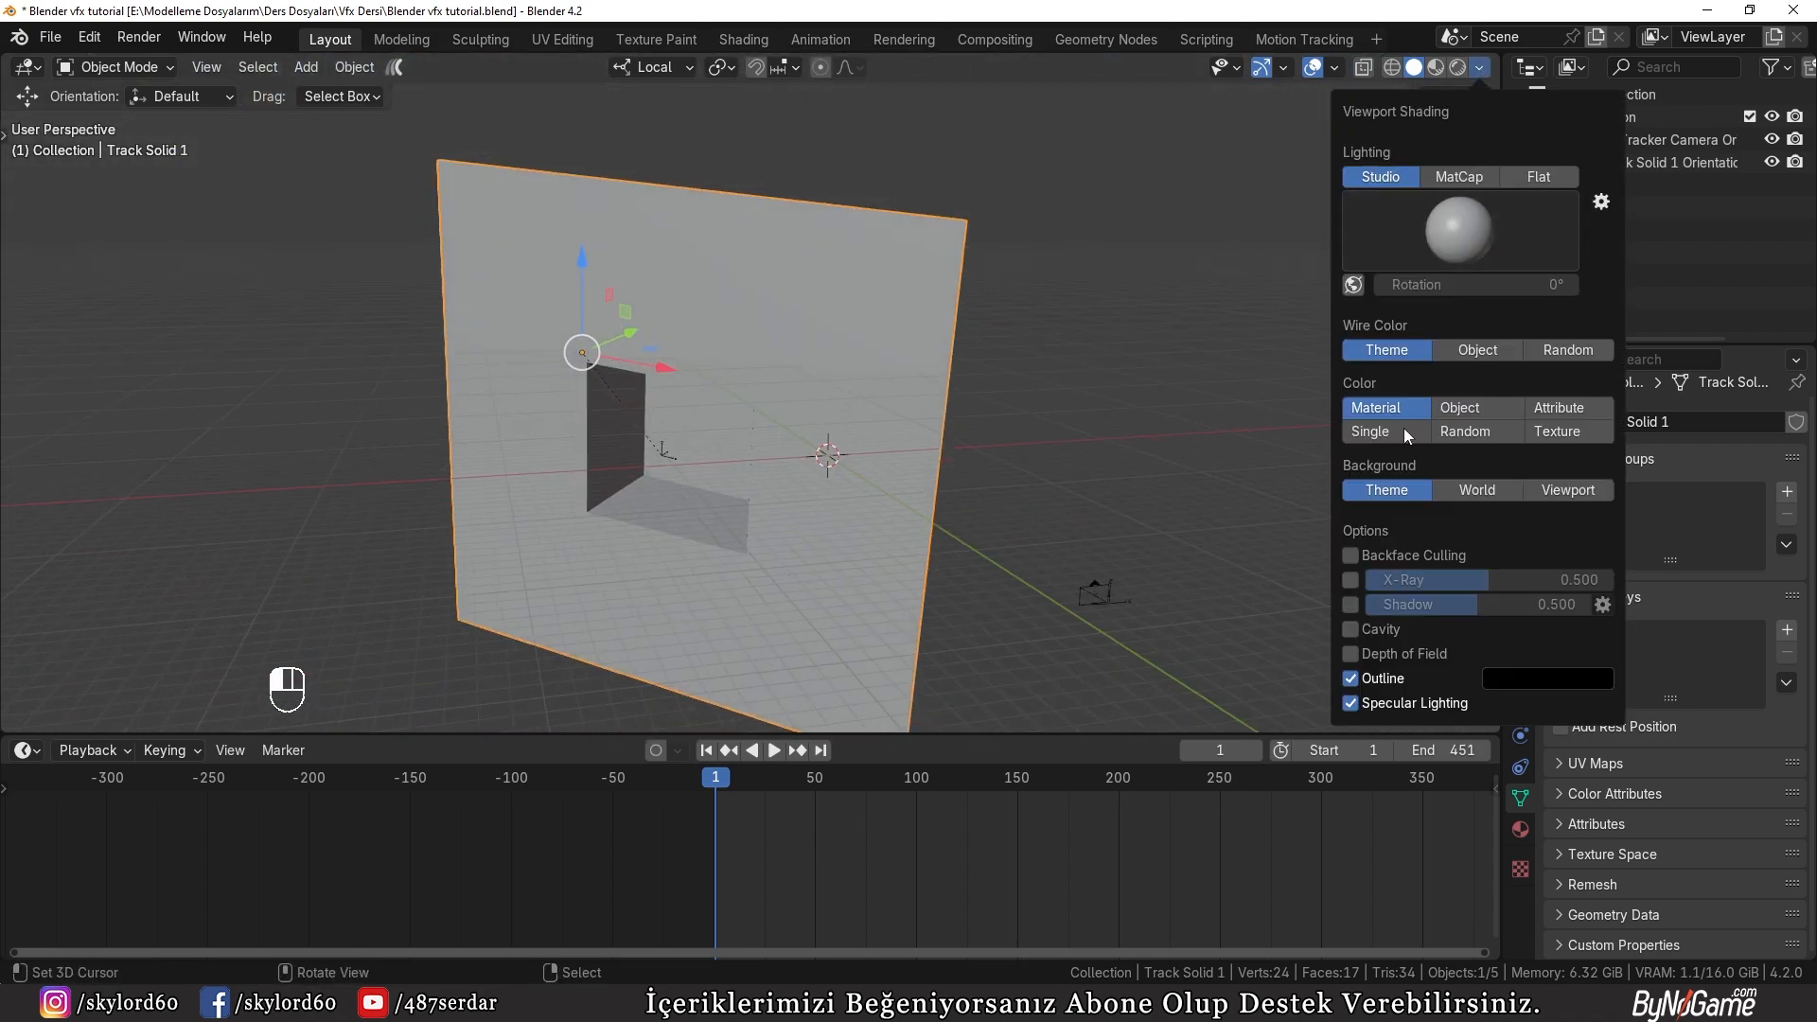
pyautogui.click(1372, 627)
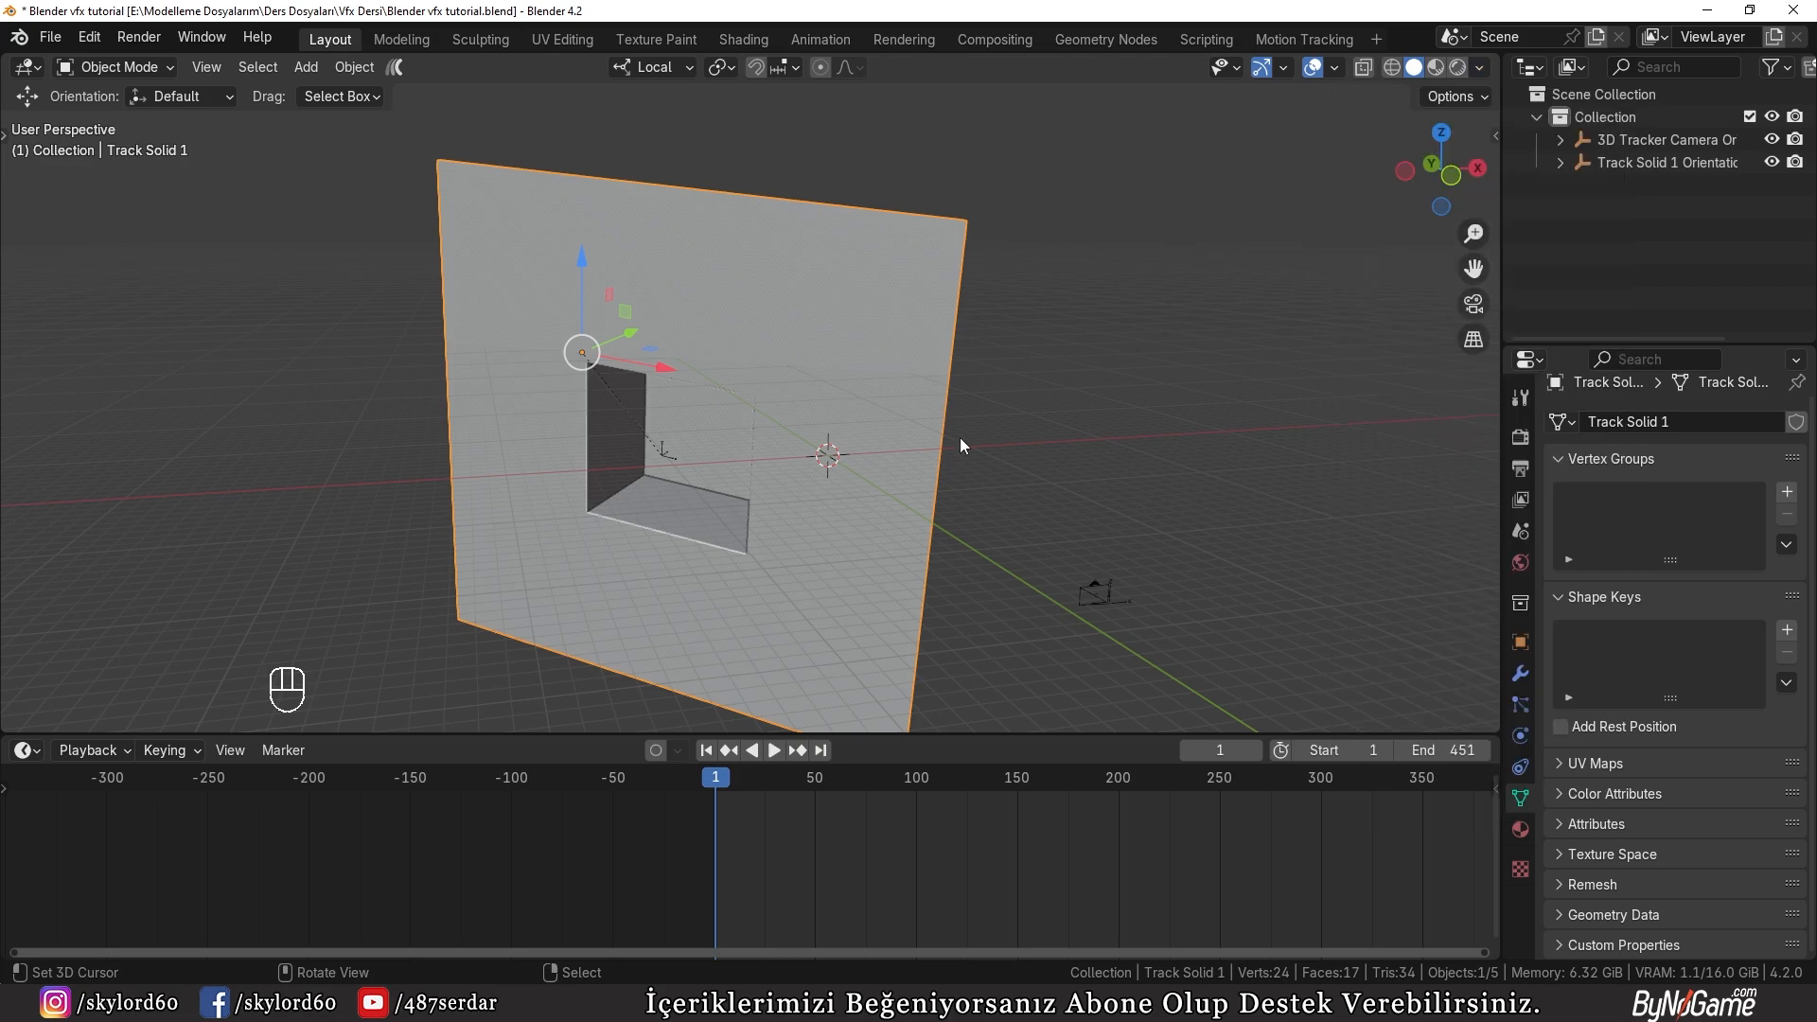
pyautogui.moveTo(960, 445); pyautogui.dragTo(895, 371, button='middle')
# Step: Switch the viewport lighting to MatCap and choose the red clay material
pyautogui.click(1481, 68)
pyautogui.click(1457, 177)
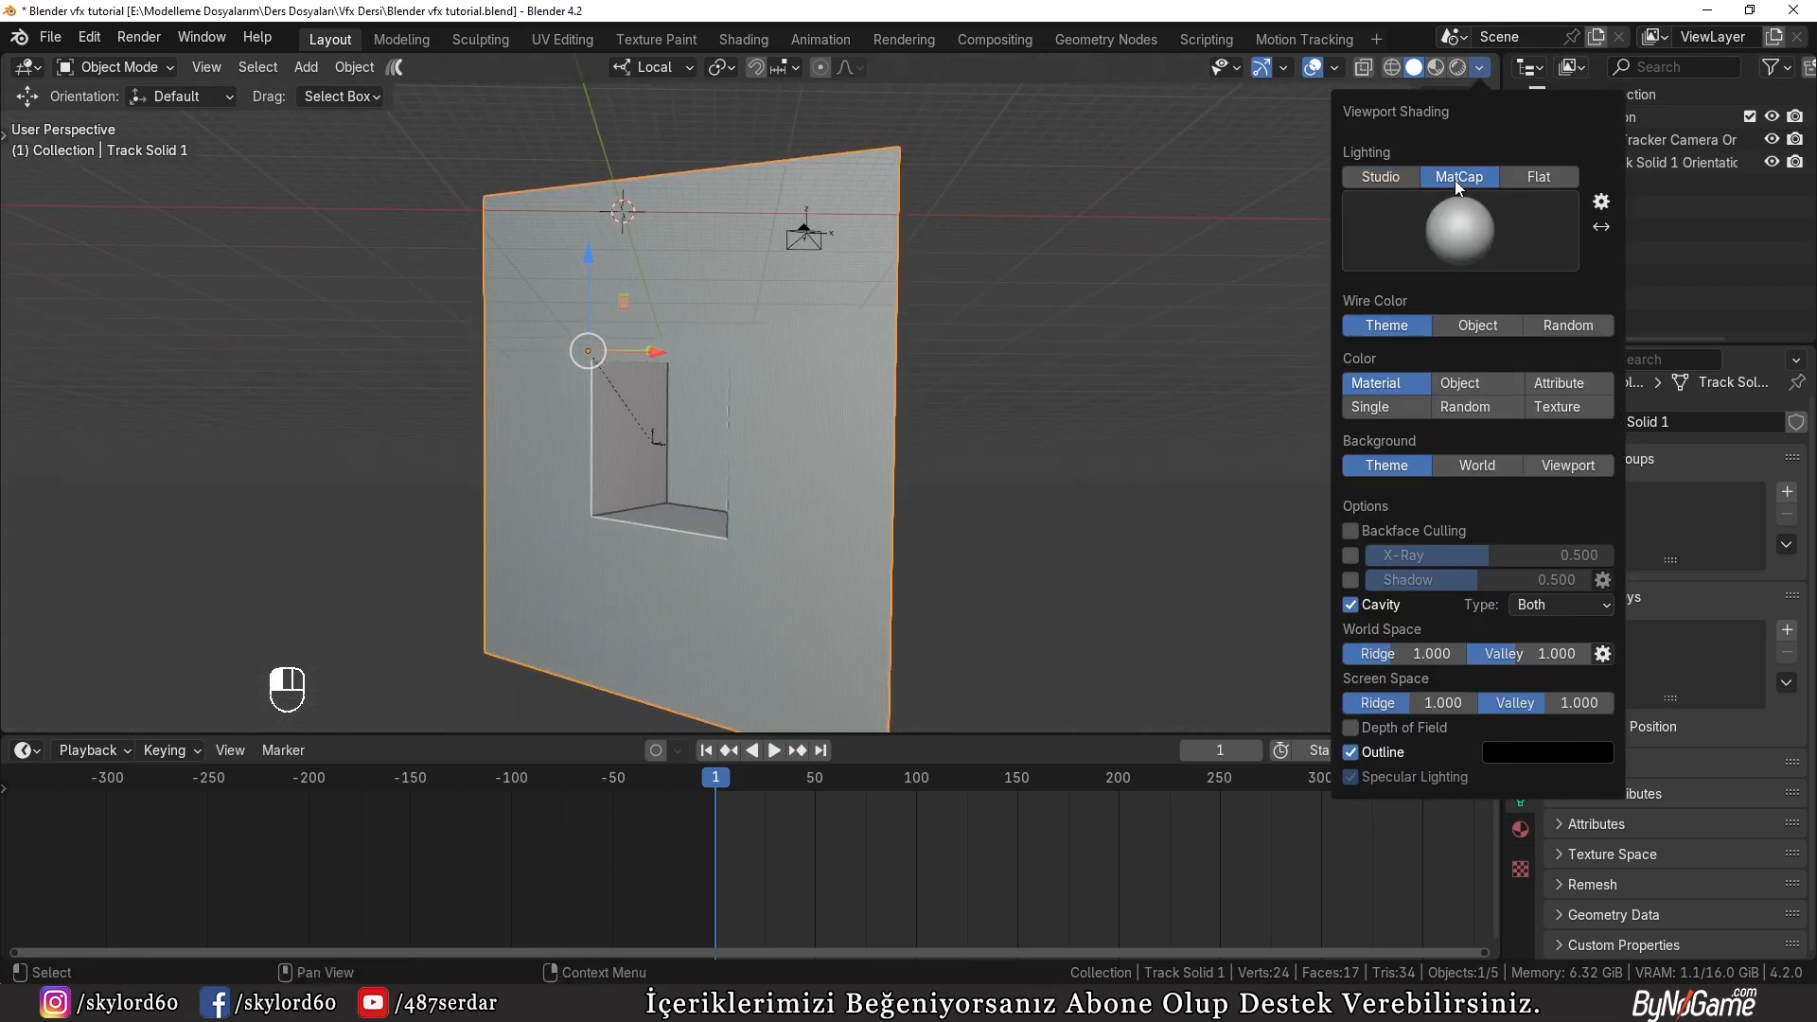
pyautogui.click(1450, 235)
pyautogui.click(1130, 384)
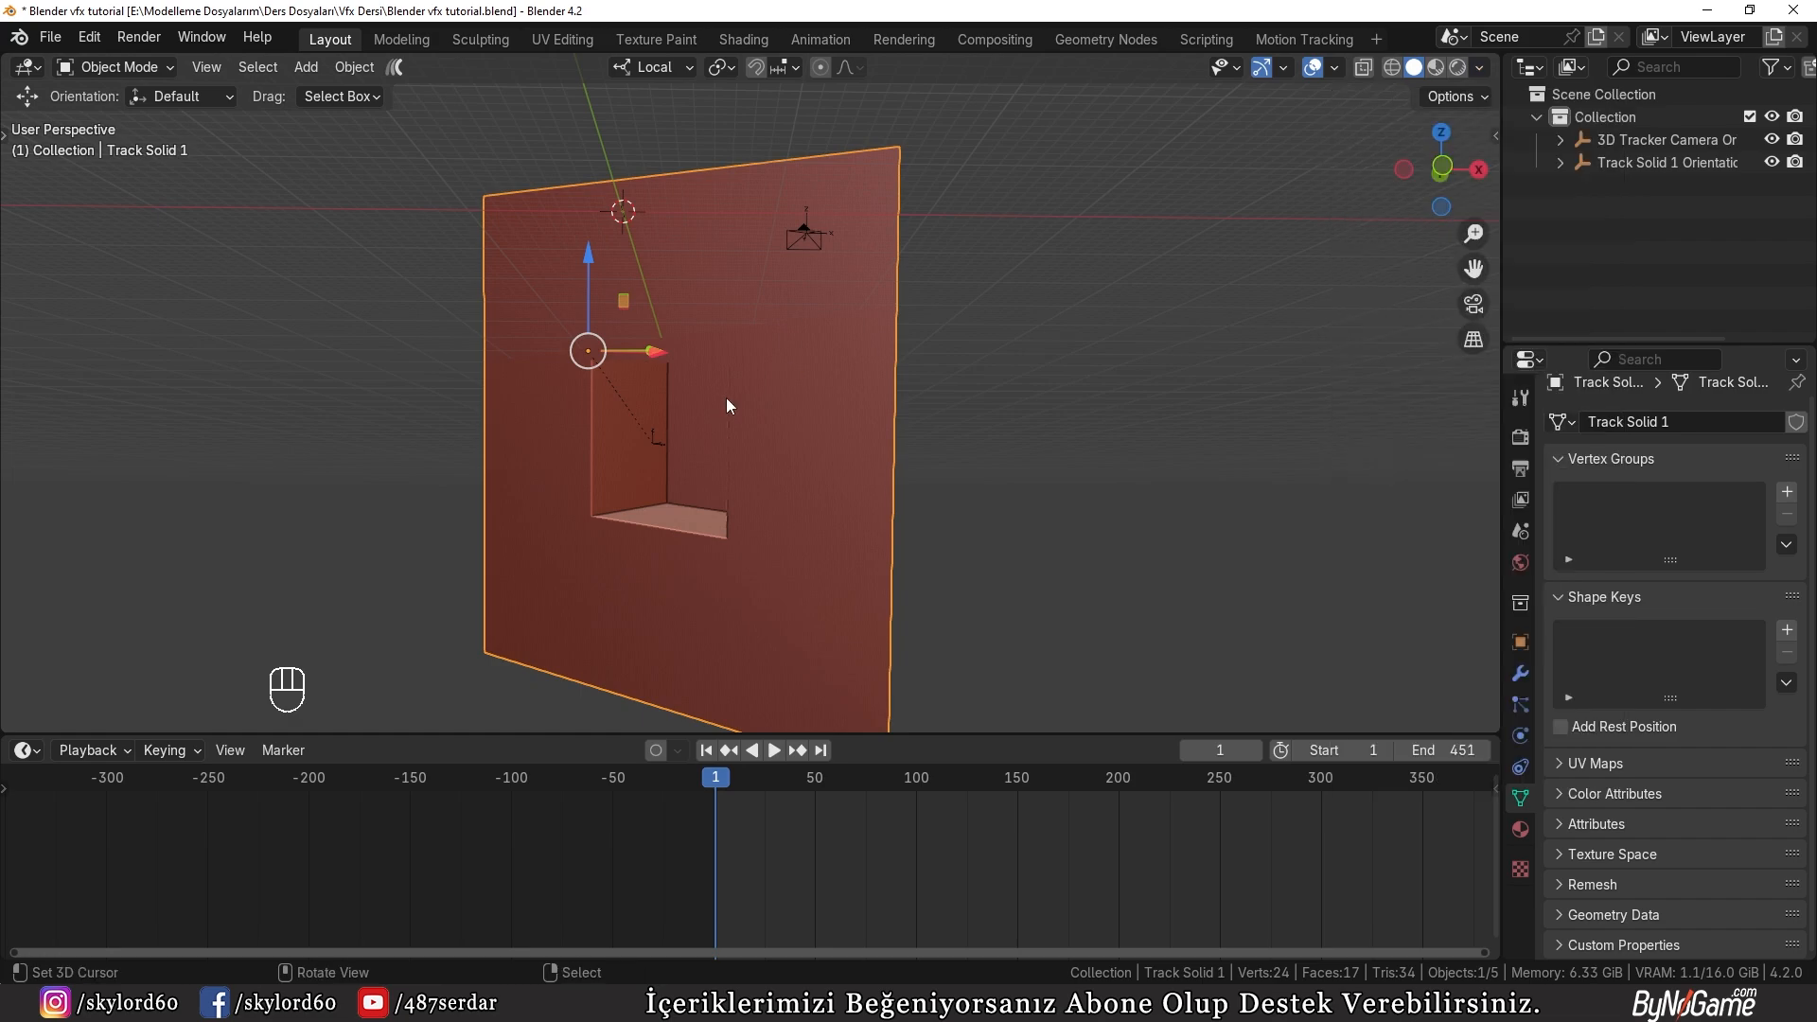
# Step: Look through the tracked camera and enlarge the 3D viewport by shrinking the timeline
pyautogui.press('KP_0')
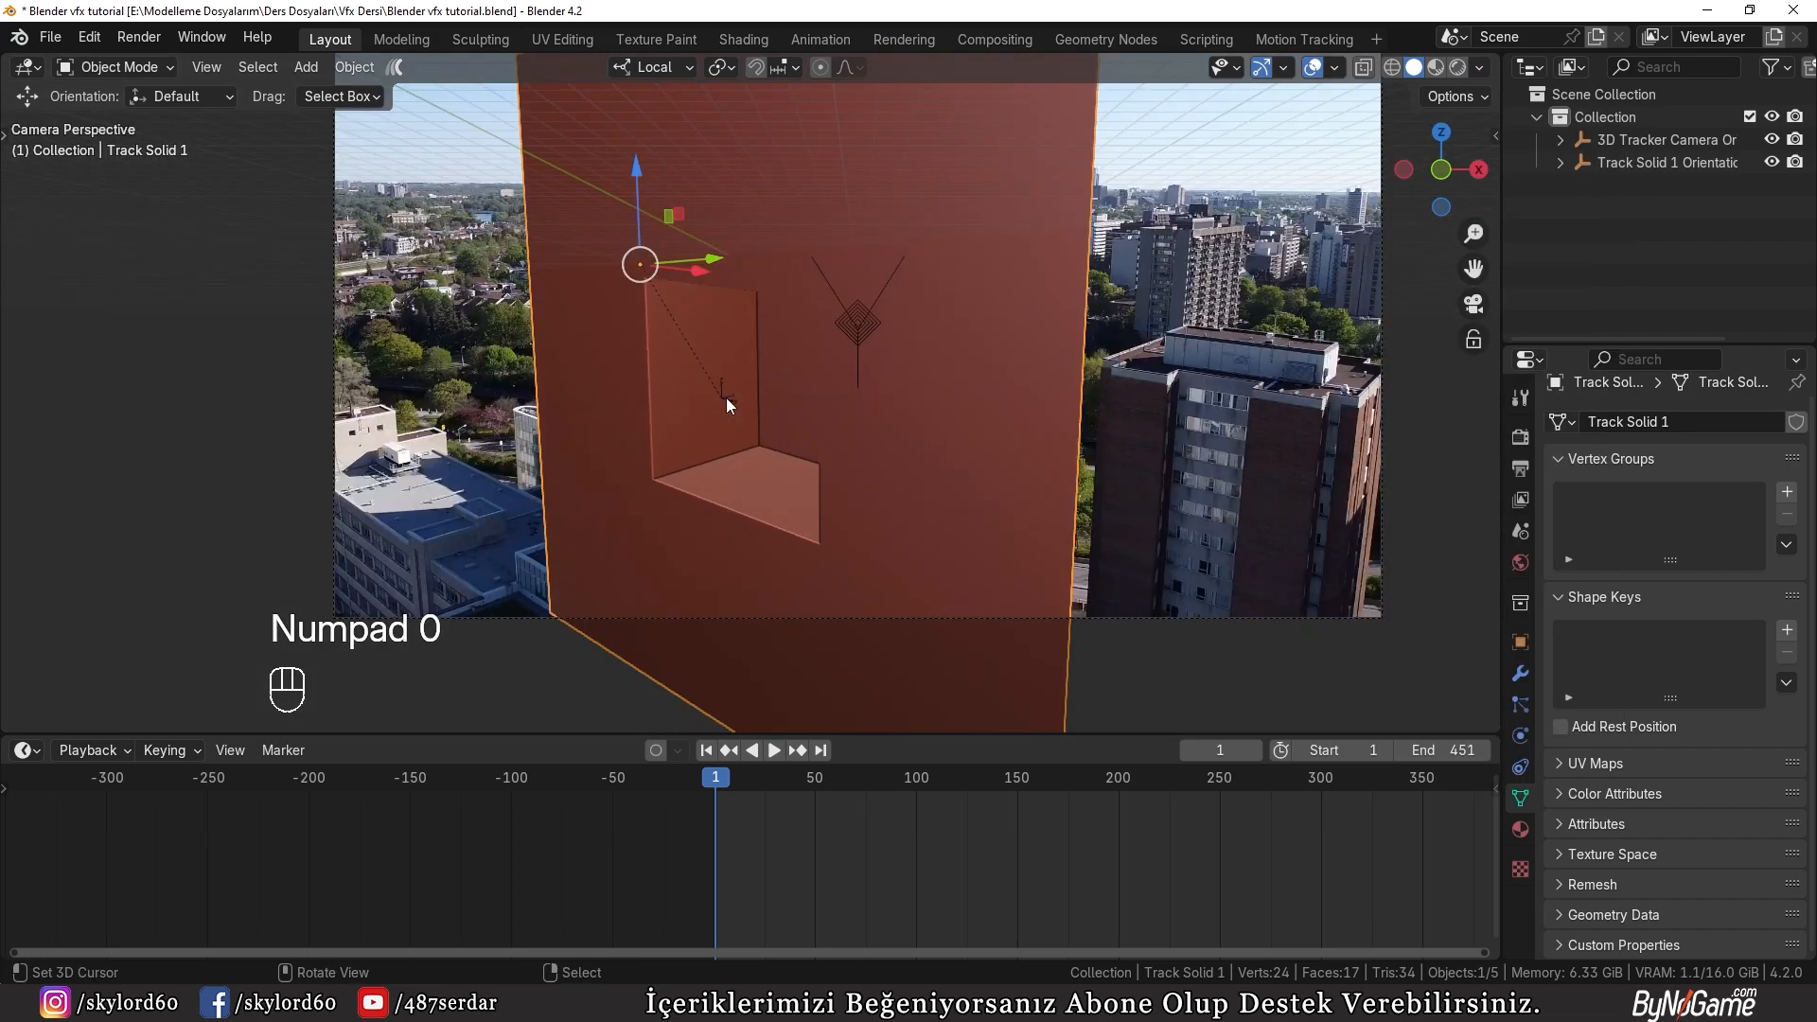
pyautogui.moveTo(978, 736); pyautogui.dragTo(971, 893)
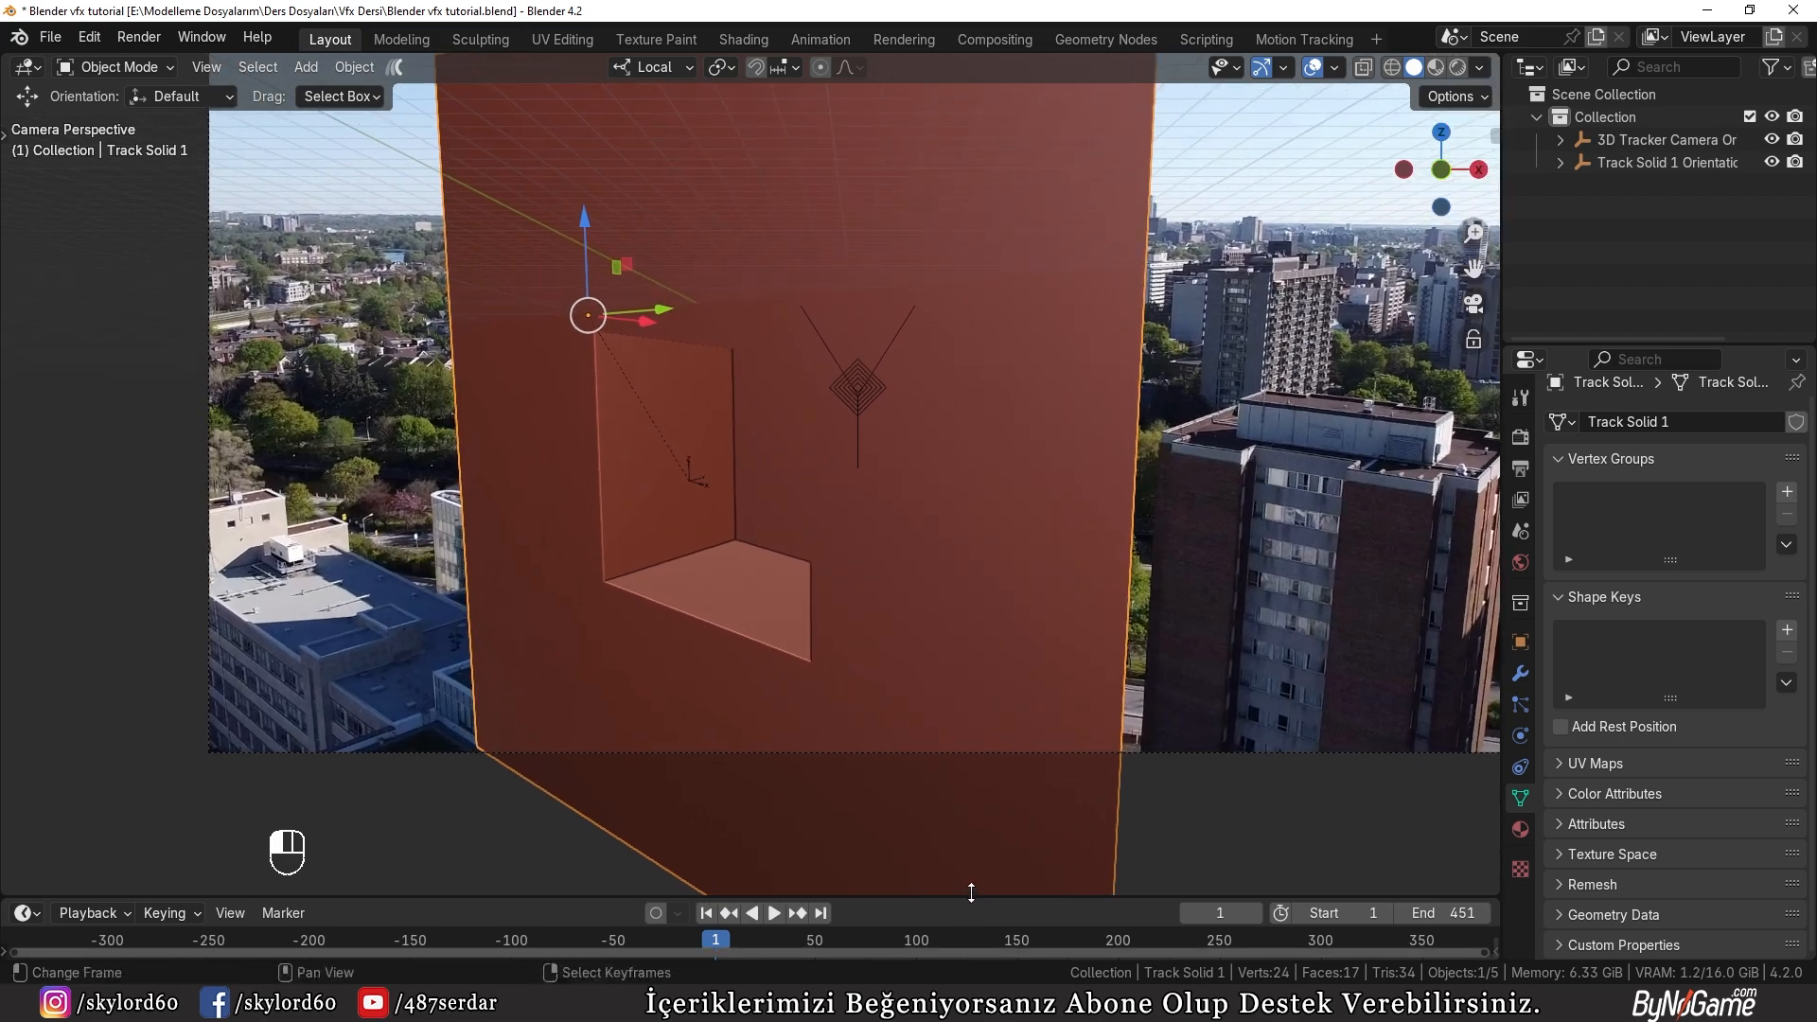
pyautogui.scroll(-2, 1072, 596)
# Step: Set the render engine to Cycles with GPU Compute as the device
pyautogui.click(1521, 437)
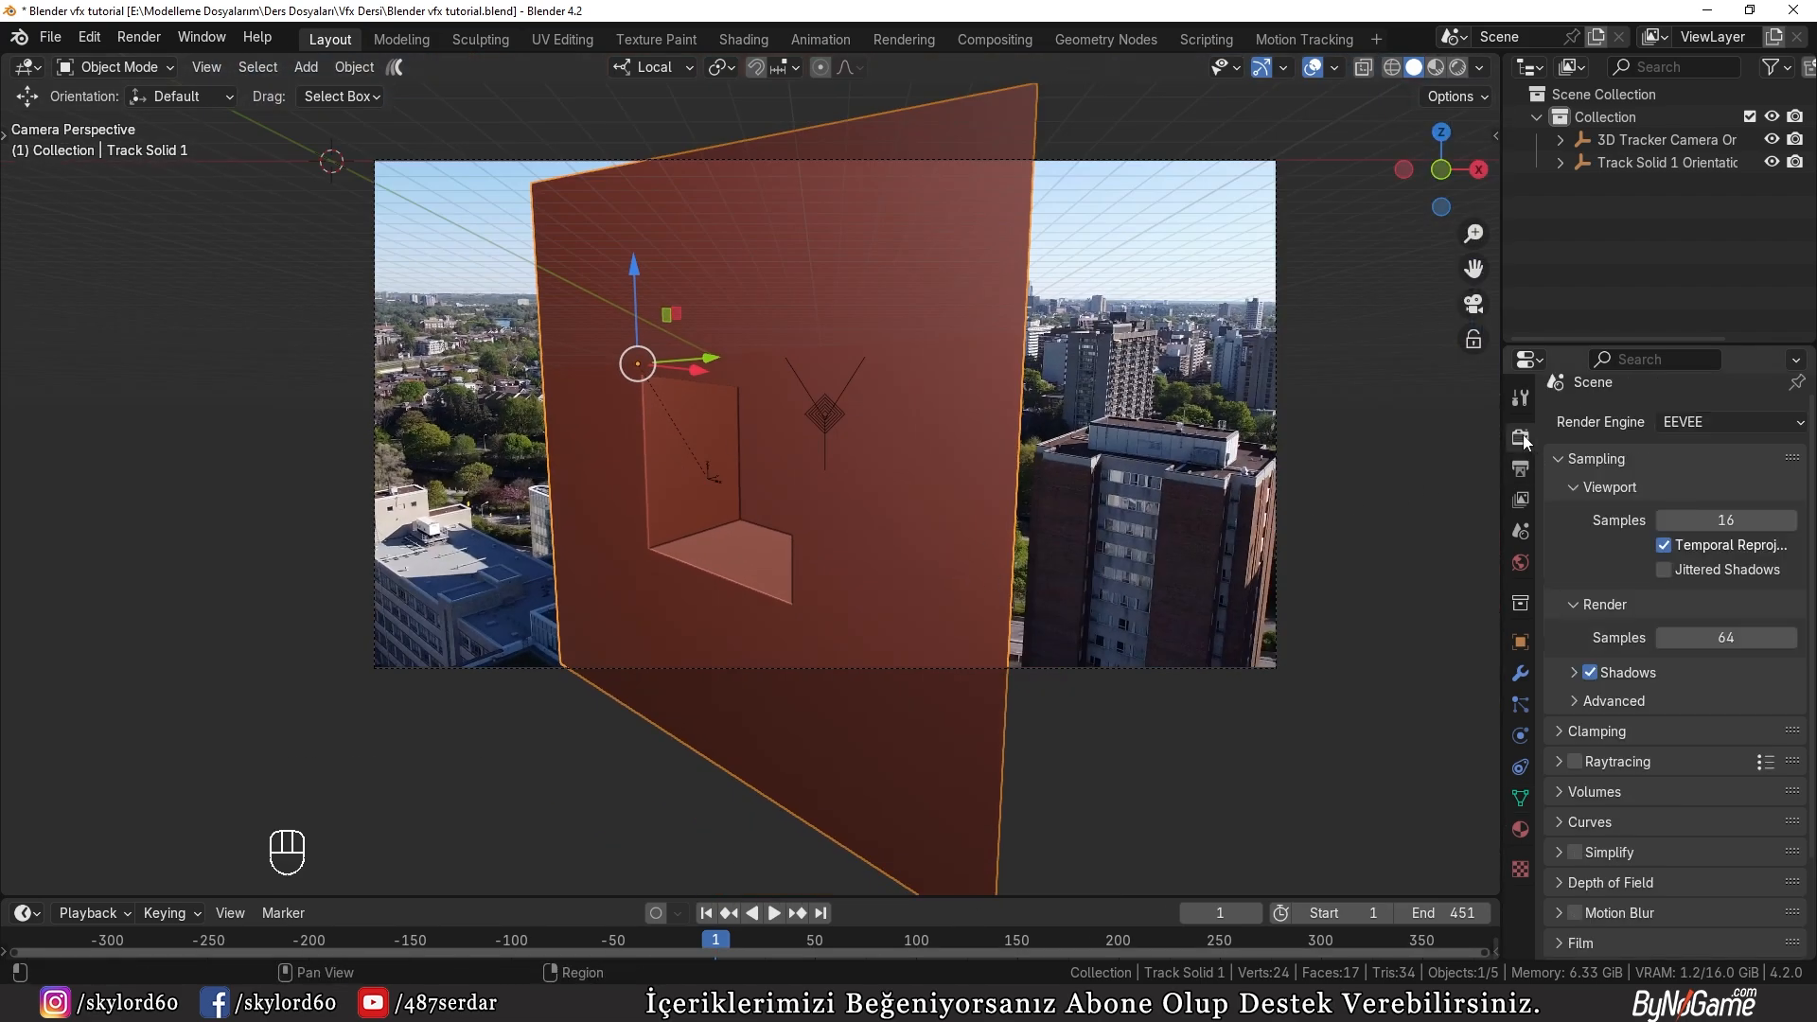
pyautogui.click(1707, 423)
pyautogui.click(1684, 494)
pyautogui.click(1659, 480)
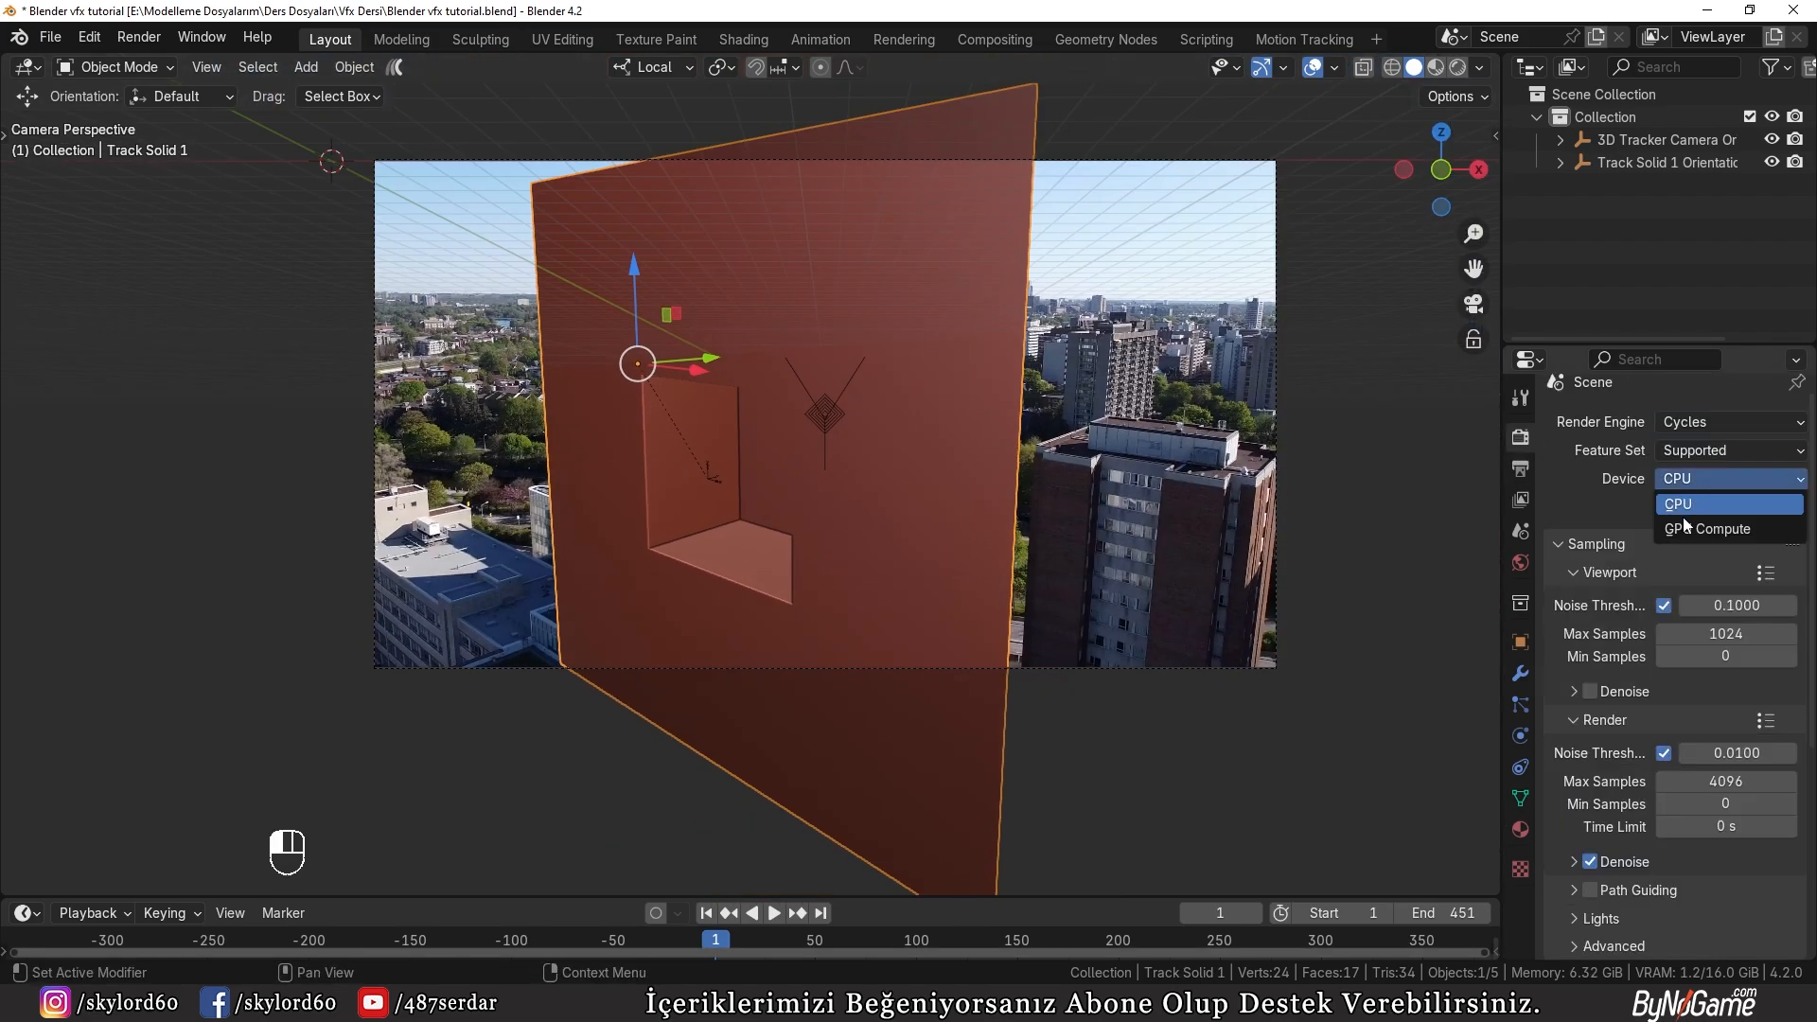
pyautogui.click(1694, 532)
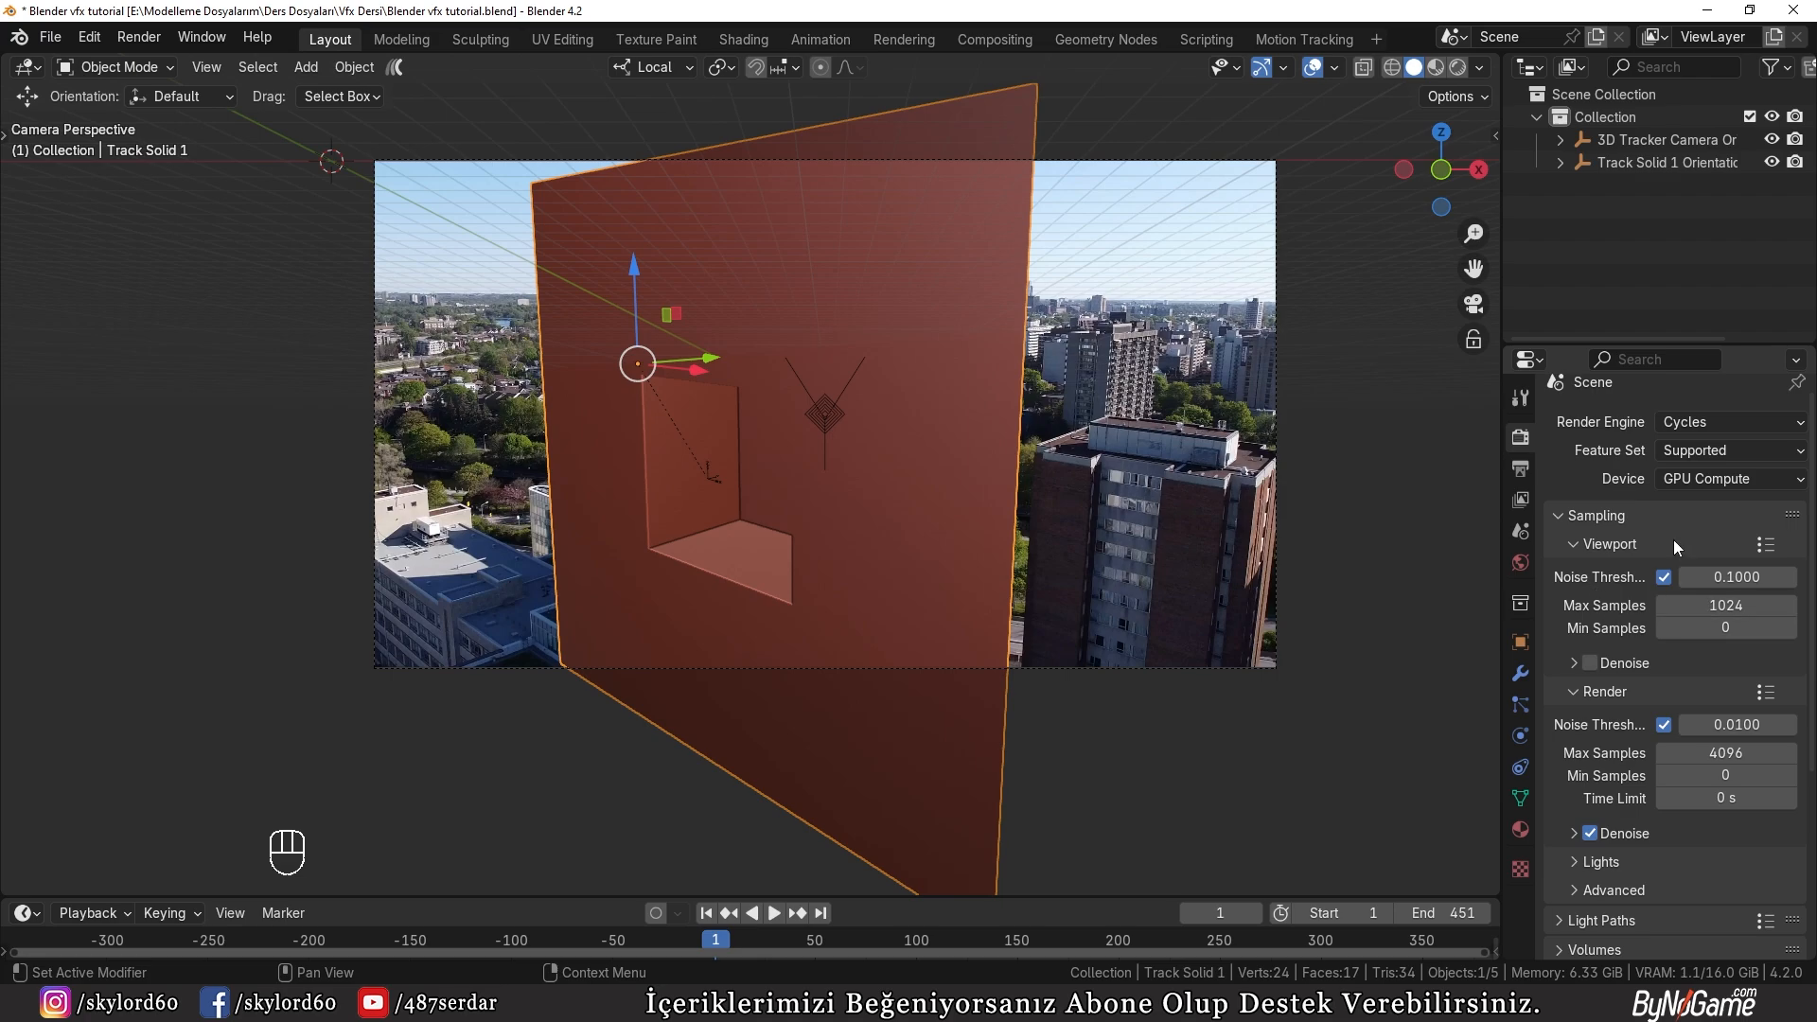
# Step: Give the world colour an Environment Texture and load buikslotermeerplein_4k.exr from the HdriHaven\Yeni 8 folder
pyautogui.click(1520, 562)
pyautogui.click(1704, 575)
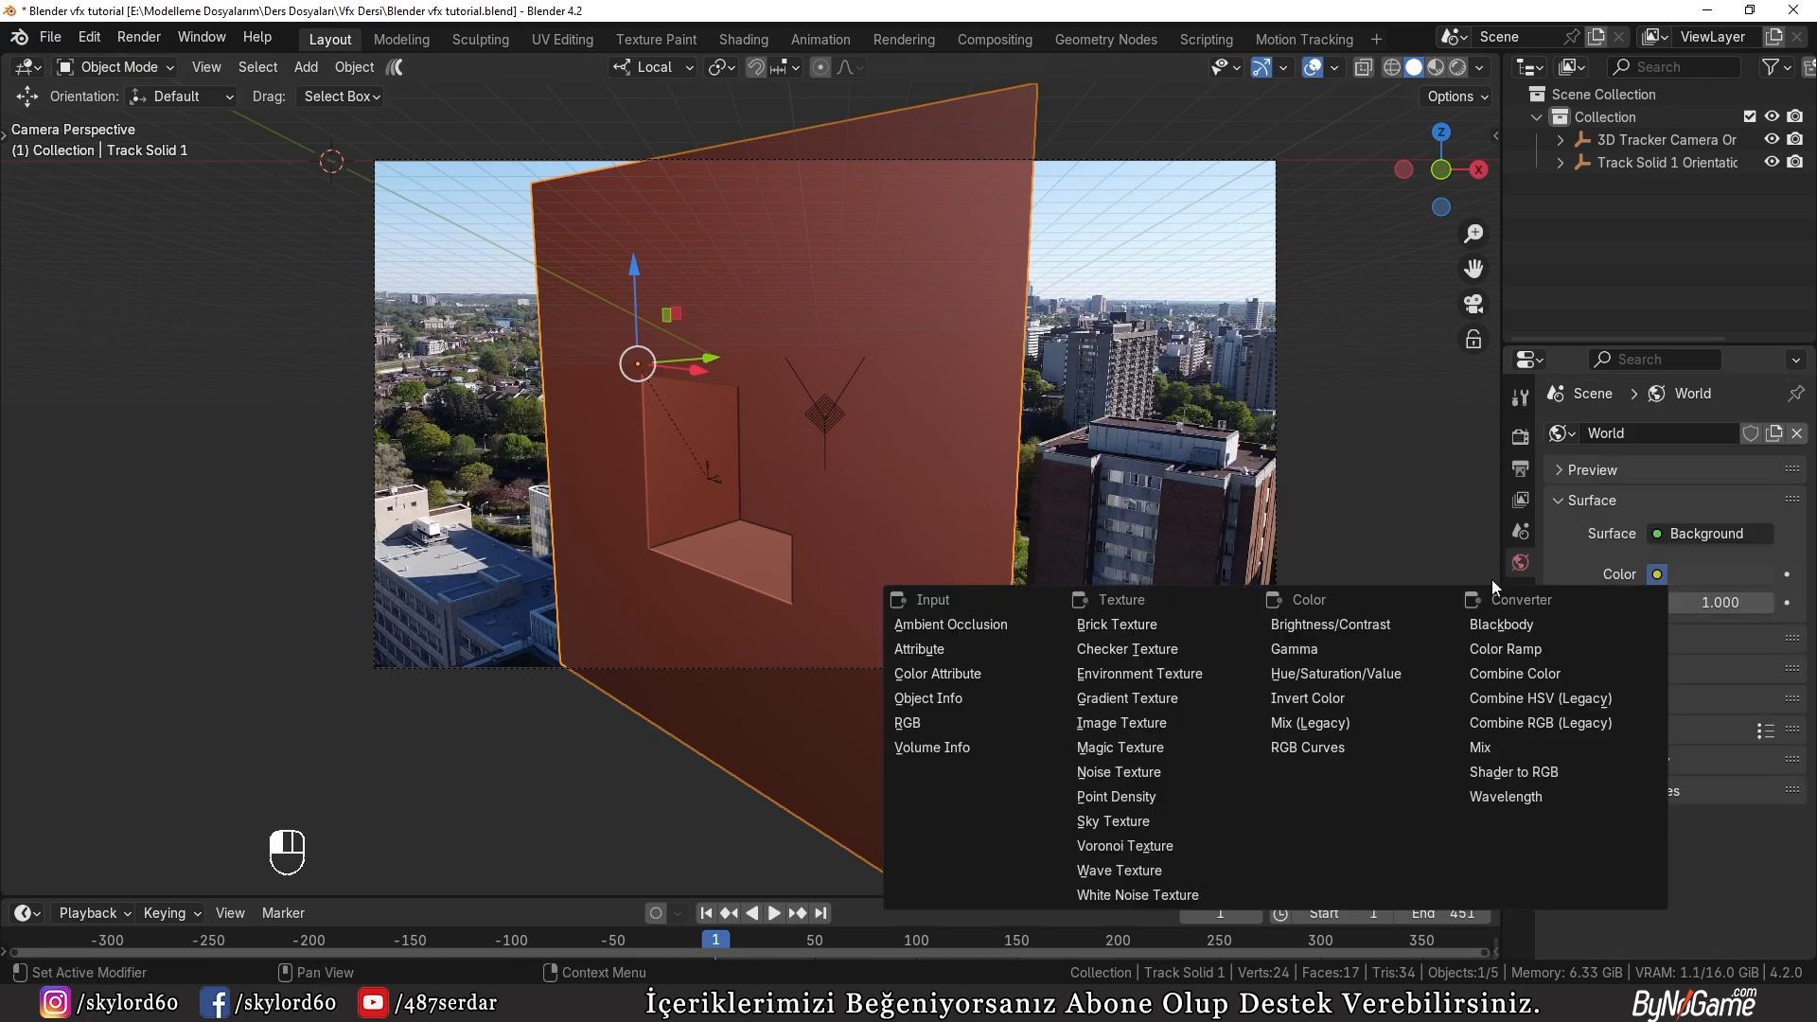
pyautogui.click(1162, 670)
pyautogui.click(1725, 604)
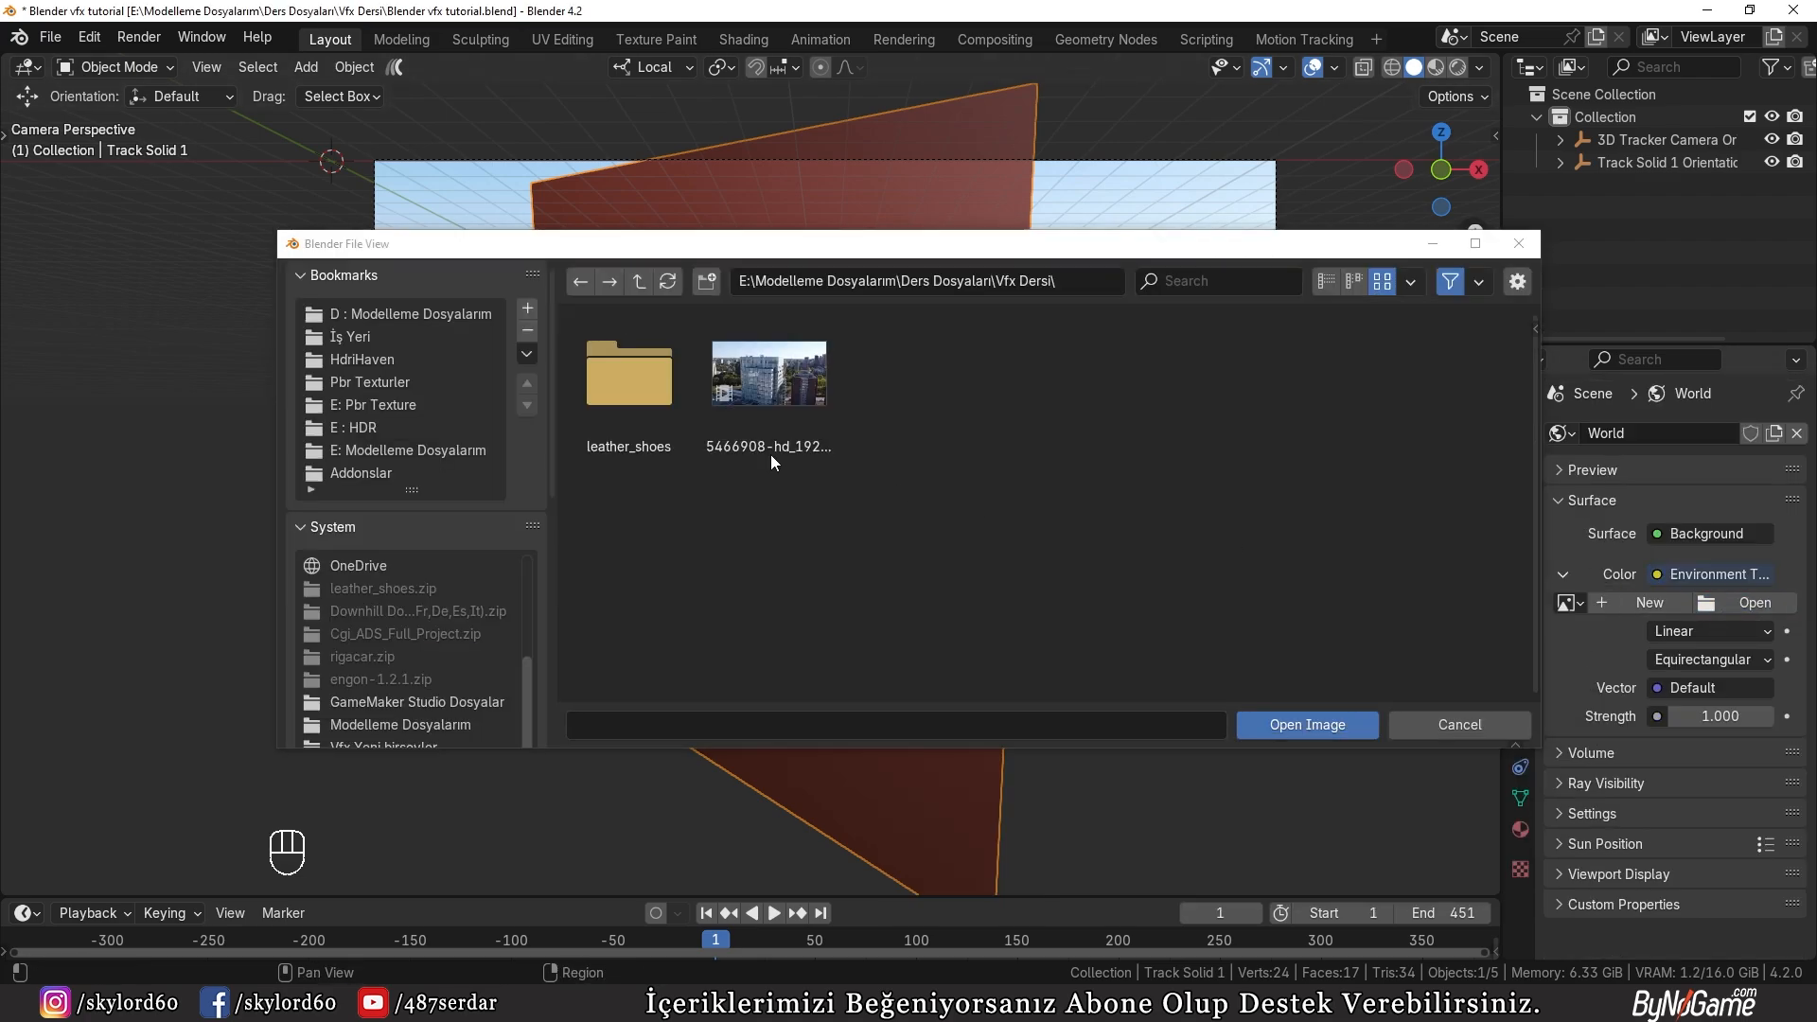
pyautogui.click(376, 358)
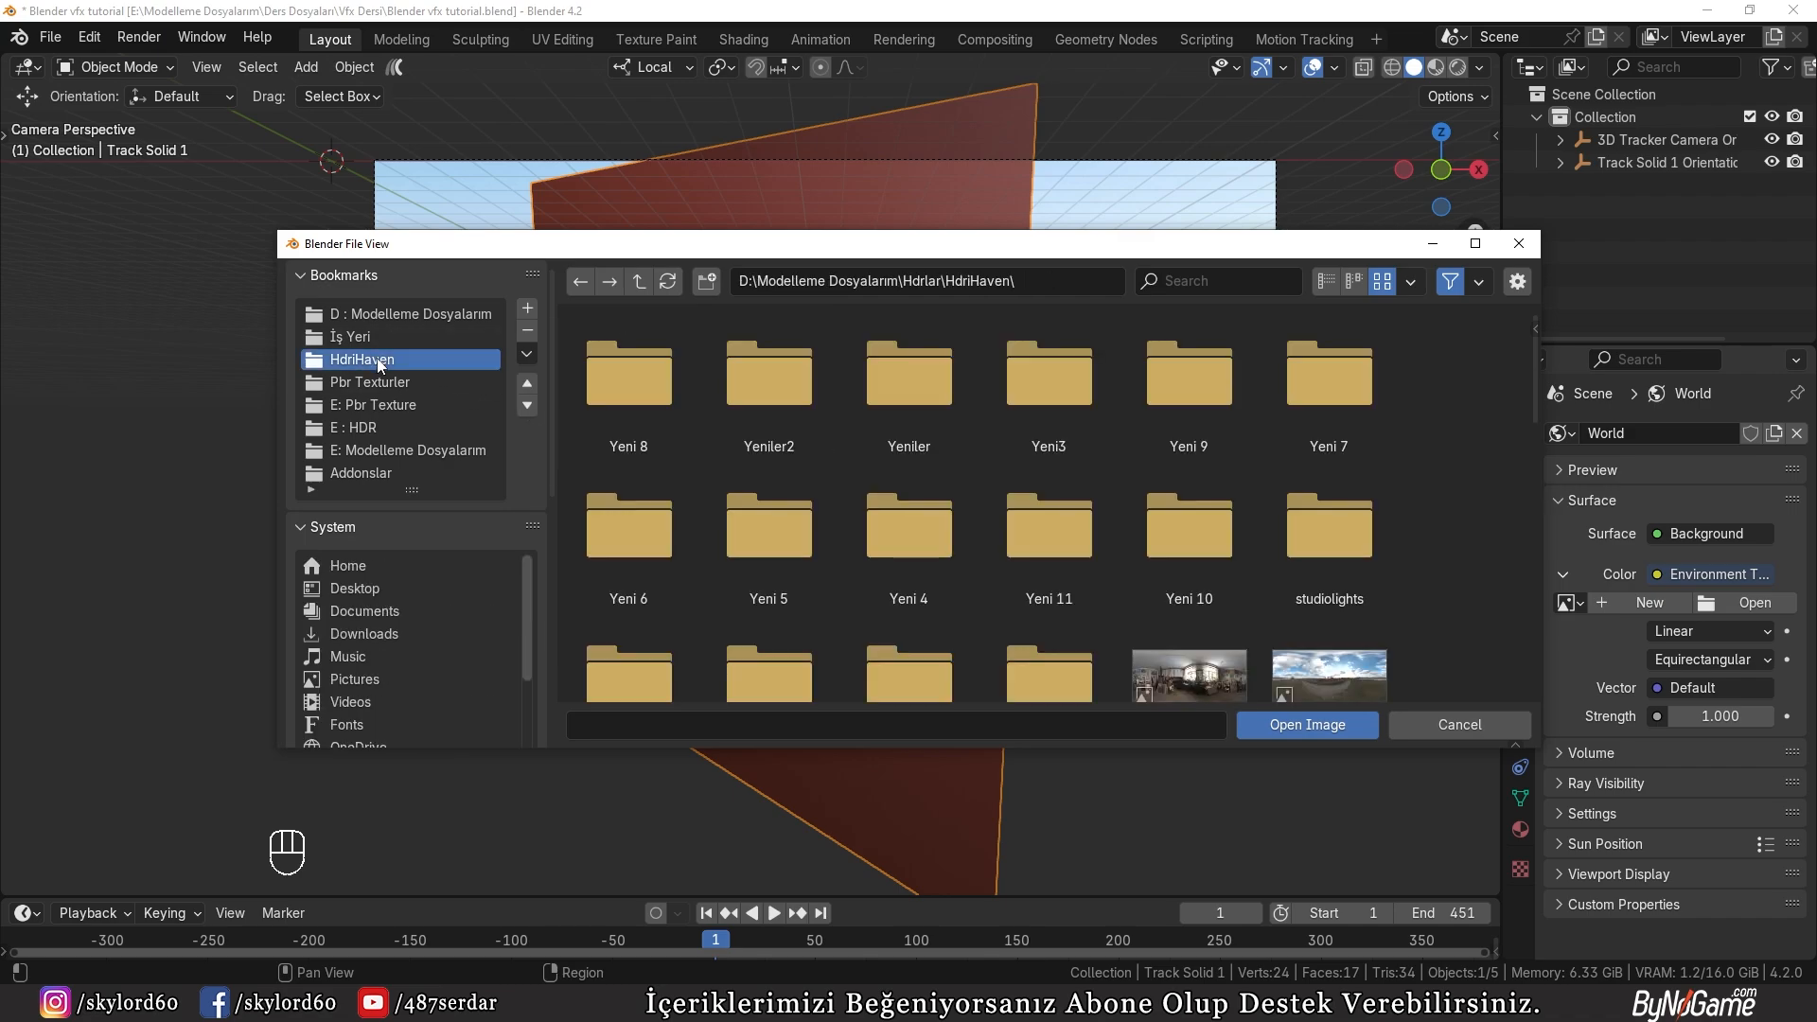
pyautogui.doubleClick(626, 419)
pyautogui.doubleClick(650, 382)
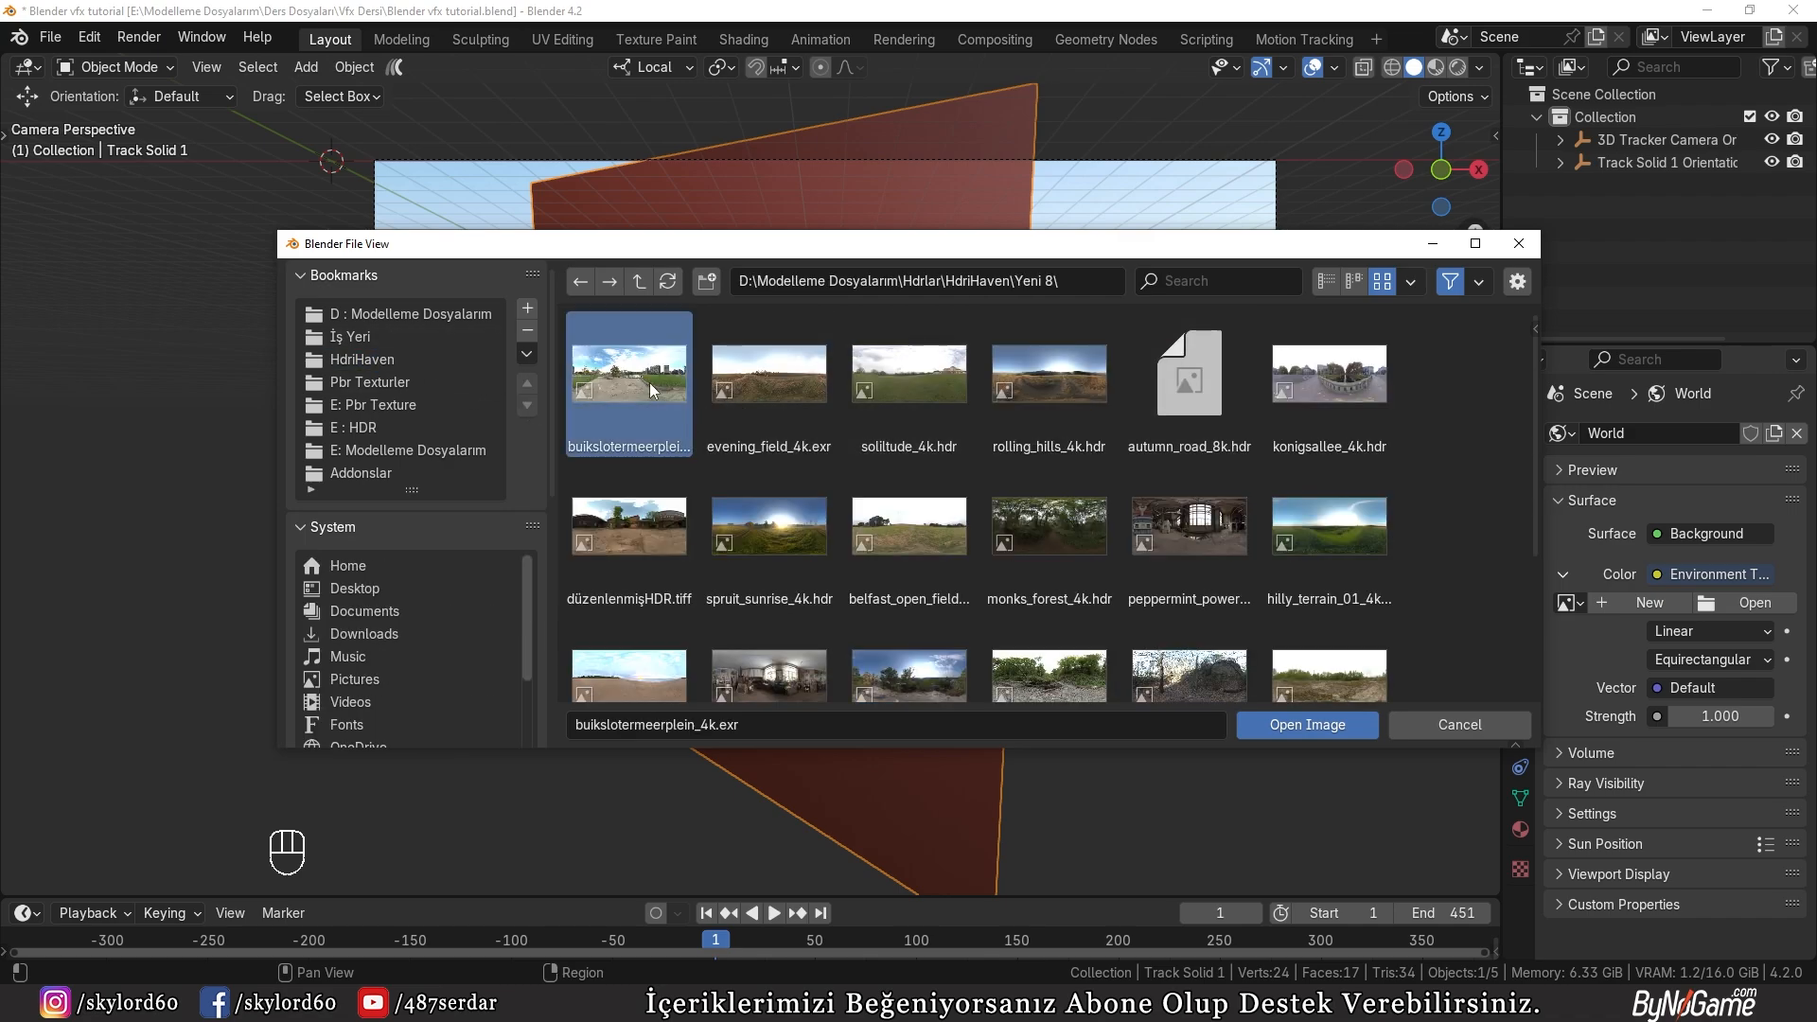
# Step: Preview the HDRI lighting on the recess in rendered shading, and return to solid shading in Edit Mode
pyautogui.press('z')
pyautogui.click(778, 359)
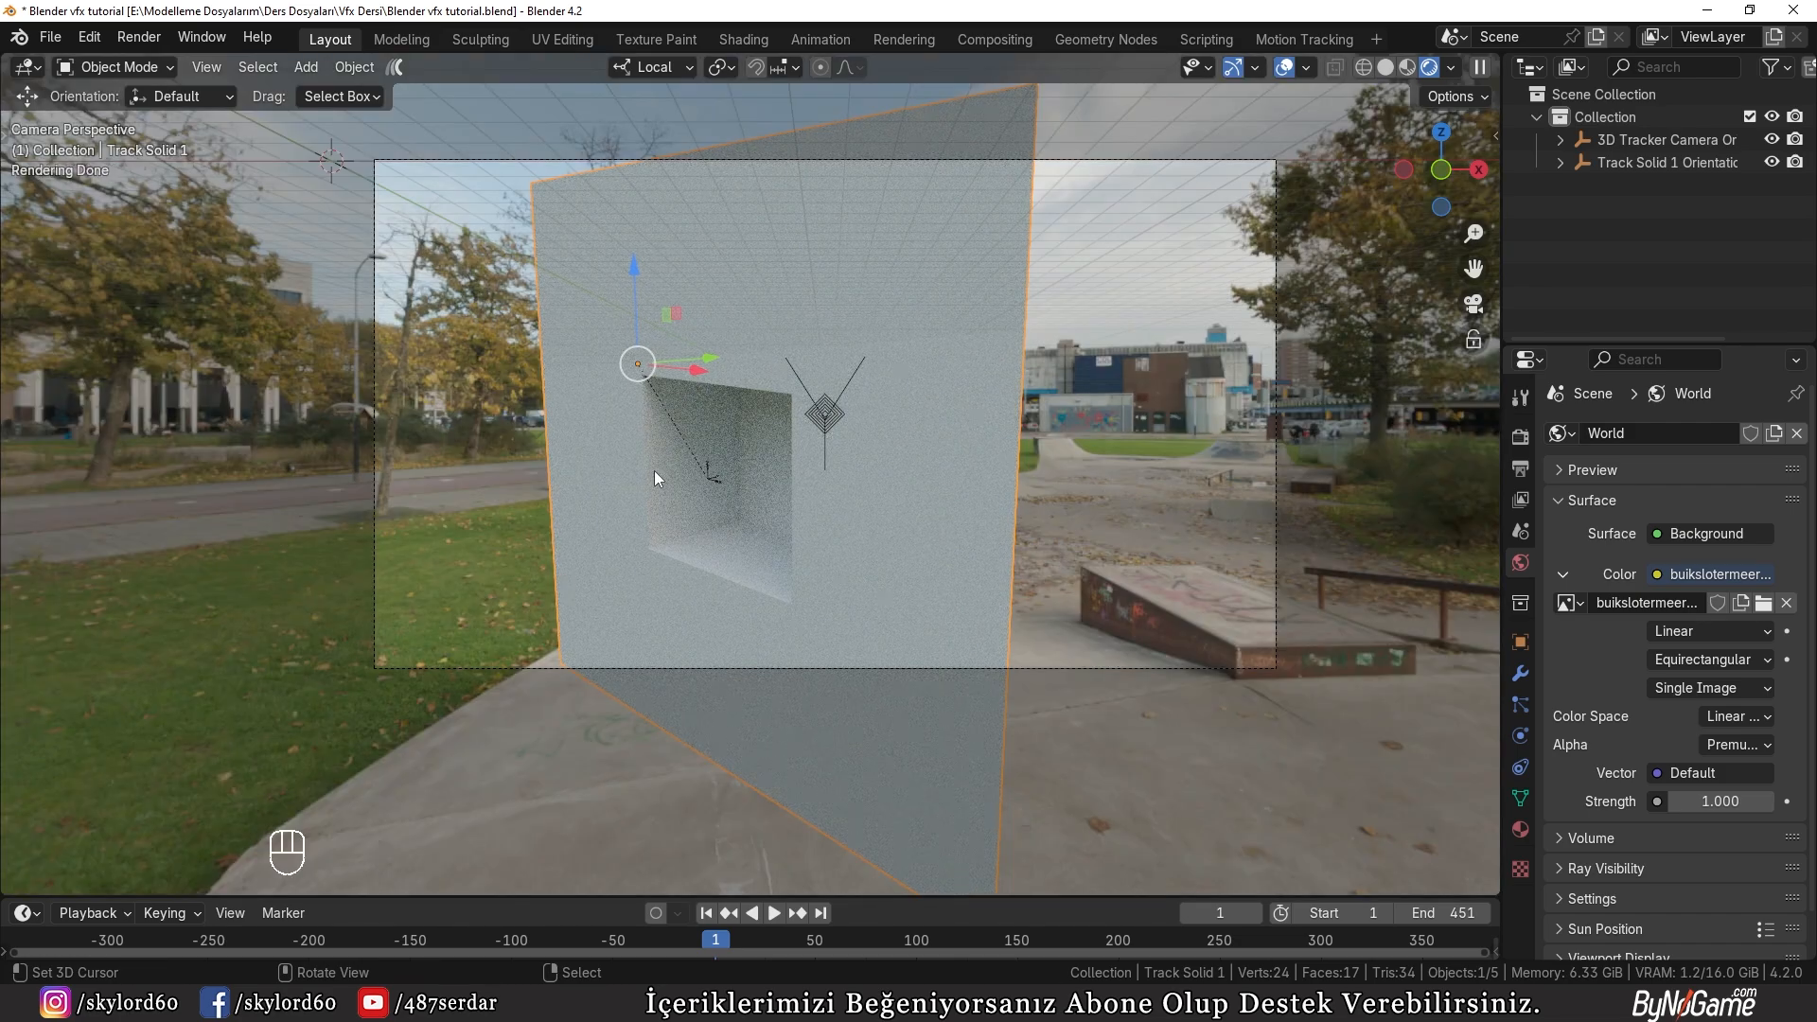
pyautogui.press('z')
pyautogui.press('Tab')
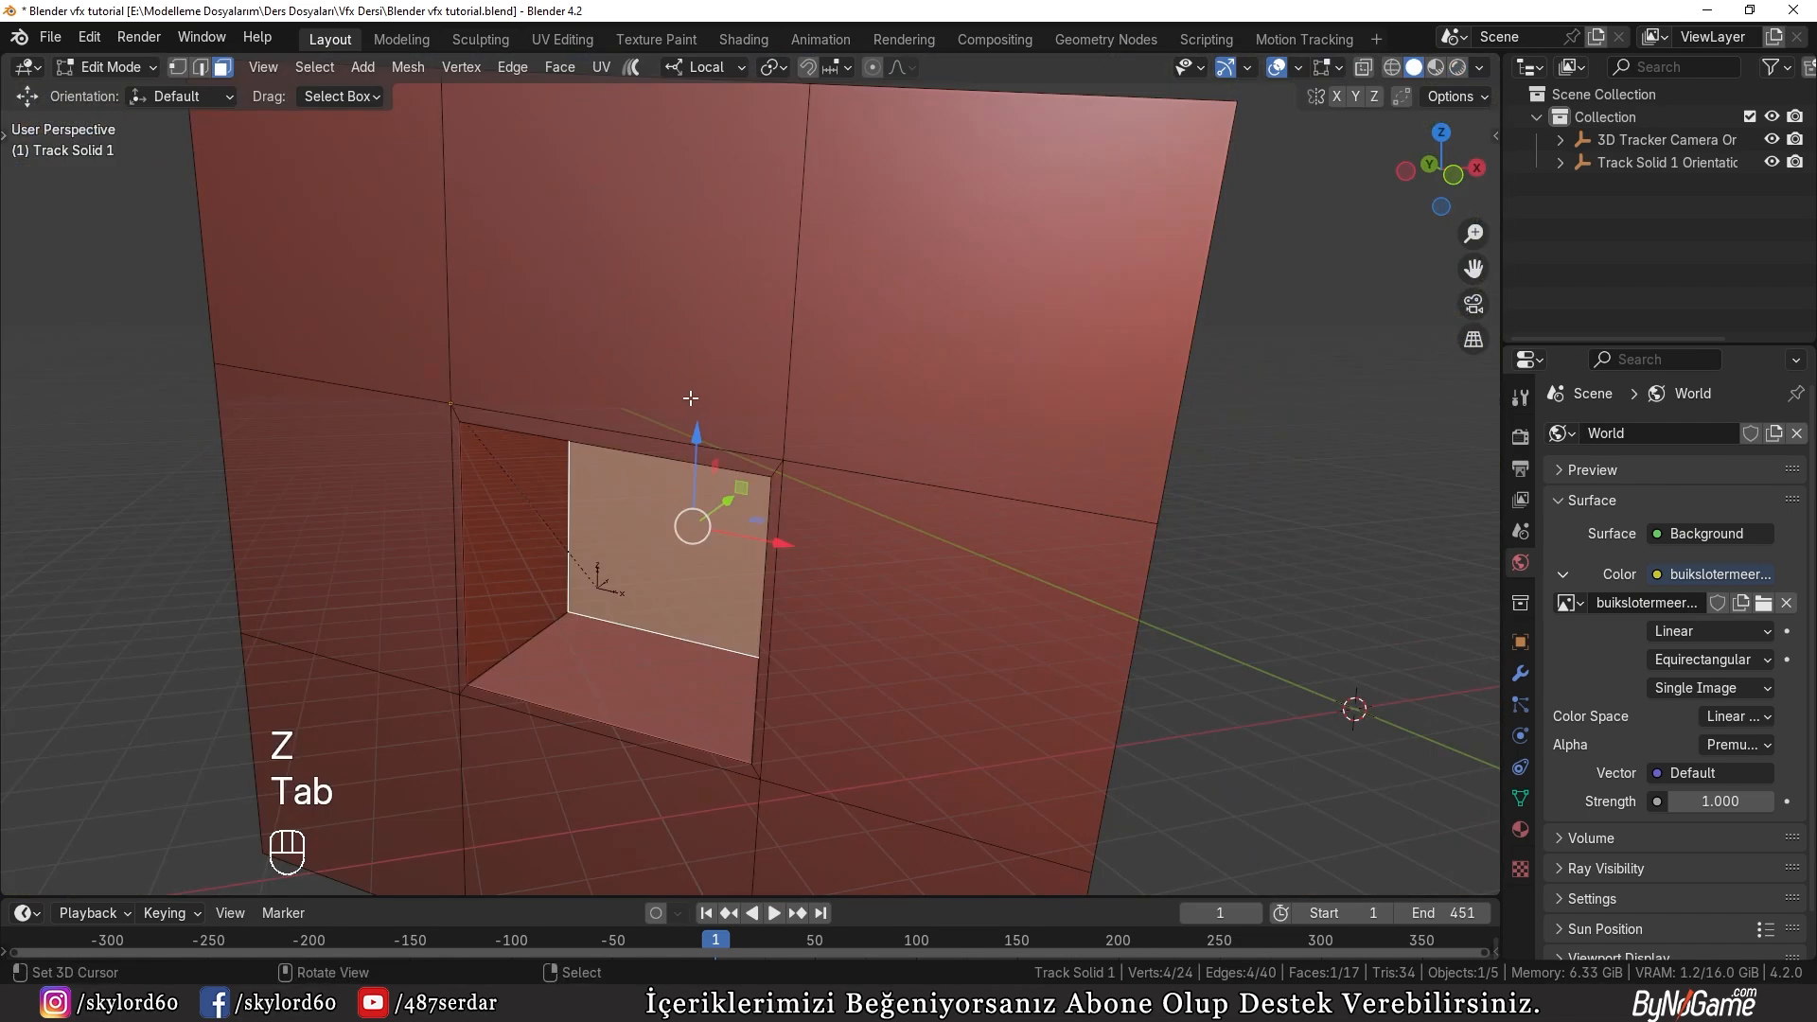
# Step: Select the eight outer facade faces surrounding the recess, leaving the recess and its rim unselected
pyautogui.rightClick(1263, 592)
pyautogui.scroll(-2, 1174, 604)
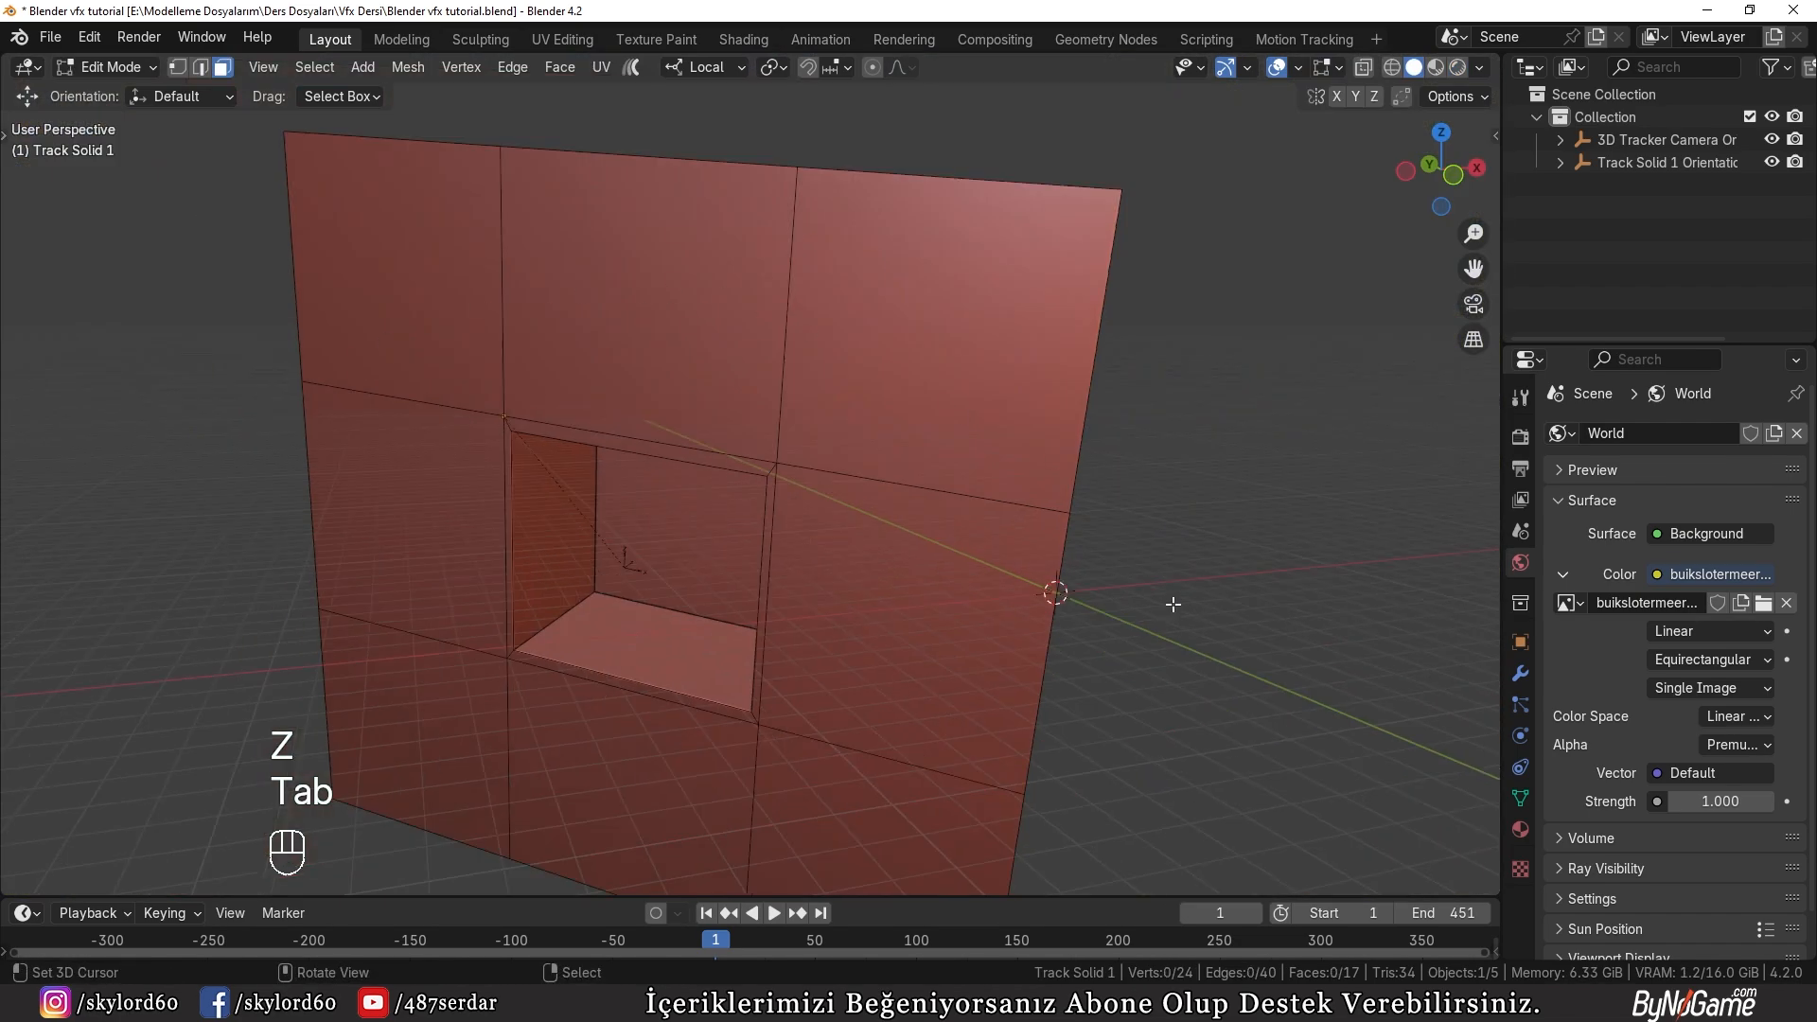
pyautogui.keyDown('alt'); pyautogui.keyDown('shift'); pyautogui.click(433, 383); pyautogui.keyUp('shift'); pyautogui.keyUp('alt')
pyautogui.keyDown('alt'); pyautogui.keyDown('shift'); pyautogui.click(857, 366); pyautogui.keyUp('shift'); pyautogui.keyUp('alt')
pyautogui.keyDown('shift'); pyautogui.rightClick(866, 592); pyautogui.keyUp('shift')
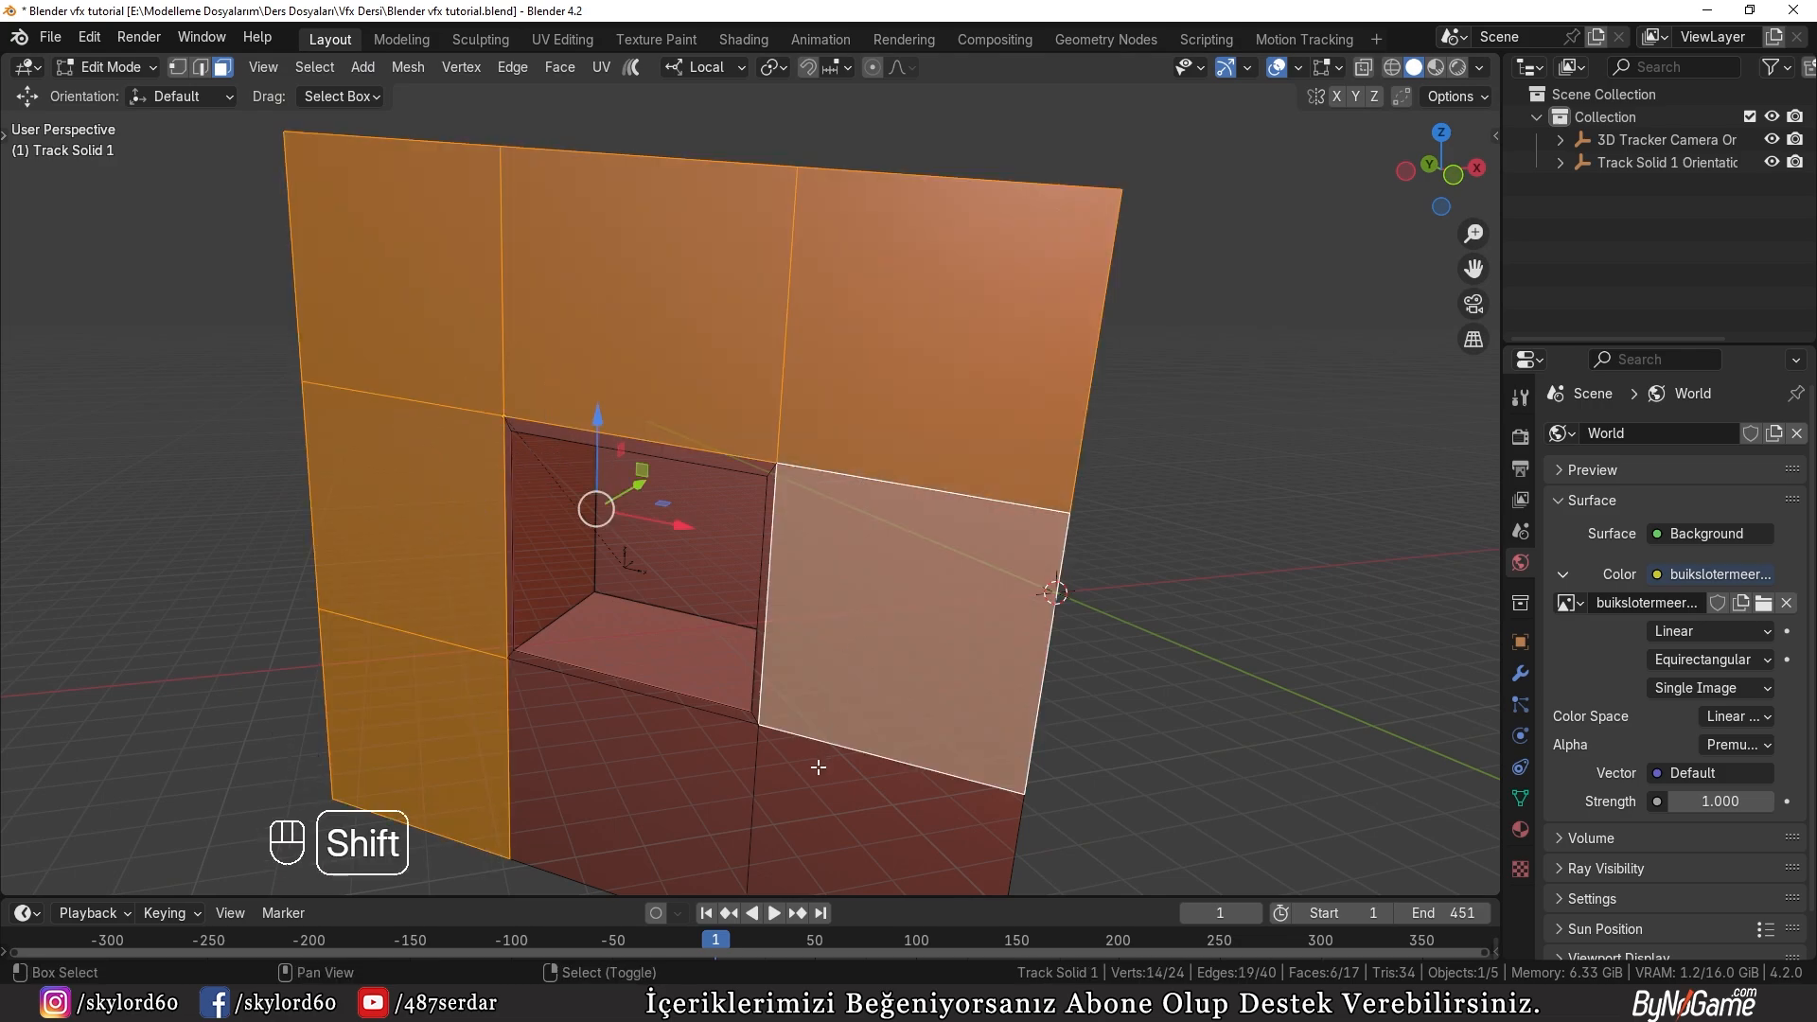
pyautogui.keyDown('shift'); pyautogui.rightClick(815, 768); pyautogui.keyUp('shift')
pyautogui.keyDown('shift'); pyautogui.rightClick(687, 771); pyautogui.keyUp('shift')
pyautogui.scroll(2, 772, 582)
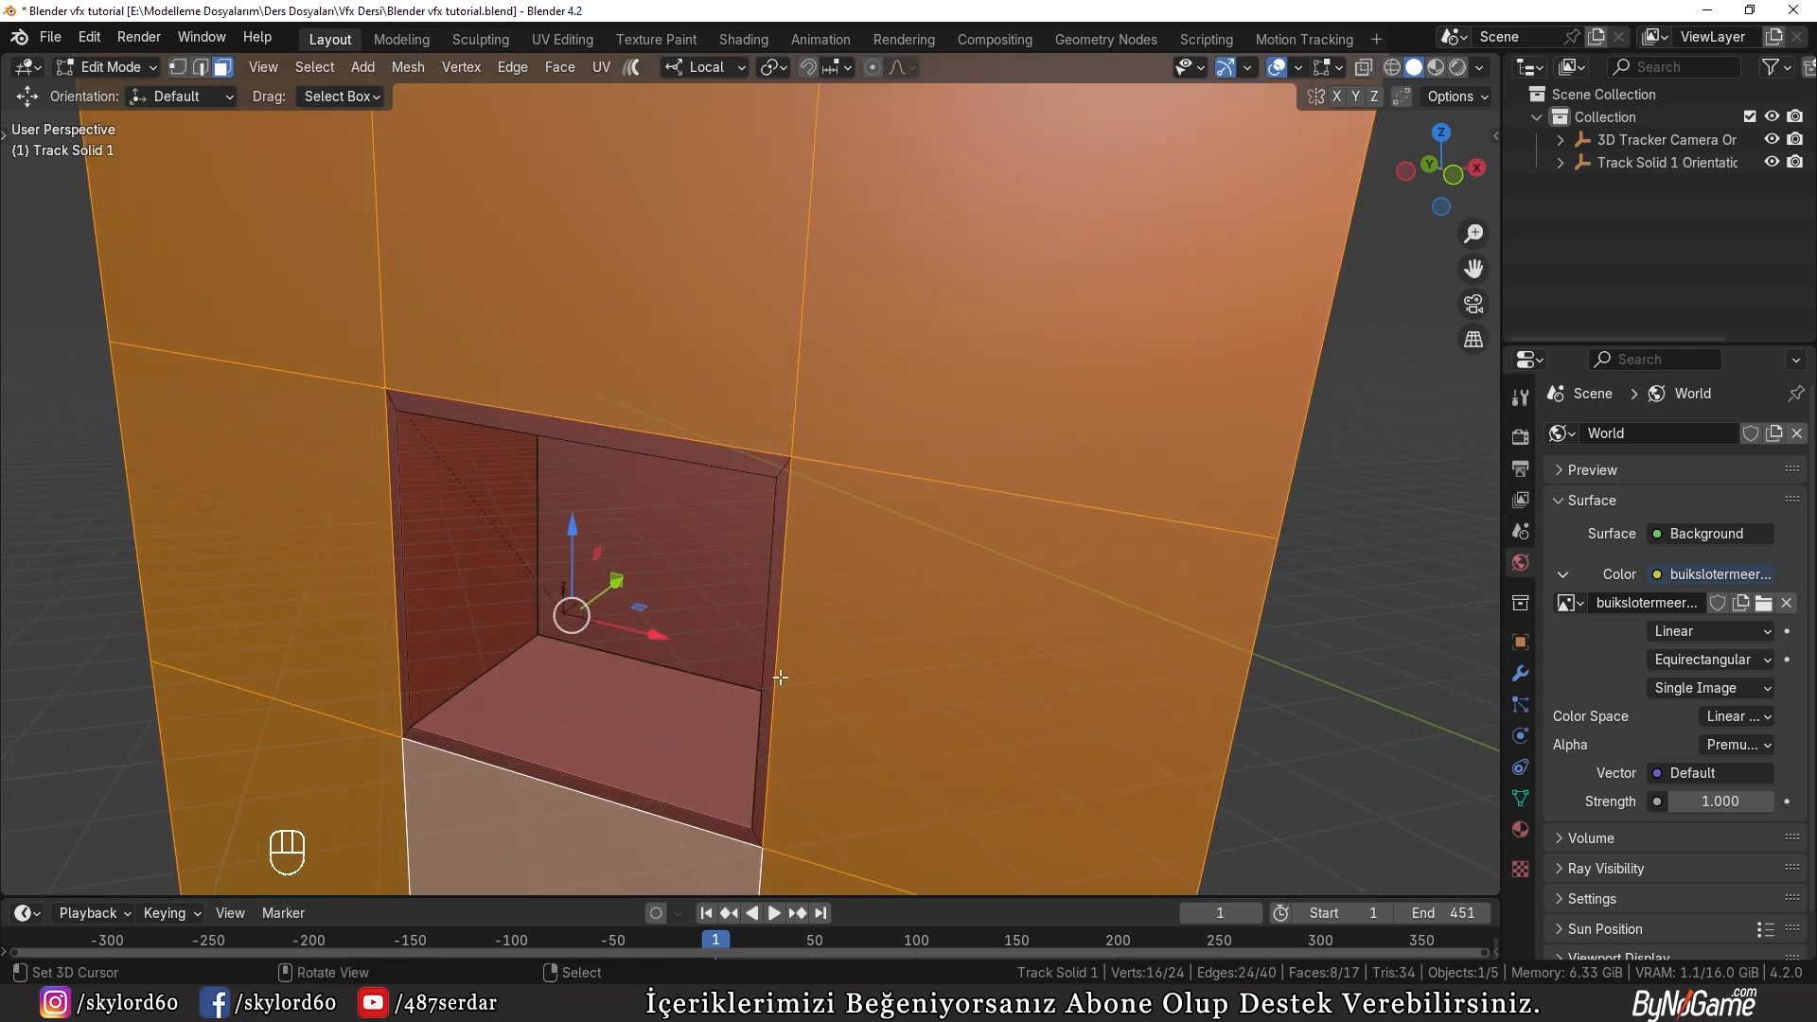
# Step: Create a new material for the facade plane
pyautogui.click(1520, 829)
pyautogui.click(1677, 561)
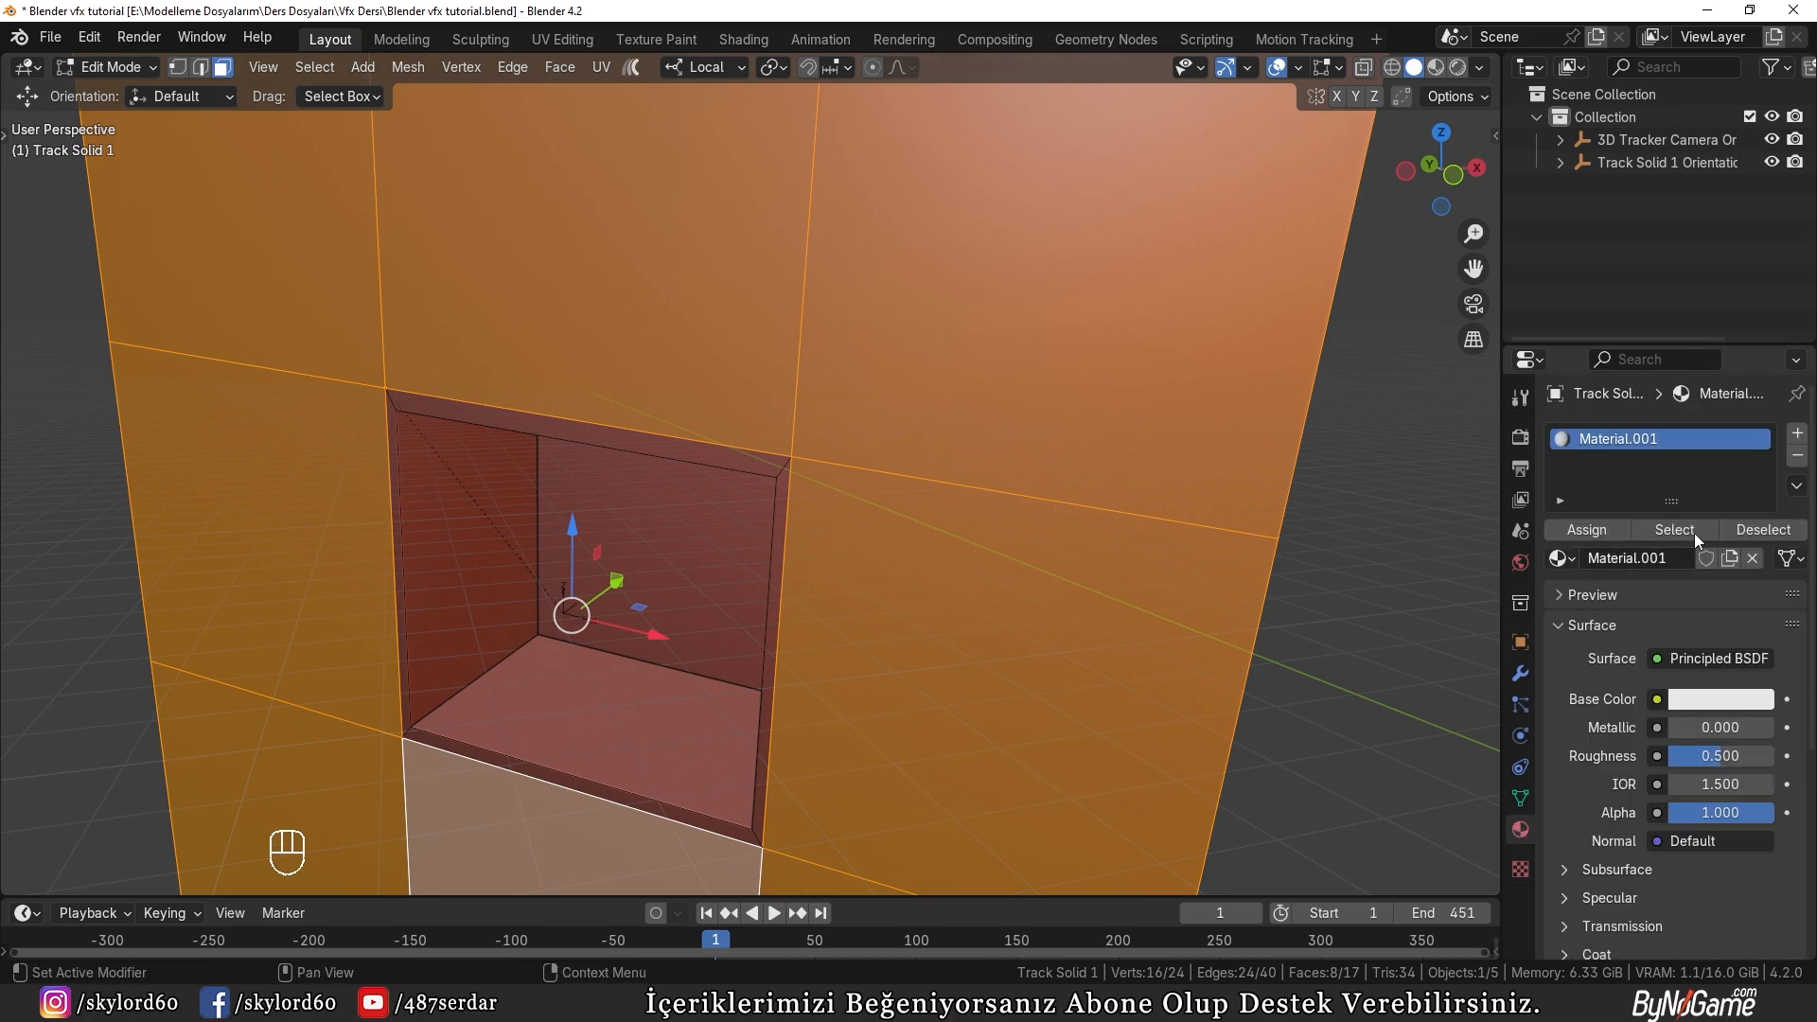
pyautogui.click(1666, 660)
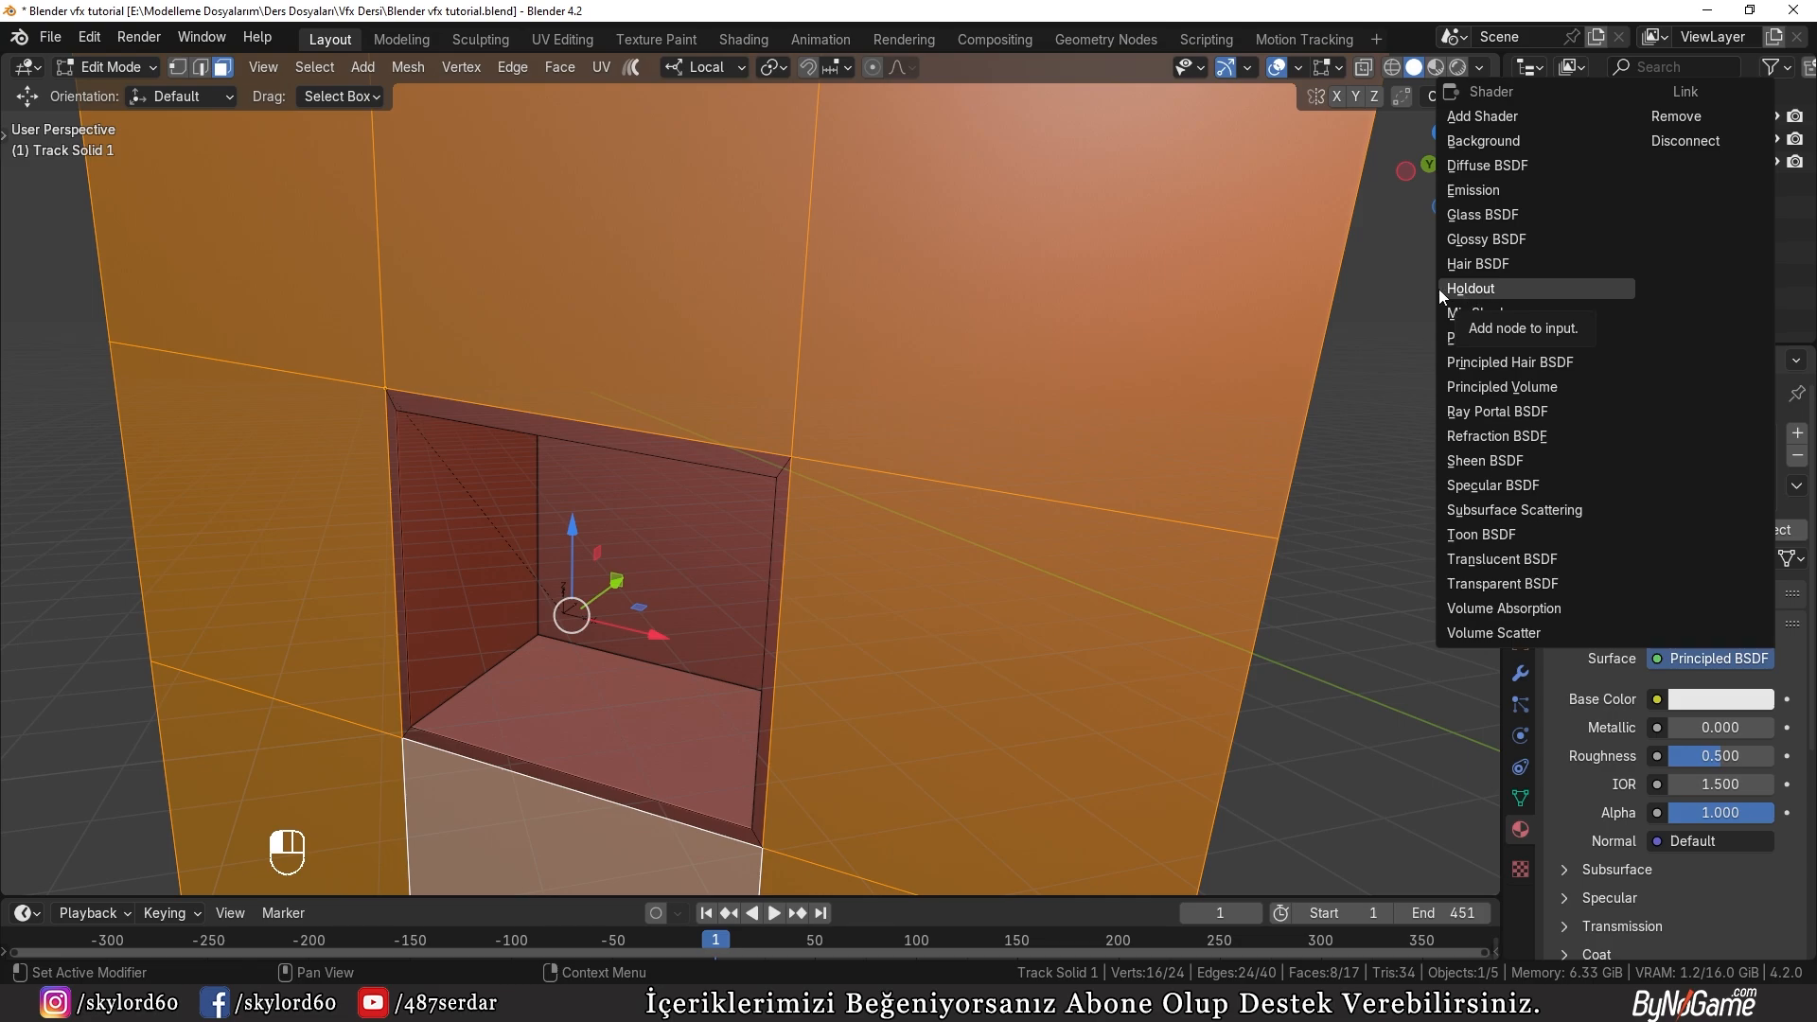
# Step: Split the 3D viewport vertically, turn the new area into a Shader Editor, and hide its sidebar
pyautogui.moveTo(1489, 56); pyautogui.dragTo(962, 70)
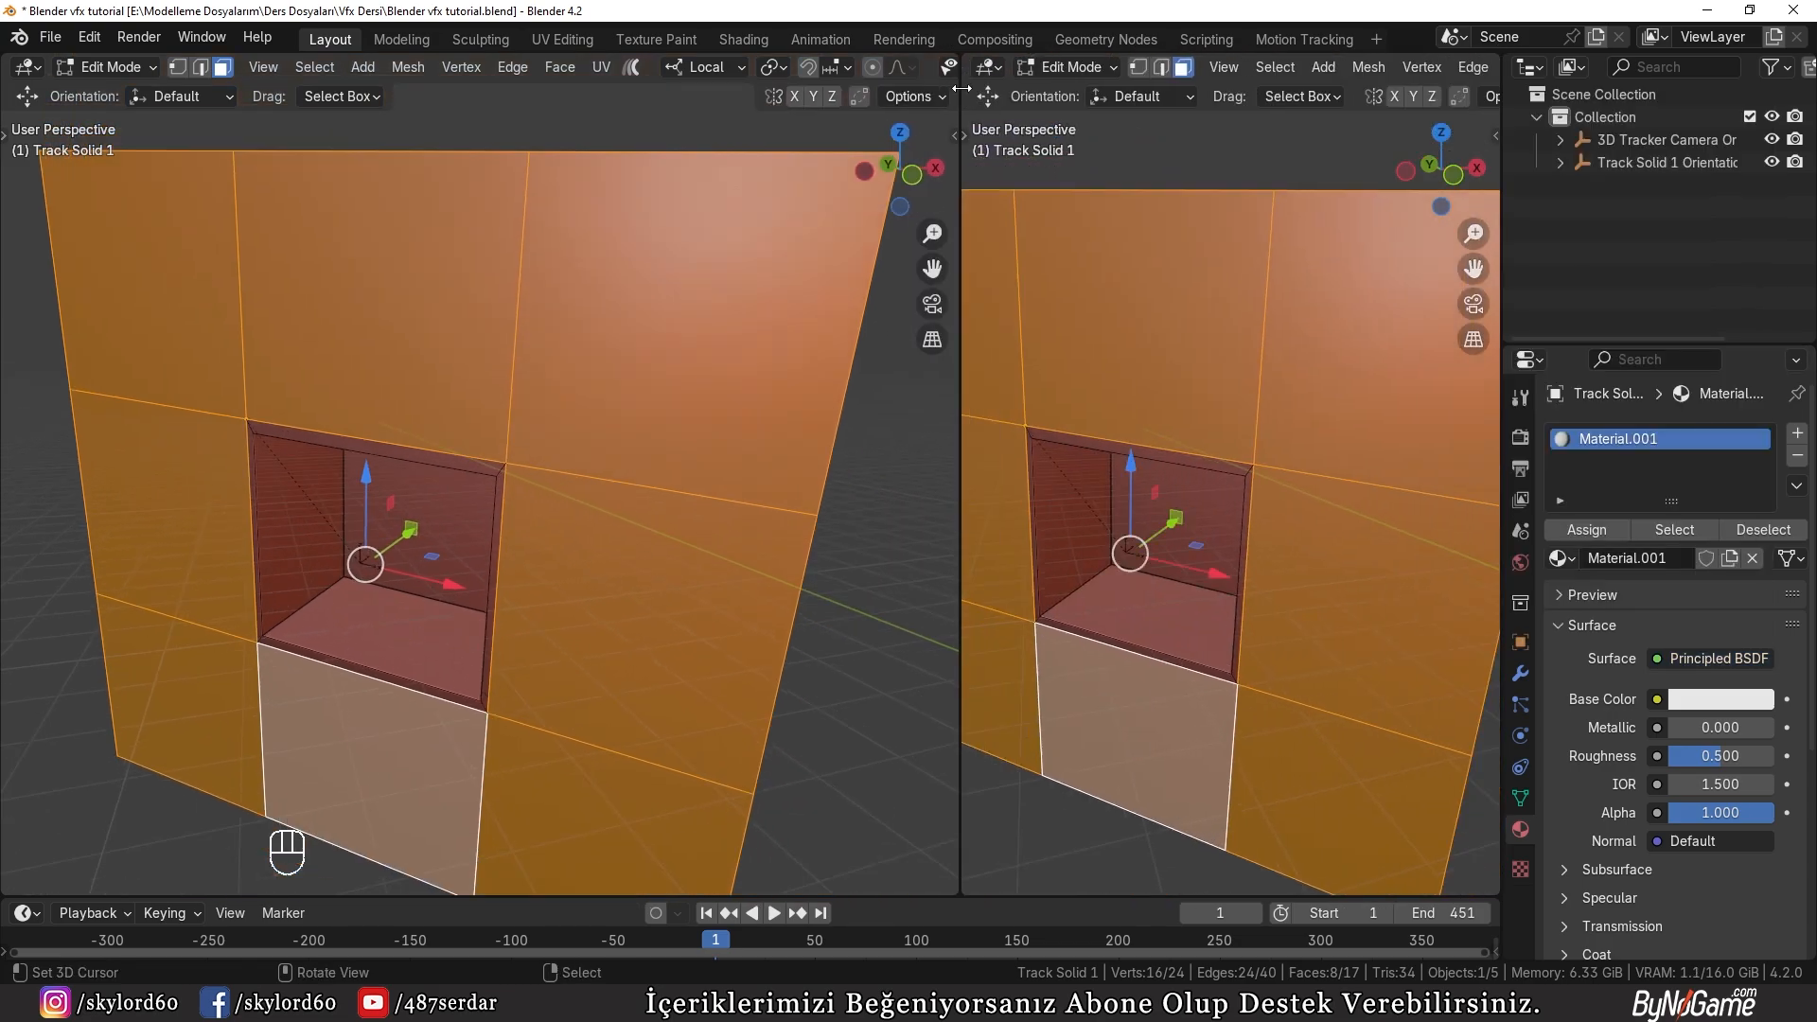
pyautogui.click(987, 66)
pyautogui.click(205, 272)
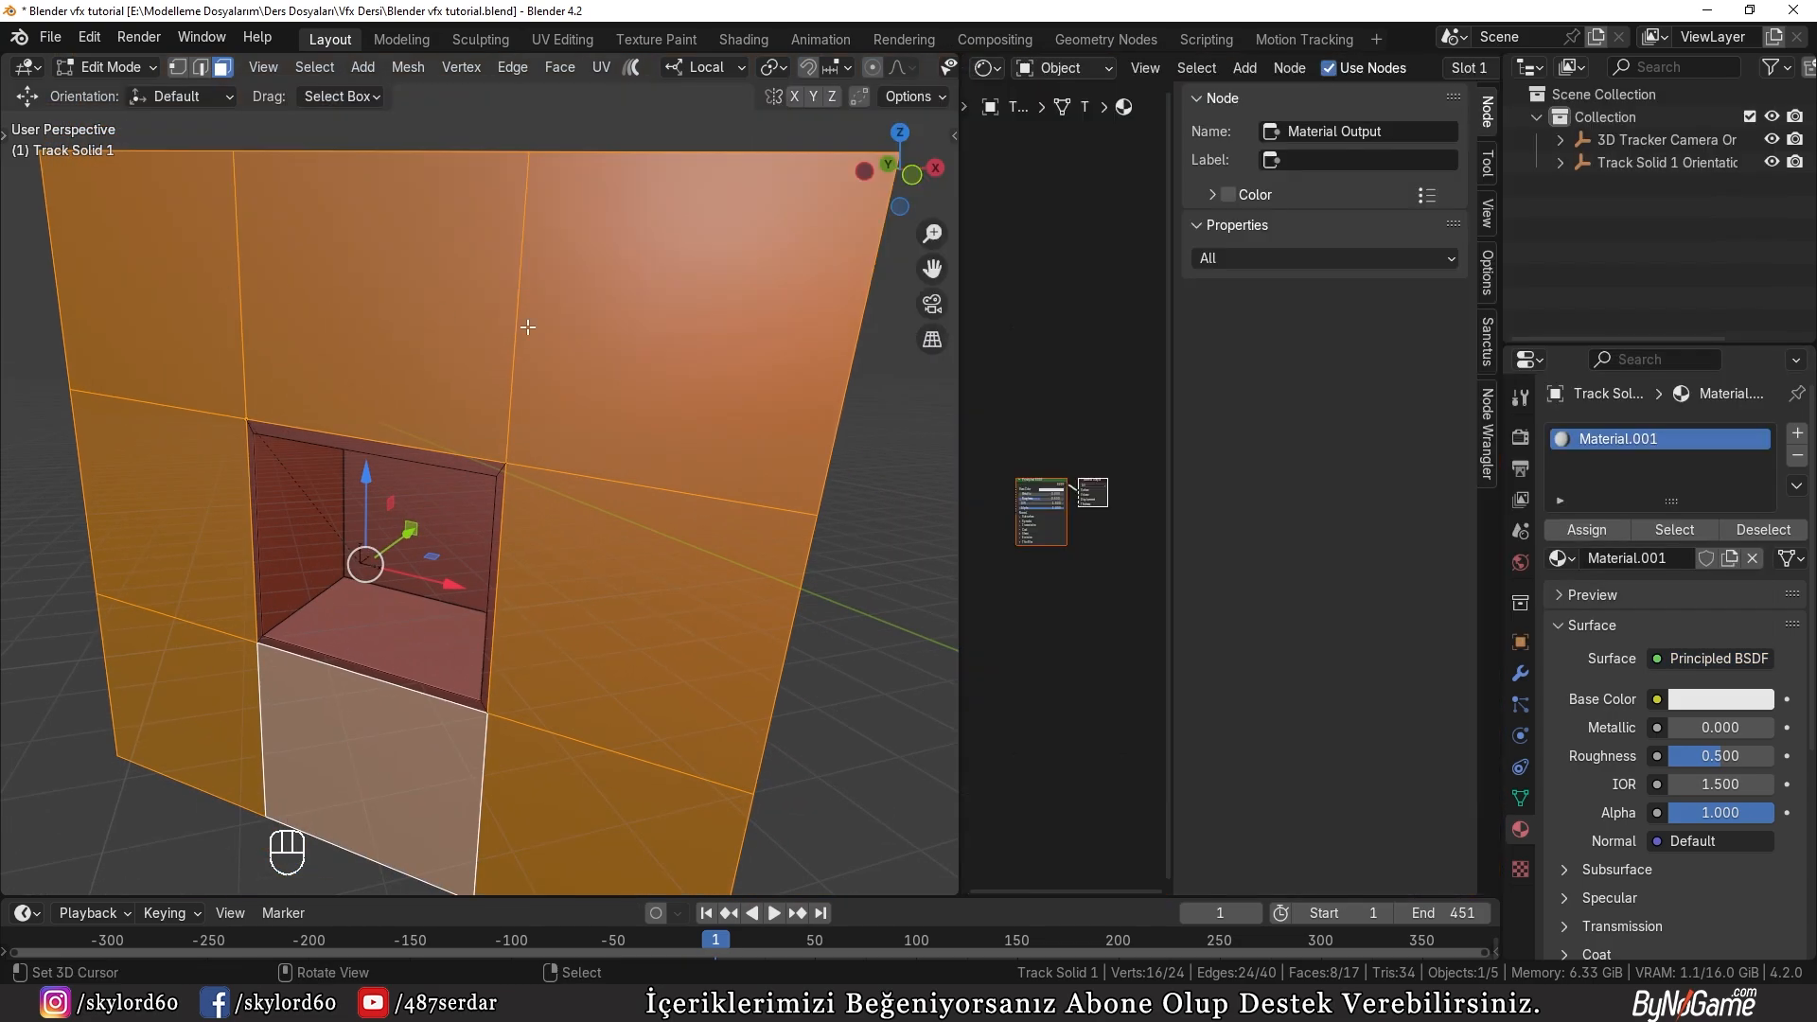
pyautogui.press('n')
pyautogui.scroll(3, 1296, 473)
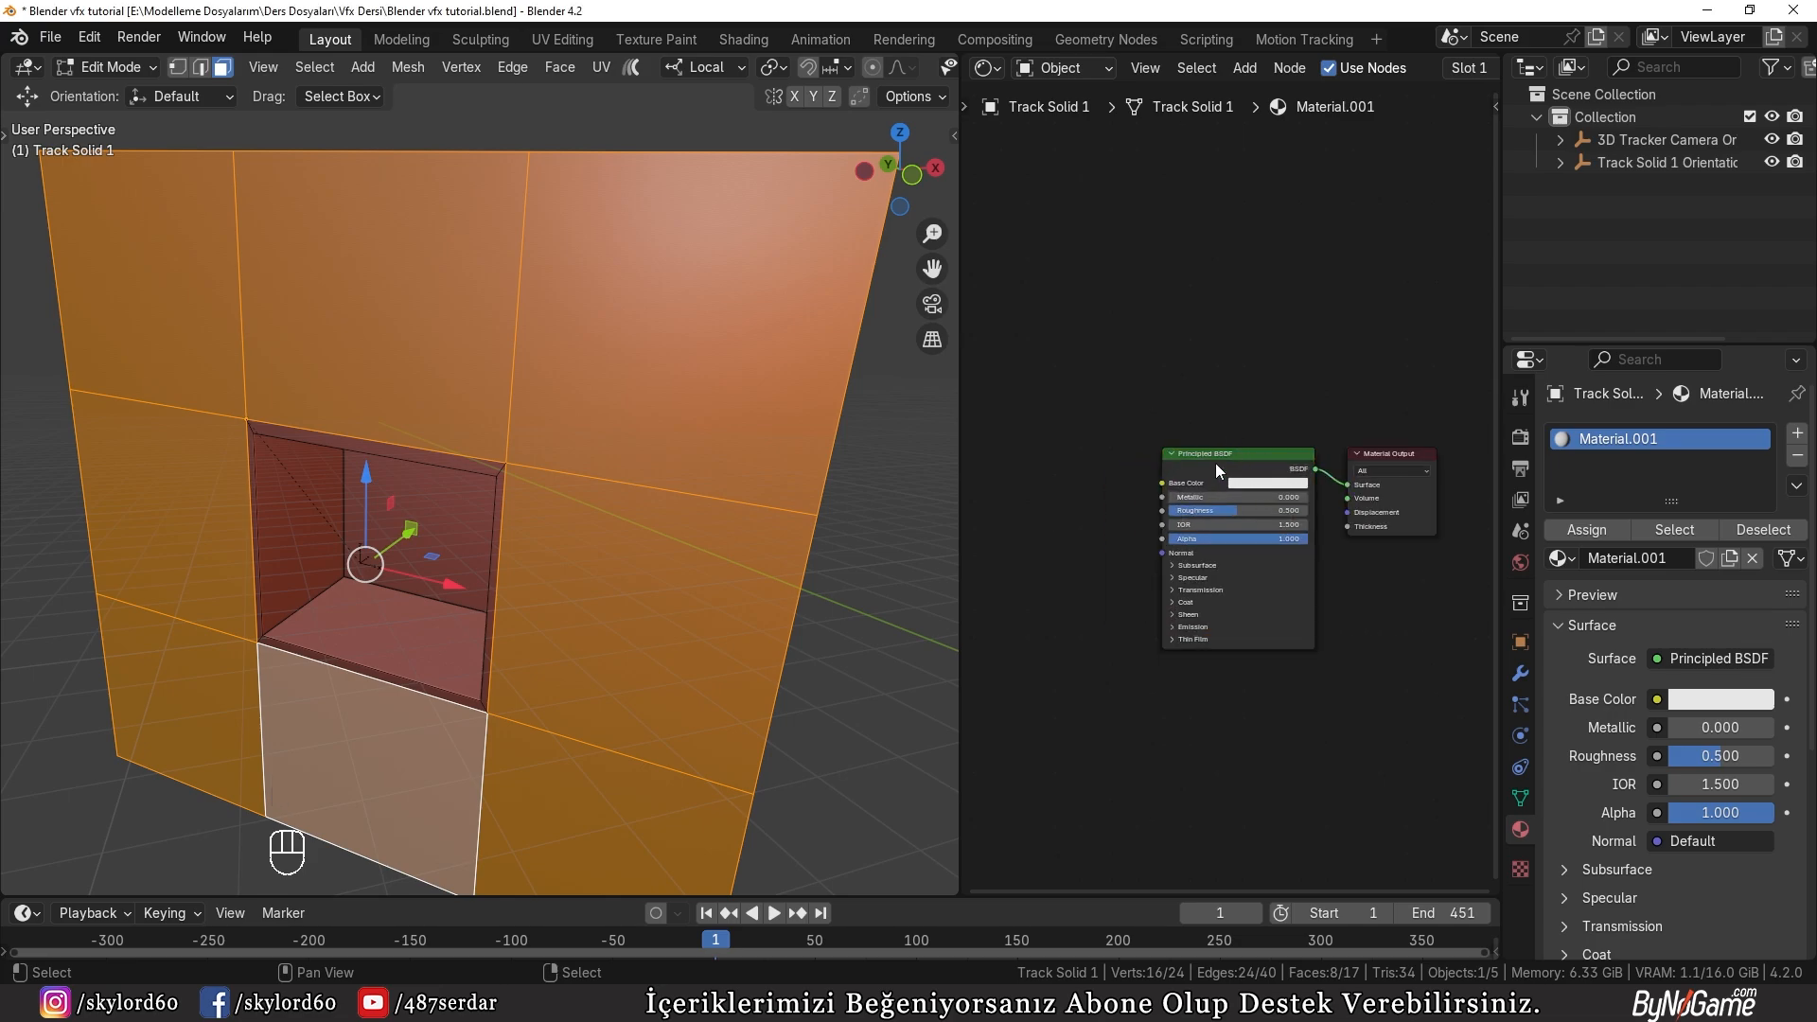
# Step: Replace the material's Principled BSDF with a Holdout shader connected to the Material Output's Surface
pyautogui.click(1215, 463)
pyautogui.scroll(3, 1221, 445)
pyautogui.press('x')
pyautogui.hotkey('shift', 'a')
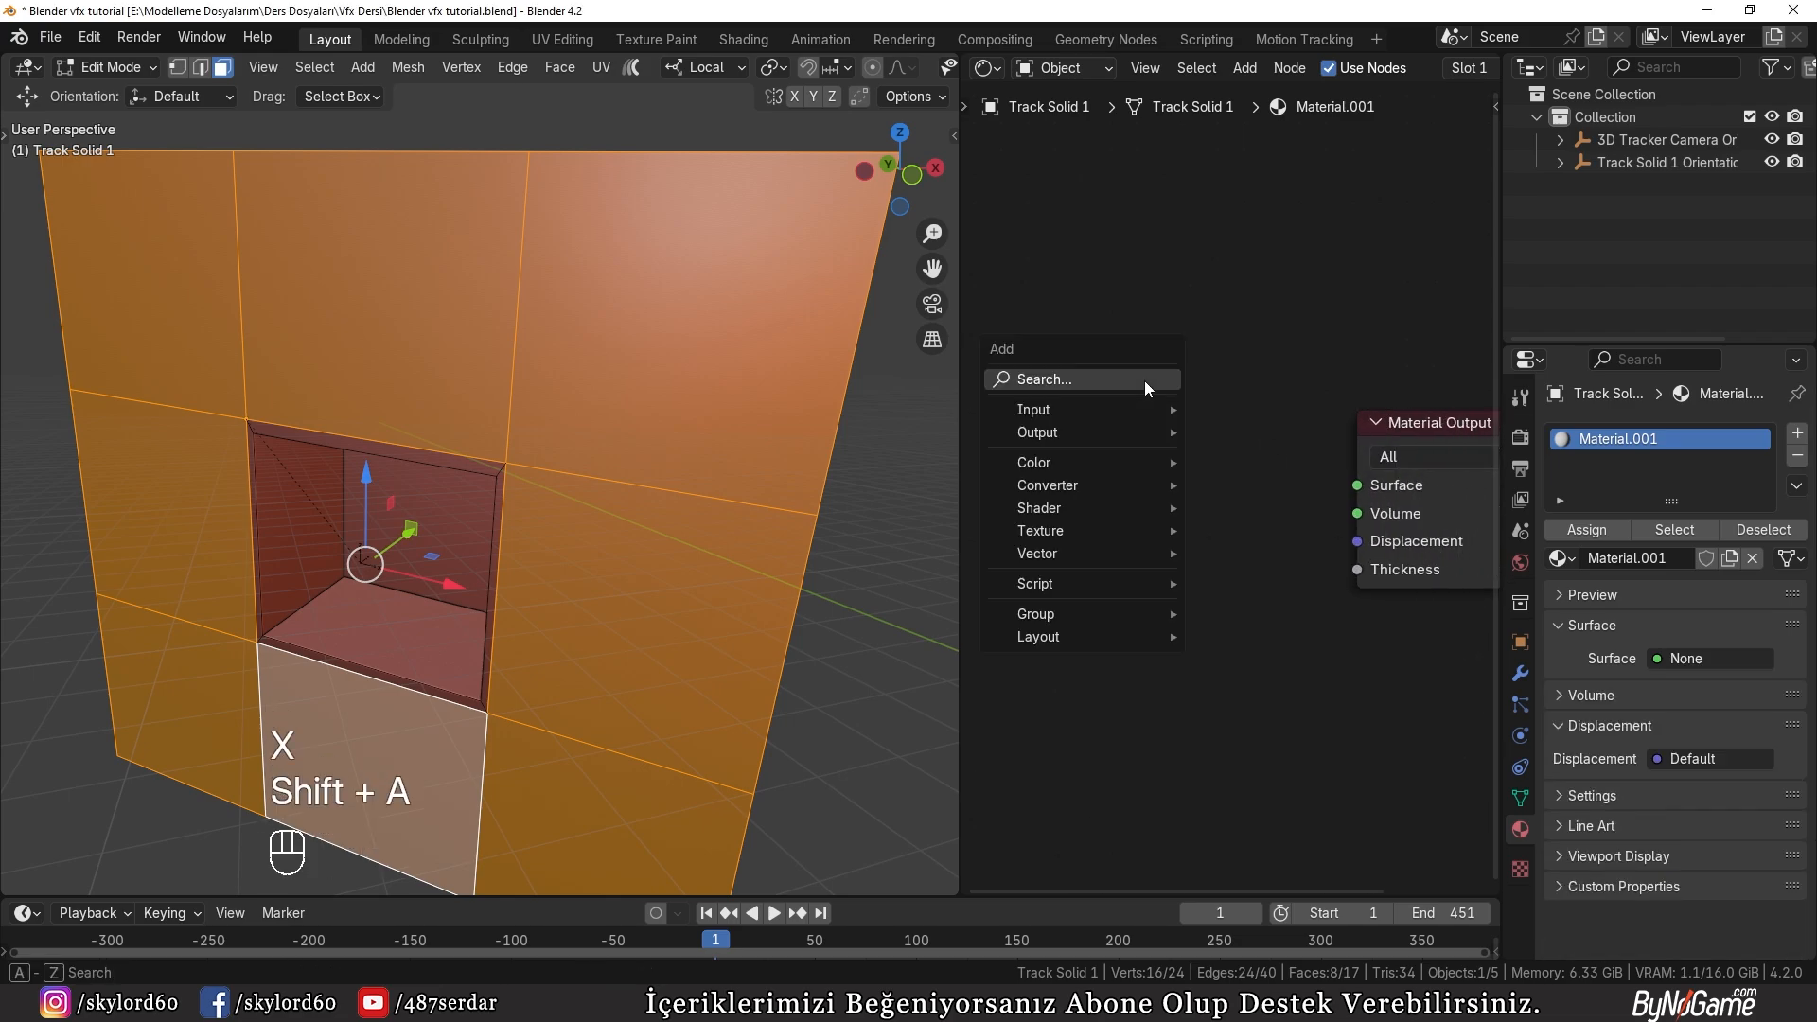
pyautogui.moveTo(1079, 508)
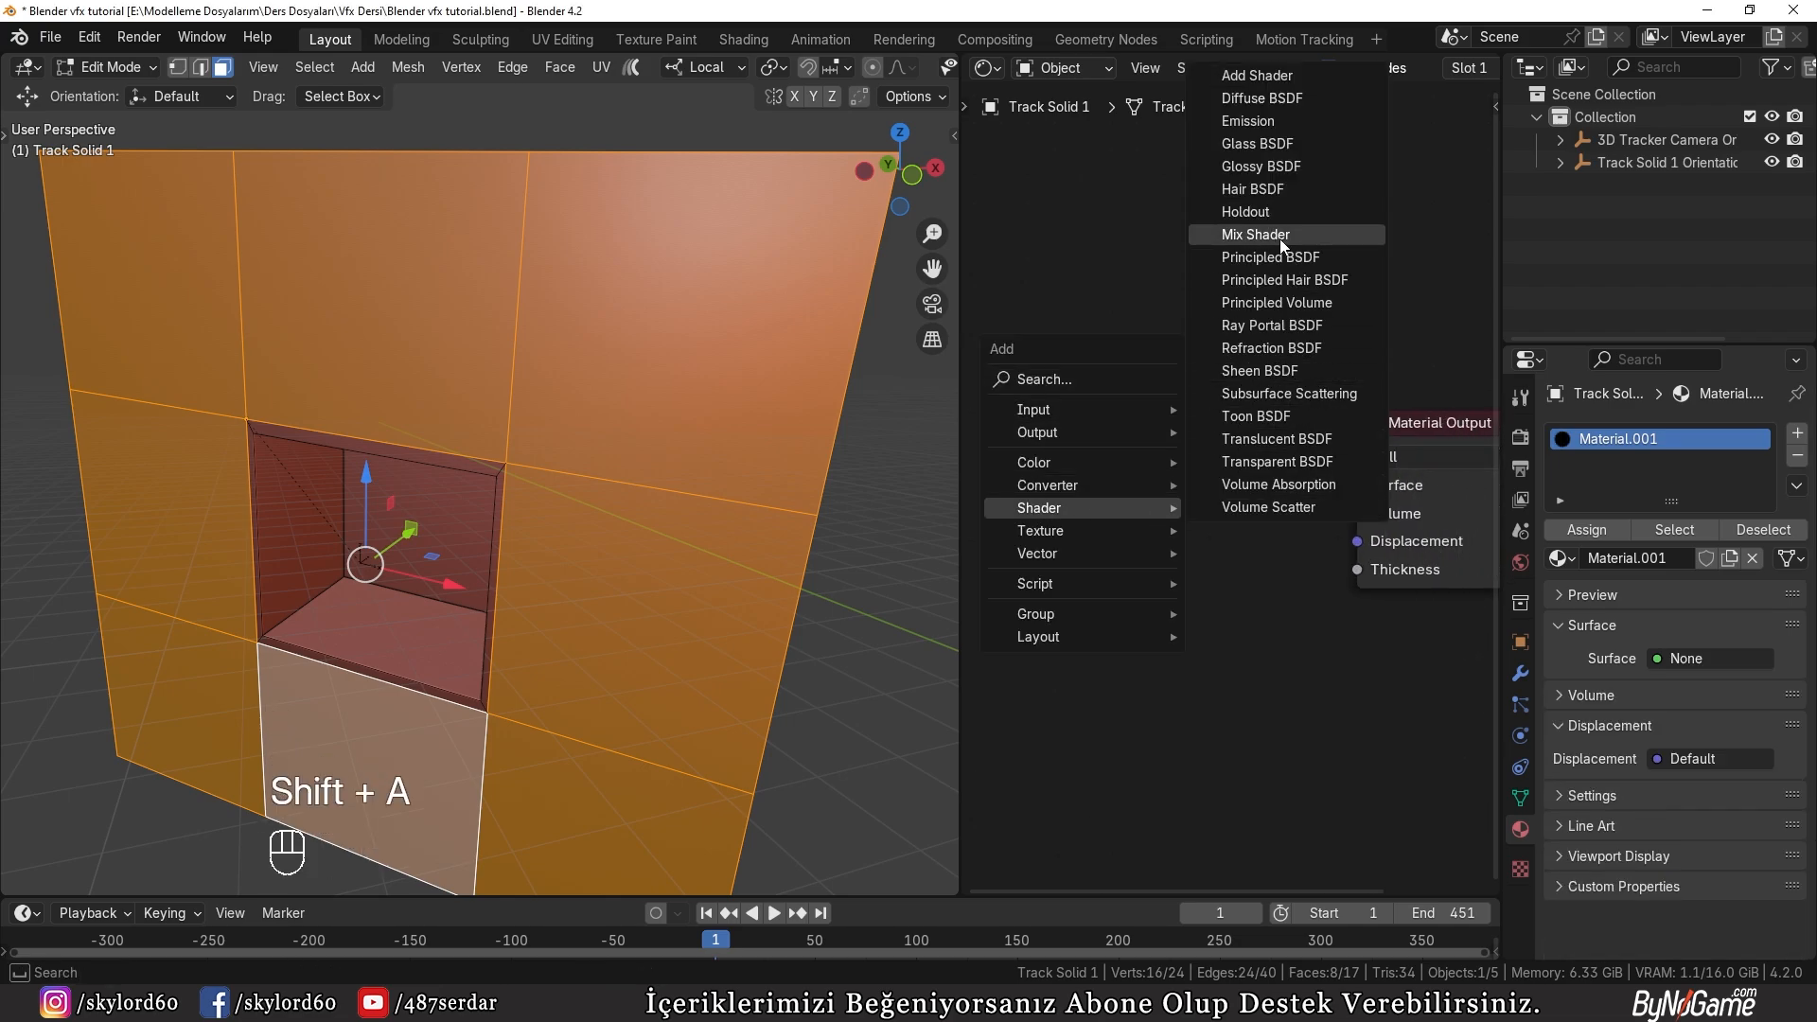
pyautogui.click(1246, 212)
pyautogui.click(1183, 468)
pyautogui.moveTo(1274, 489); pyautogui.dragTo(1359, 484)
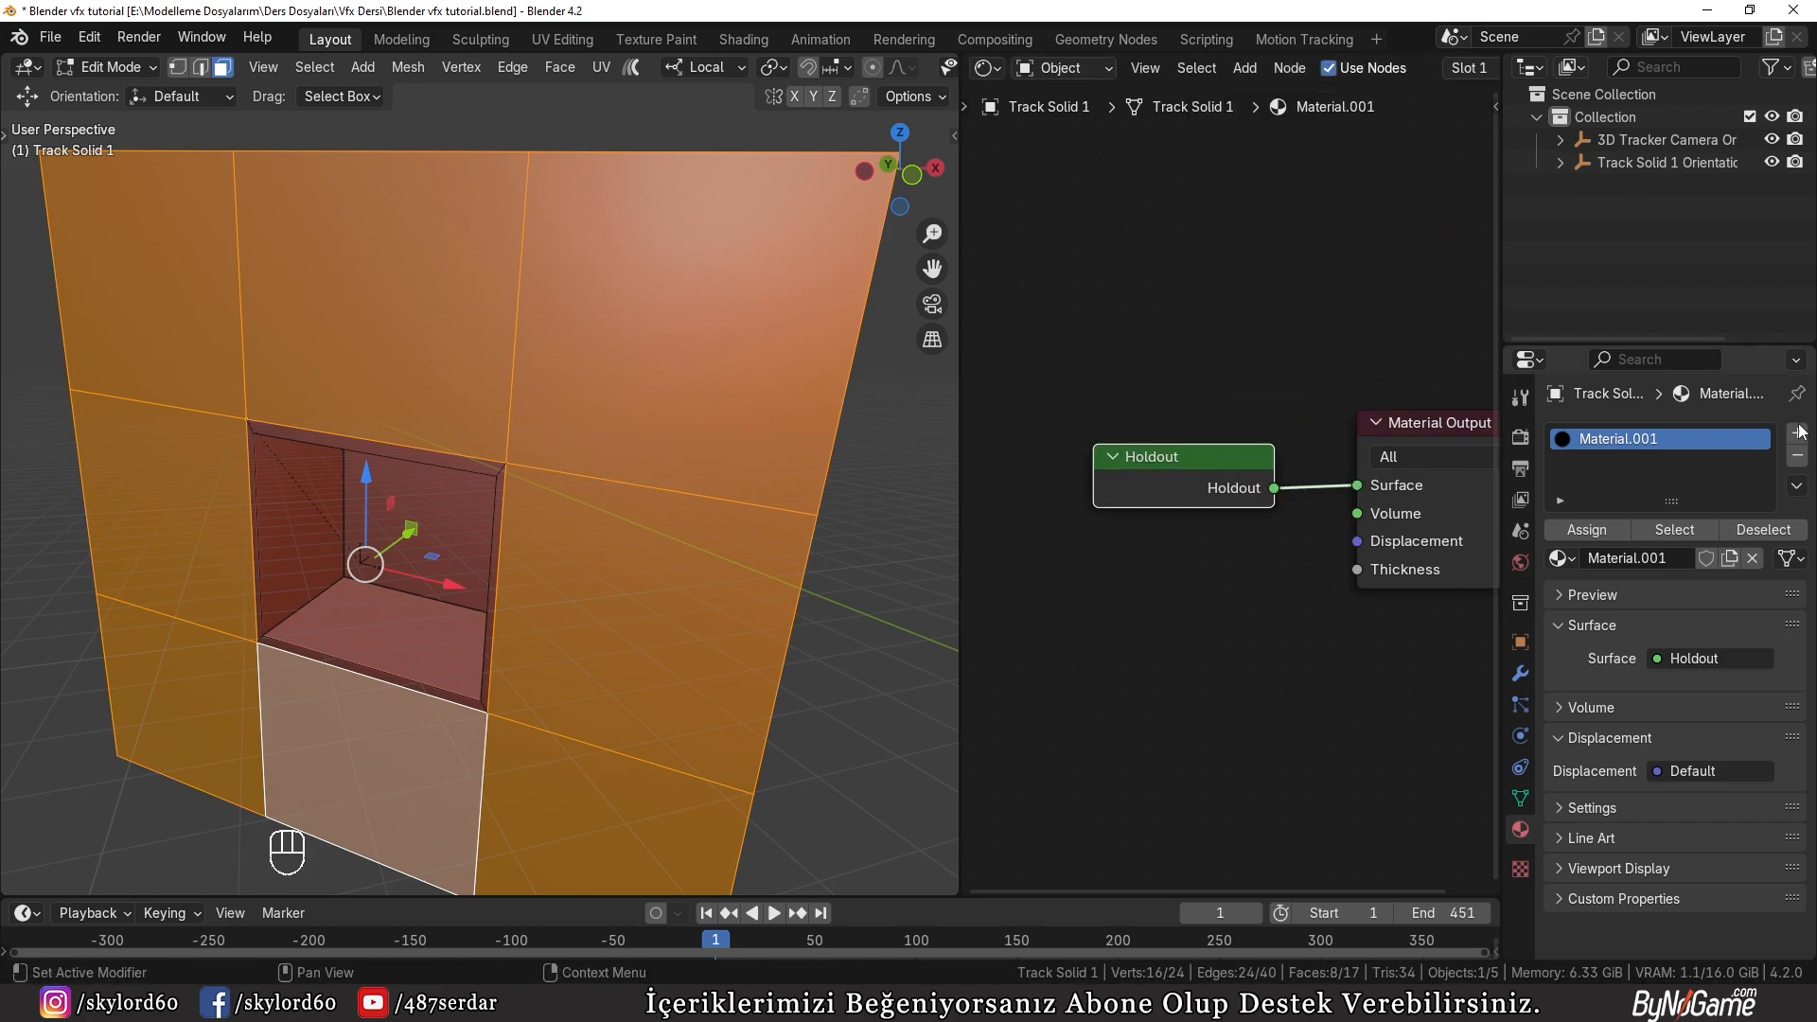
# Step: Add a second material slot with a new material, and preview the plane in rendered shading in Object Mode
pyautogui.click(1796, 432)
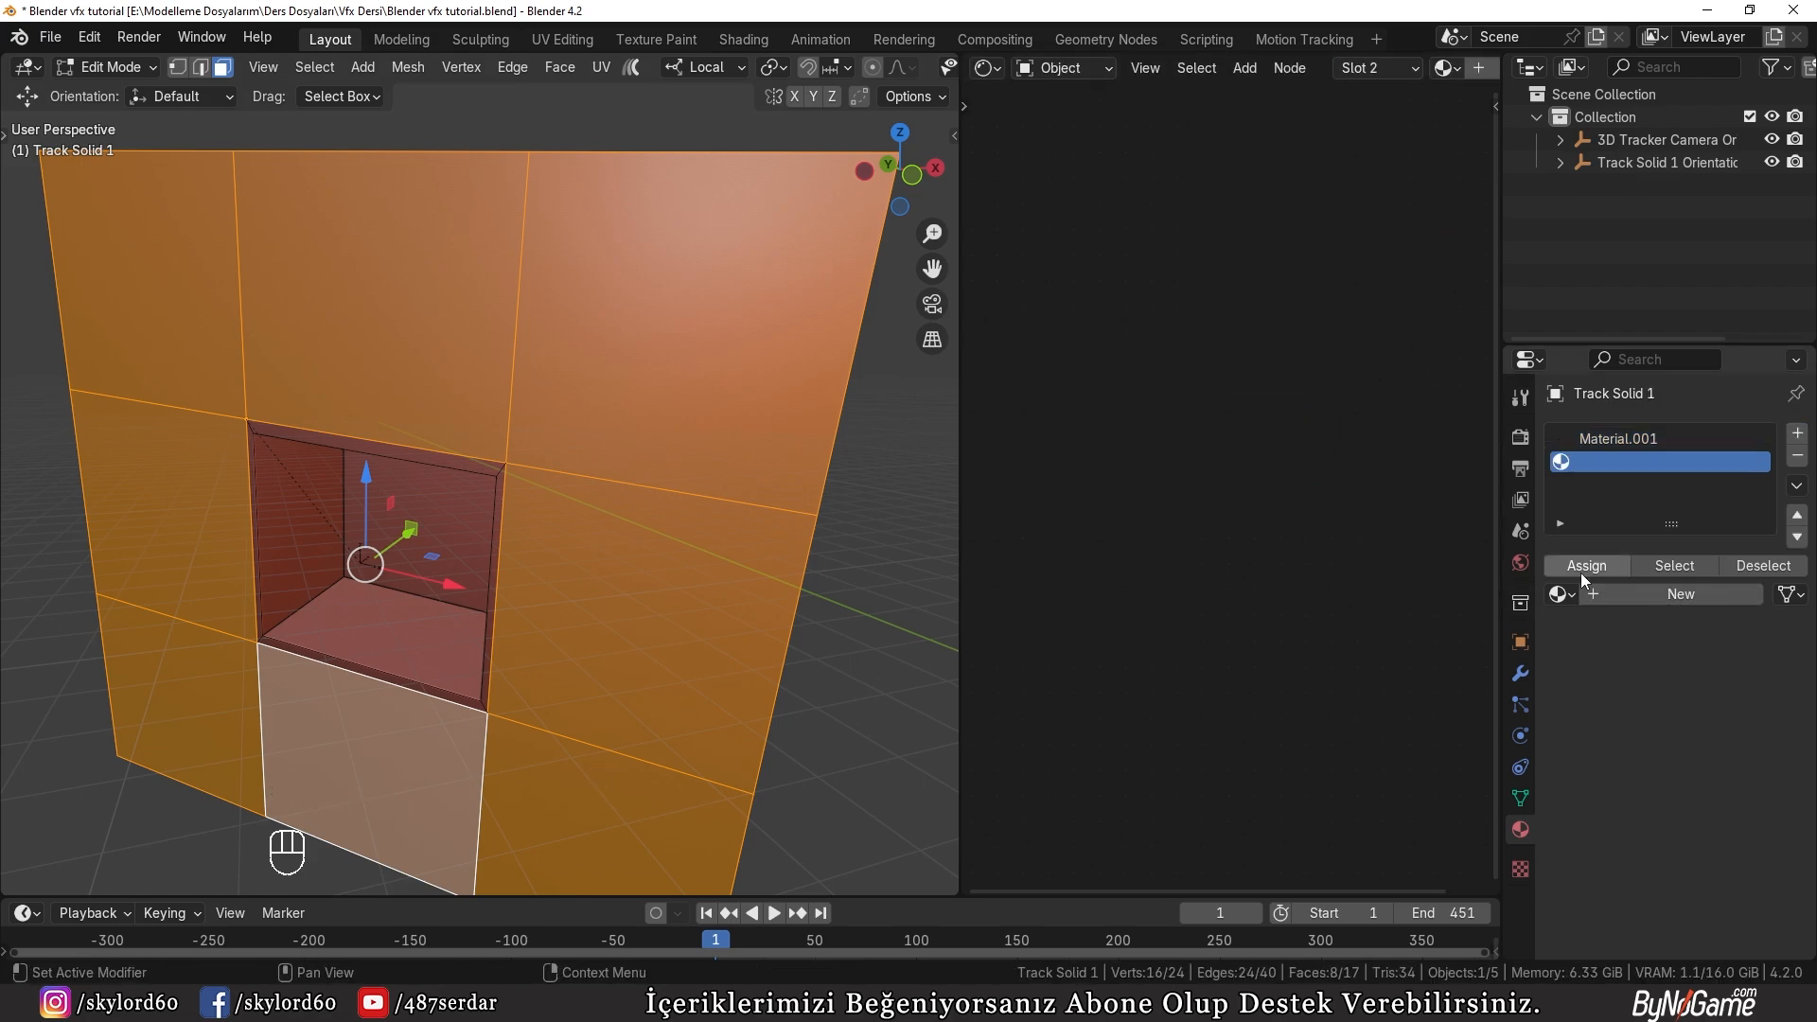
pyautogui.click(1610, 592)
pyautogui.scroll(-3, 637, 743)
pyautogui.press('z')
pyautogui.click(642, 620)
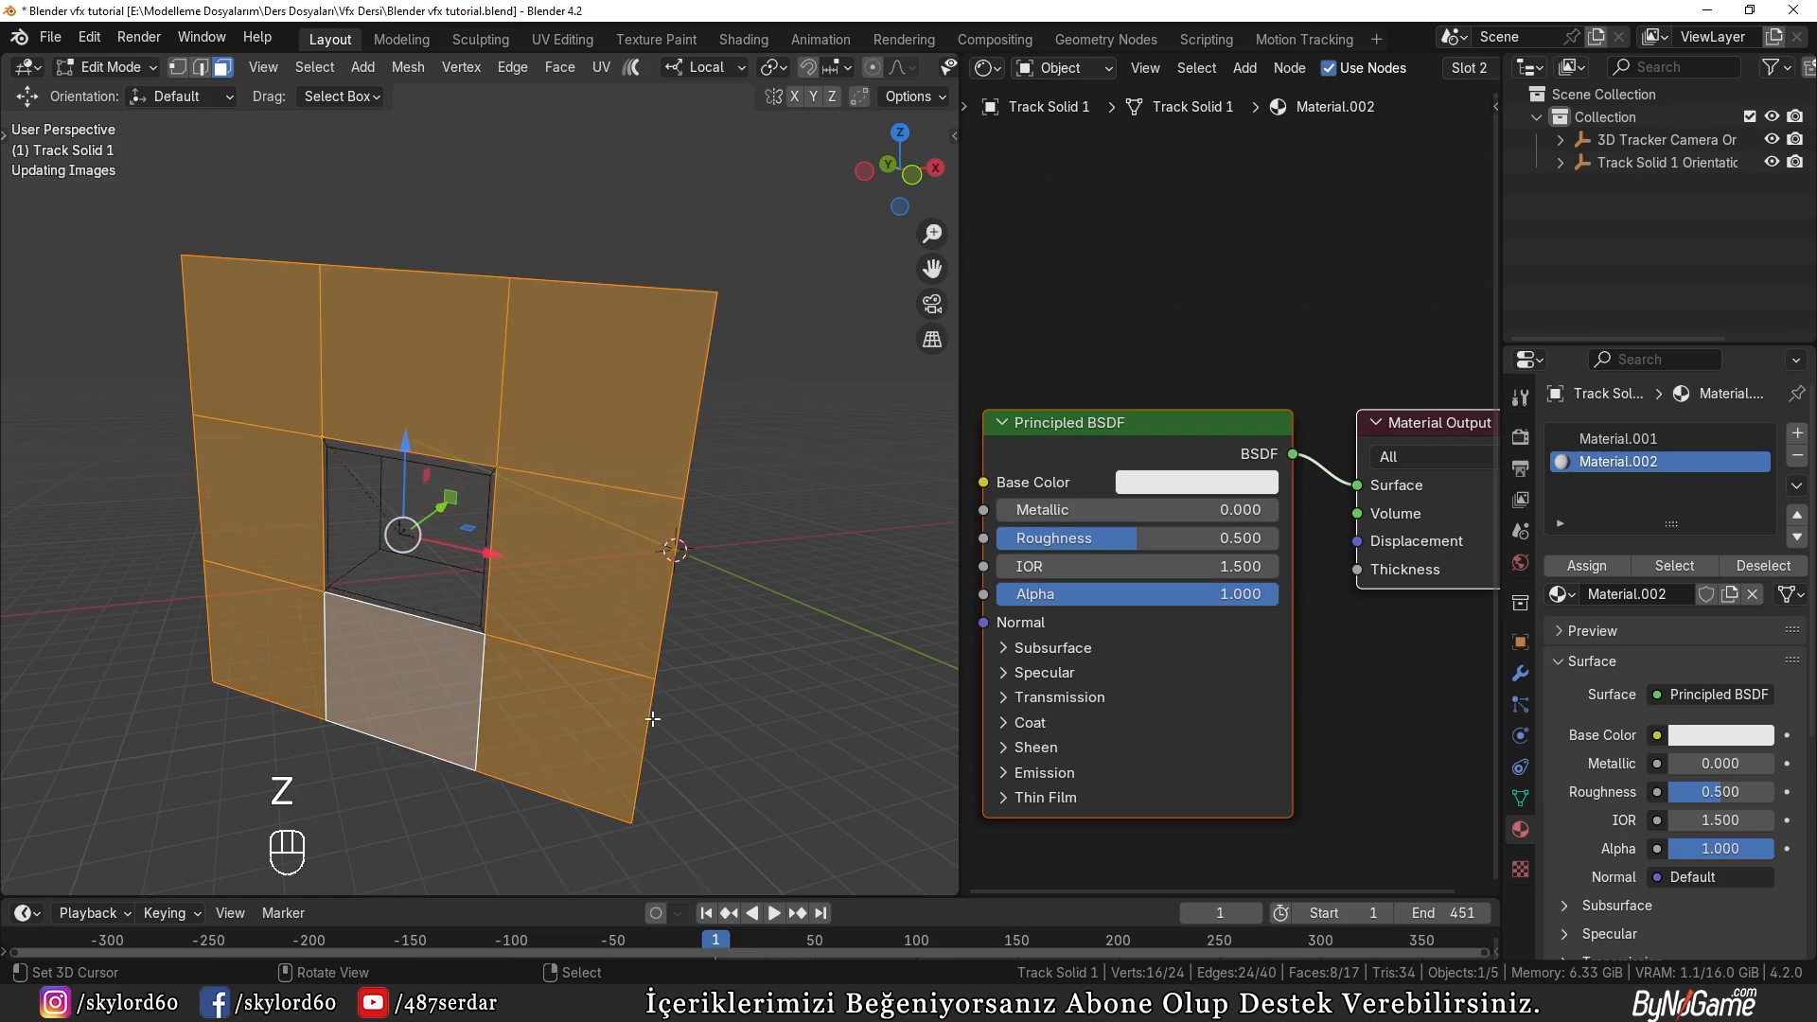
pyautogui.rightClick(767, 754)
pyautogui.press('Tab')
pyautogui.moveTo(609, 734); pyautogui.dragTo(411, 667, button='middle')
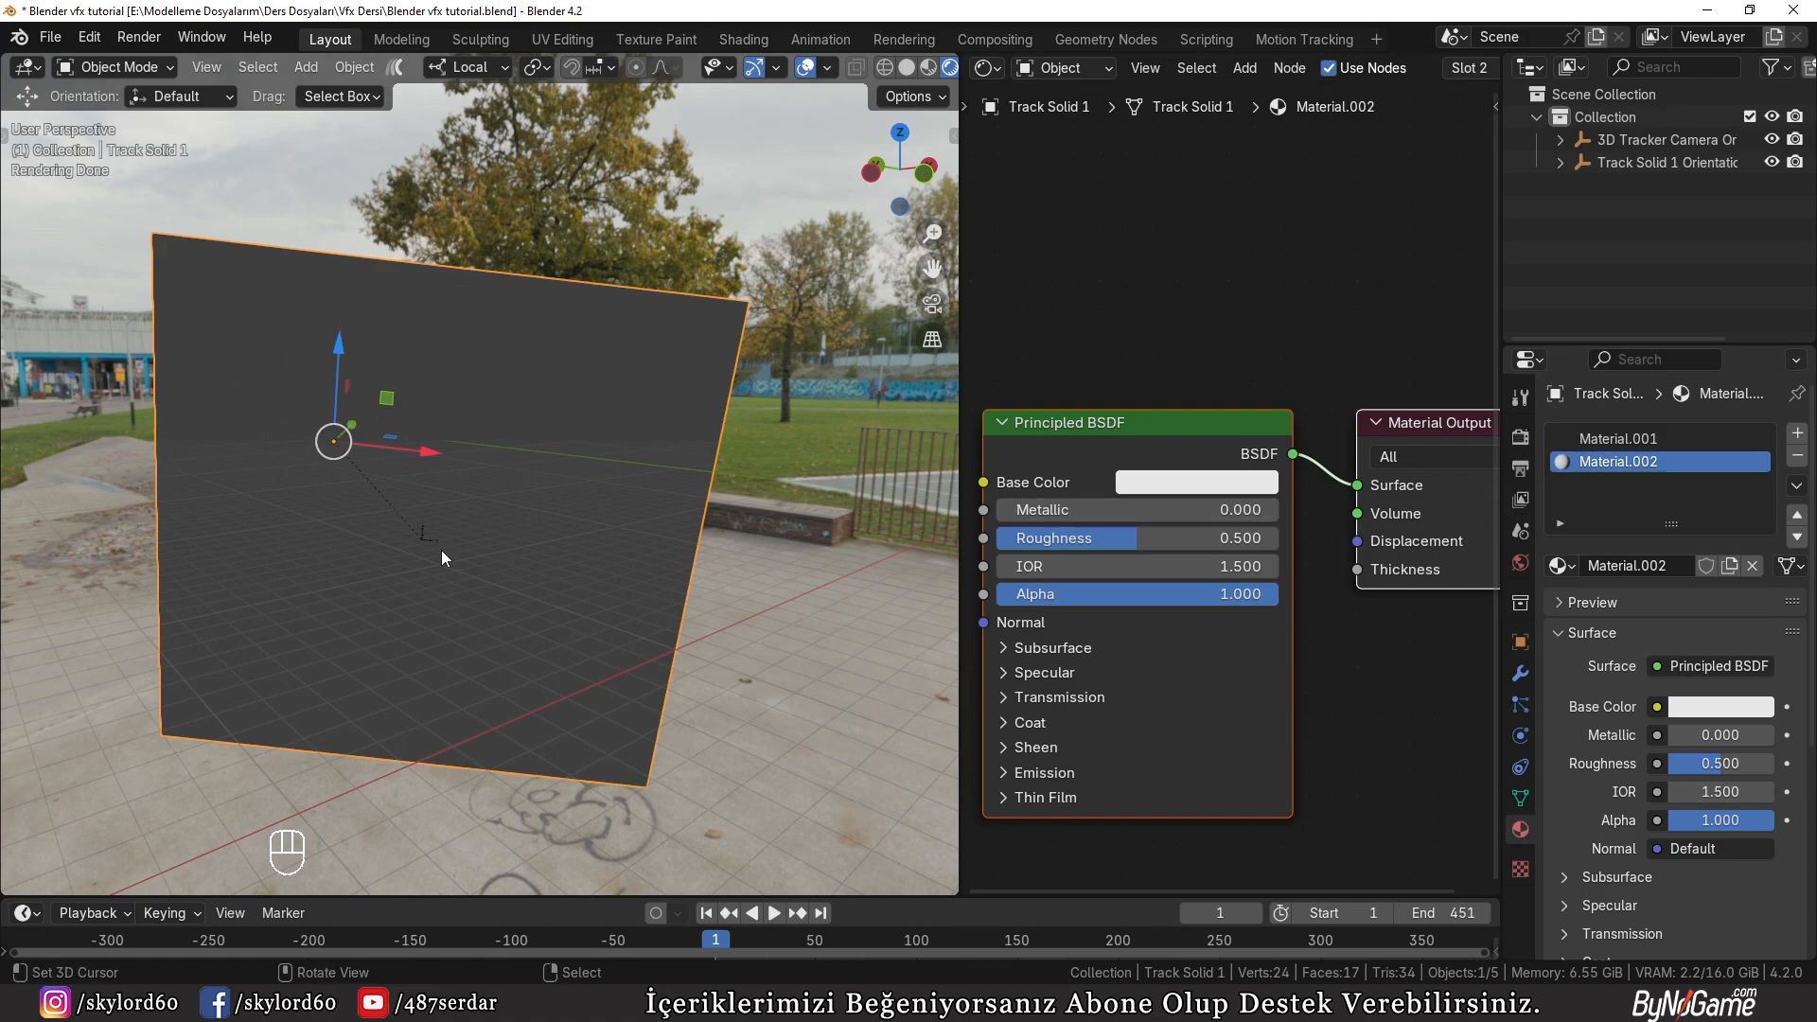
# Step: In Edit Mode, select all inner faces and rim faces of the recess and assign Material.002 to them
pyautogui.press('Tab')
pyautogui.moveTo(427, 596); pyautogui.dragTo(393, 592, button='middle')
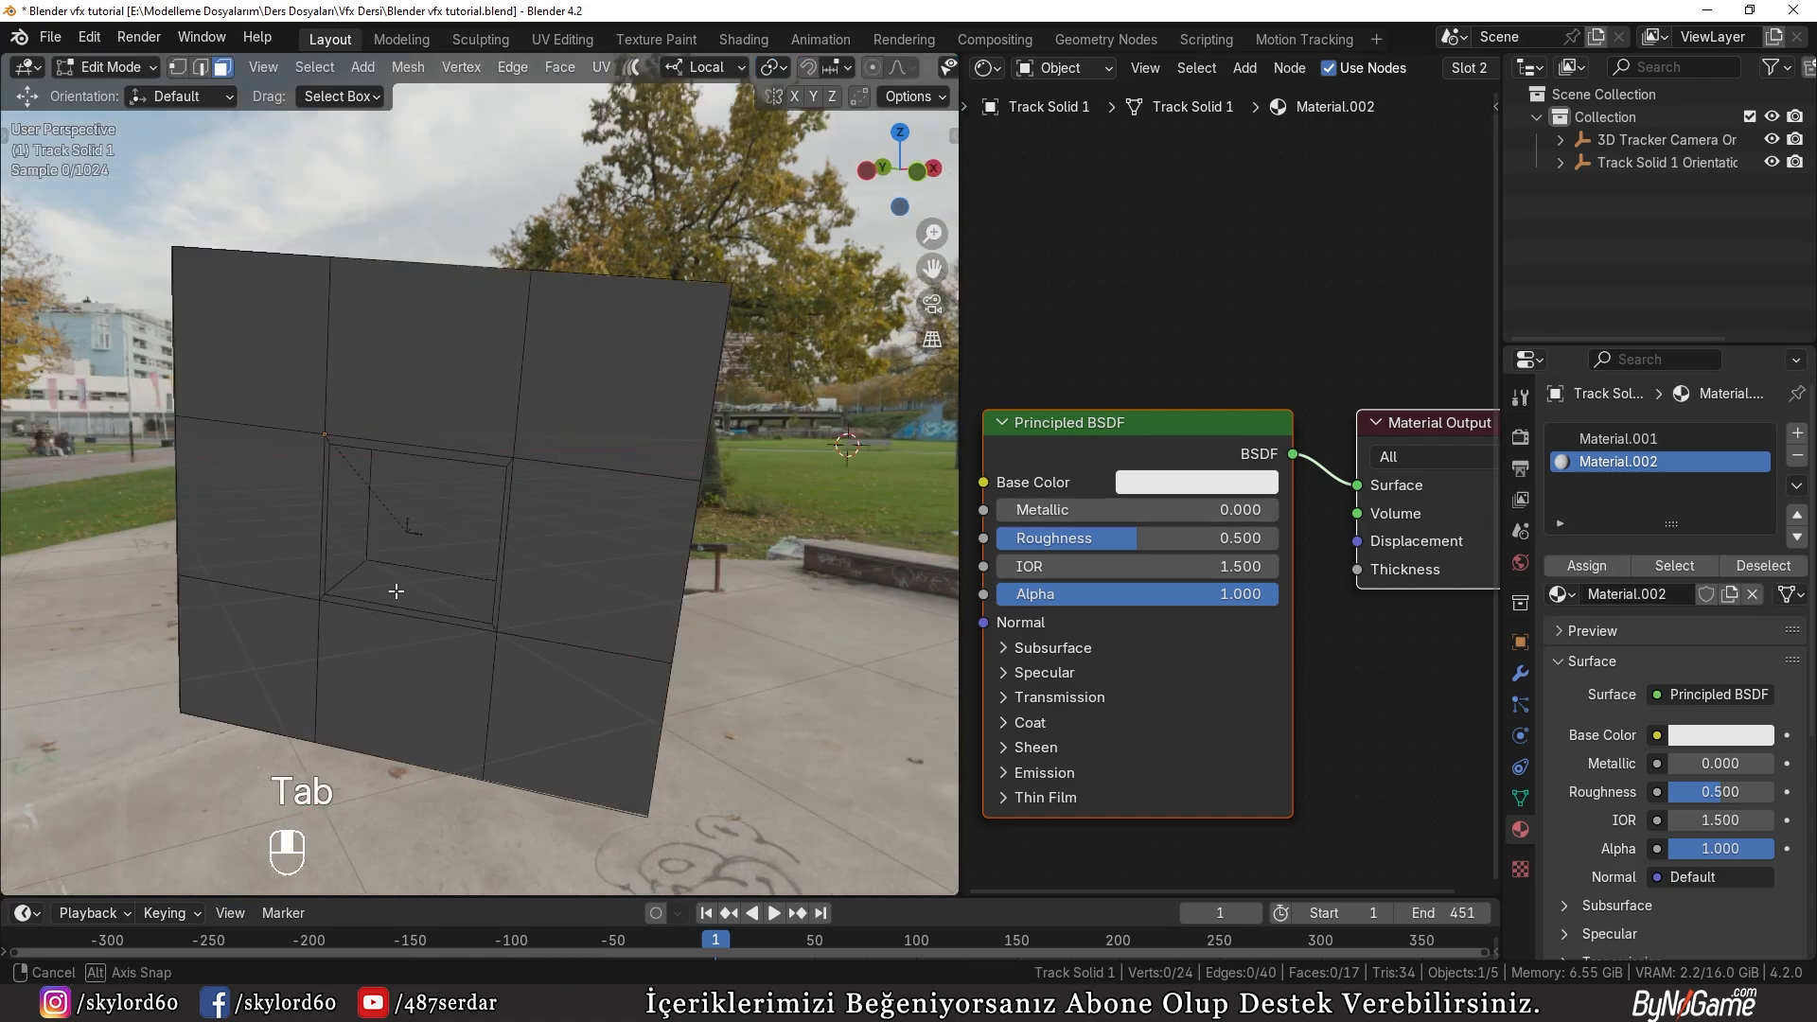
pyautogui.scroll(5, 388, 598)
pyautogui.keyDown('alt'); pyautogui.keyDown('shift'); pyautogui.rightClick(227, 656); pyautogui.keyUp('shift'); pyautogui.keyUp('alt')
pyautogui.keyDown('shift'); pyautogui.click(284, 616); pyautogui.keyUp('shift')
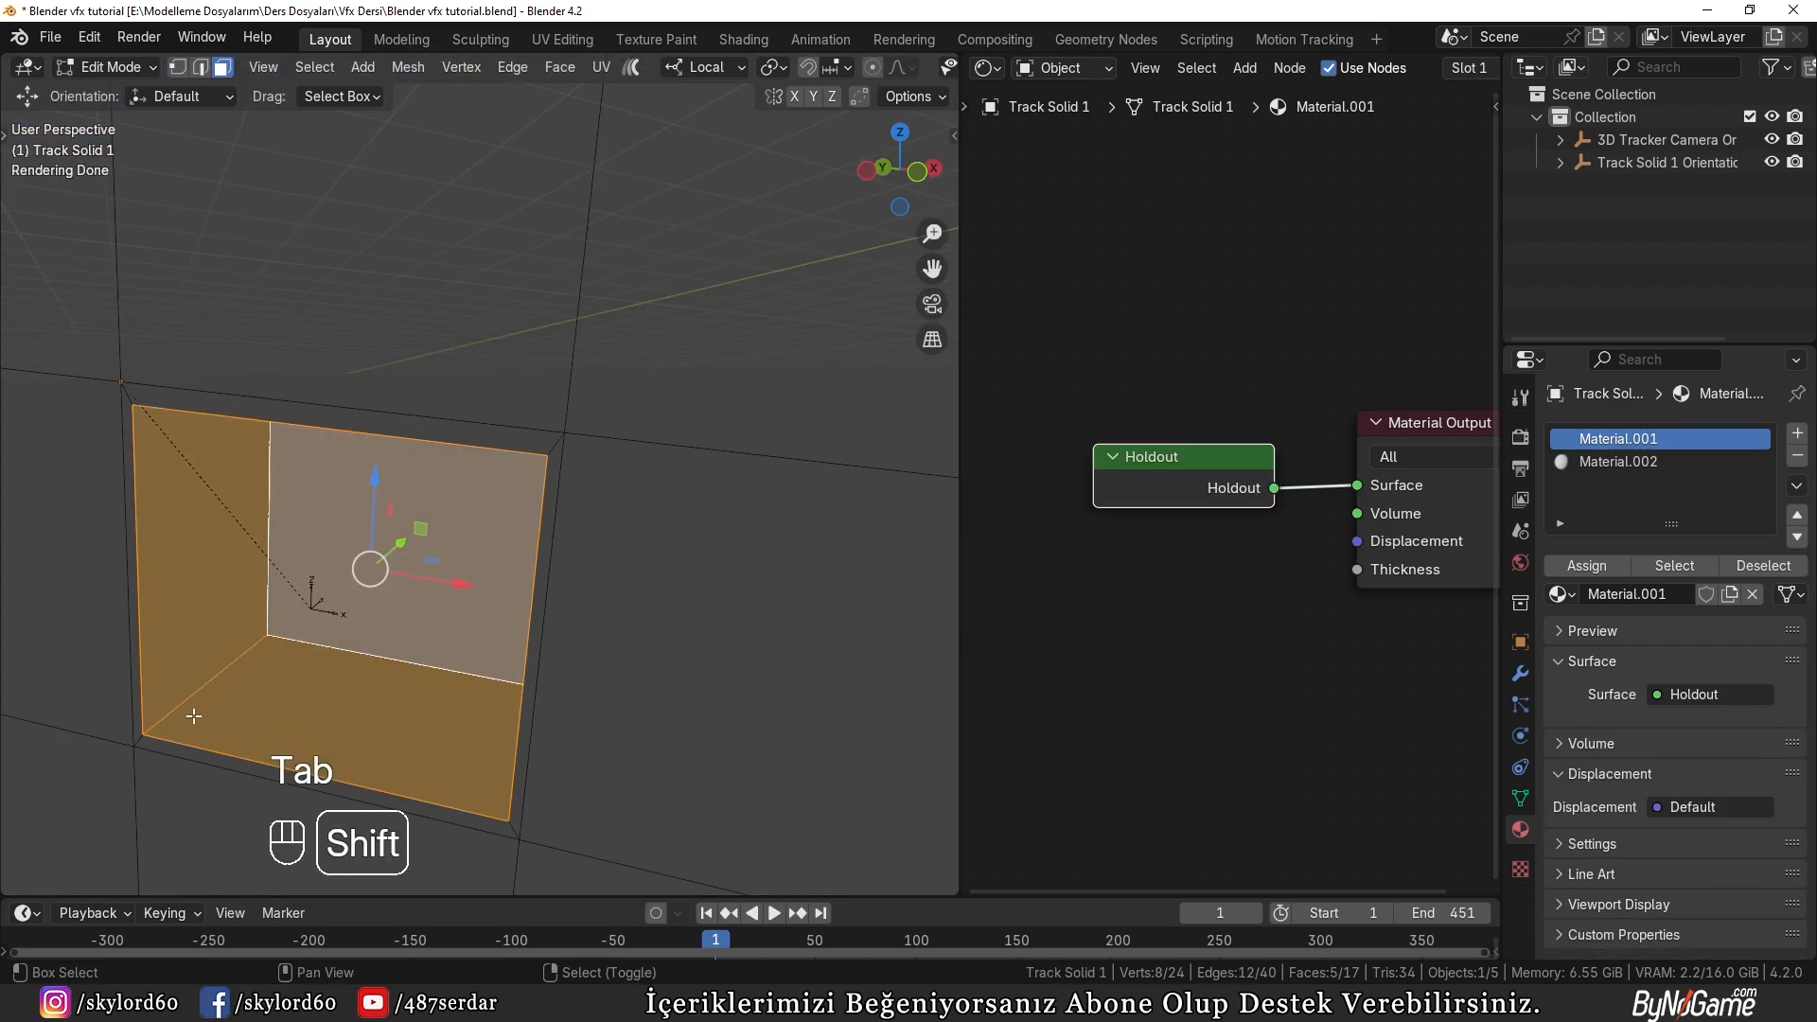
pyautogui.keyDown('alt'); pyautogui.keyDown('shift'); pyautogui.rightClick(137, 739); pyautogui.keyUp('shift'); pyautogui.keyUp('alt')
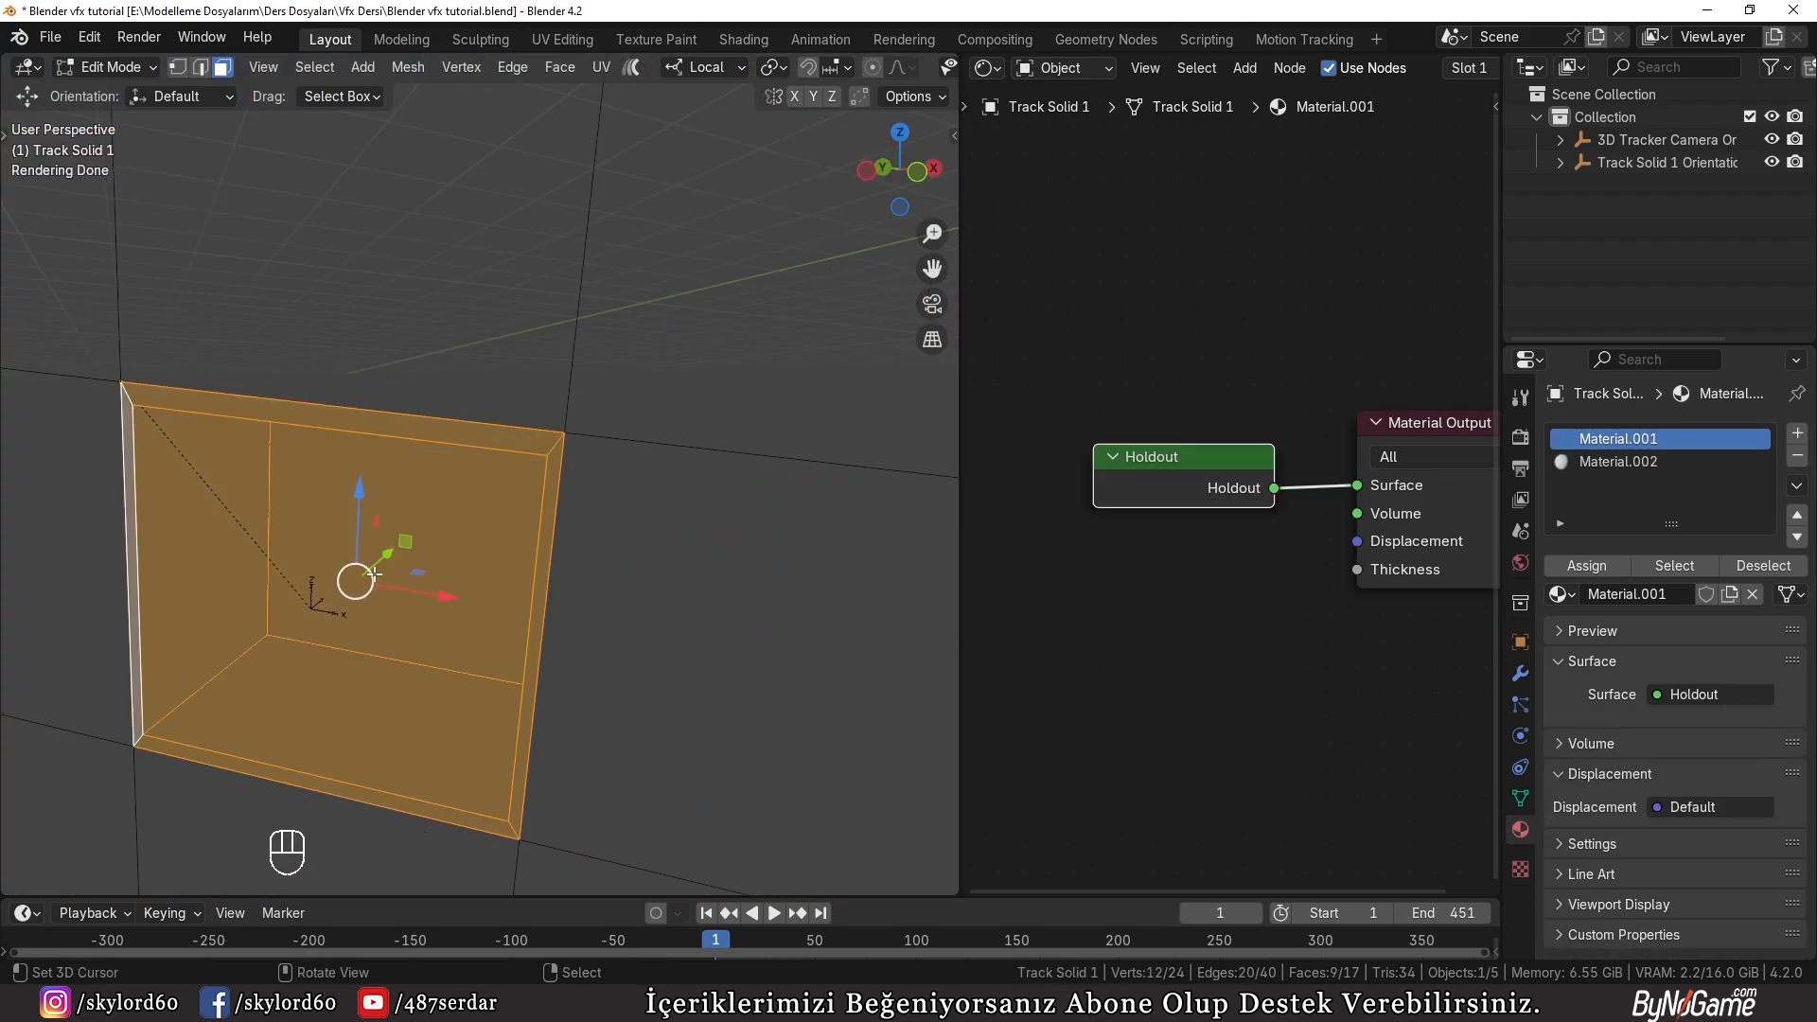
pyautogui.scroll(-2, 350, 563)
pyautogui.click(1602, 464)
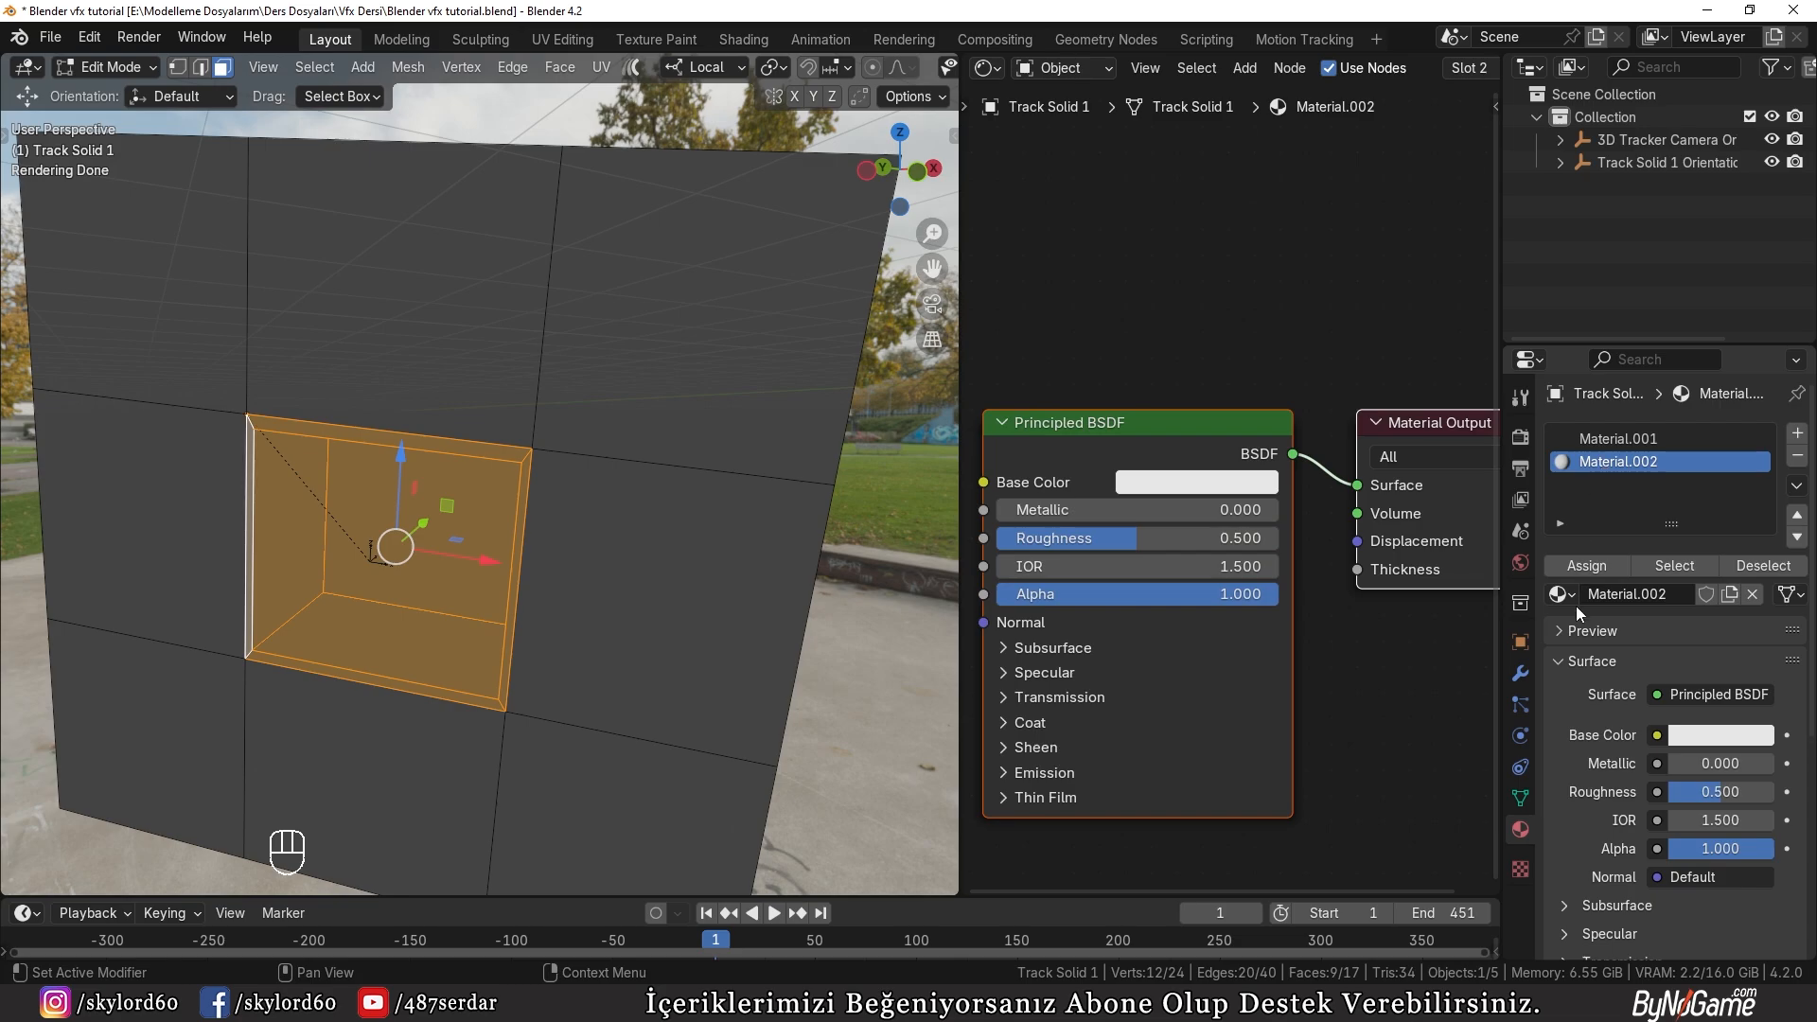
pyautogui.click(1587, 566)
# Step: Check the recess against the footage through the tracked camera in Object Mode, switching to solid shading and back to rendered
pyautogui.press('Tab')
pyautogui.press('KP_0')
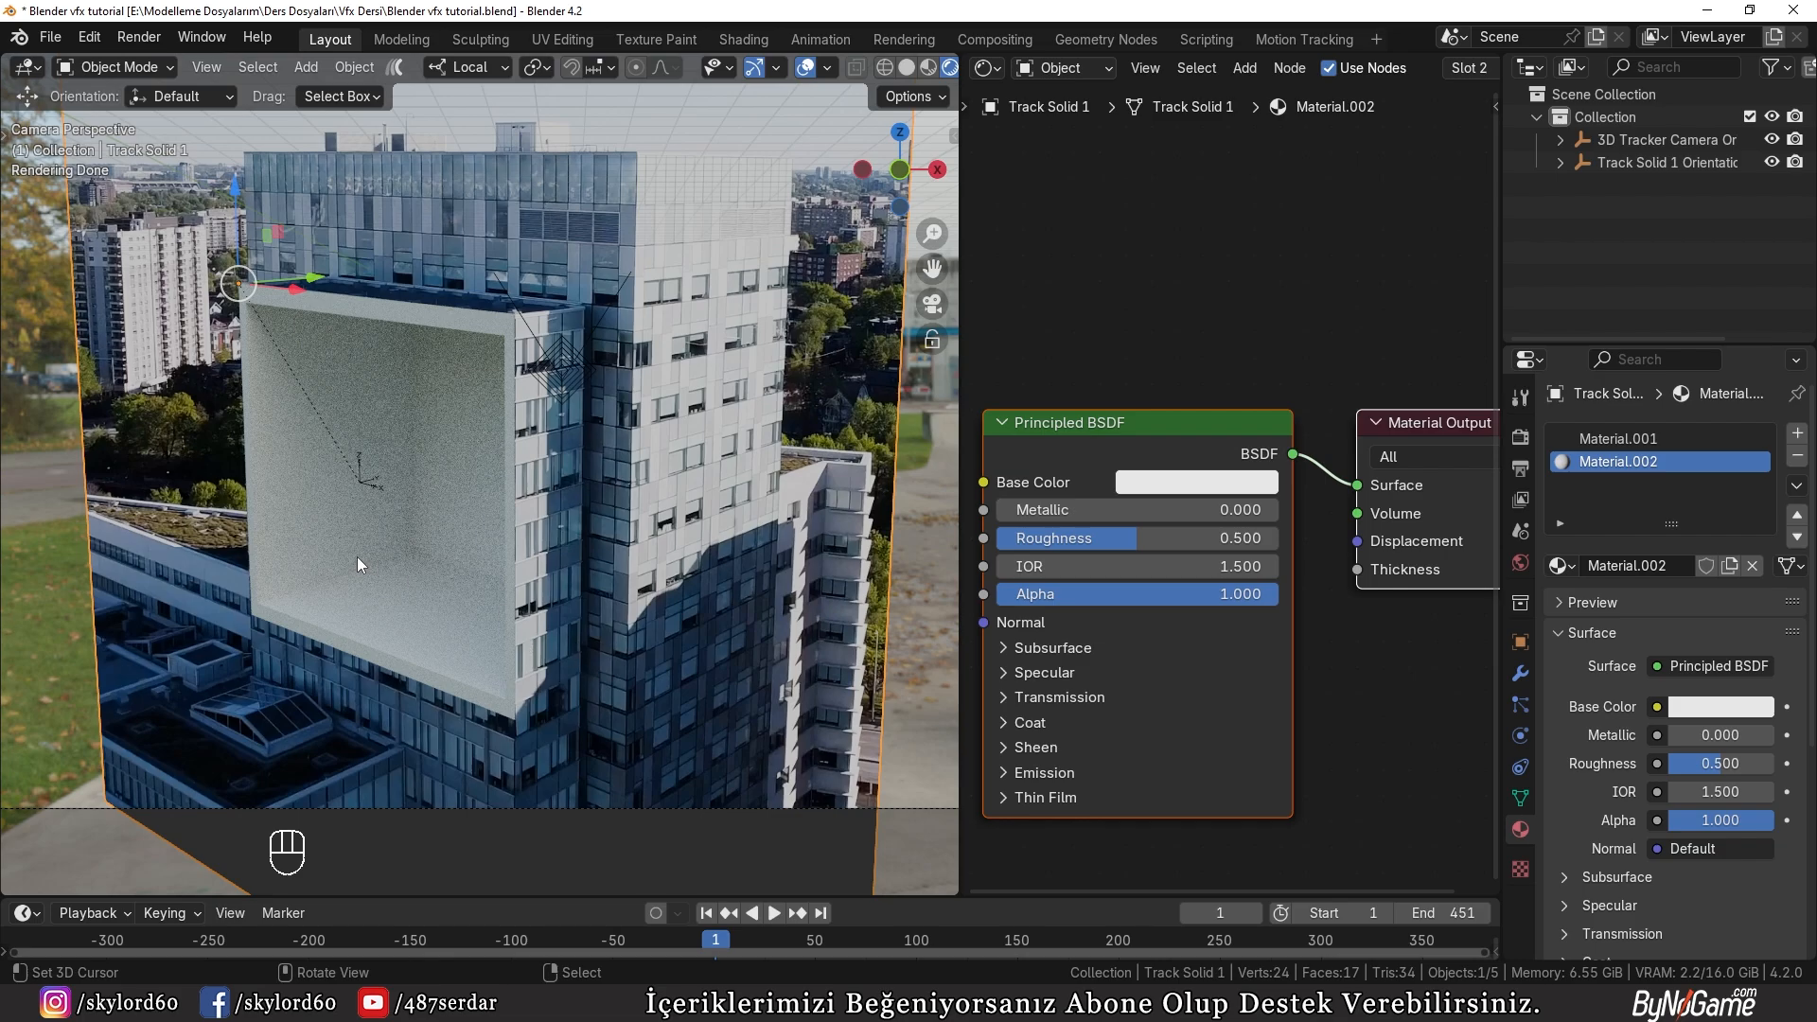
pyautogui.press('z')
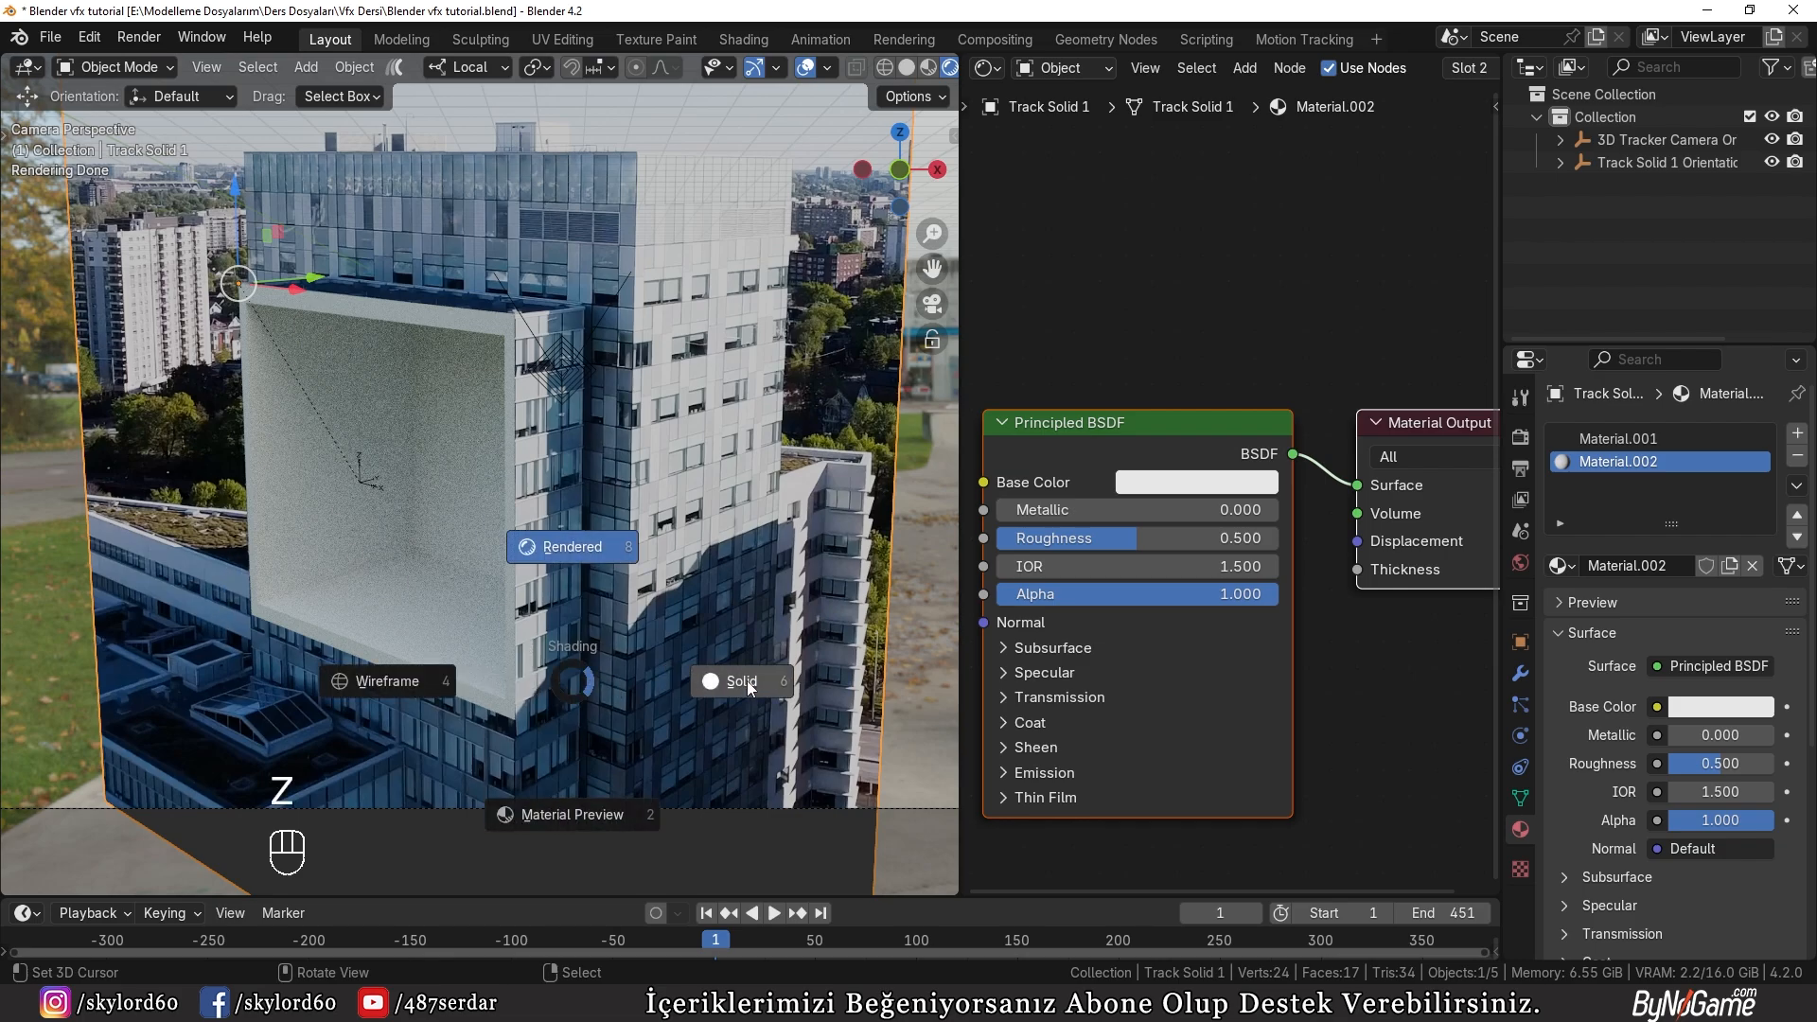
pyautogui.click(747, 679)
pyautogui.press('z')
pyautogui.click(430, 402)
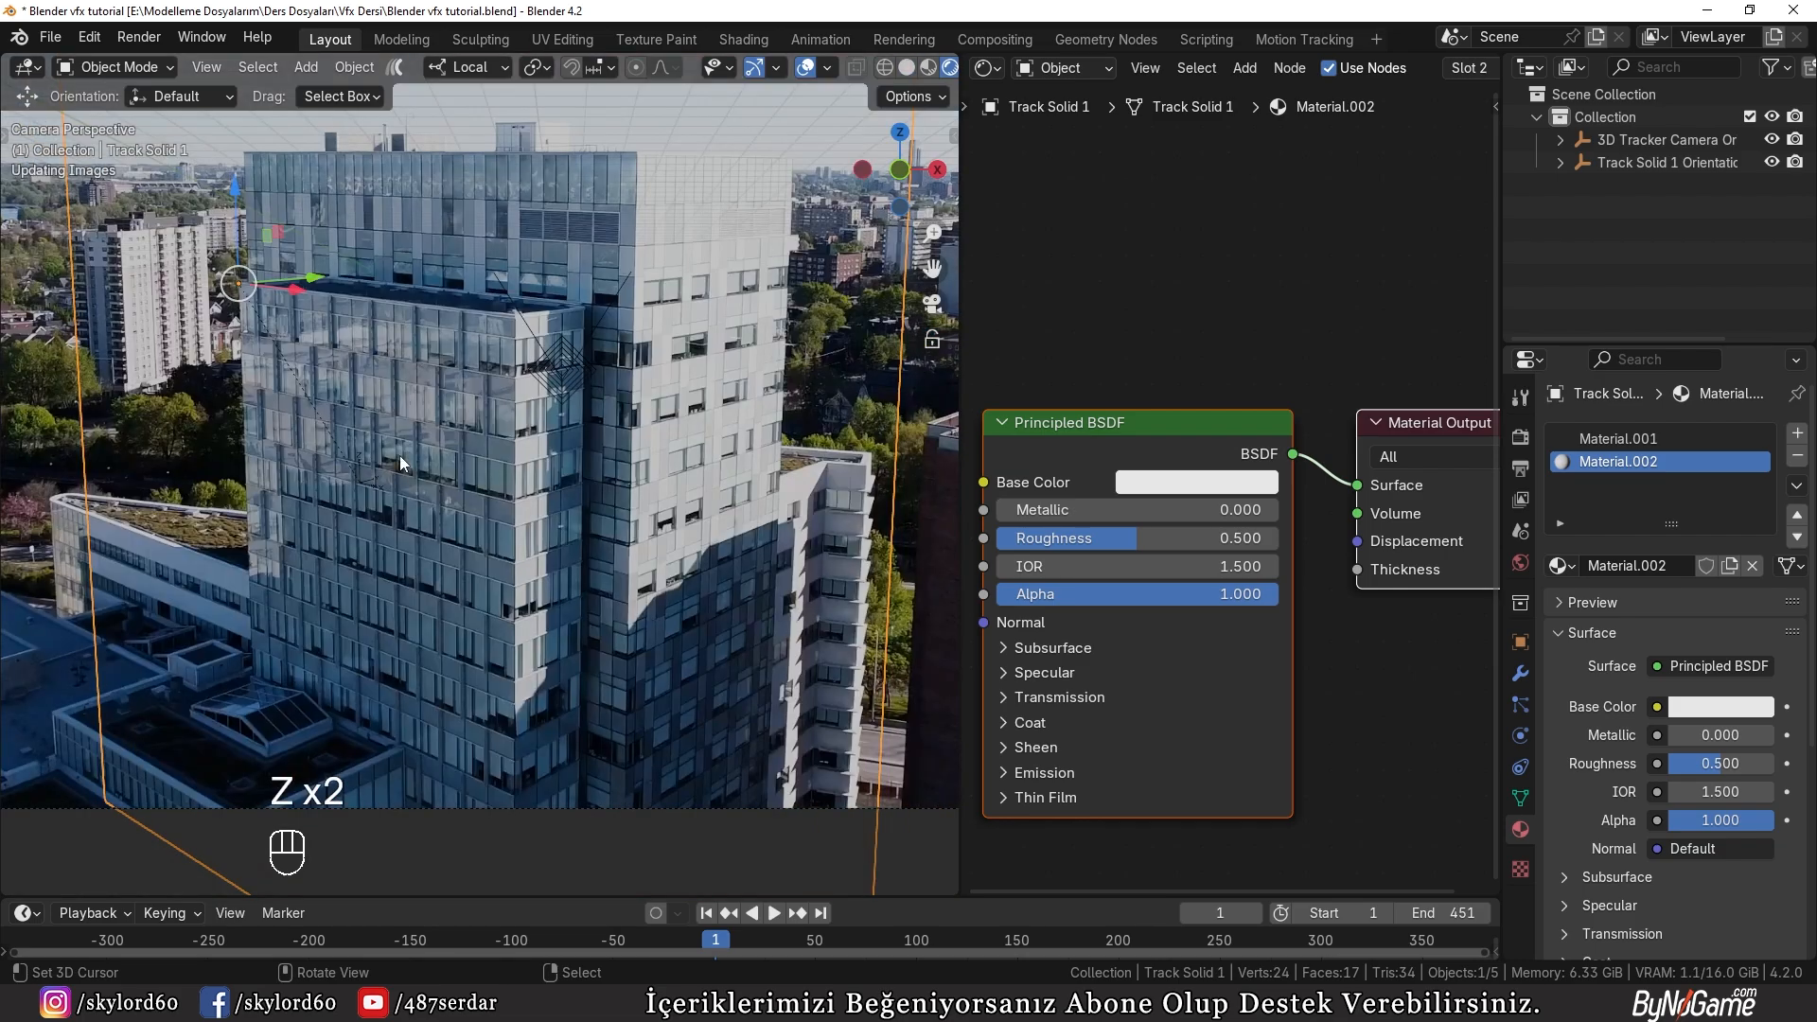
# Step: Move the recess's back face about 1.7 m along local Y, and return to Object Mode in solid shading
pyautogui.press('Tab')
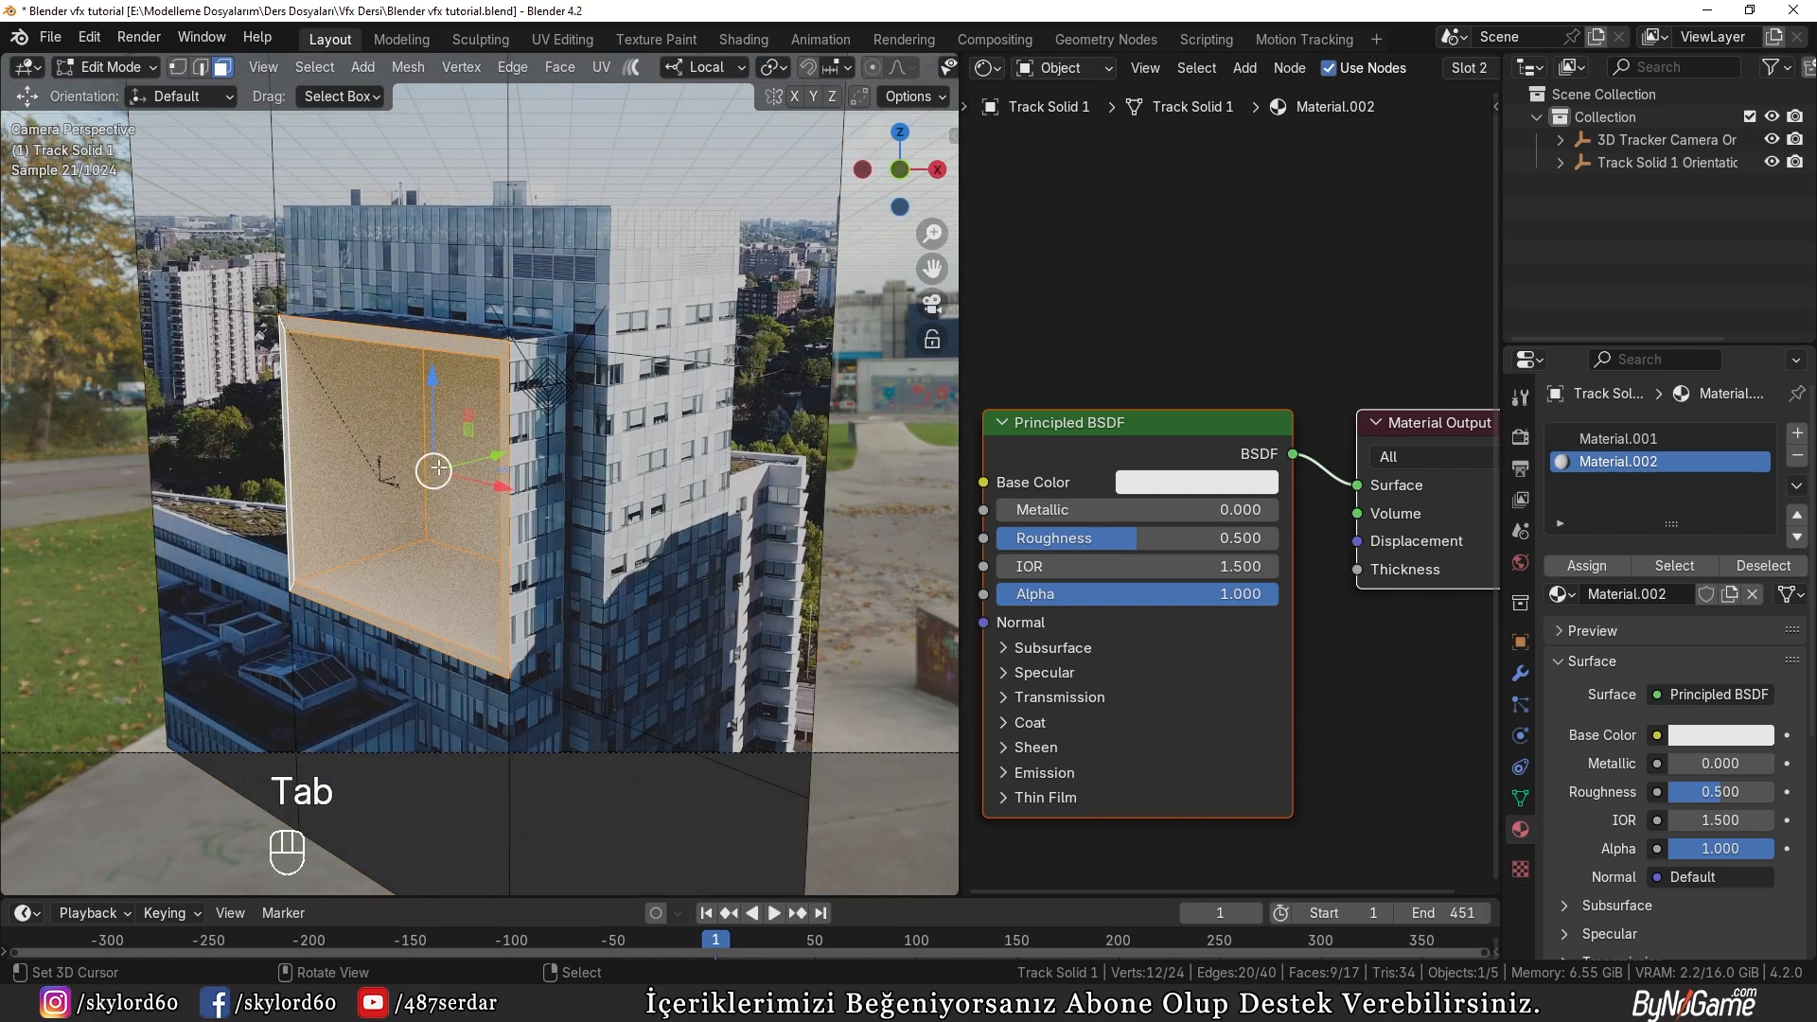
pyautogui.press('3')
pyautogui.press('g')
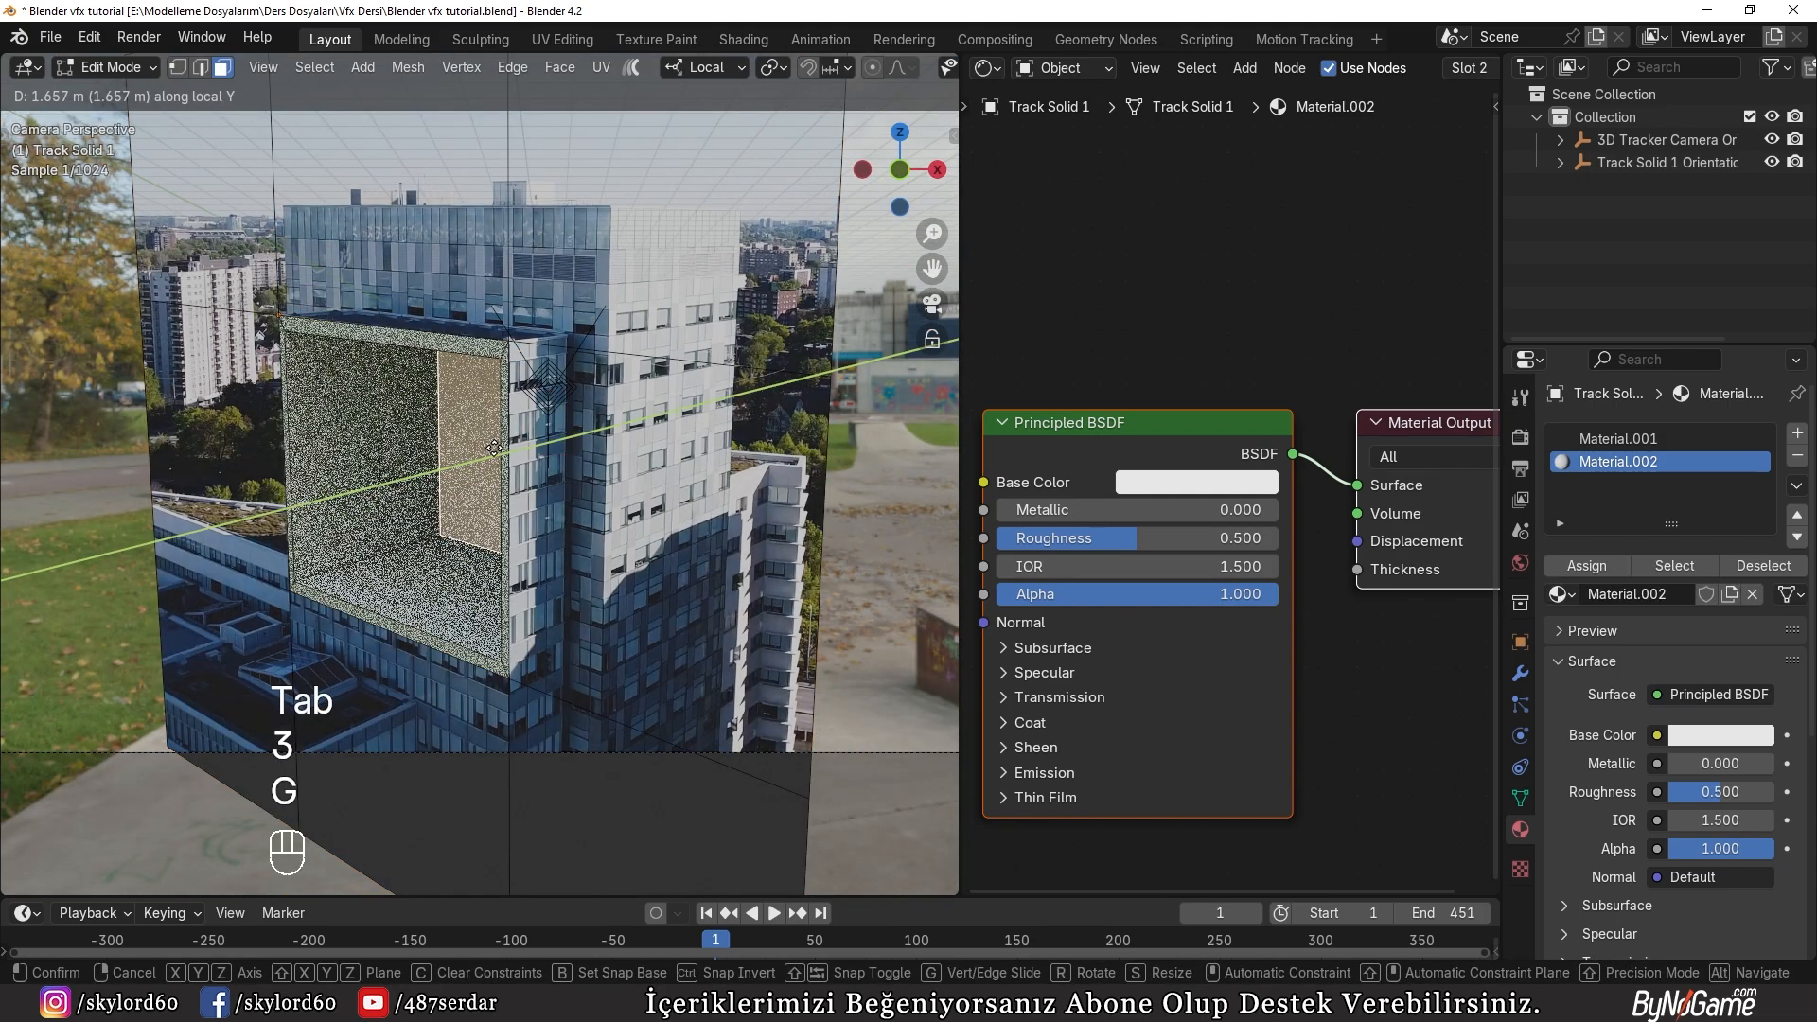
pyautogui.click(314, 555)
pyautogui.press('Tab')
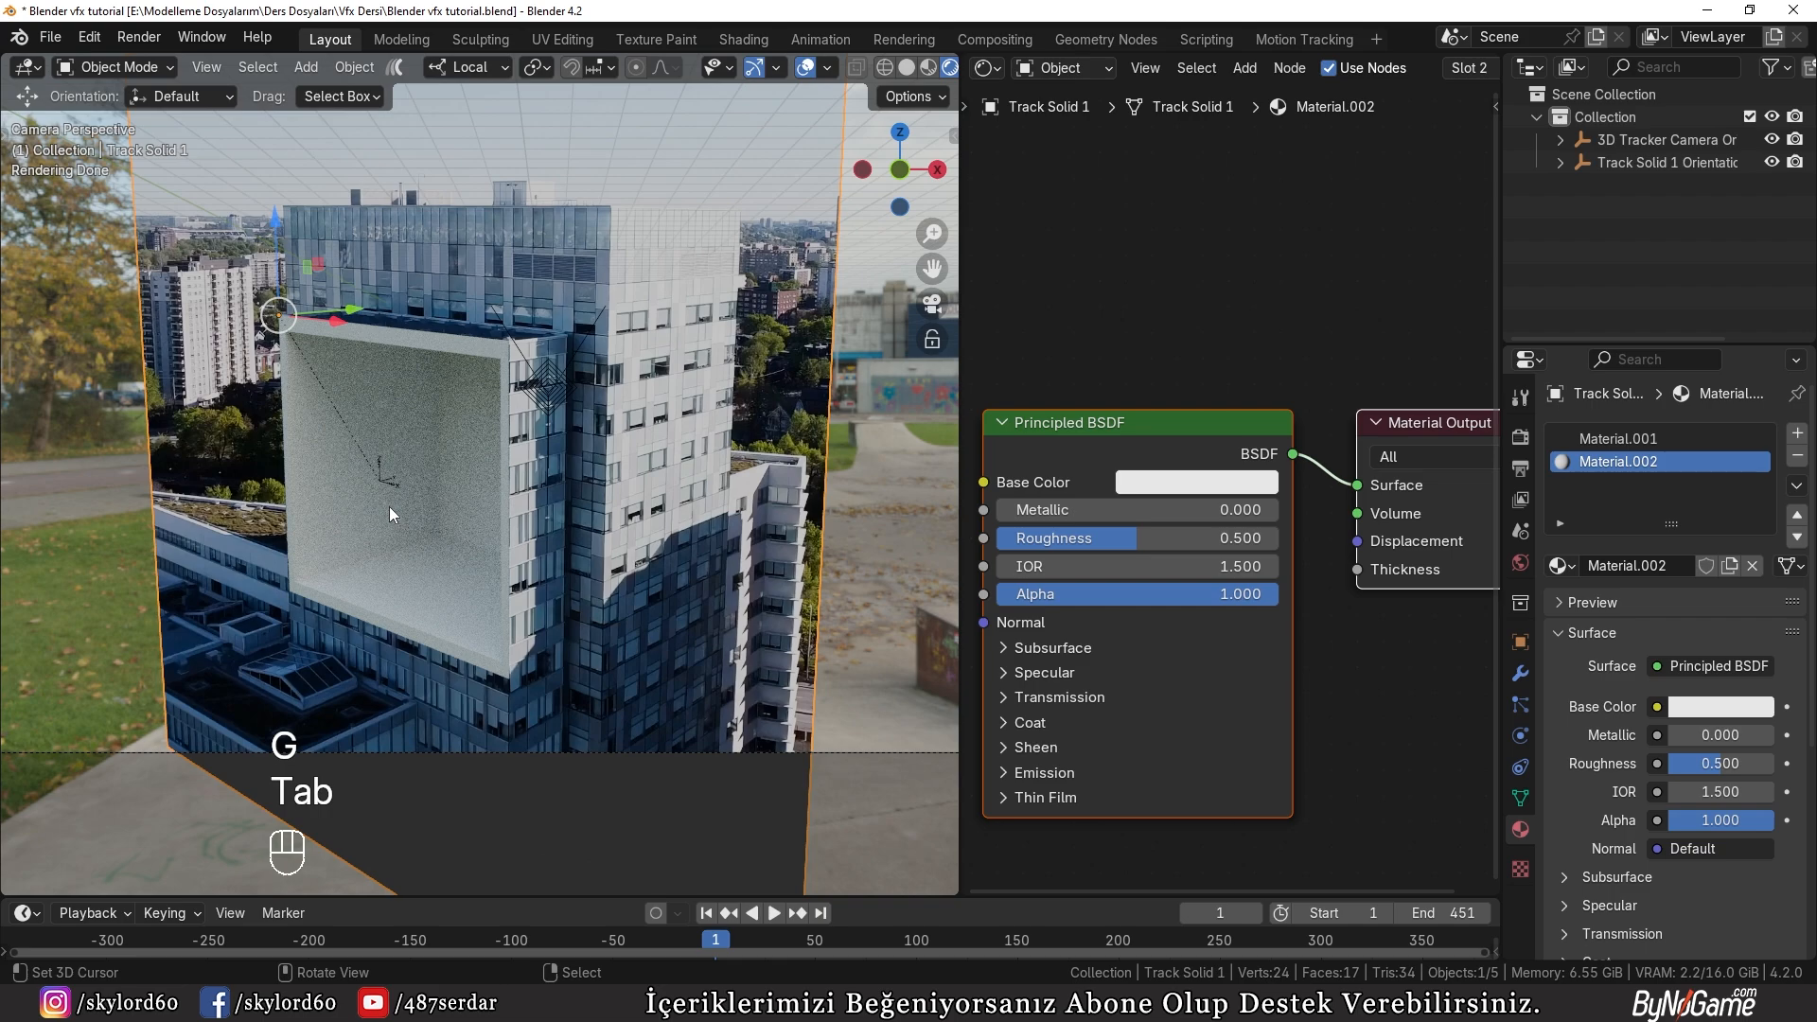
pyautogui.press('z')
pyautogui.click(568, 502)
# Step: Set the Cycles render Max Samples to 50 and expand the render Denoise settings
pyautogui.click(1521, 438)
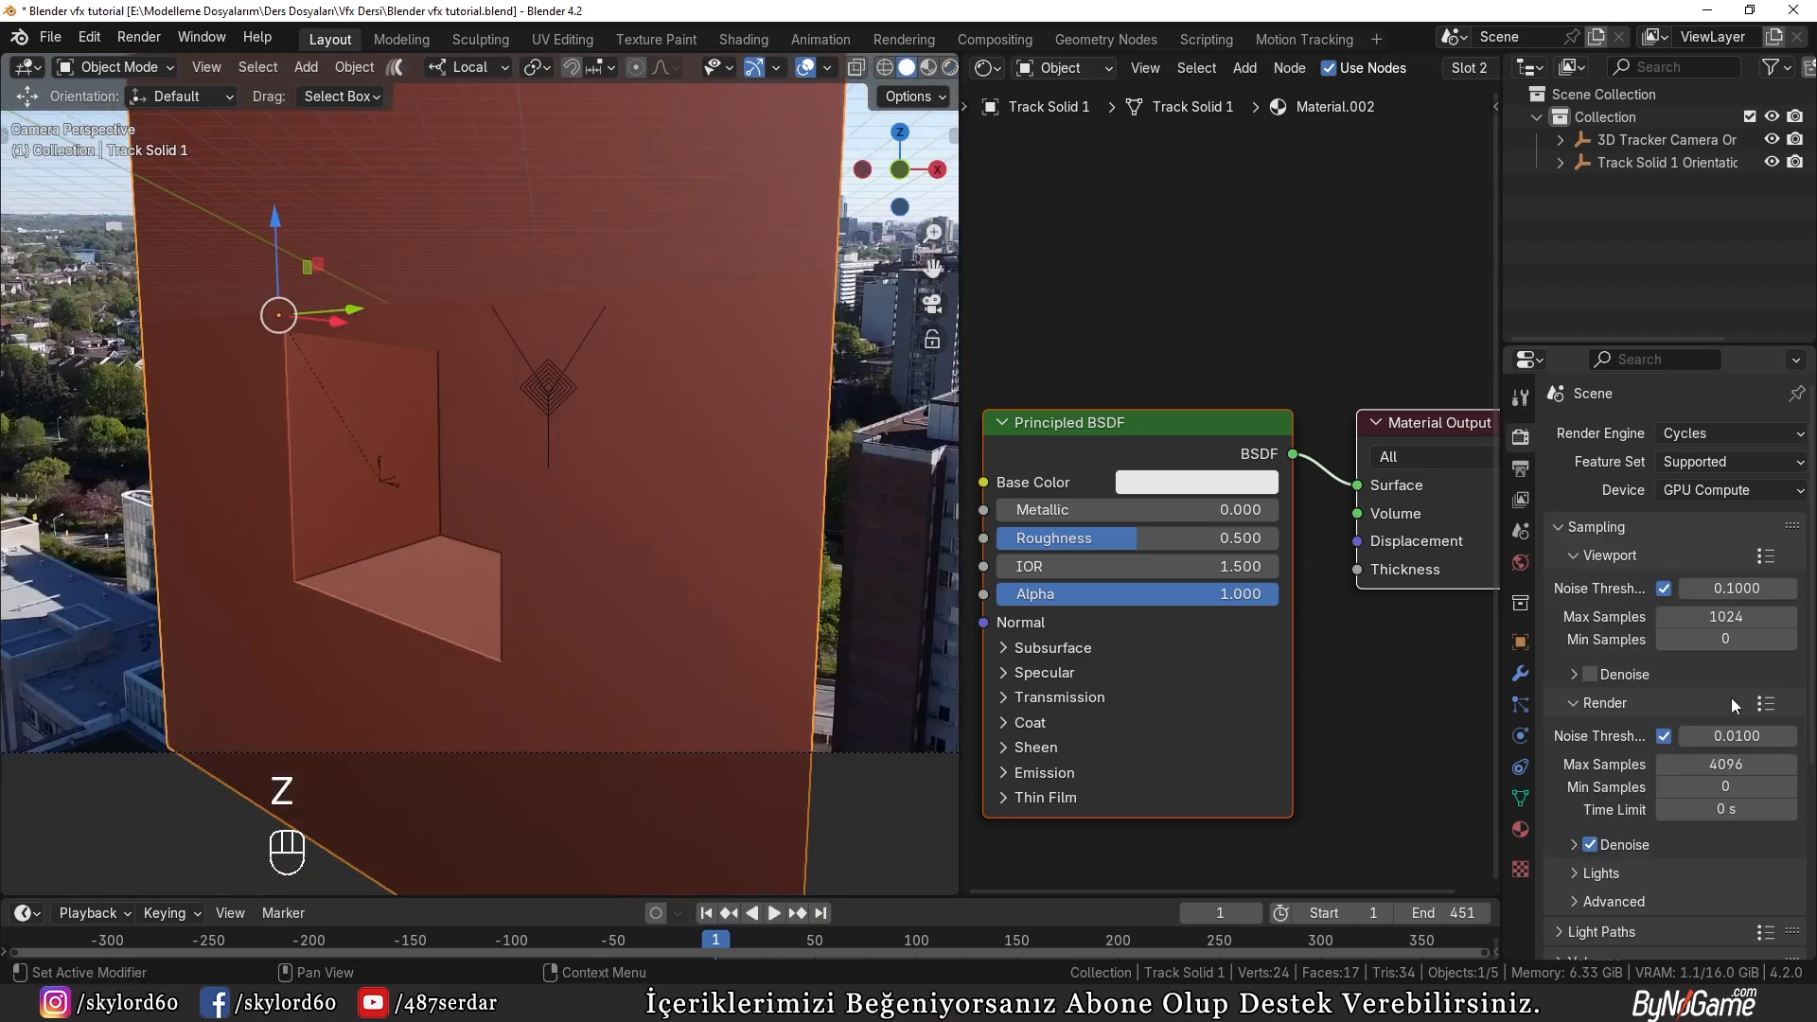
pyautogui.click(1729, 757)
pyautogui.write('50')
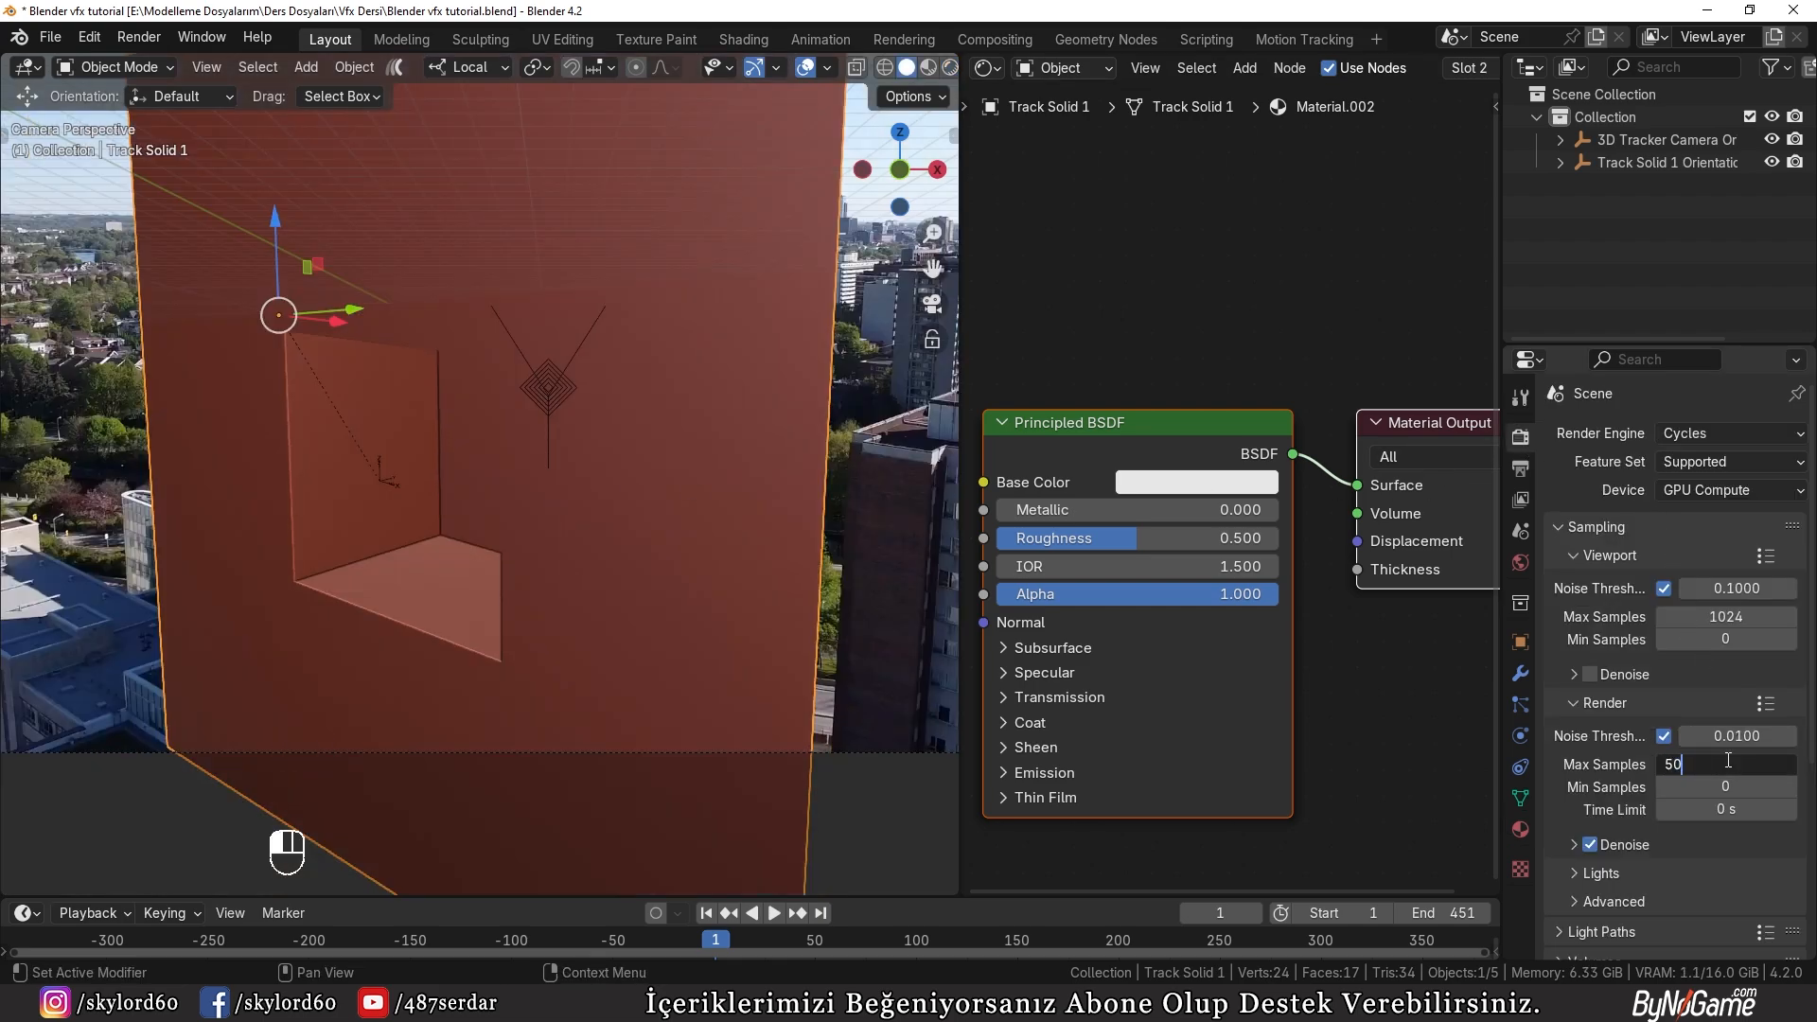
pyautogui.press('Return')
pyautogui.scroll(-1, 1628, 842)
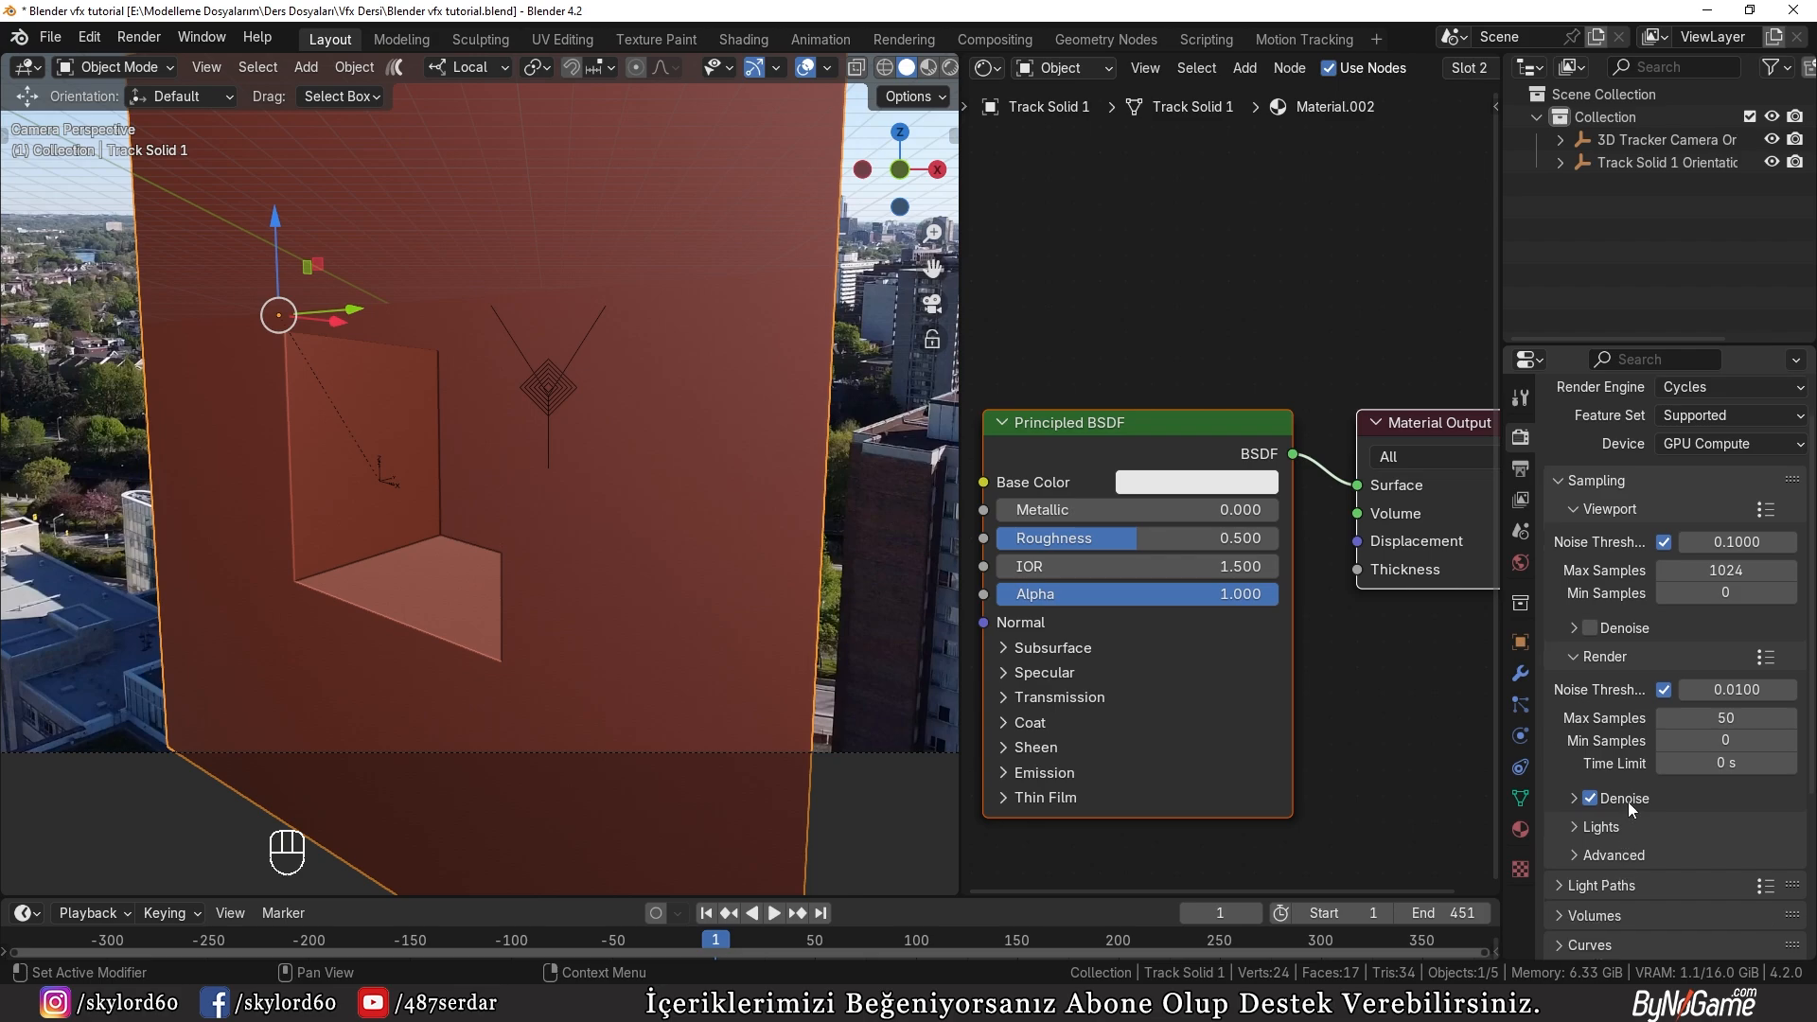
pyautogui.click(1624, 799)
pyautogui.scroll(-1, 1628, 804)
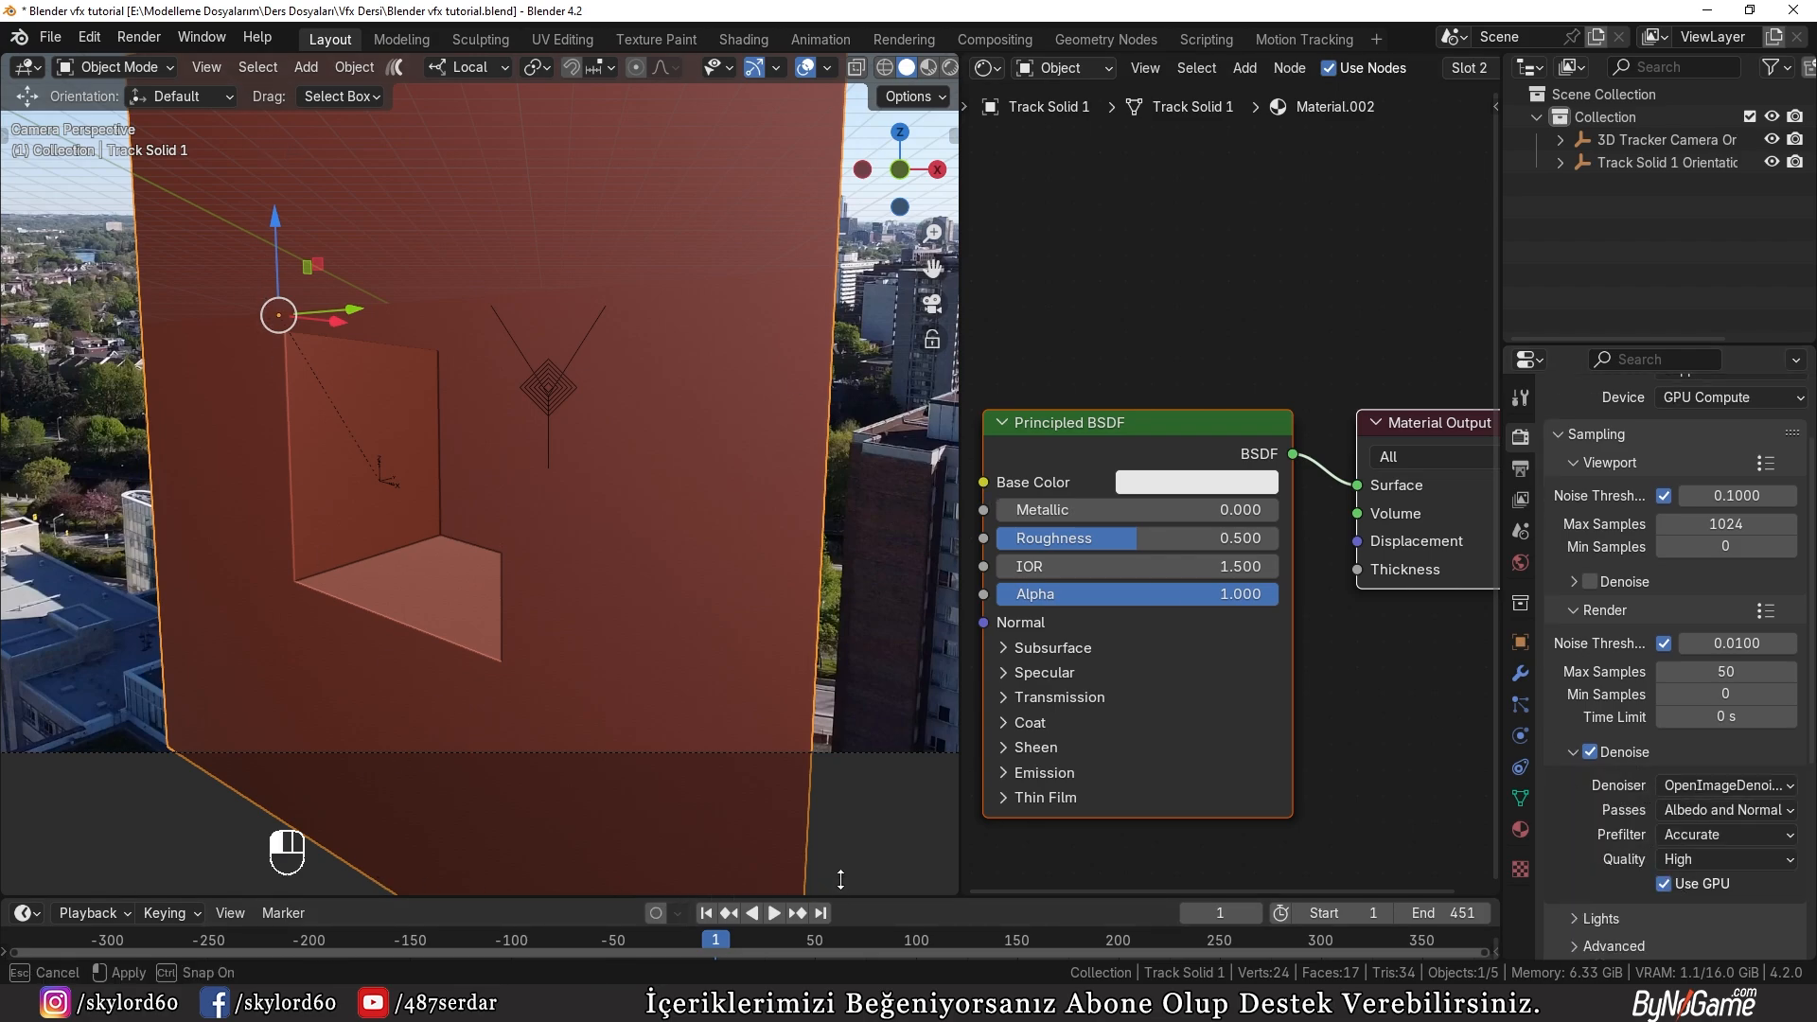
# Step: Enlarge the timeline, go to frame 126, and render a still image
pyautogui.moveTo(842, 900); pyautogui.dragTo(833, 814)
pyautogui.moveTo(731, 857); pyautogui.dragTo(968, 865)
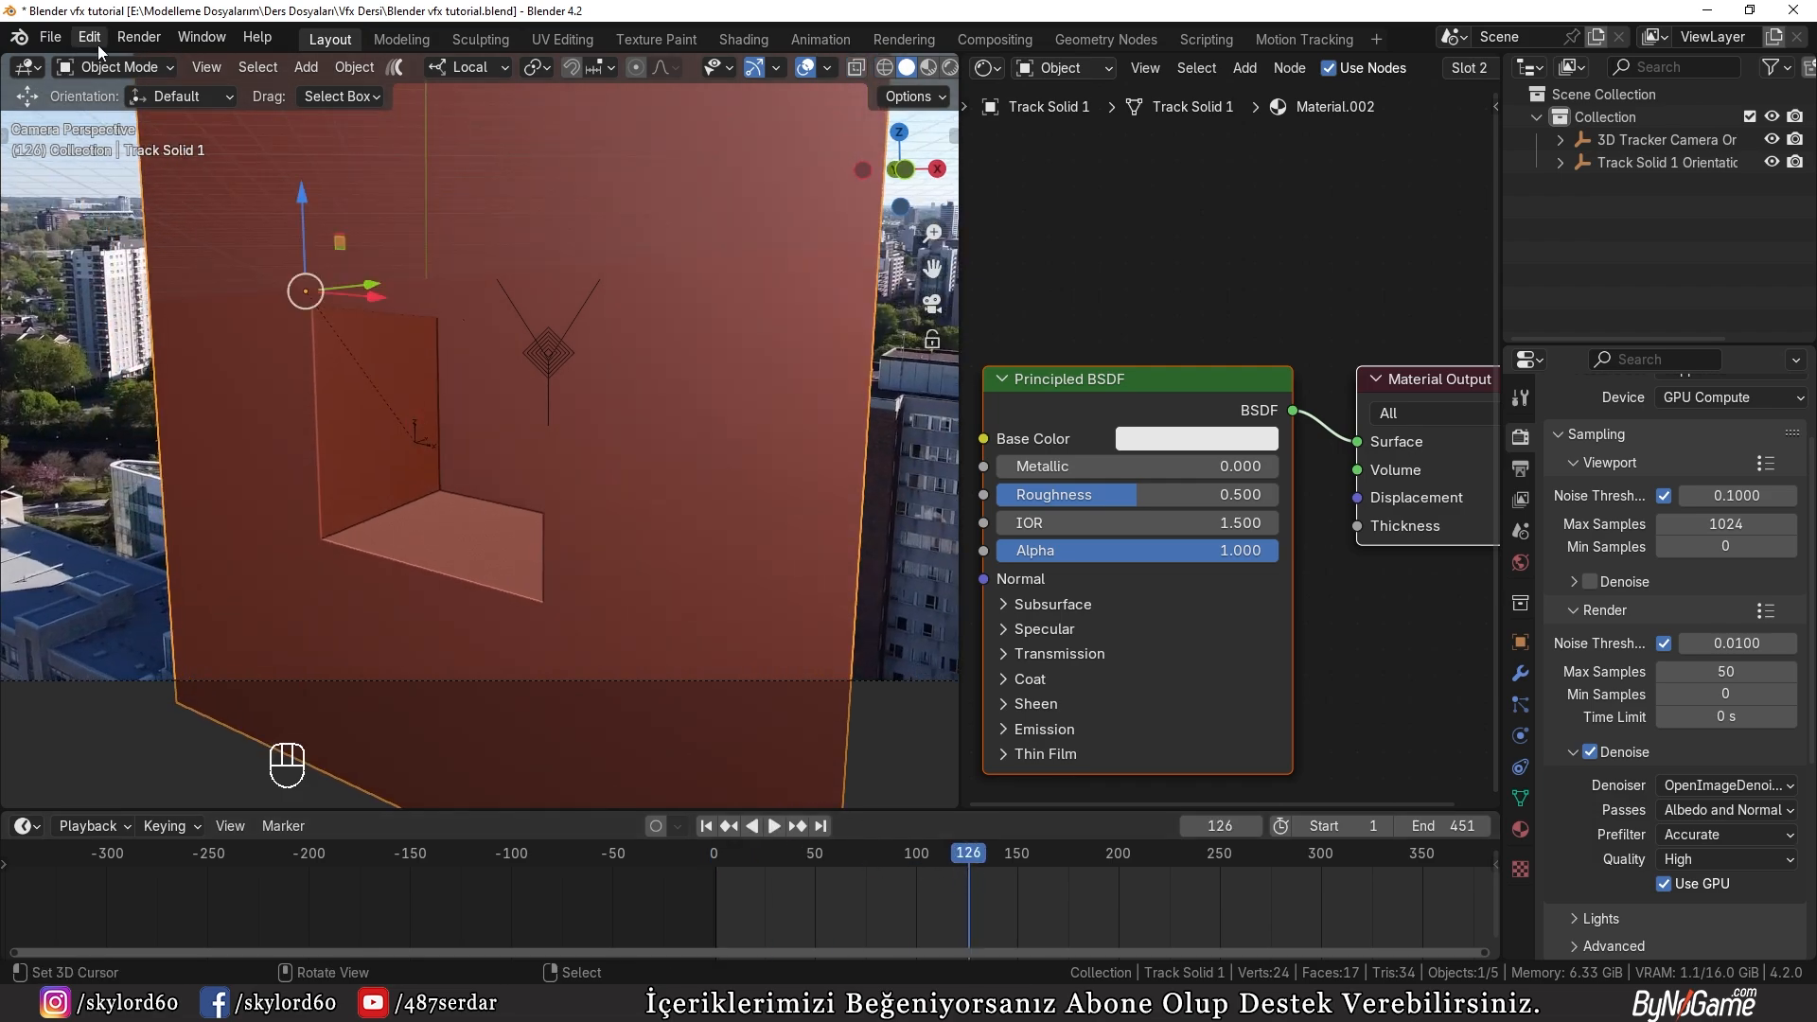
pyautogui.click(139, 36)
pyautogui.click(194, 60)
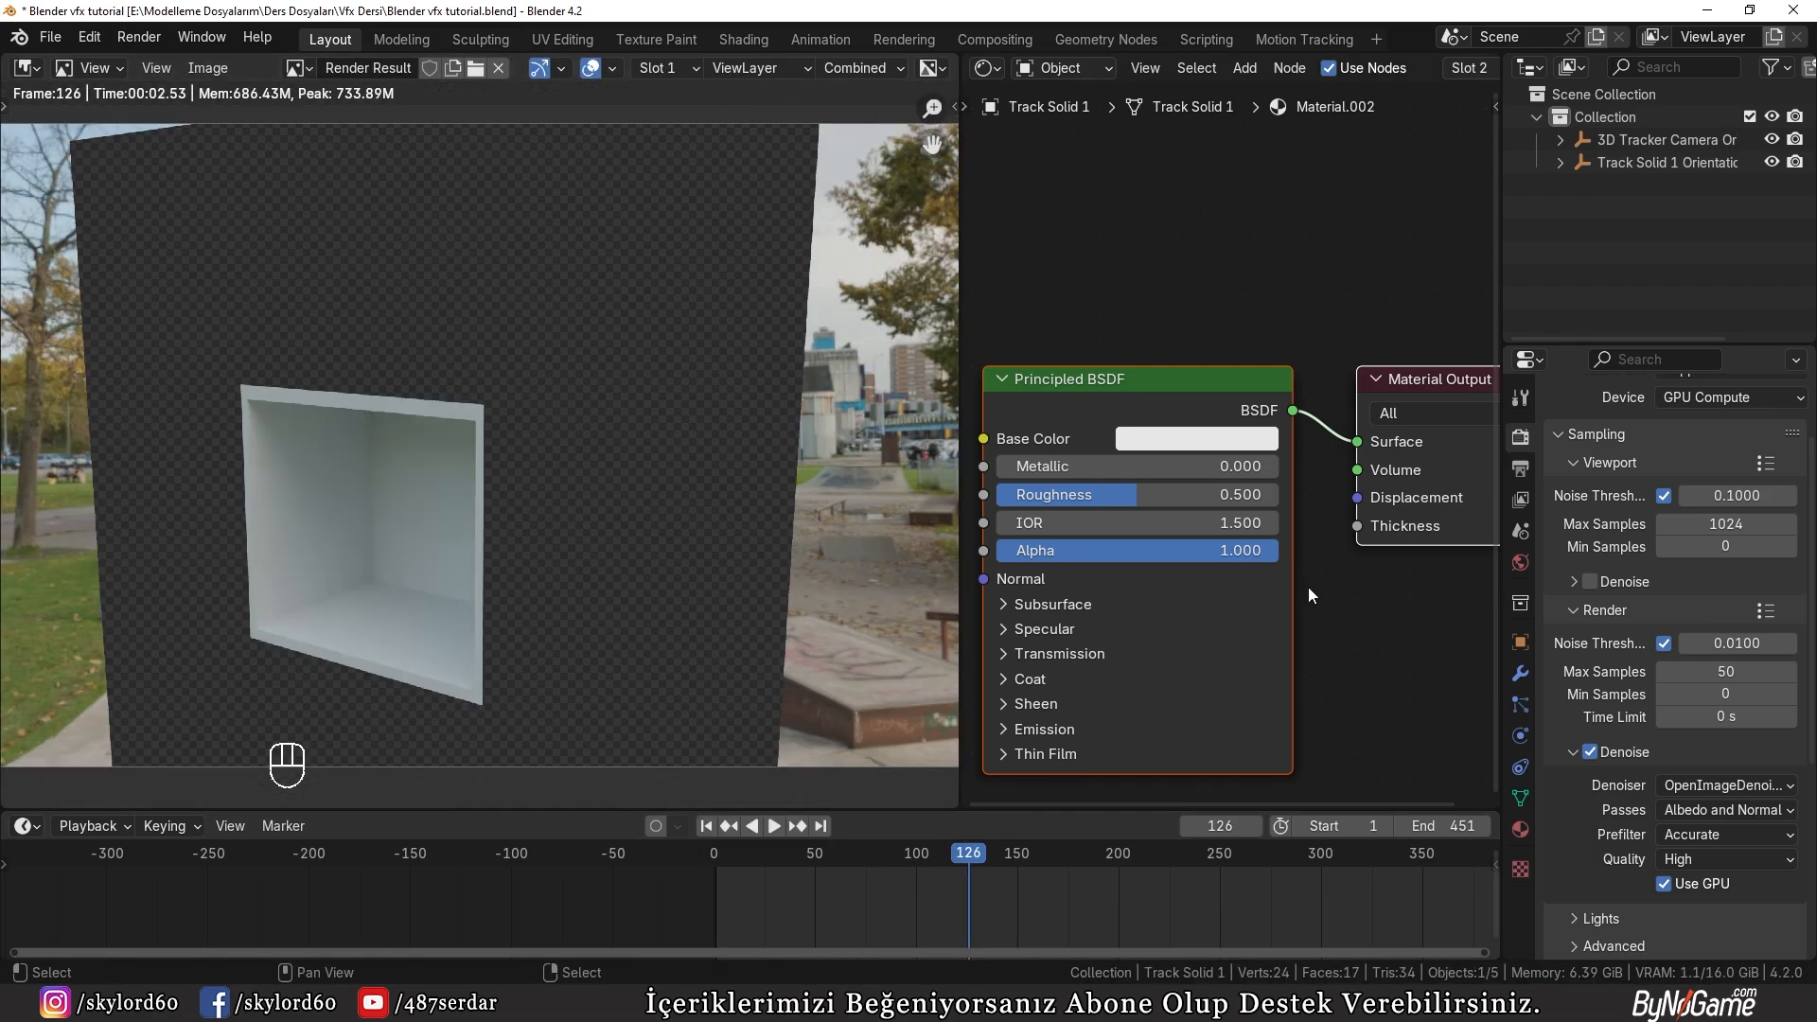
# Step: Enable Transparent in the Film settings and render the still image again
pyautogui.scroll(-8, 1633, 668)
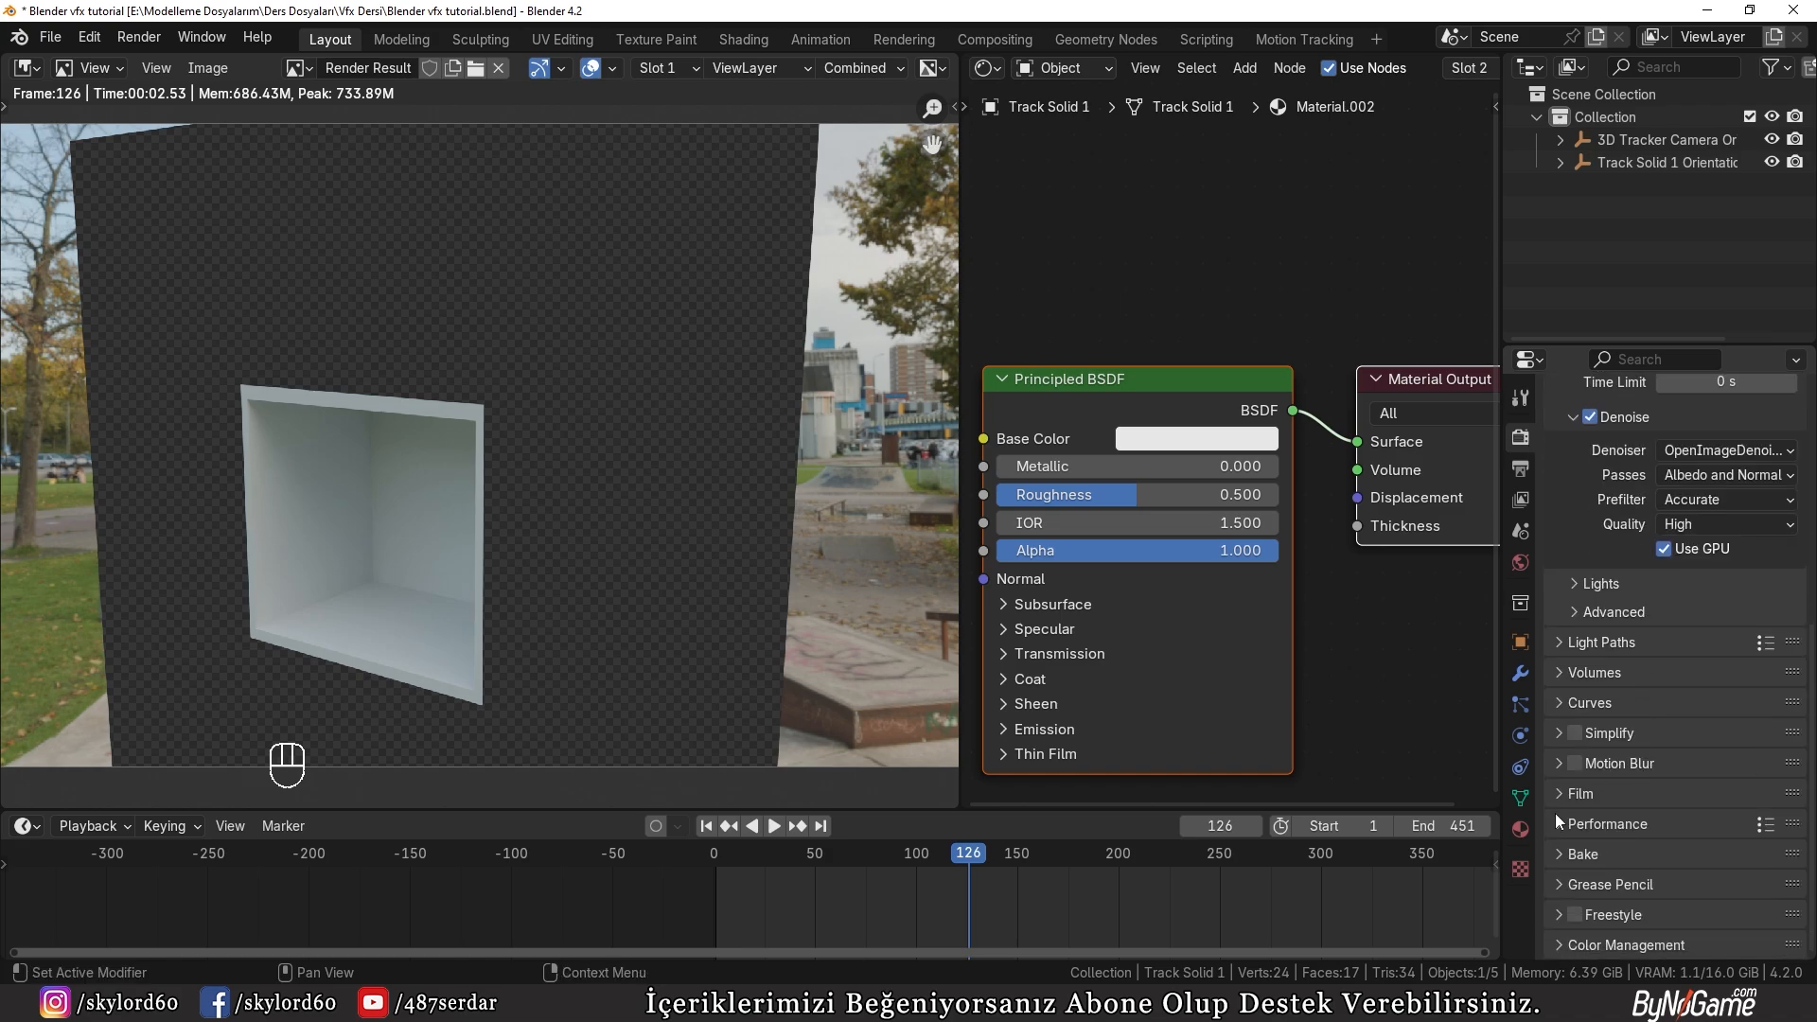
pyautogui.click(1577, 793)
pyautogui.scroll(-3, 1581, 814)
pyautogui.click(1590, 861)
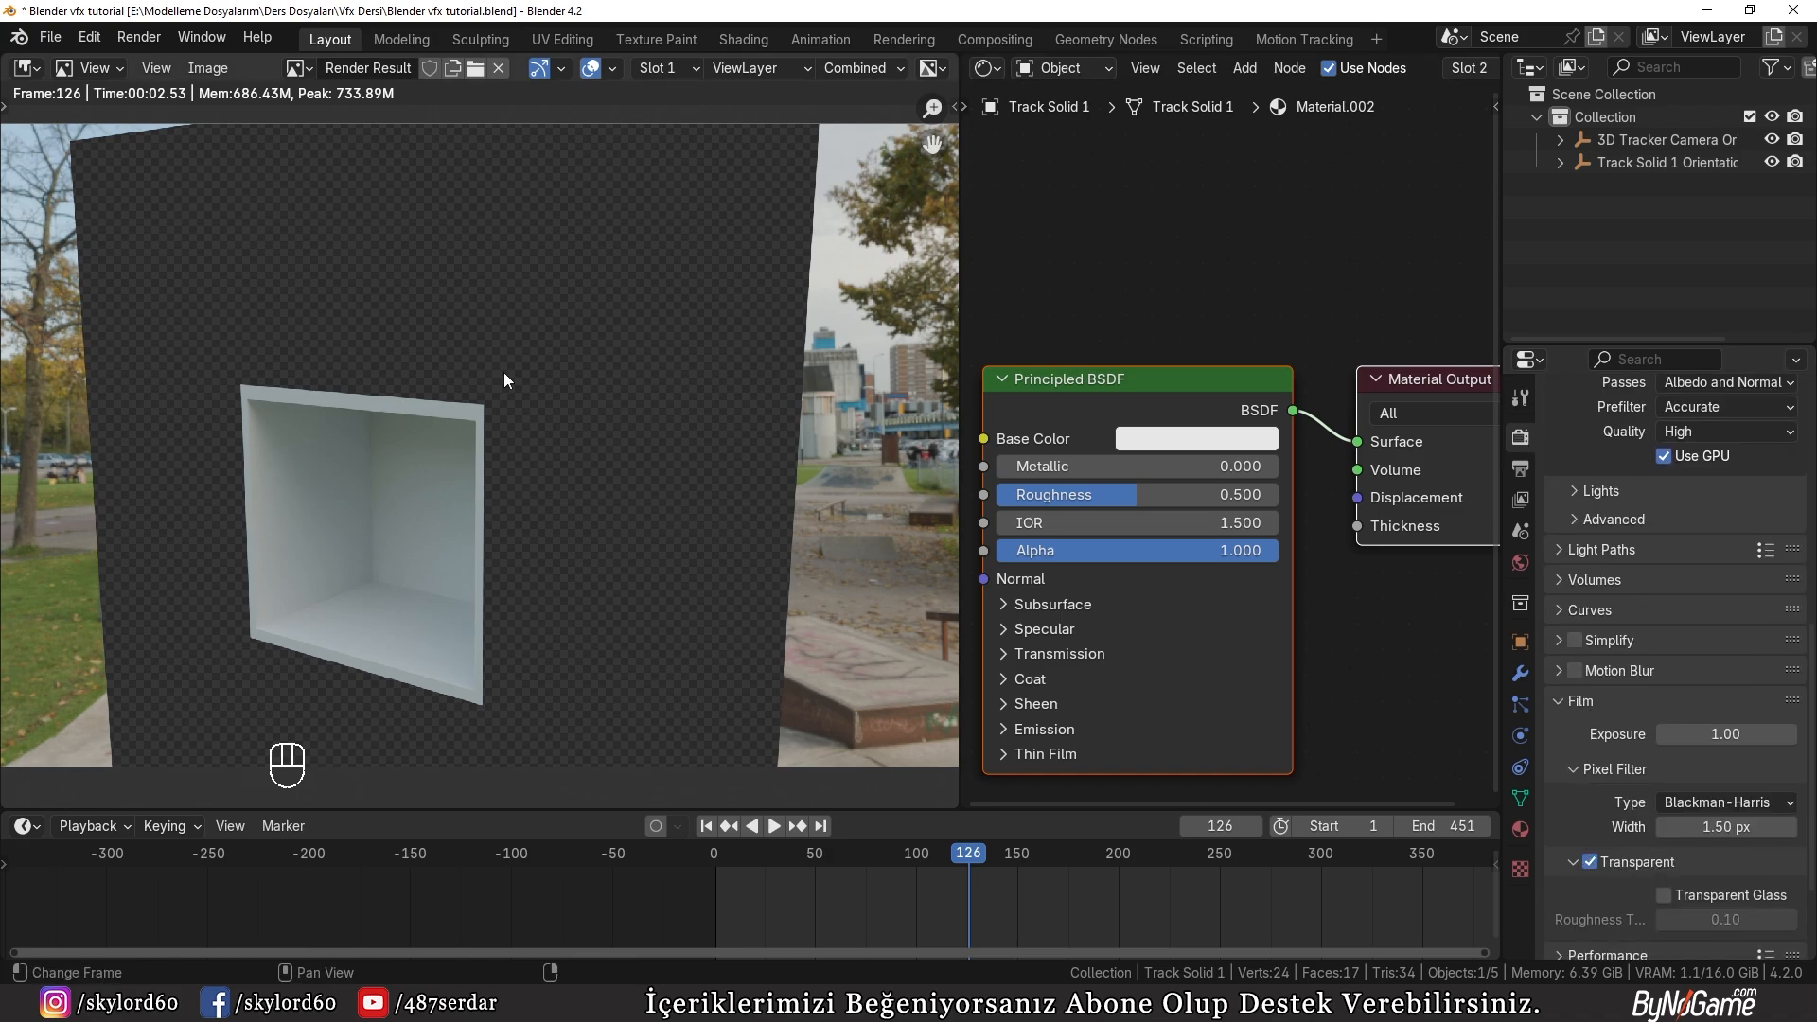
pyautogui.click(139, 36)
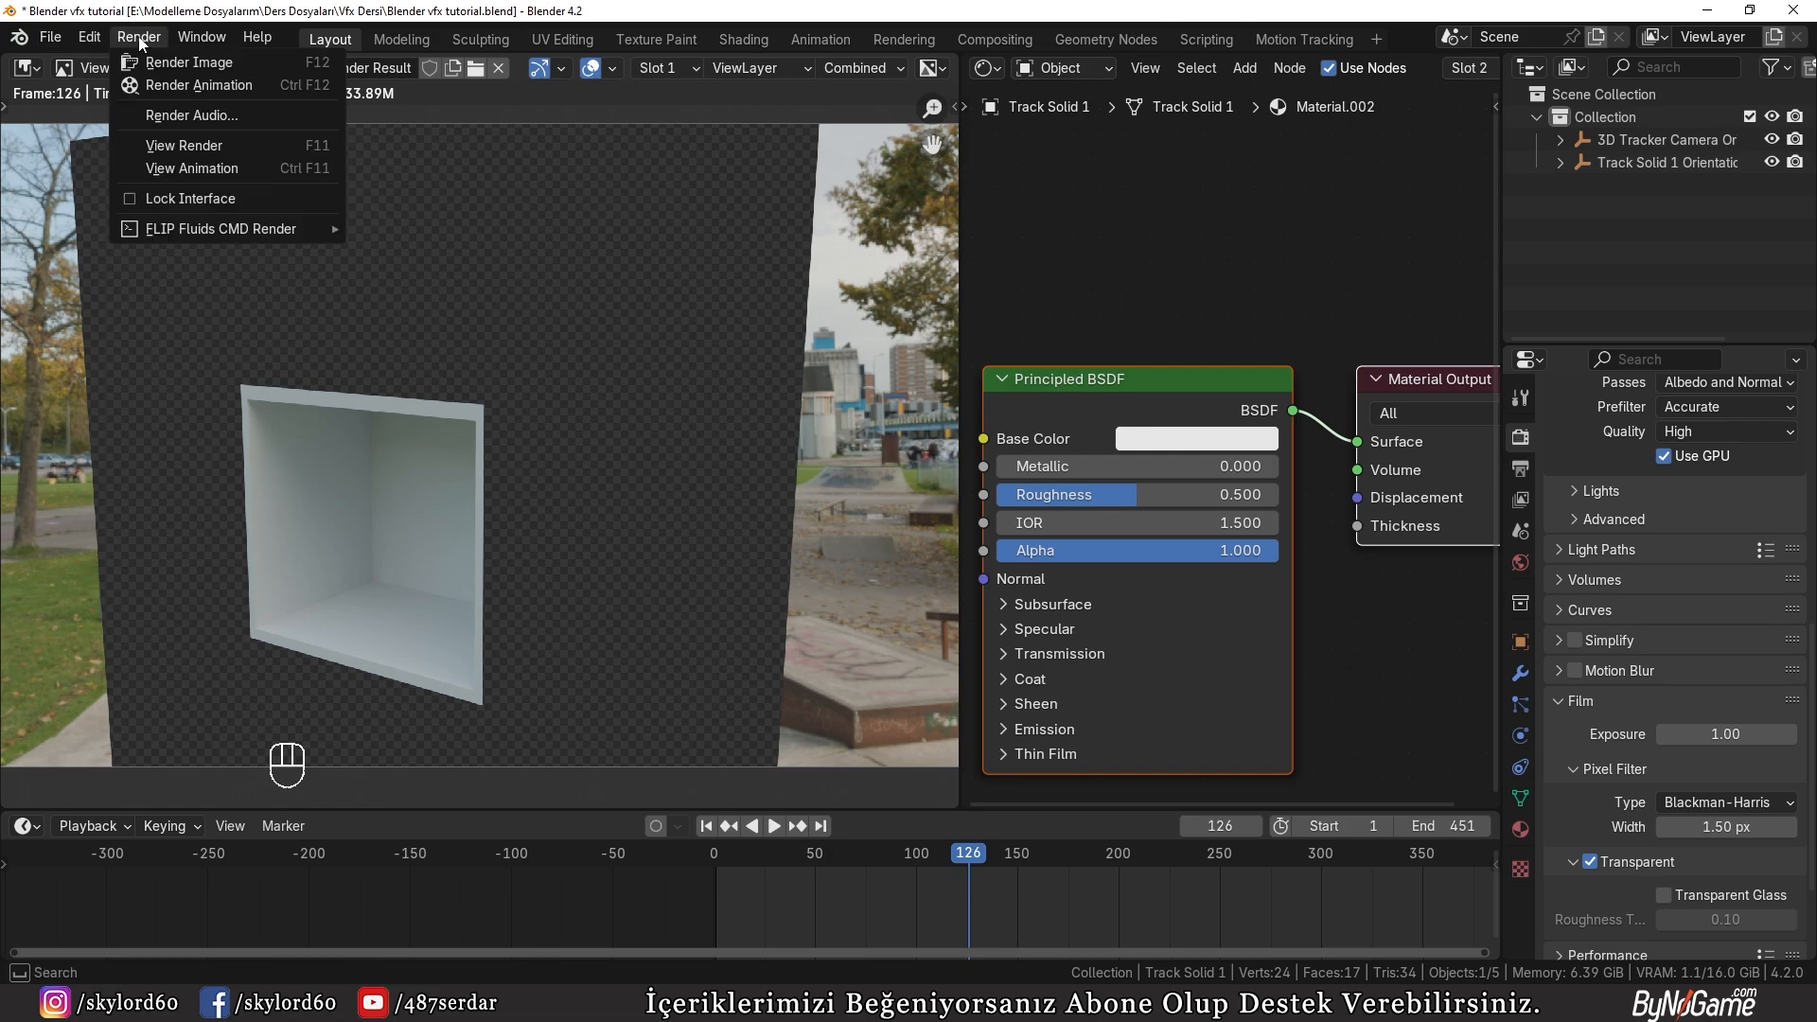
pyautogui.click(161, 60)
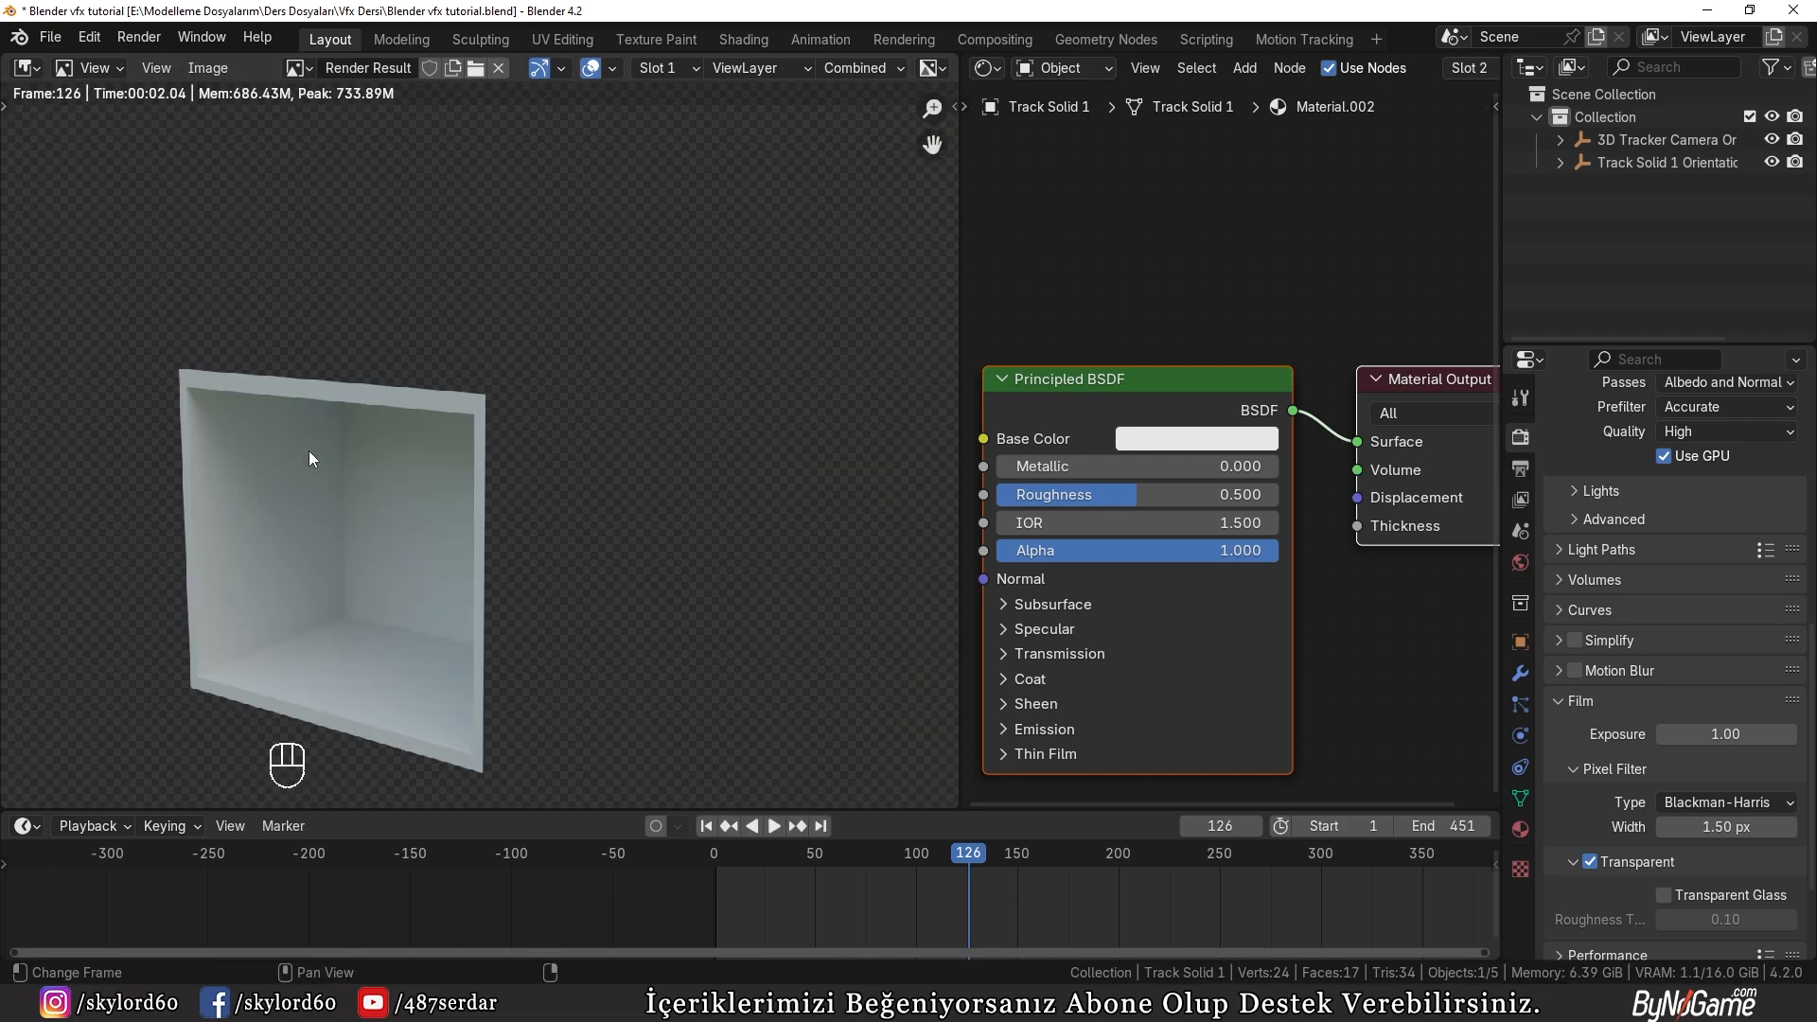
pyautogui.moveTo(441, 672); pyautogui.dragTo(508, 645, button='middle')
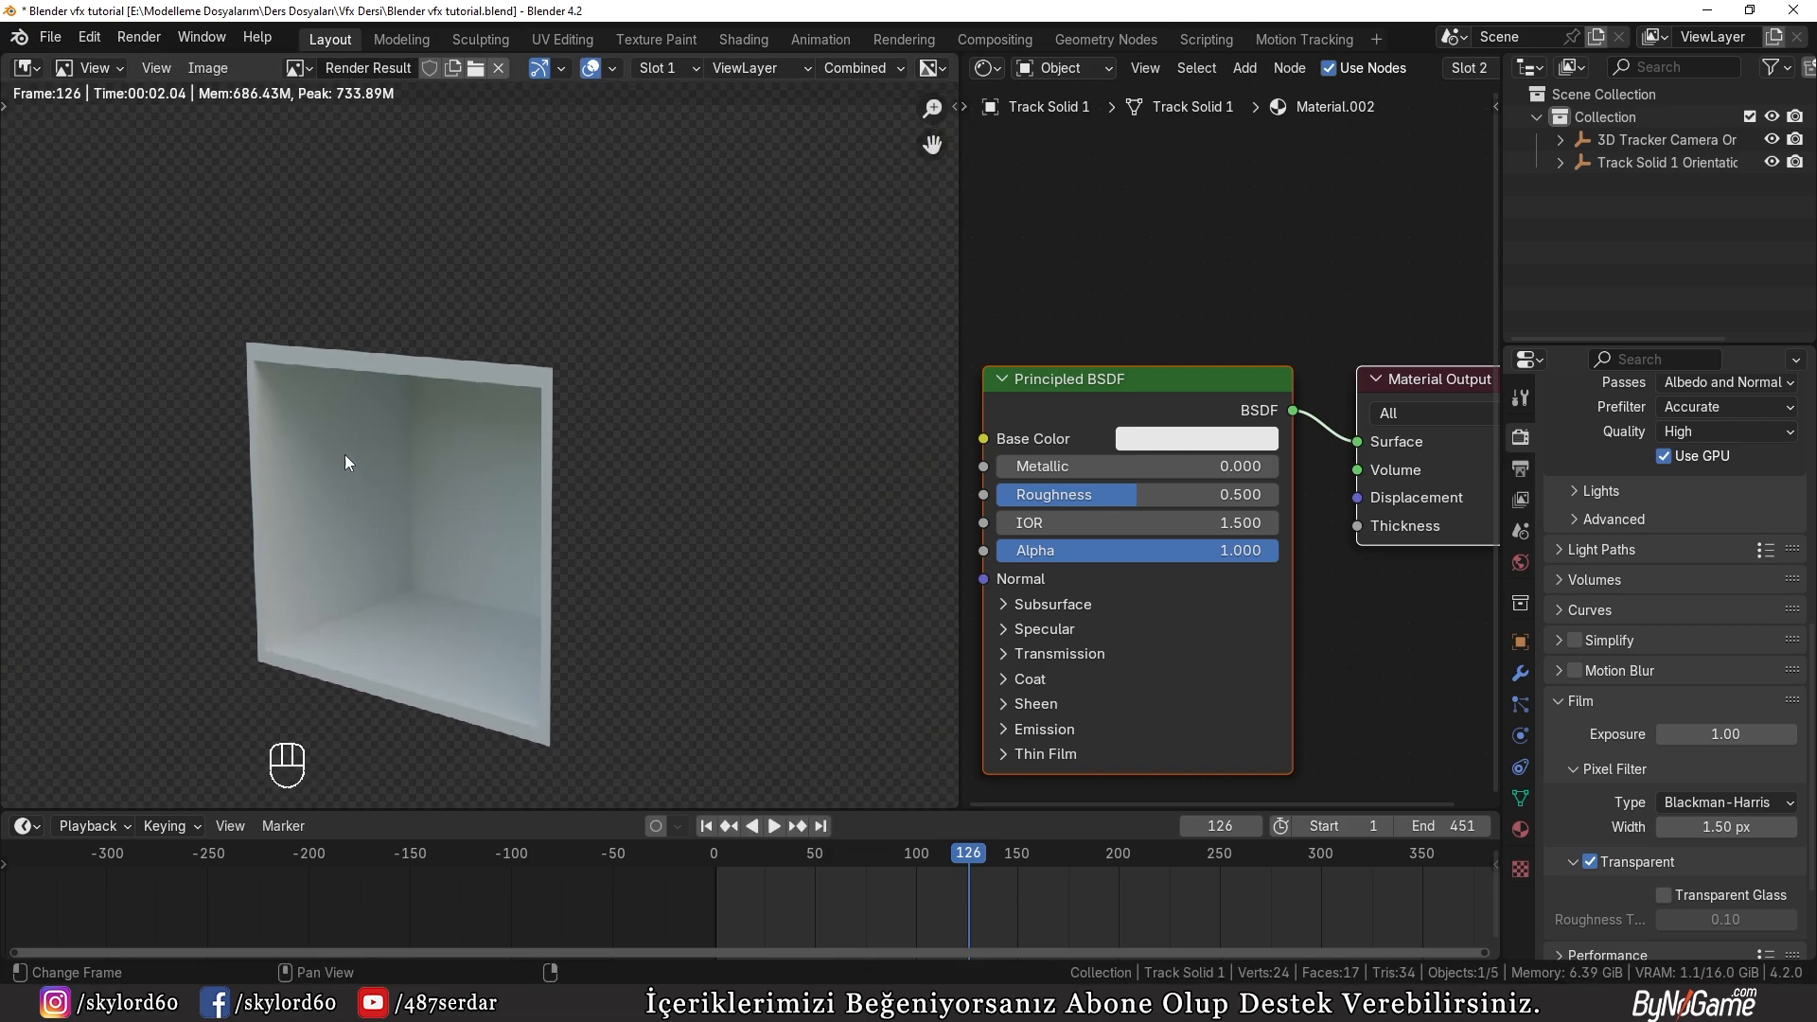
# Step: Switch to the Compositing workspace, enable compositing nodes, and arrange the Render Layers and Composite nodes with free space around them
pyautogui.click(995, 38)
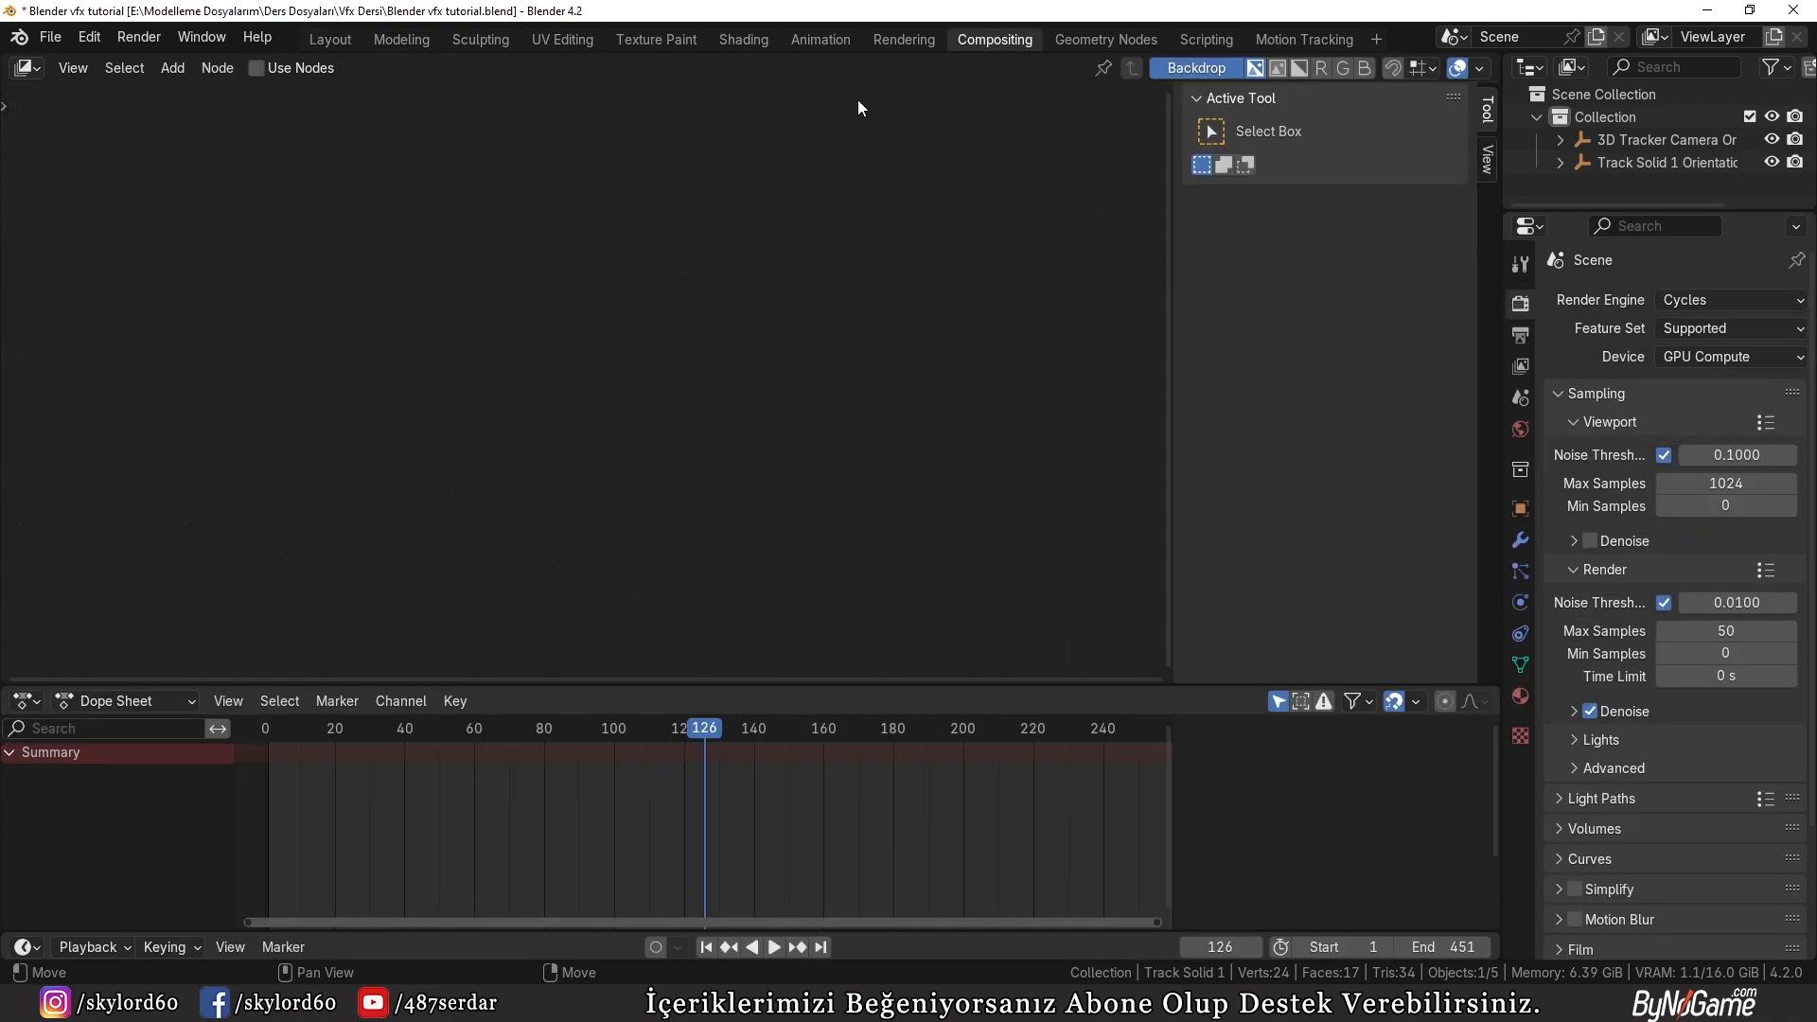
pyautogui.click(257, 68)
pyautogui.click(763, 570)
pyautogui.moveTo(345, 430); pyautogui.dragTo(188, 546)
pyautogui.click(426, 320)
pyautogui.moveTo(428, 222); pyautogui.dragTo(559, 273, button='middle')
# Step: Add a Movie Clip node above the Render Layers node
pyautogui.hotkey('shift', 'a')
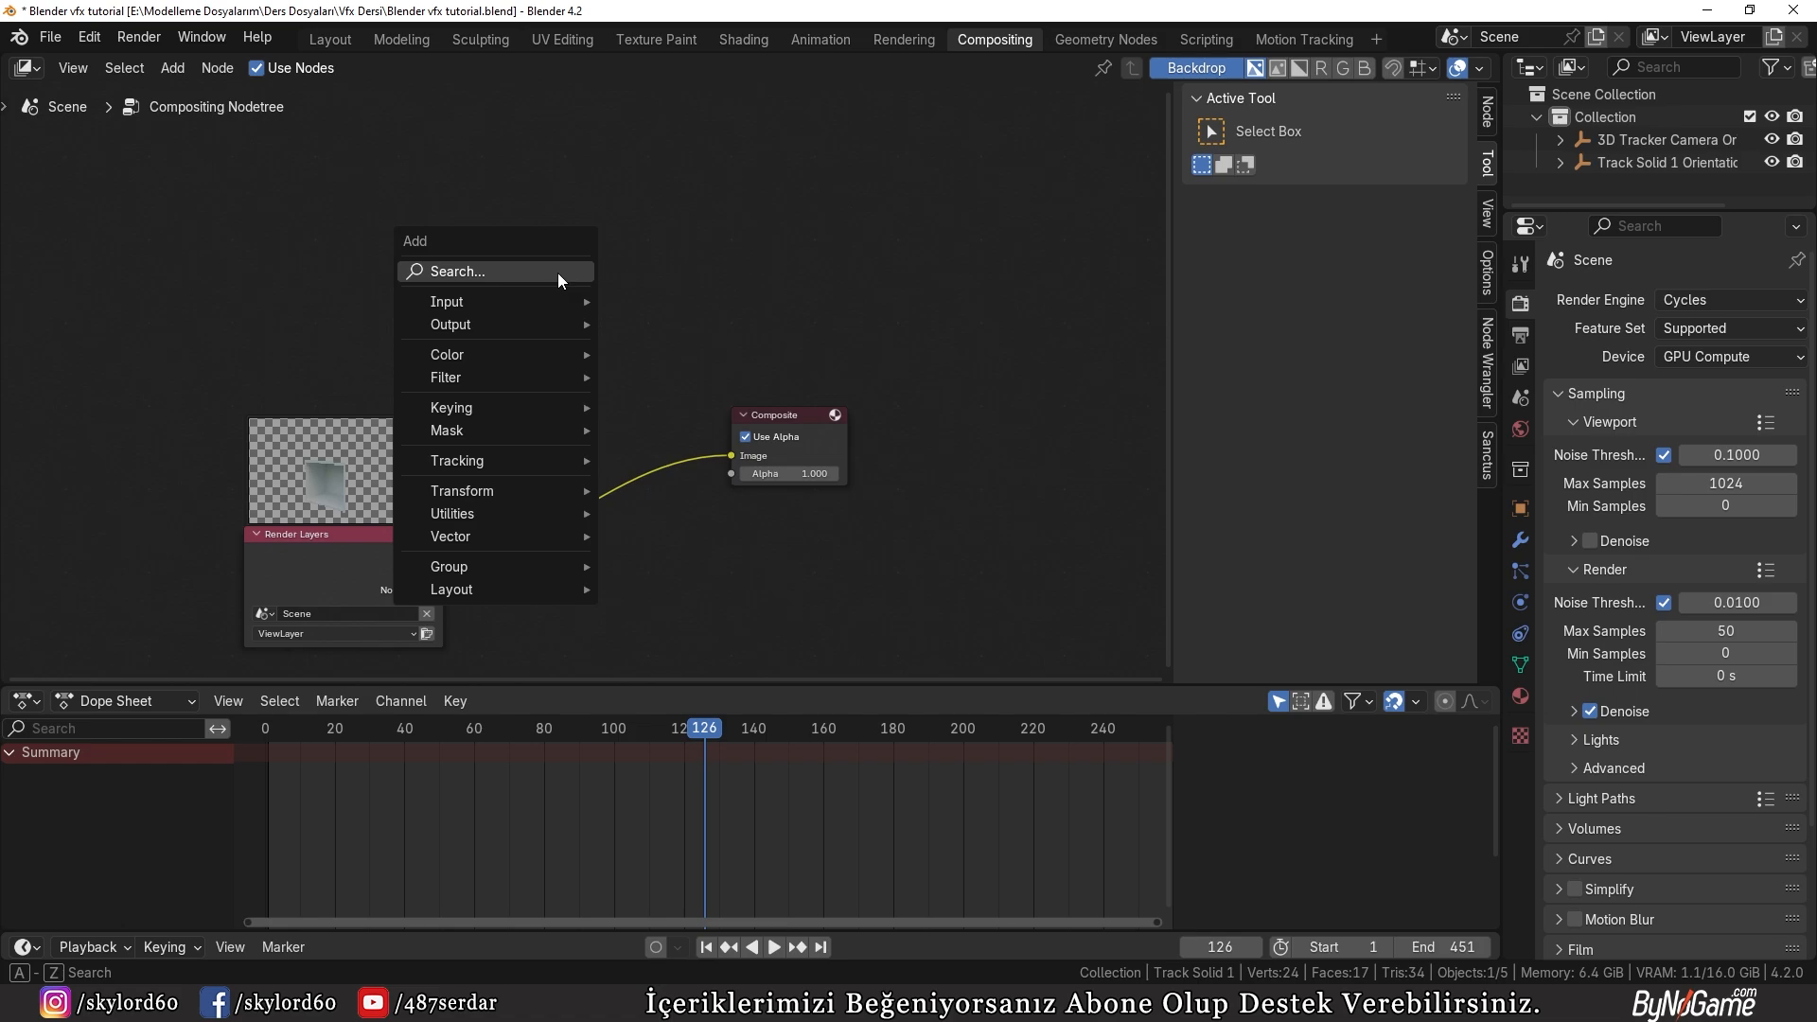
pyautogui.write('mov')
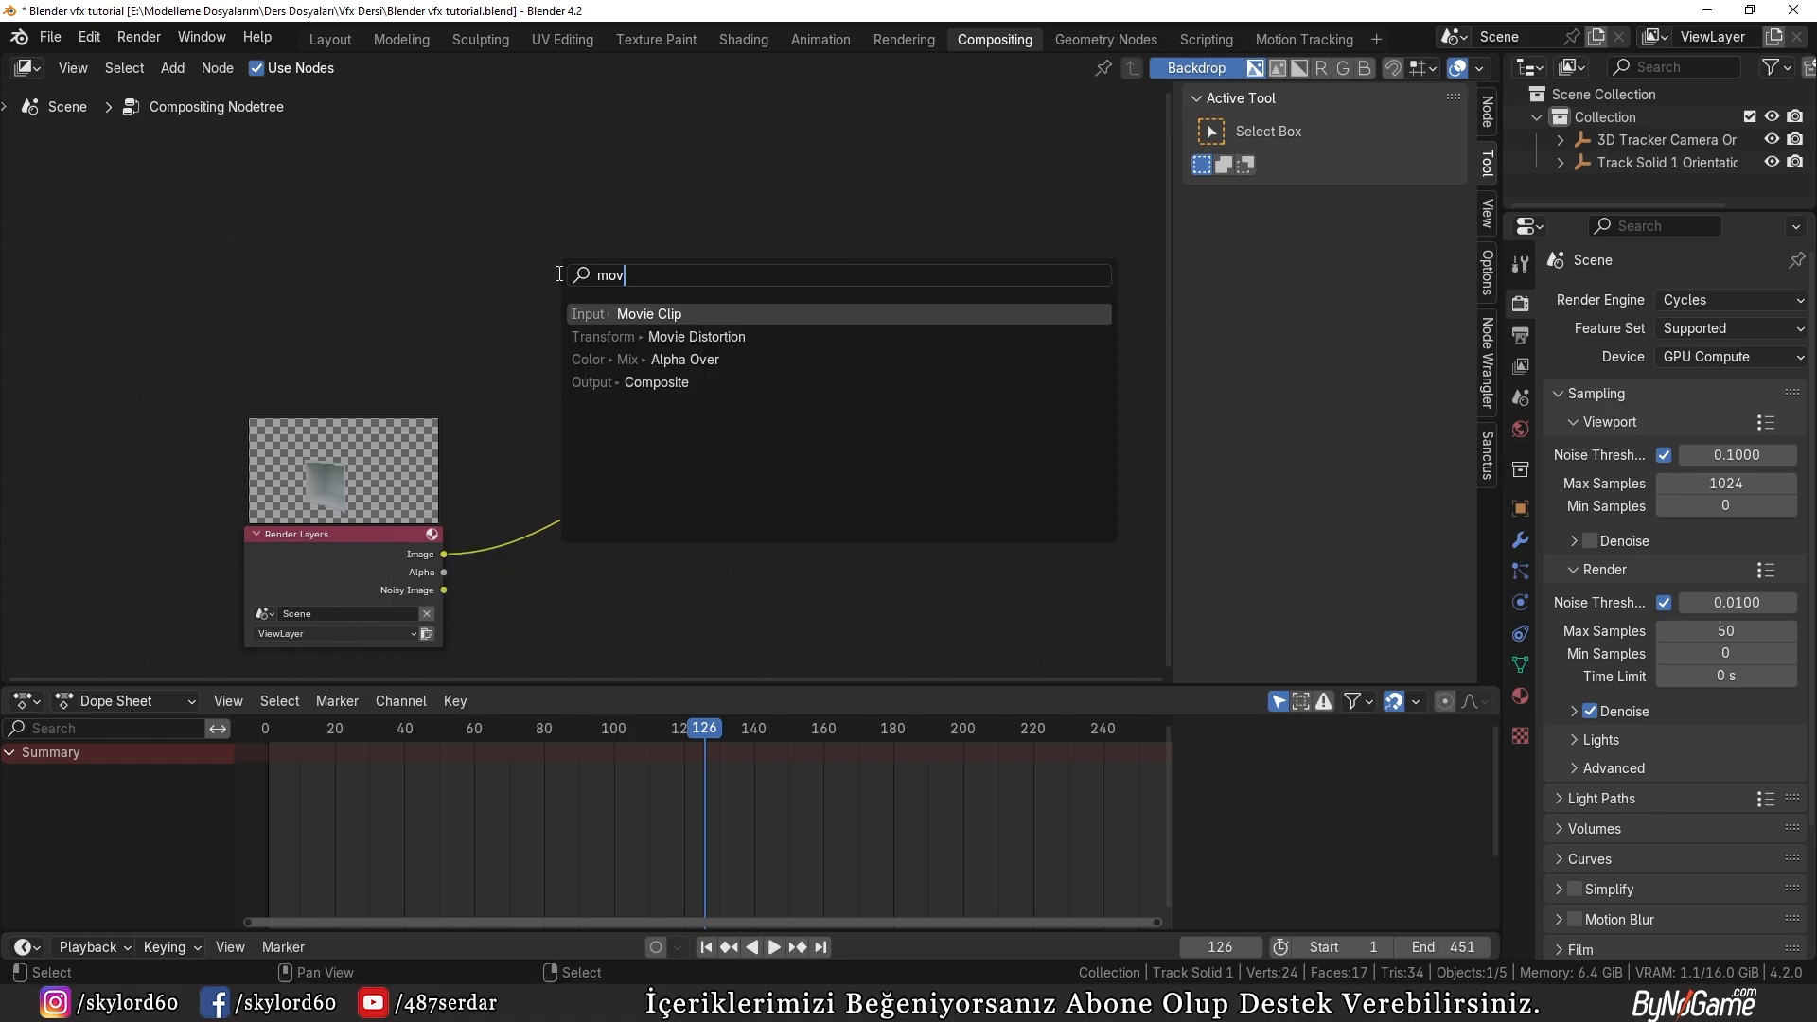
pyautogui.press('Return')
pyautogui.click(559, 275)
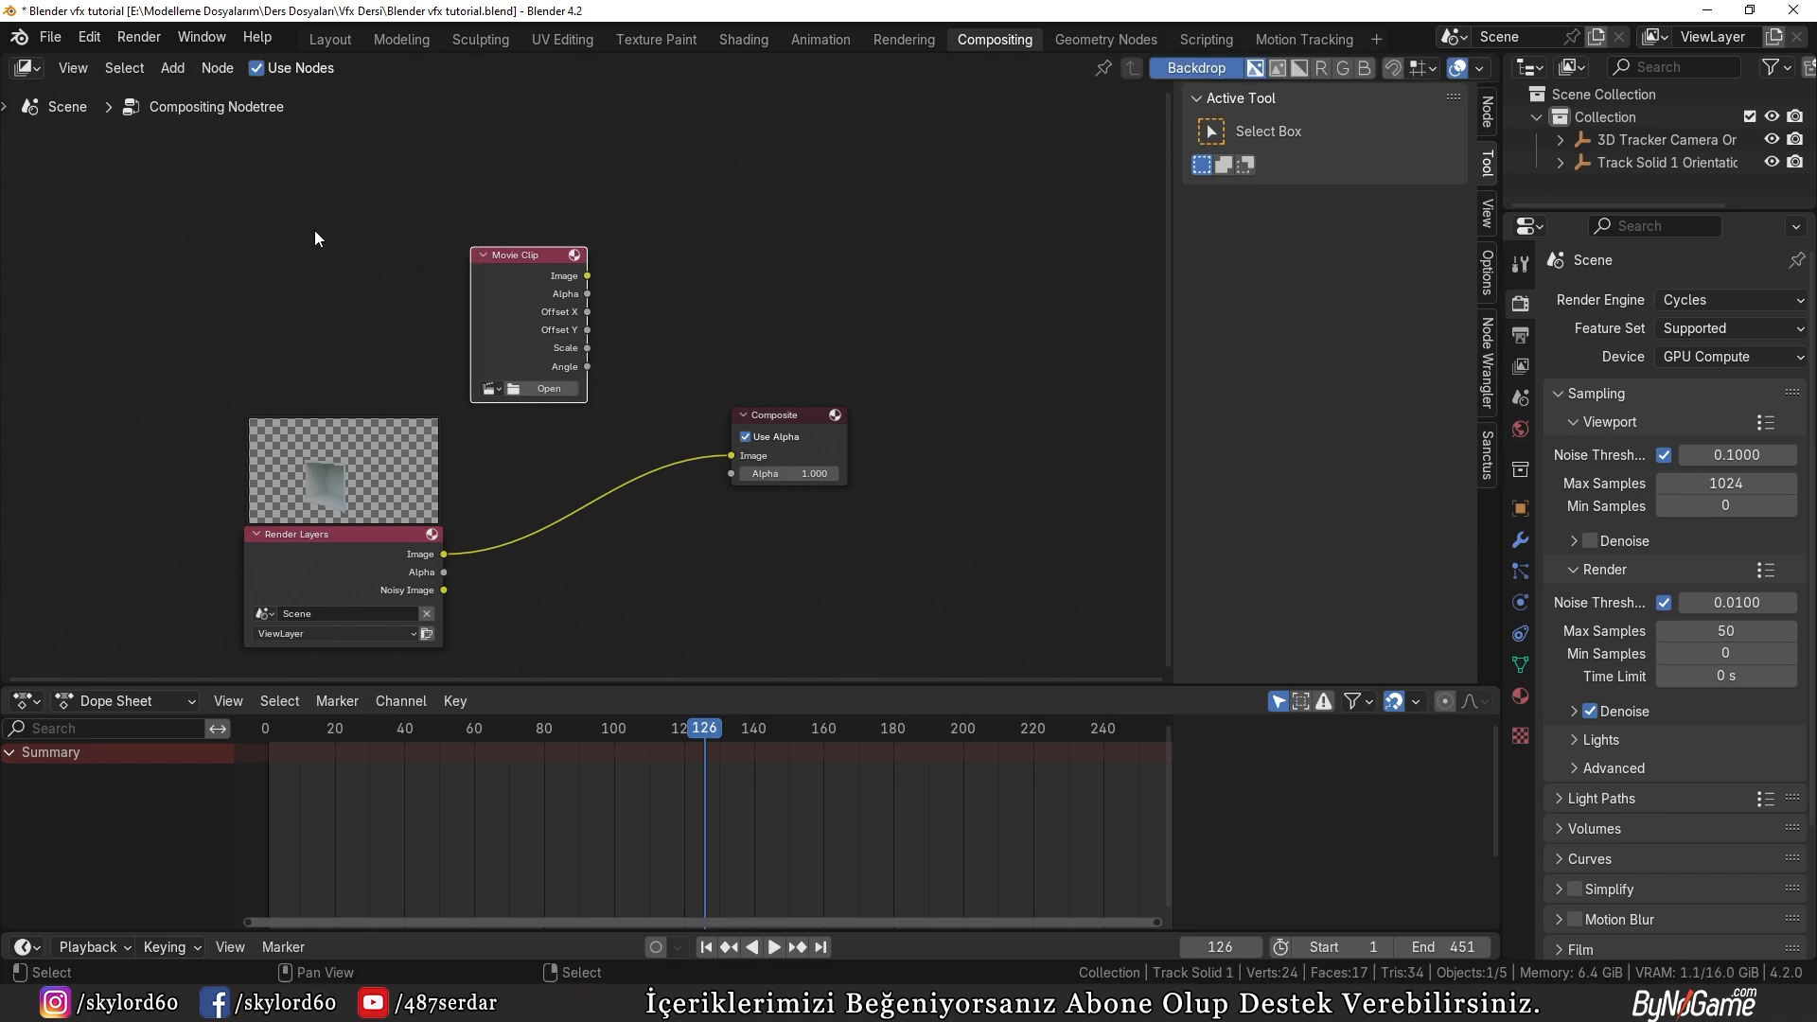
pyautogui.hotkey('shift', 'a')
pyautogui.moveTo(256, 258)
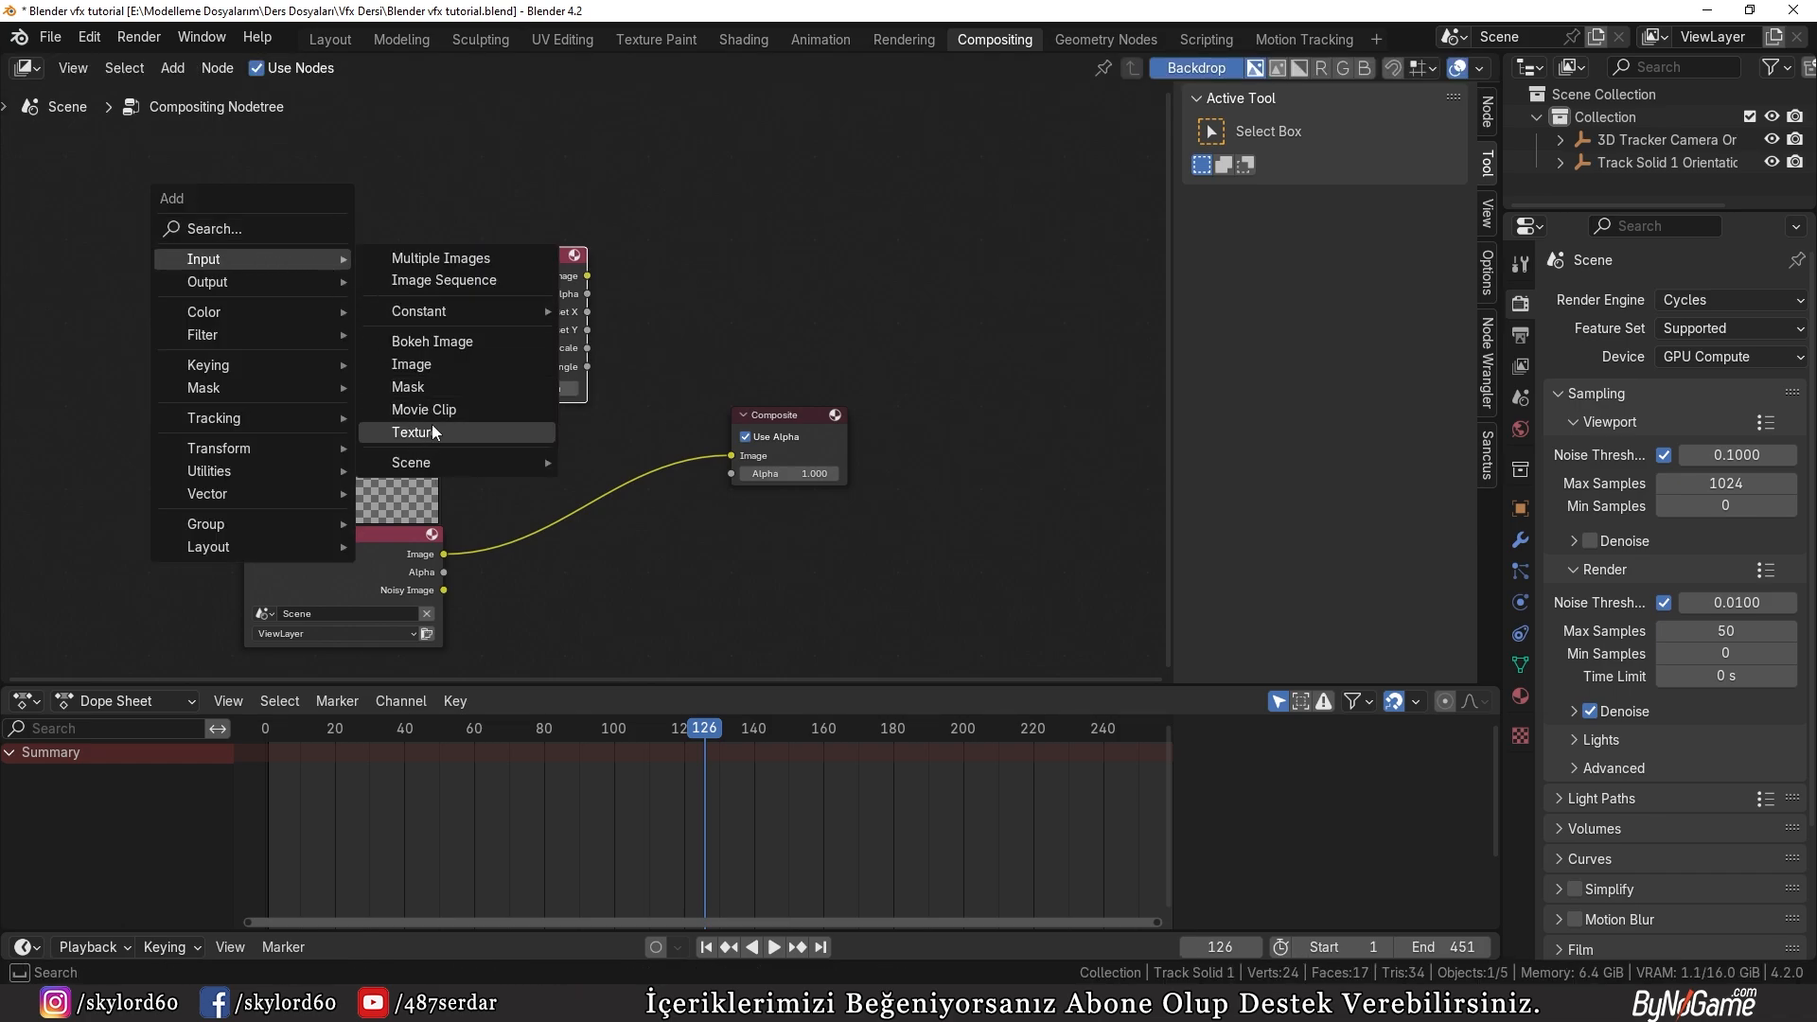
pyautogui.press('Escape')
# Step: Load the already imported city footage into the Movie Clip node and place the node above Render Layers
pyautogui.scroll(3, 428, 248)
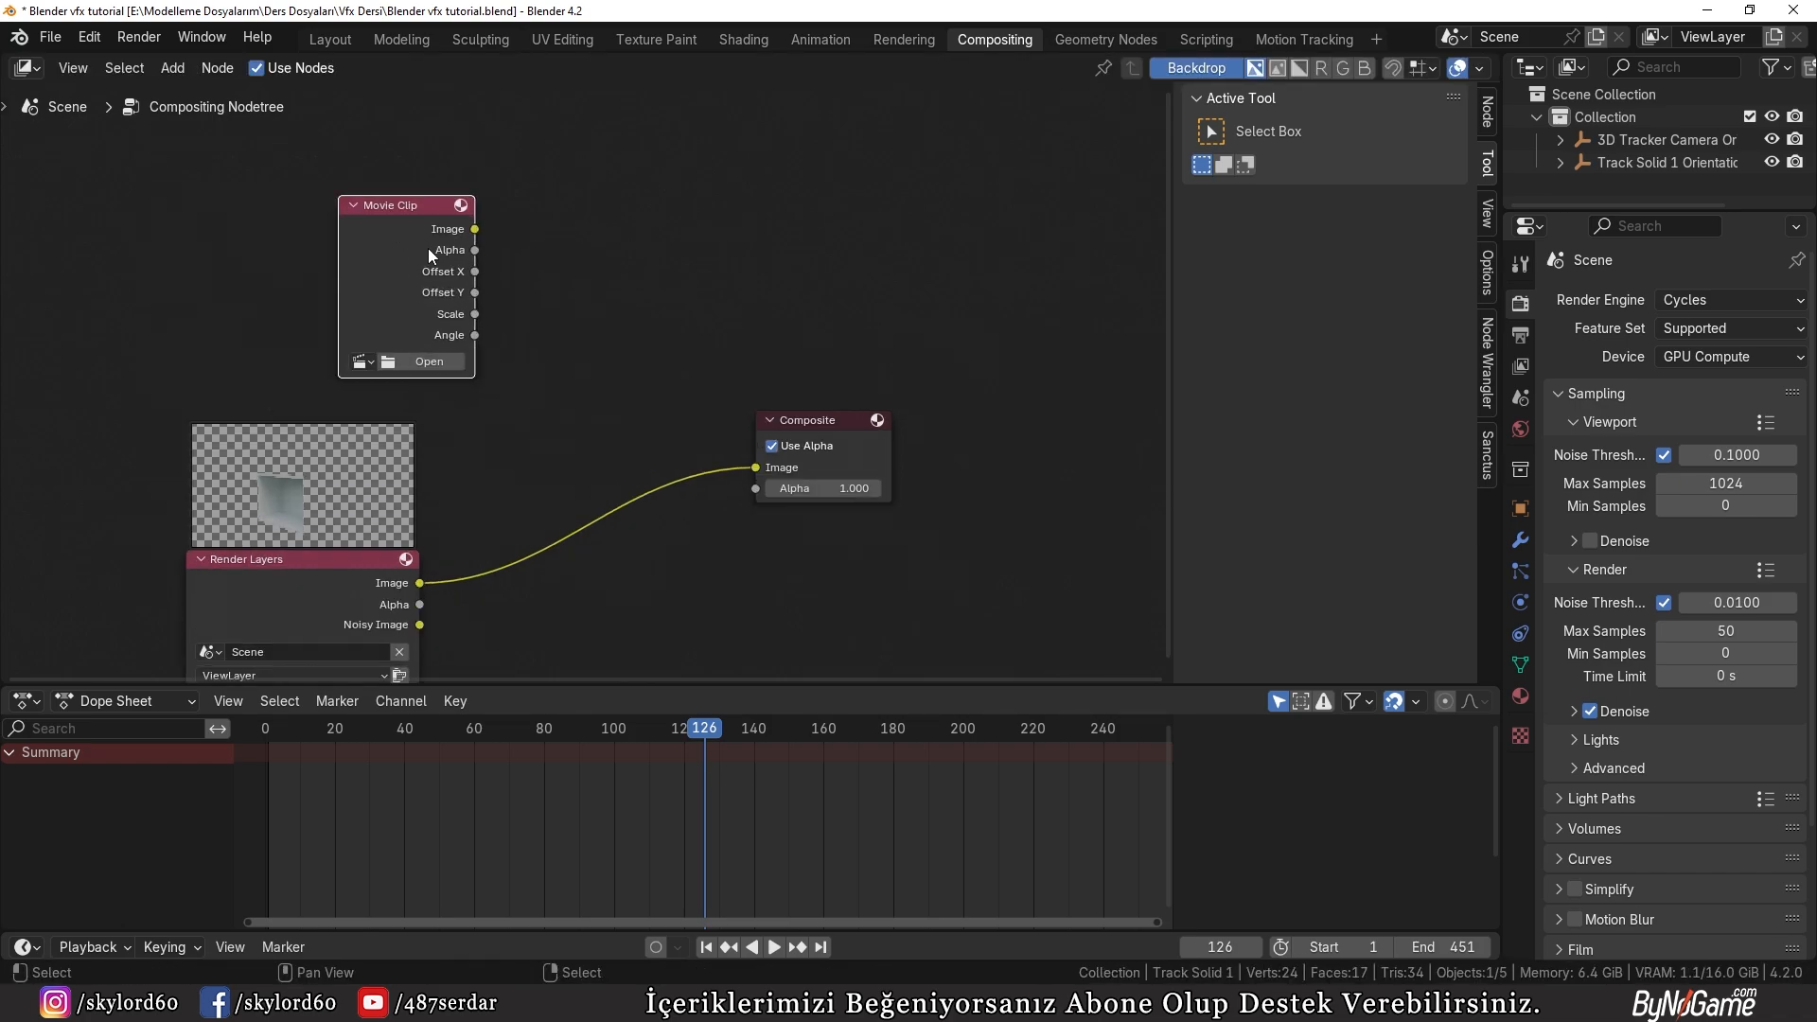
pyautogui.click(322, 357)
pyautogui.click(457, 393)
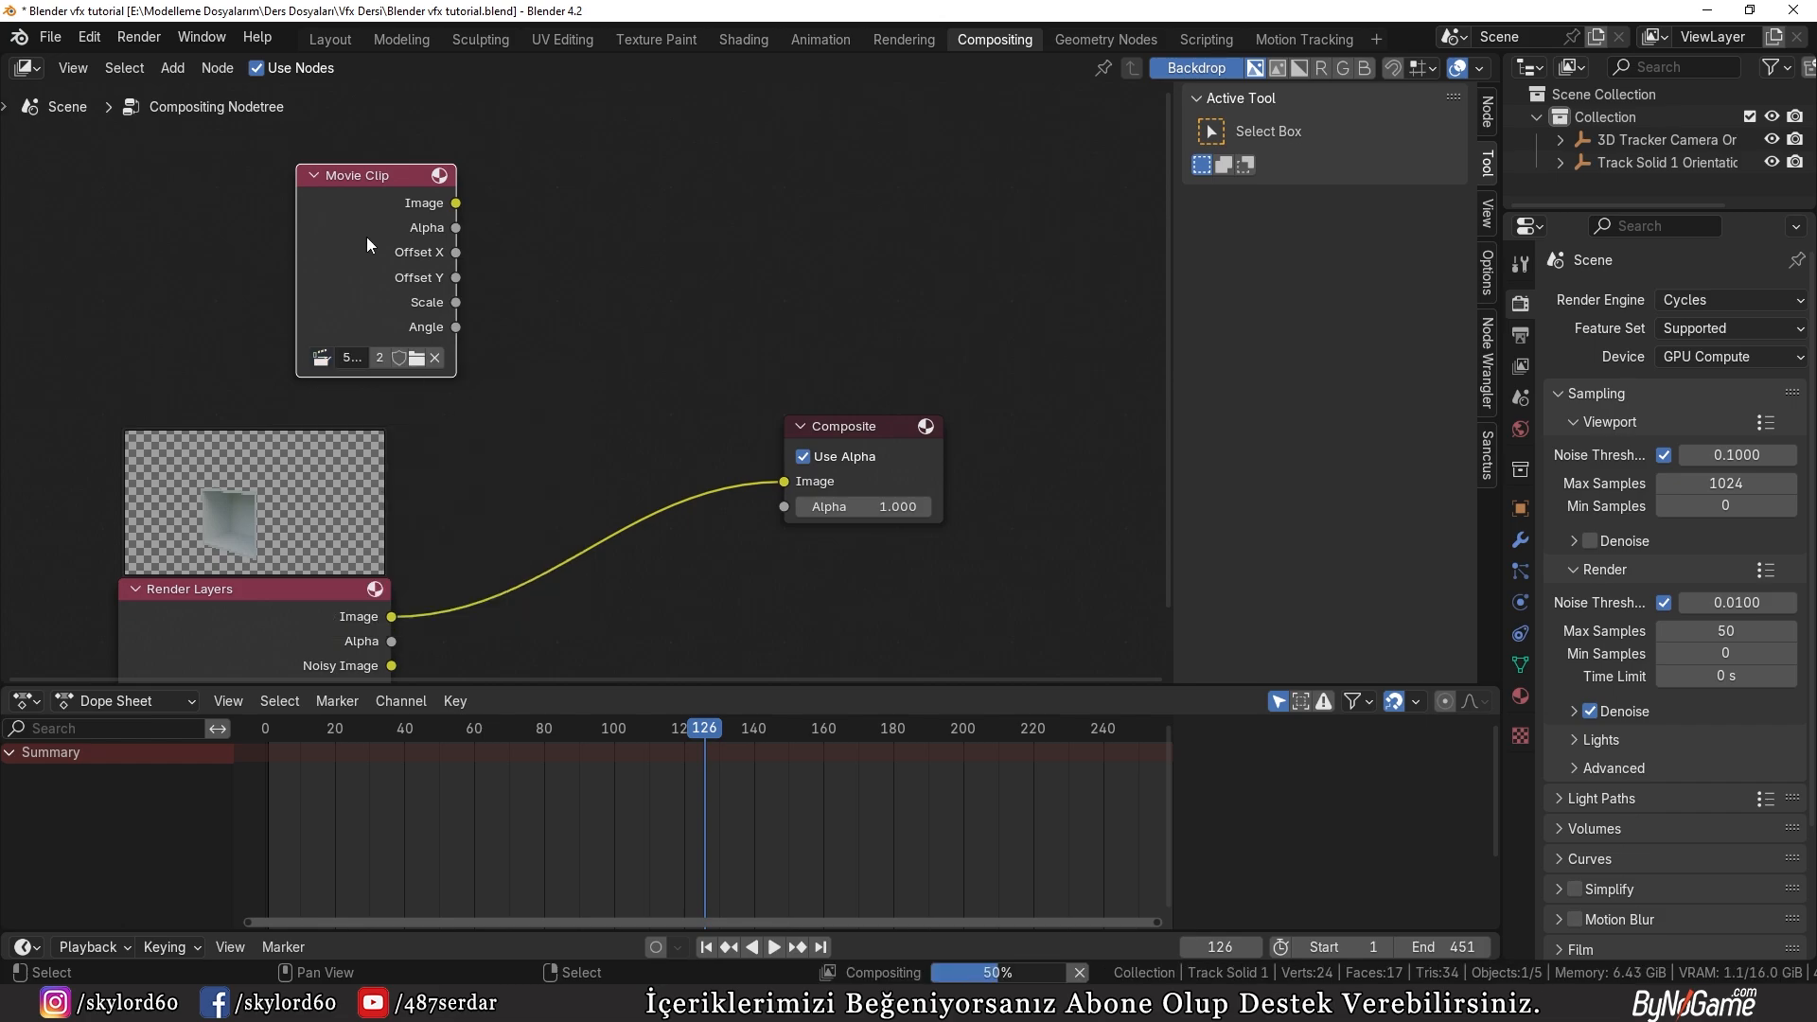
pyautogui.moveTo(460, 351); pyautogui.dragTo(345, 333)
# Step: Move the Composite node away from the inputs and add an Alpha Over node in the gap
pyautogui.scroll(-2, 435, 299)
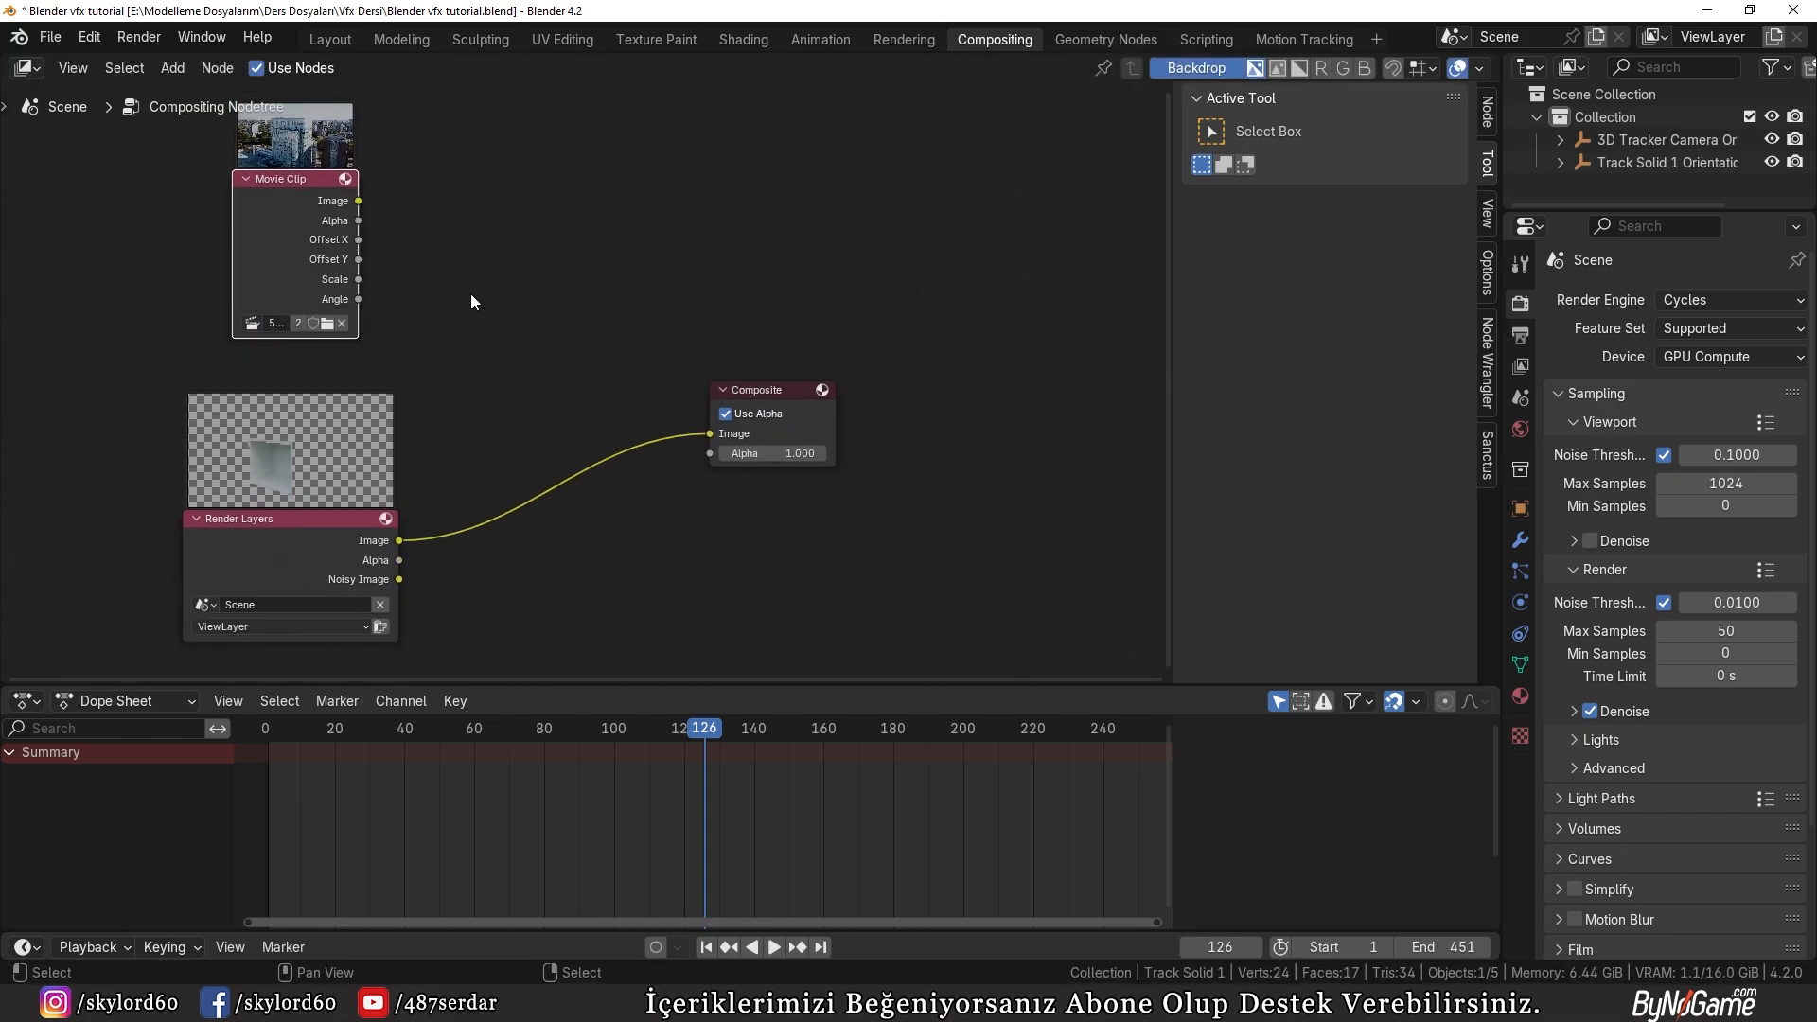
pyautogui.moveTo(767, 389); pyautogui.dragTo(987, 390)
pyautogui.hotkey('shift', 'a')
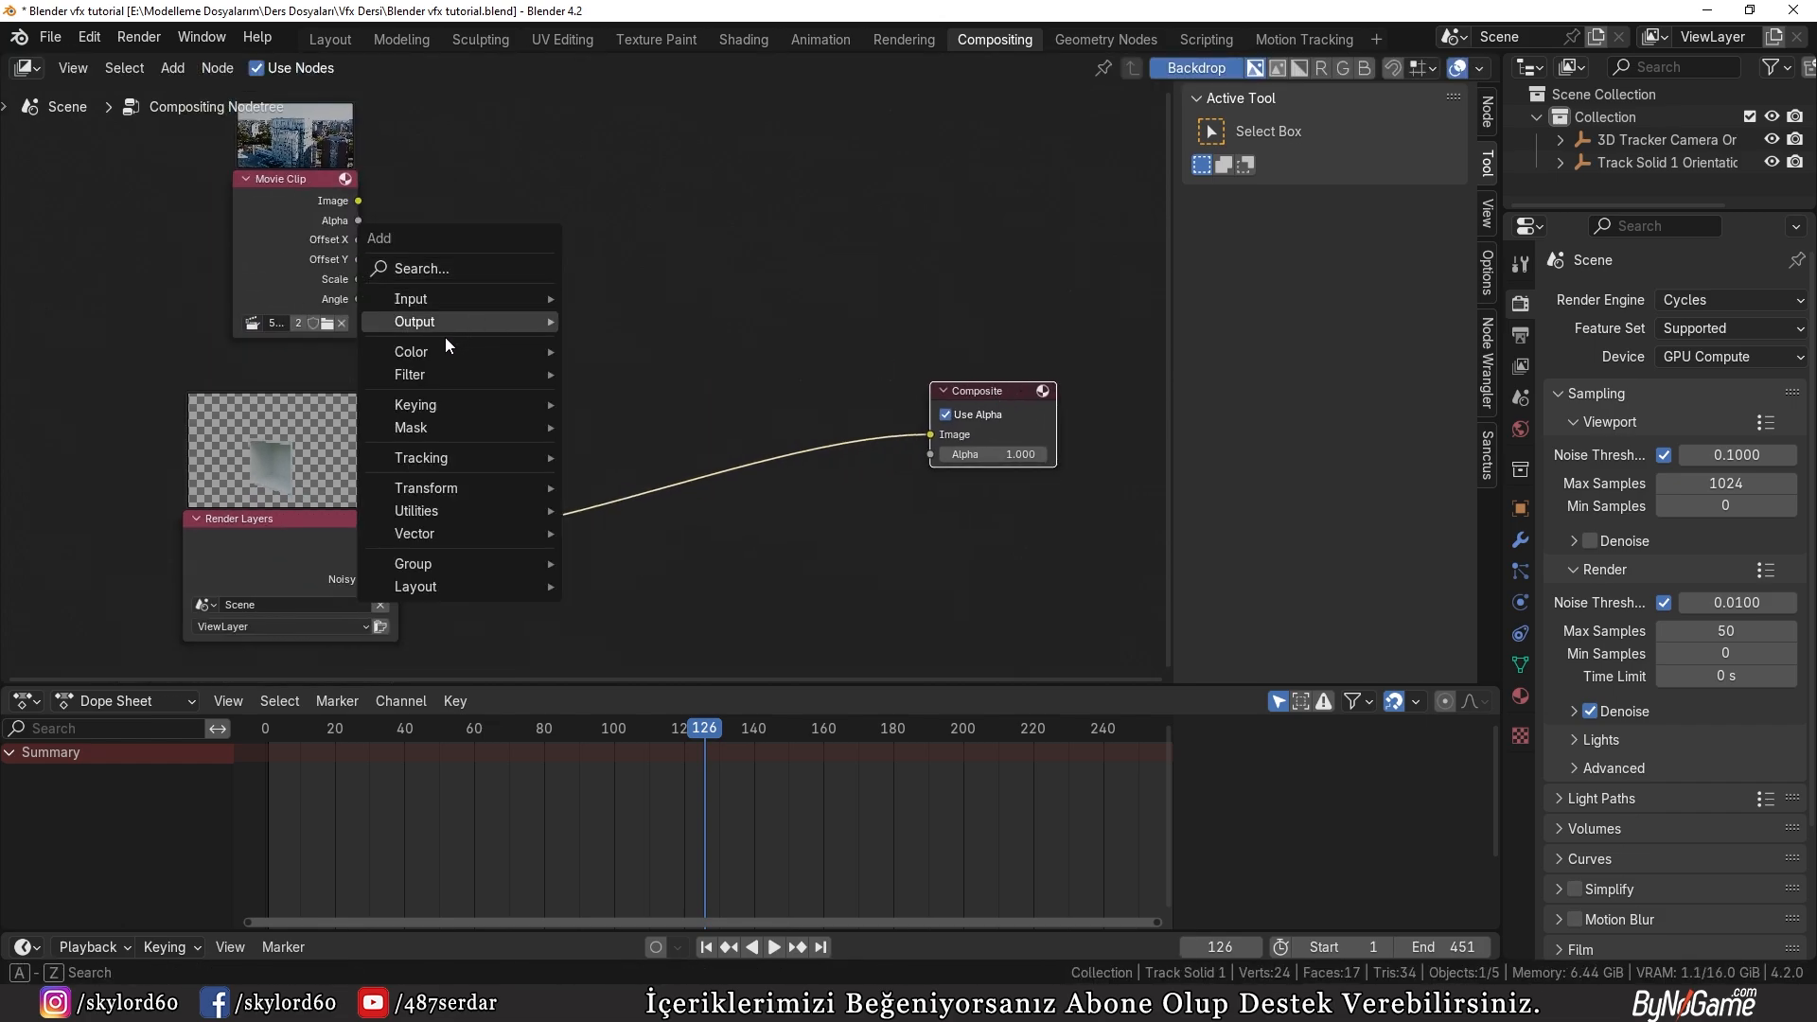
pyautogui.moveTo(417, 358)
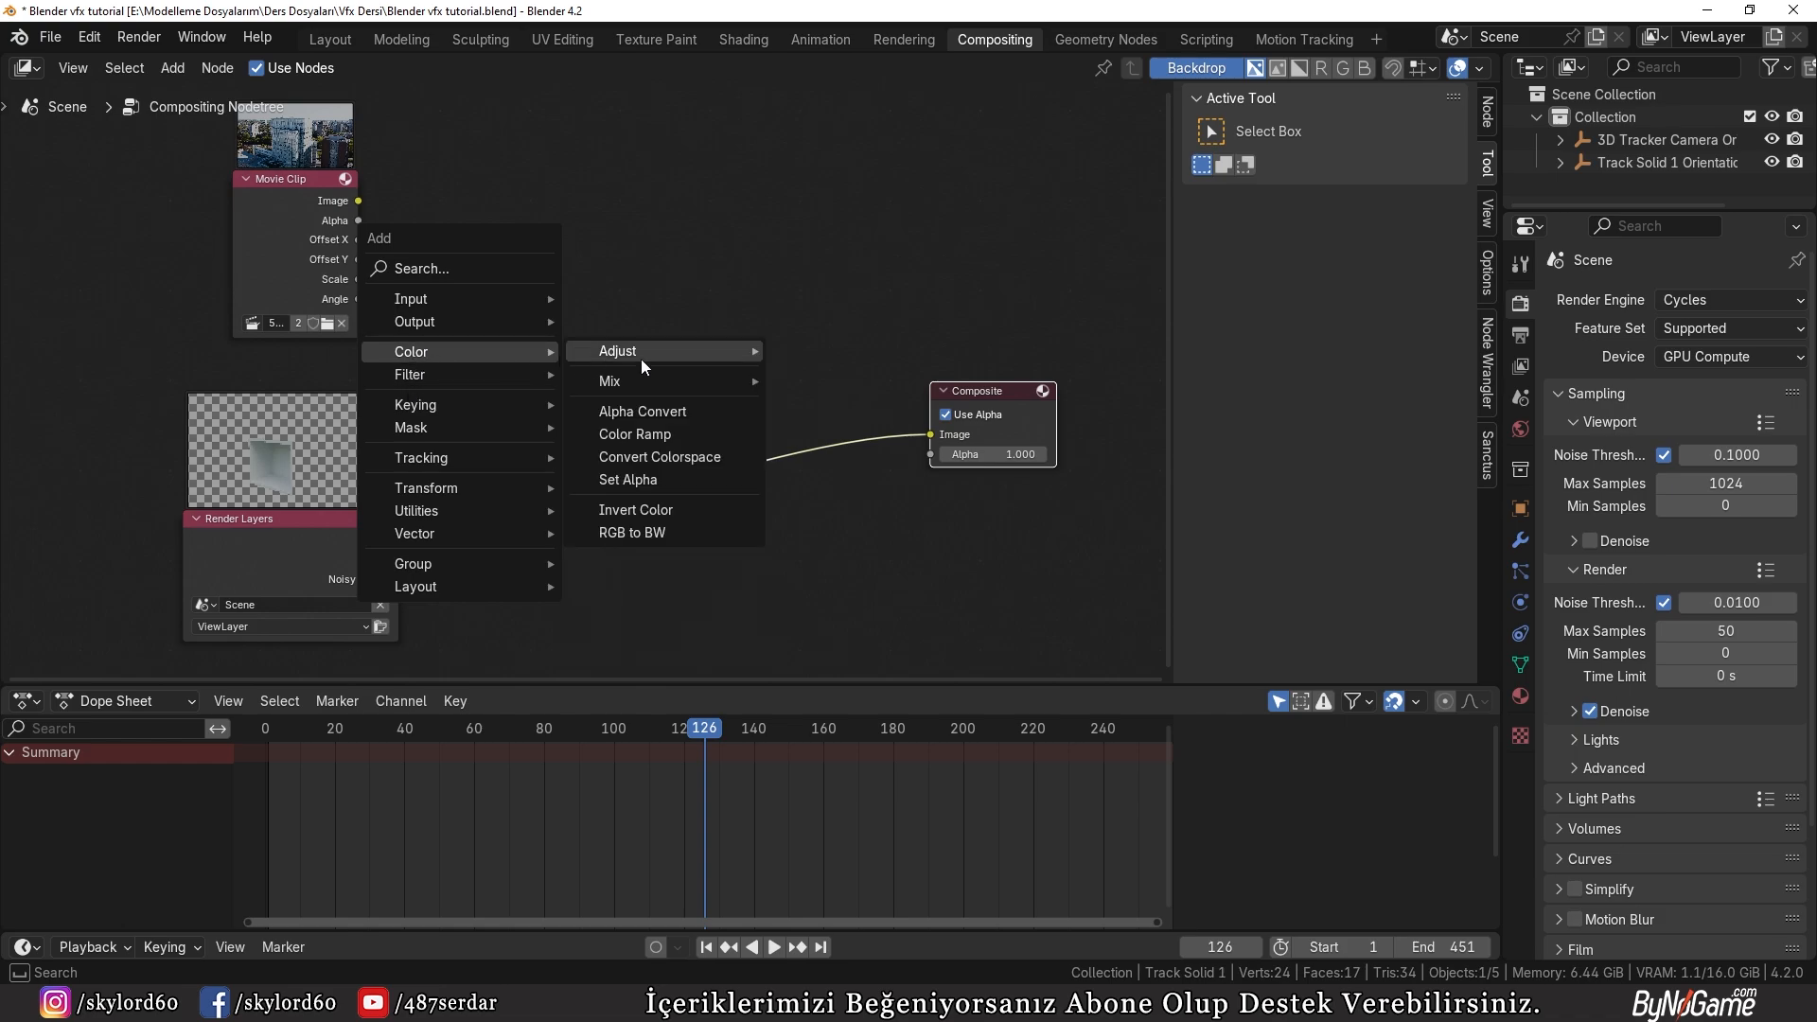
pyautogui.moveTo(621, 384)
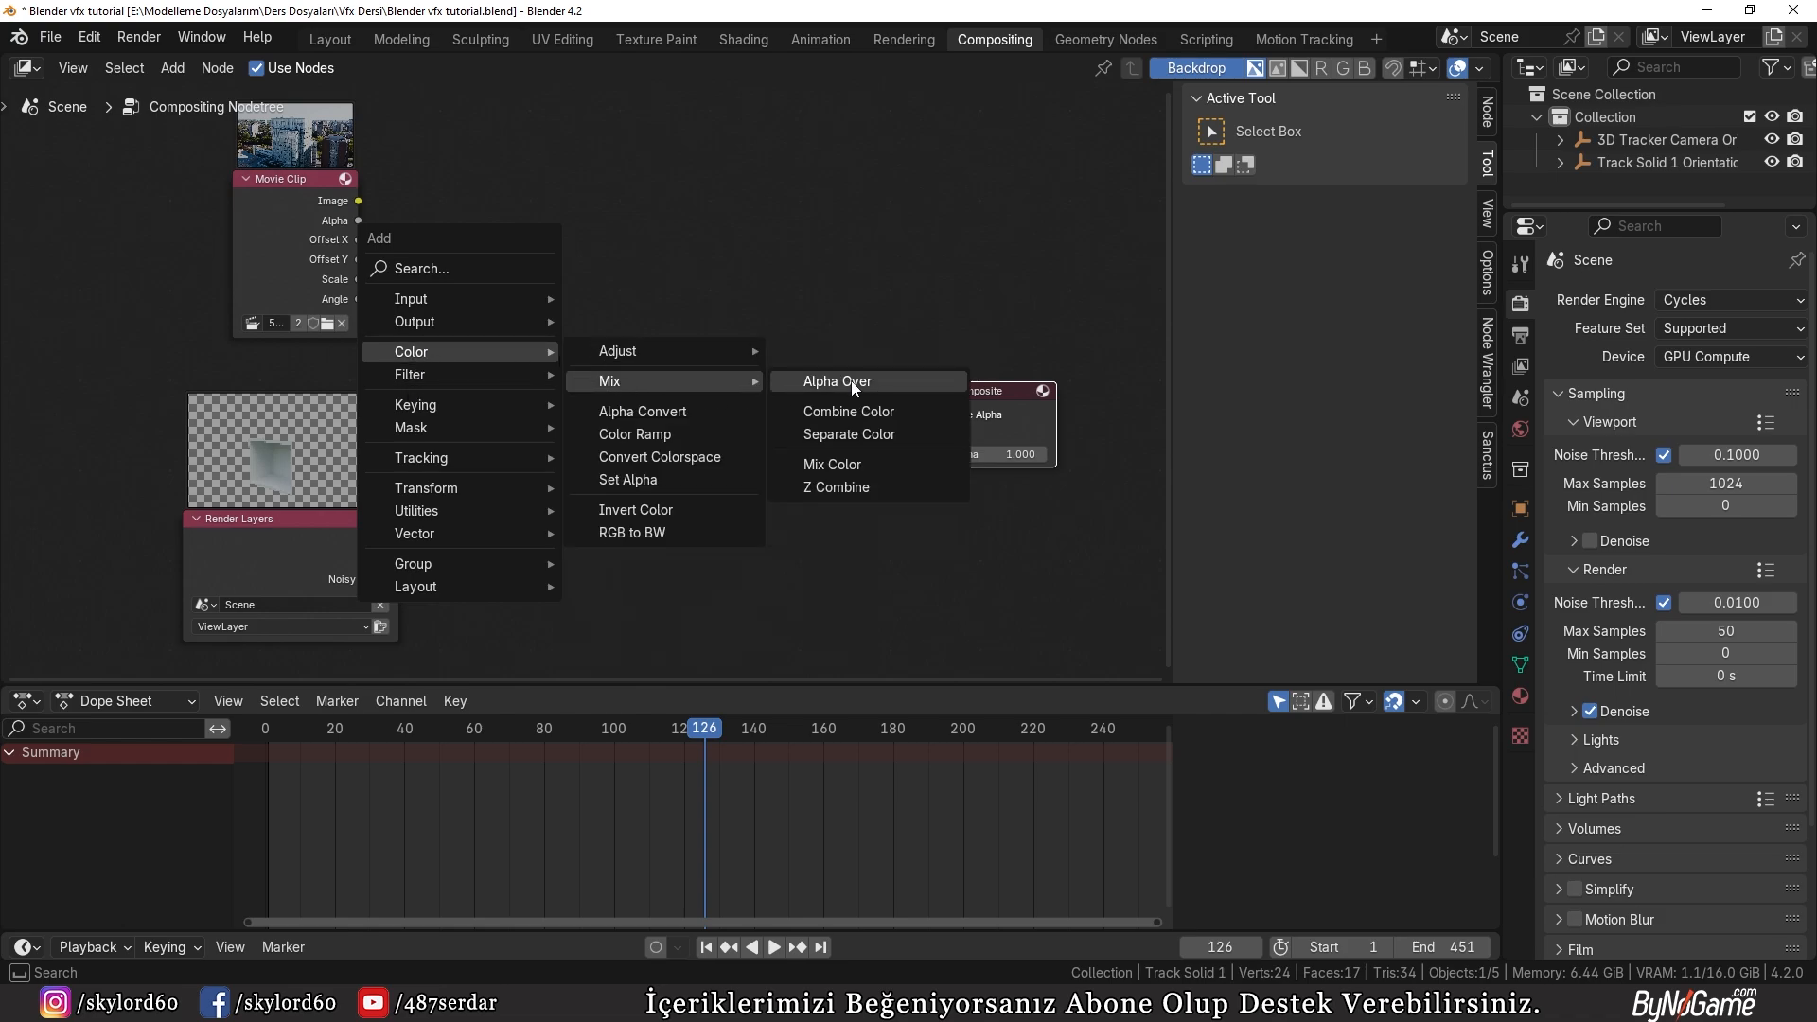
pyautogui.click(854, 387)
pyautogui.click(601, 383)
# Step: Connect the Movie Clip to Alpha Over's first Image input and Render Layers to the second, and preview the result through a Viewer node
pyautogui.moveTo(399, 541); pyautogui.dragTo(553, 441)
pyautogui.moveTo(358, 201); pyautogui.dragTo(541, 422)
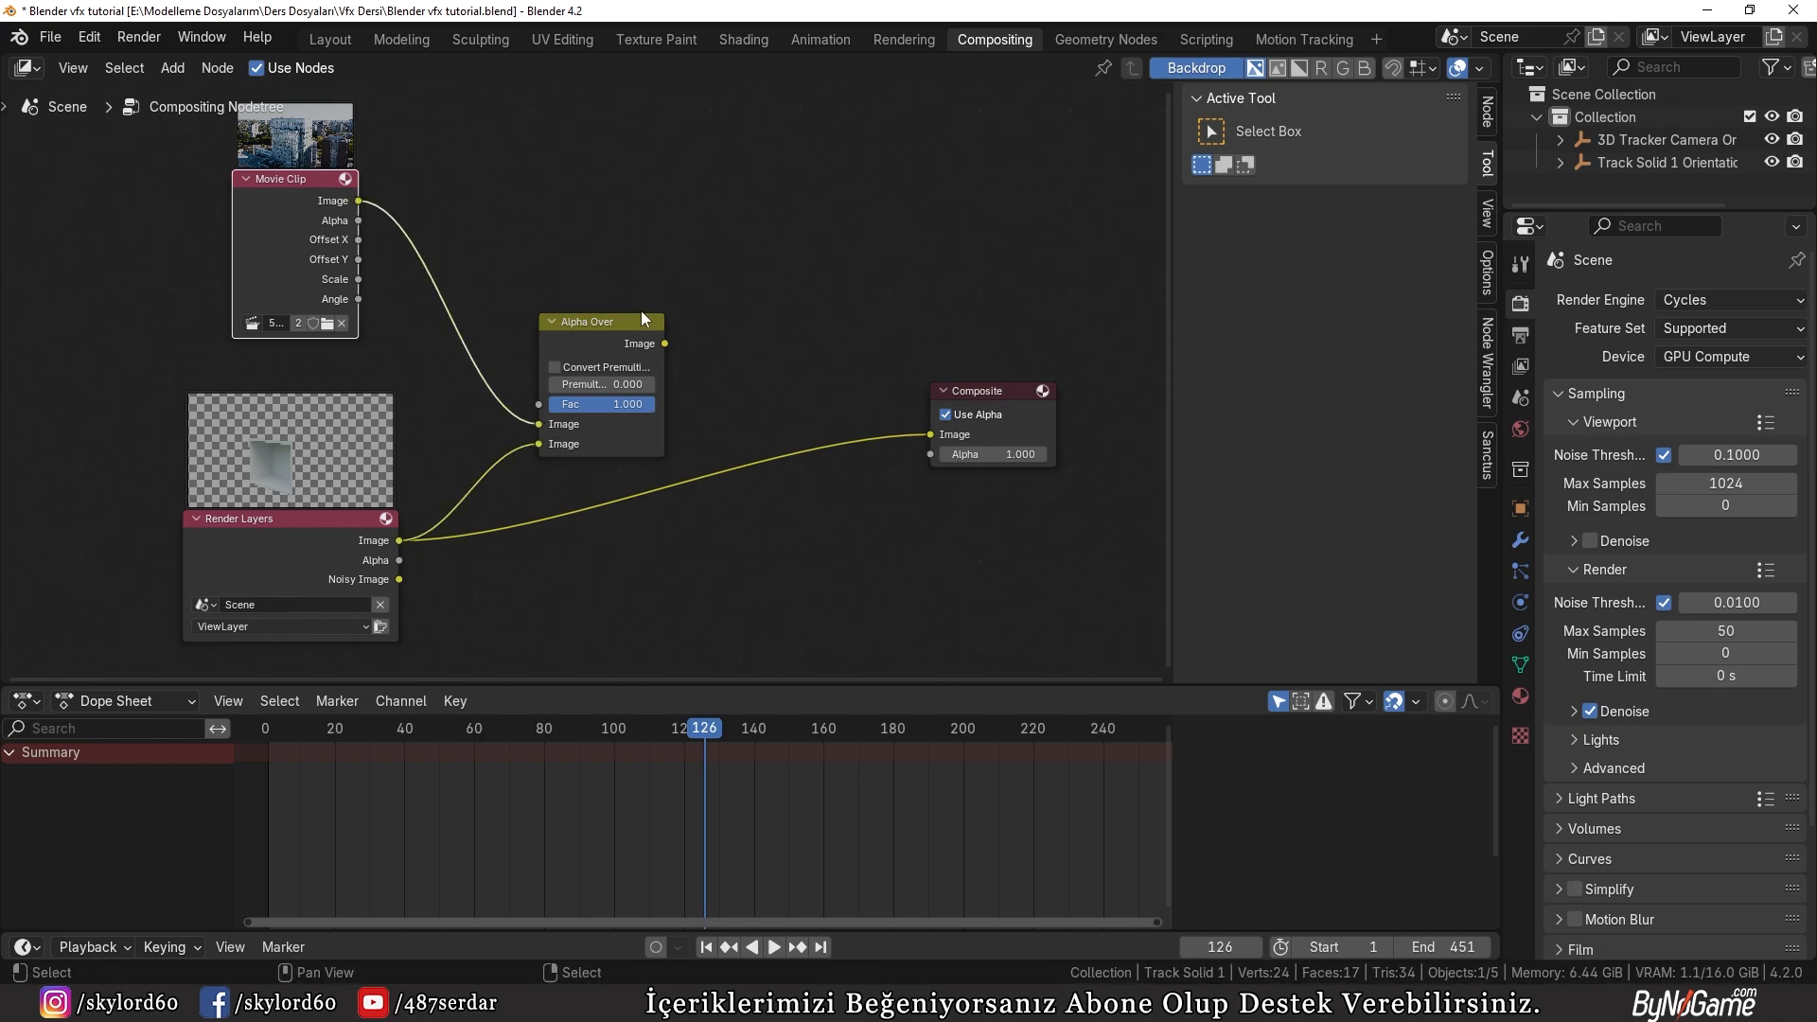
pyautogui.keyDown('ctrl'); pyautogui.keyDown('shift'); pyautogui.click(615, 343); pyautogui.keyUp('shift'); pyautogui.keyUp('ctrl')
pyautogui.moveTo(761, 348); pyautogui.dragTo(1203, 660)
pyautogui.scroll(-3, 530, 383)
pyautogui.moveTo(535, 386); pyautogui.dragTo(926, 361, button='middle')
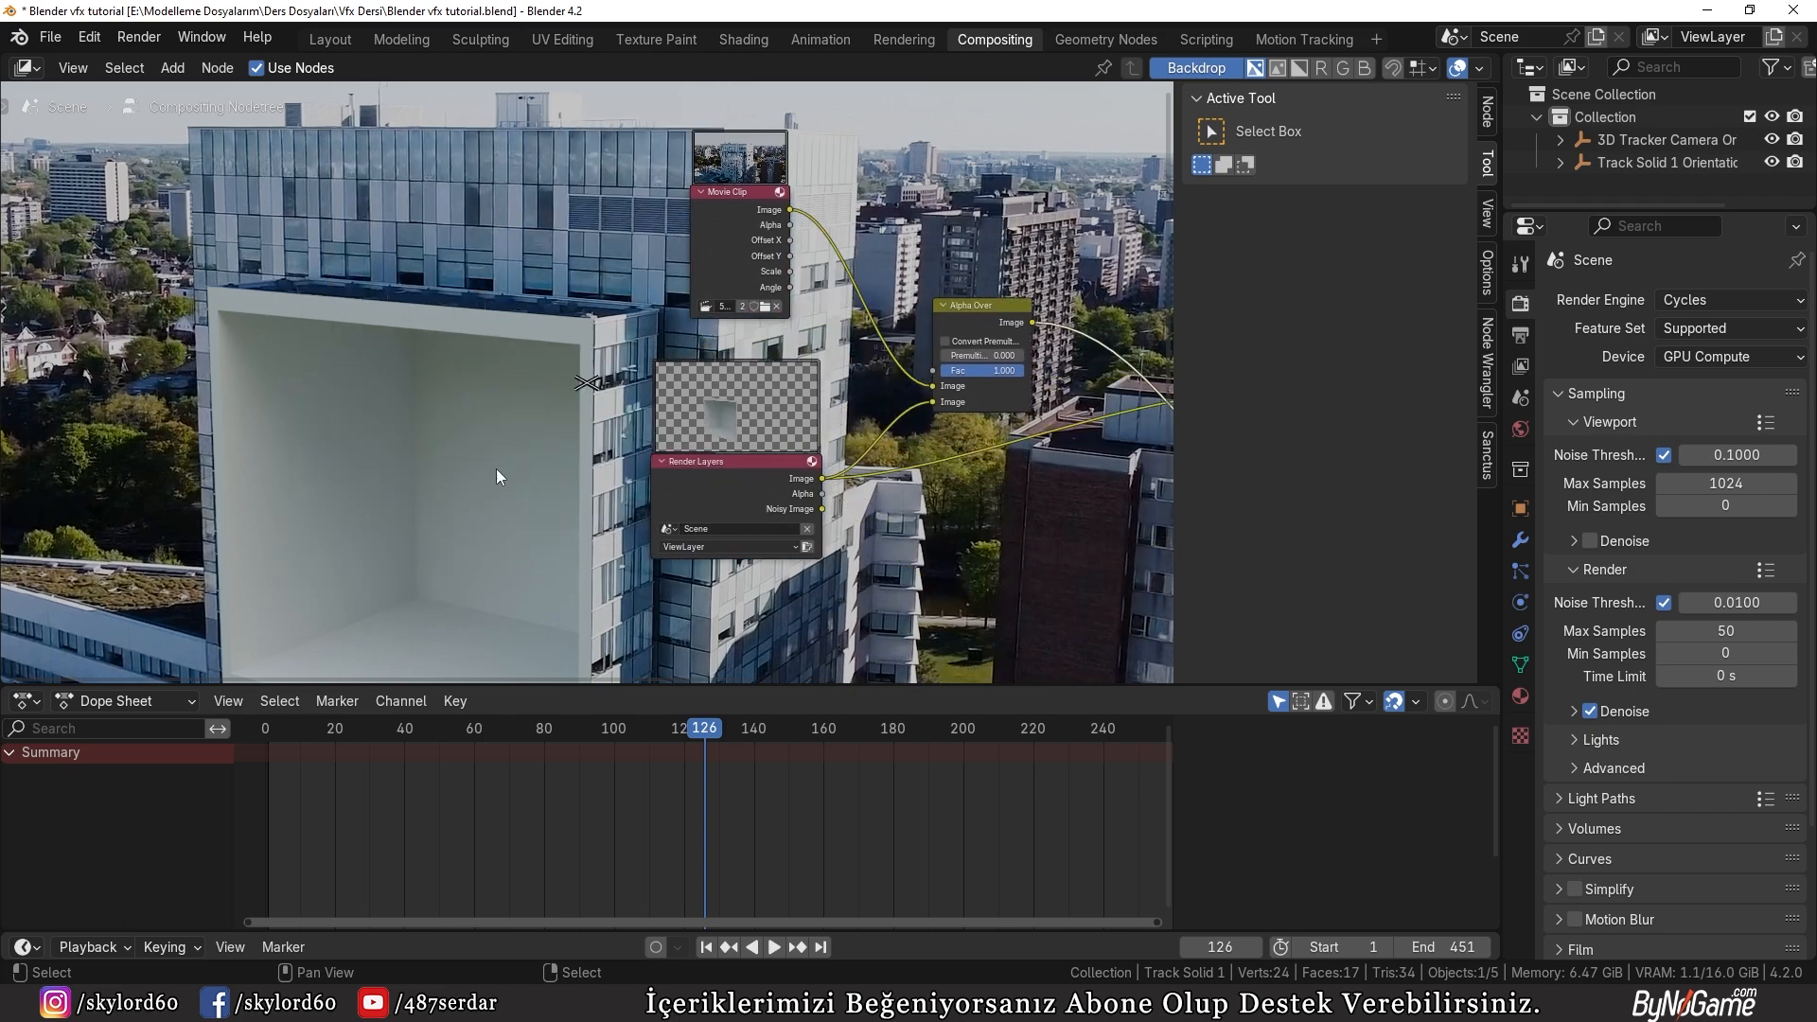
# Step: Go to frame 211, render a still image, inspect the result, and close the render view
pyautogui.moveTo(697, 741); pyautogui.dragTo(1001, 743)
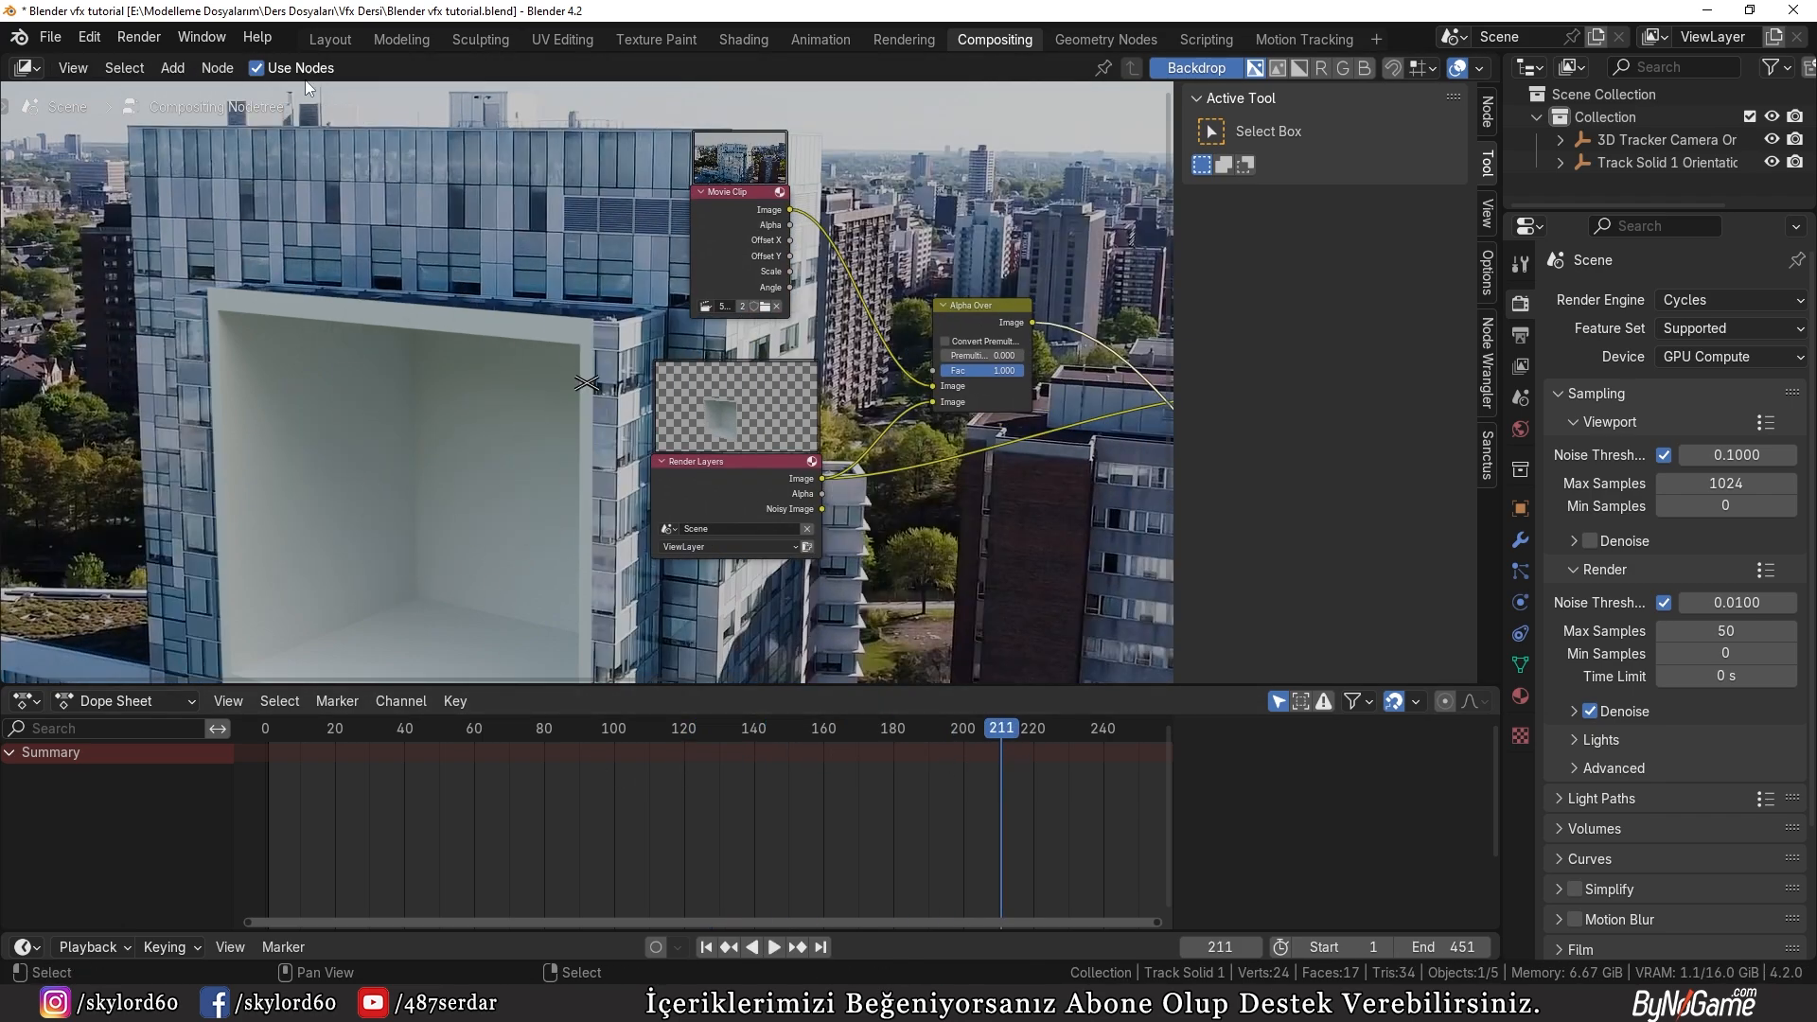
pyautogui.click(157, 42)
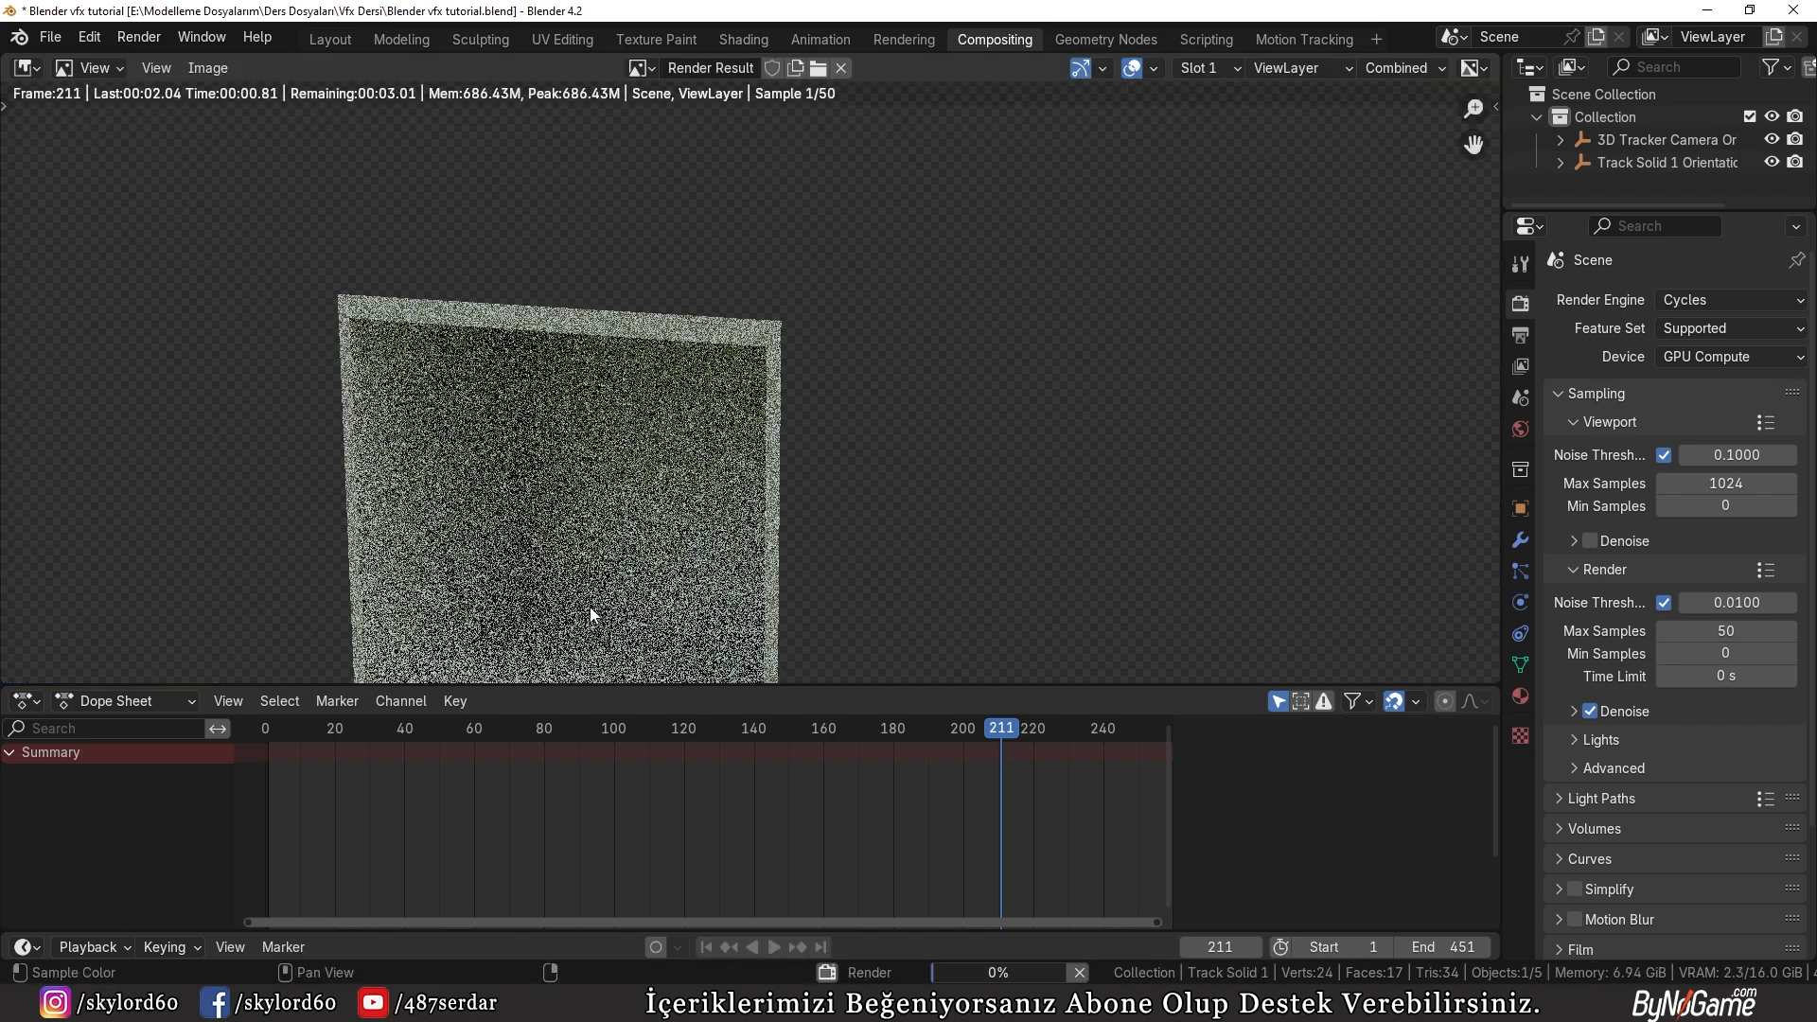
pyautogui.scroll(-3, 520, 477)
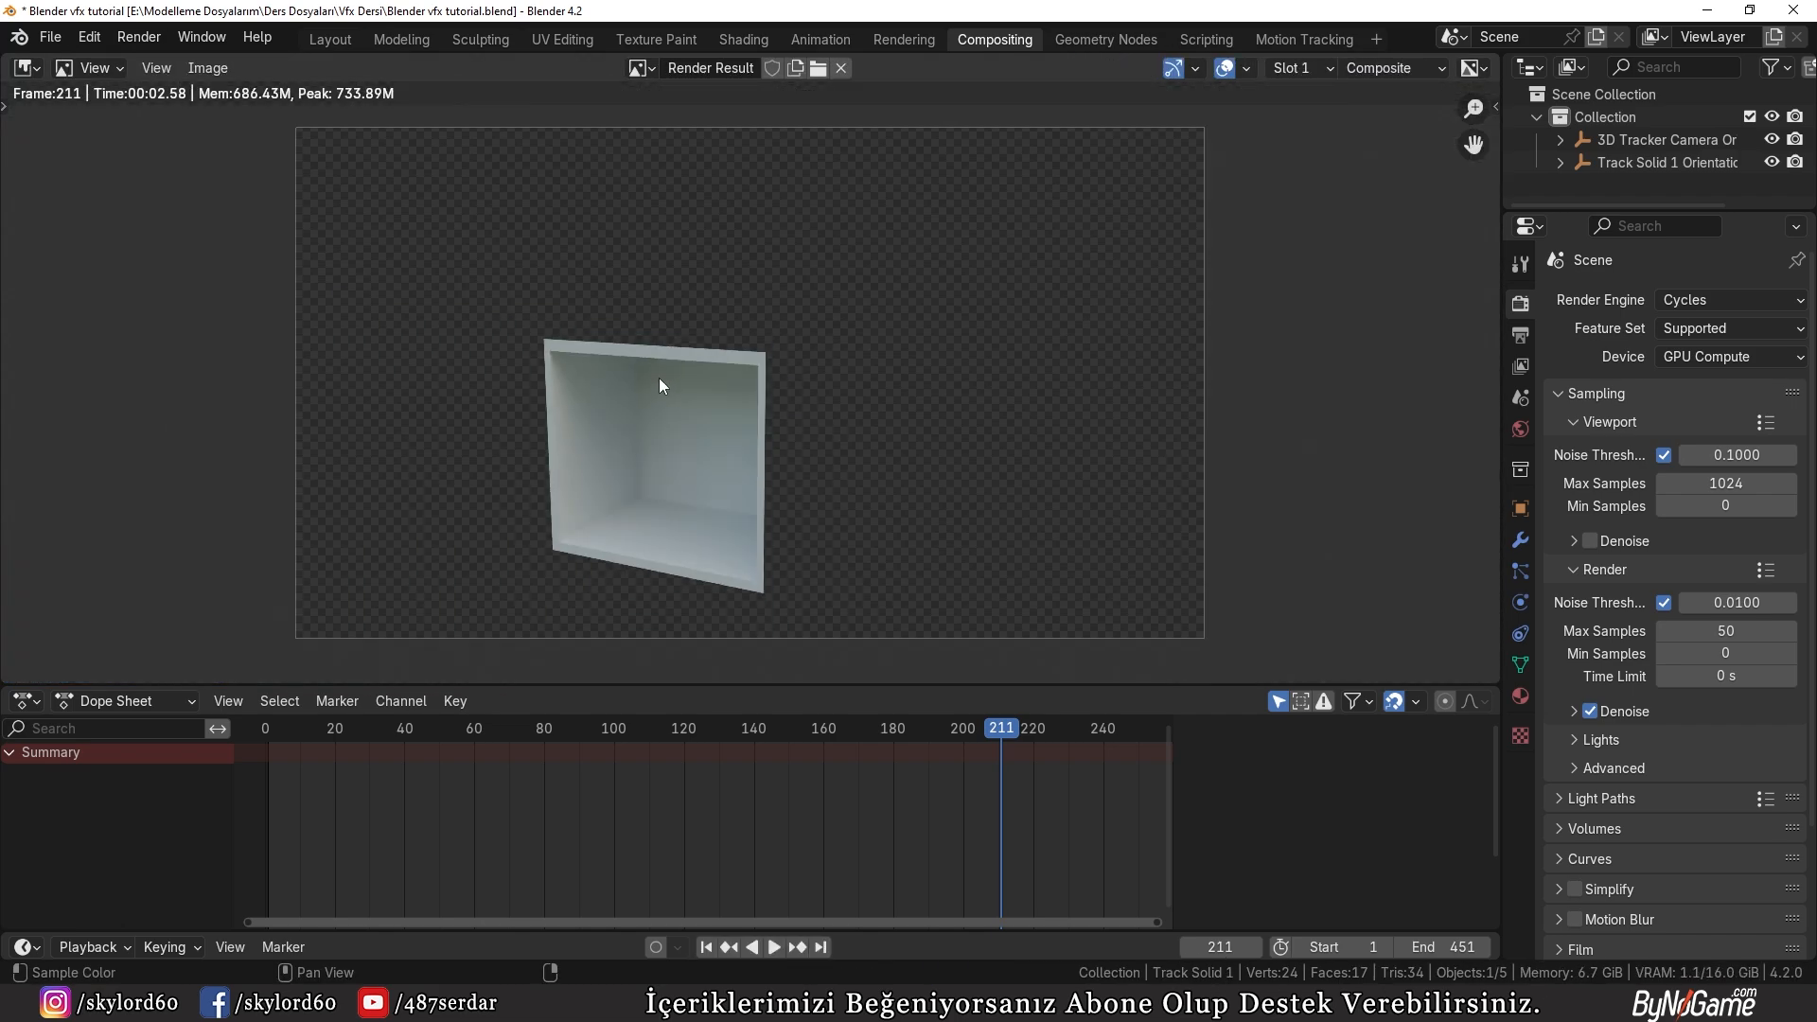
pyautogui.scroll(1, 663, 373)
pyautogui.scroll(-1, 662, 373)
pyautogui.moveTo(867, 204); pyautogui.dragTo(804, 177, button='middle')
pyautogui.scroll(1, 756, 326)
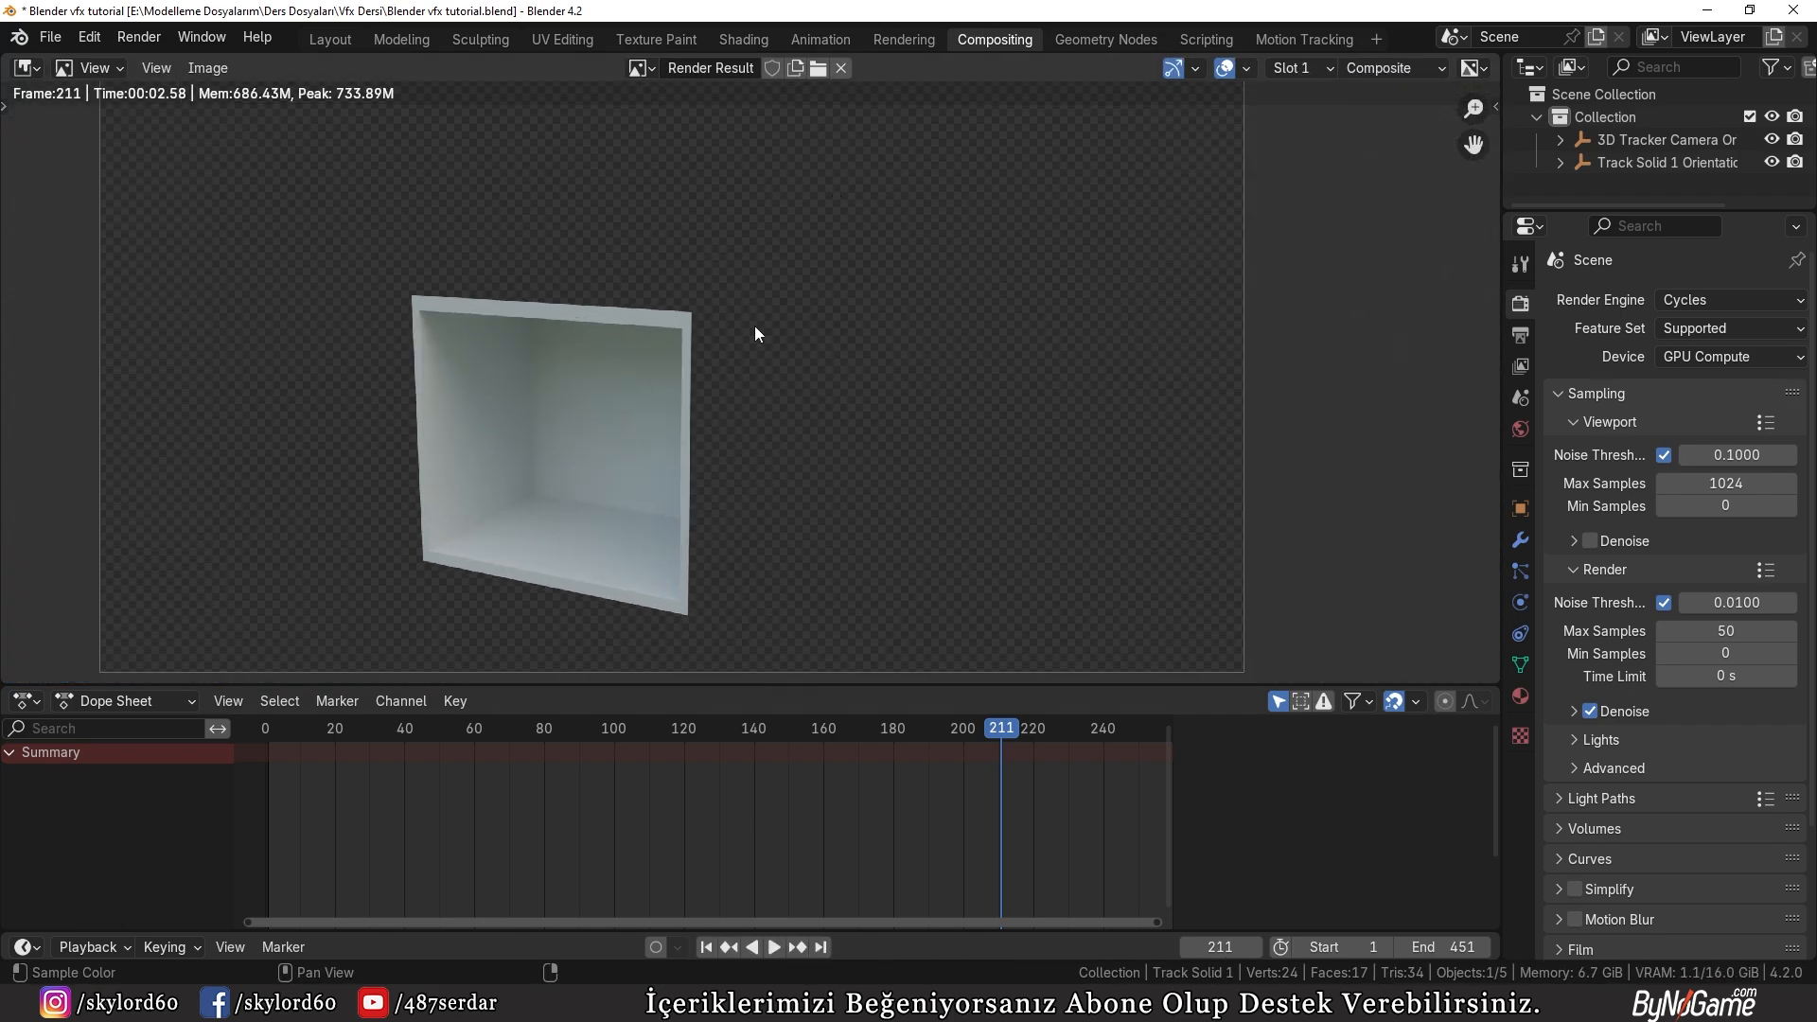
pyautogui.press('Escape')
# Step: Connect the Alpha Over output to the Composite node's Image input and move the Viewer node closer to the others
pyautogui.scroll(-1, 852, 355)
pyautogui.moveTo(851, 355); pyautogui.dragTo(591, 364, button='middle')
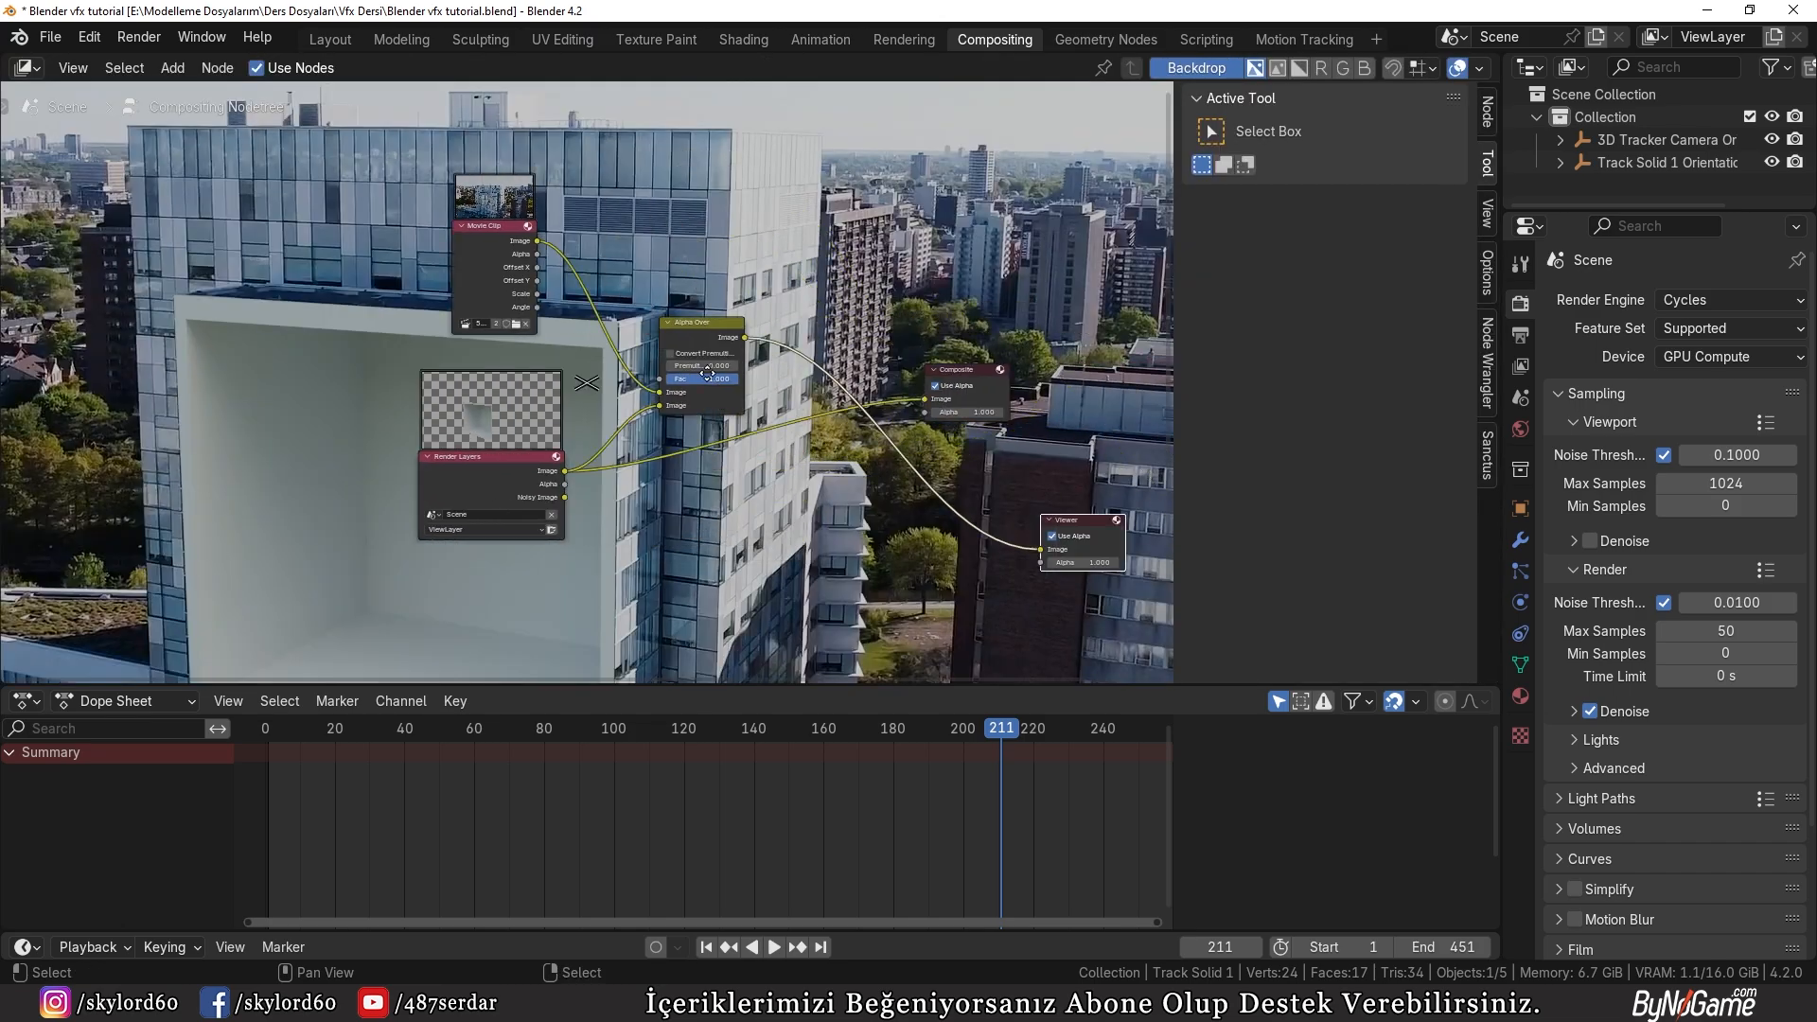
pyautogui.scroll(1, 1004, 374)
pyautogui.moveTo(1111, 551); pyautogui.dragTo(1002, 519)
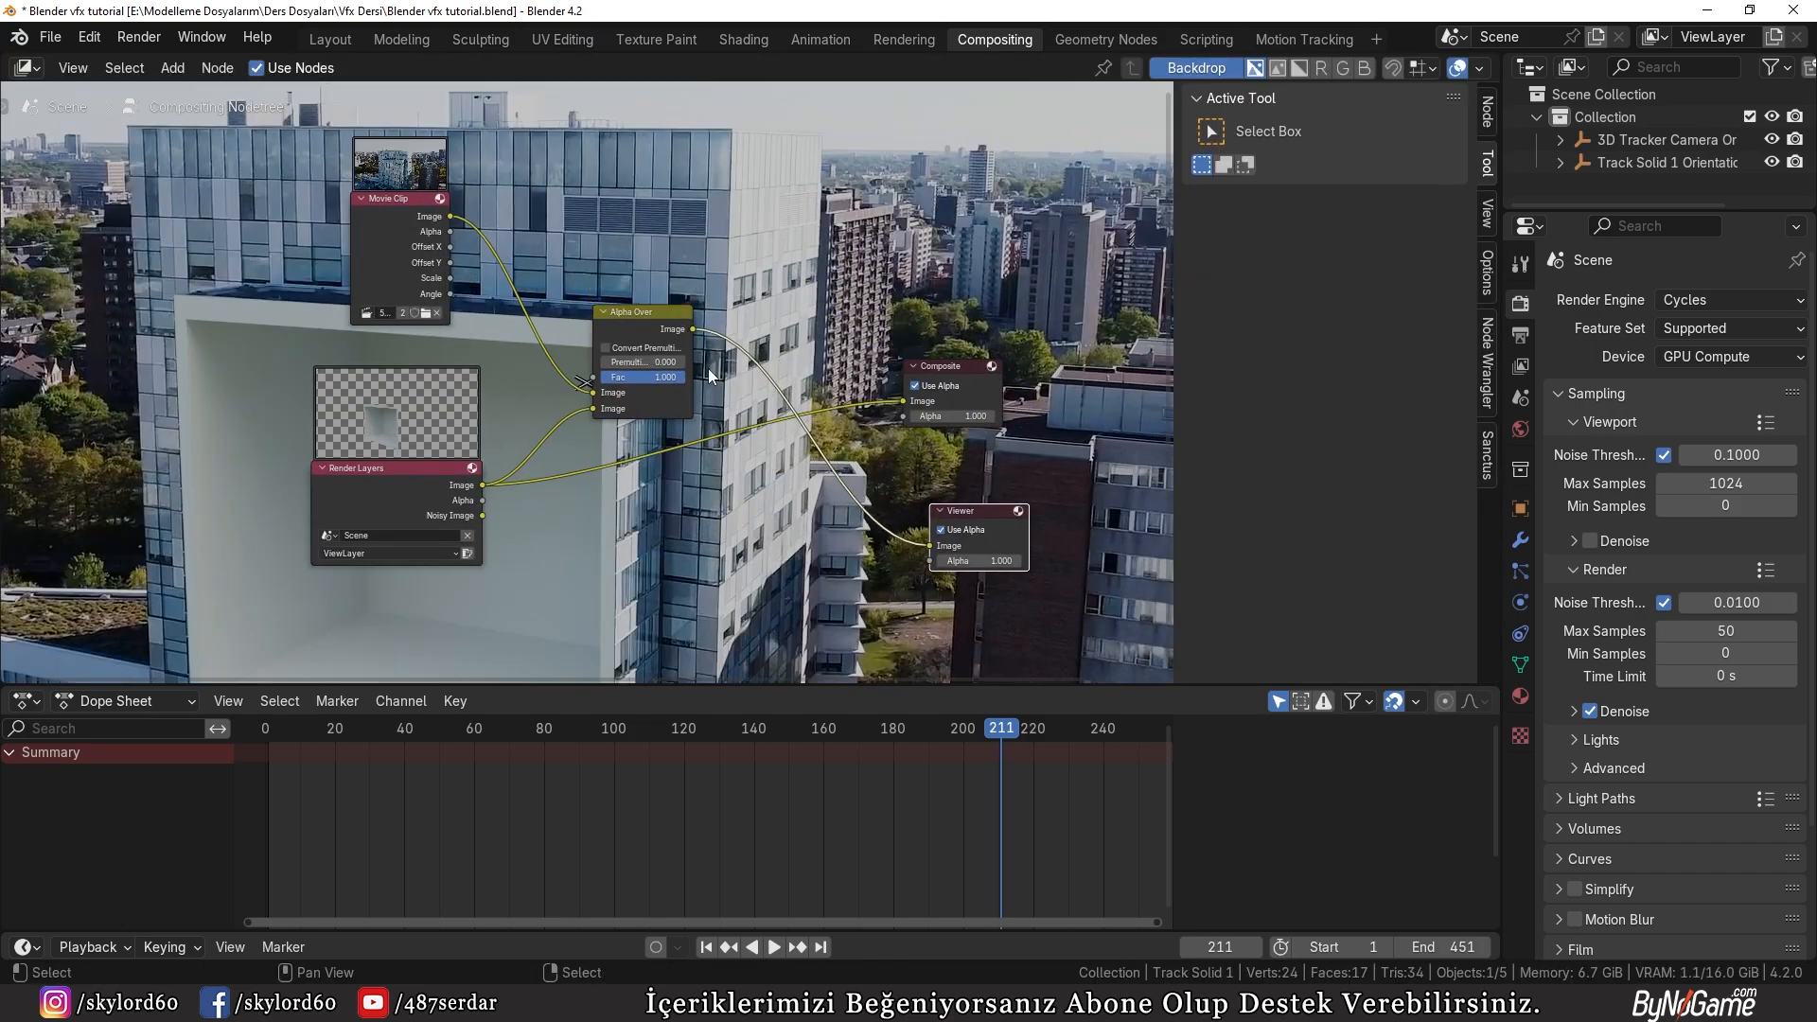
pyautogui.moveTo(692, 329); pyautogui.dragTo(879, 401)
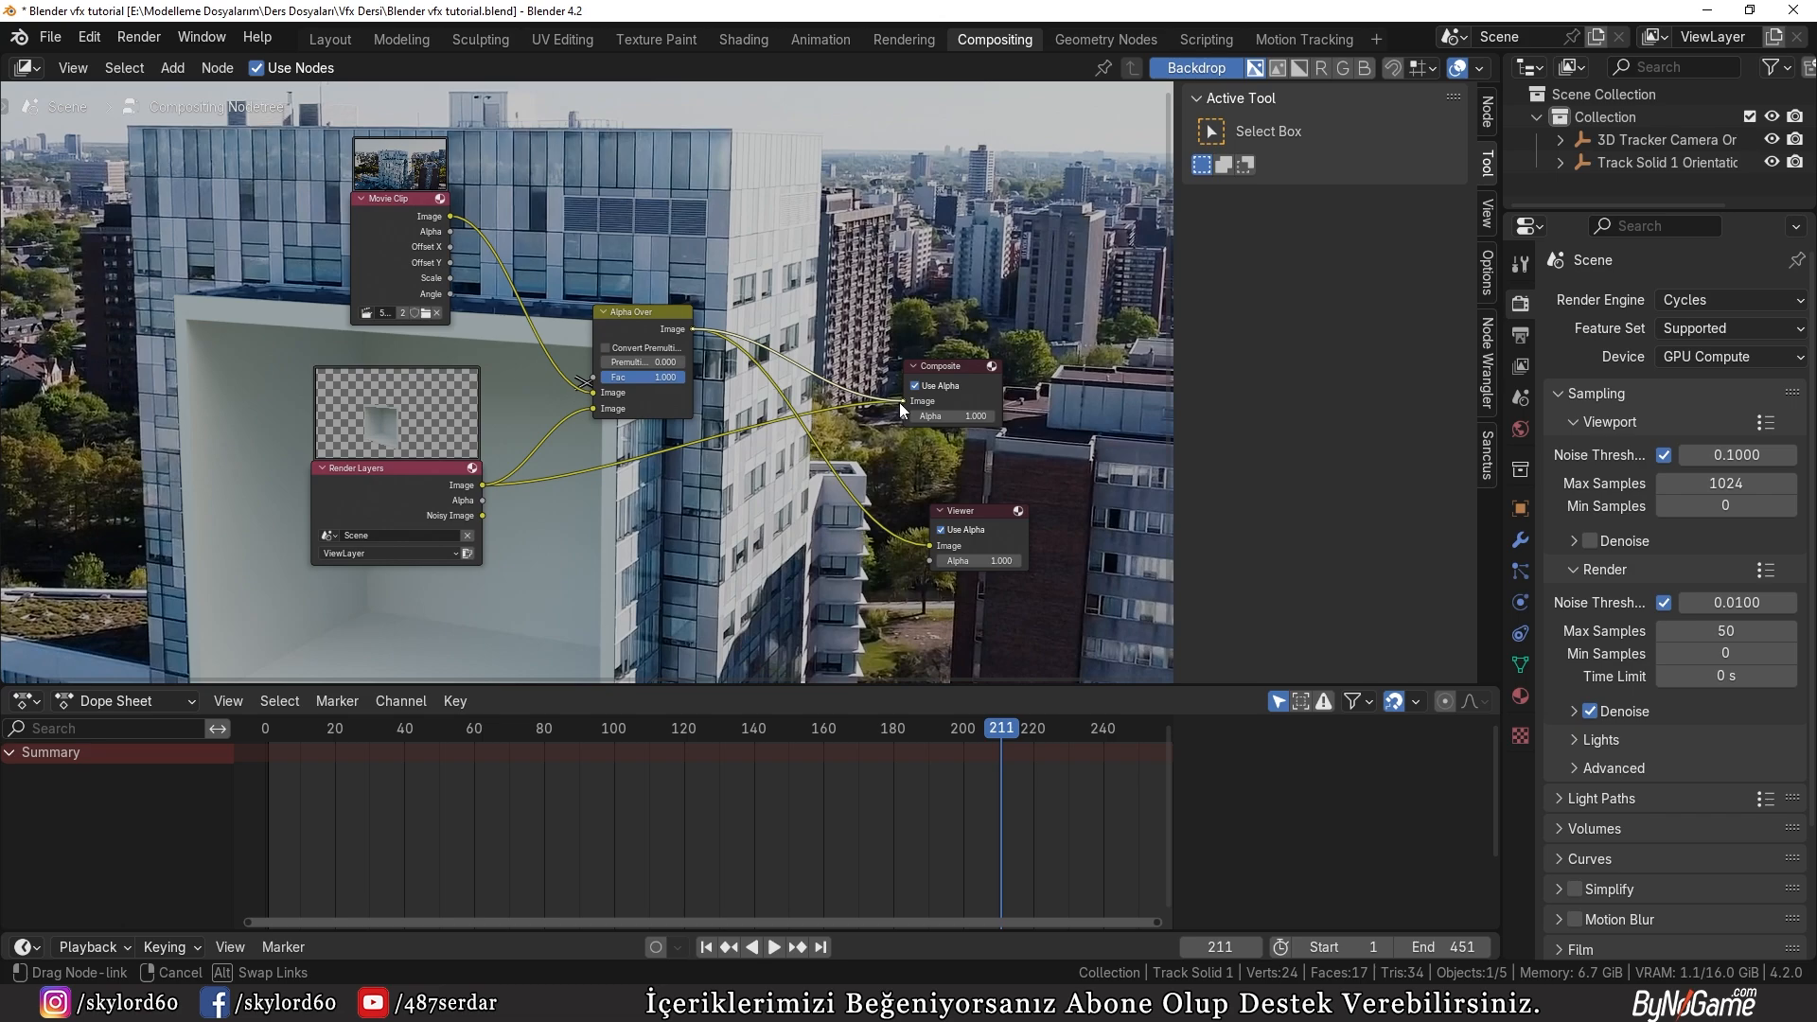
pyautogui.moveTo(899, 402); pyautogui.dragTo(901, 402)
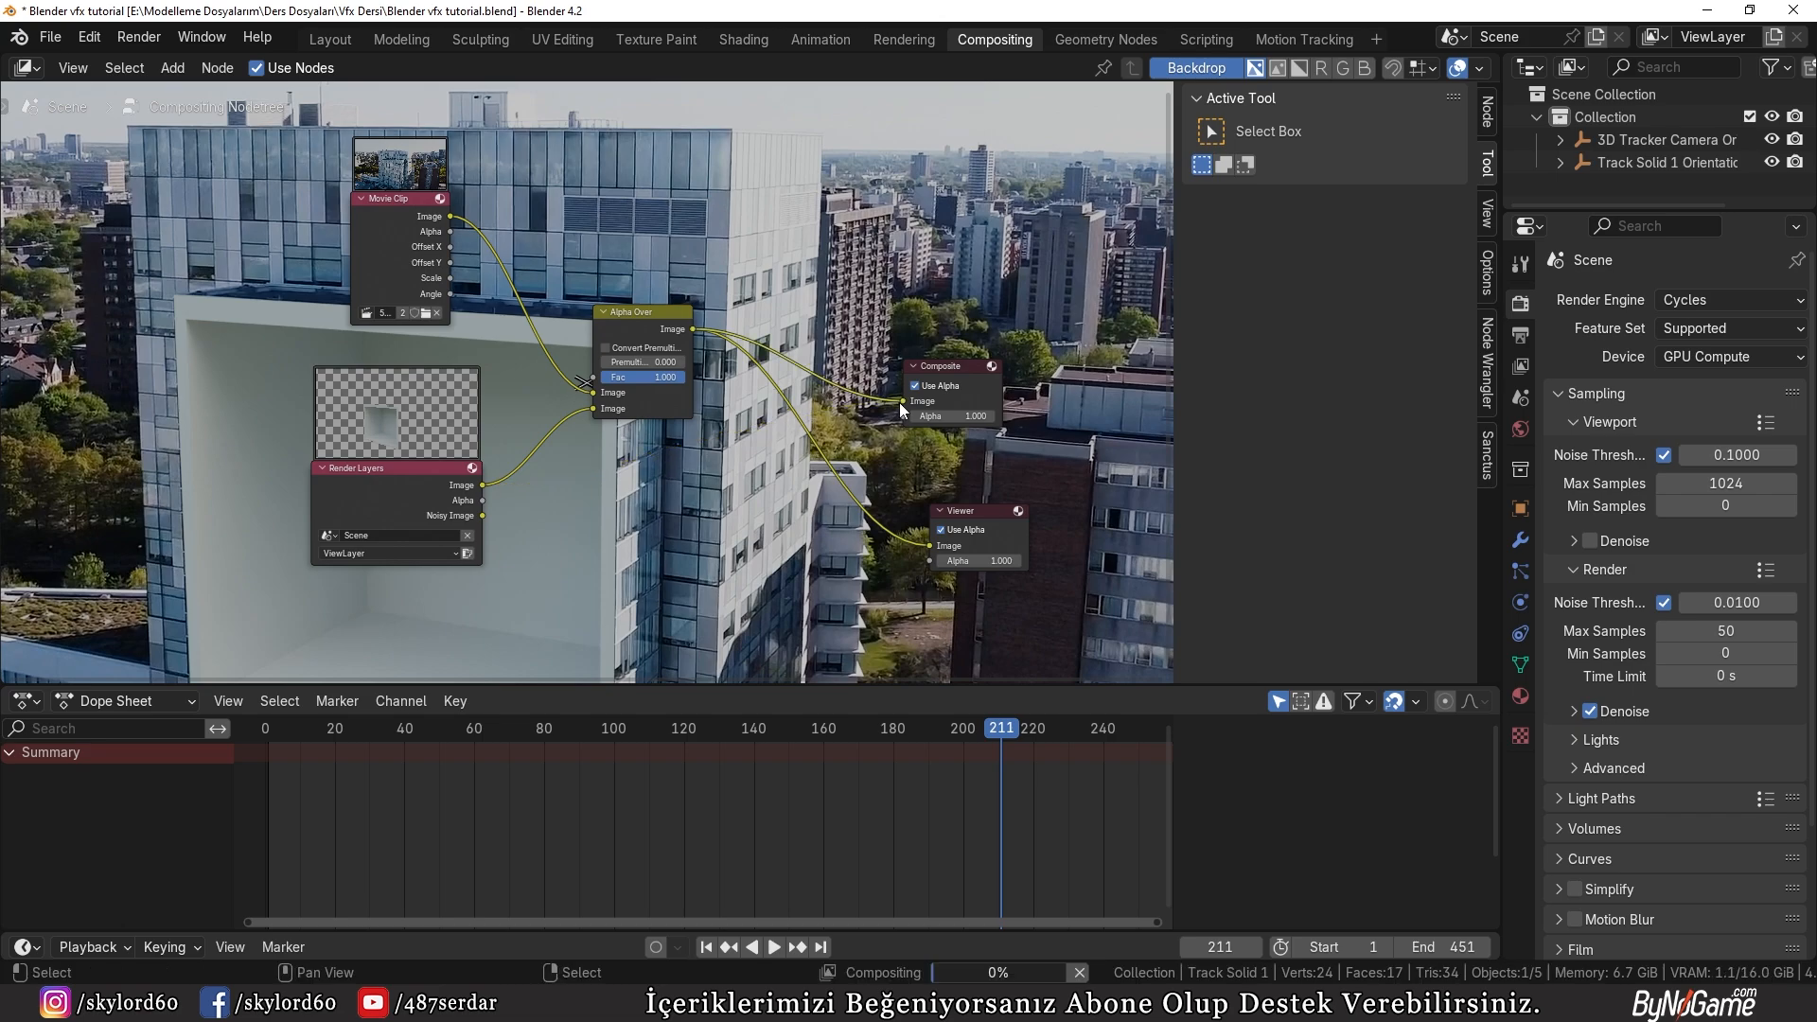
# Step: Render the composited still image again, inspect the recess against the footage, and close the render view
pyautogui.click(140, 37)
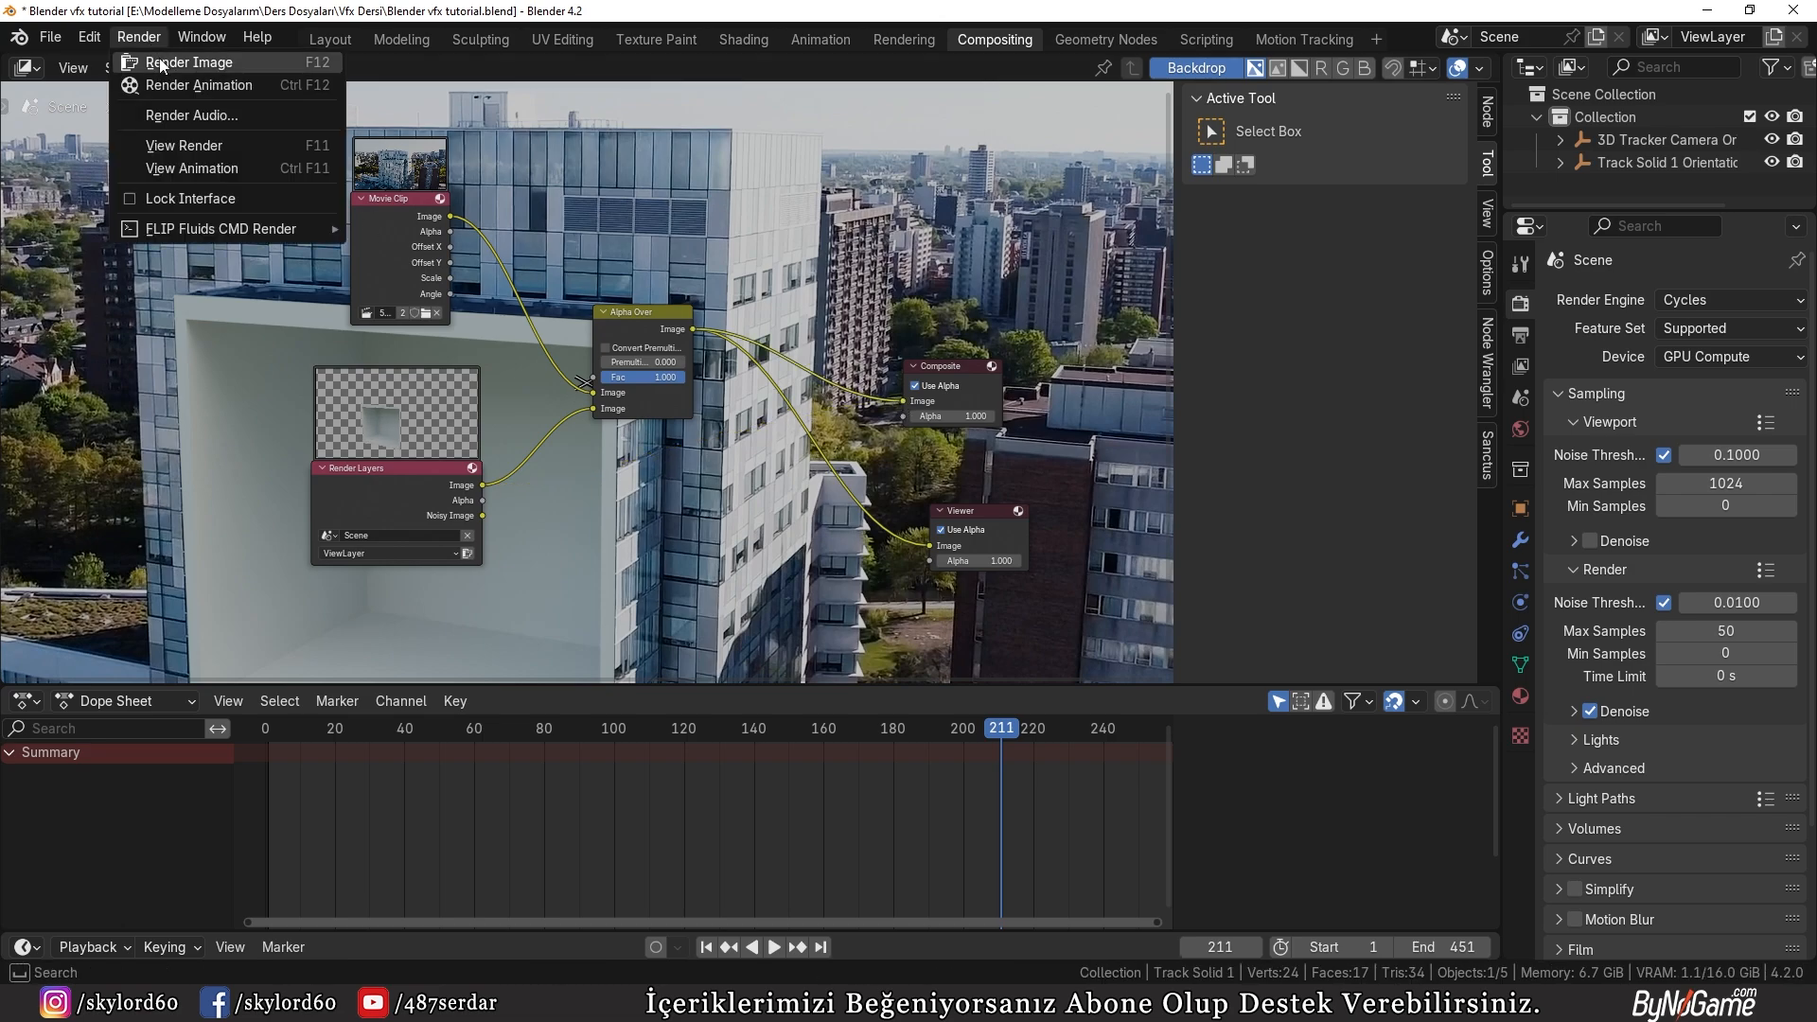
pyautogui.click(161, 59)
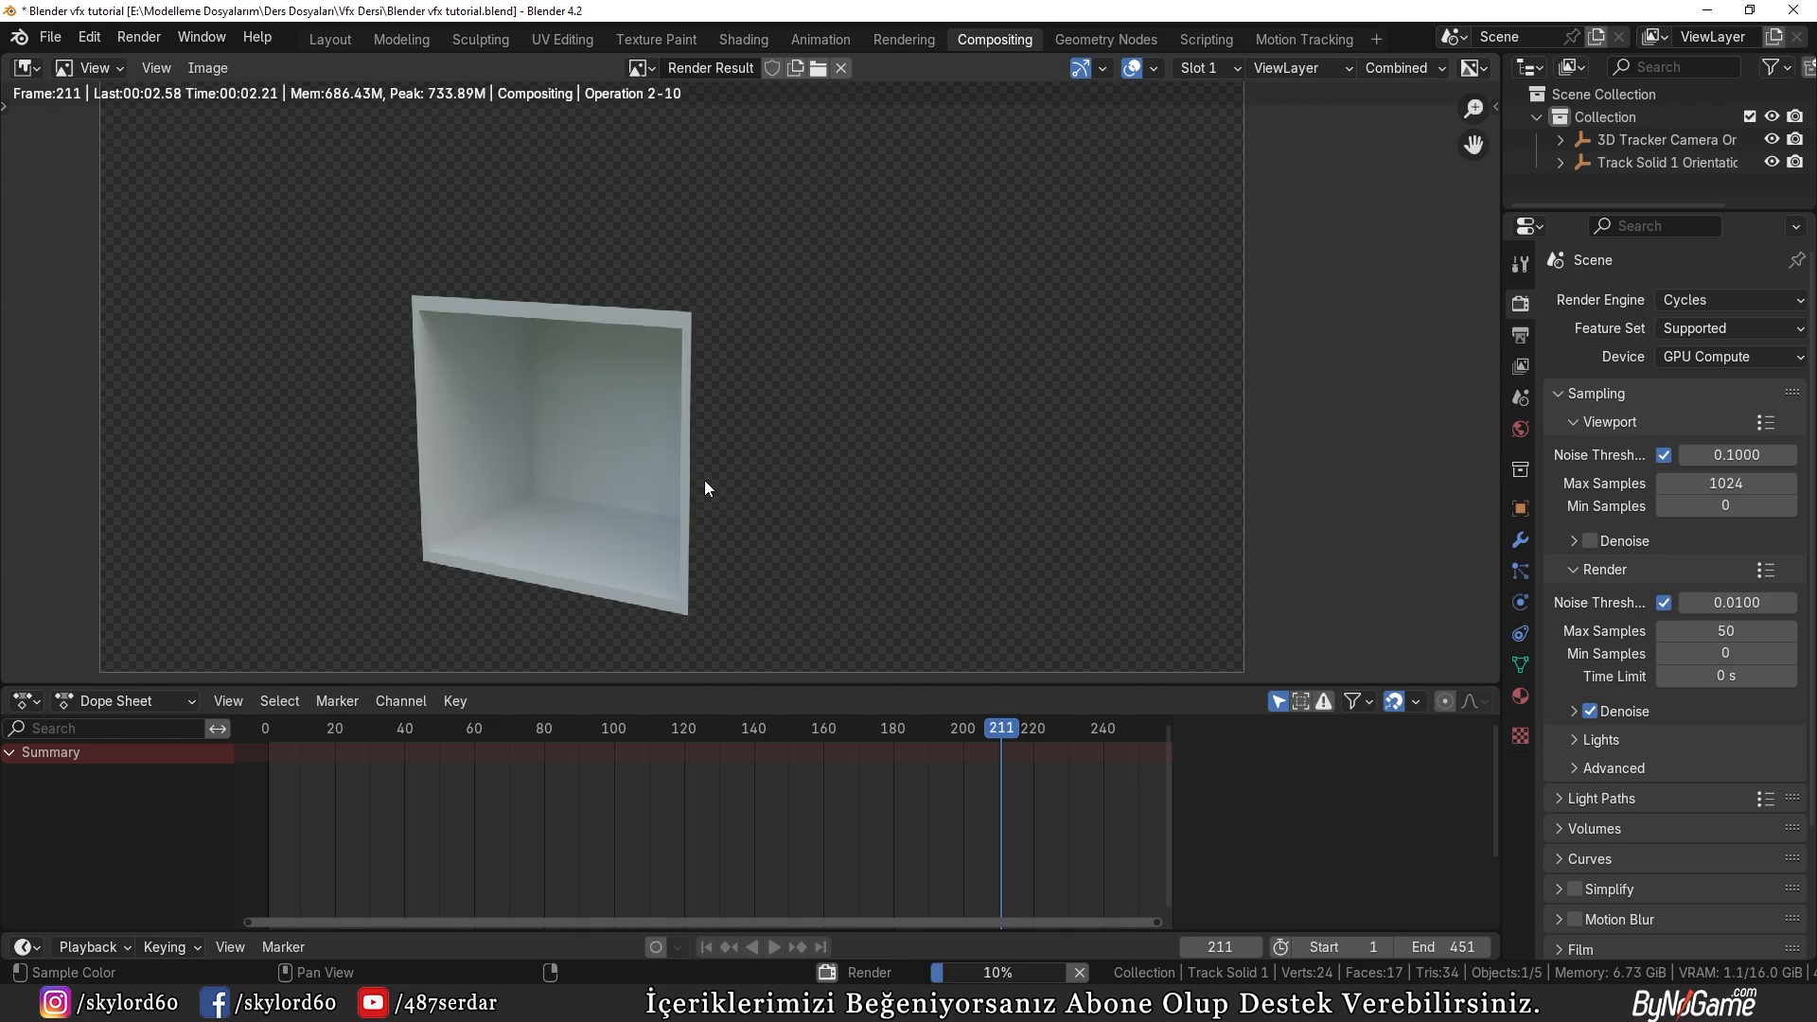
pyautogui.scroll(2, 560, 441)
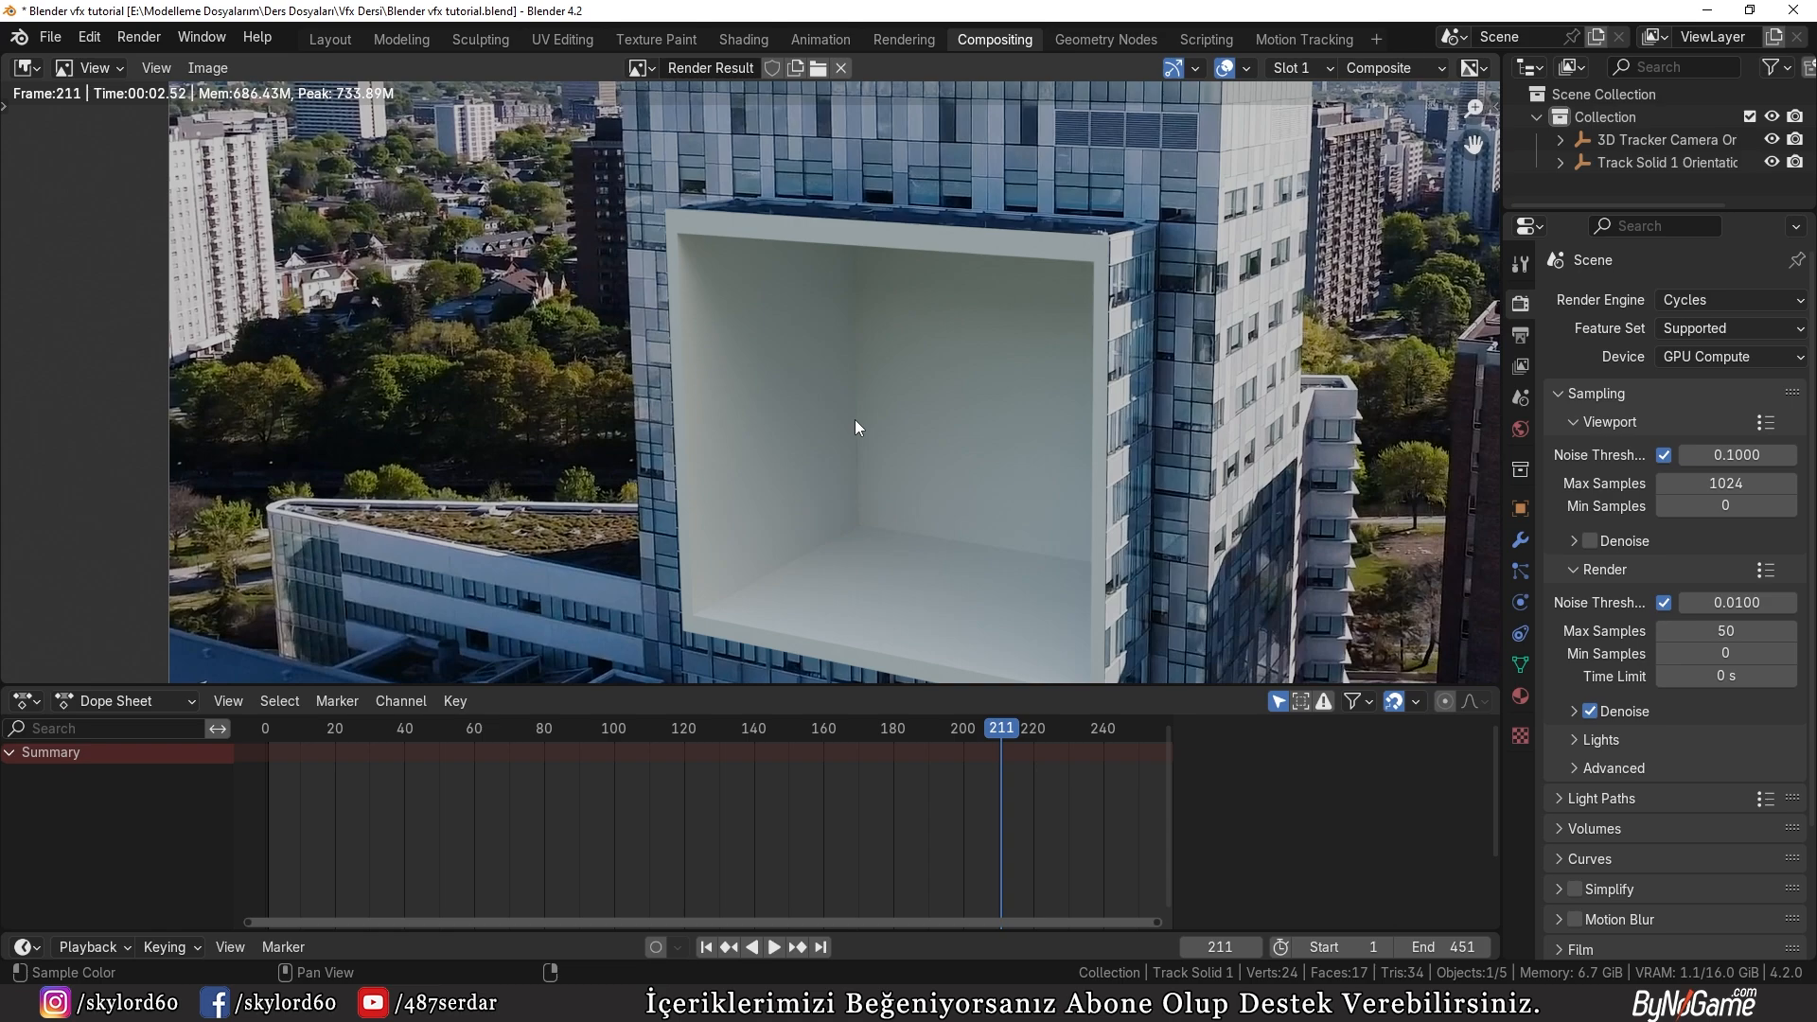
pyautogui.press('Escape')
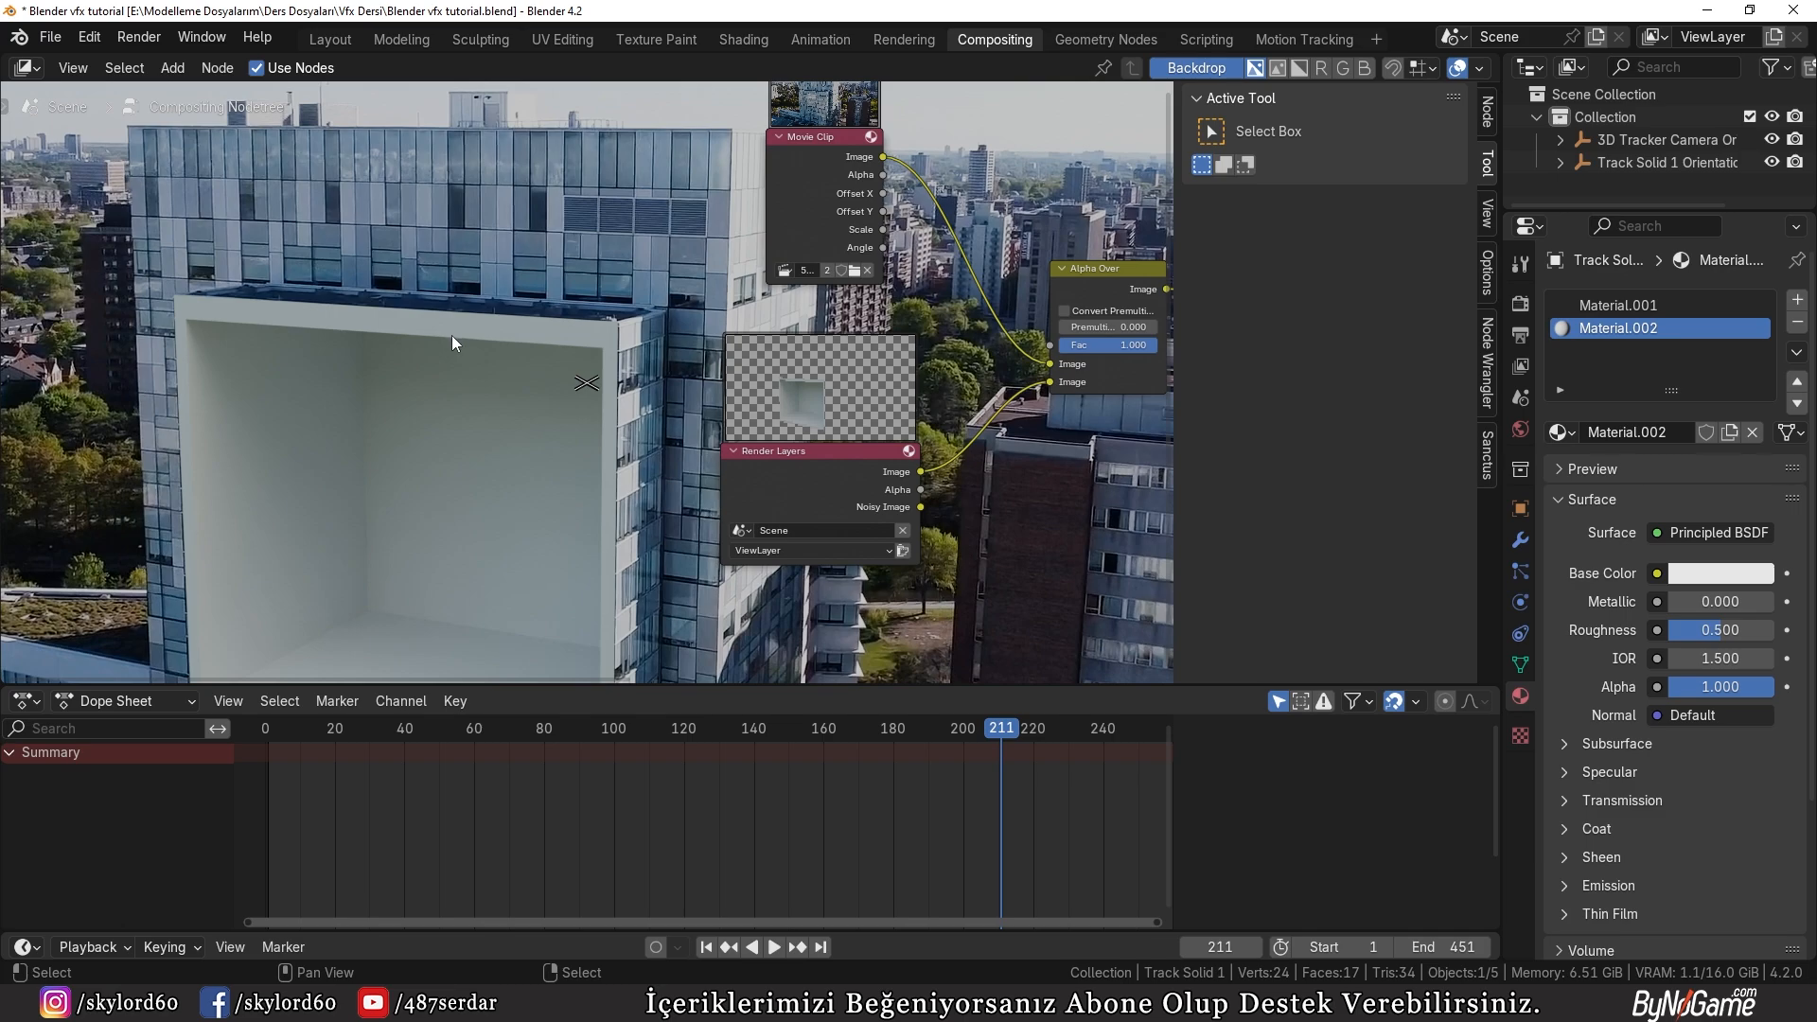
# Step: Select the holdout material Material.001 and return to the Layout workspace with the viewport in rendered shading
pyautogui.click(1575, 306)
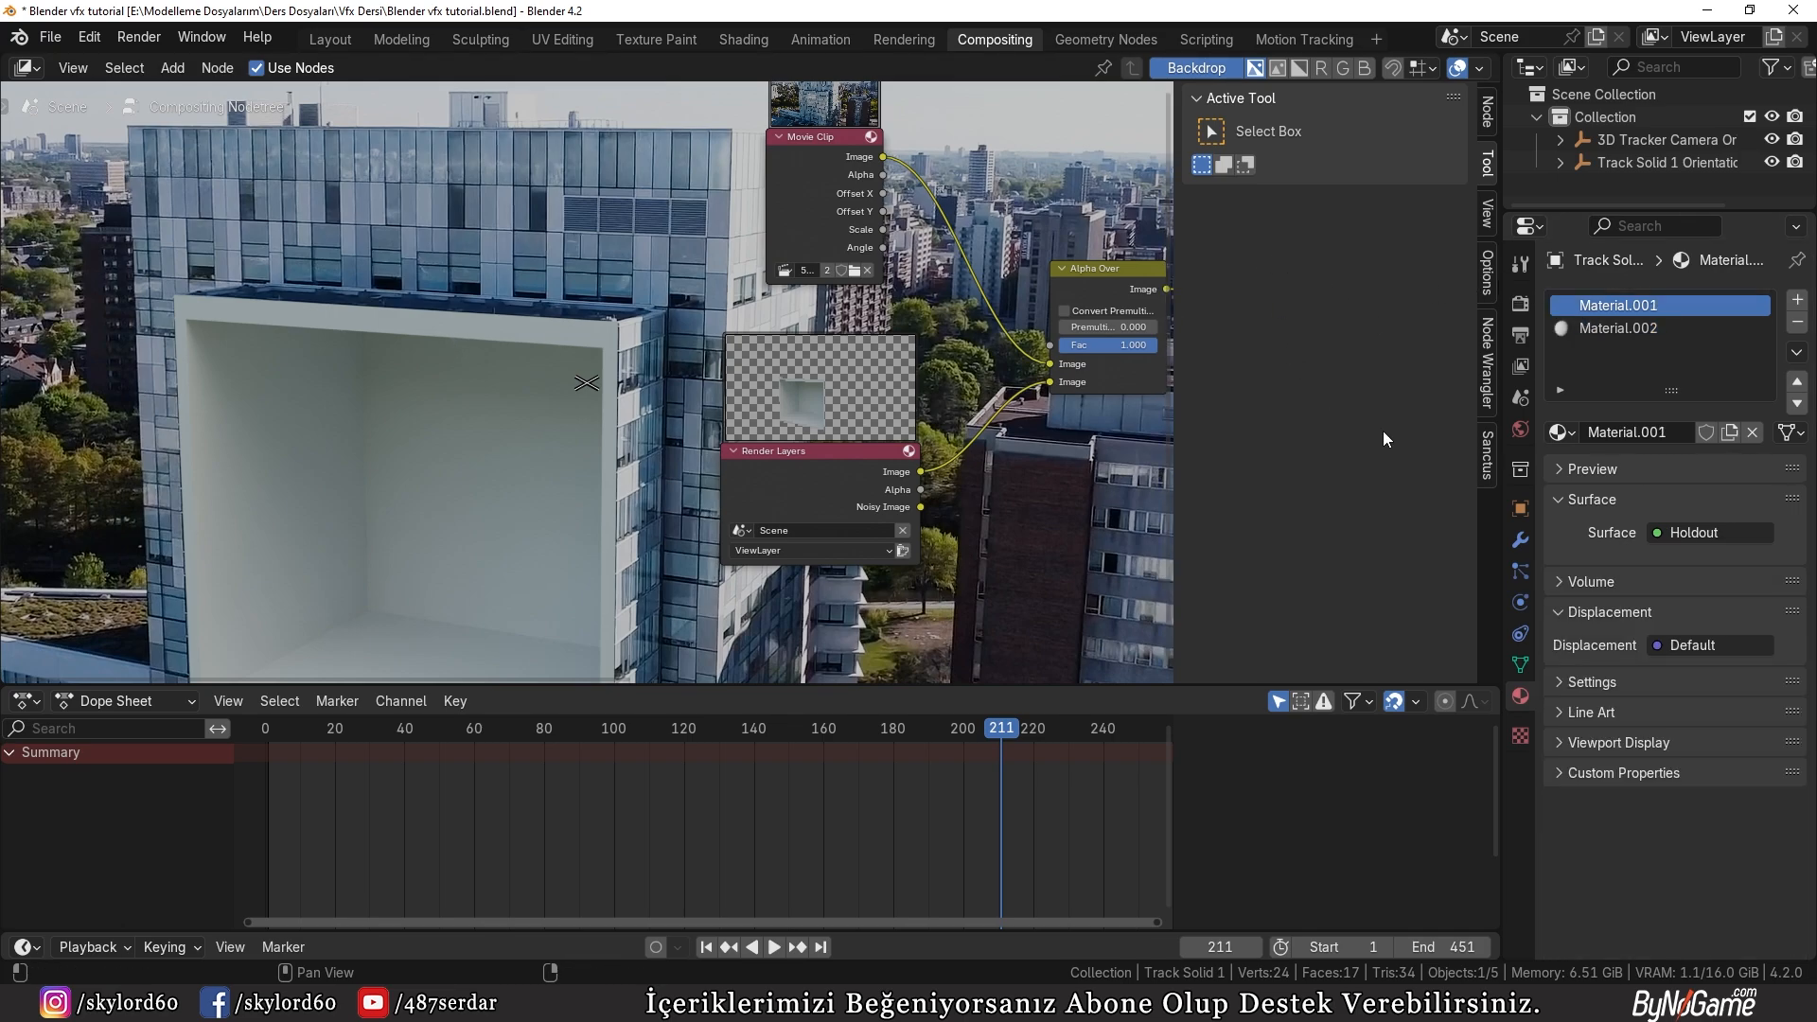
pyautogui.scroll(1, 443, 328)
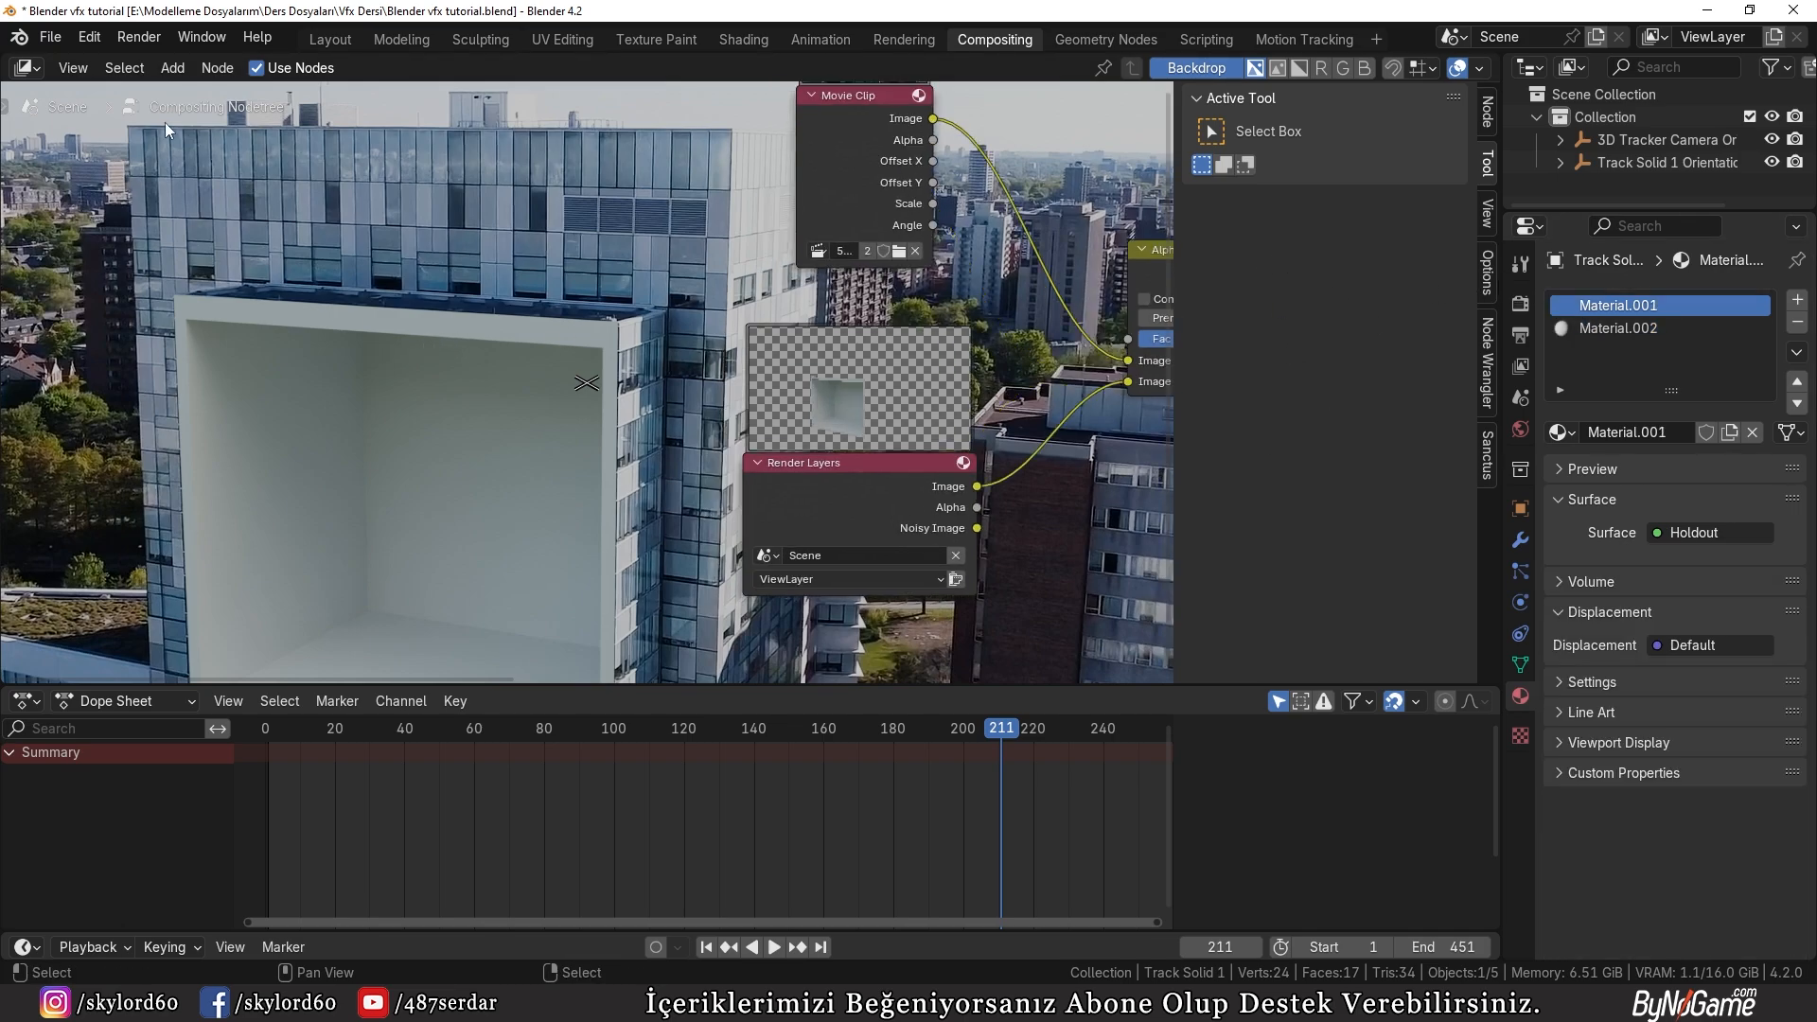
pyautogui.scroll(1, 172, 144)
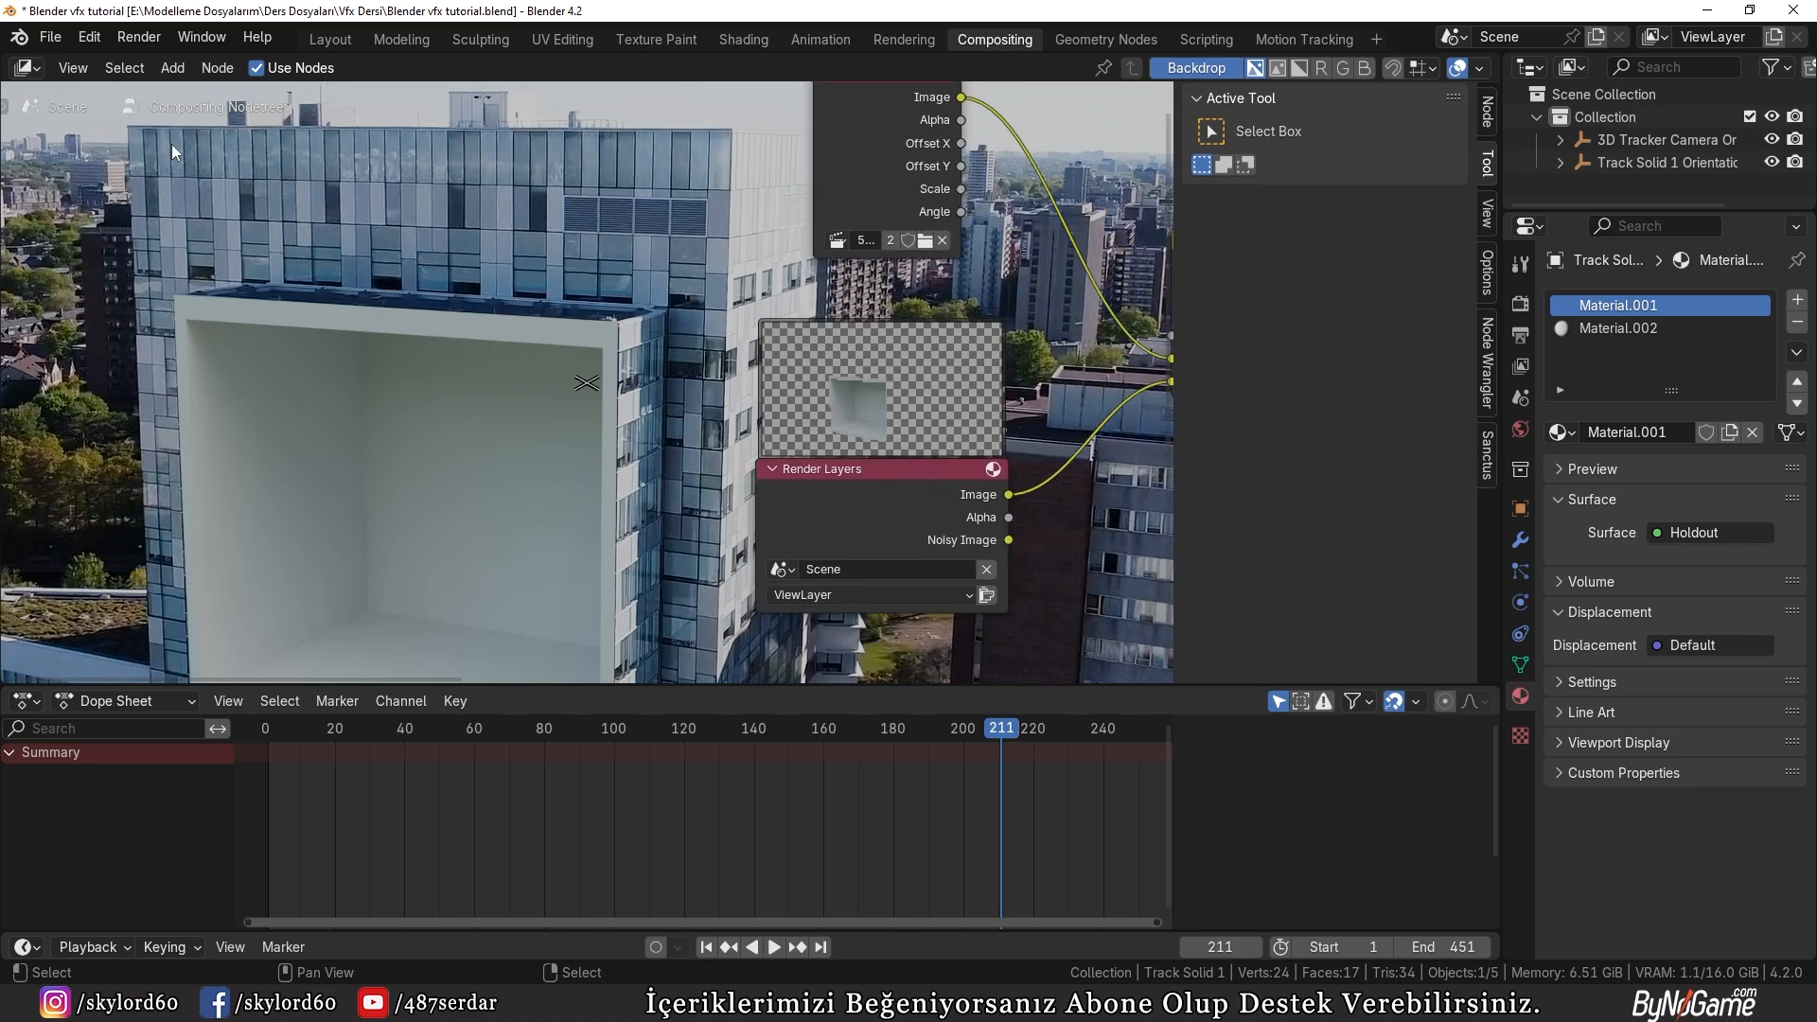
pyautogui.click(339, 42)
pyautogui.press('Escape')
pyautogui.press('Escape')
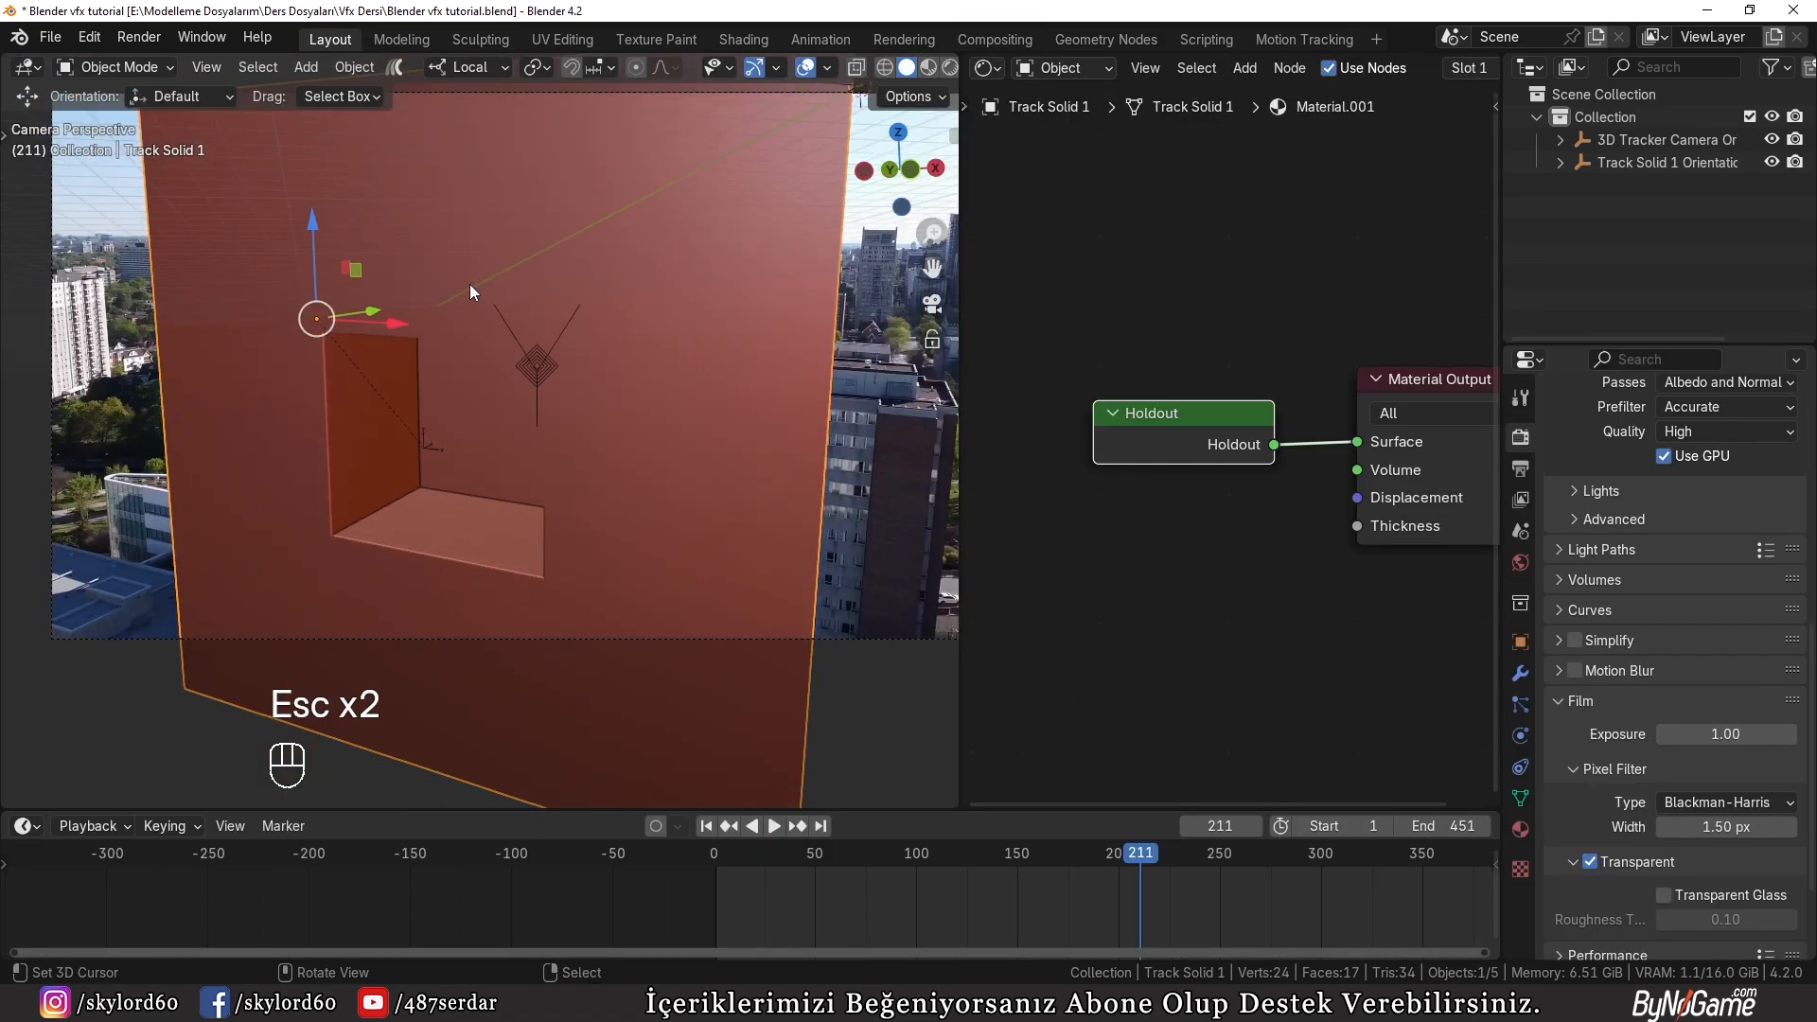
pyautogui.press('z')
pyautogui.click(439, 301)
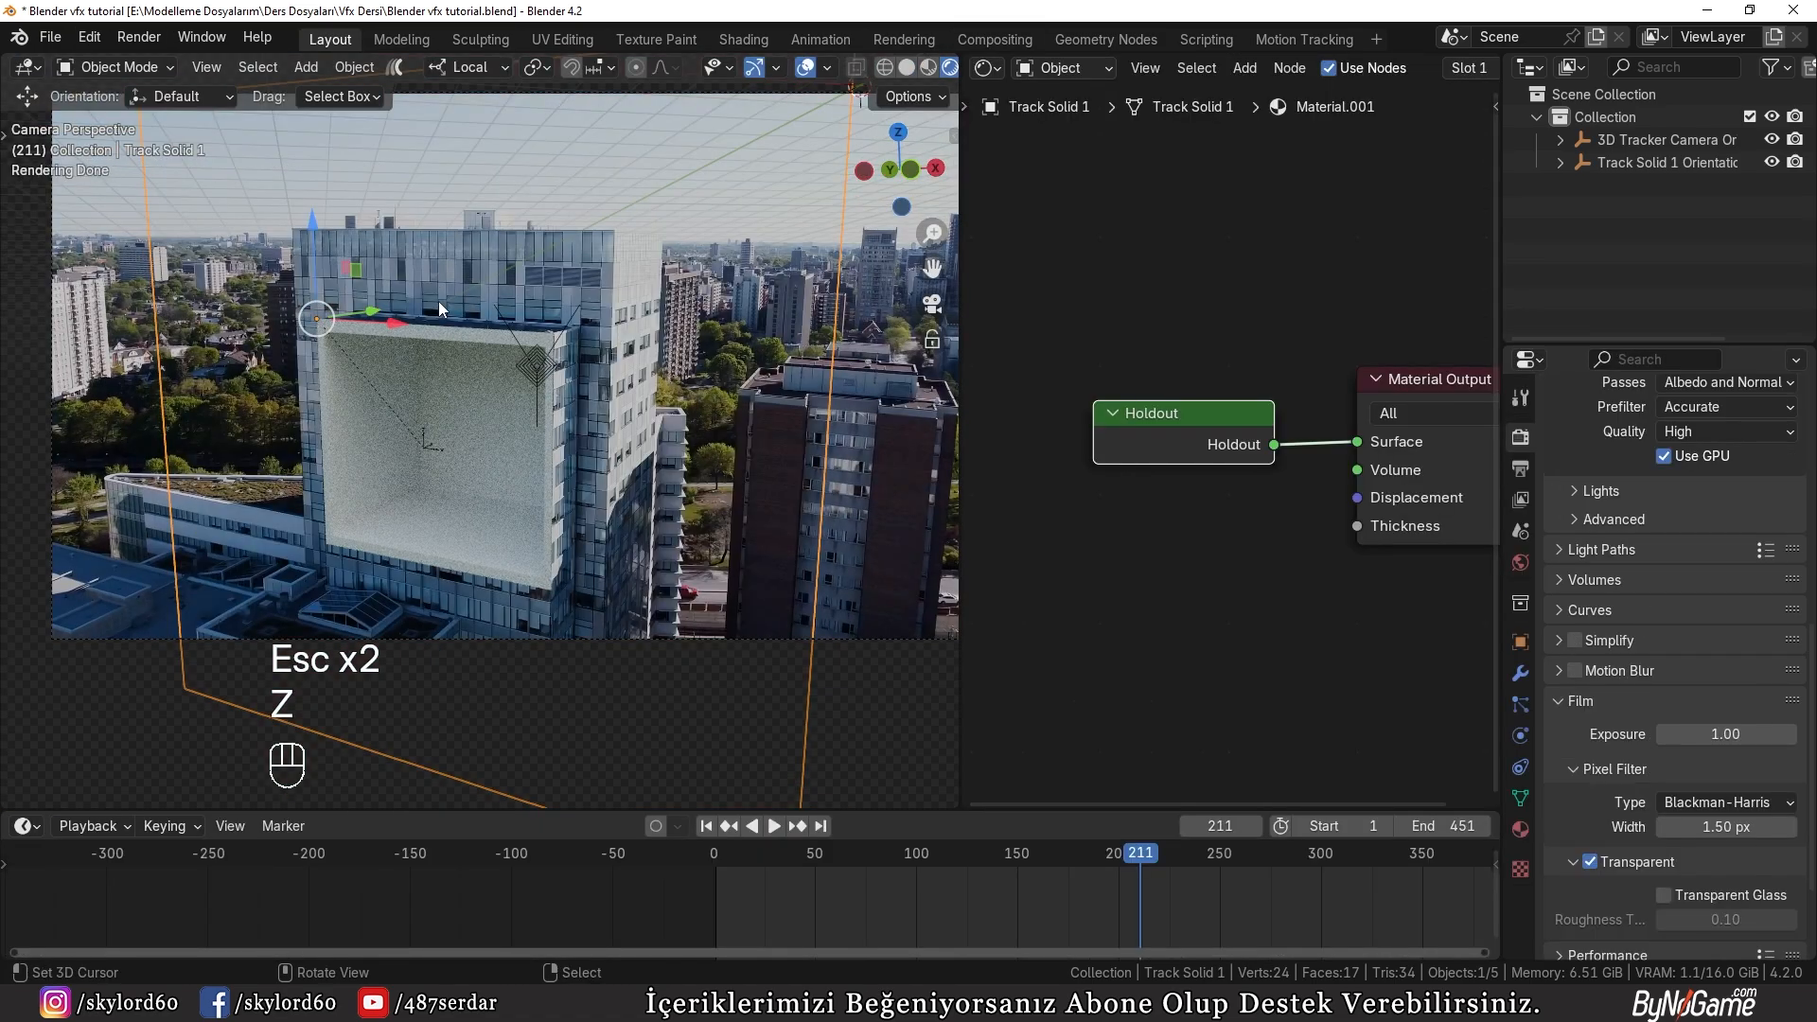
pyautogui.scroll(4, 439, 301)
# Step: Assign the holdout material Material.001 to the four front rim faces of the recess, return to Object Mode, and deselect everything
pyautogui.press('Tab')
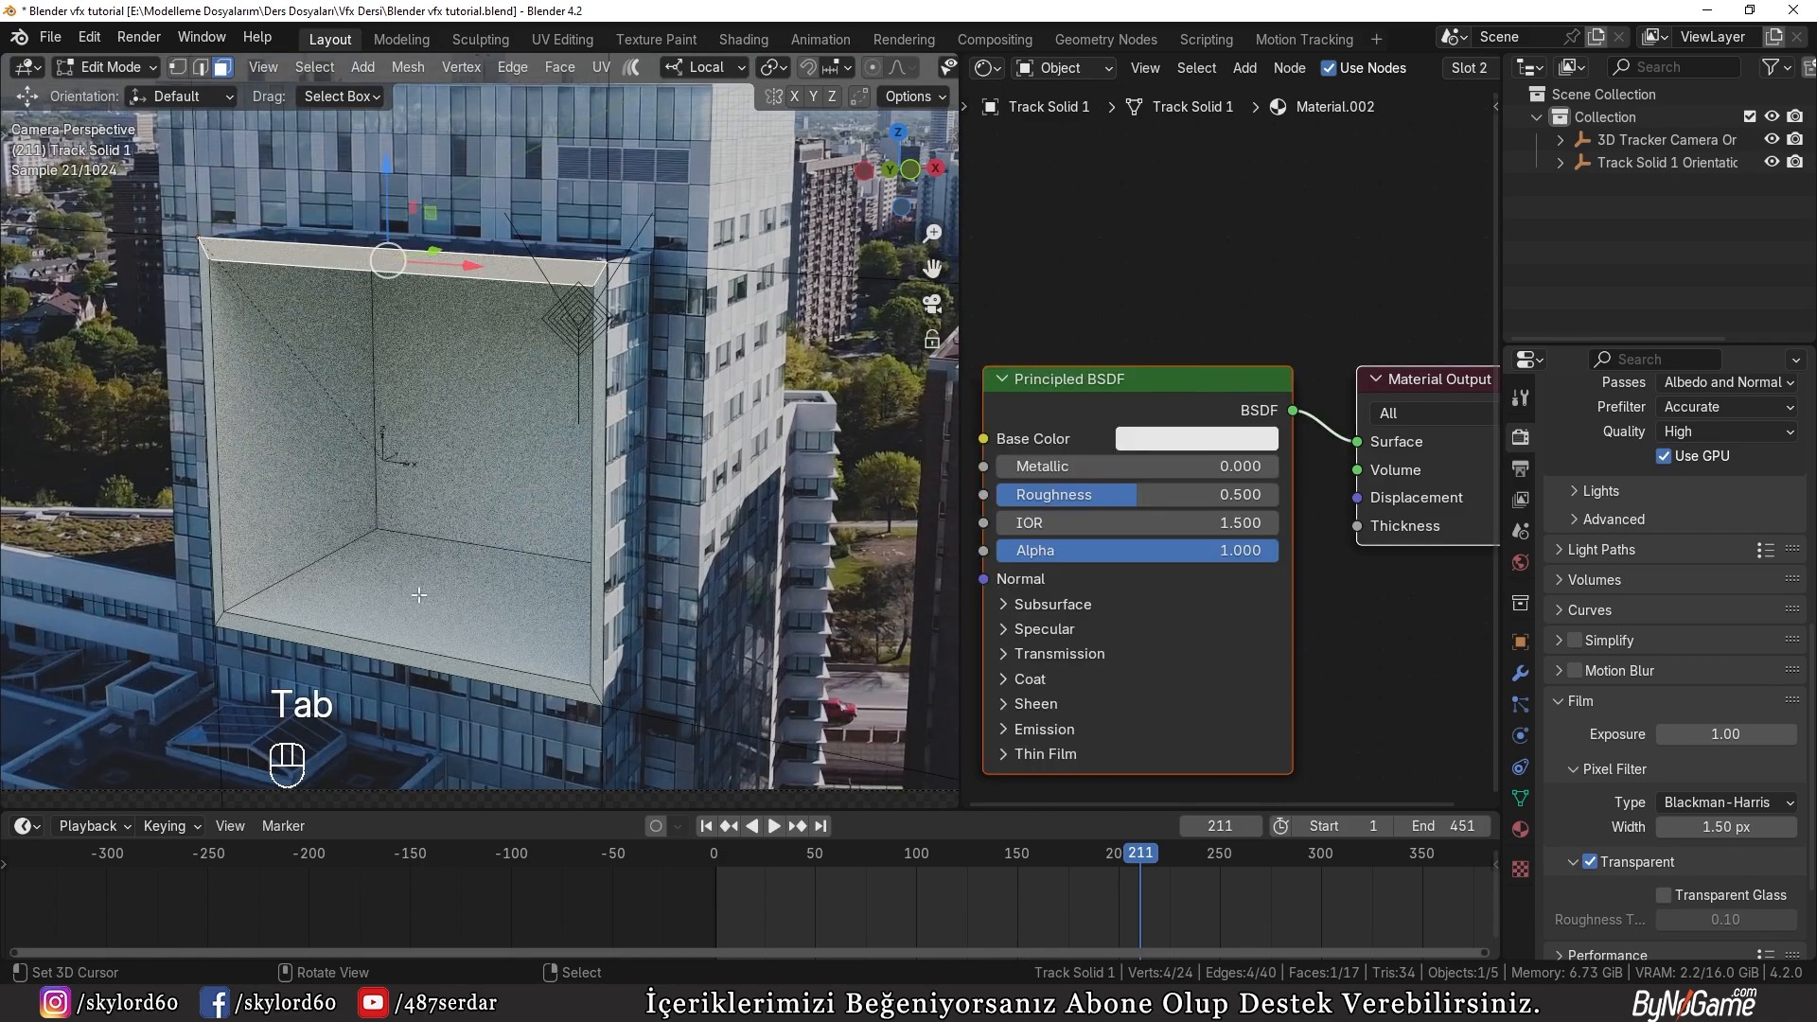
pyautogui.keyDown('shift'); pyautogui.click(419, 653); pyautogui.keyUp('shift')
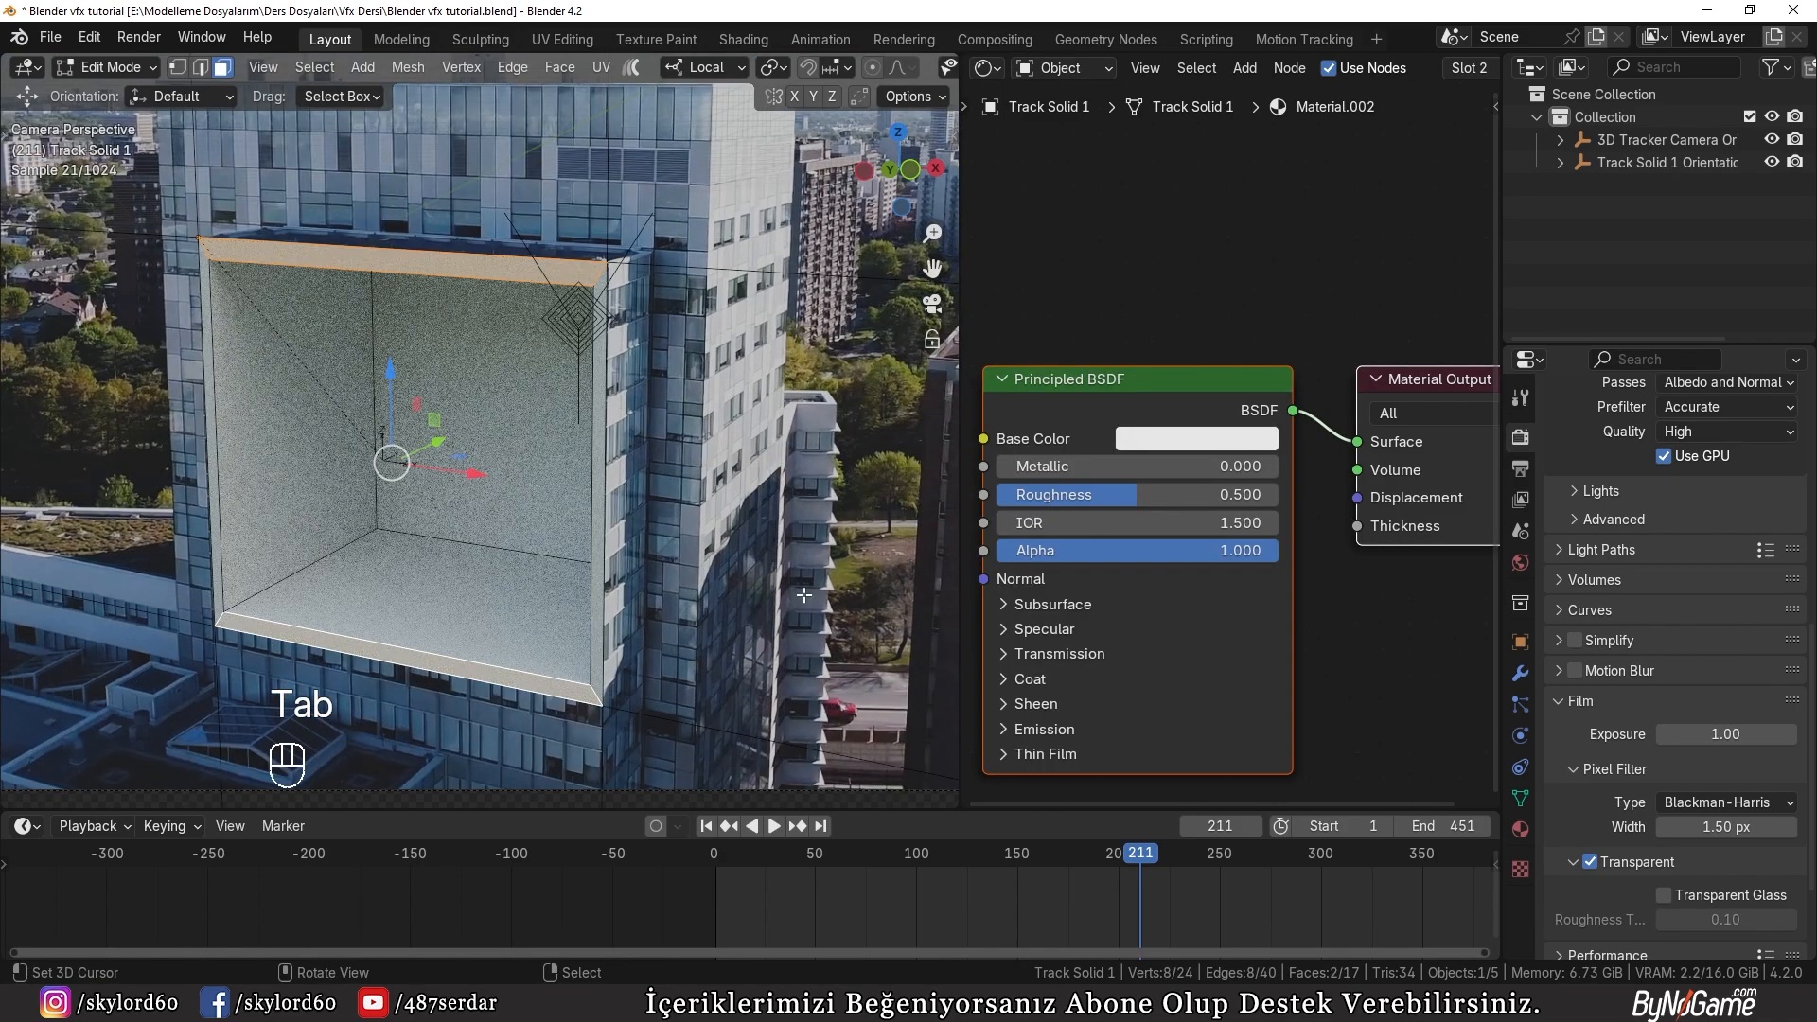
pyautogui.keyDown('alt'); pyautogui.click(603, 604); pyautogui.keyUp('alt')
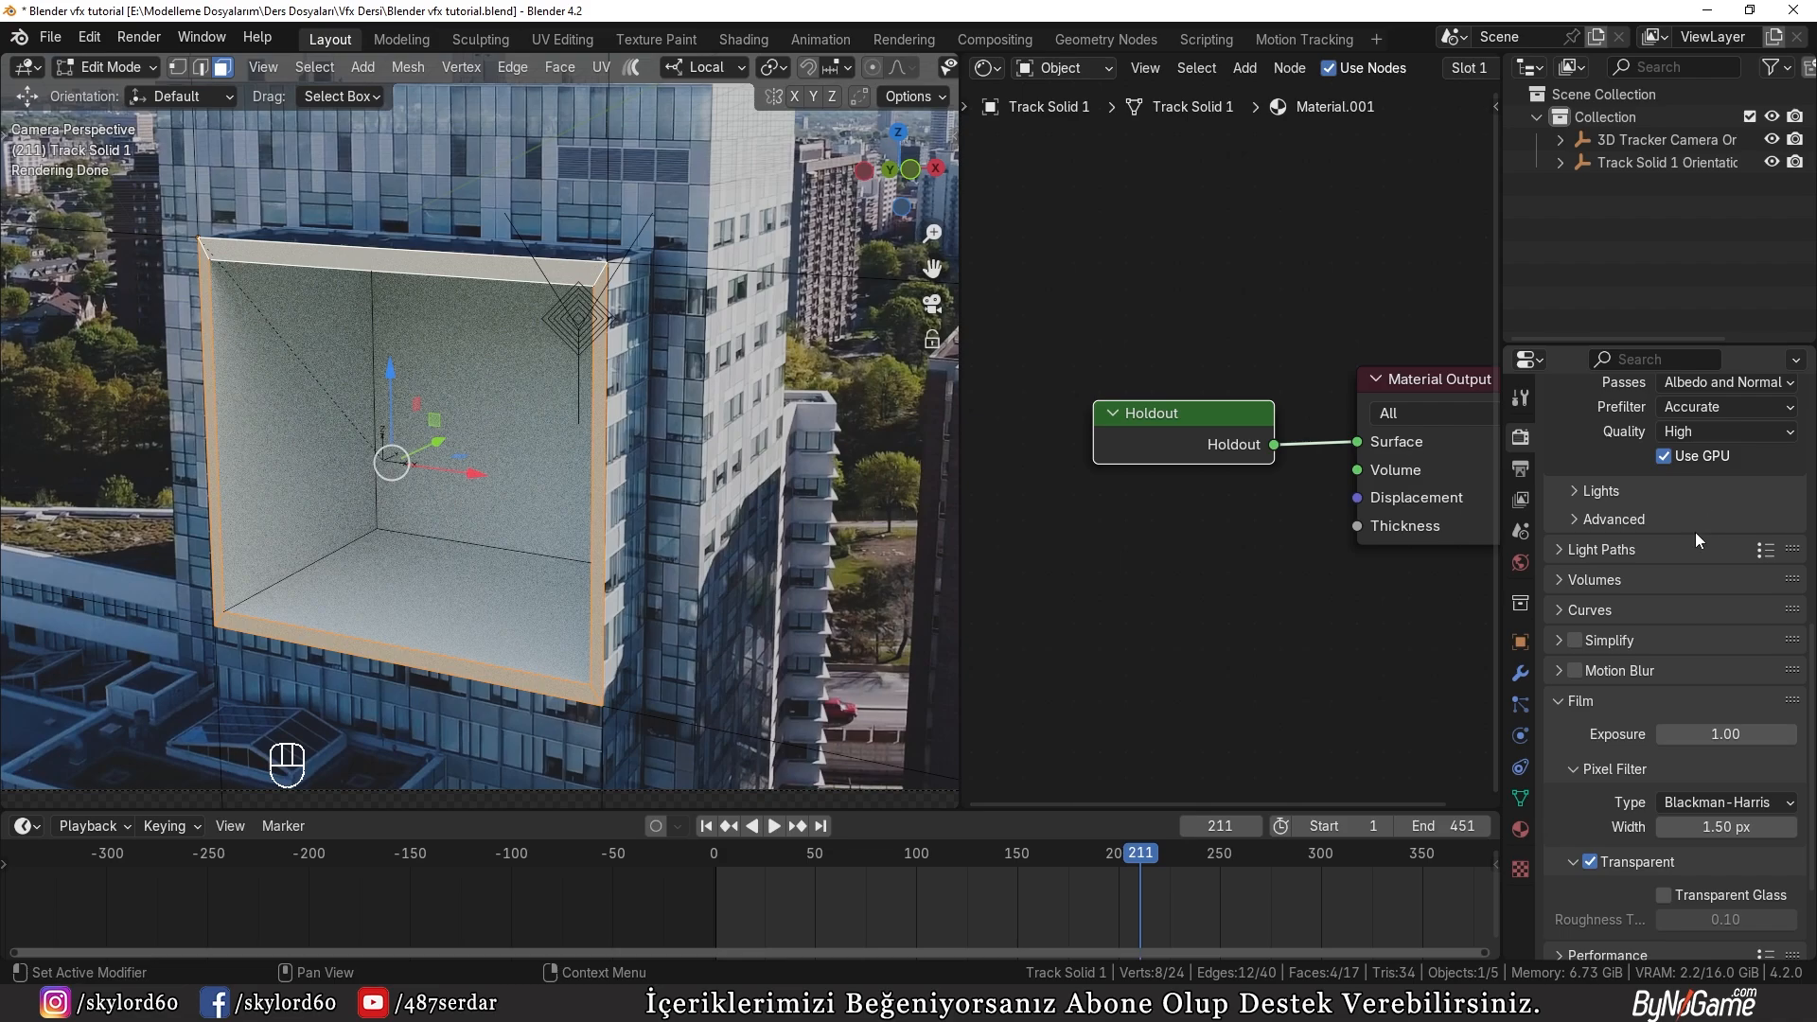
pyautogui.click(1520, 829)
pyautogui.click(1586, 565)
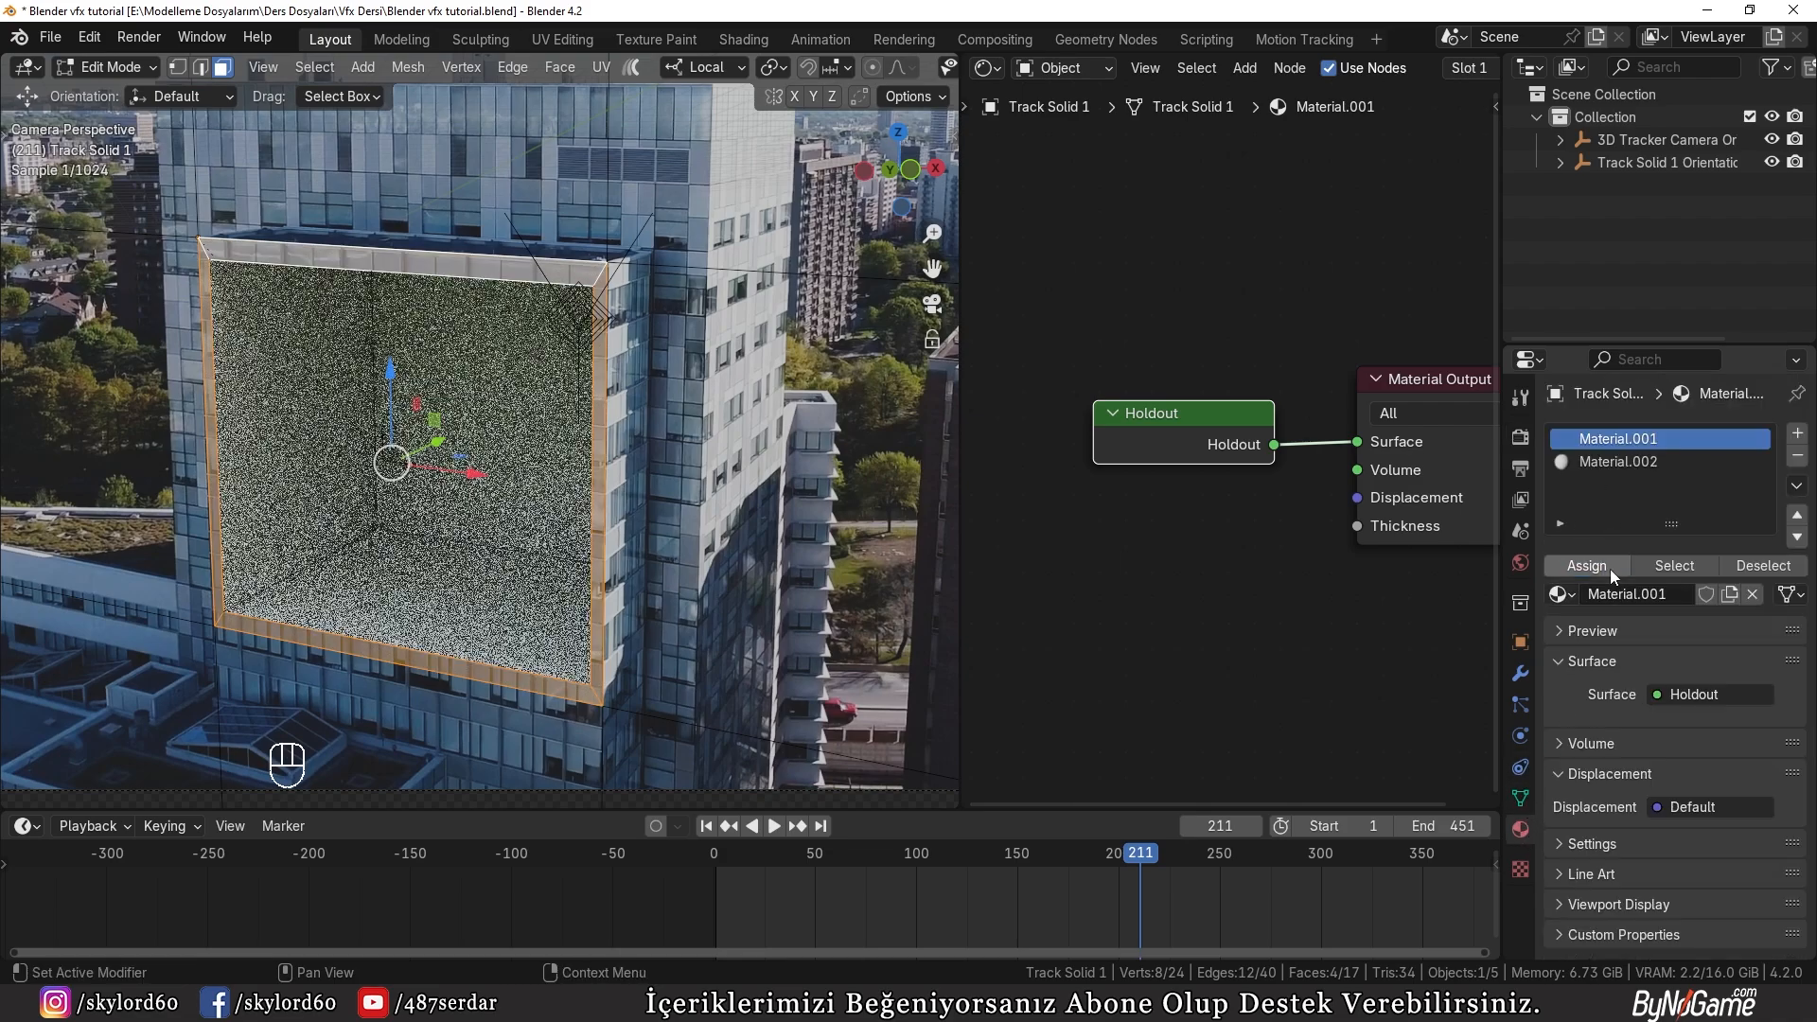
pyautogui.press('Tab')
pyautogui.press('a')
pyautogui.press('a')
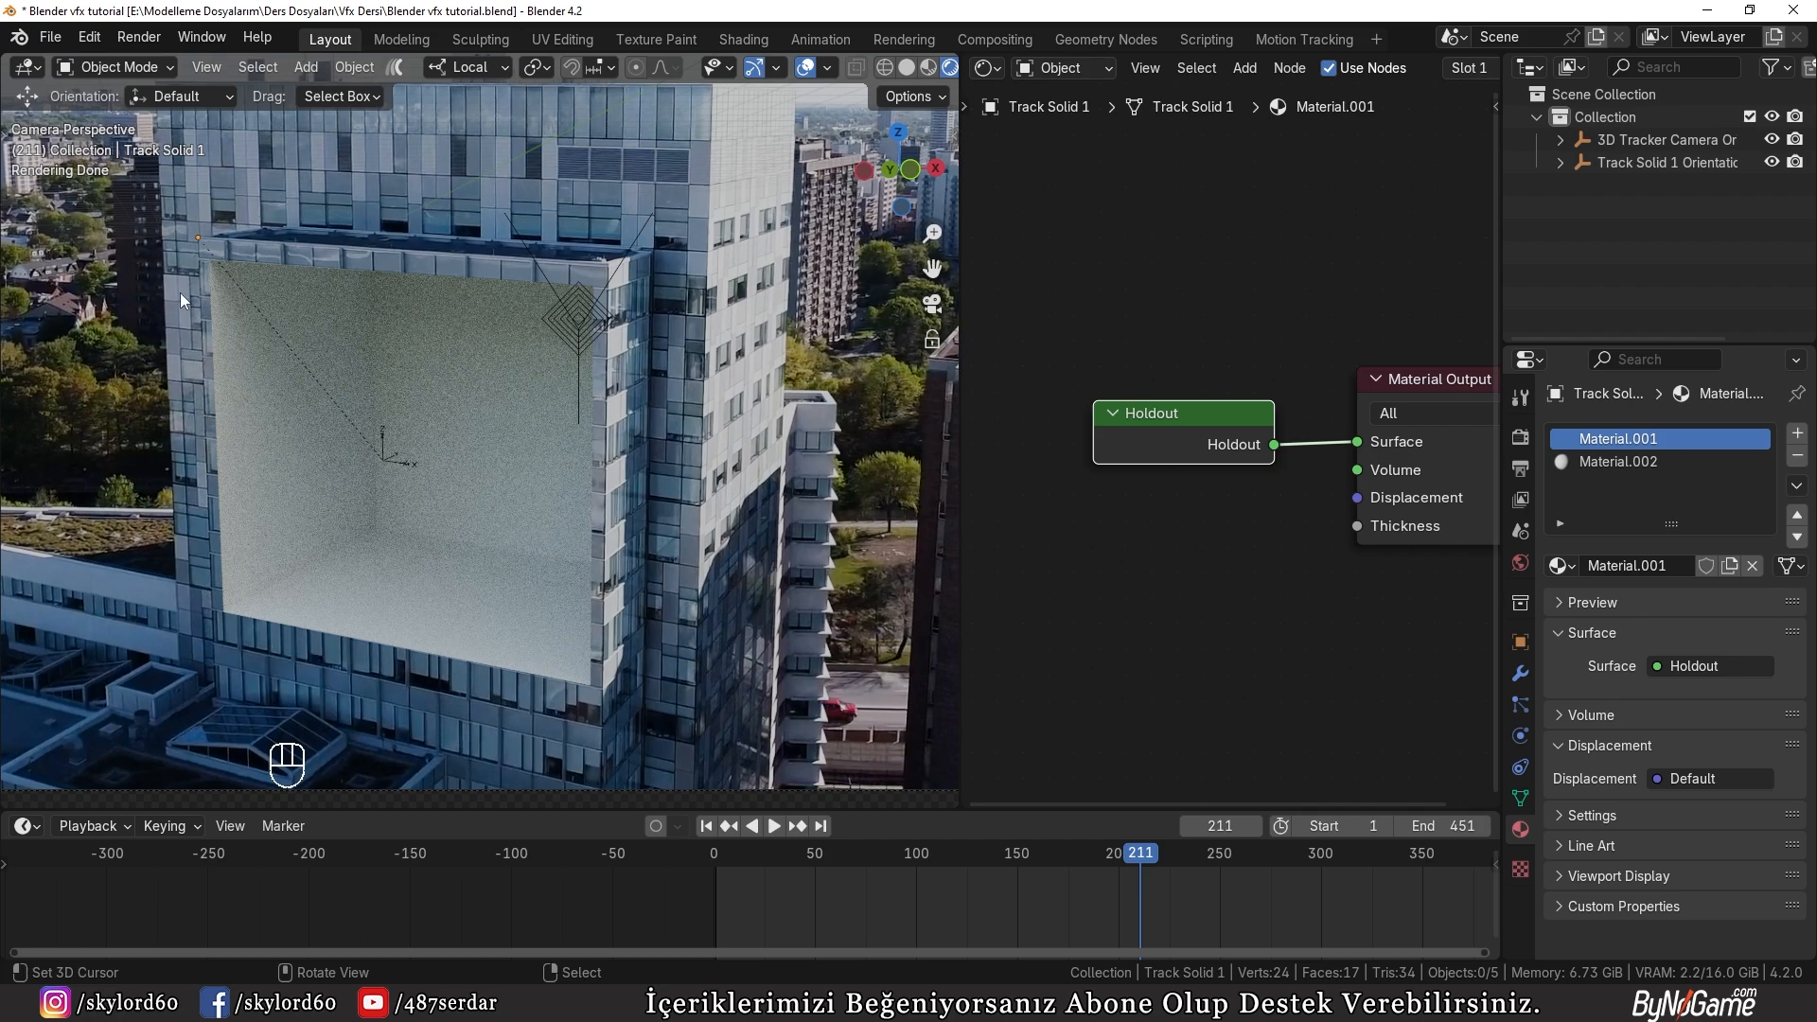
# Step: Move the timeline to frame 414 to check the recess there, and switch the viewport to solid shading
pyautogui.scroll(-4, 1038, 890)
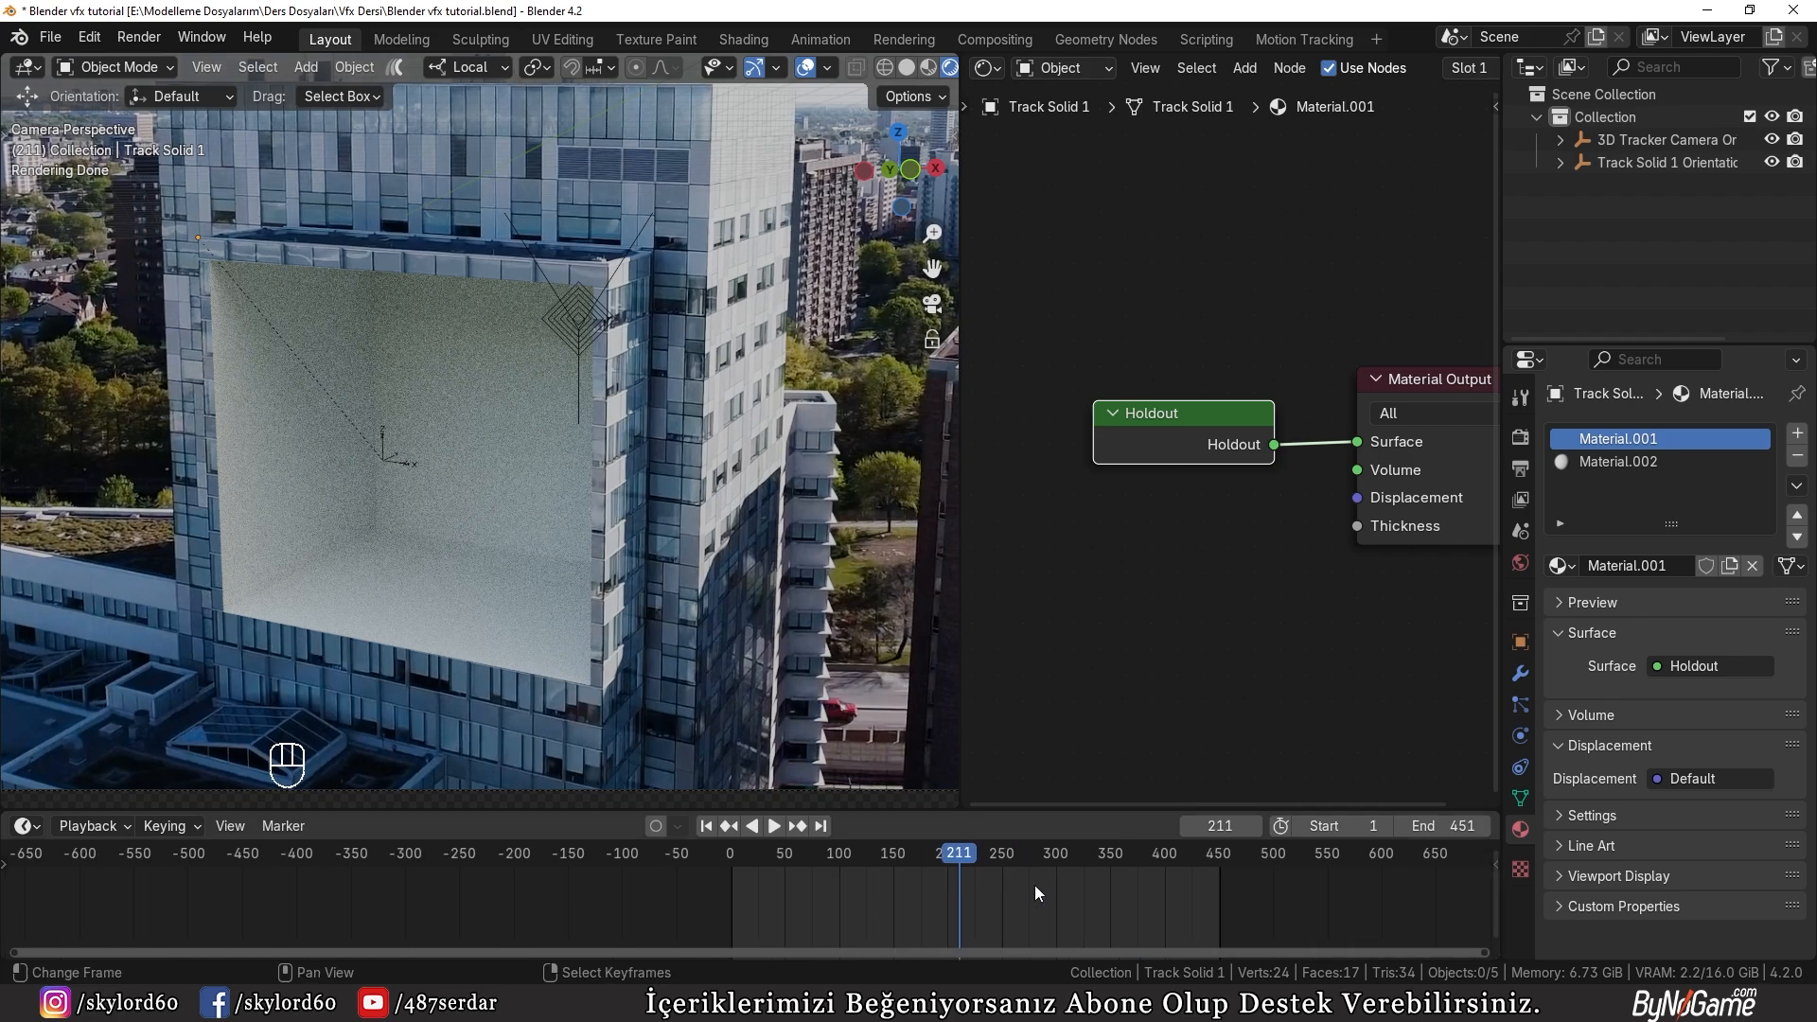
pyautogui.moveTo(959, 856); pyautogui.dragTo(1179, 863)
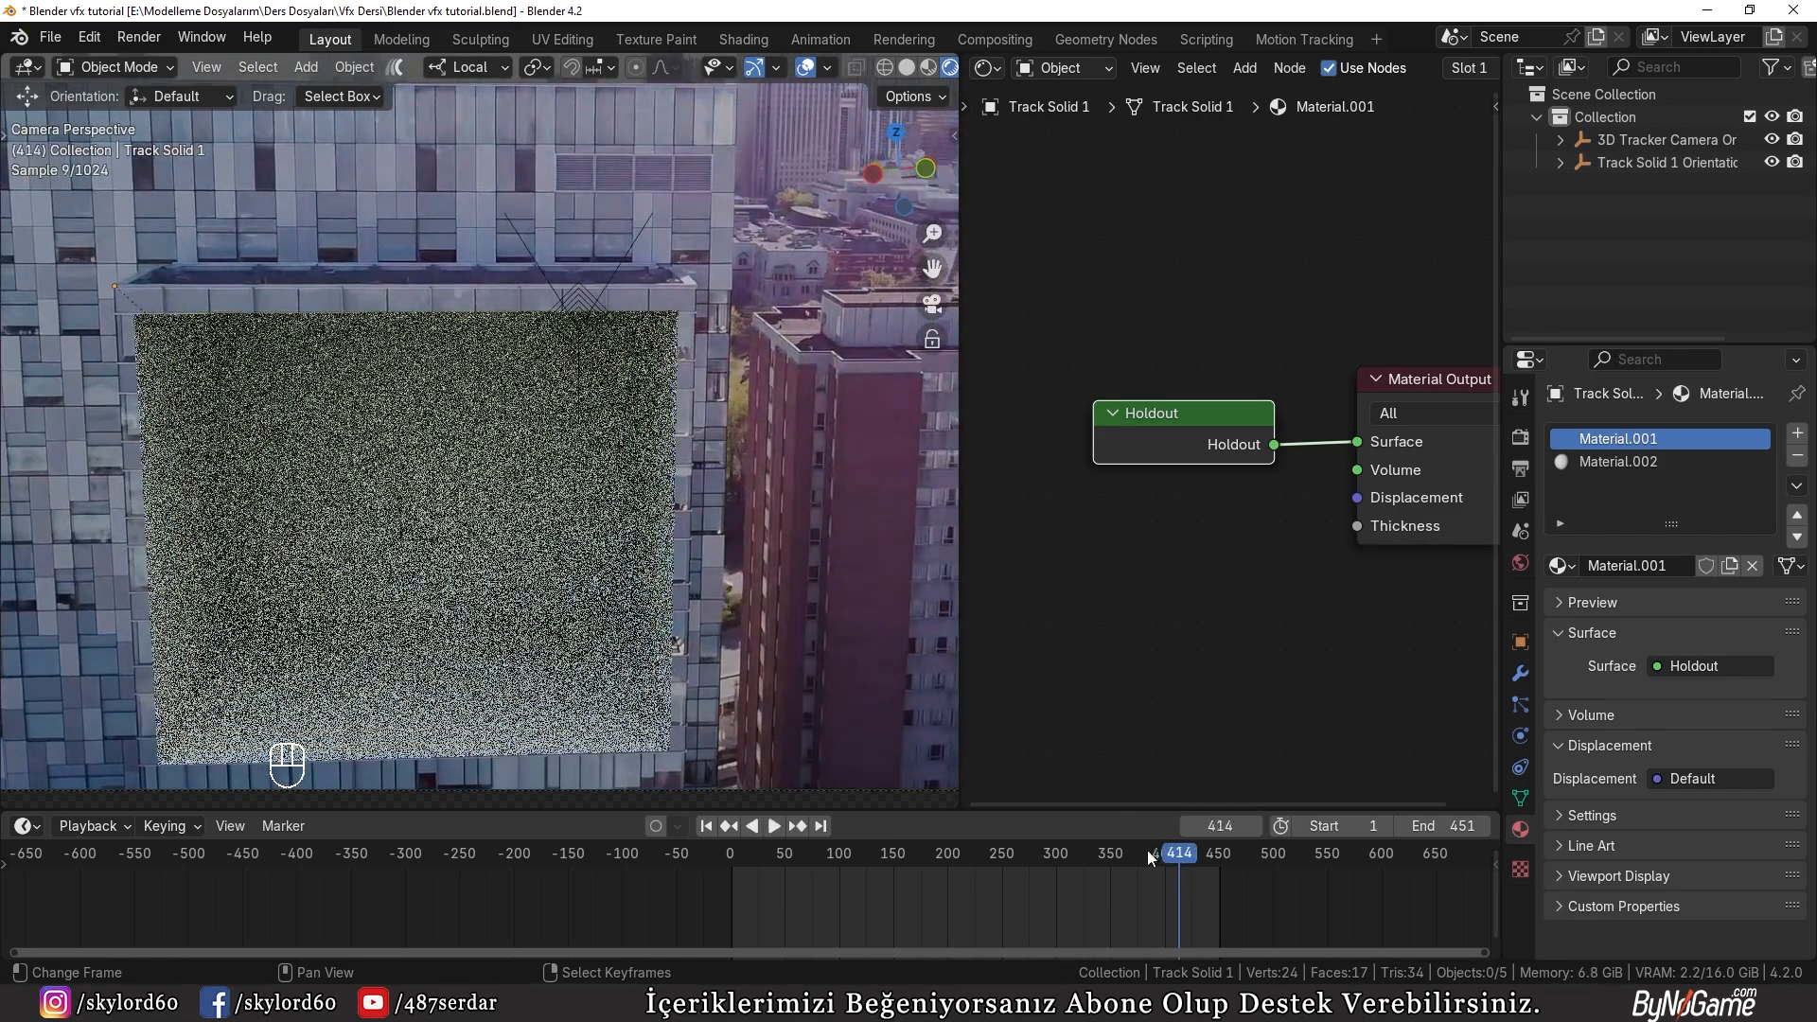
pyautogui.press('z')
pyautogui.click(592, 499)
# Step: Render a still image of the current frame, inspect the recess edges against the building footage, and close the render view
pyautogui.click(139, 37)
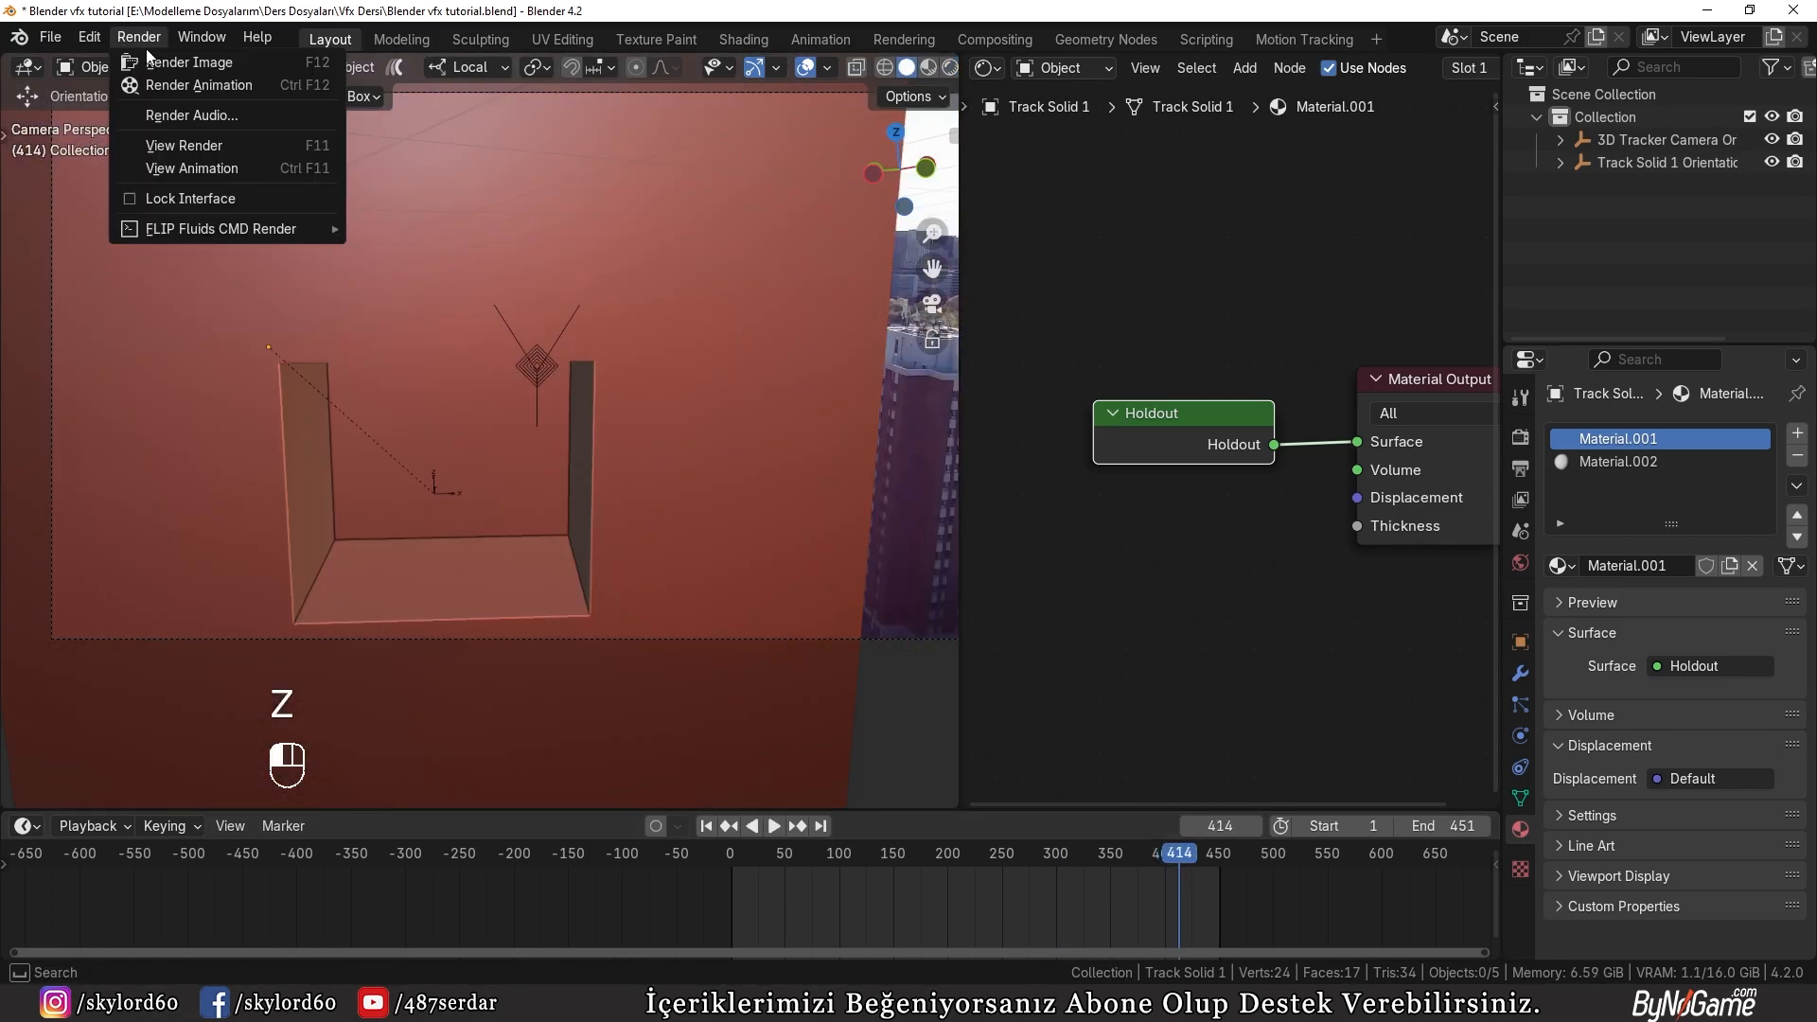
pyautogui.click(161, 61)
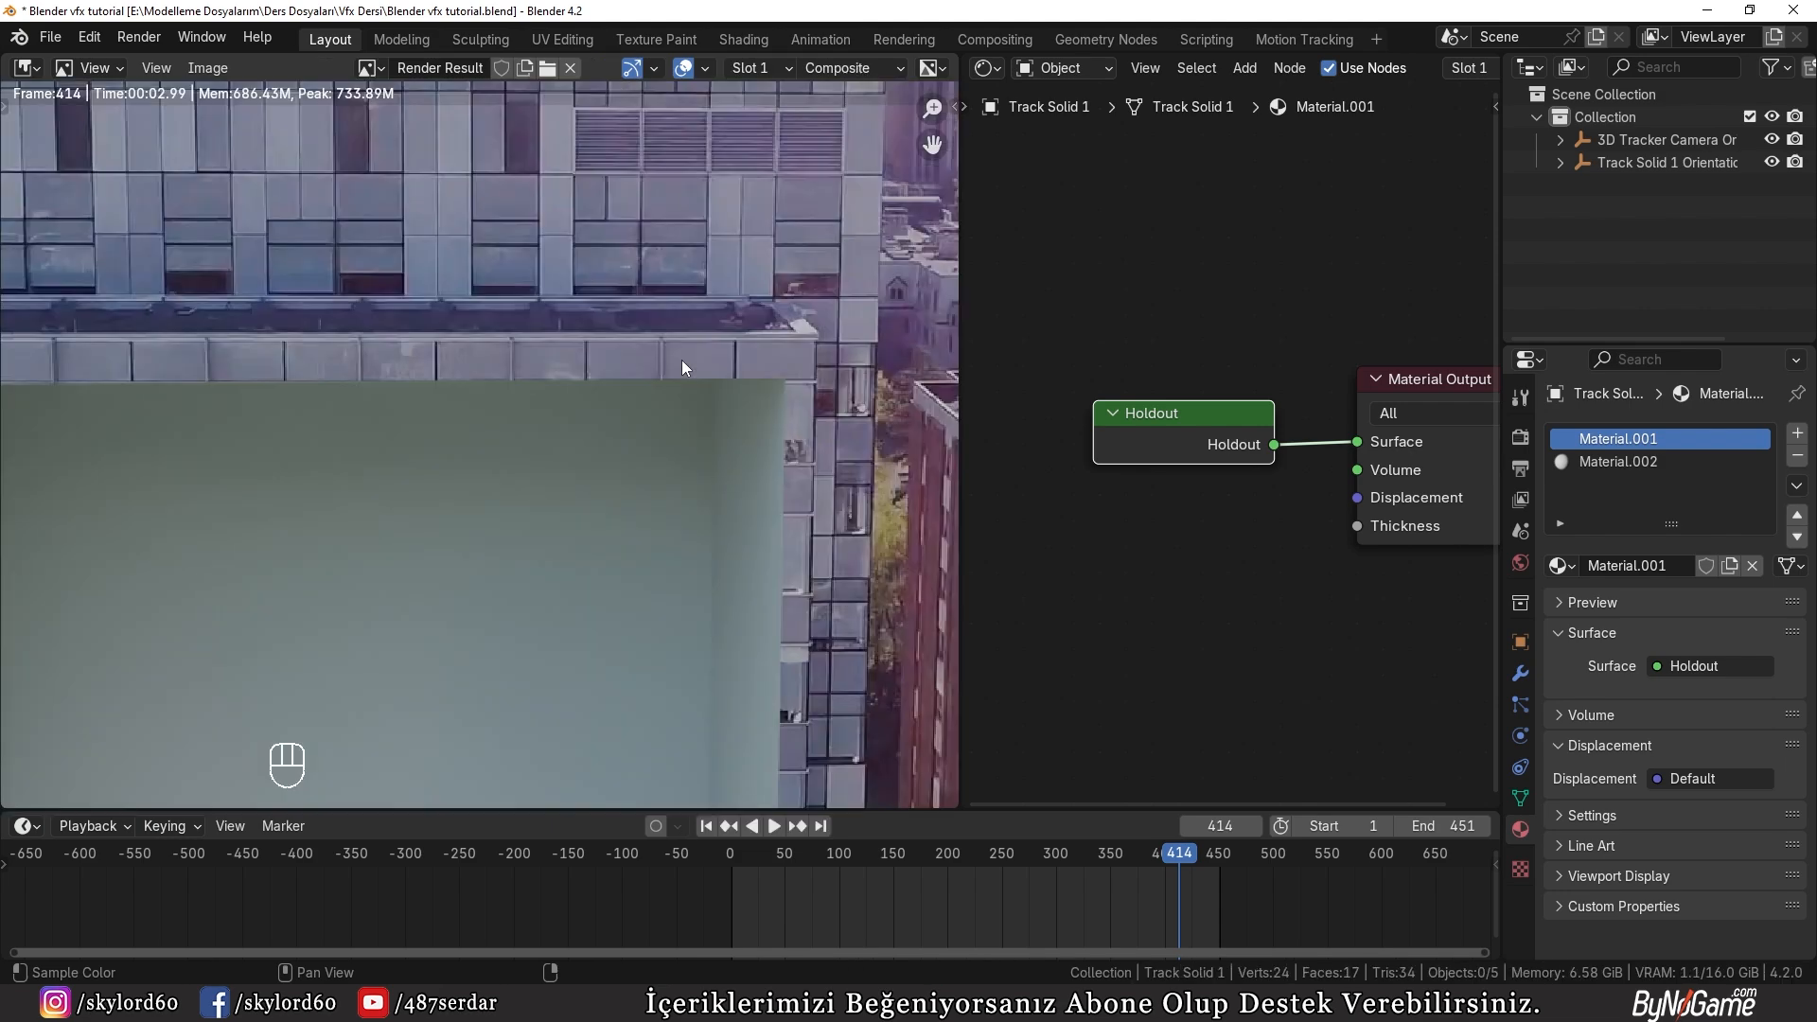
pyautogui.scroll(-3, 445, 509)
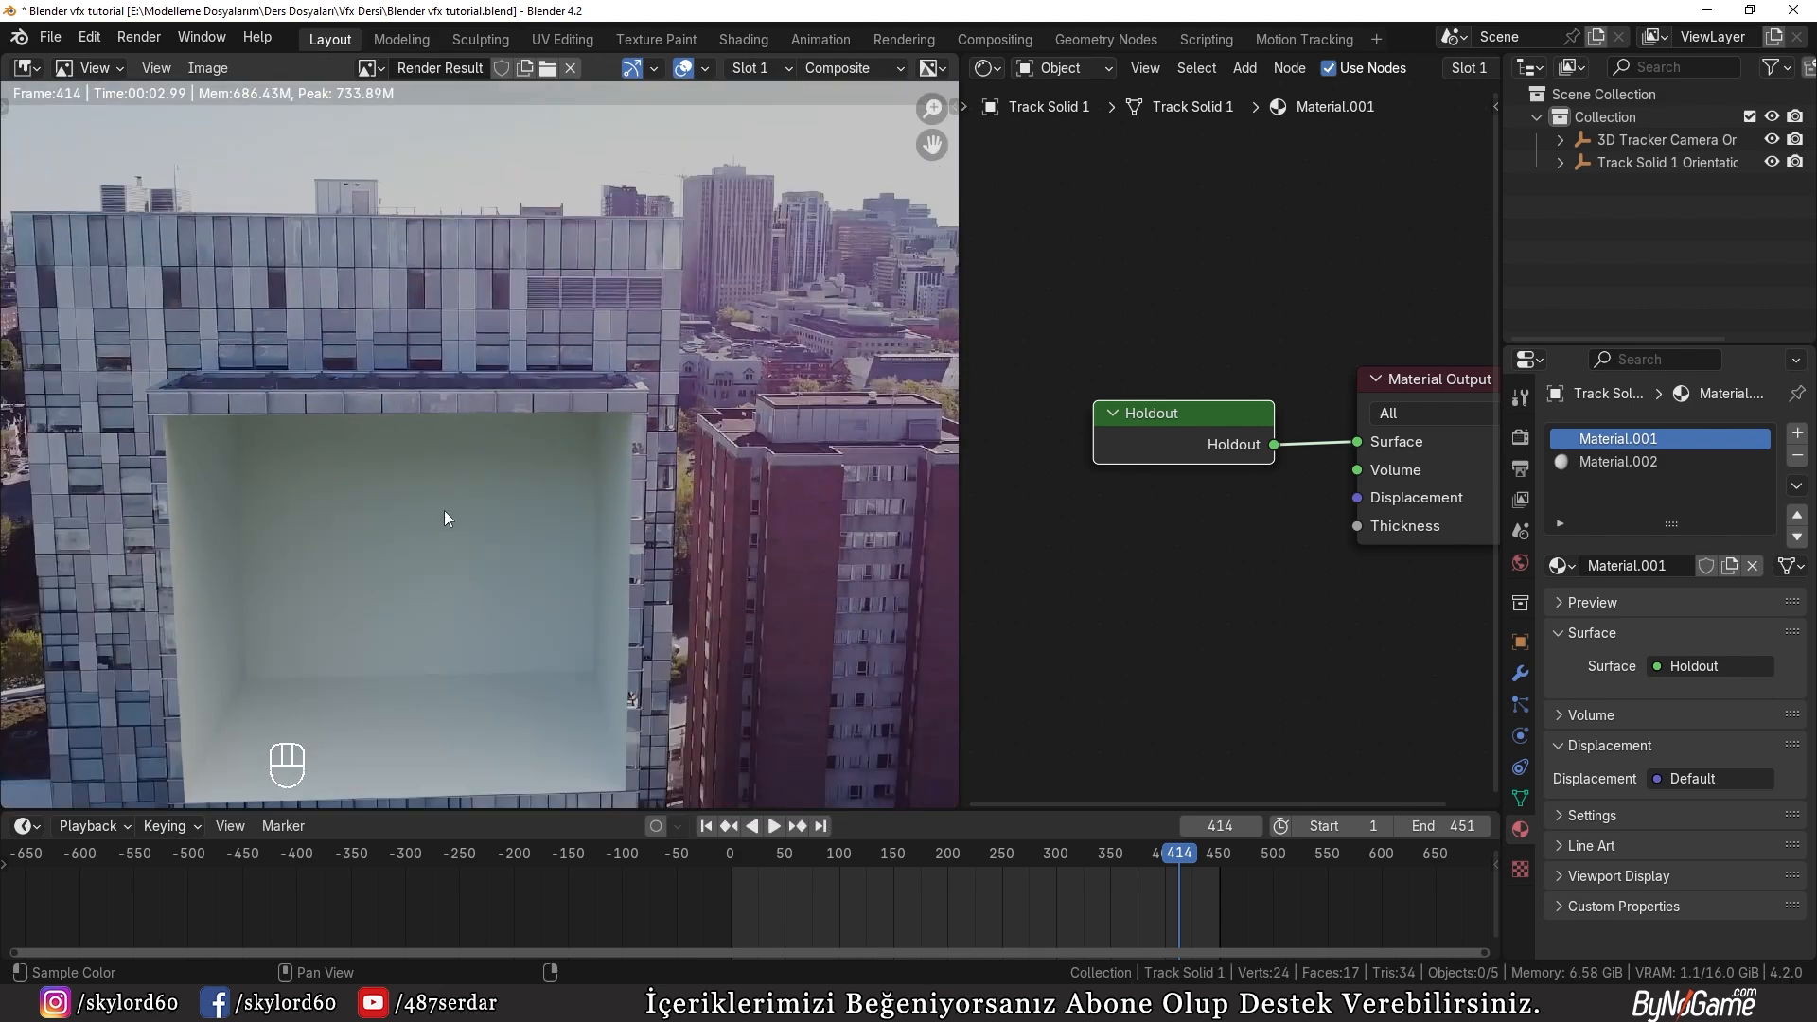
pyautogui.scroll(1, 474, 493)
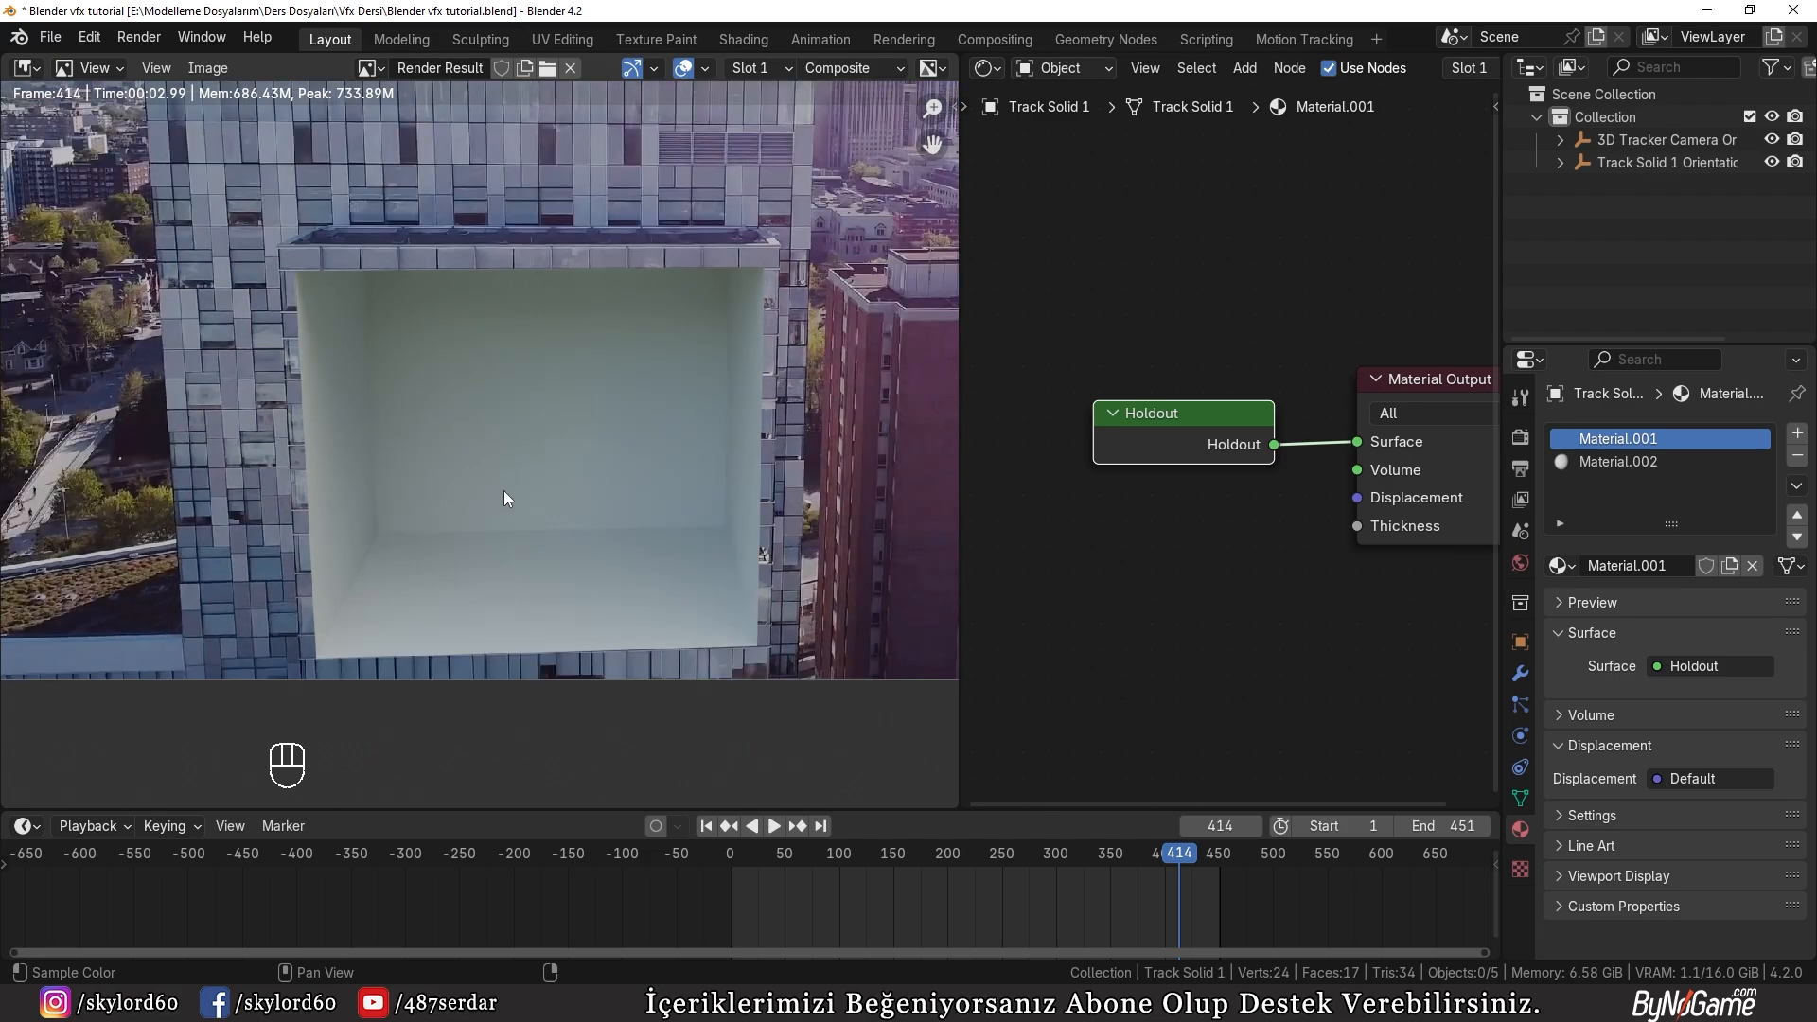
pyautogui.press('Escape')
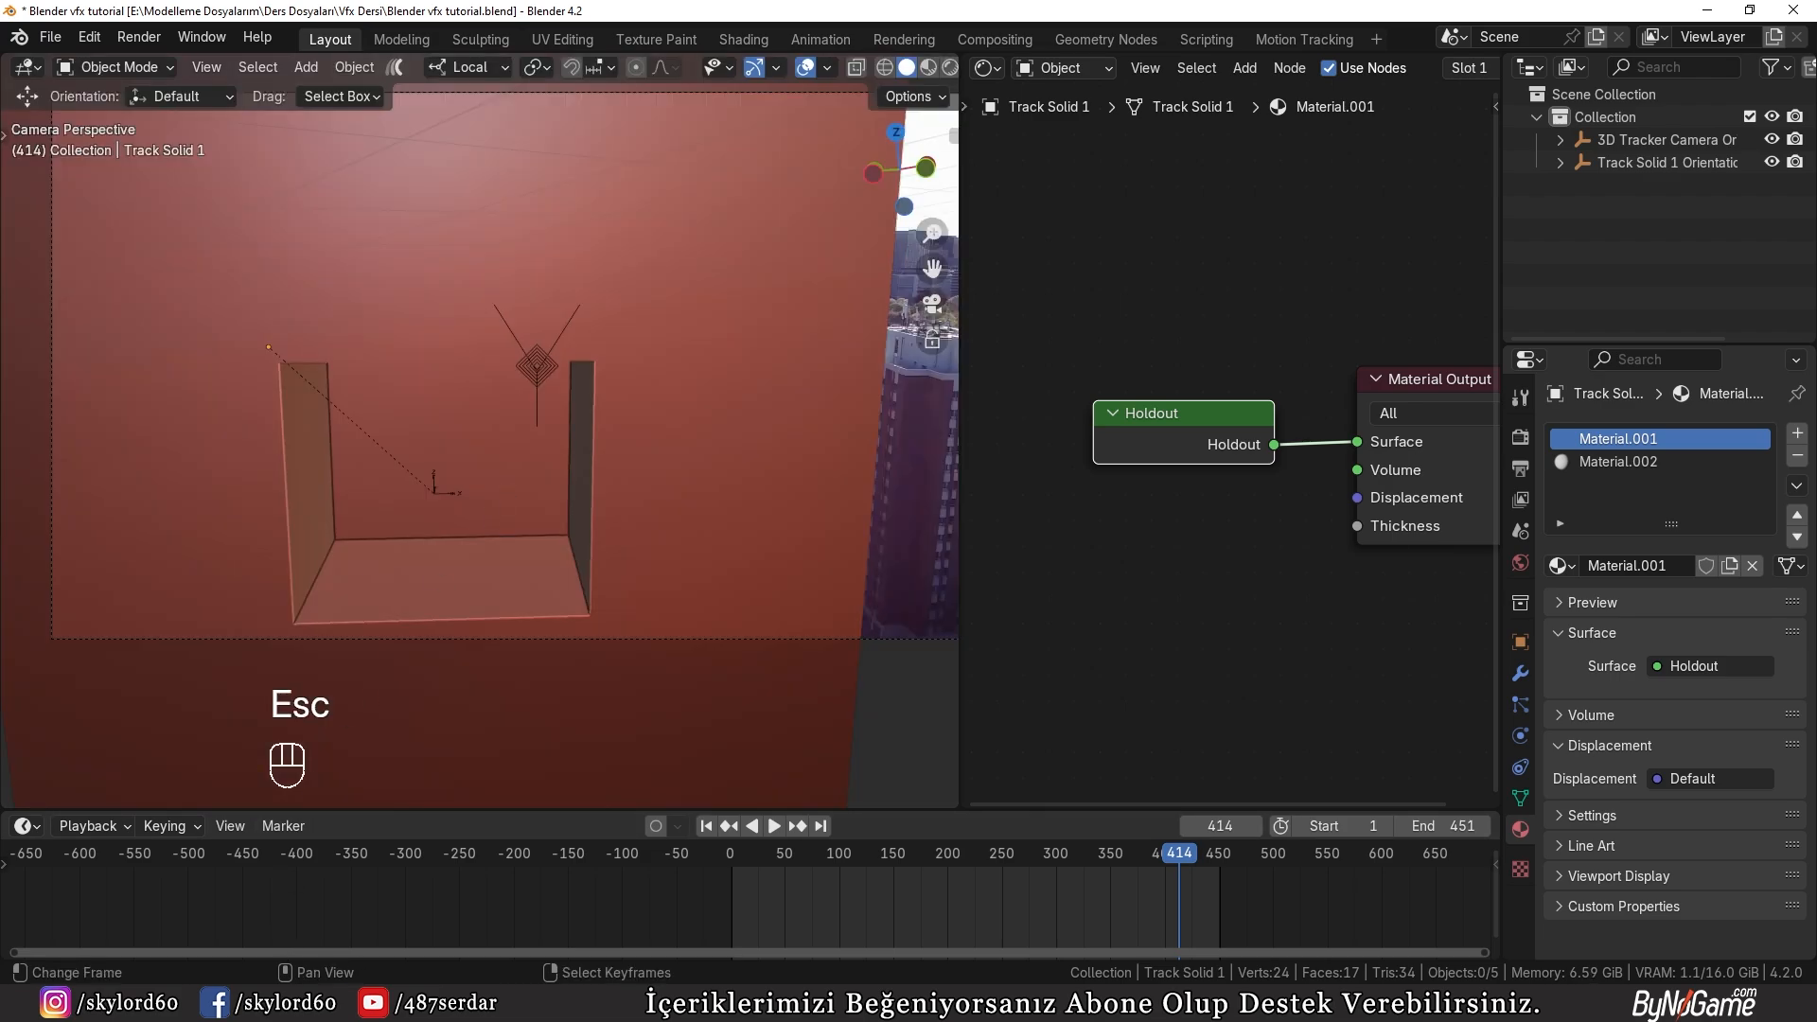
# Step: Switch to File Explorer and open "Leather_Shoes Blender 4.2.blend" from the leather_shoes folder inside Vfx Dersi
pyautogui.click(299, 1003)
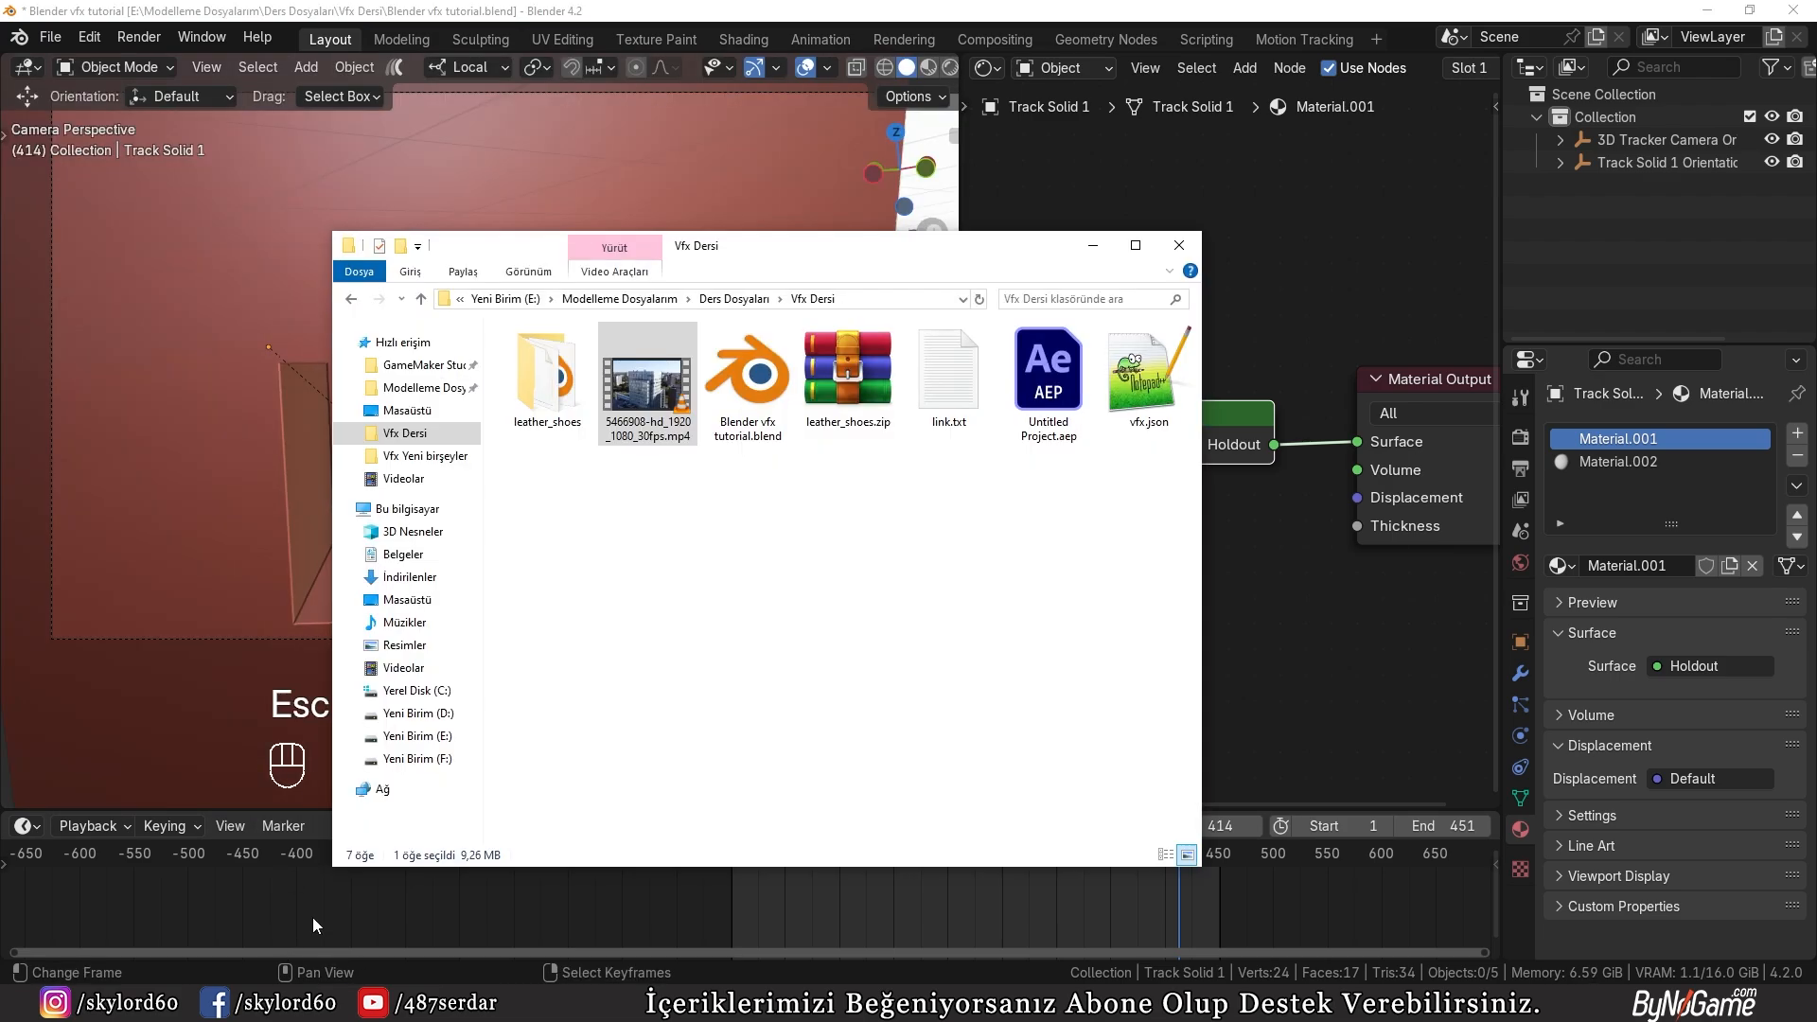
pyautogui.doubleClick(565, 391)
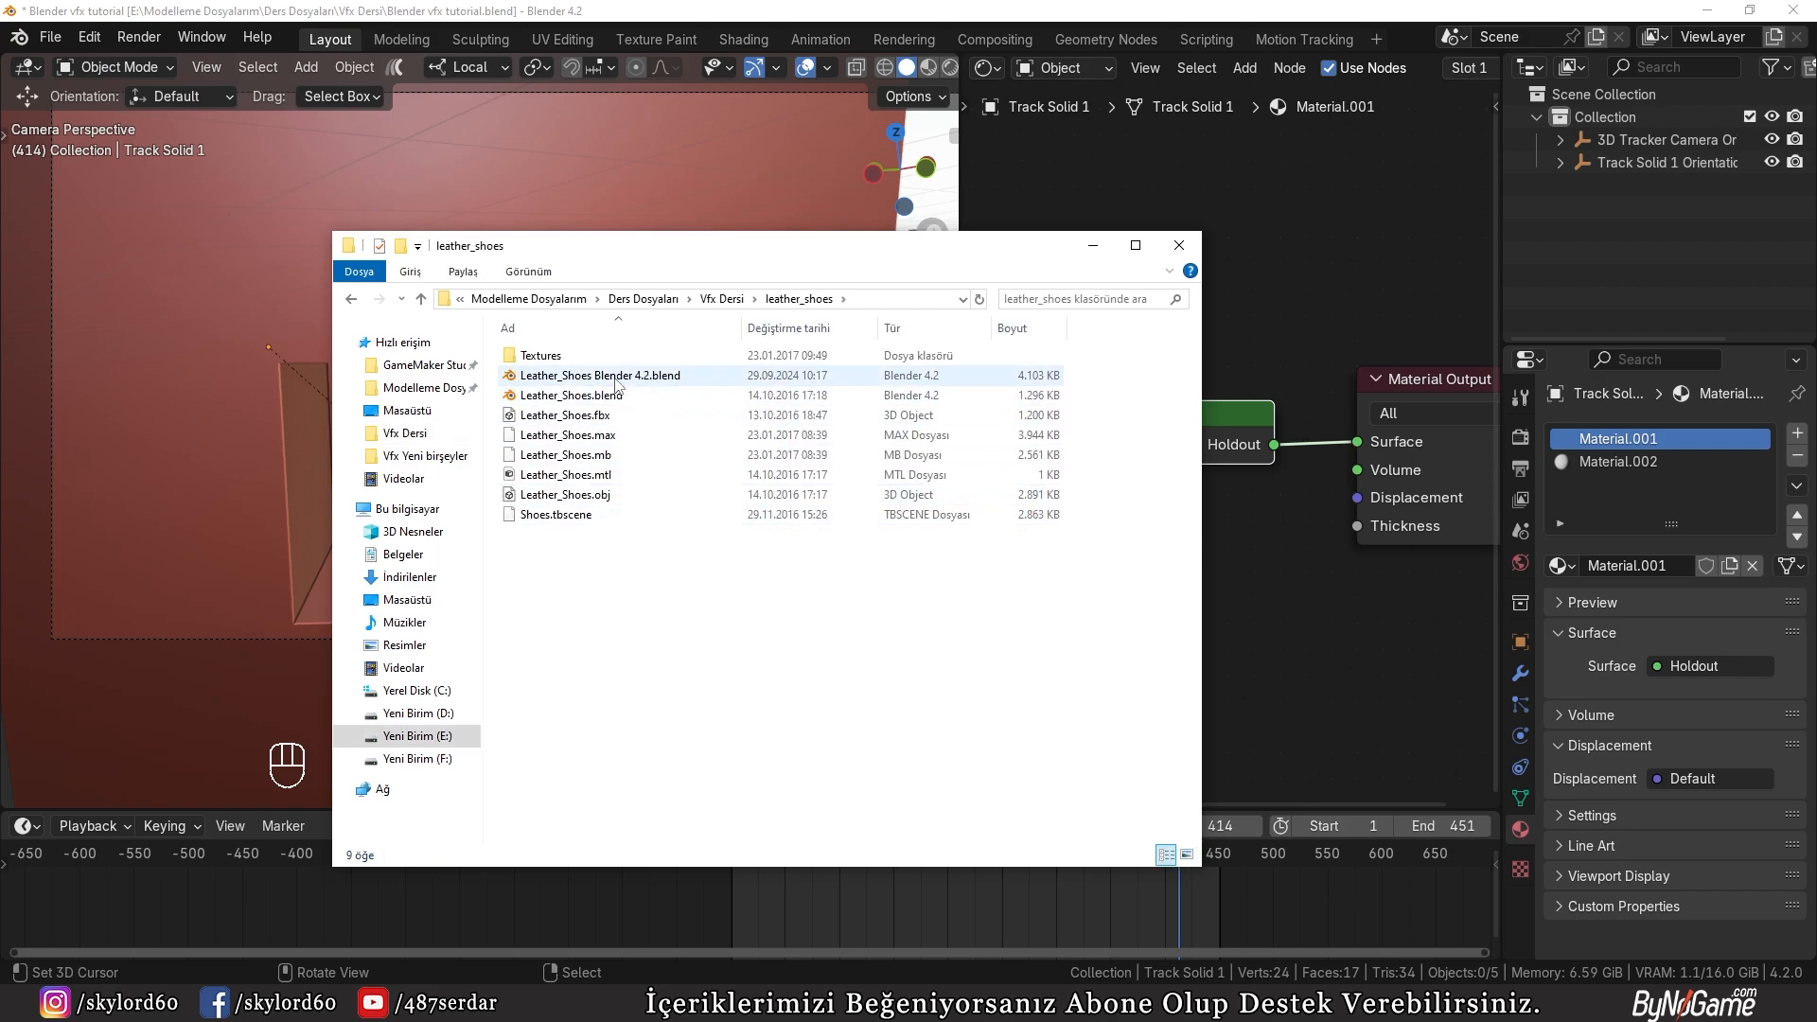
pyautogui.doubleClick(614, 376)
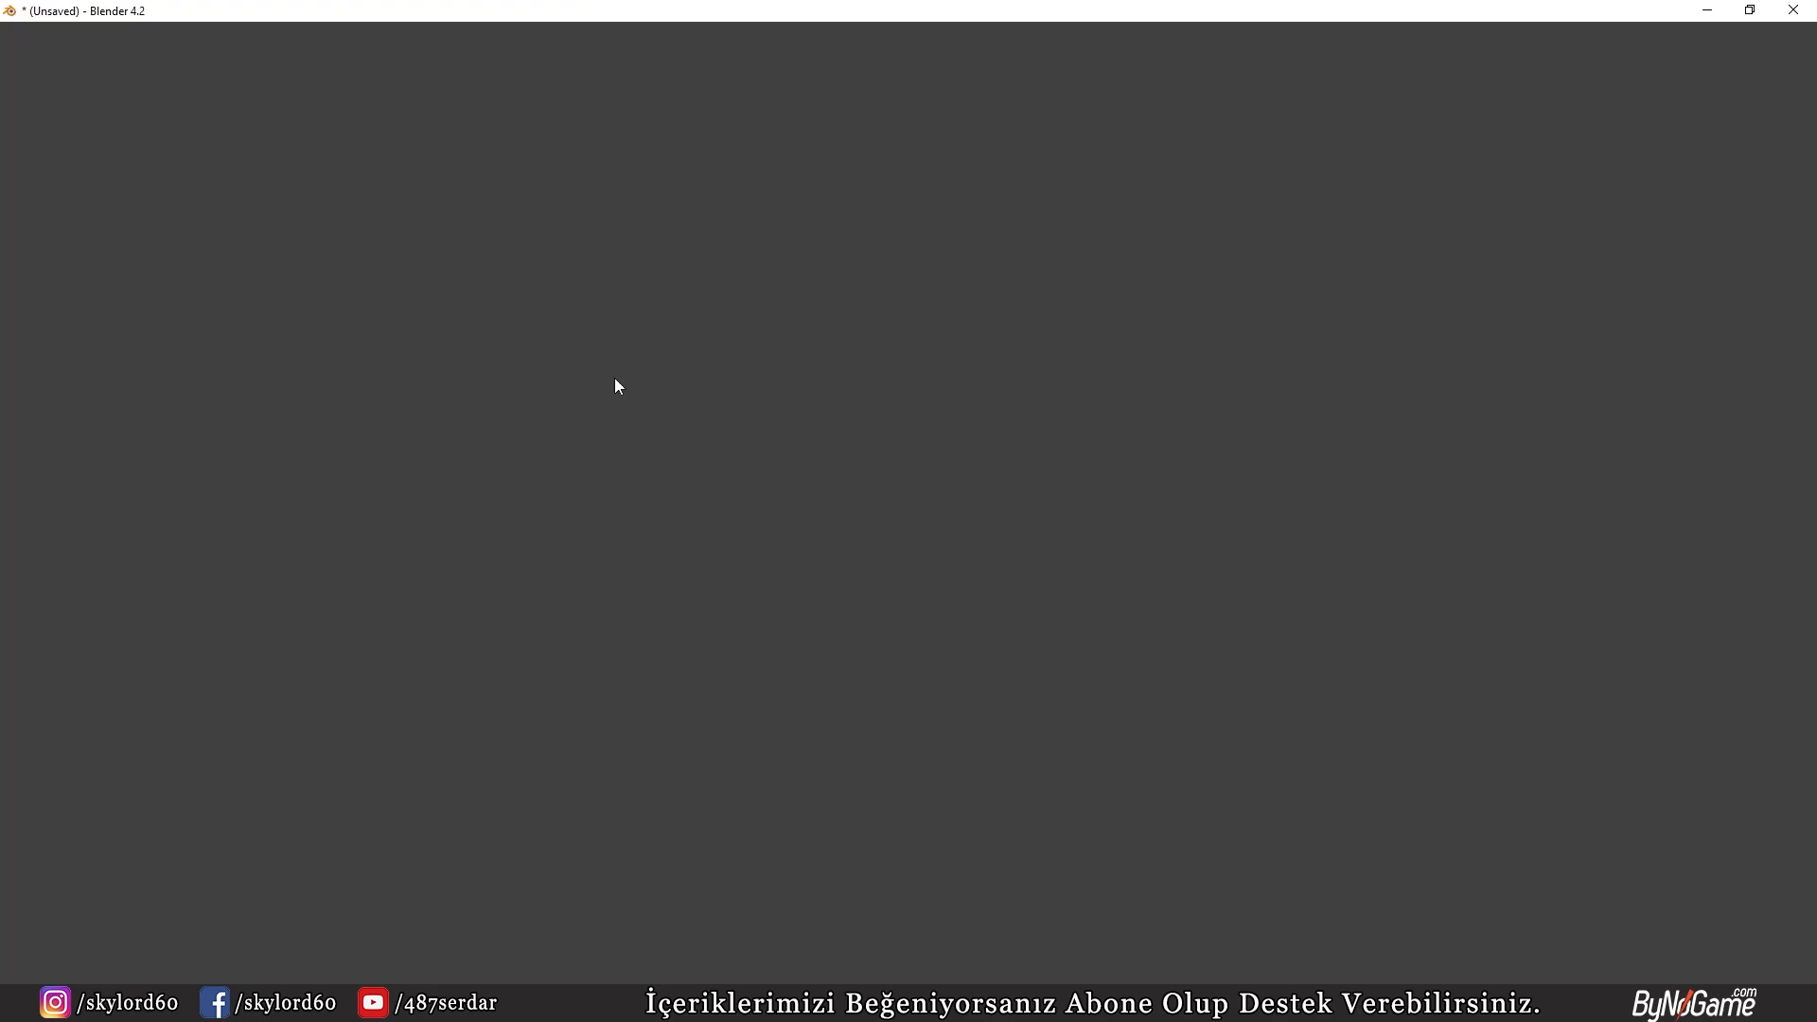
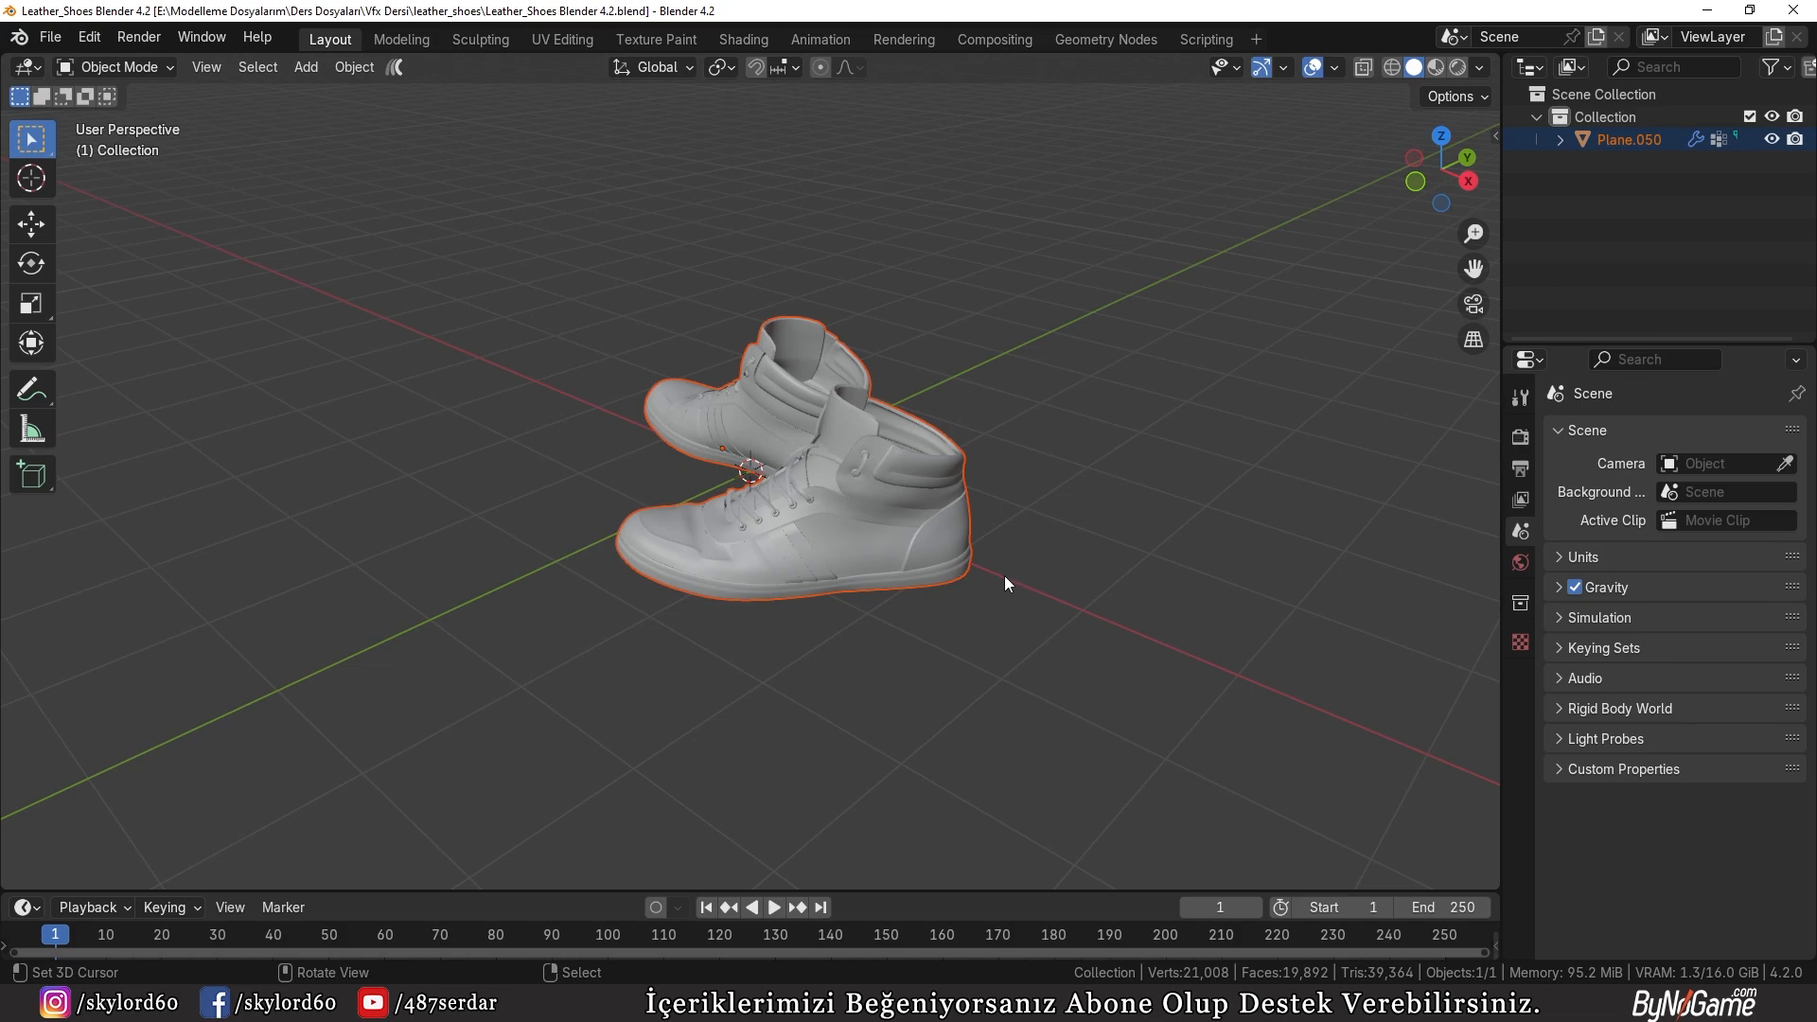
# Step: From the top view, enter Edit Mode on the shoes mesh and select all linked geometry of the angled shoe
pyautogui.click(1003, 576)
pyautogui.moveTo(1003, 575); pyautogui.dragTo(920, 572, button='middle')
pyautogui.rightClick(920, 572)
pyautogui.rightClick(784, 621)
pyautogui.rightClick(933, 513)
pyautogui.press('KP_7')
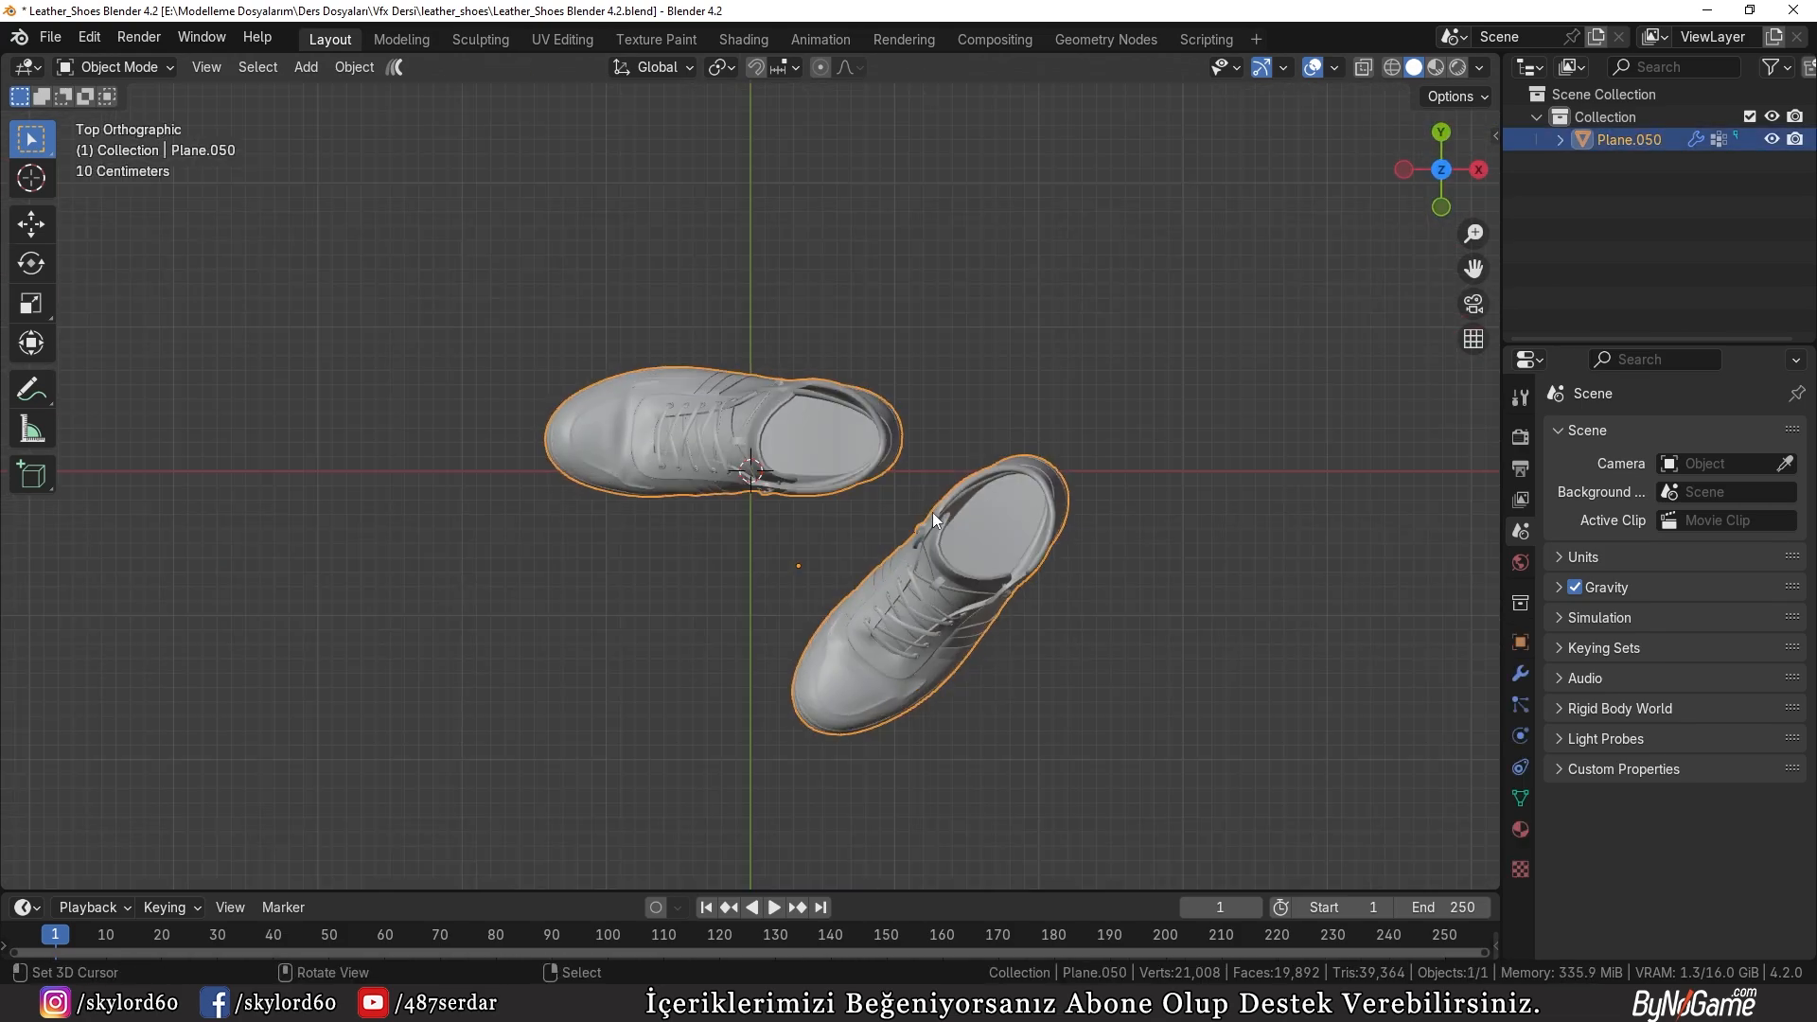
pyautogui.hotkey('ctrl', 'Tab')
pyautogui.click(967, 435)
pyautogui.press('b')
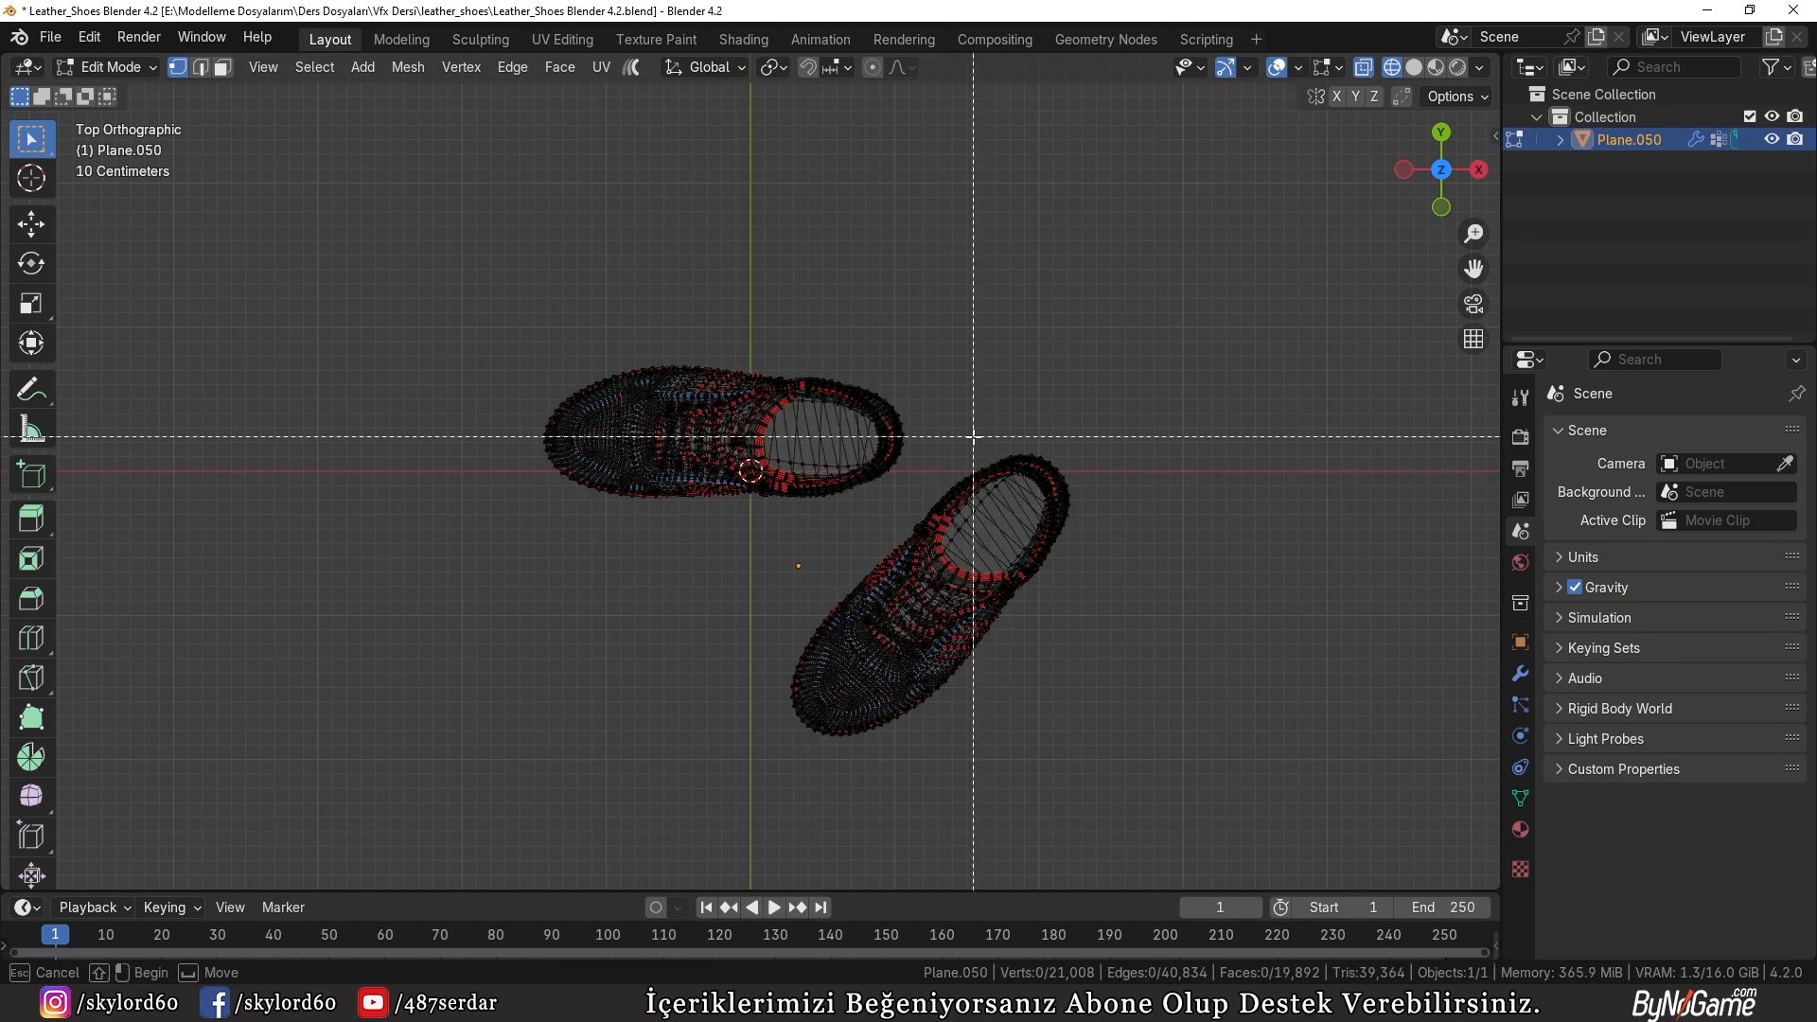
pyautogui.moveTo(973, 436); pyautogui.dragTo(1223, 724)
pyautogui.hotkey('ctrl', 'l')
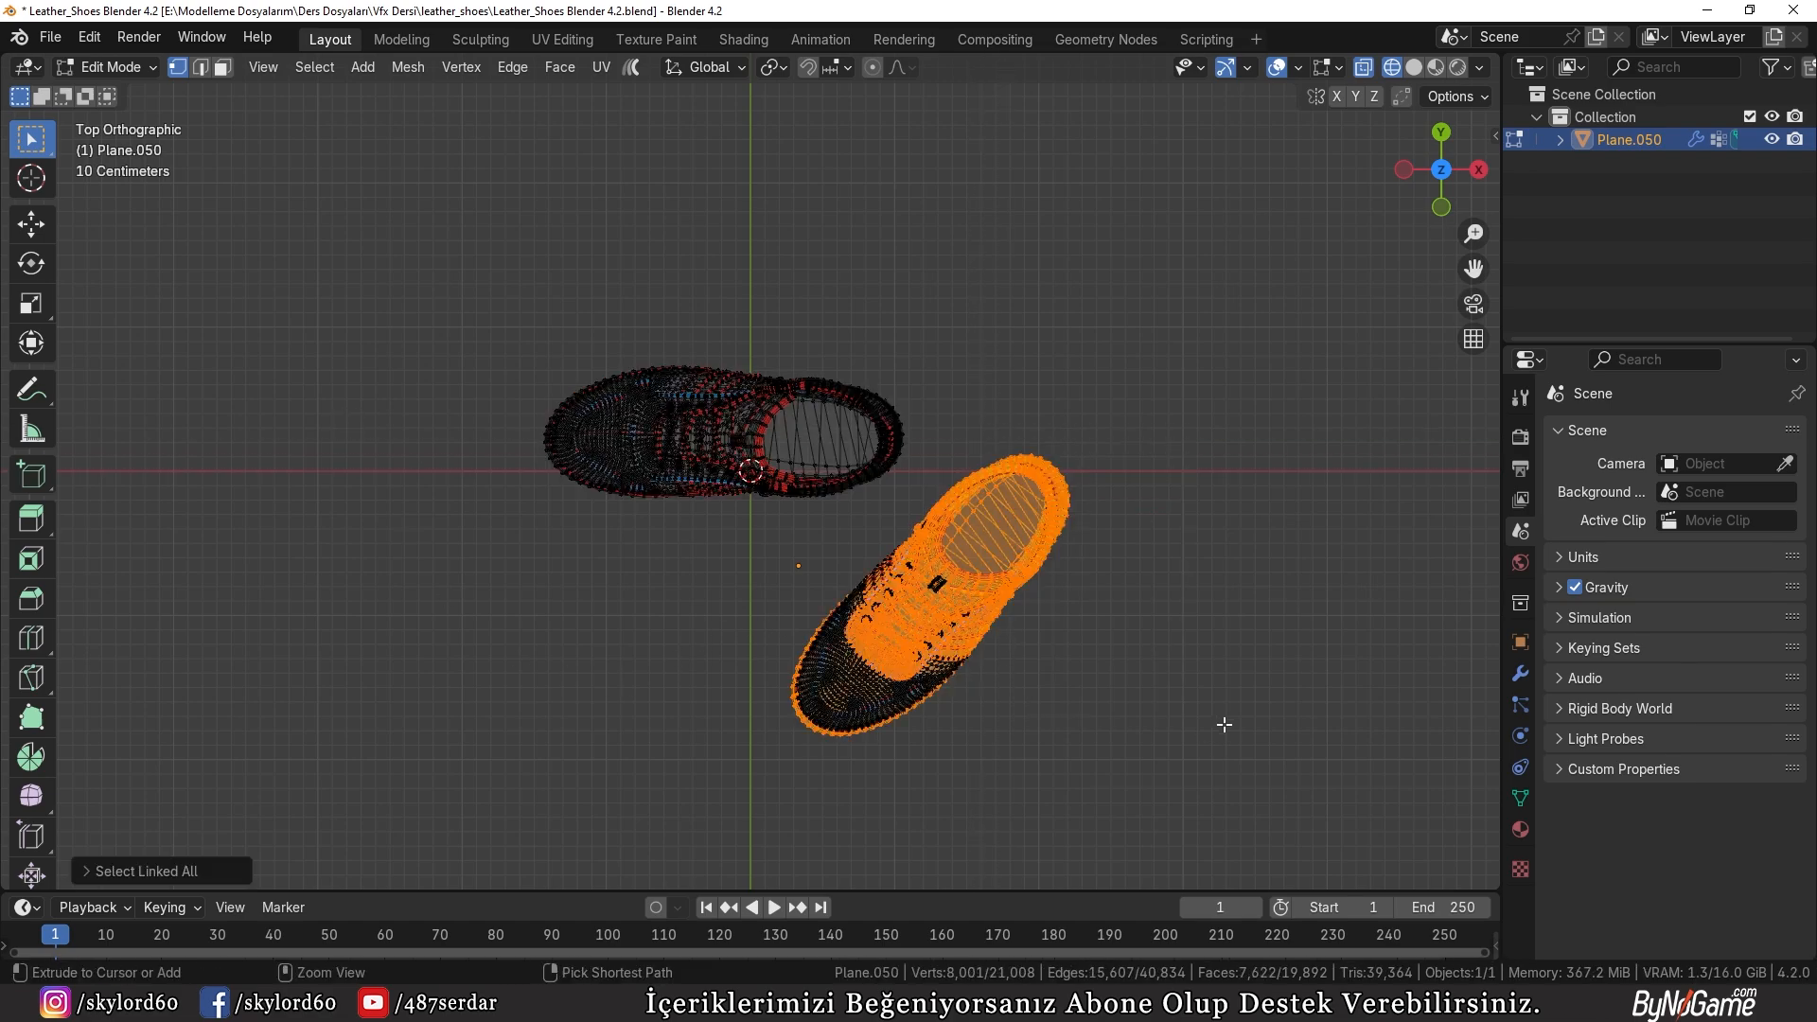
pyautogui.press('c')
pyautogui.moveTo(1041, 568)
pyautogui.mouseDown()
pyautogui.moveTo(894, 577)
pyautogui.moveTo(920, 671)
pyautogui.moveTo(1041, 579)
pyautogui.mouseUp()
pyautogui.rightClick(1020, 600)
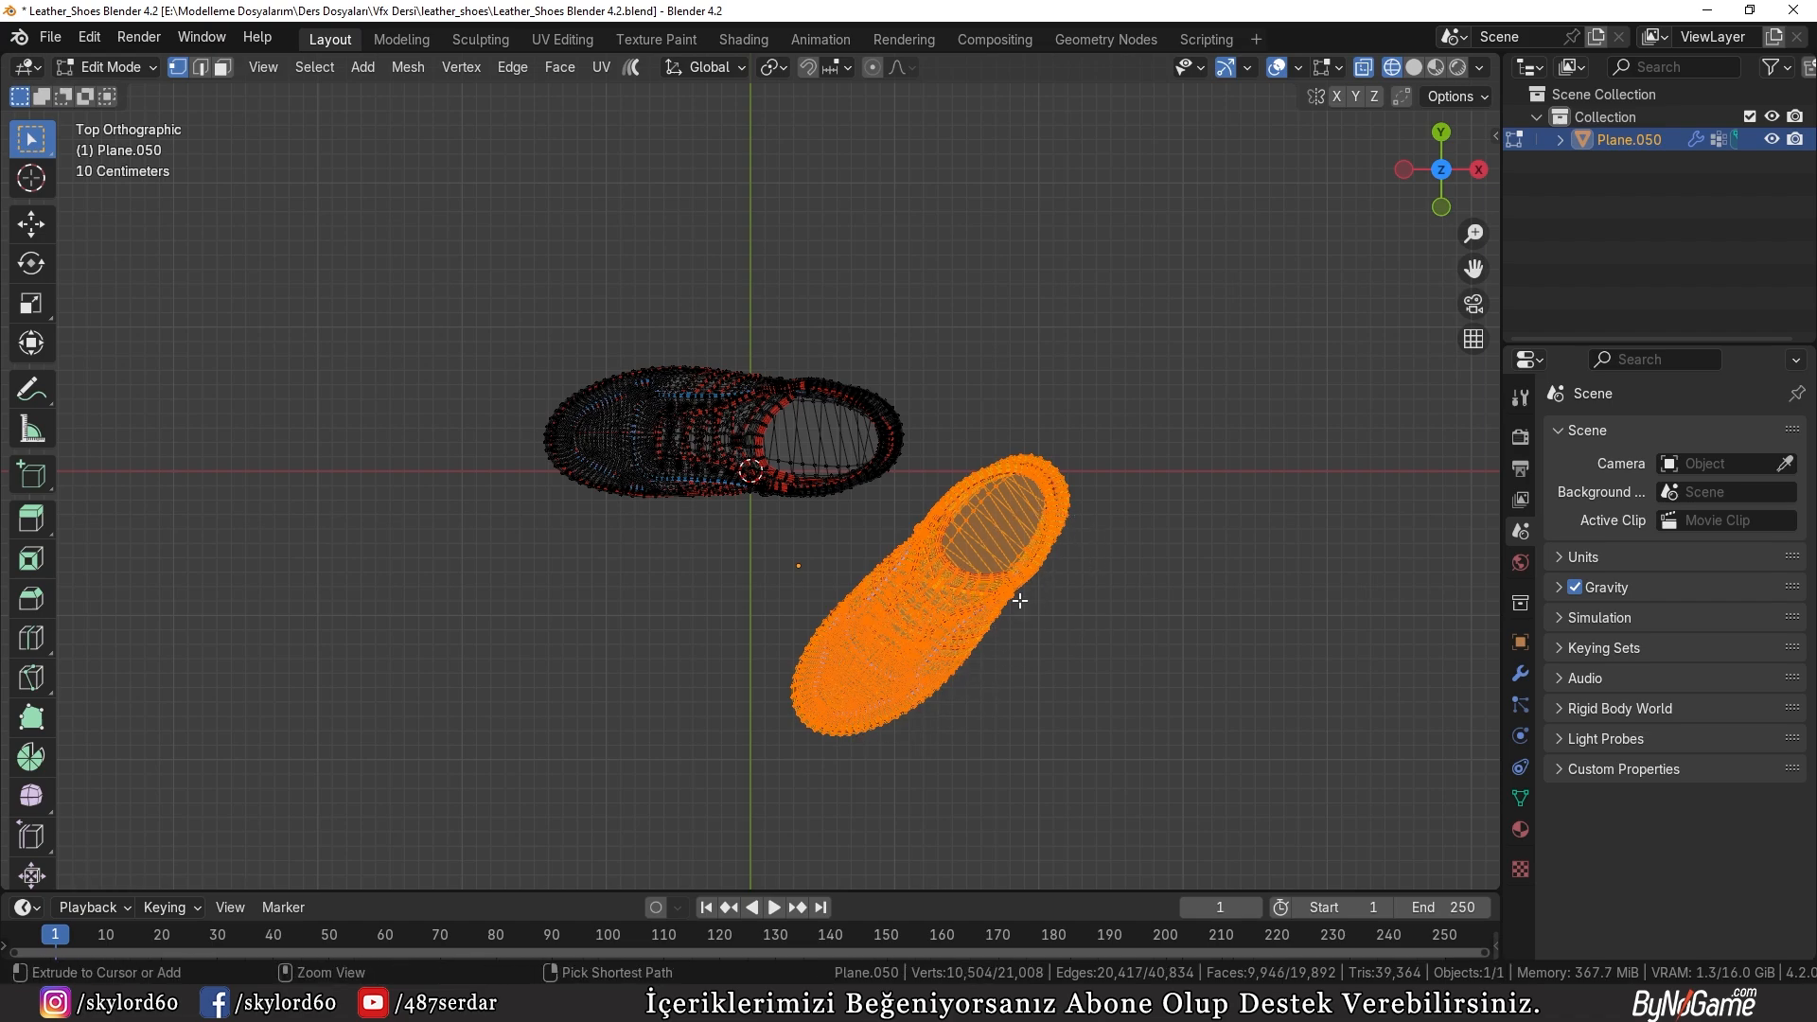
pyautogui.hotkey('ctrl', 'l')
# Step: Rotate the selected shoe parallel to the other one and move it about 1.4 m along X to line up beside it
pyautogui.press('r')
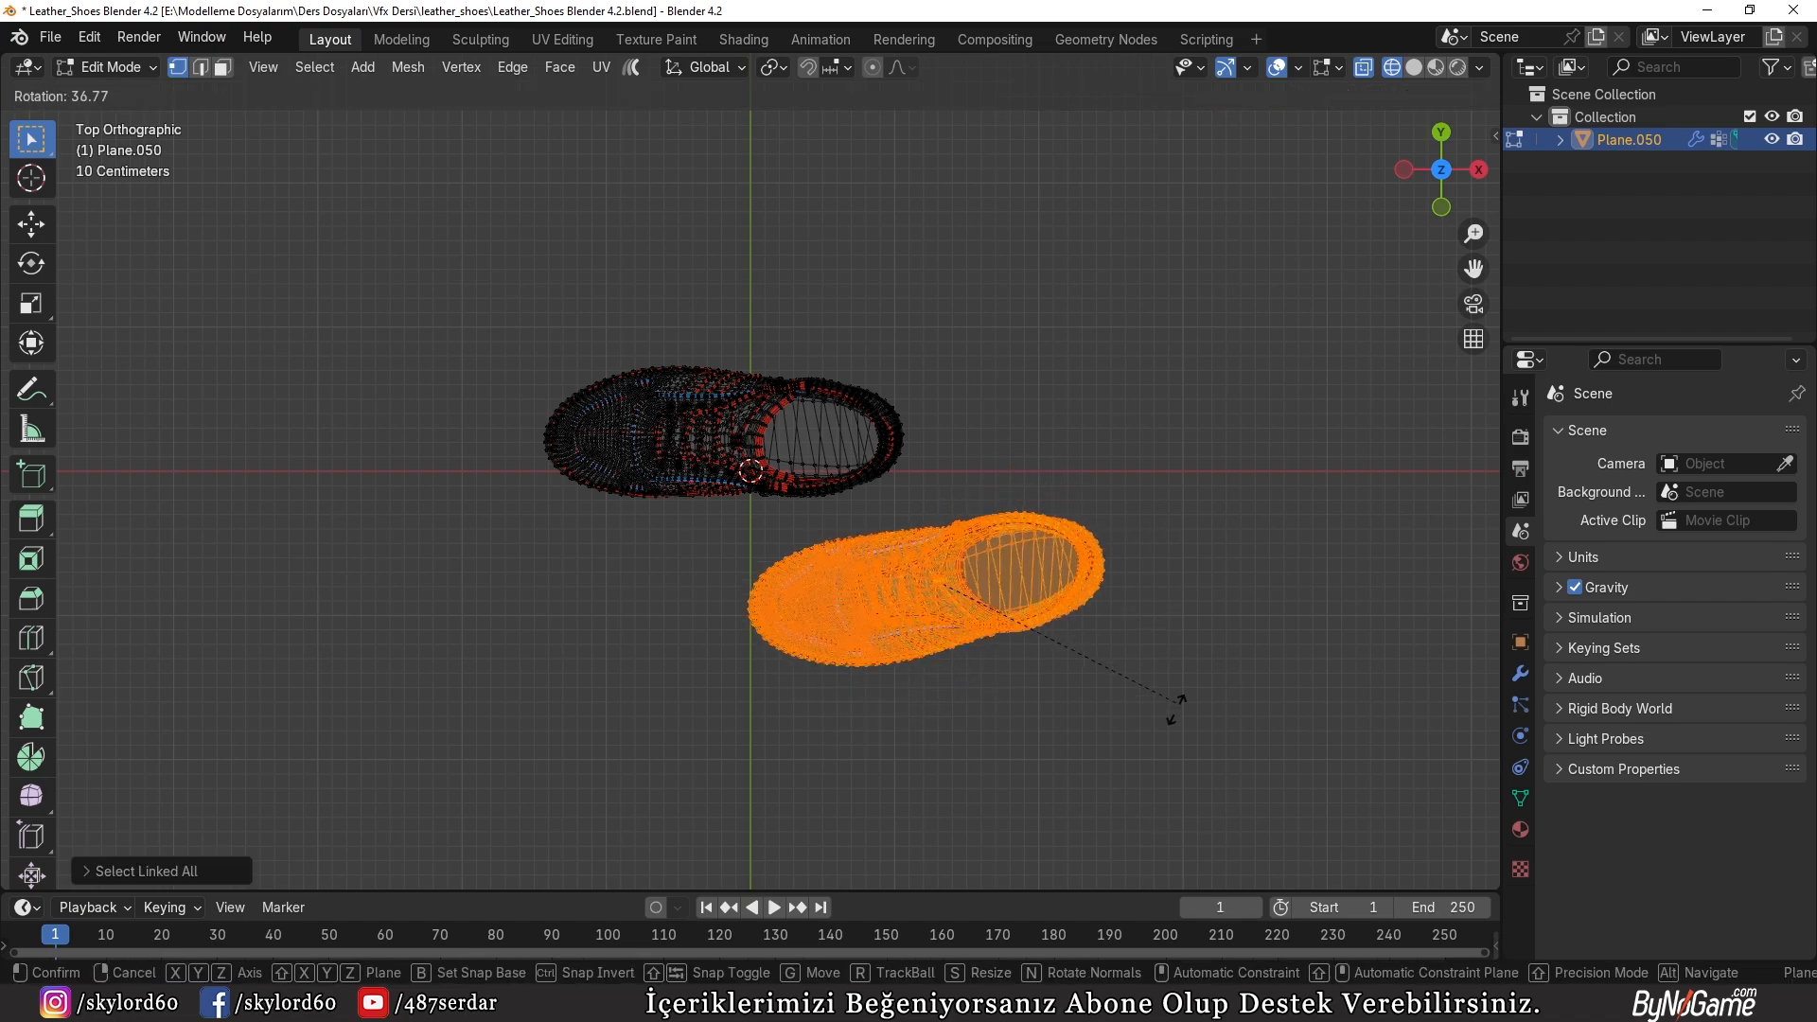
pyautogui.click(1171, 742)
pyautogui.press('g')
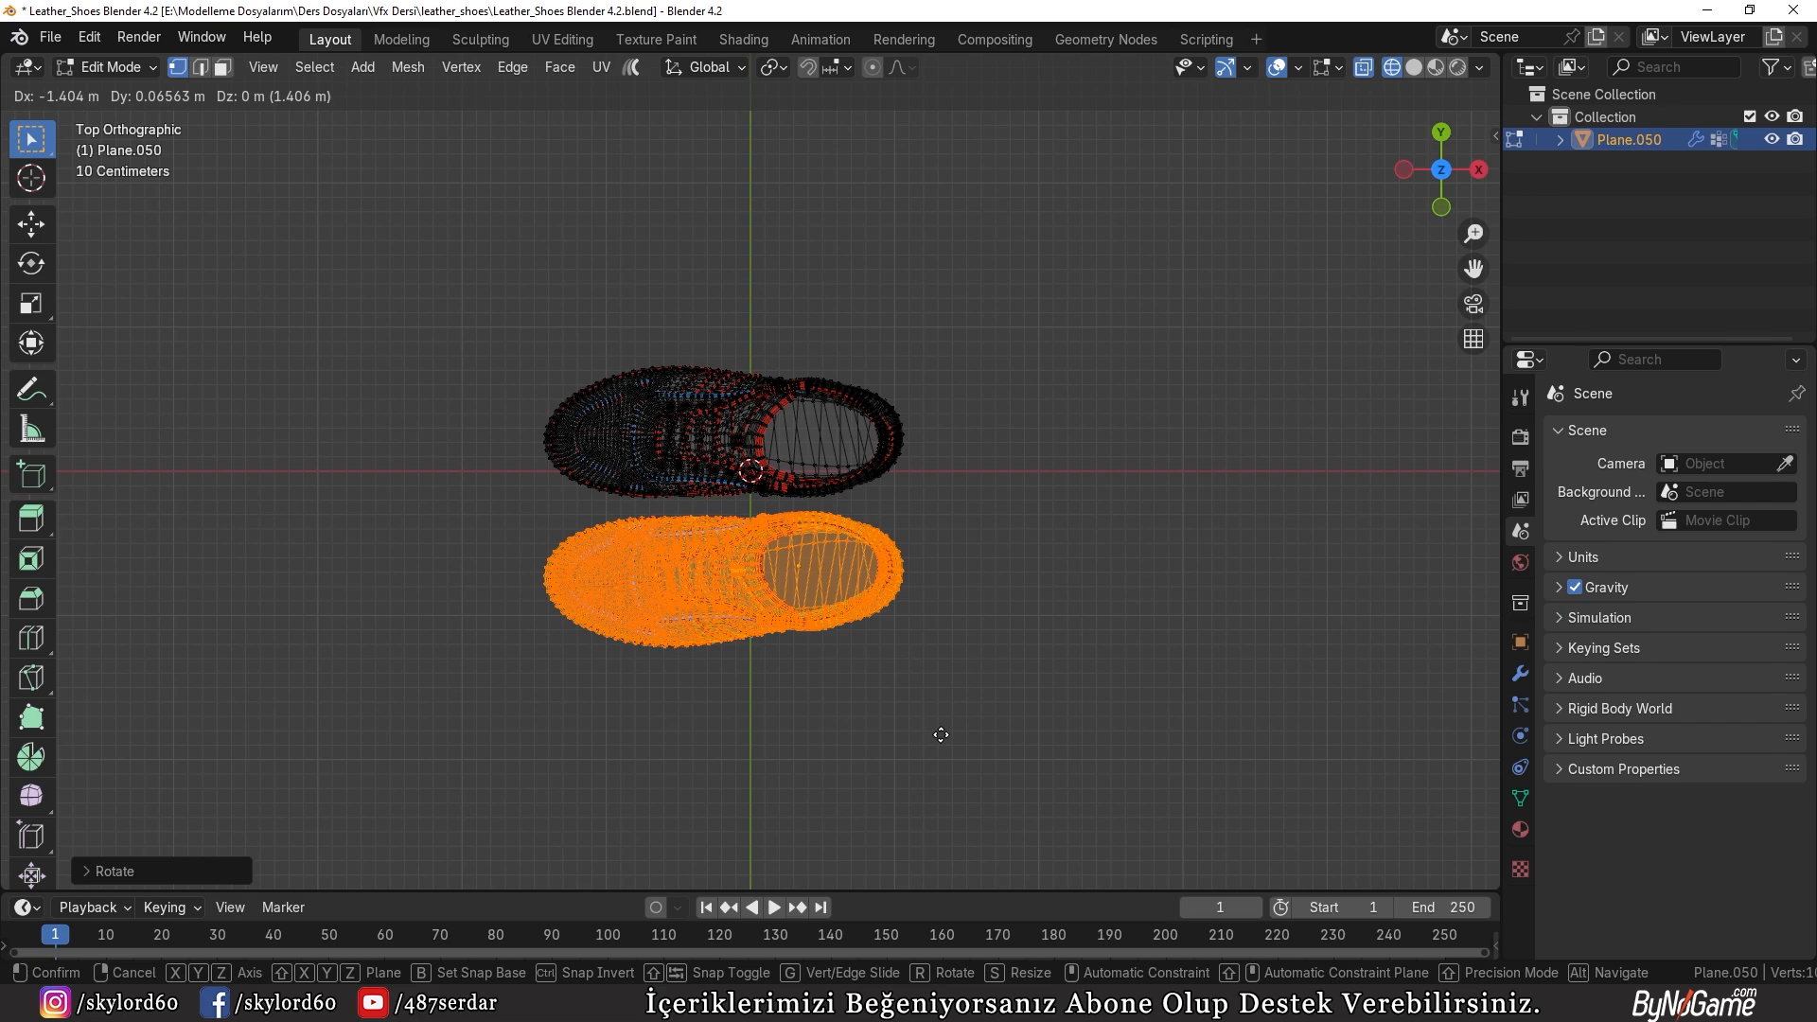
pyautogui.click(941, 733)
# Step: Try rotating the aligned shoe 180° about the Z axis, and undo the rotation
pyautogui.write('rz180')
pyautogui.press('Return')
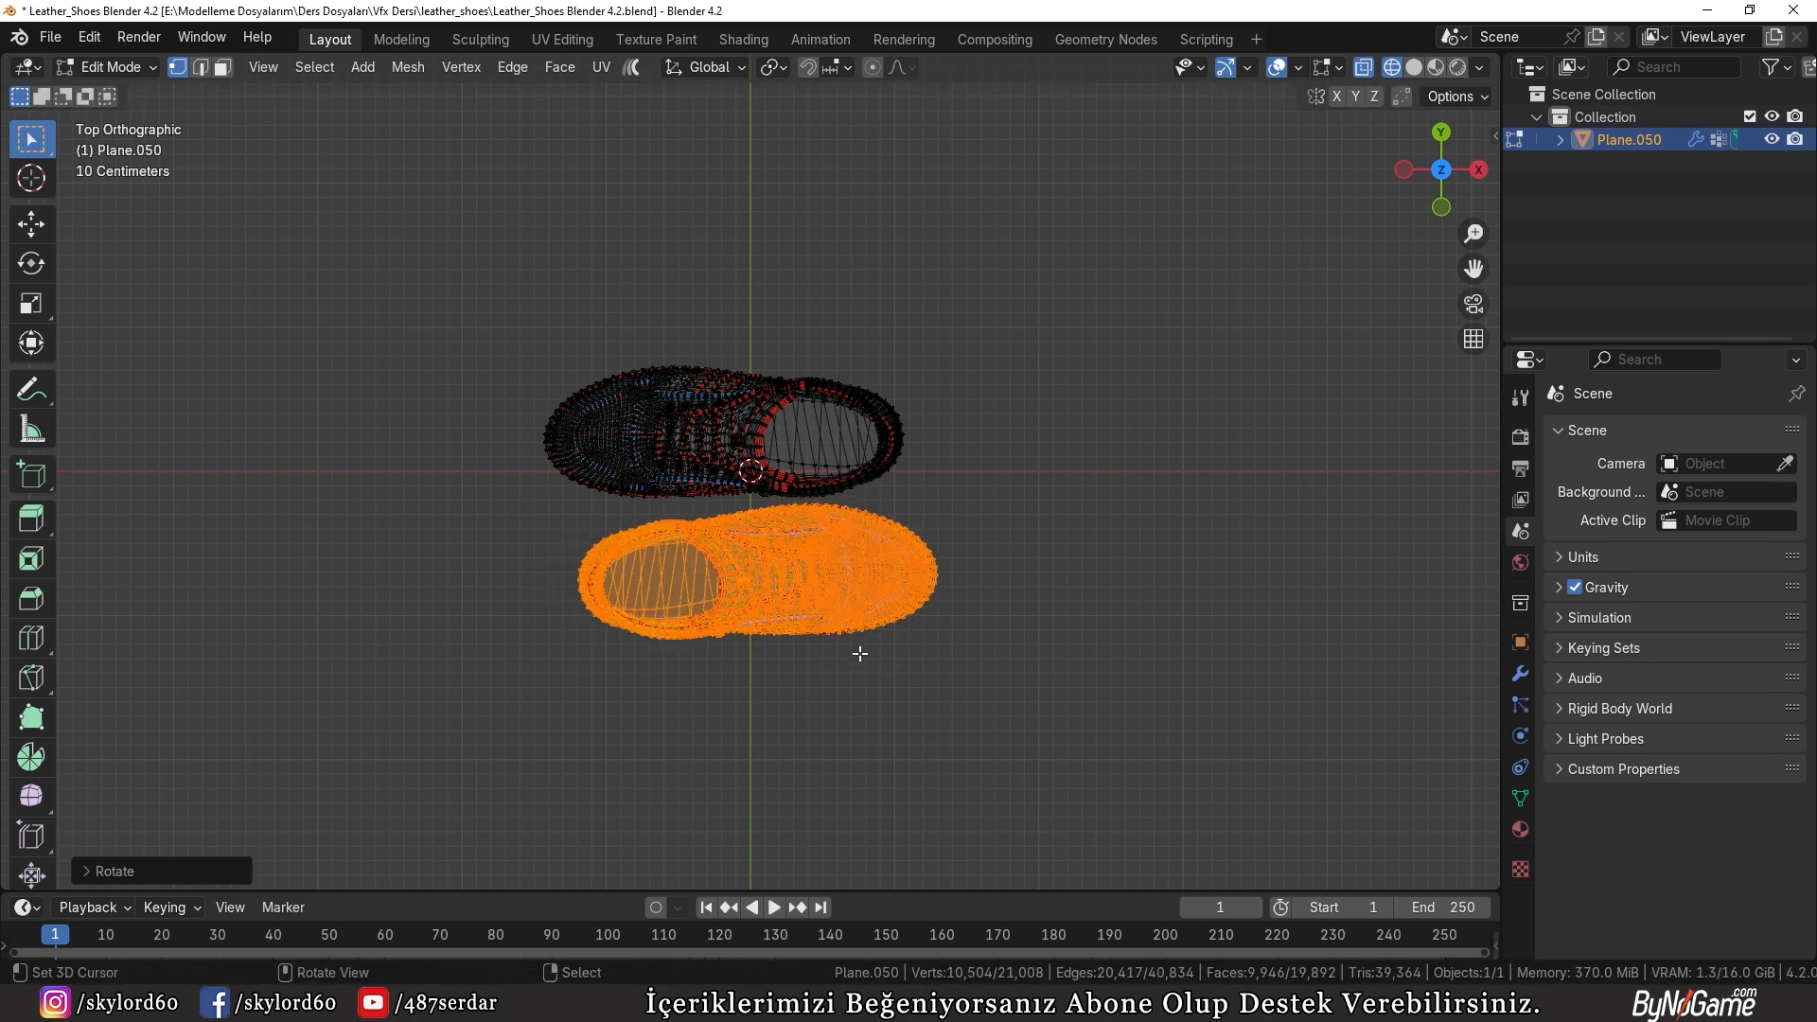
pyautogui.moveTo(860, 641); pyautogui.dragTo(1014, 618, button='middle')
pyautogui.hotkey('ctrl', 'z')
pyautogui.press('KP_7')
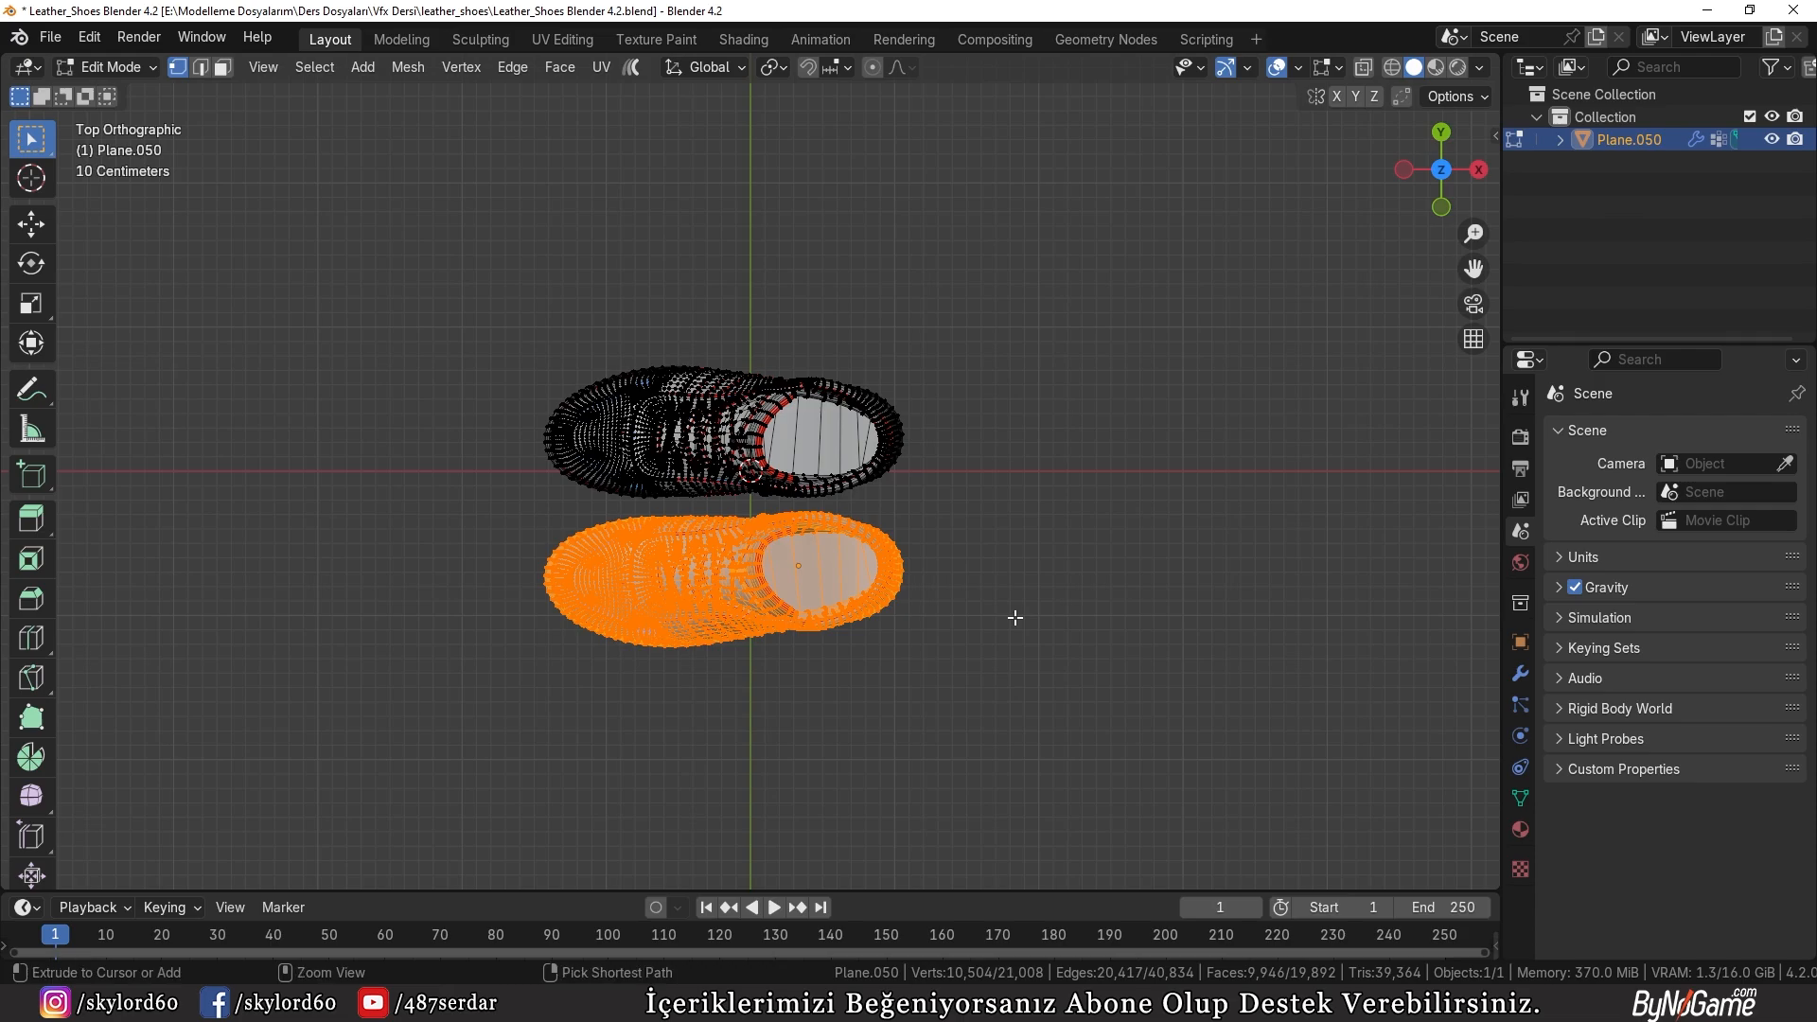
# Step: Invert the selection to the other shoe, rotate it 180°, and slide it along X before returning to Object Mode
pyautogui.hotkey('ctrl', 'i')
pyautogui.write('r180')
pyautogui.press('Return')
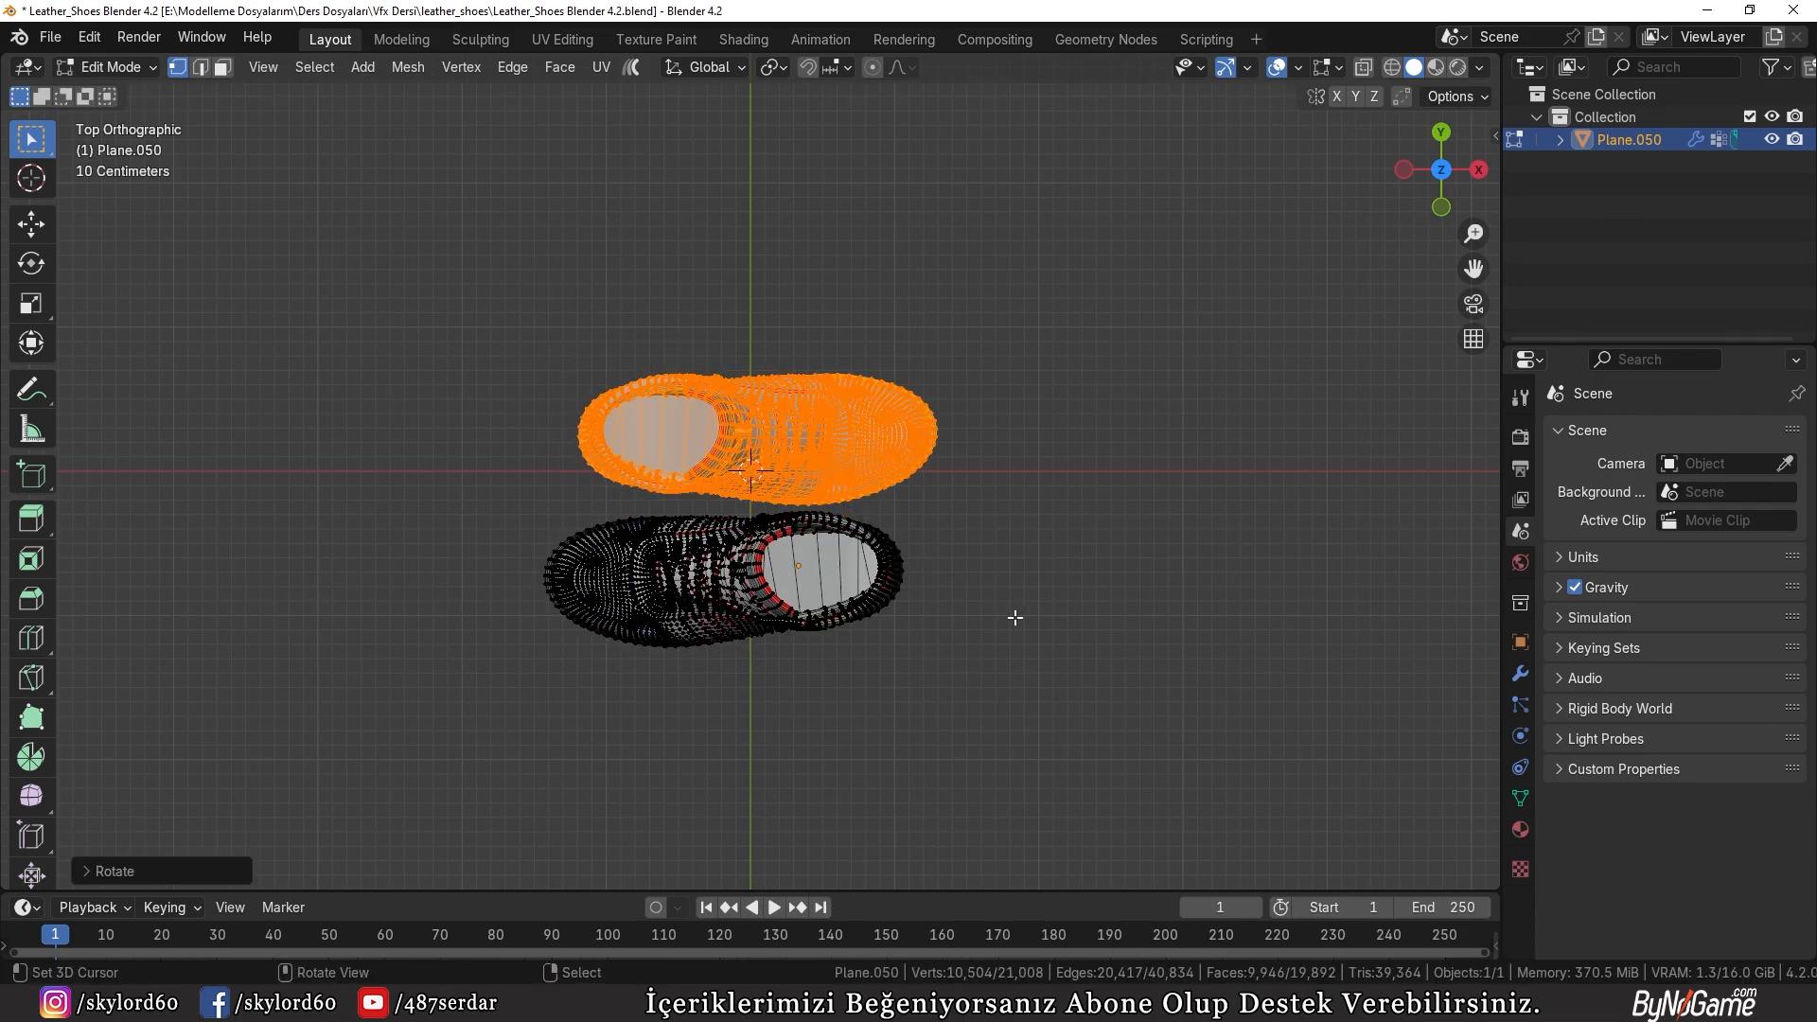
pyautogui.moveTo(761, 653); pyautogui.dragTo(823, 509, button='middle')
pyautogui.press('g')
pyautogui.press('x')
pyautogui.click(652, 526)
pyautogui.moveTo(651, 527); pyautogui.dragTo(674, 462, button='middle')
pyautogui.press('Tab')
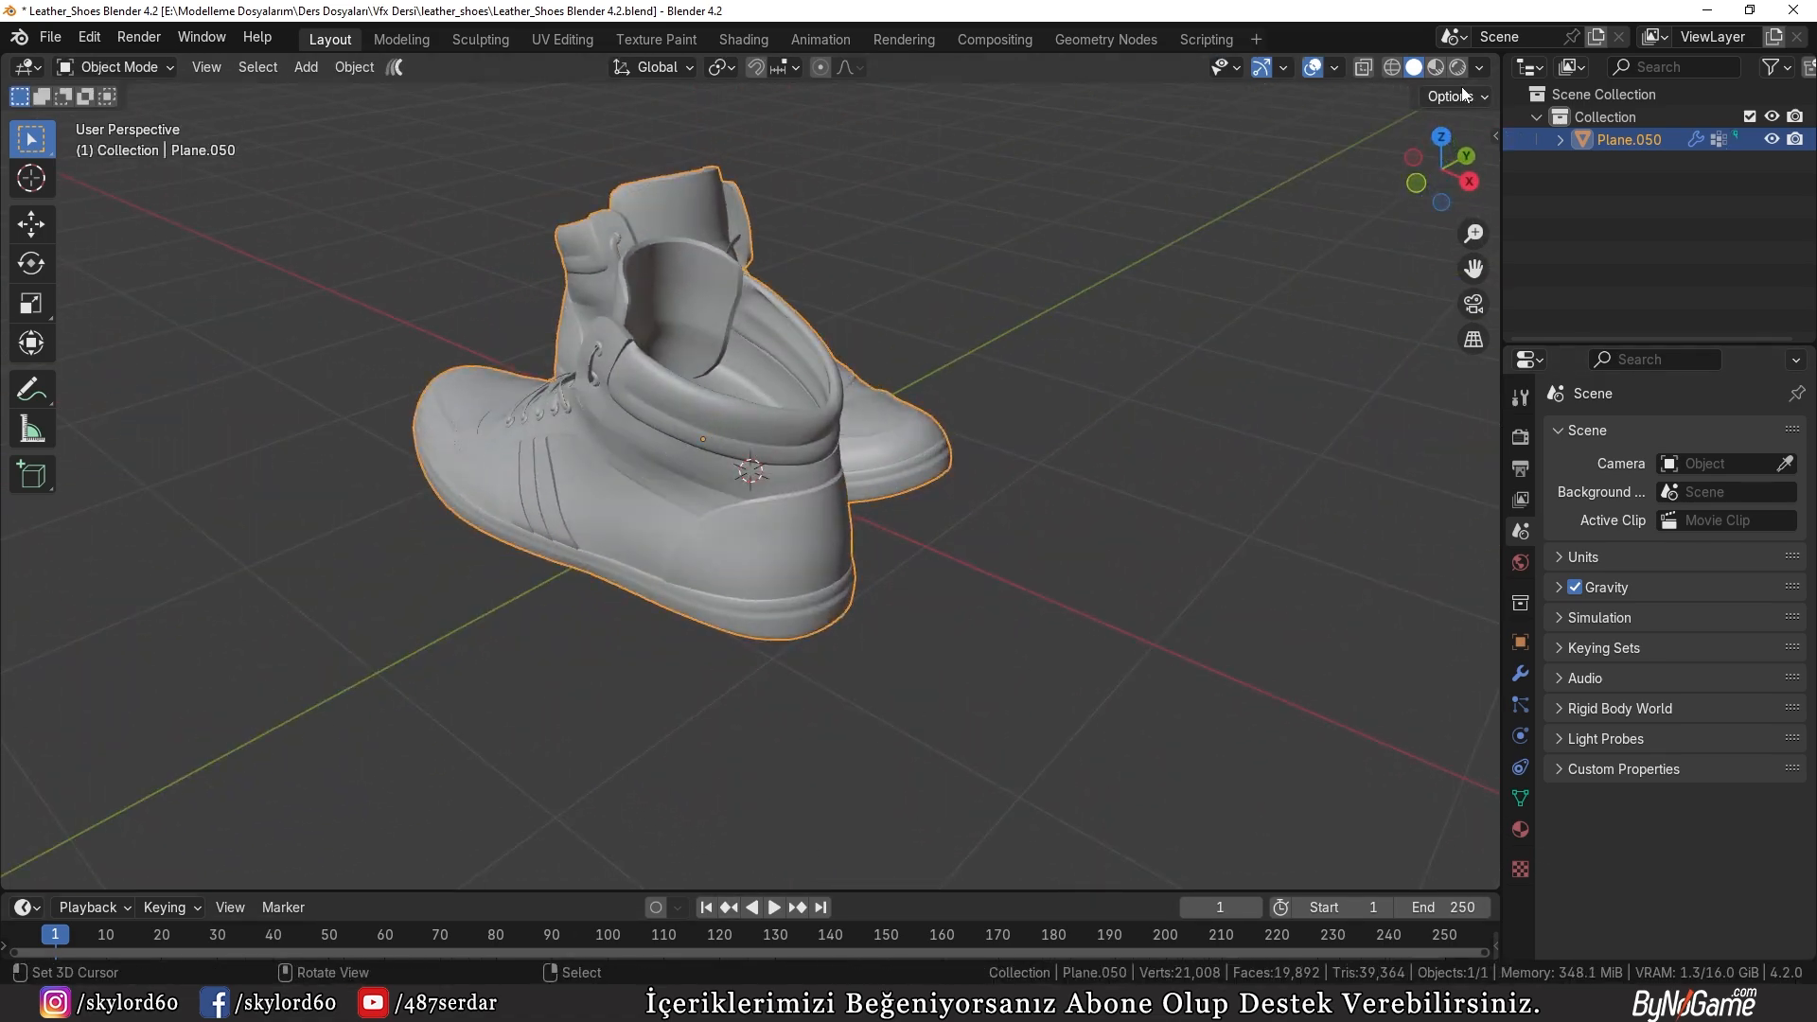
# Step: Split the 3D viewport and turn the second area into a Shader Editor showing the shoes' Material.001
pyautogui.moveTo(1492, 57); pyautogui.dragTo(847, 161)
pyautogui.click(869, 68)
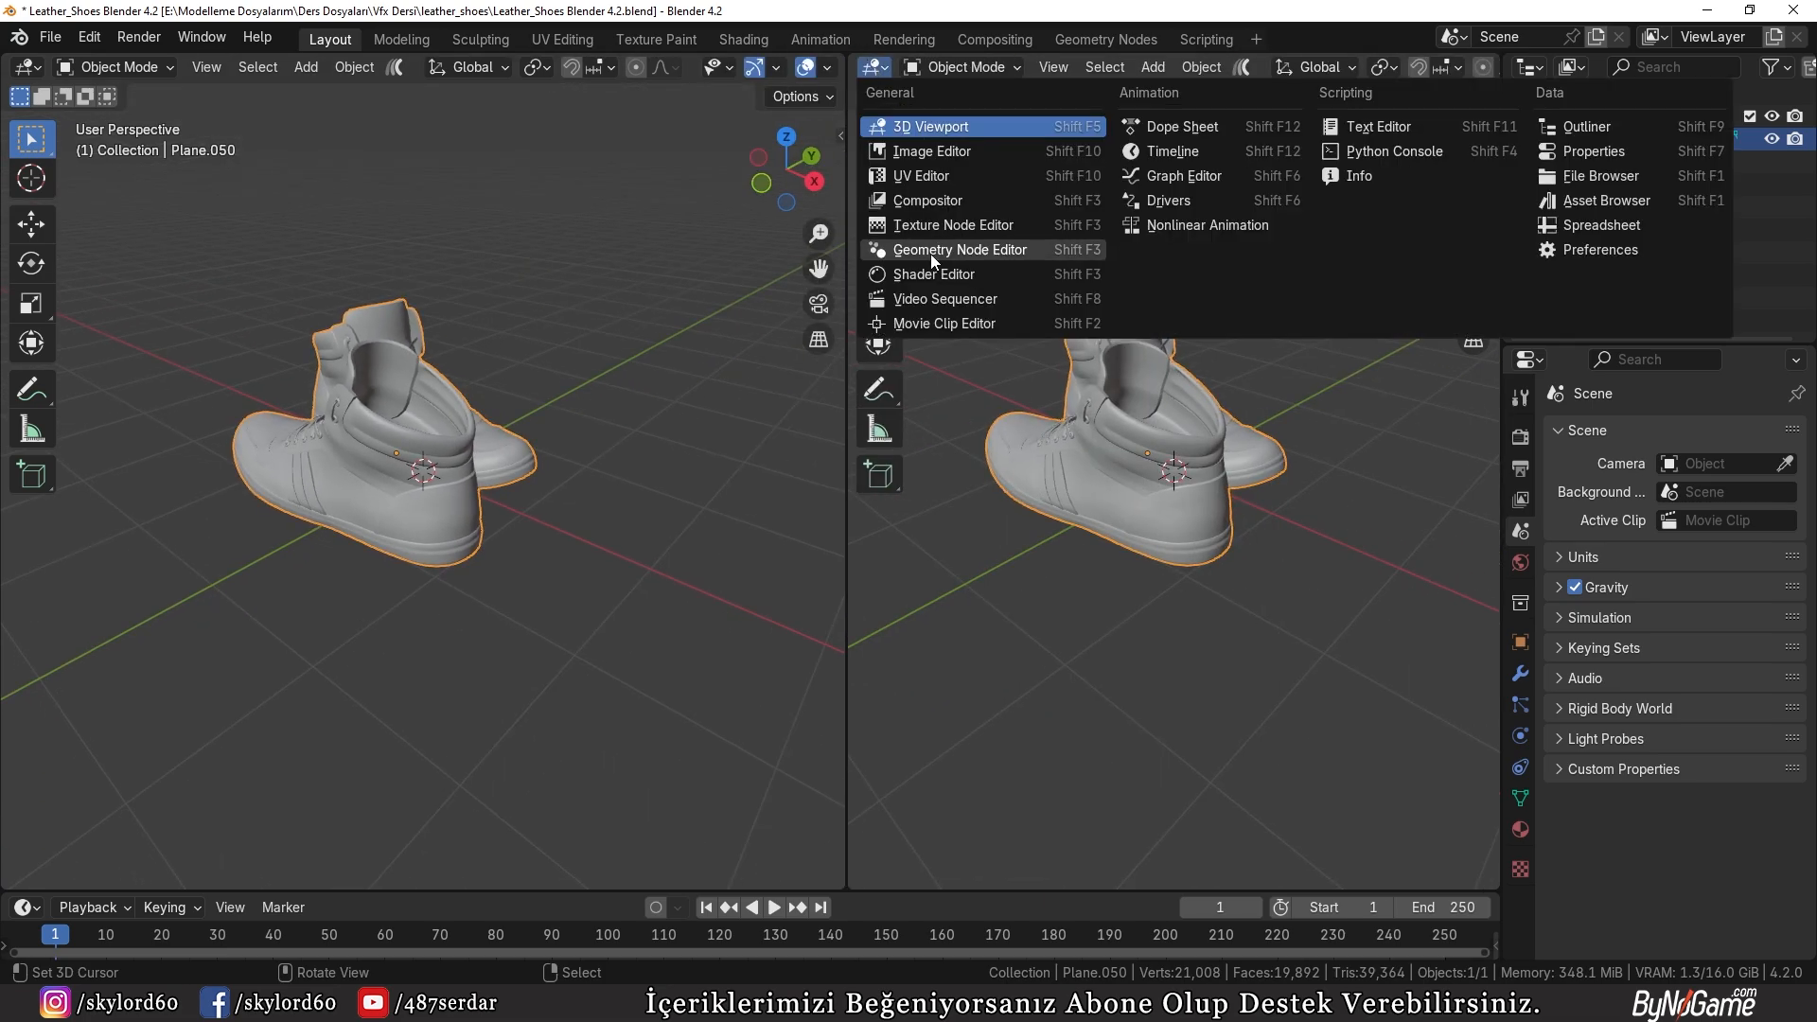
pyautogui.click(944, 277)
pyautogui.press('n')
pyautogui.click(1415, 68)
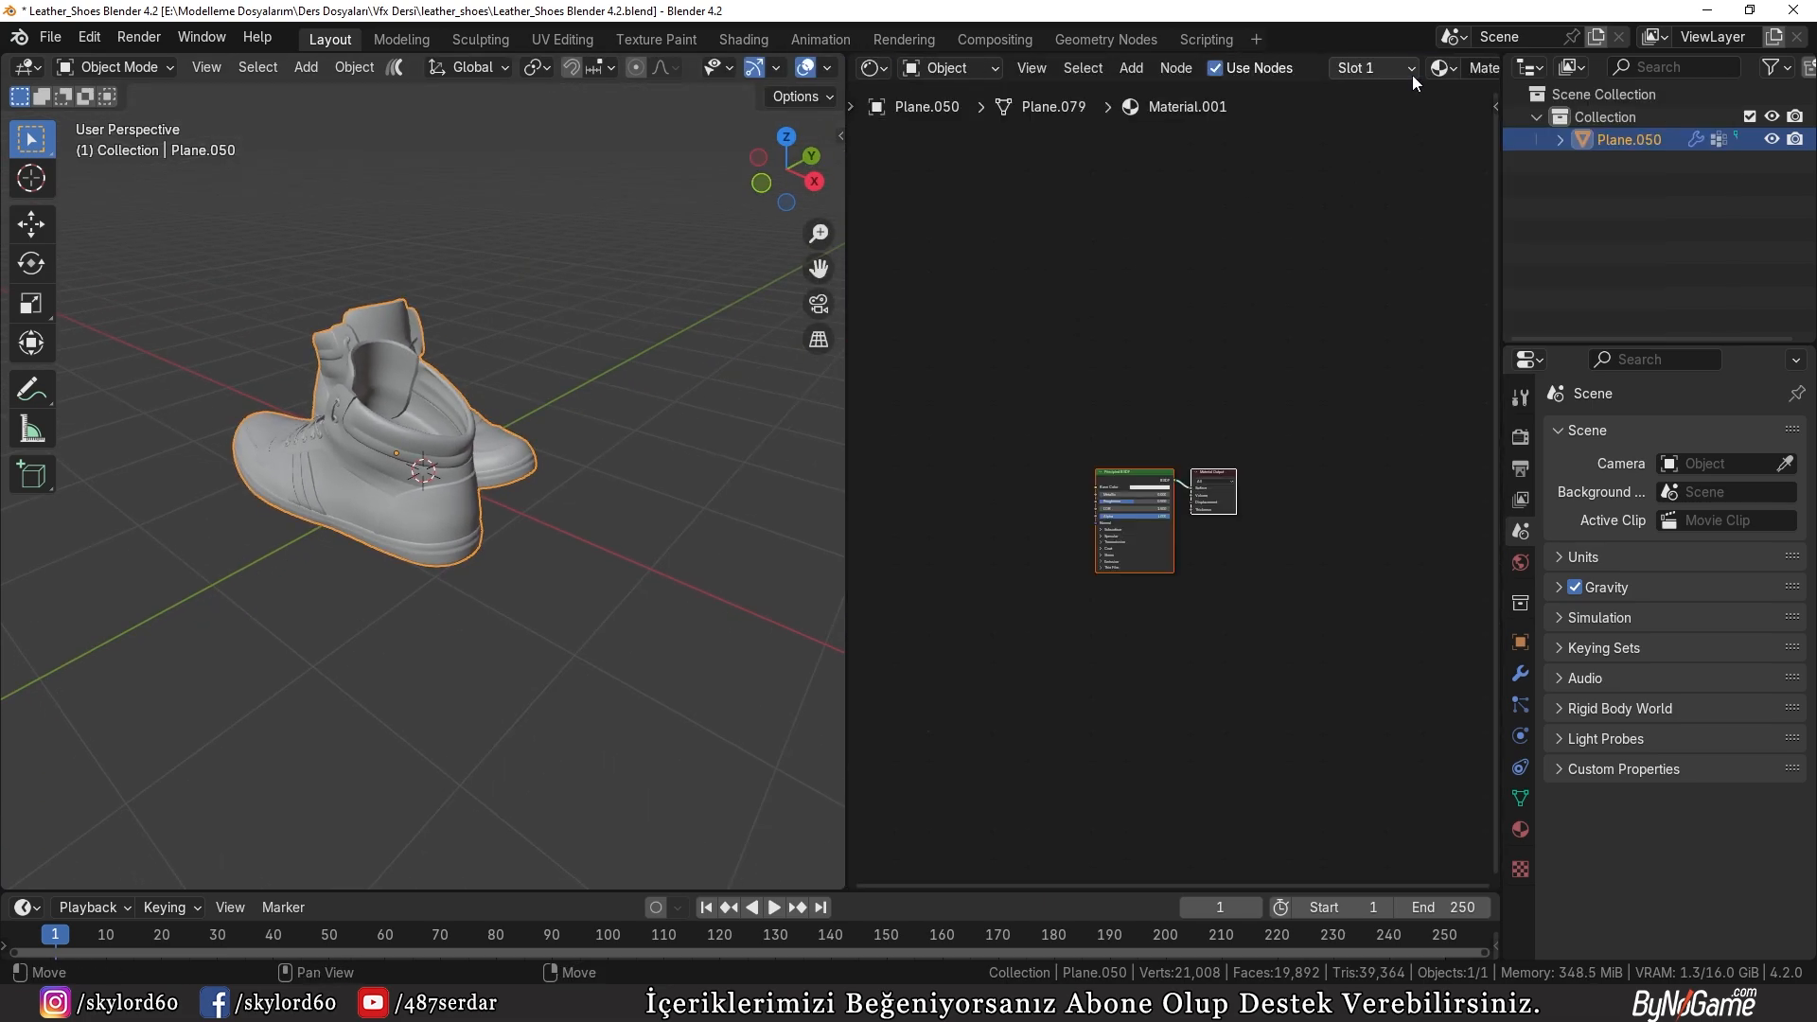
# Step: Build a Principled Texture Setup on the Principled BSDF from all six DefaultMaterial images in the leather_shoes Textures folder
pyautogui.scroll(5, 1080, 463)
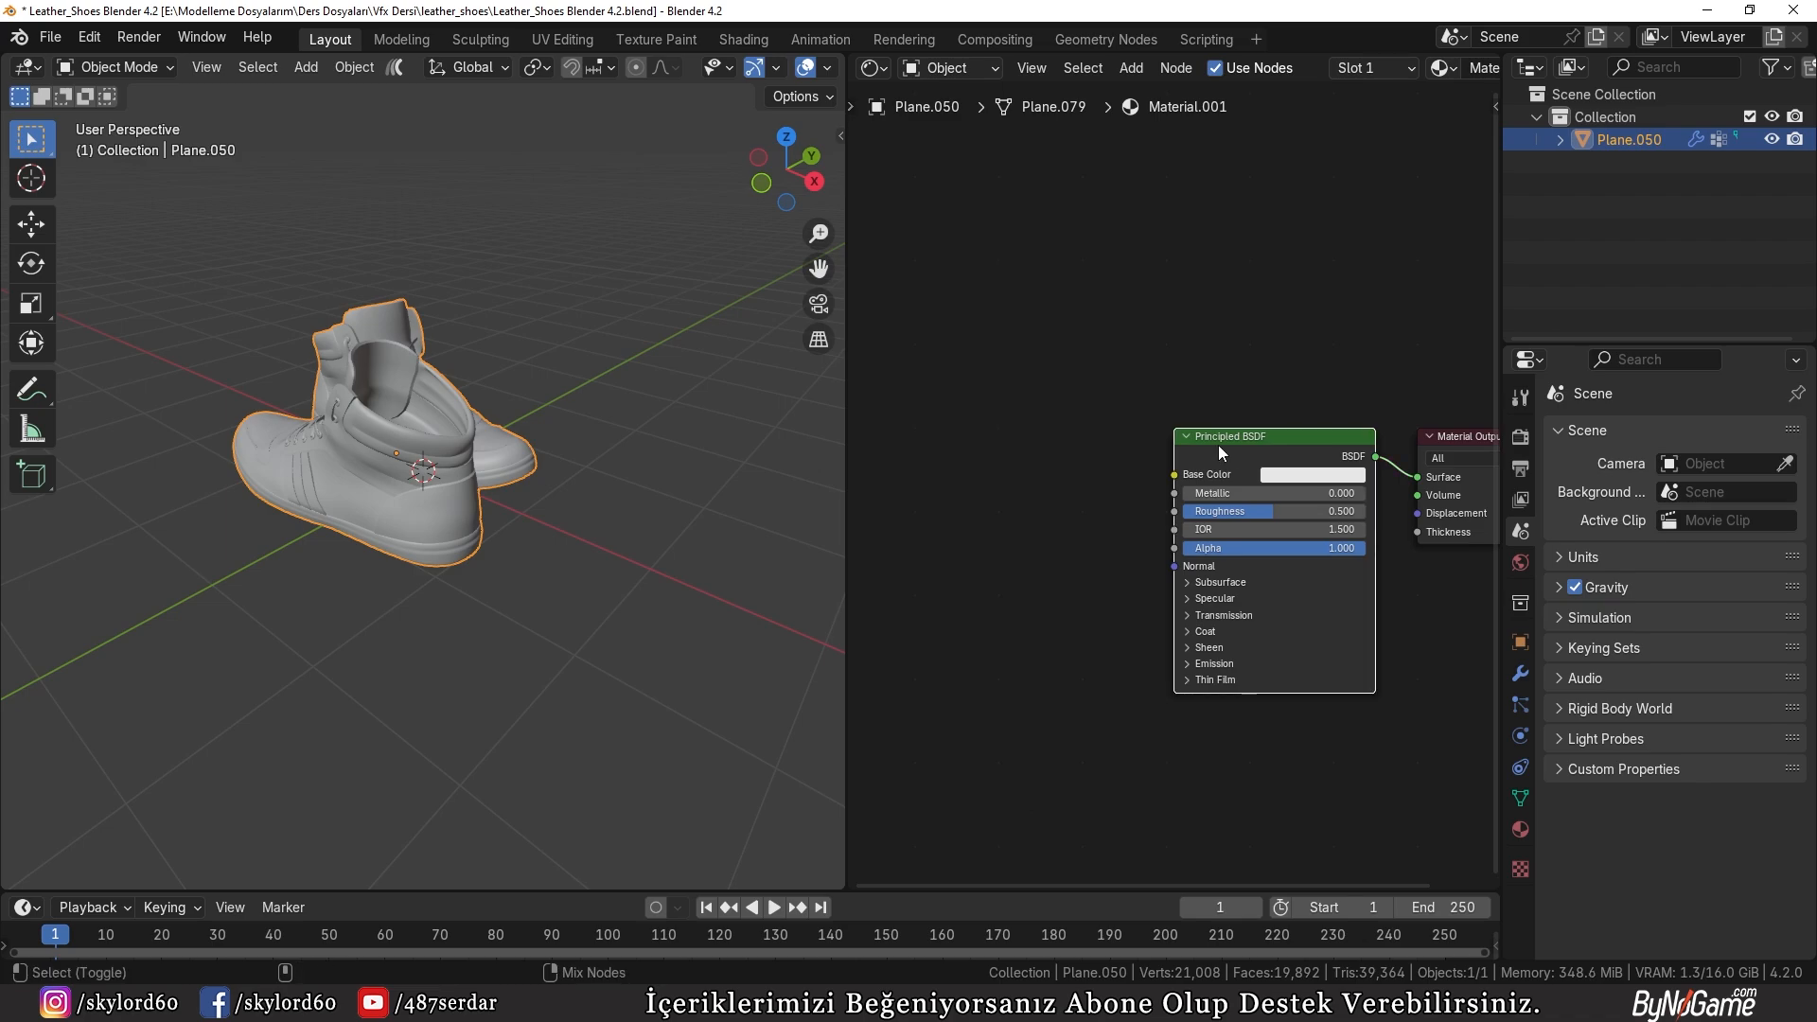
pyautogui.hotkey('ctrl', 'shift', 't')
pyautogui.doubleClick(612, 395)
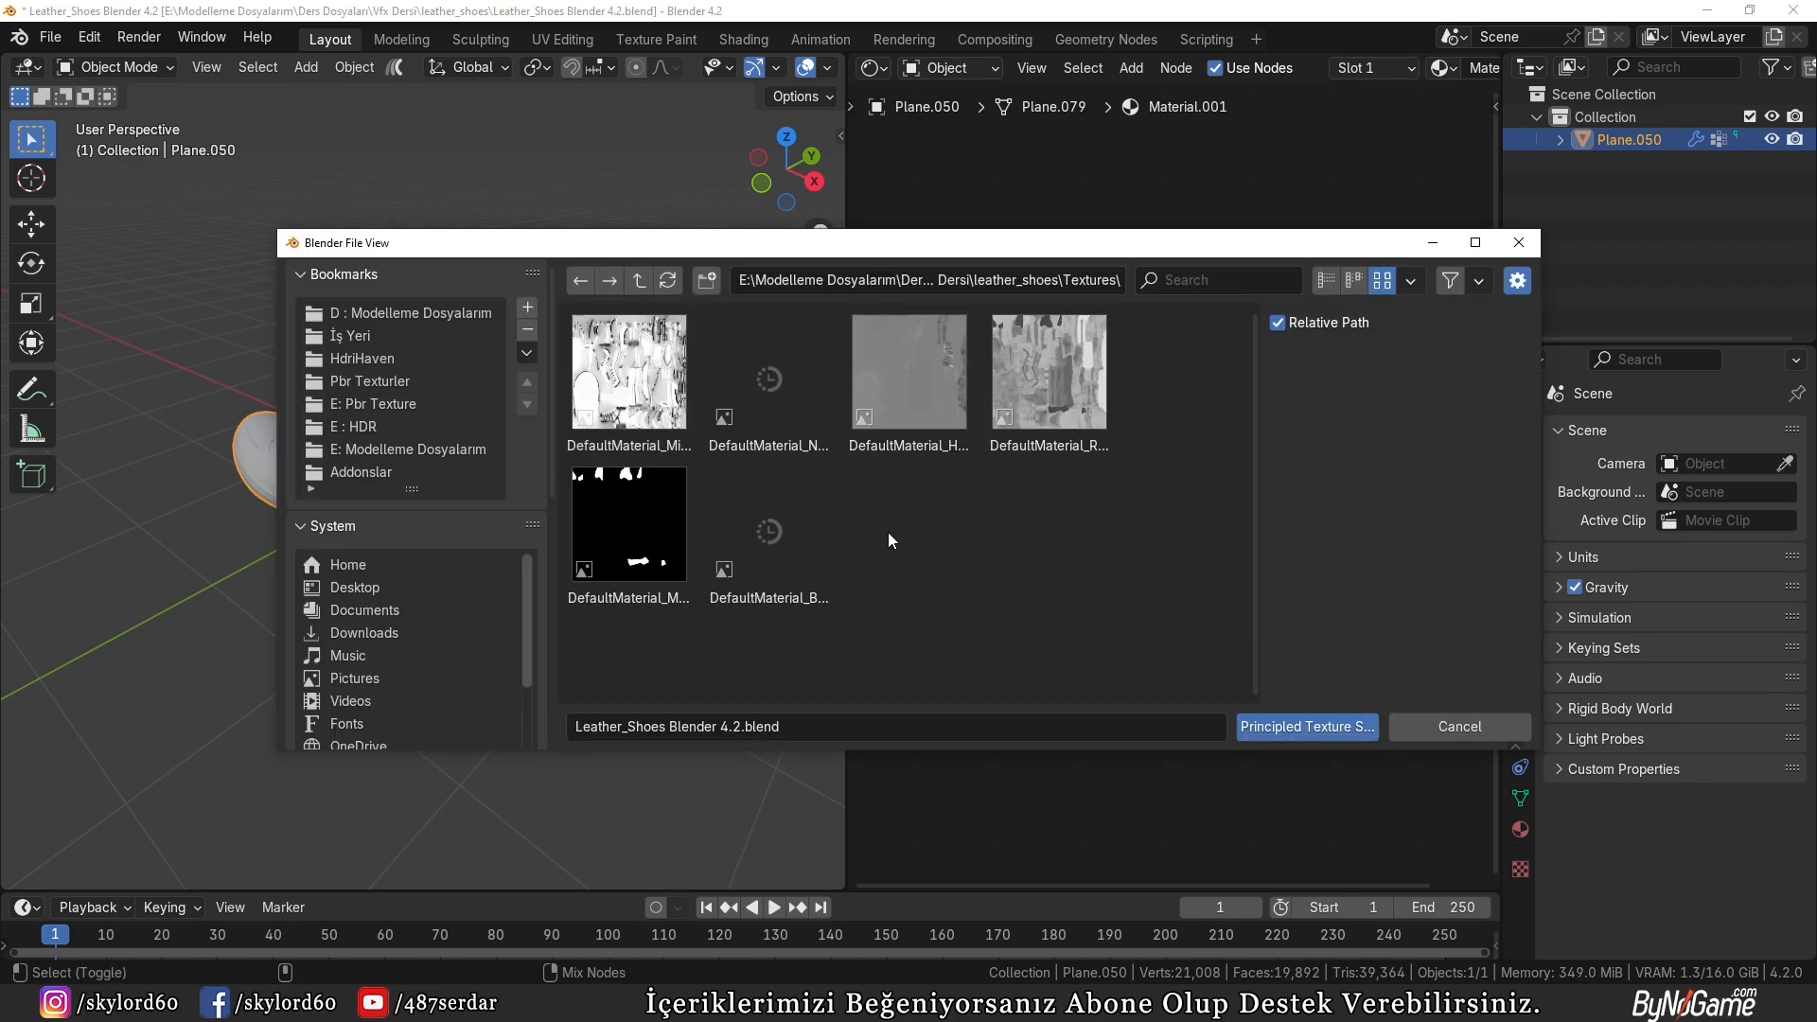
pyautogui.press('a')
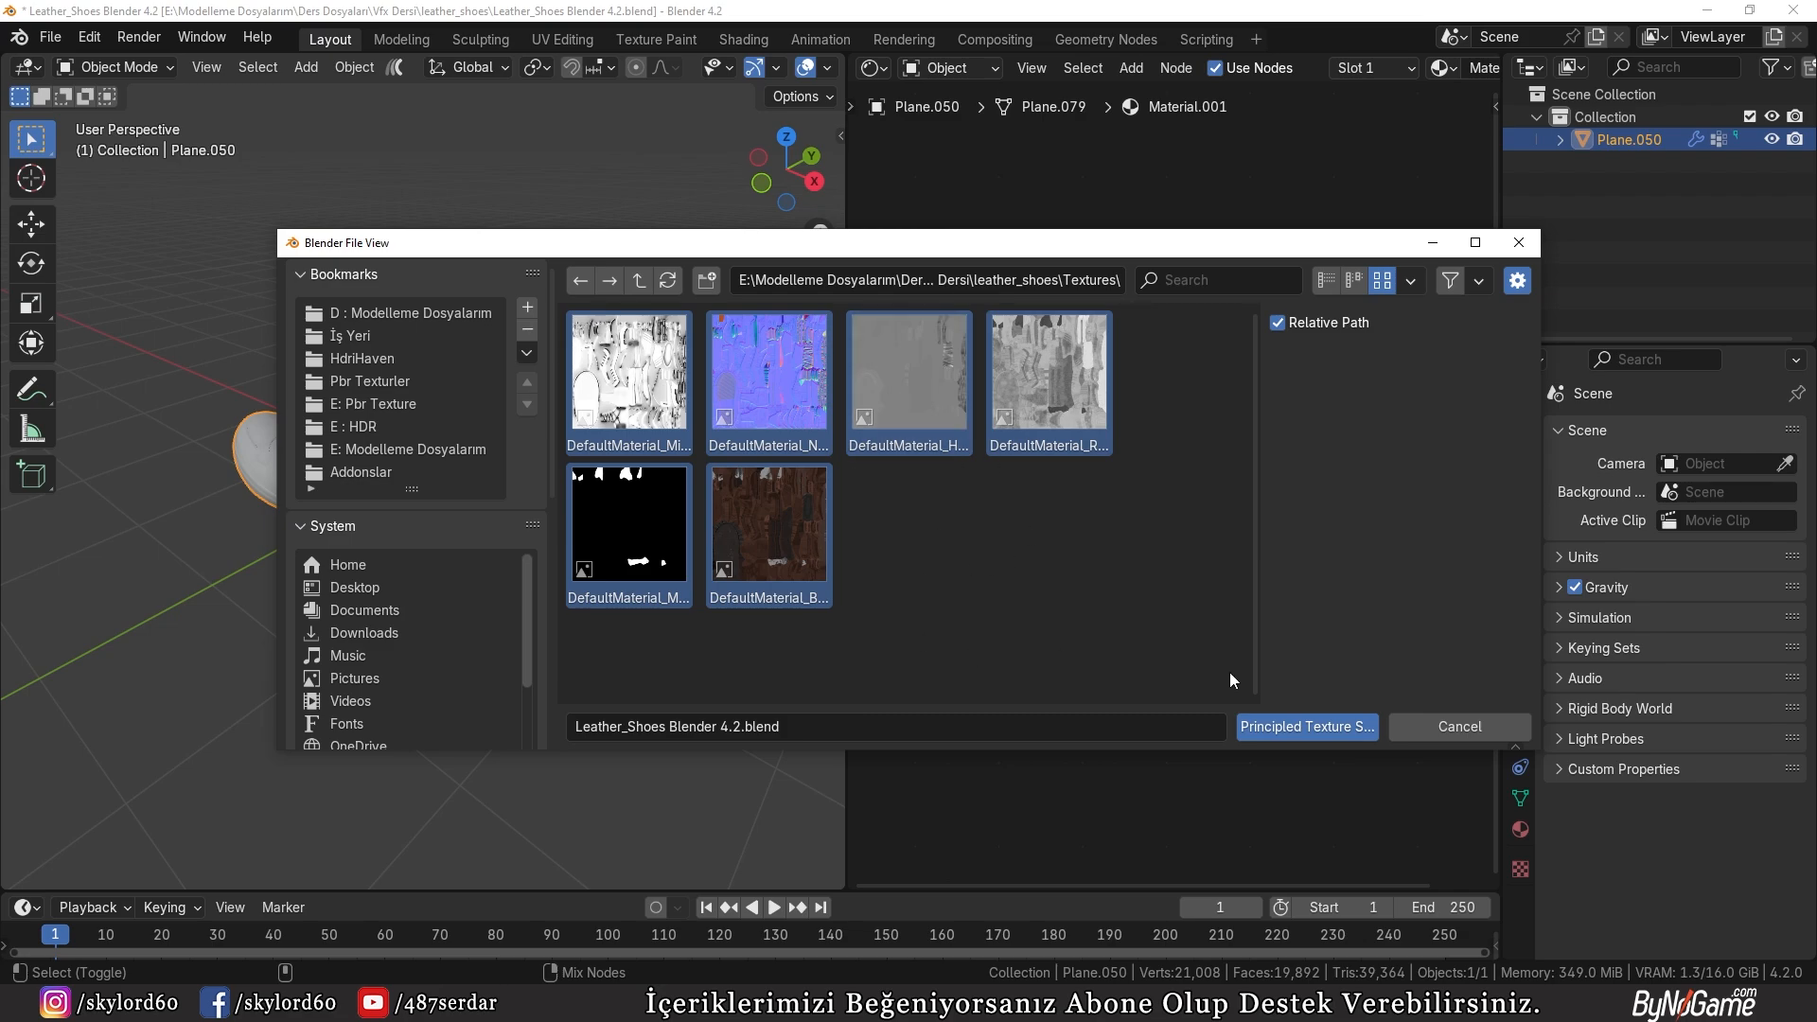
pyautogui.click(1307, 726)
pyautogui.scroll(-3, 1167, 624)
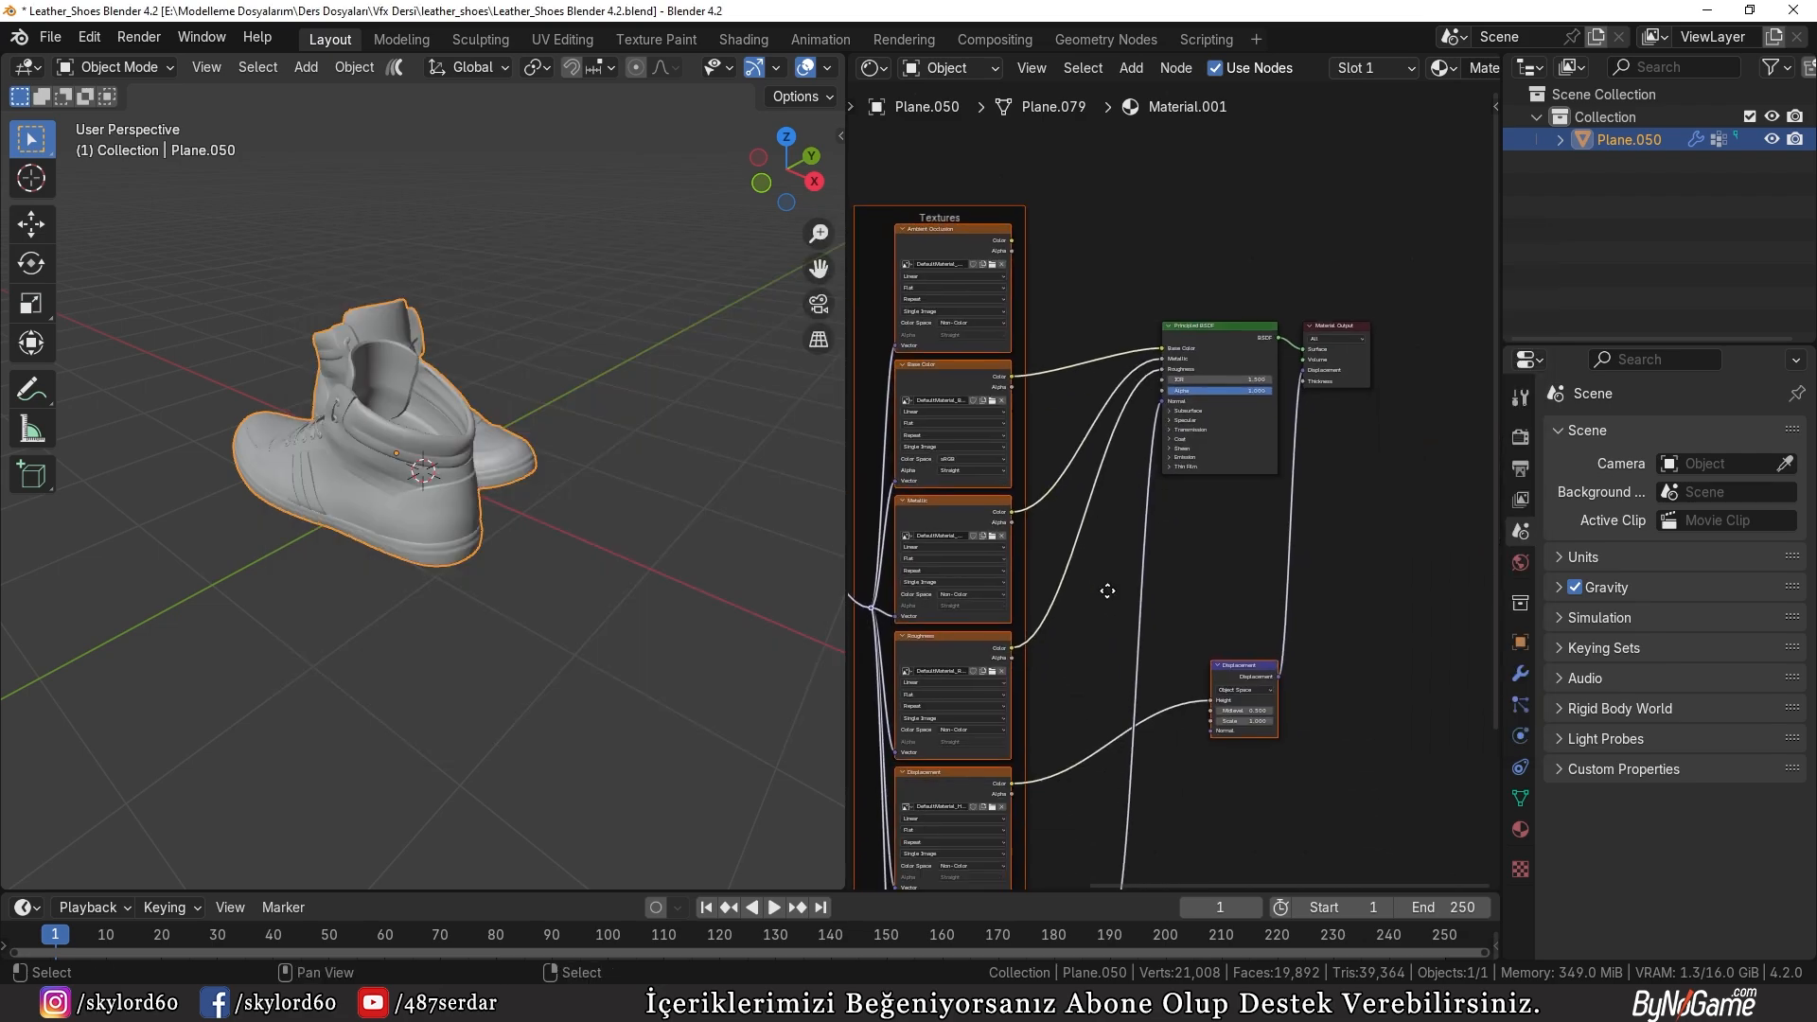
# Step: Show the shoes with their textures in the viewport and set the Displacement node's scale to 0.05
pyautogui.press('z')
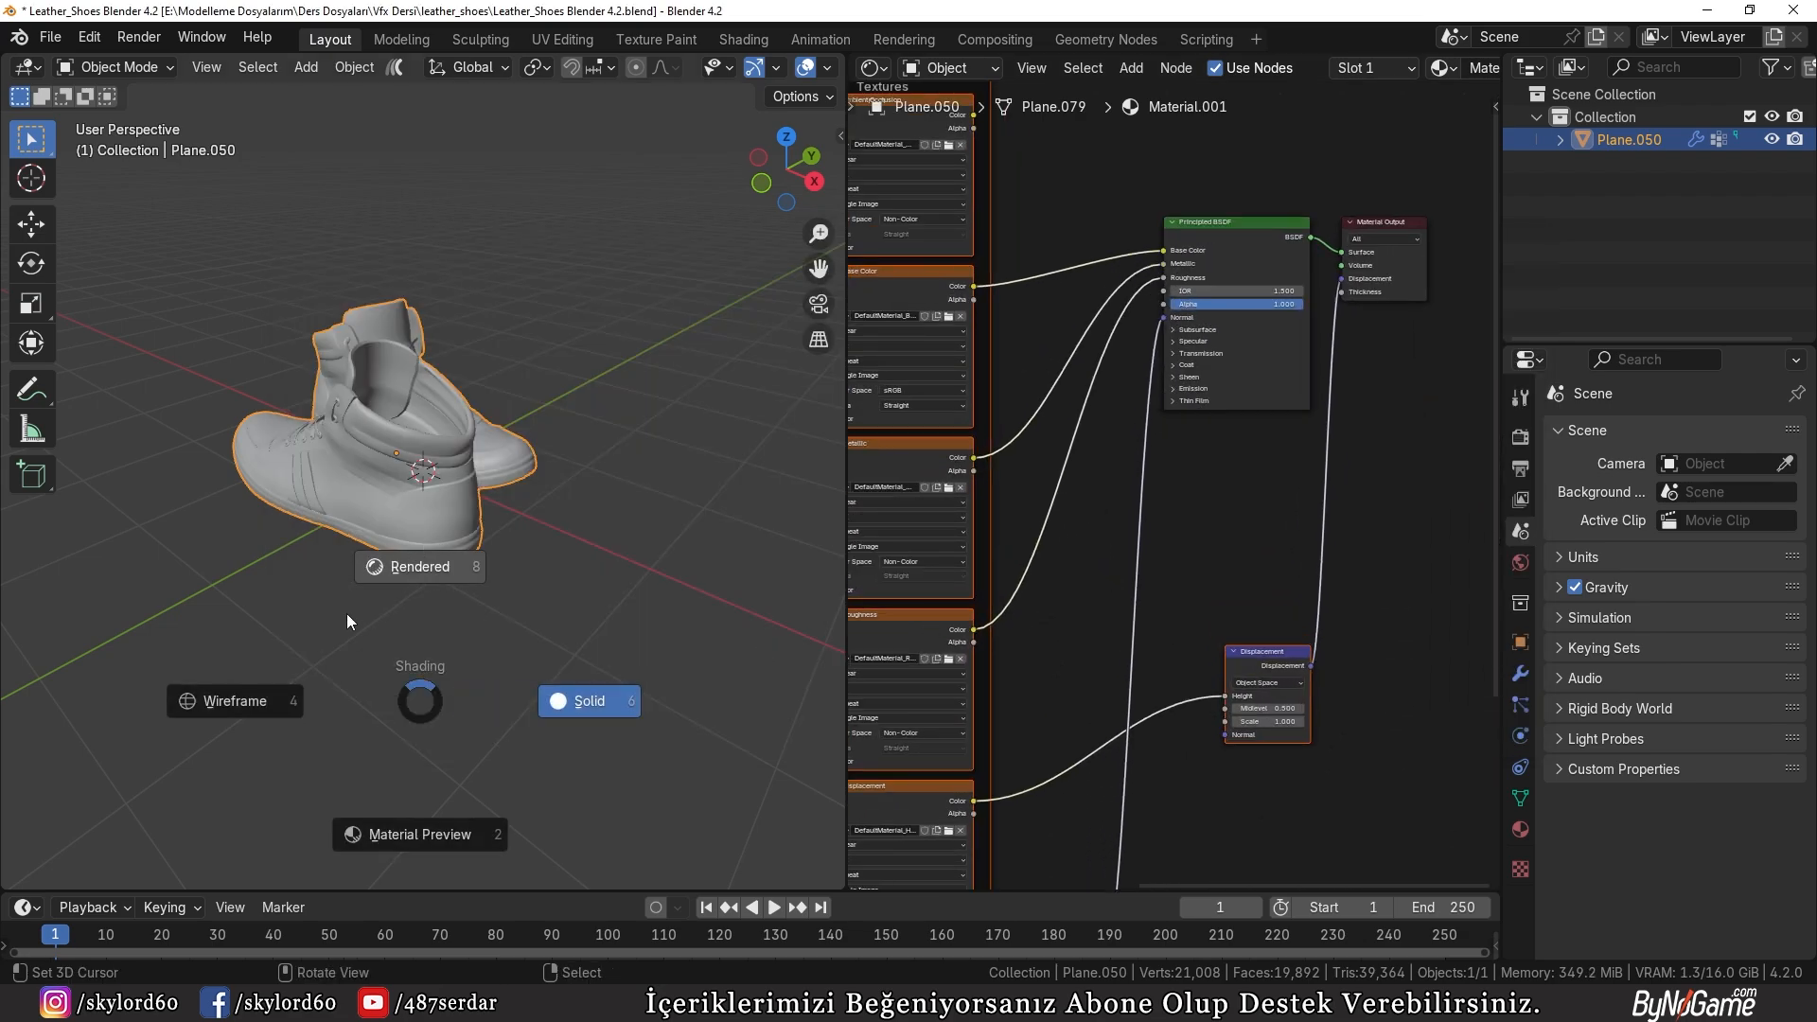
pyautogui.click(436, 638)
pyautogui.moveTo(437, 633); pyautogui.dragTo(604, 593, button='middle')
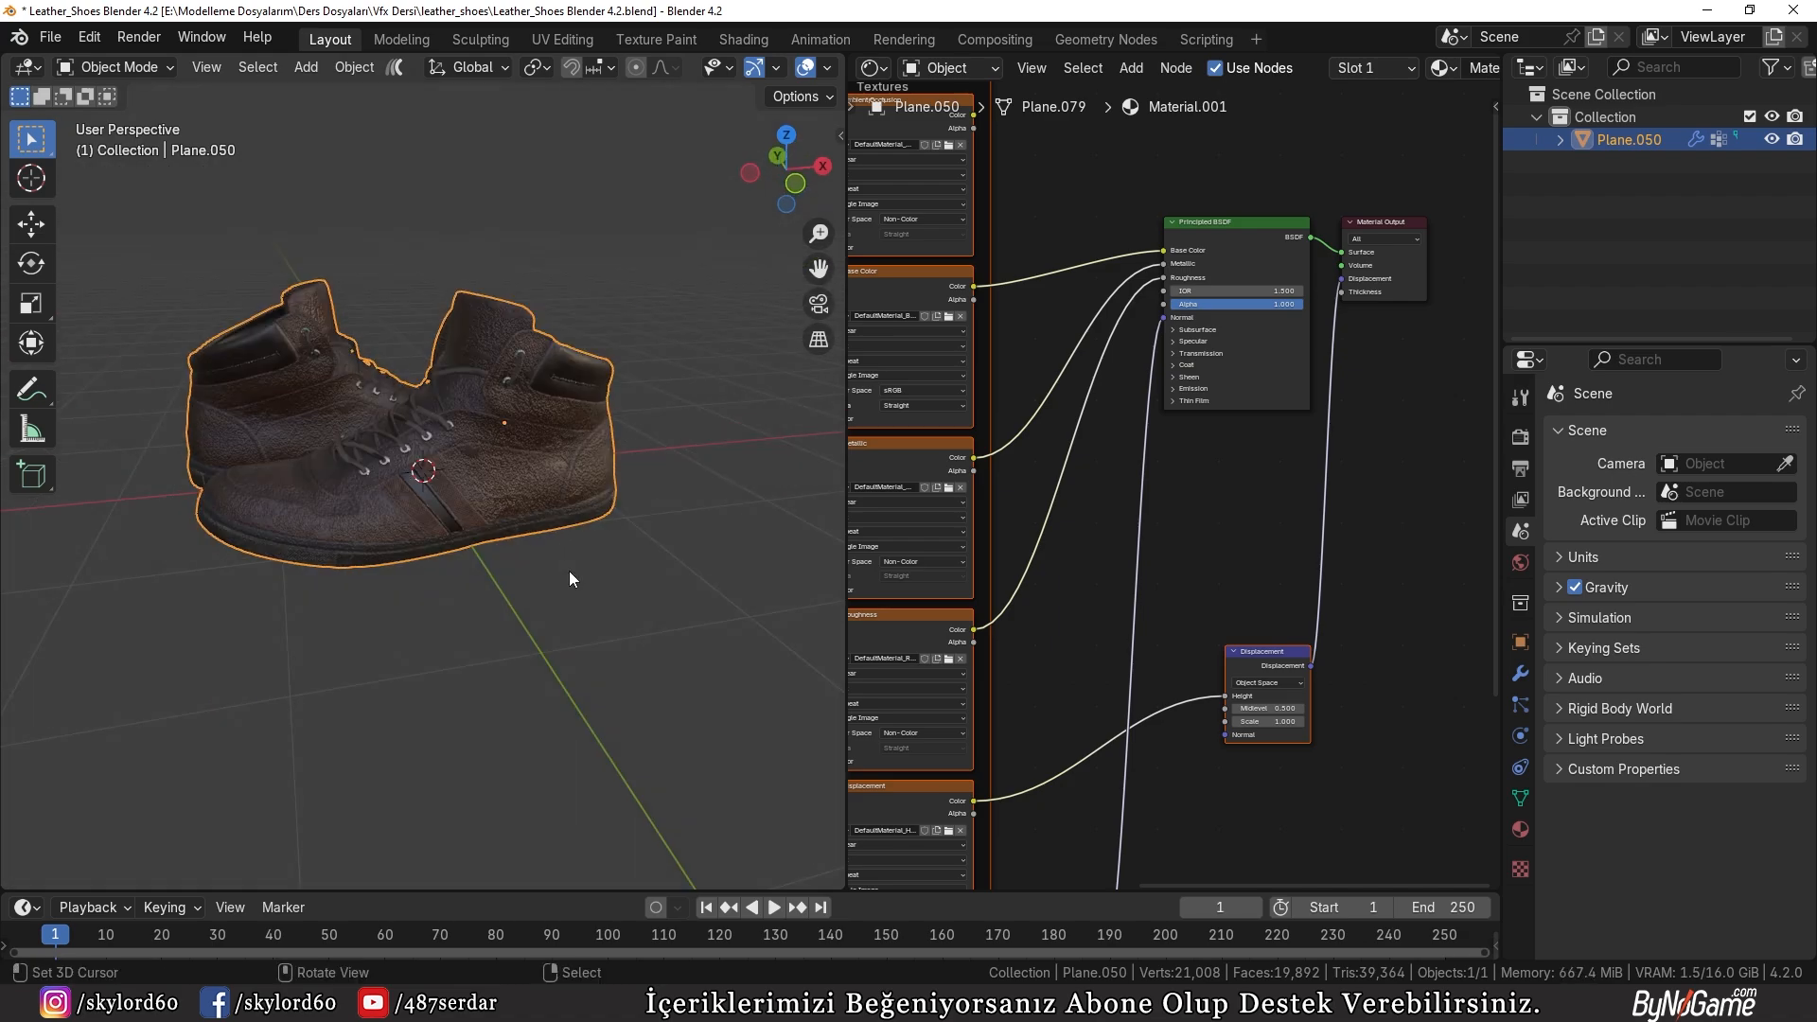
pyautogui.scroll(10, 568, 606)
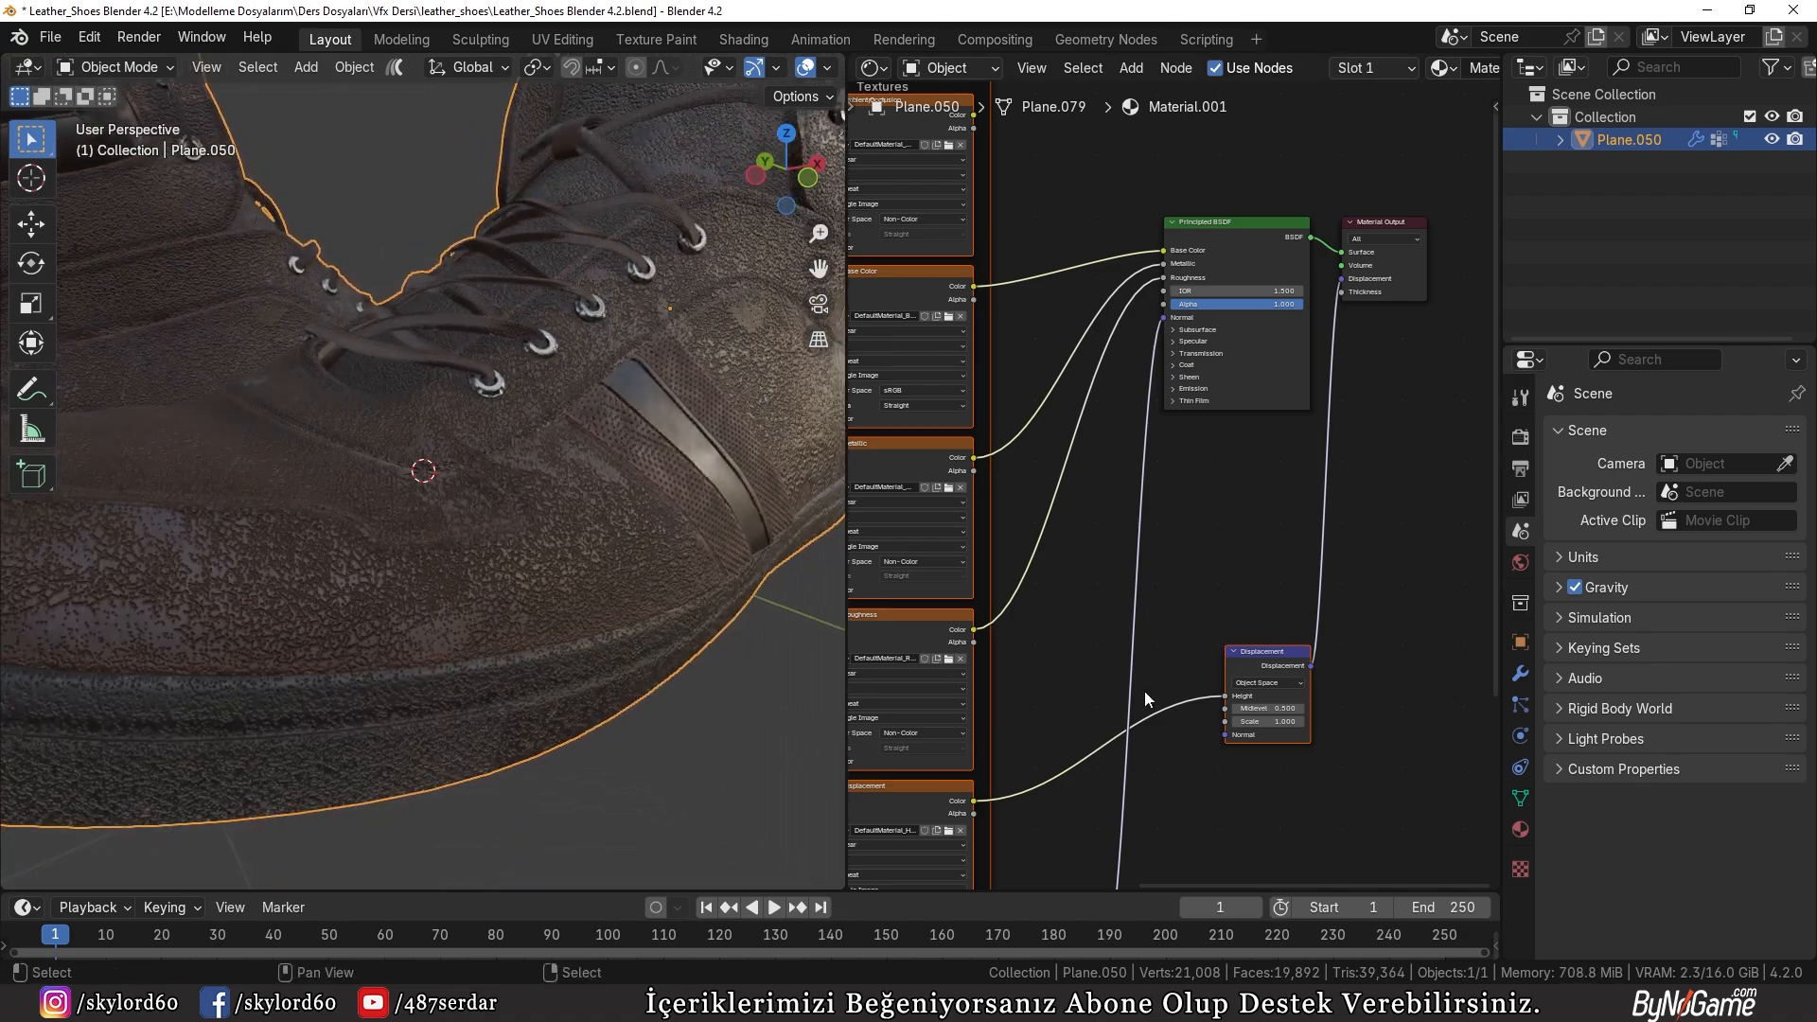
pyautogui.scroll(3, 1235, 655)
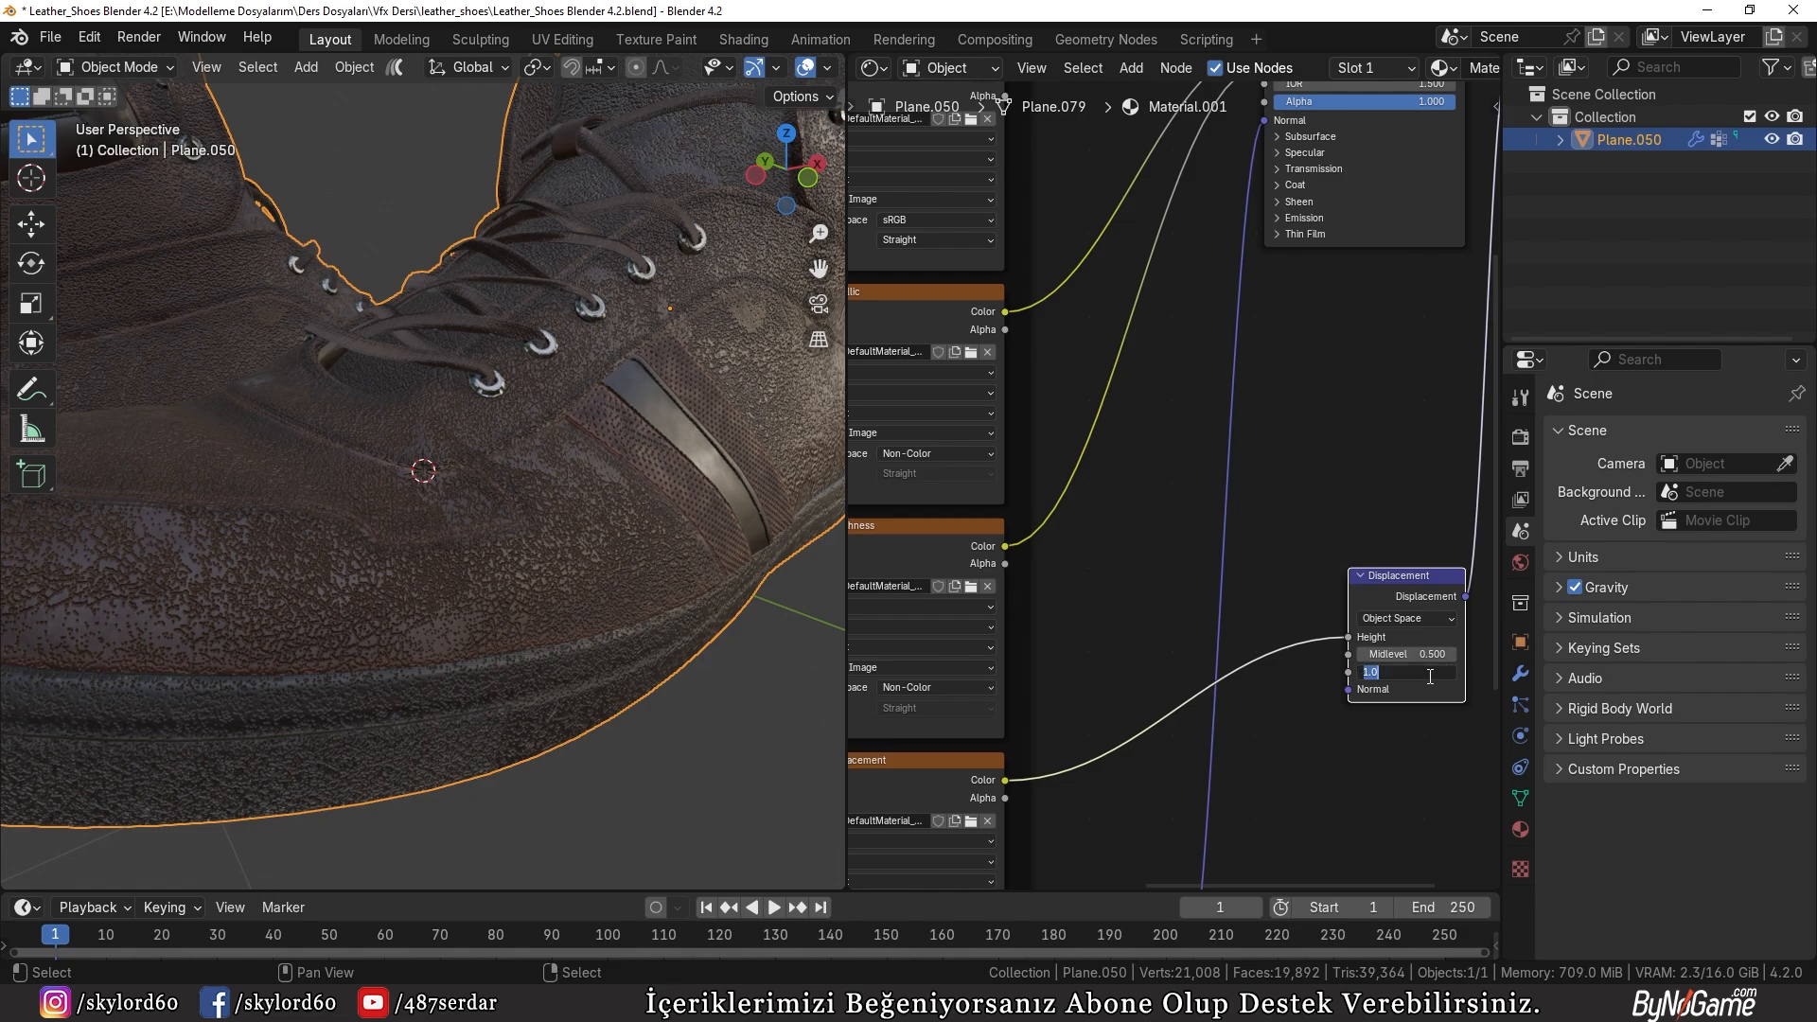
pyautogui.write('5')
pyautogui.press('Return')
pyautogui.scroll(-5, 1315, 593)
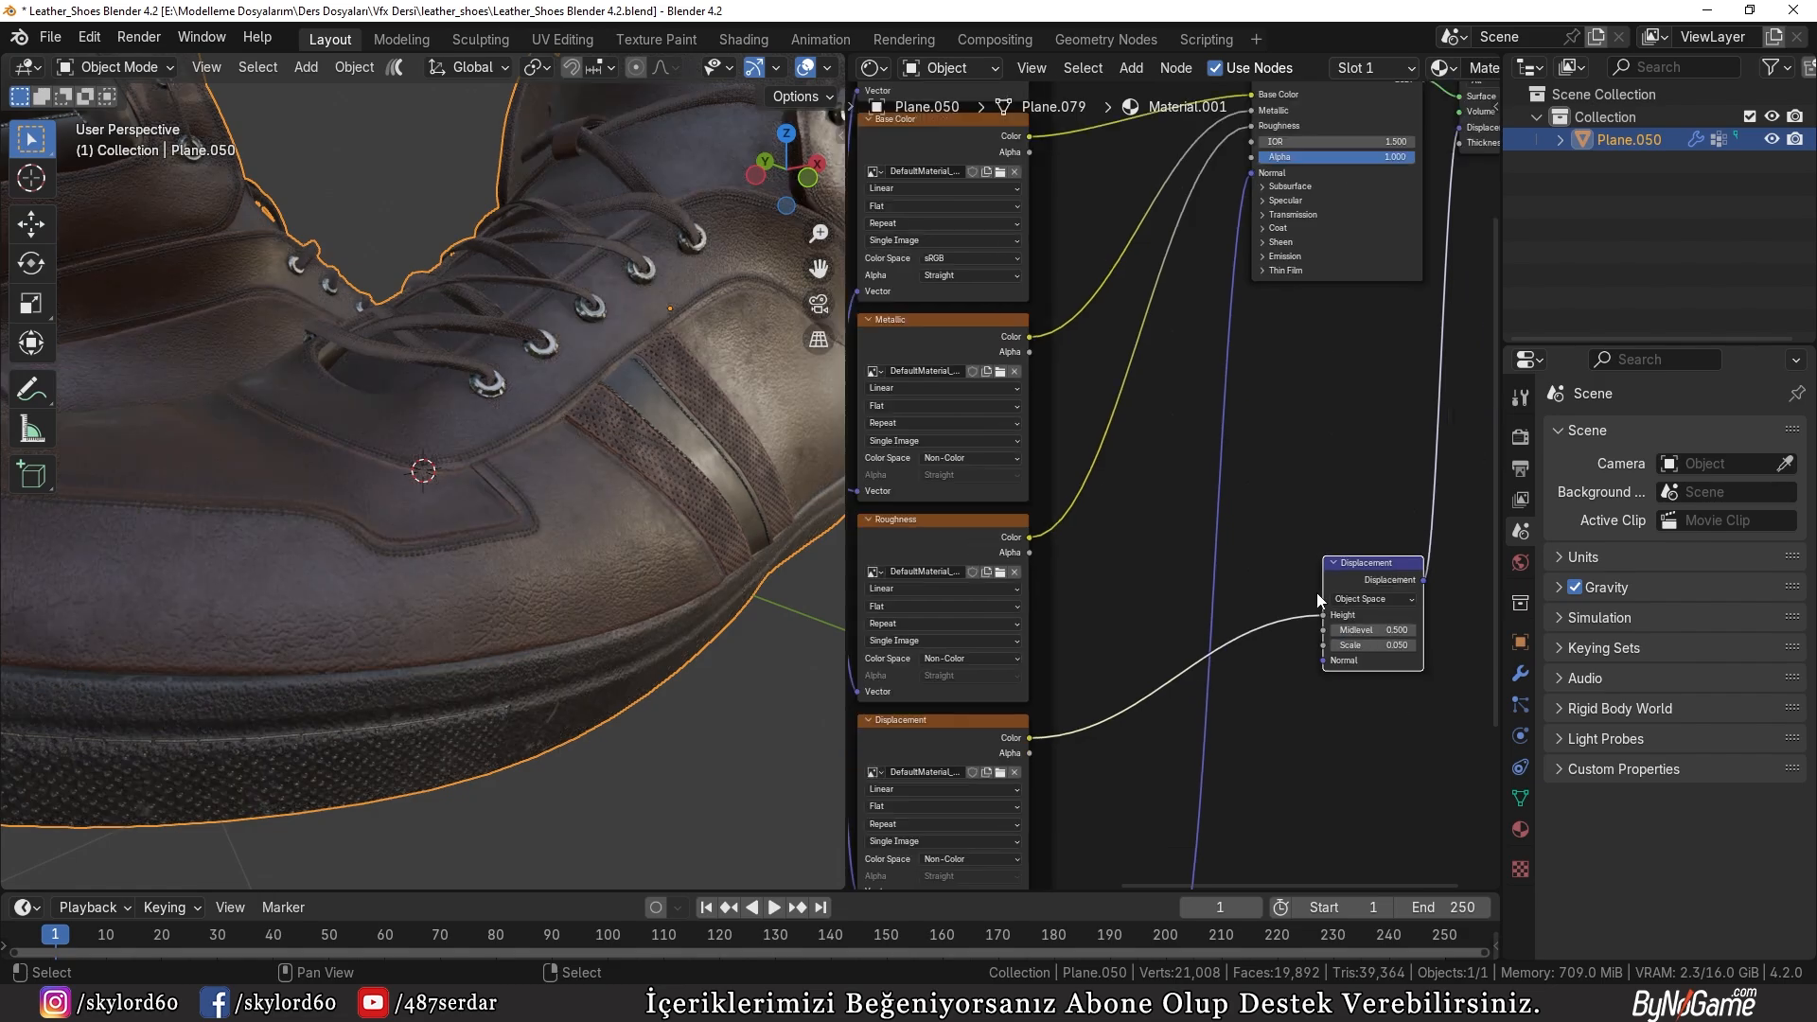
pyautogui.scroll(-3, 1334, 595)
pyautogui.scroll(-8, 610, 630)
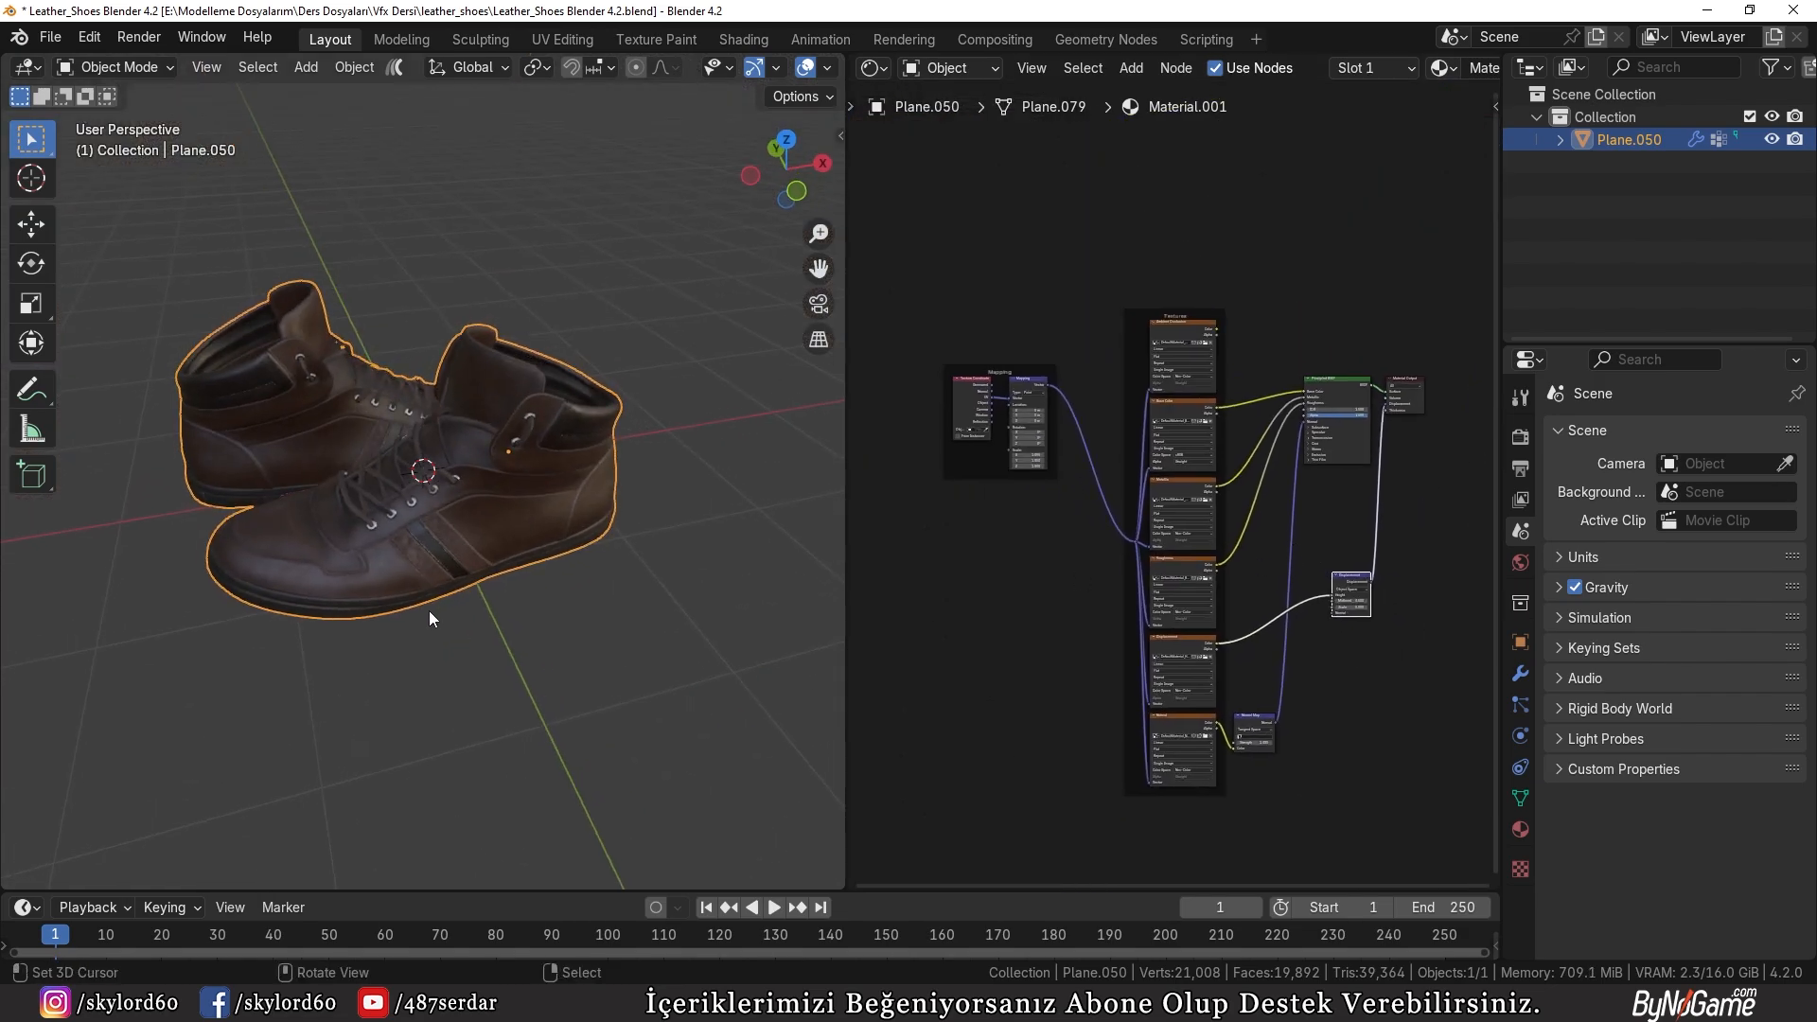
# Step: Copy the shoes and paste them into the Blender vfx tutorial.blend scene in the other Blender window
pyautogui.hotkey('ctrl', 'c')
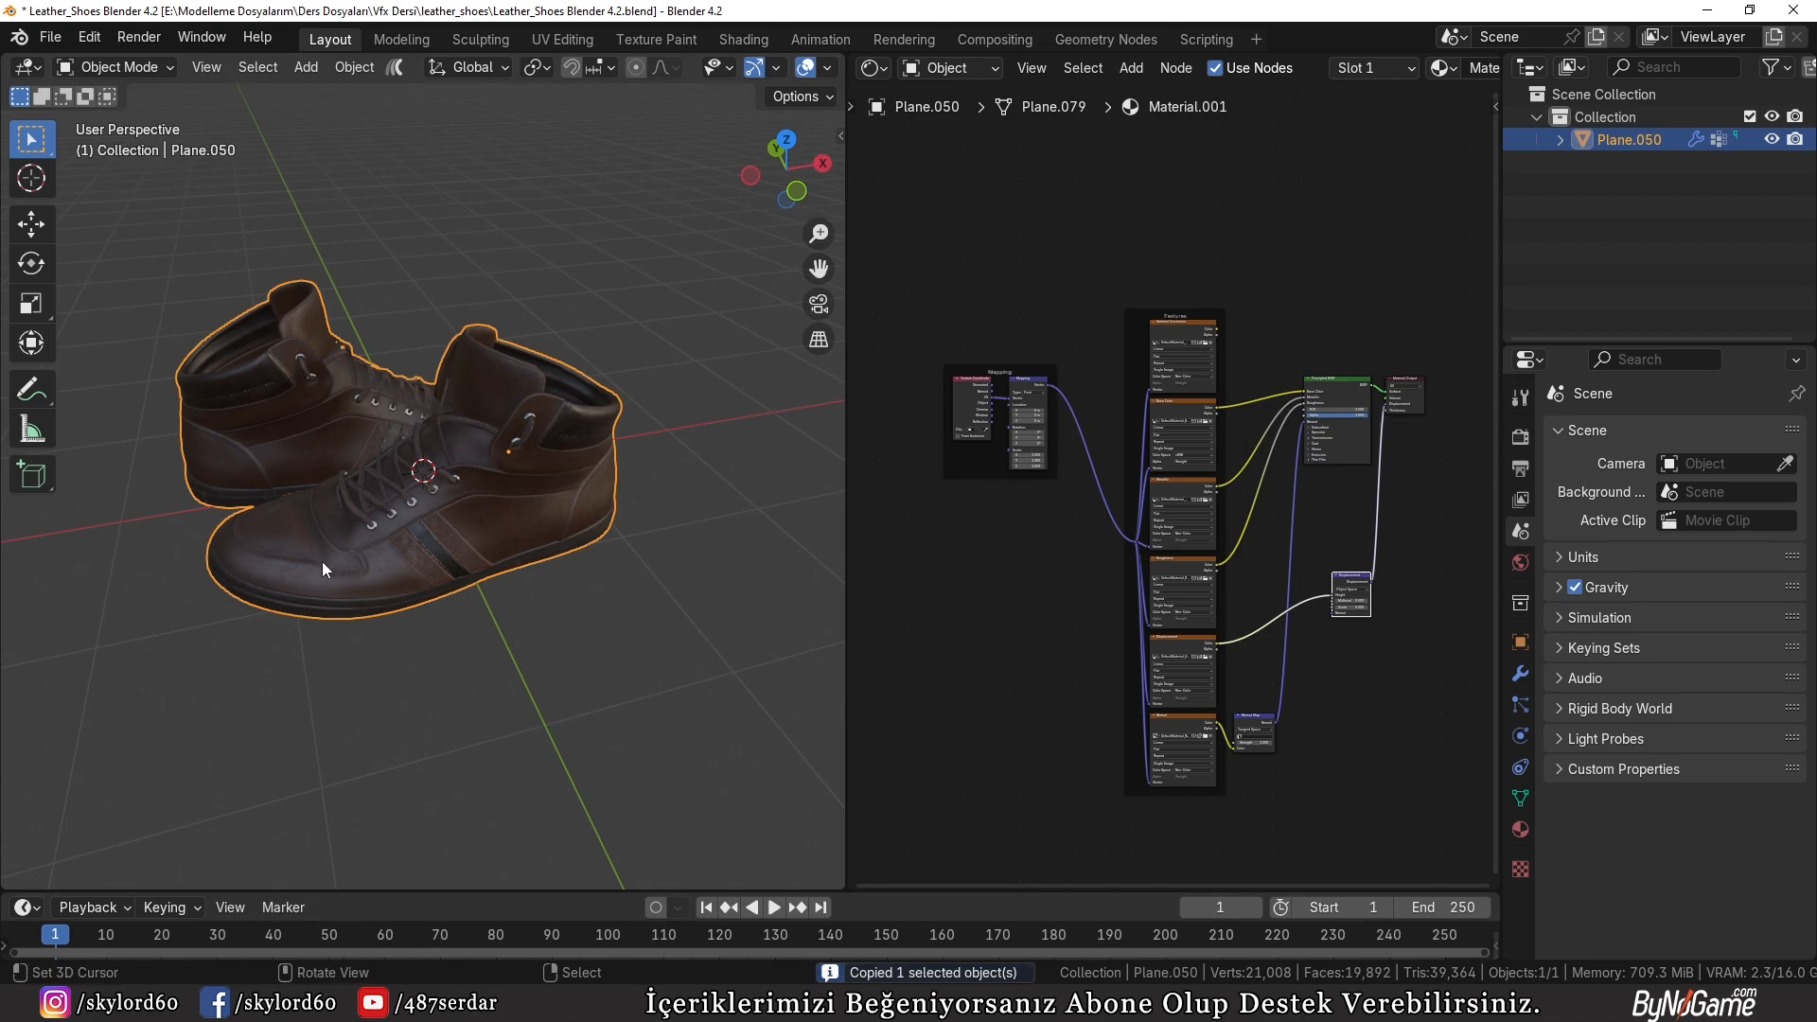
pyautogui.click(437, 1004)
pyautogui.click(333, 913)
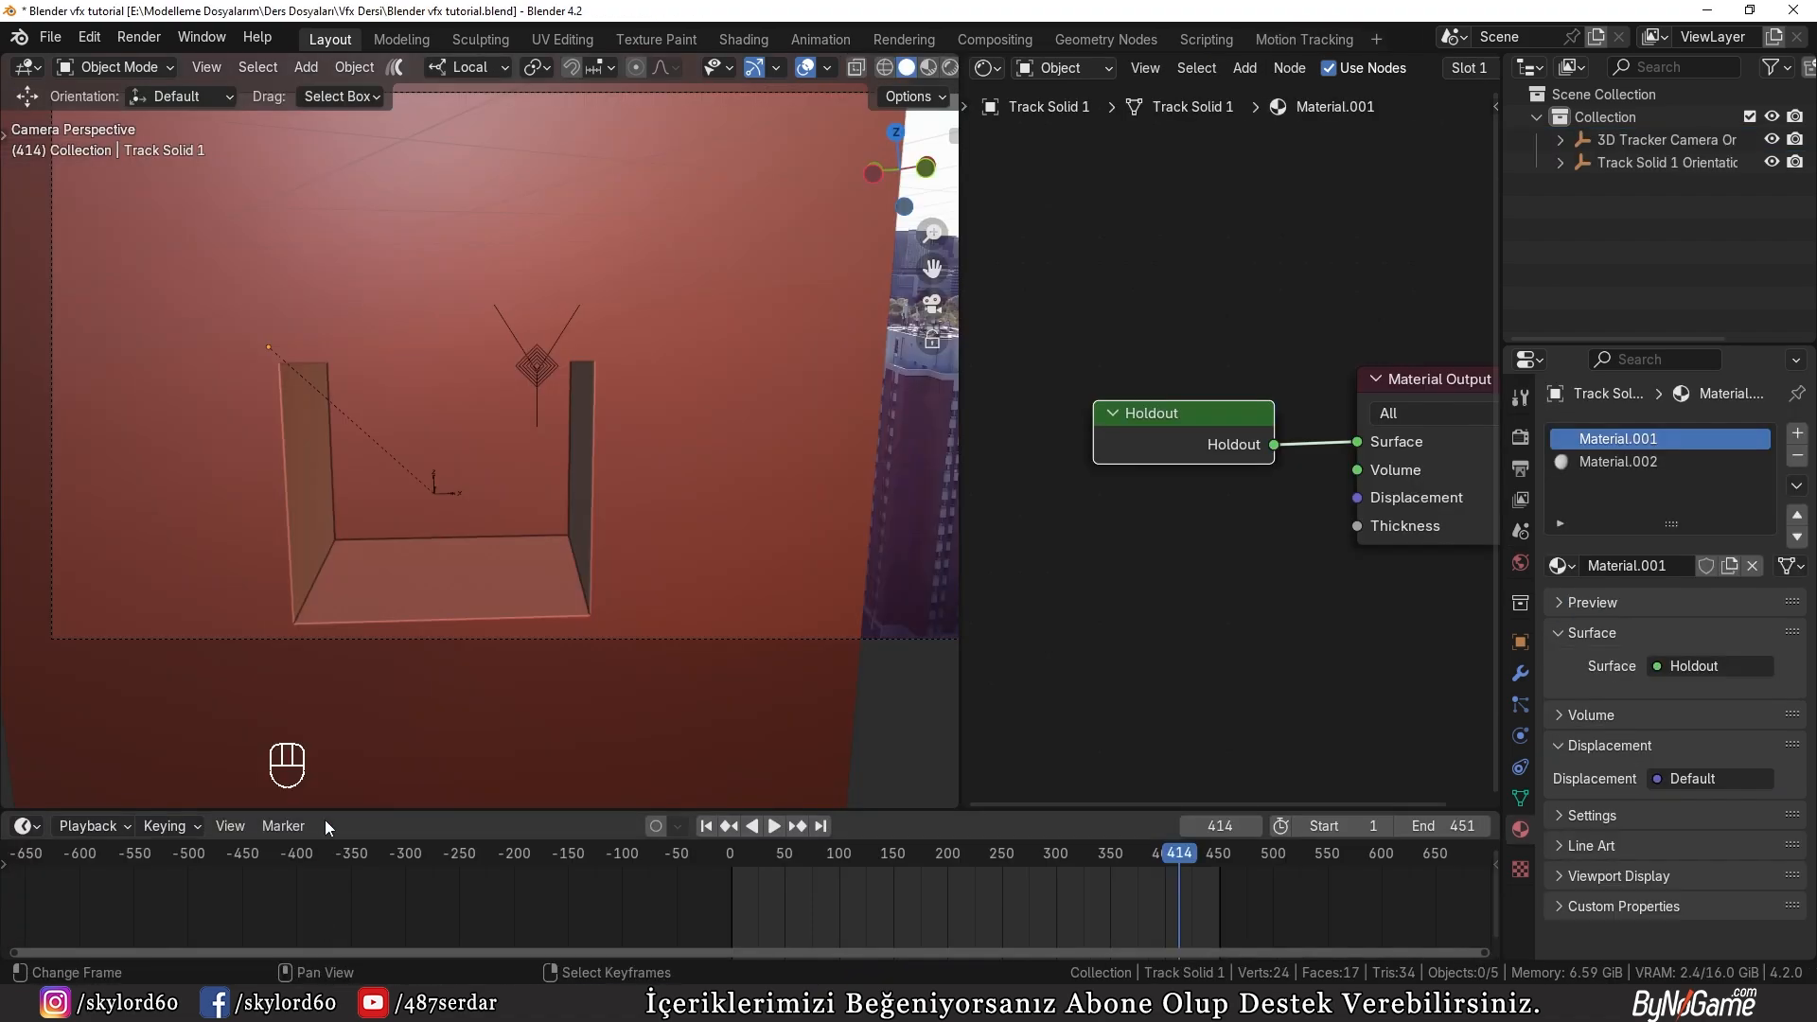
pyautogui.moveTo(407, 710); pyautogui.dragTo(568, 678, button='middle')
pyautogui.scroll(-5, 513, 683)
pyautogui.hotkey('ctrl', 'v')
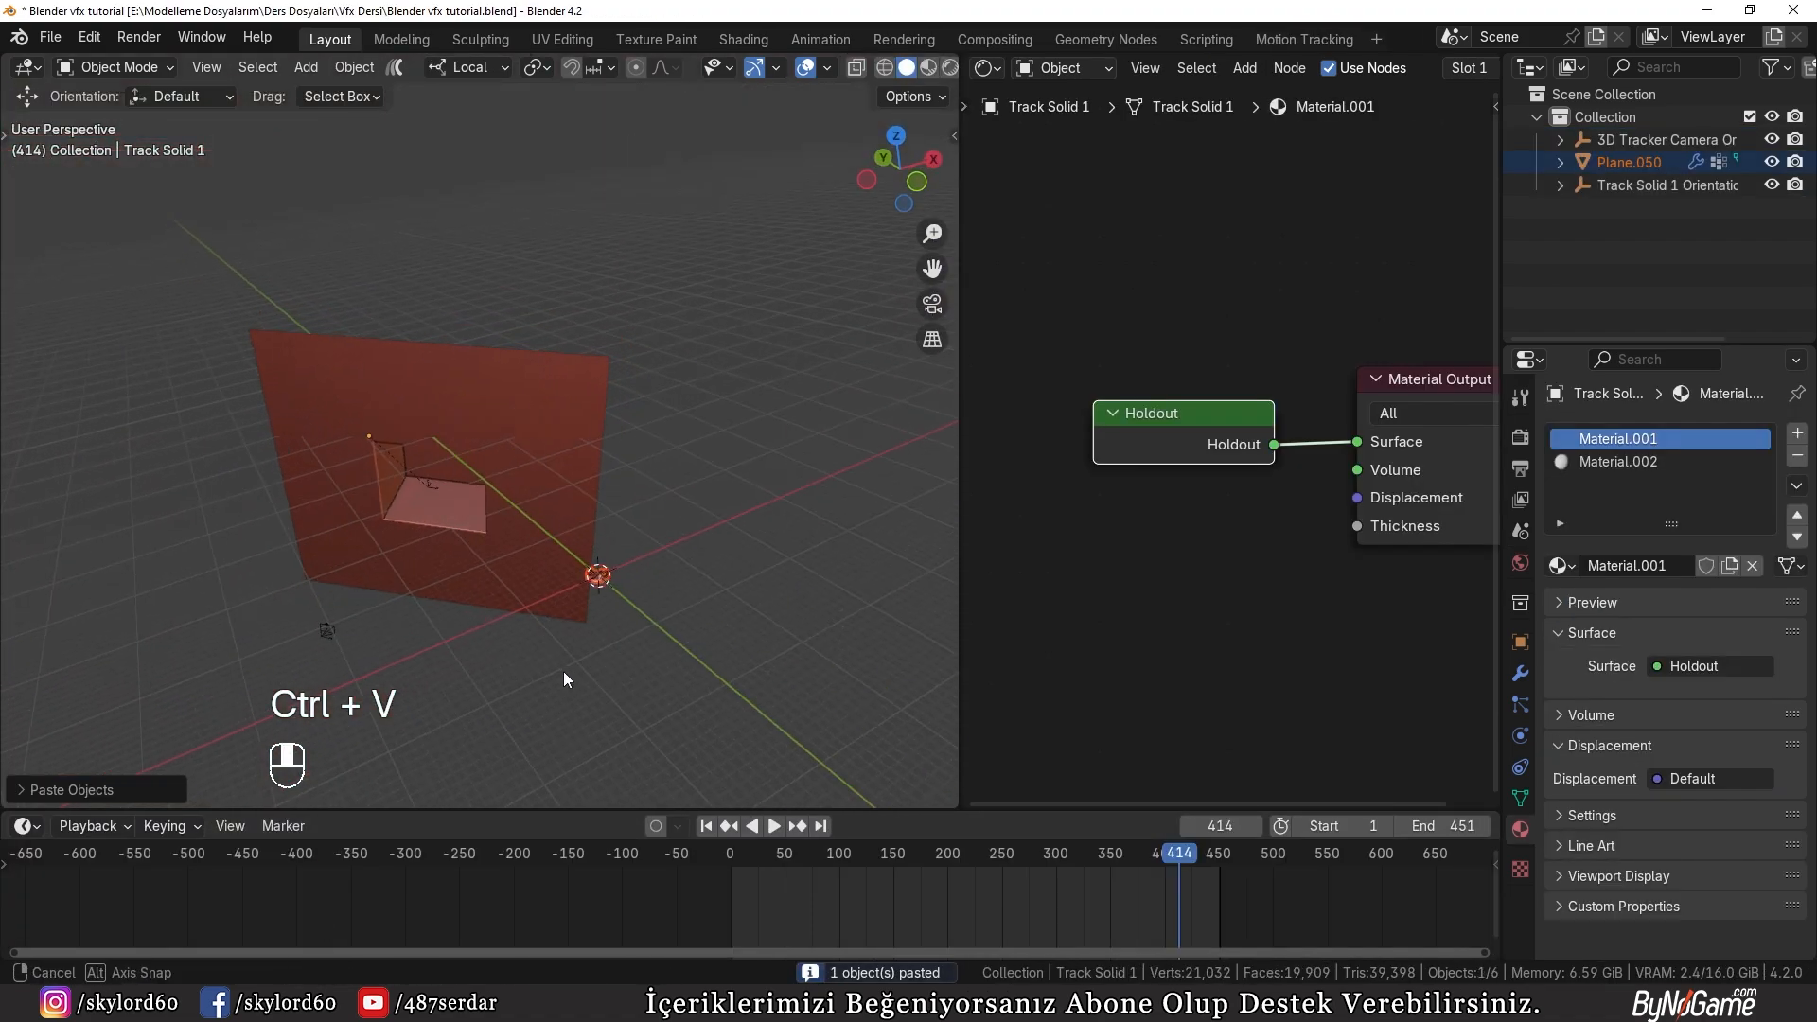
# Step: Move the pasted shoes horizontally, with Z locked, to the area of the wall recess
pyautogui.press('g')
pyautogui.press('g')
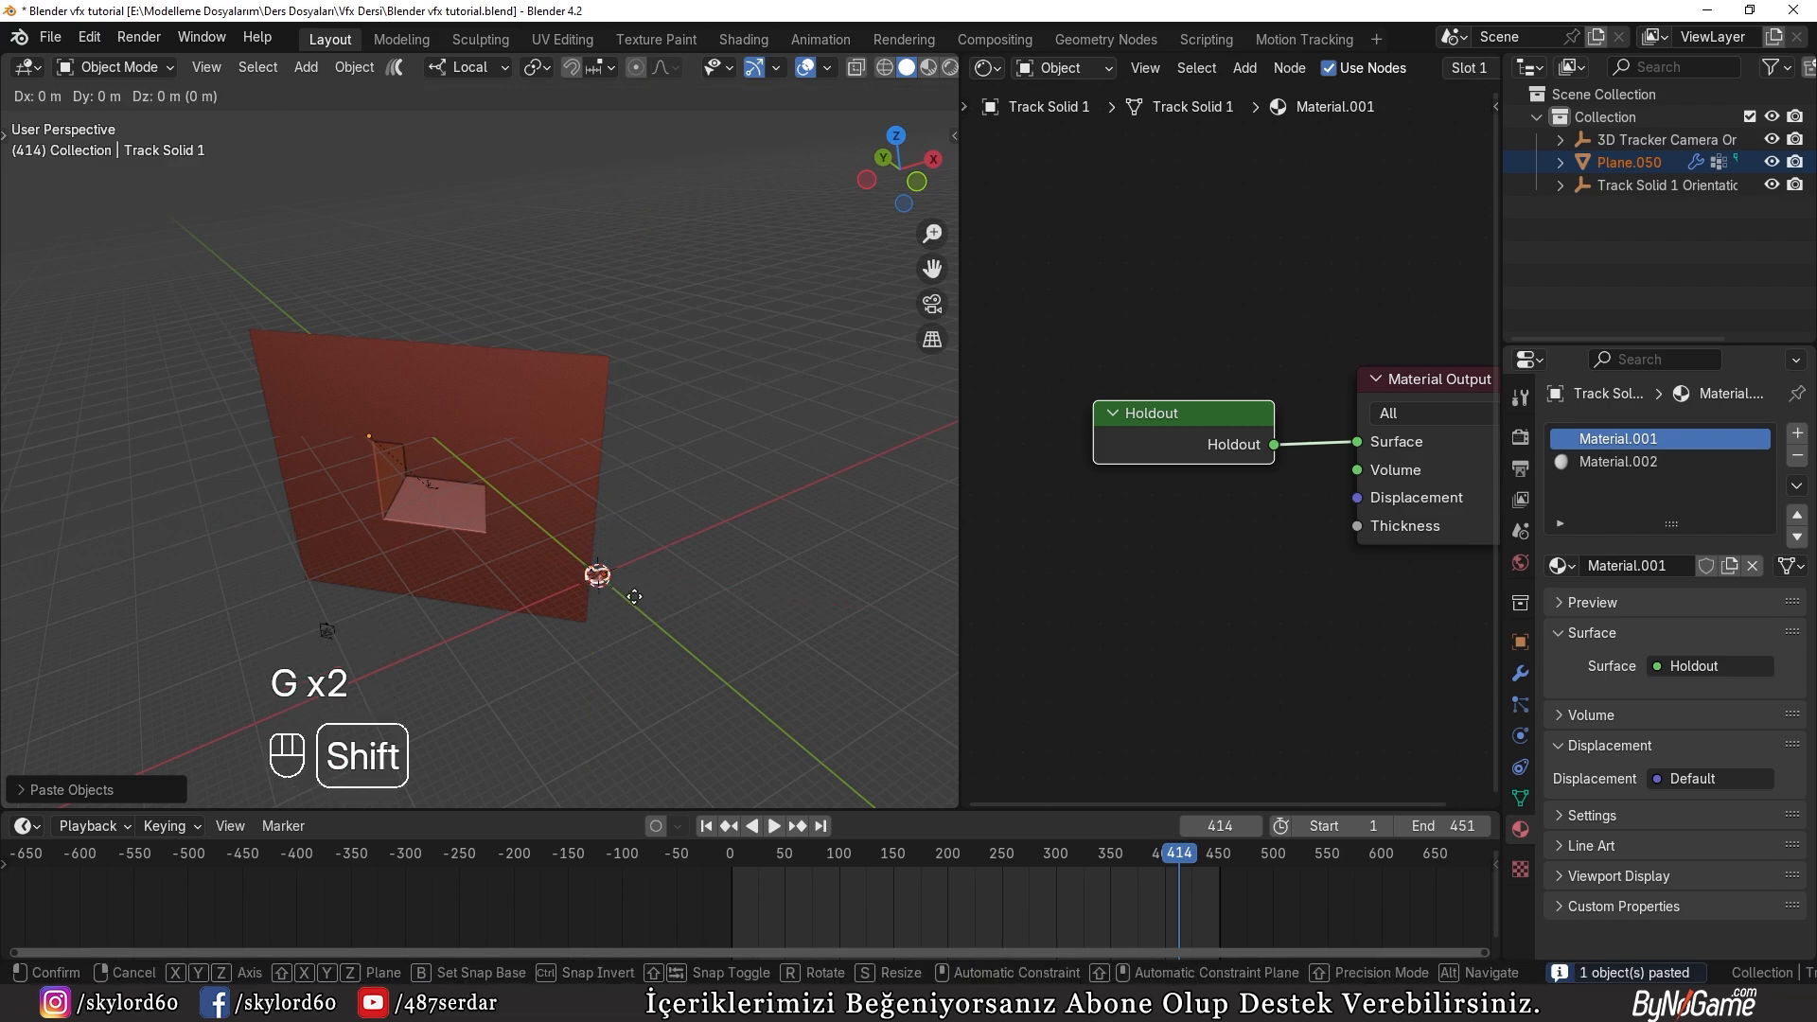
pyautogui.hotkey('shift', 'z')
pyautogui.click(478, 528)
pyautogui.press('KP_Decimal')
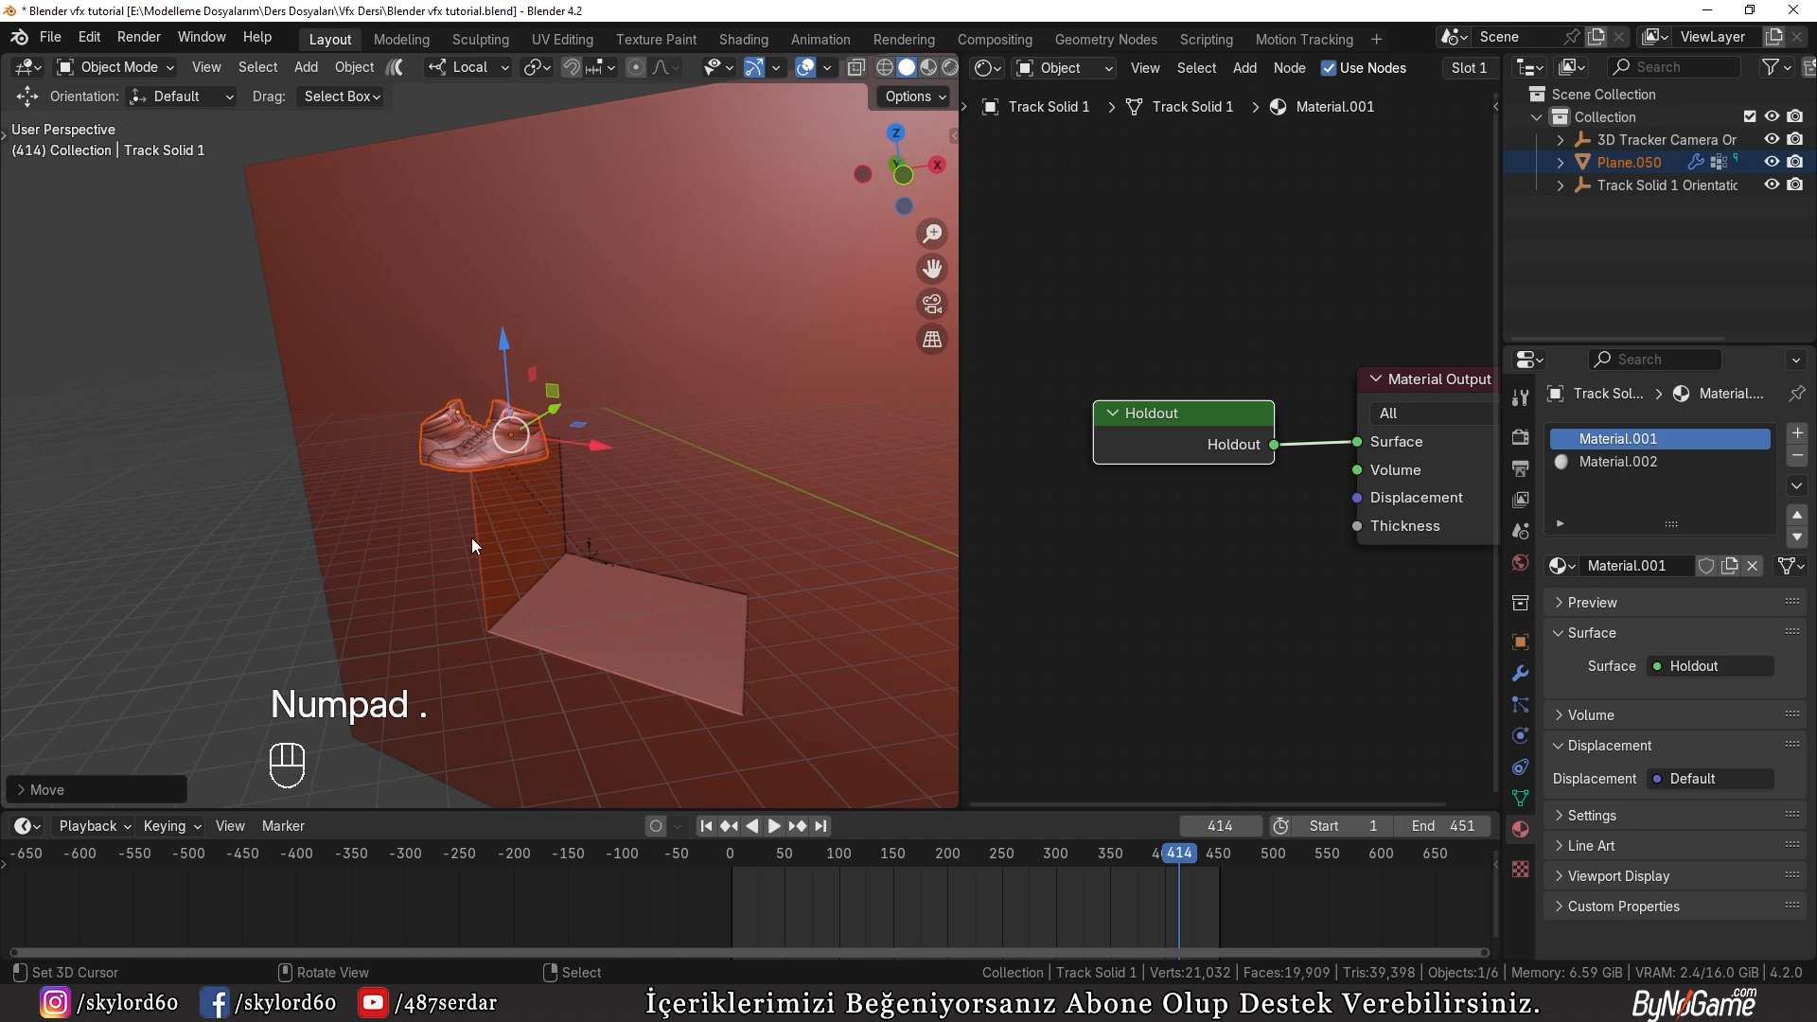
# Step: Scale up the shoes so they are large compared with the wall recess
pyautogui.press('KP_1')
pyautogui.scroll(-4, 534, 559)
pyautogui.scroll(1, 512, 428)
pyautogui.press('s')
pyautogui.keyDown('shift'); pyautogui.moveTo(538, 473); pyautogui.dragTo(433, 681, button='middle'); pyautogui.keyUp('shift')
pyautogui.click(921, 616)
pyautogui.scroll(2, 644, 537)
pyautogui.press('g')
pyautogui.rightClick(645, 538)
pyautogui.press('g')
pyautogui.rightClick(442, 530)
pyautogui.moveTo(441, 528); pyautogui.dragTo(530, 550, button='middle')
pyautogui.scroll(5, 441, 418)
pyautogui.press('KP_1')
pyautogui.scroll(-7, 536, 525)
pyautogui.press('g')
pyautogui.rightClick(575, 481)
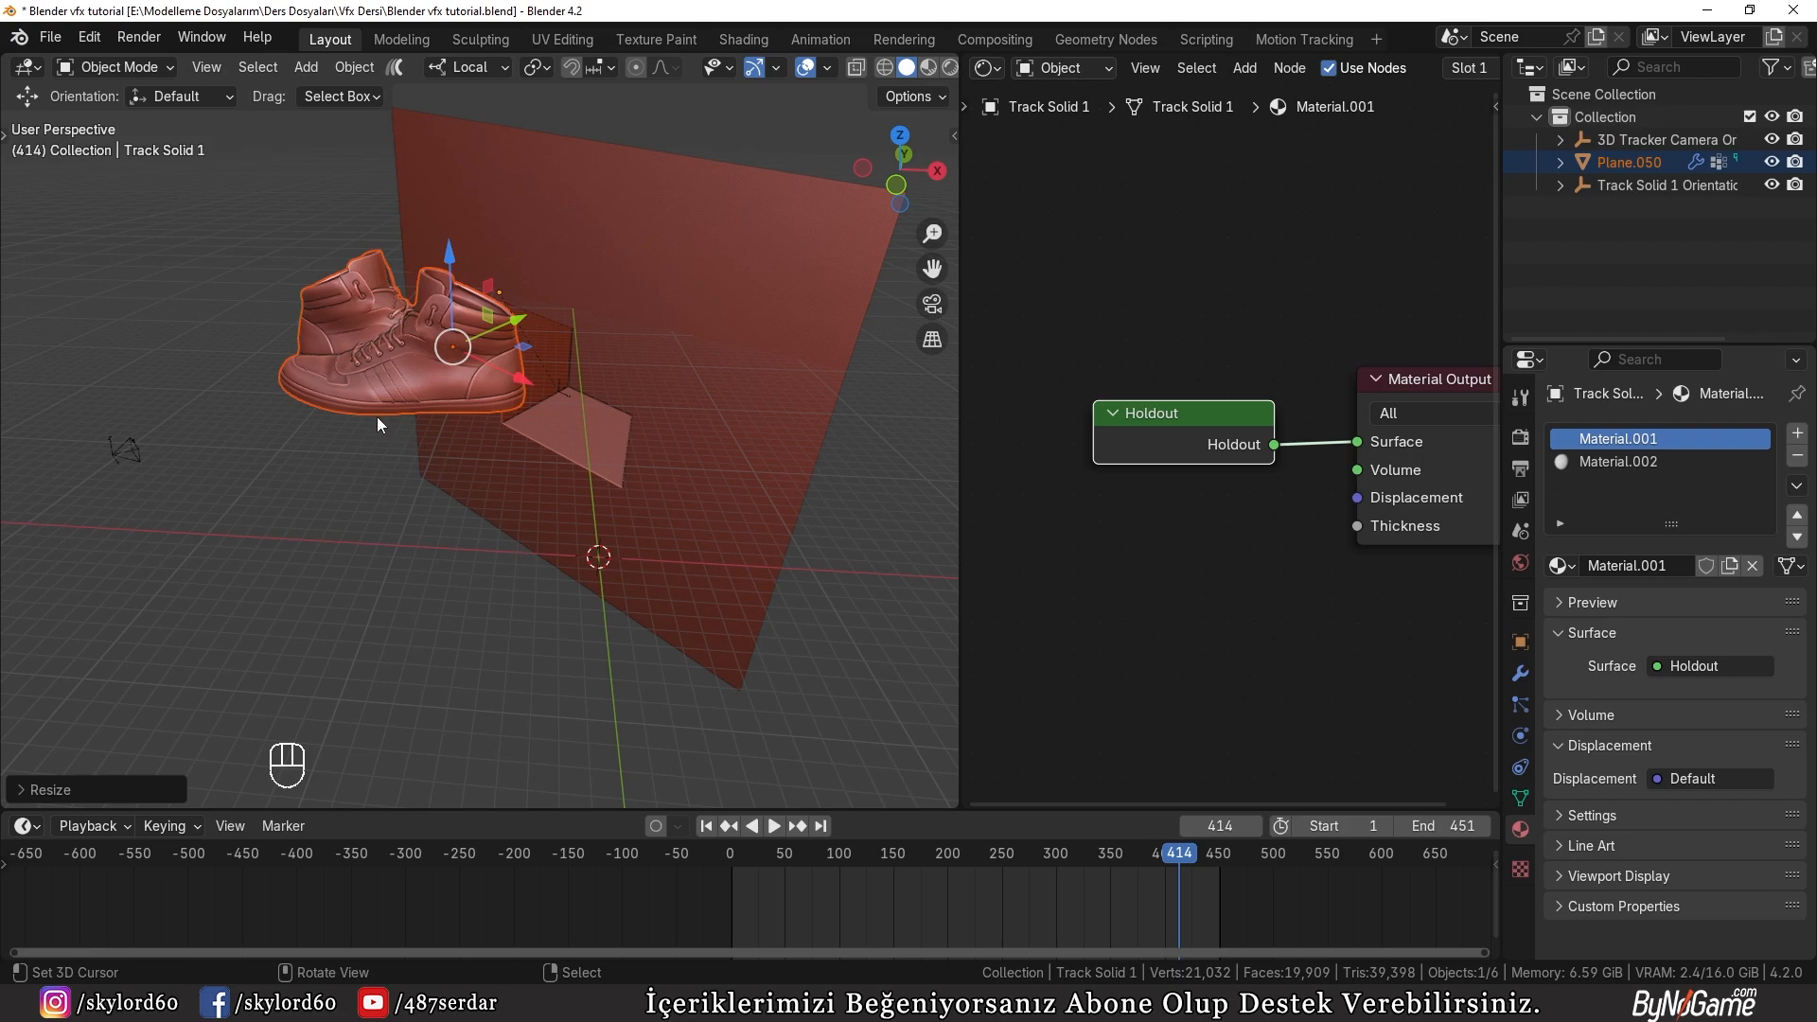
# Step: Add a mesh plane at the 3D cursor and scale it up as a ground surface for the shoes
pyautogui.moveTo(498, 580); pyautogui.dragTo(407, 463, button='middle')
pyautogui.hotkey('shift', 'a')
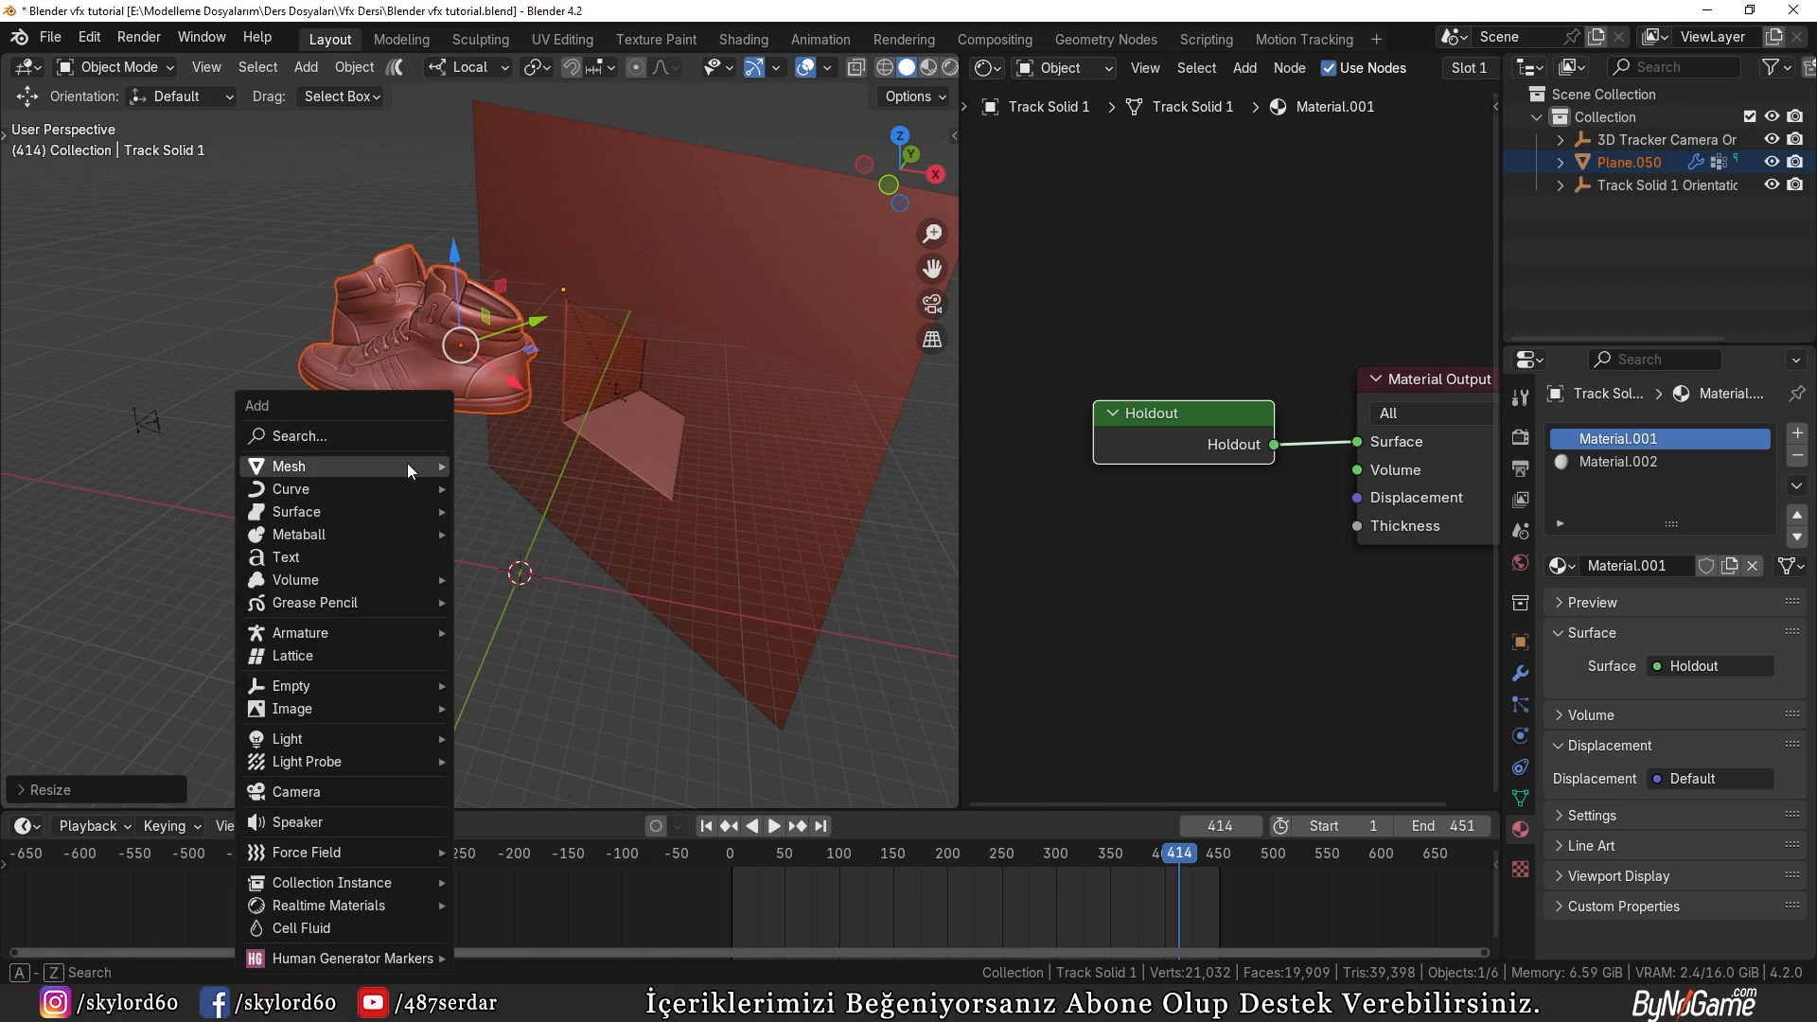
pyautogui.click(501, 466)
pyautogui.press('s')
pyautogui.click(497, 412)
# Step: Select the shoes and move them horizontally, with Z locked, over the new ground plane
pyautogui.click(398, 333)
pyautogui.press('g')
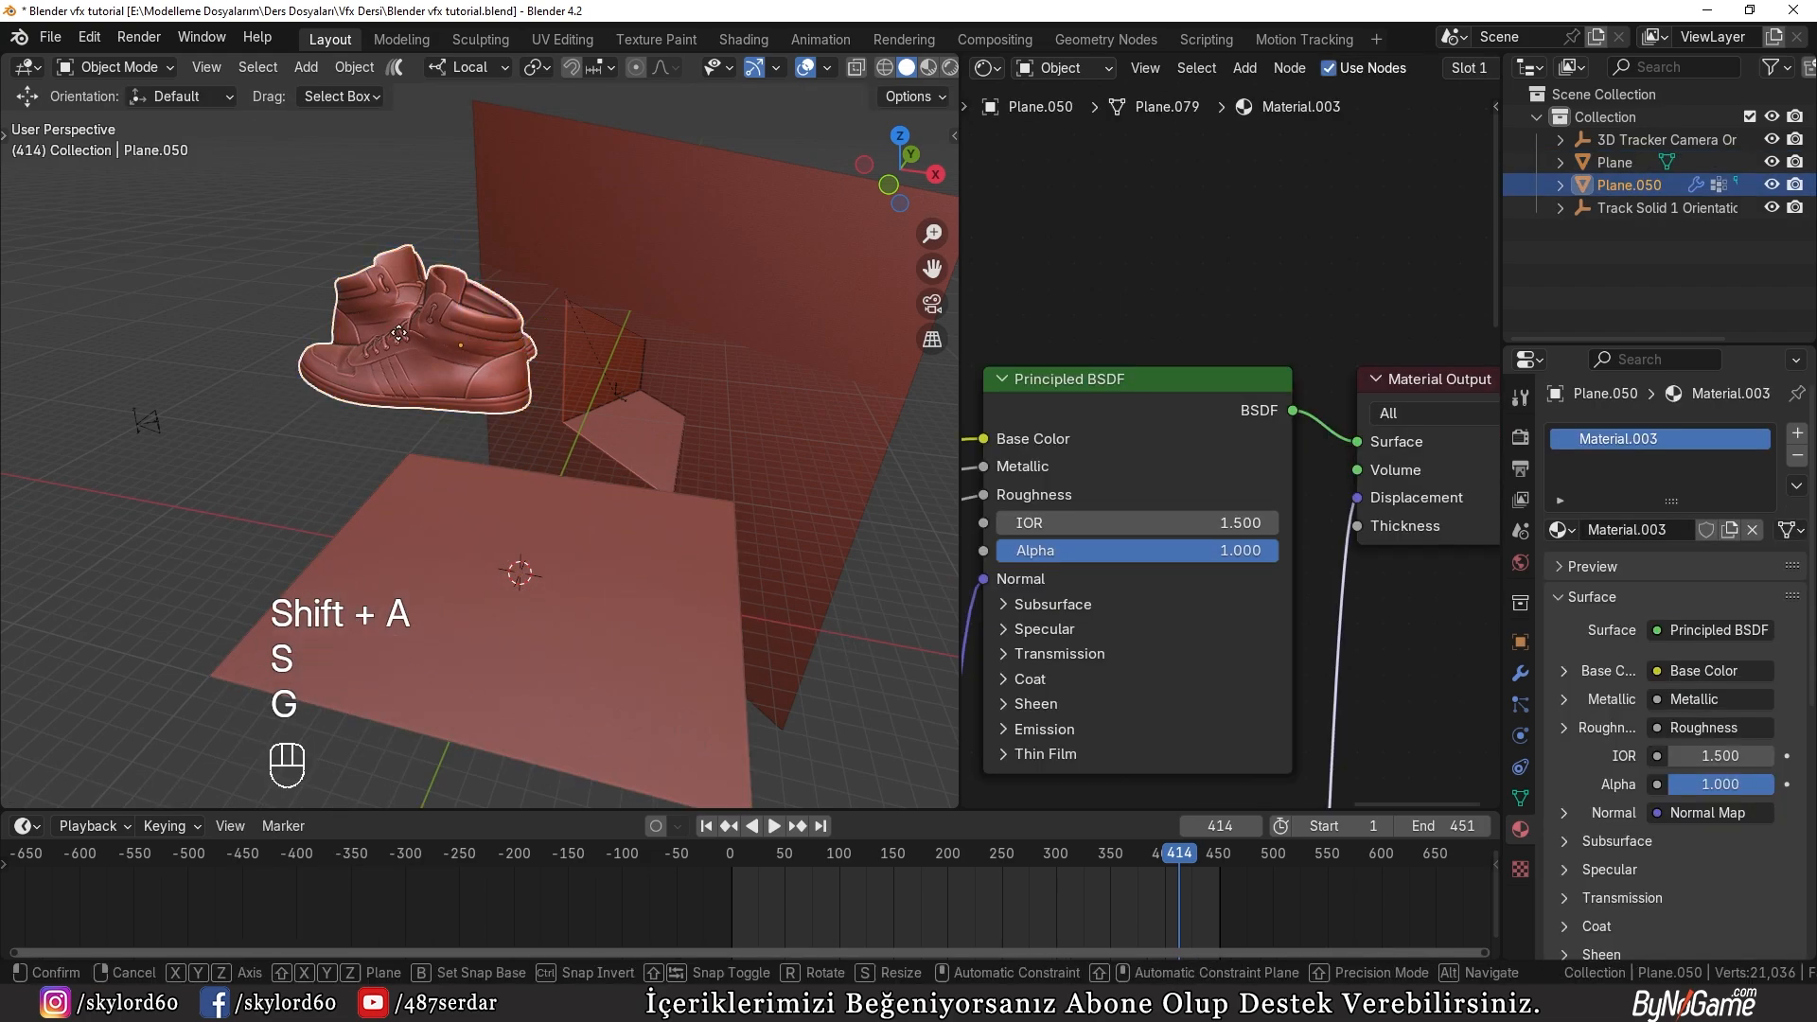
pyautogui.hotkey('shift', 'z')
pyautogui.click(464, 587)
# Step: Set the shoes' origin to the center of their geometry
pyautogui.moveTo(464, 598); pyautogui.dragTo(494, 563, button='middle')
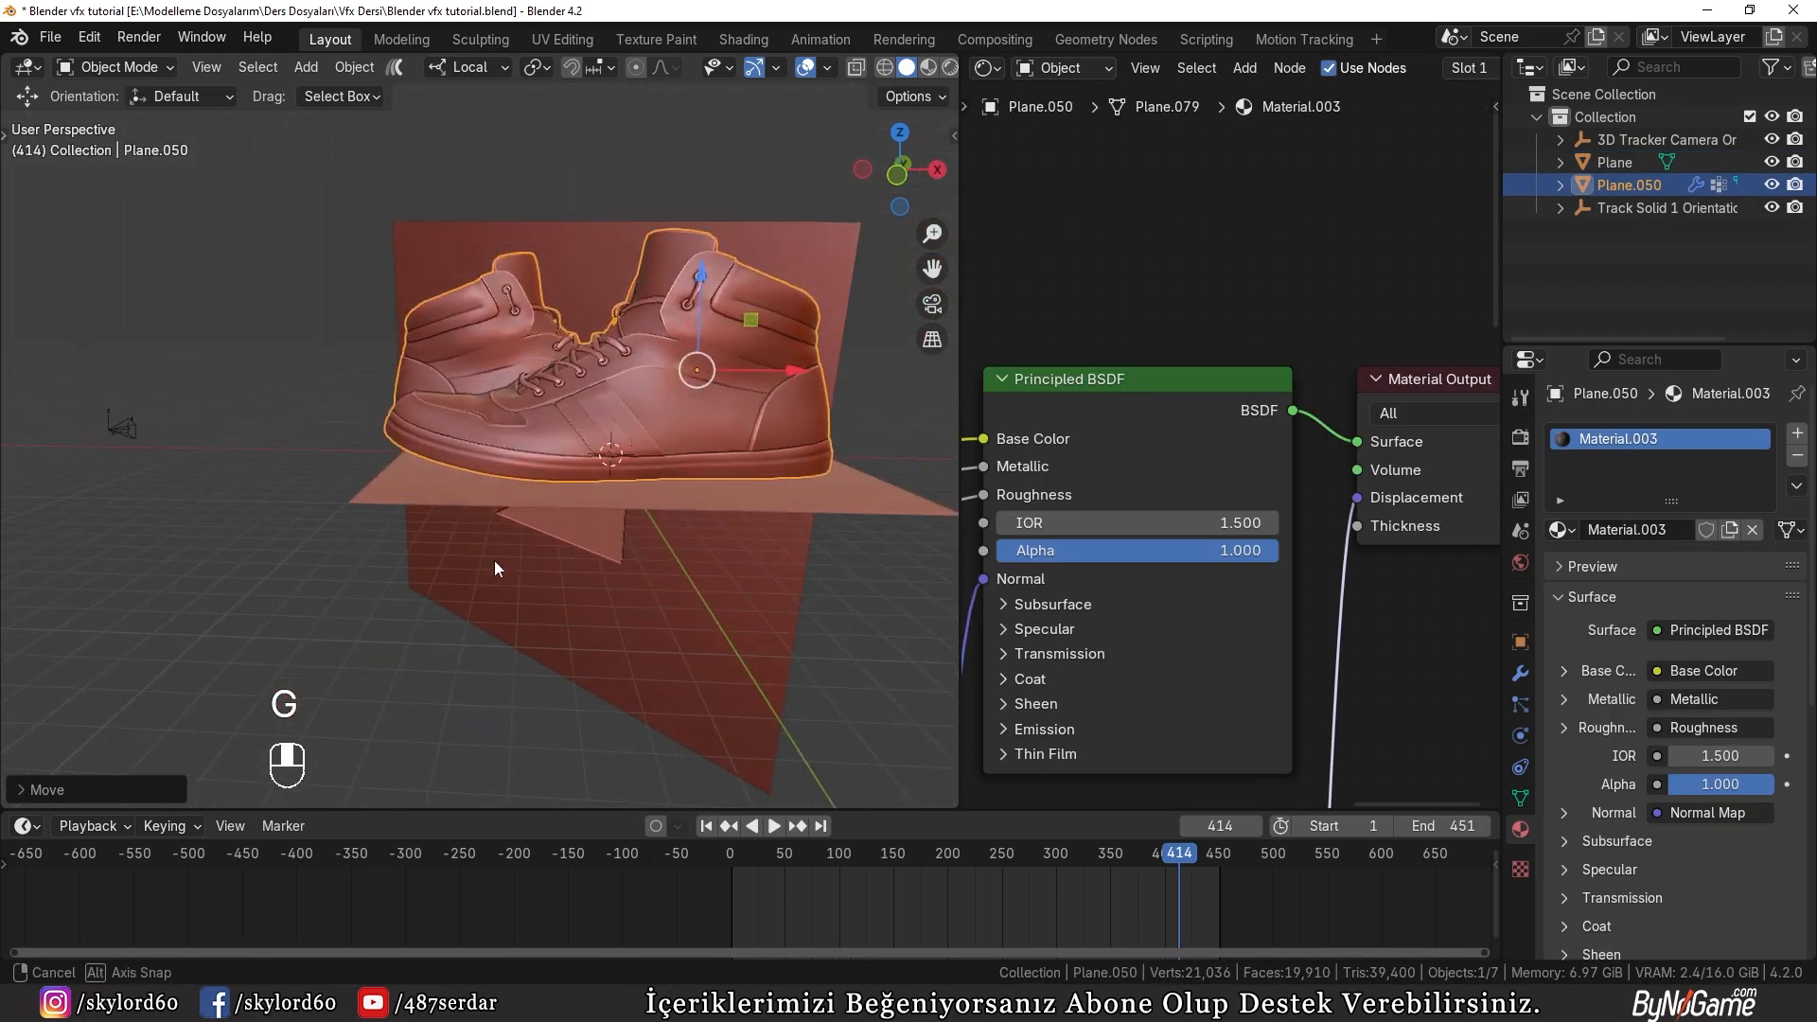
pyautogui.press('w')
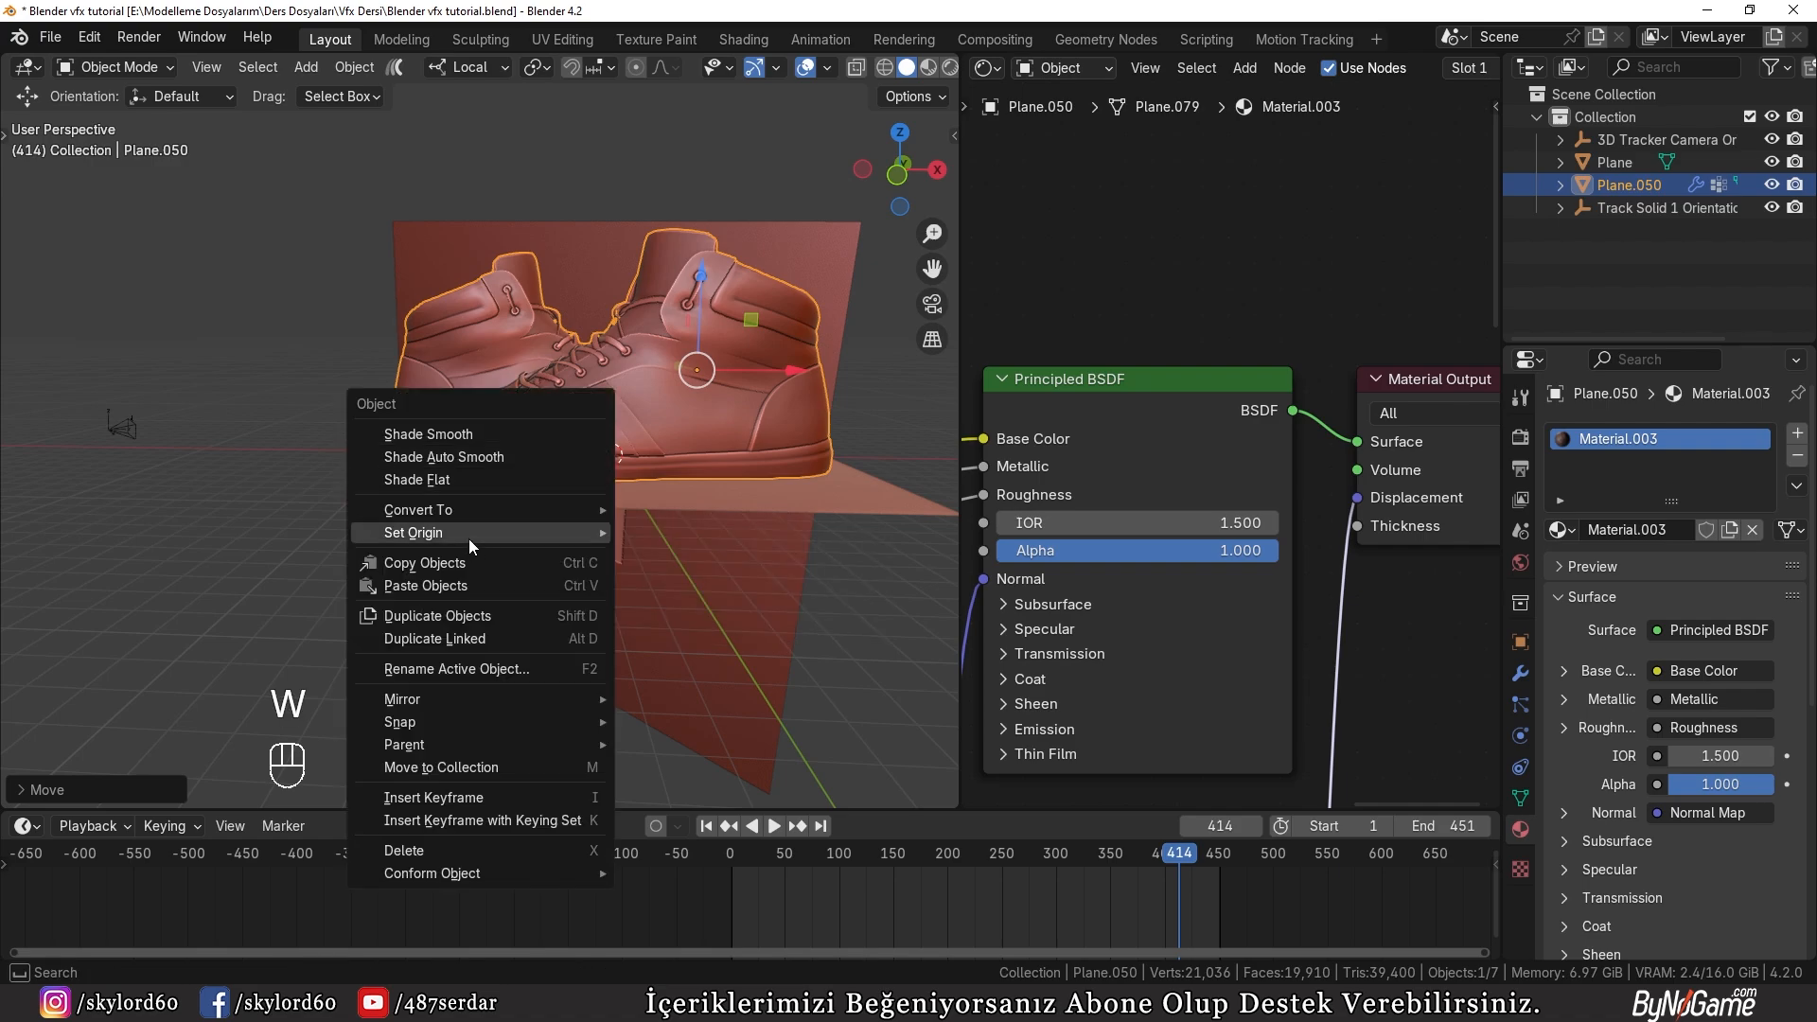
pyautogui.moveTo(468, 536)
pyautogui.click(628, 557)
# Step: Snap the shoes to the 3D cursor and raise them straight up above the ground plane
pyautogui.moveTo(630, 530); pyautogui.dragTo(595, 553, button='middle')
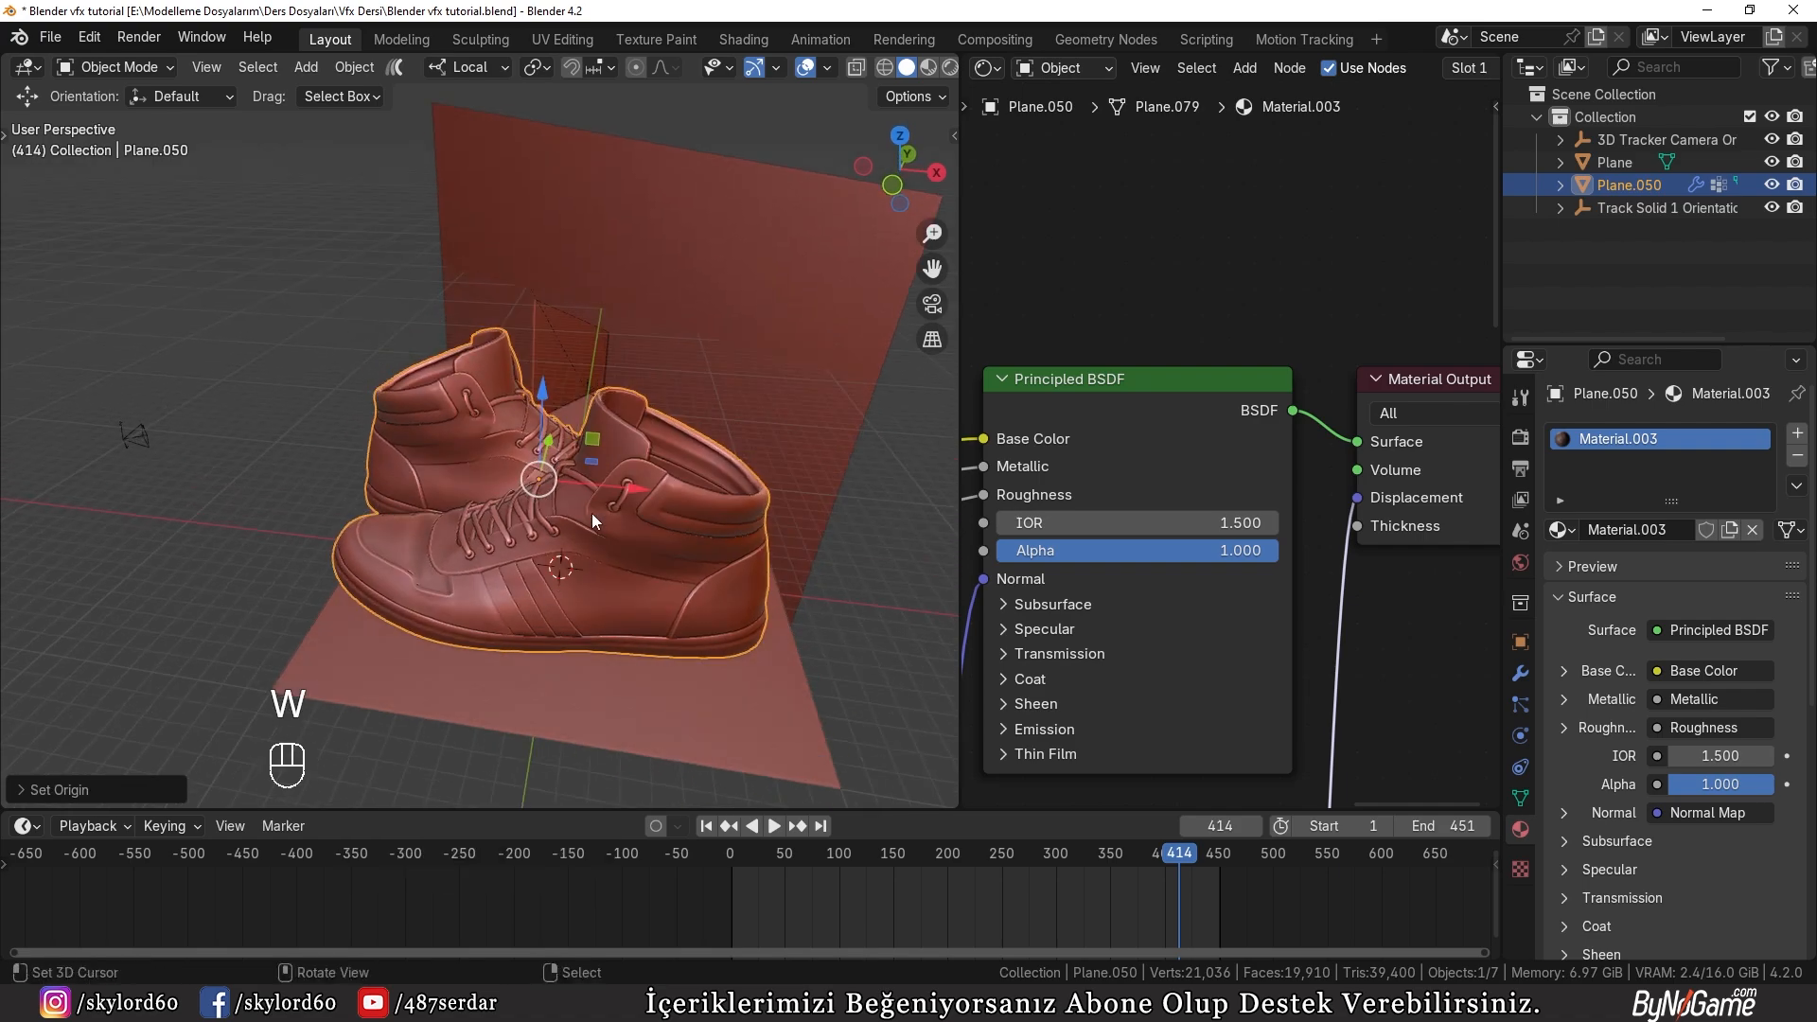
pyautogui.hotkey('shift', 's')
pyautogui.click(557, 446)
pyautogui.moveTo(492, 665); pyautogui.dragTo(797, 81, button='middle')
pyautogui.press('g')
pyautogui.click(587, 426)
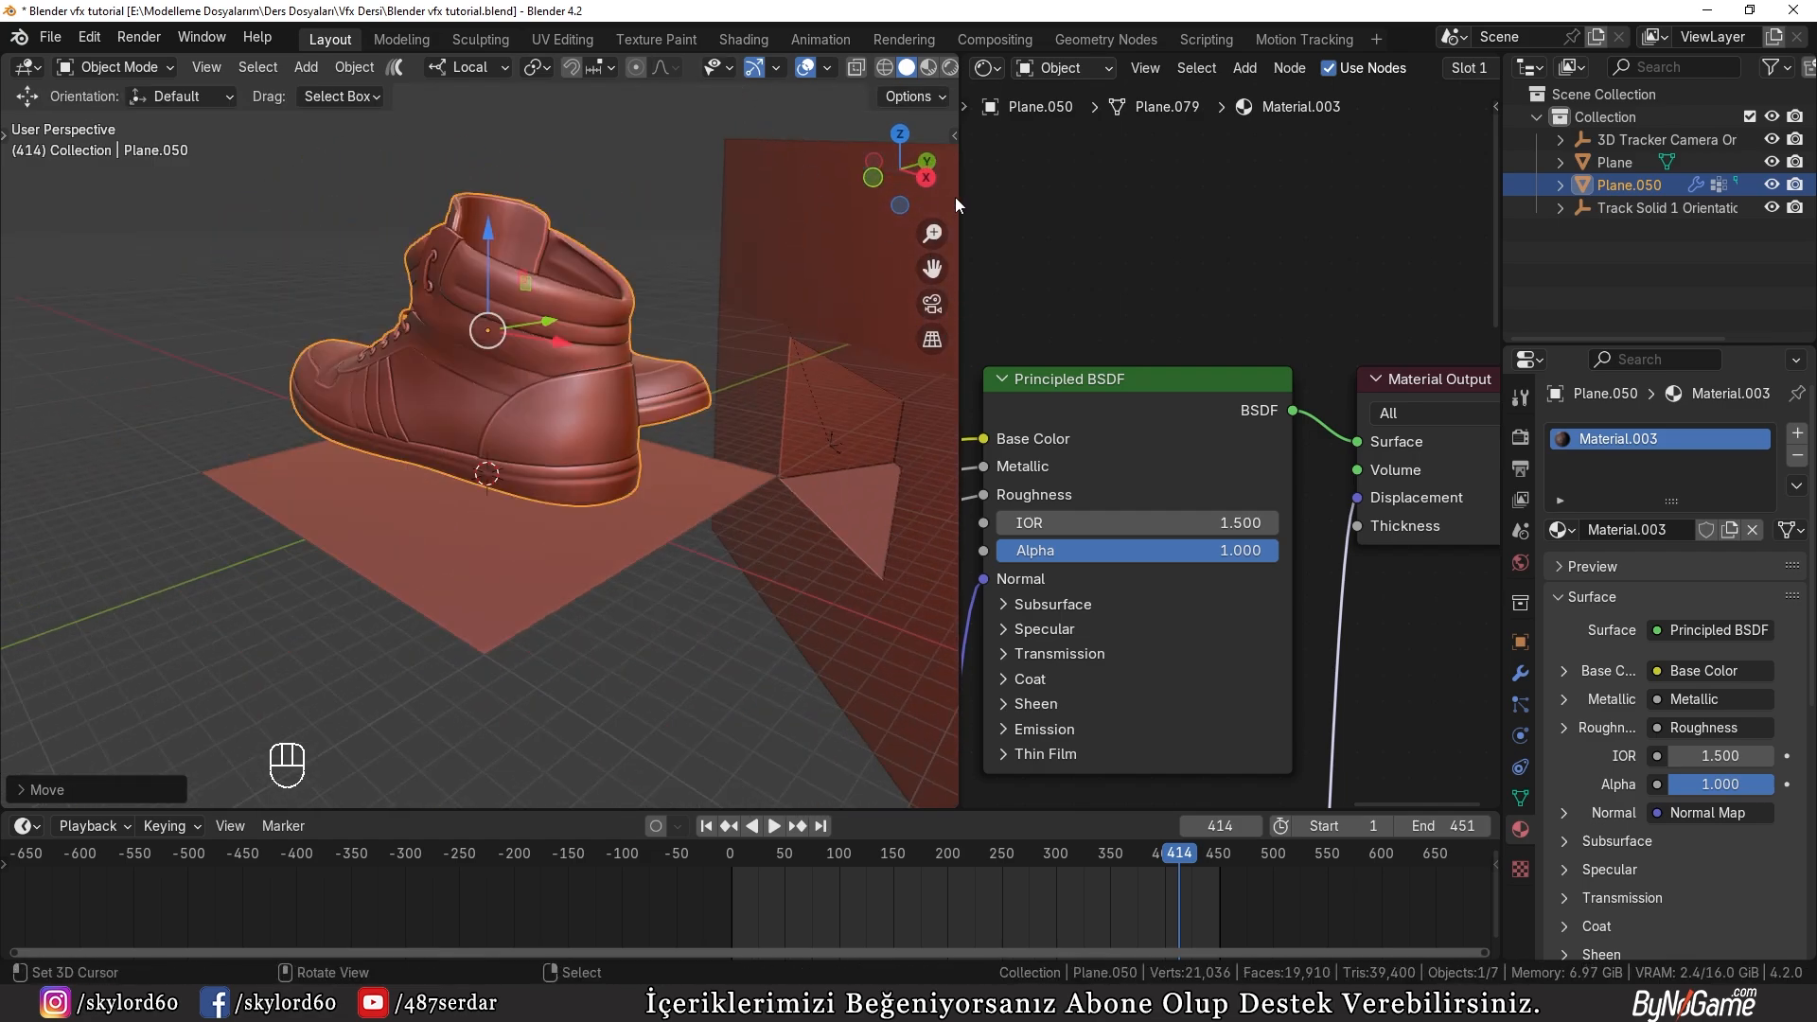
pyautogui.moveTo(958, 196); pyautogui.dragTo(1286, 142)
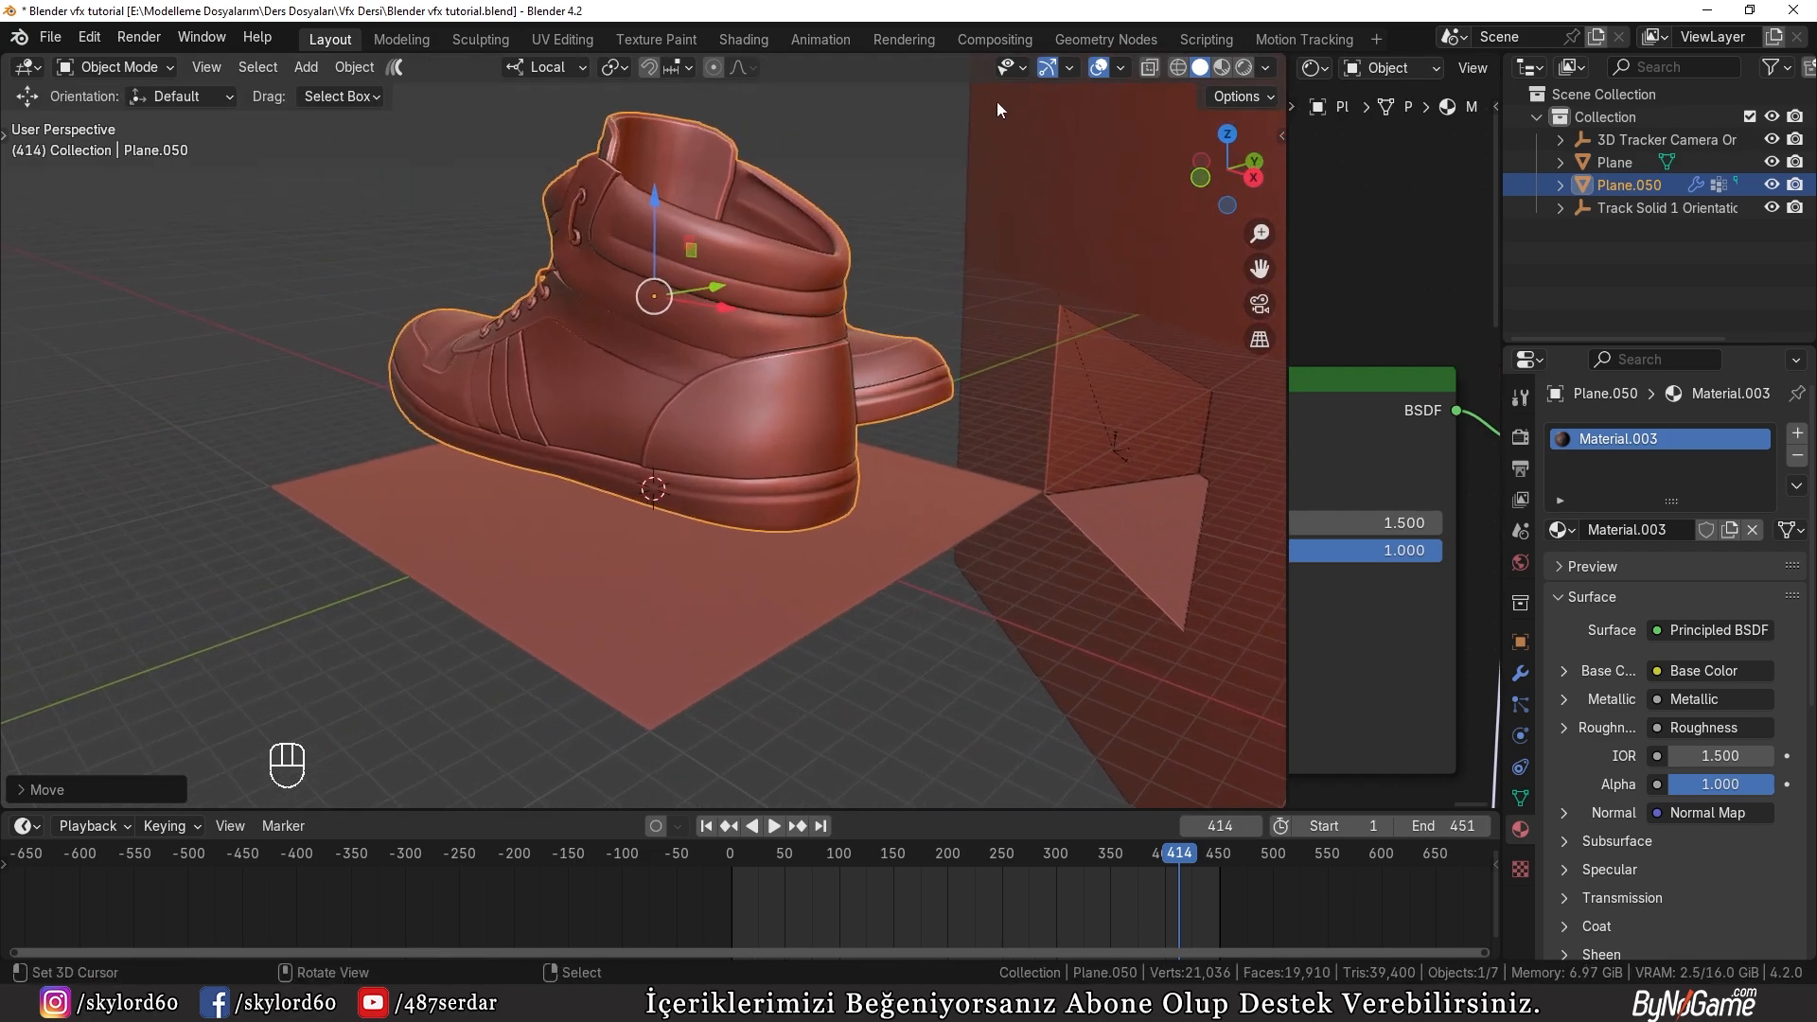
# Step: Set the snap target to Face and try moving the shoes over the ground plane
pyautogui.click(690, 68)
pyautogui.click(606, 332)
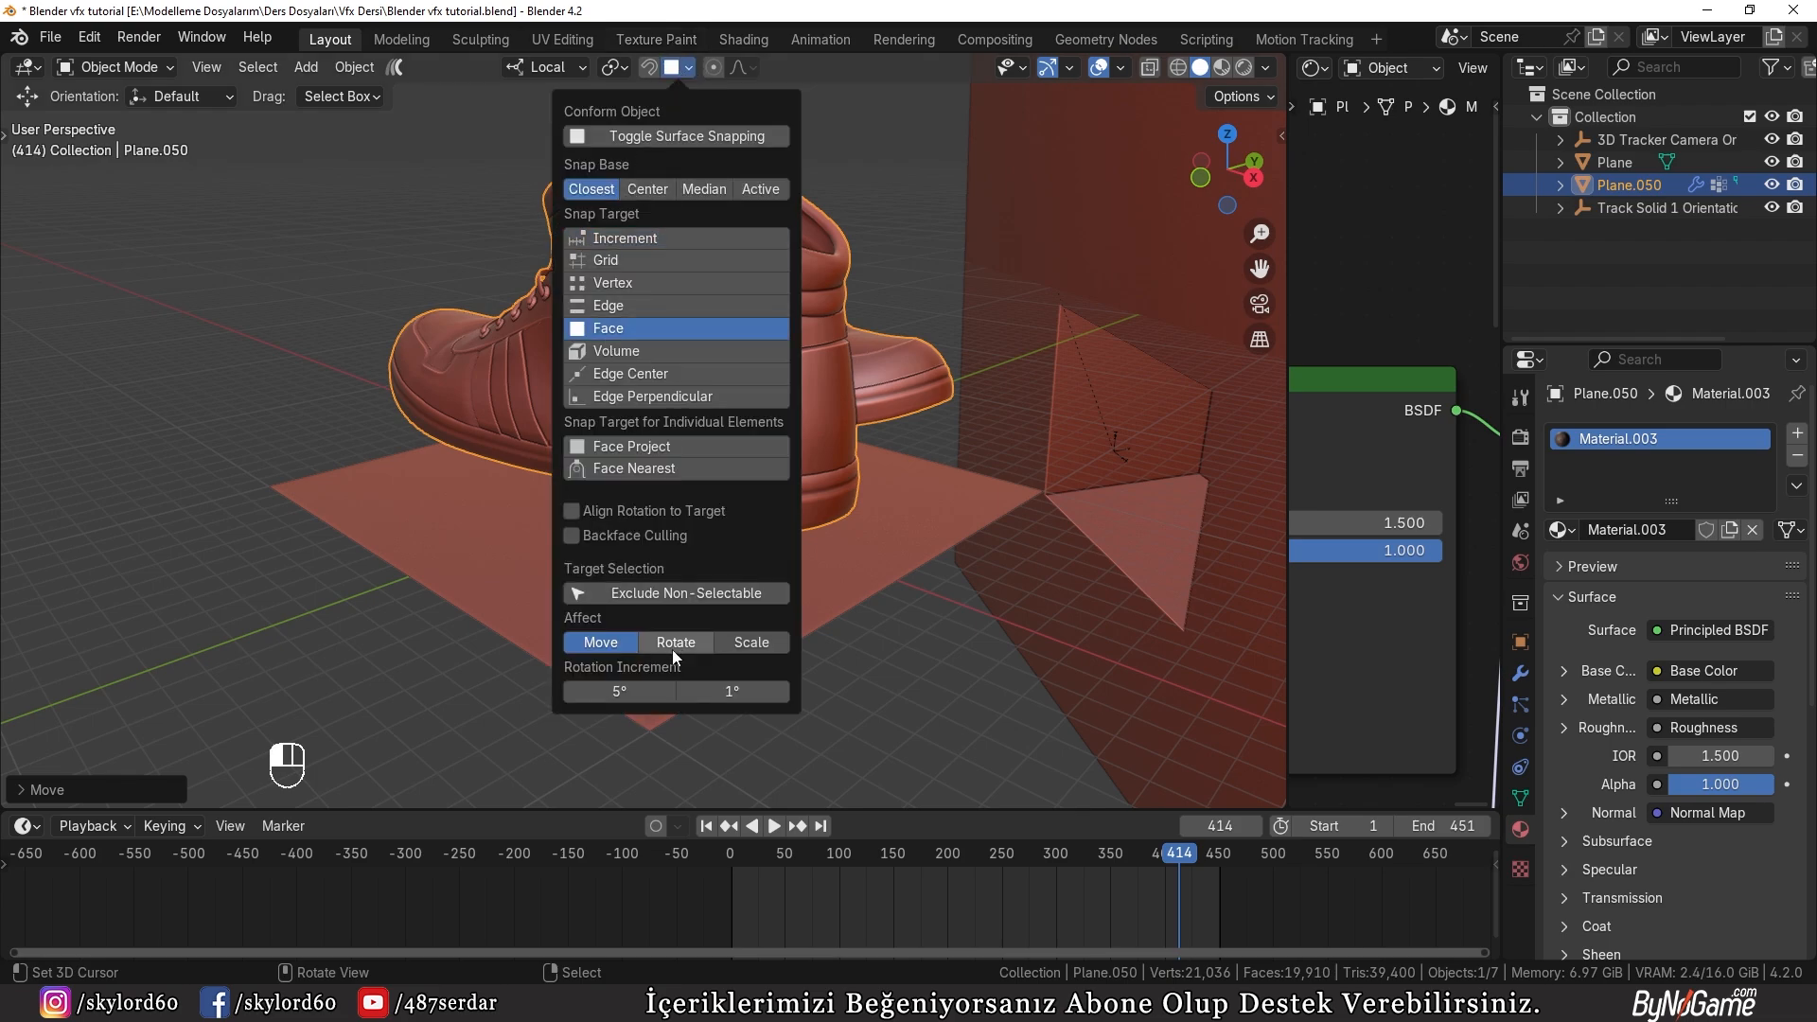
pyautogui.press('g')
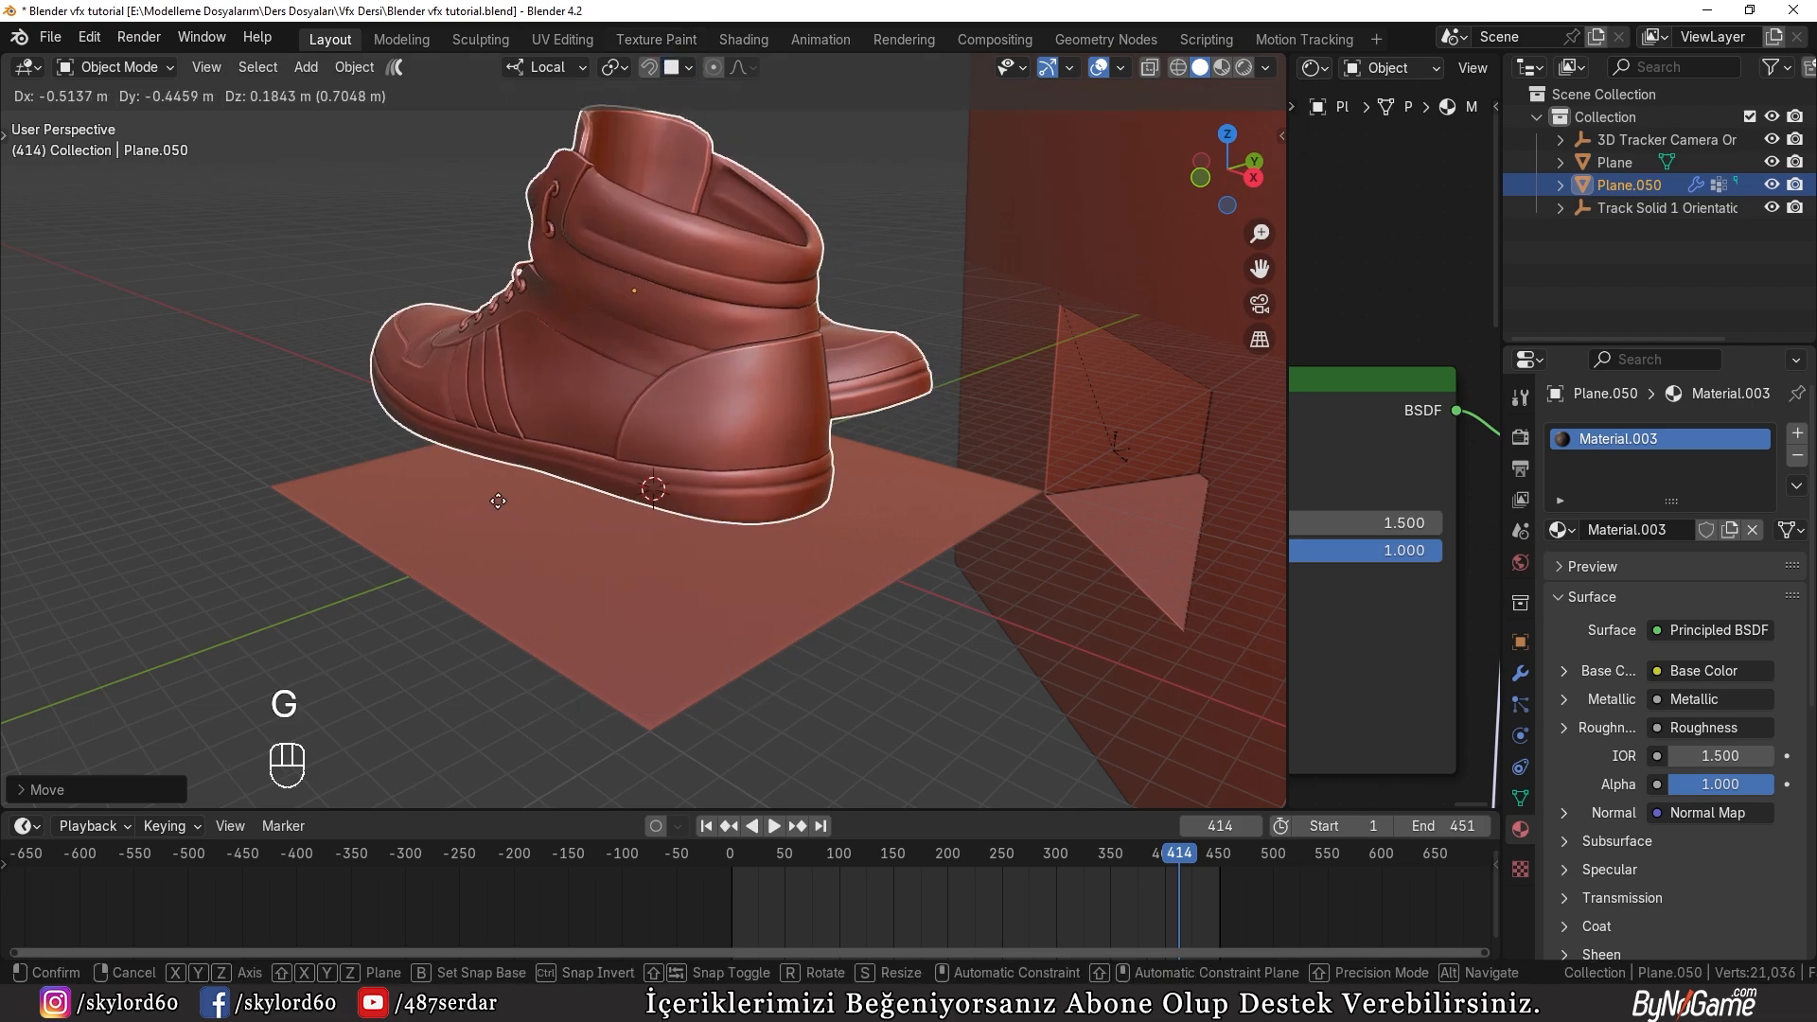
pyautogui.click(387, 499)
pyautogui.moveTo(350, 502); pyautogui.dragTo(543, 355, button='middle')
pyautogui.rightClick(577, 493)
pyautogui.hotkey('ctrl', 'z')
pyautogui.hotkey('ctrl', 'z')
# Step: Delete the ground plane under the shoes and add a Plain Axes empty at the 3D cursor
pyautogui.press('x')
pyautogui.moveTo(513, 448); pyautogui.dragTo(550, 461, button='middle')
pyautogui.hotkey('shift', 'a')
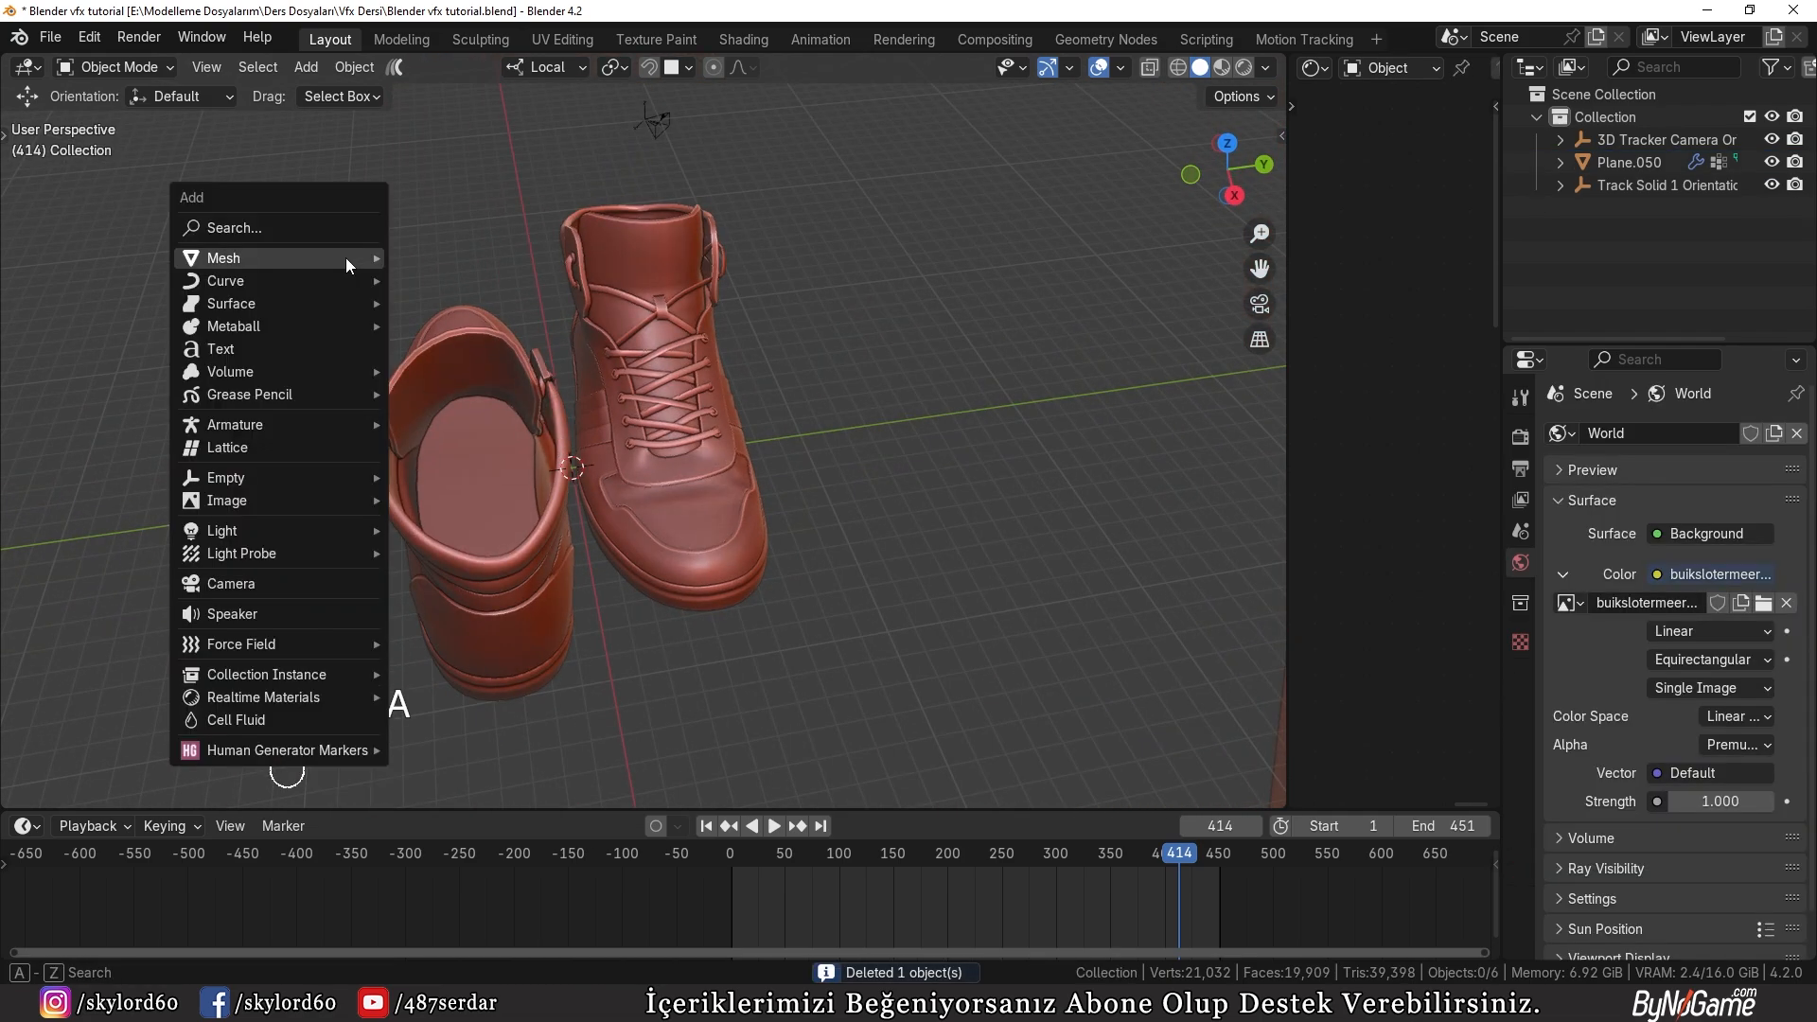
pyautogui.moveTo(230, 536)
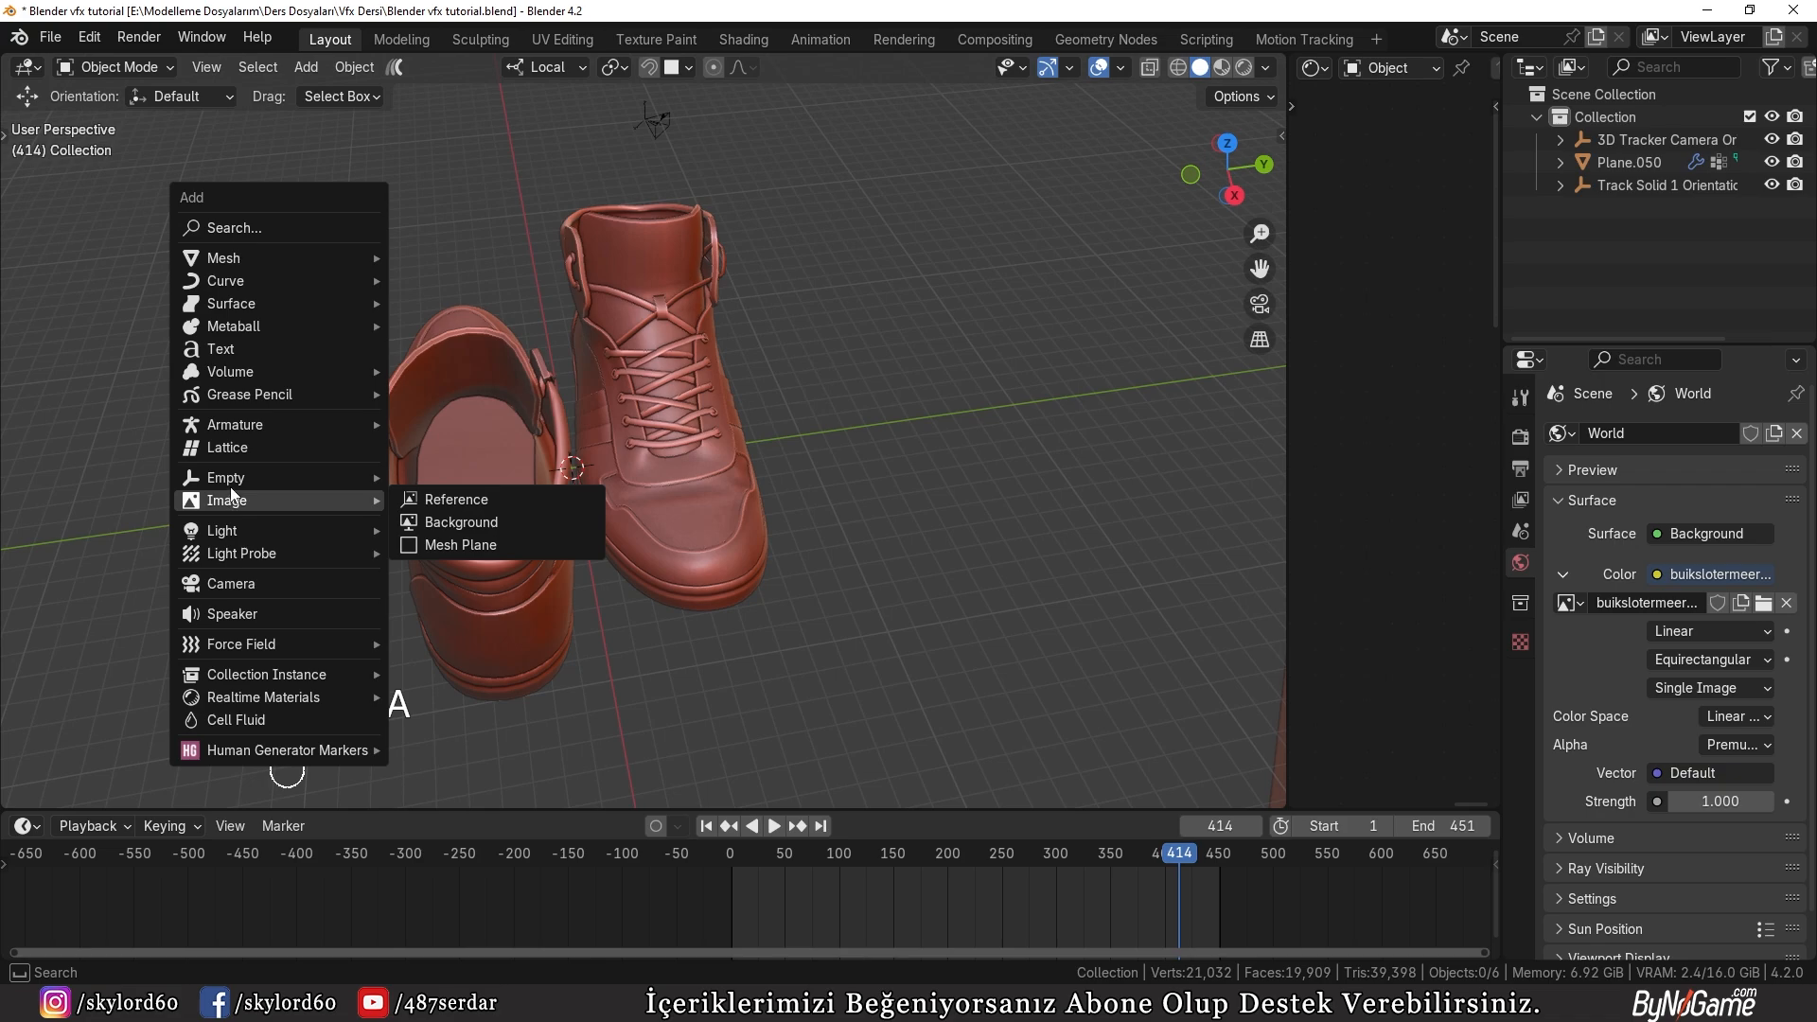
pyautogui.moveTo(232, 478)
pyautogui.click(434, 481)
# Step: Scale up the empty until its axes extend well beyond the pair of shoes
pyautogui.press('s')
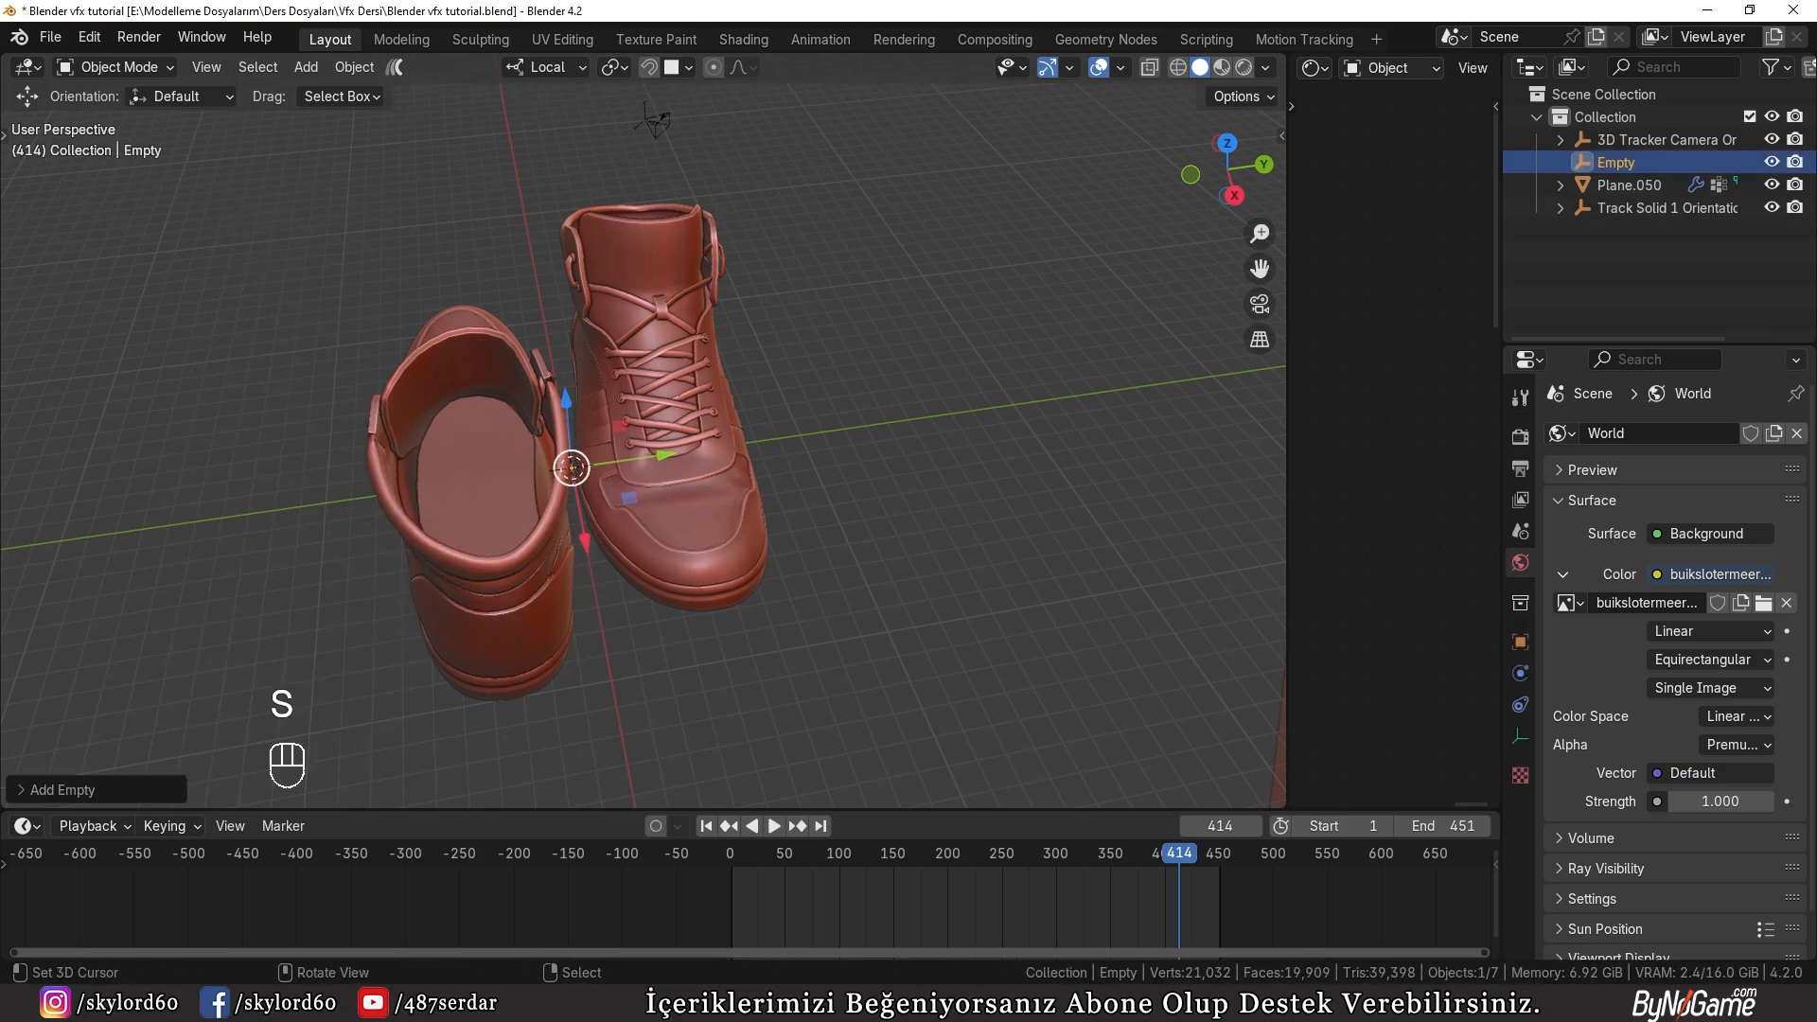
pyautogui.press('s')
pyautogui.click(633, 475)
pyautogui.moveTo(632, 475); pyautogui.dragTo(997, 467, button='middle')
pyautogui.press('s')
pyautogui.click(867, 451)
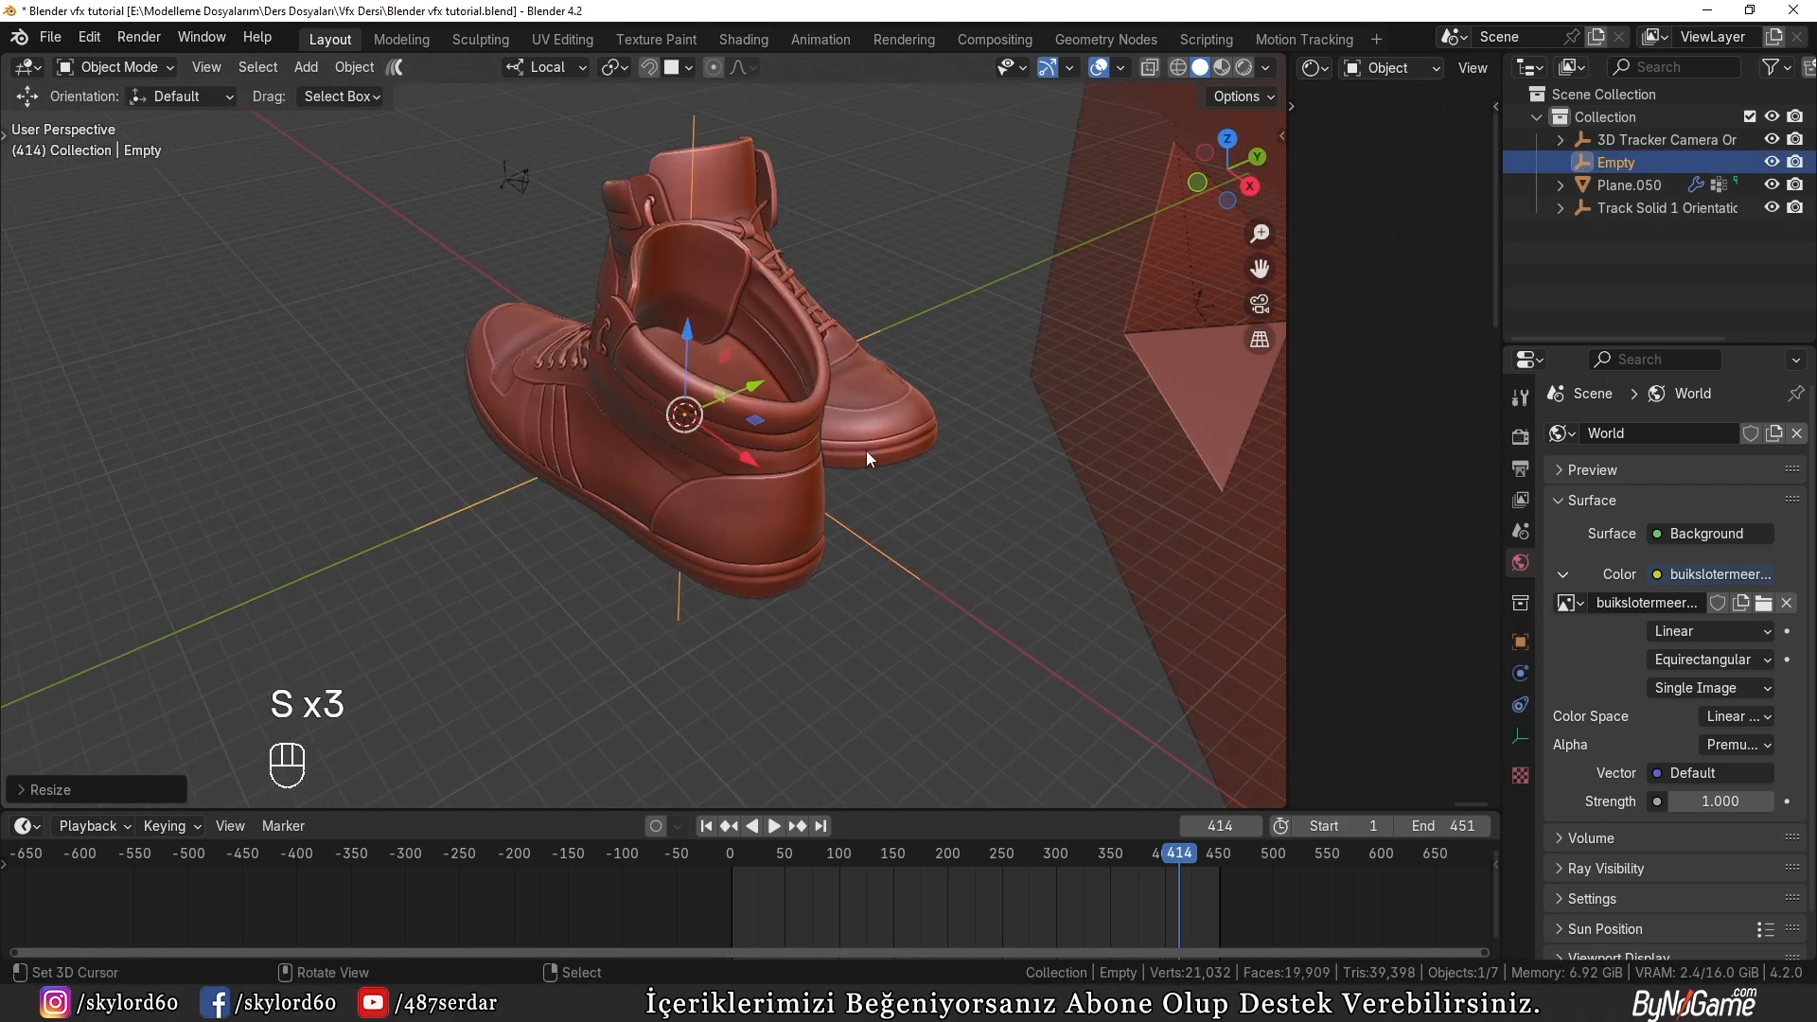
pyautogui.scroll(-3, 866, 450)
pyautogui.moveTo(866, 451); pyautogui.dragTo(408, 249, button='middle')
pyautogui.press('s')
pyautogui.click(833, 492)
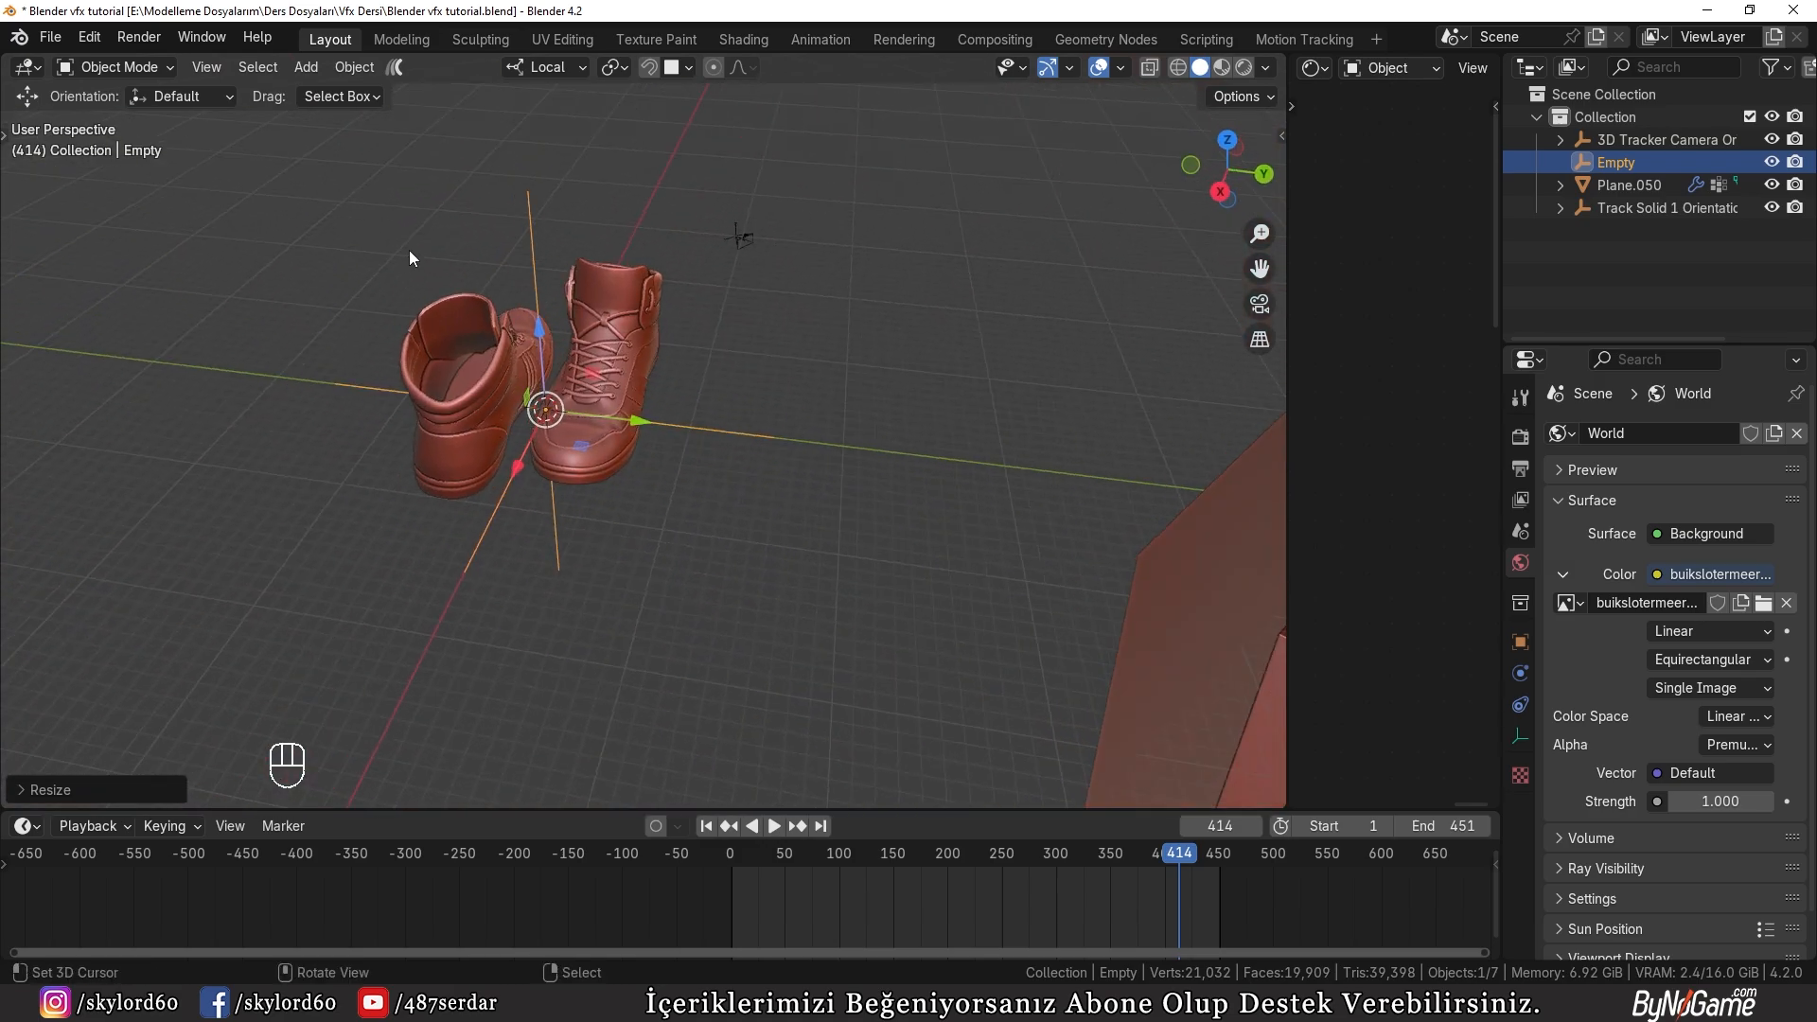
# Step: Parent the shoes to the empty with Object (Keep Transform) and test the link by trial-rotating the empty
pyautogui.press('b')
pyautogui.moveTo(469, 360); pyautogui.dragTo(513, 218)
pyautogui.keyDown('shift'); pyautogui.click(530, 213); pyautogui.keyUp('shift')
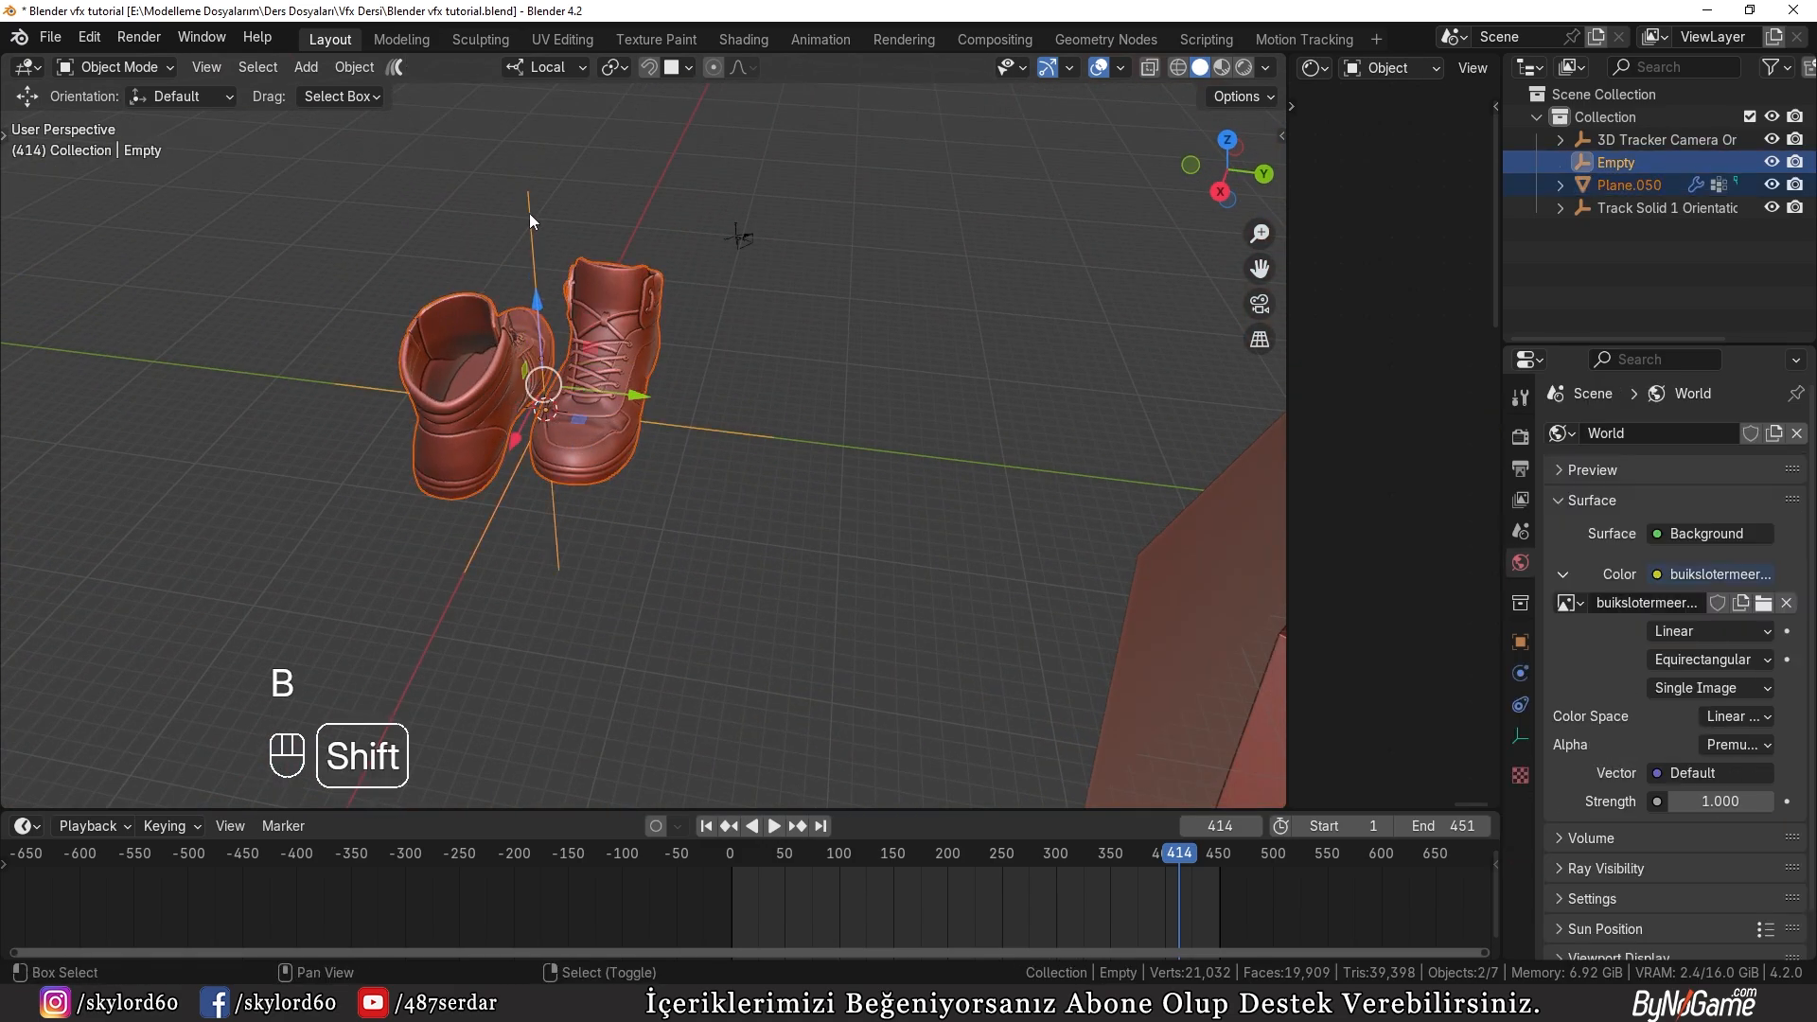
pyautogui.hotkey('ctrl', 'p')
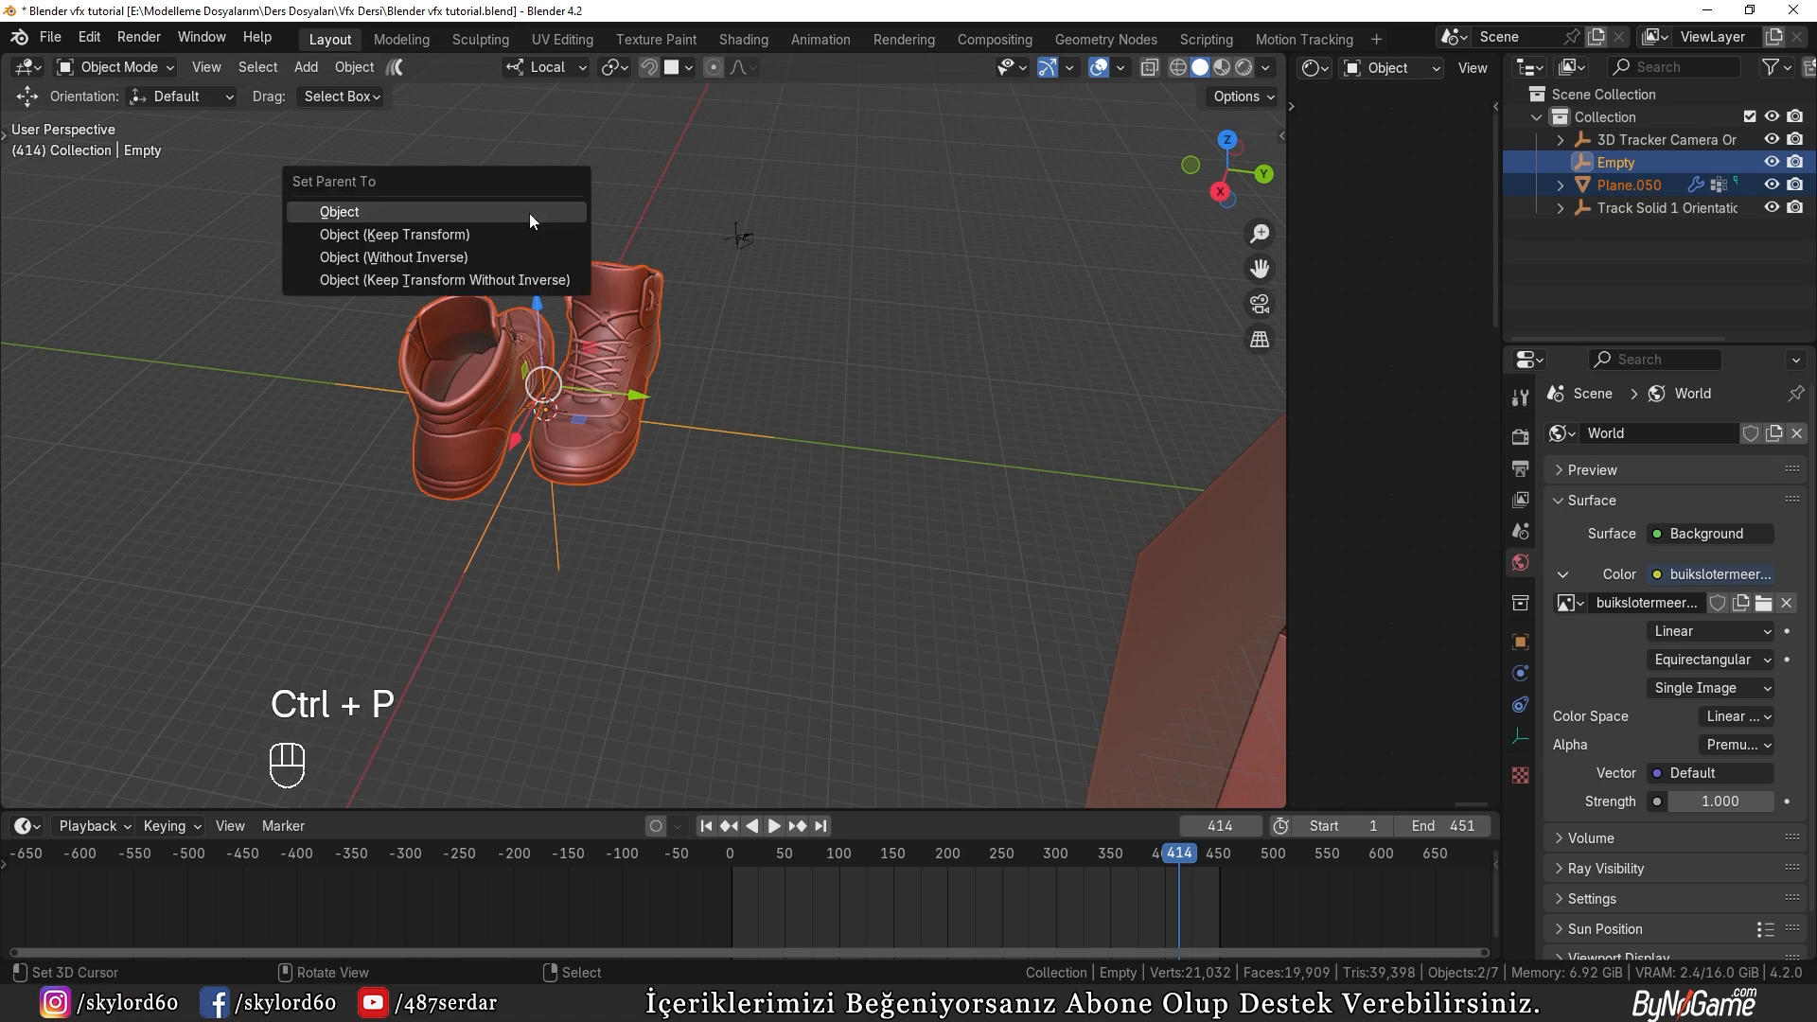
pyautogui.click(482, 232)
pyautogui.press('r')
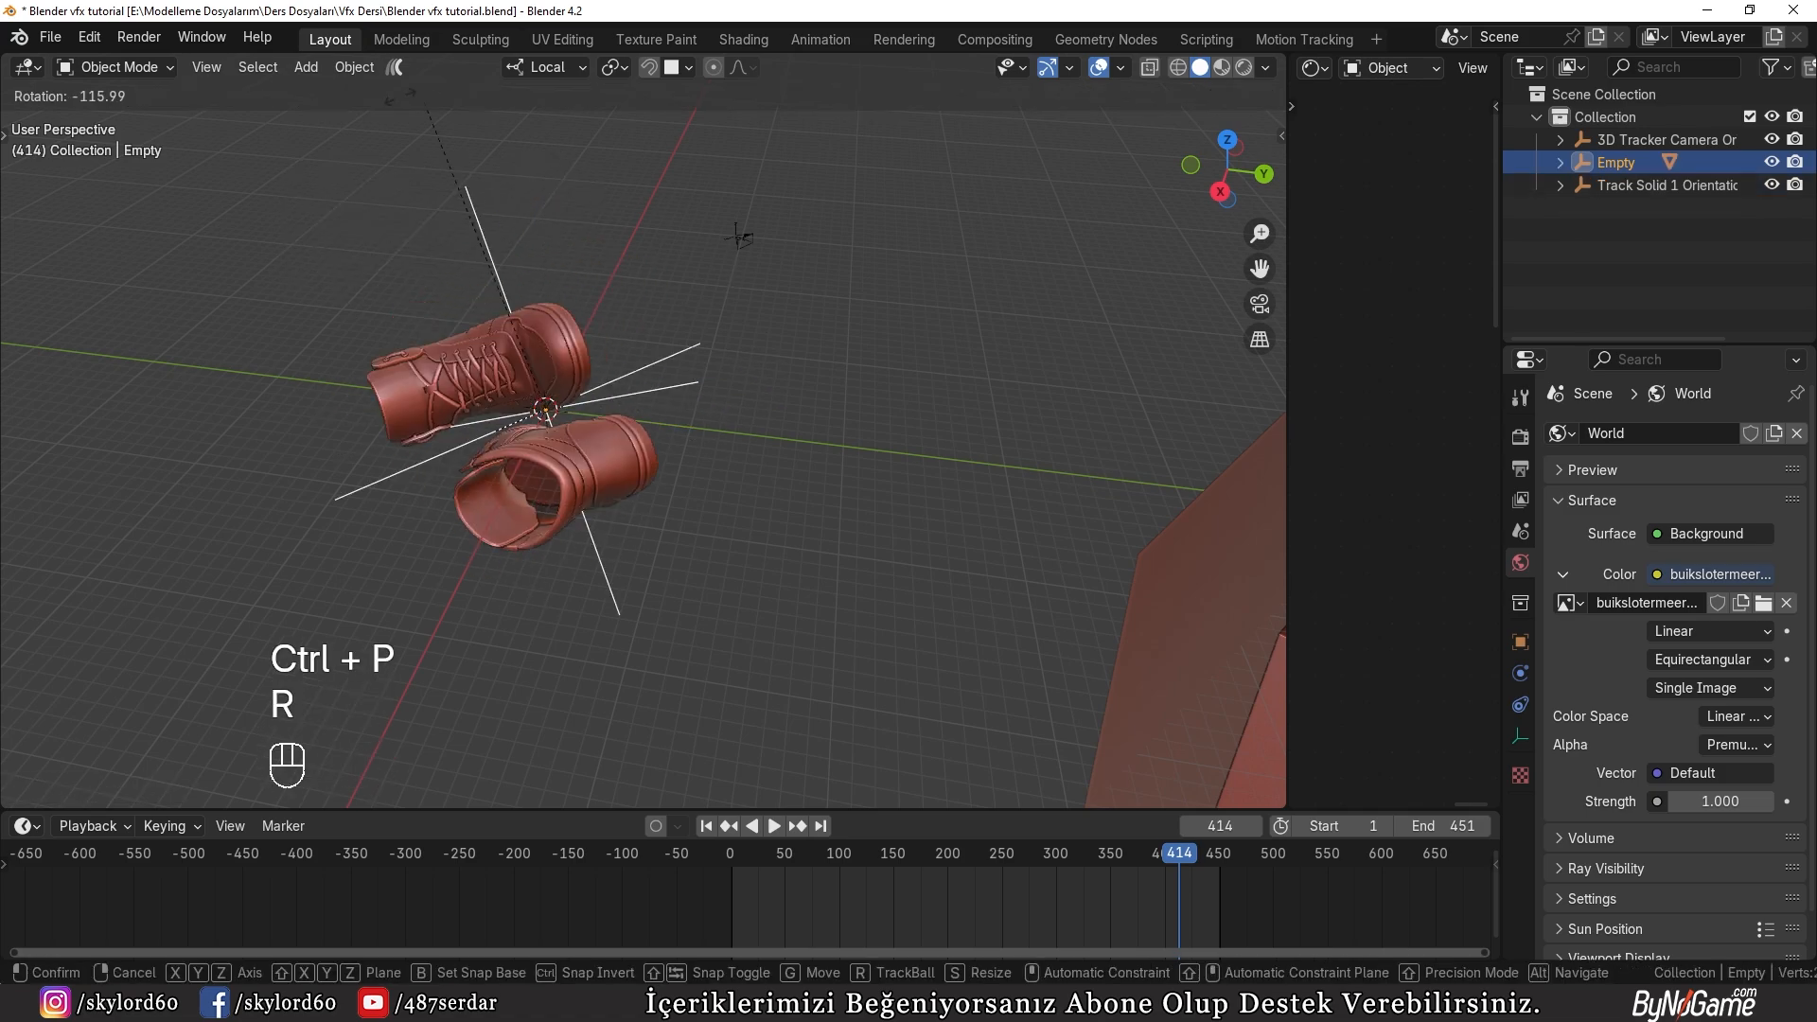
pyautogui.rightClick(648, 369)
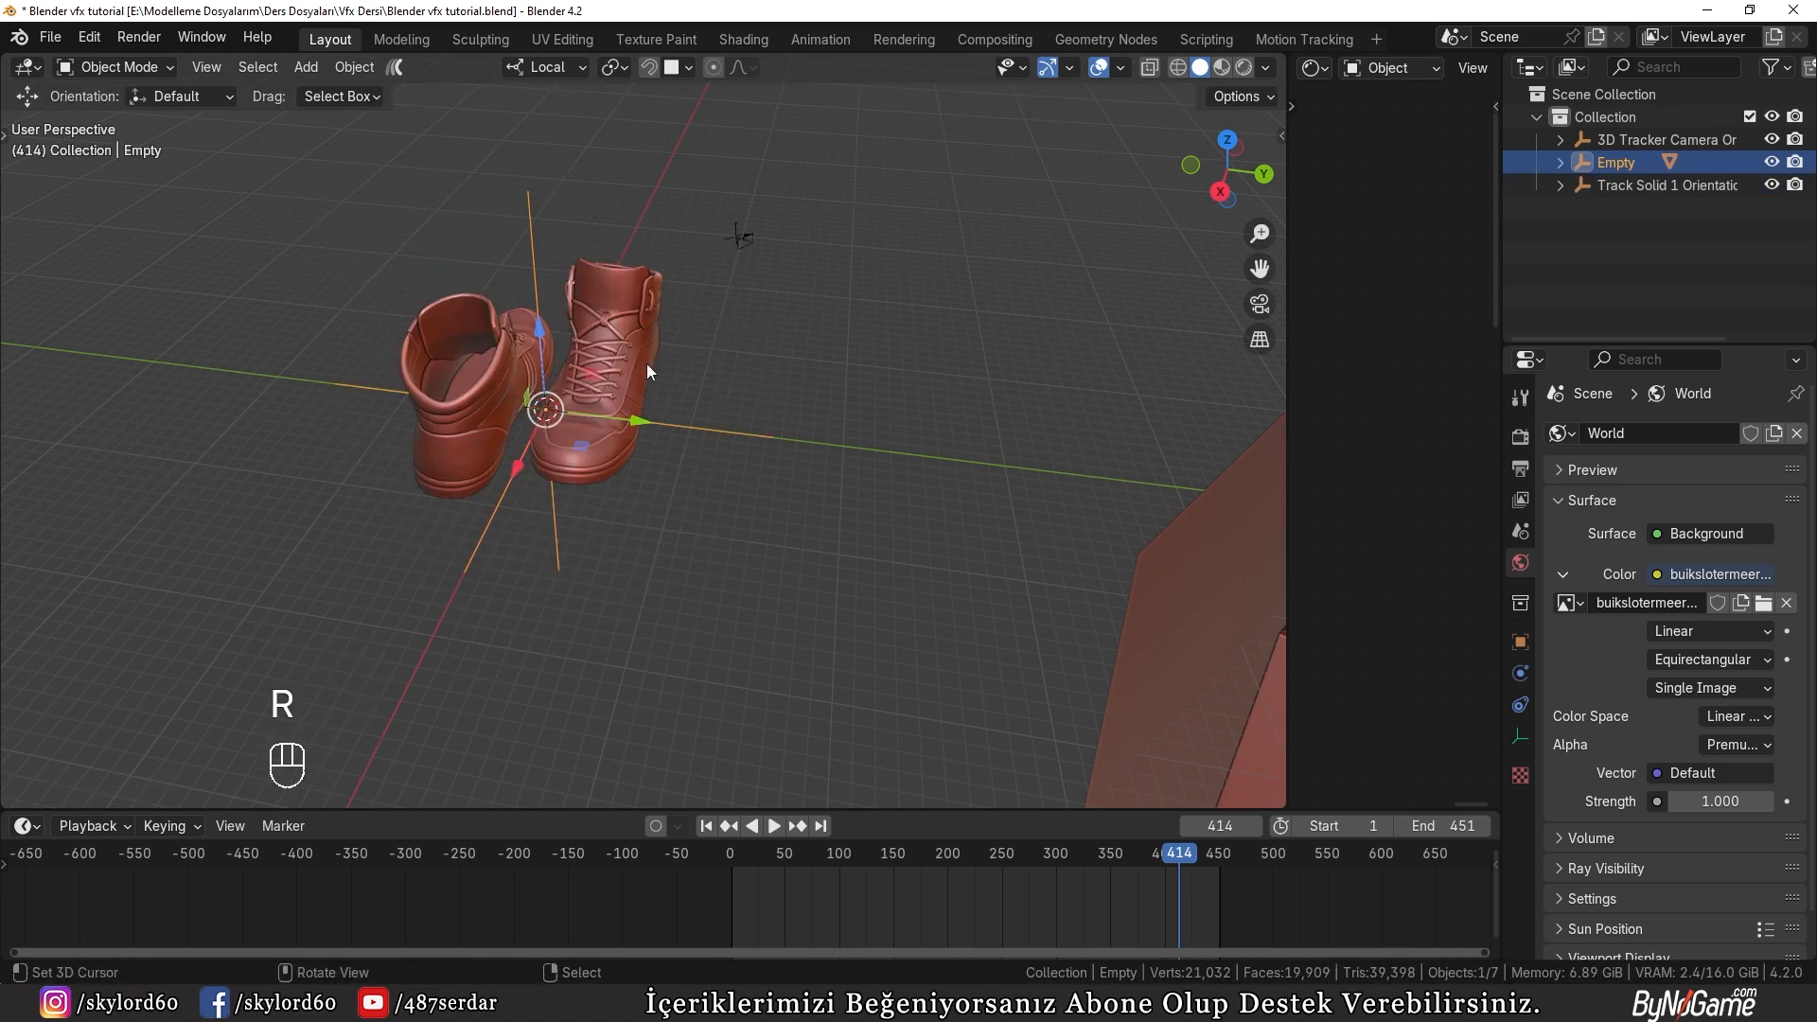
# Step: Snap the 3D cursor to the floor face of the recess in the tracked wall object
pyautogui.moveTo(534, 491); pyautogui.dragTo(906, 470, button='middle')
pyautogui.click(906, 469)
pyautogui.press('Tab')
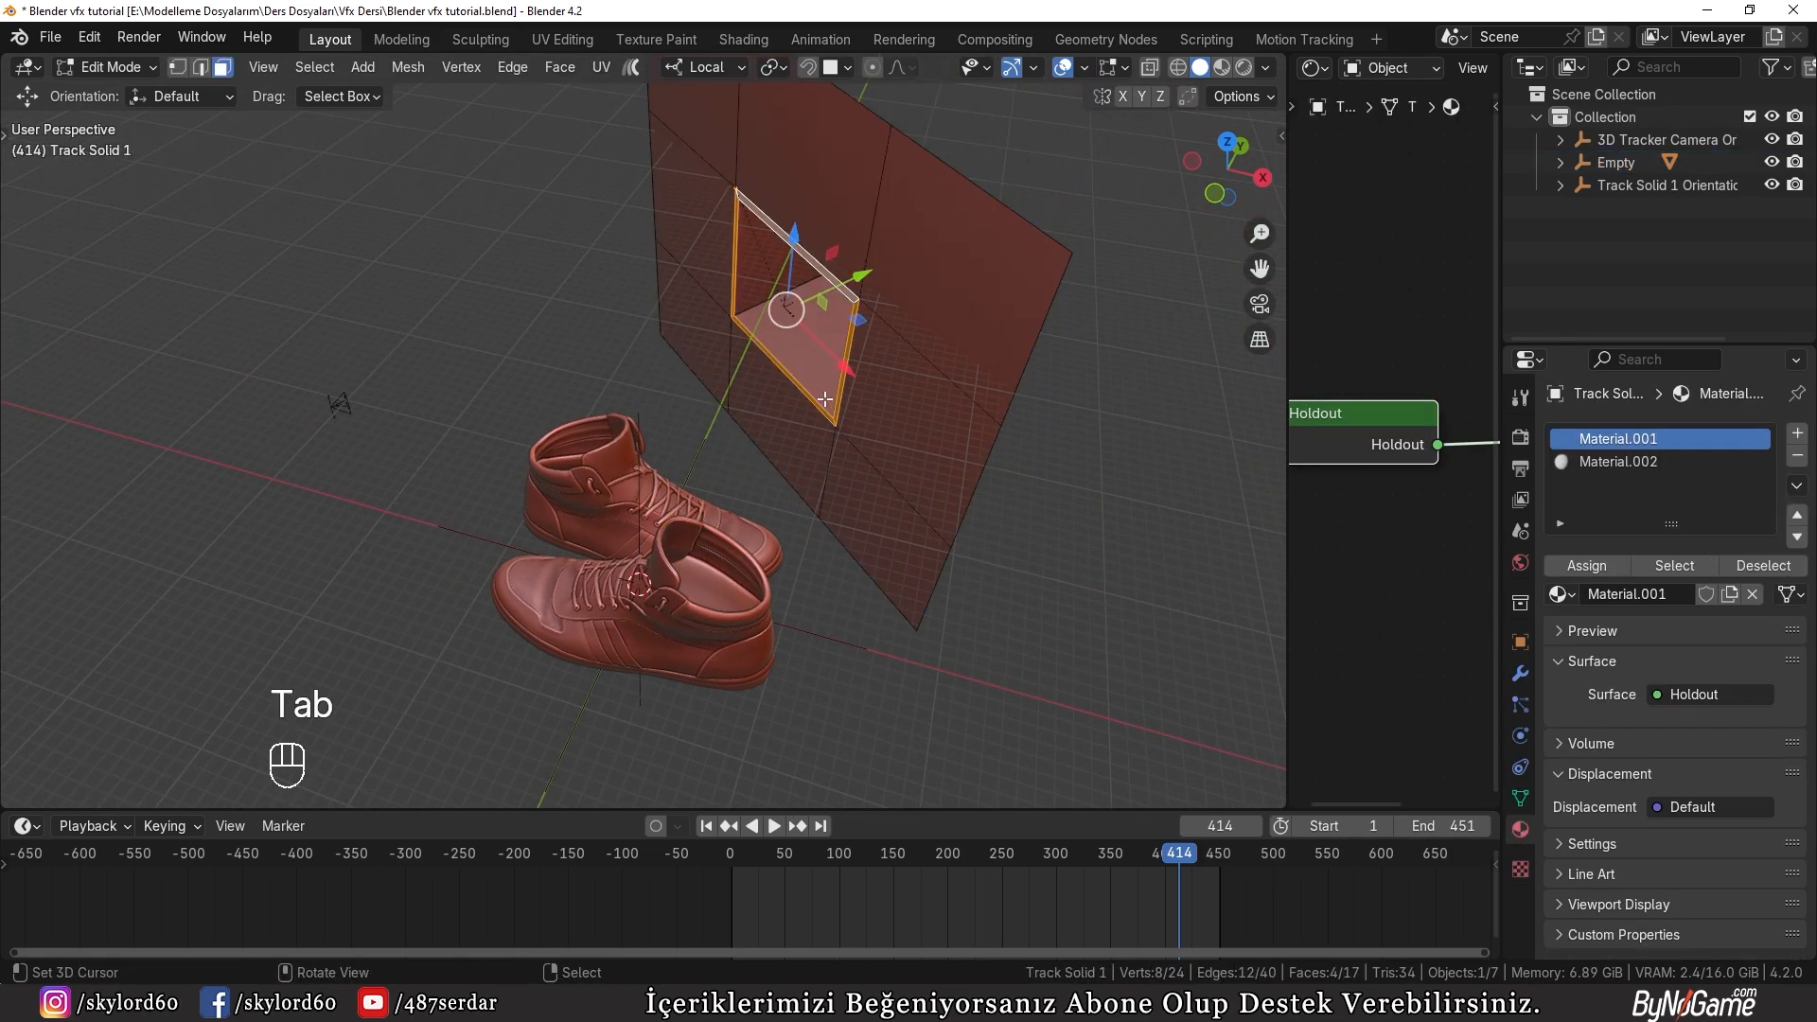
pyautogui.press('3')
pyautogui.rightClick(803, 349)
pyautogui.hotkey('shift', 's')
pyautogui.click(794, 406)
pyautogui.press('Tab')
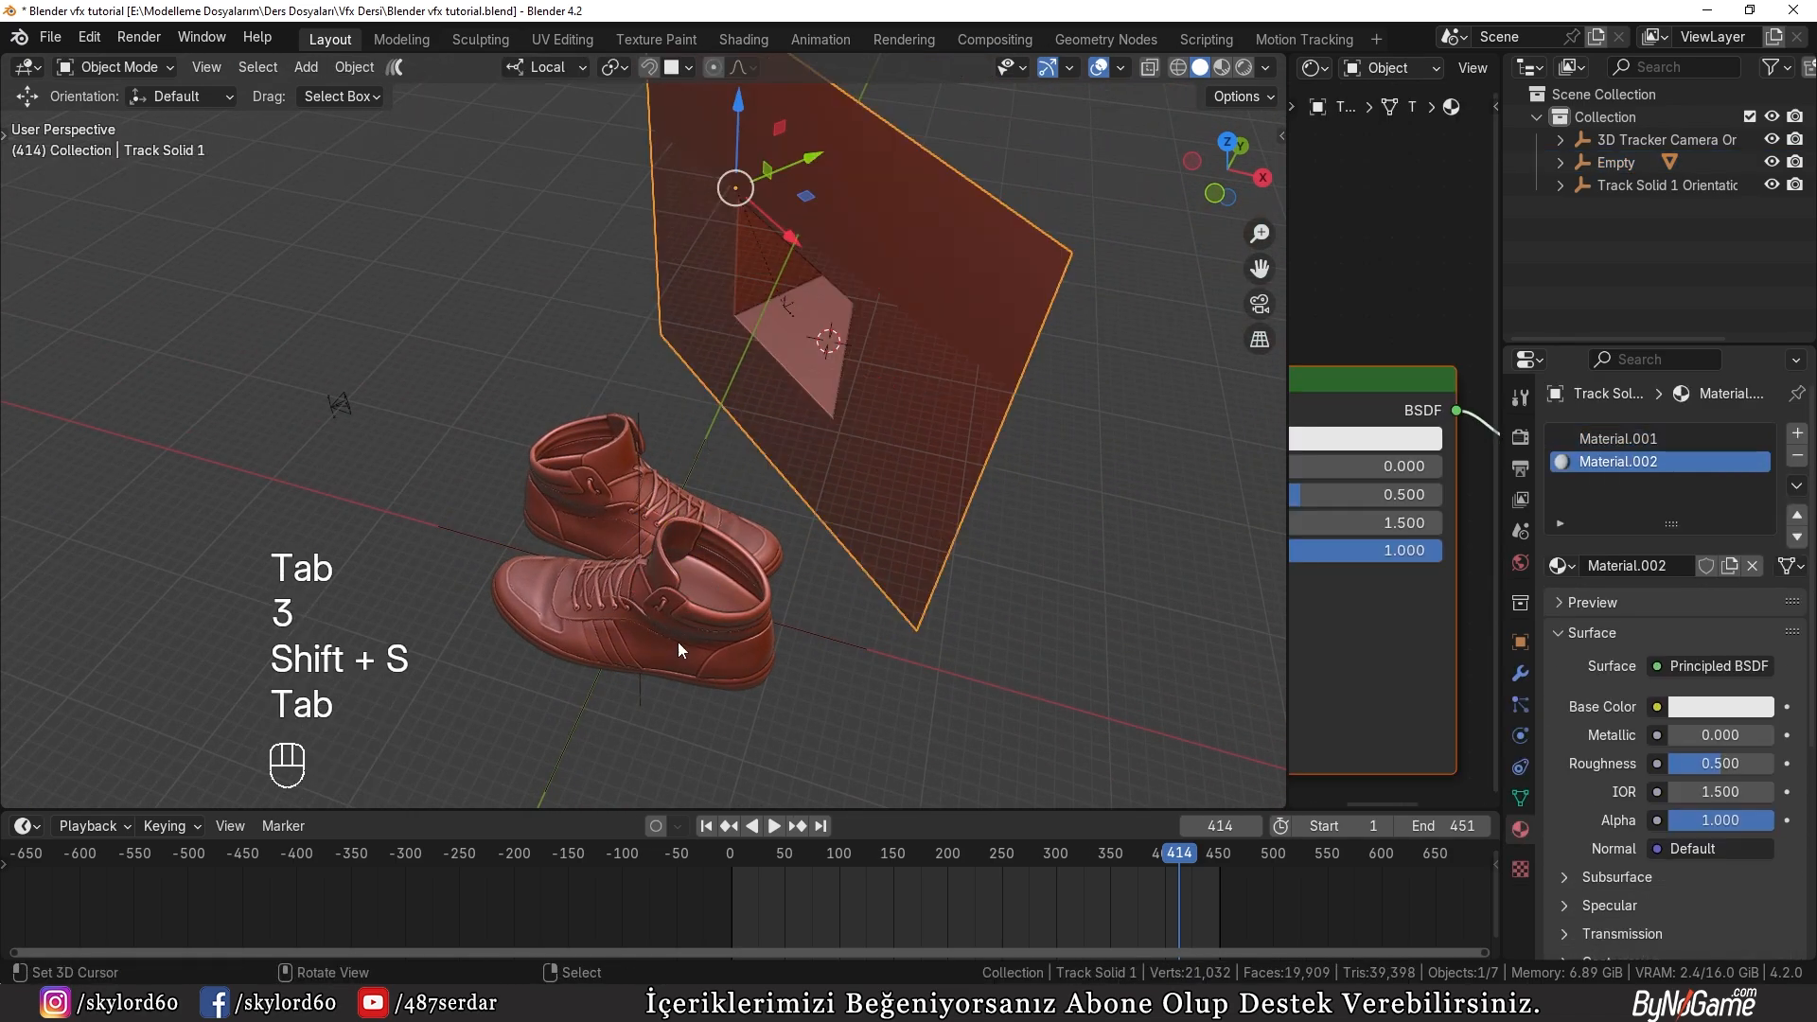
# Step: Snap the shoes' parent empty to the 3D cursor on the recess floor
pyautogui.rightClick(637, 694)
pyautogui.hotkey('shift', 's')
pyautogui.click(668, 445)
pyautogui.press('KP_Decimal')
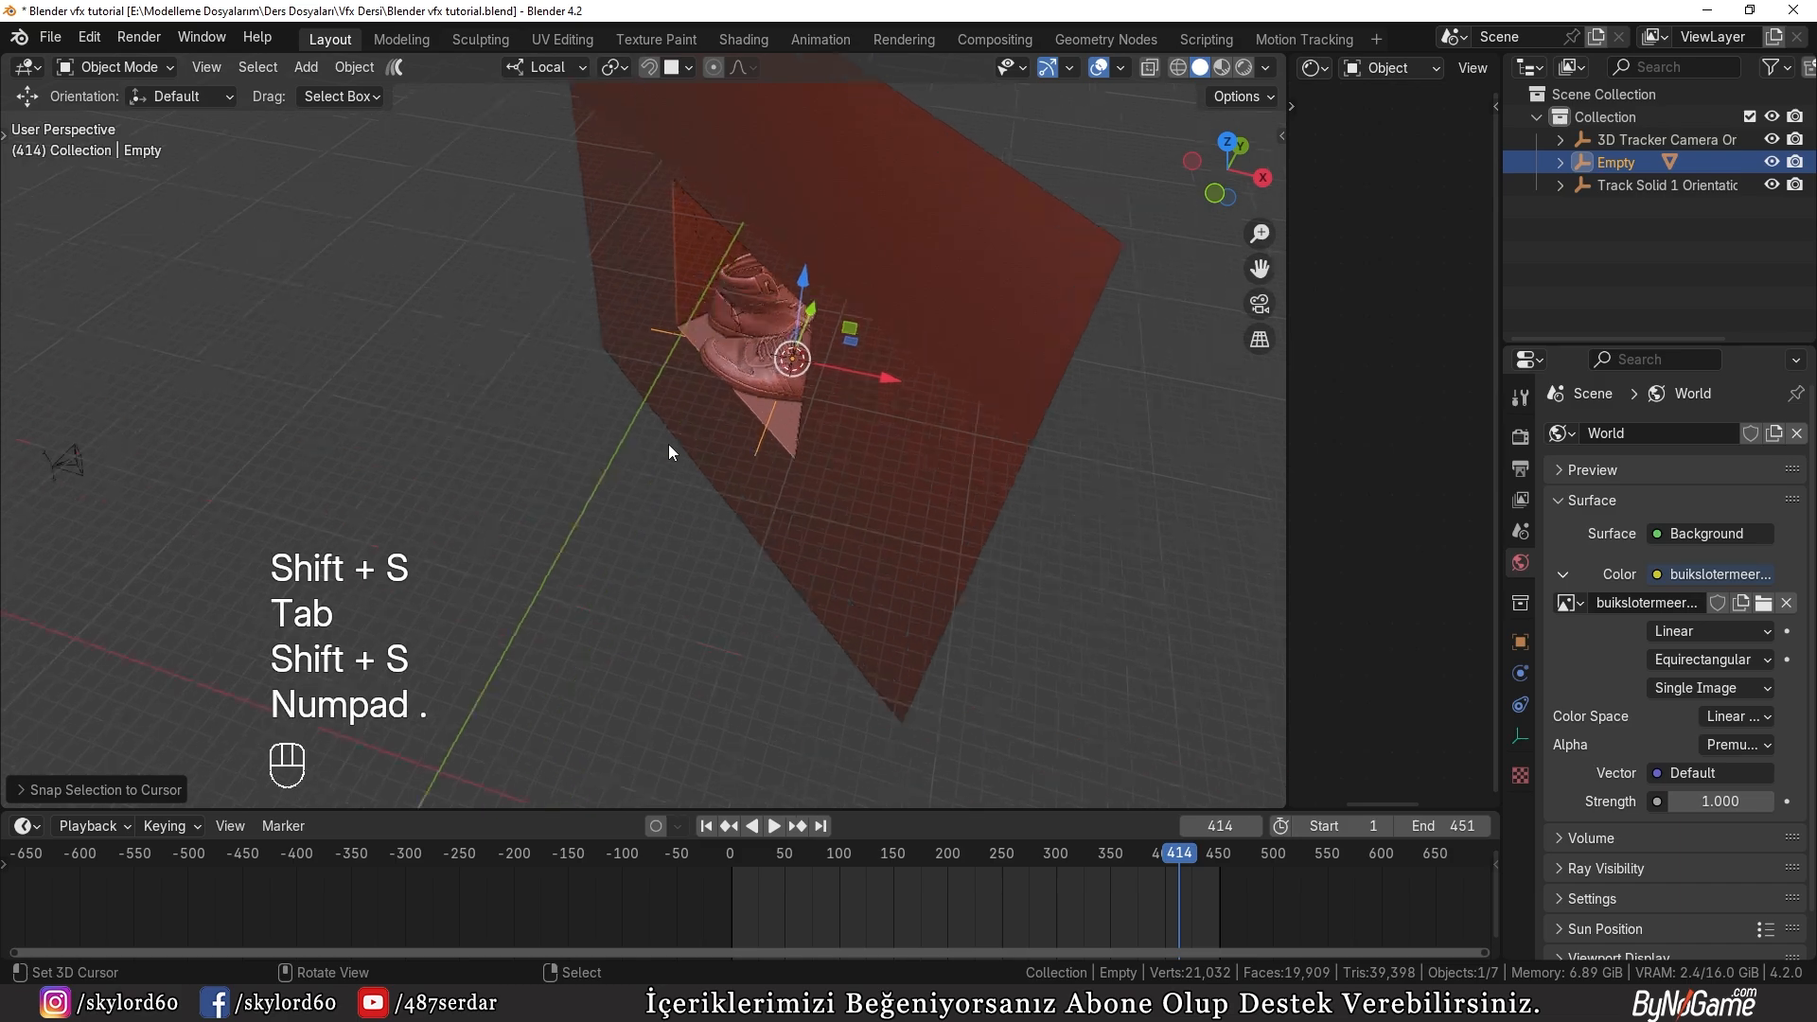
# Step: Rotate the shoes' empty about its local Z axis in the camera view so the shoes sit angled inside the recess
pyautogui.press('KP_0')
pyautogui.press('r')
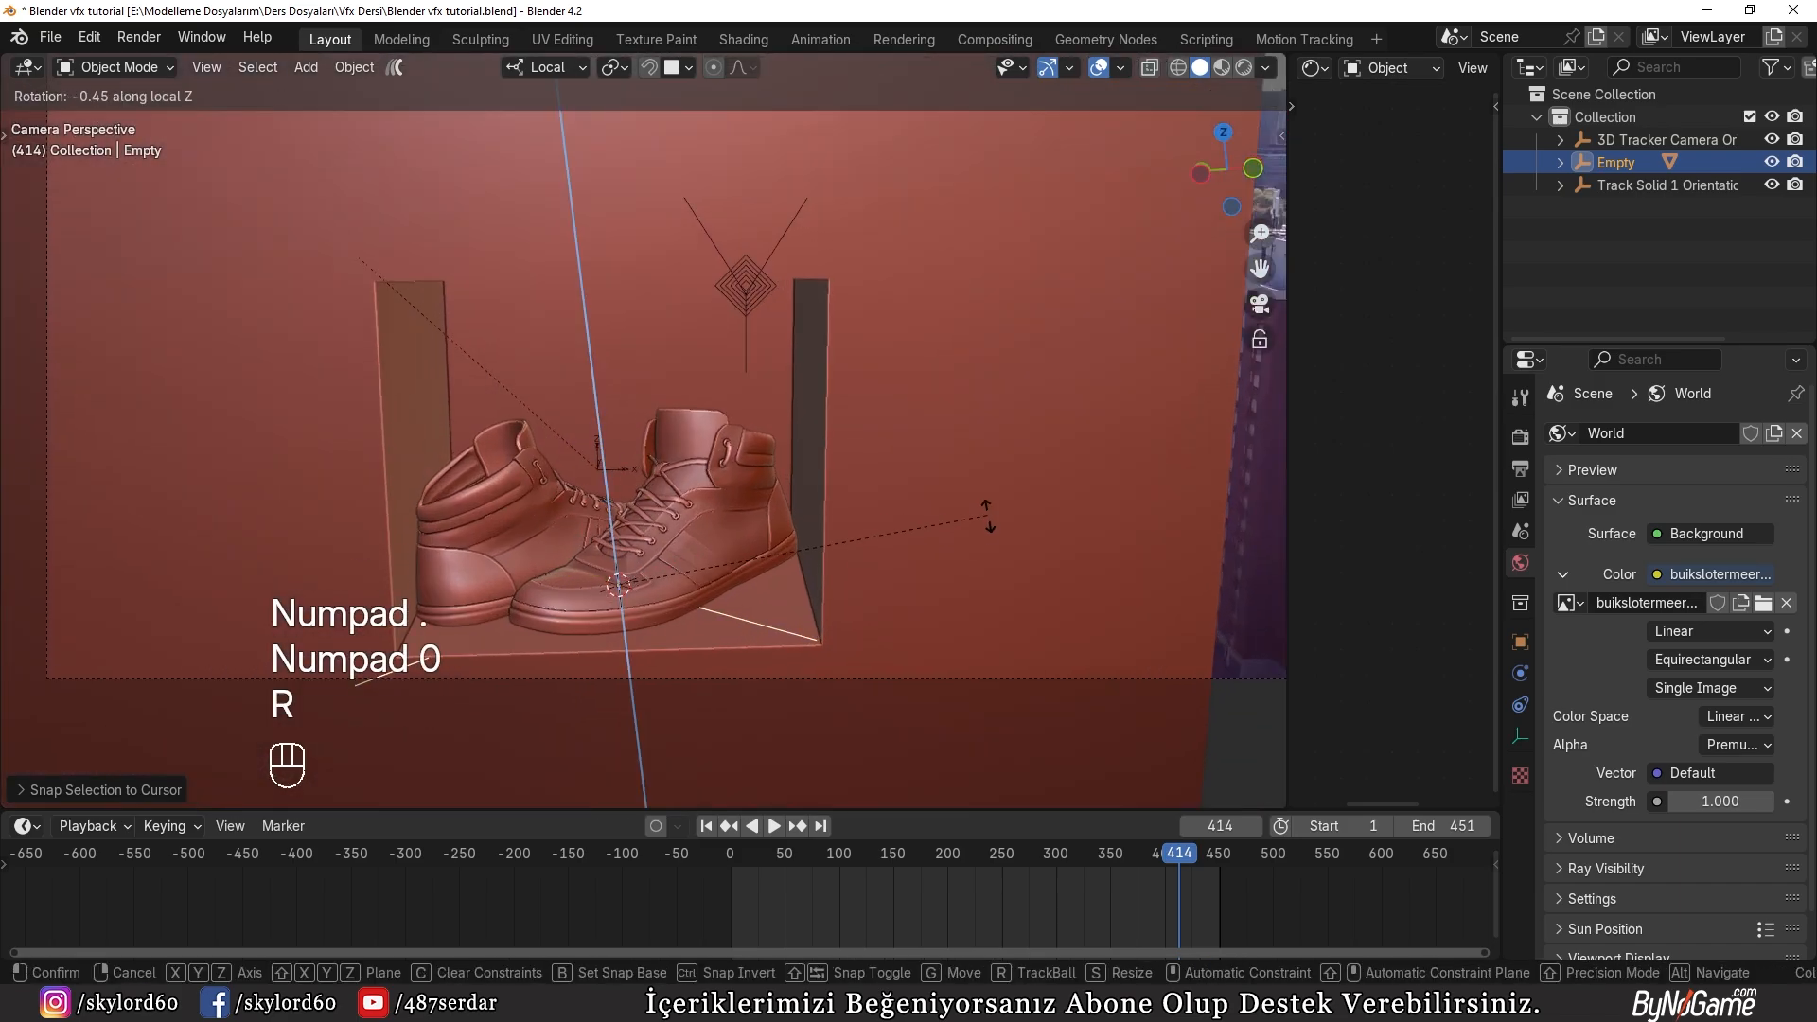
pyautogui.click(757, 686)
# Step: Compare the shoes with the sloped recess floor and tilt their empty about its local Y axis to match it
pyautogui.press('KP_1')
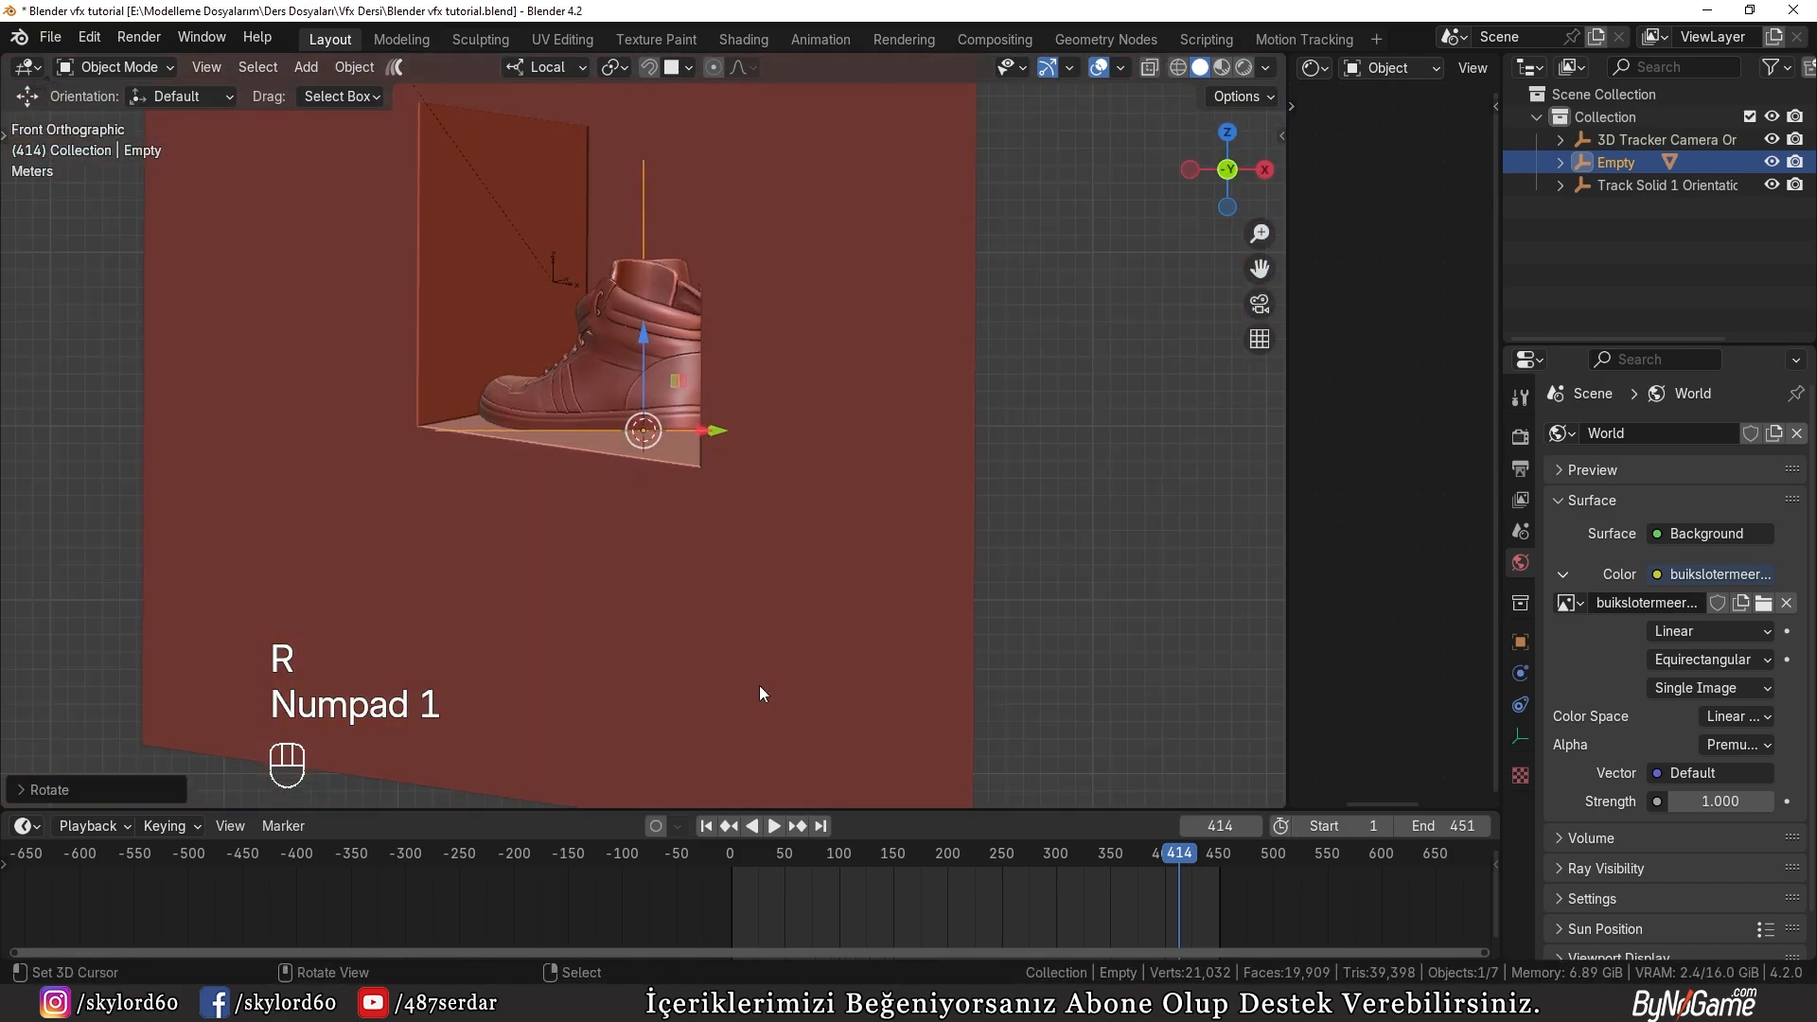
pyautogui.press('KP_1')
pyautogui.press('z')
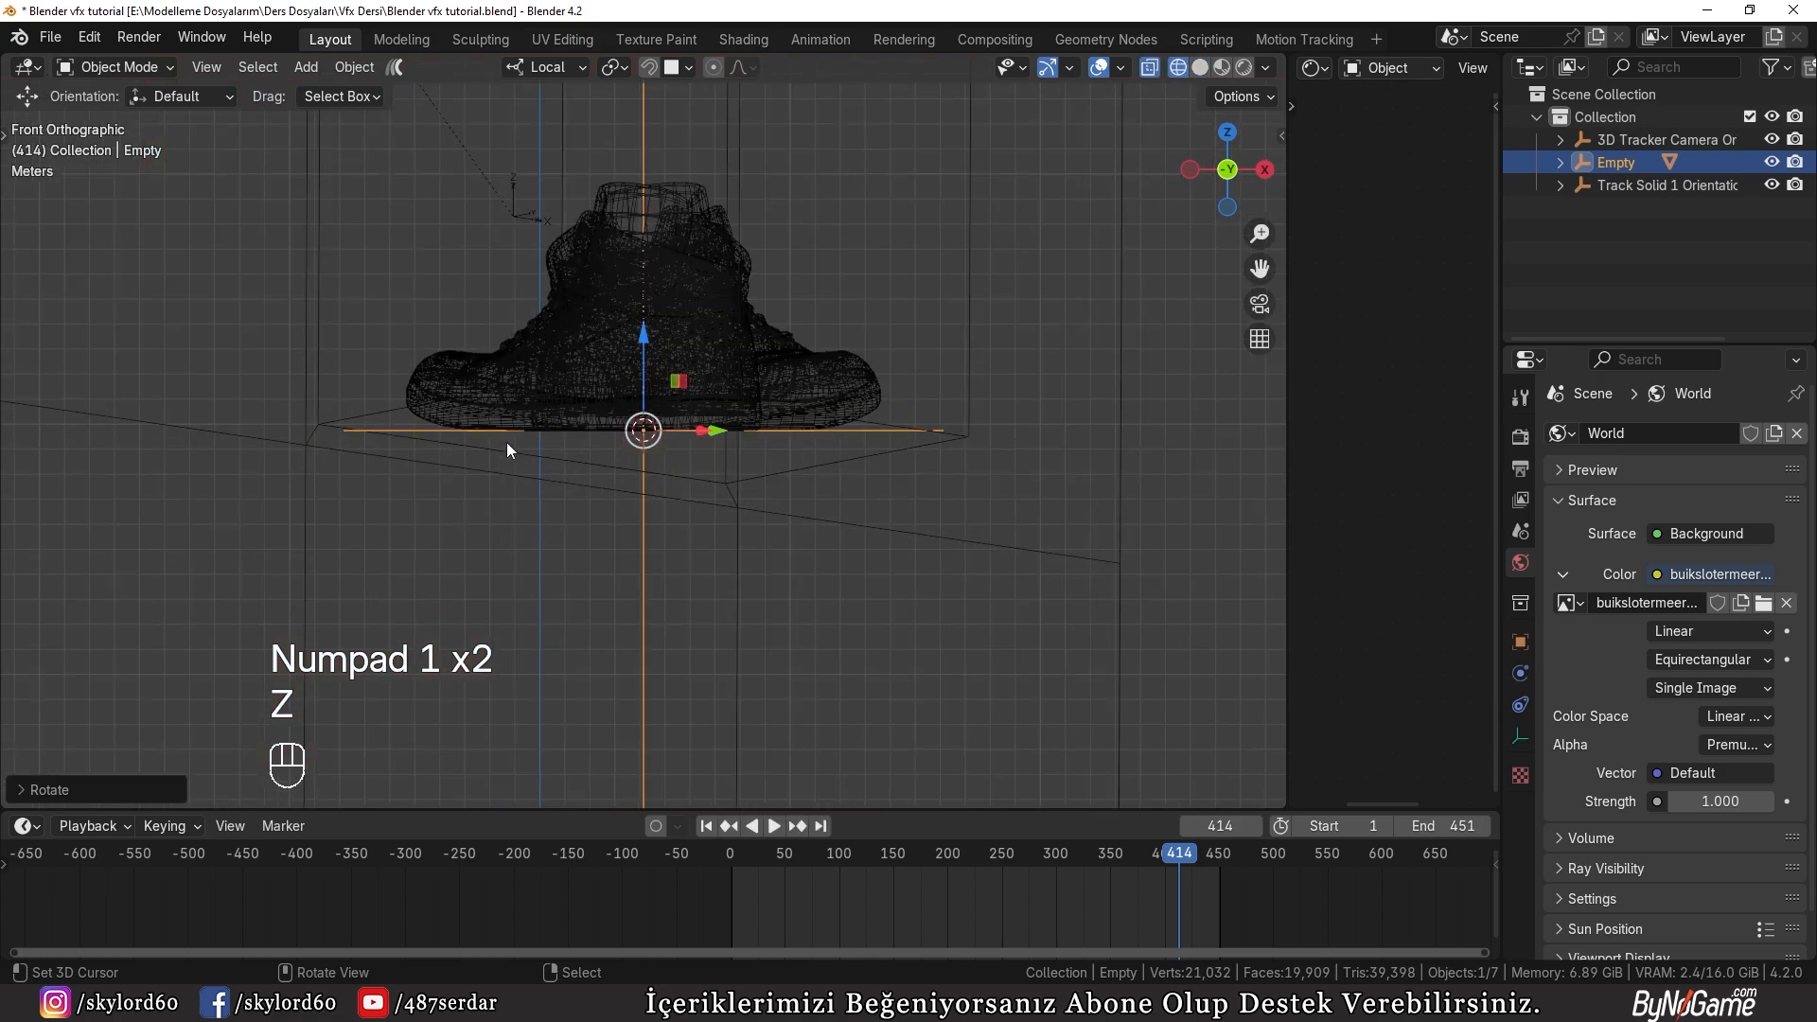
pyautogui.moveTo(507, 441); pyautogui.dragTo(632, 450, button='middle')
pyautogui.press('z')
pyautogui.press('ctrl+KP_3')
pyautogui.press('KP_1')
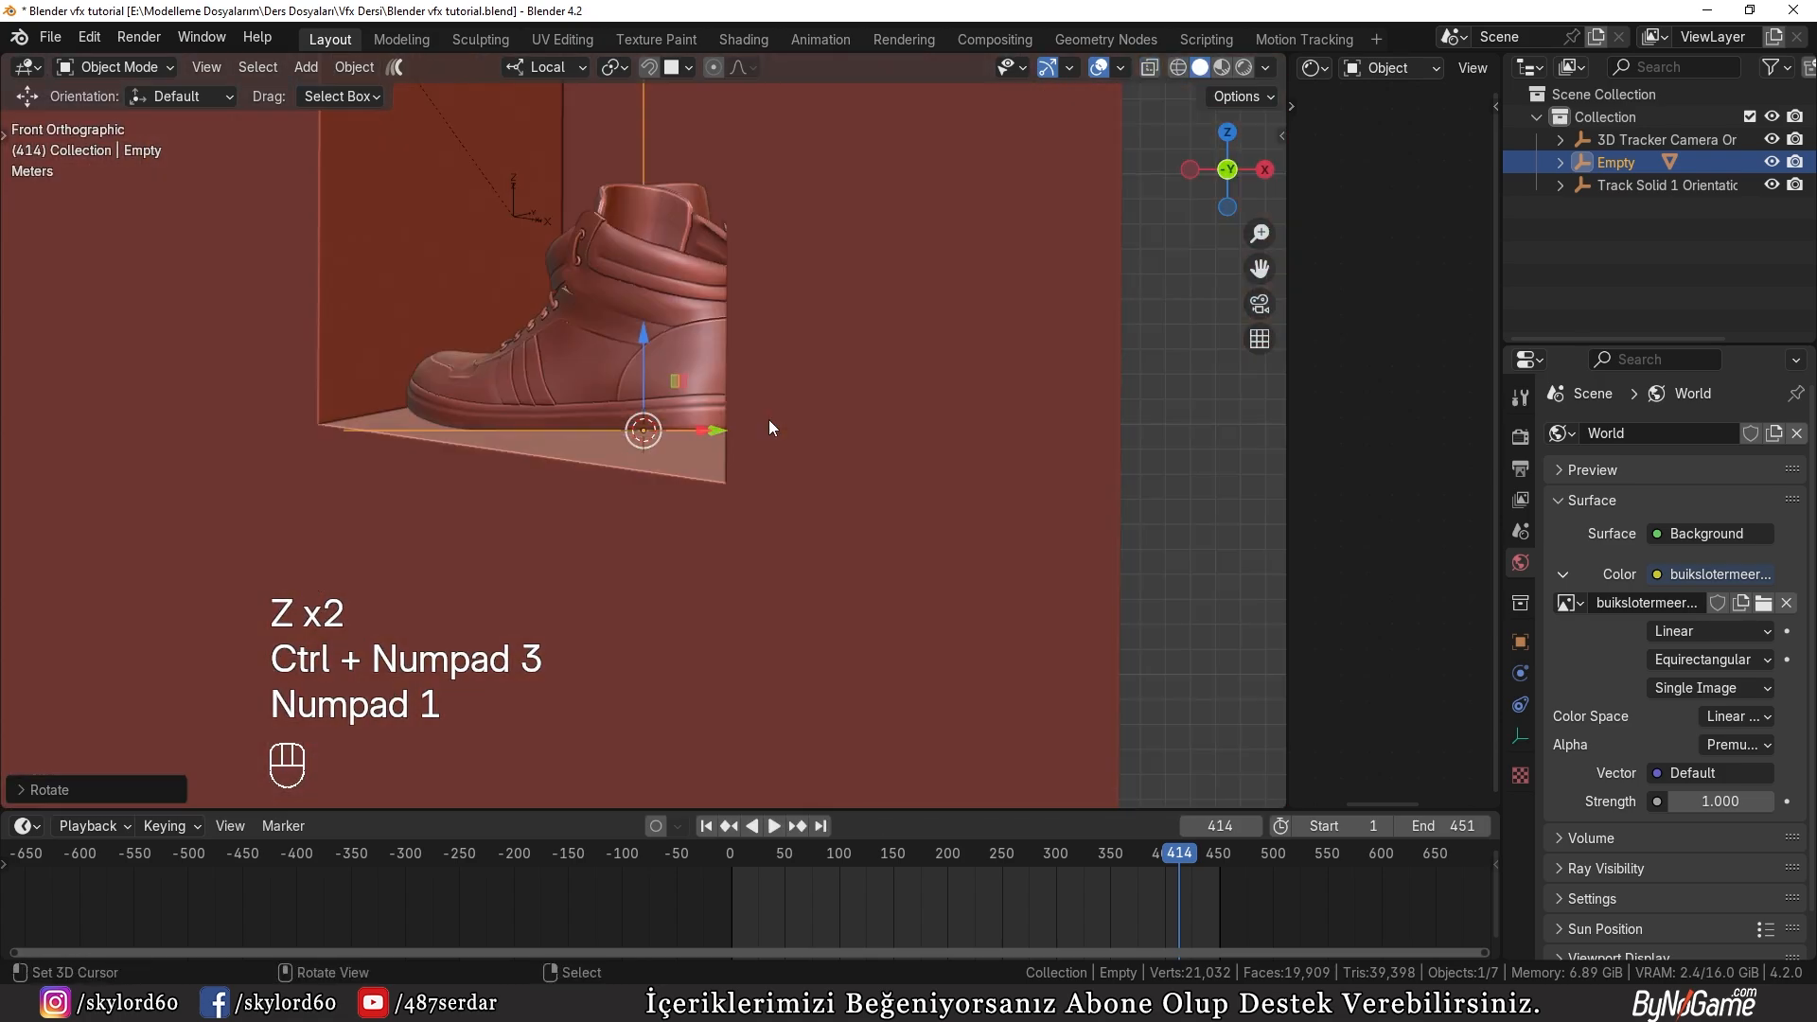
pyautogui.moveTo(673, 440); pyautogui.dragTo(1018, 406, button='middle')
pyautogui.press('r')
pyautogui.press('y')
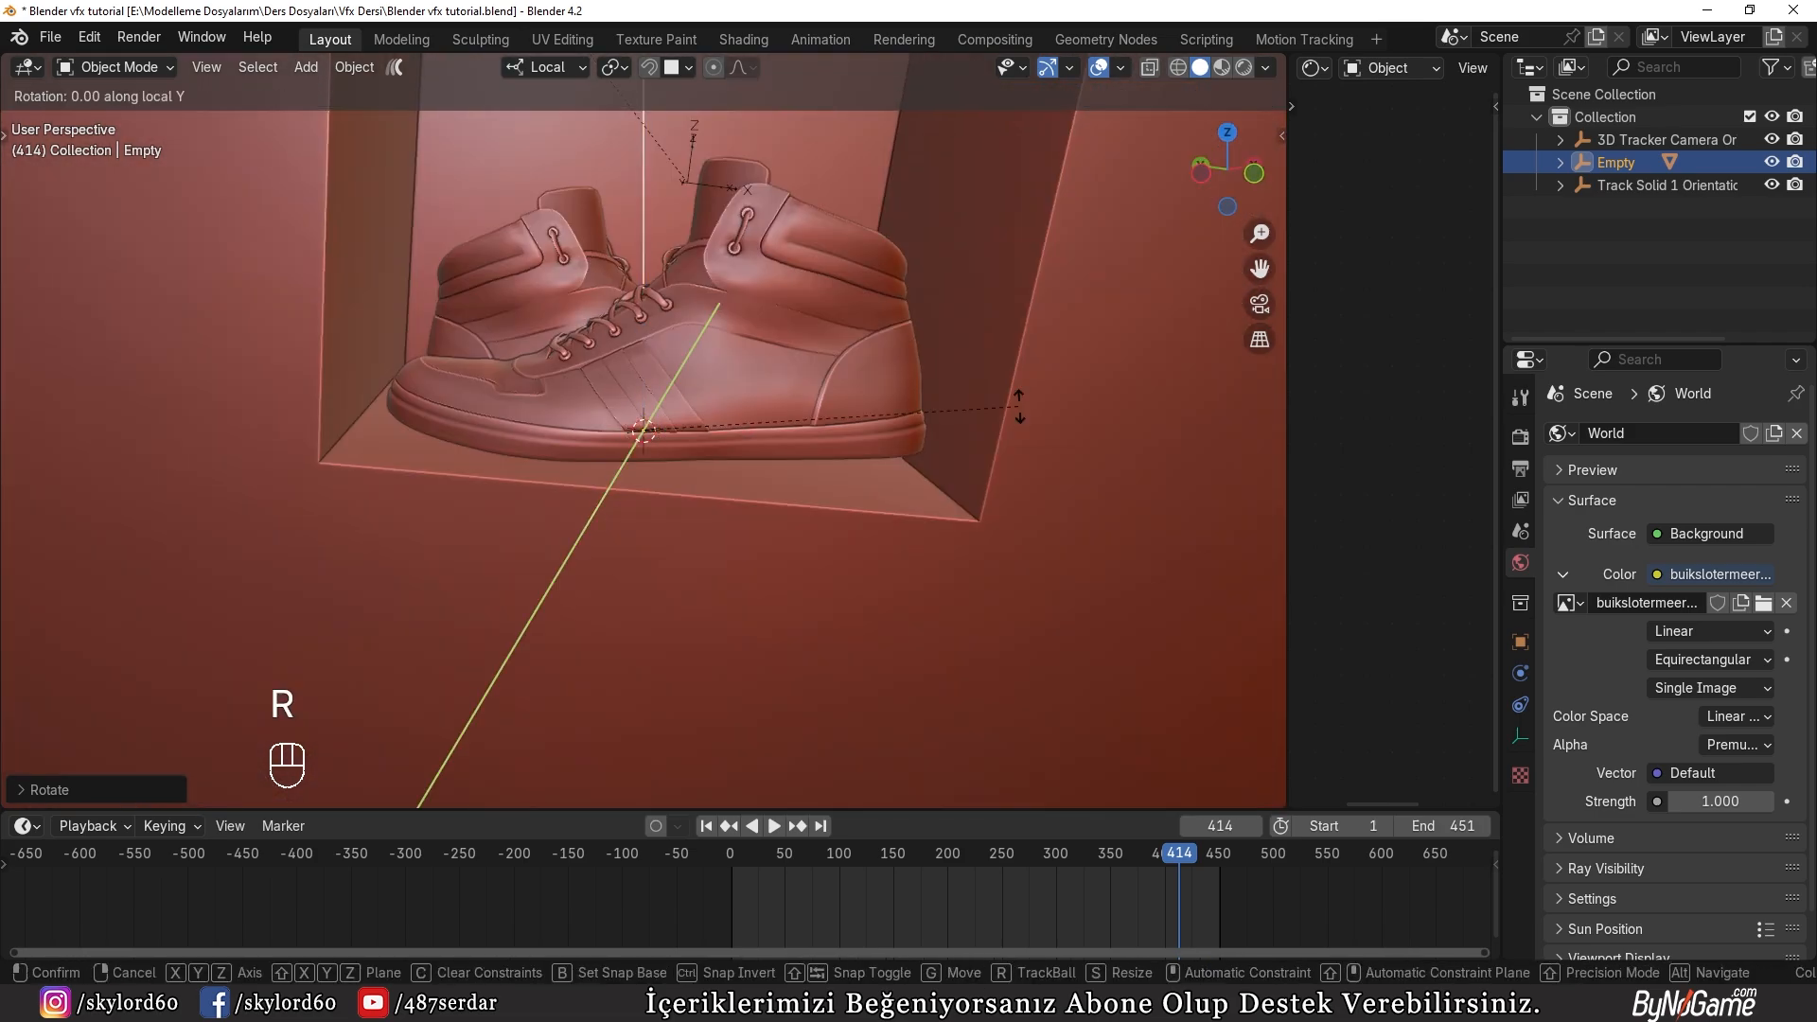
pyautogui.click(1024, 443)
# Step: Scale down the shoes' empty and lower it about 0.69 m along its local Z axis onto the recess floor
pyautogui.moveTo(918, 436)
pyautogui.mouseDown(button='middle')
pyautogui.moveTo(865, 397)
pyautogui.moveTo(911, 437)
pyautogui.mouseUp(button='middle')
pyautogui.press('g')
pyautogui.press('s')
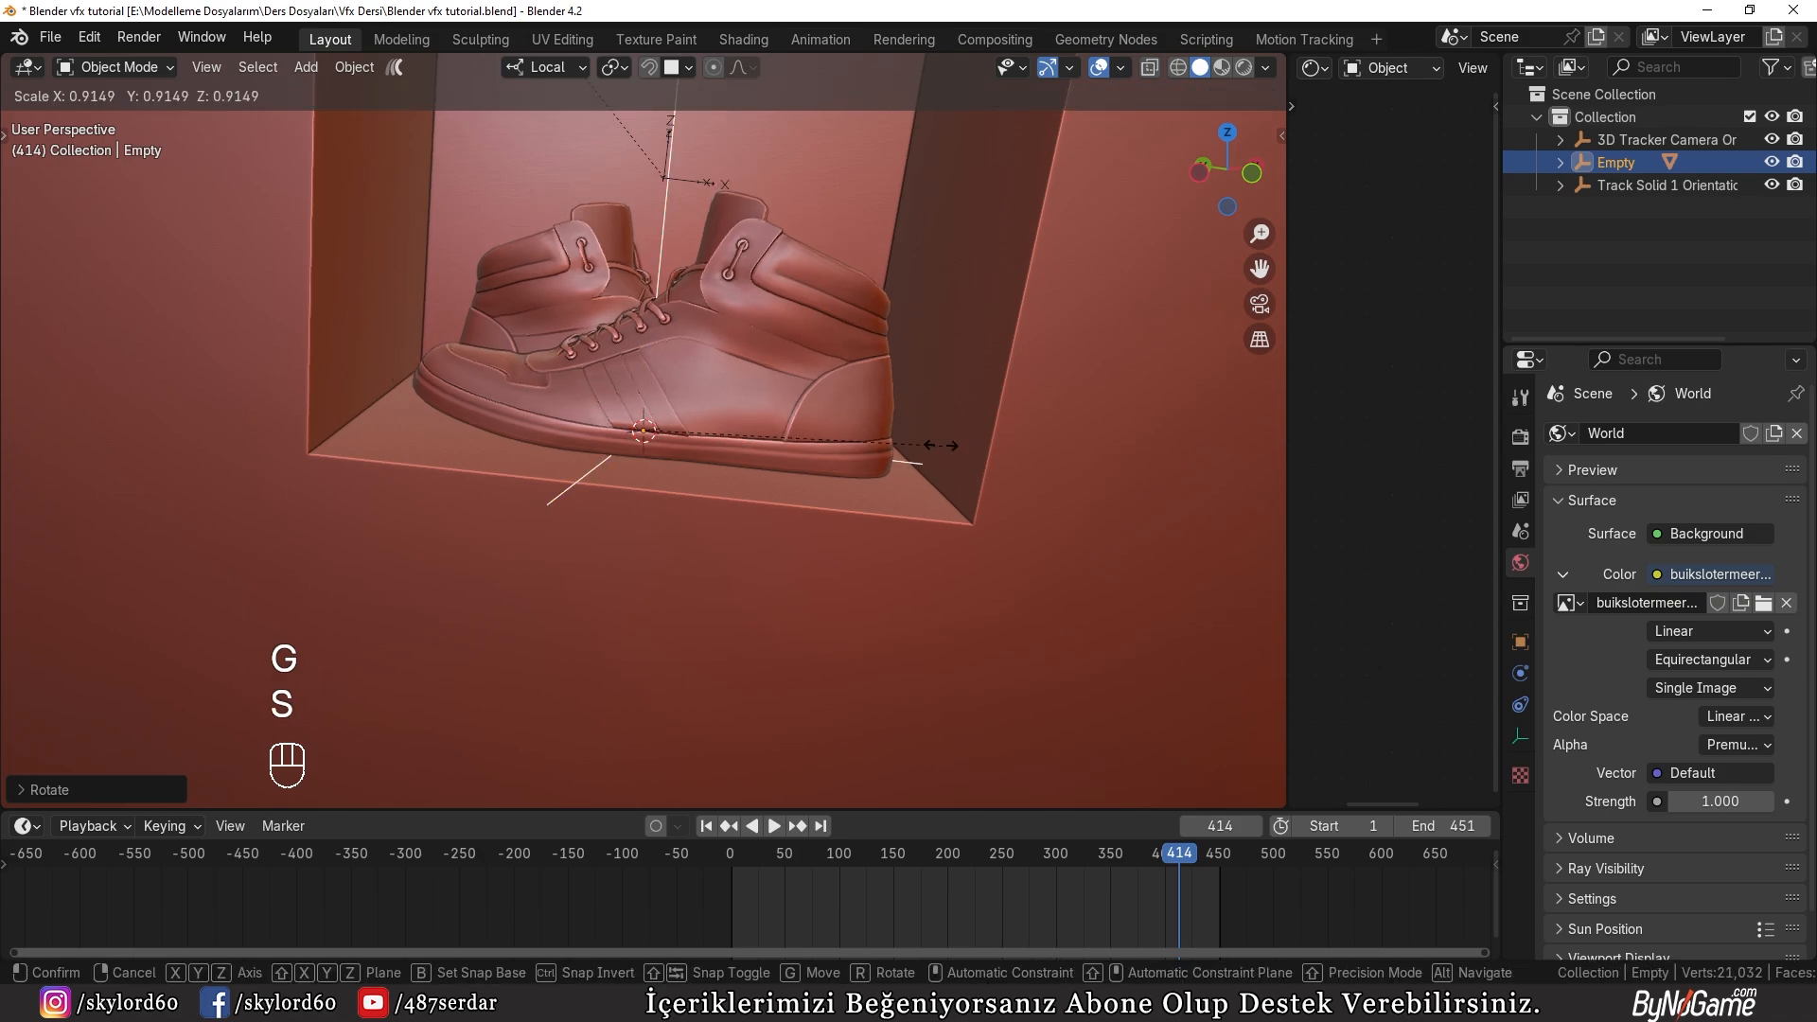
pyautogui.click(899, 436)
pyautogui.press('g')
pyautogui.press('z')
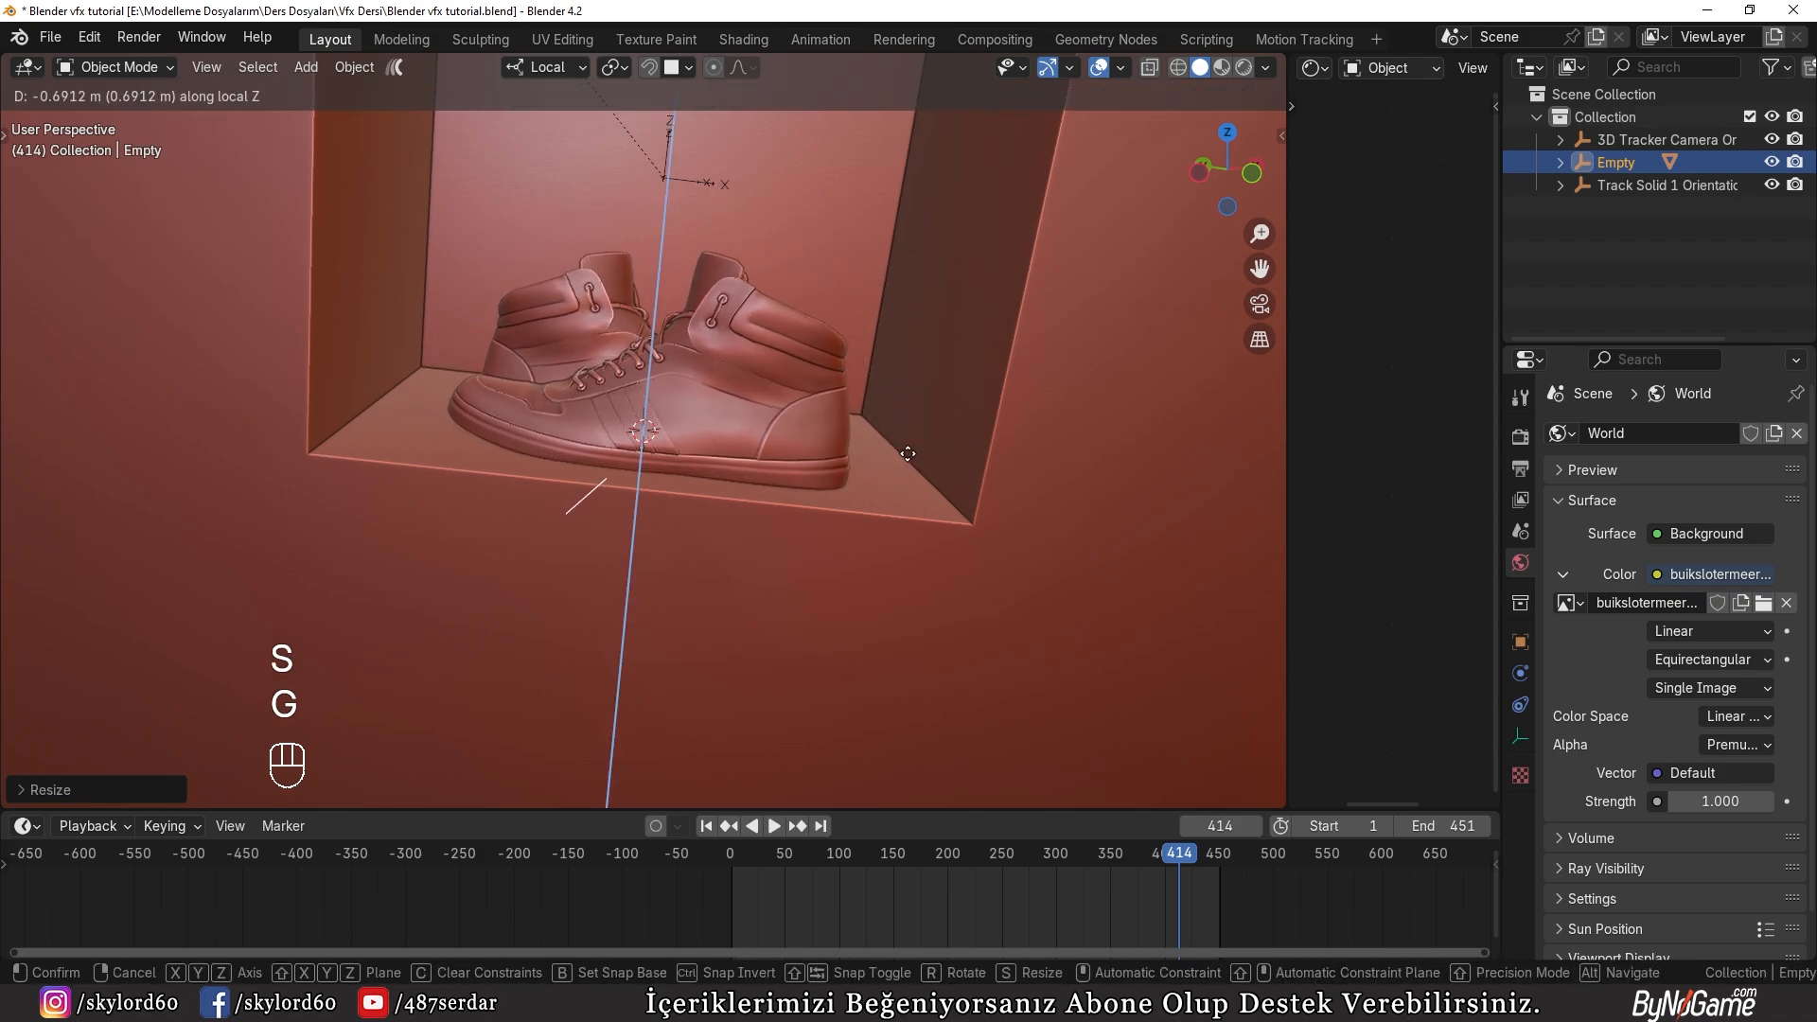
pyautogui.click(907, 453)
# Step: Examine the shoes against the footage through the camera in Rendered shading at frames 51 and 178, with nothing selected
pyautogui.press('KP_0')
pyautogui.keyDown('shift'); pyautogui.moveTo(867, 457); pyautogui.dragTo(1034, 285, button='middle'); pyautogui.keyUp('shift')
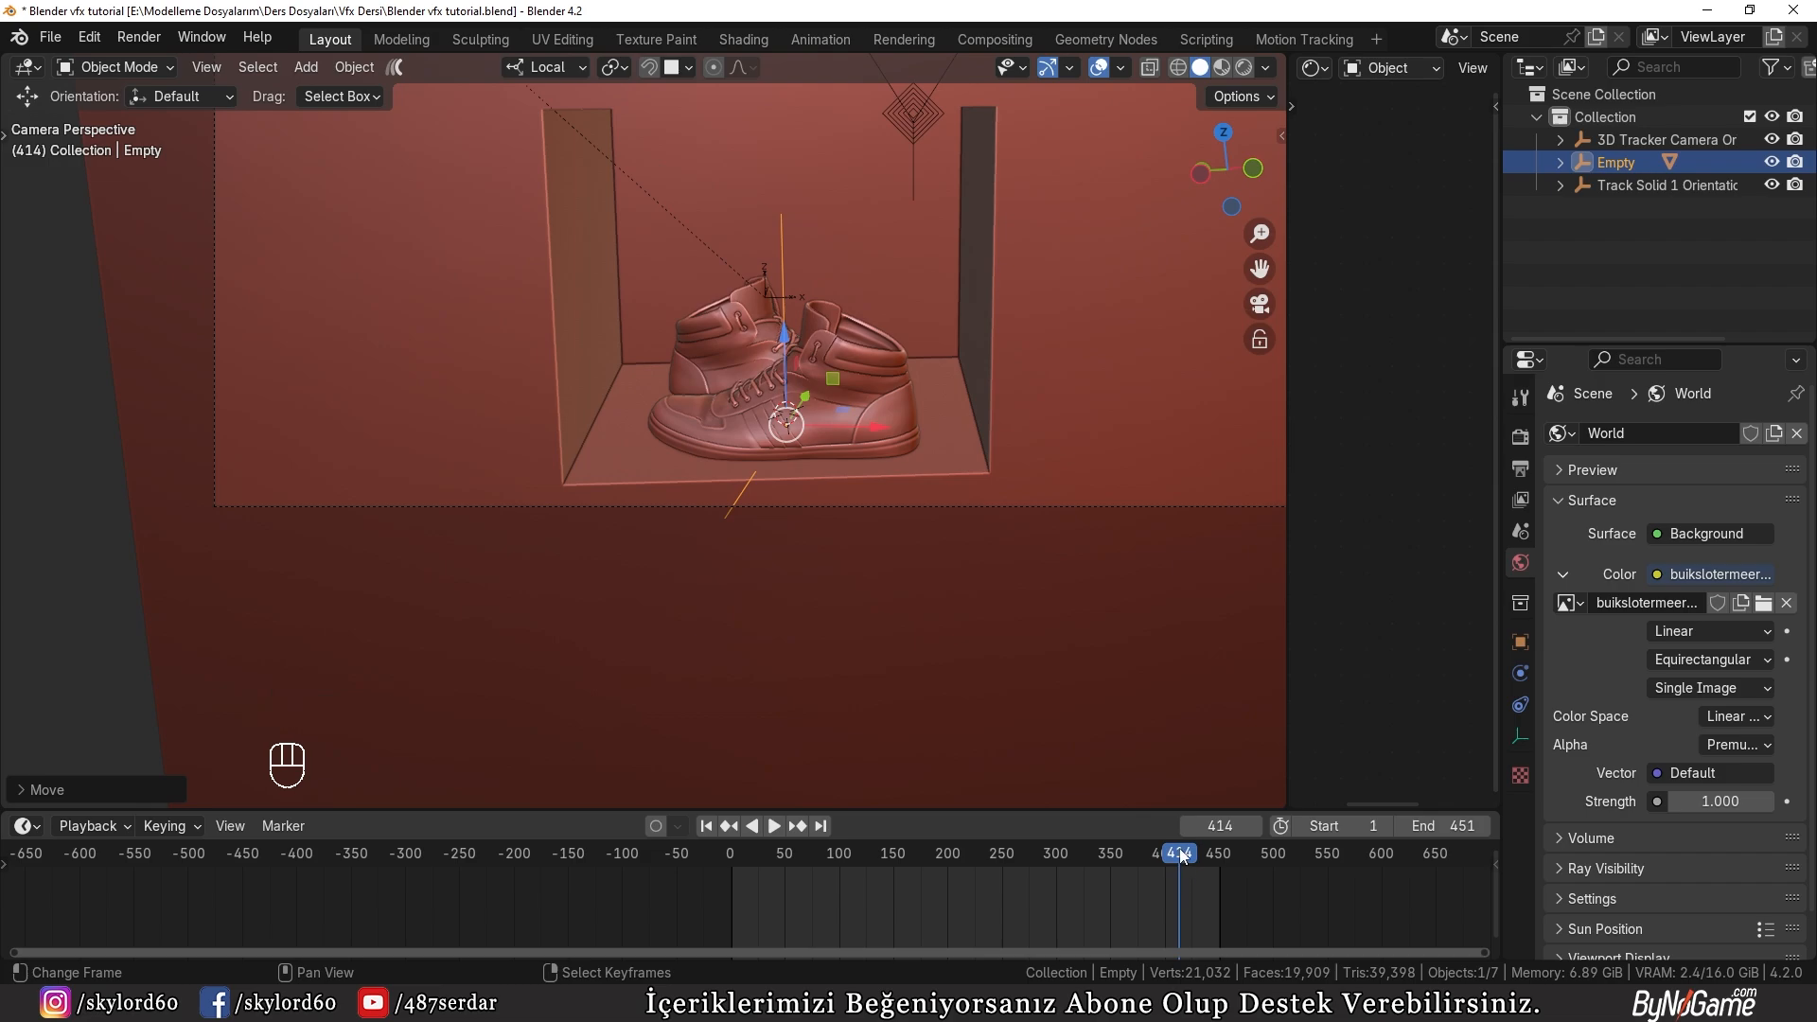
pyautogui.moveTo(1183, 855); pyautogui.dragTo(785, 824)
pyautogui.press('z')
pyautogui.click(740, 446)
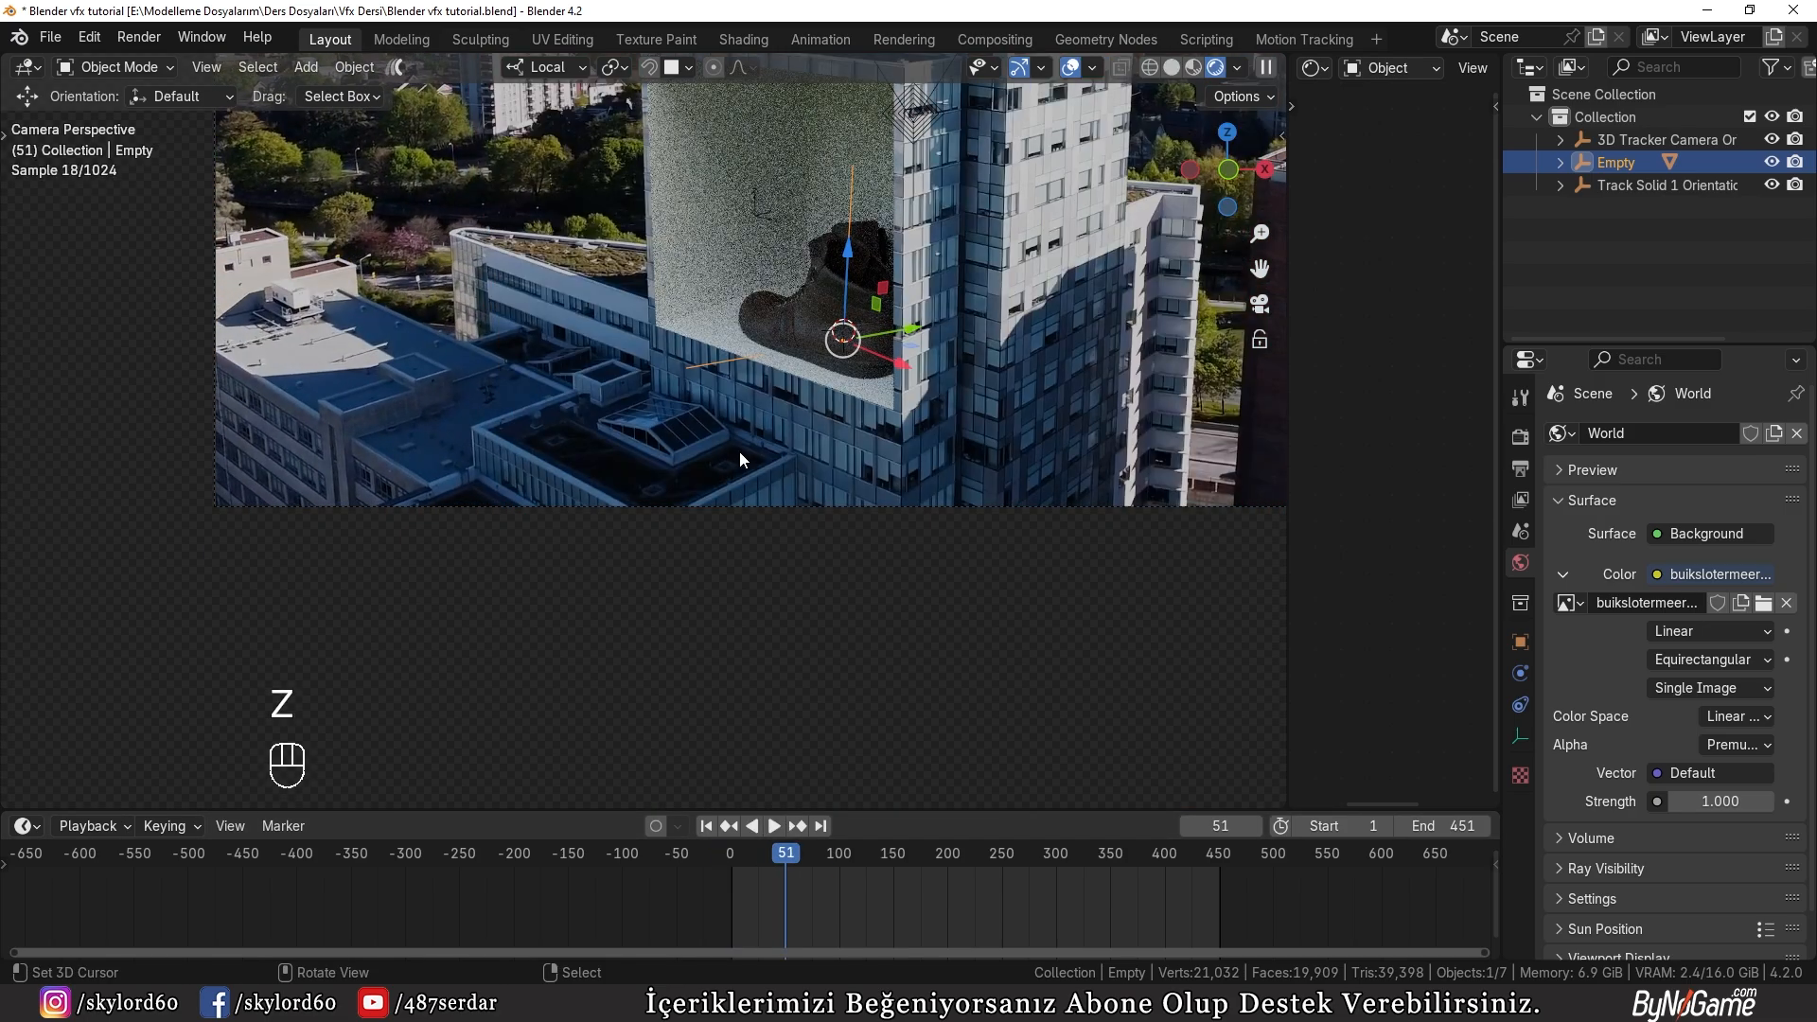
pyautogui.press('a')
pyautogui.press('a')
pyautogui.scroll(3, 778, 377)
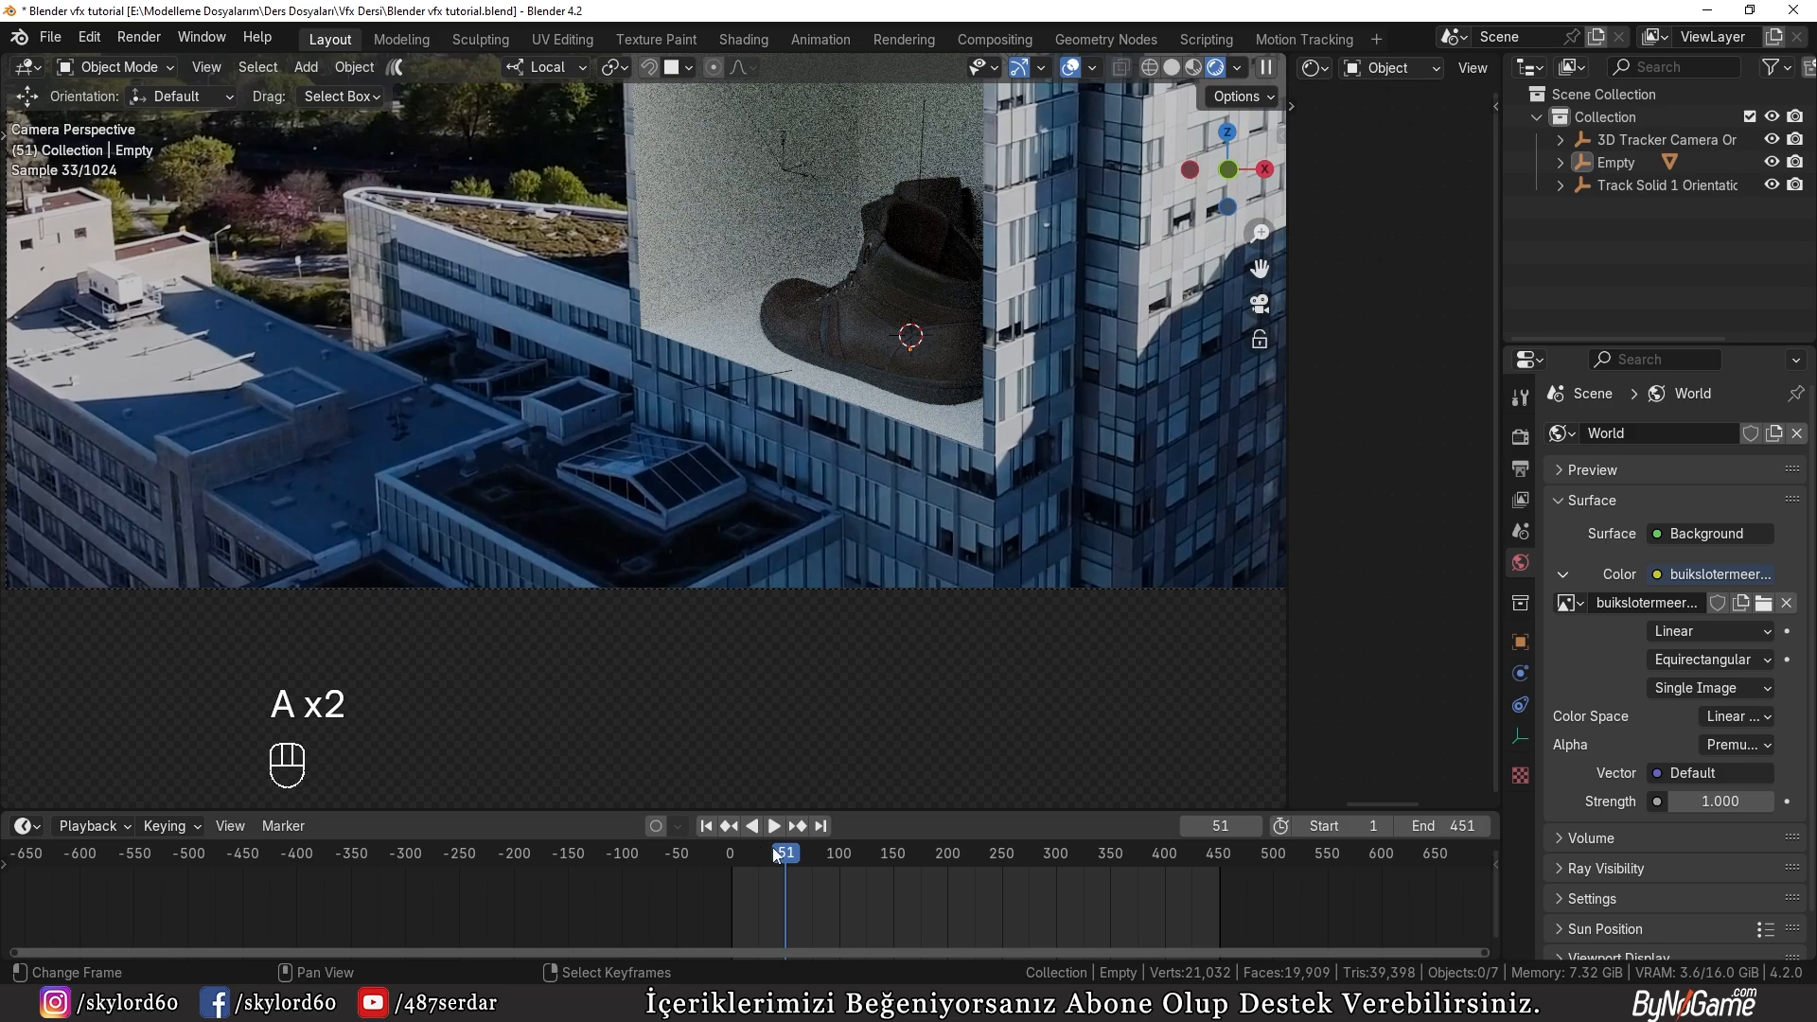
pyautogui.moveTo(772, 848); pyautogui.dragTo(925, 850)
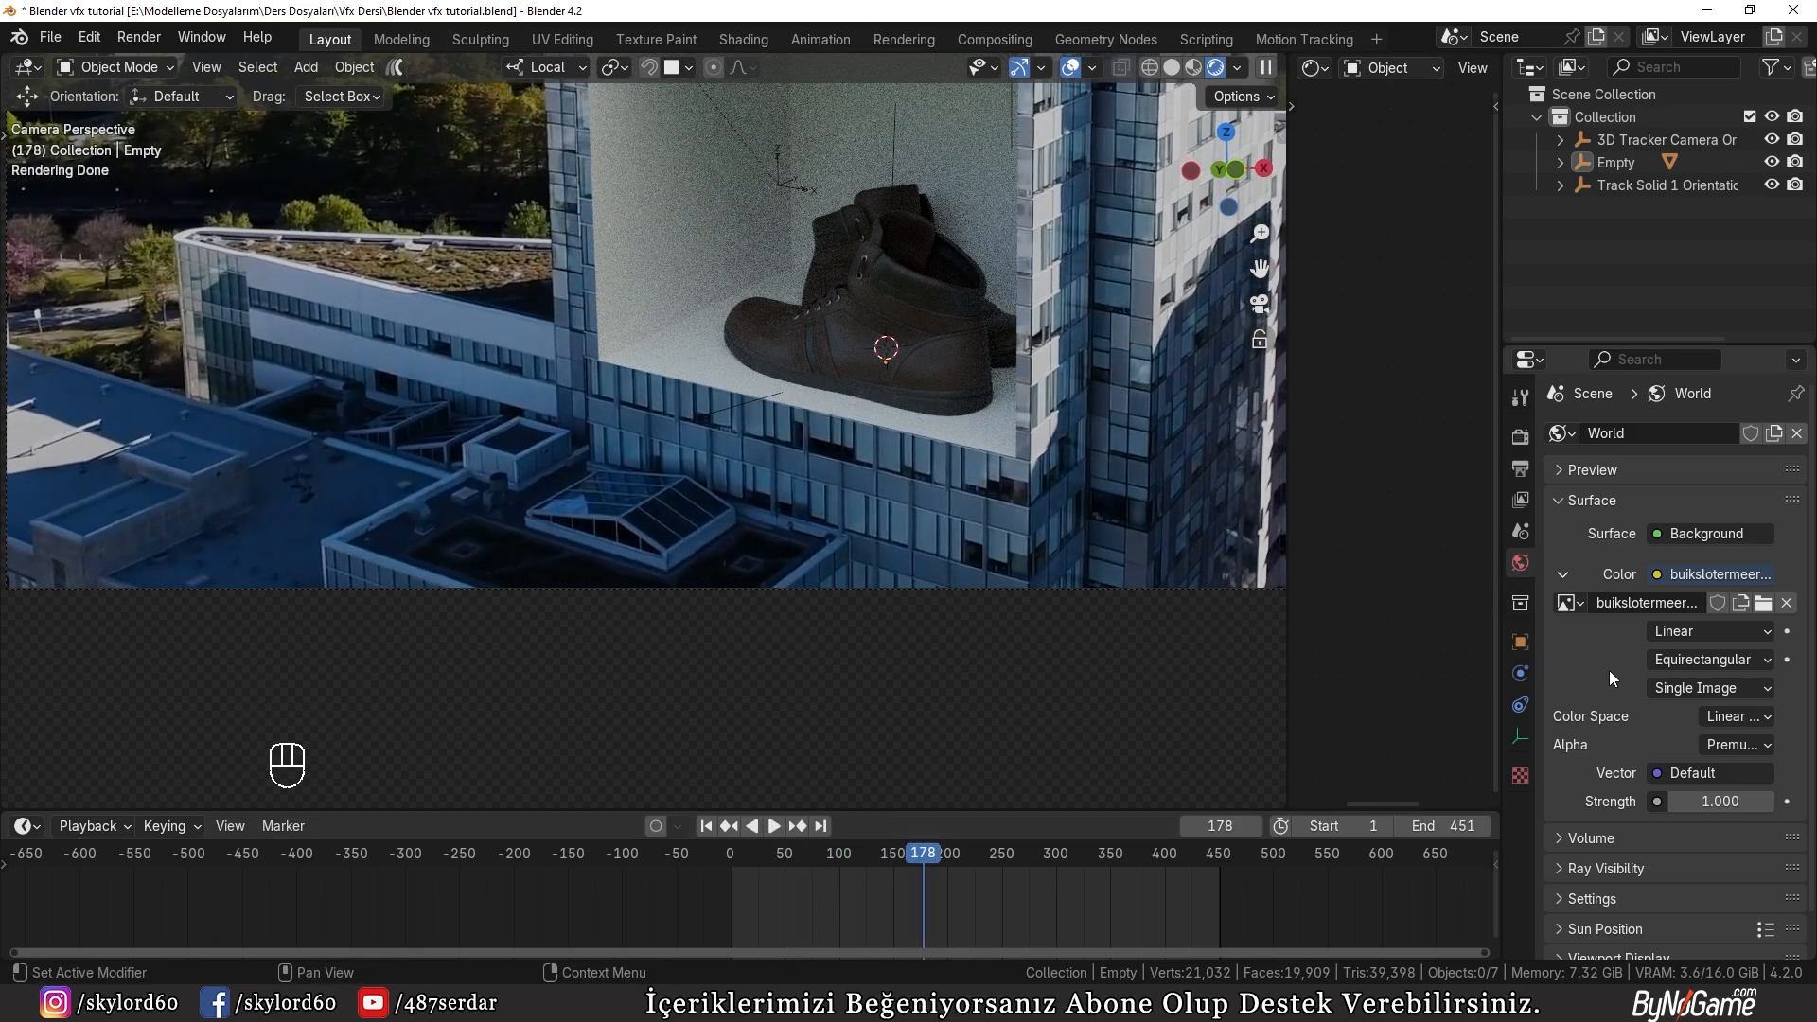
# Step: Try a world background strength of 5, and reduce it to 3
pyautogui.click(1721, 802)
pyautogui.write('5')
pyautogui.press('Return')
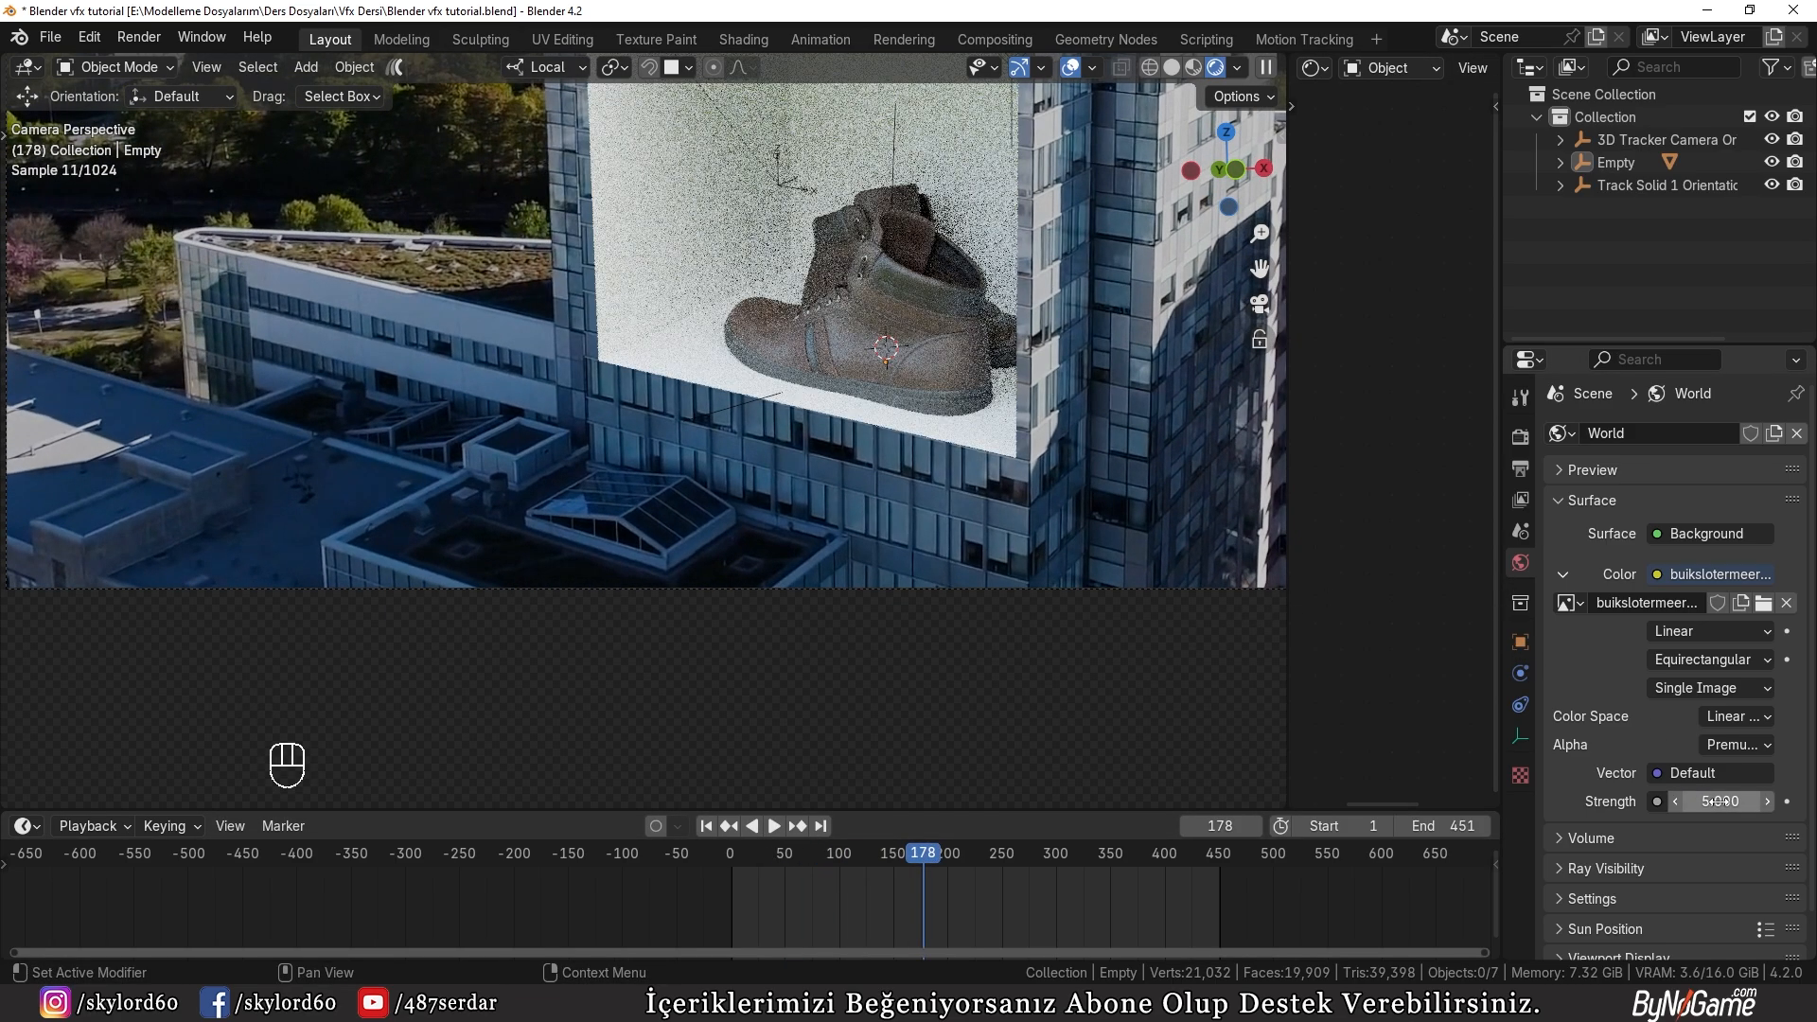
pyautogui.click(1720, 801)
pyautogui.press('Return')
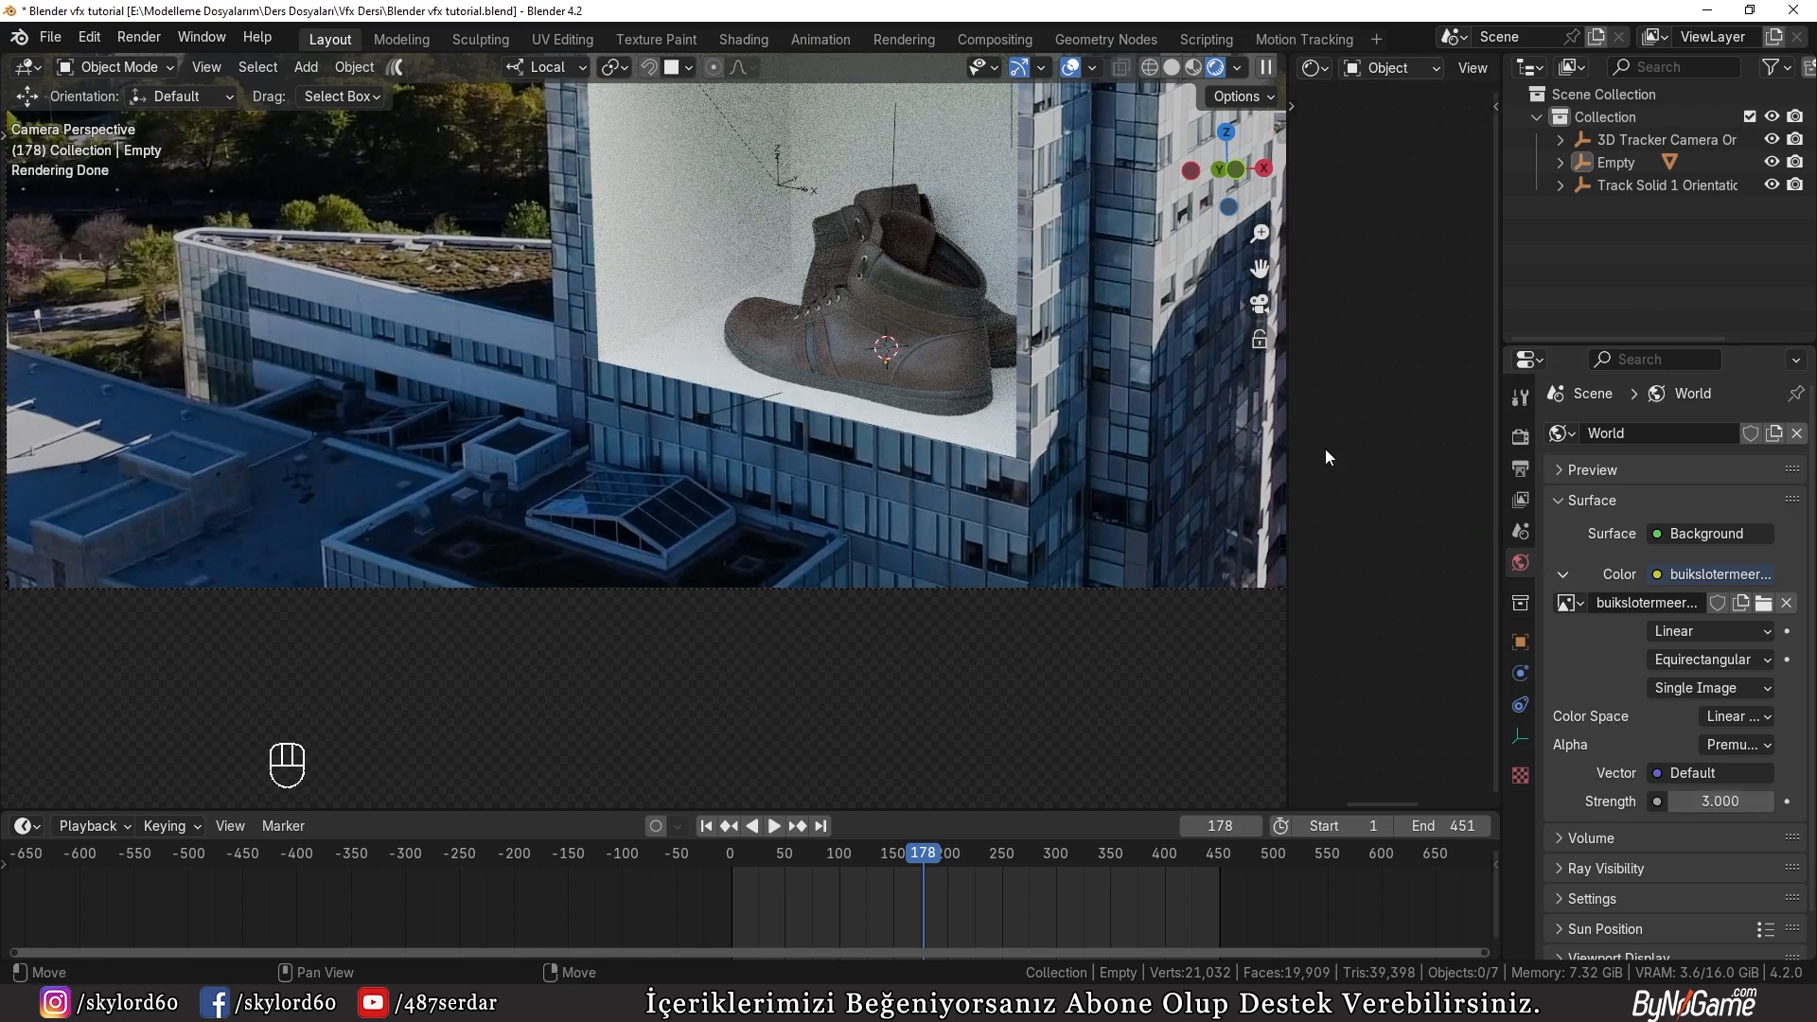
# Step: Enlarge the shader editor at the expense of the timeline and viewport, and switch it to the World shader nodes
pyautogui.moveTo(1048, 814); pyautogui.dragTo(1048, 928)
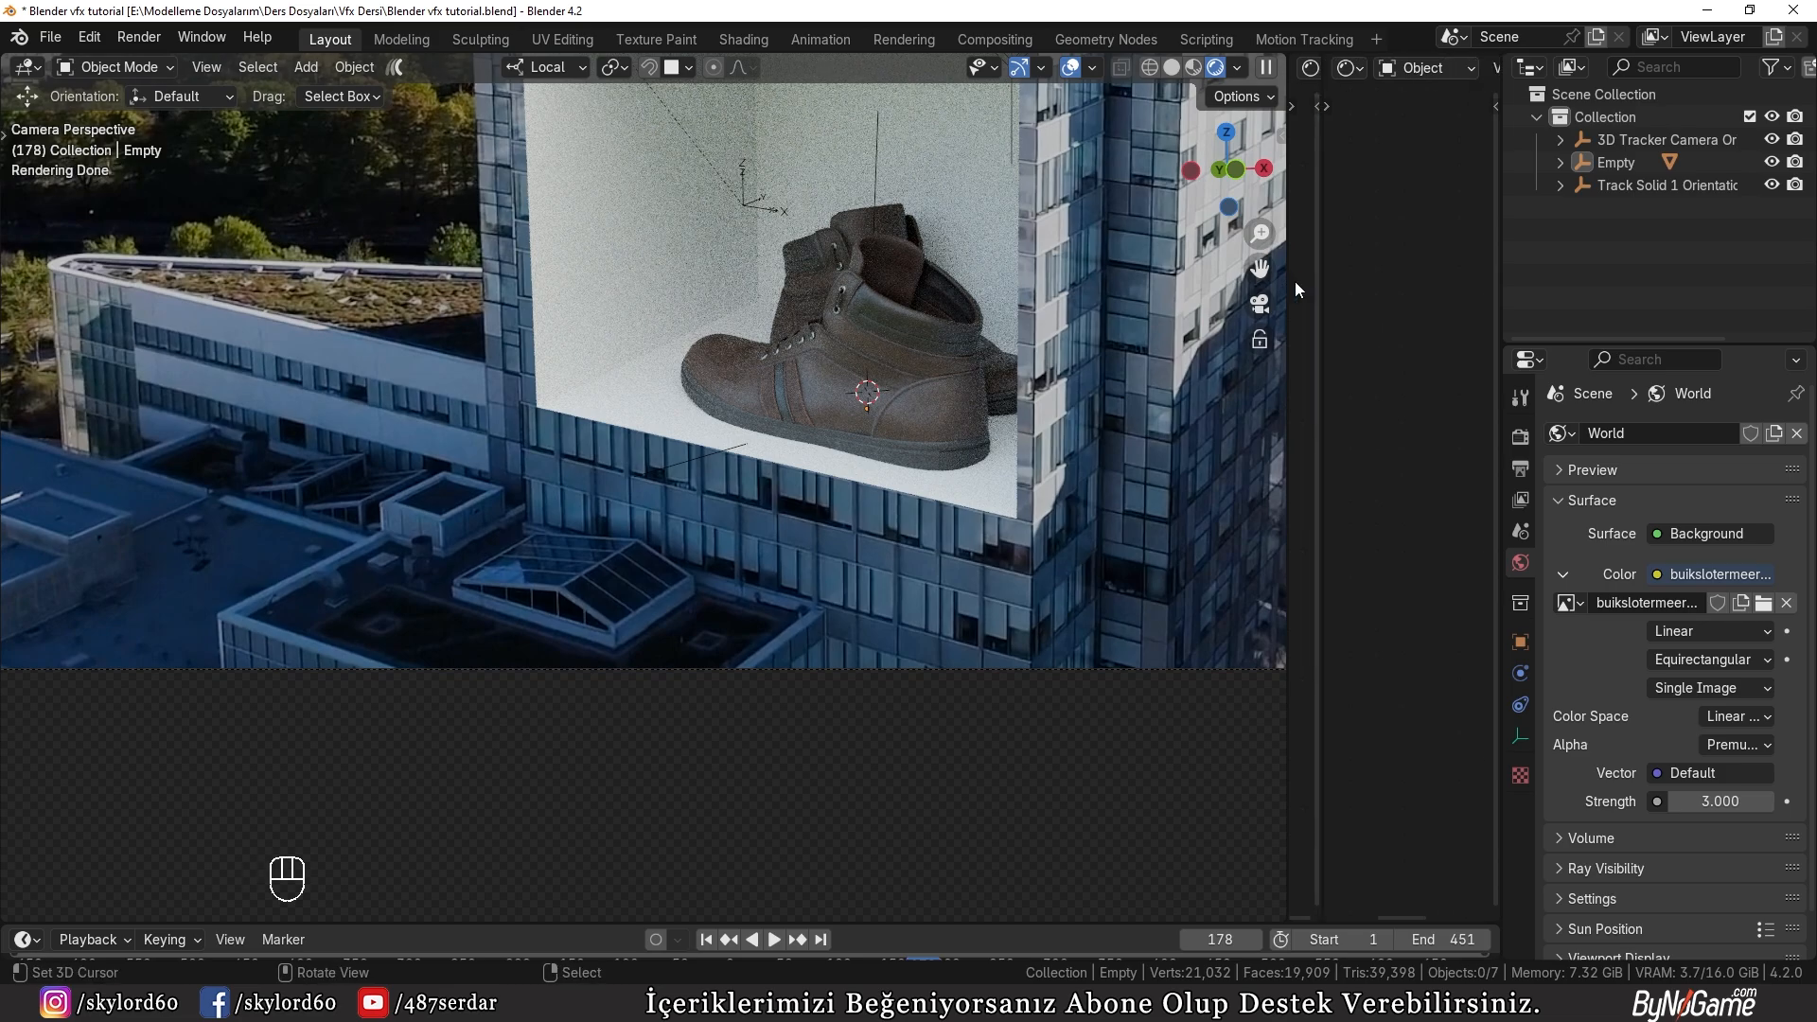
pyautogui.rightClick(1319, 282)
pyautogui.click(1256, 332)
pyautogui.click(1301, 343)
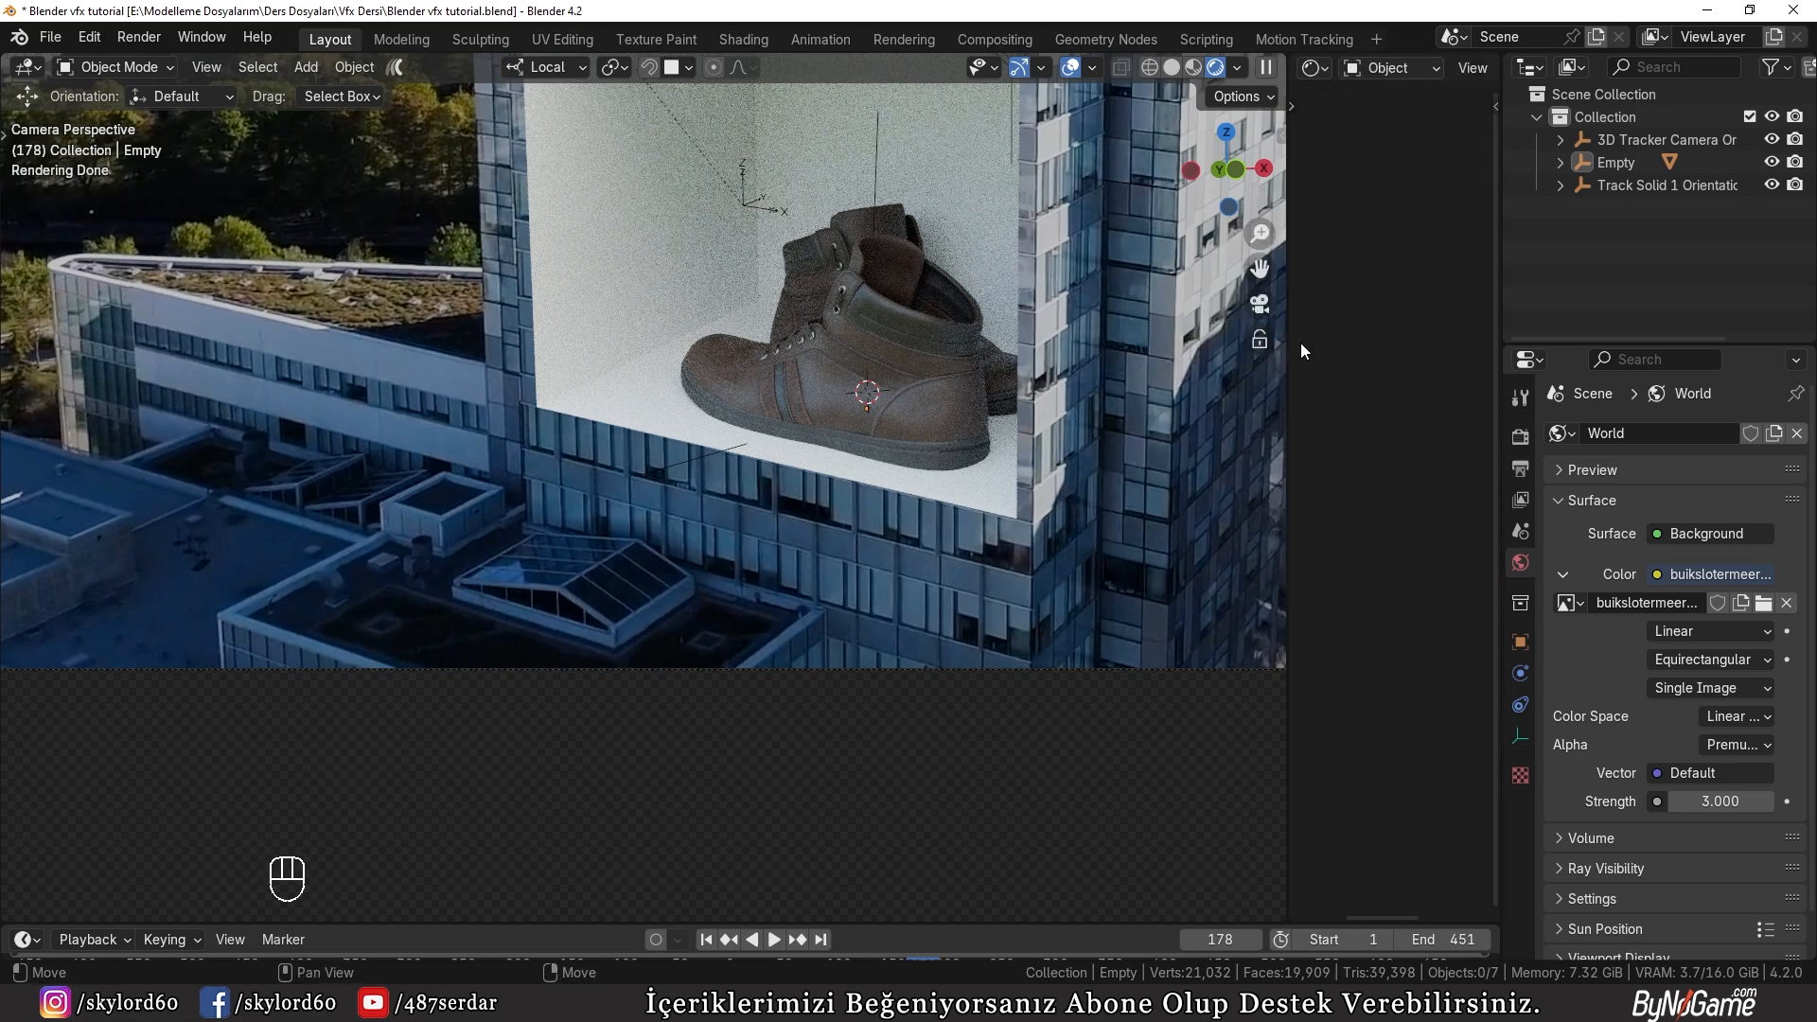
pyautogui.moveTo(1290, 339); pyautogui.dragTo(793, 339)
pyautogui.click(894, 67)
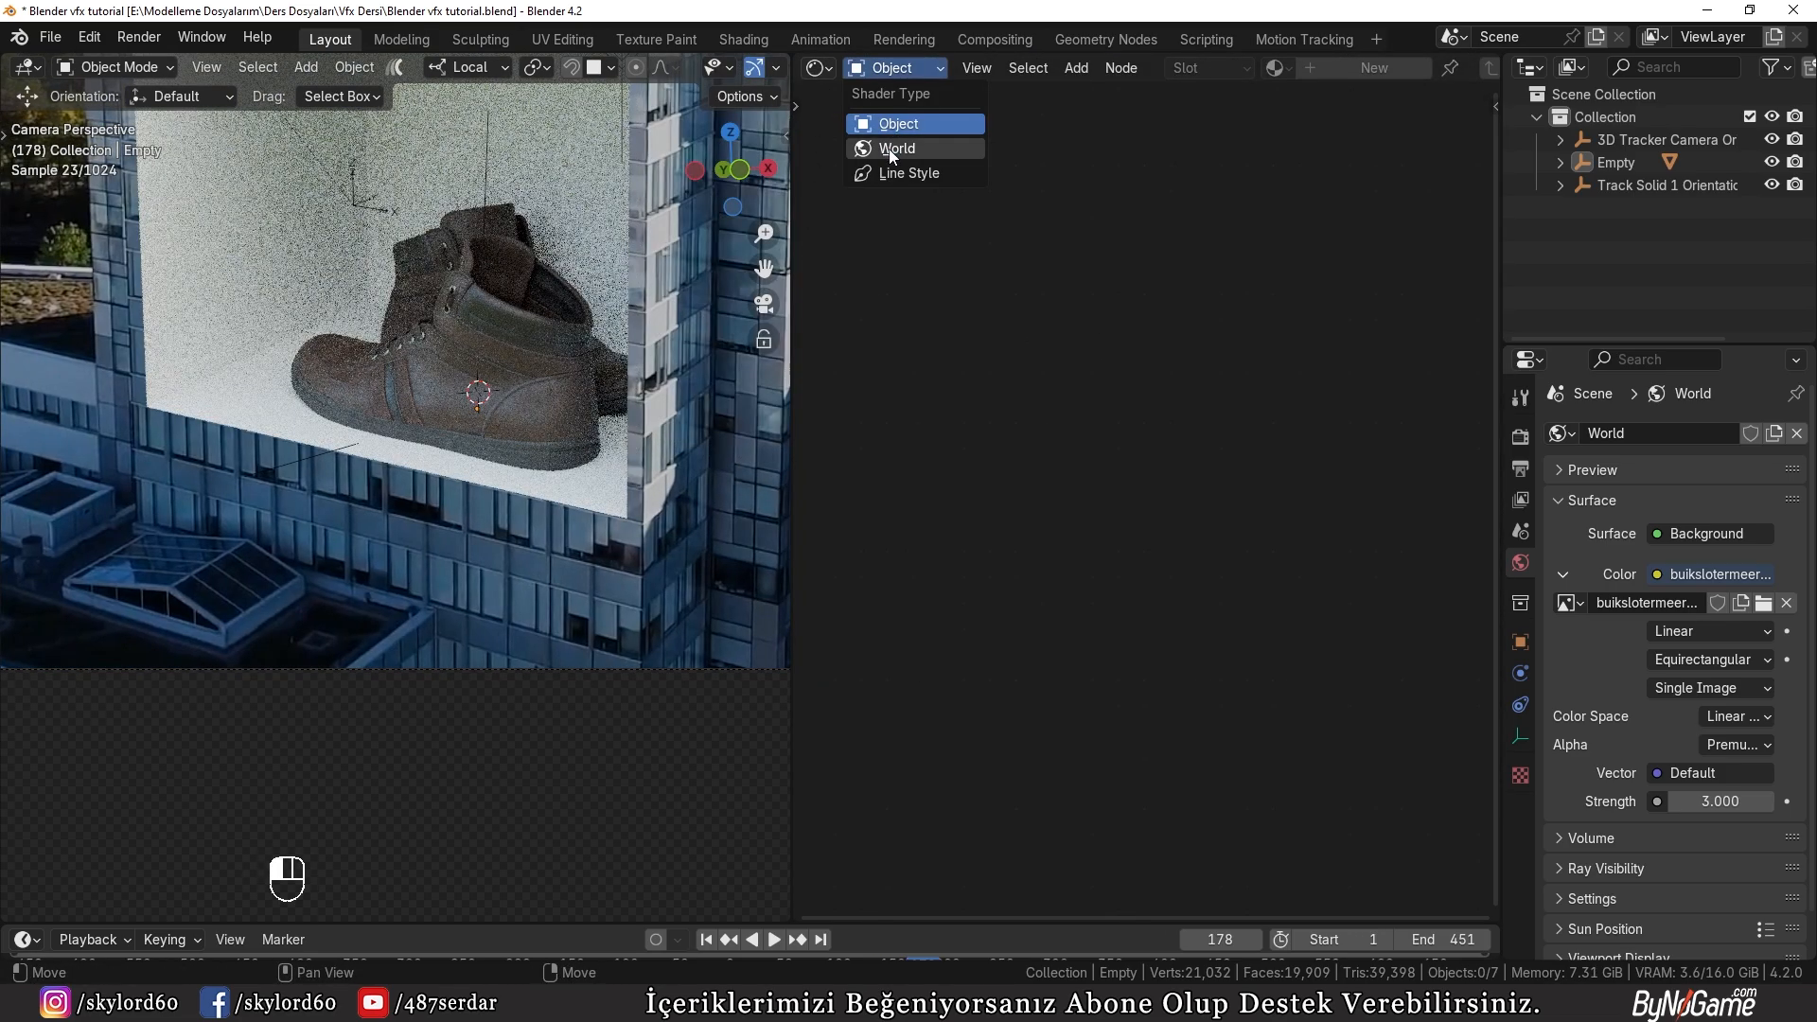
pyautogui.click(890, 150)
pyautogui.scroll(3, 1077, 337)
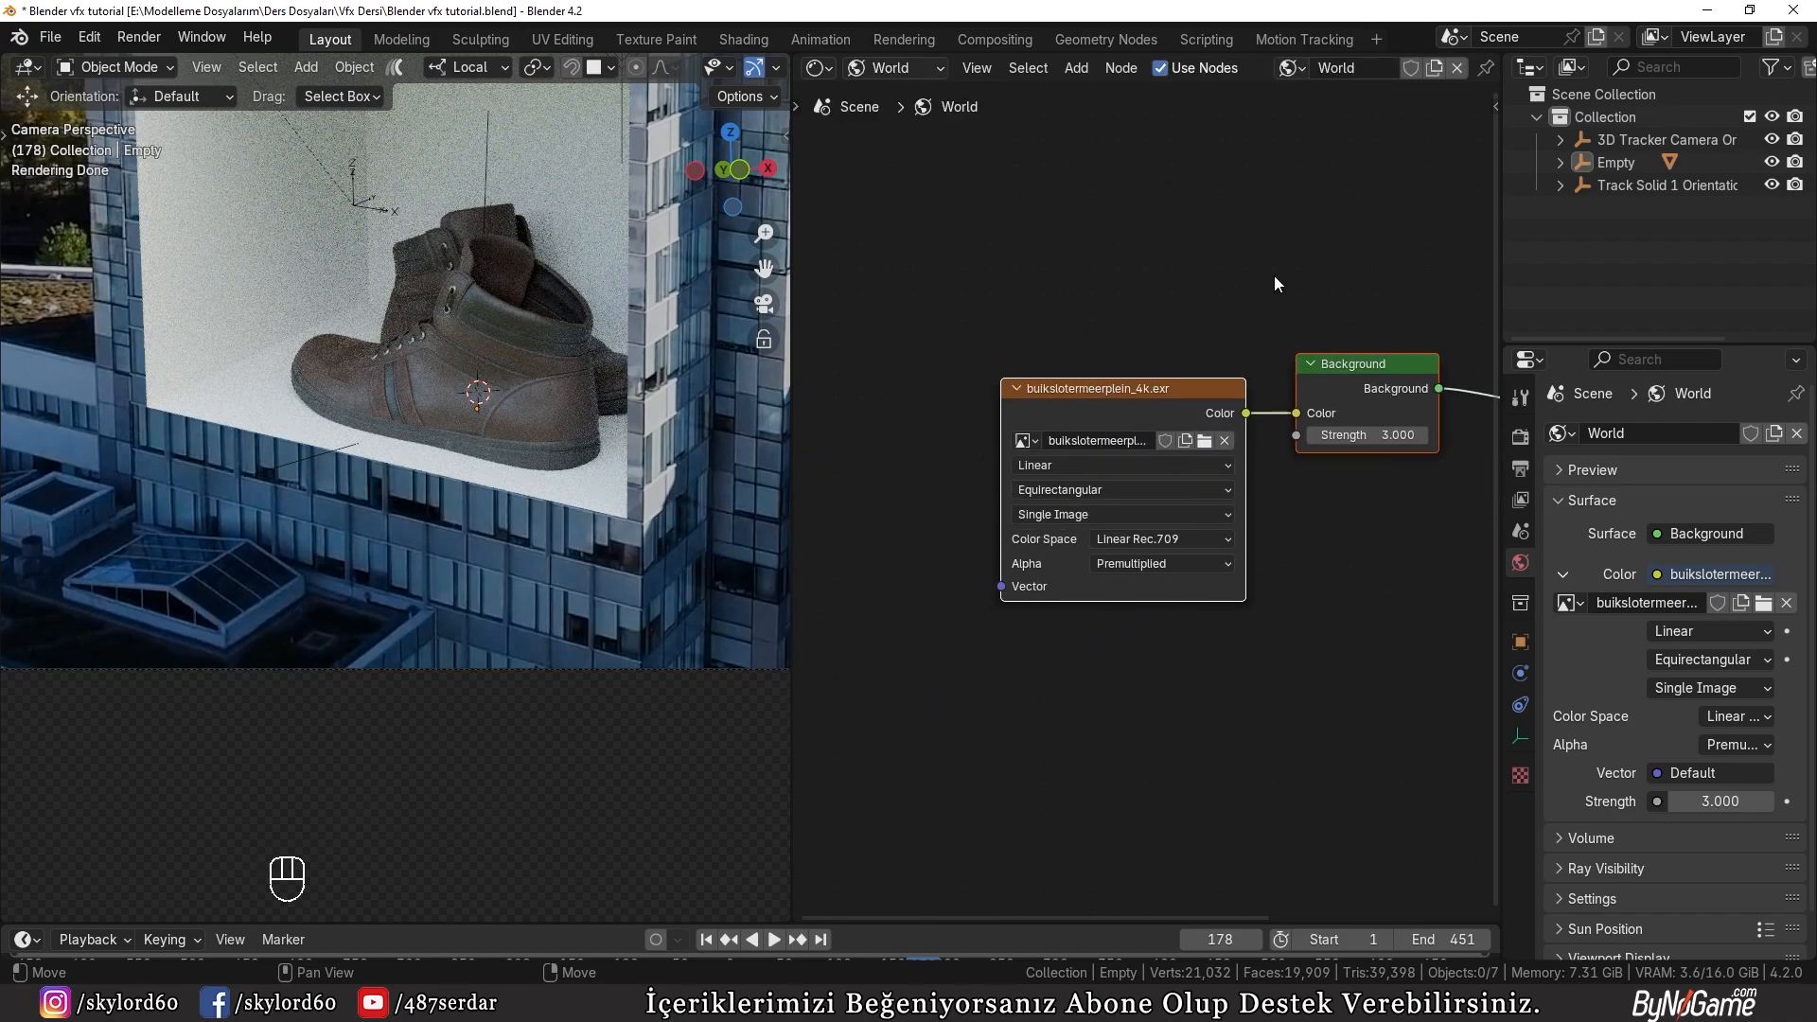
# Step: Replace the world environment texture image with evening_field_4k.exr
pyautogui.click(1201, 444)
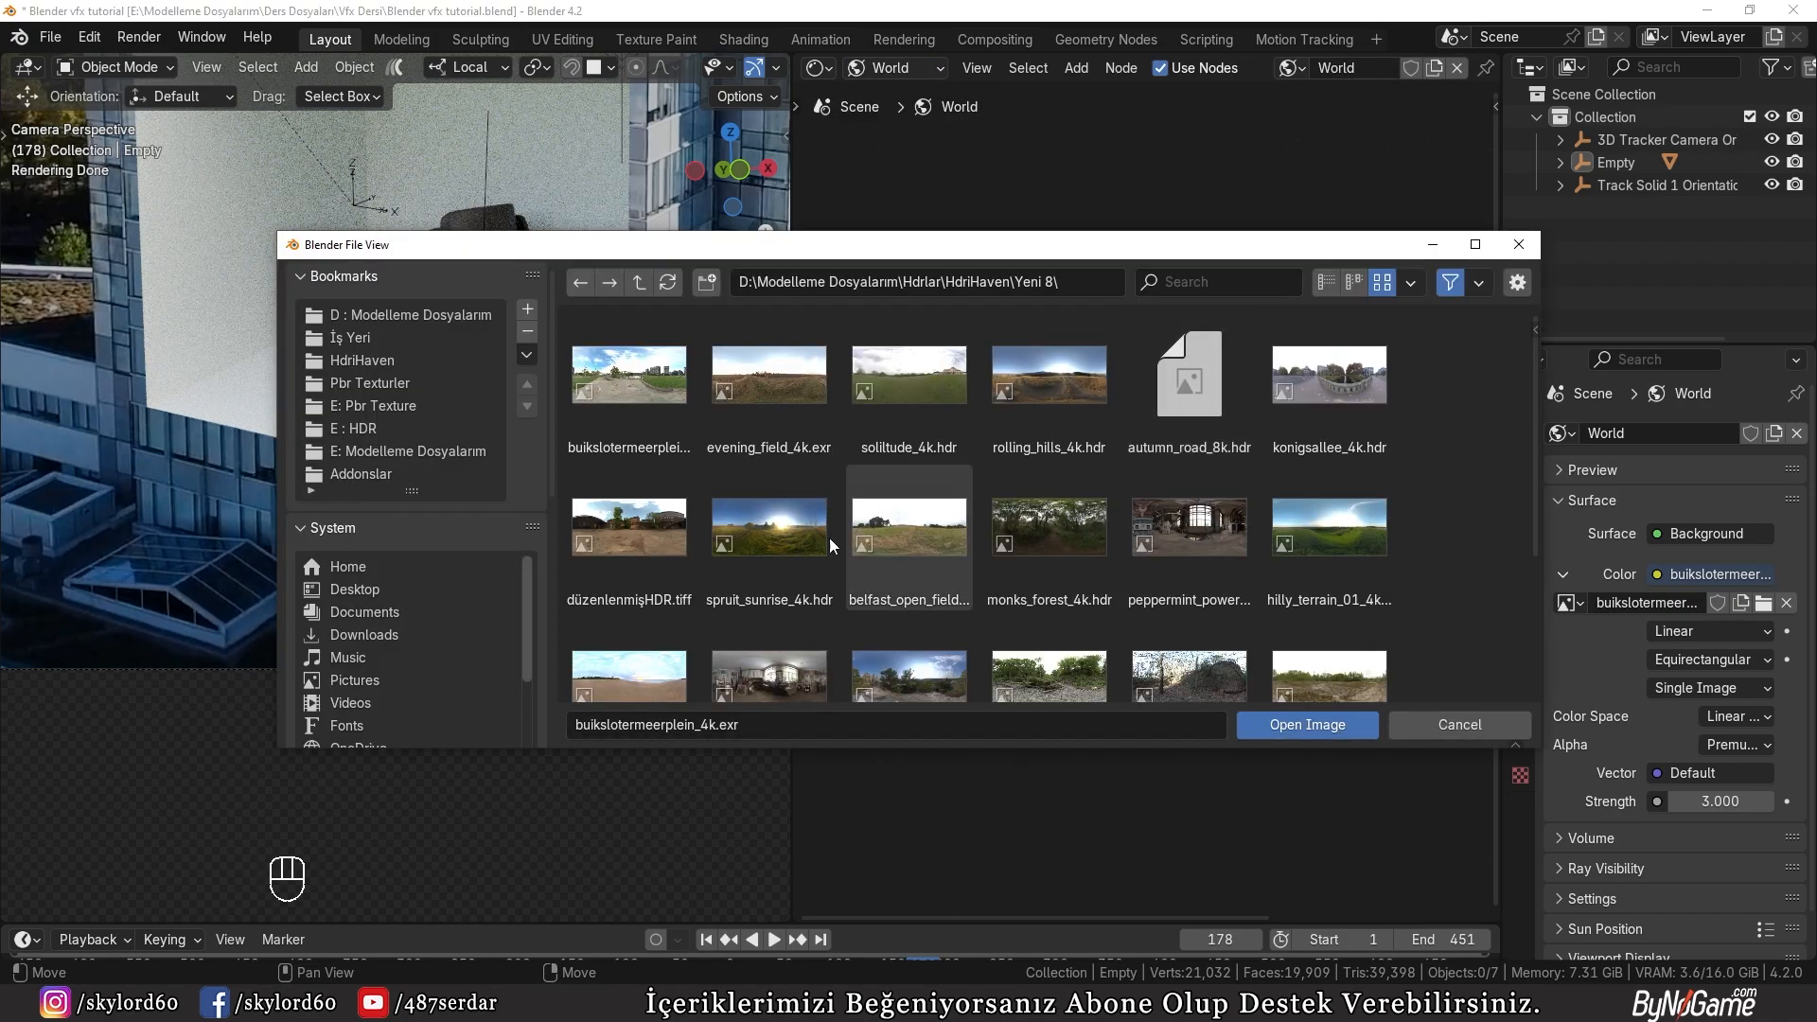
pyautogui.doubleClick(786, 372)
pyautogui.moveTo(1187, 460); pyautogui.dragTo(1134, 473, button='middle')
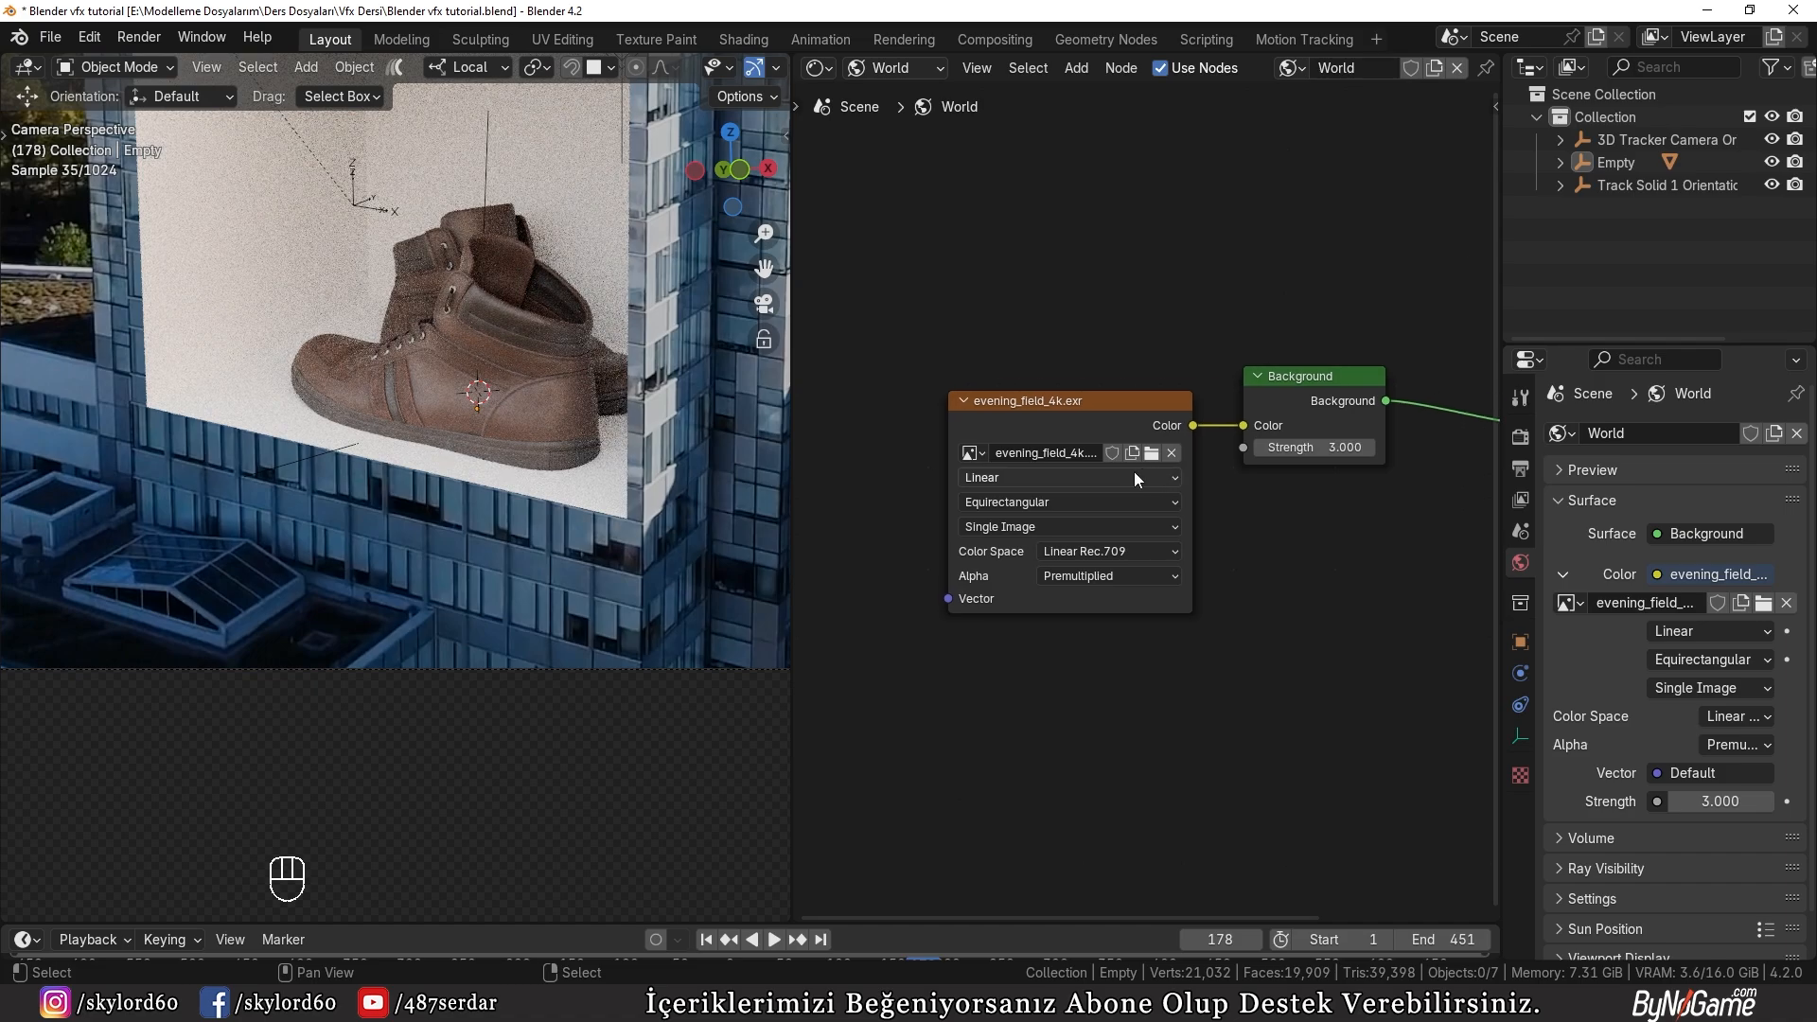
# Step: Set the world Background node's strength to 2
pyautogui.scroll(1, 1183, 455)
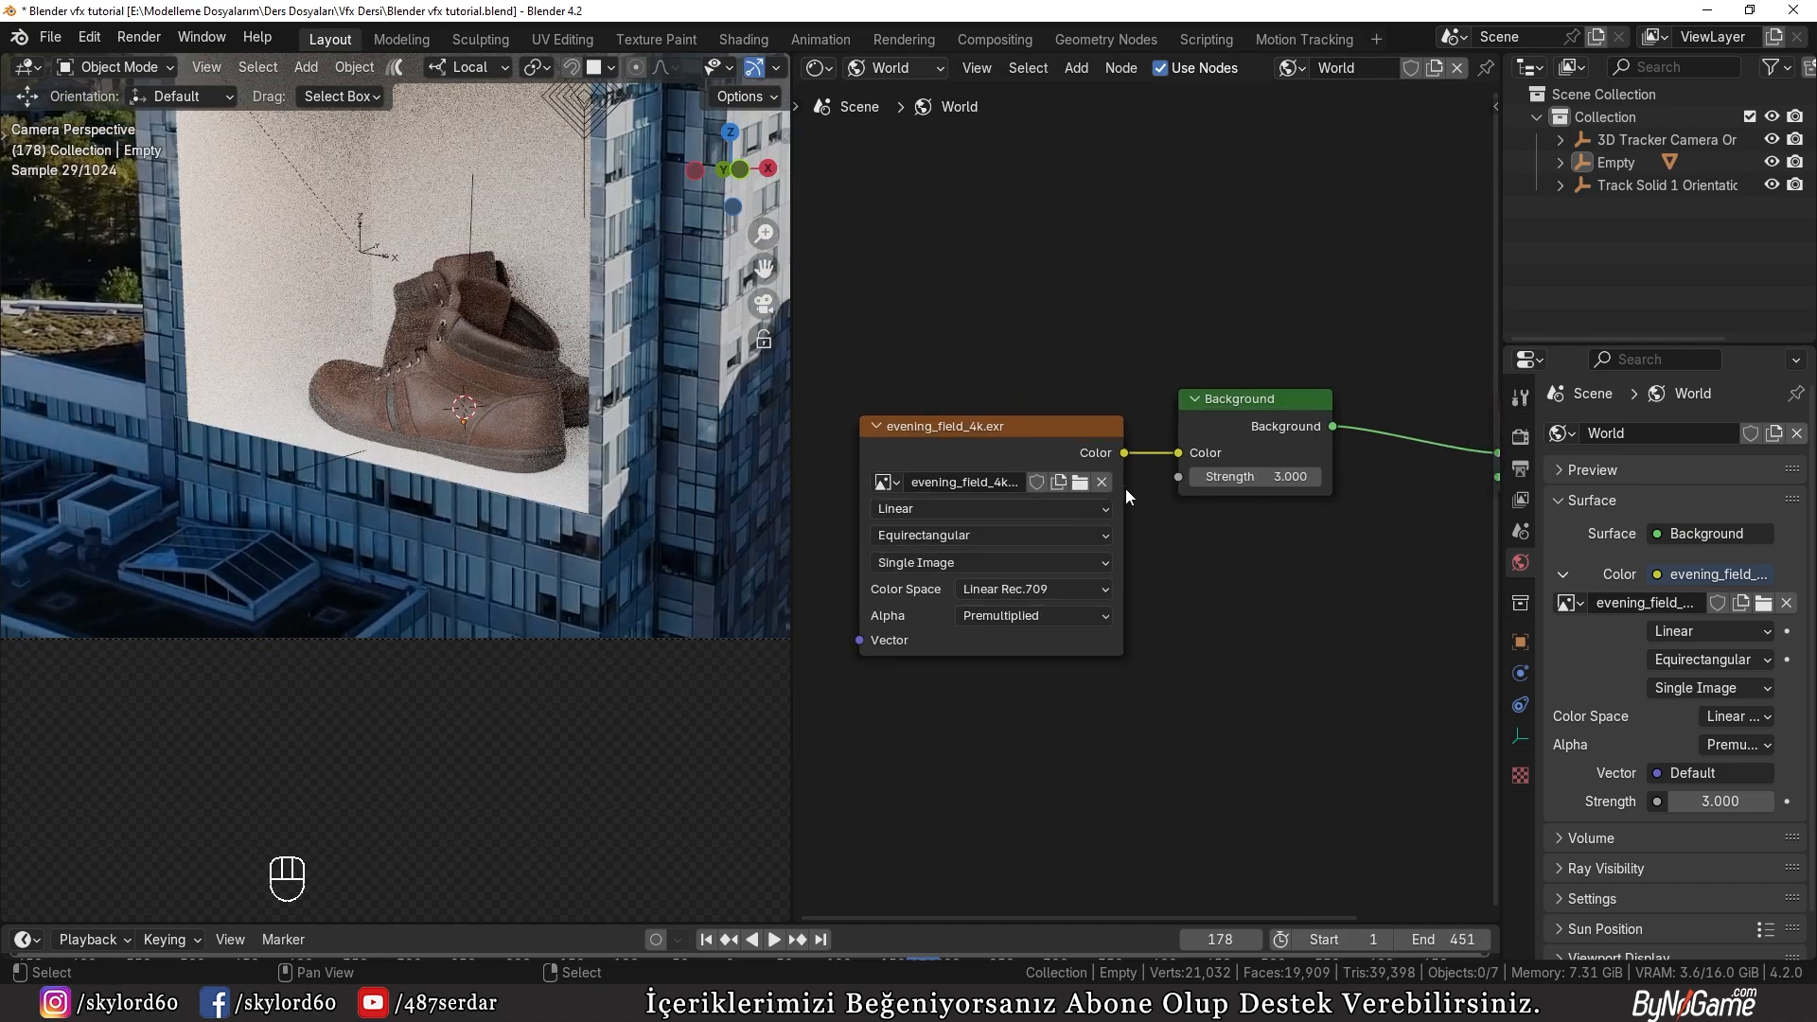
pyautogui.doubleClick(1263, 483)
pyautogui.write('2')
pyautogui.press('Return')
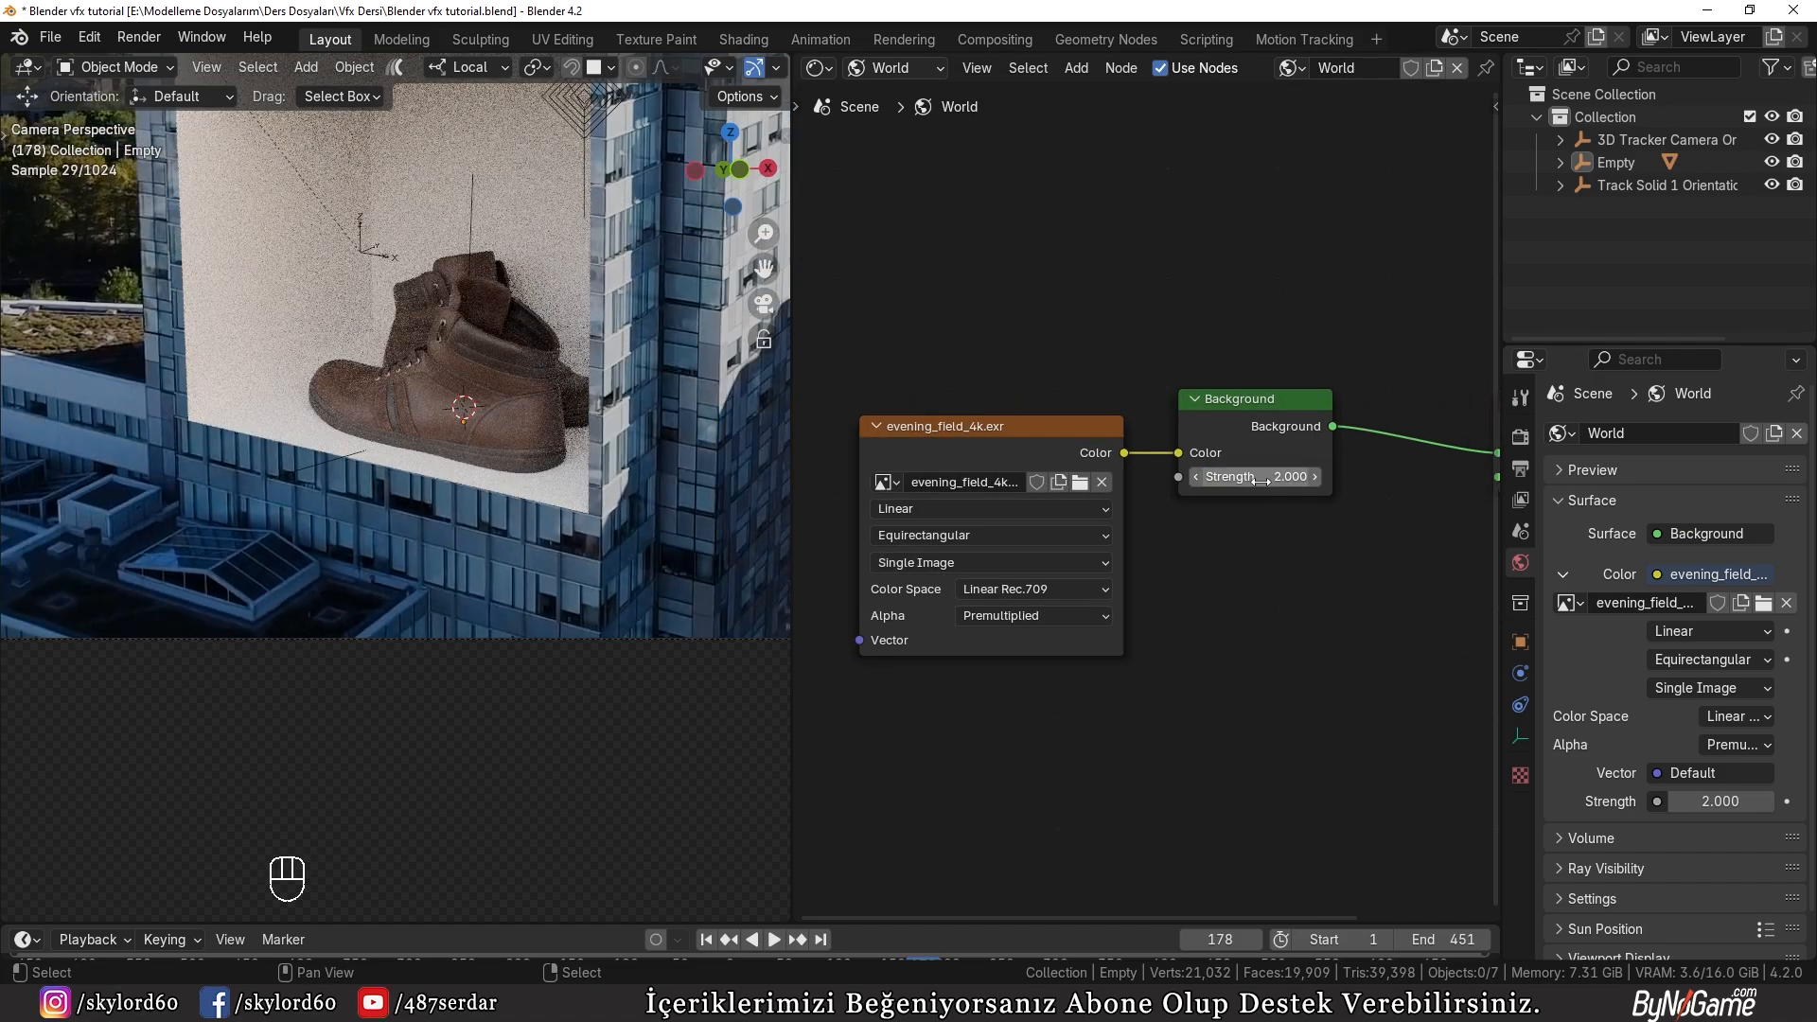
# Step: Try world Background strengths of 1 and 1.2, and settle on 1.5
pyautogui.scroll(-1, 605, 430)
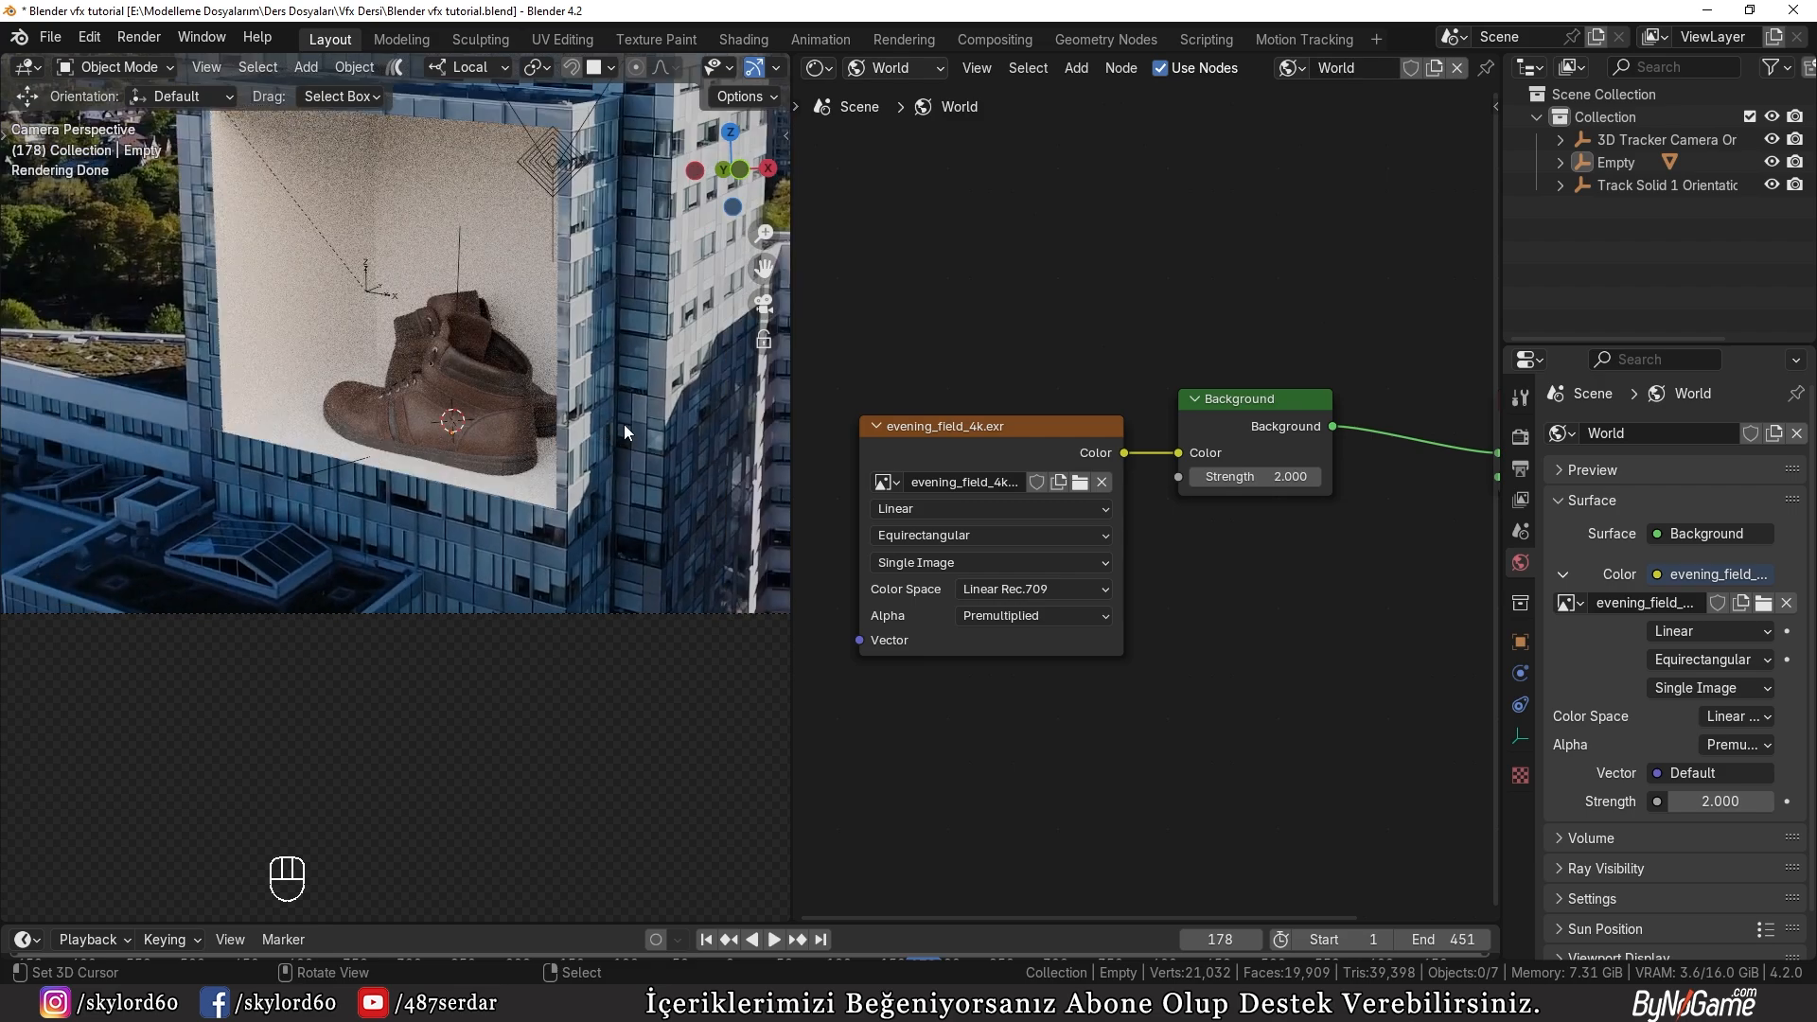
pyautogui.click(1270, 475)
pyautogui.write('1')
pyautogui.press('Return')
pyautogui.doubleClick(1272, 475)
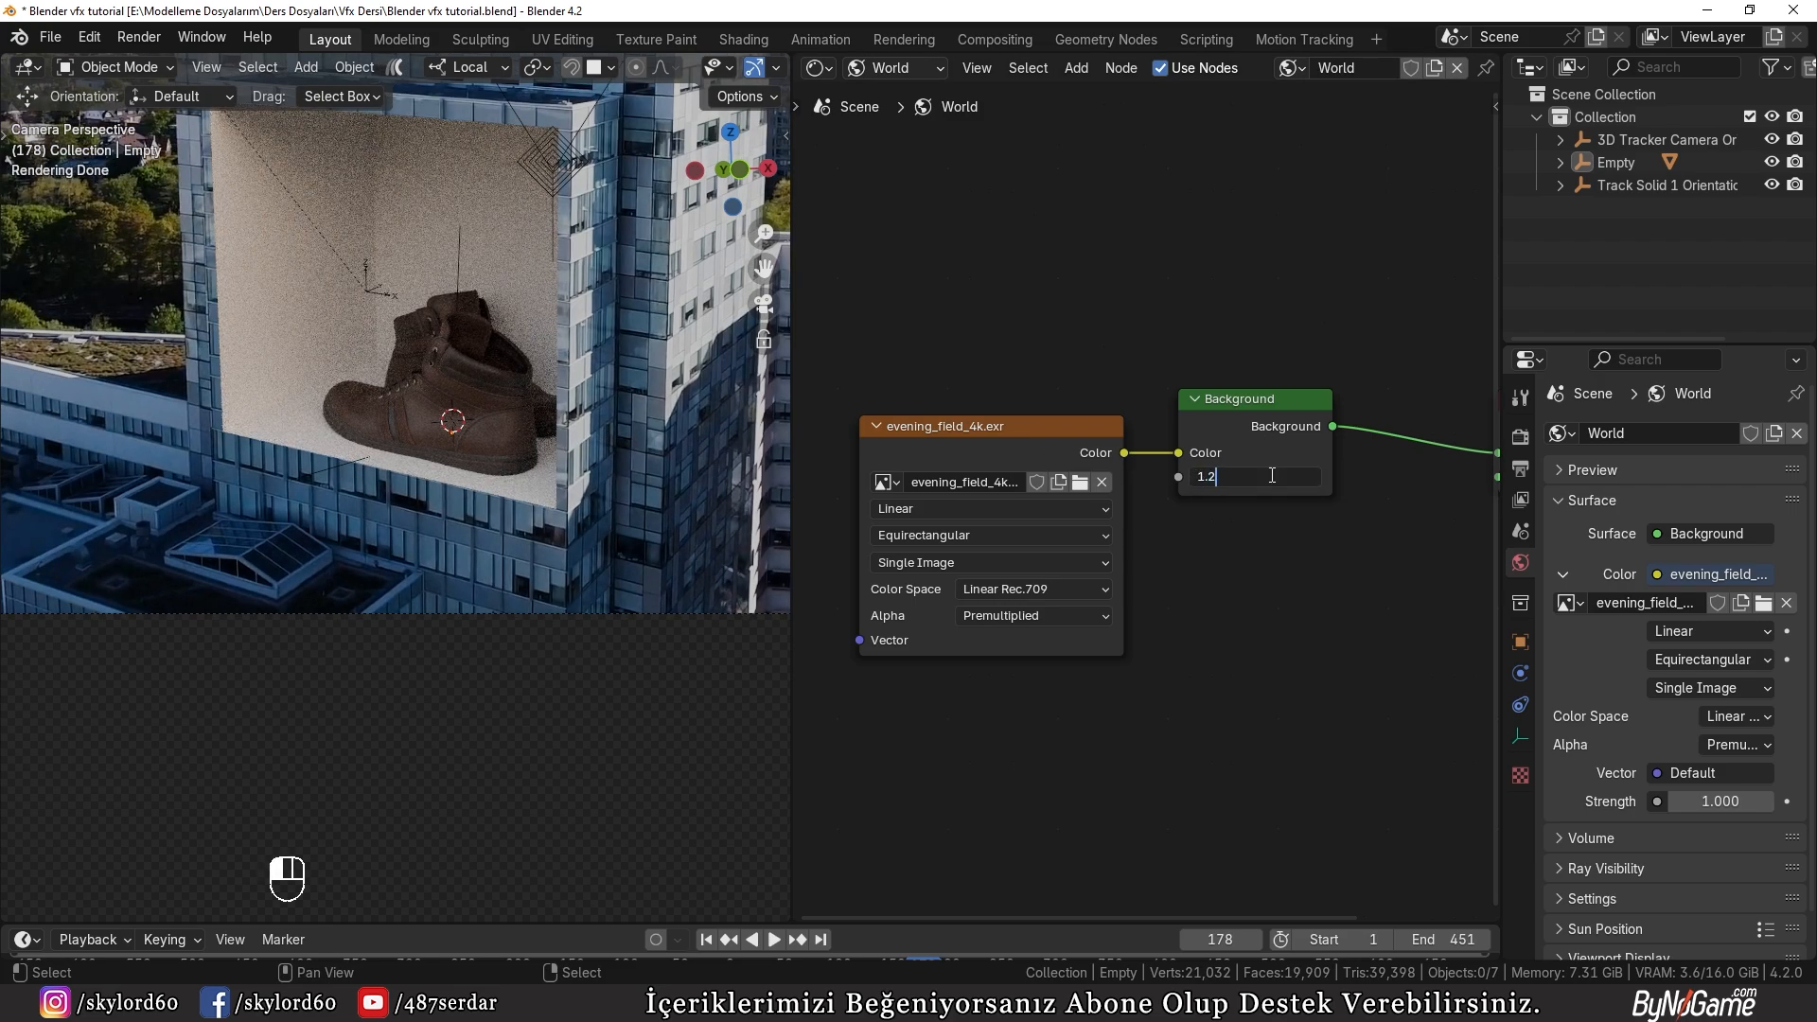
pyautogui.press('Return')
pyautogui.doubleClick(1272, 475)
pyautogui.press('Return')
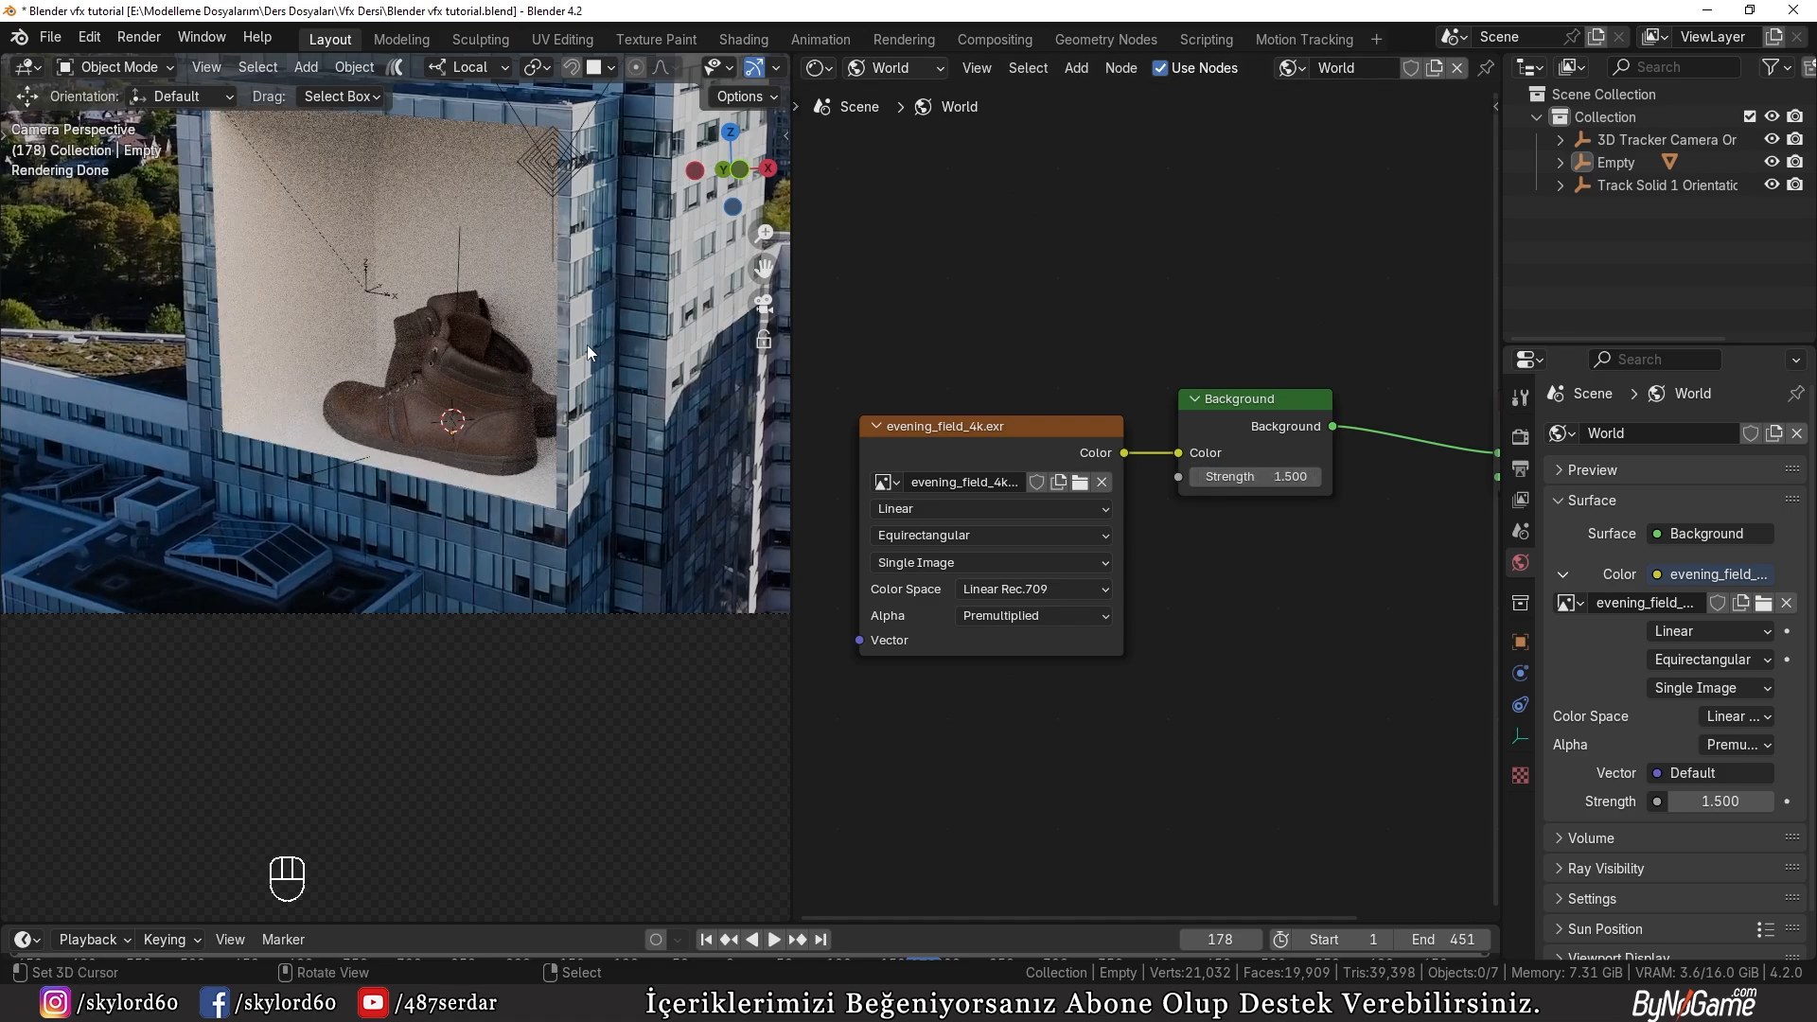
# Step: Switch the viewport to Solid shading, render the current frame to examine the lighting on the shoes and recess, and close the render
pyautogui.press('z')
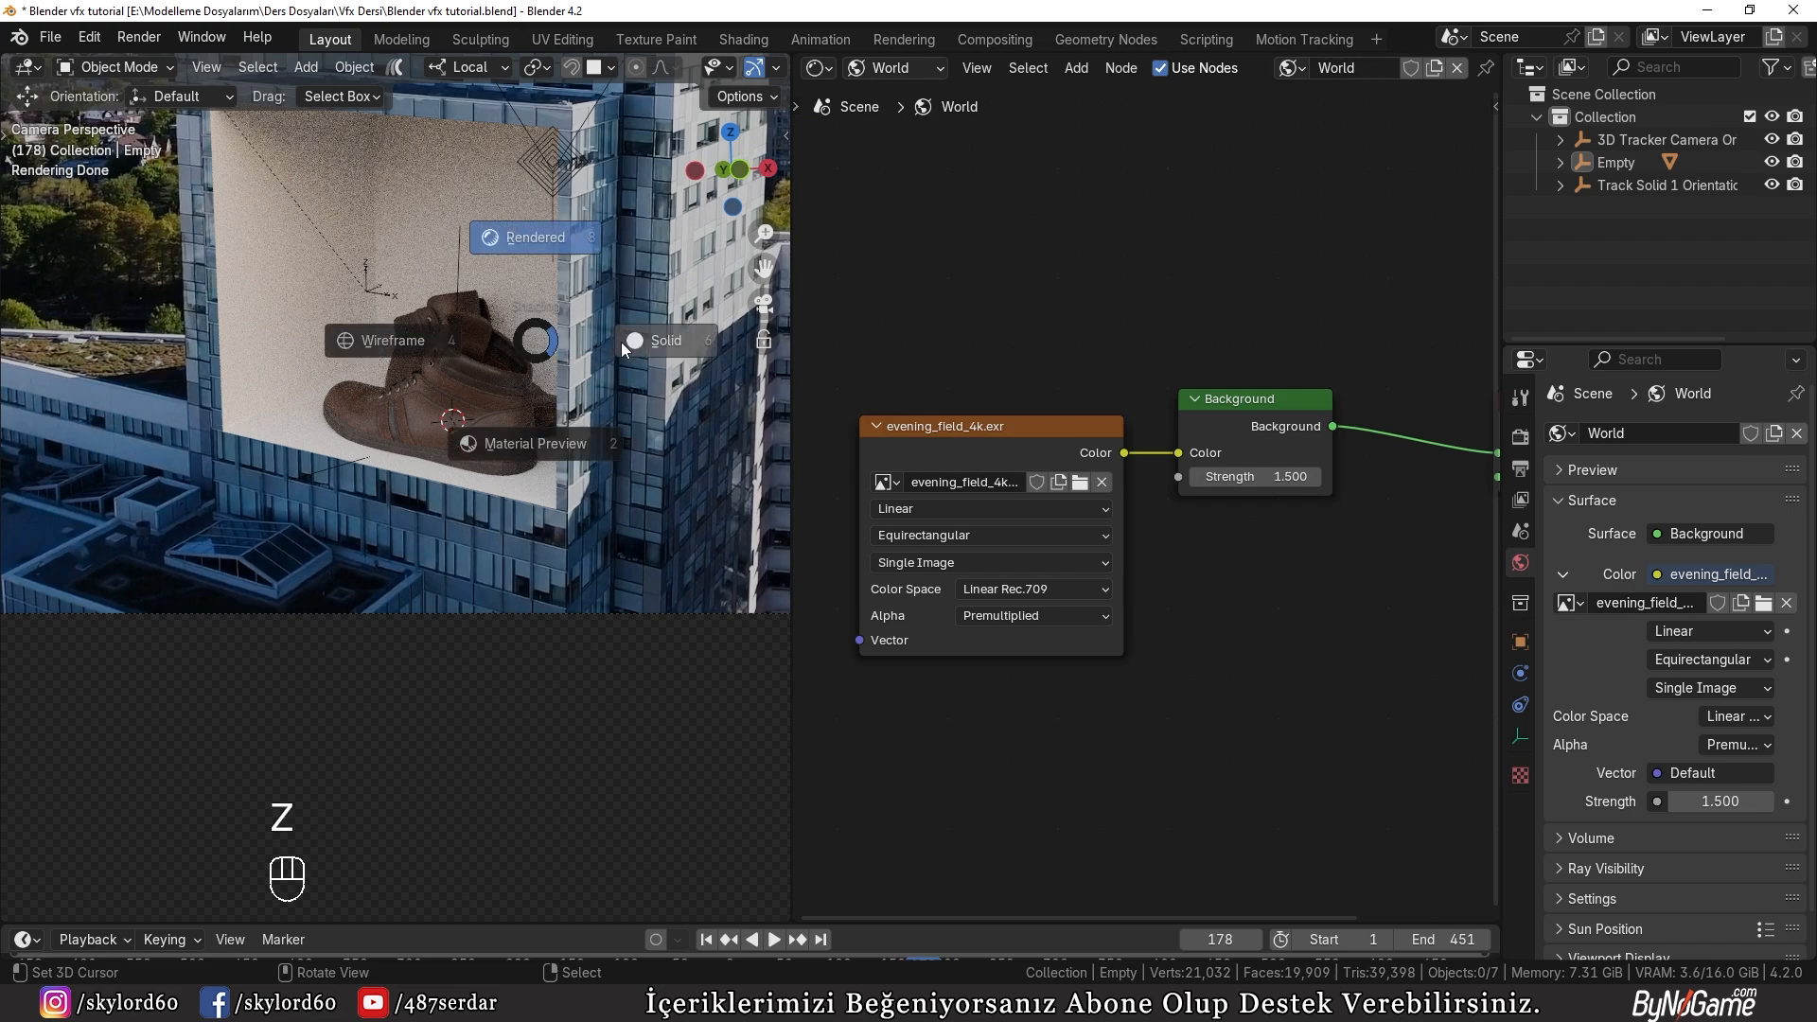
pyautogui.click(625, 342)
pyautogui.click(139, 38)
pyautogui.click(160, 64)
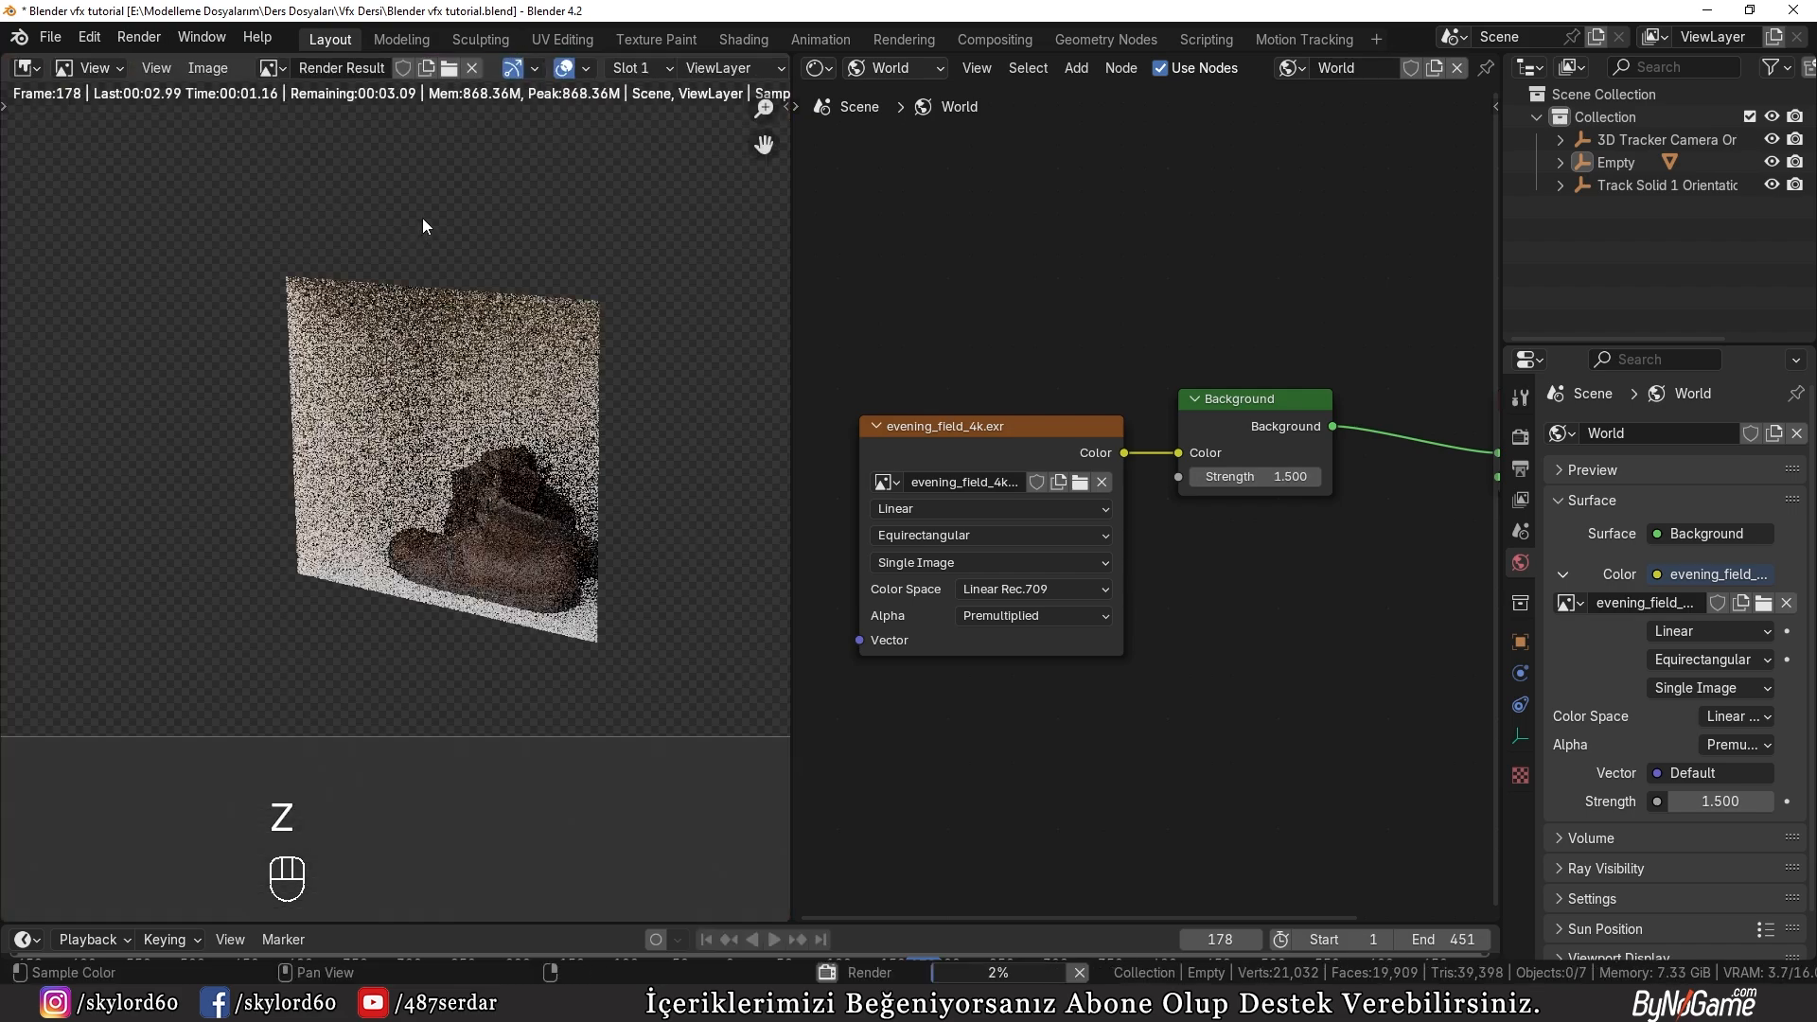
pyautogui.scroll(4, 473, 284)
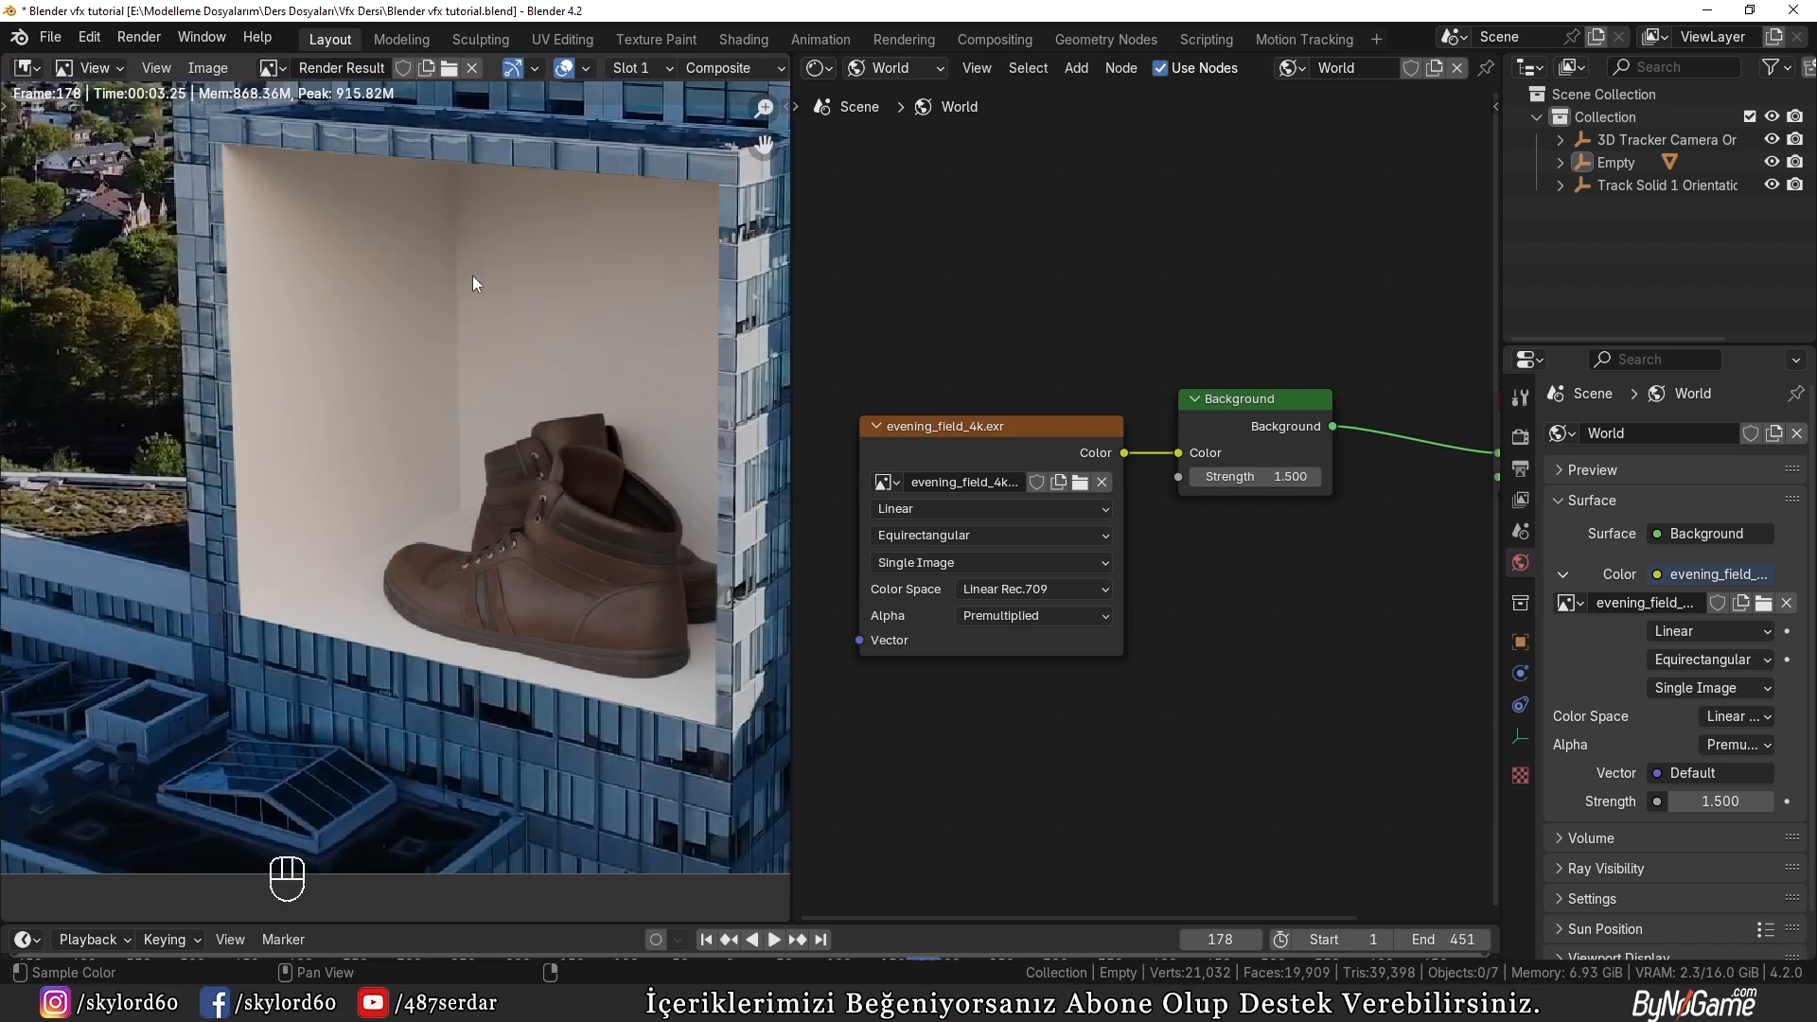
pyautogui.scroll(-3, 516, 332)
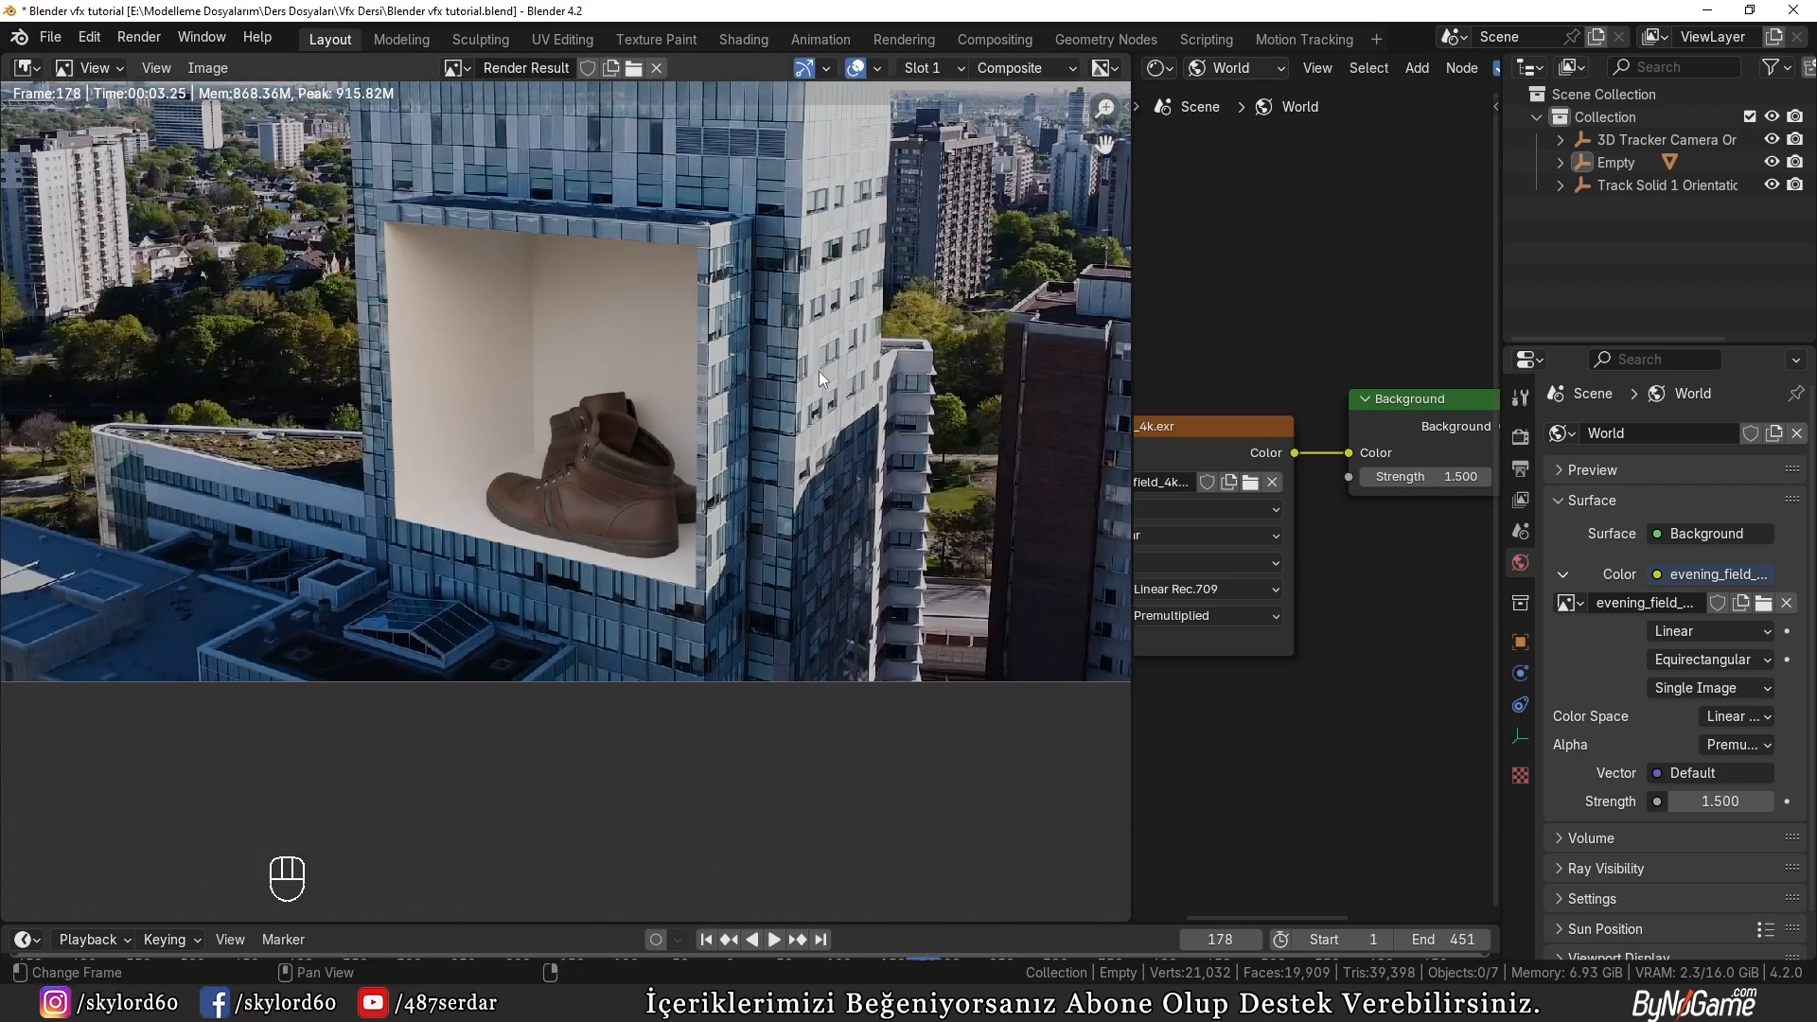
pyautogui.press('Escape')
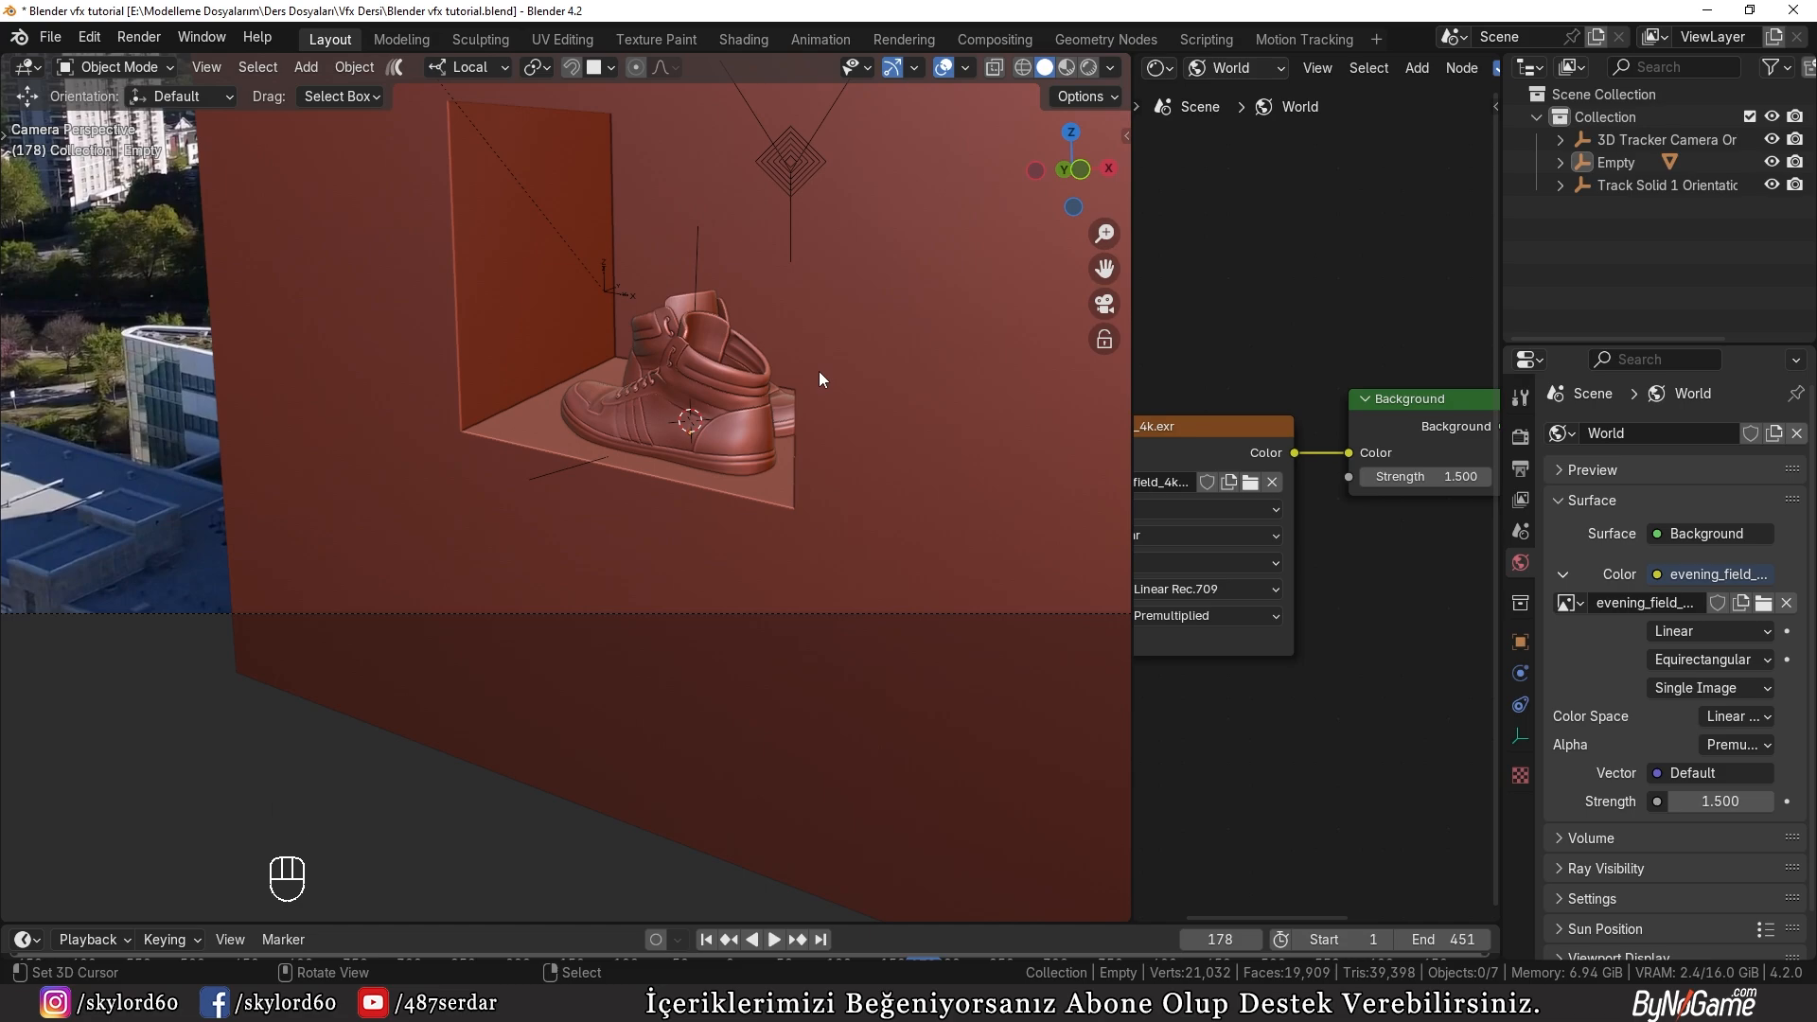
# Step: In Edit Mode on the tracked wall, duplicate the lower front edge of the recess opening in place
pyautogui.scroll(-1, 667, 369)
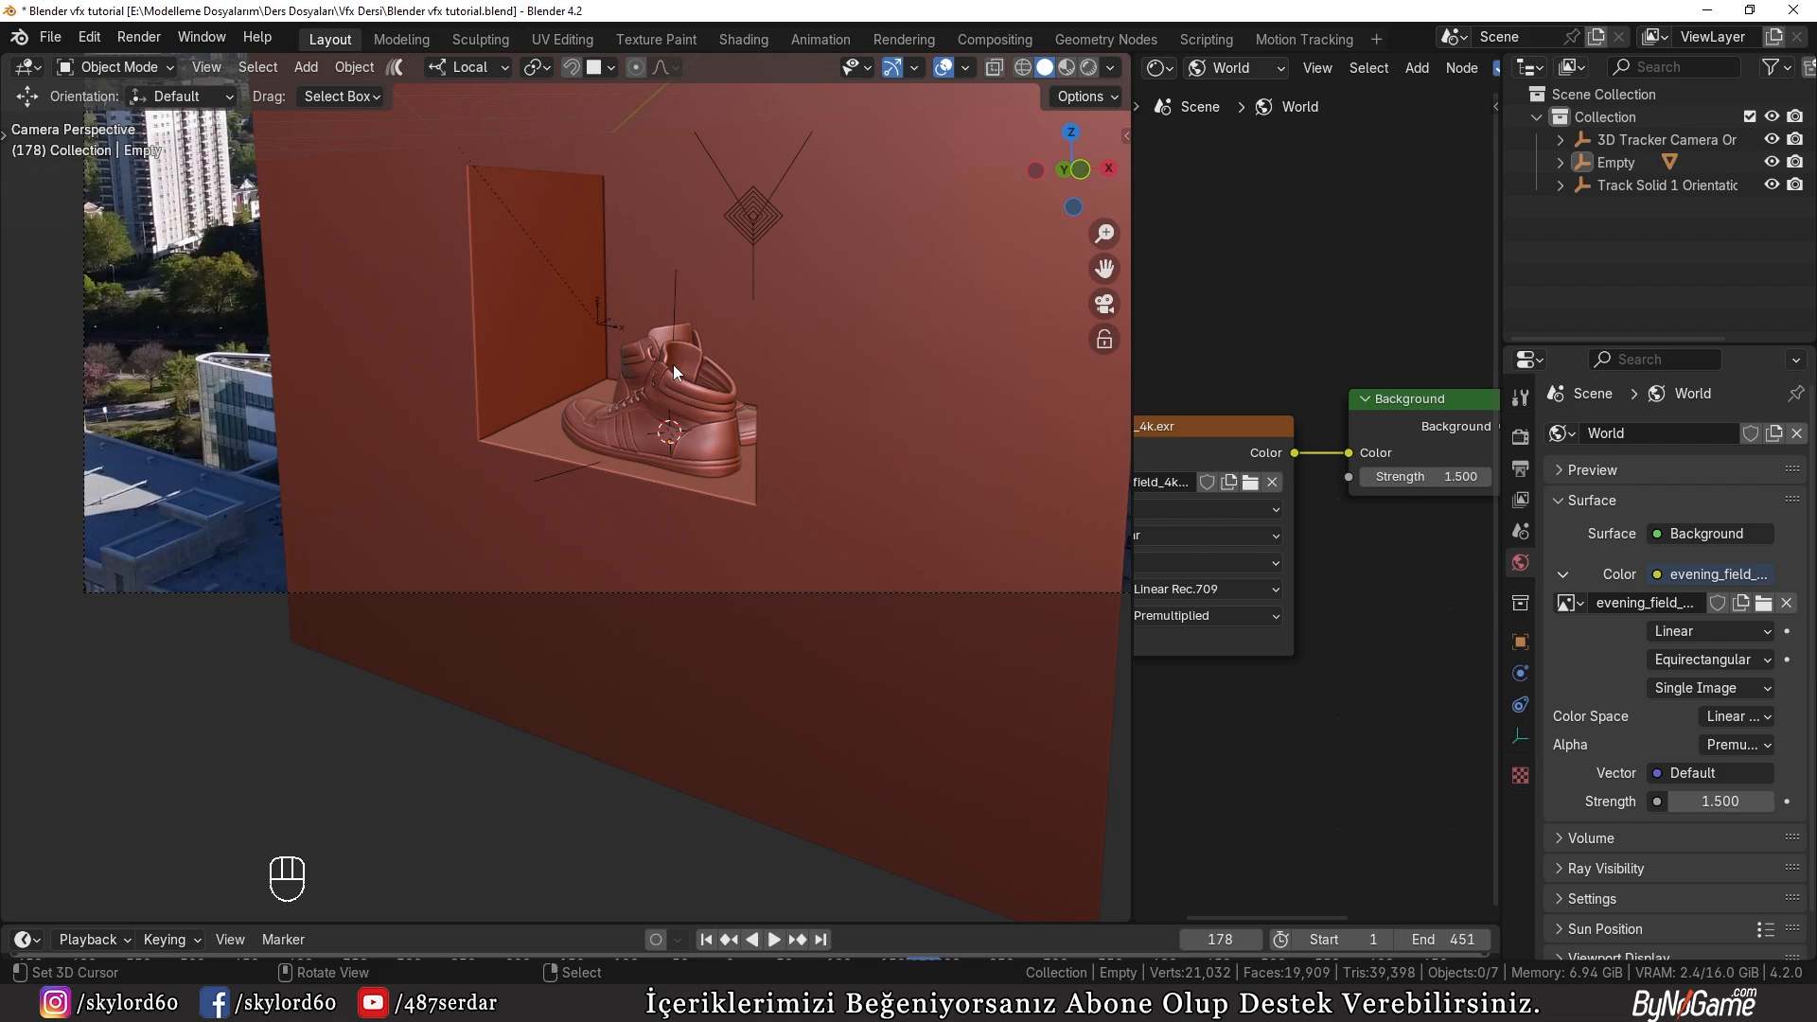
pyautogui.scroll(-2, 673, 365)
pyautogui.click(570, 511)
pyautogui.press('Tab')
pyautogui.scroll(3, 570, 508)
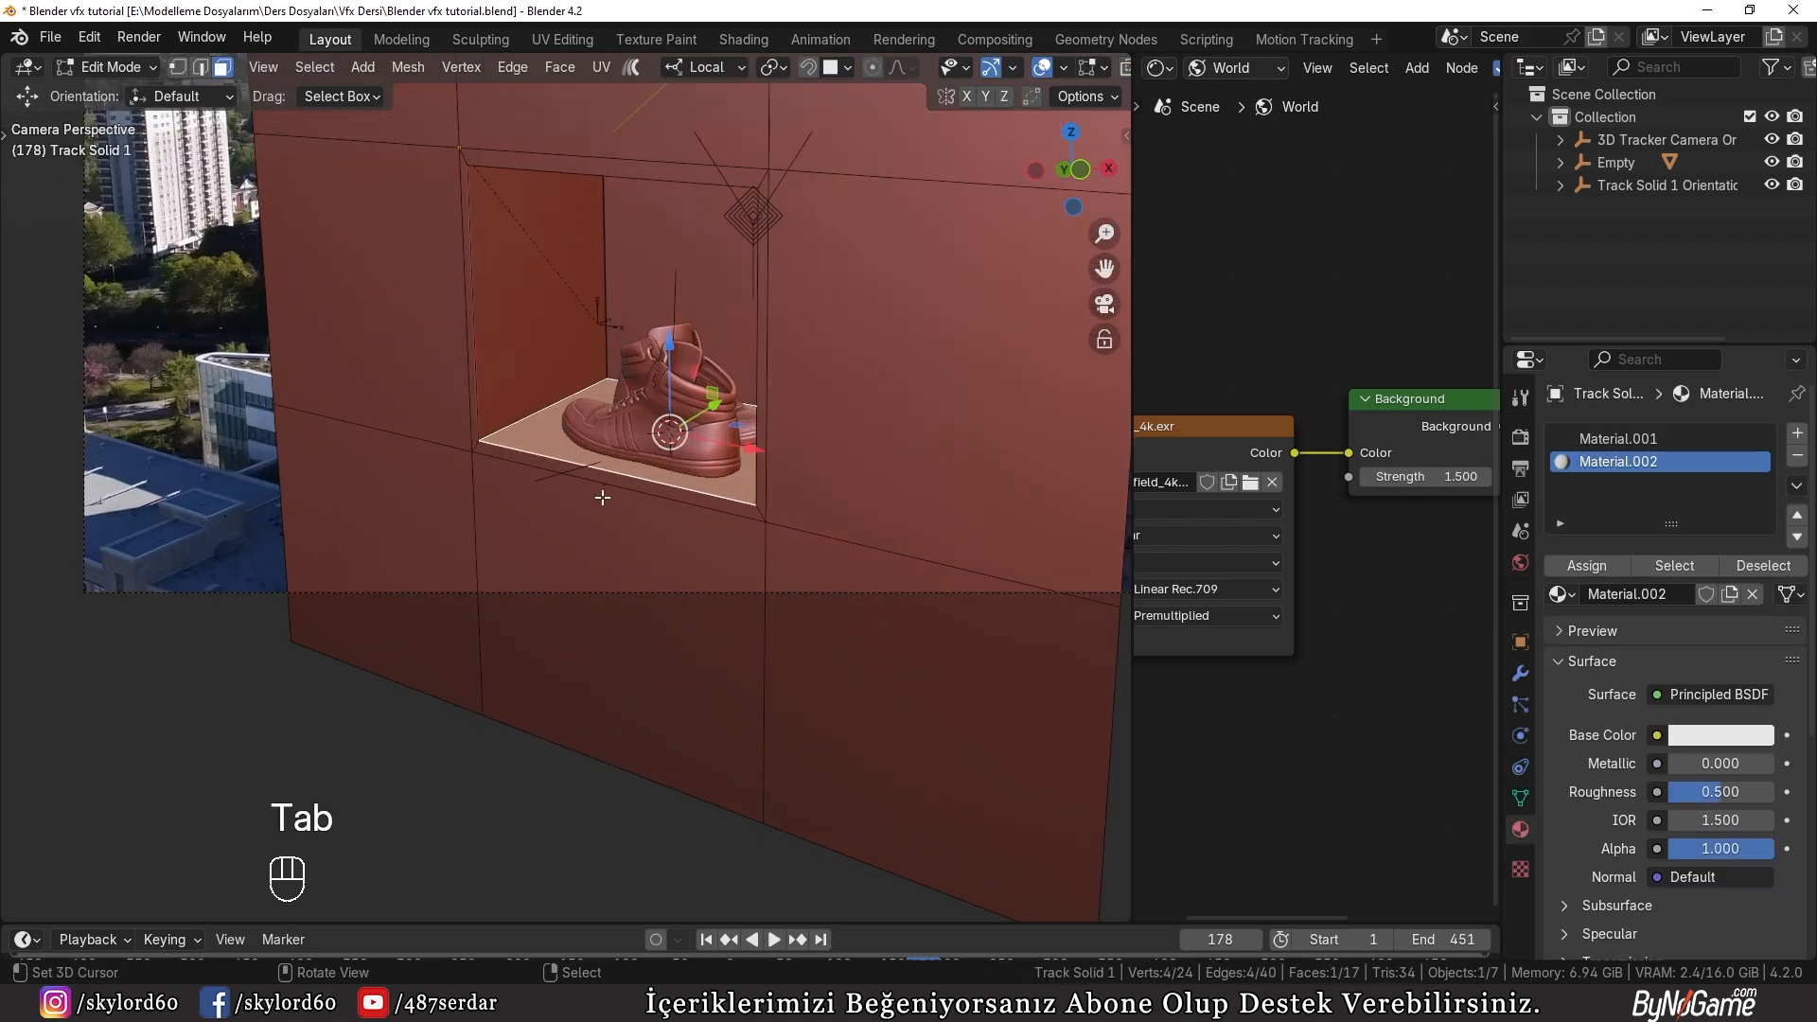
pyautogui.press('2')
pyautogui.scroll(2, 600, 496)
pyautogui.hotkey('shift', 'd')
pyautogui.rightClick(753, 470)
pyautogui.scroll(-3, 753, 470)
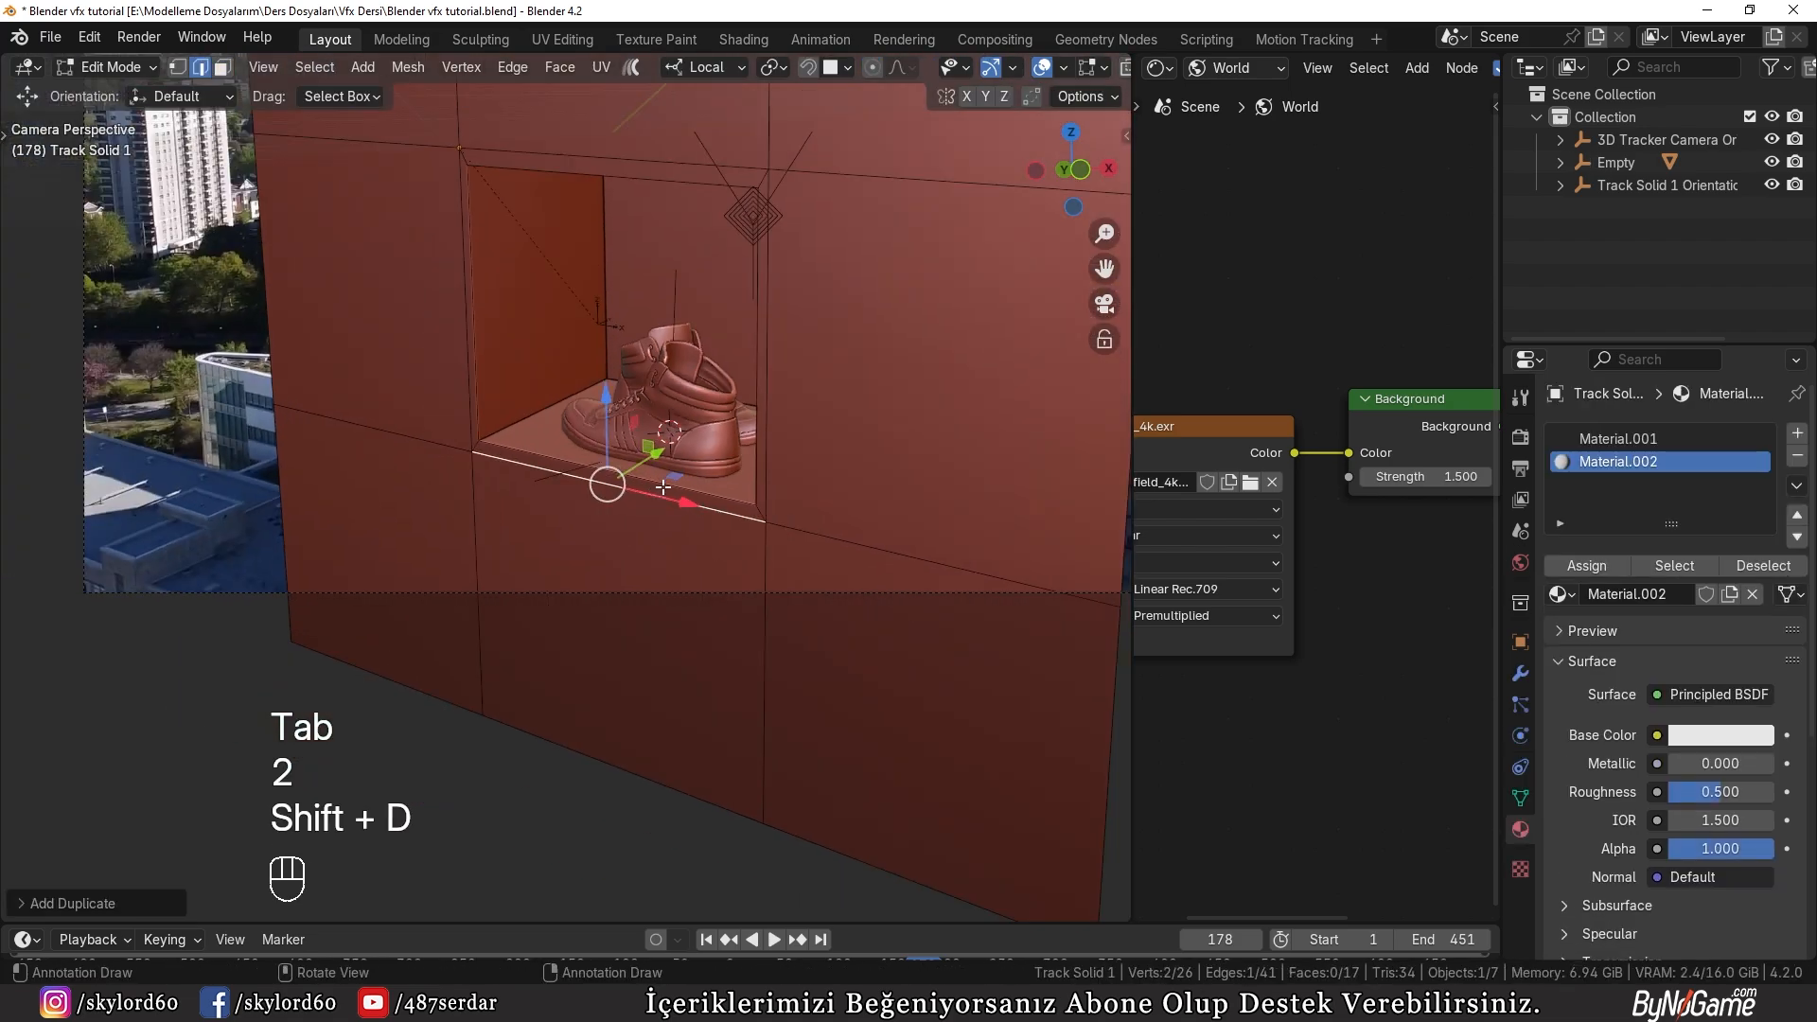
# Step: Extrude the duplicated edge about 22 m upward along Z to form a panel covering the recess opening
pyautogui.press('e')
pyautogui.press('z')
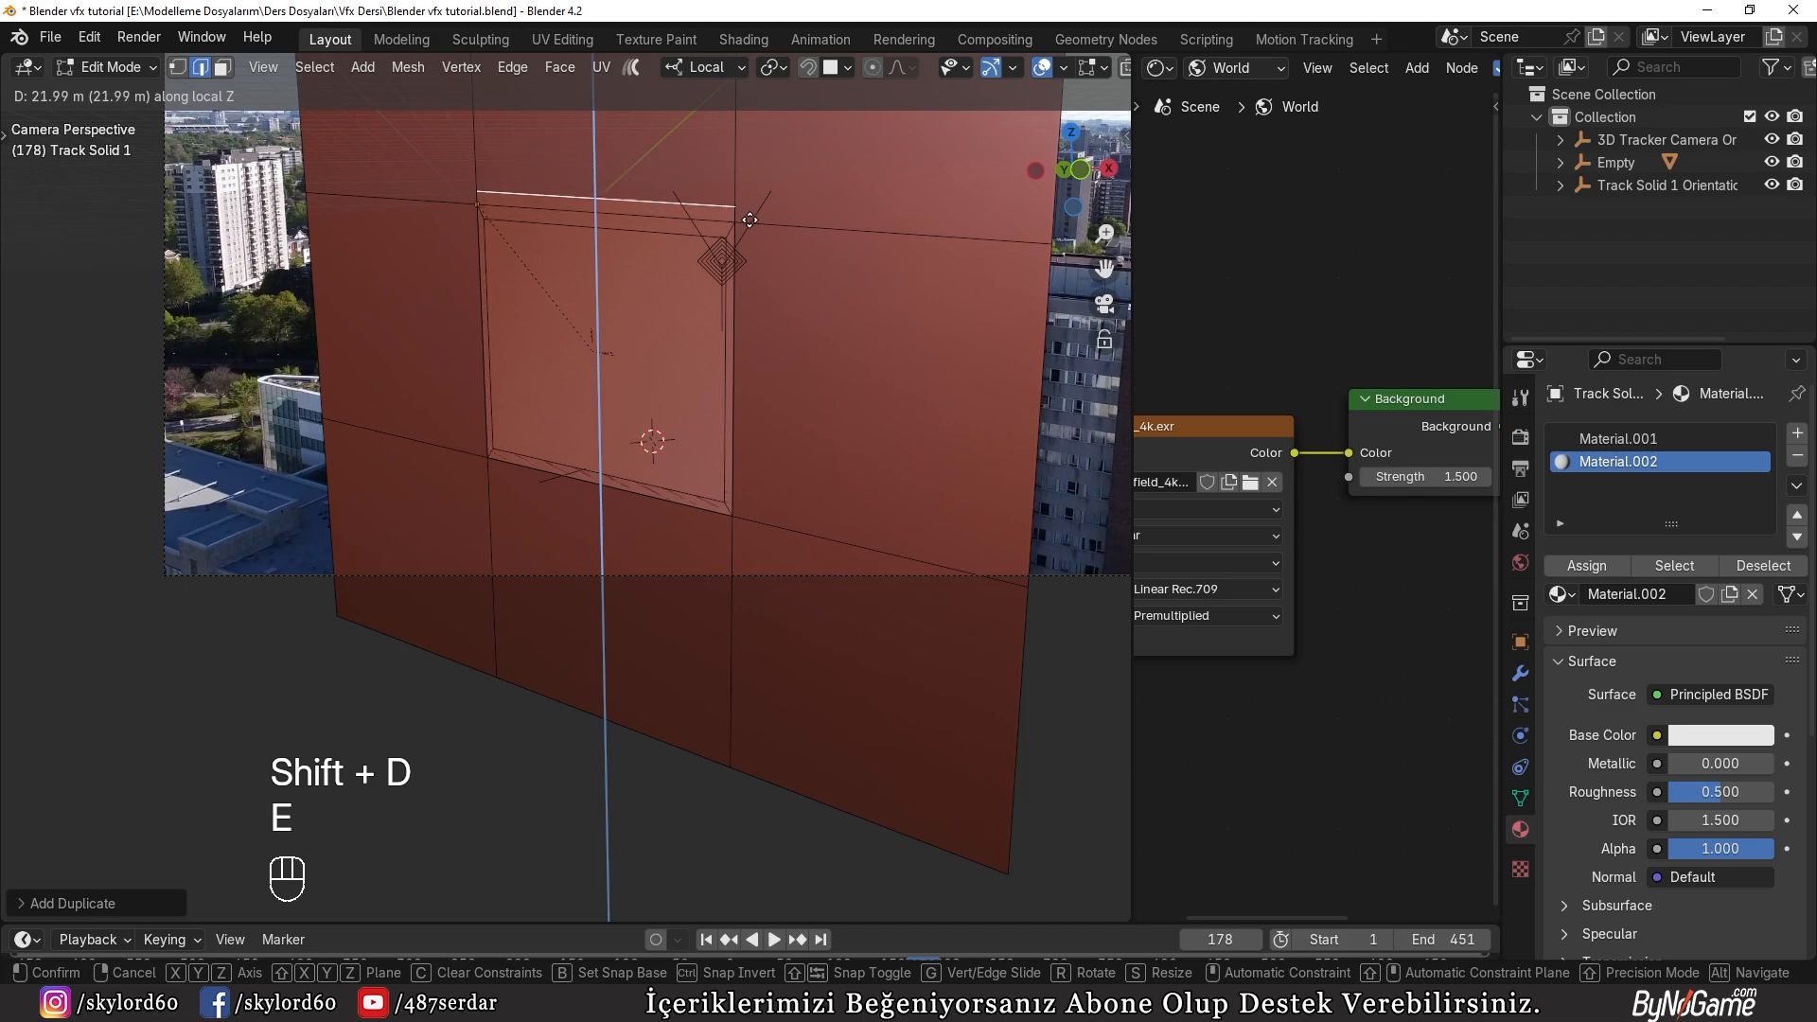
pyautogui.click(751, 222)
# Step: Select the whole linked panel, scale it slightly, and move it along local Y just in front of the wall
pyautogui.hotkey('ctrl', 'l')
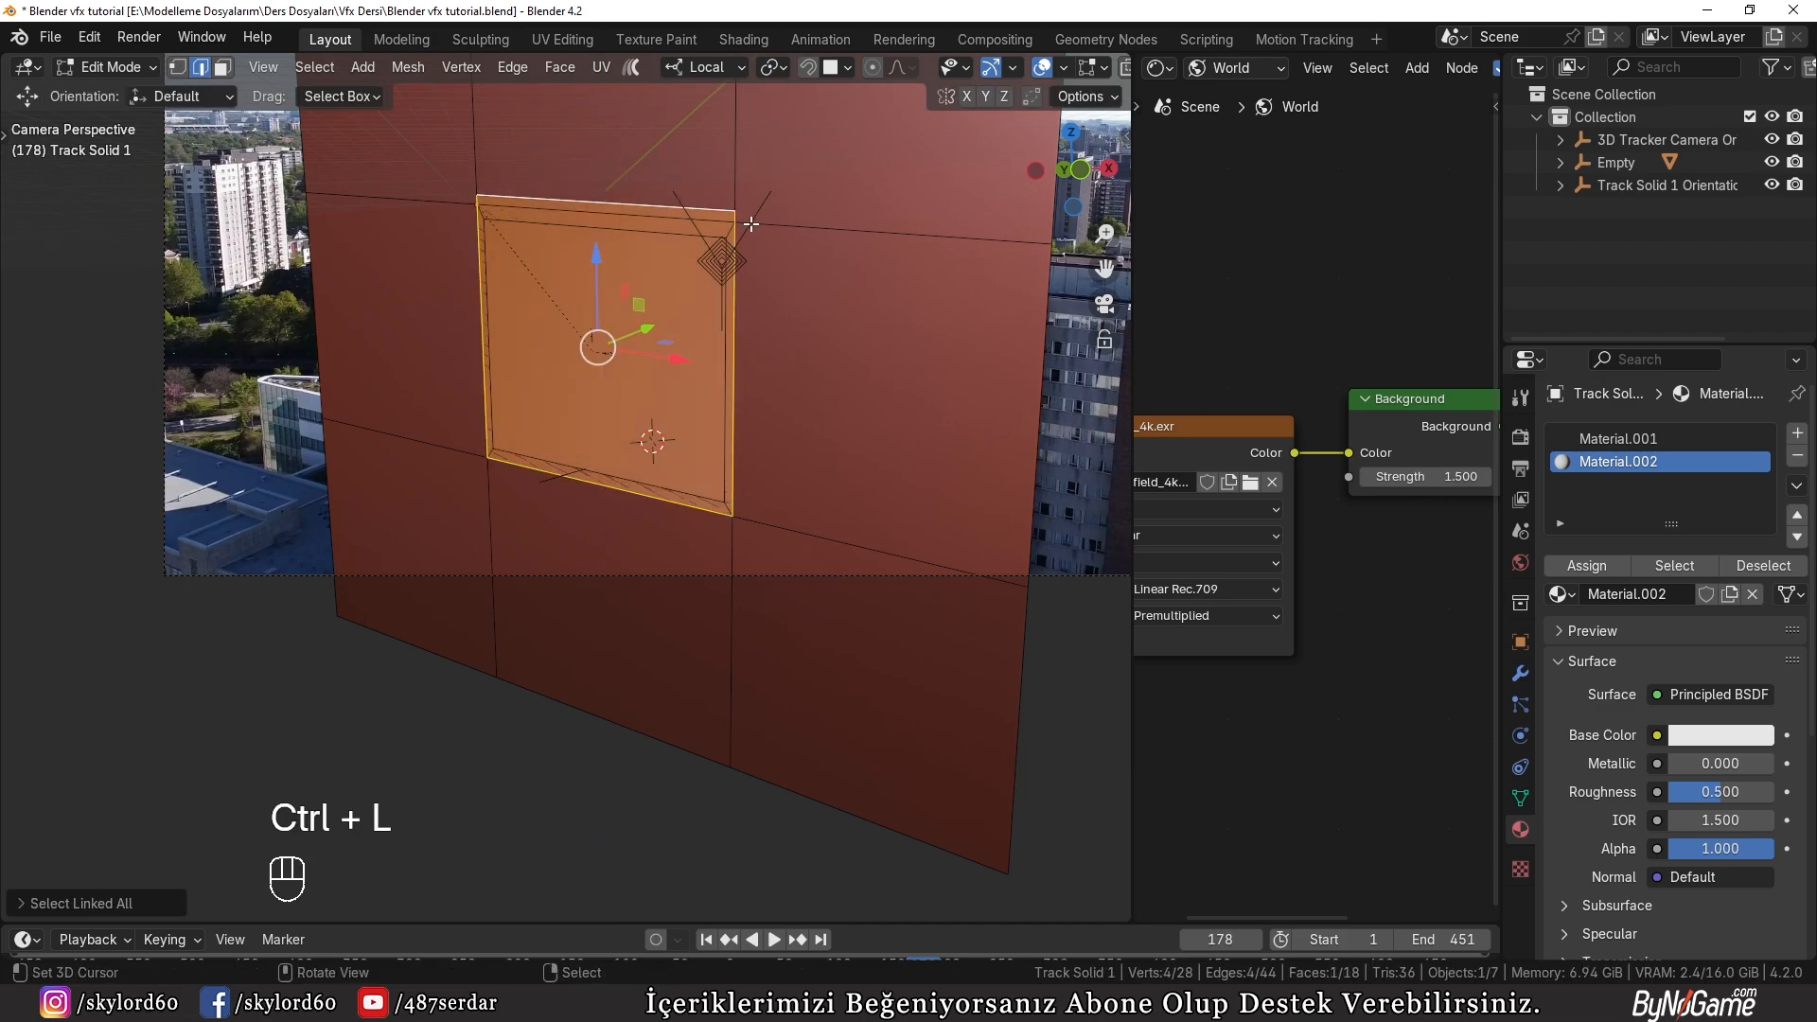
pyautogui.press('s')
pyautogui.click(840, 364)
pyautogui.moveTo(840, 364); pyautogui.dragTo(633, 472, button='middle')
pyautogui.press('g')
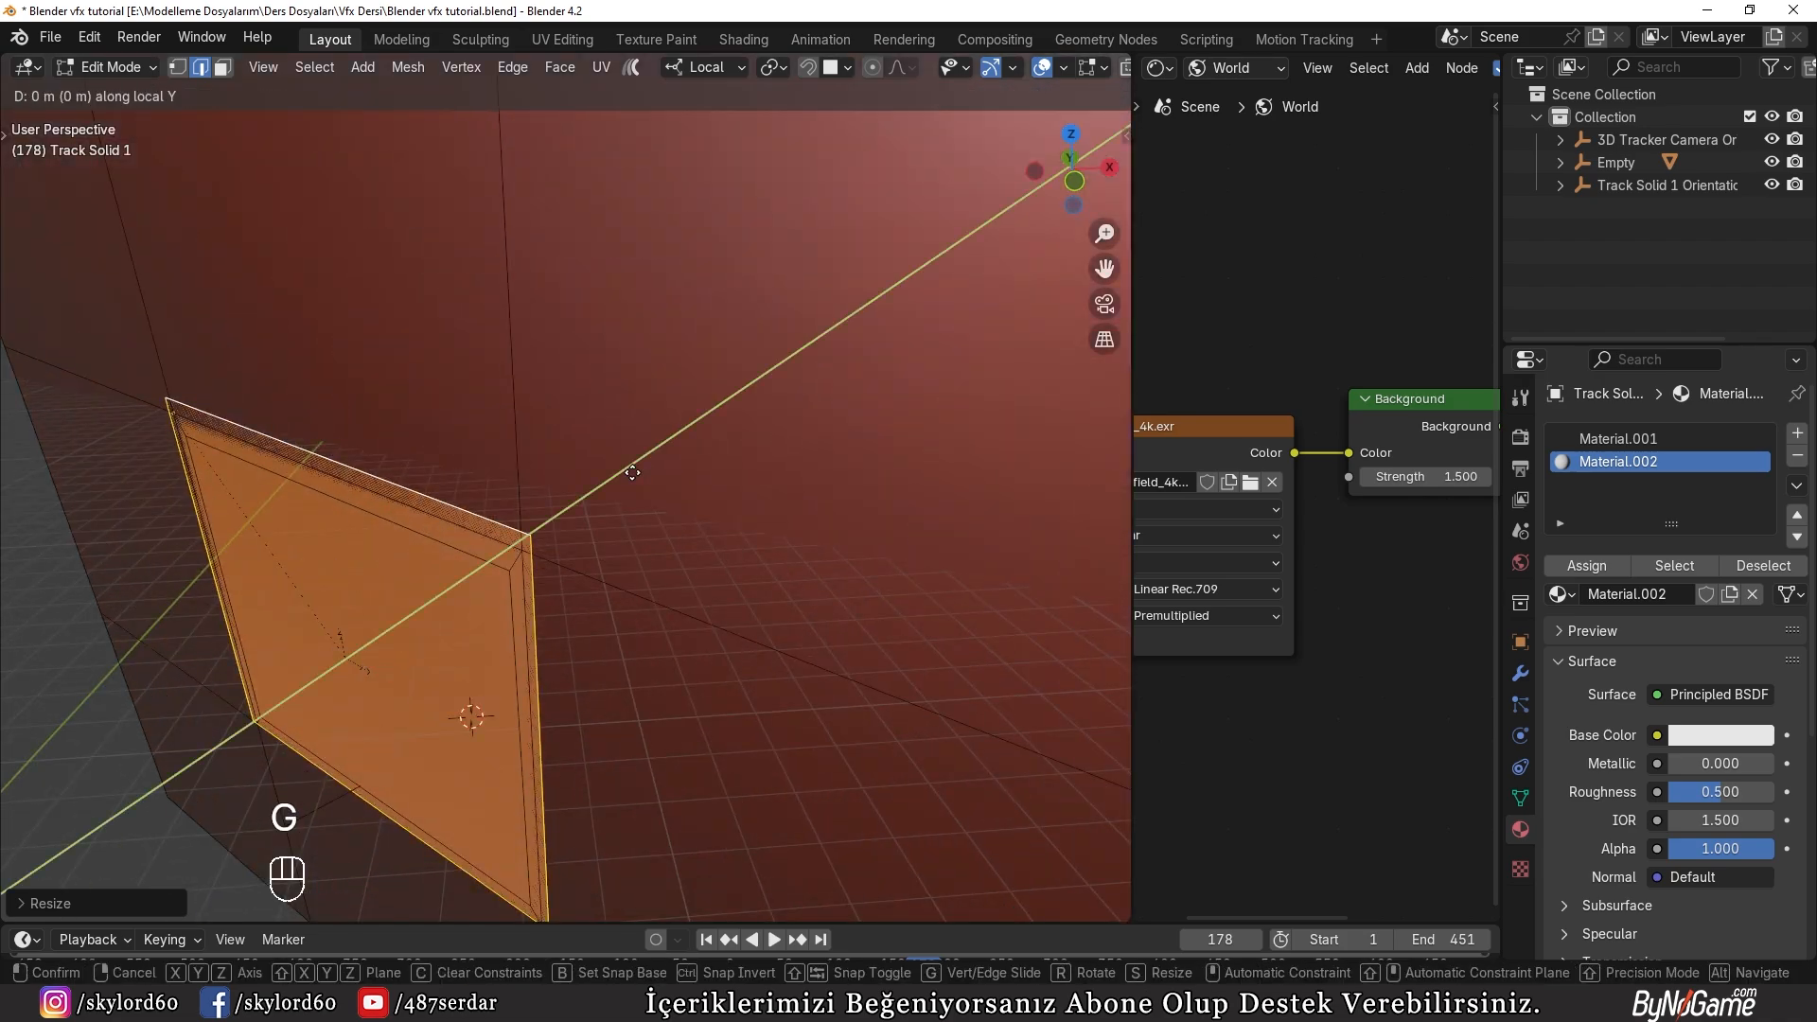
pyautogui.click(624, 479)
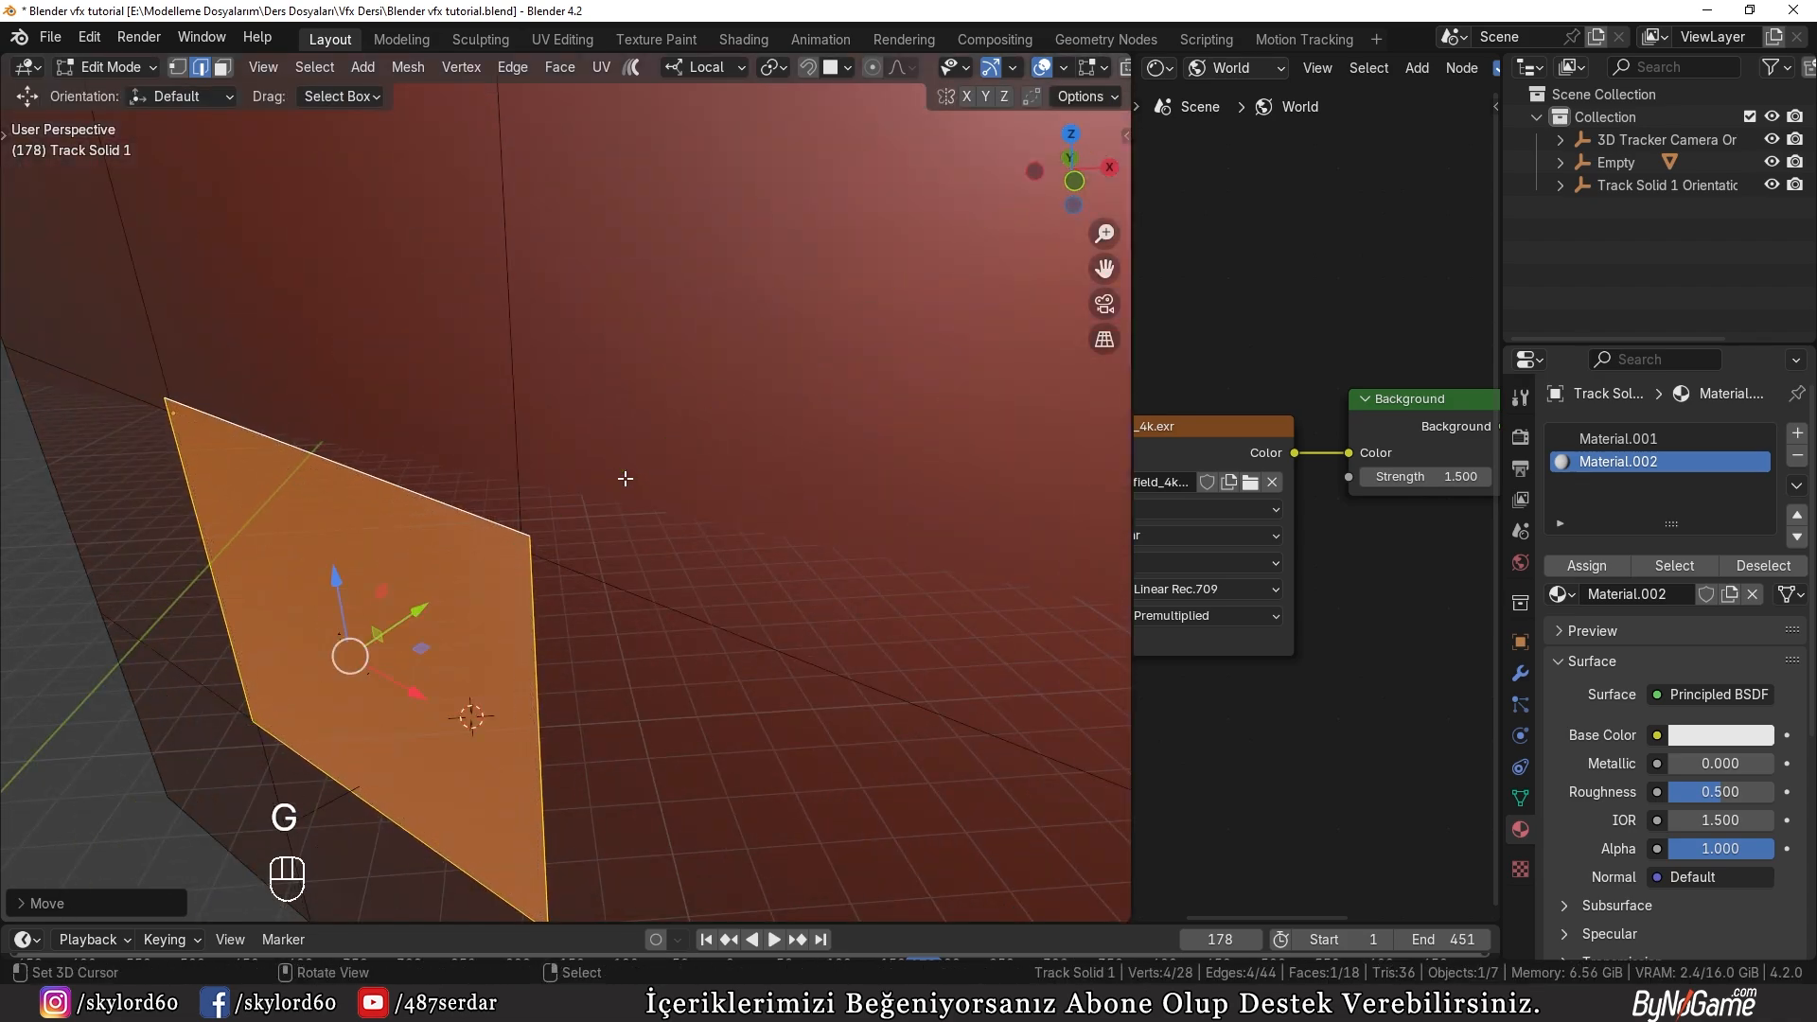
# Step: Separate the selected panel from the wall into its own object and return to Object Mode
pyautogui.press('p')
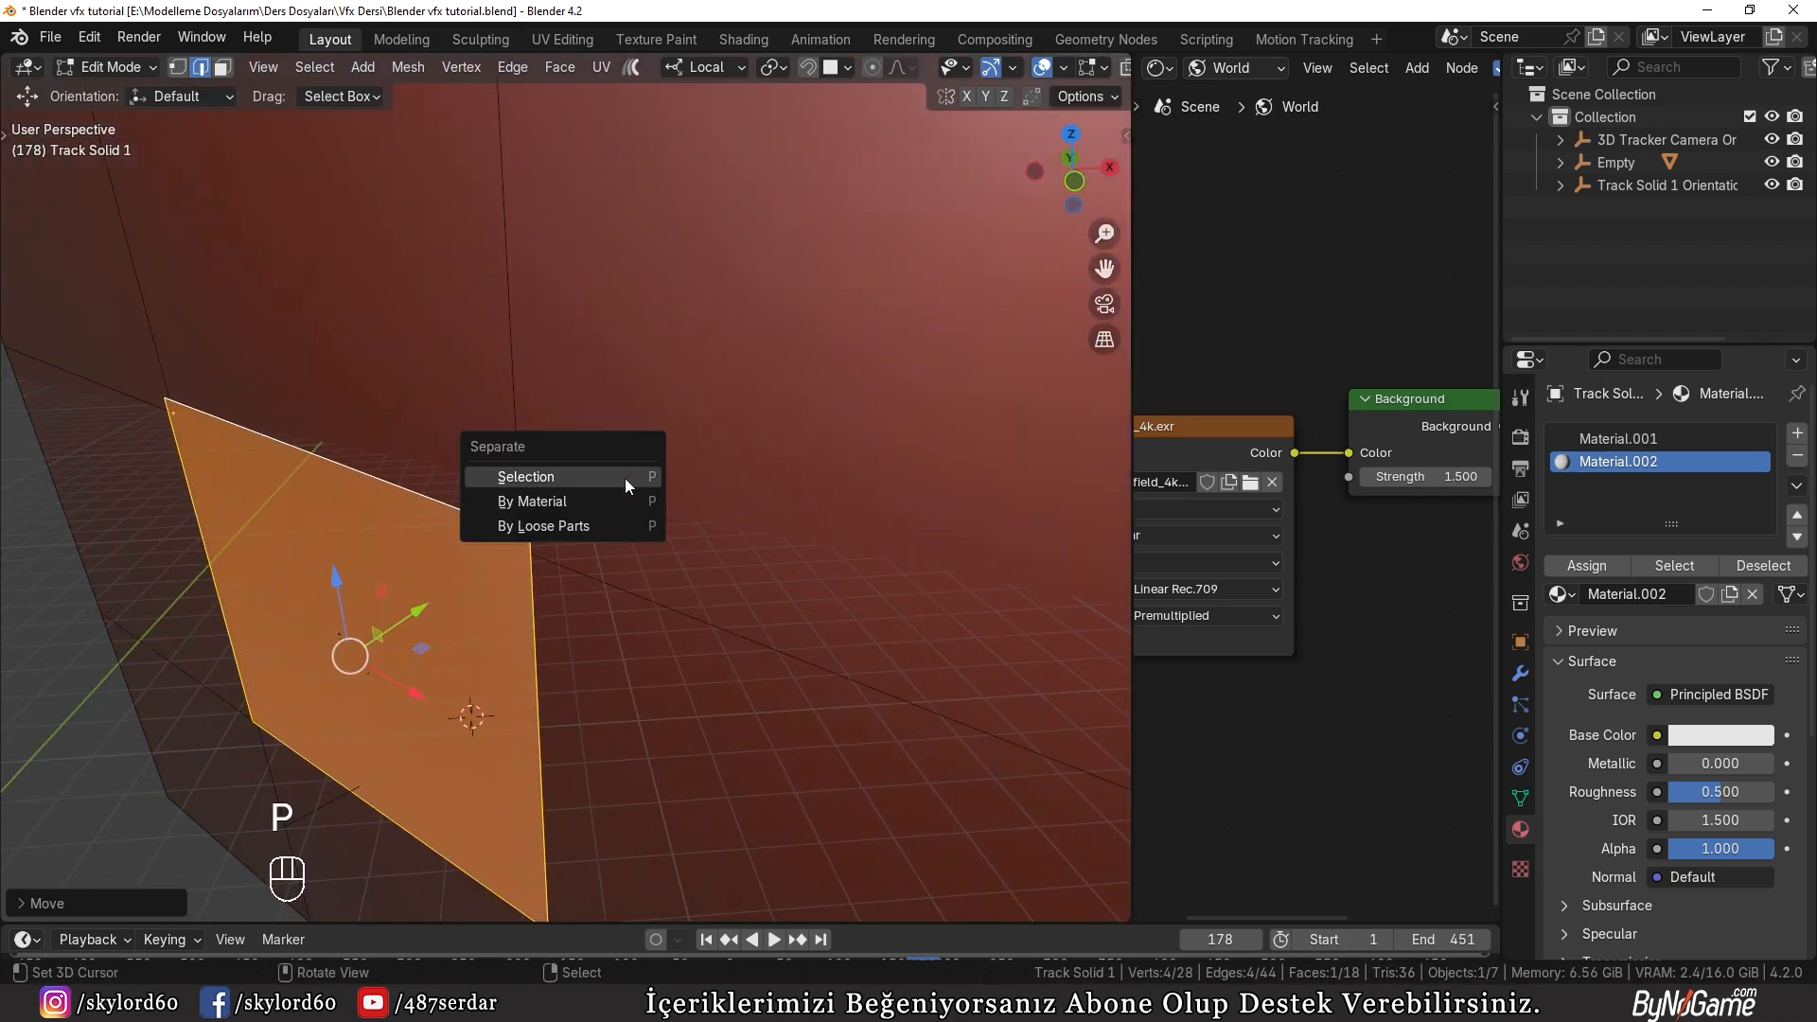
pyautogui.click(625, 479)
pyautogui.press('Tab')
# Step: In the rendered camera view, remove the Material.002 slot from the panel so it uses only the Holdout material
pyautogui.press('KP_0')
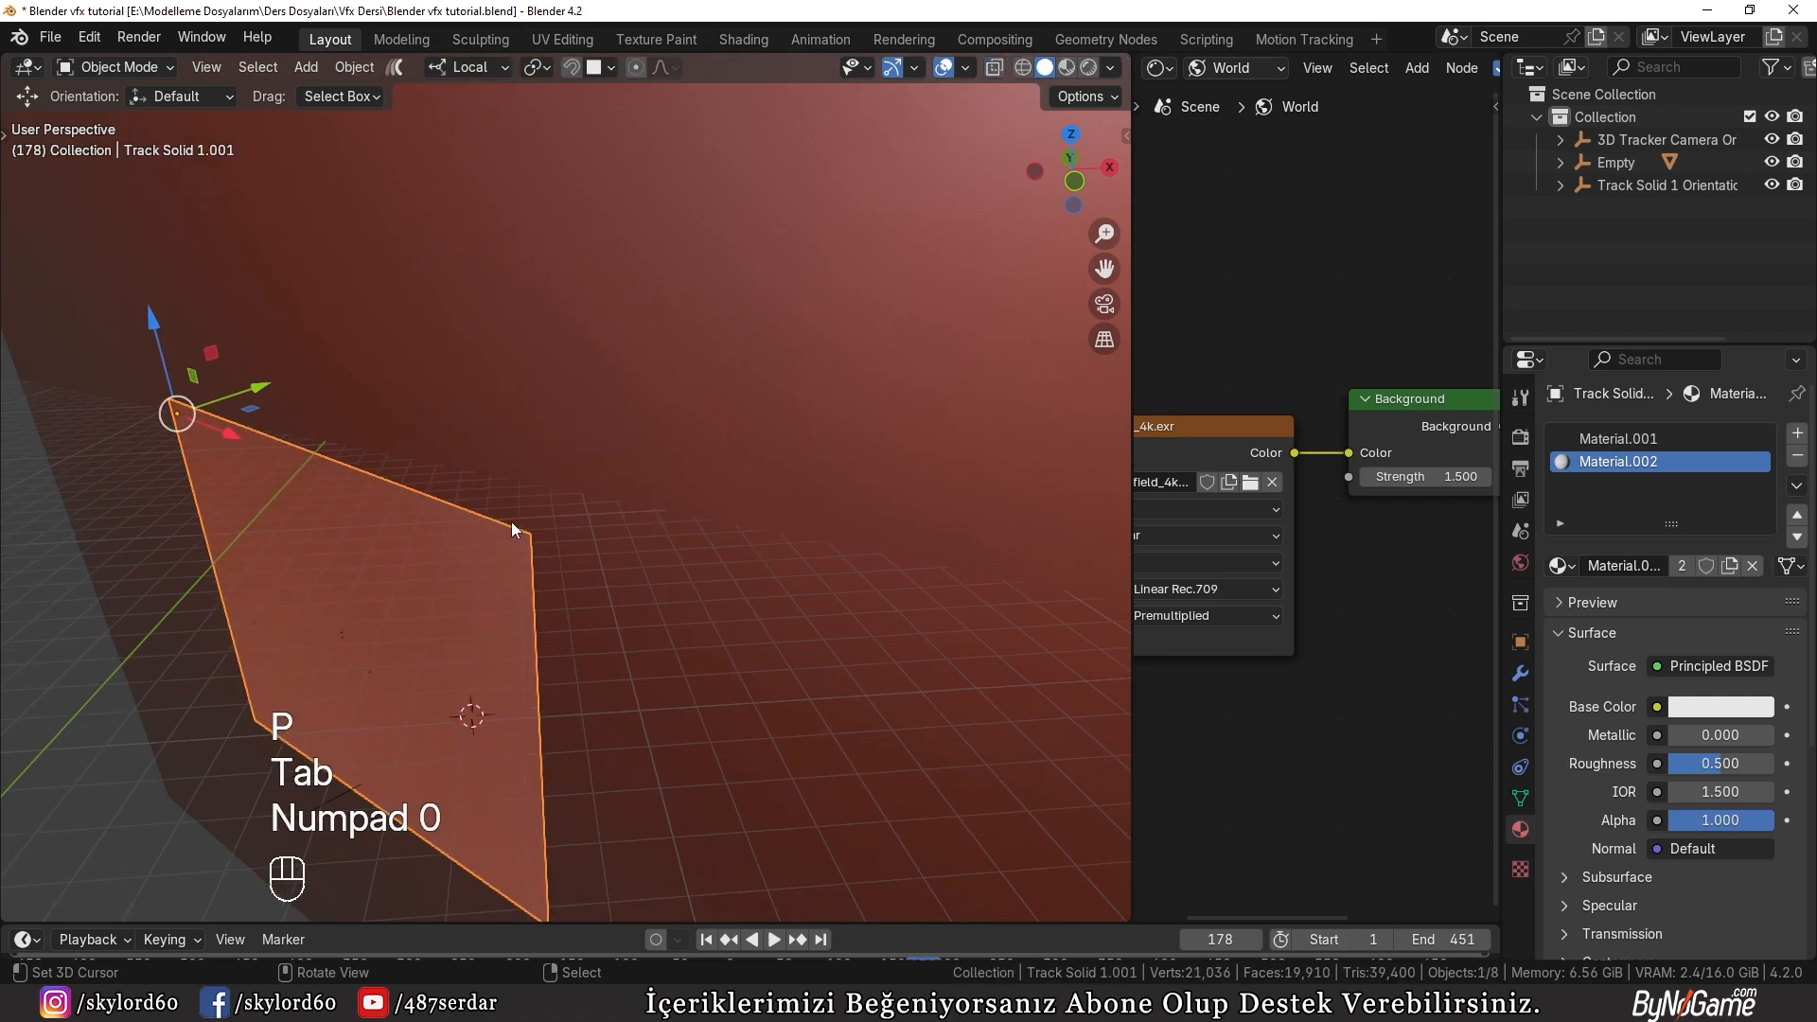
pyautogui.press('z')
pyautogui.click(634, 461)
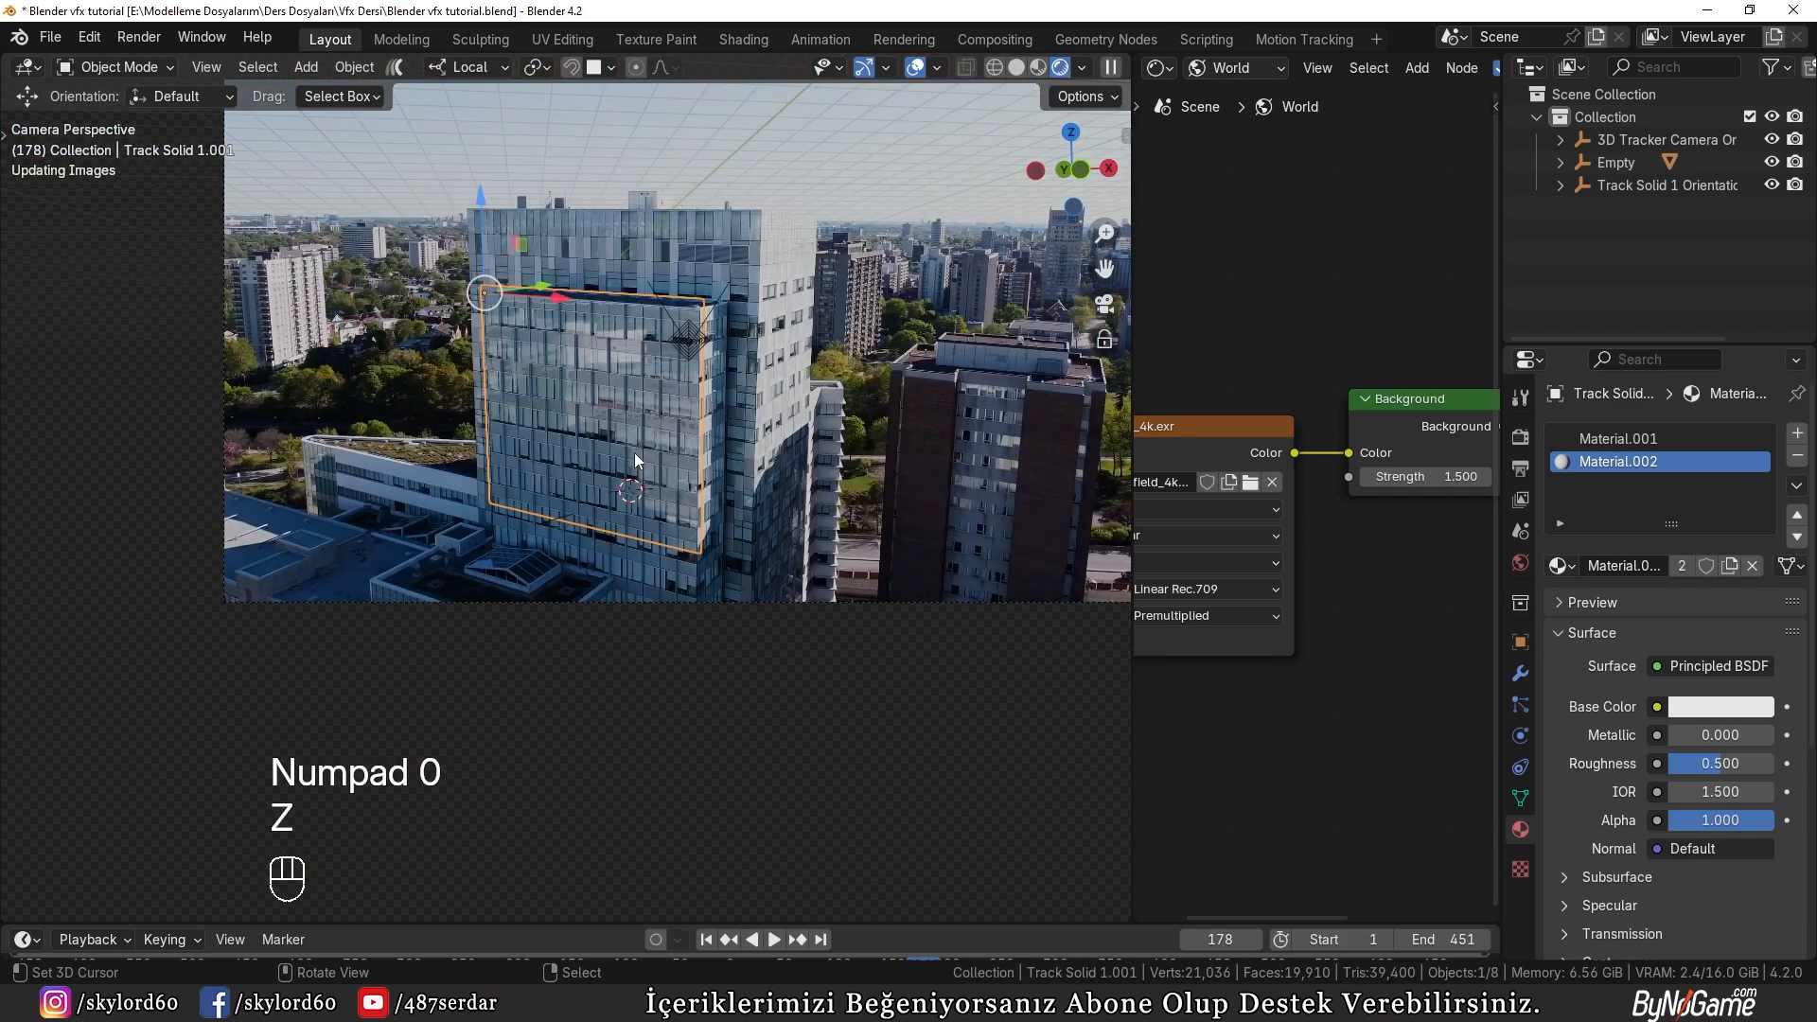
pyautogui.scroll(2, 653, 446)
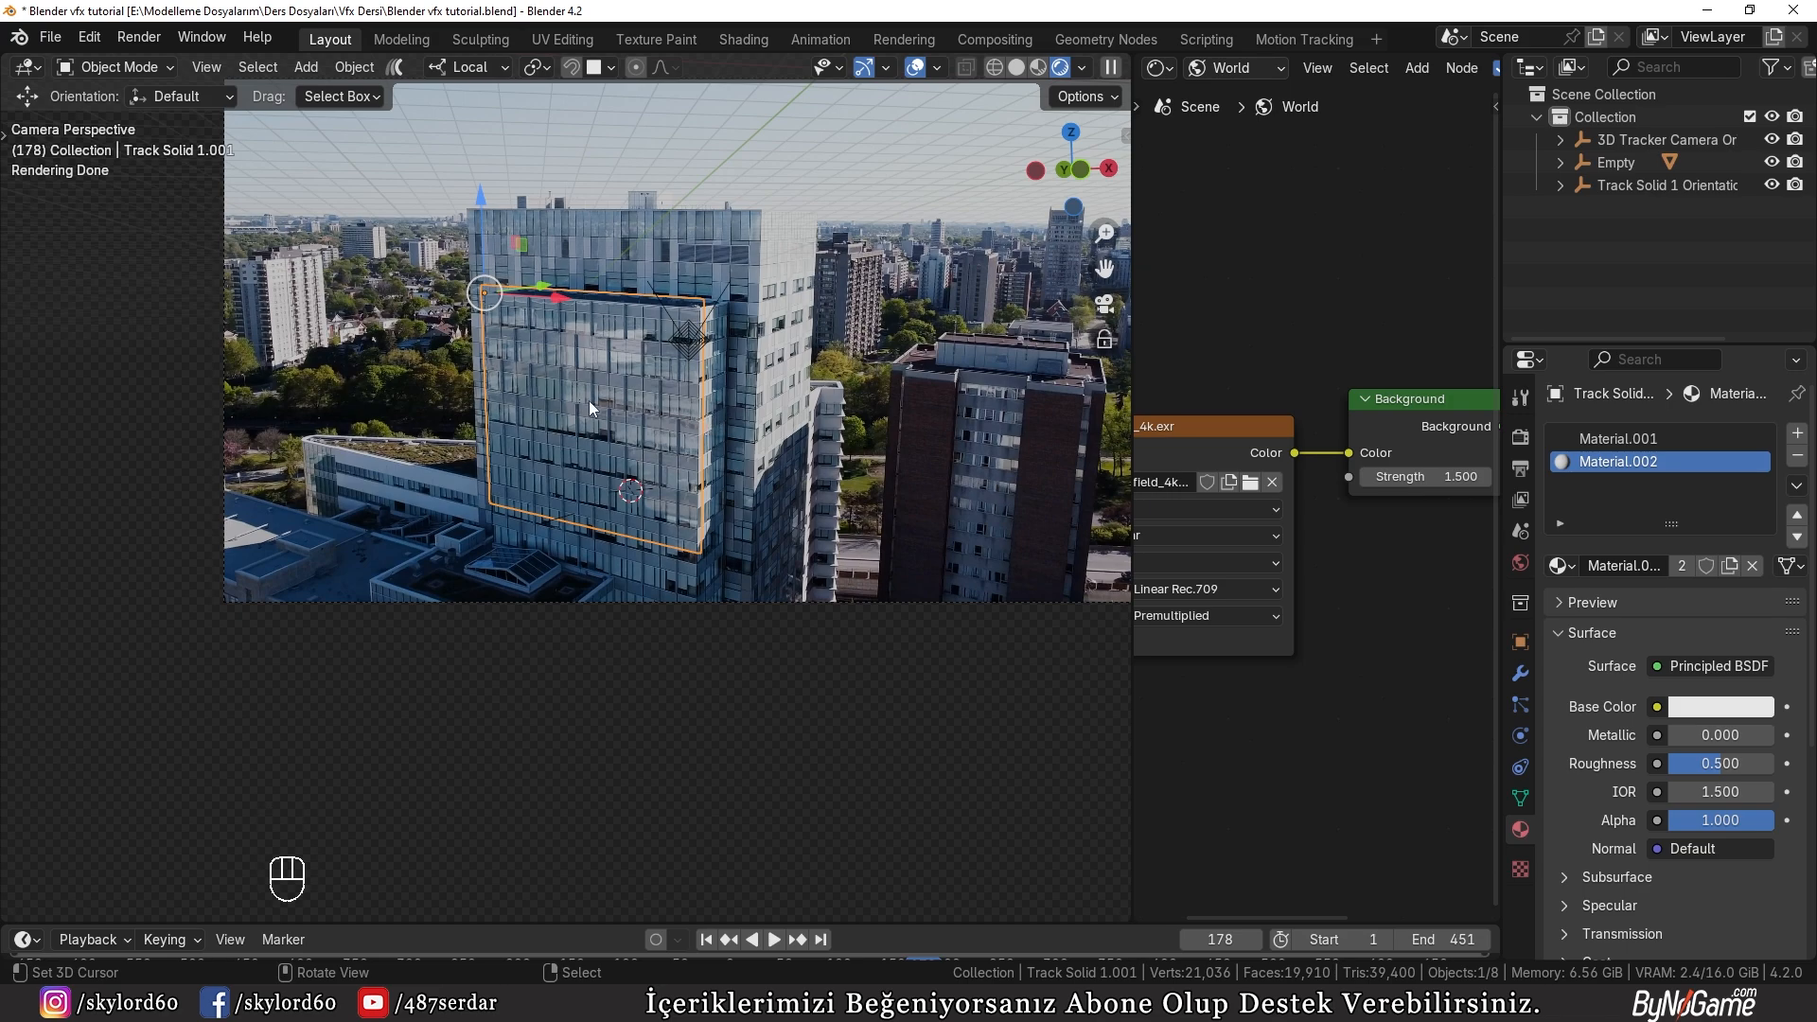
pyautogui.click(1796, 457)
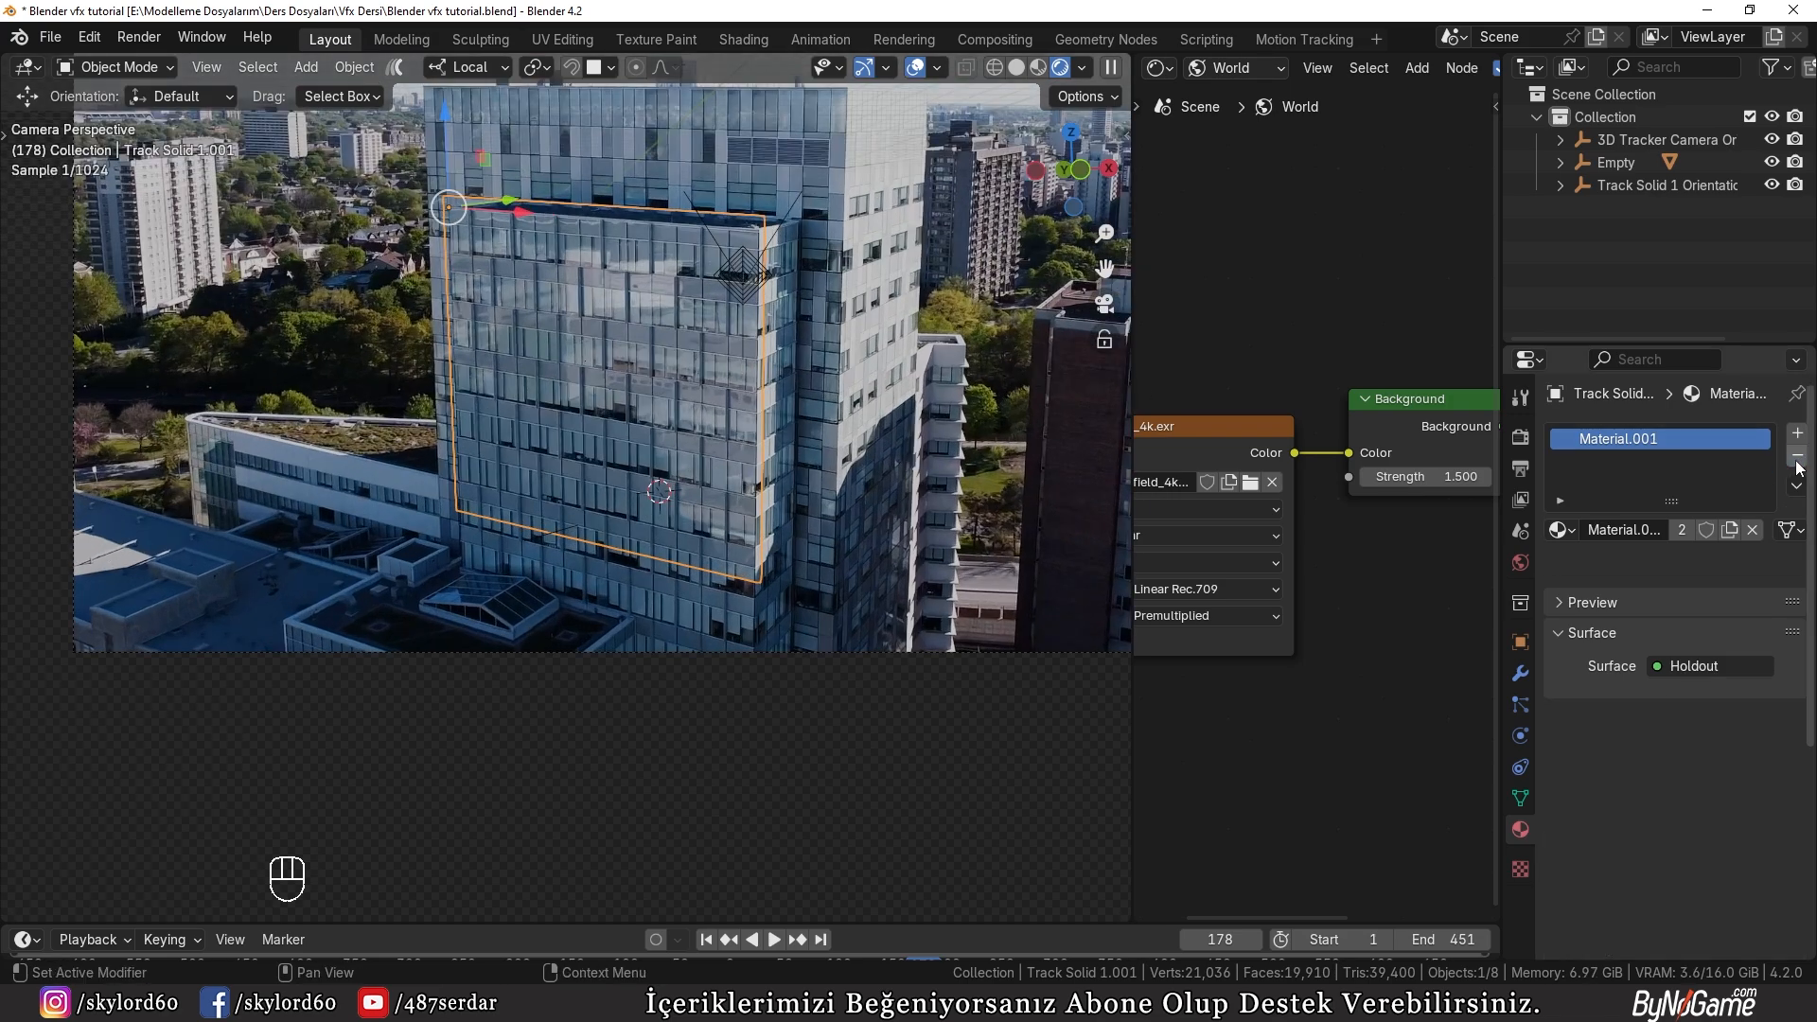
# Step: Try lowering the holdout panel about 9 m along its local Z axis to uncover part of the recess
pyautogui.press('g')
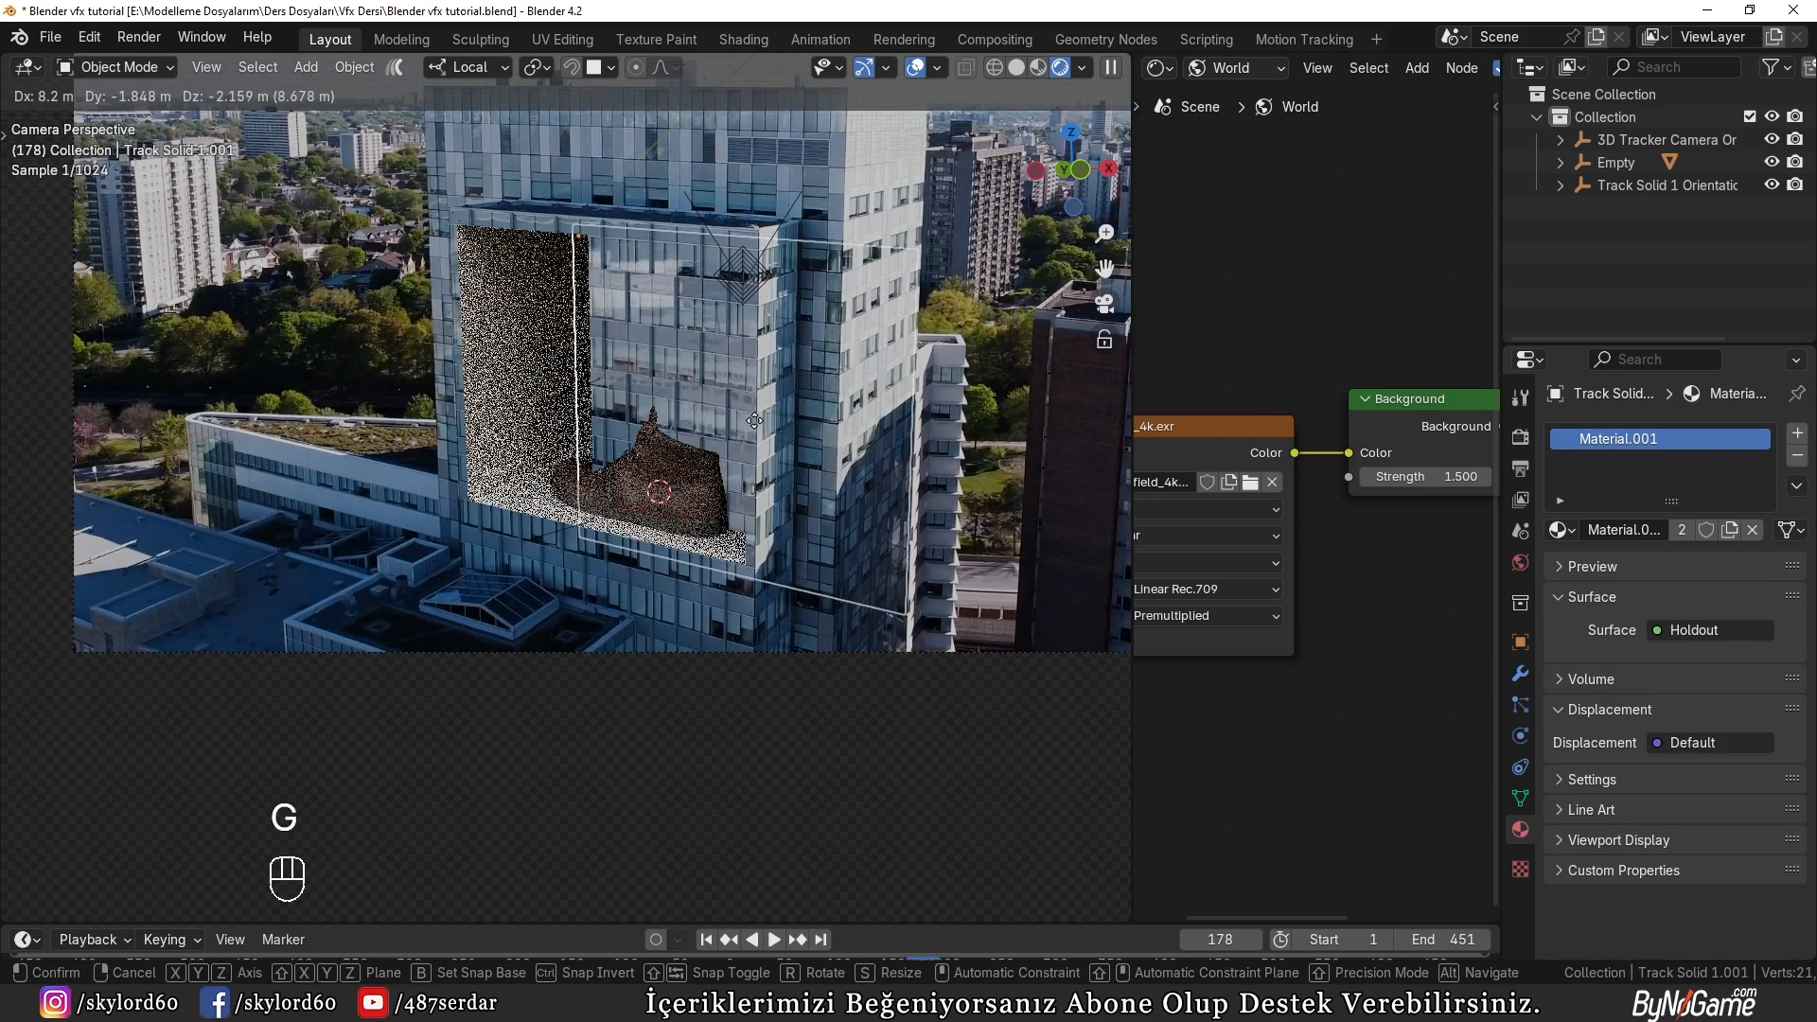
pyautogui.rightClick(647, 464)
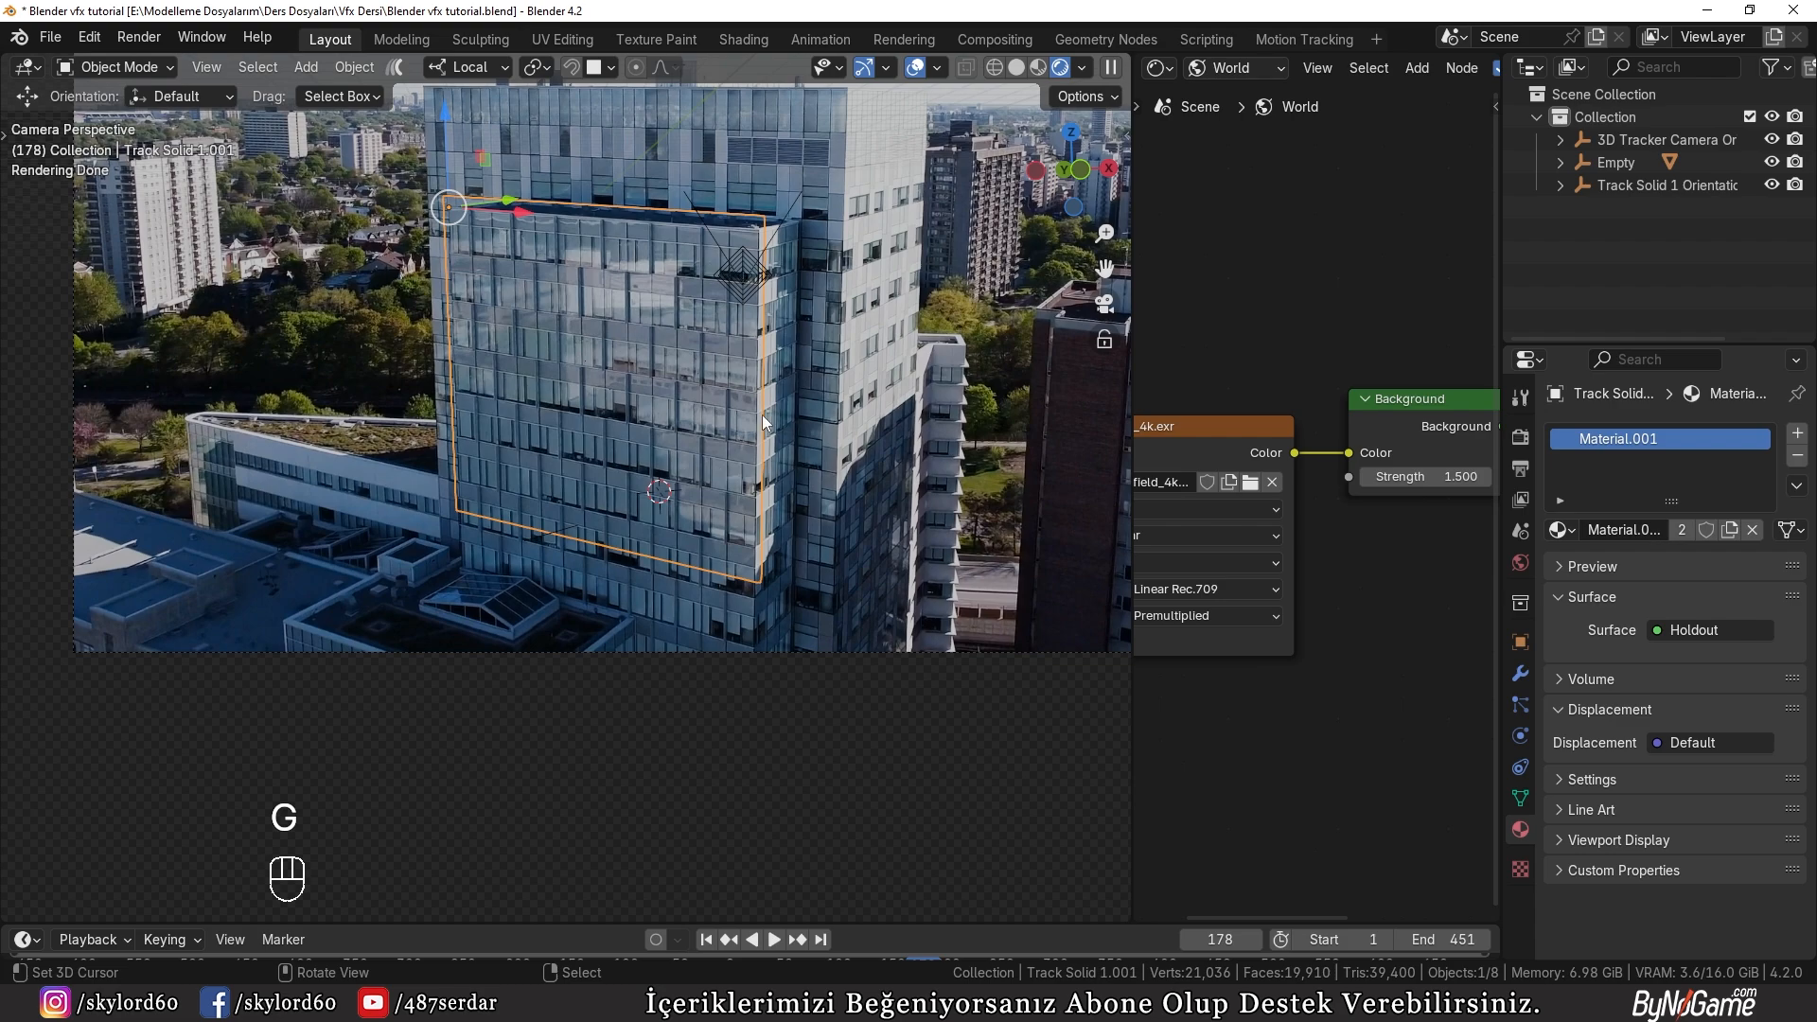
pyautogui.press('g')
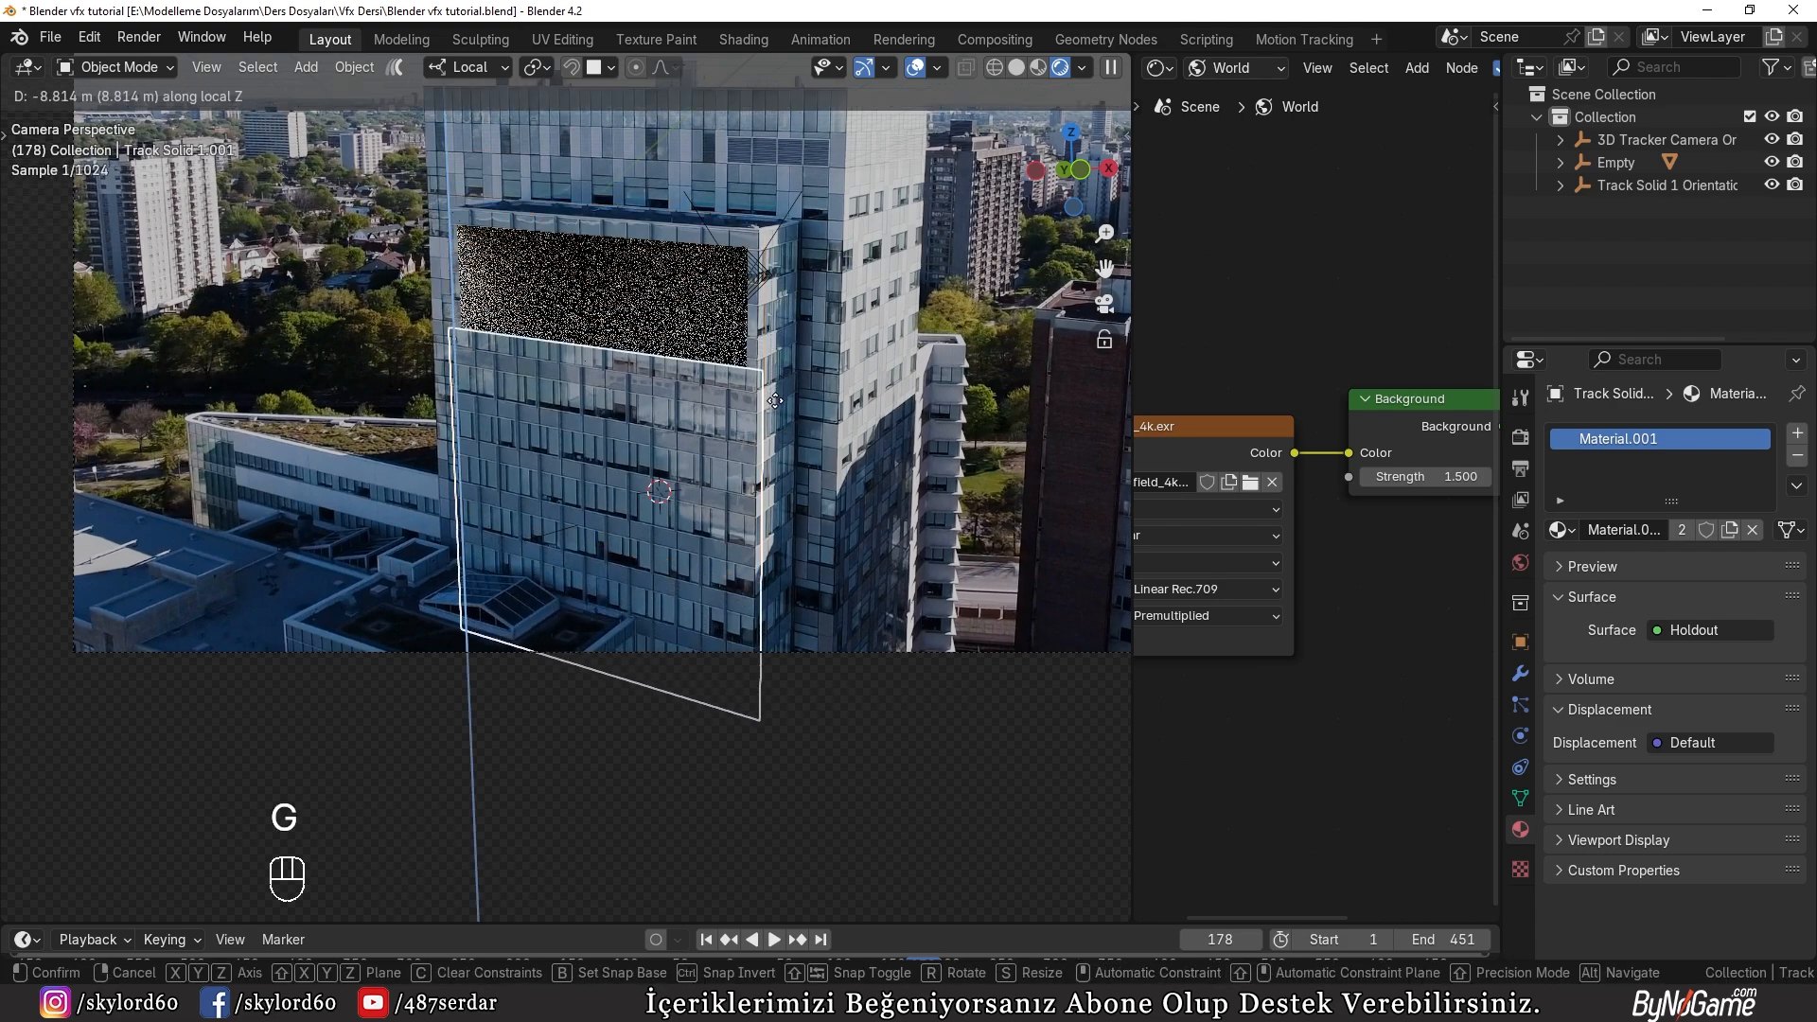
pyautogui.click(595, 532)
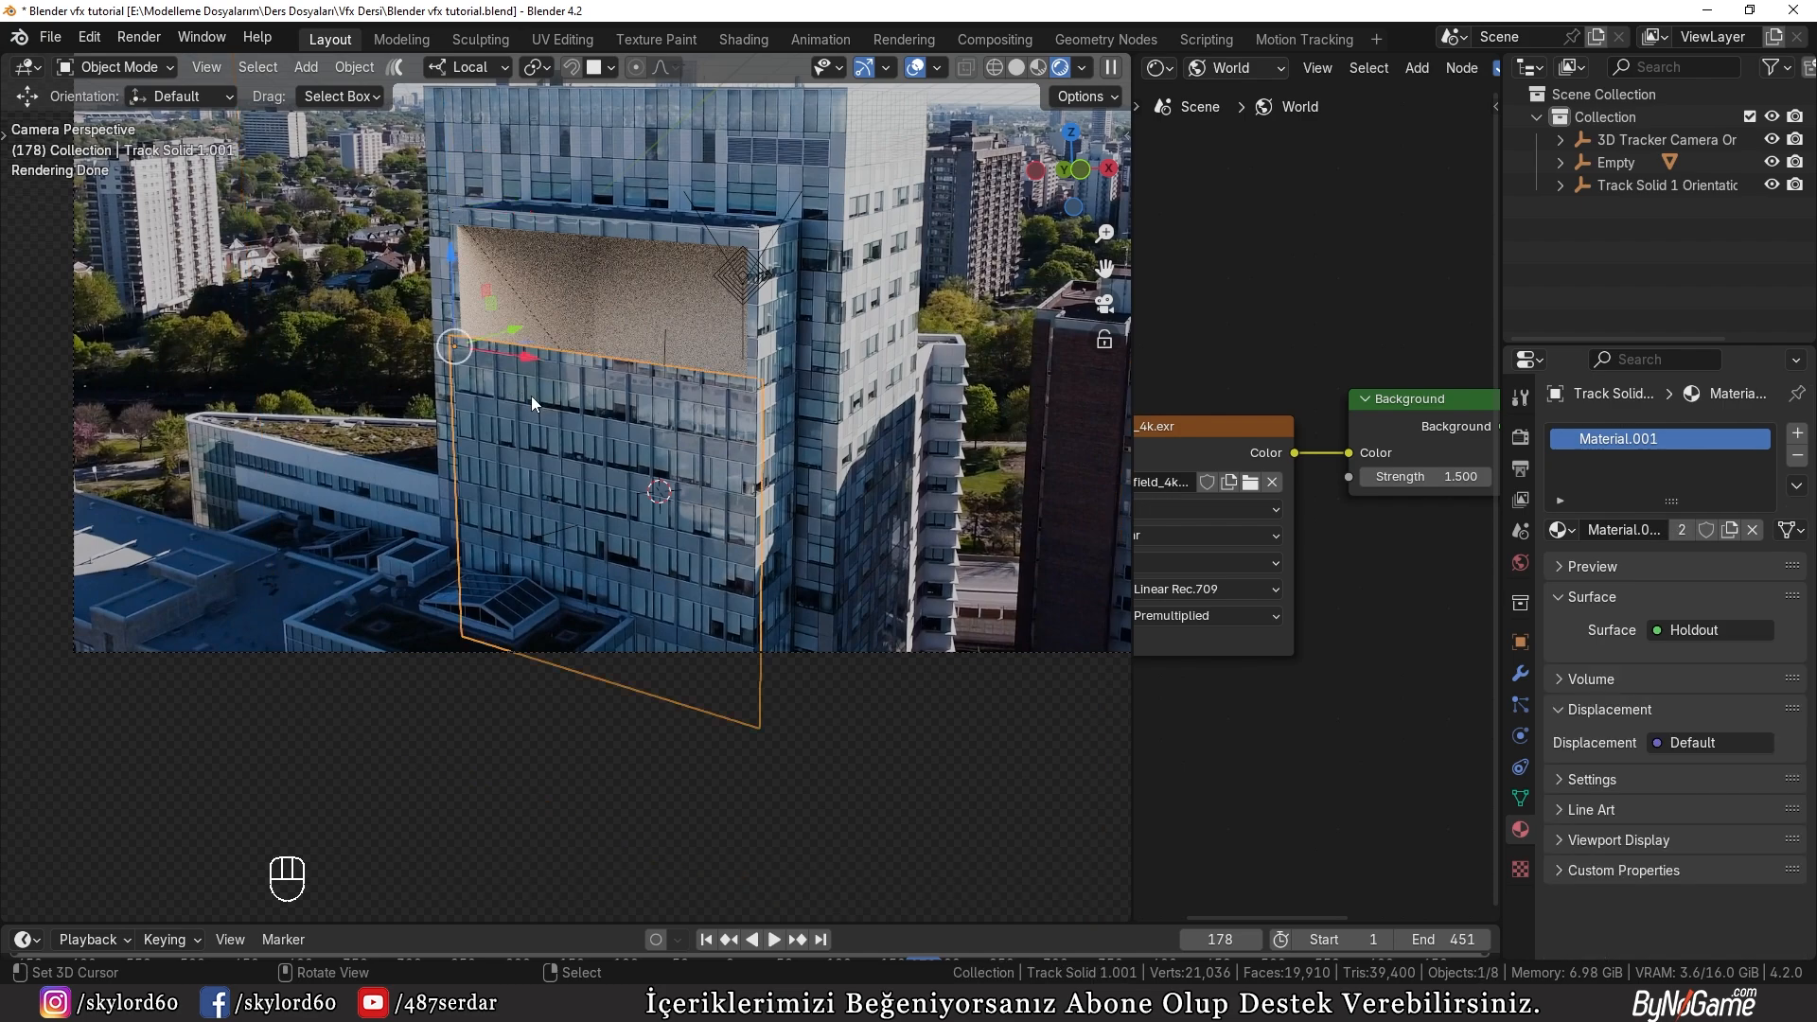
# Step: Switch the viewport back to Solid shading for working on the panel
pyautogui.scroll(2, 531, 396)
pyautogui.press('z')
pyautogui.keyDown('shift'); pyautogui.moveTo(539, 333); pyautogui.dragTo(589, 439, button='middle'); pyautogui.keyUp('shift')
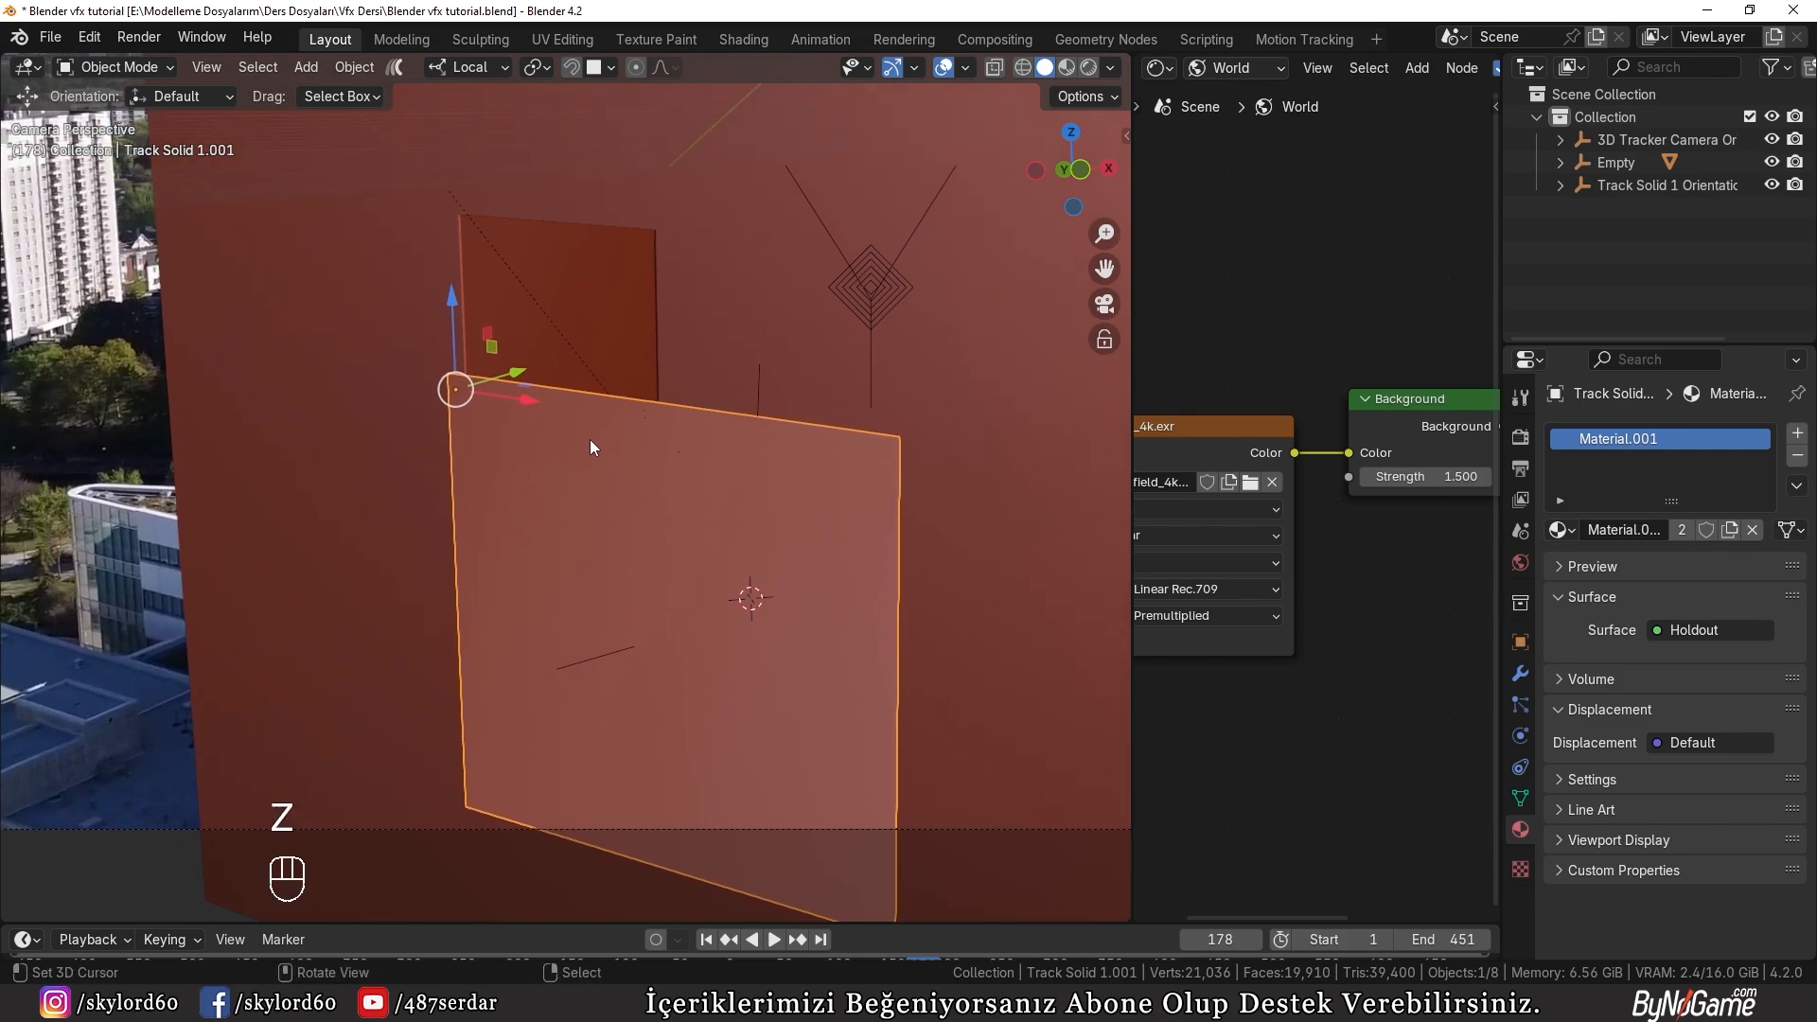
# Step: Undo the panel's downward move
pyautogui.hotkey('ctrl', 'z')
pyautogui.hotkey('ctrl', 'z')
pyautogui.hotkey('ctrl', 'z')
pyautogui.hotkey('ctrl', 'z')
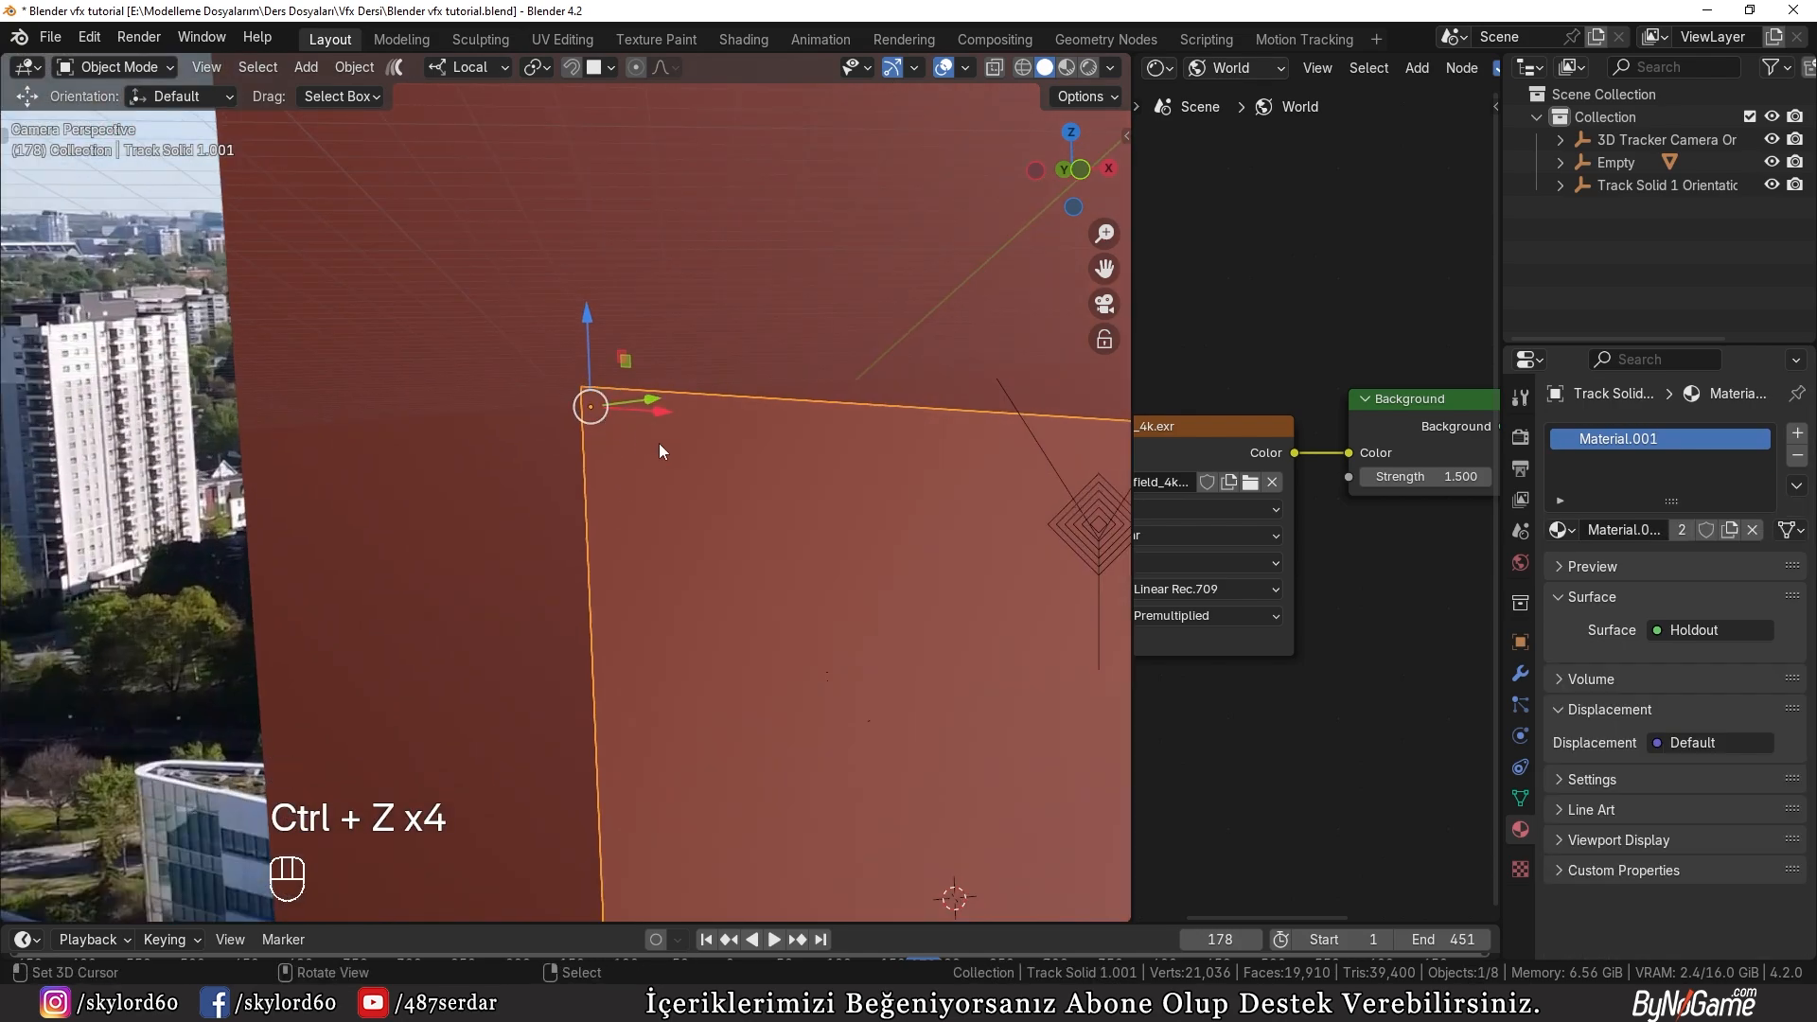
# Step: Snap the 3D cursor to the panel's upper-left corner vertex
pyautogui.press('Tab')
pyautogui.press('1')
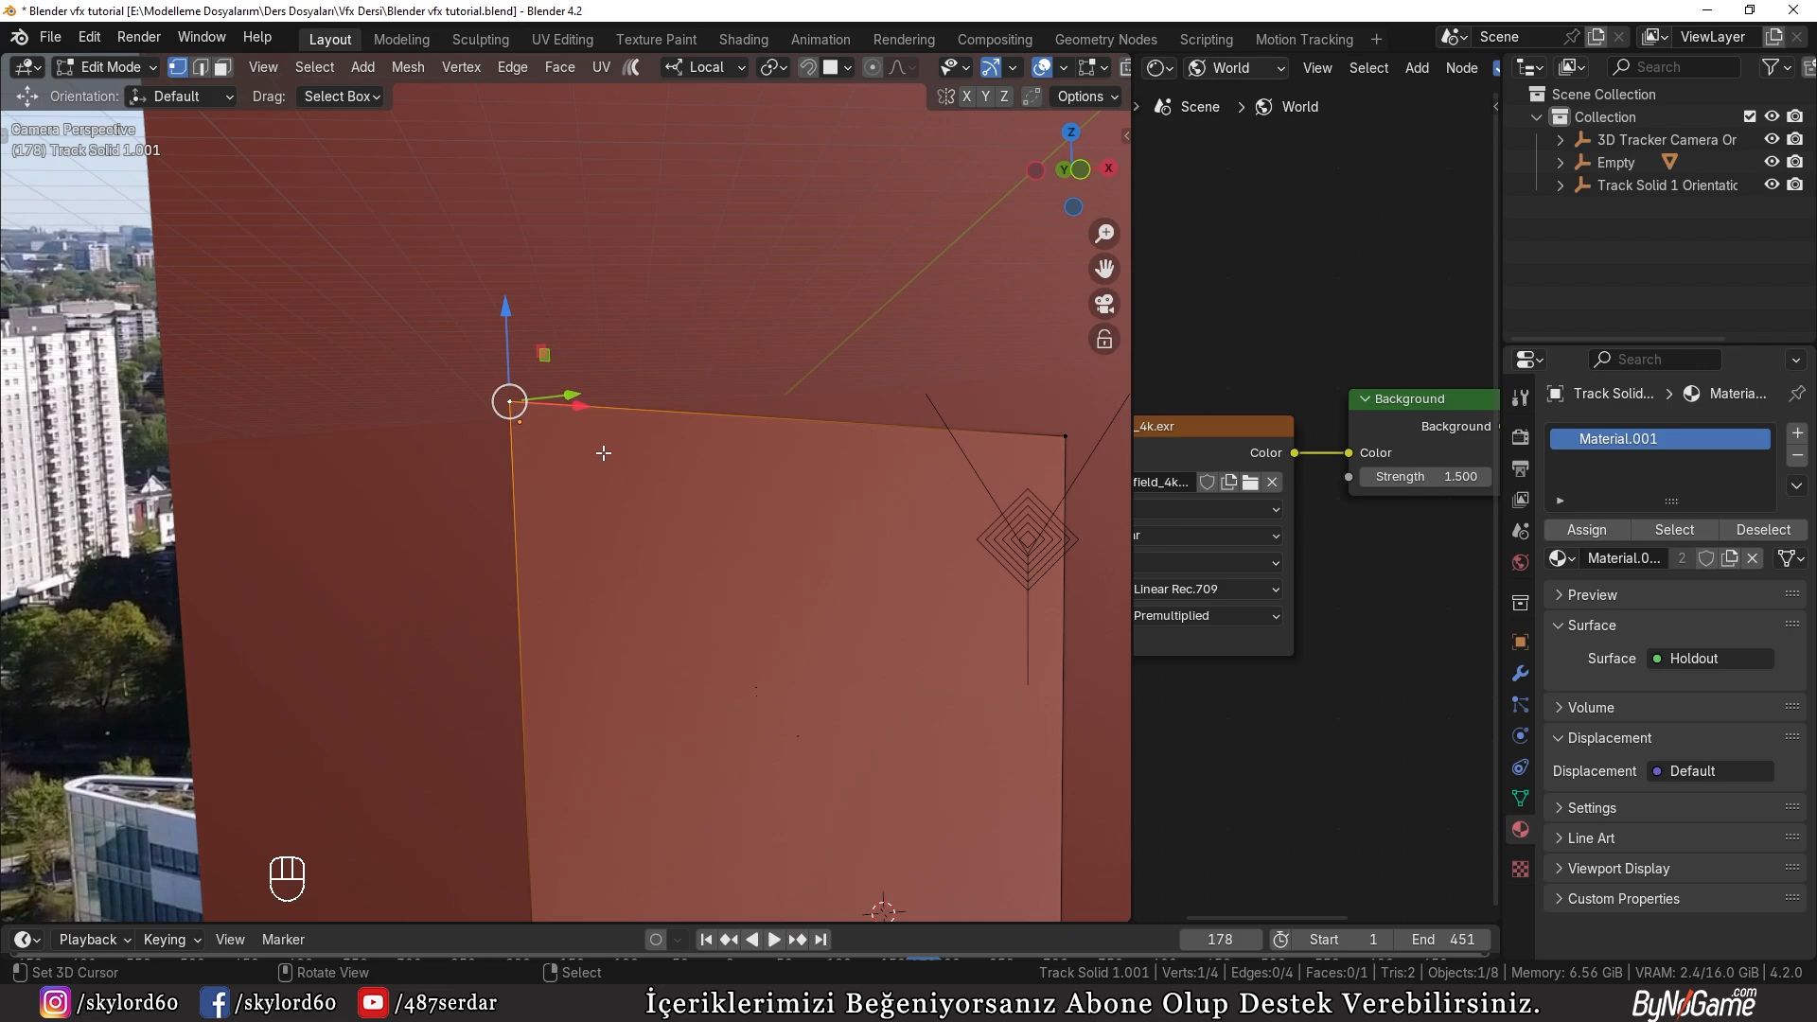
pyautogui.scroll(-2, 737, 537)
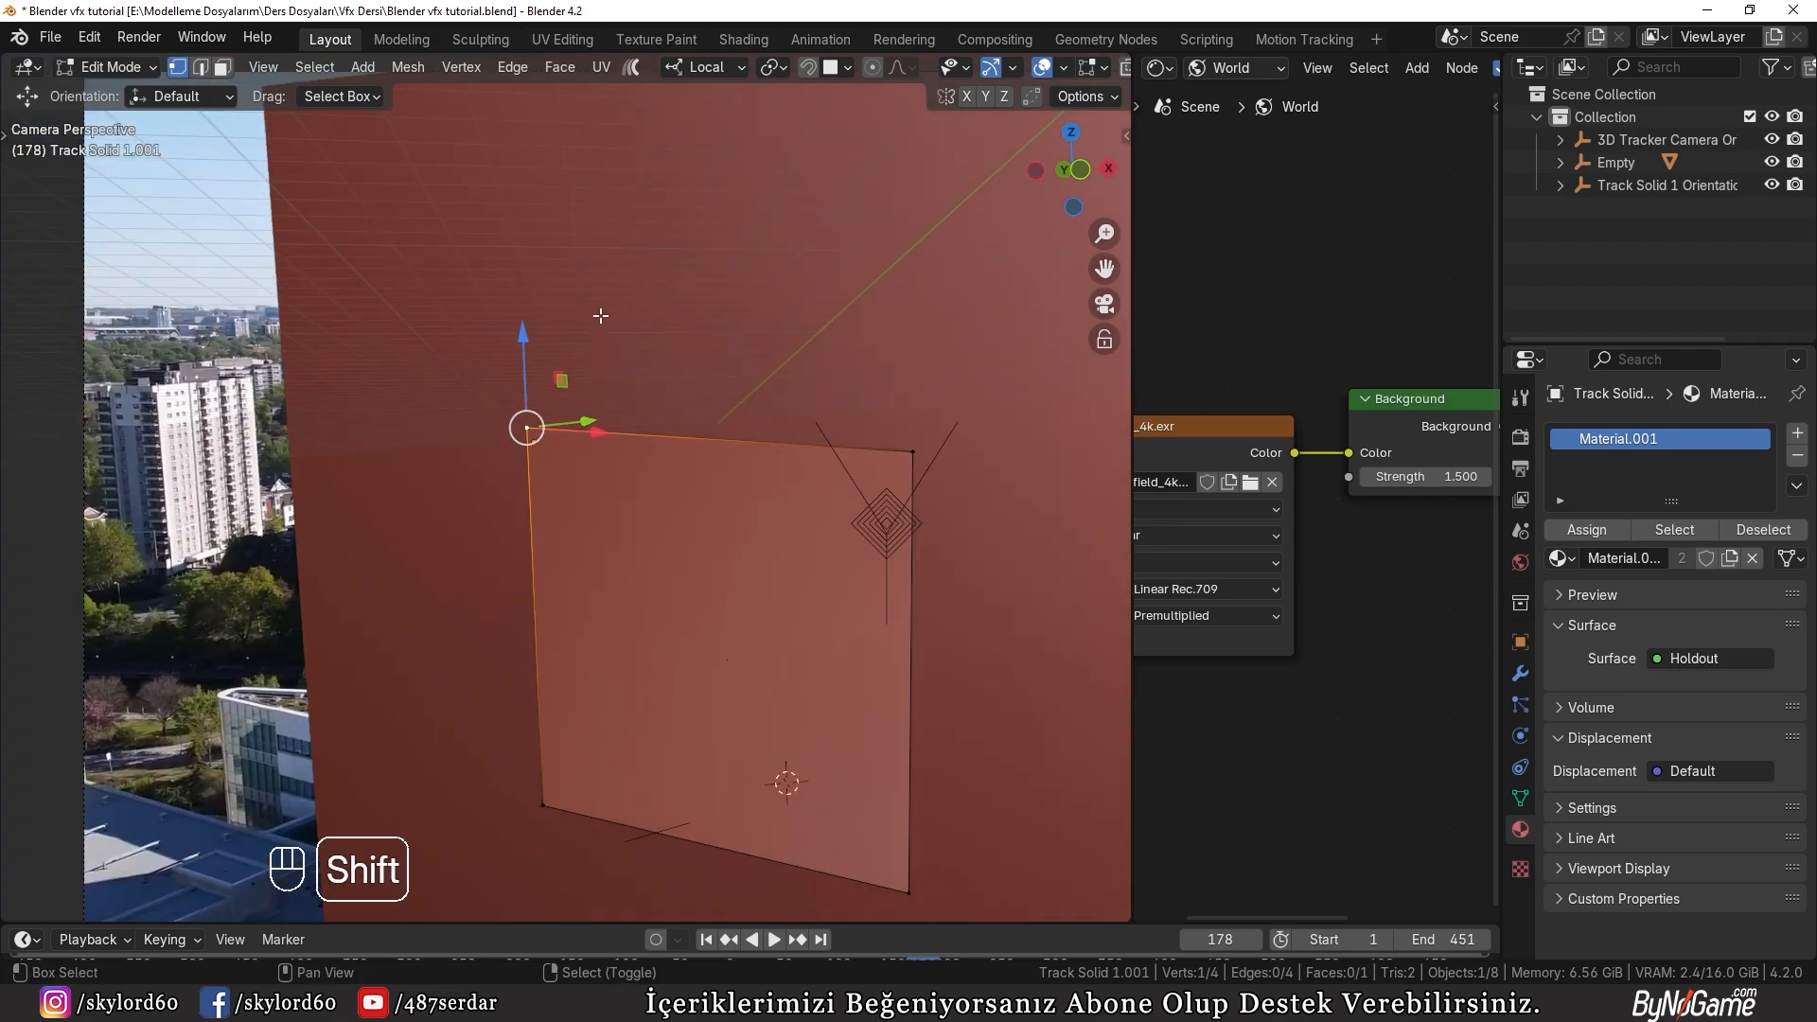
pyautogui.hotkey('shift', 's')
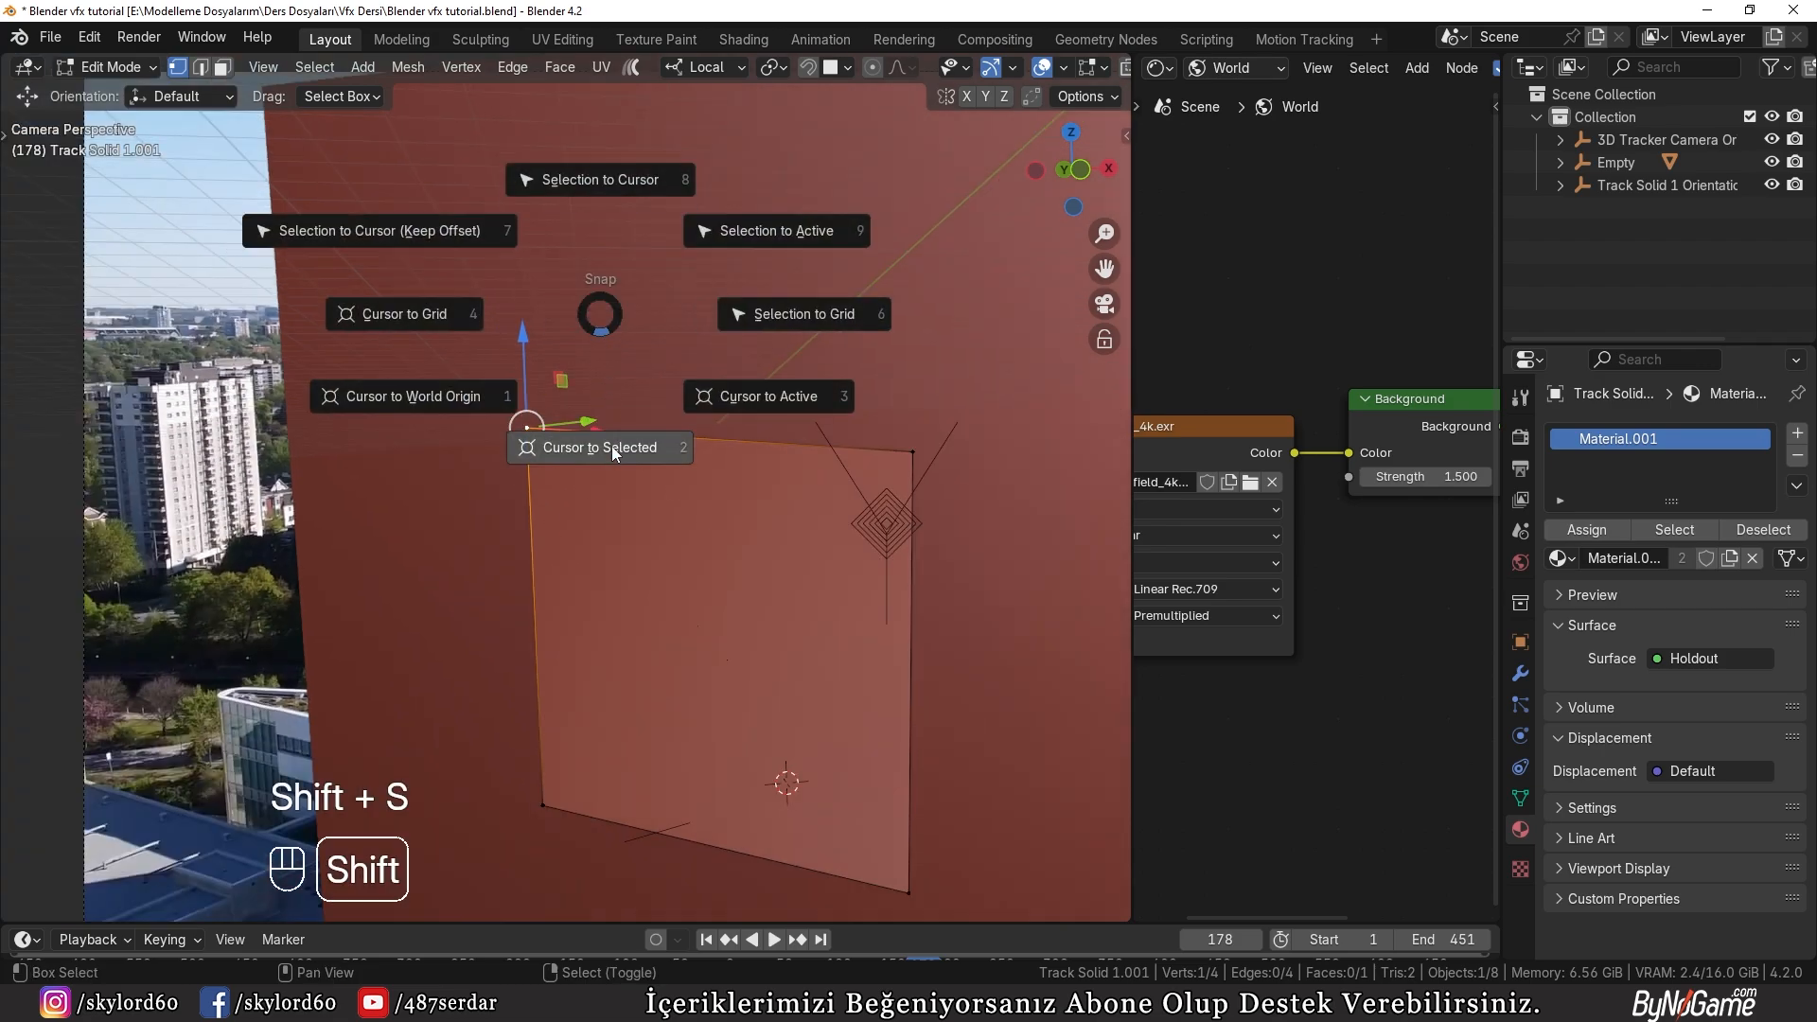
pyautogui.click(612, 446)
# Step: Add a Plain Axes empty at the 3D cursor on the panel's corner and scale it up
pyautogui.press('Tab')
pyautogui.hotkey('shift', 'a')
pyautogui.moveTo(429, 383)
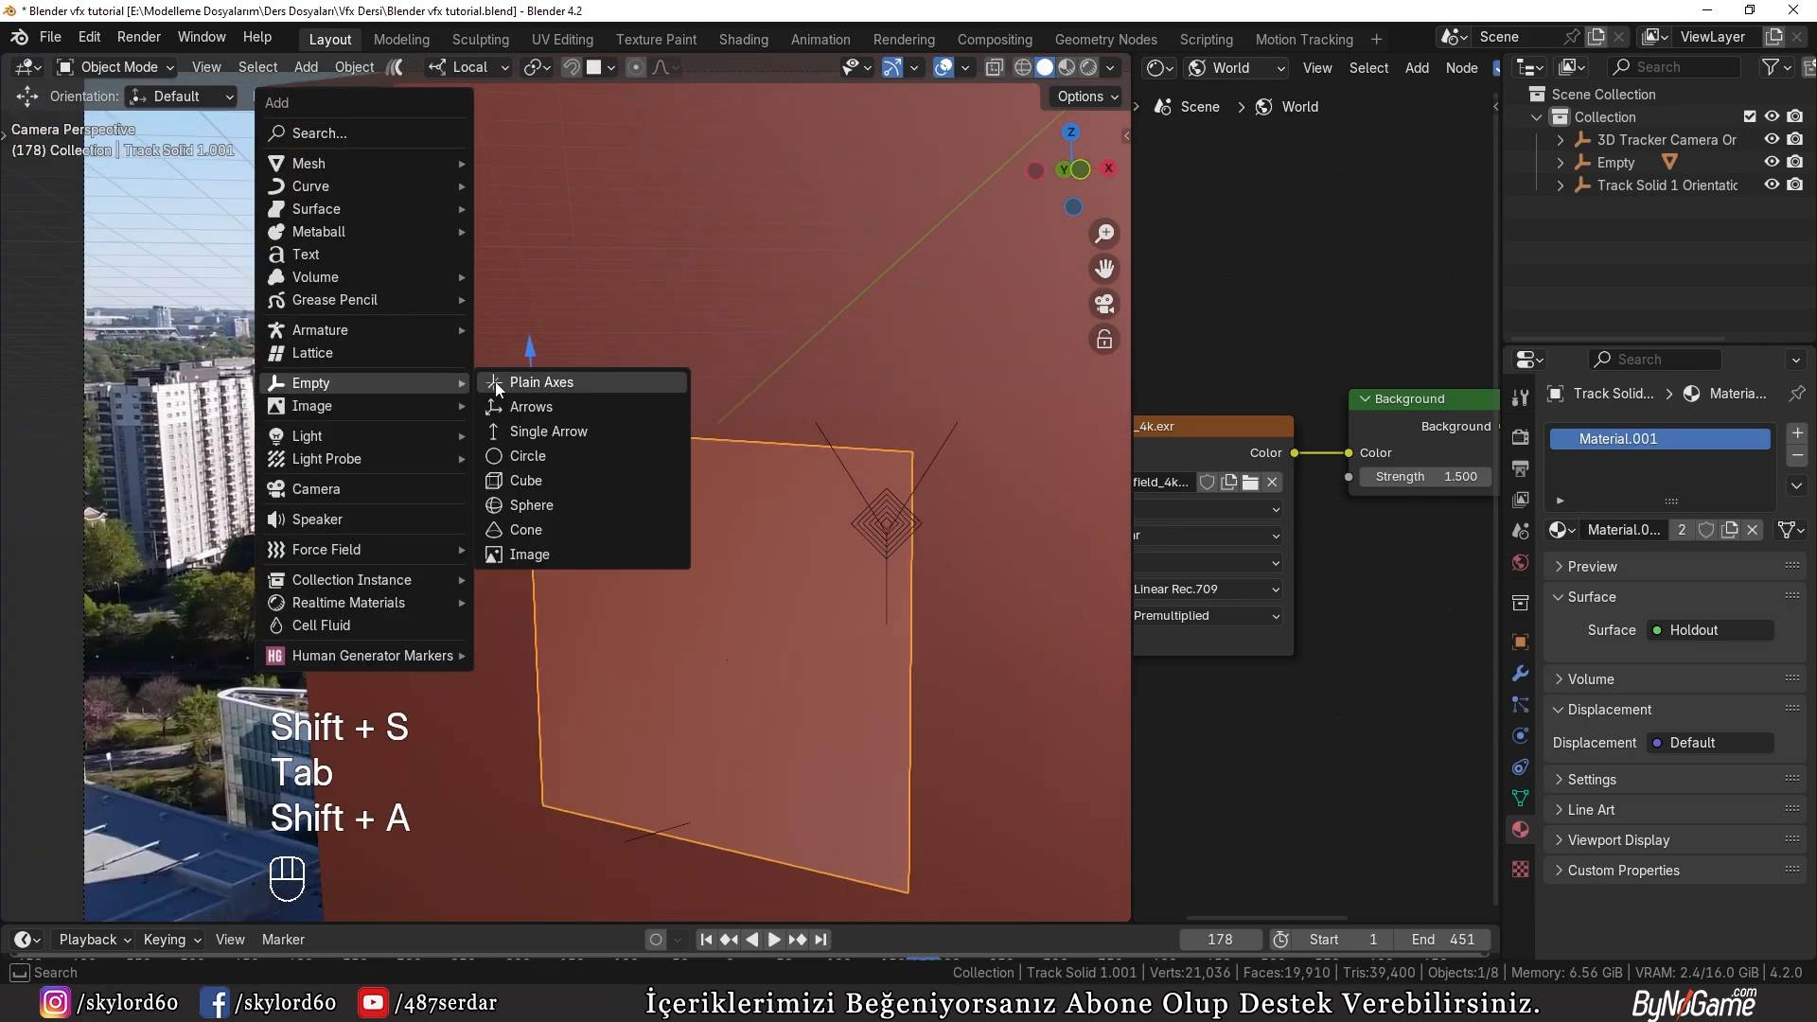
pyautogui.click(537, 383)
pyautogui.press('s')
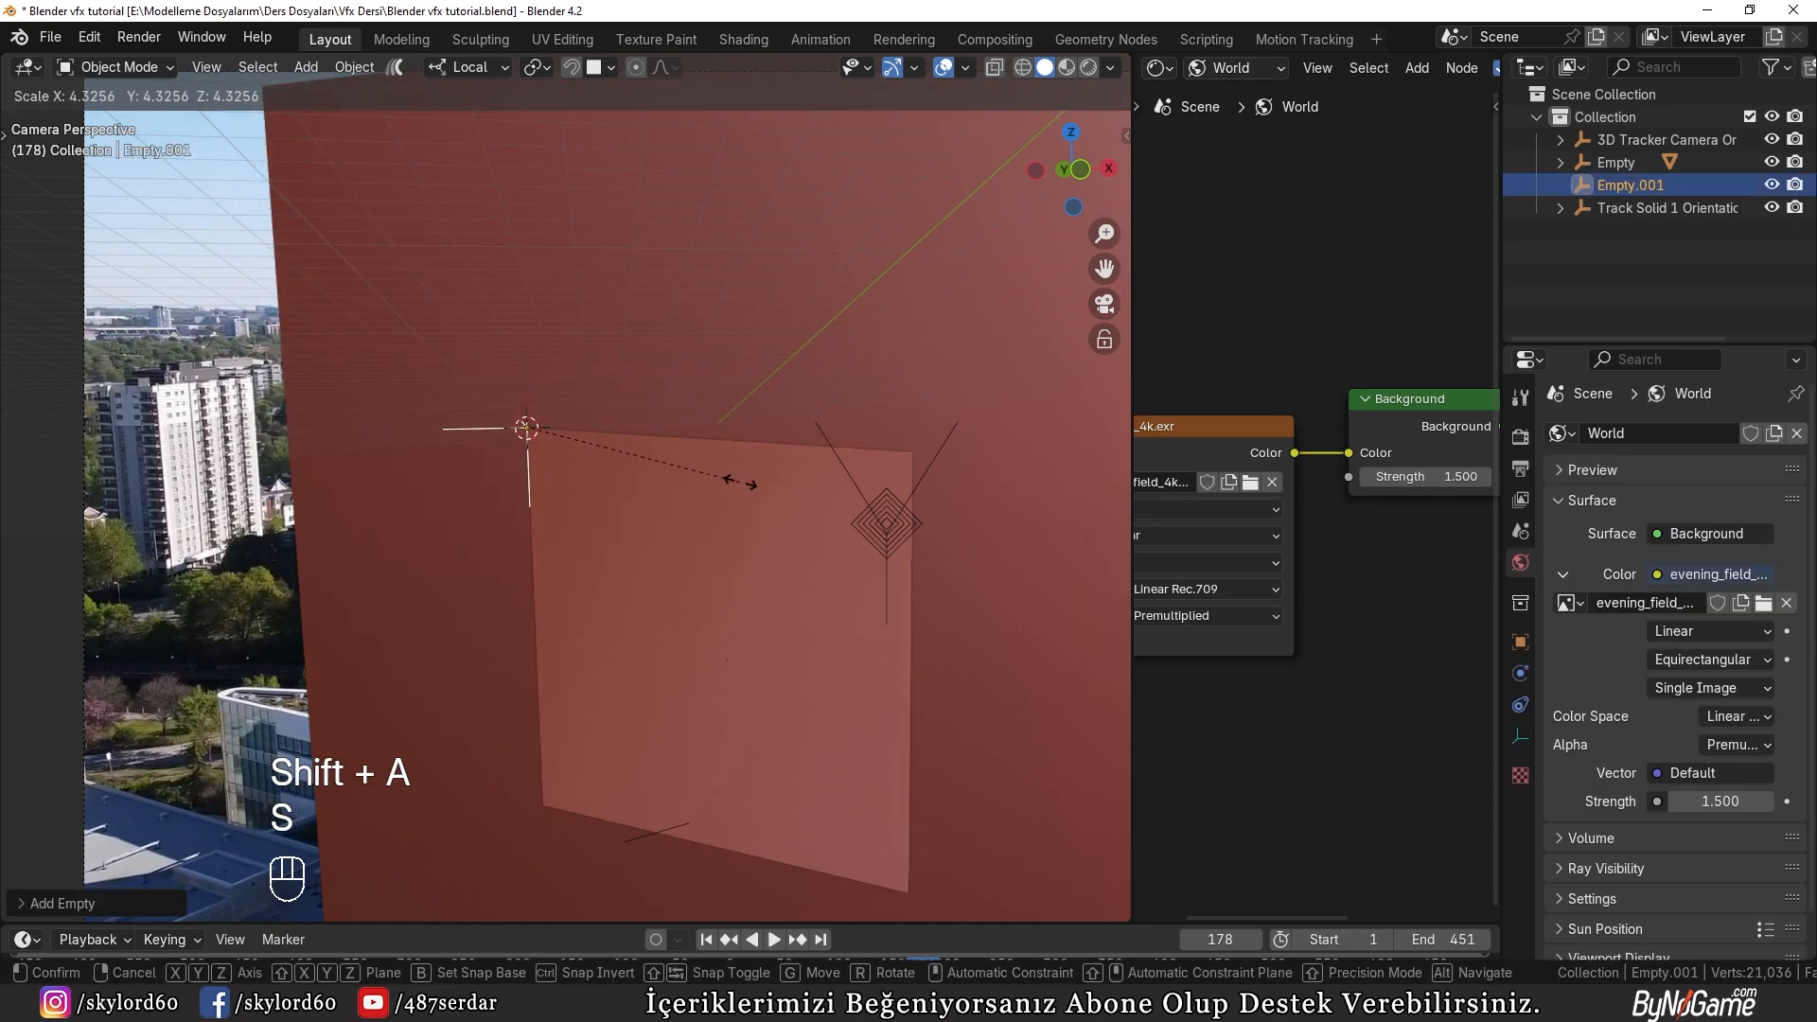
pyautogui.click(872, 527)
# Step: Set the panel's origin to the 3D cursor at its upper-left corner vertex
pyautogui.click(604, 507)
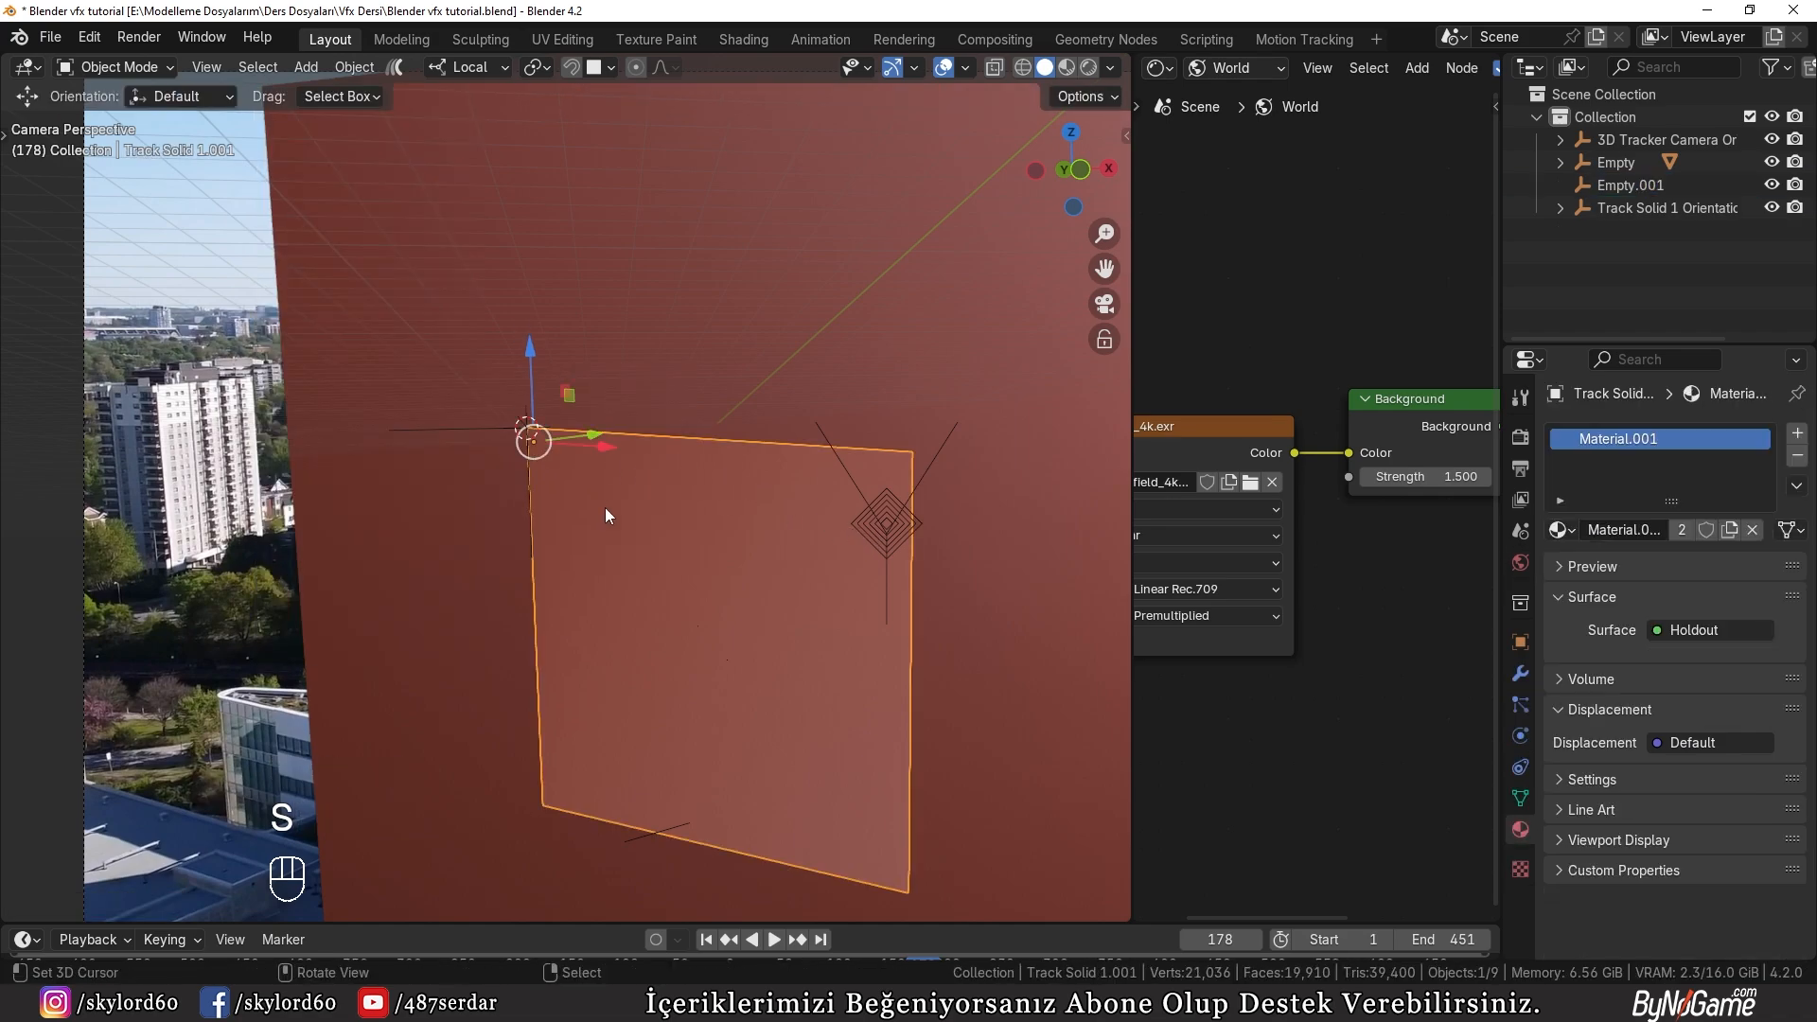
pyautogui.press('Tab')
pyautogui.press('1')
pyautogui.hotkey('shift', 's')
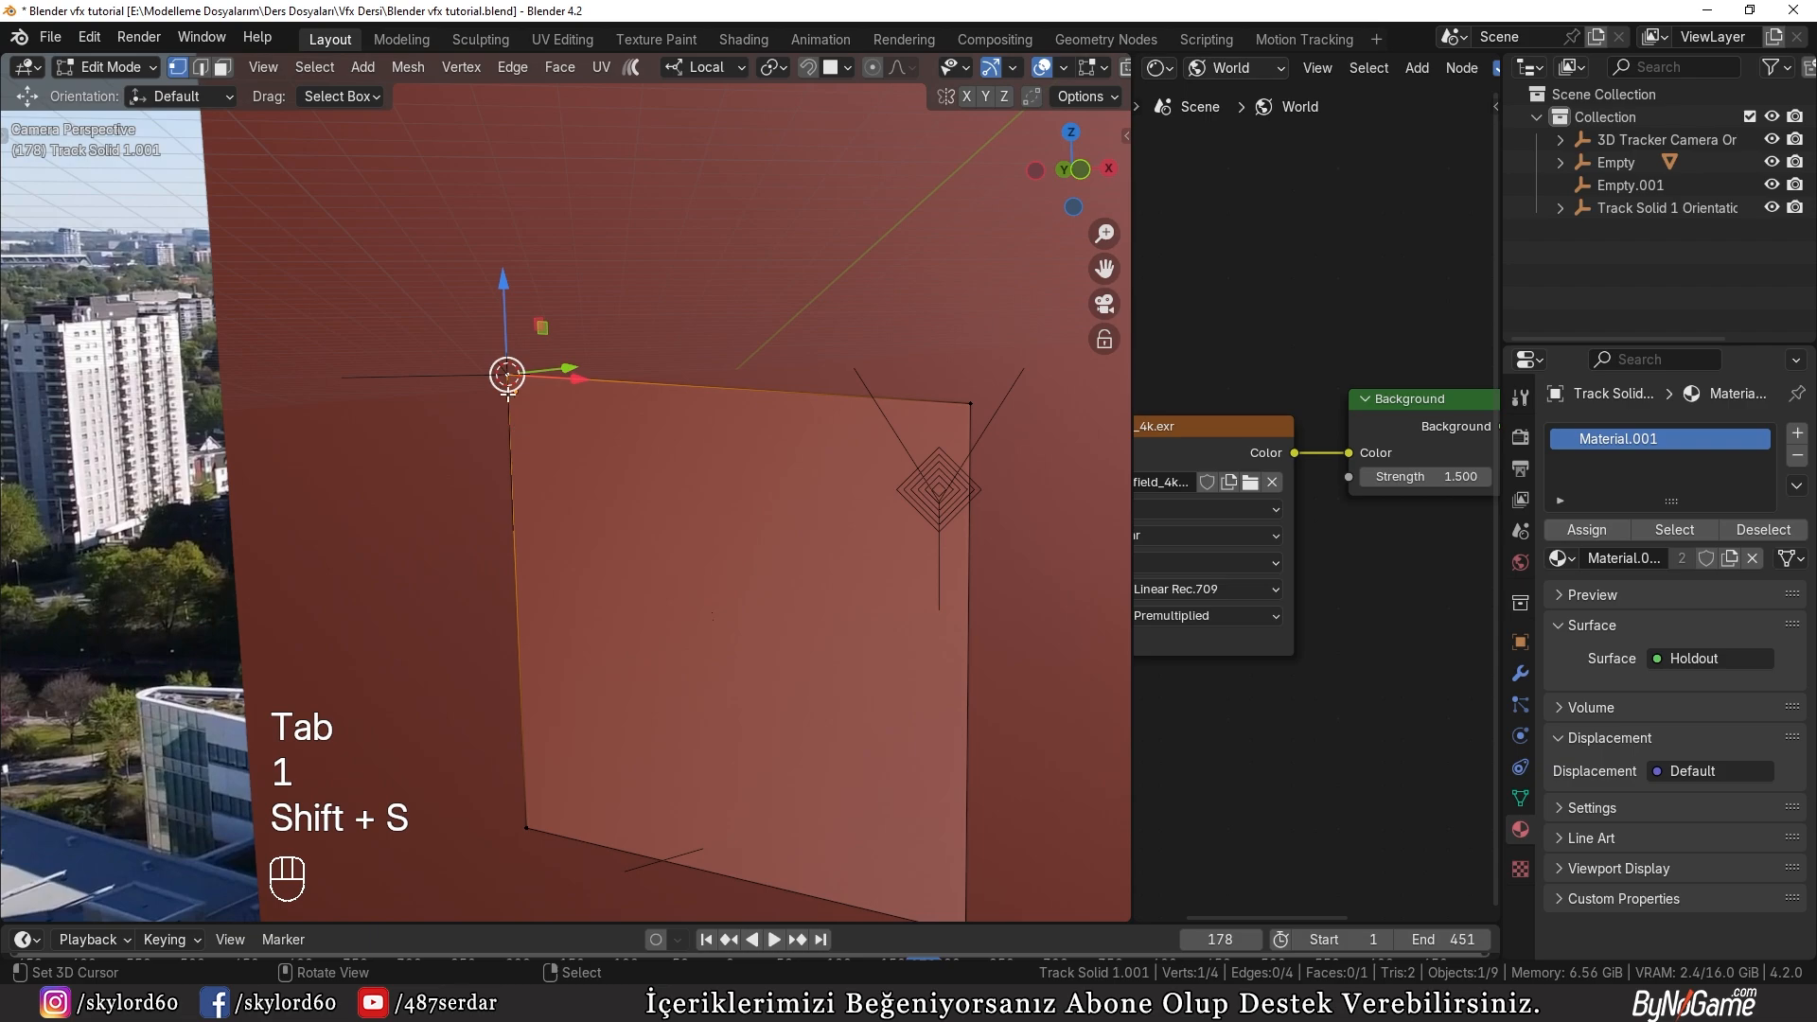
pyautogui.press('Tab')
pyautogui.press('w')
pyautogui.moveTo(431, 379)
pyautogui.click(492, 432)
pyautogui.scroll(-6, 575, 388)
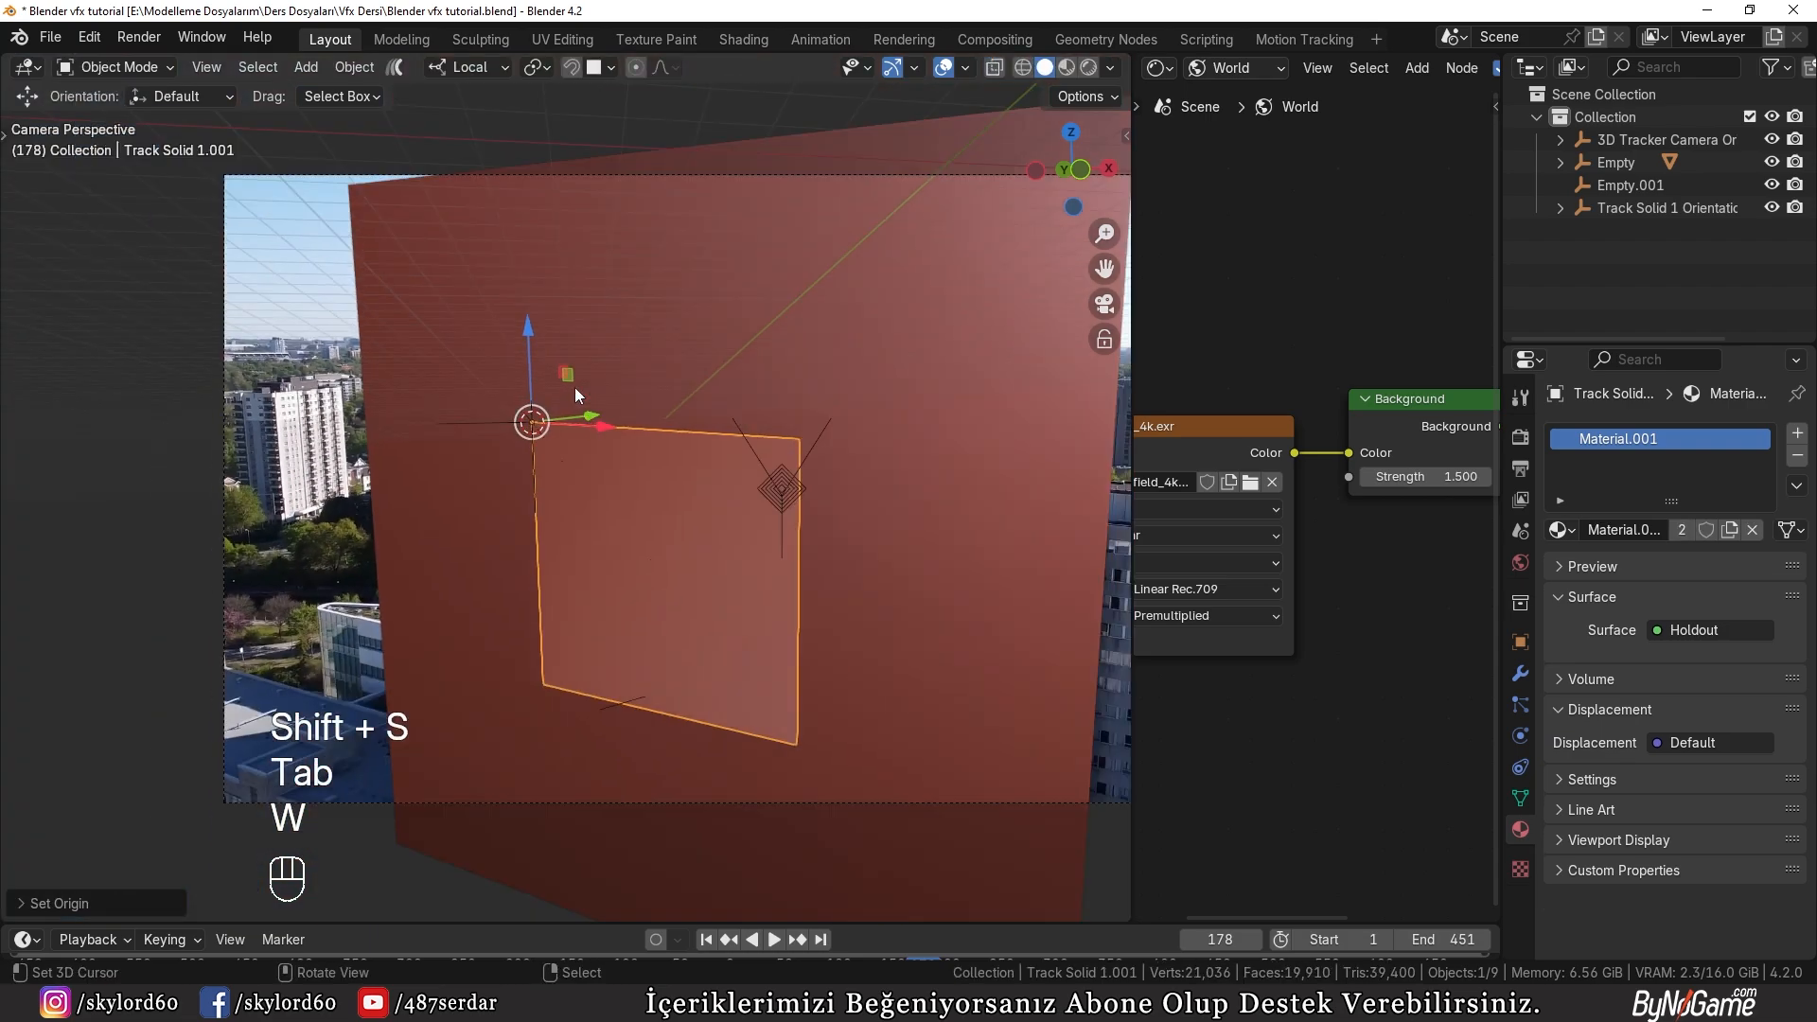
# Step: Check the face orientation of the panel and wall with the Face Orientation overlay, and turn the overlay off again
pyautogui.keyDown('shift'); pyautogui.moveTo(634, 453); pyautogui.dragTo(621, 451, button='middle'); pyautogui.keyUp('shift')
pyautogui.press('q')
pyautogui.click(536, 498)
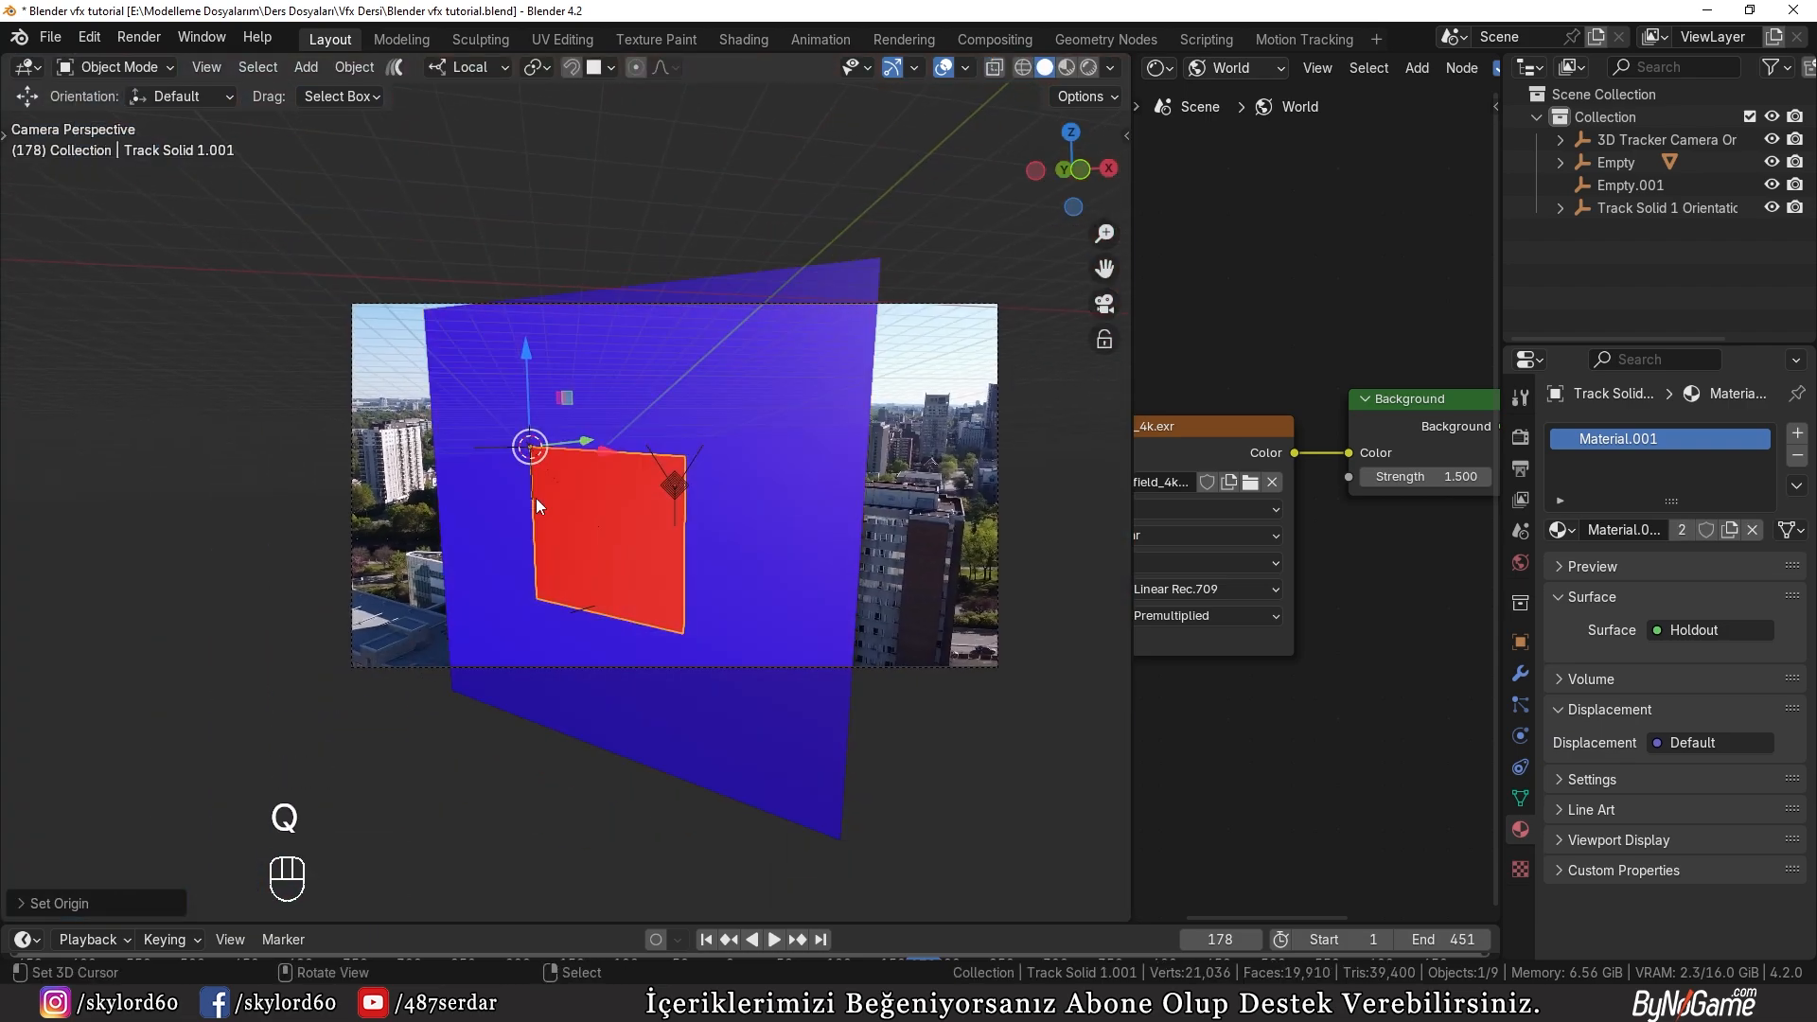
pyautogui.scroll(2, 541, 496)
pyautogui.press('q')
pyautogui.click(543, 496)
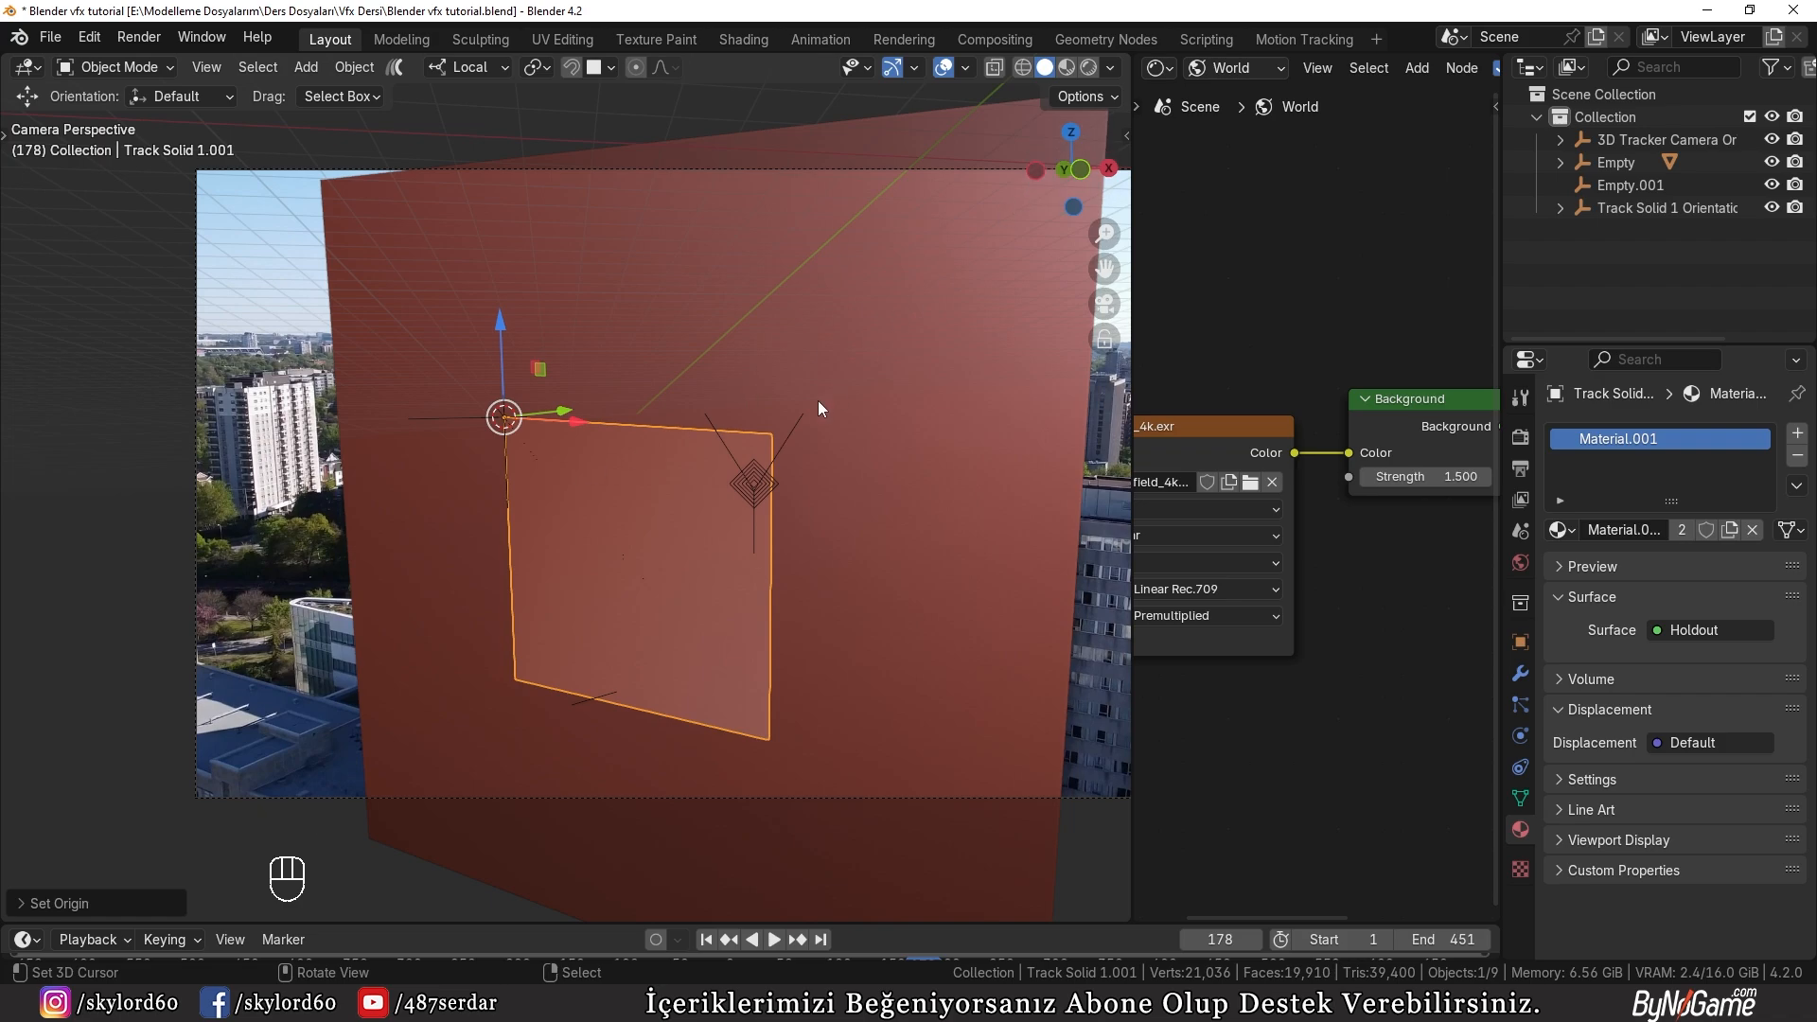
# Step: Recalculate the normals of the panel's whole mesh to the outside
pyautogui.press('q')
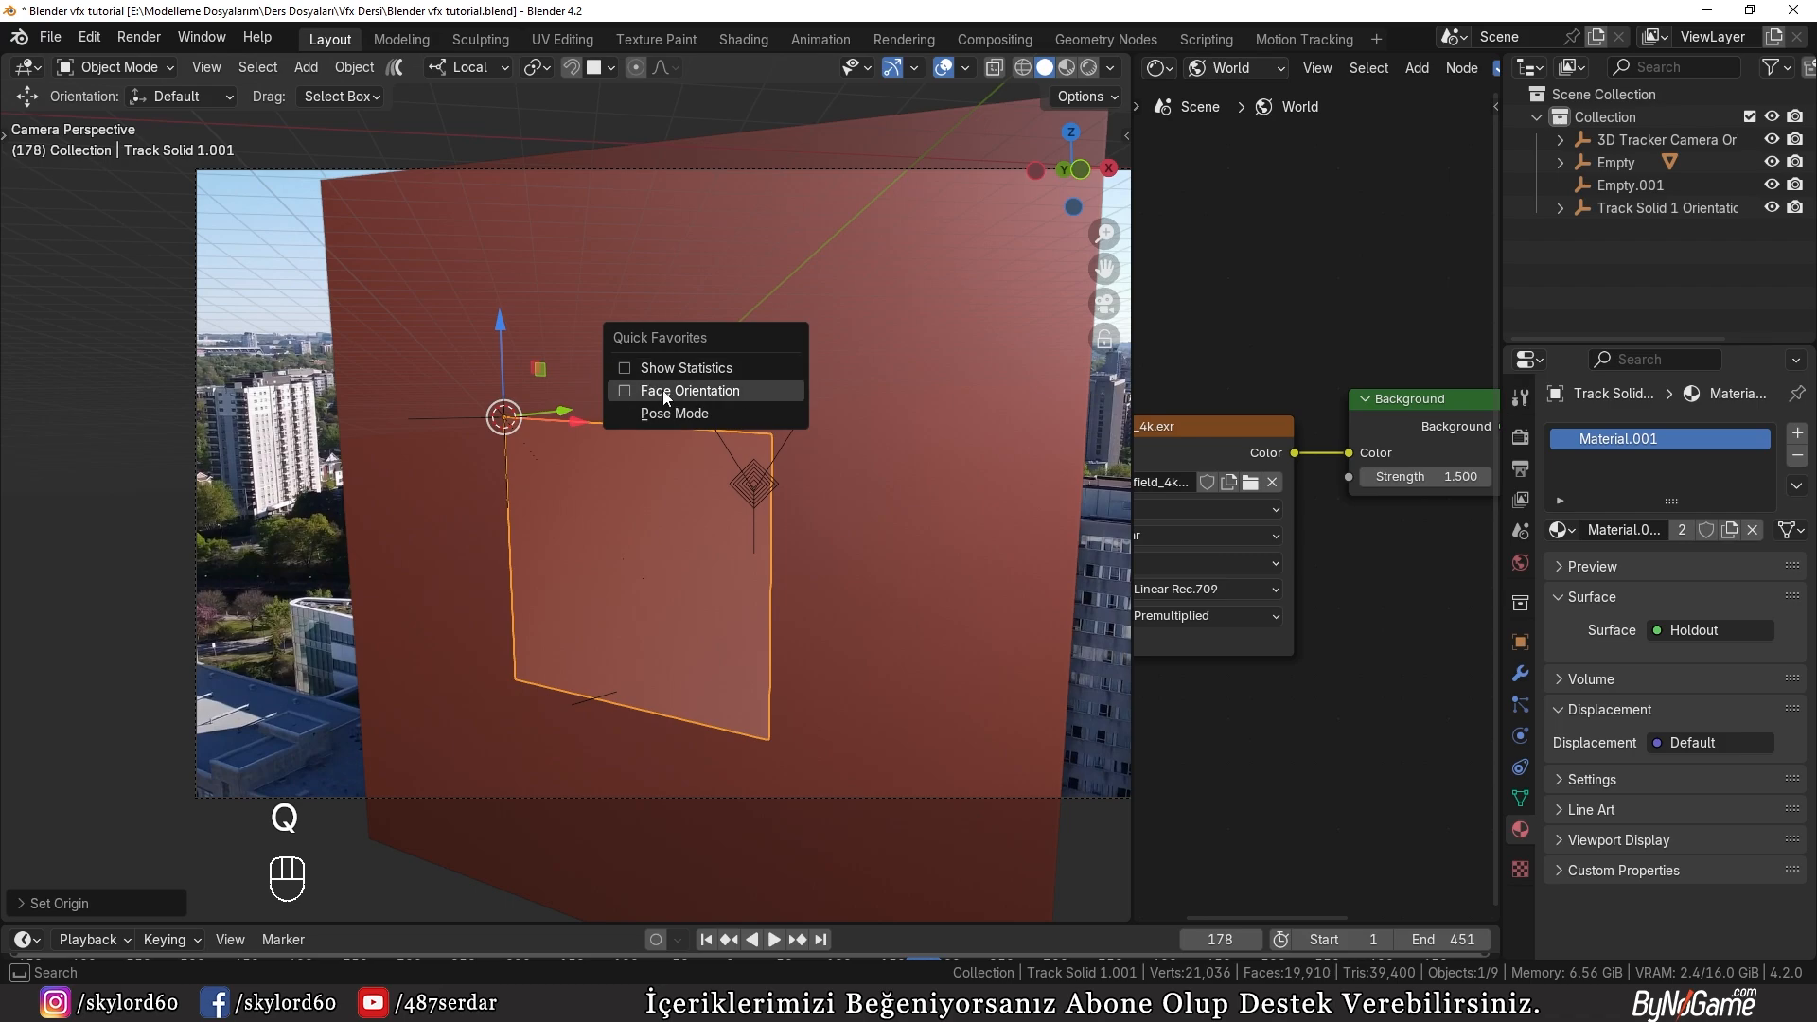
pyautogui.click(966, 69)
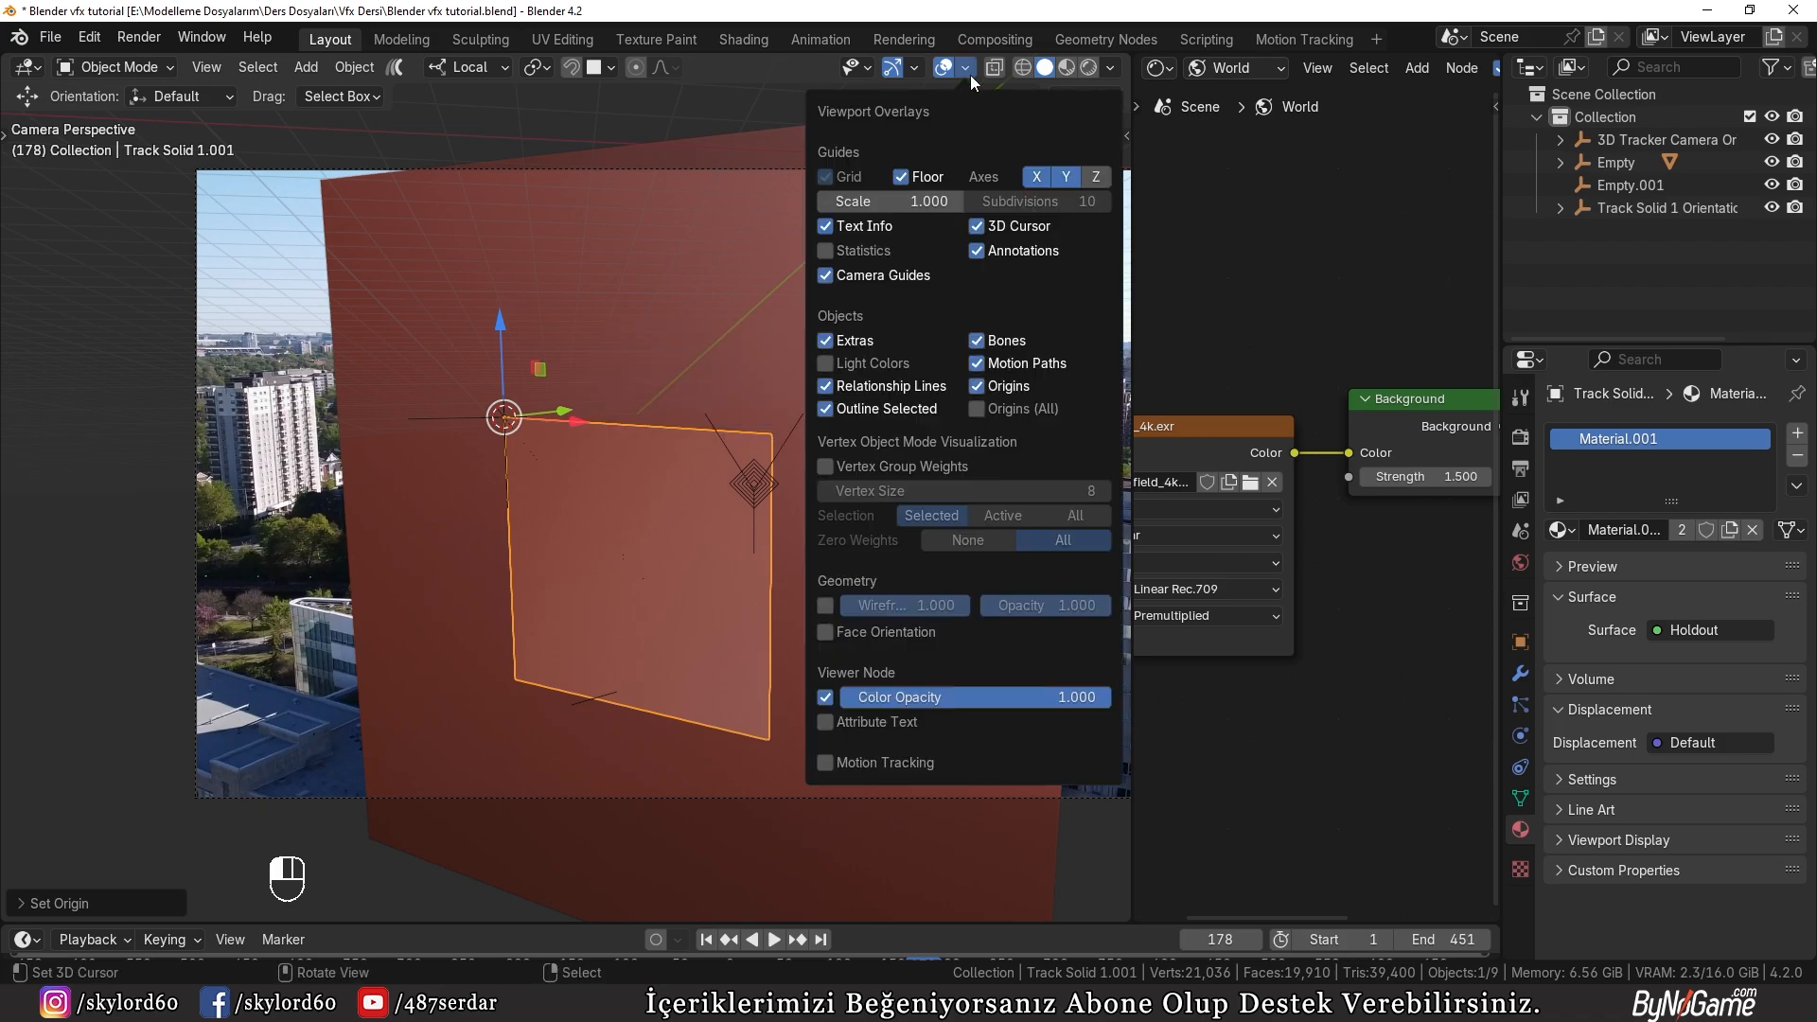
pyautogui.click(888, 632)
pyautogui.click(888, 631)
pyautogui.press('Tab')
pyautogui.press('a')
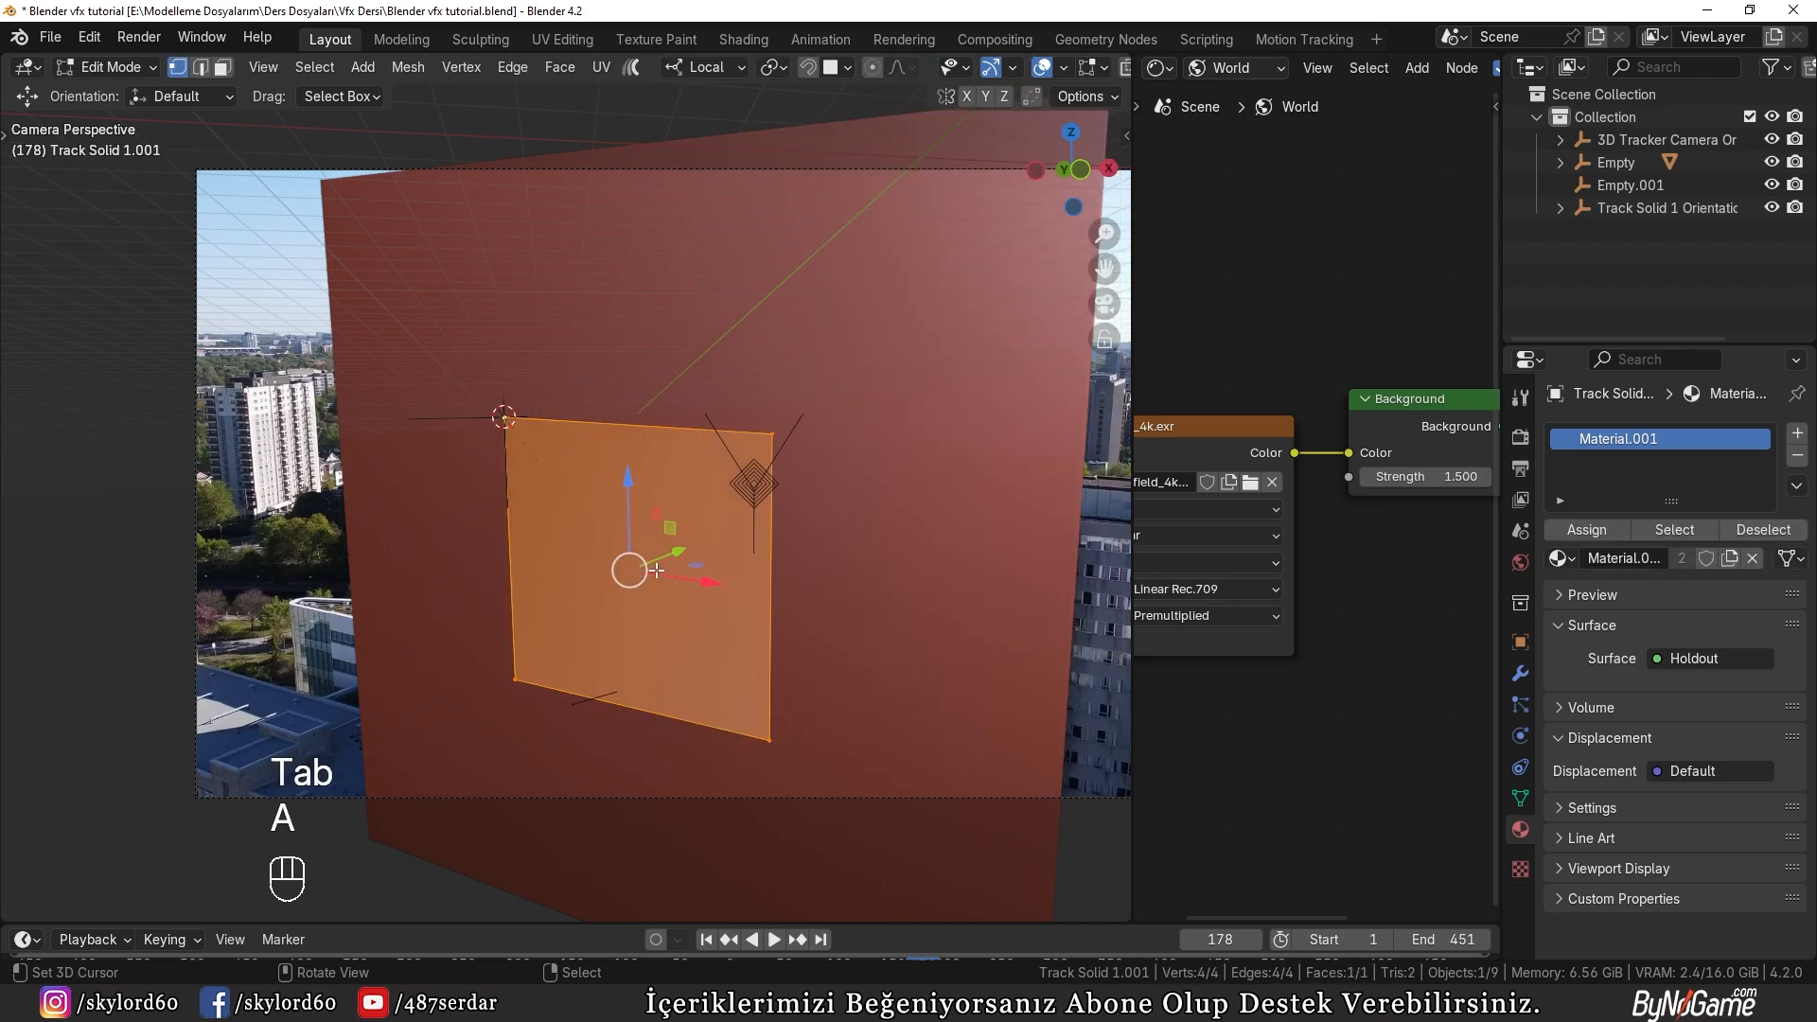
pyautogui.hotkey('shift', 'n')
pyautogui.press('Tab')
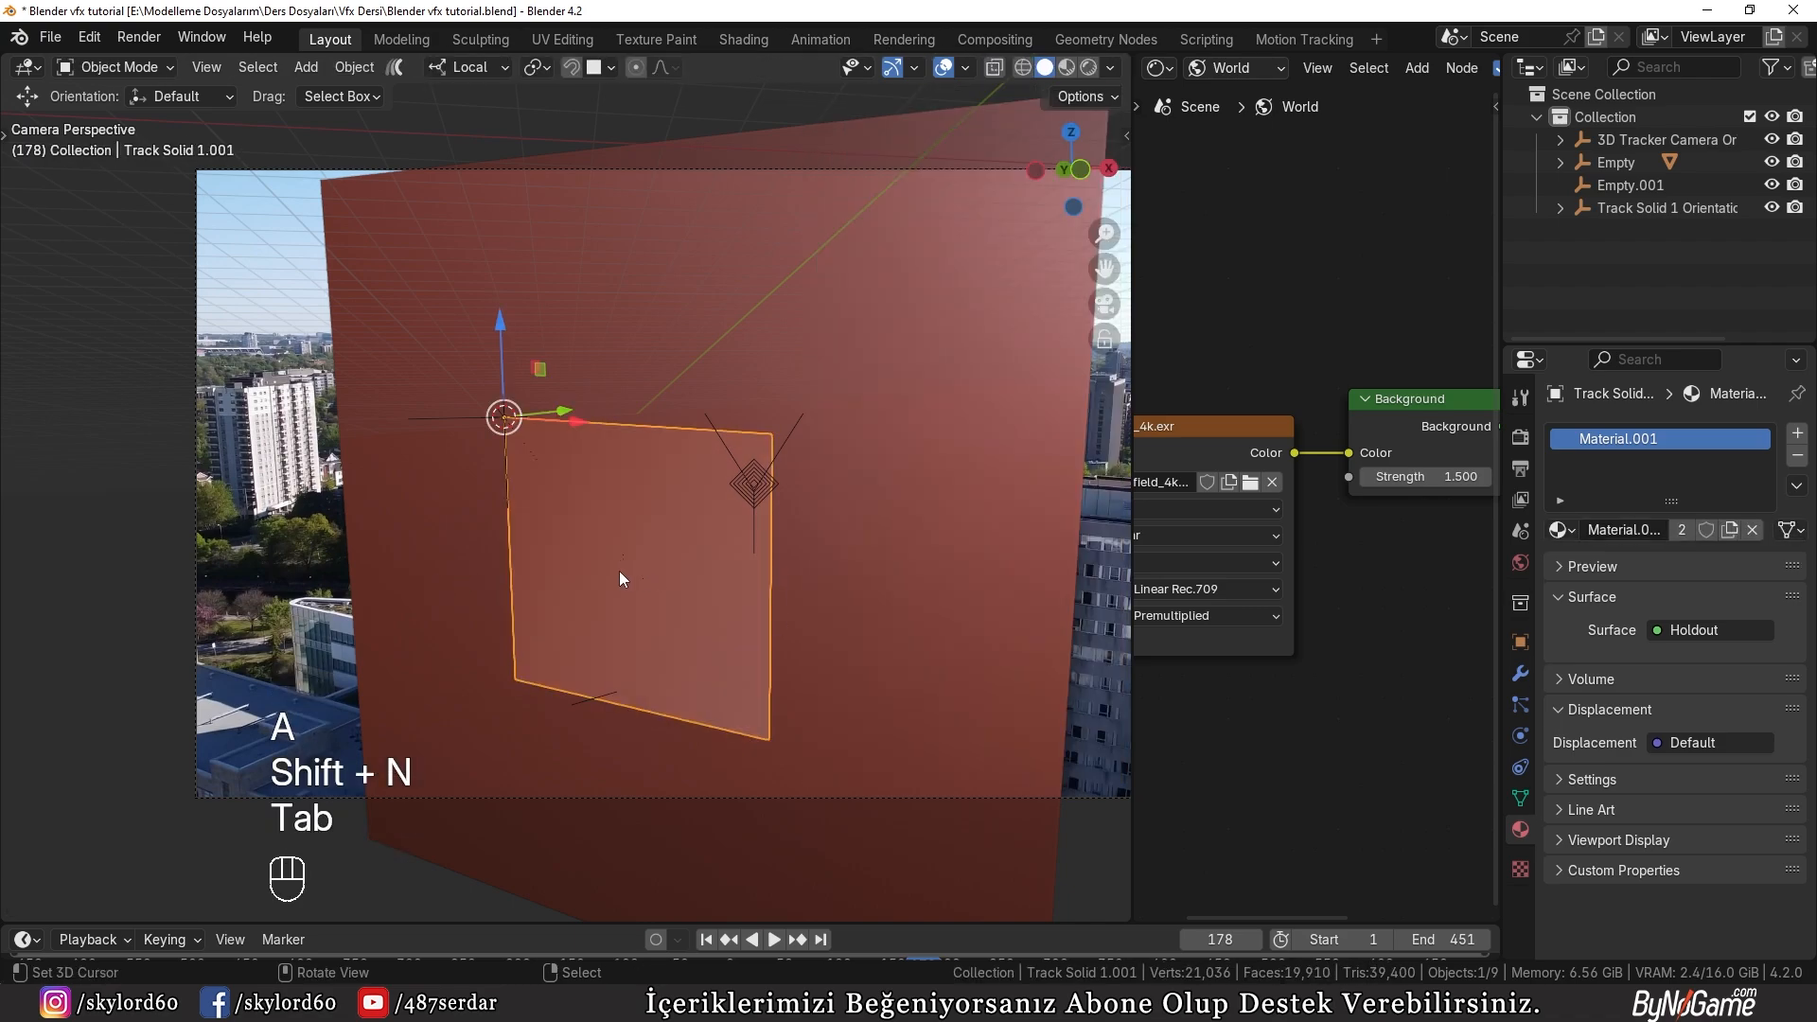
# Step: Recalculate the panel's normals to the inside, checking them with the Face Orientation overlay, and turn the overlay off again
pyautogui.press('Tab')
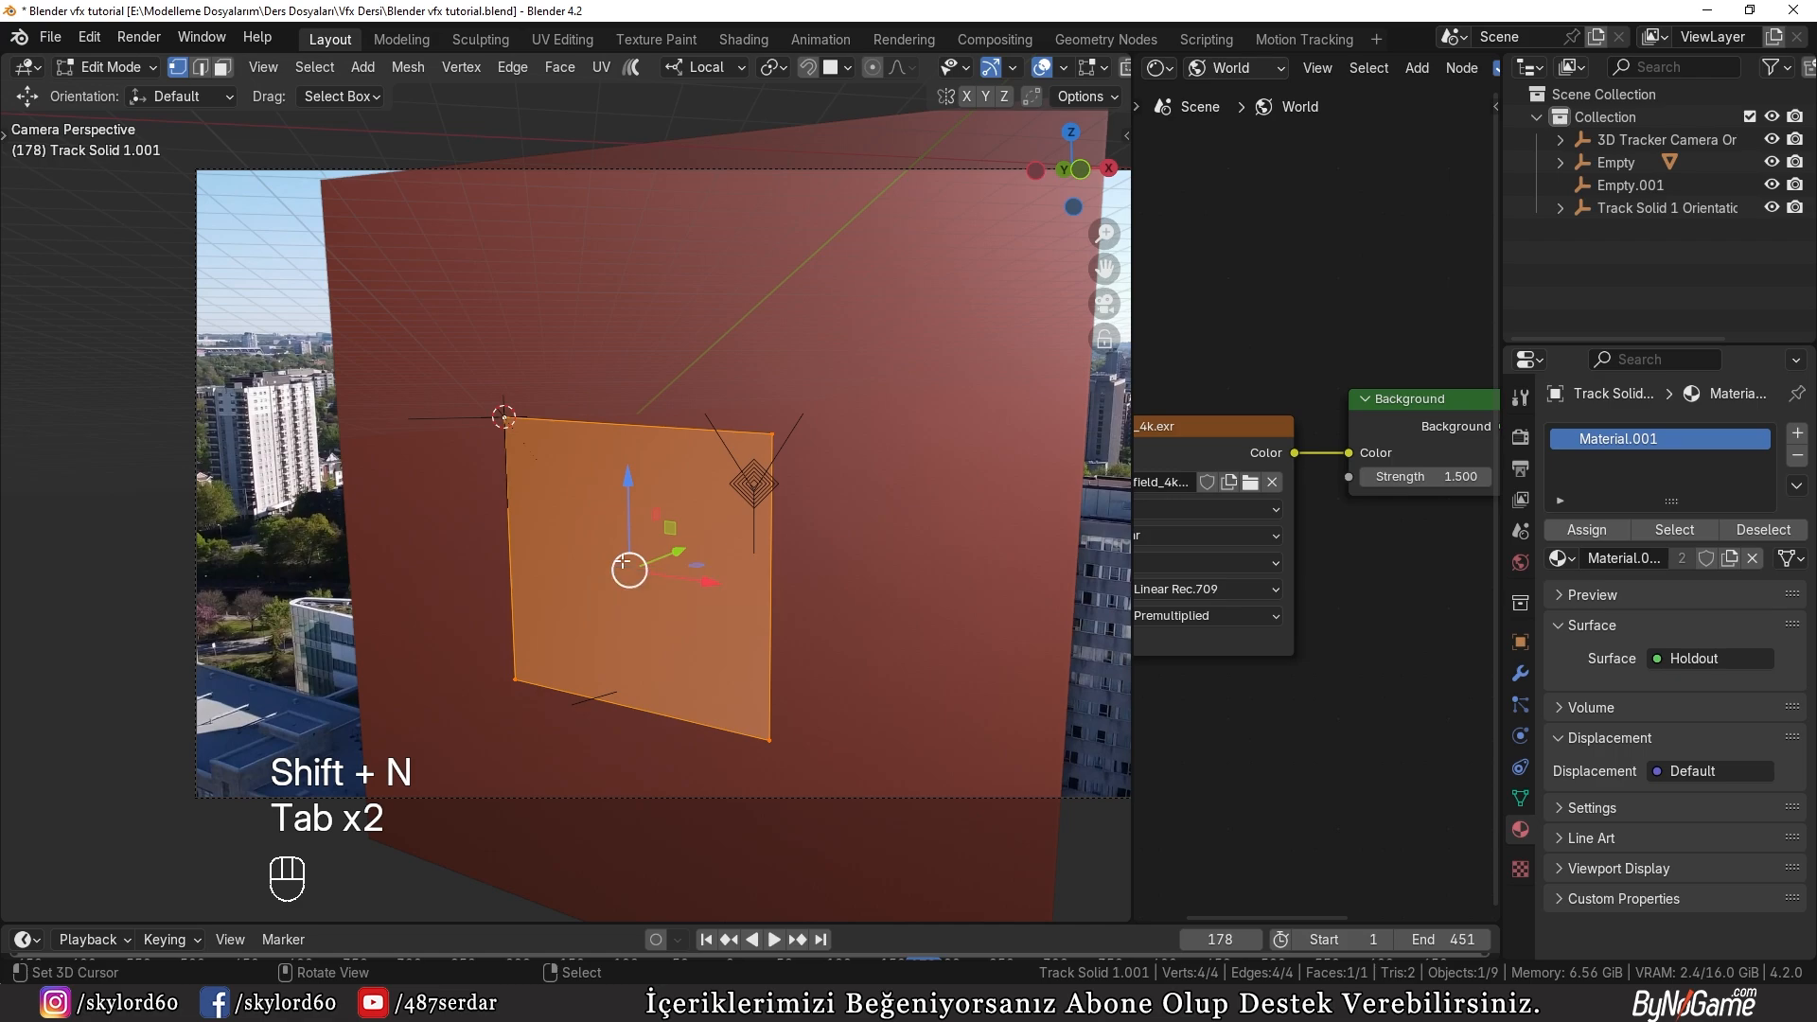
pyautogui.press('q')
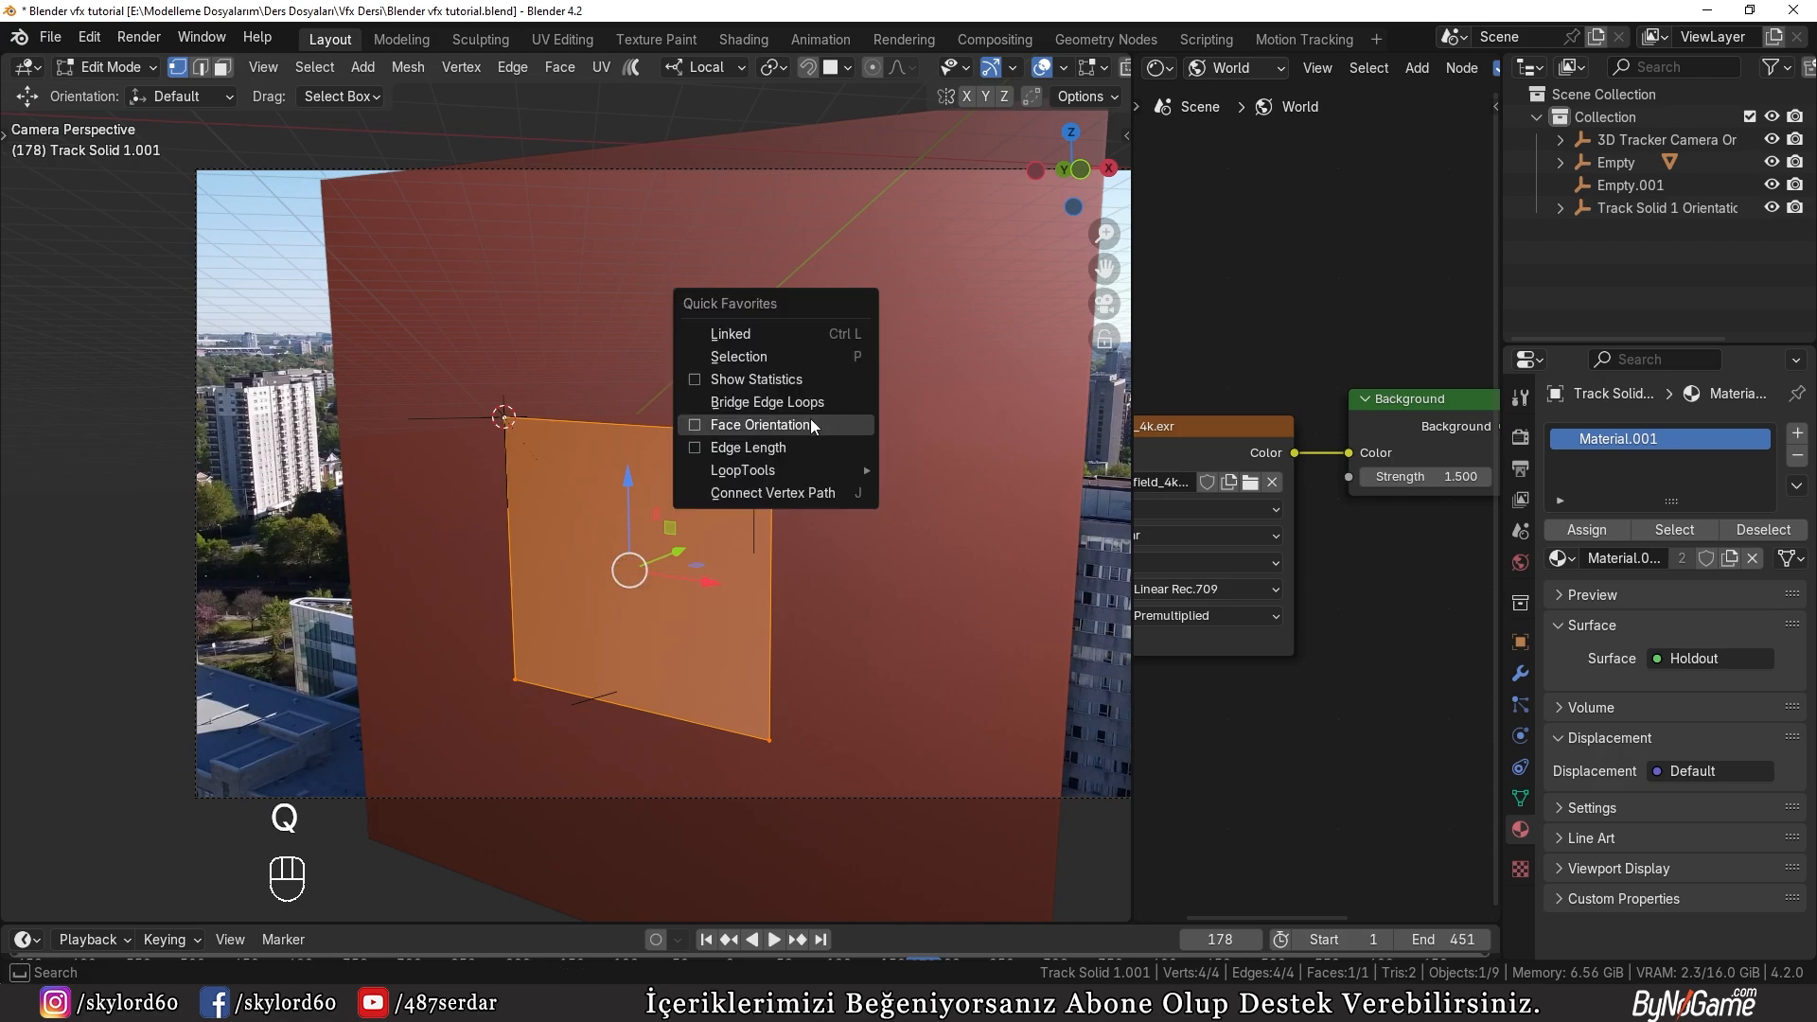
pyautogui.click(802, 423)
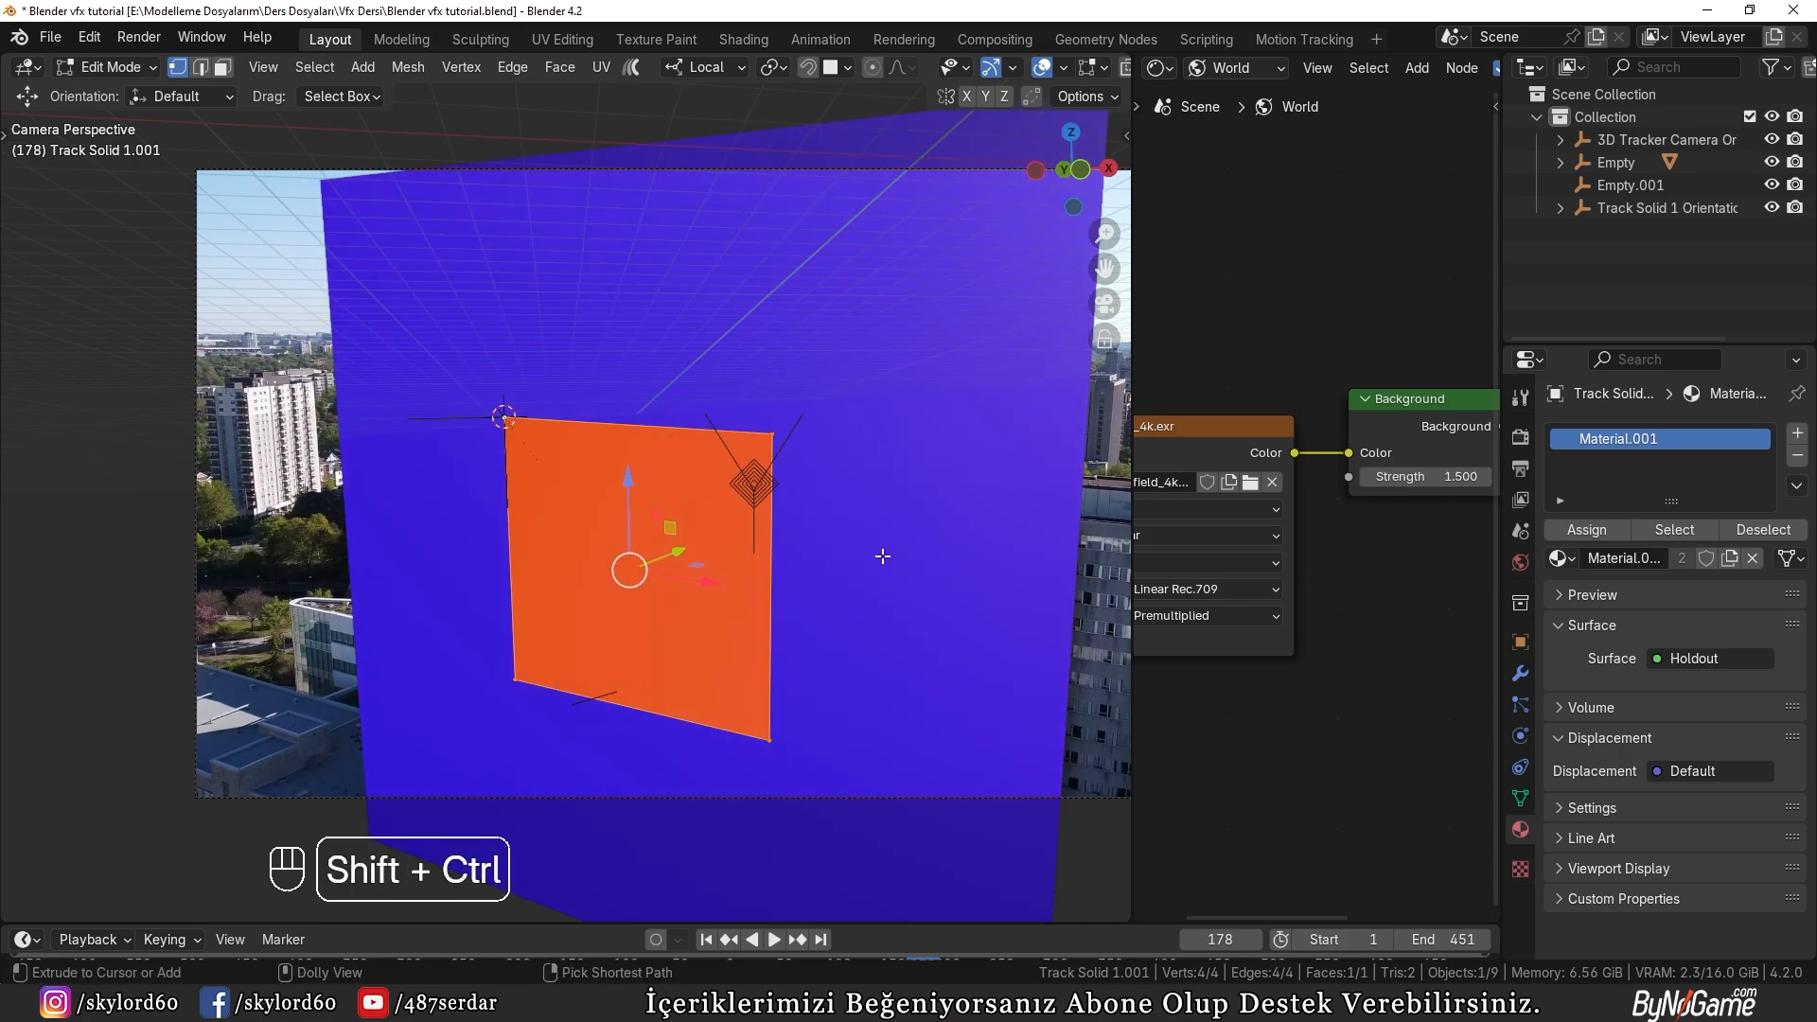
pyautogui.hotkey('ctrl', 'shift', 'n')
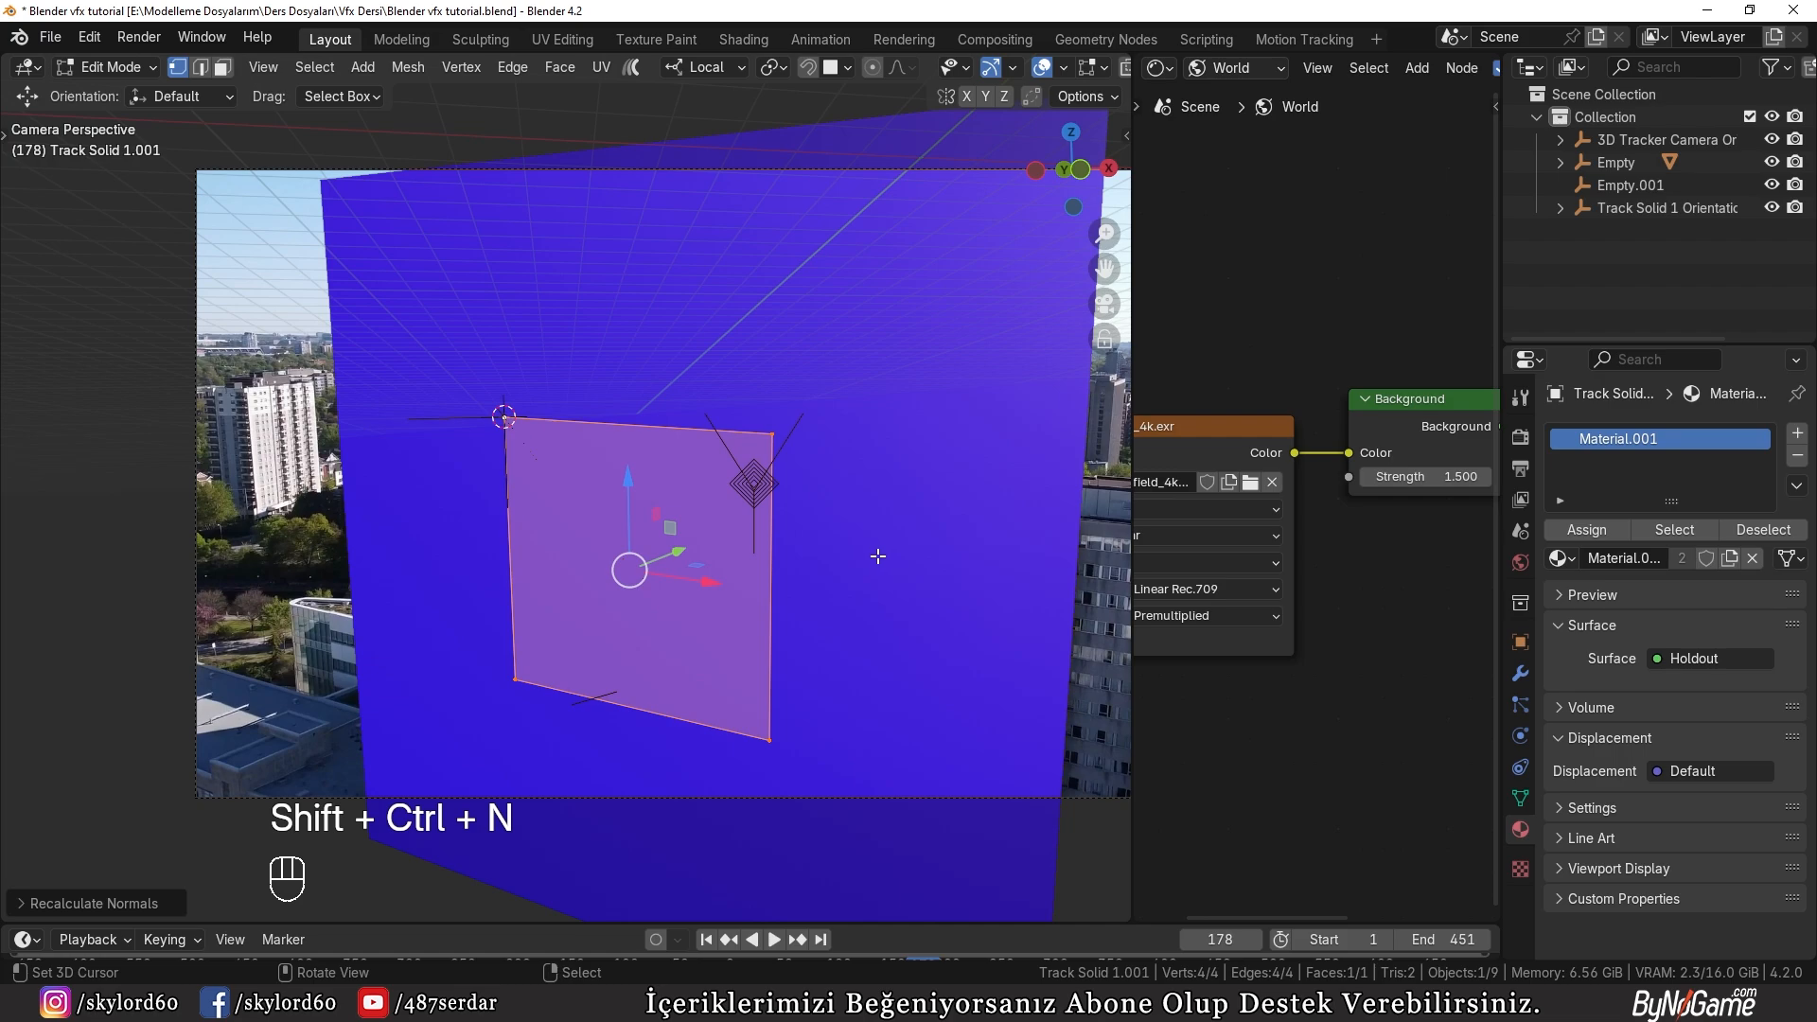
pyautogui.press('q')
pyautogui.click(742, 653)
pyautogui.press('Tab')
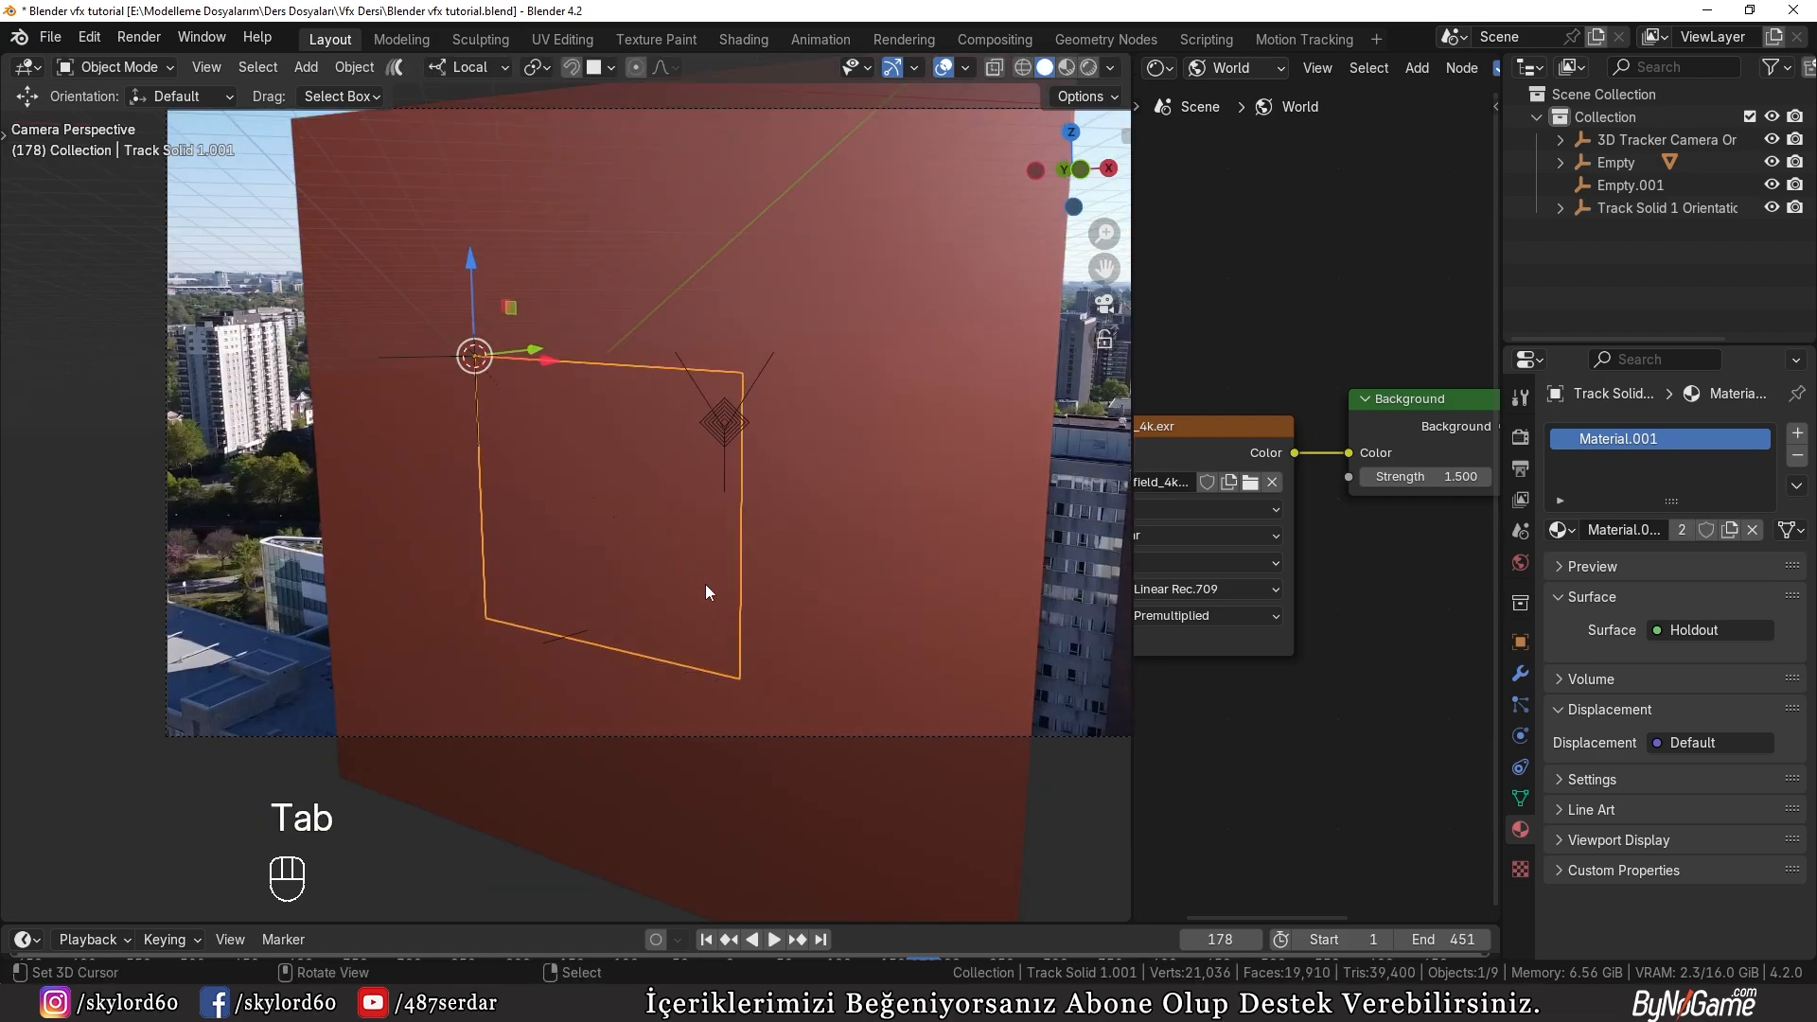
# Step: Enlarge the timeline and insert a keyframe for the closed panel at frame 90
pyautogui.moveTo(992, 922); pyautogui.dragTo(743, 767)
pyautogui.press('space')
pyautogui.moveTo(748, 759)
pyautogui.mouseDown()
pyautogui.moveTo(844, 769)
pyautogui.moveTo(746, 770)
pyautogui.mouseUp()
pyautogui.click(761, 729)
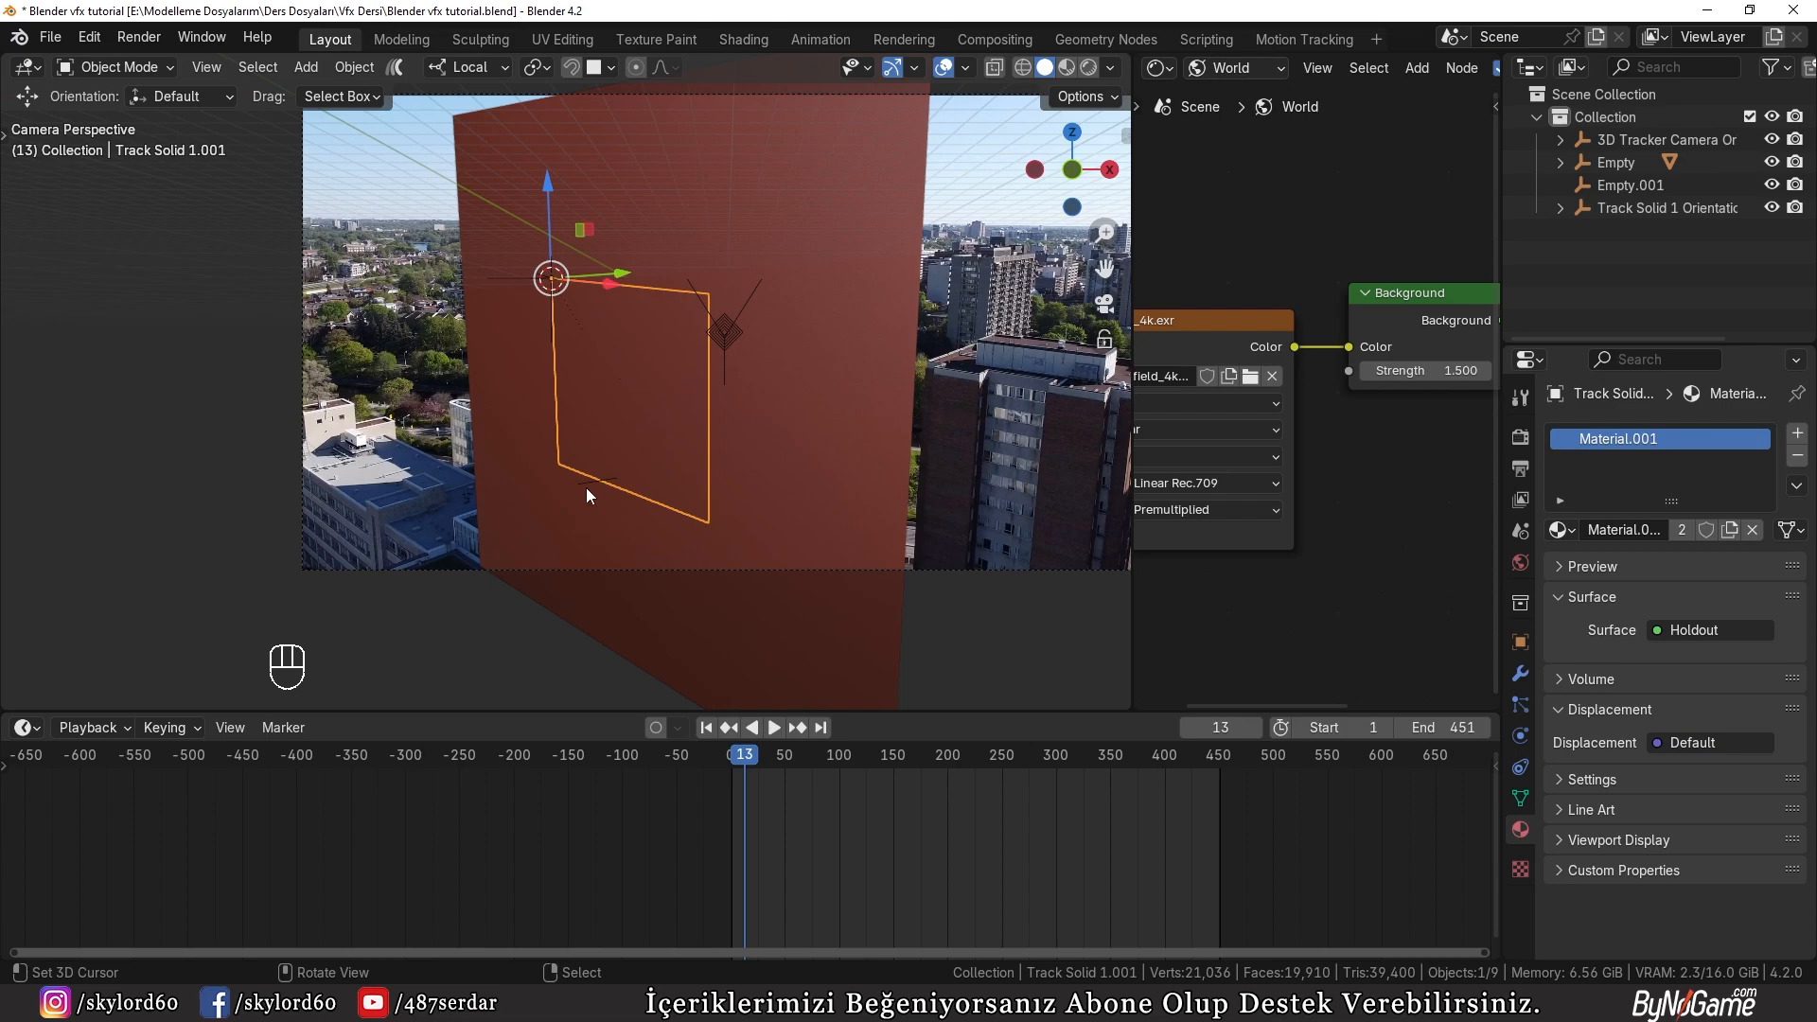
pyautogui.moveTo(719, 744); pyautogui.dragTo(827, 769)
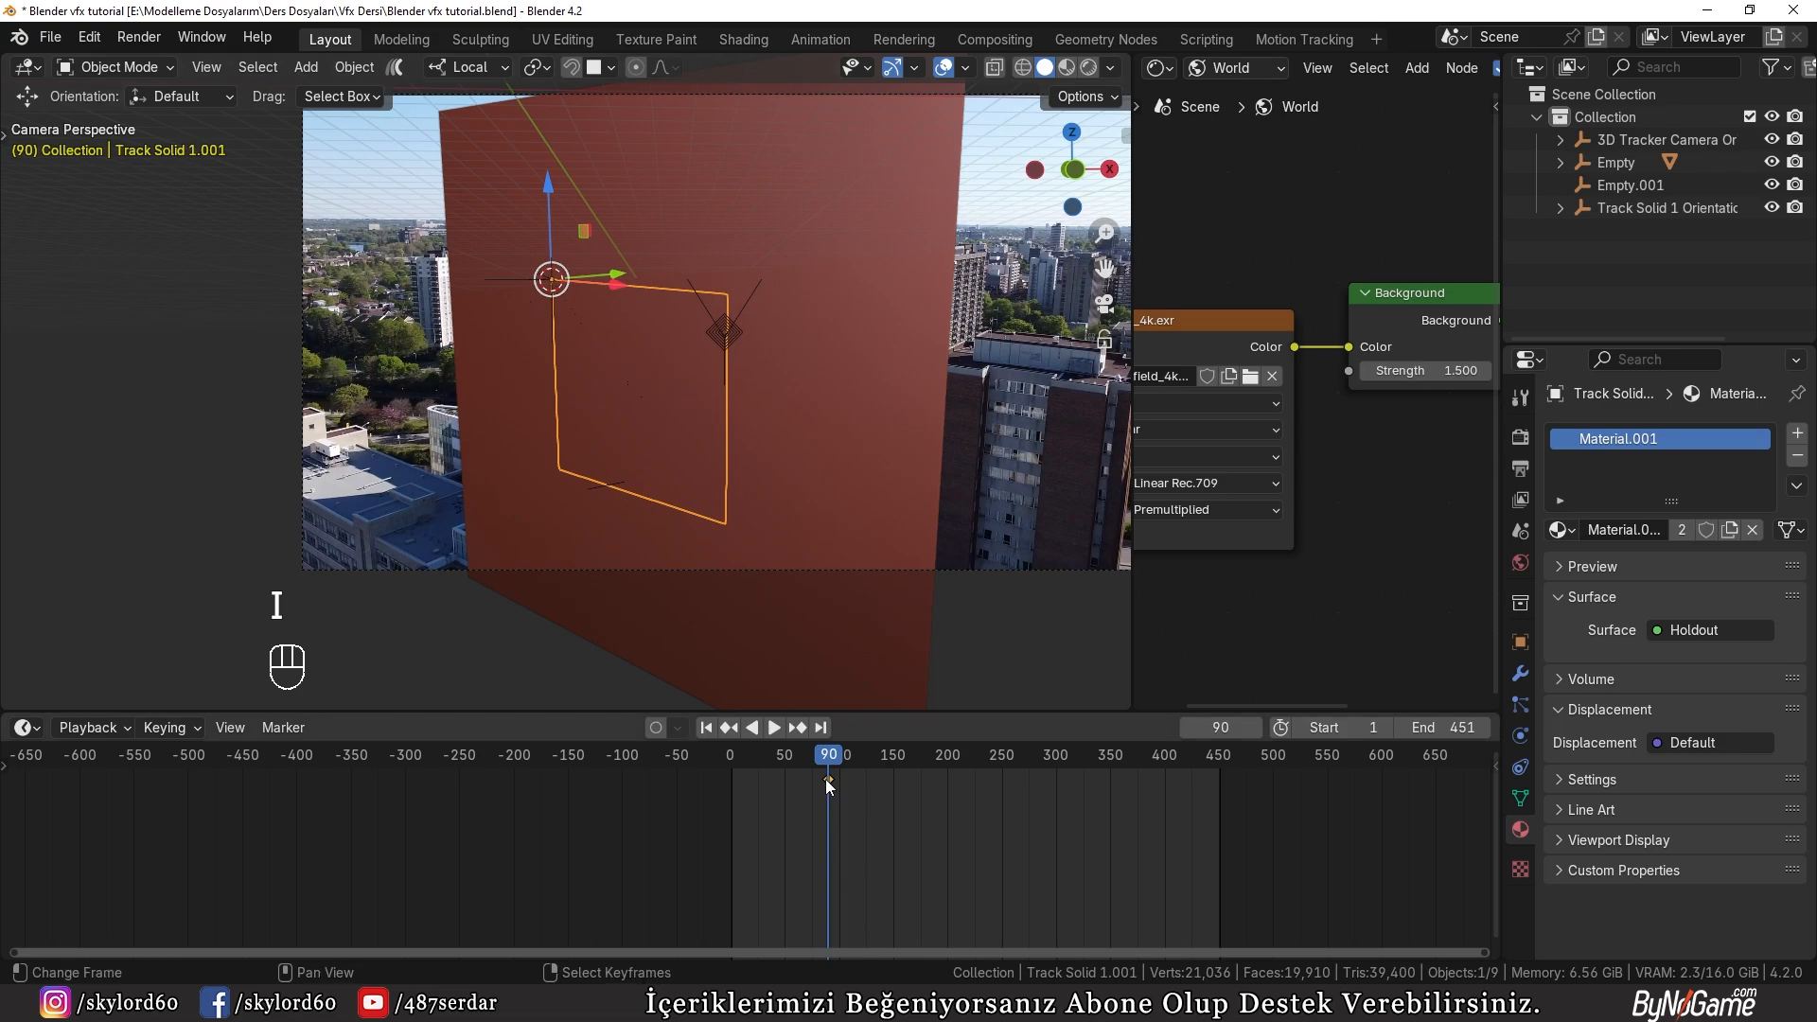
# Step: At frame 222, move the panel down along Z to clear the opening and insert a keyframe
pyautogui.moveTo(827, 782); pyautogui.dragTo(971, 772)
pyautogui.press('g')
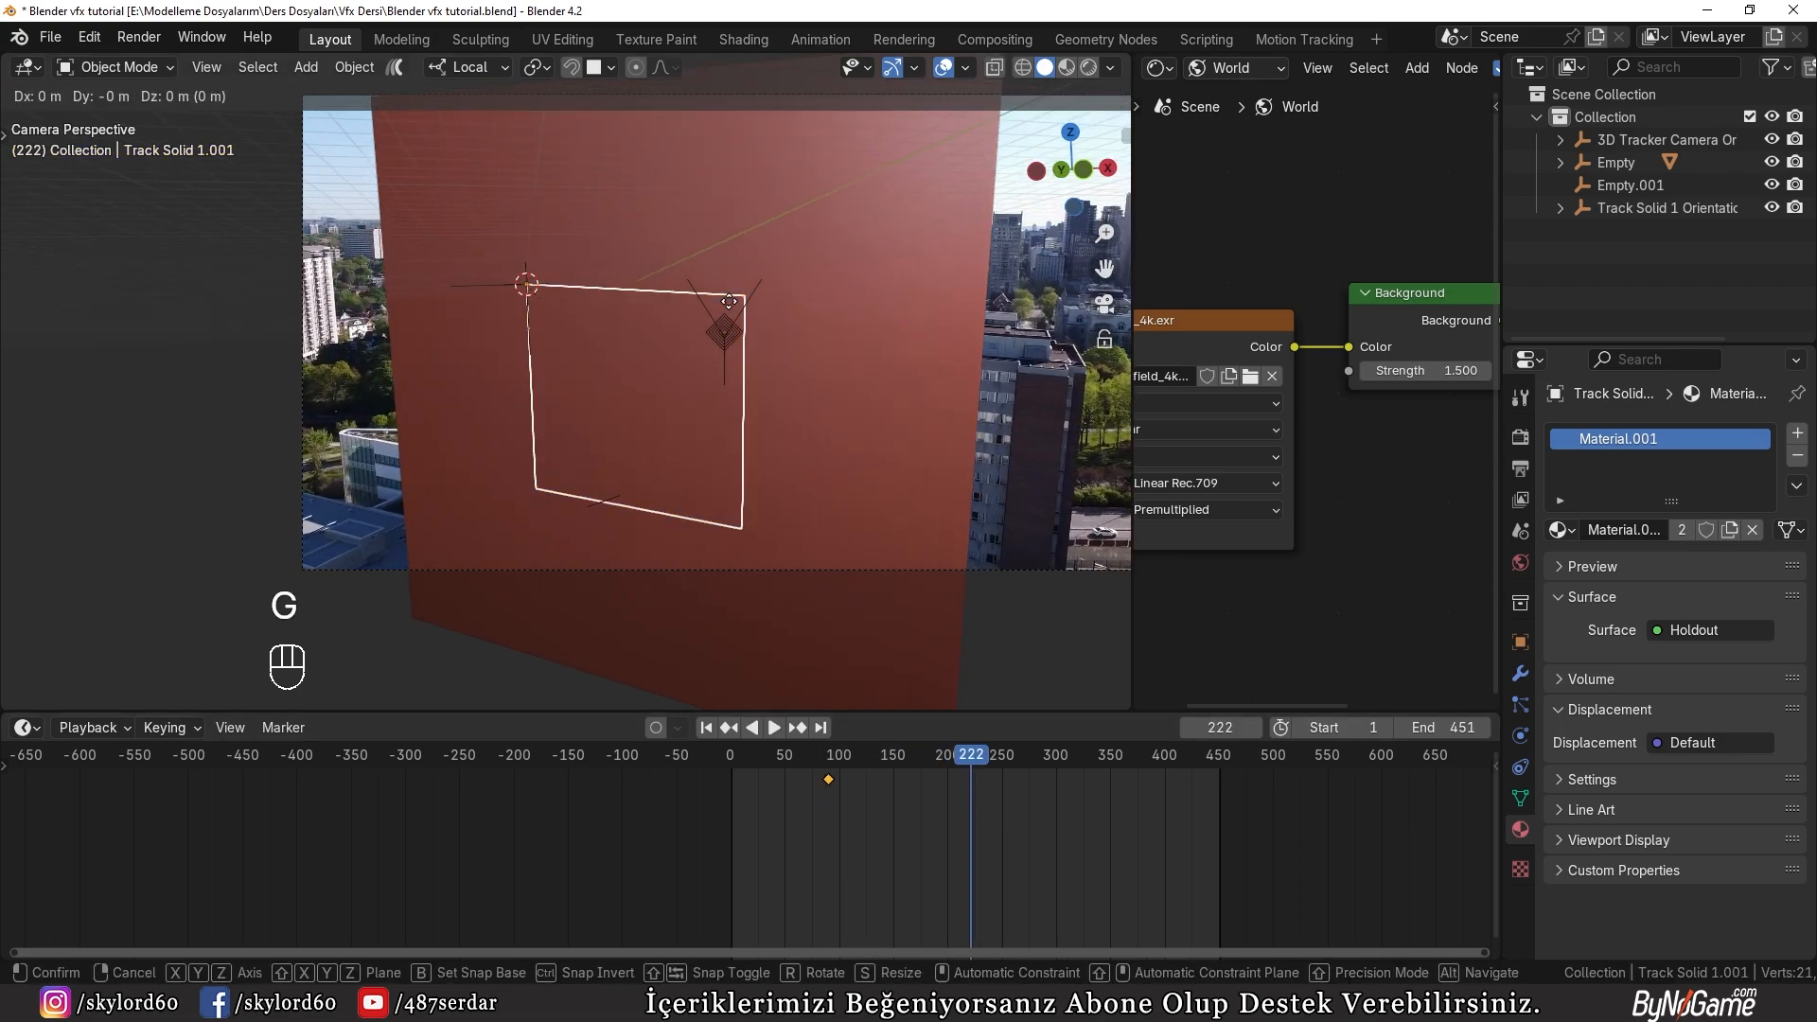
pyautogui.press('z')
pyautogui.click(717, 528)
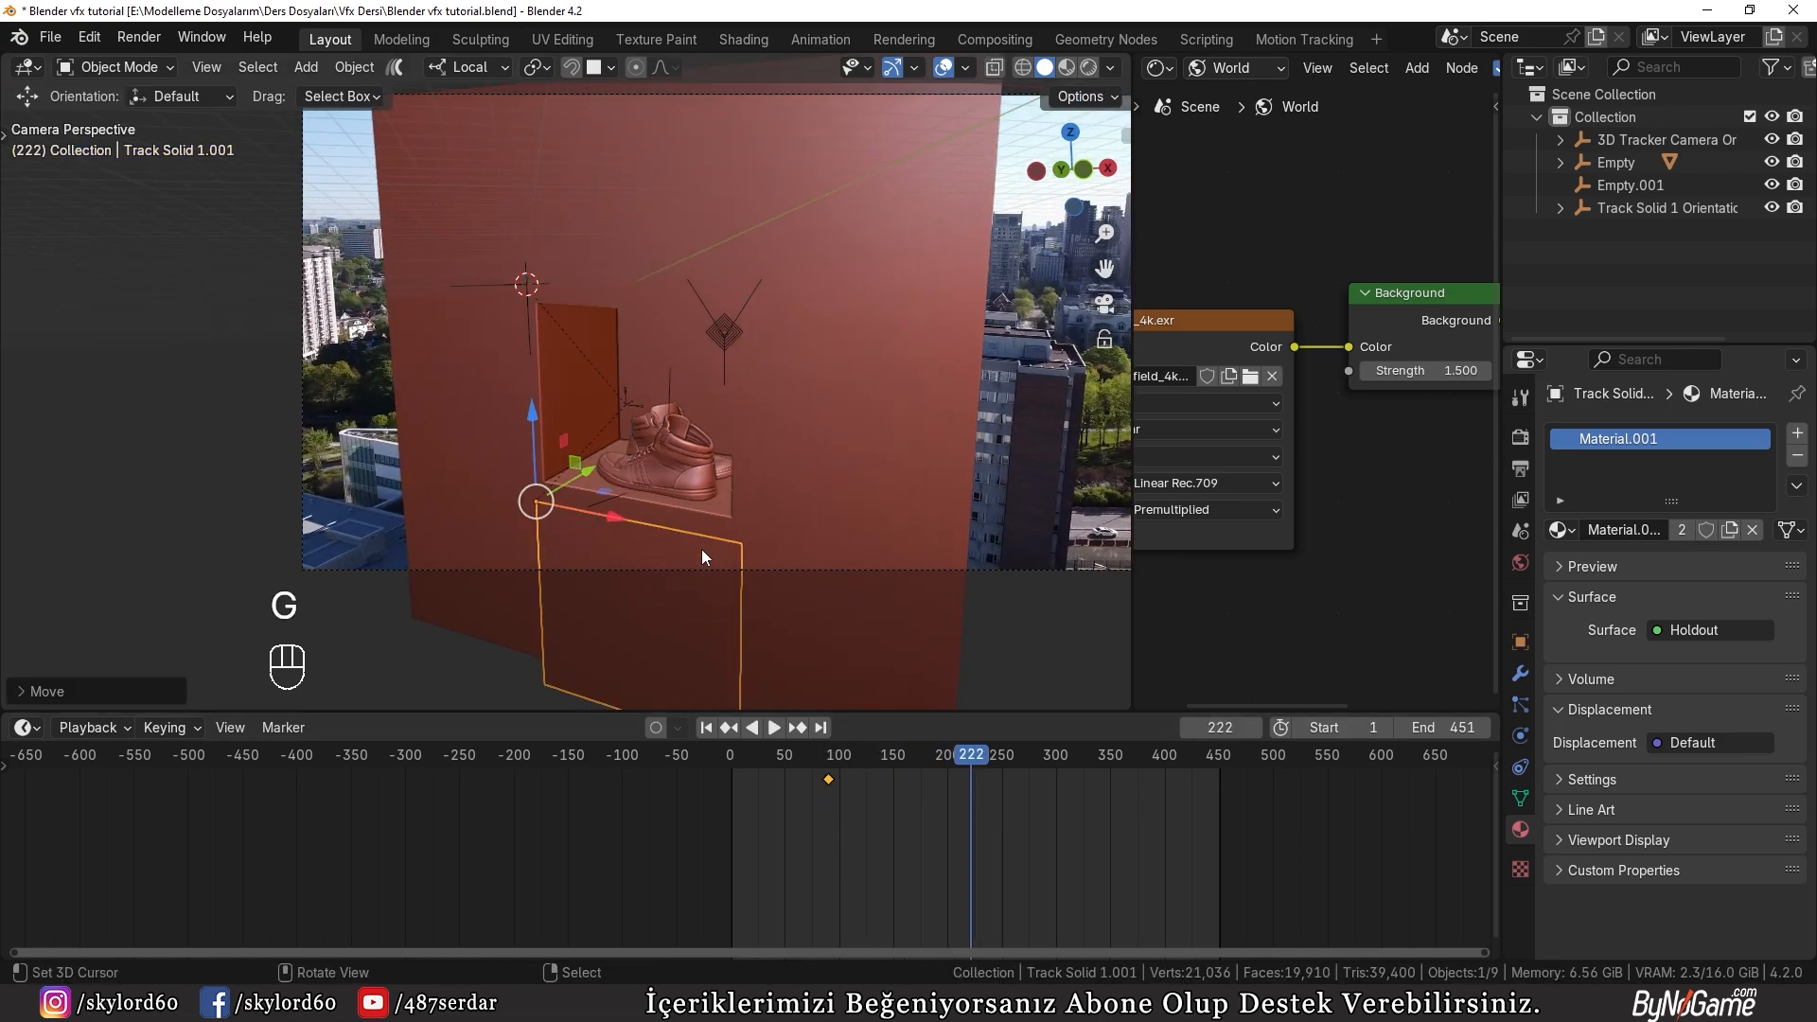
pyautogui.scroll(2, 710, 532)
pyautogui.press('i')
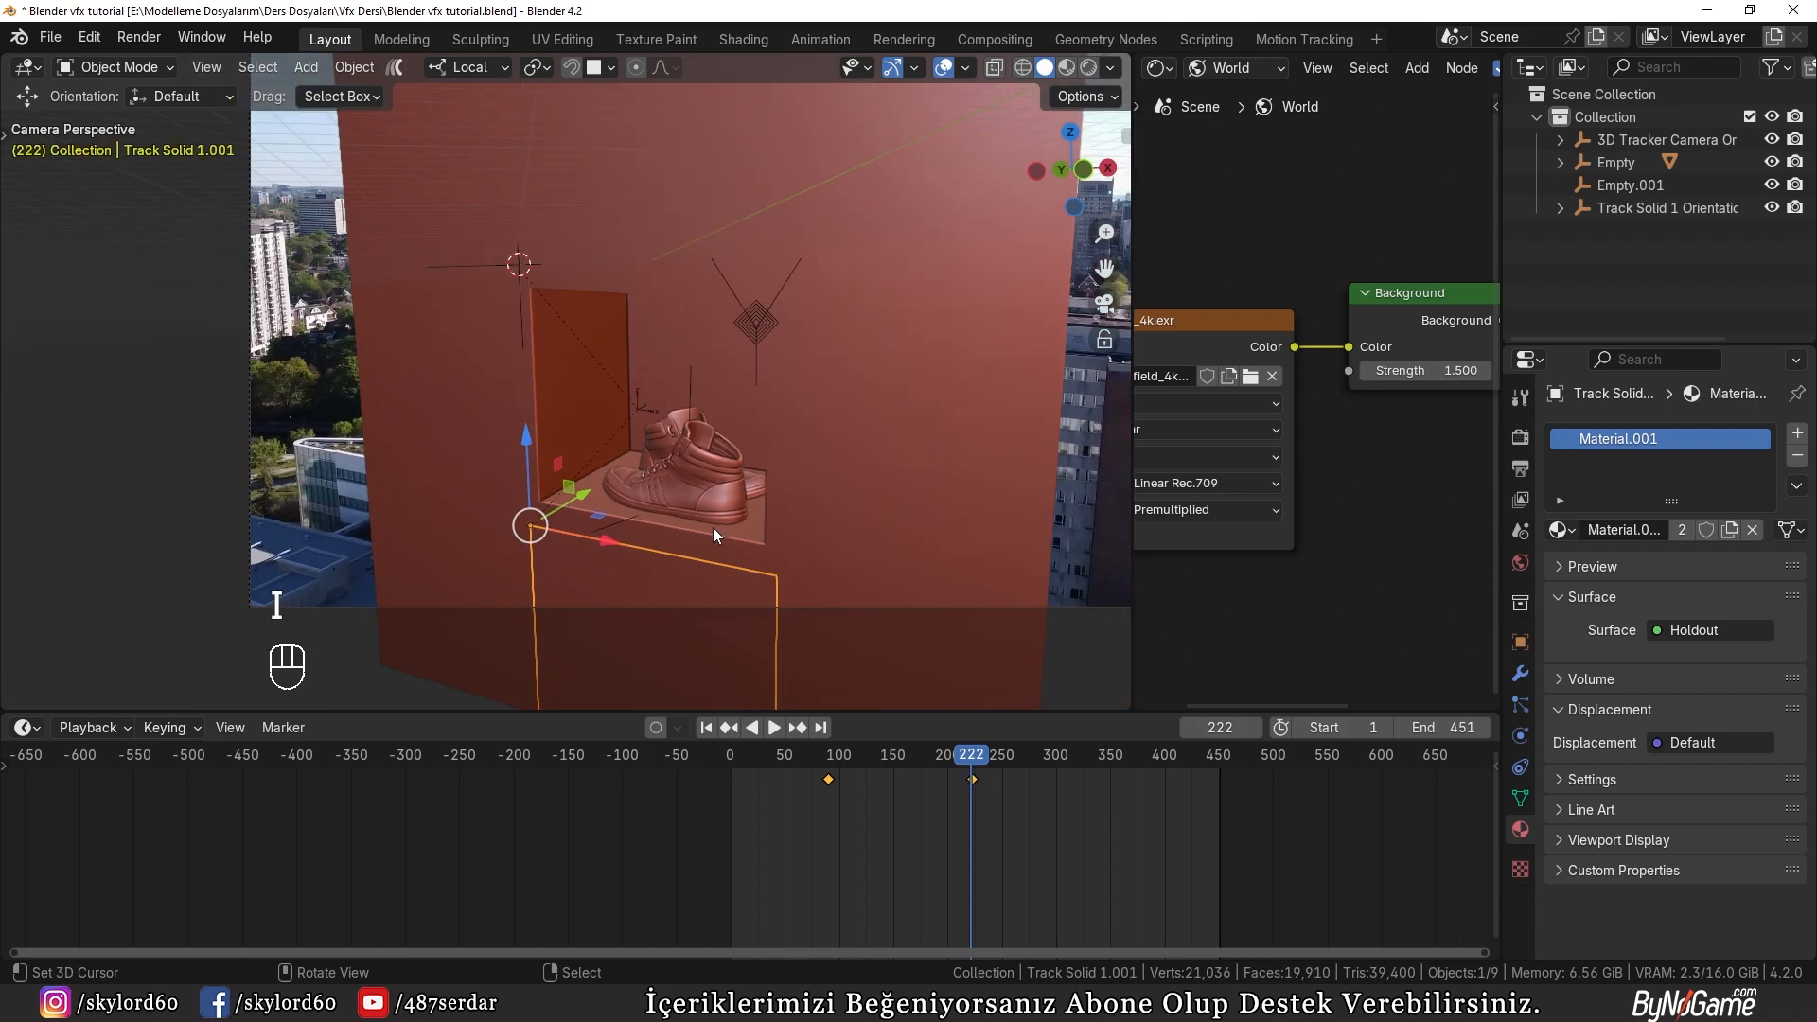
# Step: Preview the opened recess and the shoes in rendered shading at frames 276 and 334
pyautogui.moveTo(973, 761); pyautogui.dragTo(1031, 791)
pyautogui.press('z')
pyautogui.click(699, 492)
pyautogui.scroll(2, 717, 530)
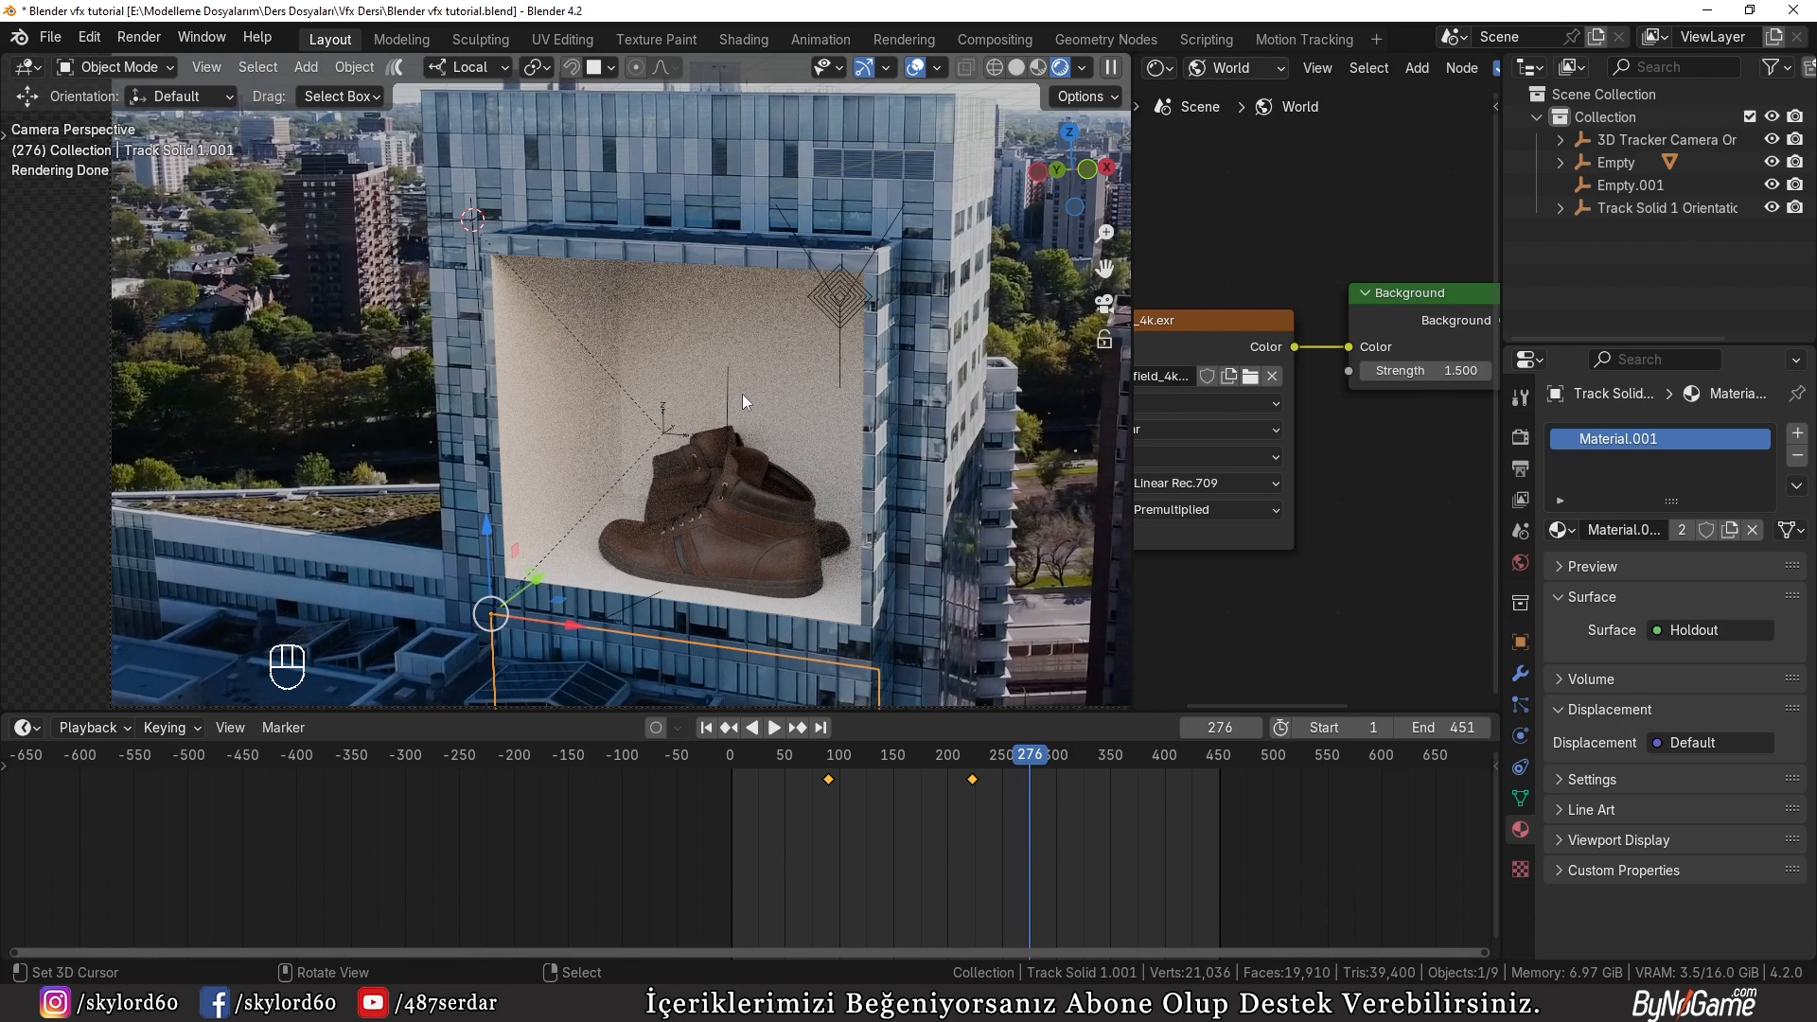
pyautogui.moveTo(1044, 756); pyautogui.dragTo(1093, 755)
pyautogui.scroll(-2, 905, 559)
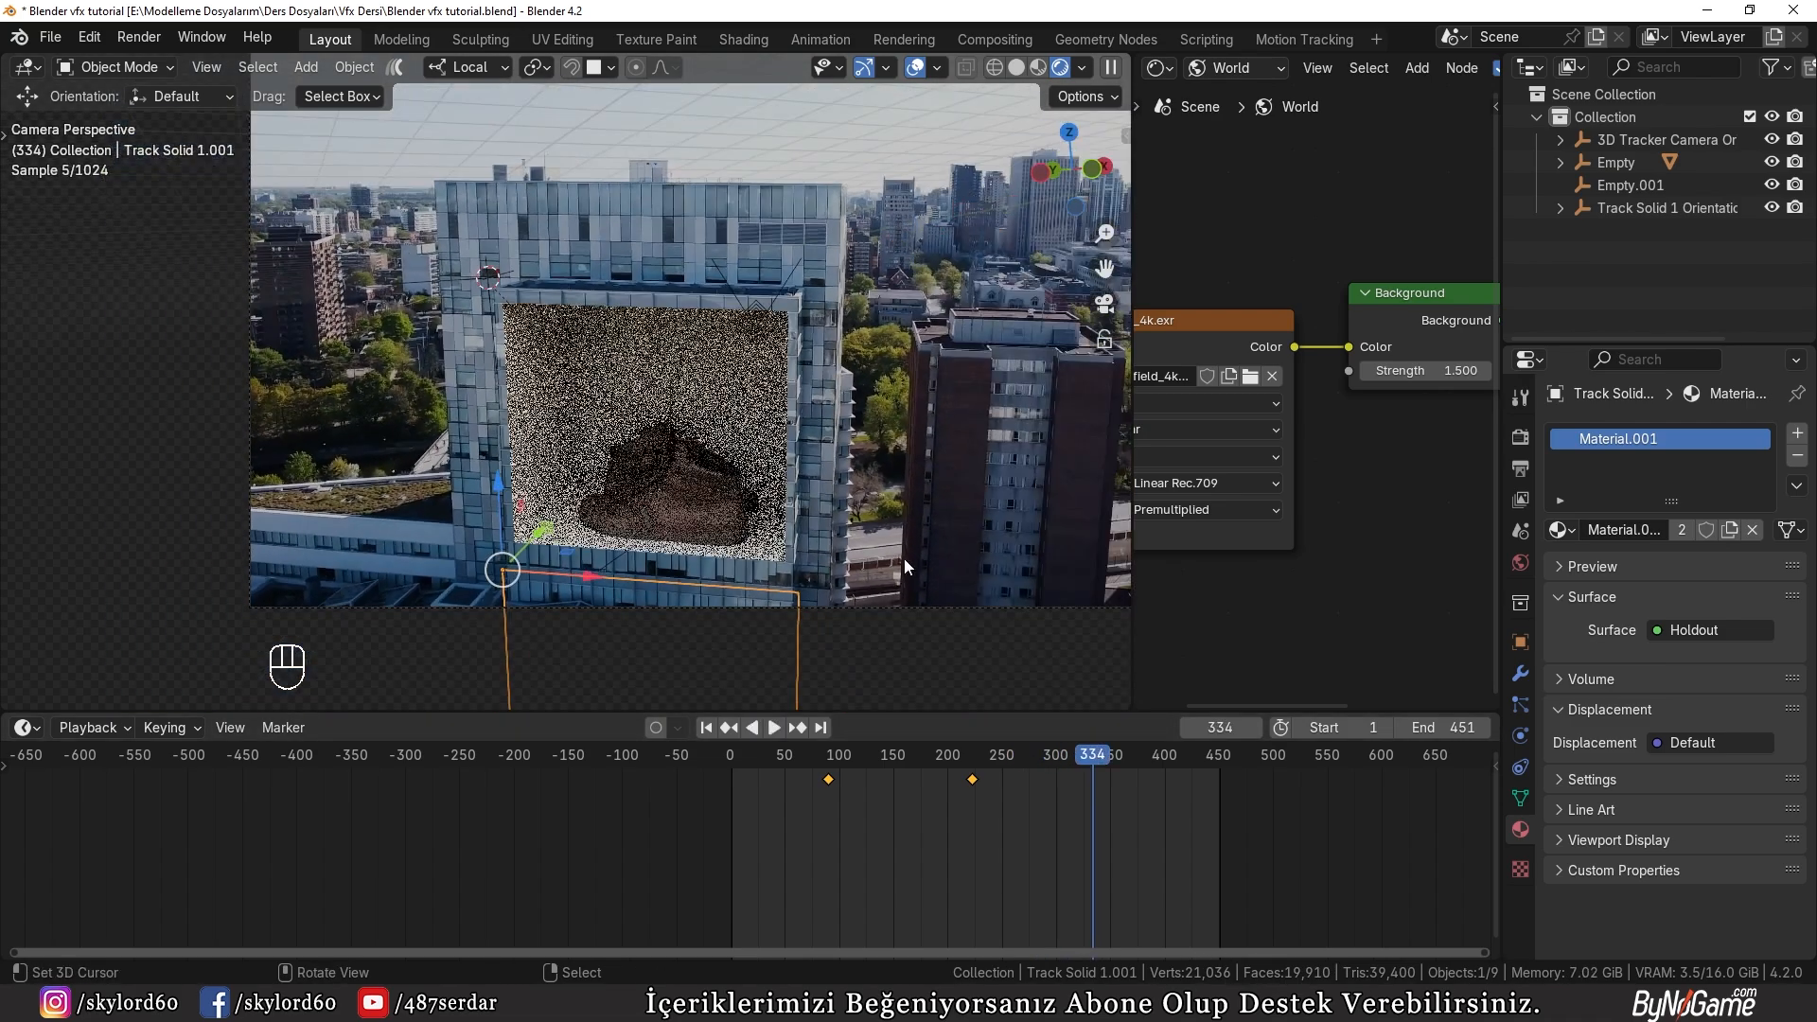
pyautogui.keyDown('shift'); pyautogui.moveTo(905, 559); pyautogui.dragTo(895, 485, button='middle'); pyautogui.keyUp('shift')
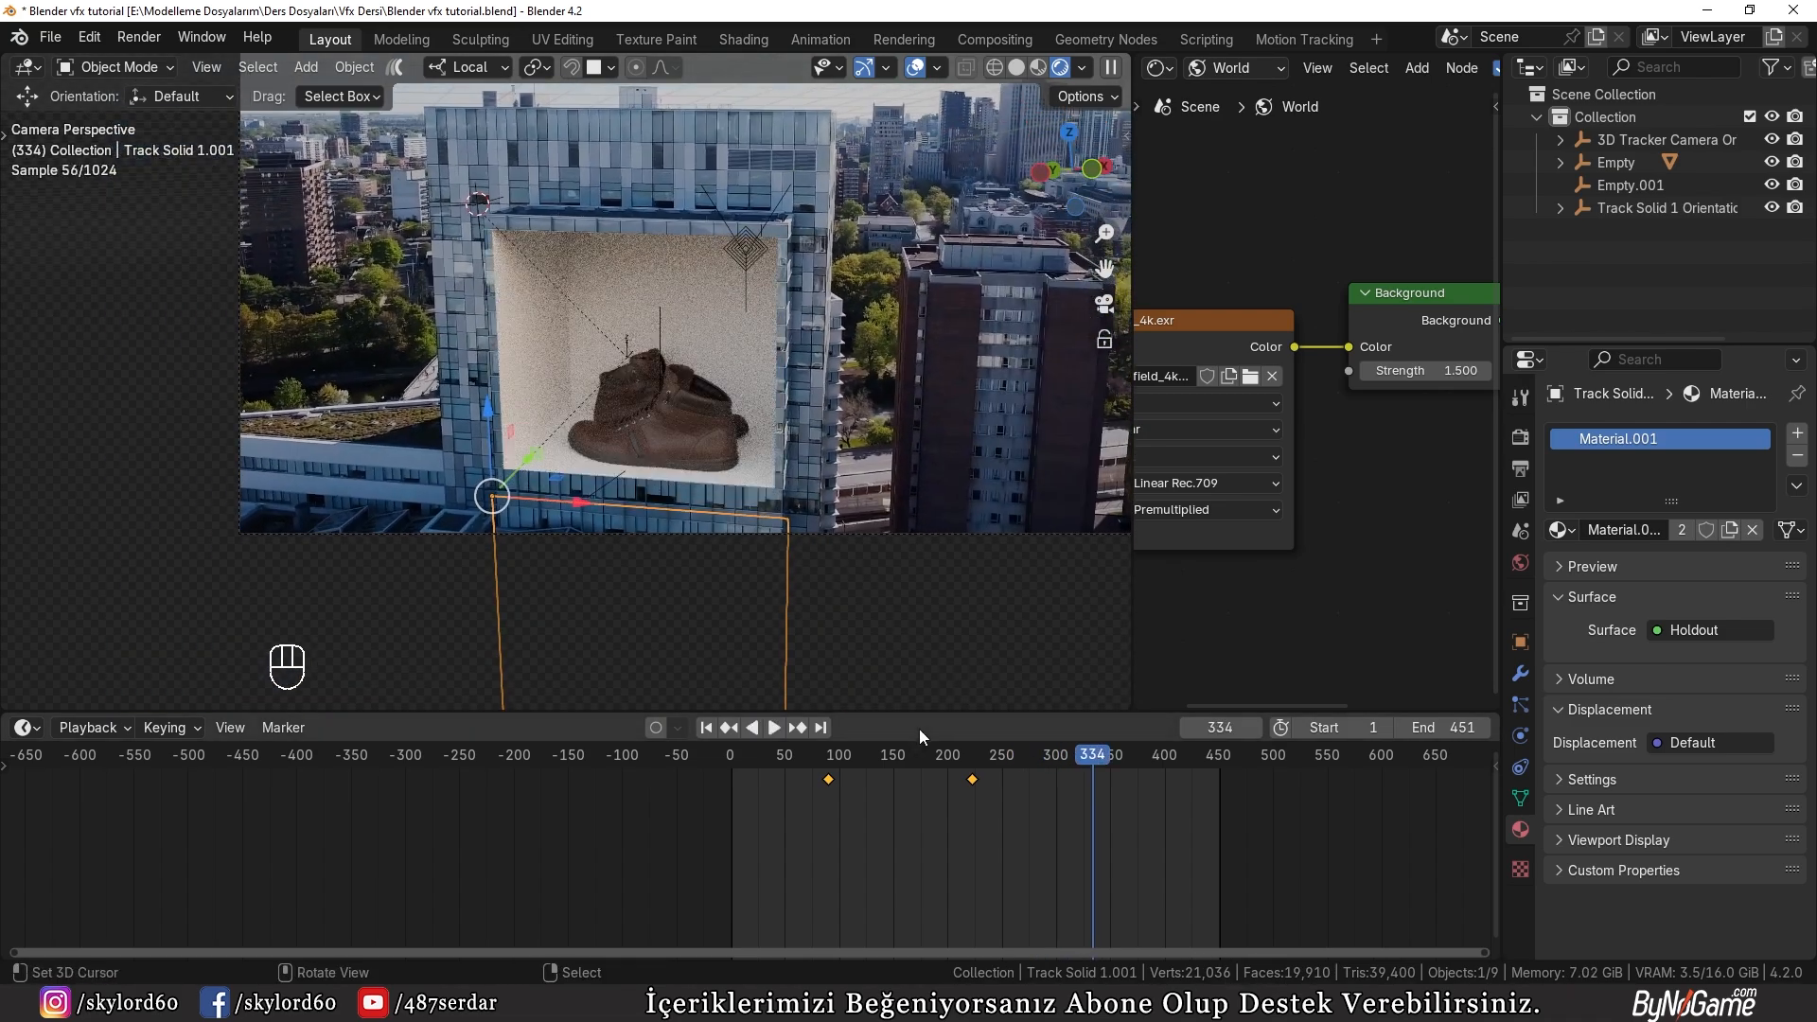
# Step: Shift the panel's two keyframes earlier, to about frames 40 and 110, and play back the animation
pyautogui.moveTo(971, 810); pyautogui.dragTo(804, 765)
pyautogui.press('g')
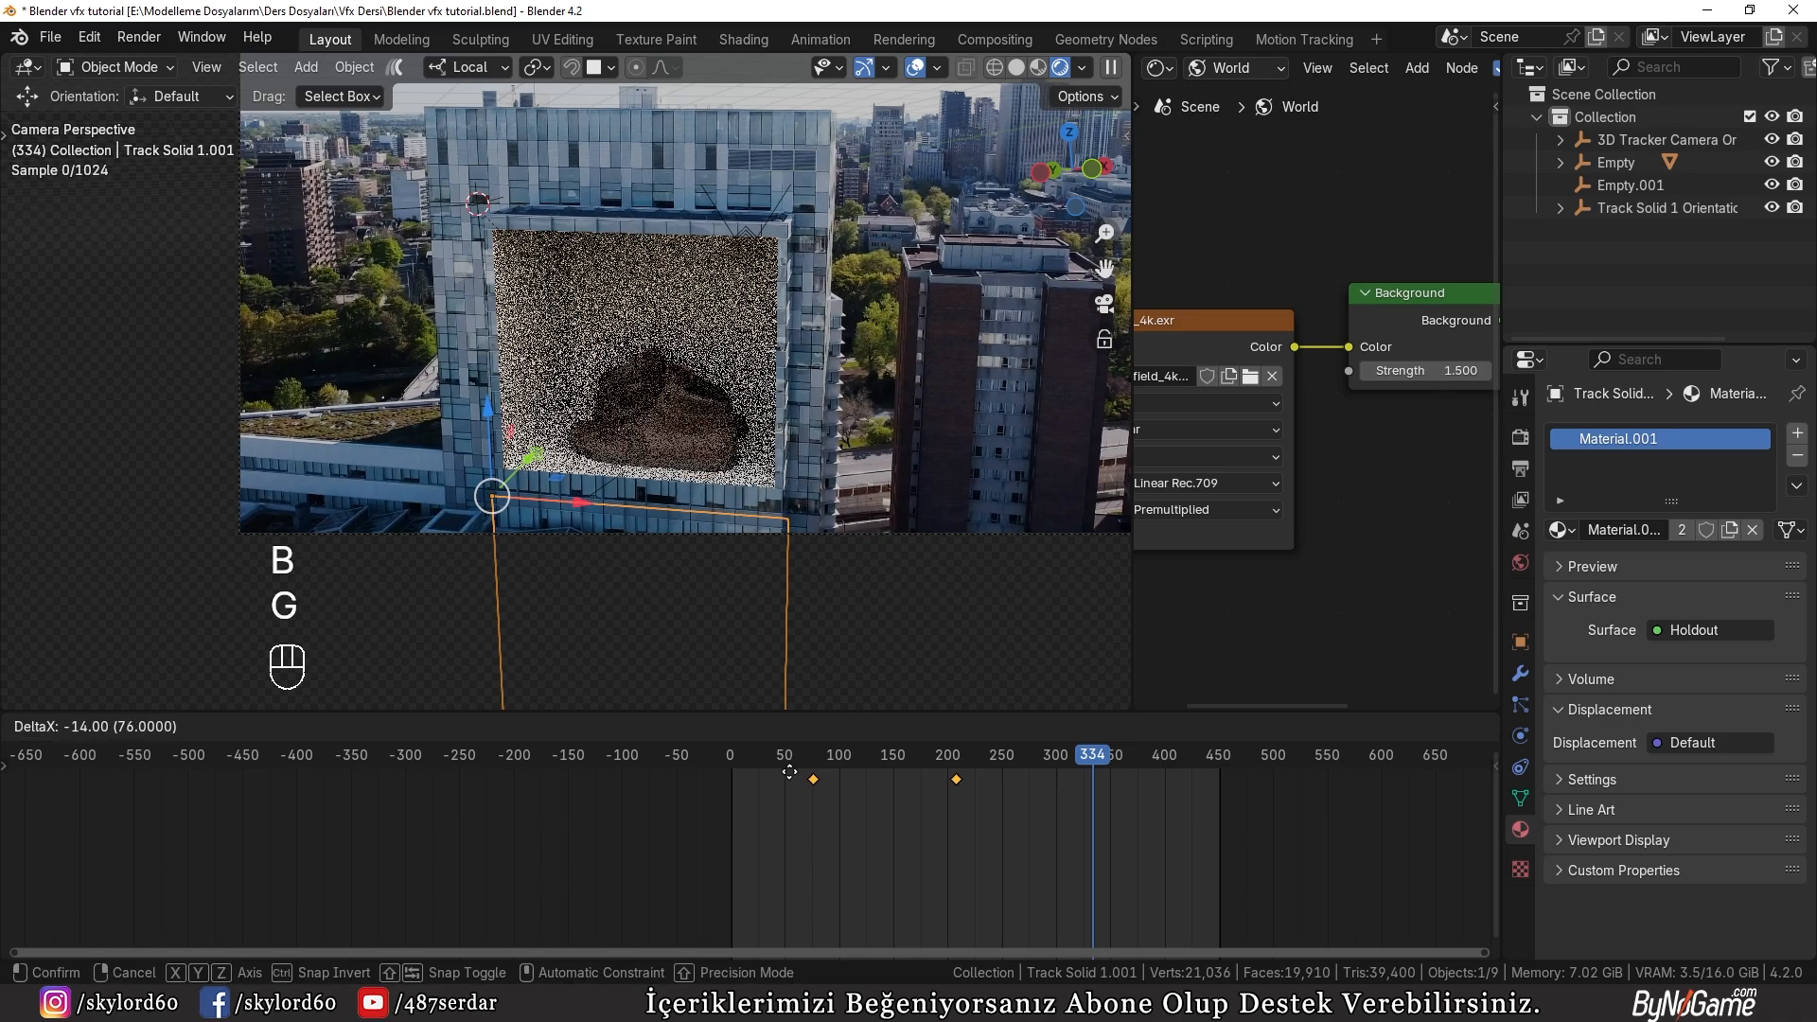
pyautogui.click(748, 774)
pyautogui.moveTo(1095, 758); pyautogui.dragTo(876, 783)
pyautogui.click(916, 778)
pyautogui.press('g')
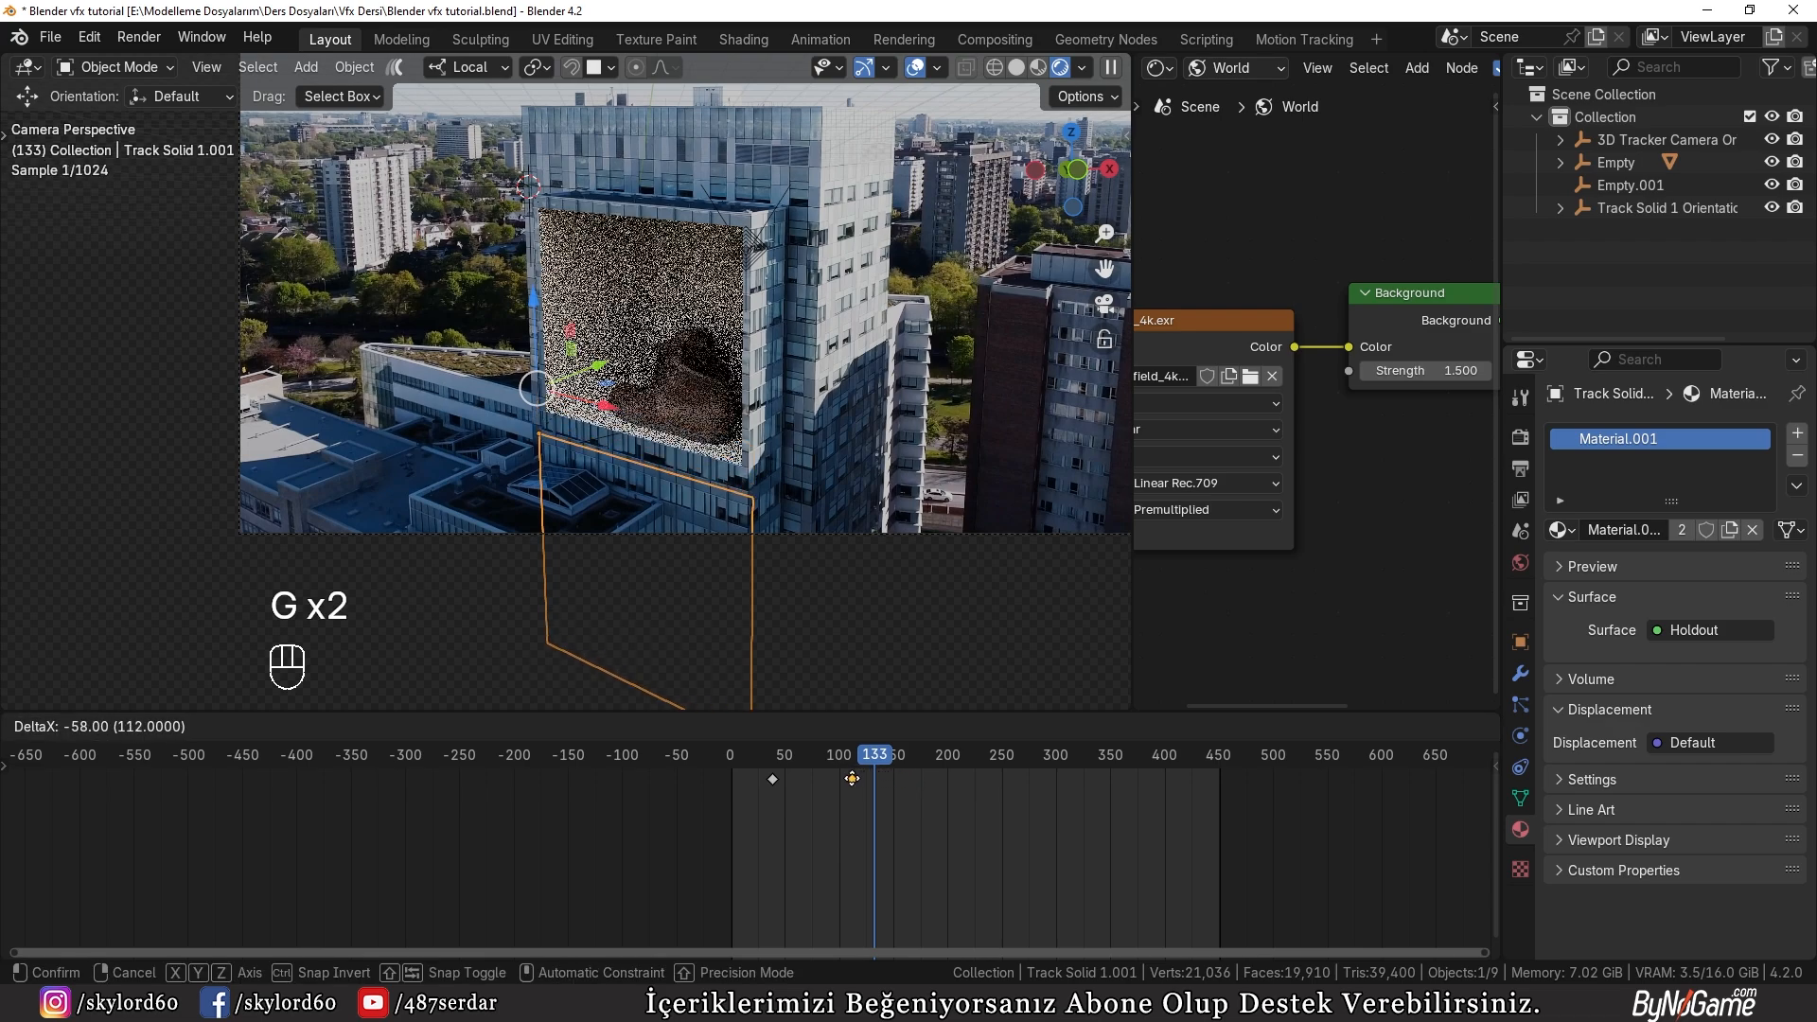
pyautogui.click(850, 778)
pyautogui.click(700, 754)
pyautogui.click(781, 729)
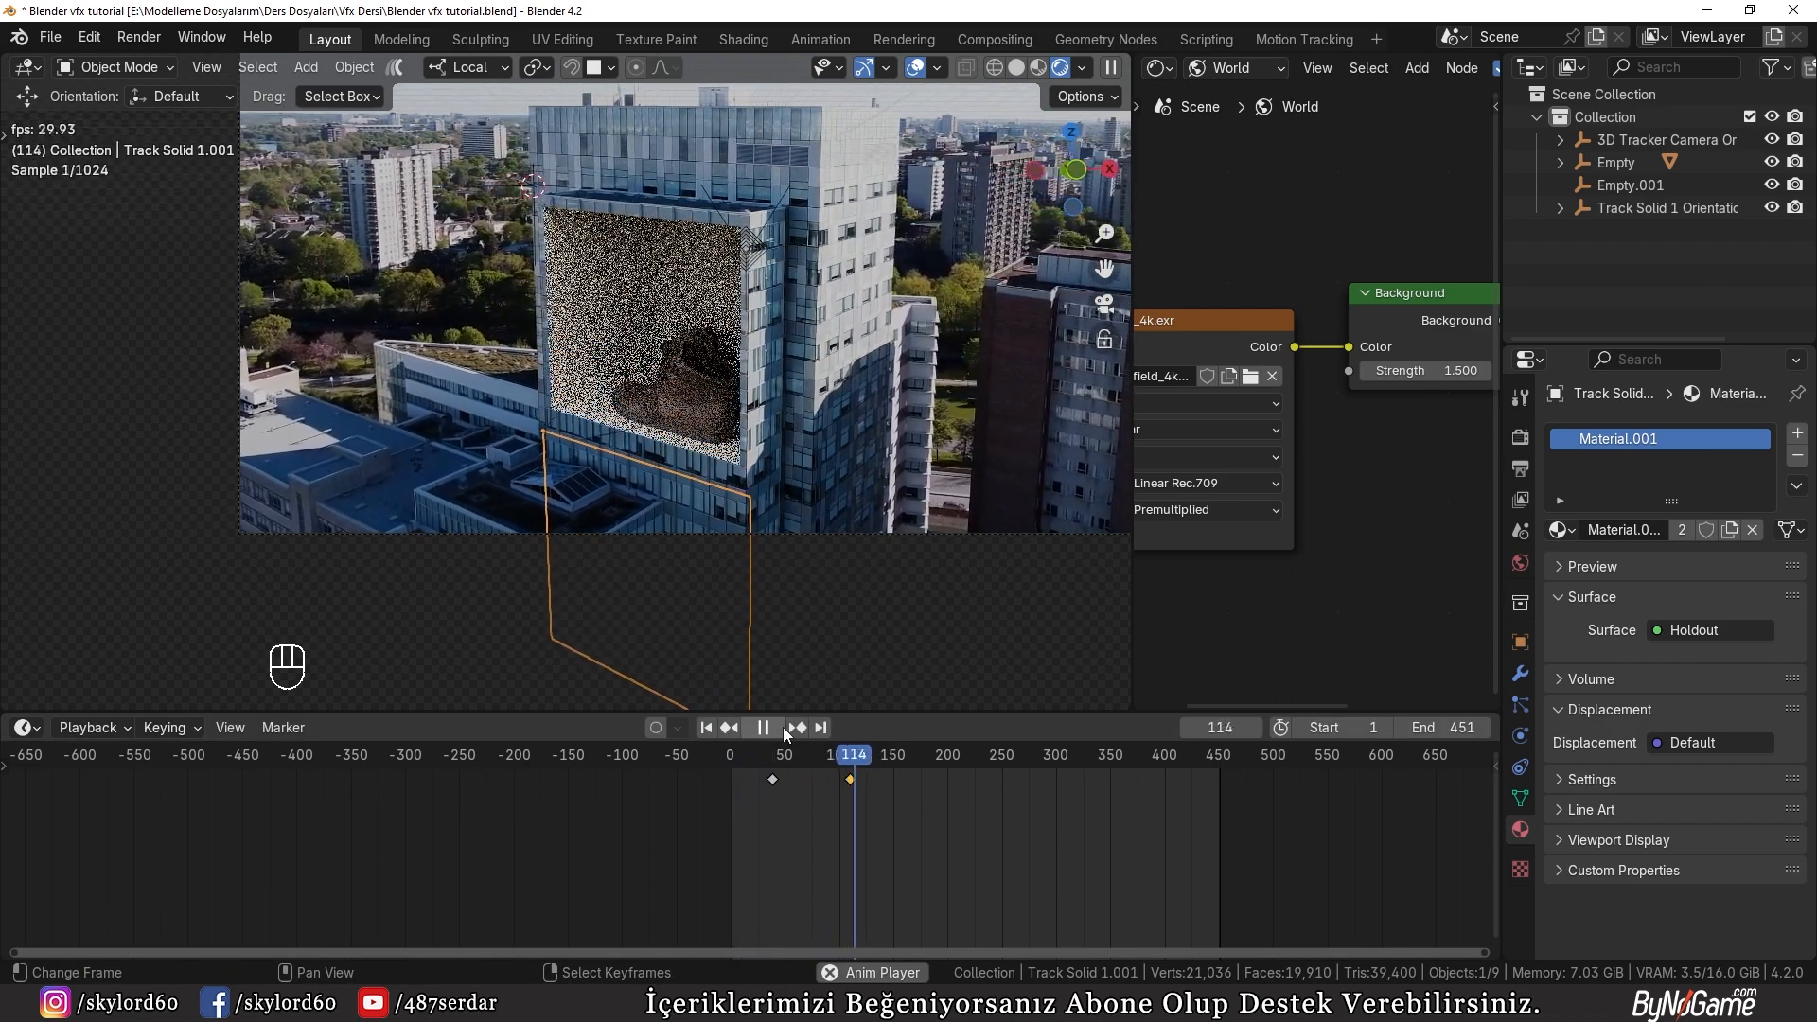
pyautogui.press('space')
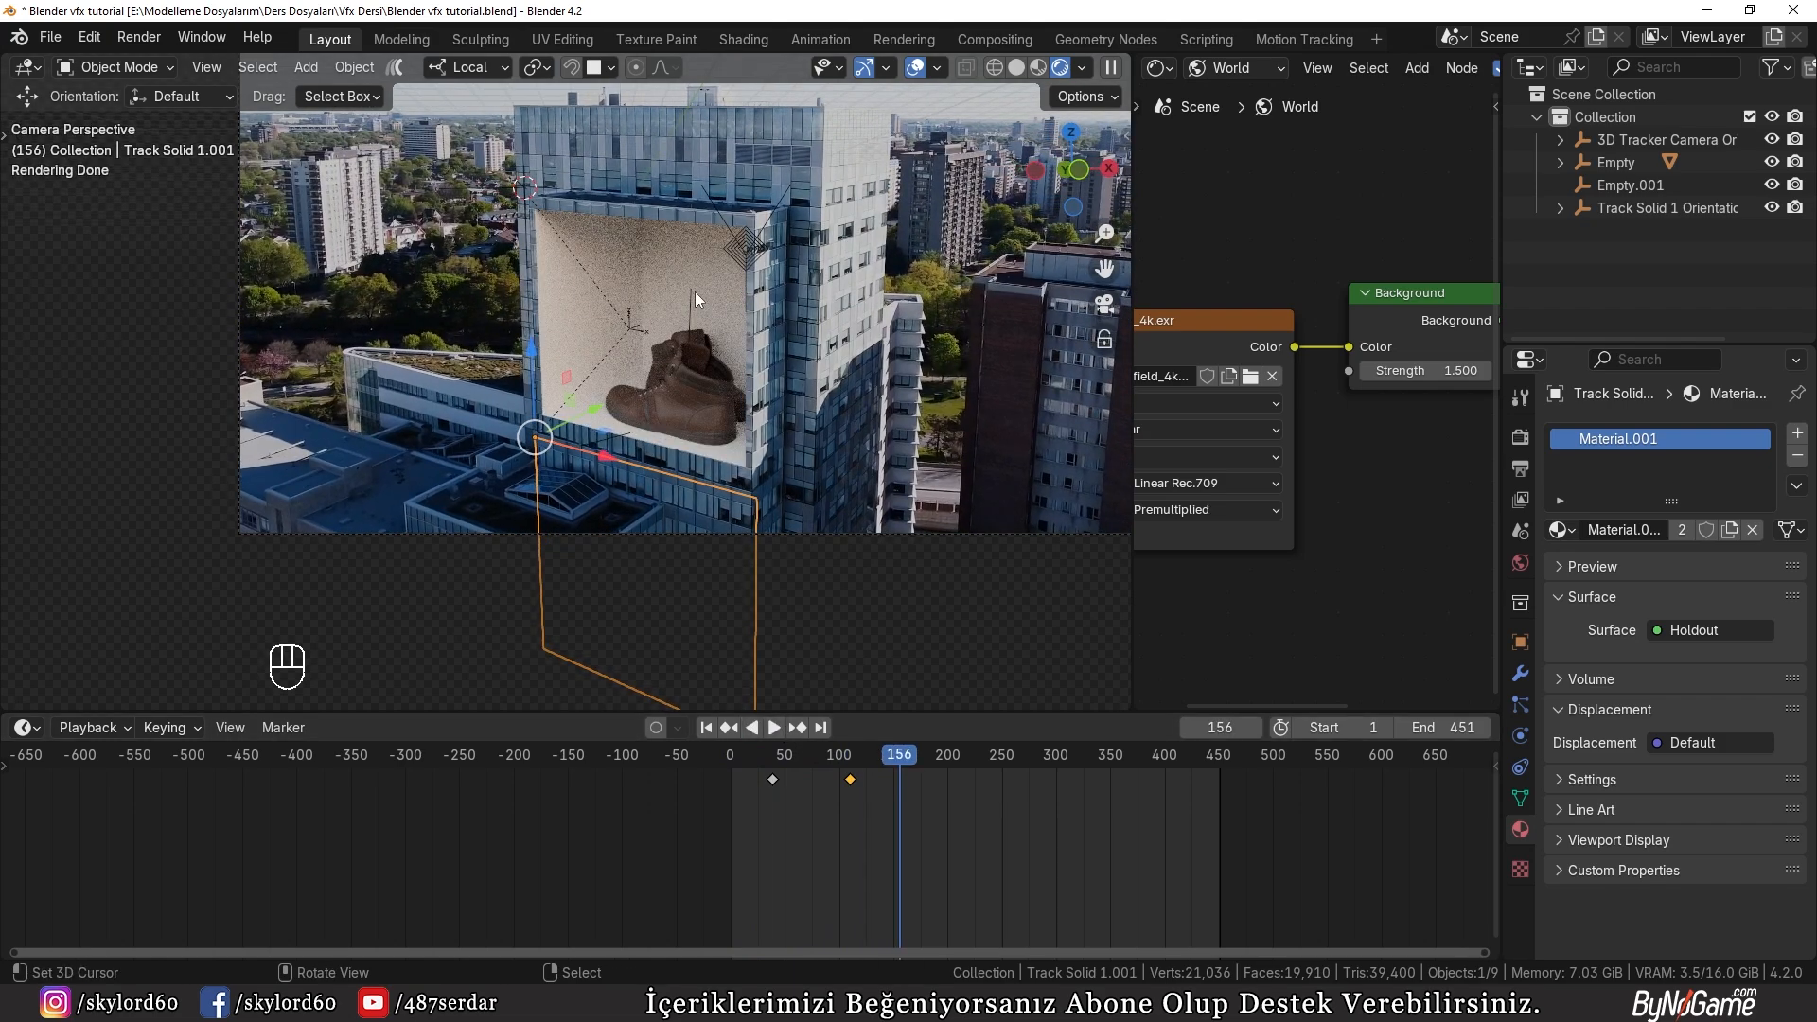
# Step: Return to solid shading and snap the 3D cursor to the shoes' parent empty
pyautogui.press('z')
pyautogui.click(712, 503)
pyautogui.scroll(3, 711, 504)
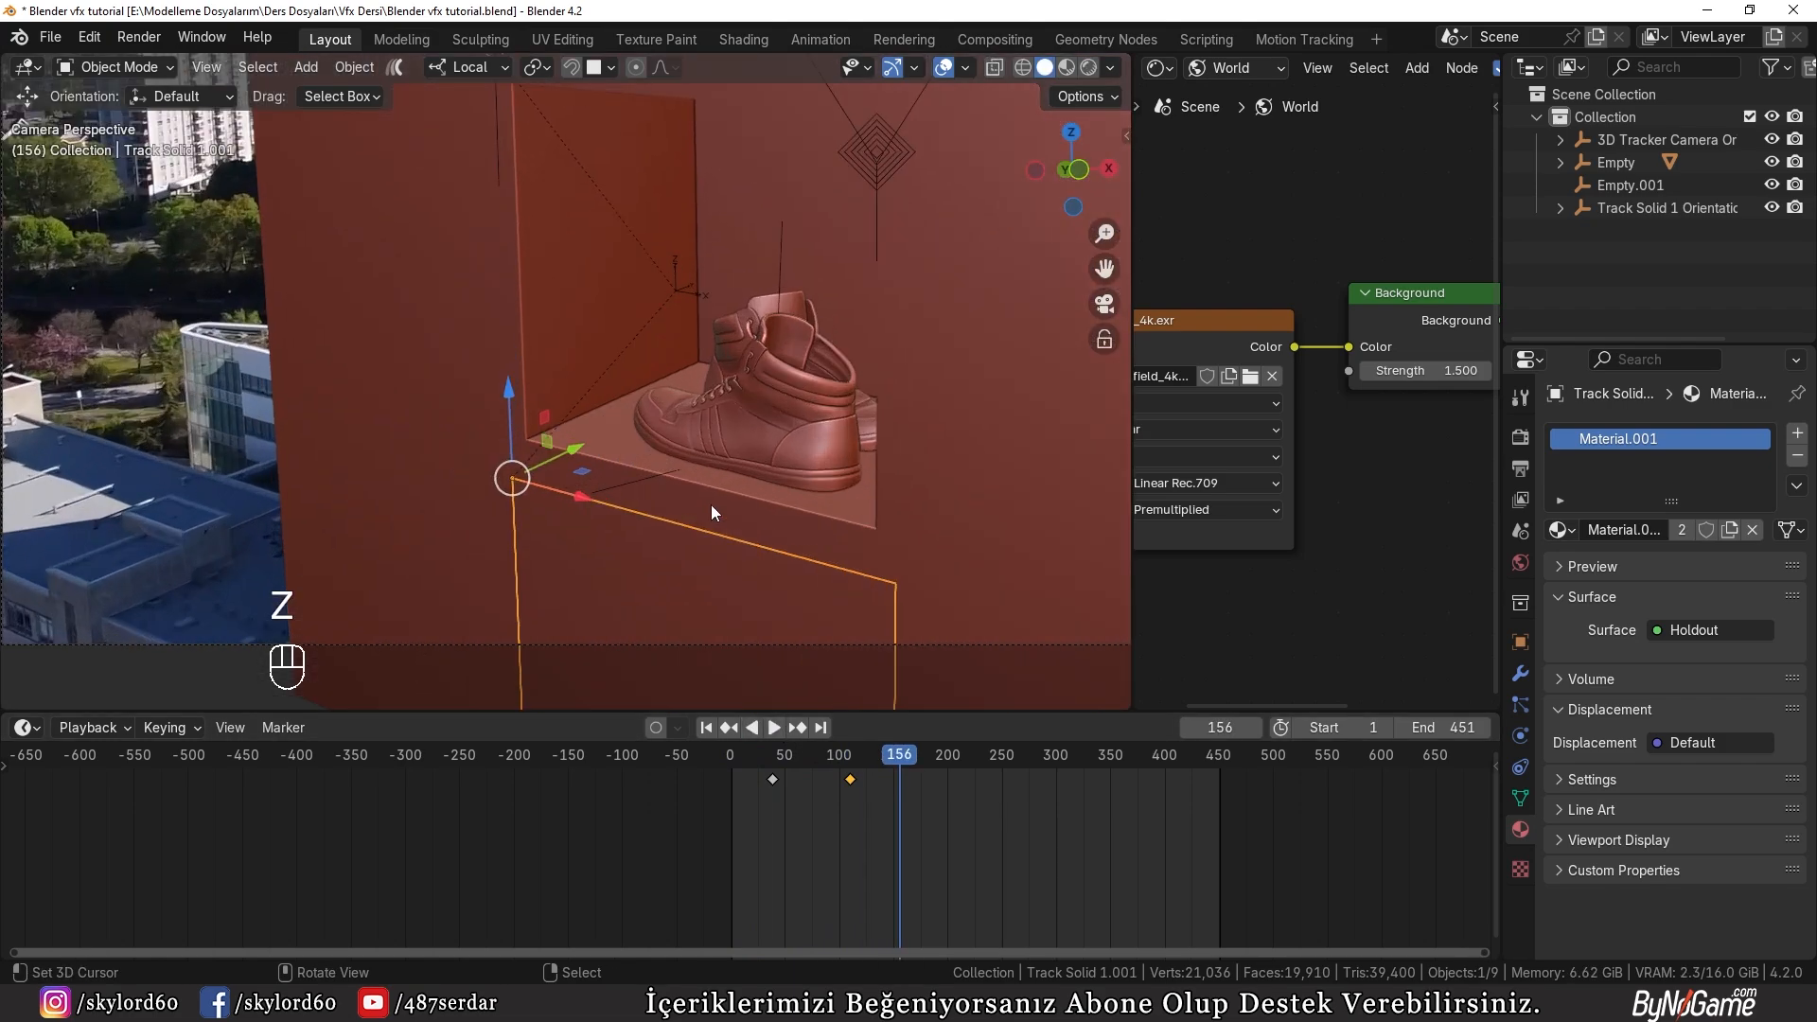
pyautogui.click(782, 259)
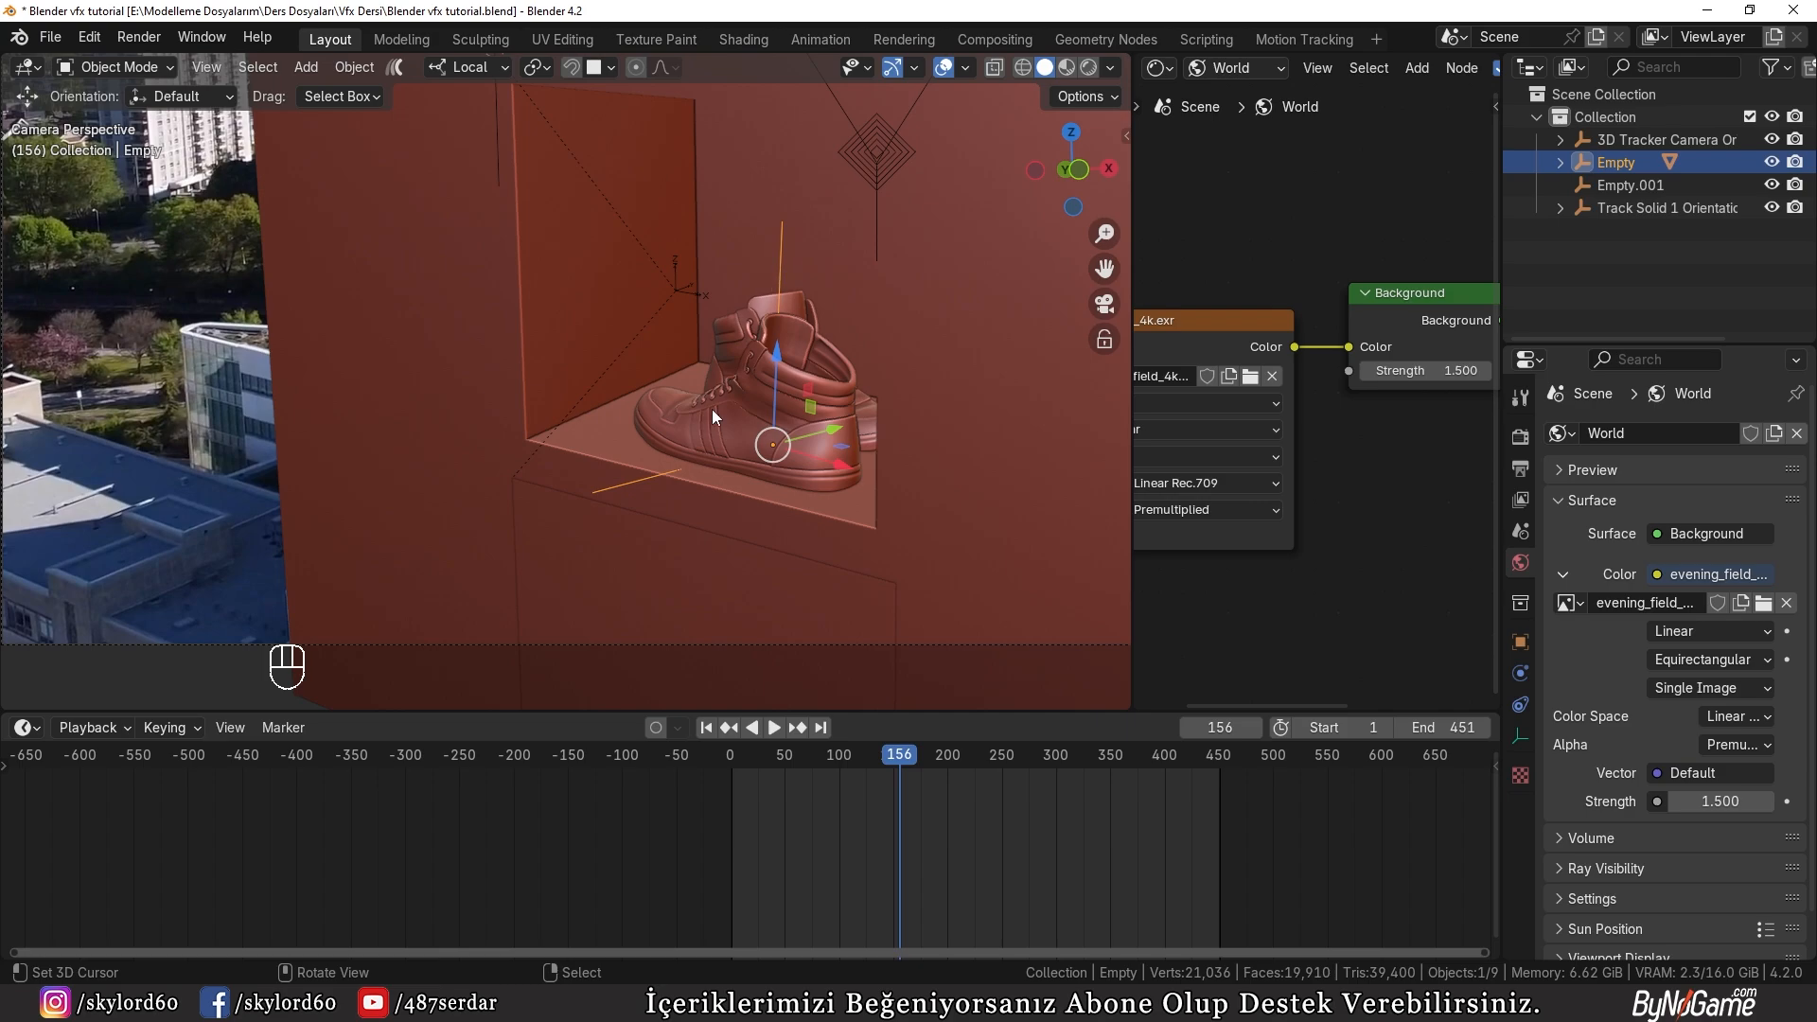
pyautogui.hotkey('shift', 's')
# Step: Add a Plain Axes empty at the 3D cursor under the shoes and scale it
pyautogui.hotkey('shift', 'a')
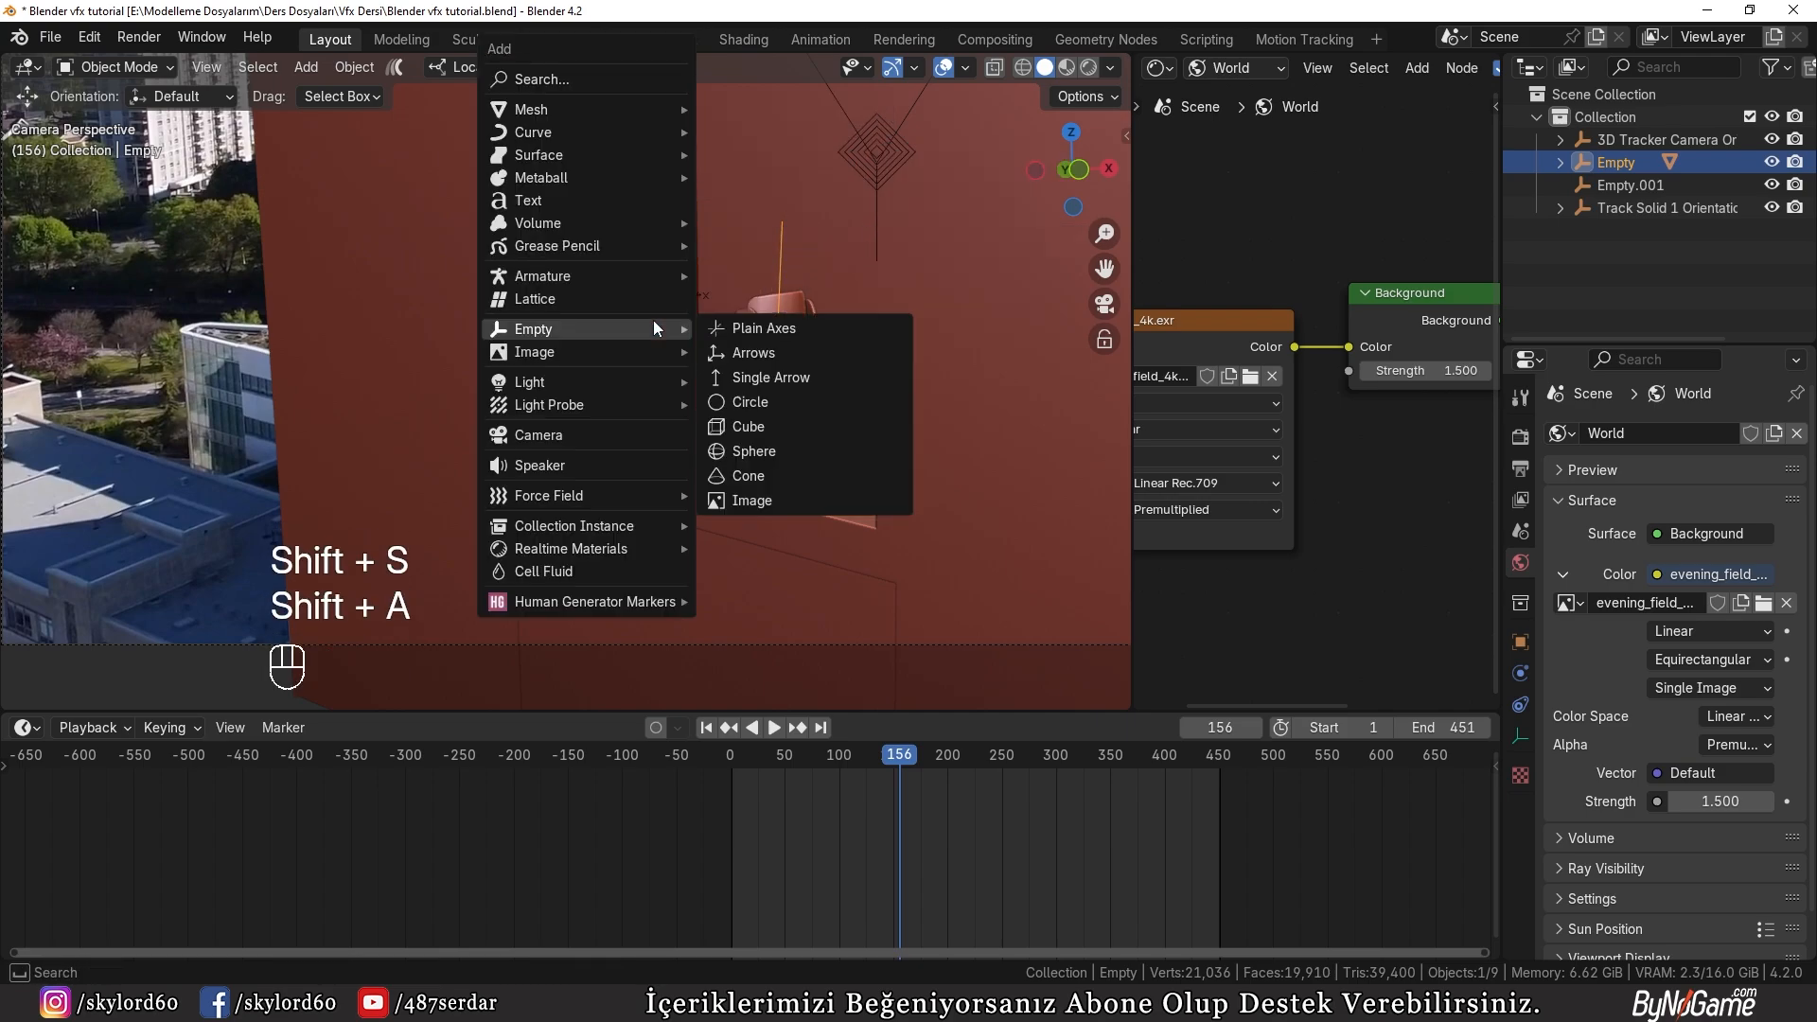
pyautogui.moveTo(545, 324)
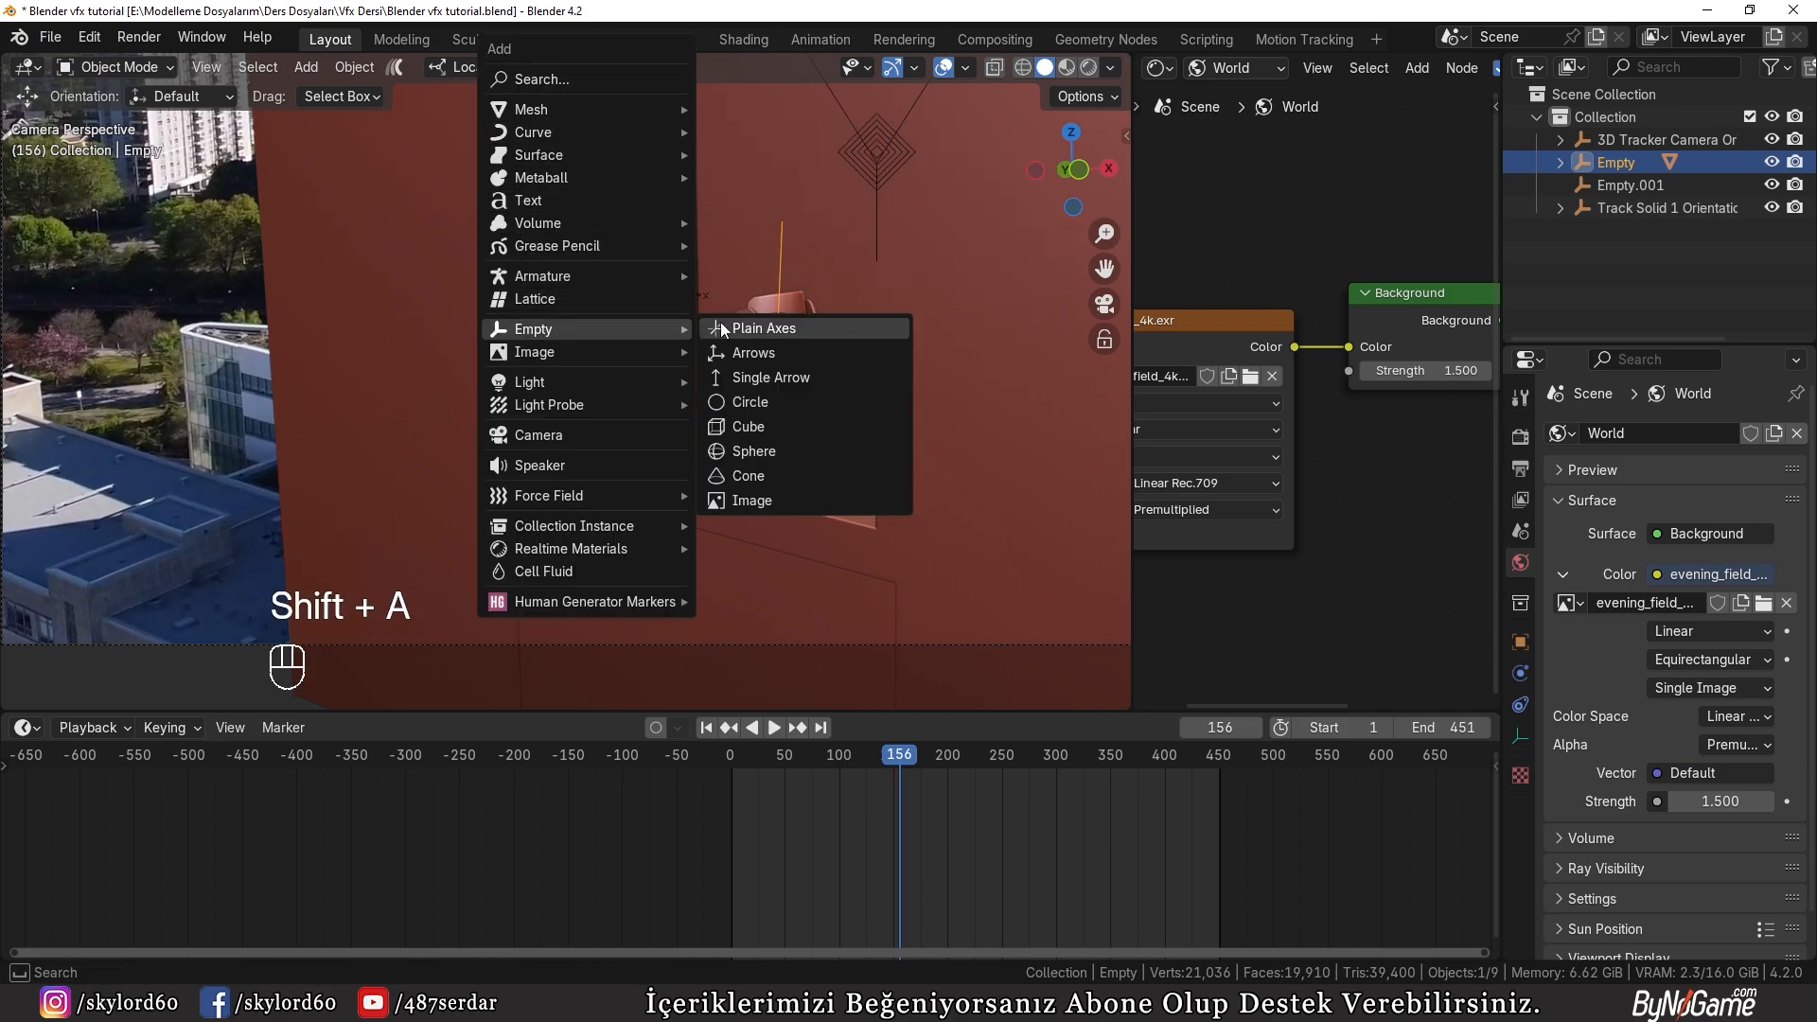
pyautogui.click(748, 329)
pyautogui.press('s')
pyautogui.press('r')
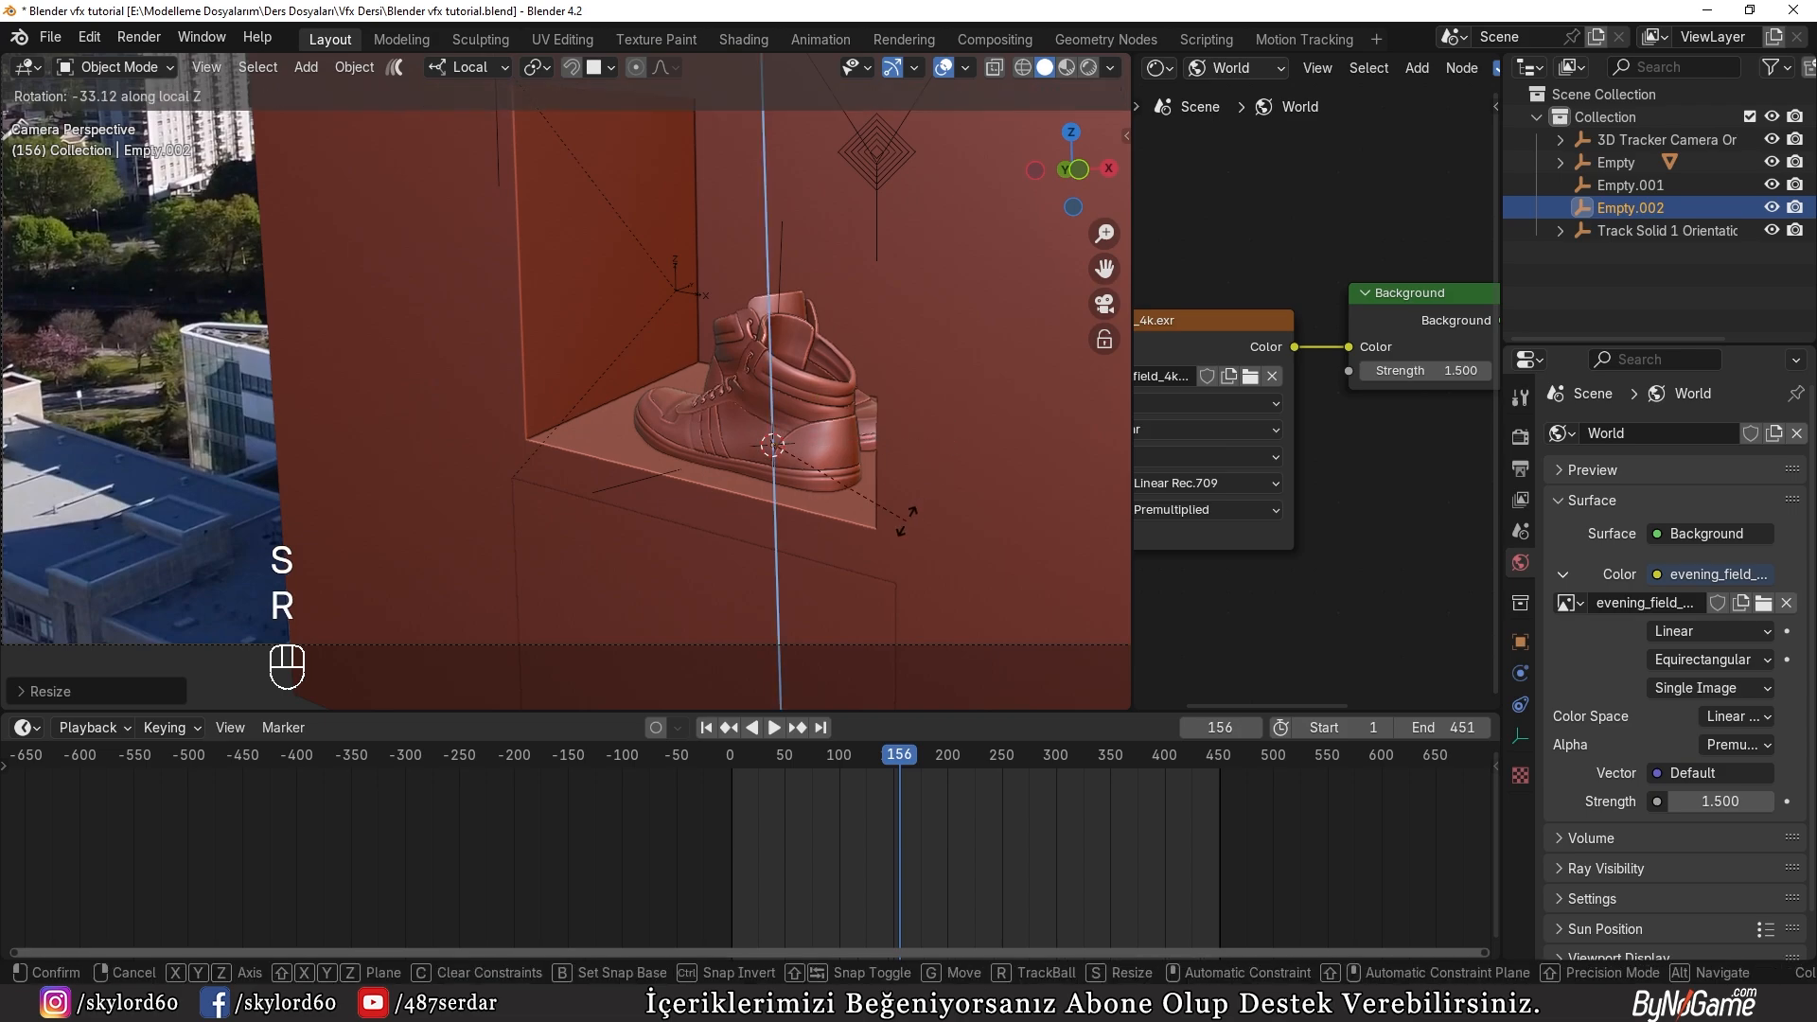
pyautogui.press('s')
pyautogui.click(1, 301)
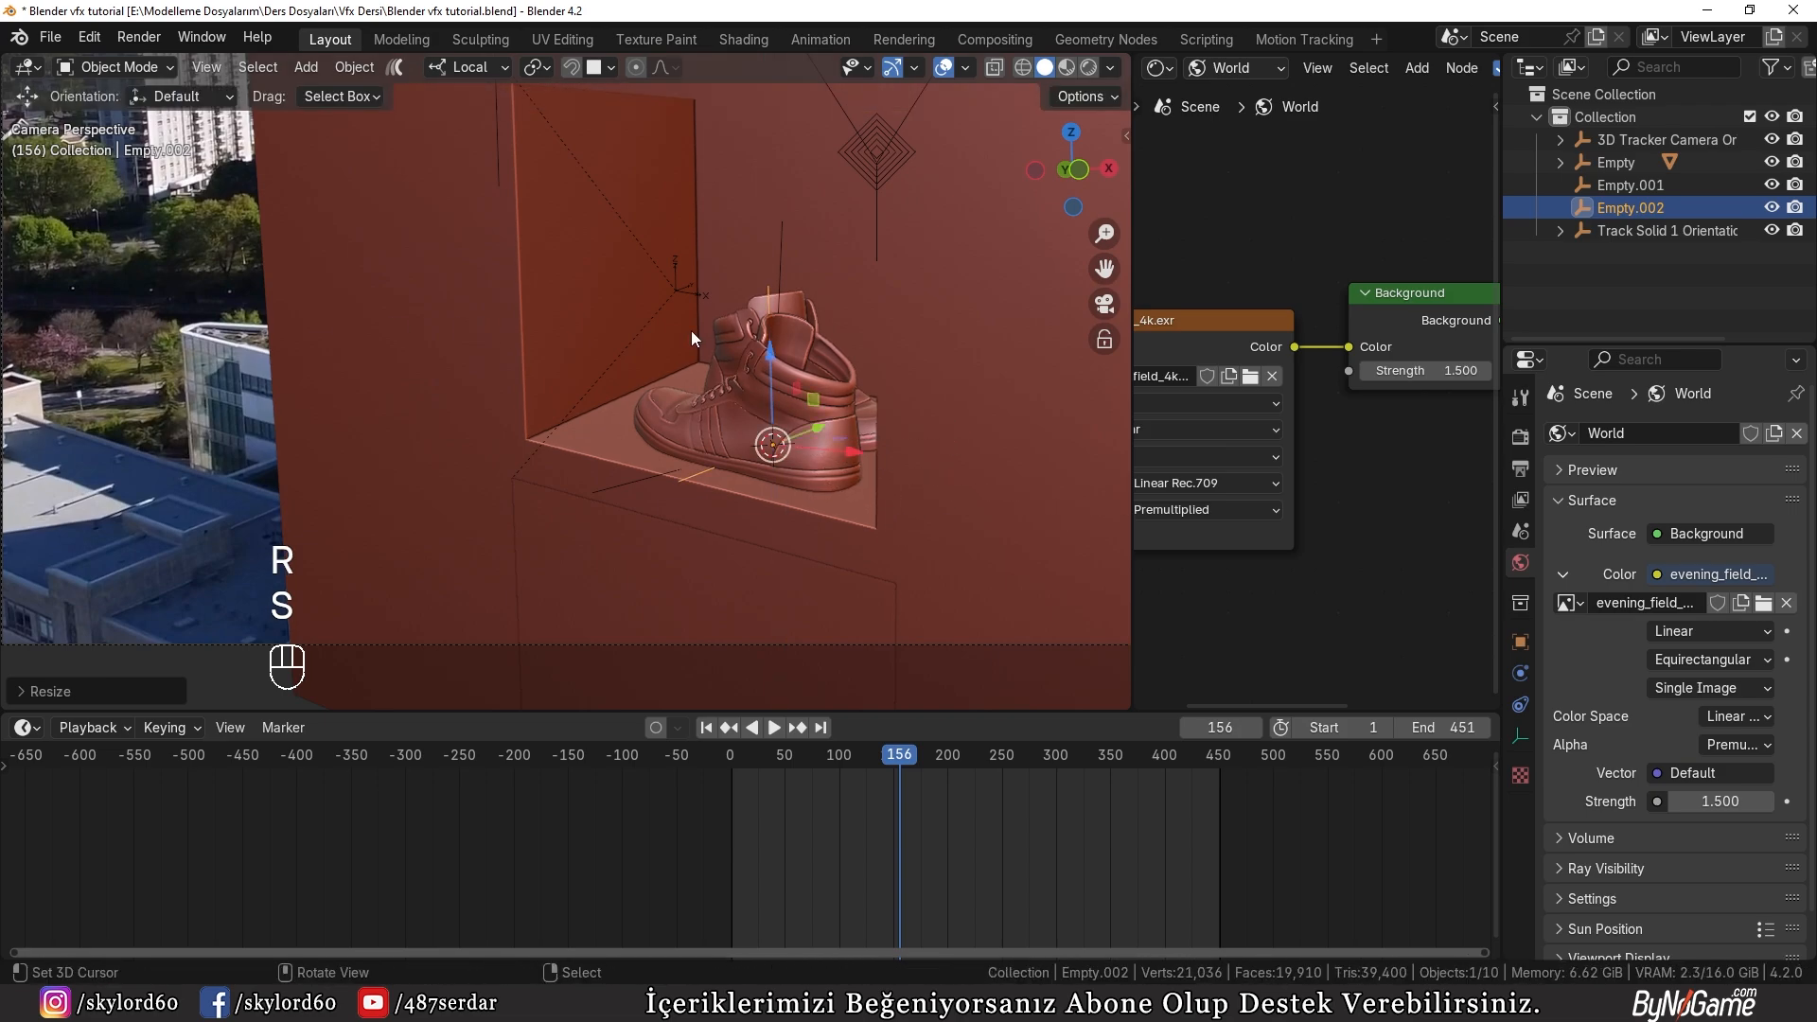
# Step: Insert a keyframe for the shoes' parent empty at frame 110
pyautogui.click(746, 483)
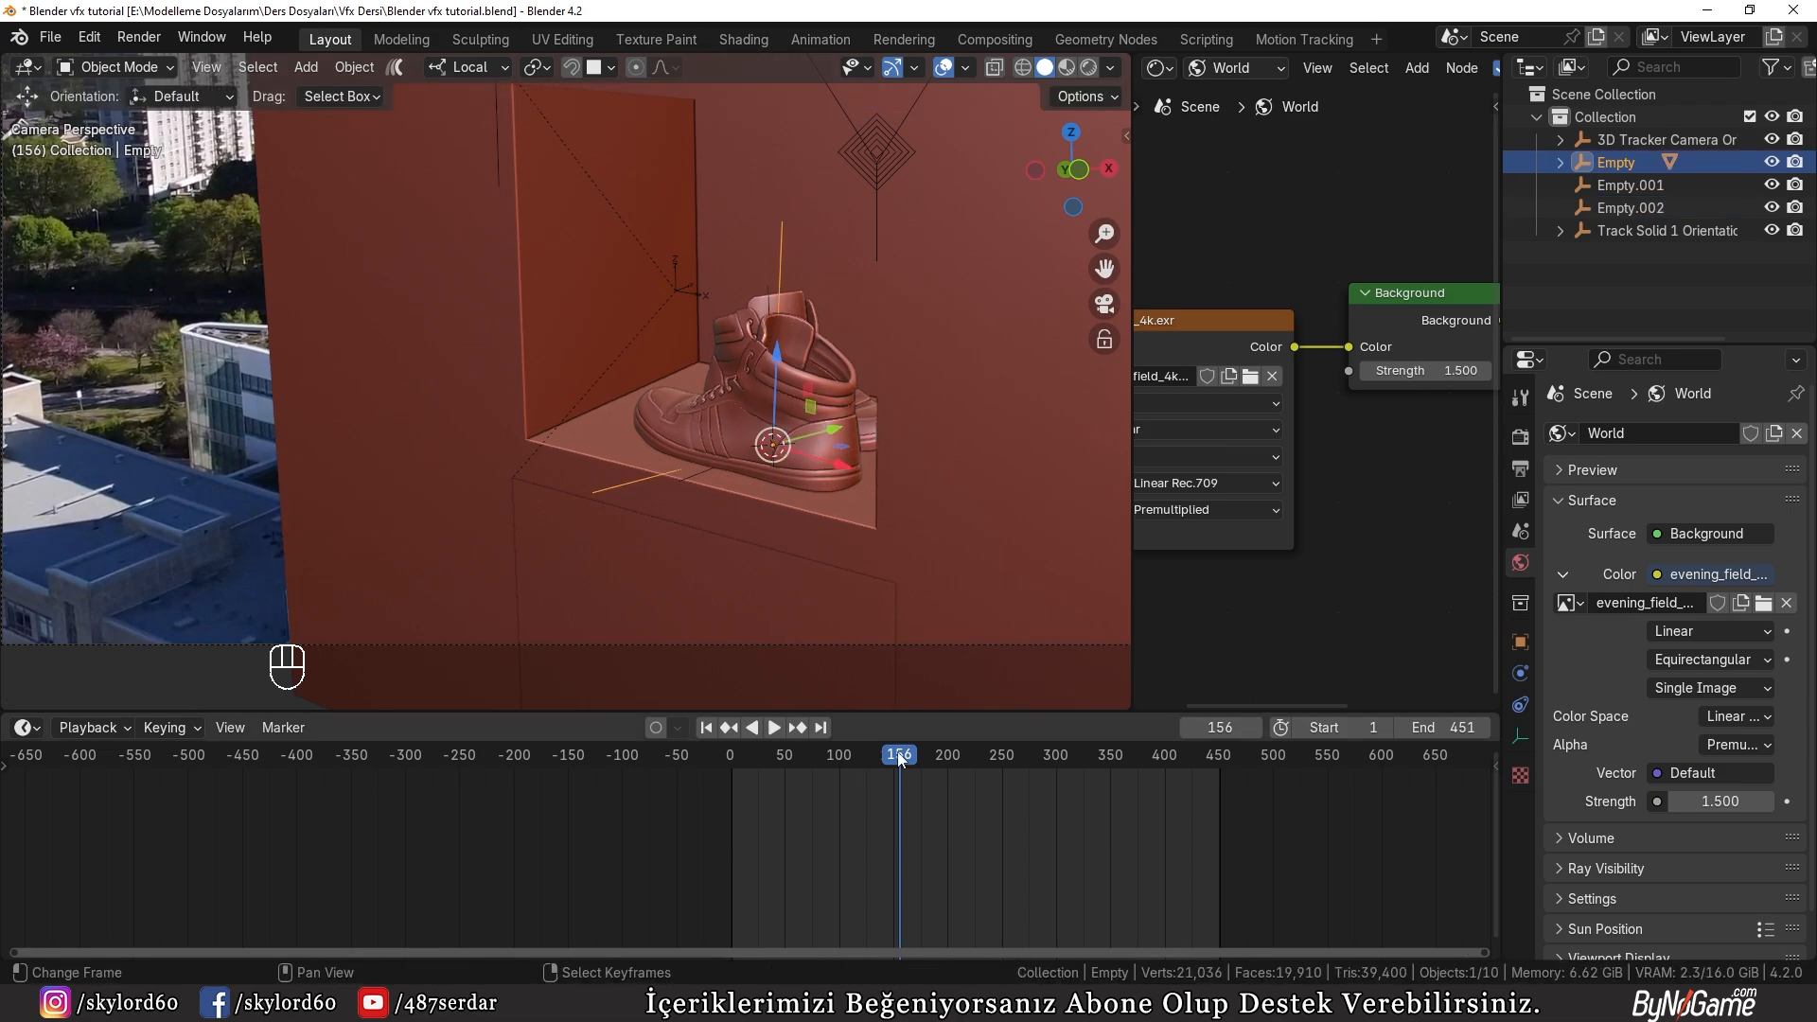
pyautogui.moveTo(900, 757); pyautogui.dragTo(850, 767)
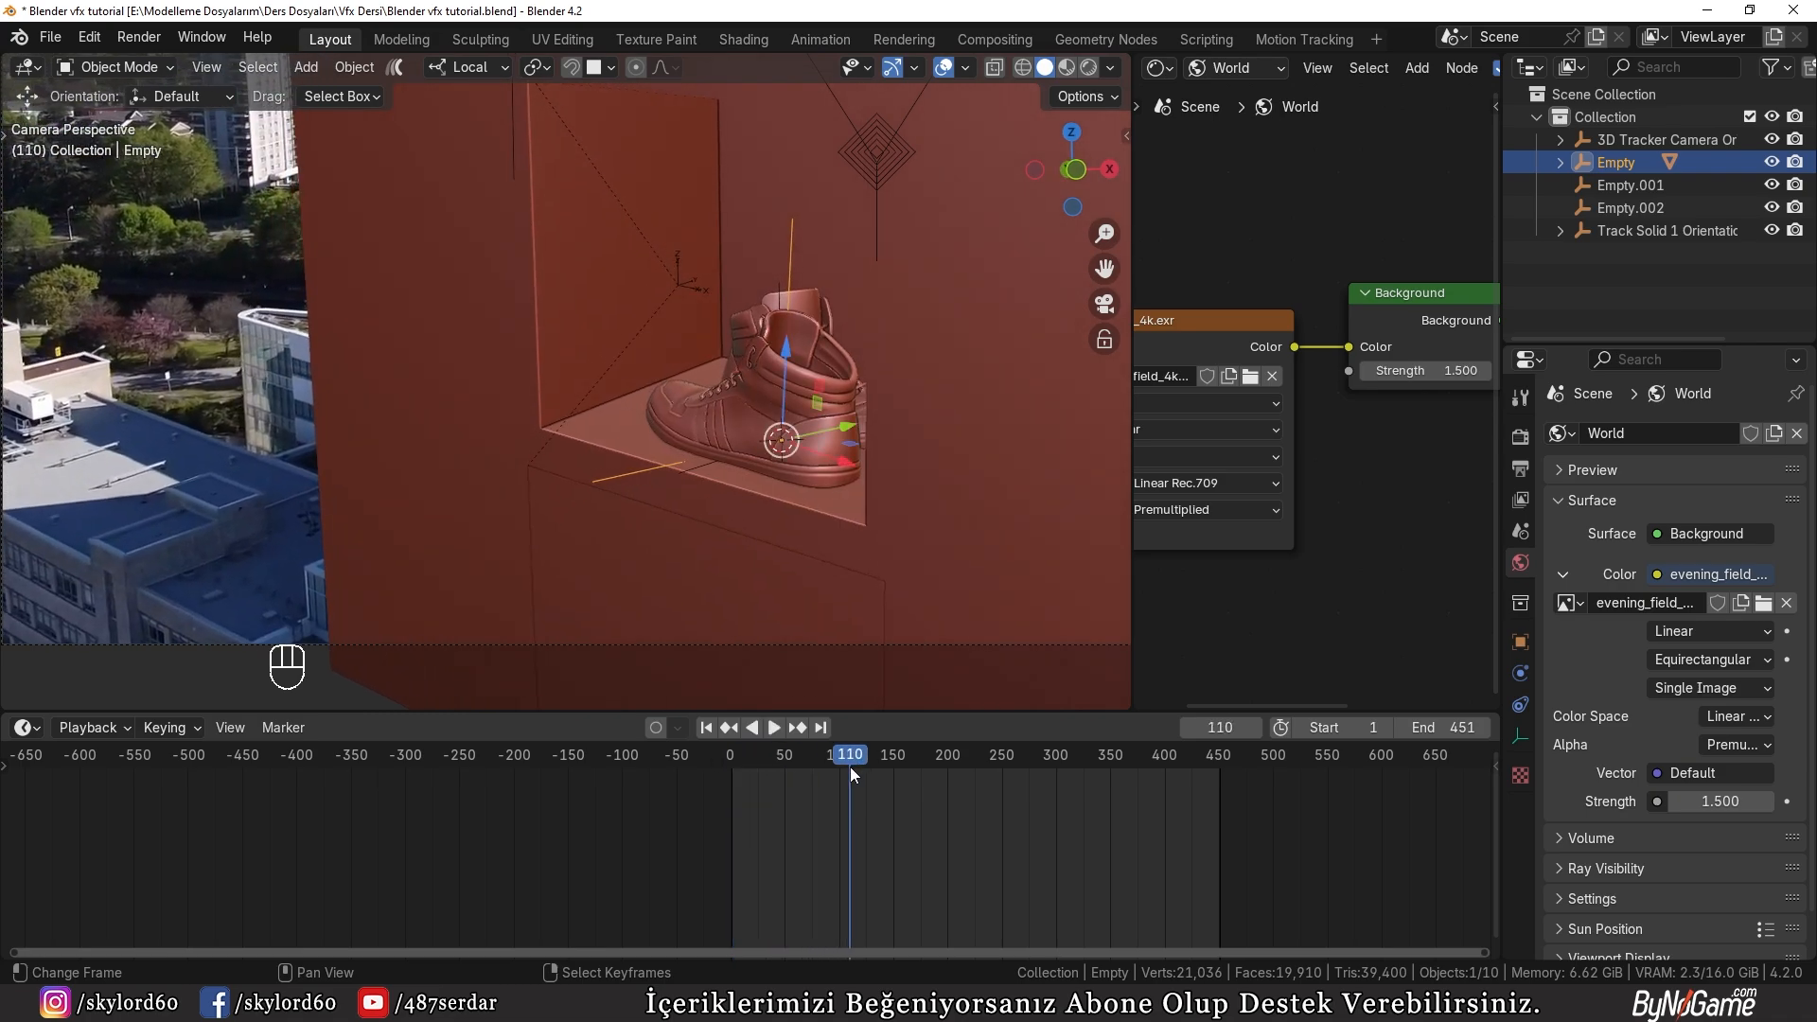
pyautogui.press('i')
# Step: At frame 216, move the shoes' parent empty out of the recess and along its local Z axis
pyautogui.moveTo(857, 754); pyautogui.dragTo(966, 765)
pyautogui.press('t')
pyautogui.press('t')
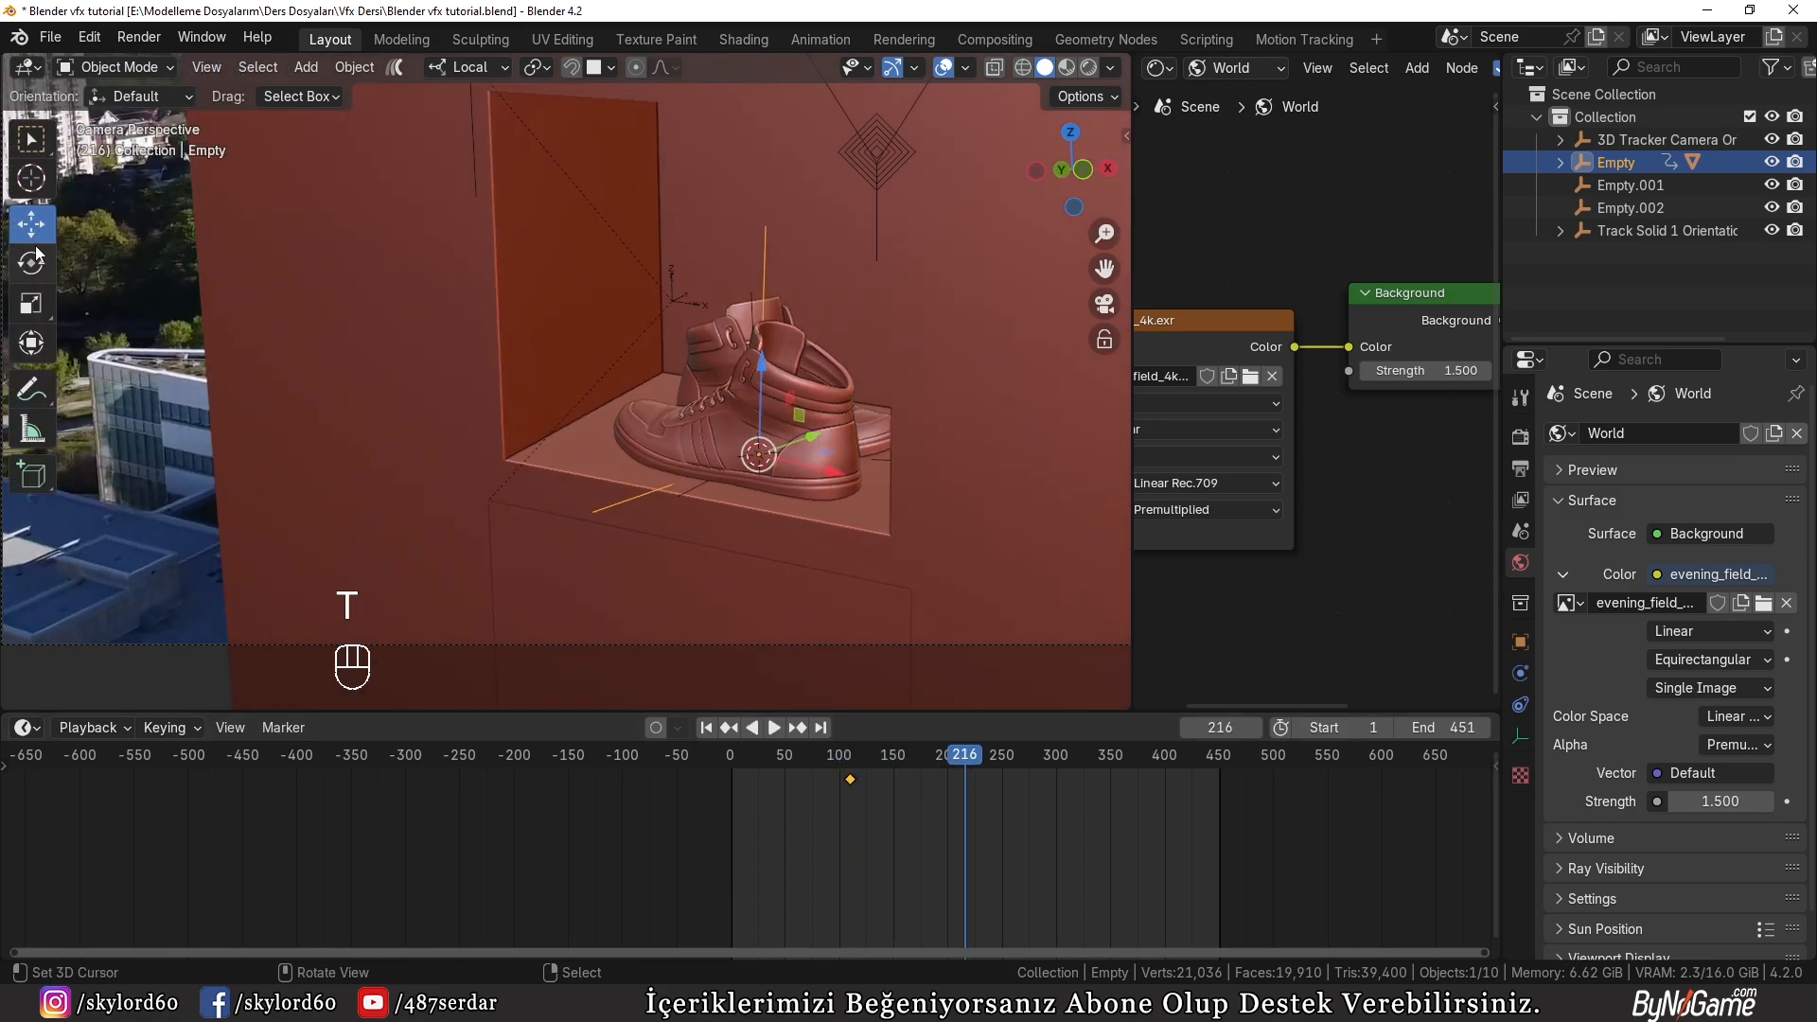
pyautogui.scroll(-1, 840, 453)
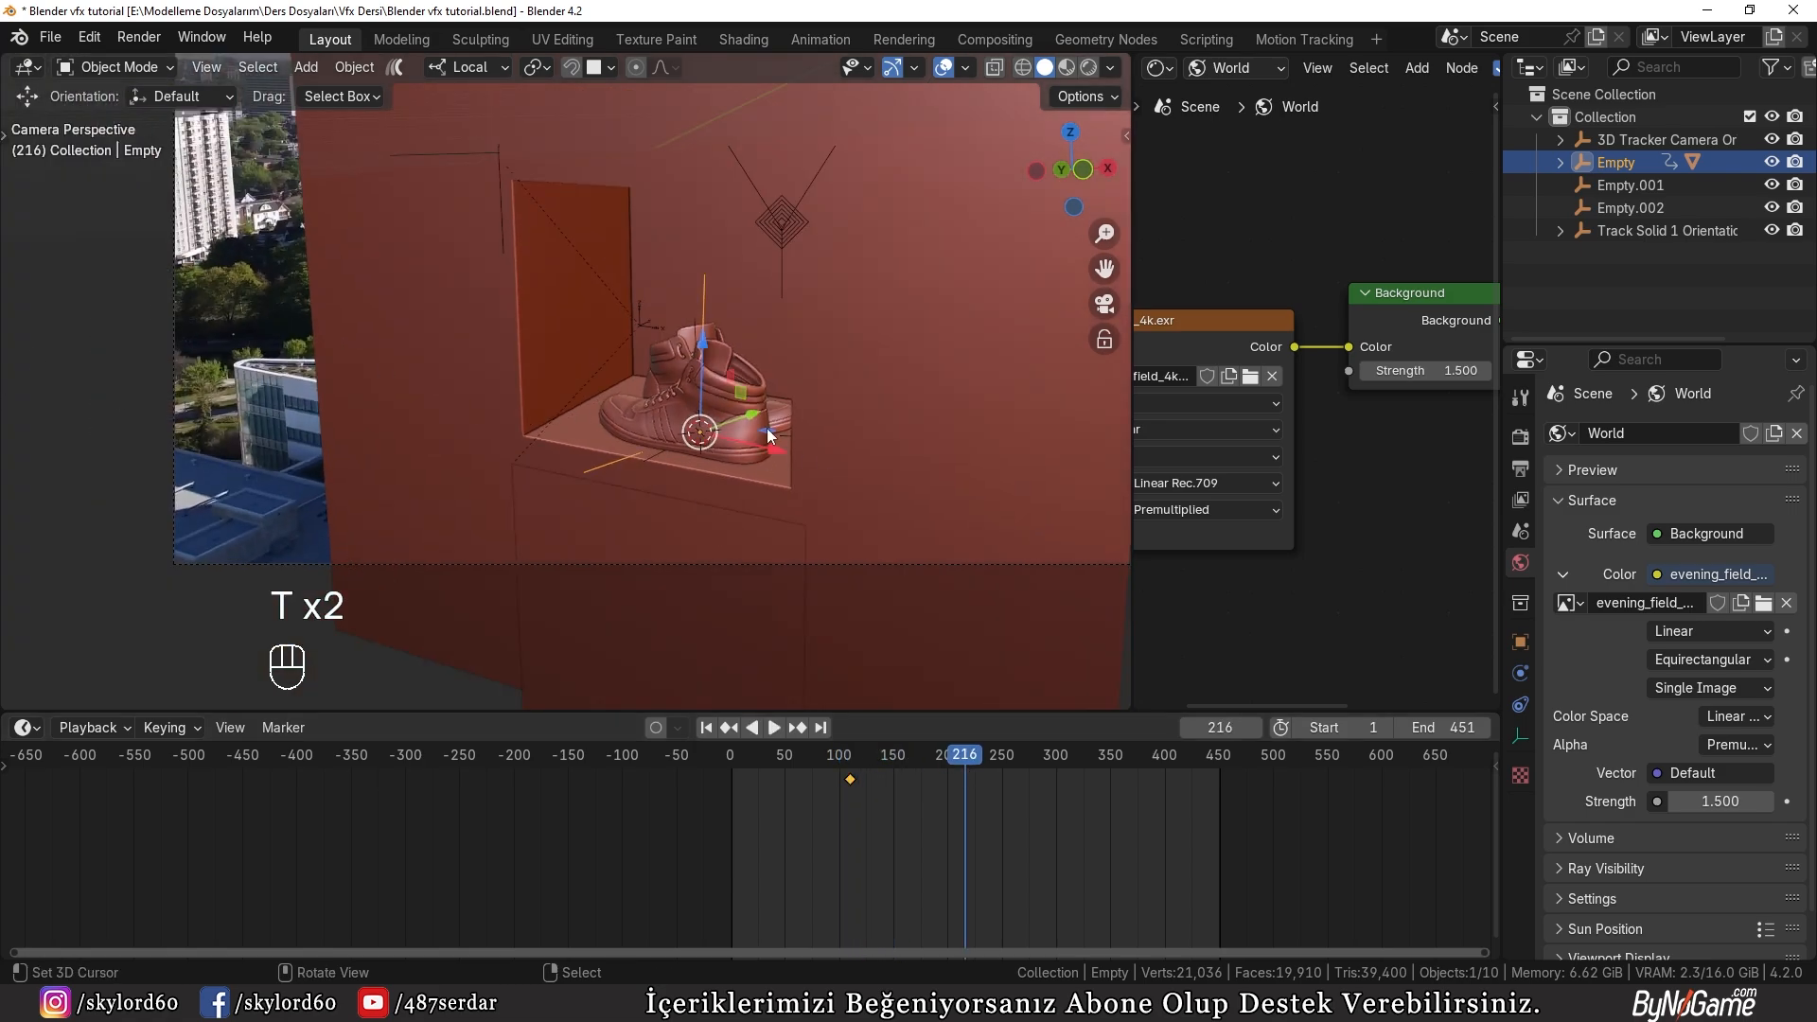
pyautogui.press('g')
pyautogui.click(536, 542)
pyautogui.press('g')
pyautogui.middleClick(538, 530)
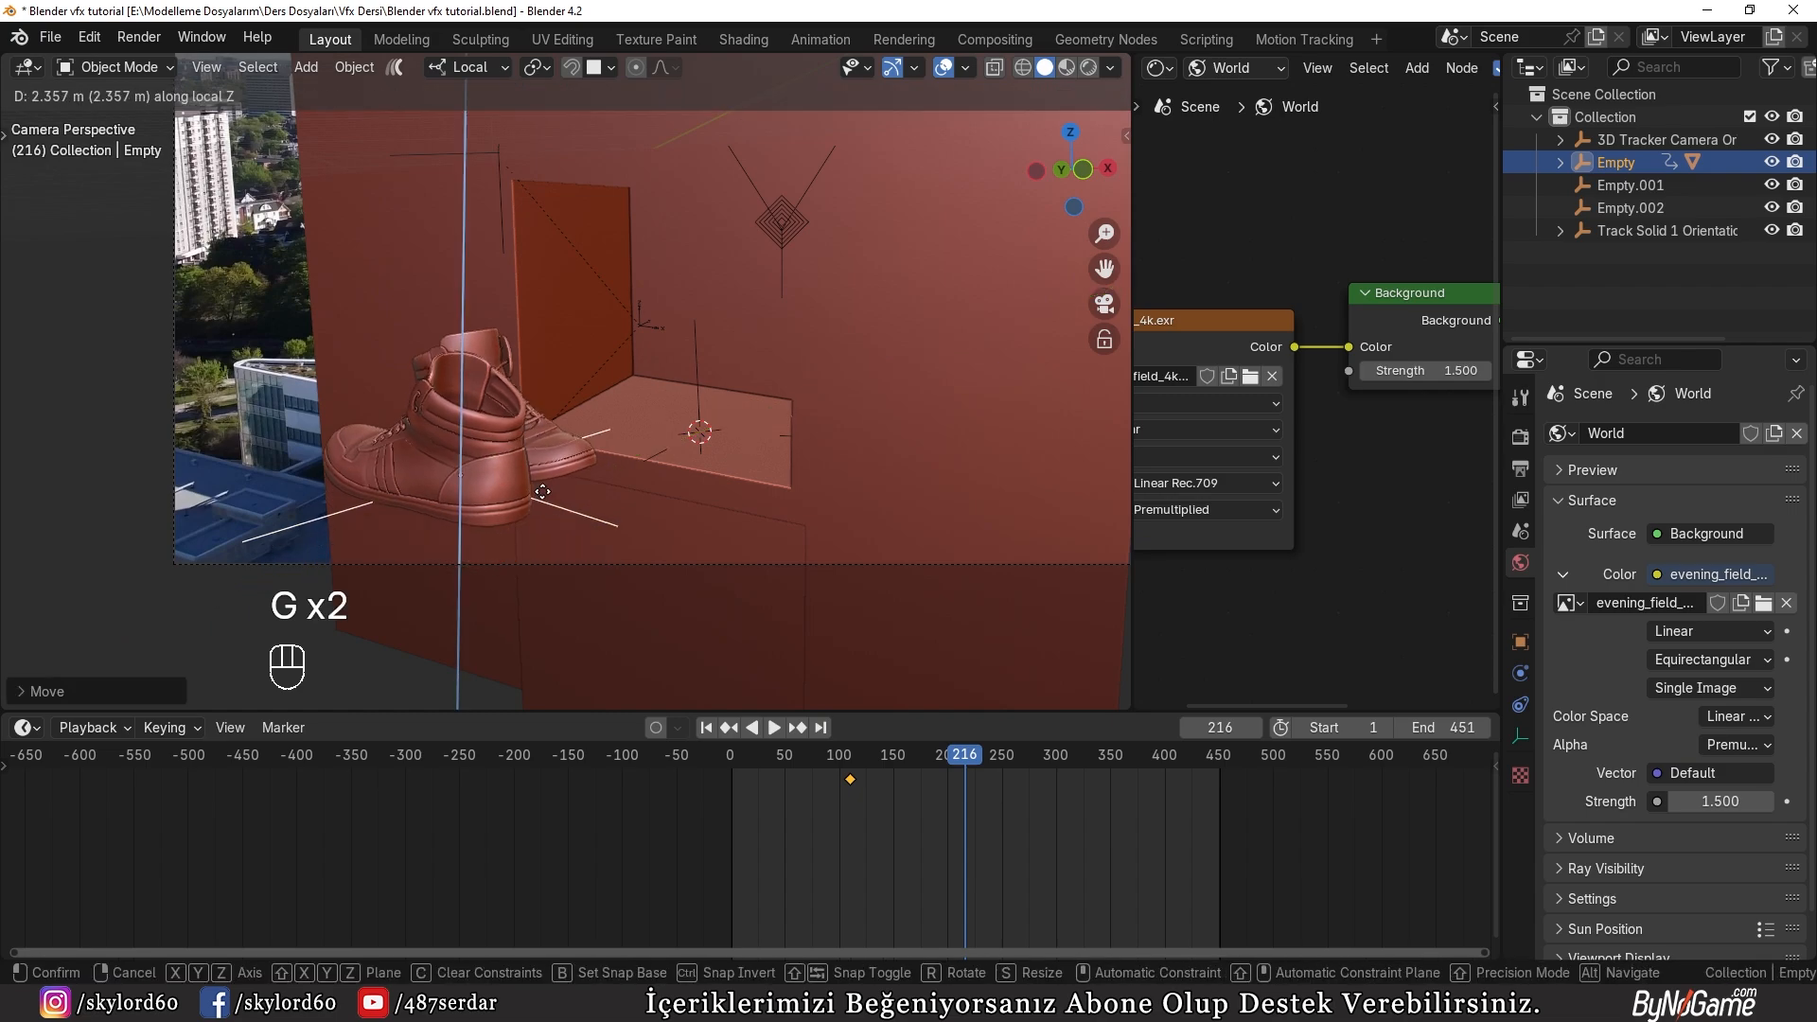
pyautogui.click(604, 402)
# Step: Adjust the shoes' position in front of the building at frame 216 and insert a keyframe
pyautogui.press('g')
pyautogui.middleClick(598, 403)
pyautogui.click(570, 413)
pyautogui.keyDown('shift'); pyautogui.moveTo(570, 413); pyautogui.dragTo(713, 475, button='middle'); pyautogui.keyUp('shift')
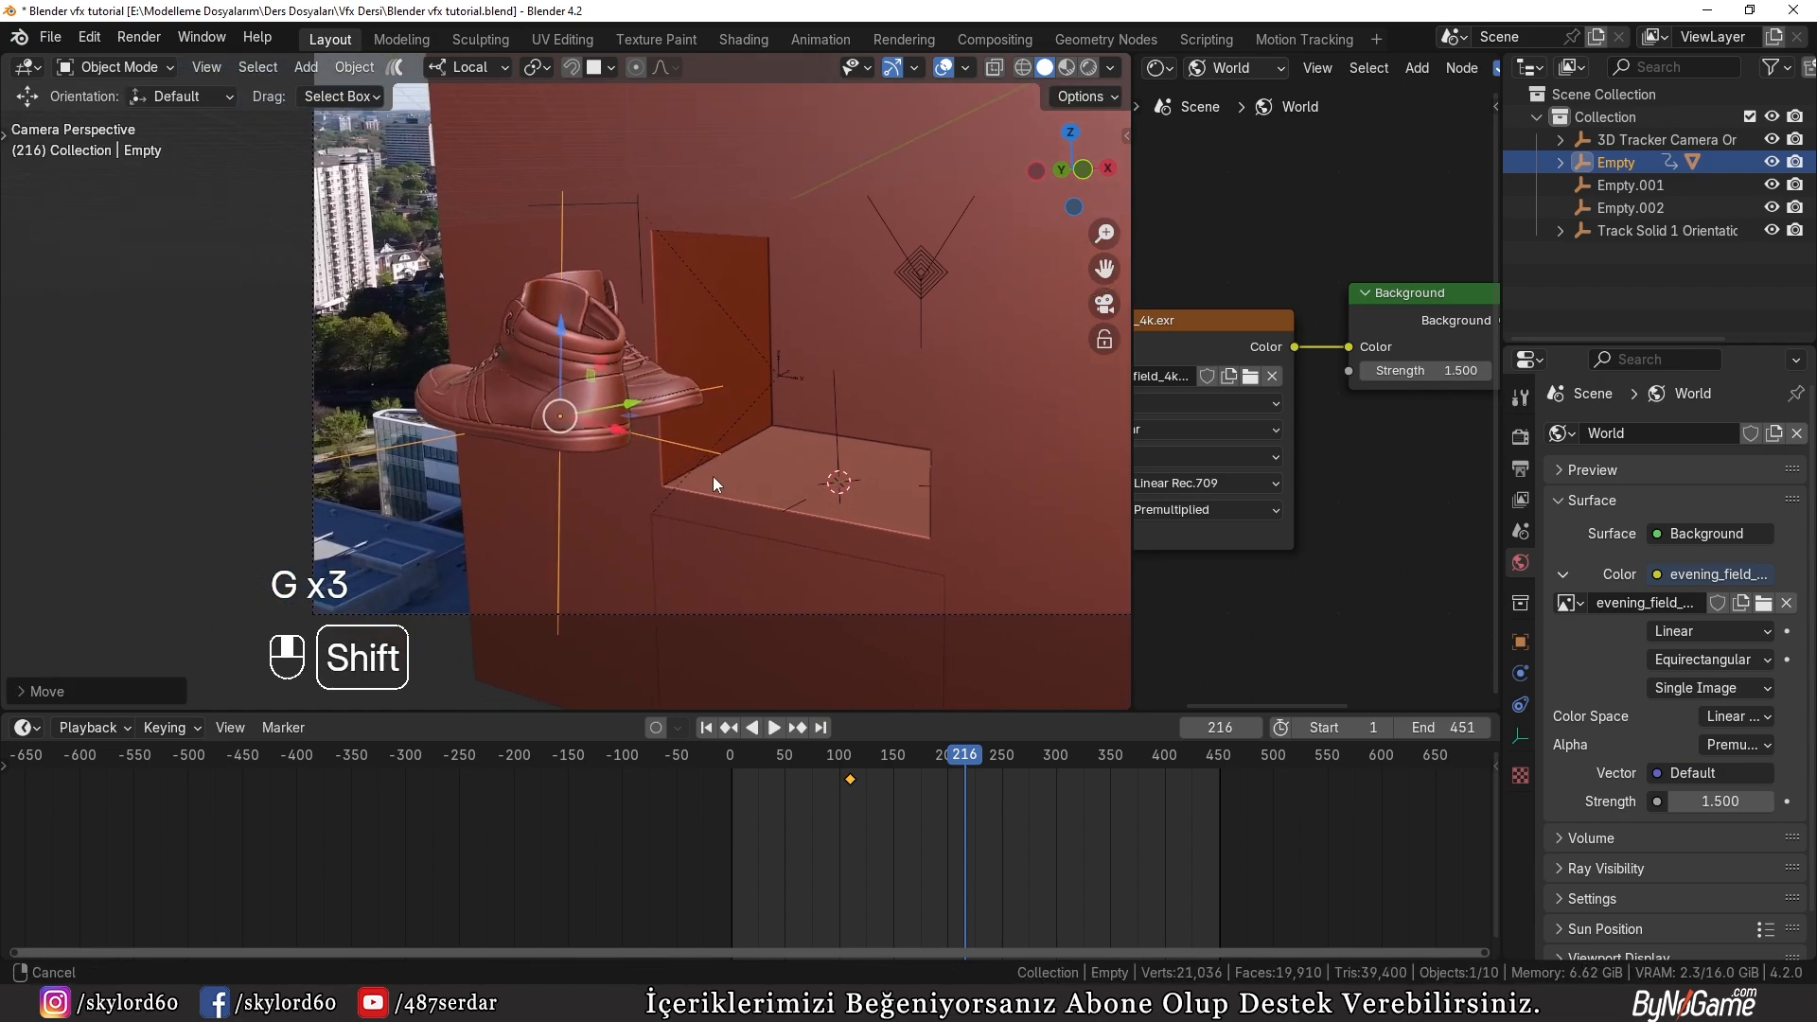
pyautogui.press('i')
# Step: Play back the shoes' motion and move their second keyframe to about frame 250
pyautogui.hotkey('ctrl', 'shift', 'space')
pyautogui.moveTo(930, 763)
pyautogui.mouseDown()
pyautogui.moveTo(751, 767)
pyautogui.moveTo(987, 783)
pyautogui.moveTo(889, 765)
pyautogui.moveTo(917, 772)
pyautogui.mouseUp()
pyautogui.click(966, 779)
pyautogui.press('g')
pyautogui.click(1007, 774)
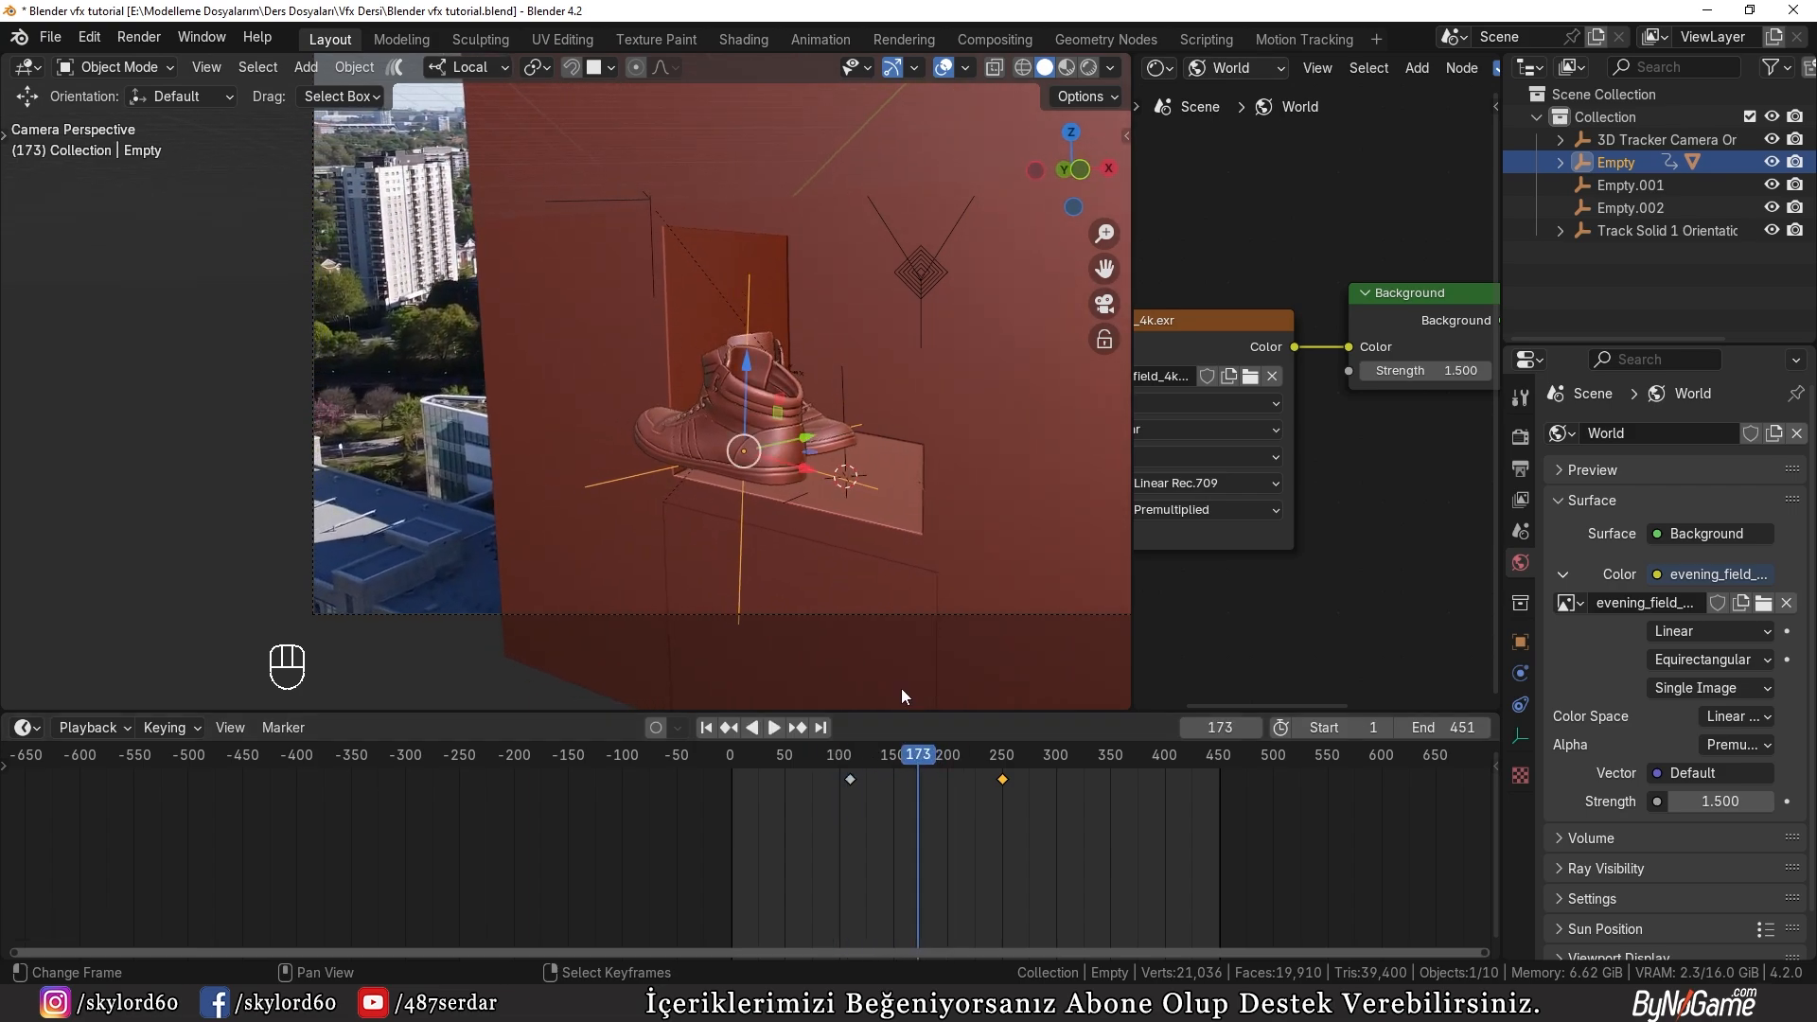
# Step: At frame 173, rotate the shoes' parent empty about Z, insert a keyframe, and review the motion up to frame 304
pyautogui.press('r')
pyautogui.press('z')
pyautogui.click(646, 508)
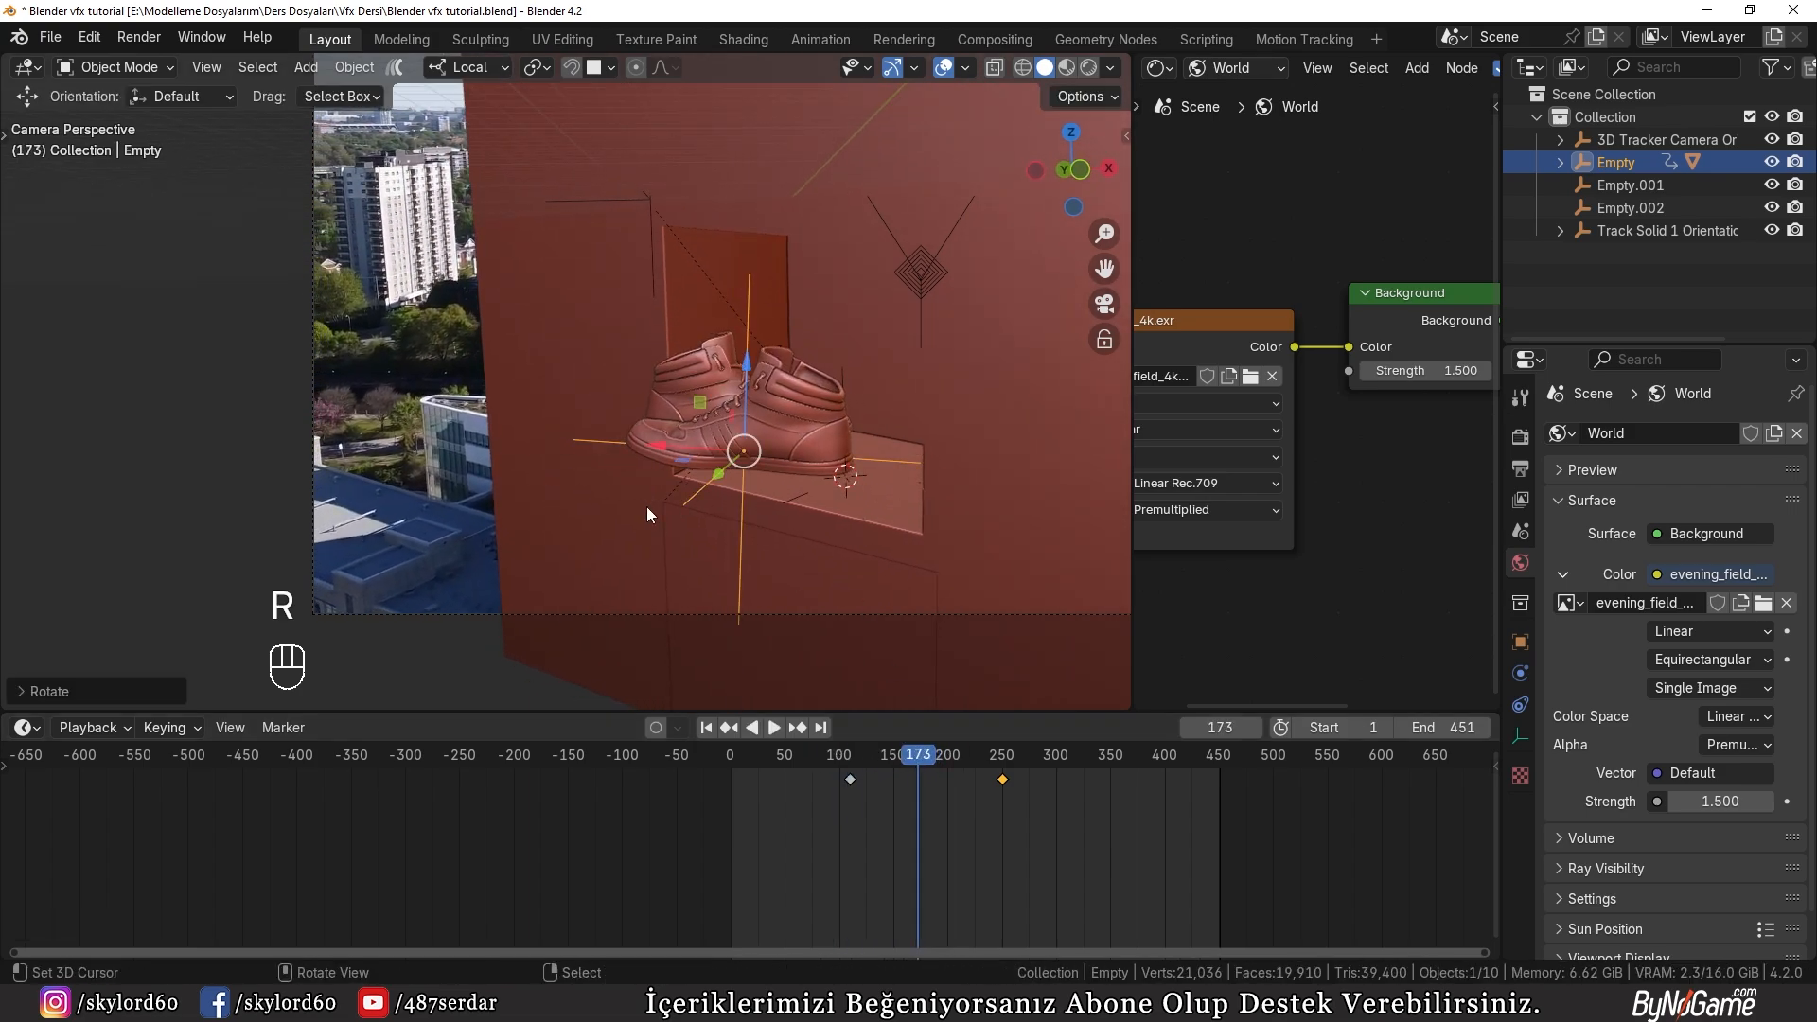
pyautogui.press('i')
pyautogui.moveTo(925, 759); pyautogui.dragTo(1060, 780)
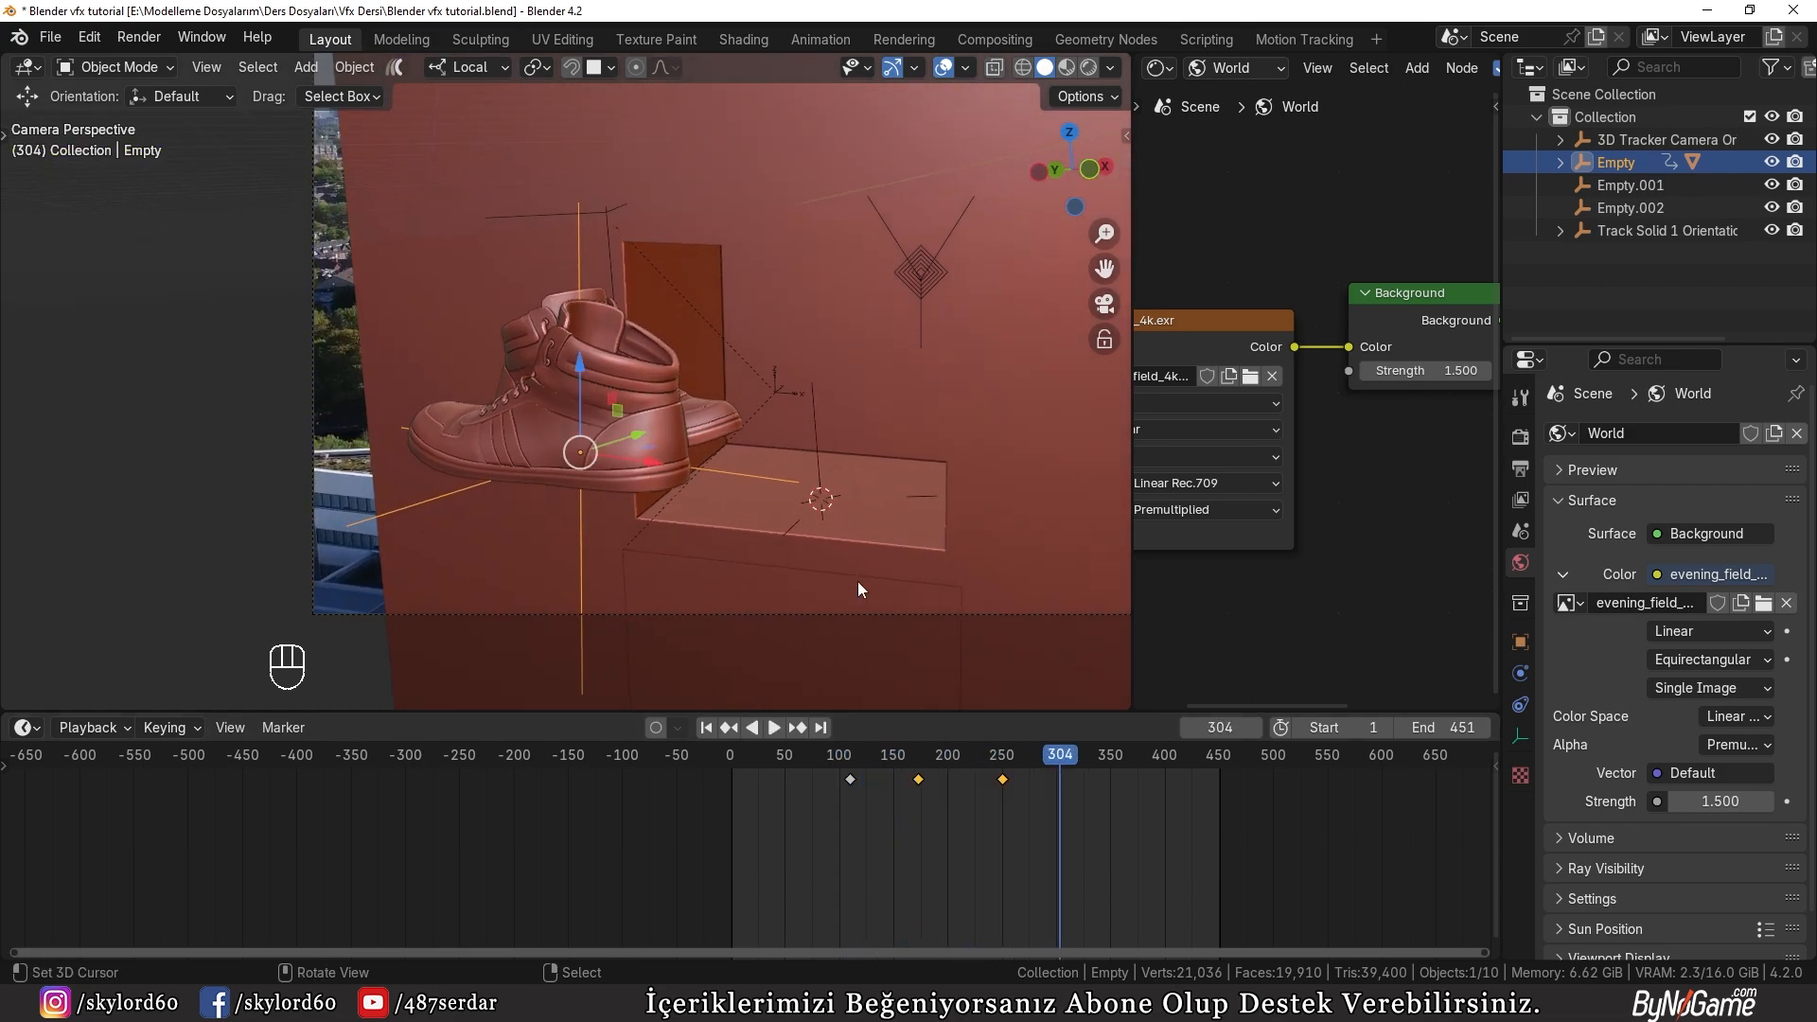
# Step: Rotate the shoes' parent empty about local Z at frame 304, insert a keyframe, and move that keyframe to about frame 345
pyautogui.press('r')
pyautogui.press('z')
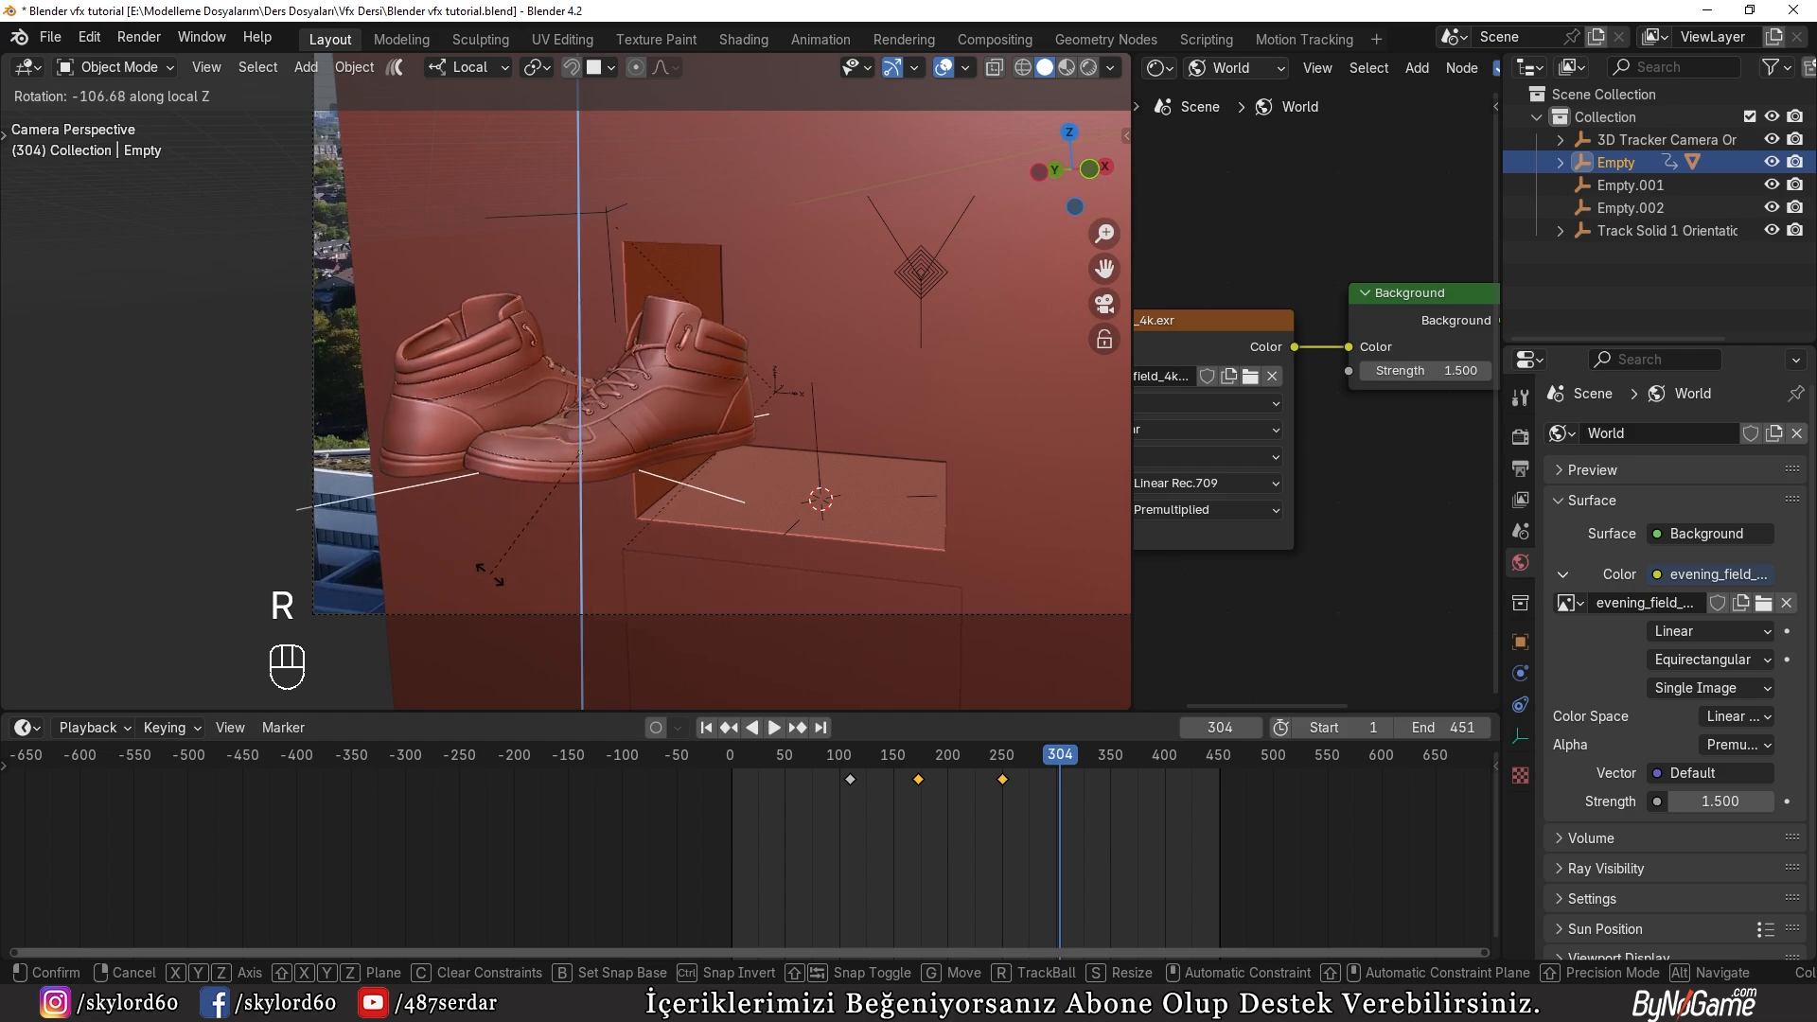
pyautogui.click(462, 561)
pyautogui.press('i')
pyautogui.moveTo(1060, 778); pyautogui.dragTo(776, 734)
pyautogui.click(1064, 777)
pyautogui.press('g')
pyautogui.click(1105, 776)
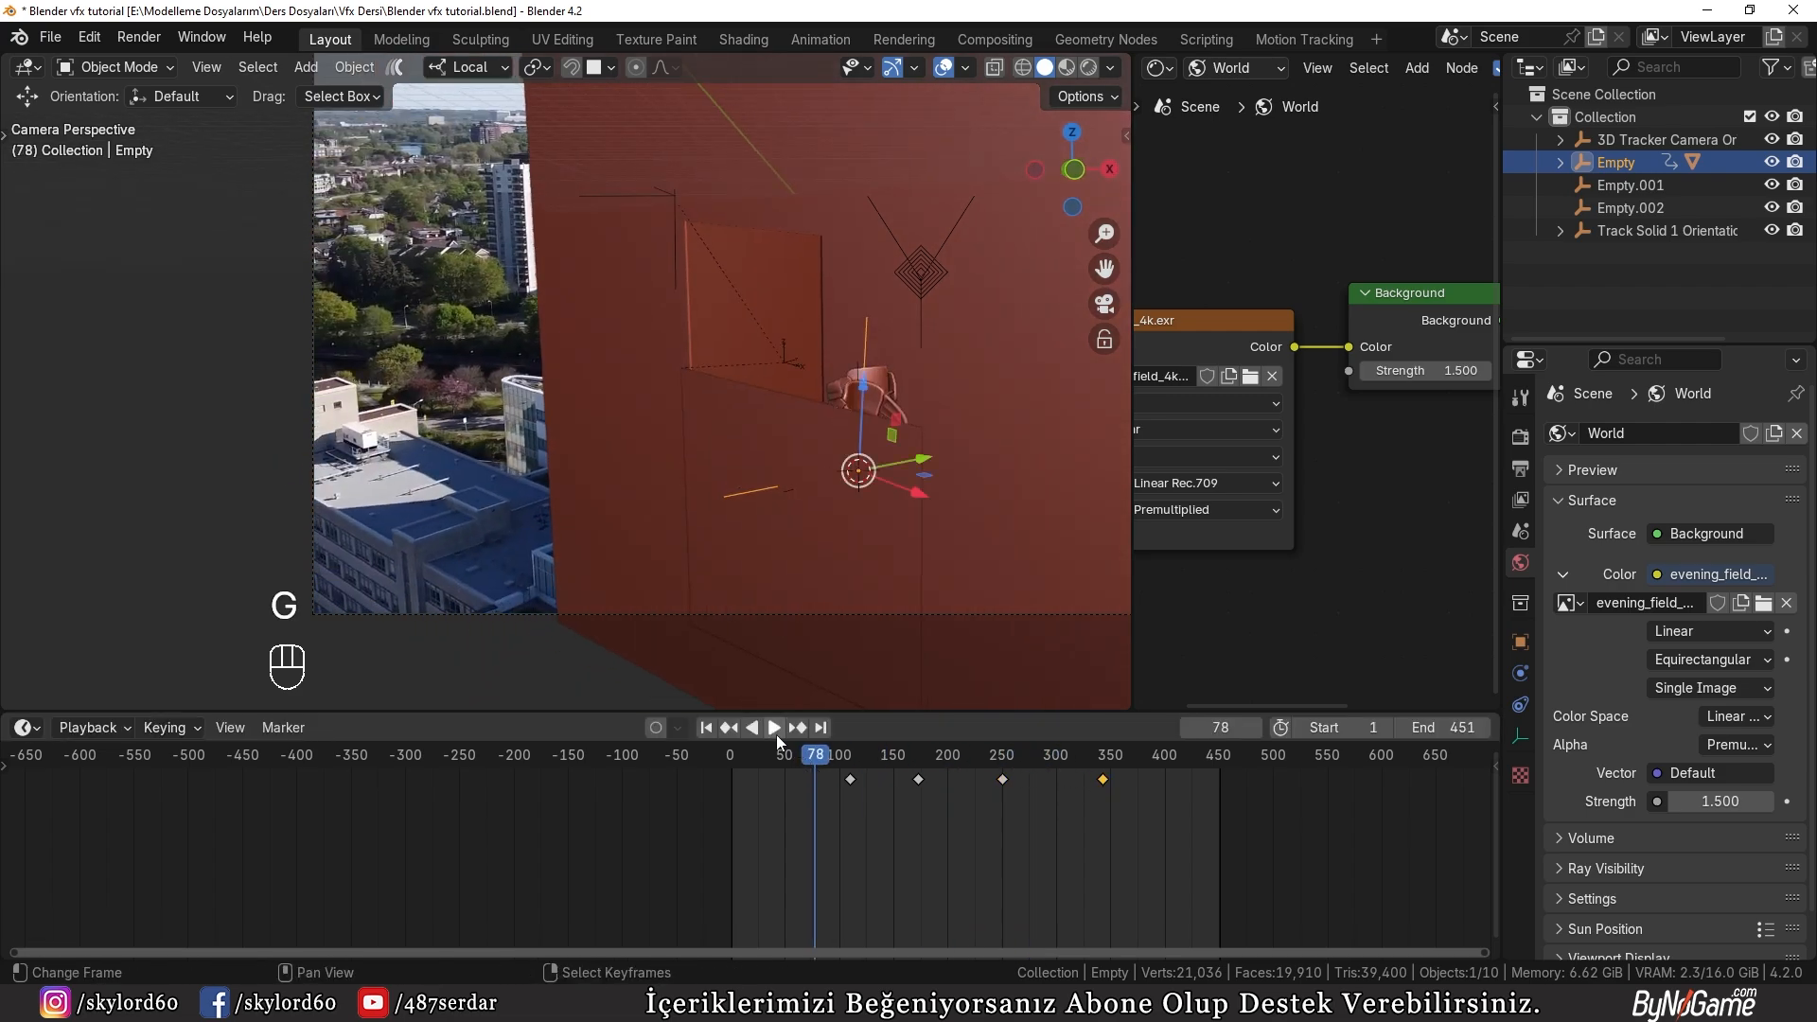
# Step: Play back the shoes' flight and rotation in solid shading, and continue the review in rendered shading up to frame 385
pyautogui.click(774, 729)
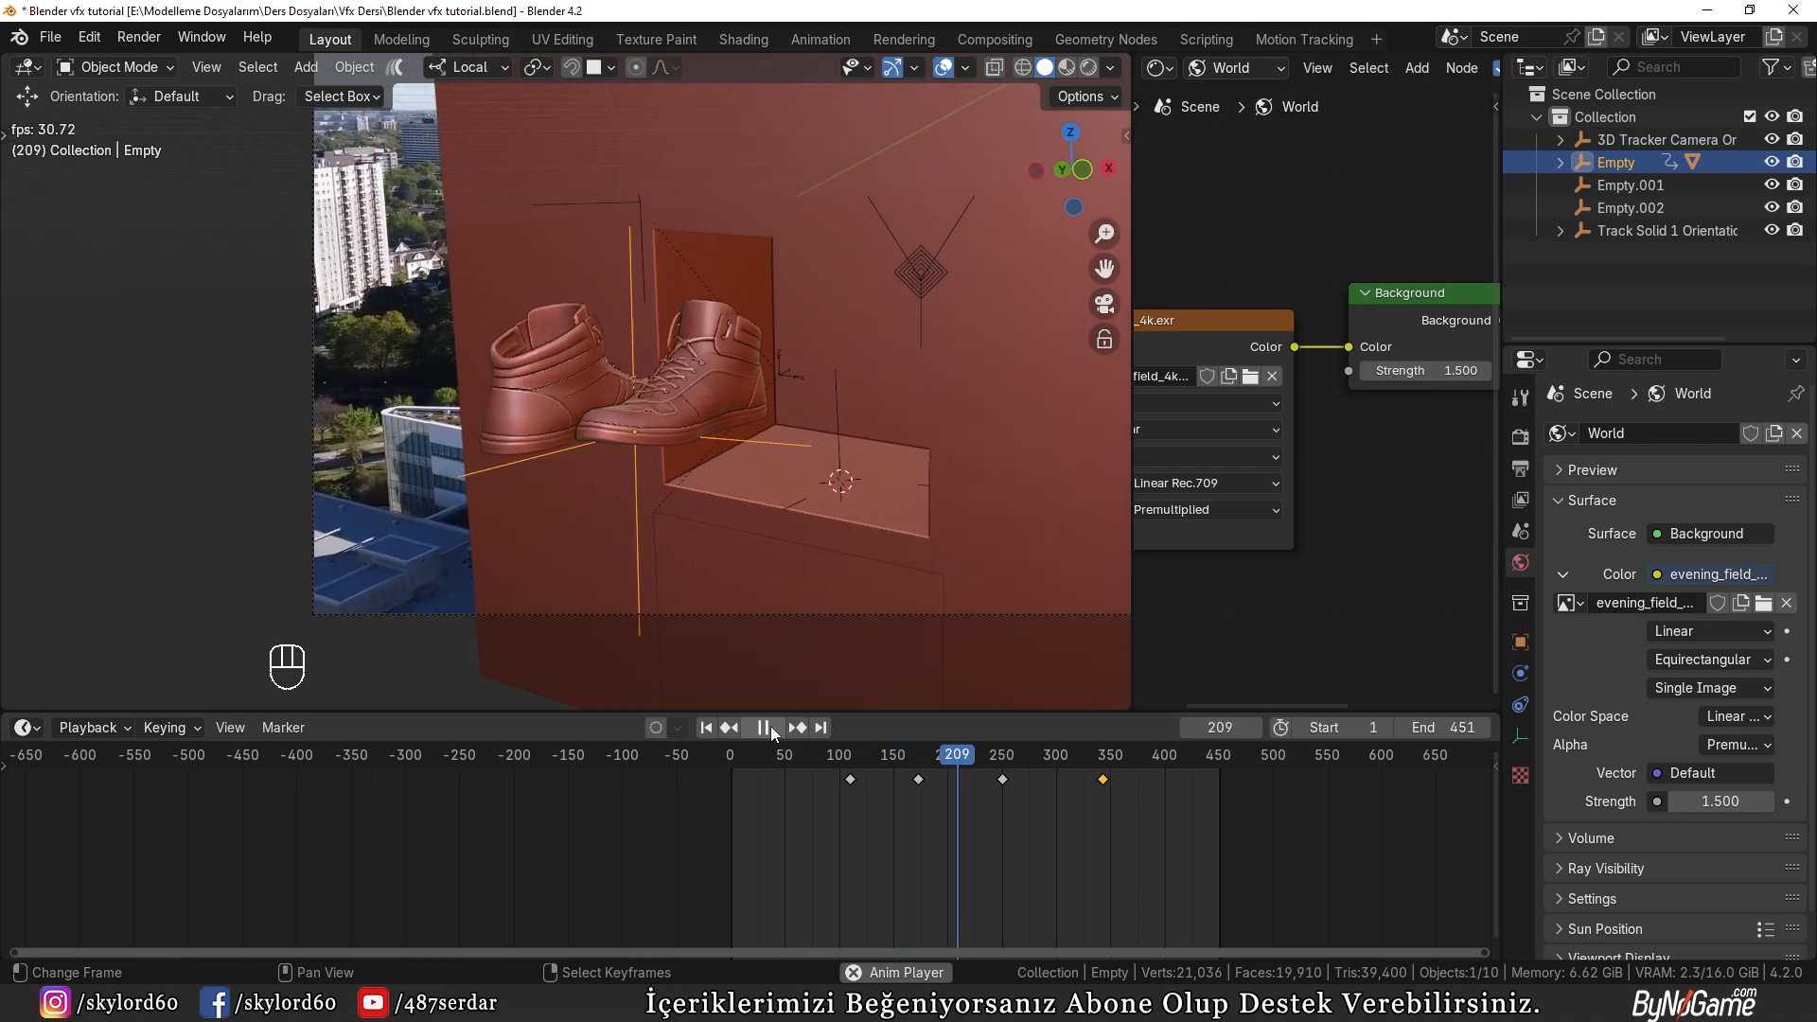
pyautogui.click(771, 728)
pyautogui.press('z')
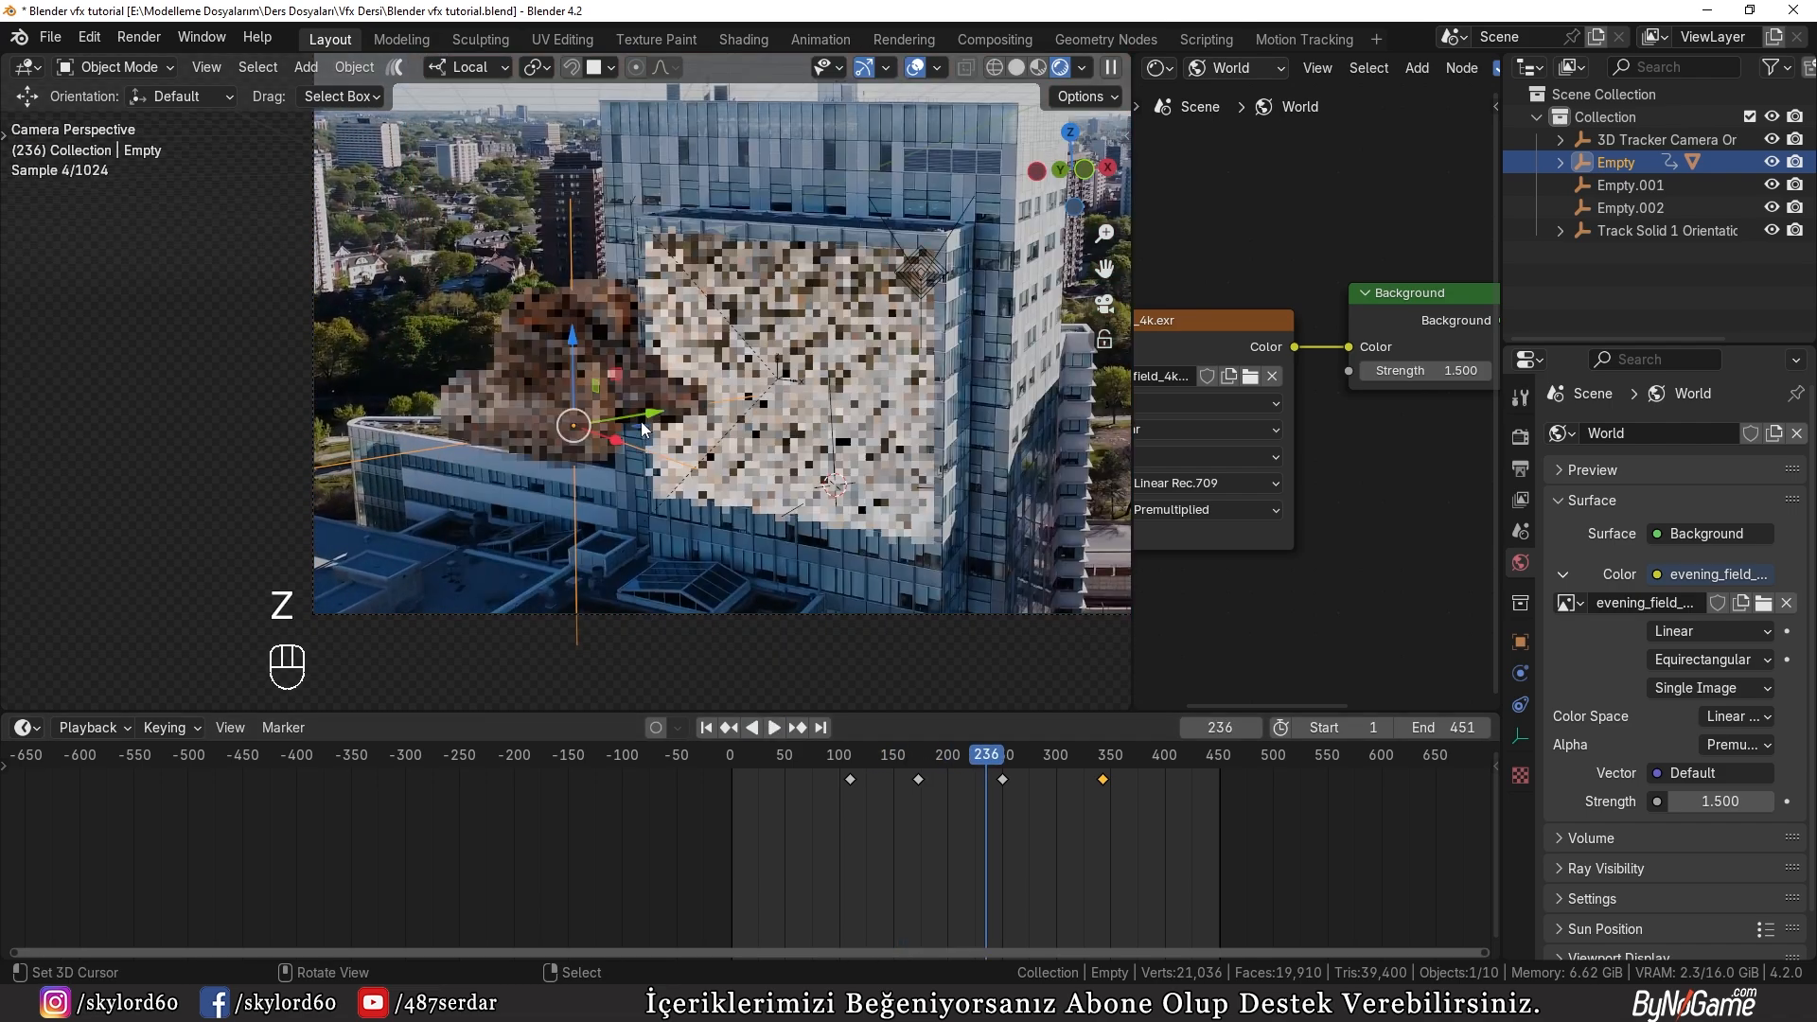
pyautogui.click(786, 725)
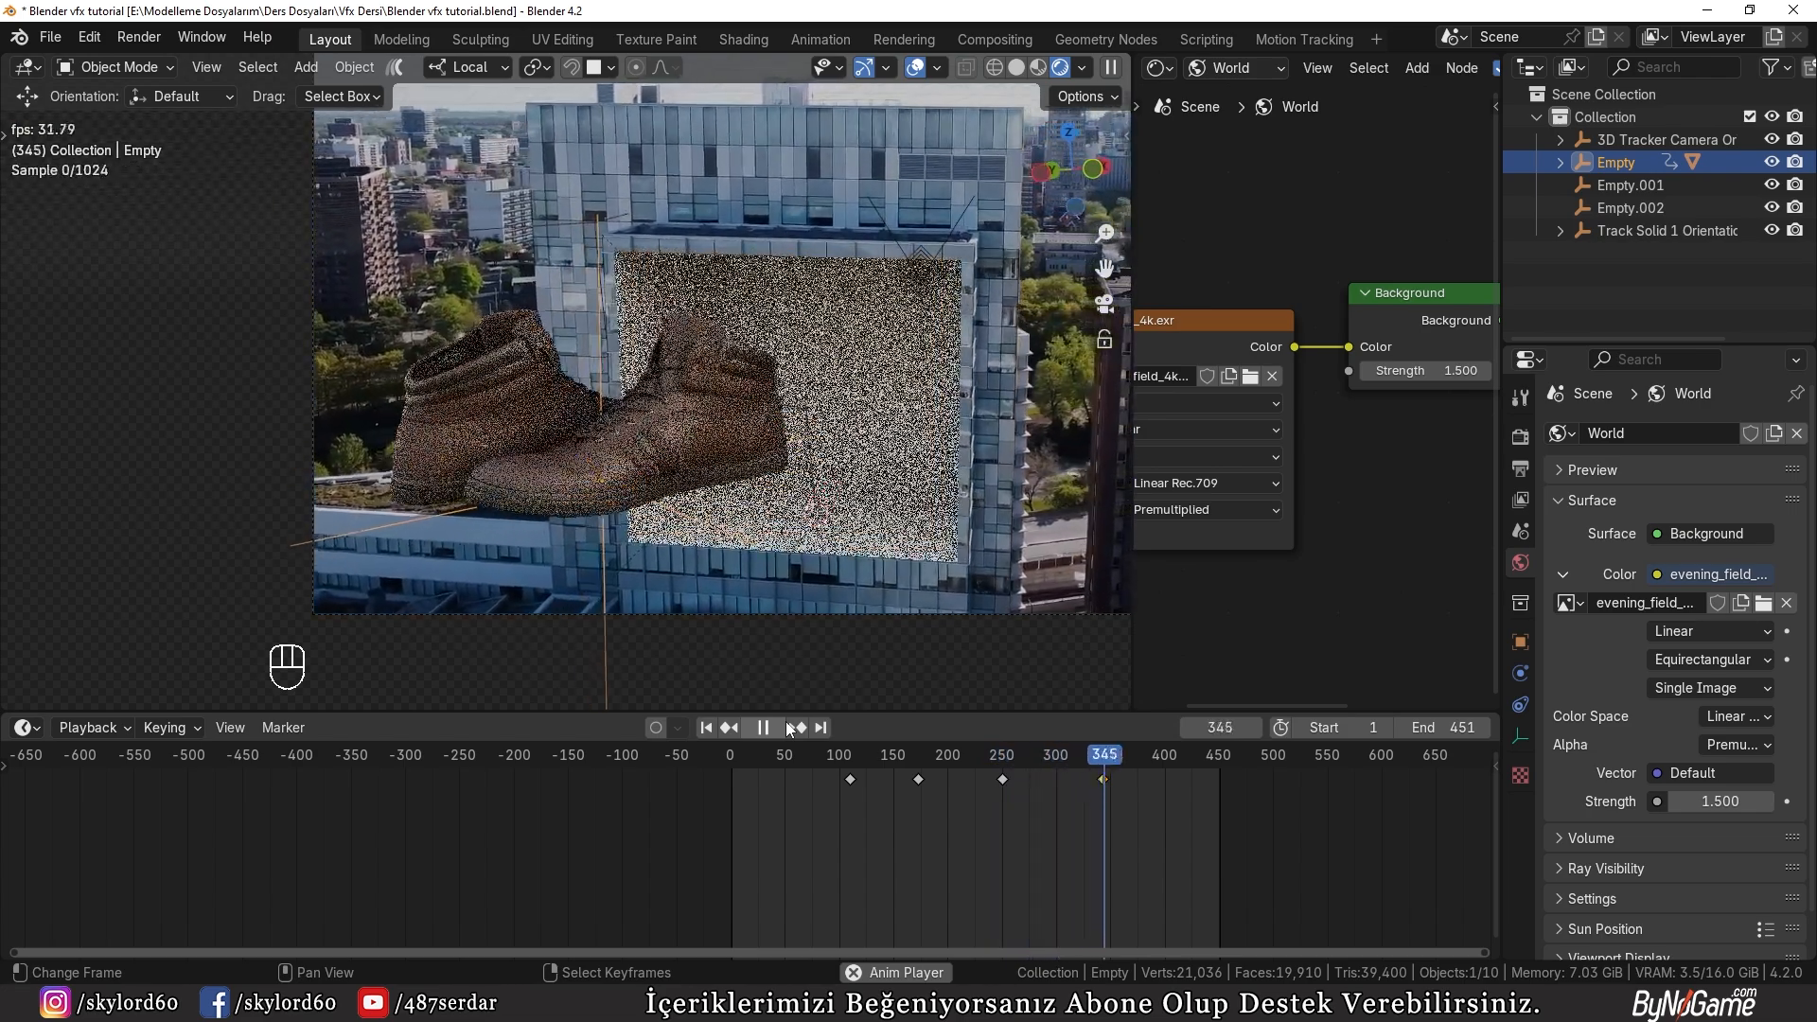
pyautogui.click(786, 722)
pyautogui.press('z')
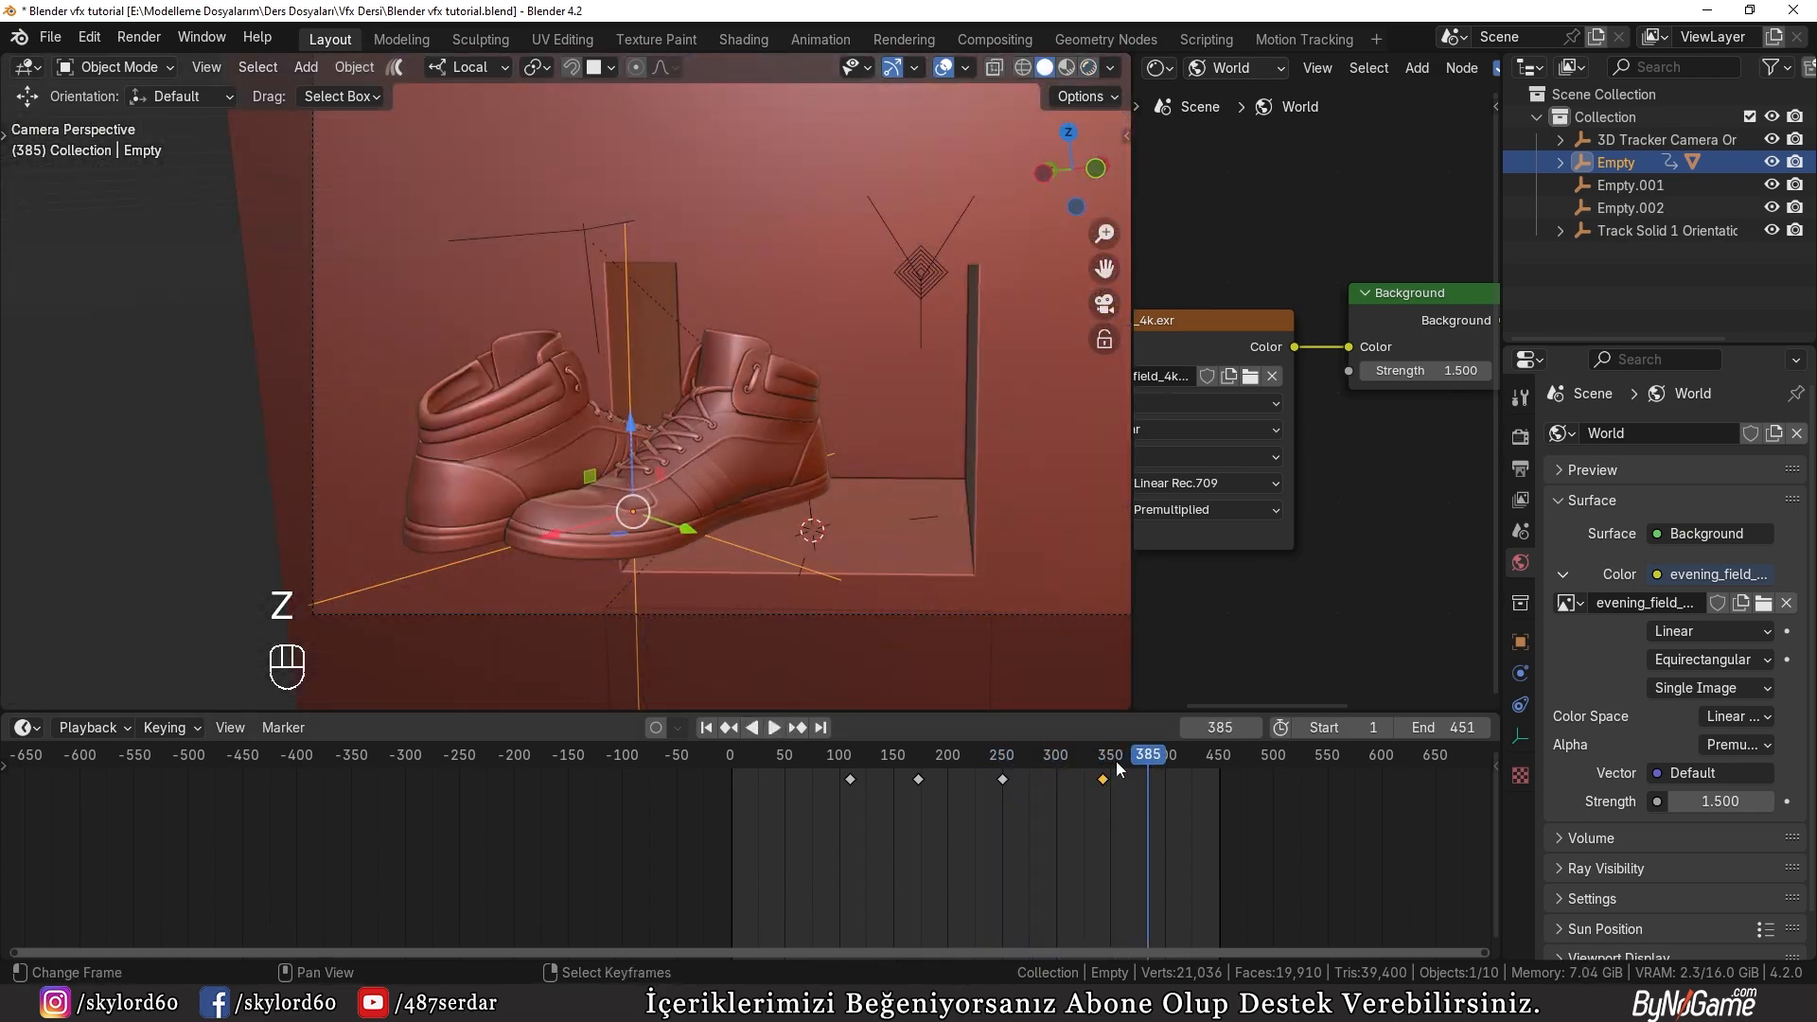
# Step: Insert a hold keyframe for the shoes at frame 362 and duplicate their first keyframe to about frame 405
pyautogui.moveTo(1132, 763); pyautogui.dragTo(1124, 761)
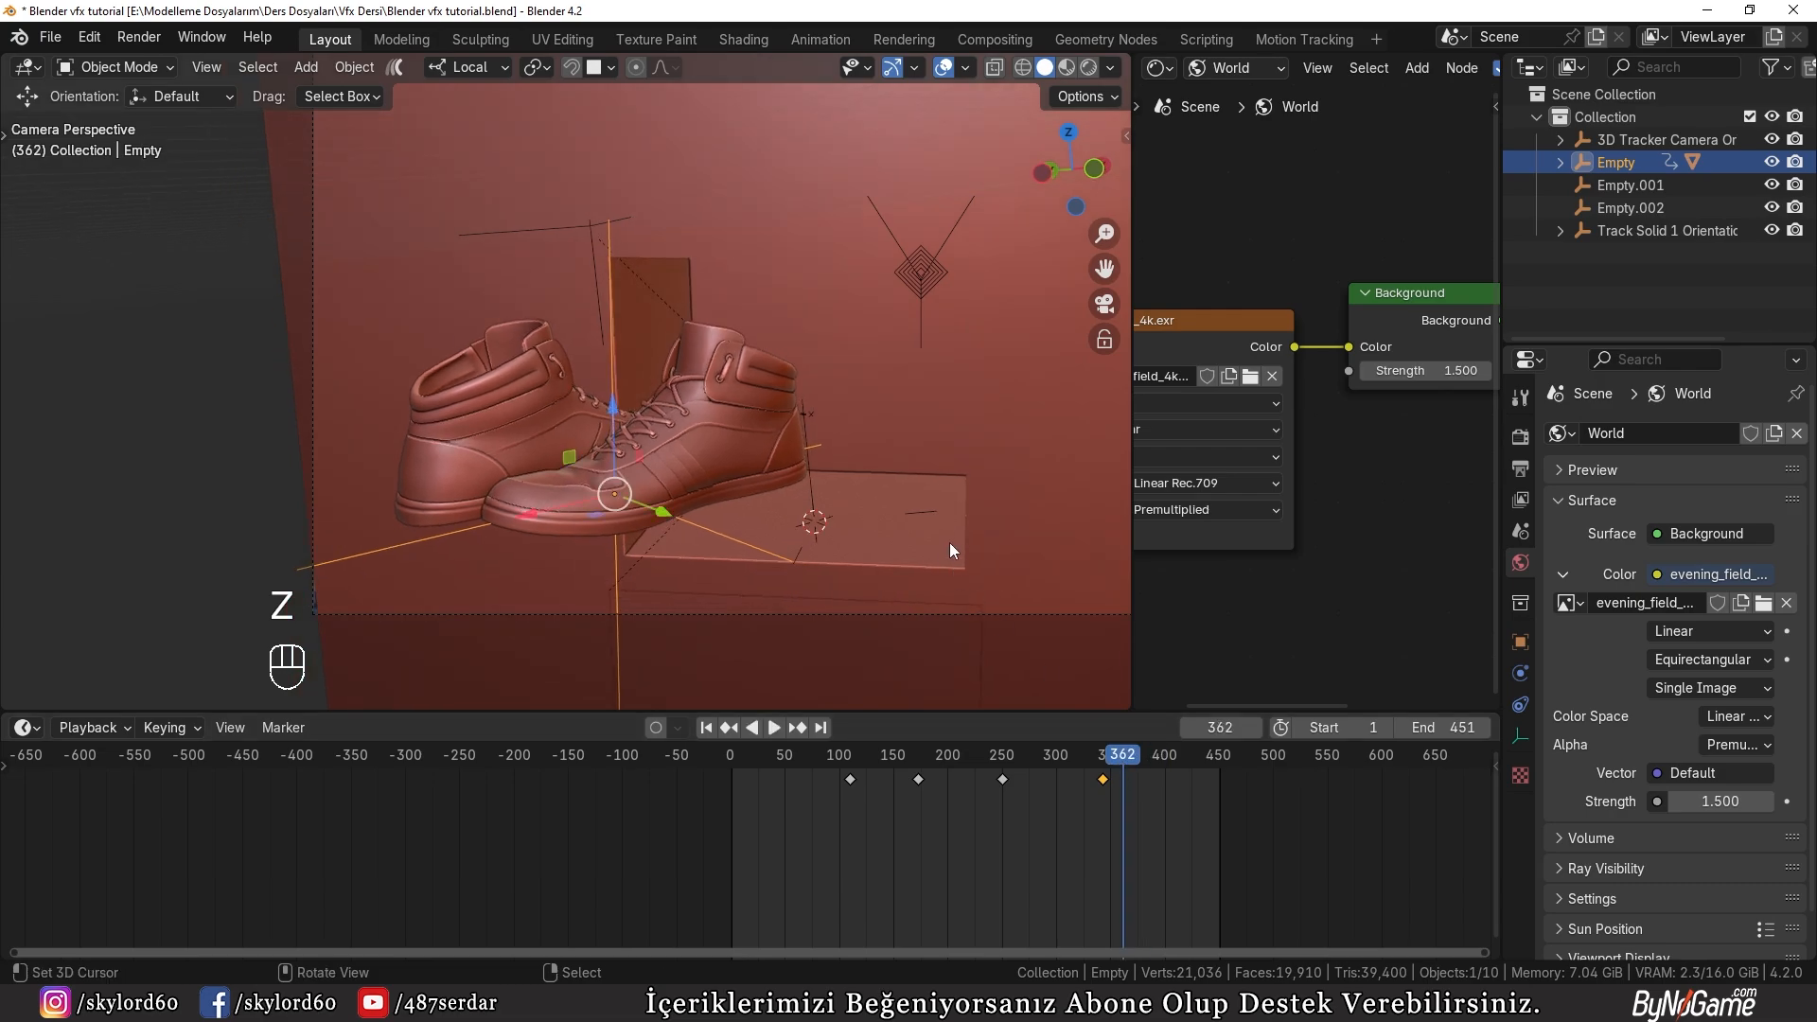
pyautogui.press('i')
pyautogui.moveTo(804, 520); pyautogui.dragTo(778, 680, button='middle')
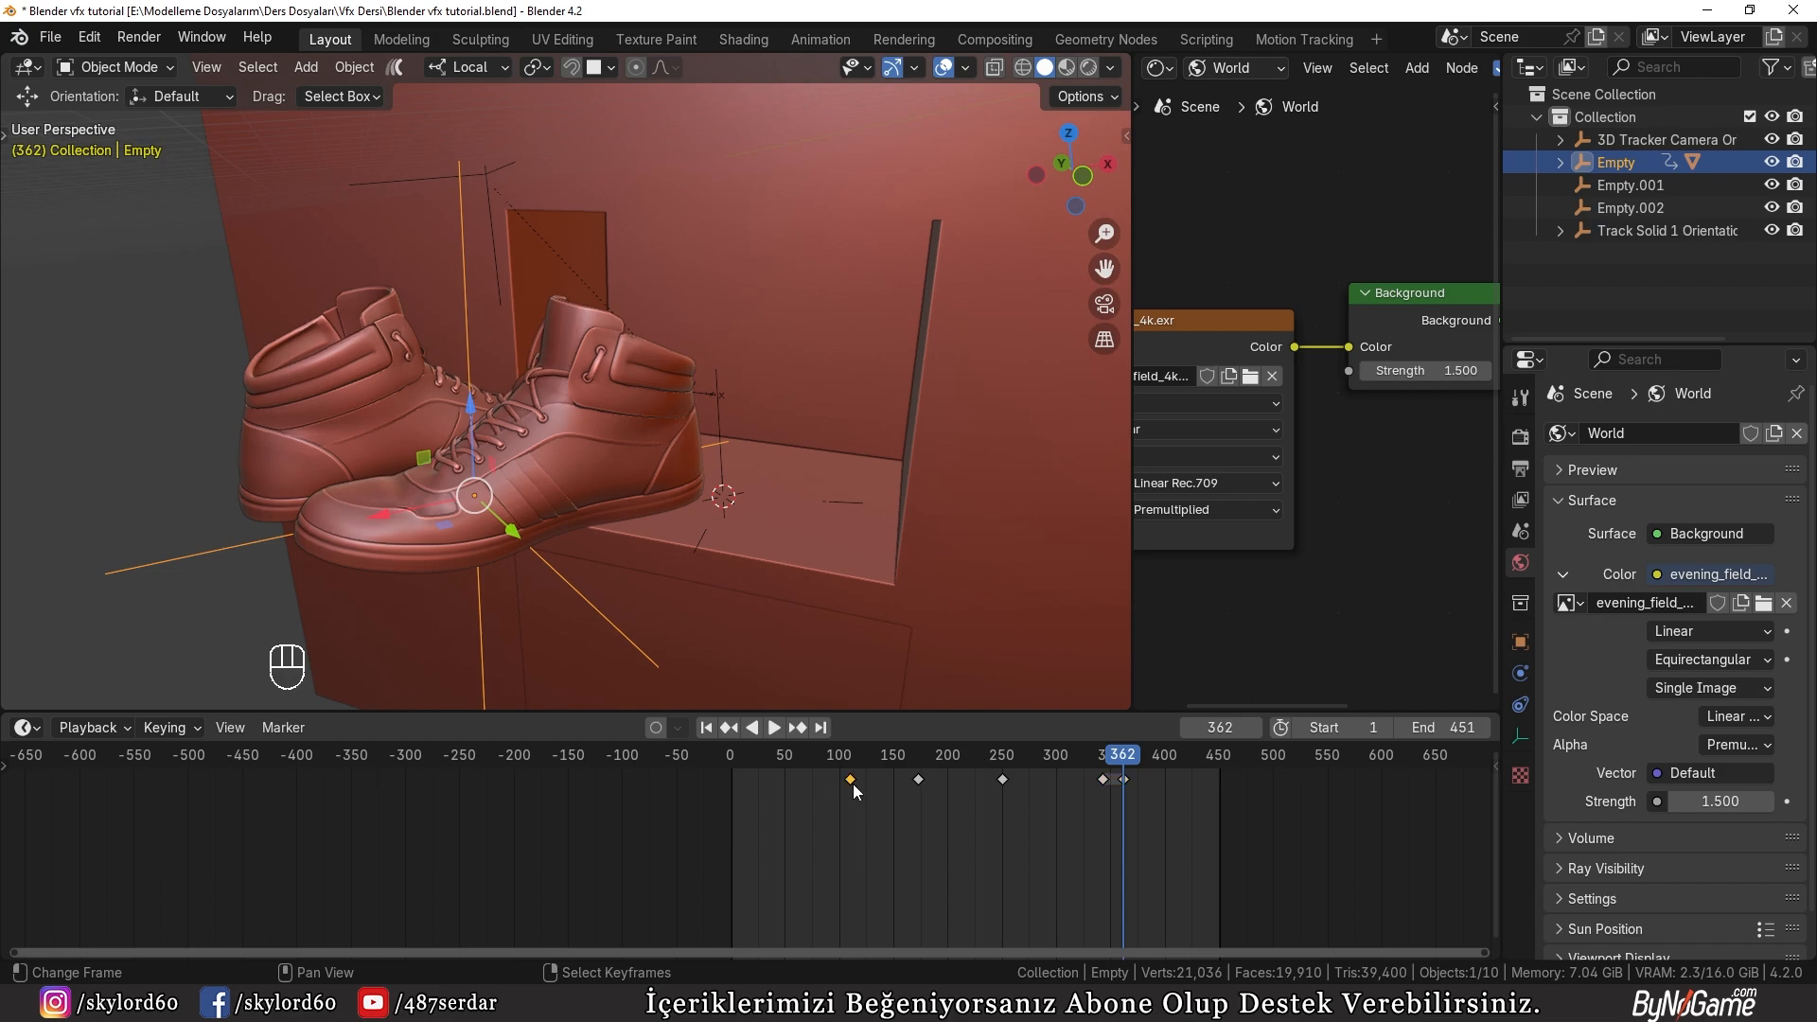
pyautogui.hotkey('shift', 'd')
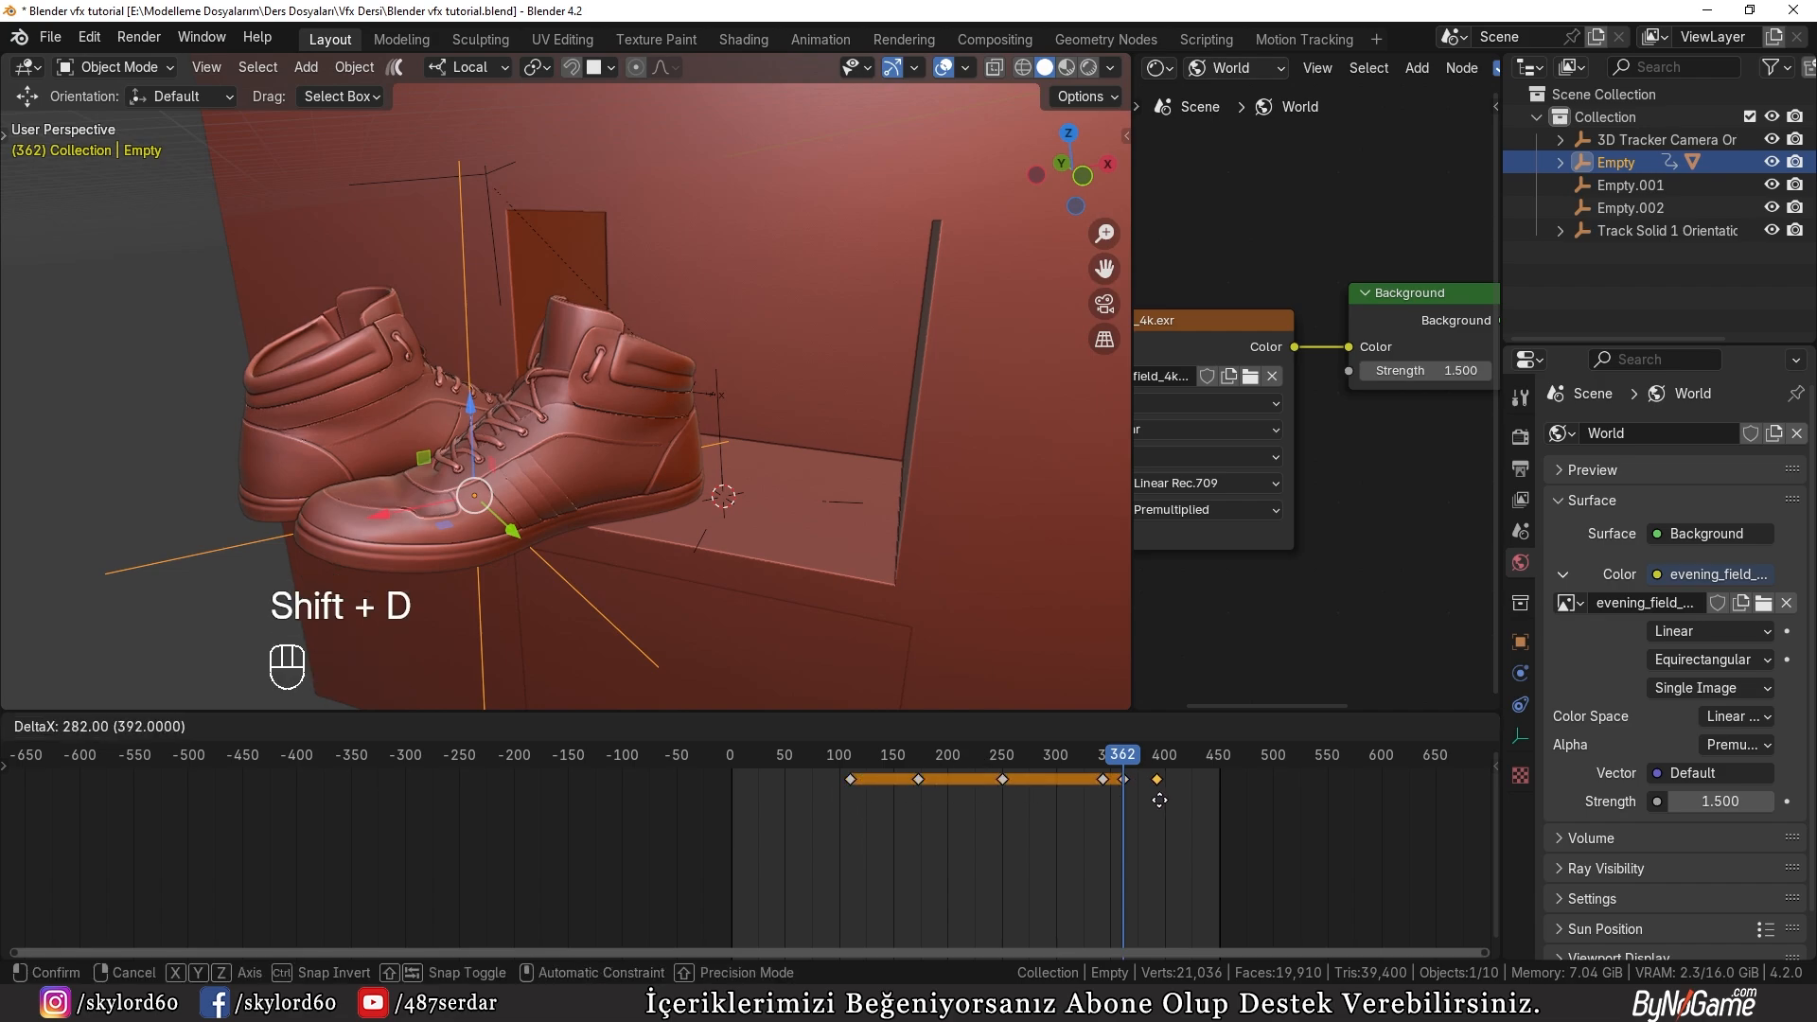
pyautogui.click(1190, 803)
pyautogui.moveTo(1120, 765); pyautogui.dragTo(1062, 755)
pyautogui.press('g')
pyautogui.click(1171, 778)
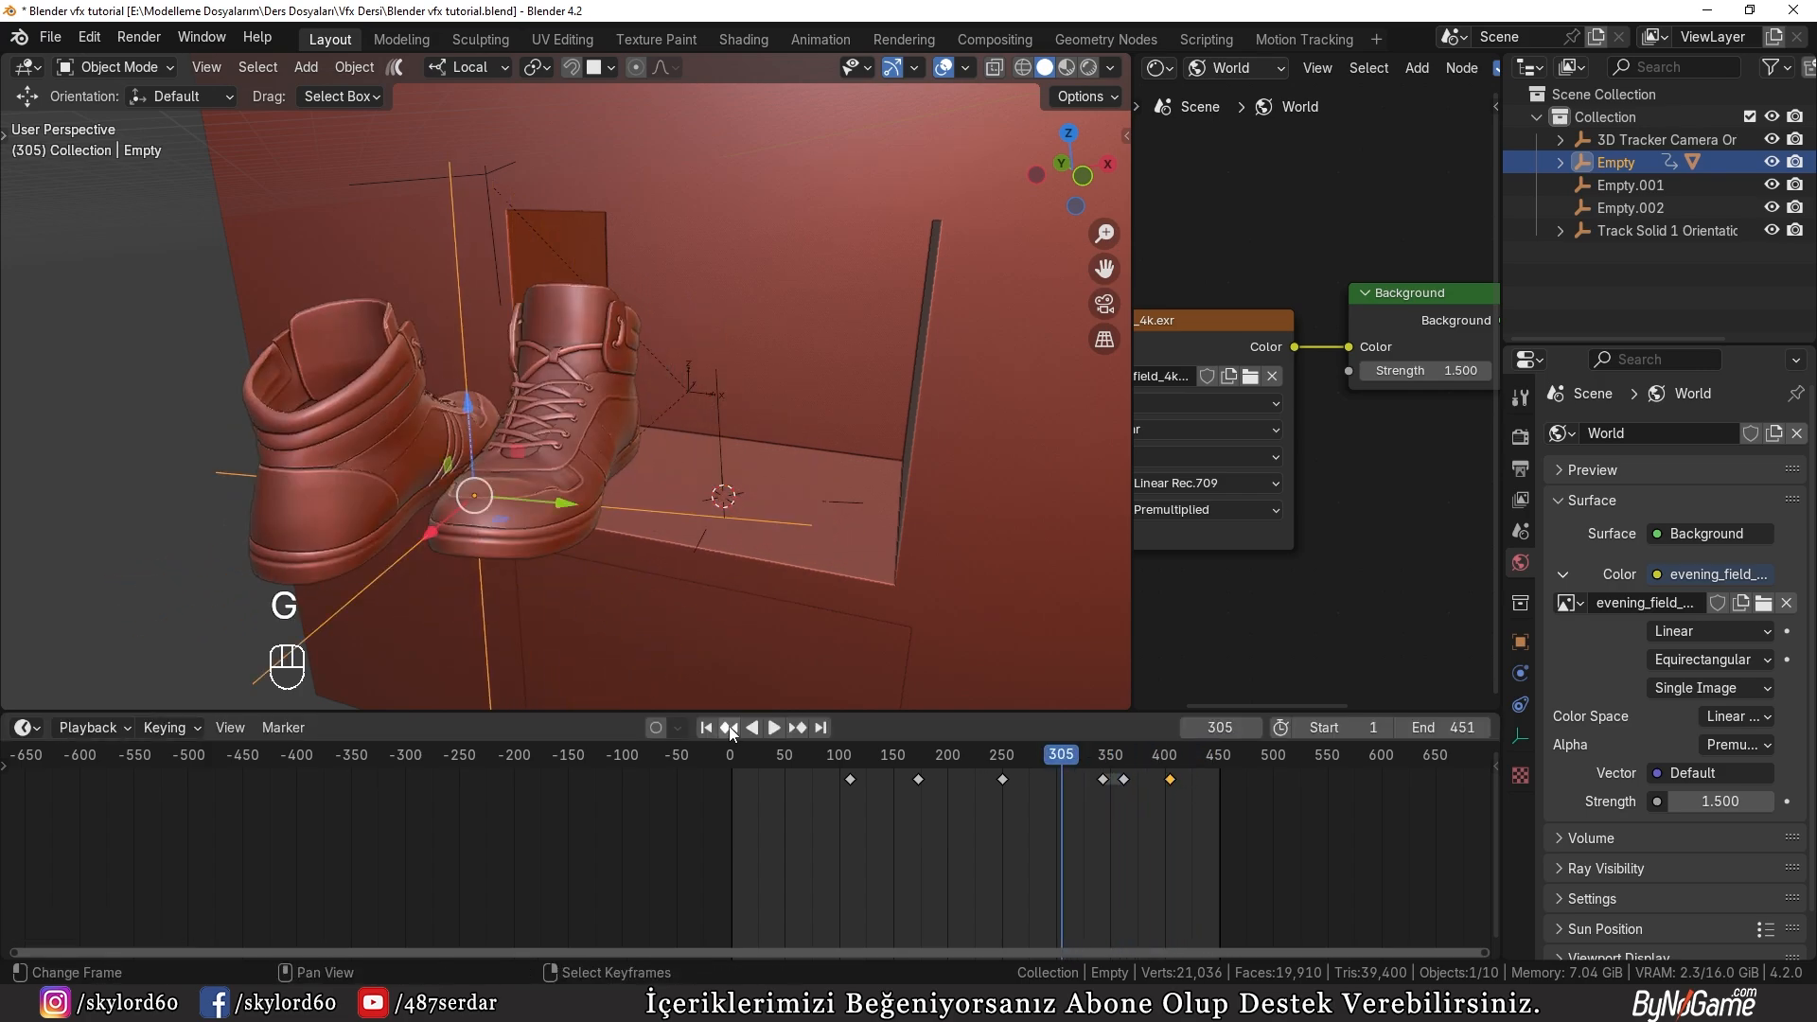
# Step: Shift the shoes' last three keyframes earlier so the final one sits at about frame 388, and review the motion through the camera
pyautogui.click(779, 731)
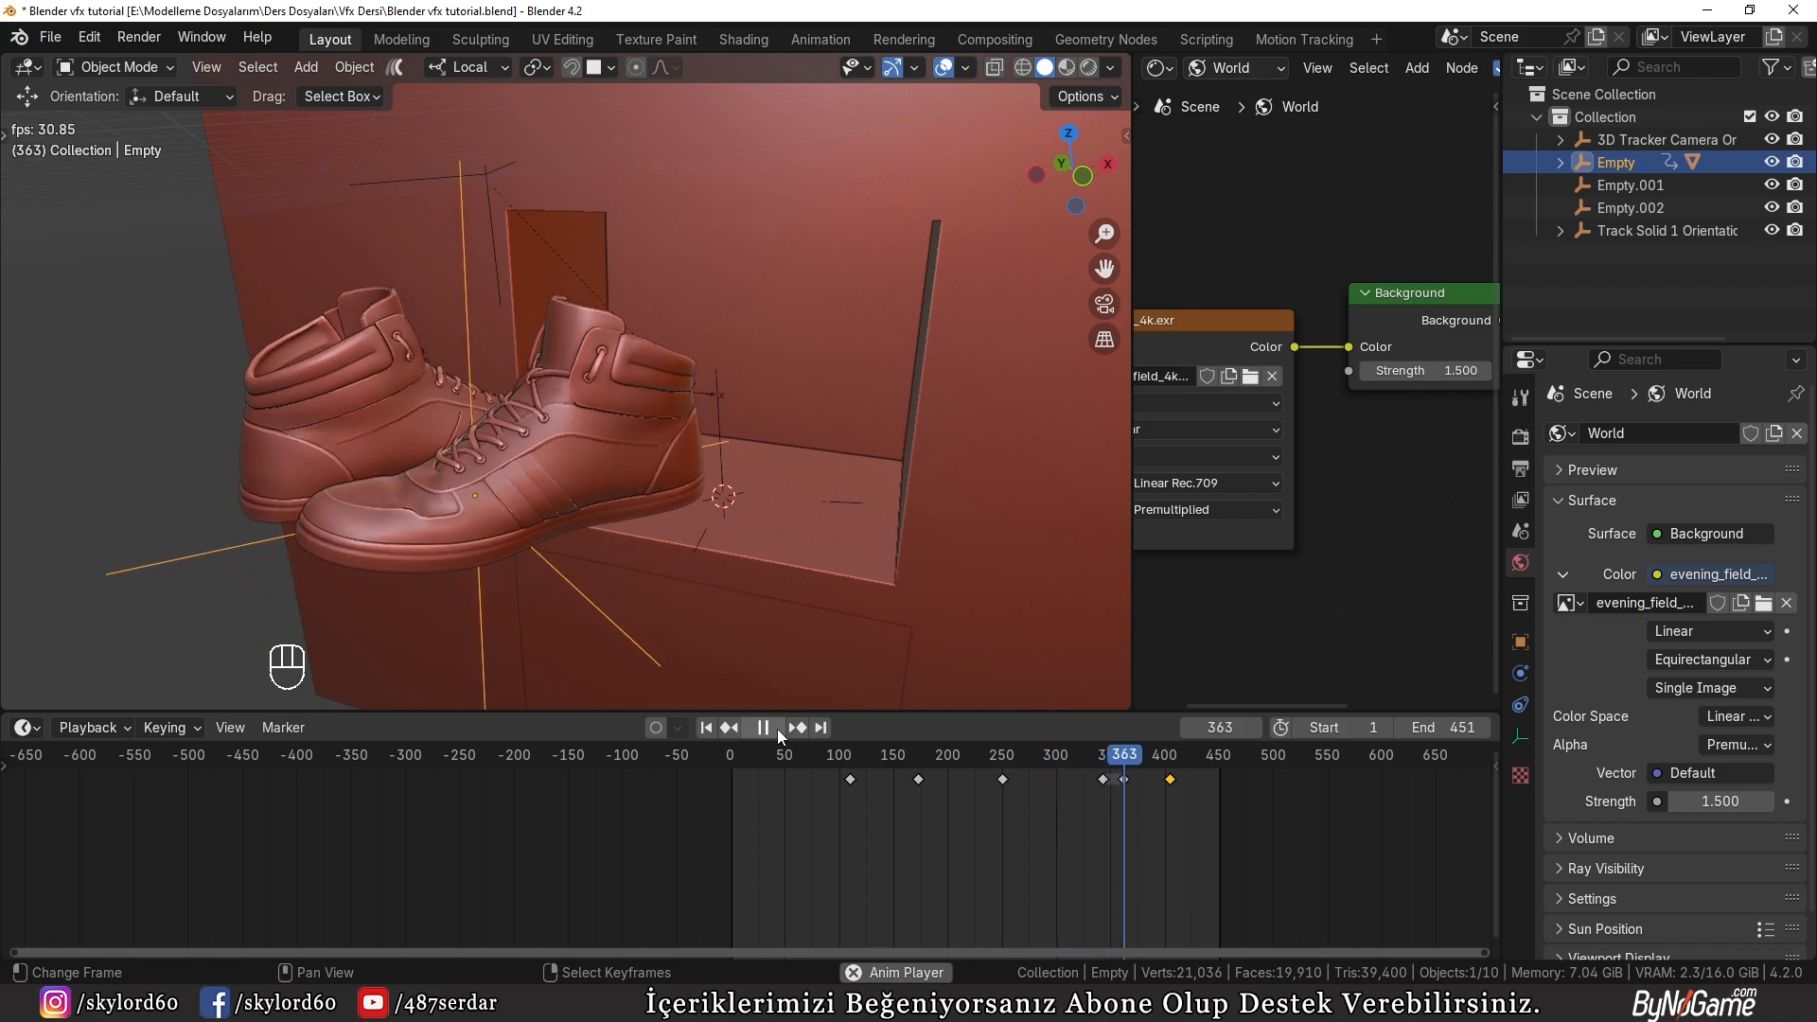
pyautogui.click(777, 729)
pyautogui.press('b')
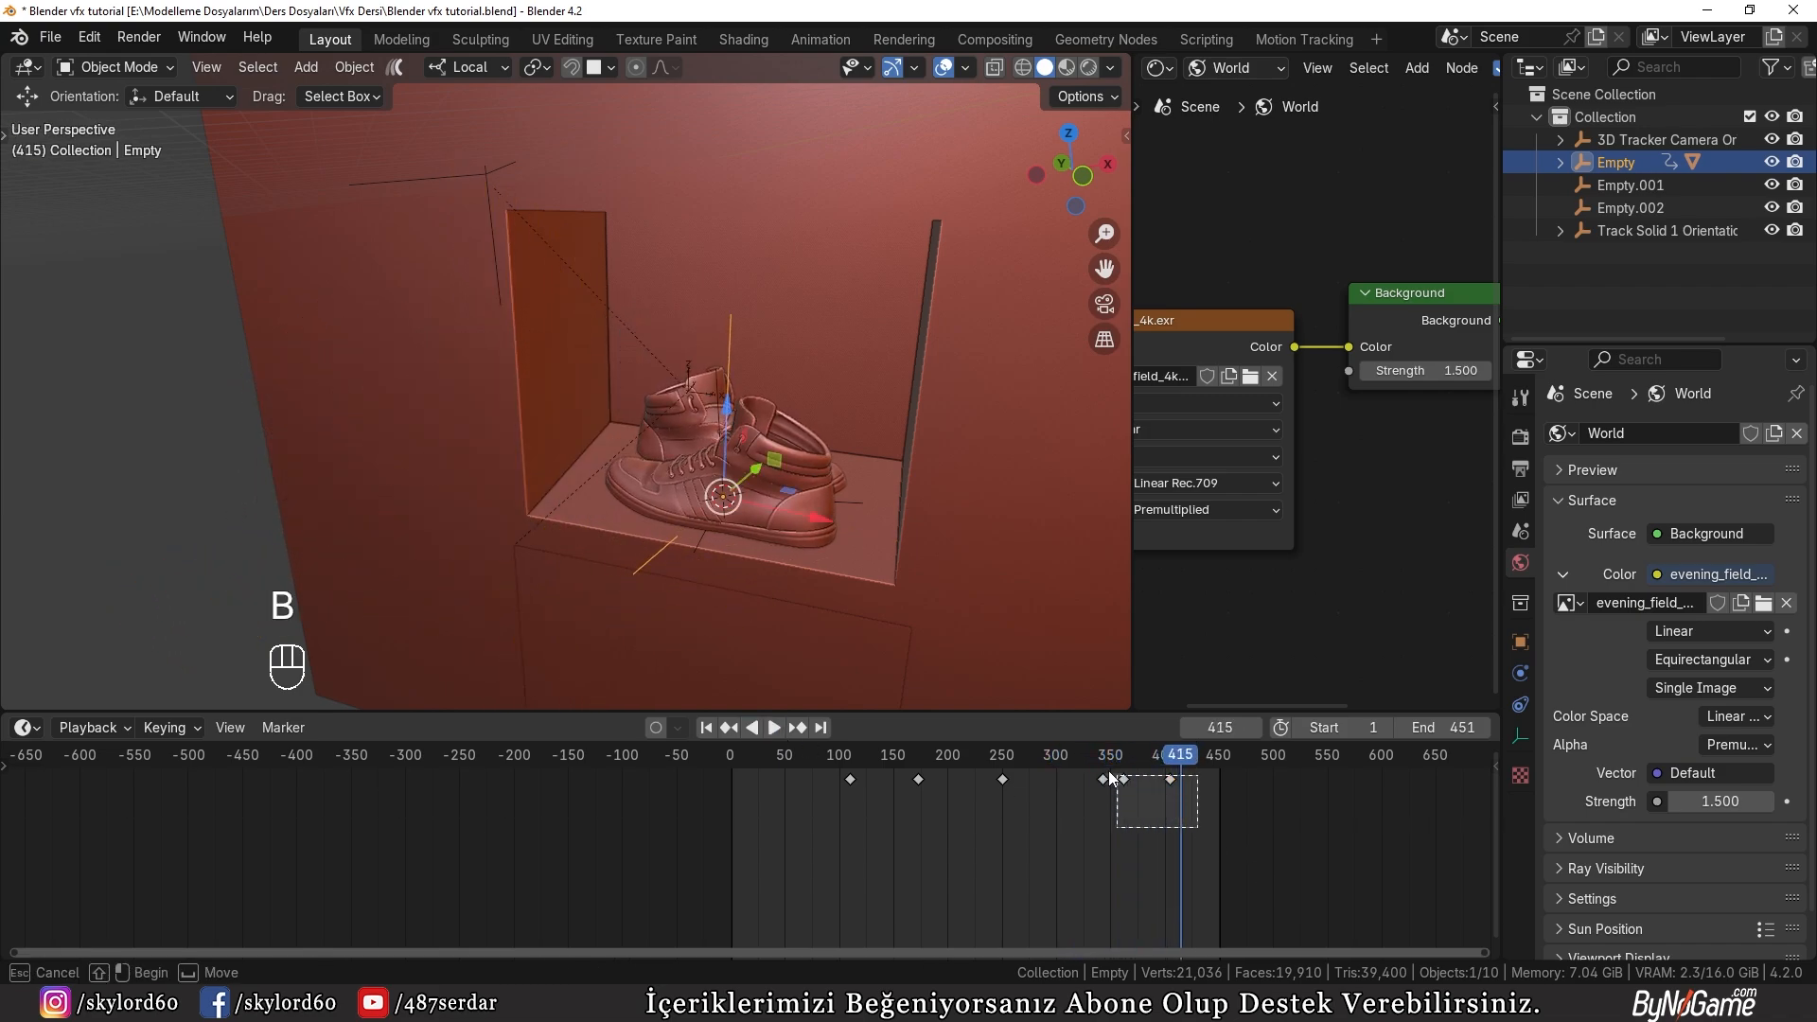
pyautogui.moveTo(1197, 828); pyautogui.dragTo(855, 748)
pyautogui.press('g')
pyautogui.click(1067, 773)
pyautogui.click(774, 727)
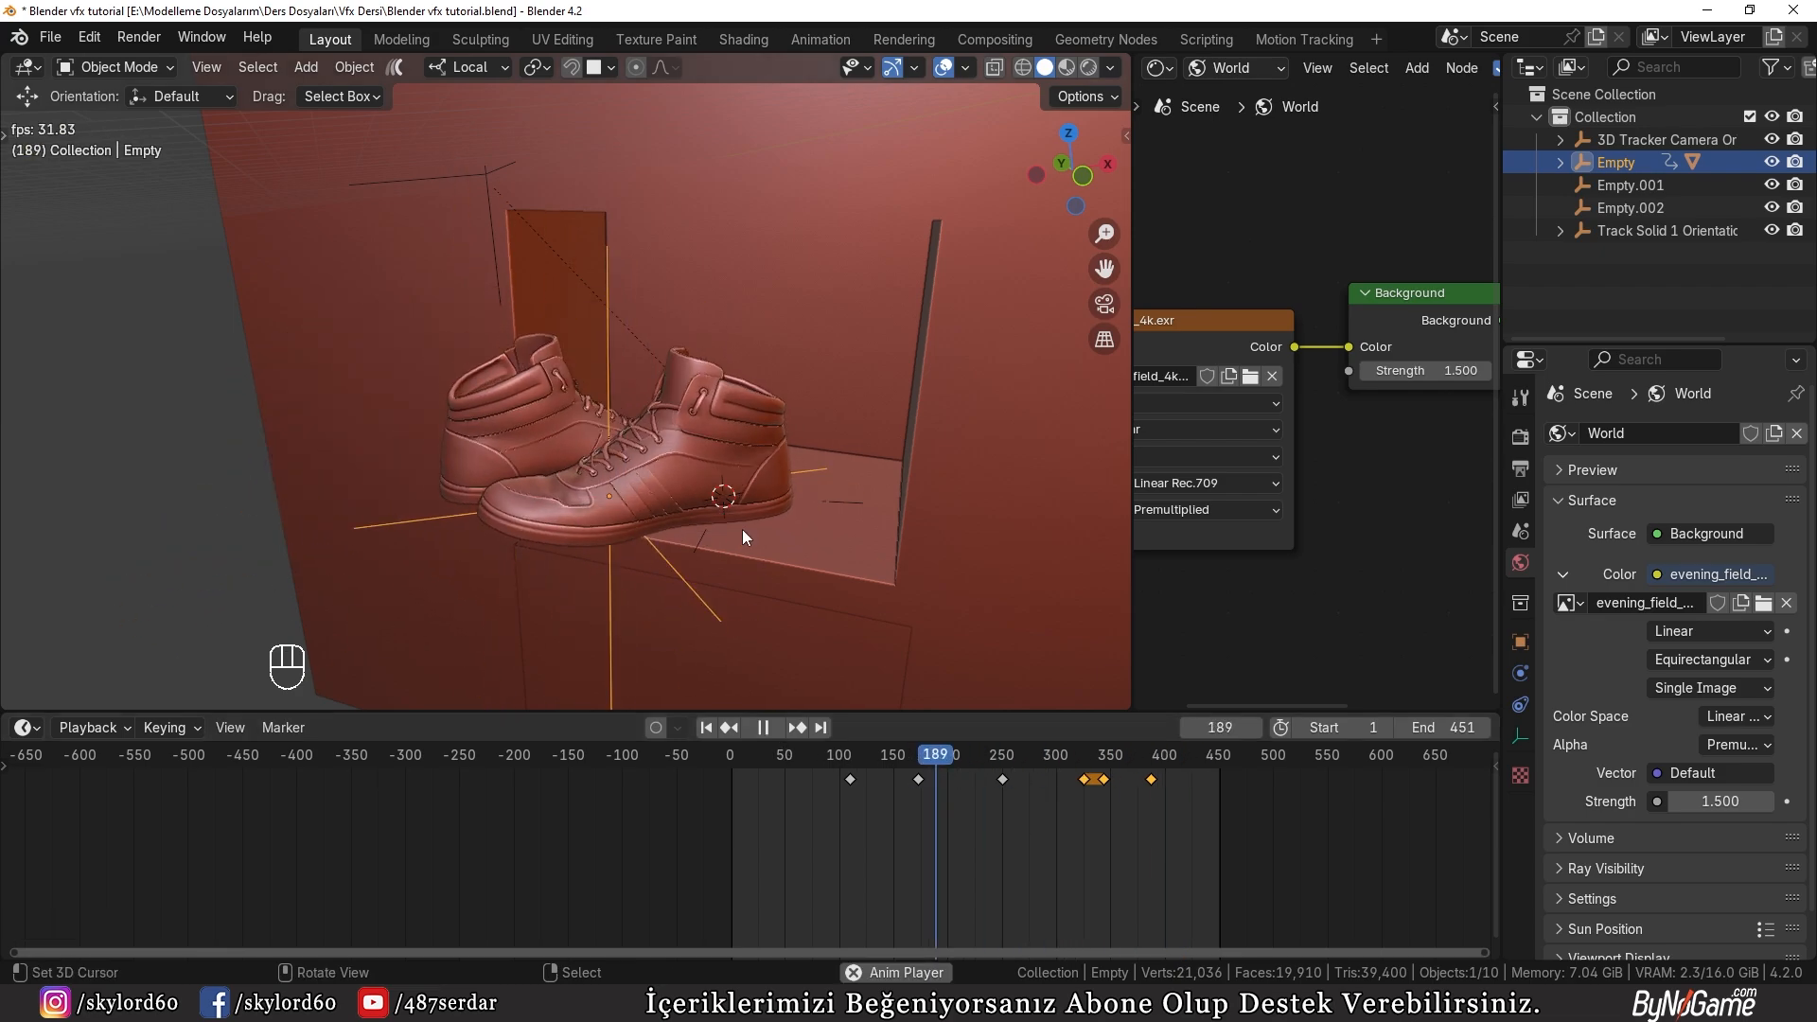
pyautogui.press('KP_0')
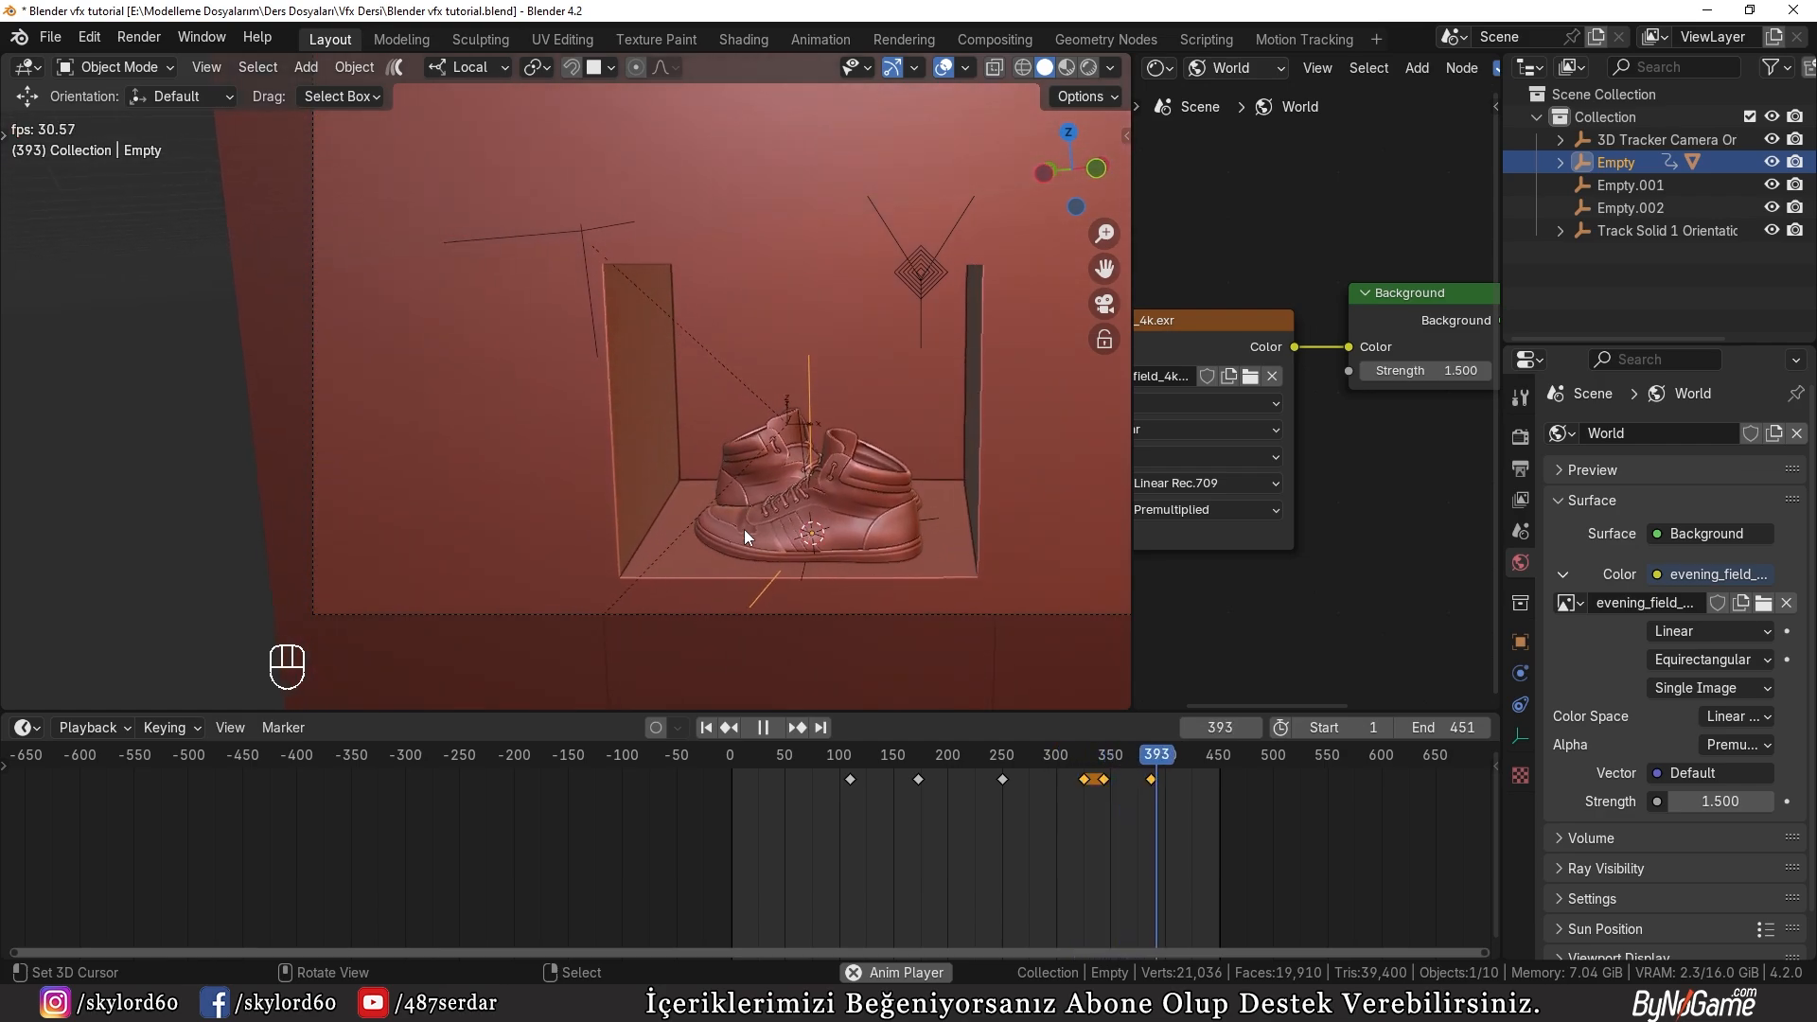
# Step: Select the lowered holdout panel and insert a keyframe at frame 409 to hold it open
pyautogui.moveTo(771, 748); pyautogui.dragTo(1174, 793)
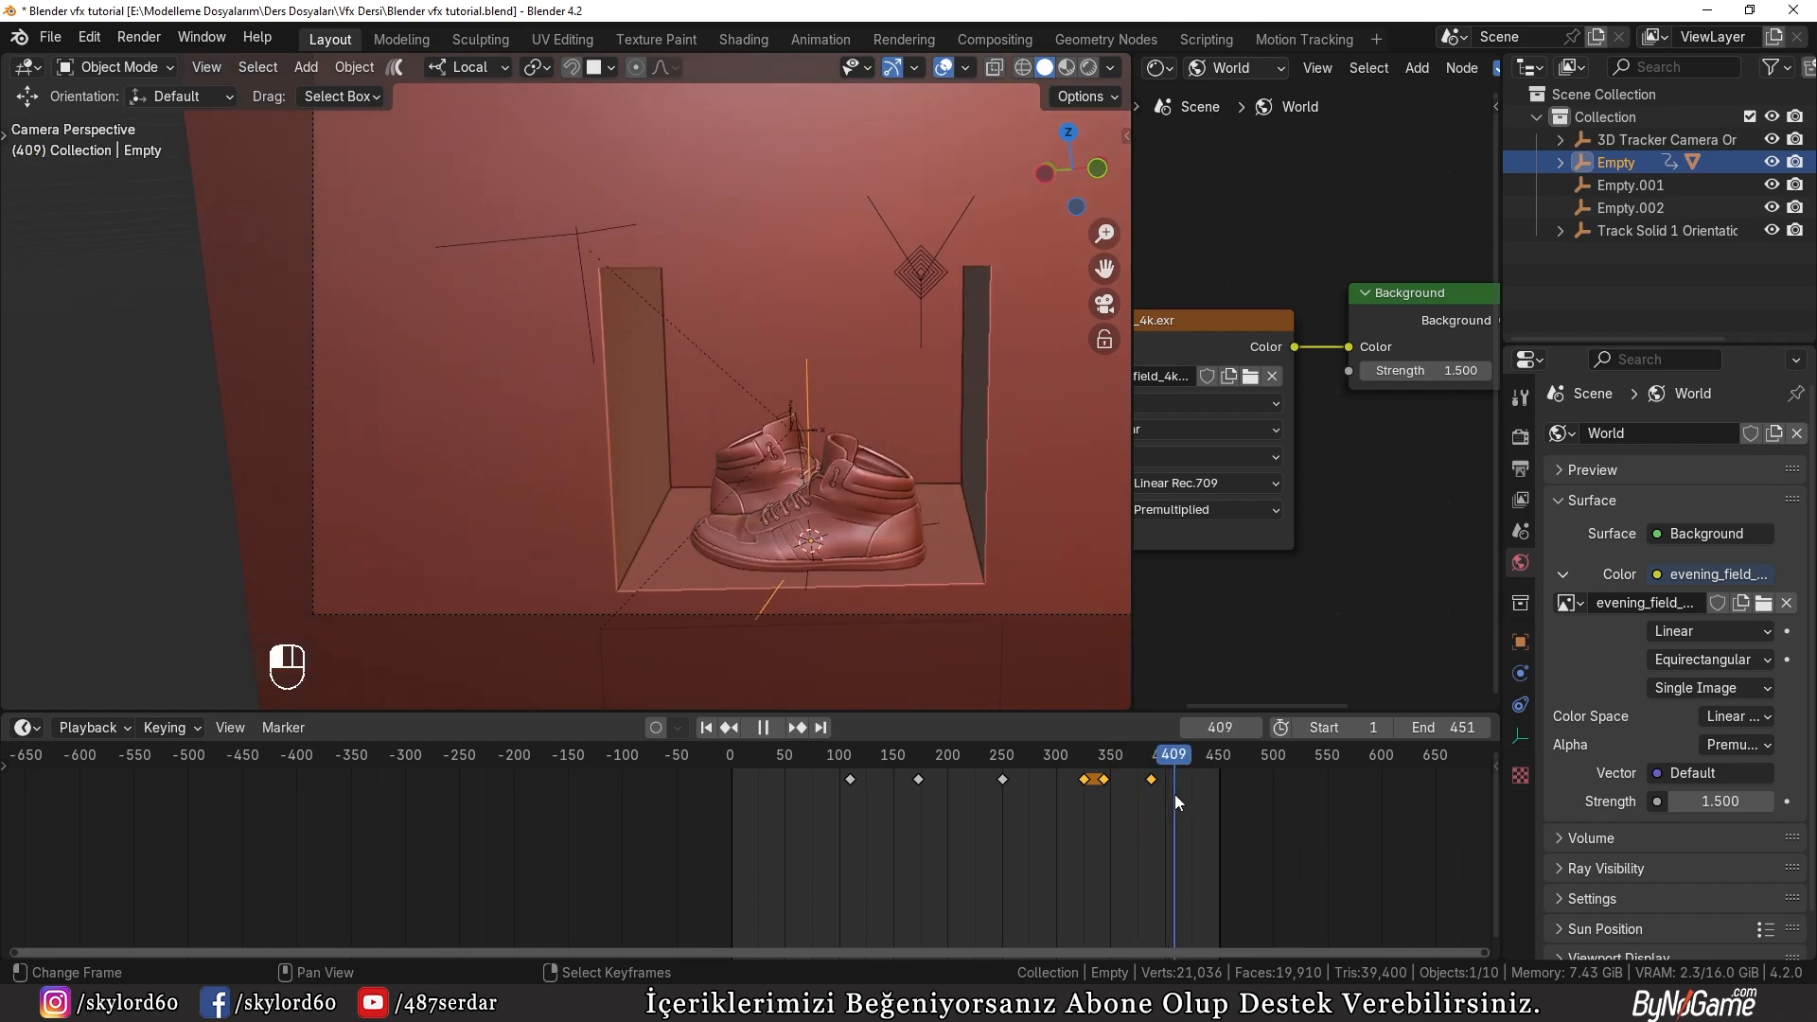
pyautogui.click(774, 683)
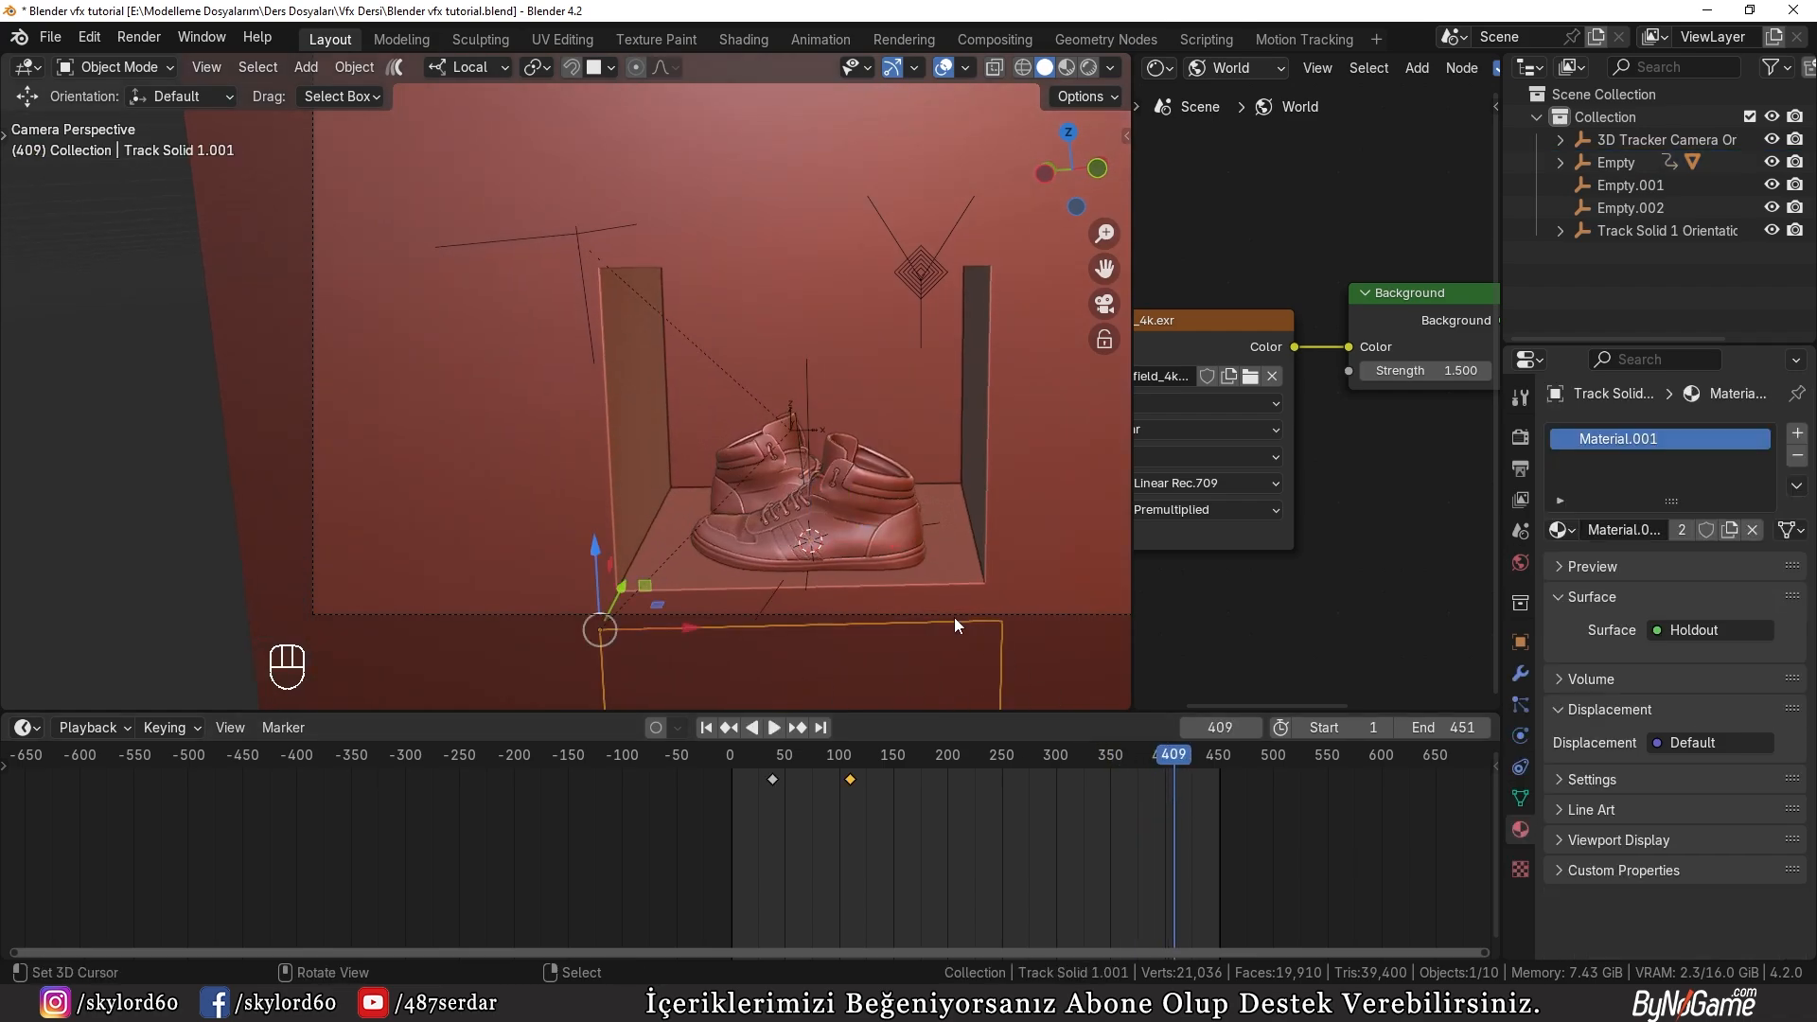
pyautogui.press('i')
pyautogui.press('space')
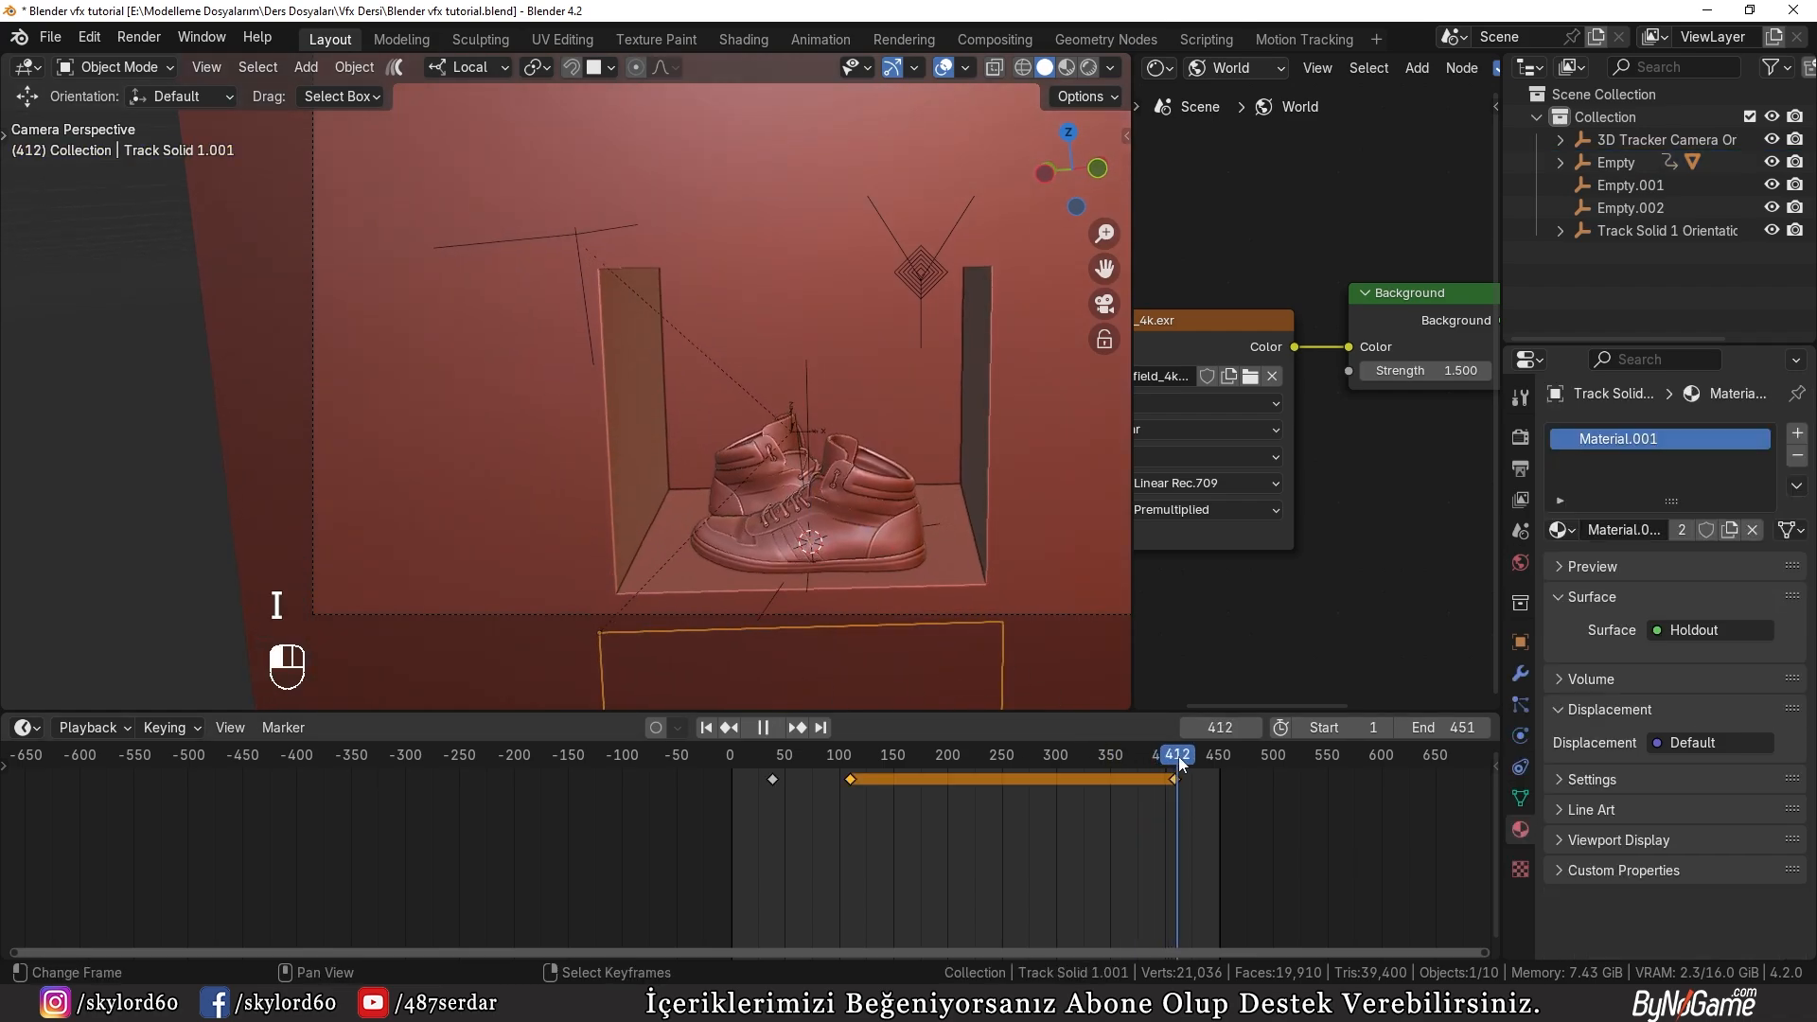
pyautogui.press('space')
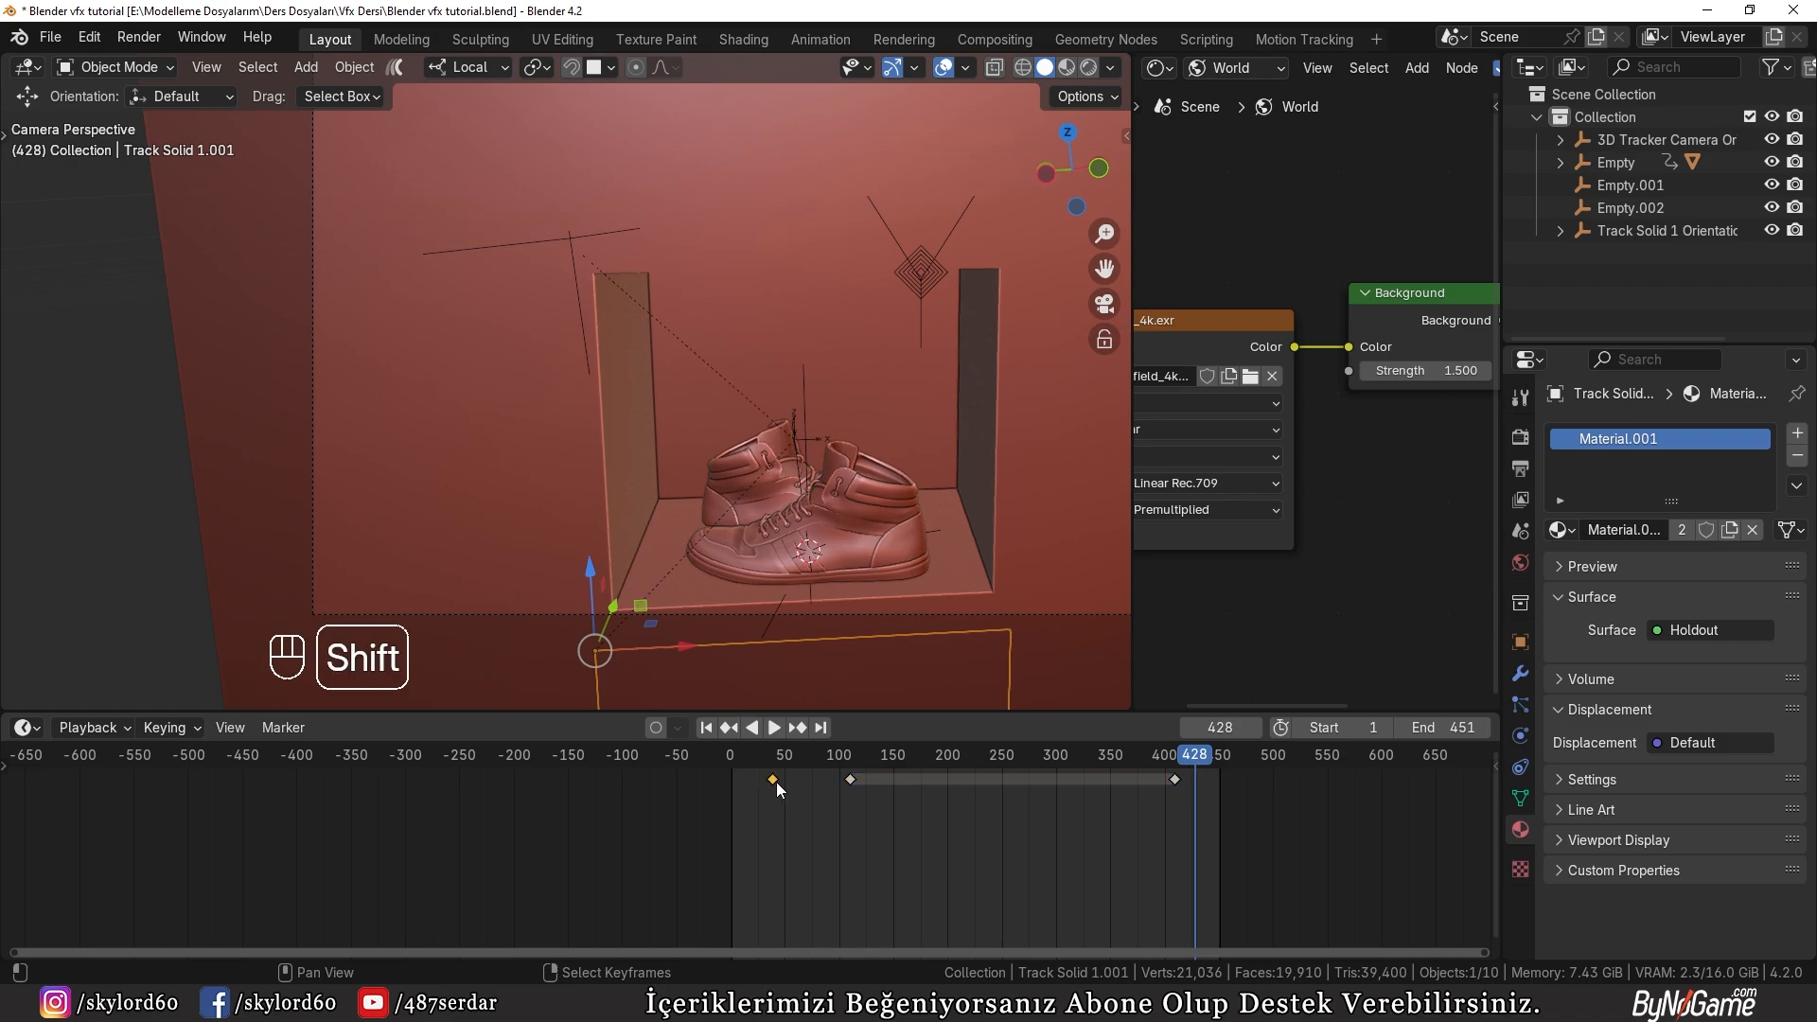
# Step: Duplicate the panel's first, closed-position keyframe to about frame 442 so the panel slides shut
pyautogui.hotkey('shift', 'd')
pyautogui.click(1219, 781)
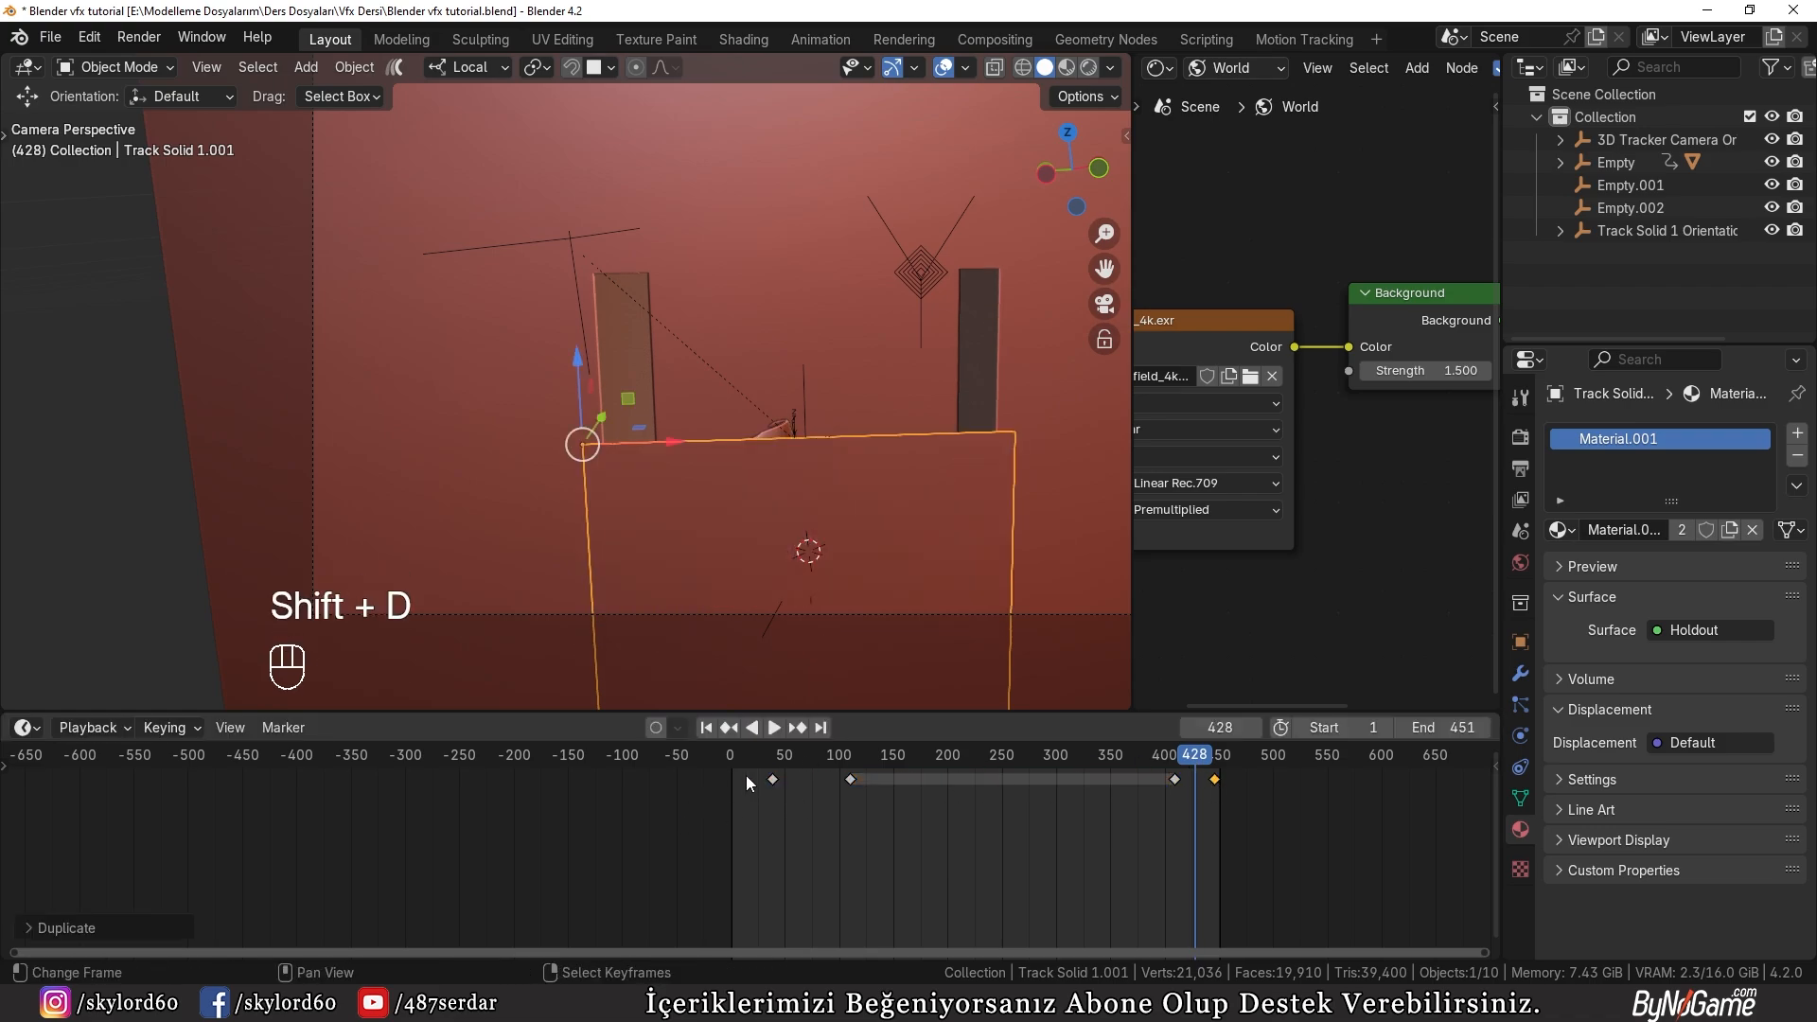
pyautogui.press('g')
pyautogui.click(1232, 786)
pyautogui.moveTo(1198, 760); pyautogui.dragTo(1064, 776)
pyautogui.press('g')
# Step: Play back the panel closing, return to frame 1, and check the rendered composite up to frame 162
pyautogui.click(776, 727)
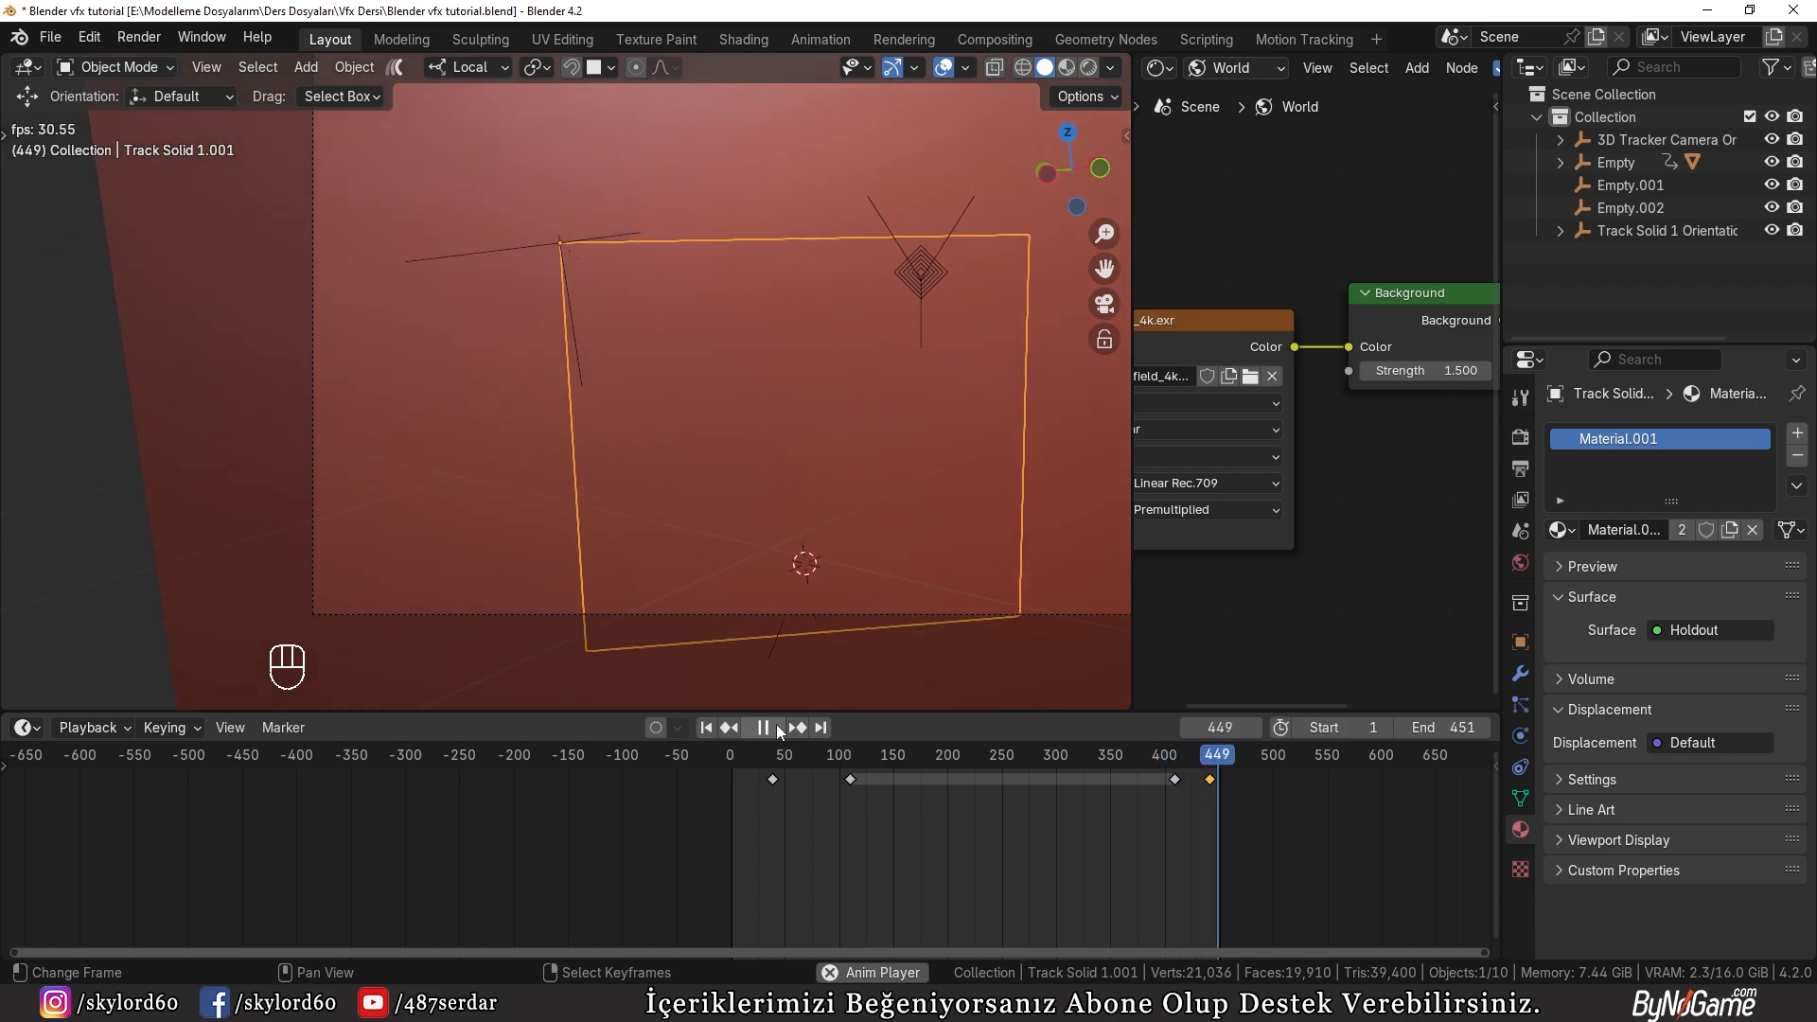
pyautogui.click(764, 726)
pyautogui.click(706, 727)
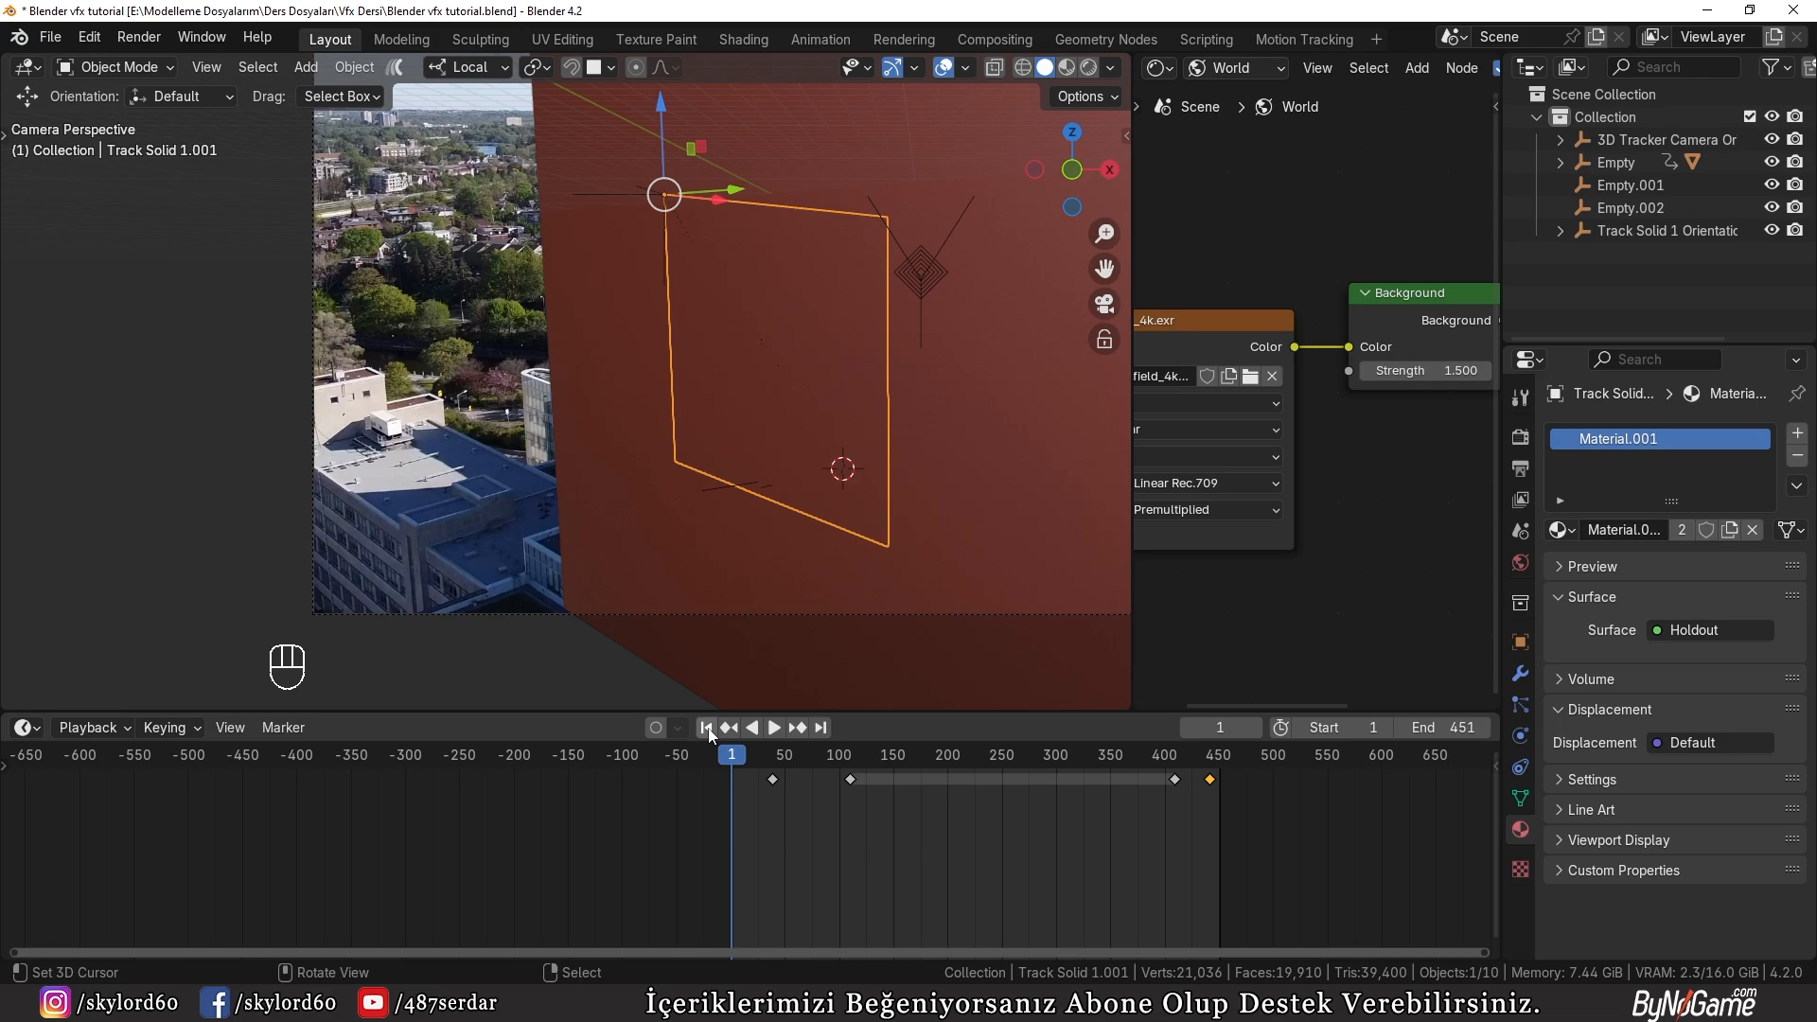
pyautogui.press('z')
pyautogui.click(738, 490)
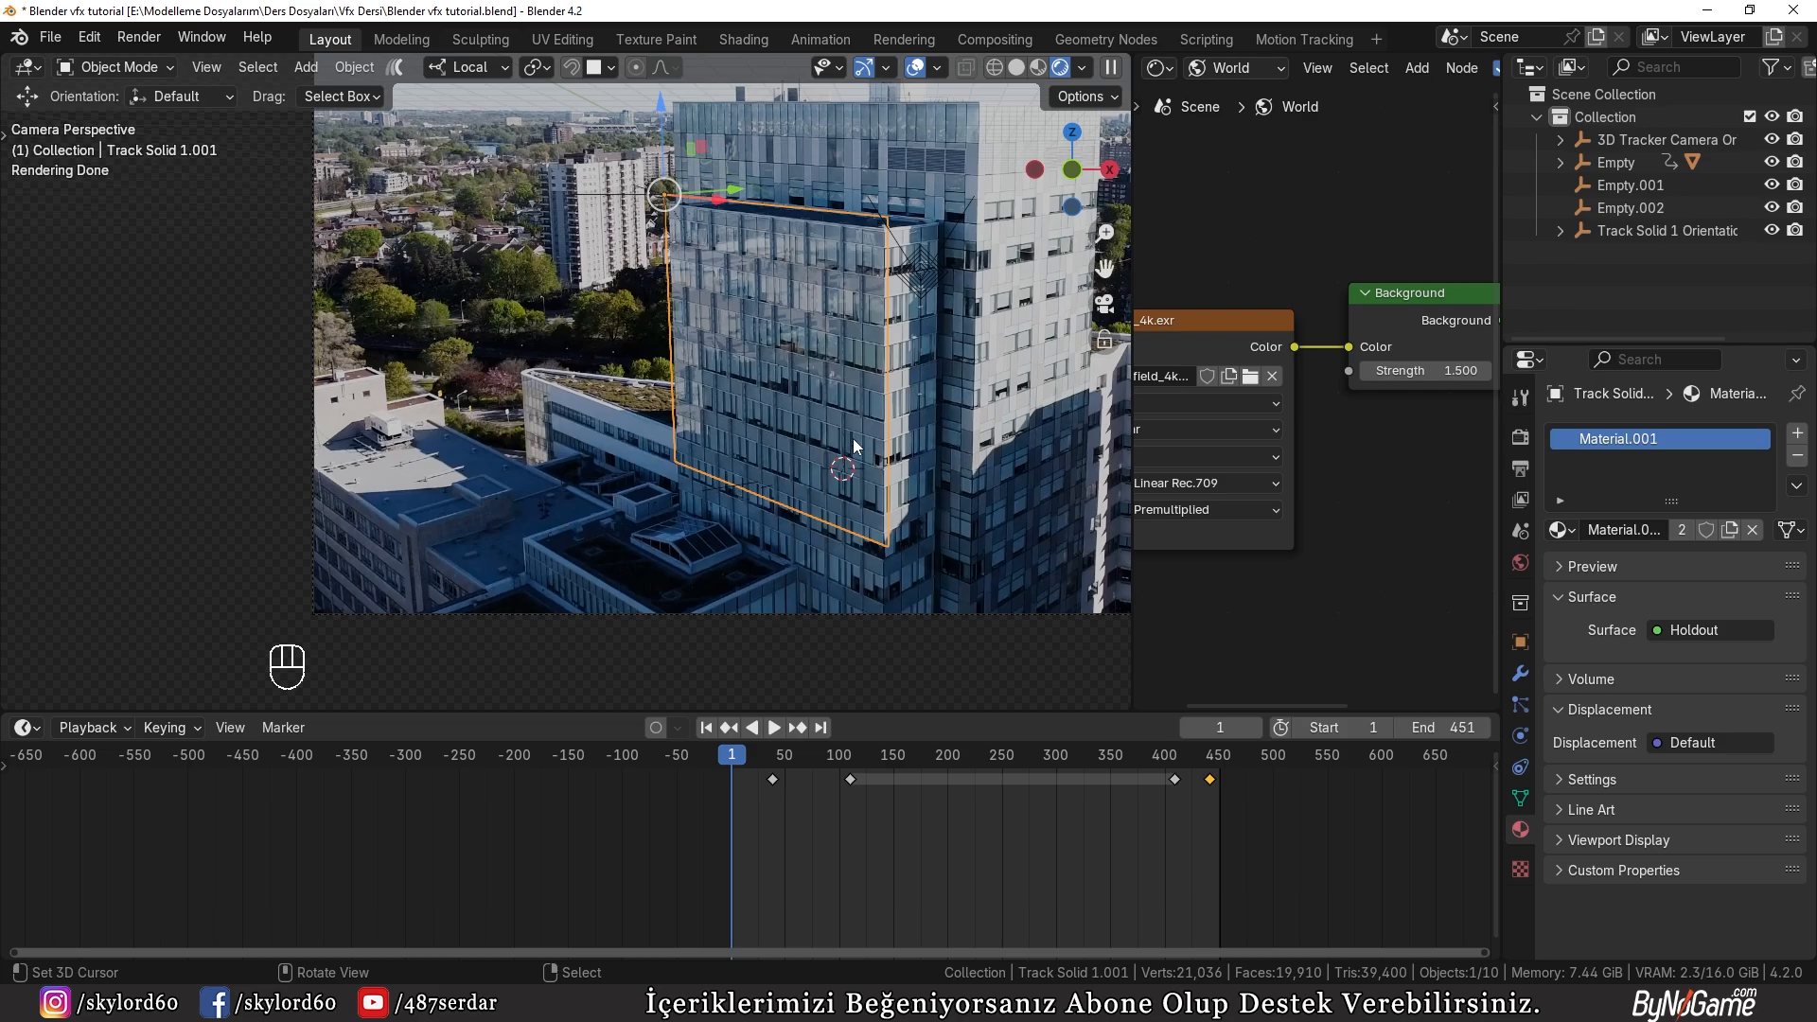
pyautogui.moveTo(728, 760); pyautogui.dragTo(907, 755)
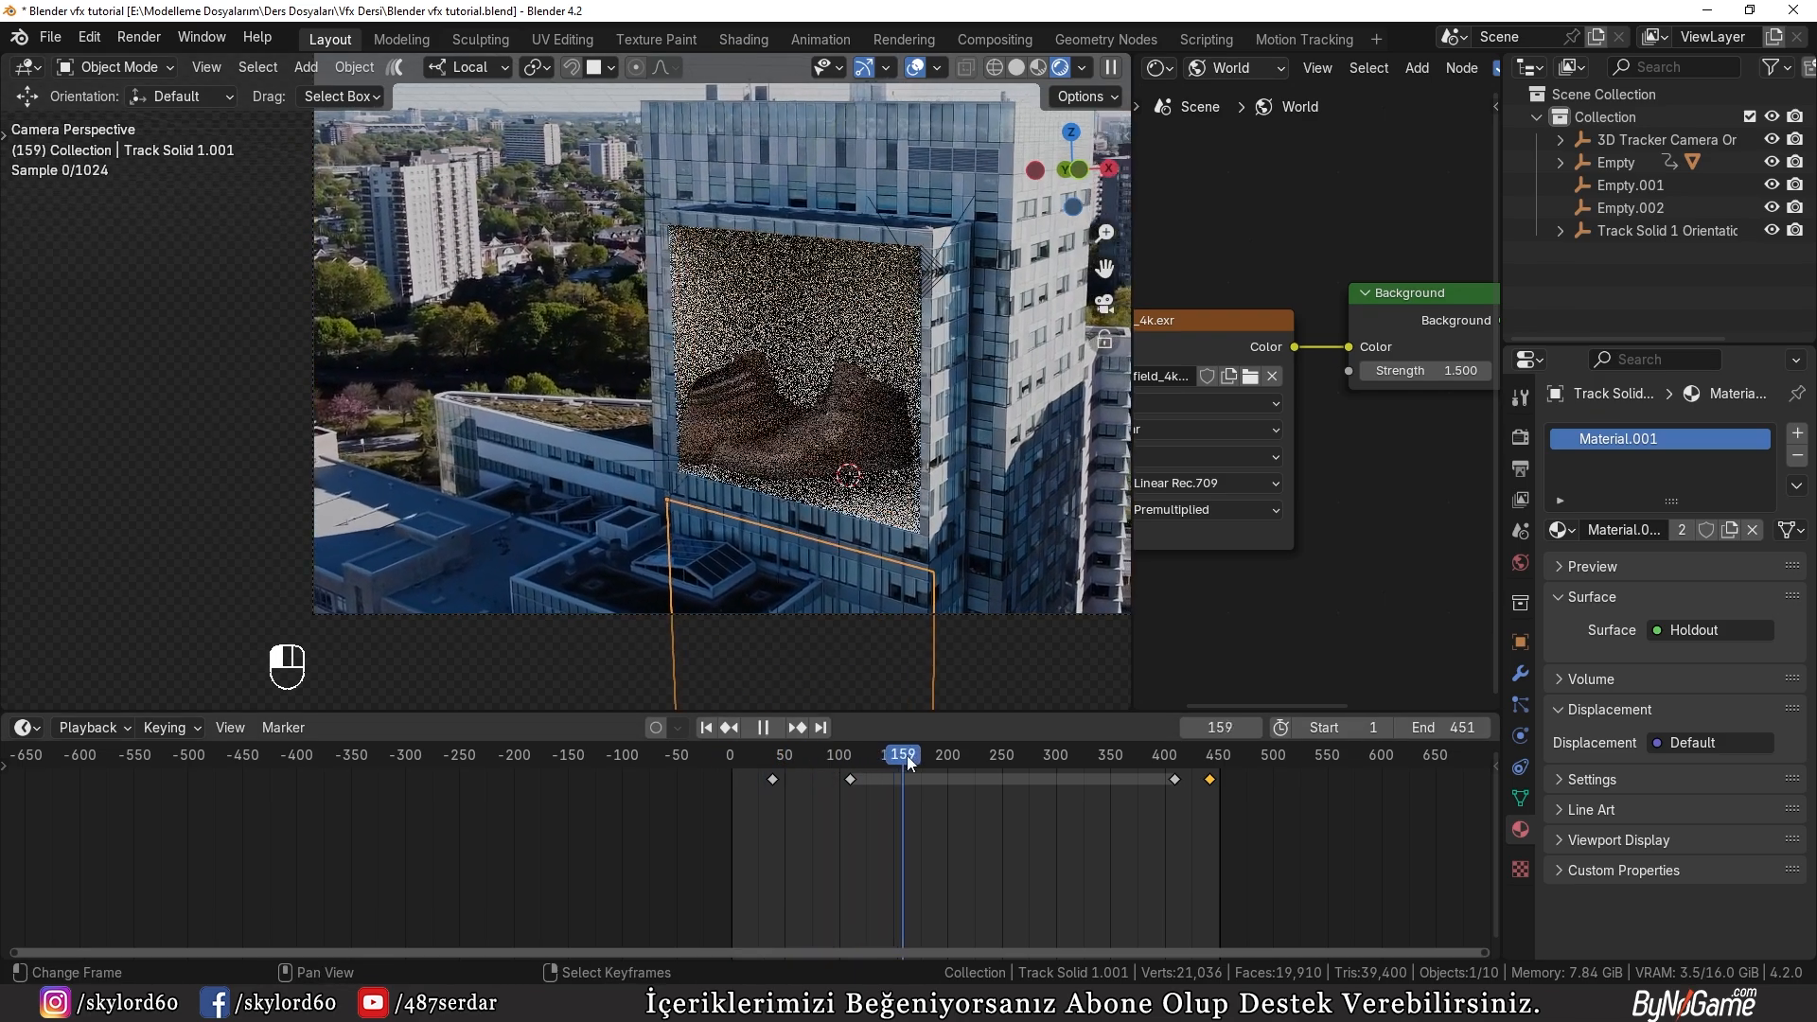
# Step: Select the building recess object and change the base color of Material.002 from green to a light teal blue
pyautogui.click(818, 337)
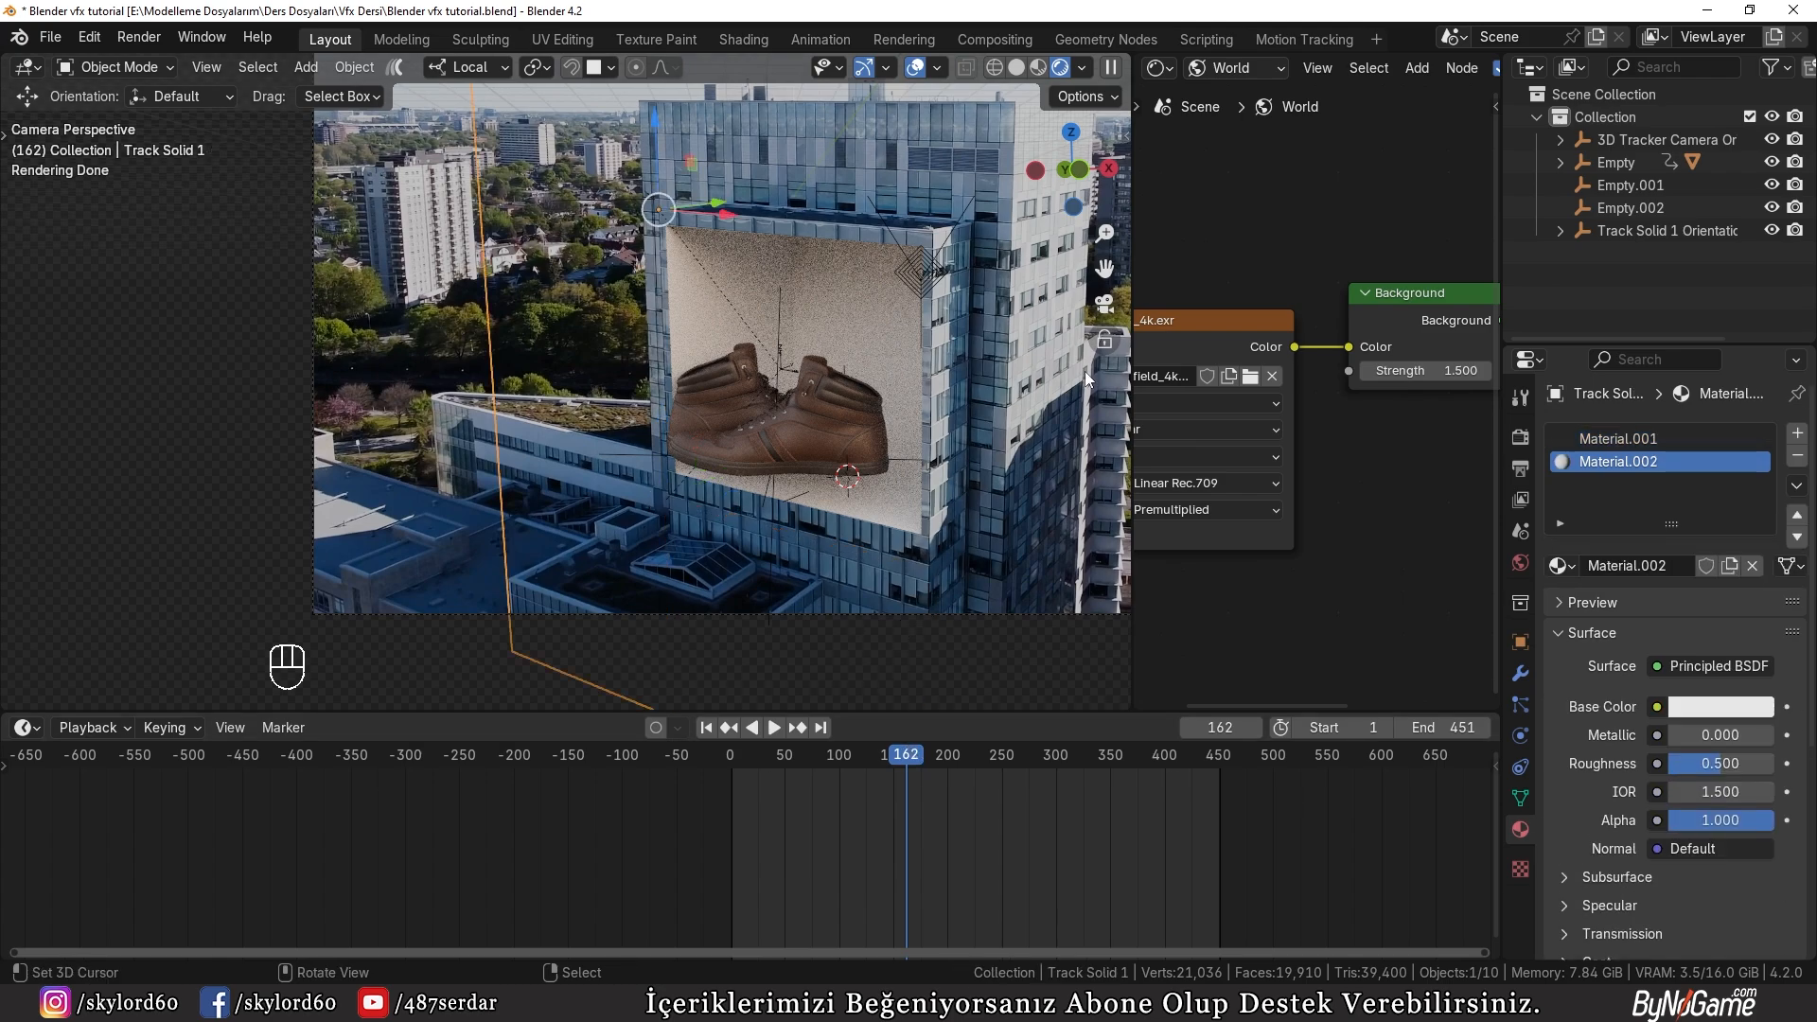
pyautogui.click(1721, 709)
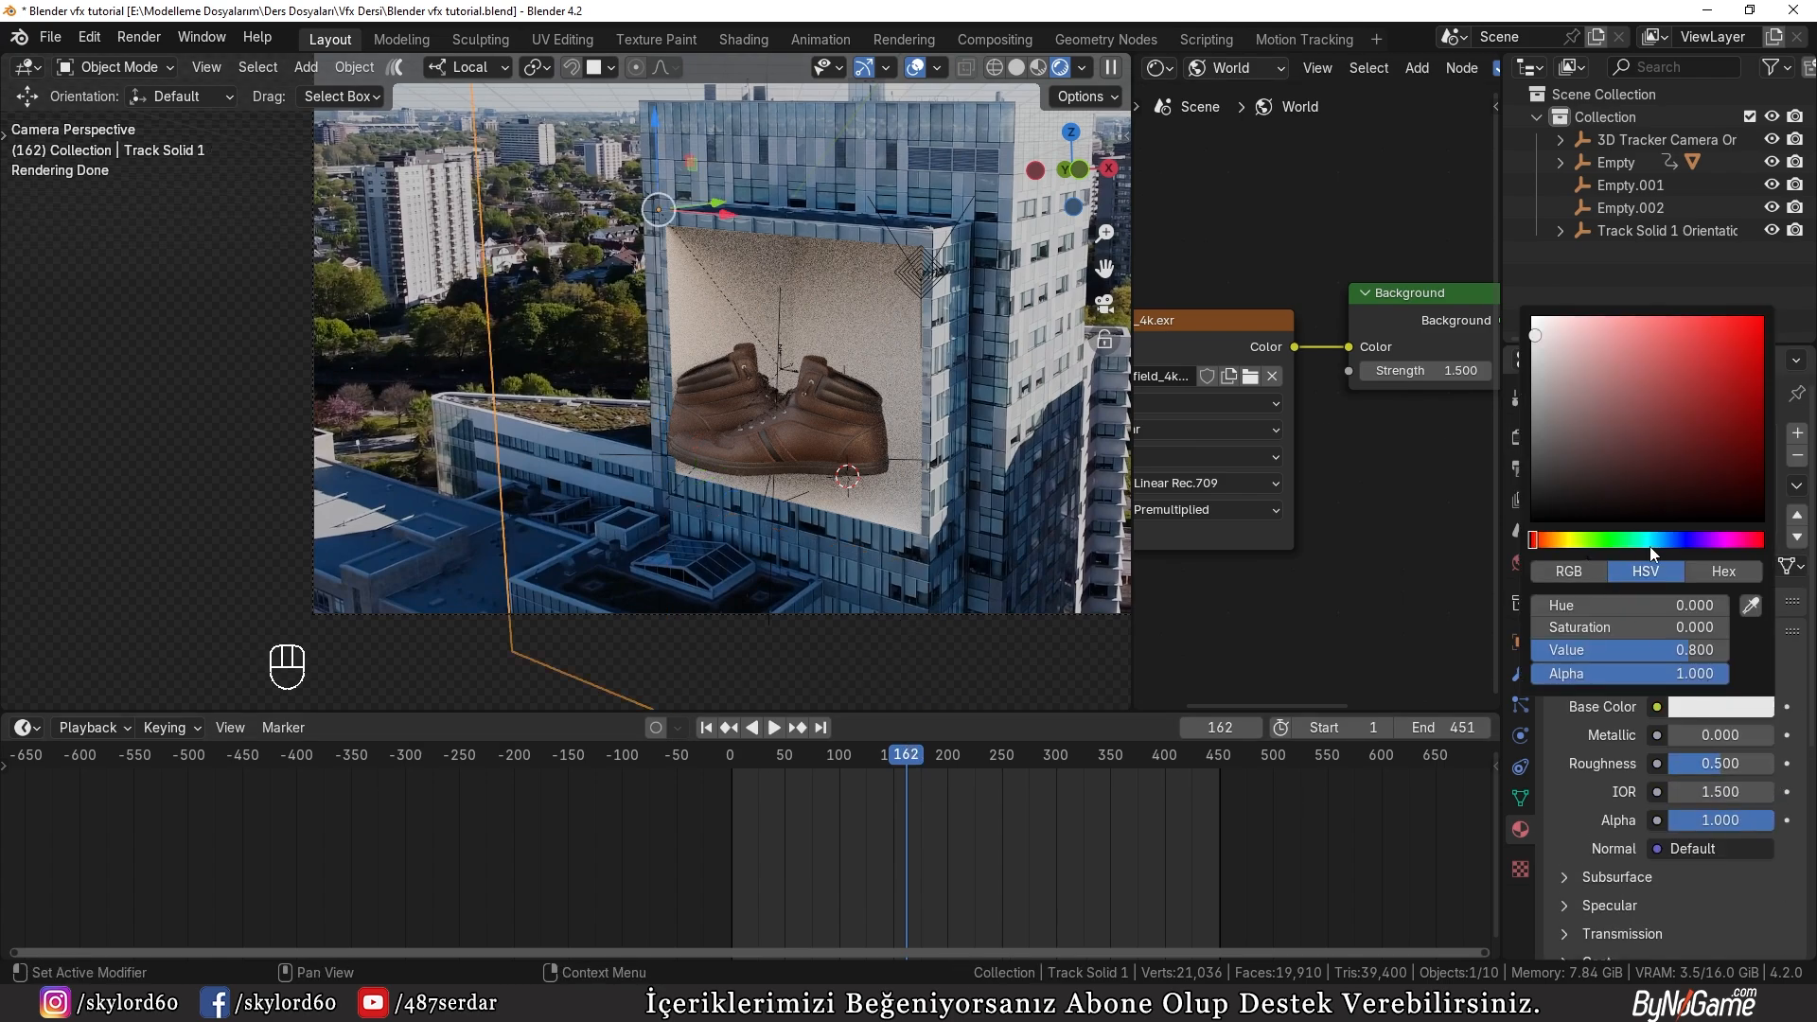
pyautogui.moveTo(1650, 545); pyautogui.dragTo(1633, 544)
pyautogui.moveTo(1696, 372); pyautogui.dragTo(1713, 396)
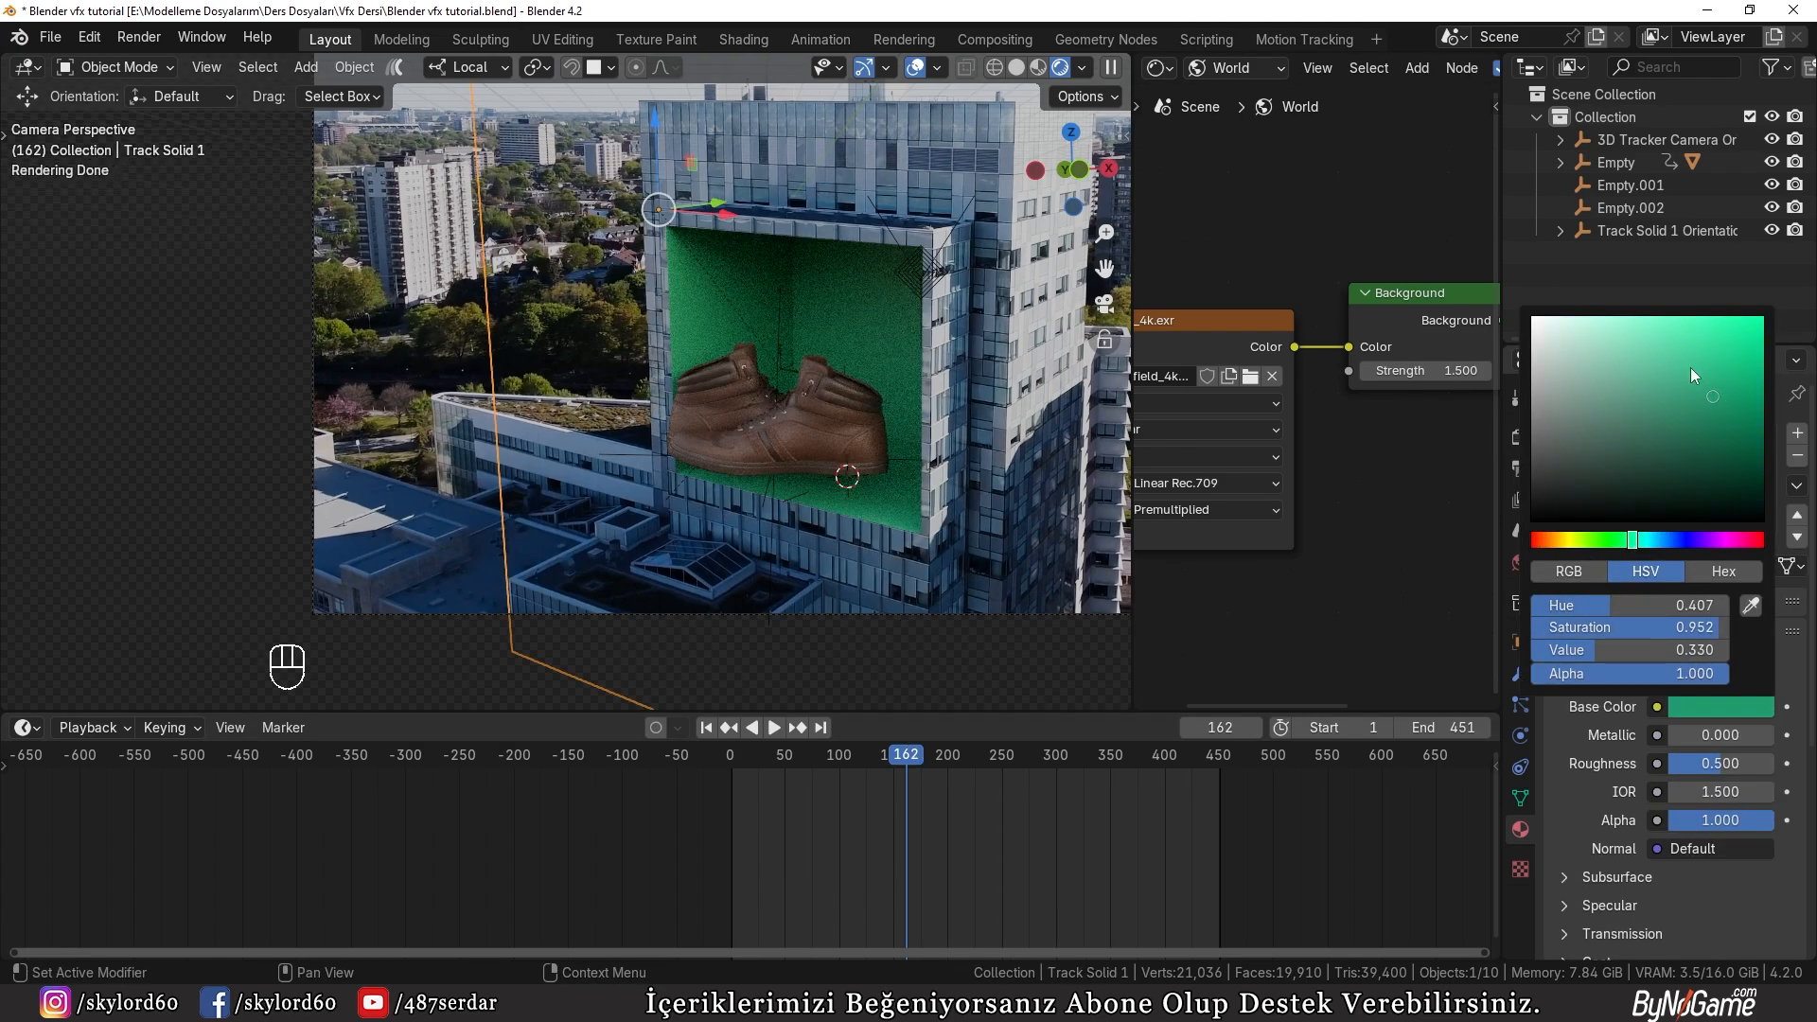
pyautogui.moveTo(1633, 544); pyautogui.dragTo(1658, 541)
pyautogui.click(1650, 375)
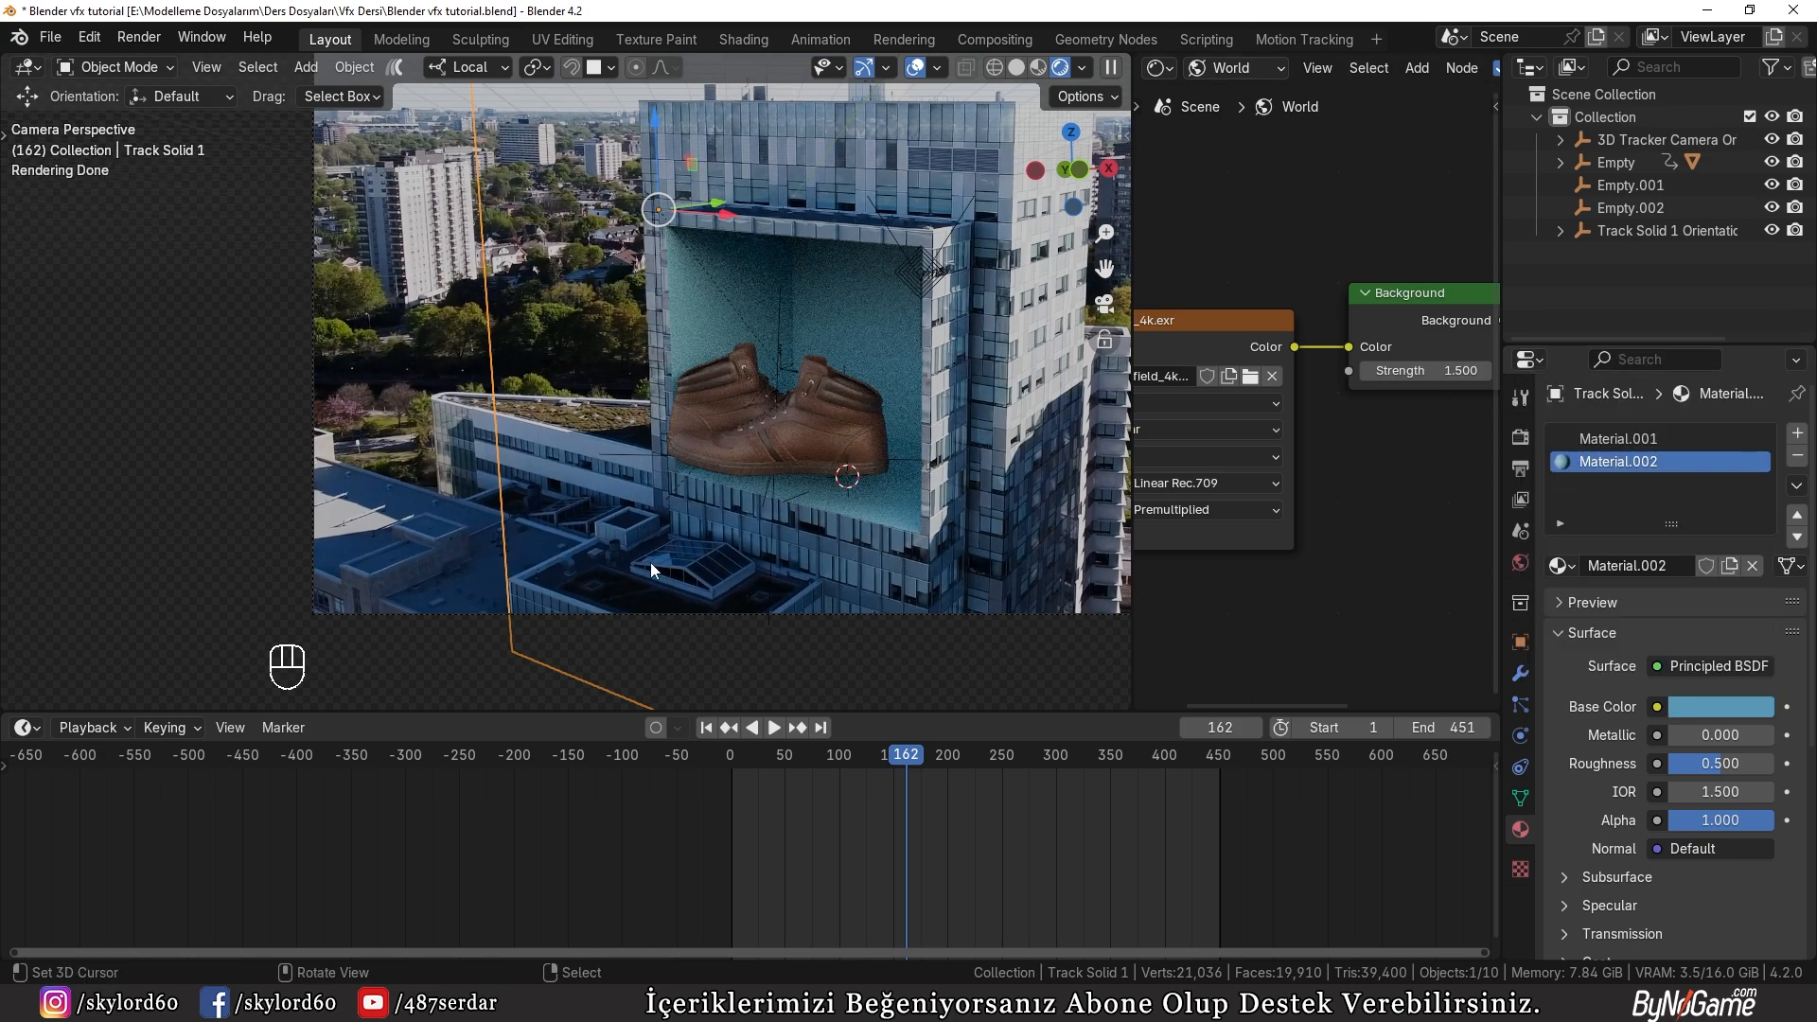
# Step: Sample a blue from the building footage as the recess's base color and lighten it to hue 0.596, saturation 0.735, value 0.632
pyautogui.click(1698, 705)
pyautogui.click(1753, 611)
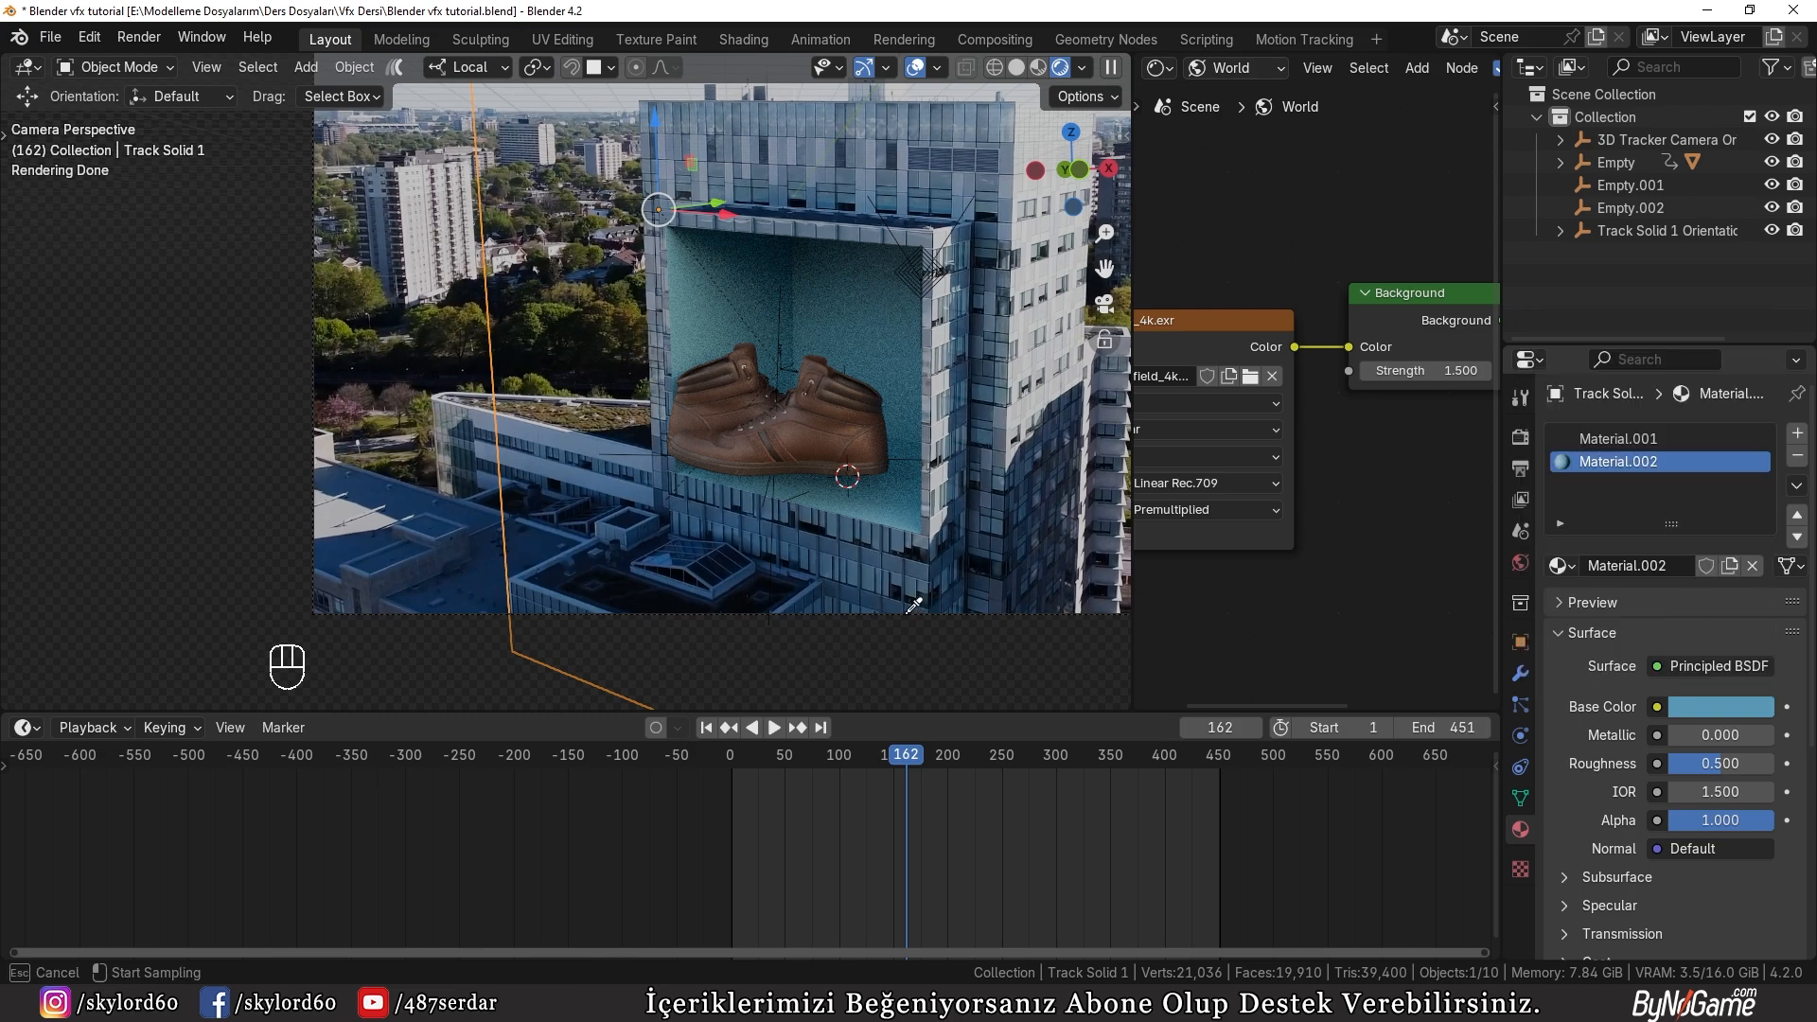
pyautogui.click(821, 555)
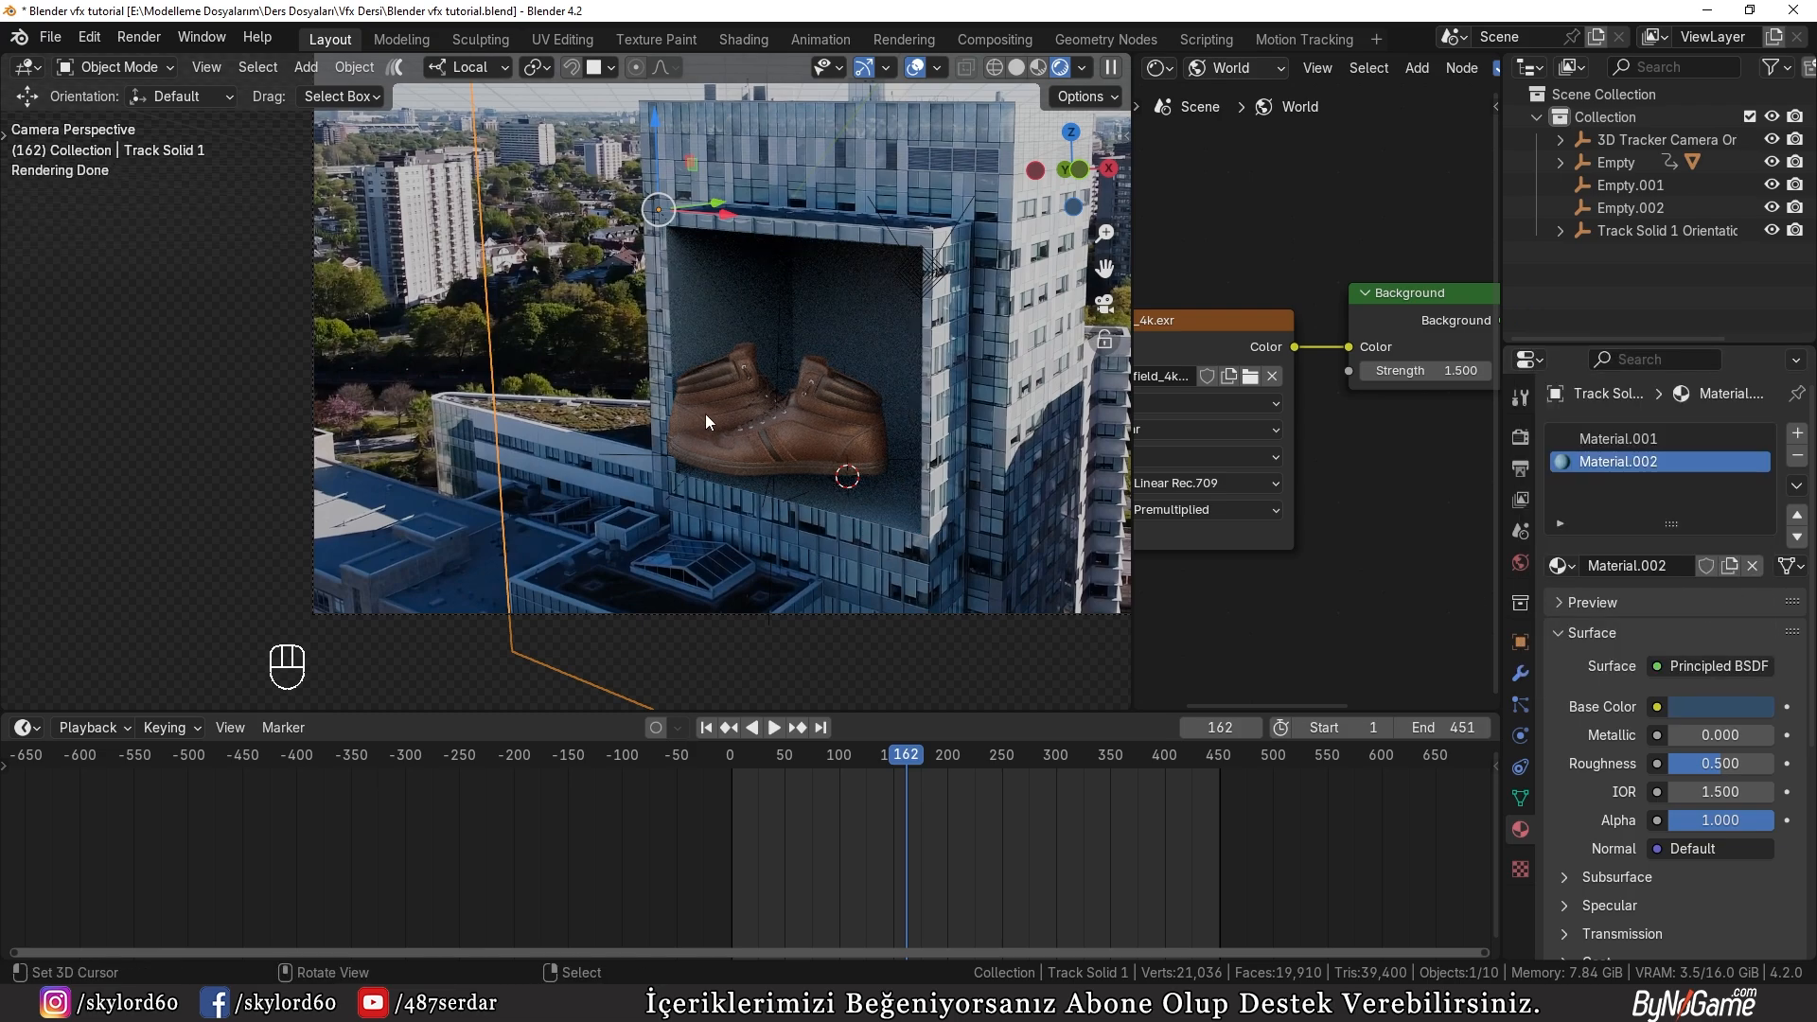
pyautogui.click(1722, 708)
pyautogui.click(1676, 384)
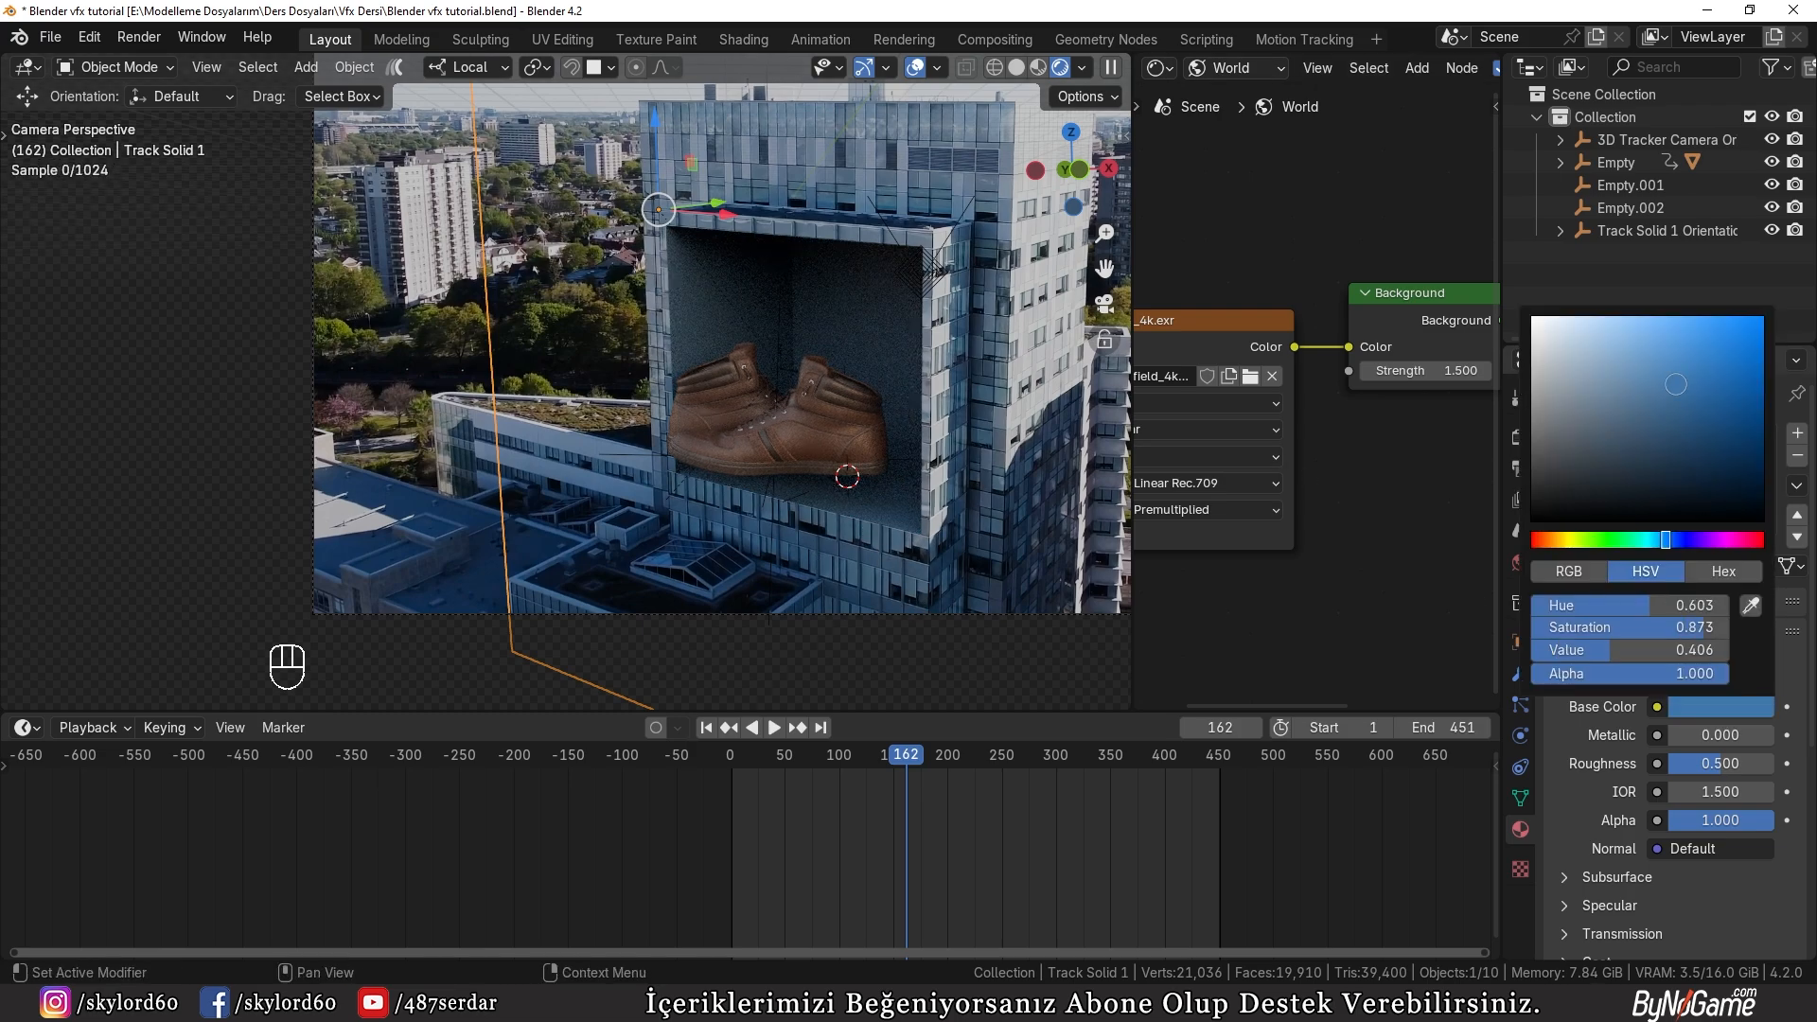
pyautogui.moveTo(1676, 384); pyautogui.dragTo(1549, 367)
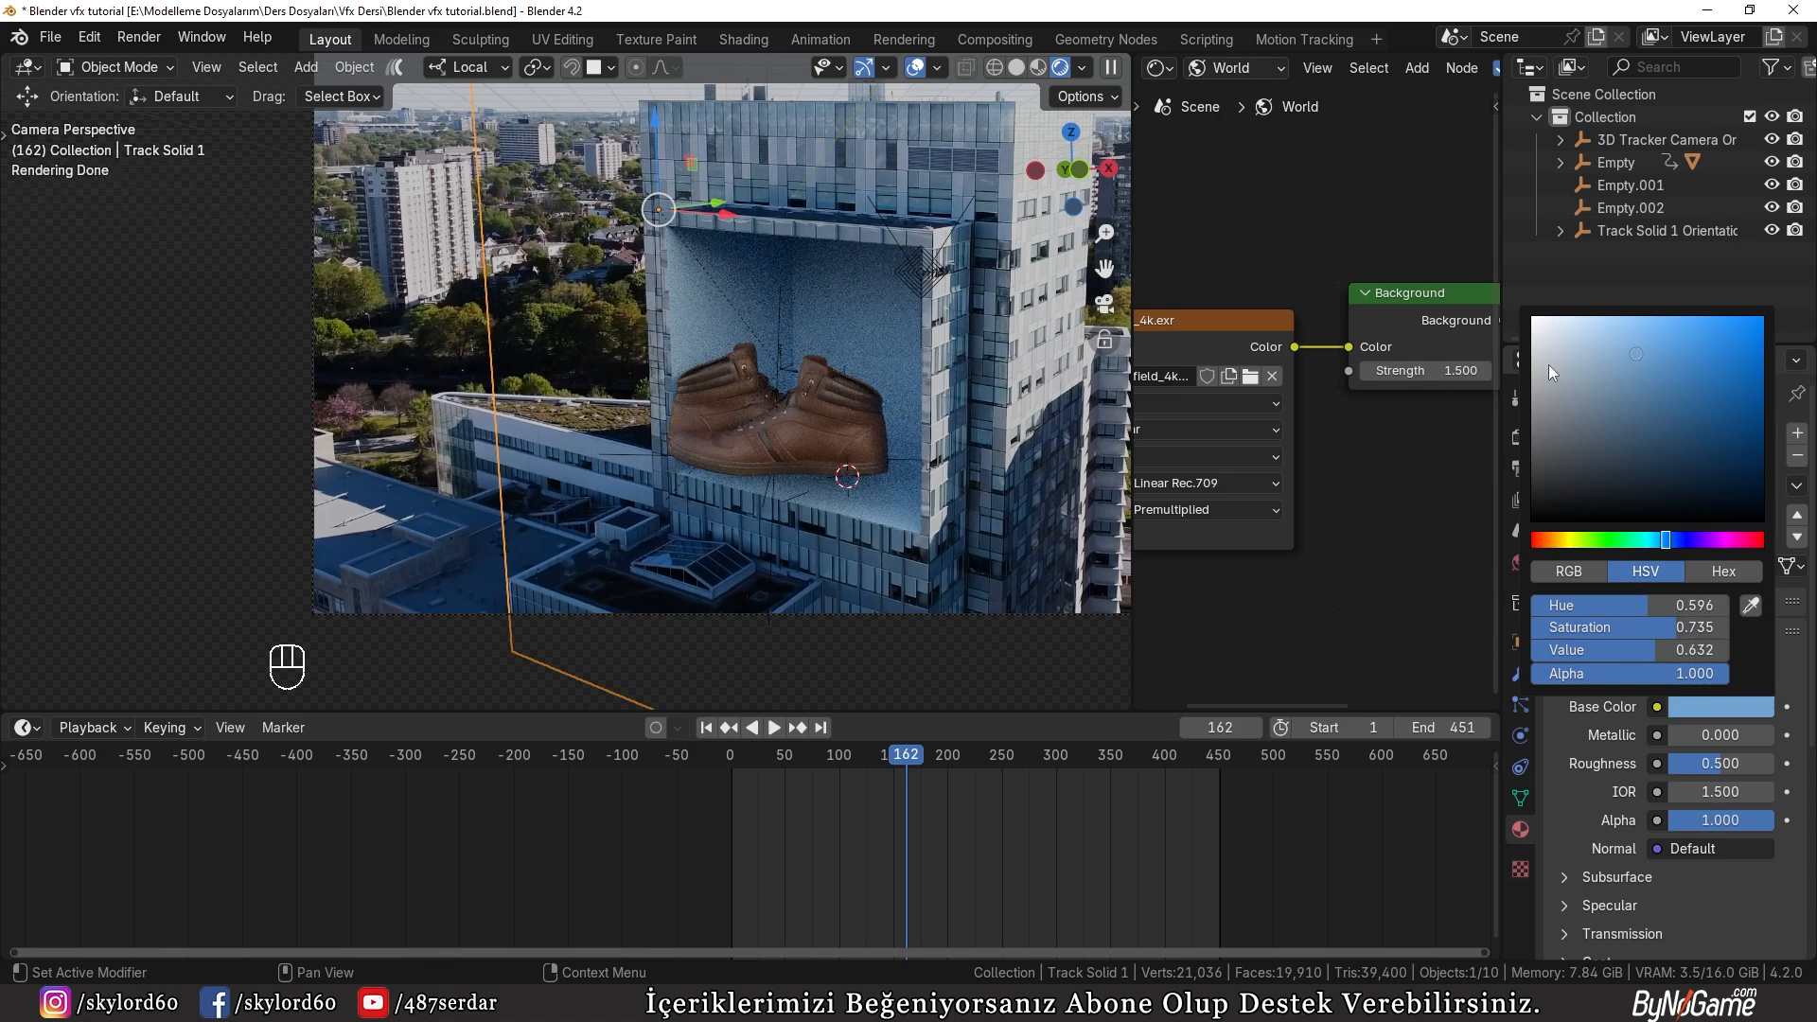
# Step: Deselect the recess object and examine the Cycles sampling, denoise and film settings while previewing the rendered view
pyautogui.press('z')
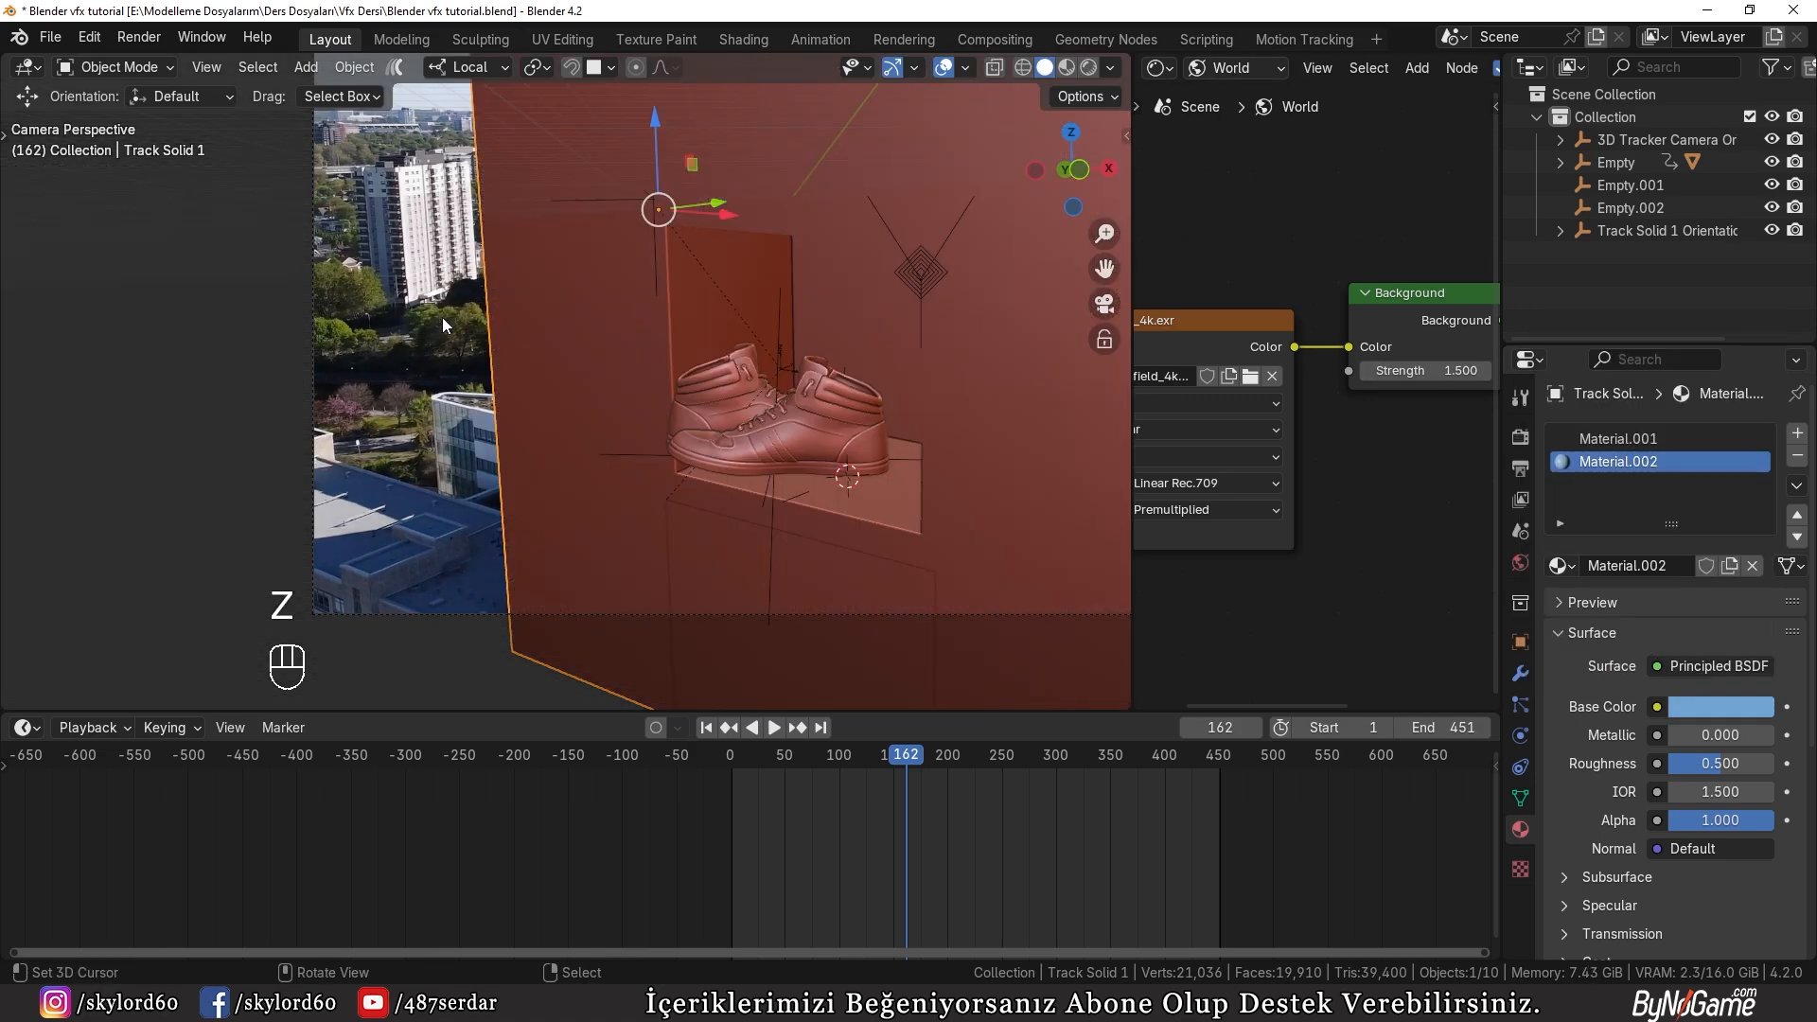
pyautogui.click(248, 398)
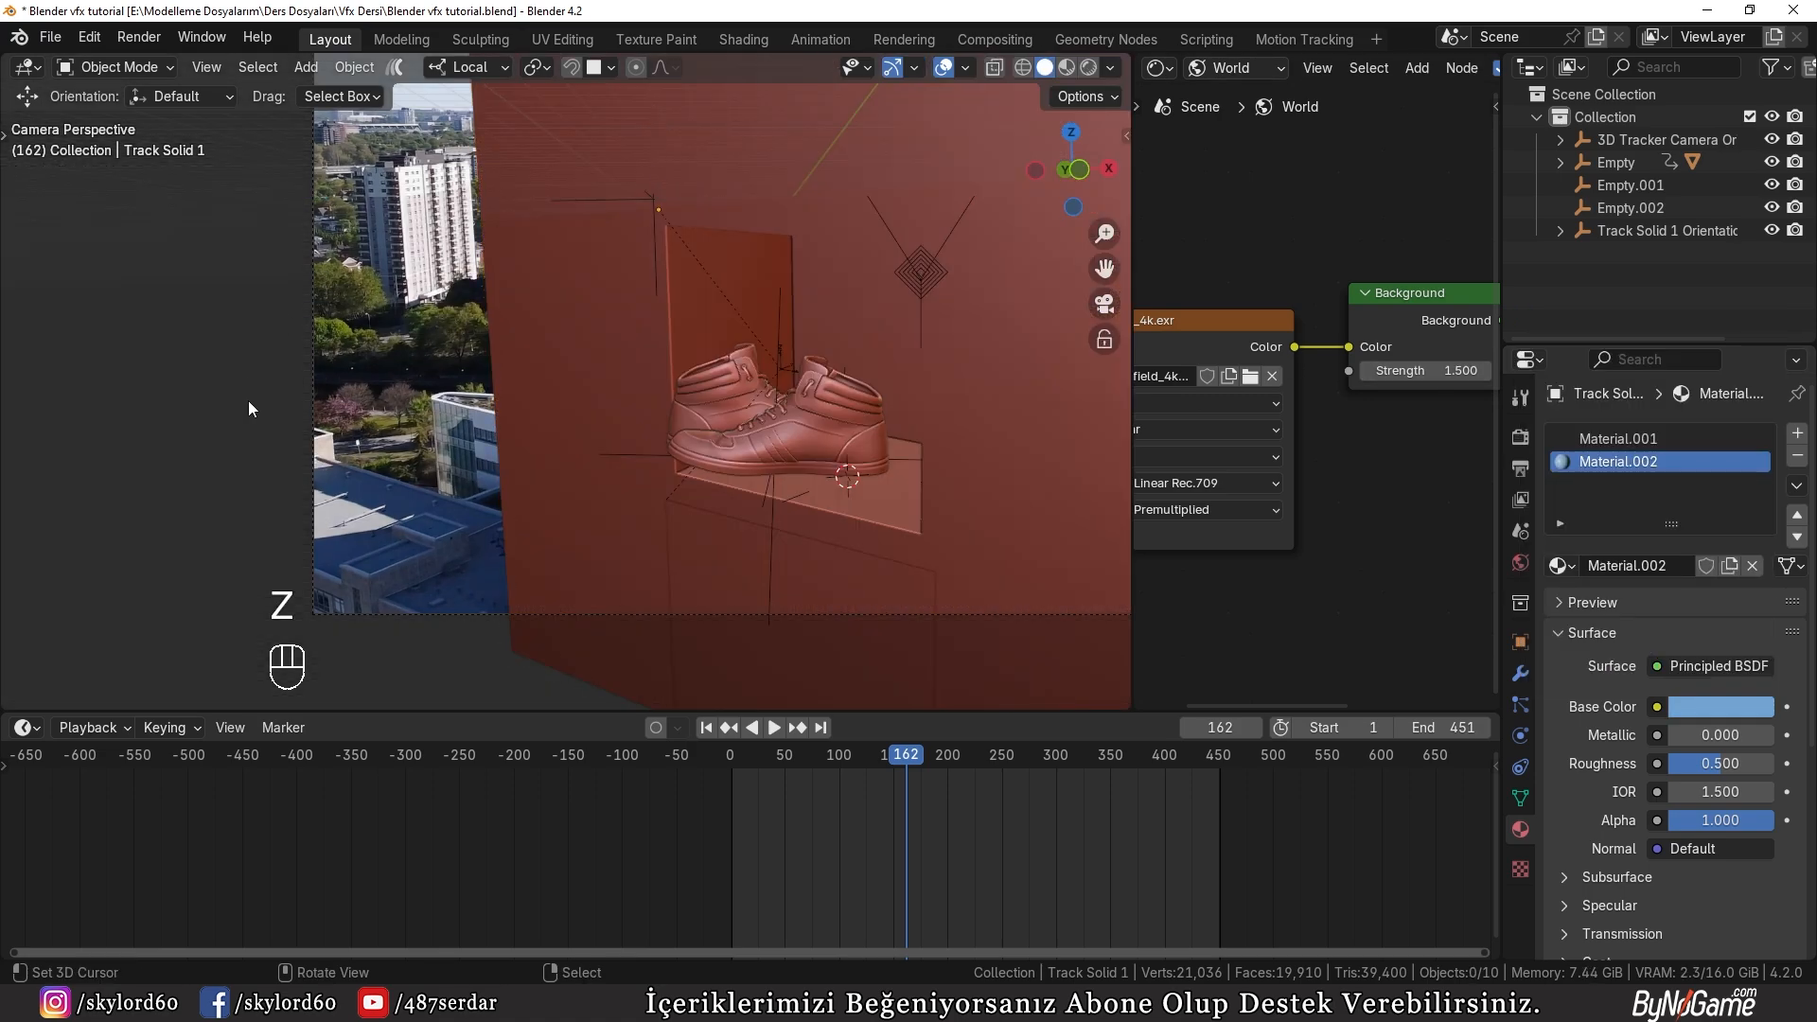
pyautogui.click(1520, 436)
pyautogui.press('z')
pyautogui.click(838, 430)
pyautogui.scroll(-10, 1707, 729)
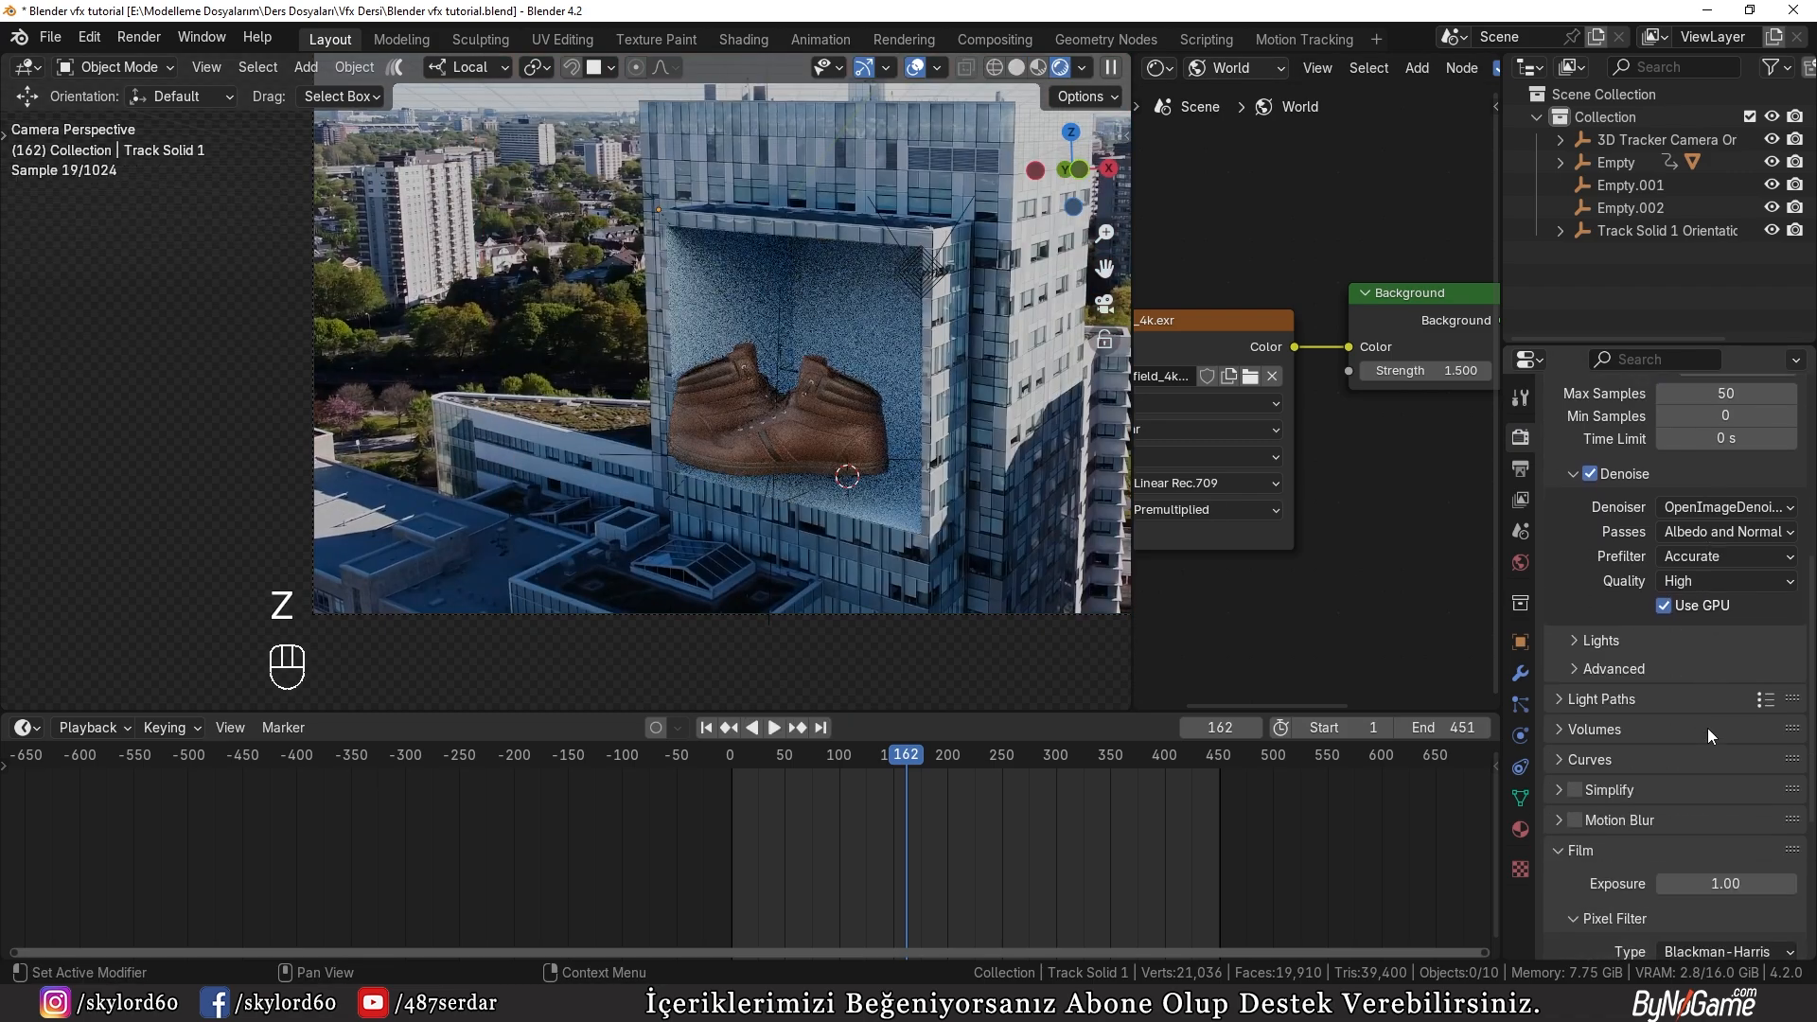
pyautogui.scroll(10, 1696, 721)
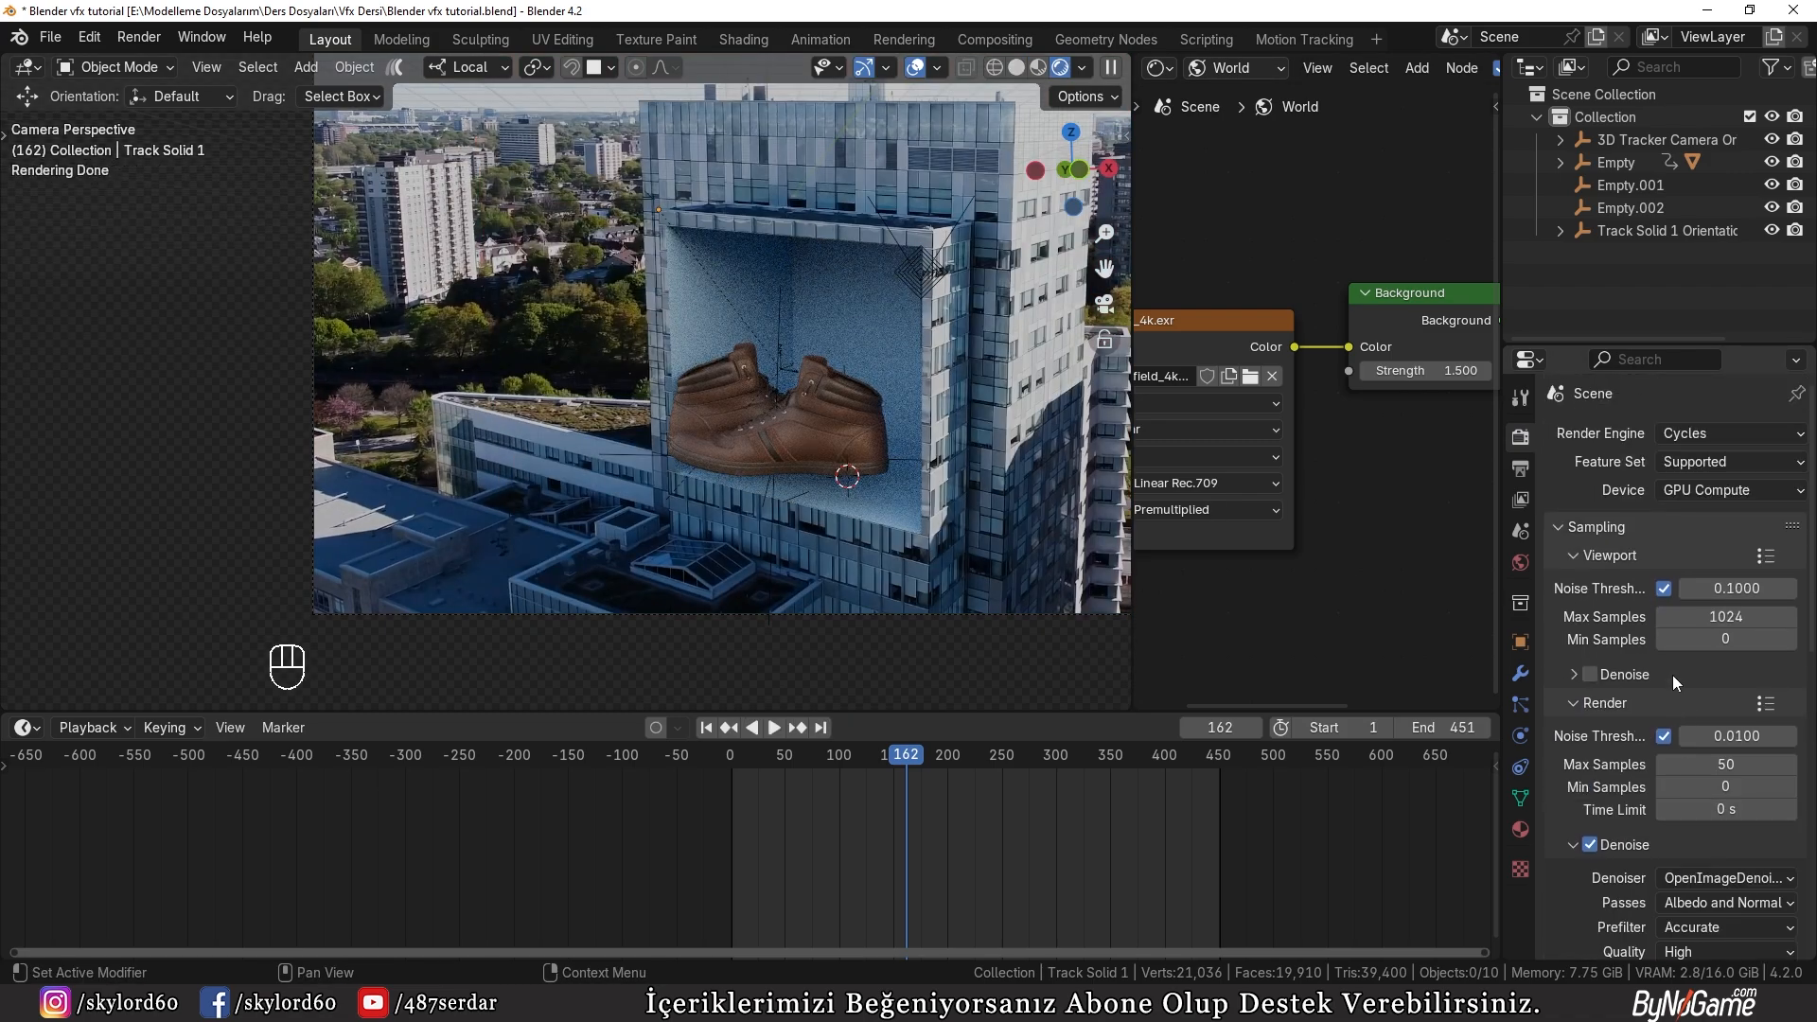
# Step: Change the scene's color management view transform from AgX to Standard
pyautogui.scroll(-14, 1680, 700)
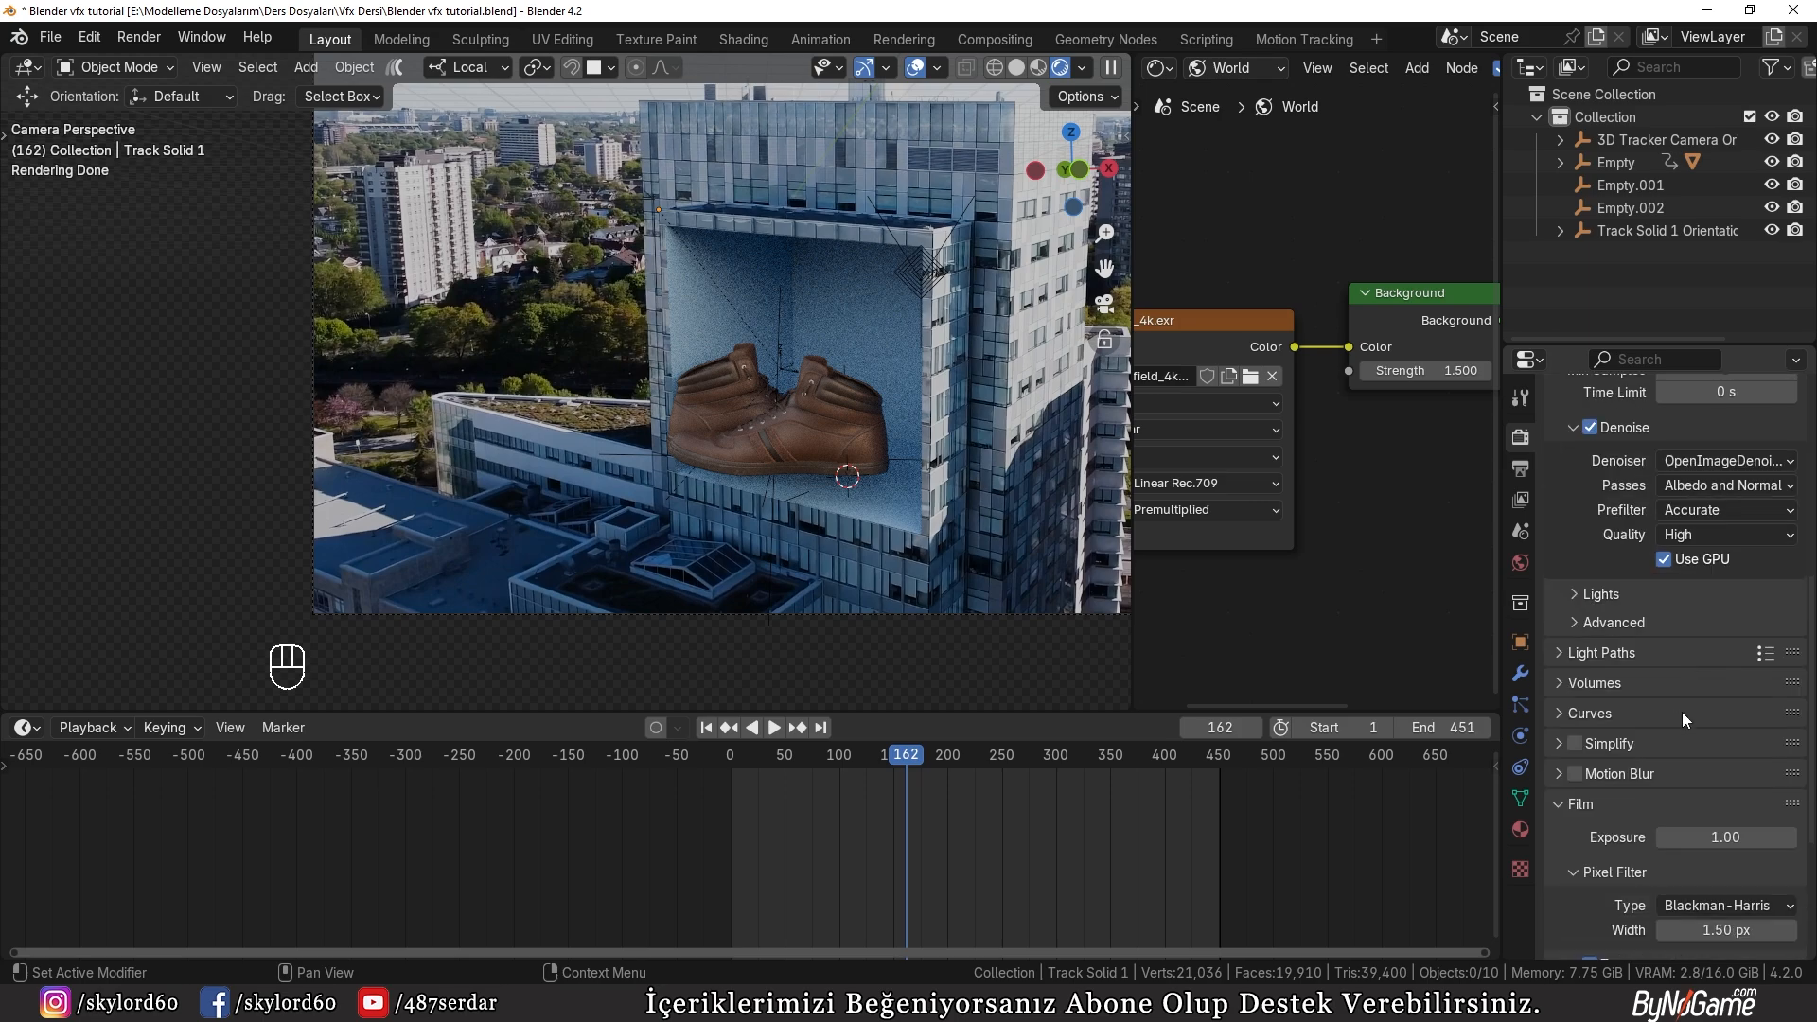
pyautogui.click(1626, 945)
pyautogui.scroll(-2, 1698, 905)
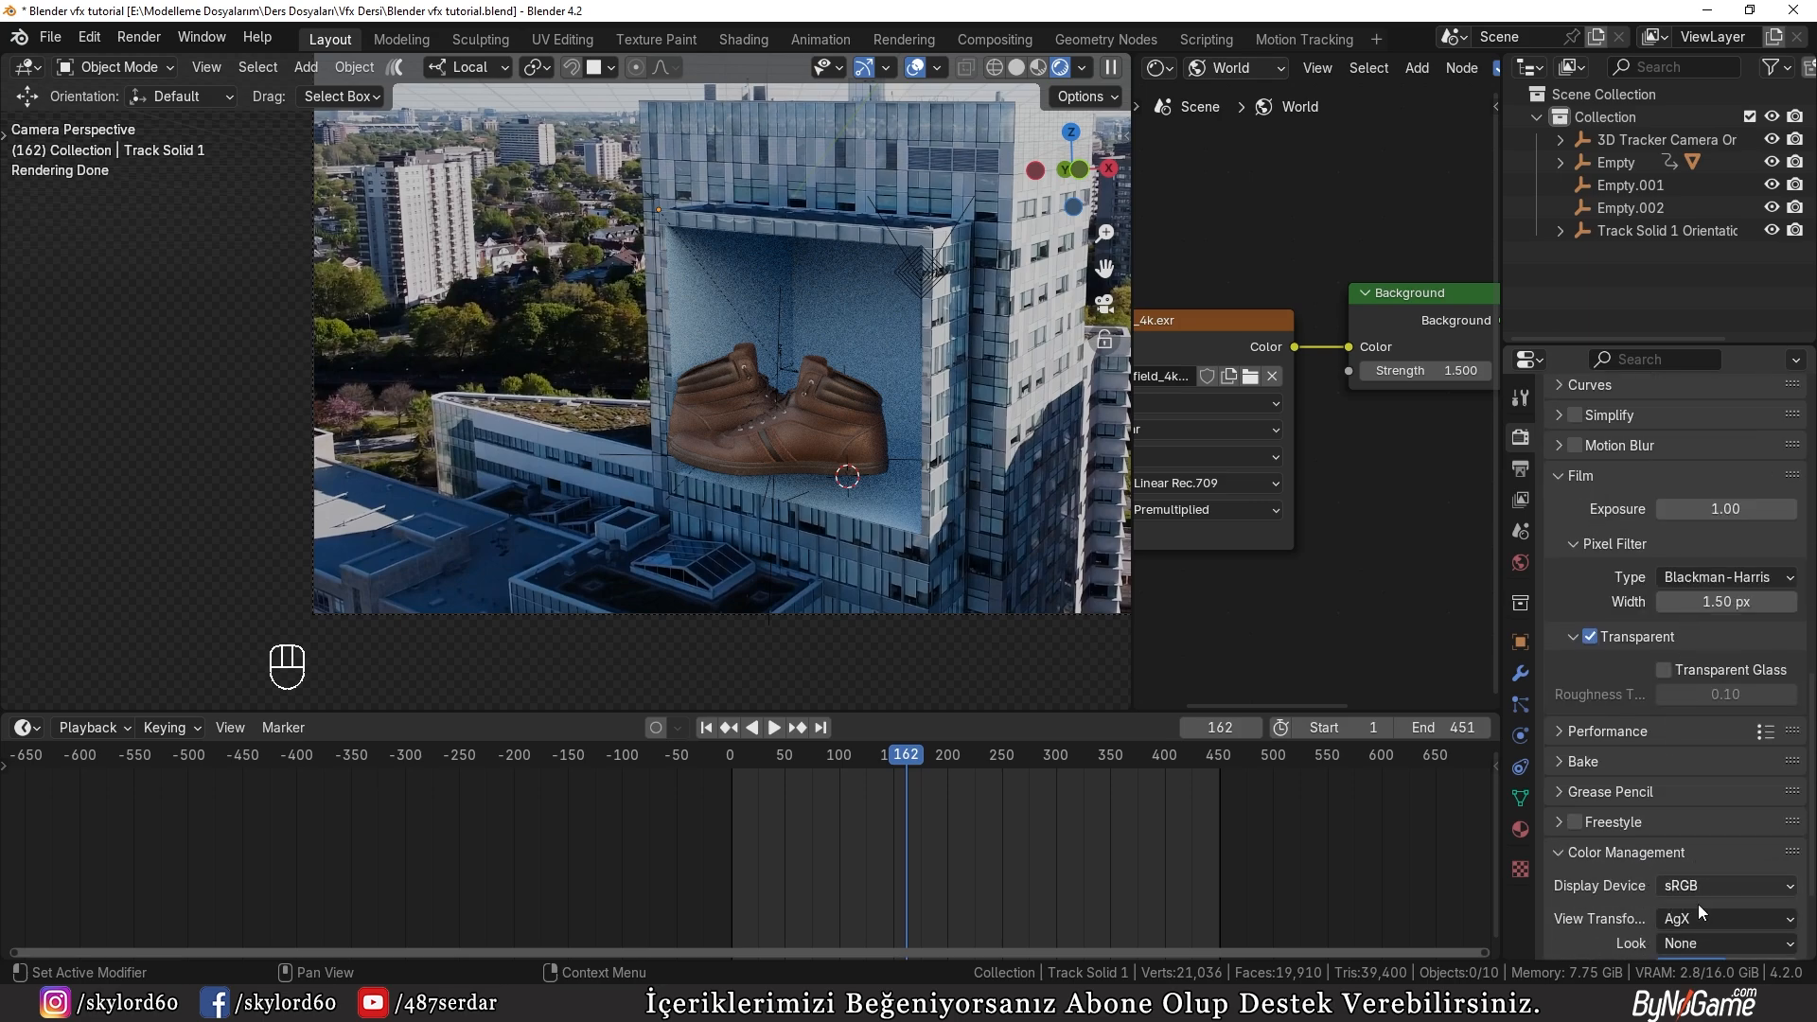
pyautogui.click(1690, 919)
pyautogui.click(1687, 916)
pyautogui.click(1660, 752)
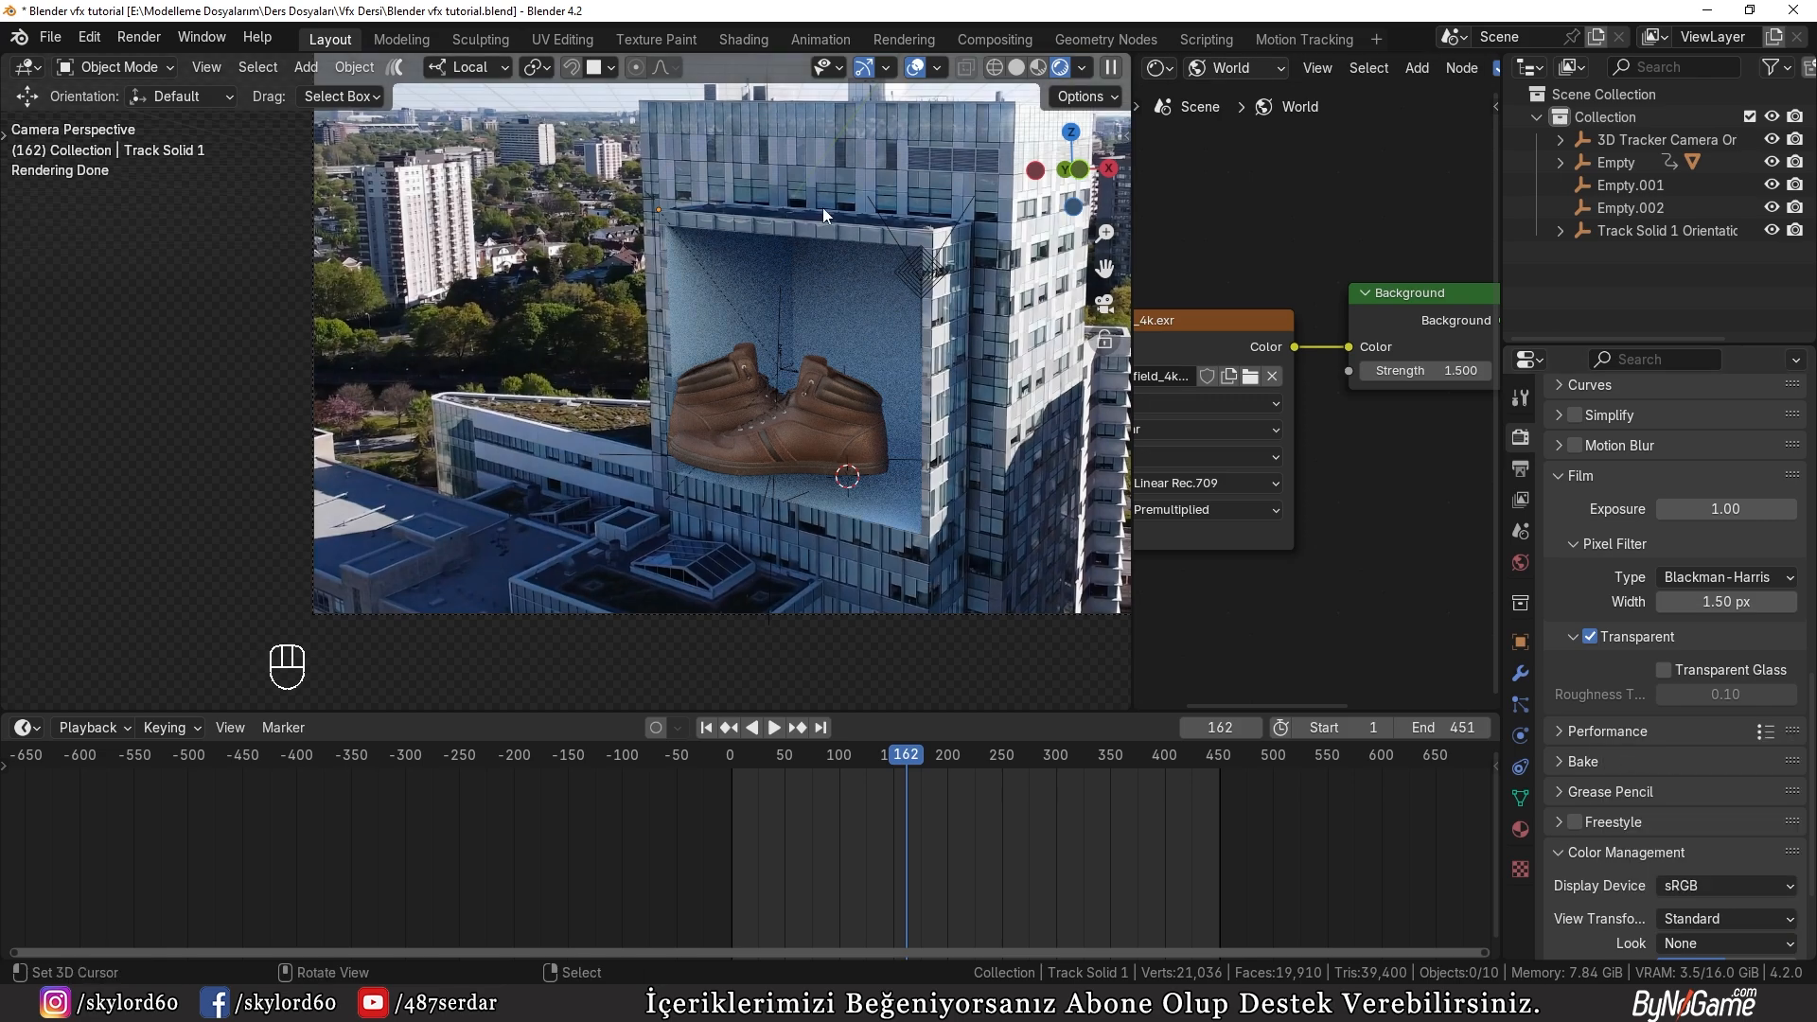
# Step: Try the AgX view transform and the Medium High Contrast look, restoring Standard and None after comparing
pyautogui.click(1701, 920)
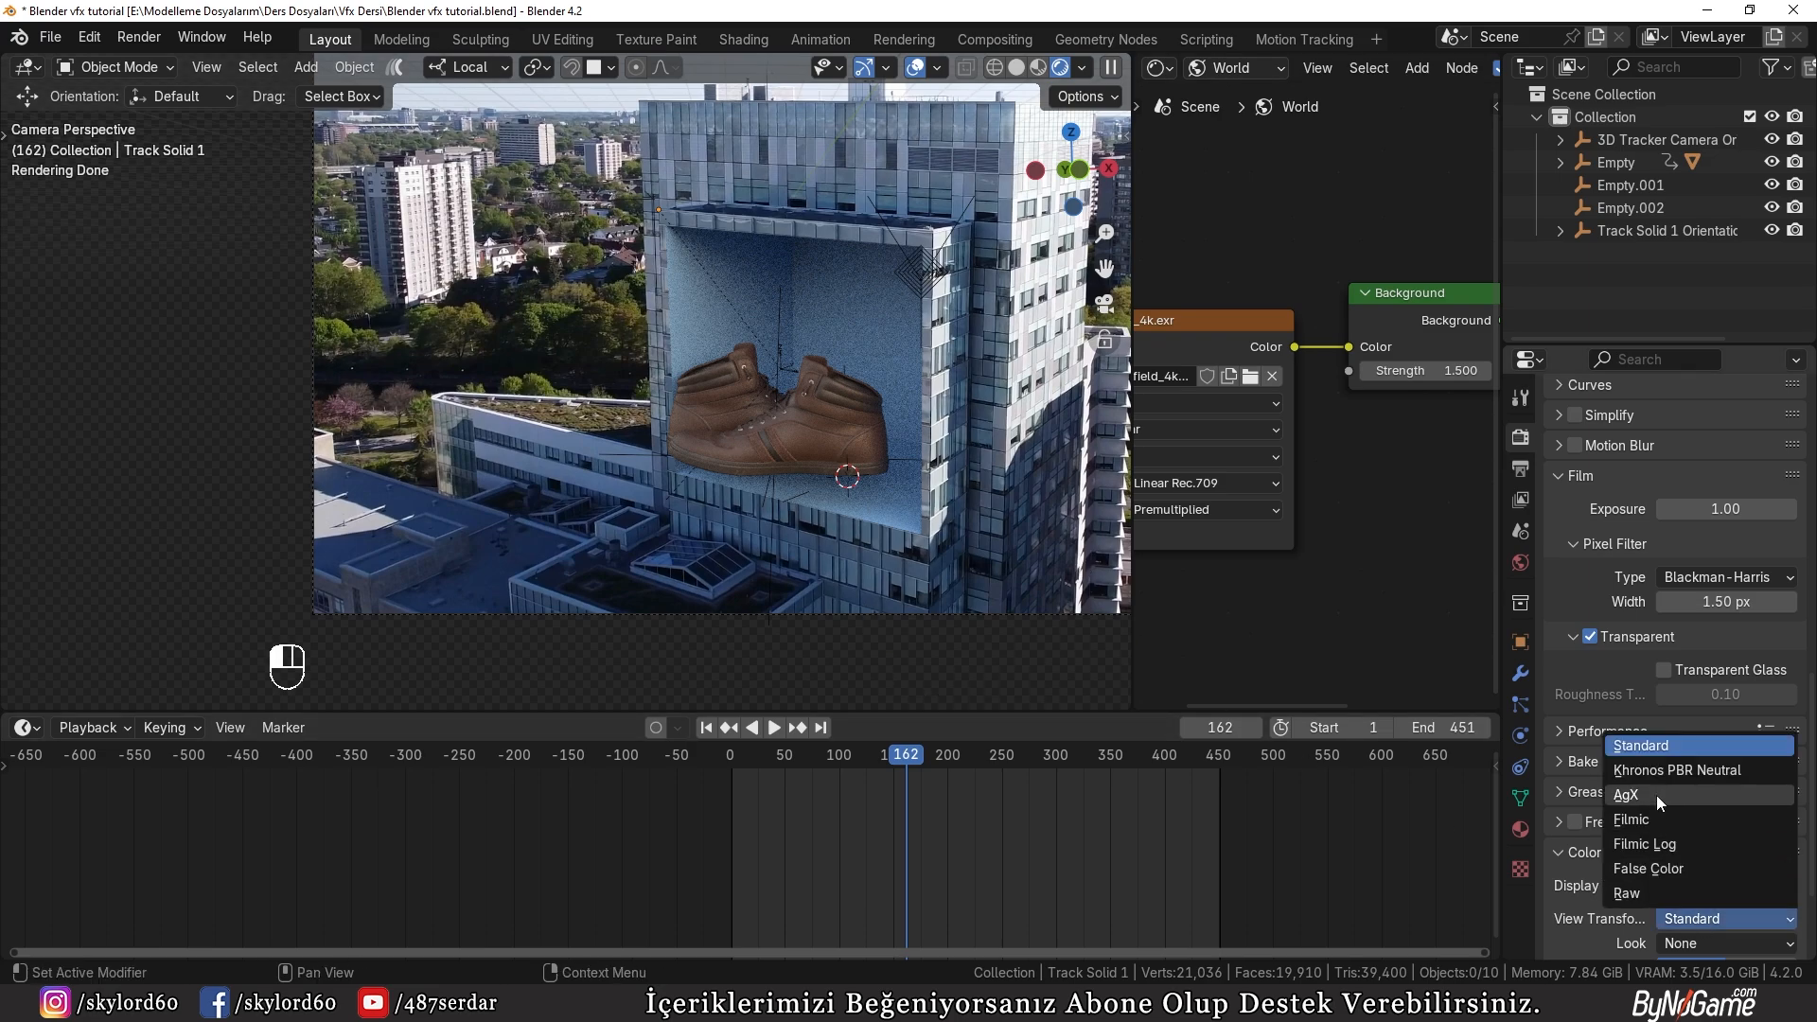
pyautogui.click(1656, 795)
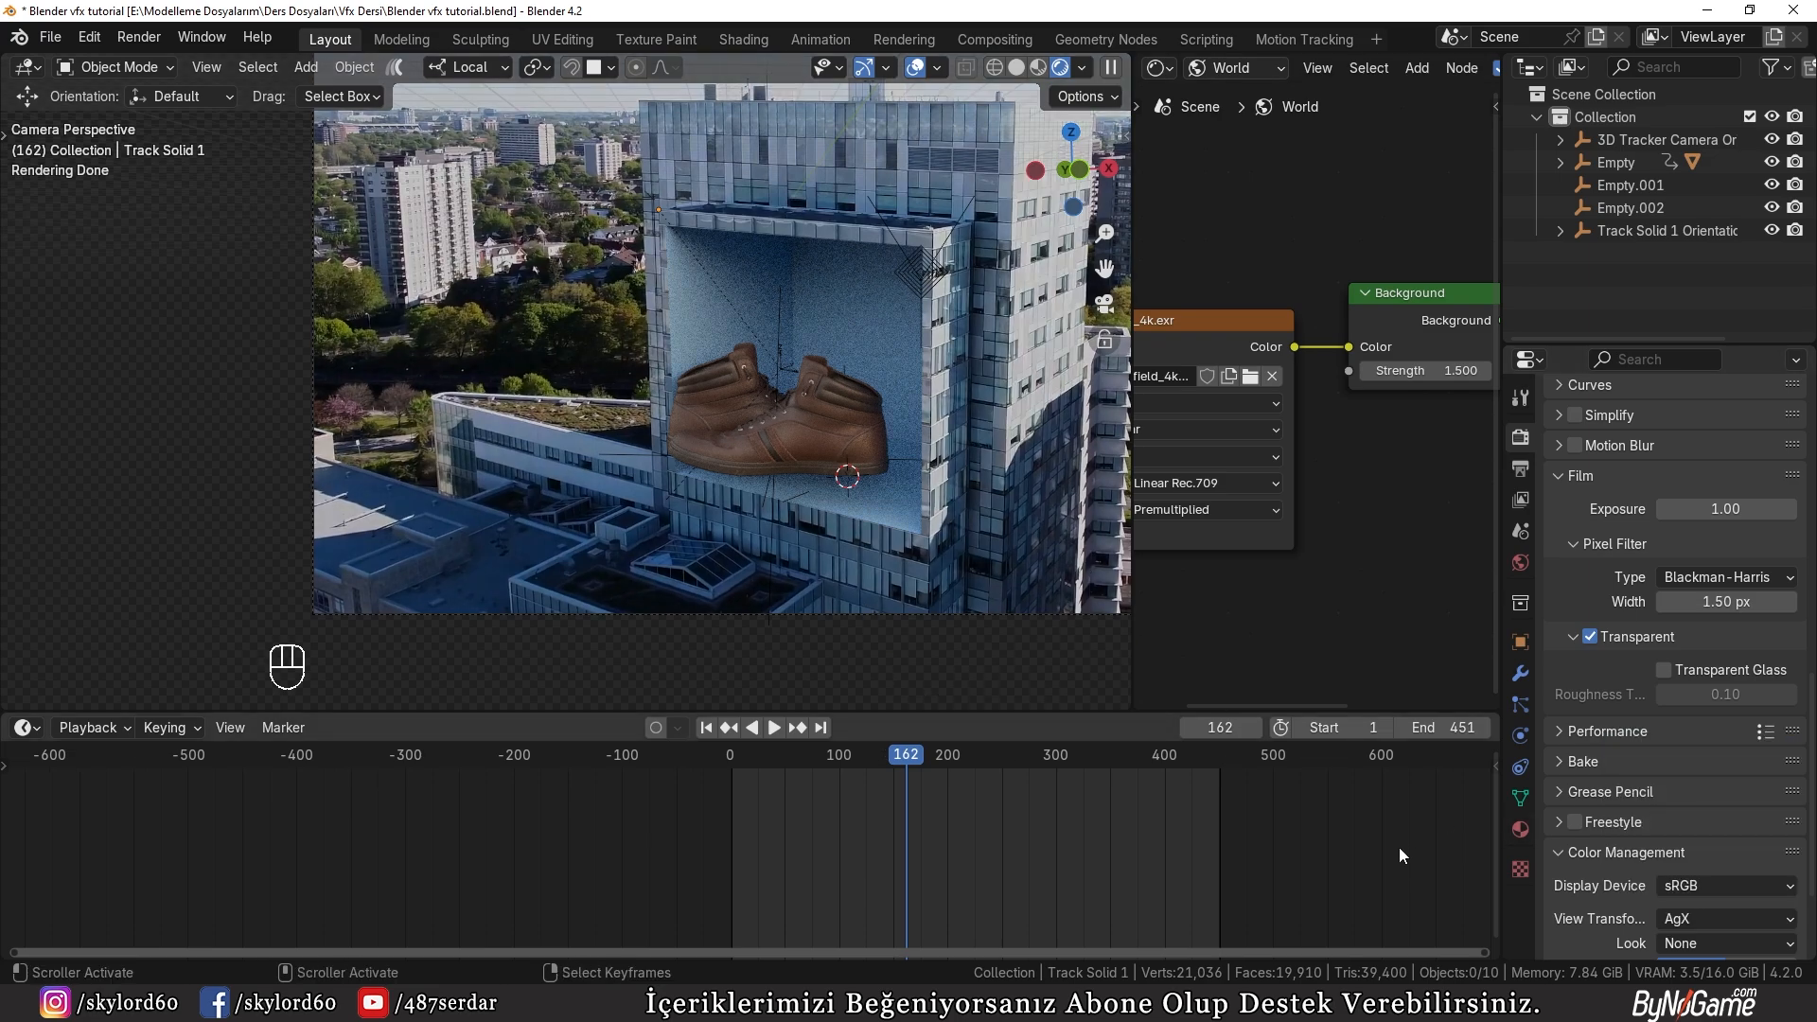
pyautogui.click(1690, 909)
pyautogui.click(1677, 747)
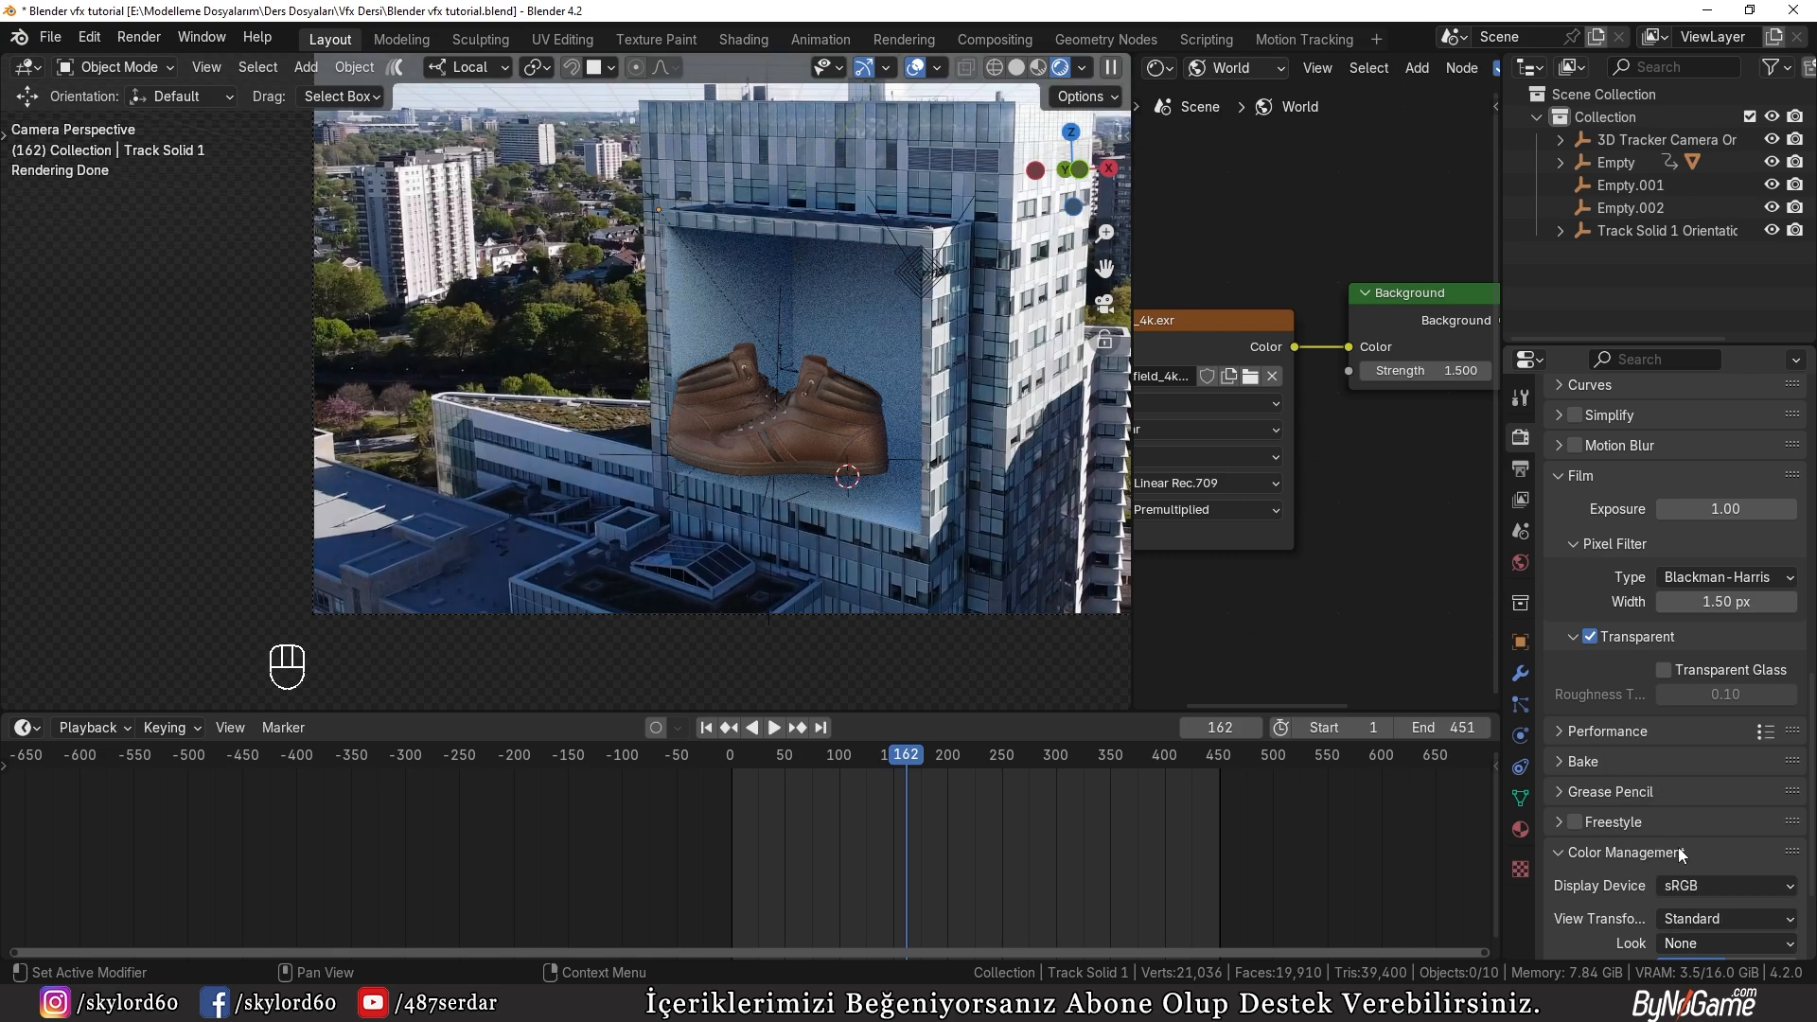
pyautogui.click(1681, 947)
pyautogui.click(1637, 822)
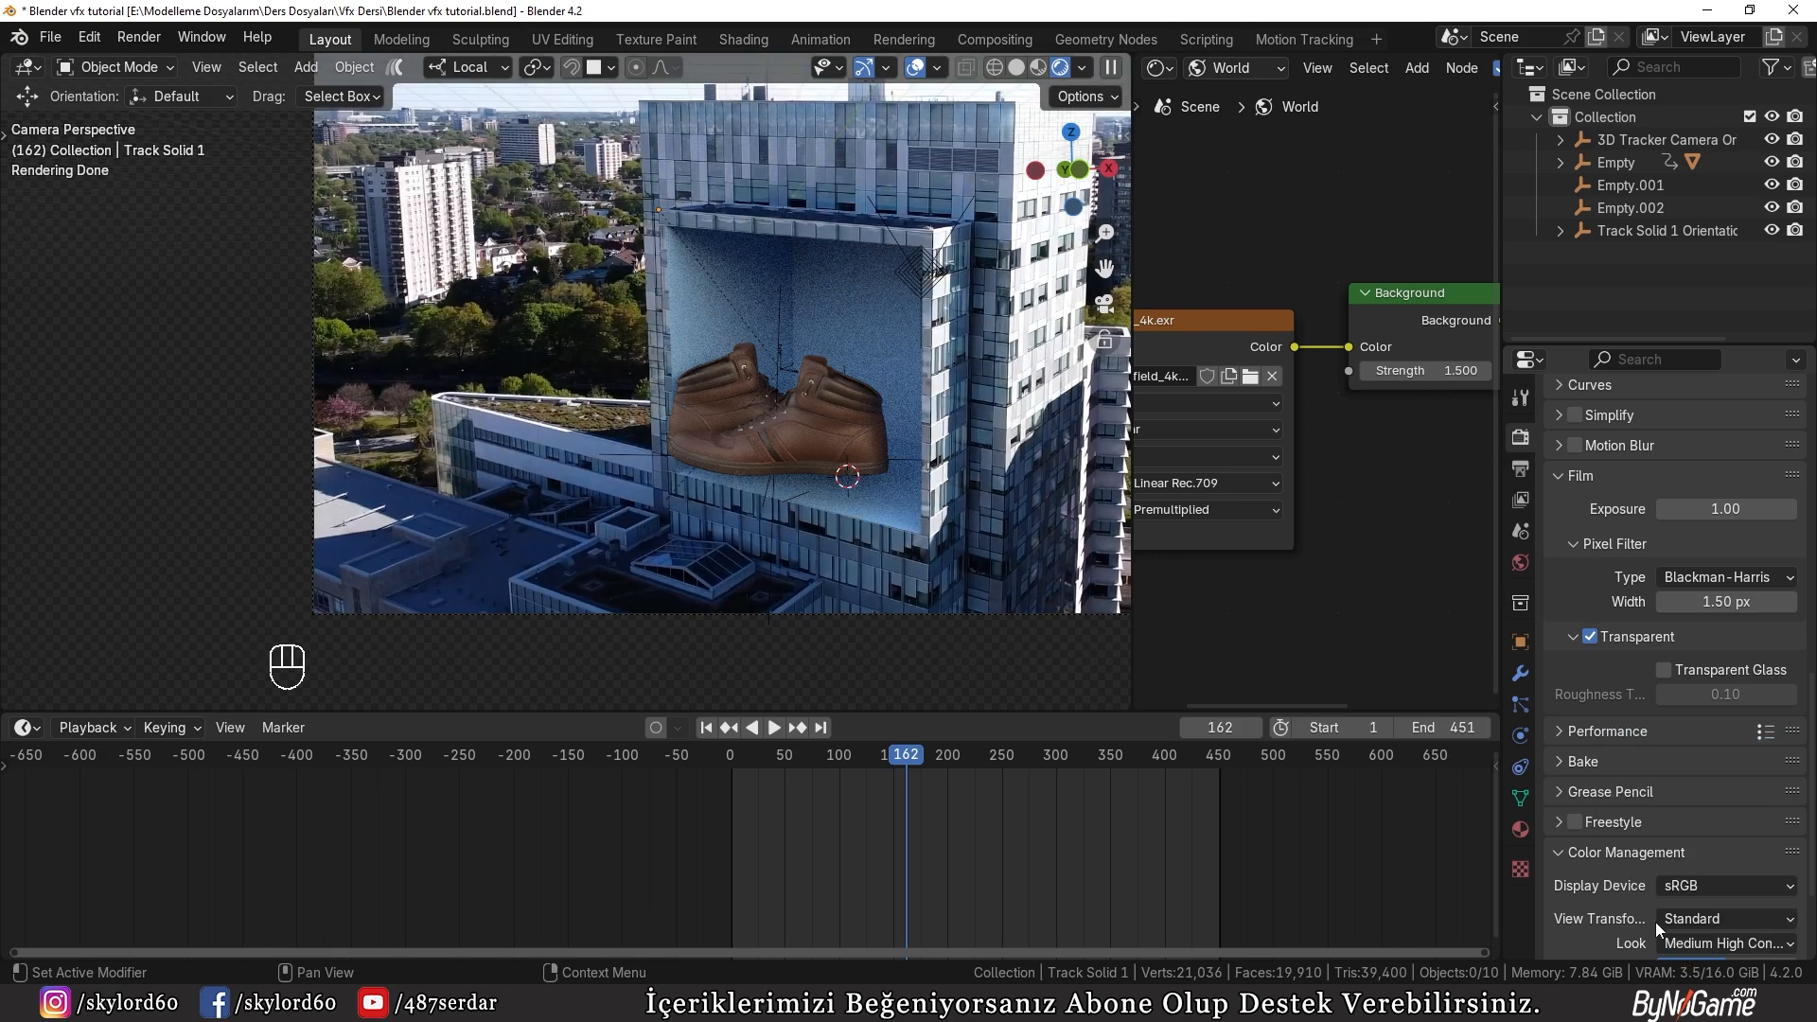
pyautogui.click(1694, 943)
pyautogui.click(1626, 749)
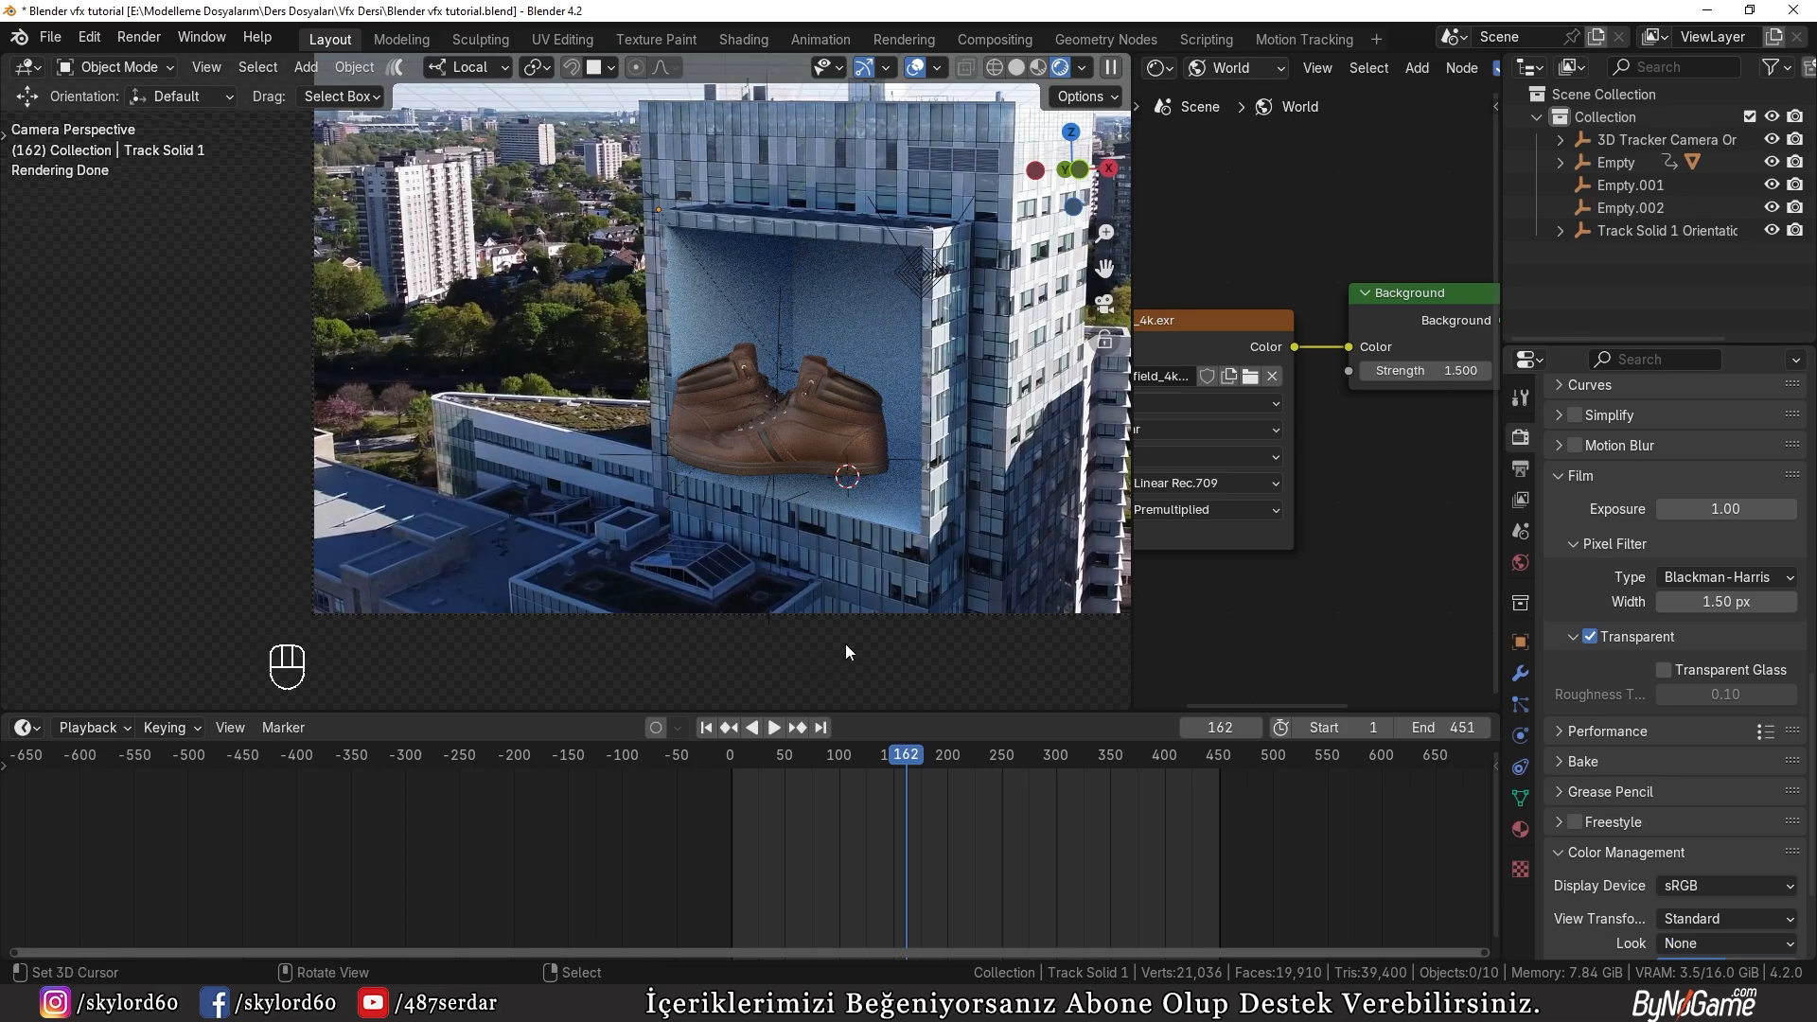
# Step: Play and scrub the rendered animation to about frame 353 to check the shoes, and return to frame 1
pyautogui.click(922, 757)
pyautogui.press('space')
pyautogui.moveTo(973, 758)
pyautogui.mouseDown()
pyautogui.moveTo(1051, 763)
pyautogui.moveTo(917, 762)
pyautogui.moveTo(1004, 760)
pyautogui.mouseUp()
pyautogui.press('space')
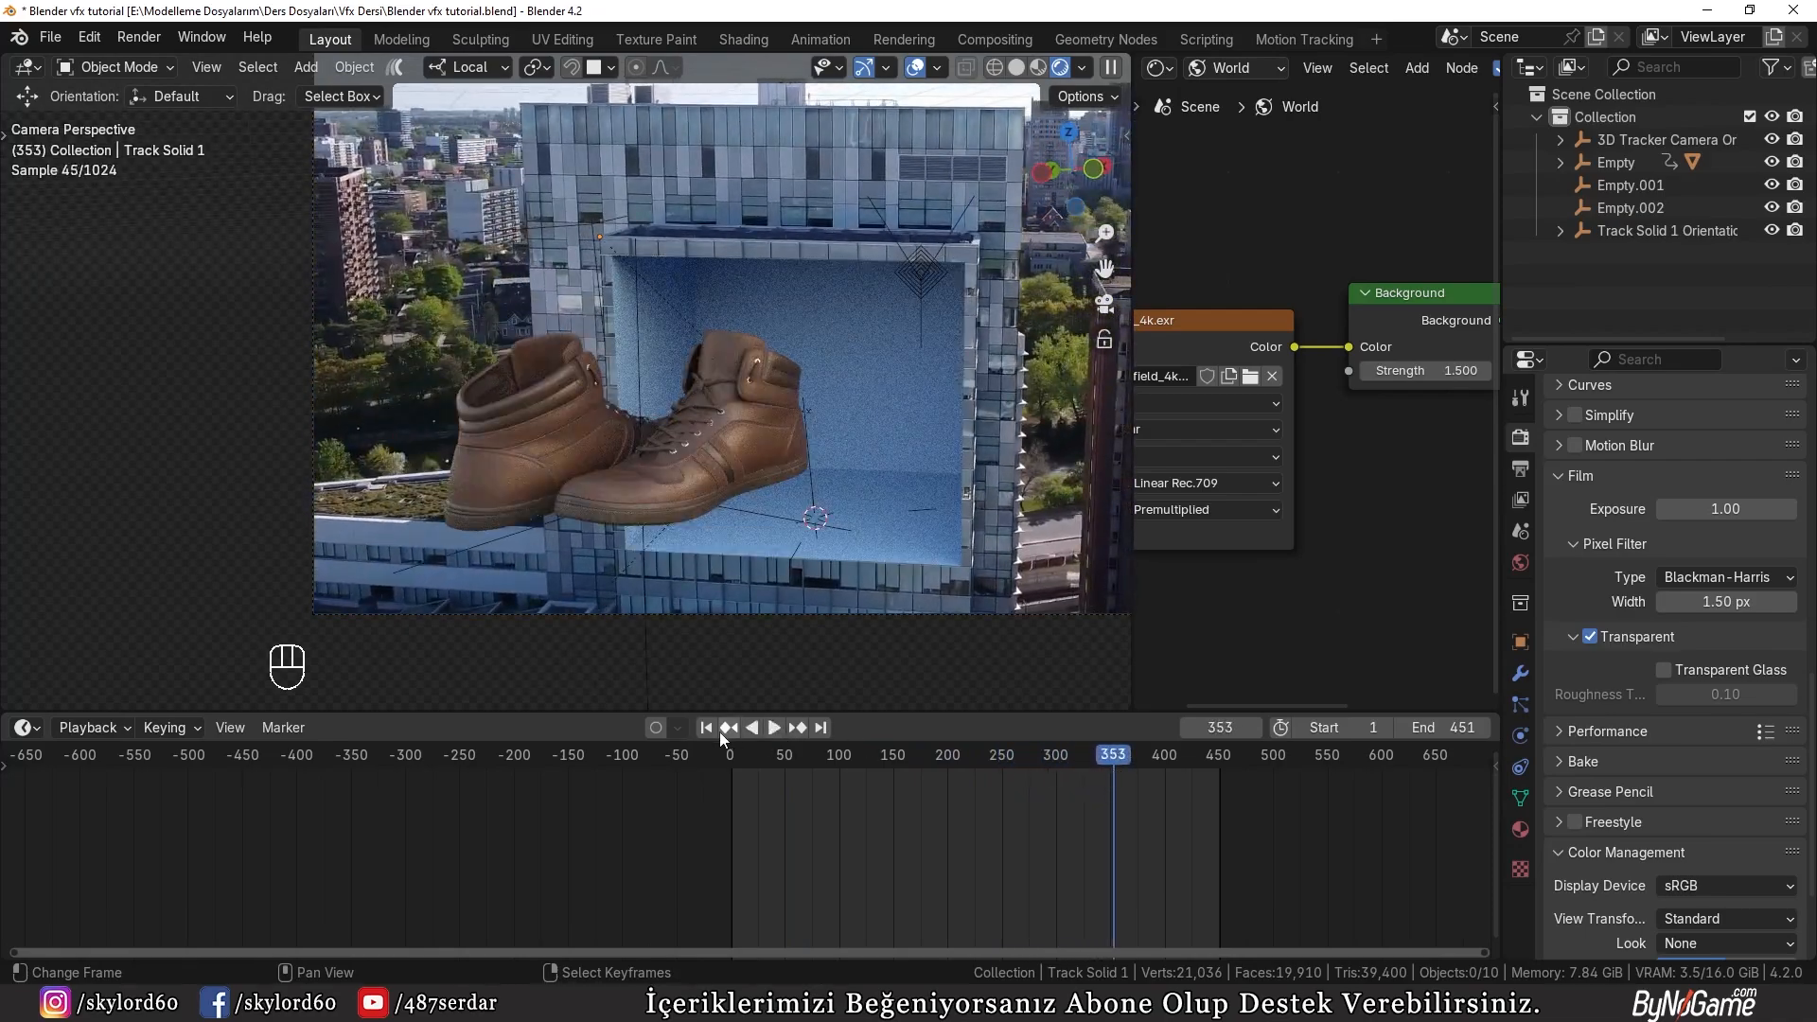
pyautogui.click(706, 727)
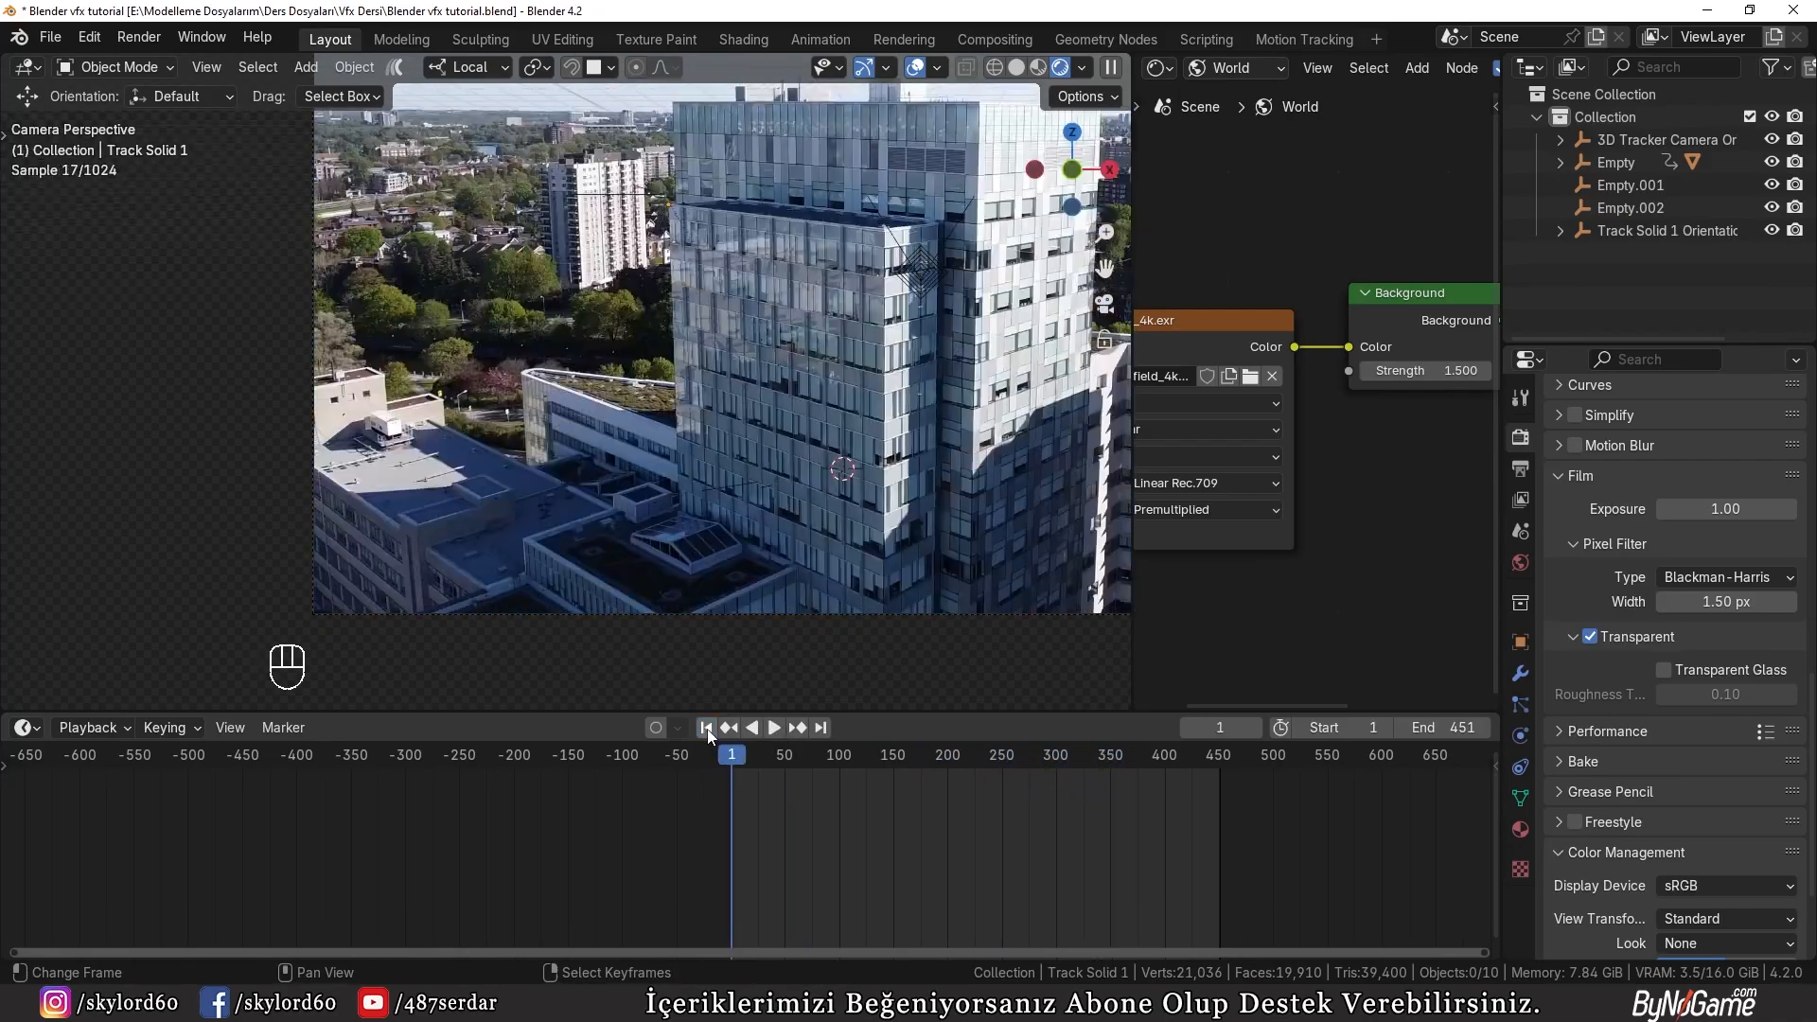
# Step: Switch the viewport to Solid shading, go to frame 218, and set the render Max Samples to 30
pyautogui.click(1016, 67)
pyautogui.scroll(-5, 1704, 587)
pyautogui.scroll(8, 1704, 587)
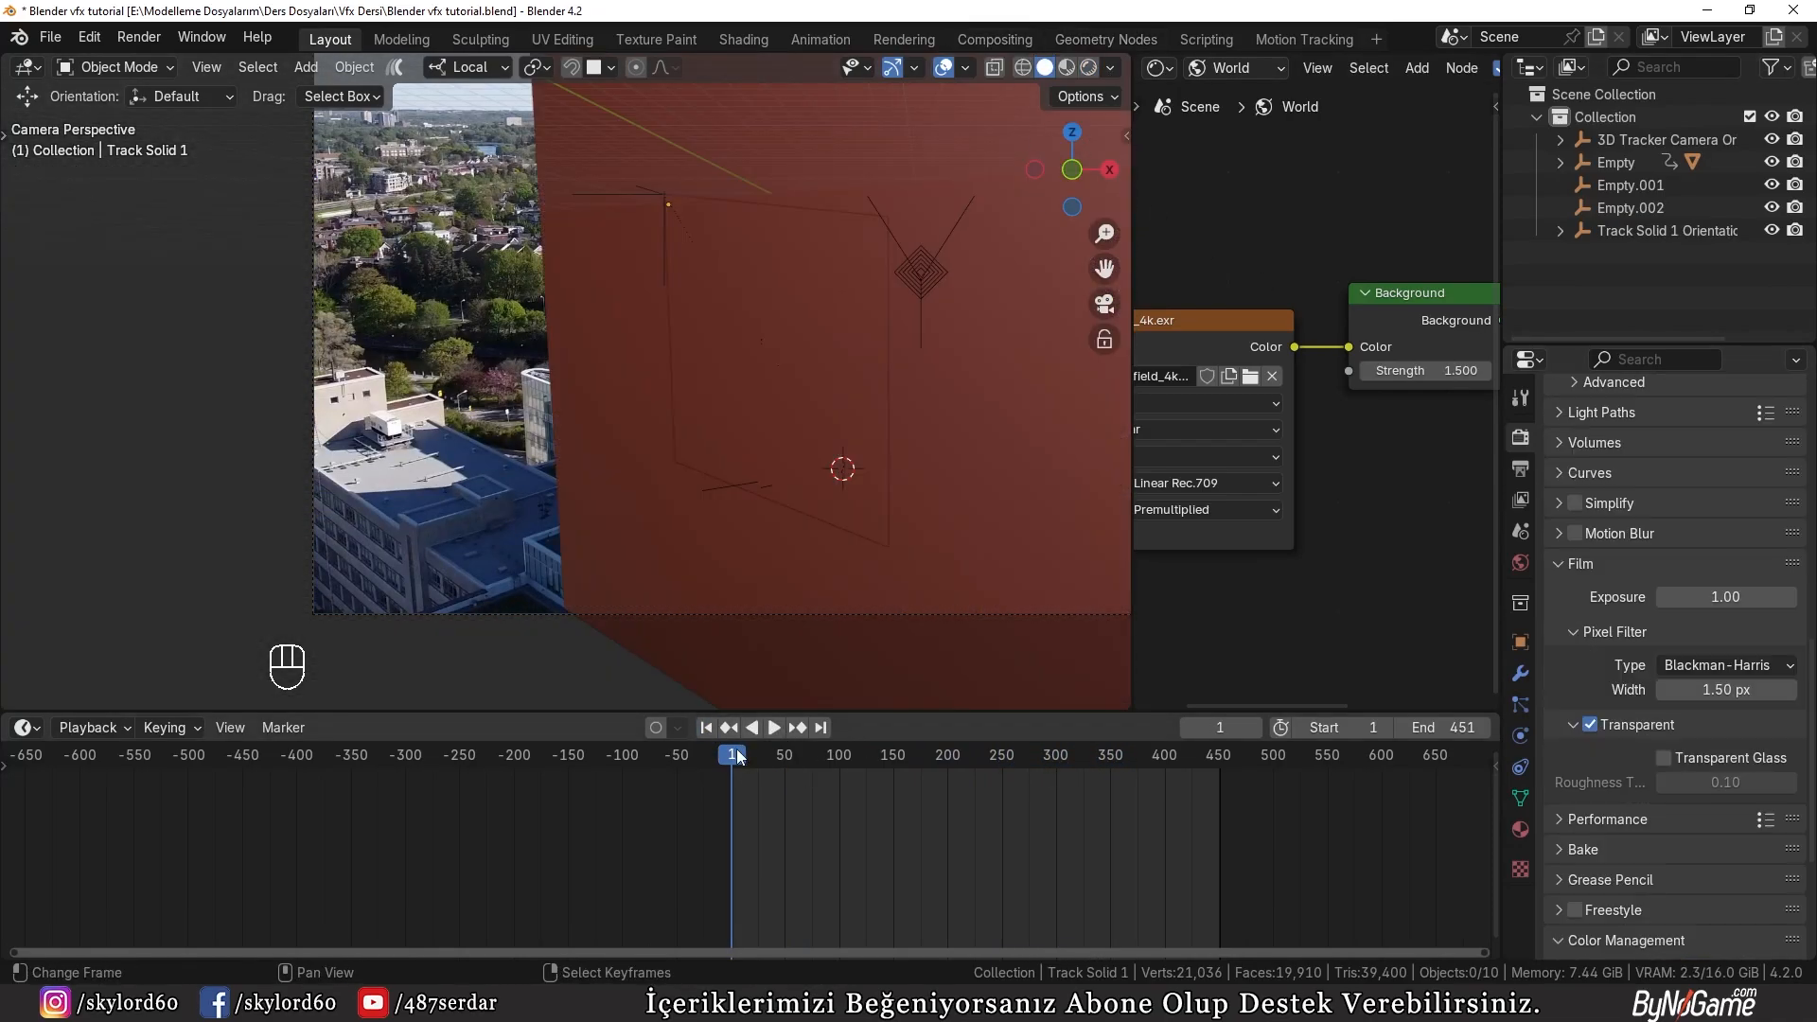
pyautogui.moveTo(736, 754); pyautogui.dragTo(967, 769)
pyautogui.scroll(10, 1668, 557)
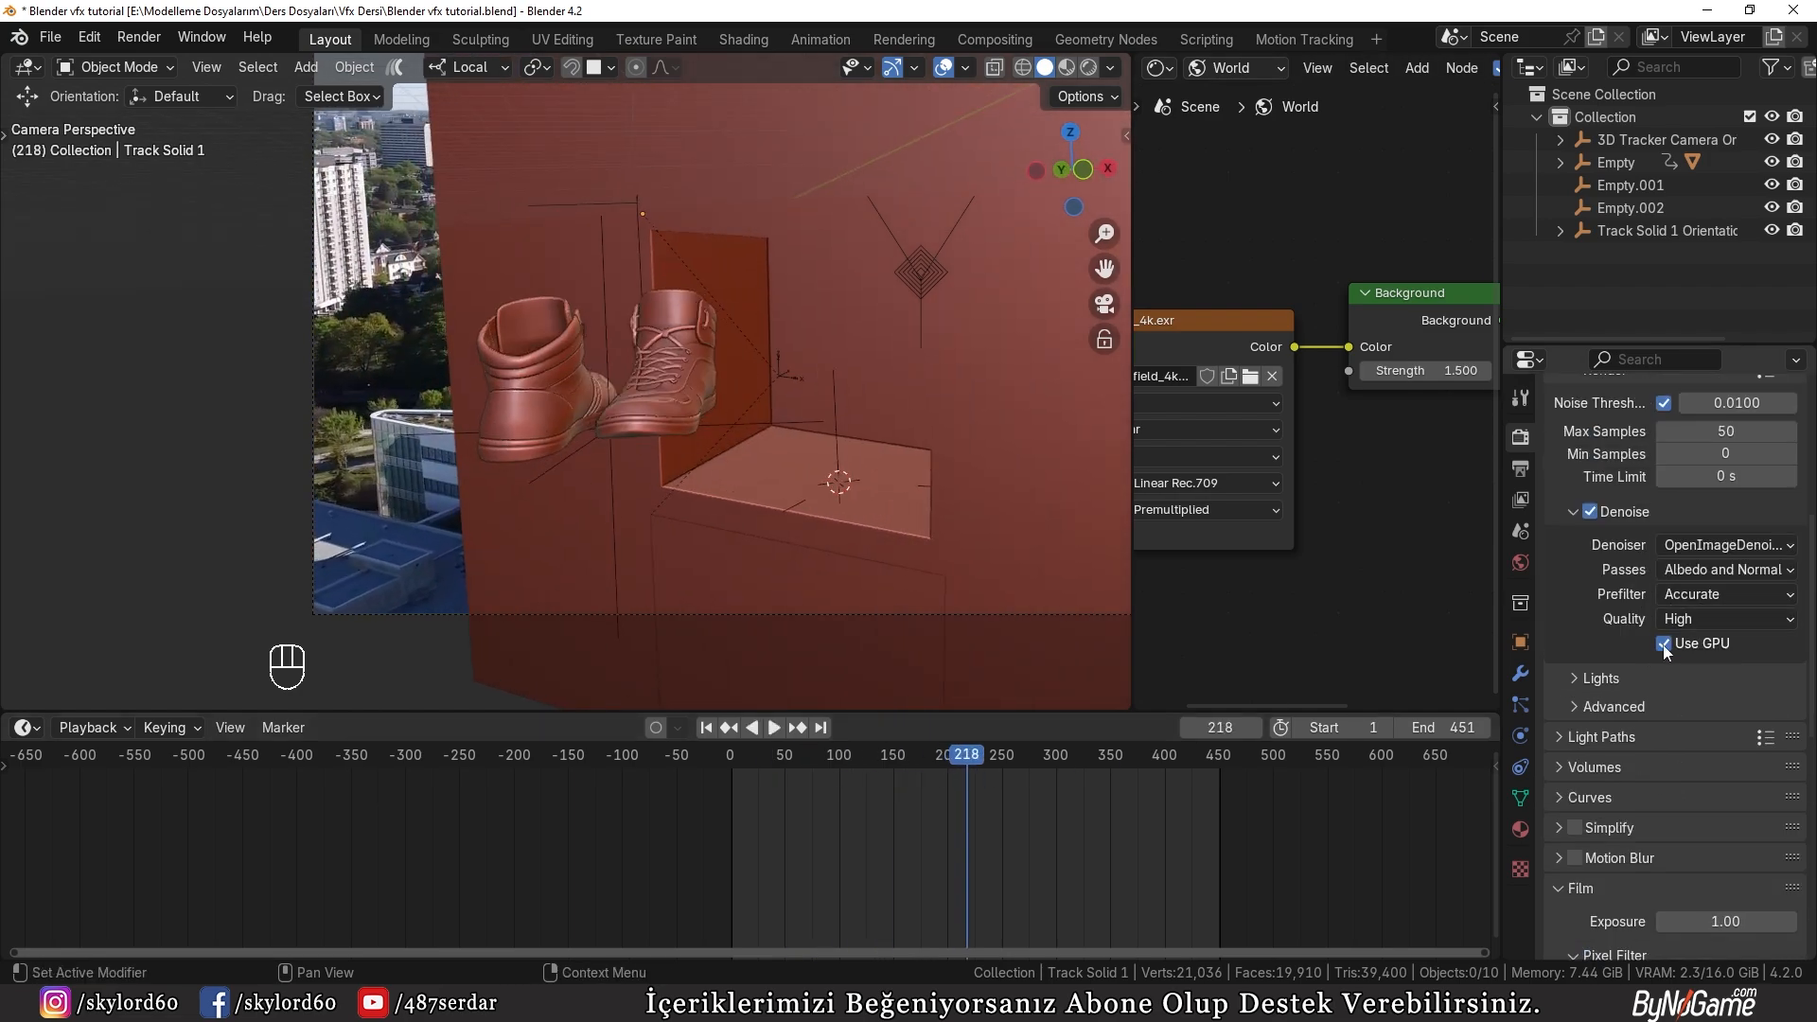
pyautogui.click(1721, 573)
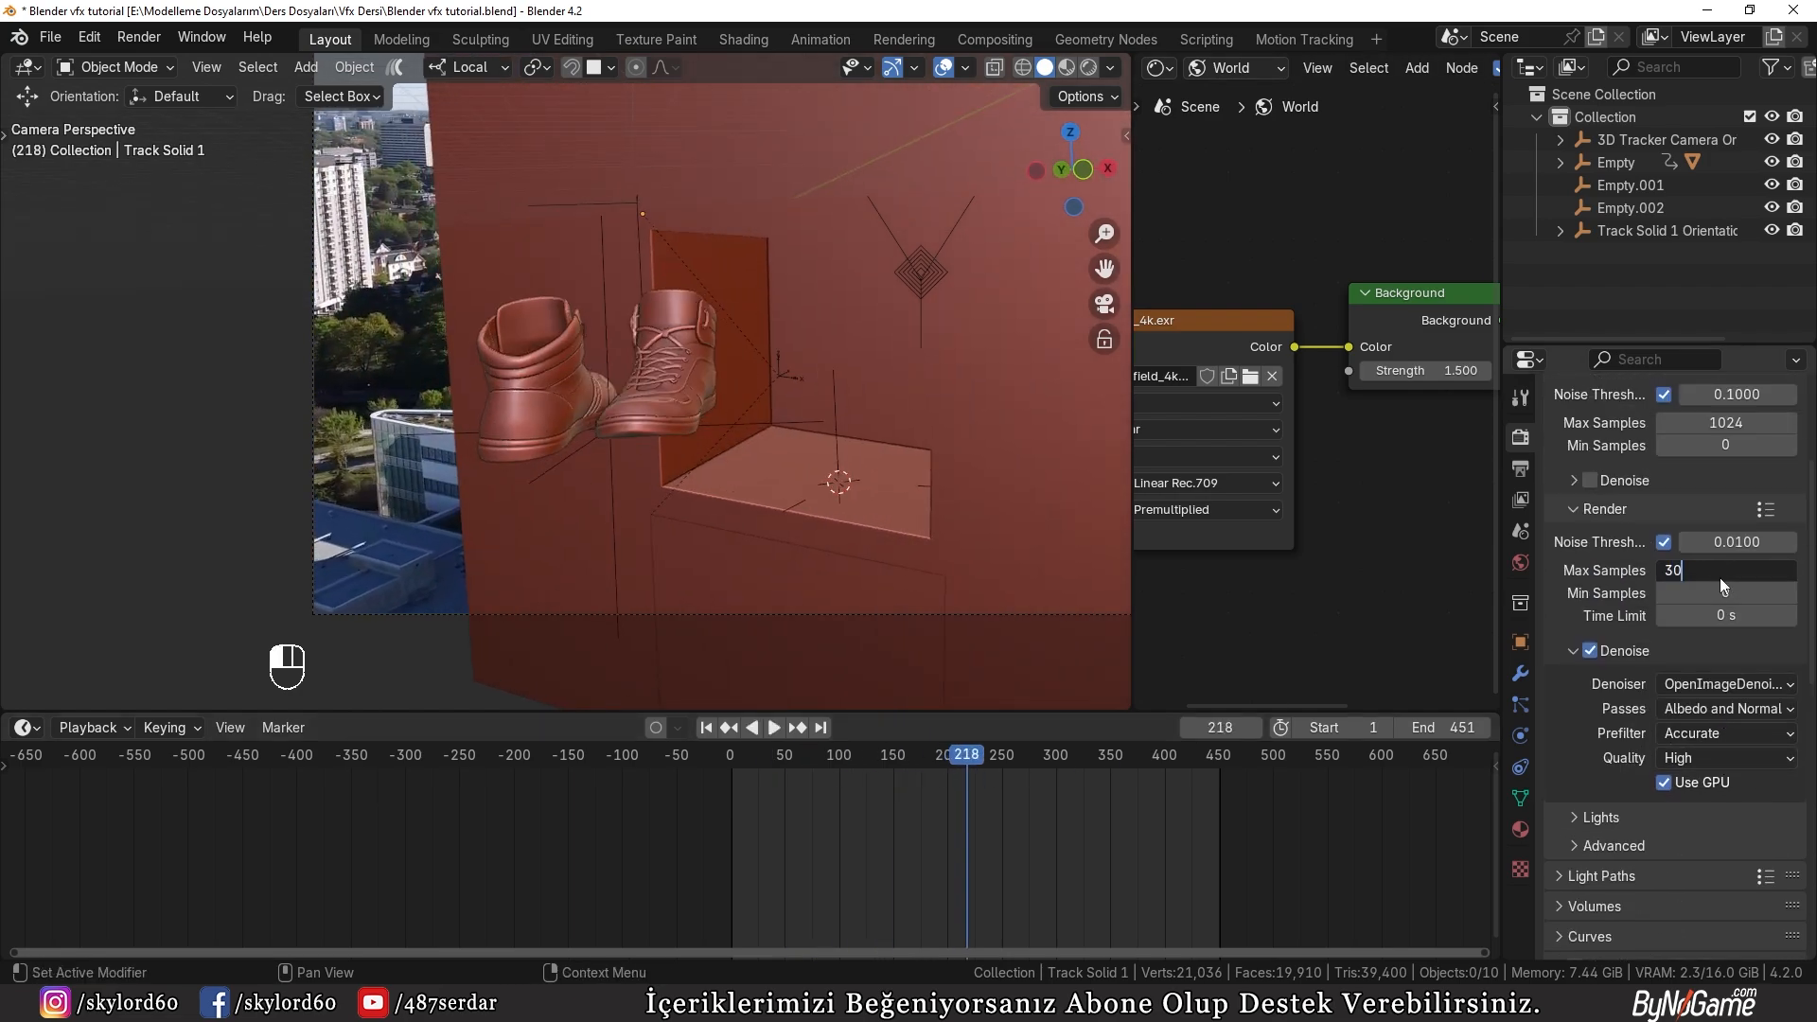
pyautogui.press('Return')
# Step: Render a still image at frame 378, examine the shoes and recess up close, and close the render
pyautogui.moveTo(968, 776); pyautogui.dragTo(1132, 776)
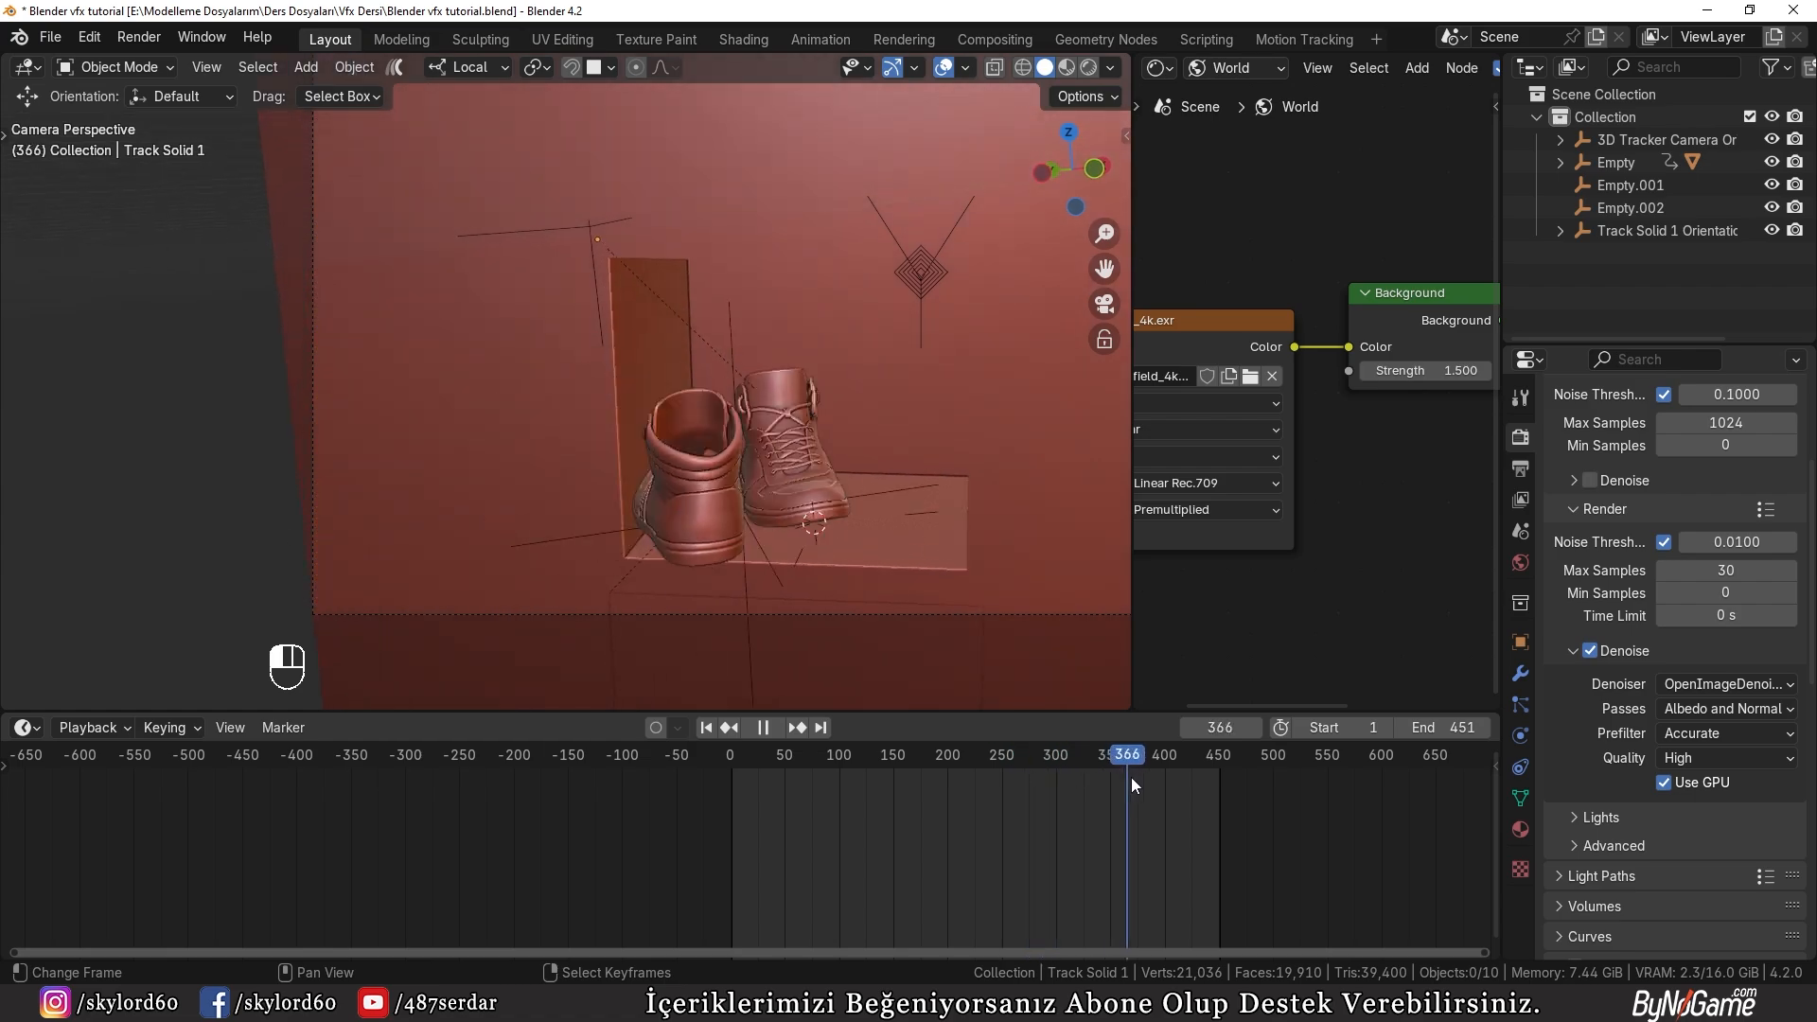
pyautogui.click(139, 36)
pyautogui.click(170, 61)
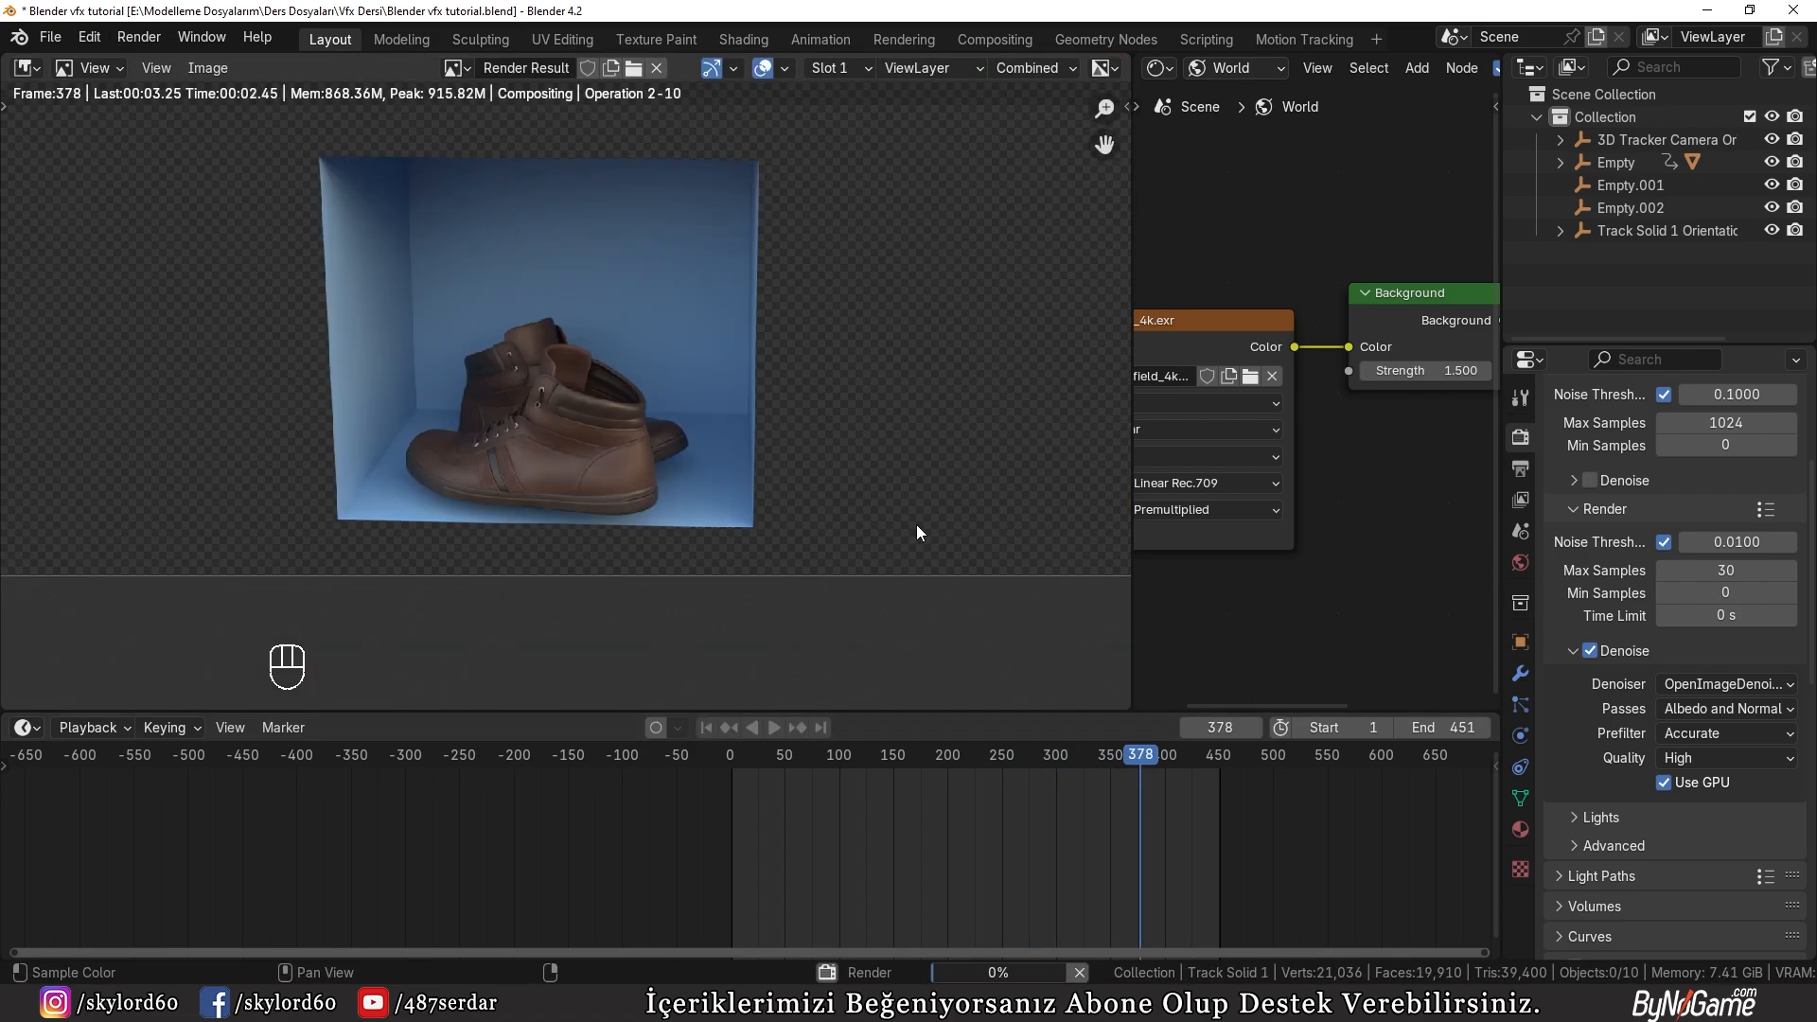
pyautogui.scroll(2, 519, 392)
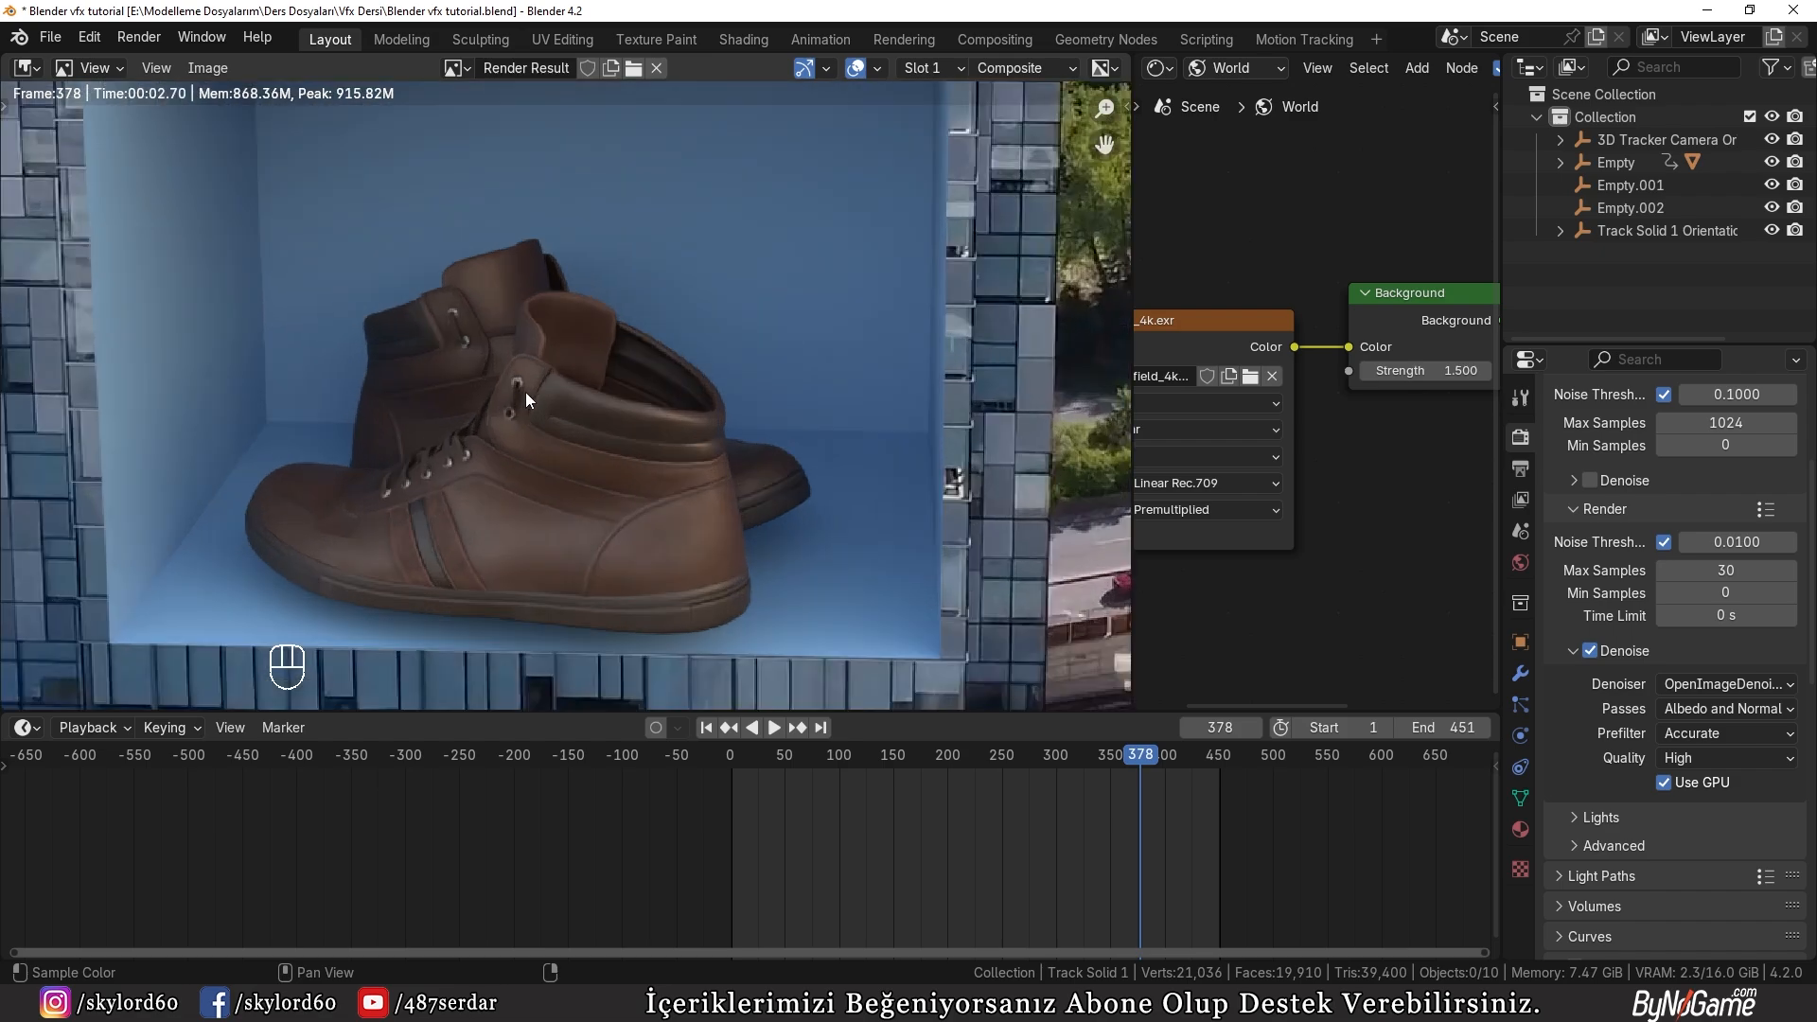
pyautogui.scroll(1, 695, 452)
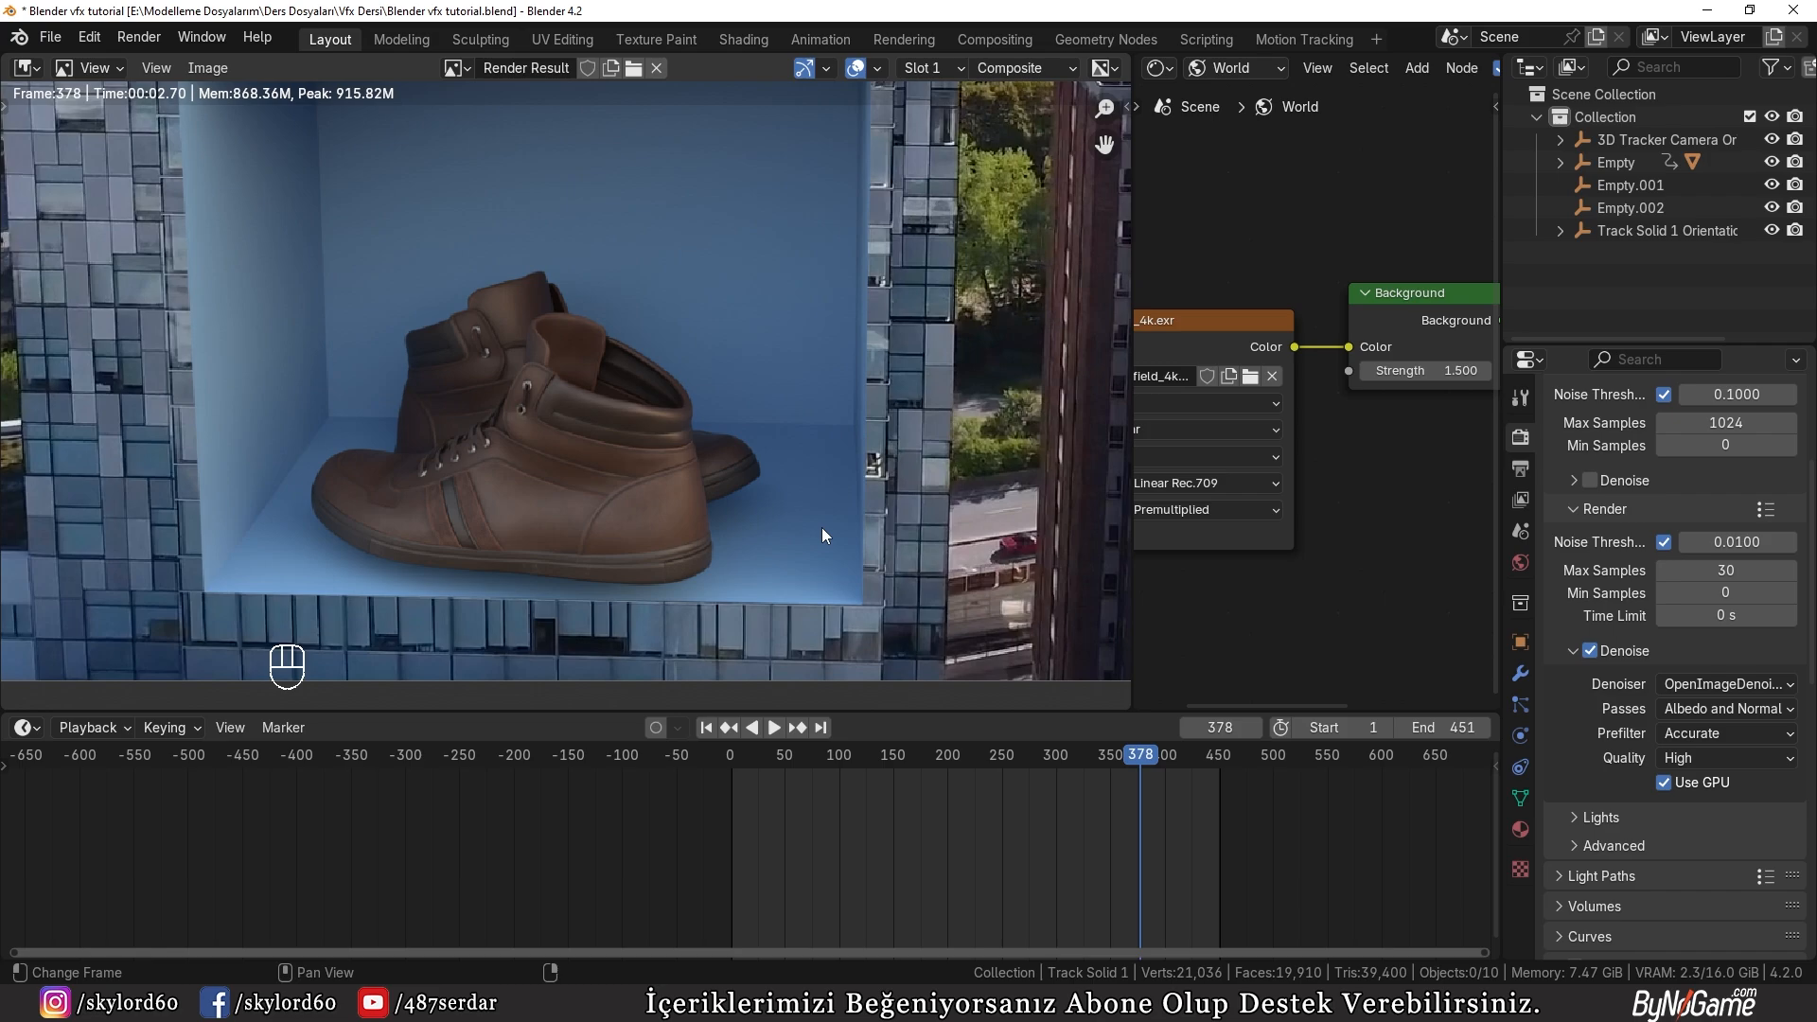
pyautogui.press('Escape')
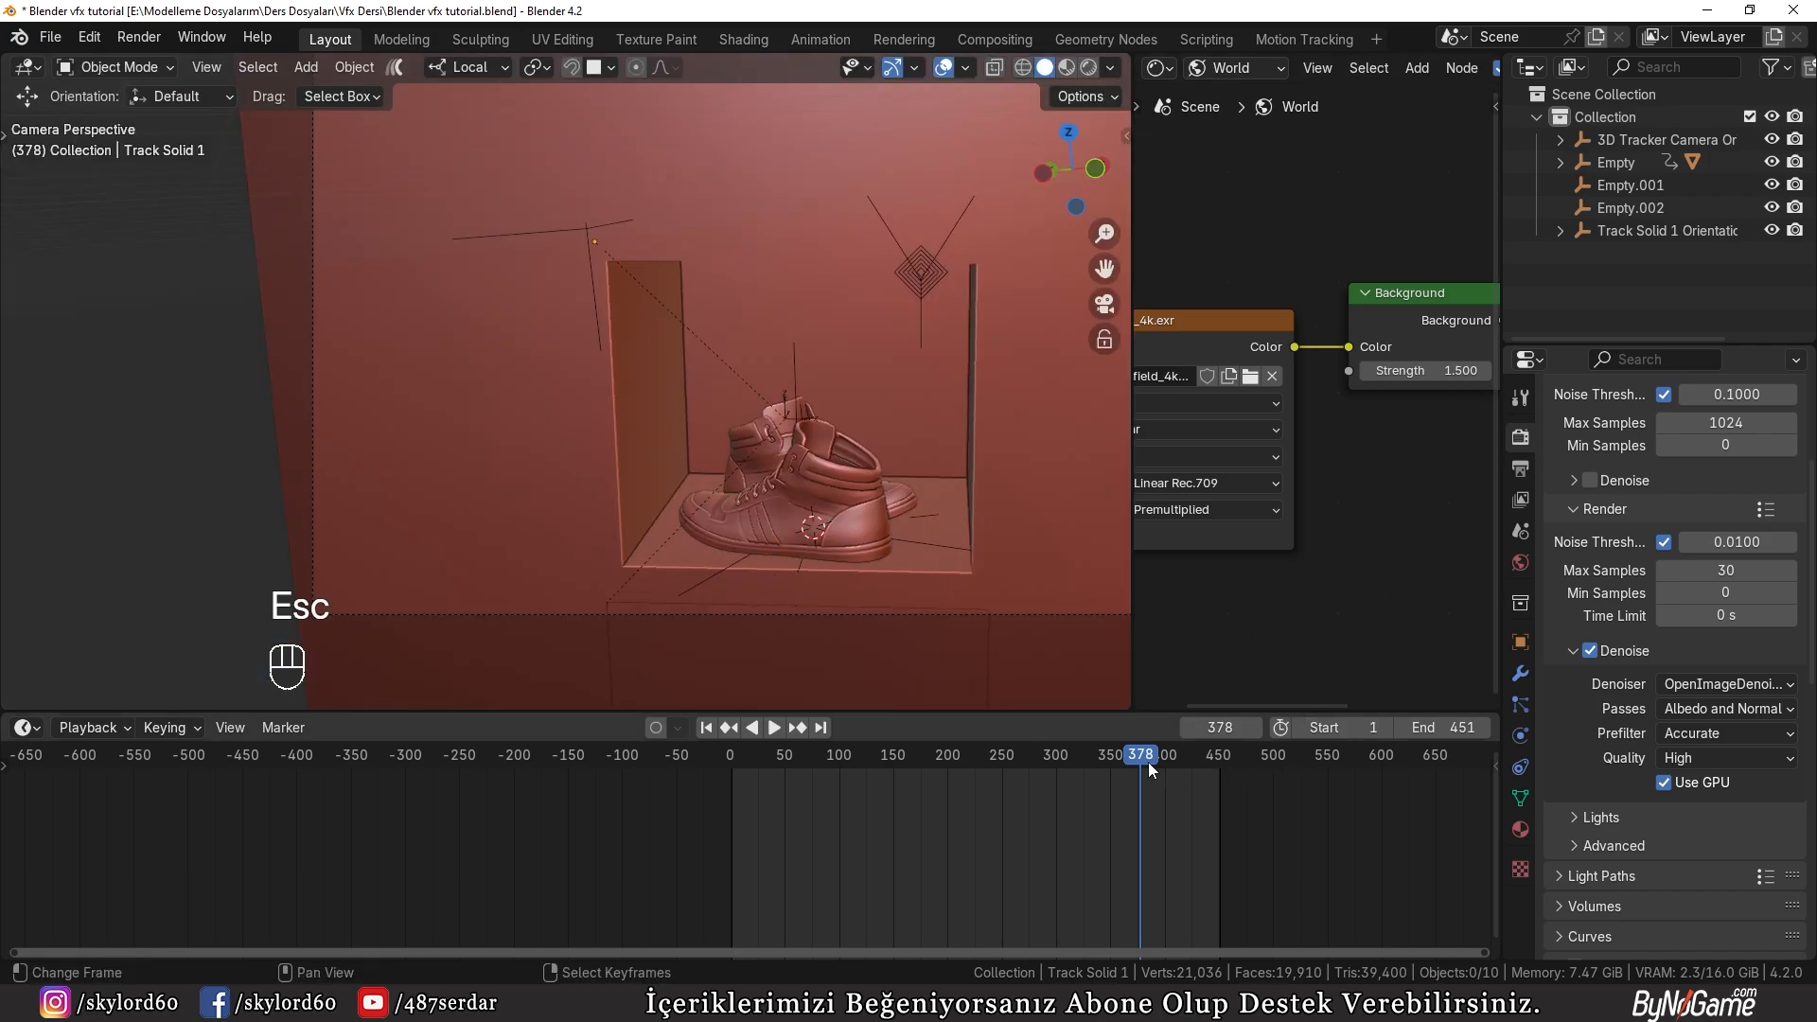
# Step: Render a still image at frame 178, examine the leather detail on the shoes, and close the render
pyautogui.moveTo(1149, 763); pyautogui.dragTo(926, 778)
pyautogui.click(142, 38)
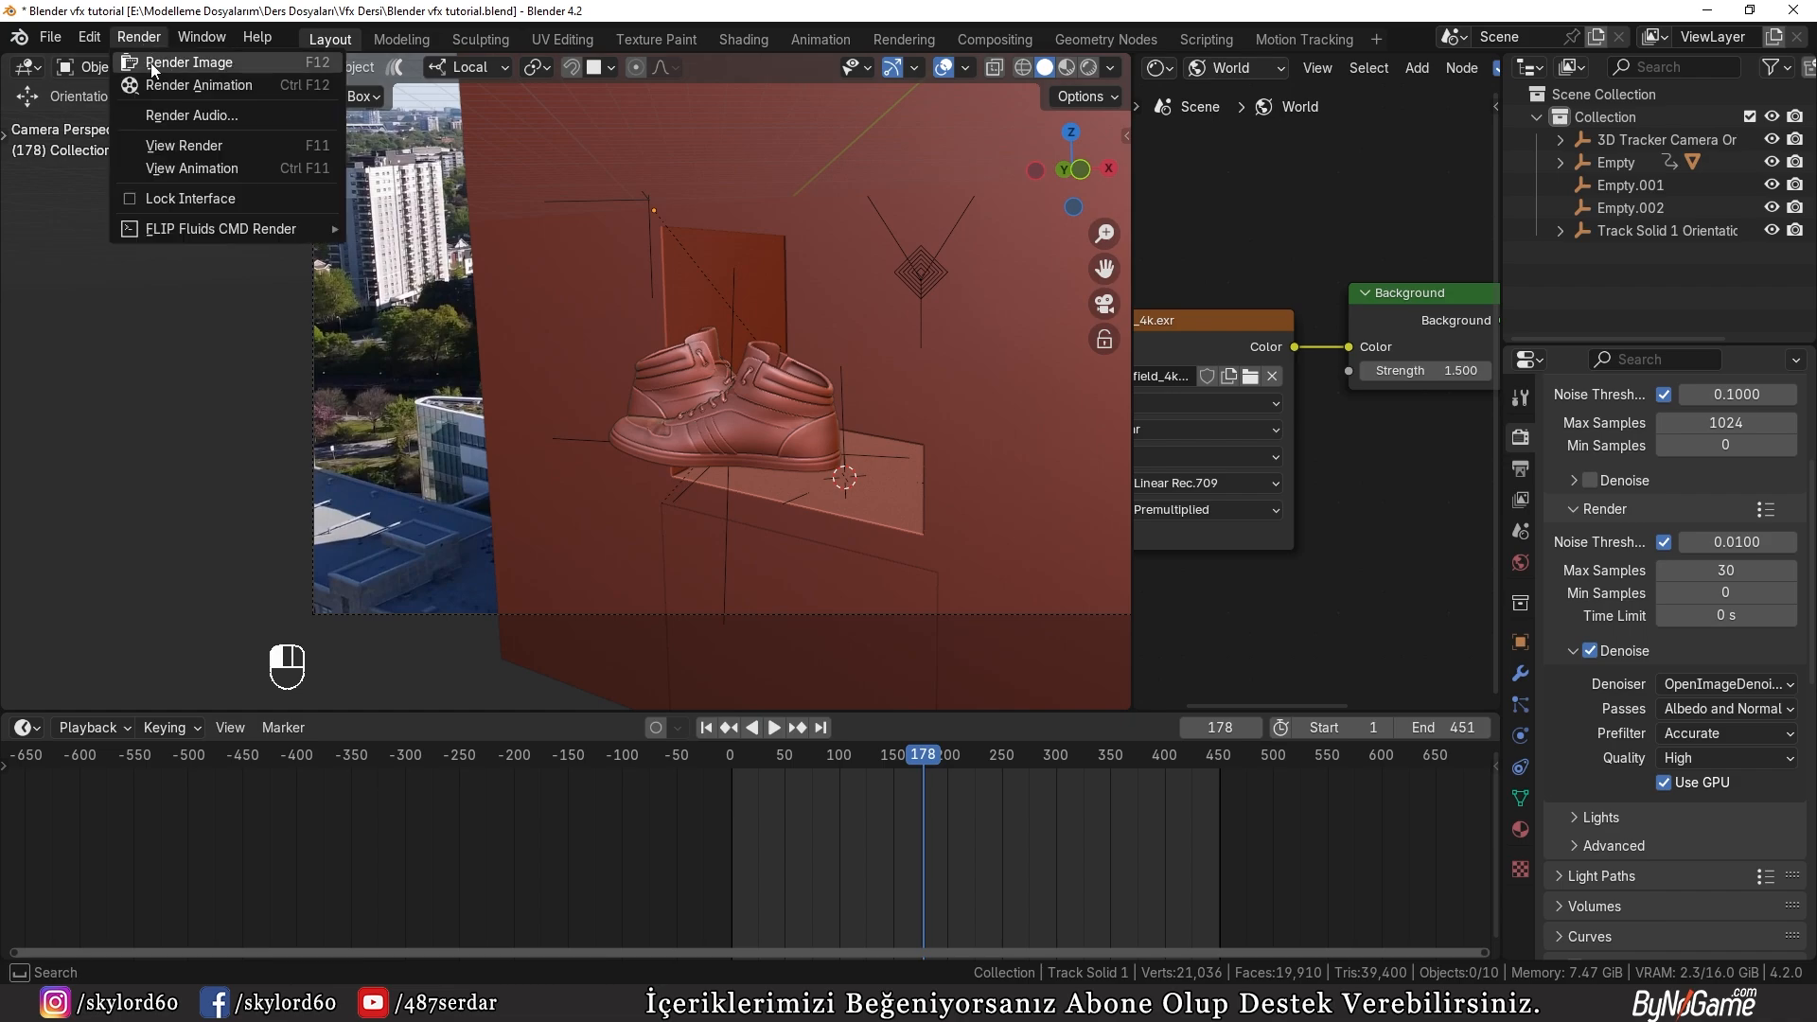
pyautogui.click(161, 60)
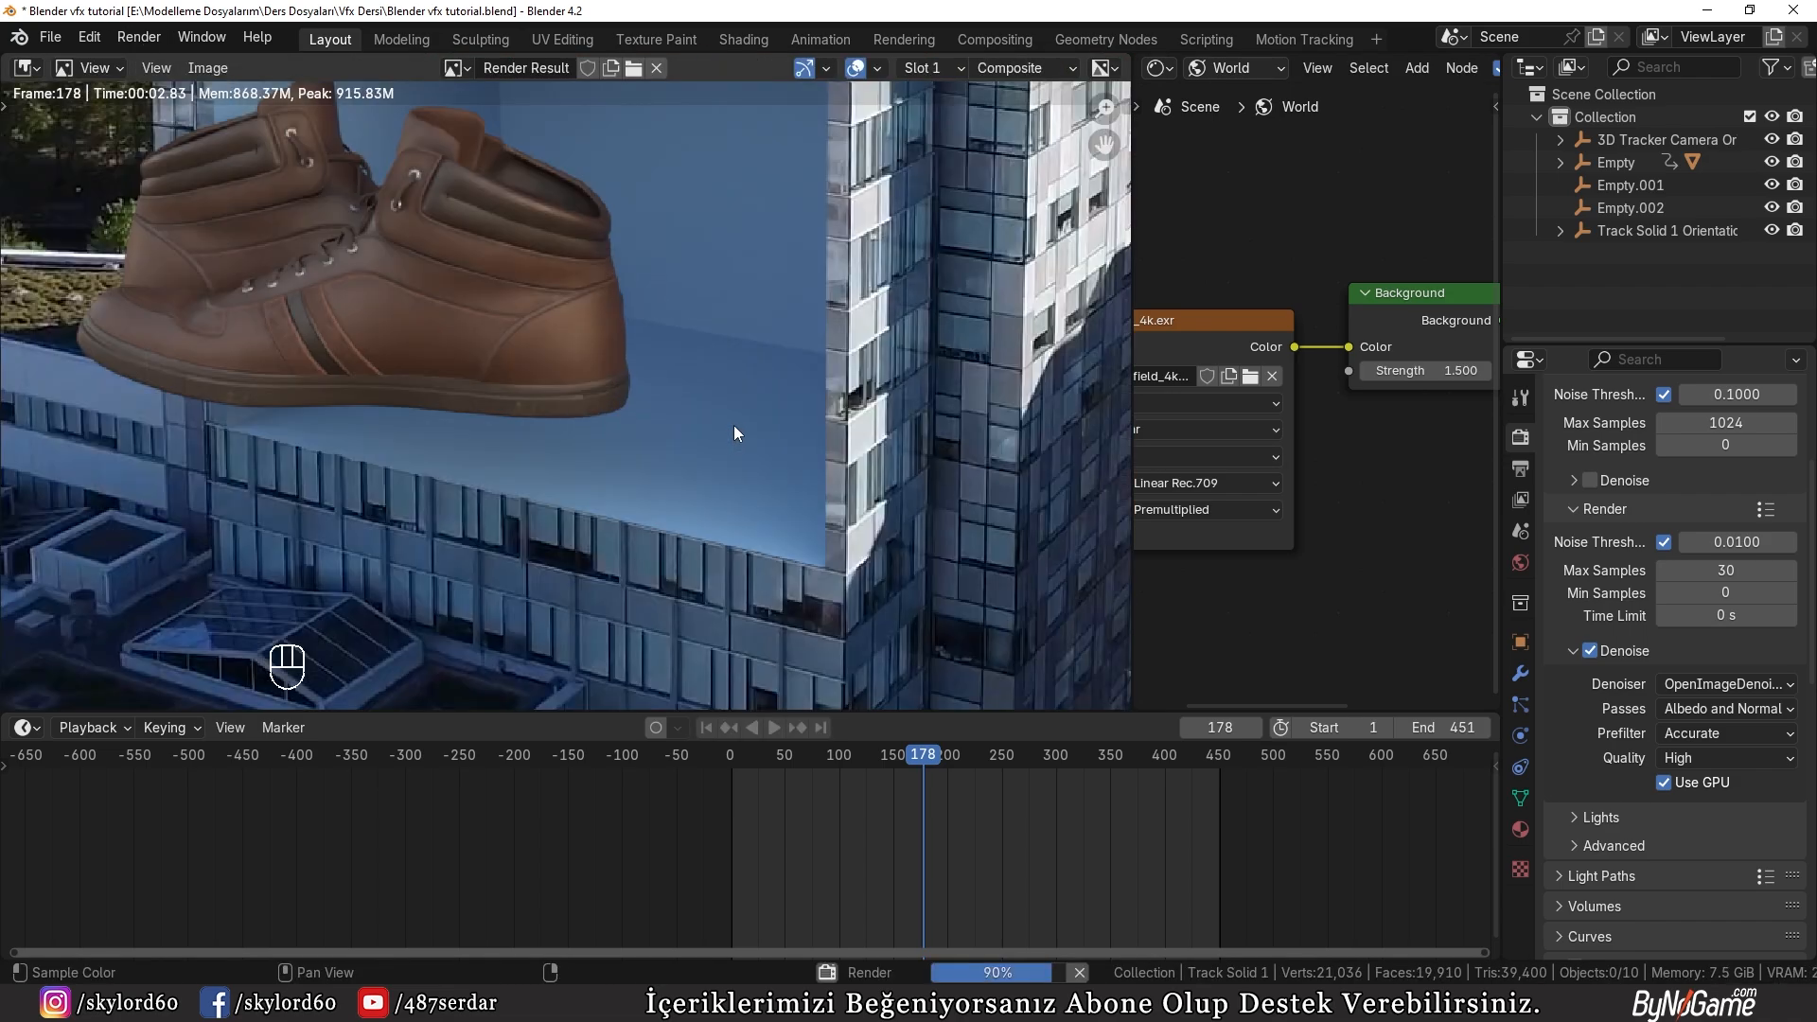
pyautogui.moveTo(734, 425); pyautogui.dragTo(873, 509, button='middle')
pyautogui.scroll(2, 872, 509)
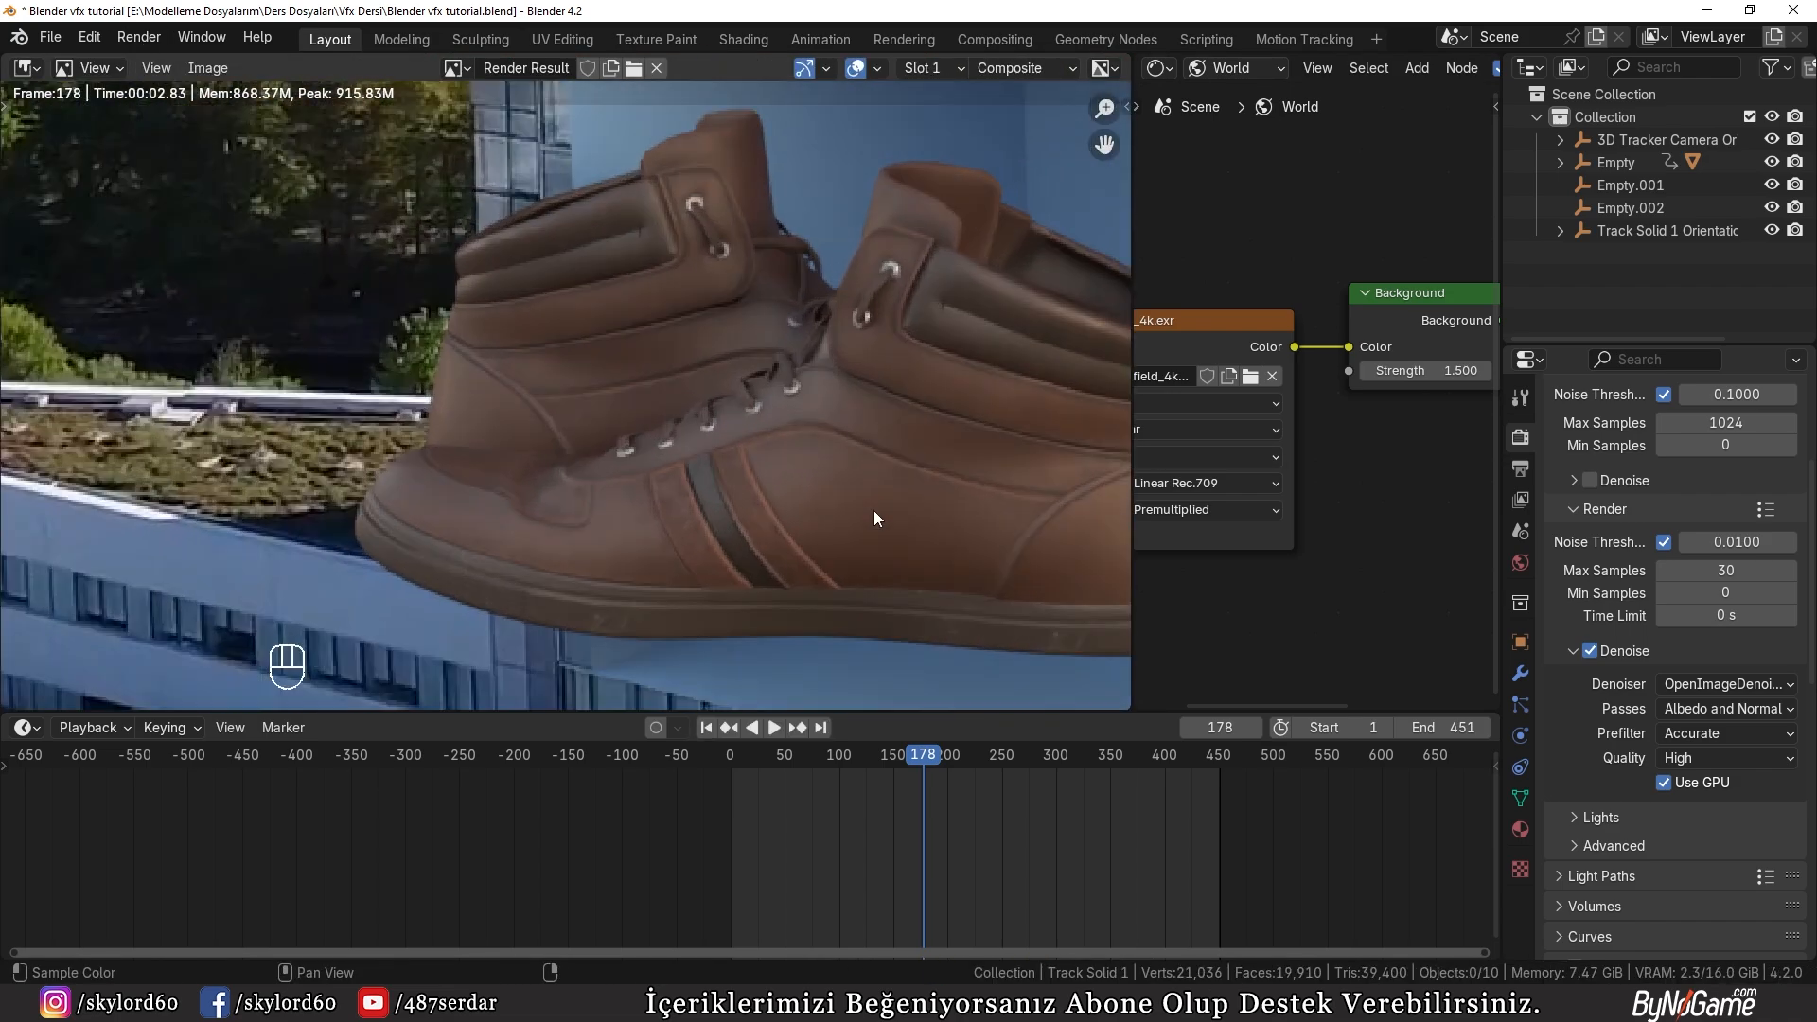
pyautogui.scroll(-2, 873, 510)
pyautogui.press('Escape')
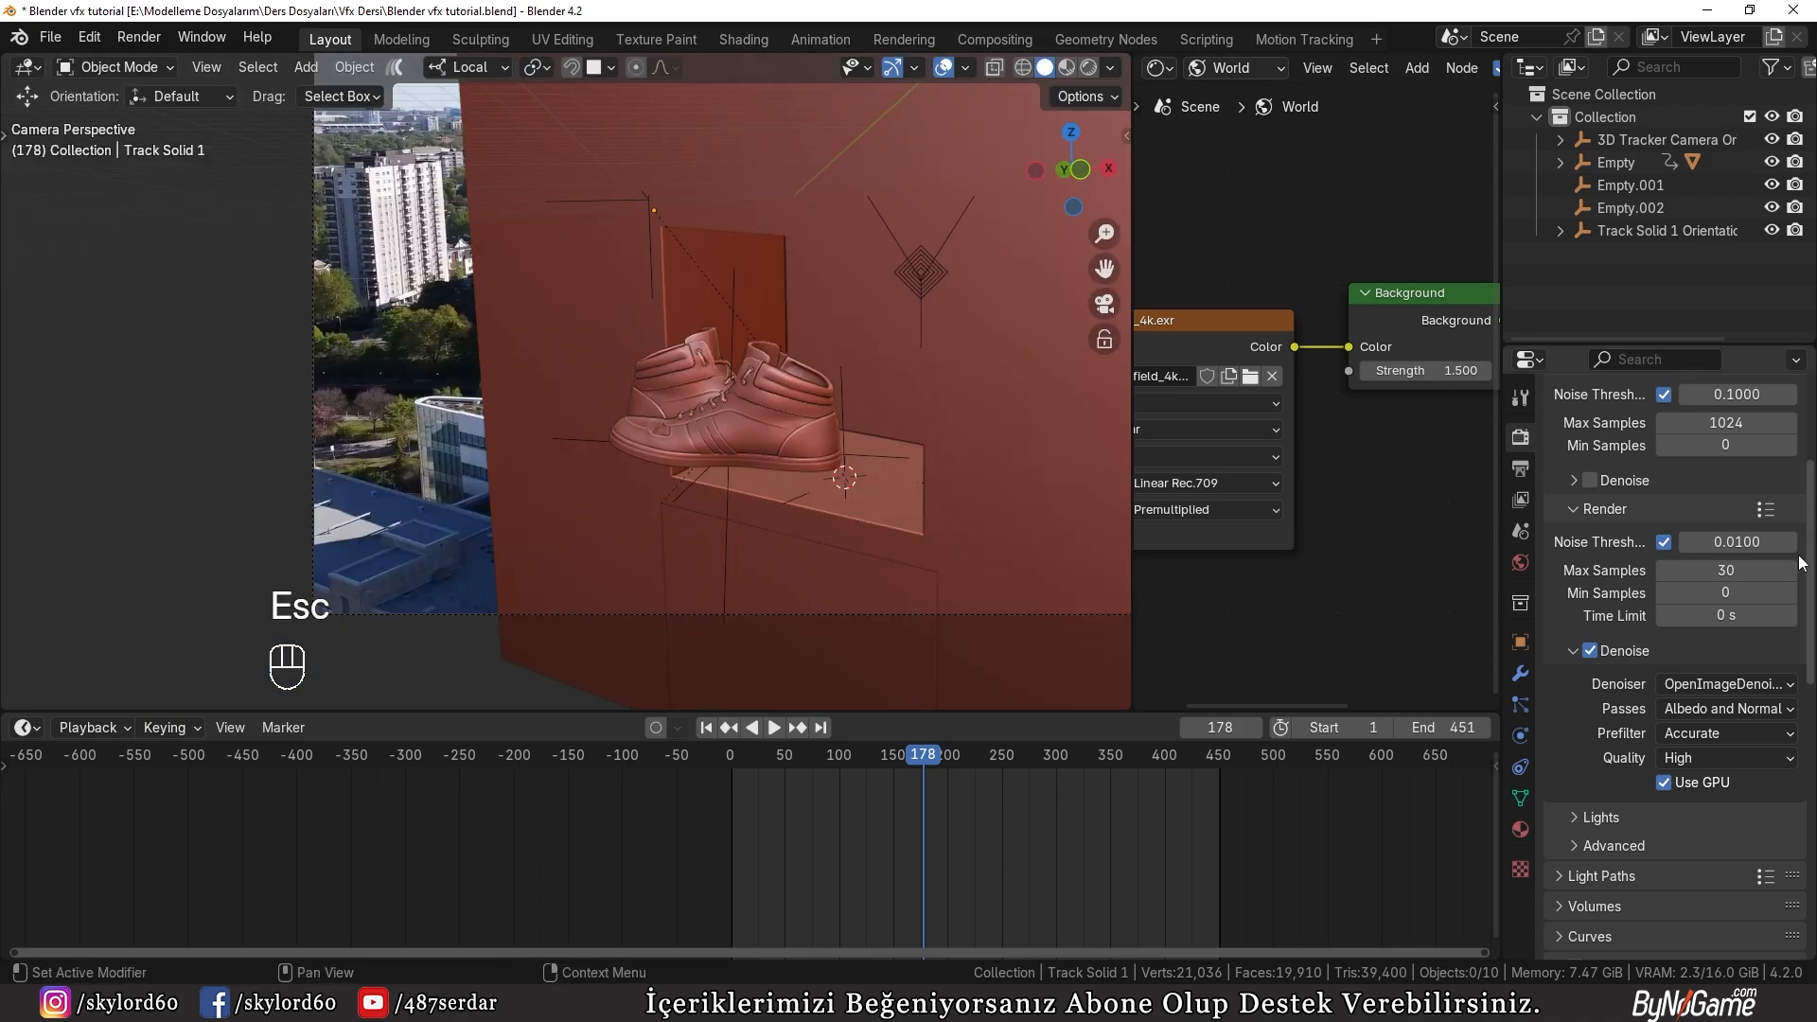
# Step: Review the output format and the Cycles sampling, denoise, film and color management settings
pyautogui.scroll(3, 1672, 621)
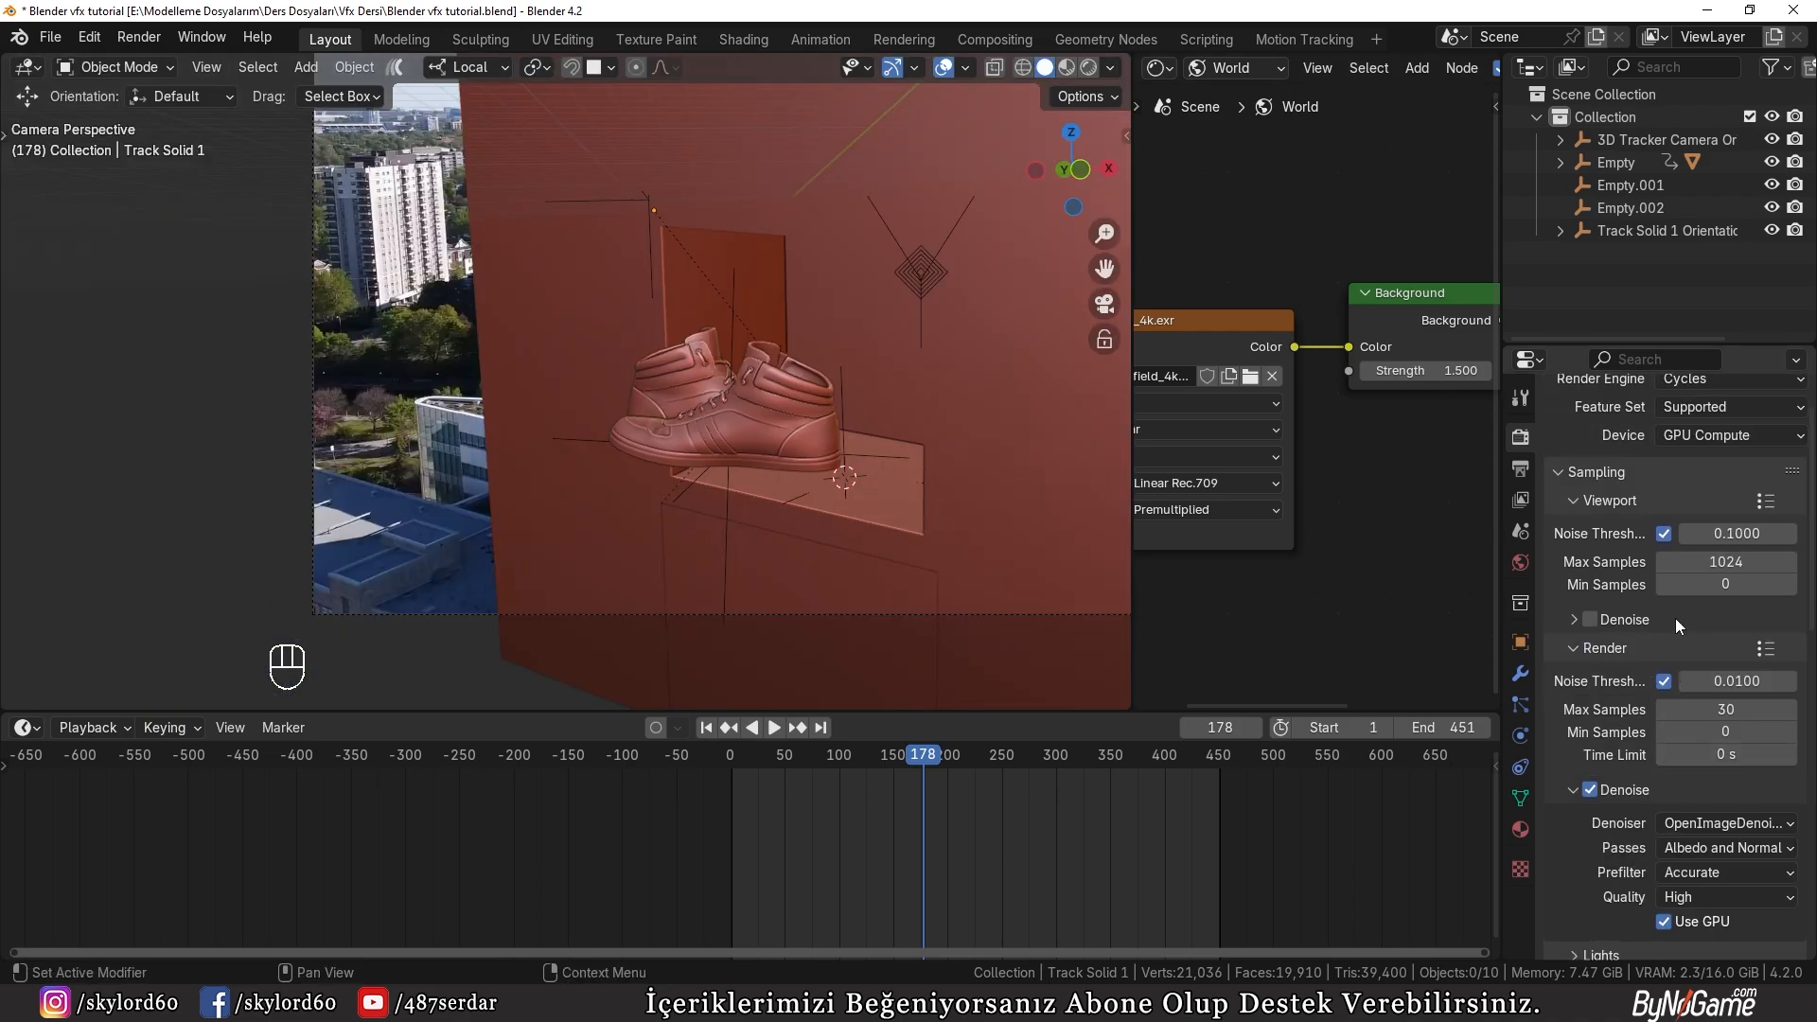
pyautogui.scroll(2, 1679, 428)
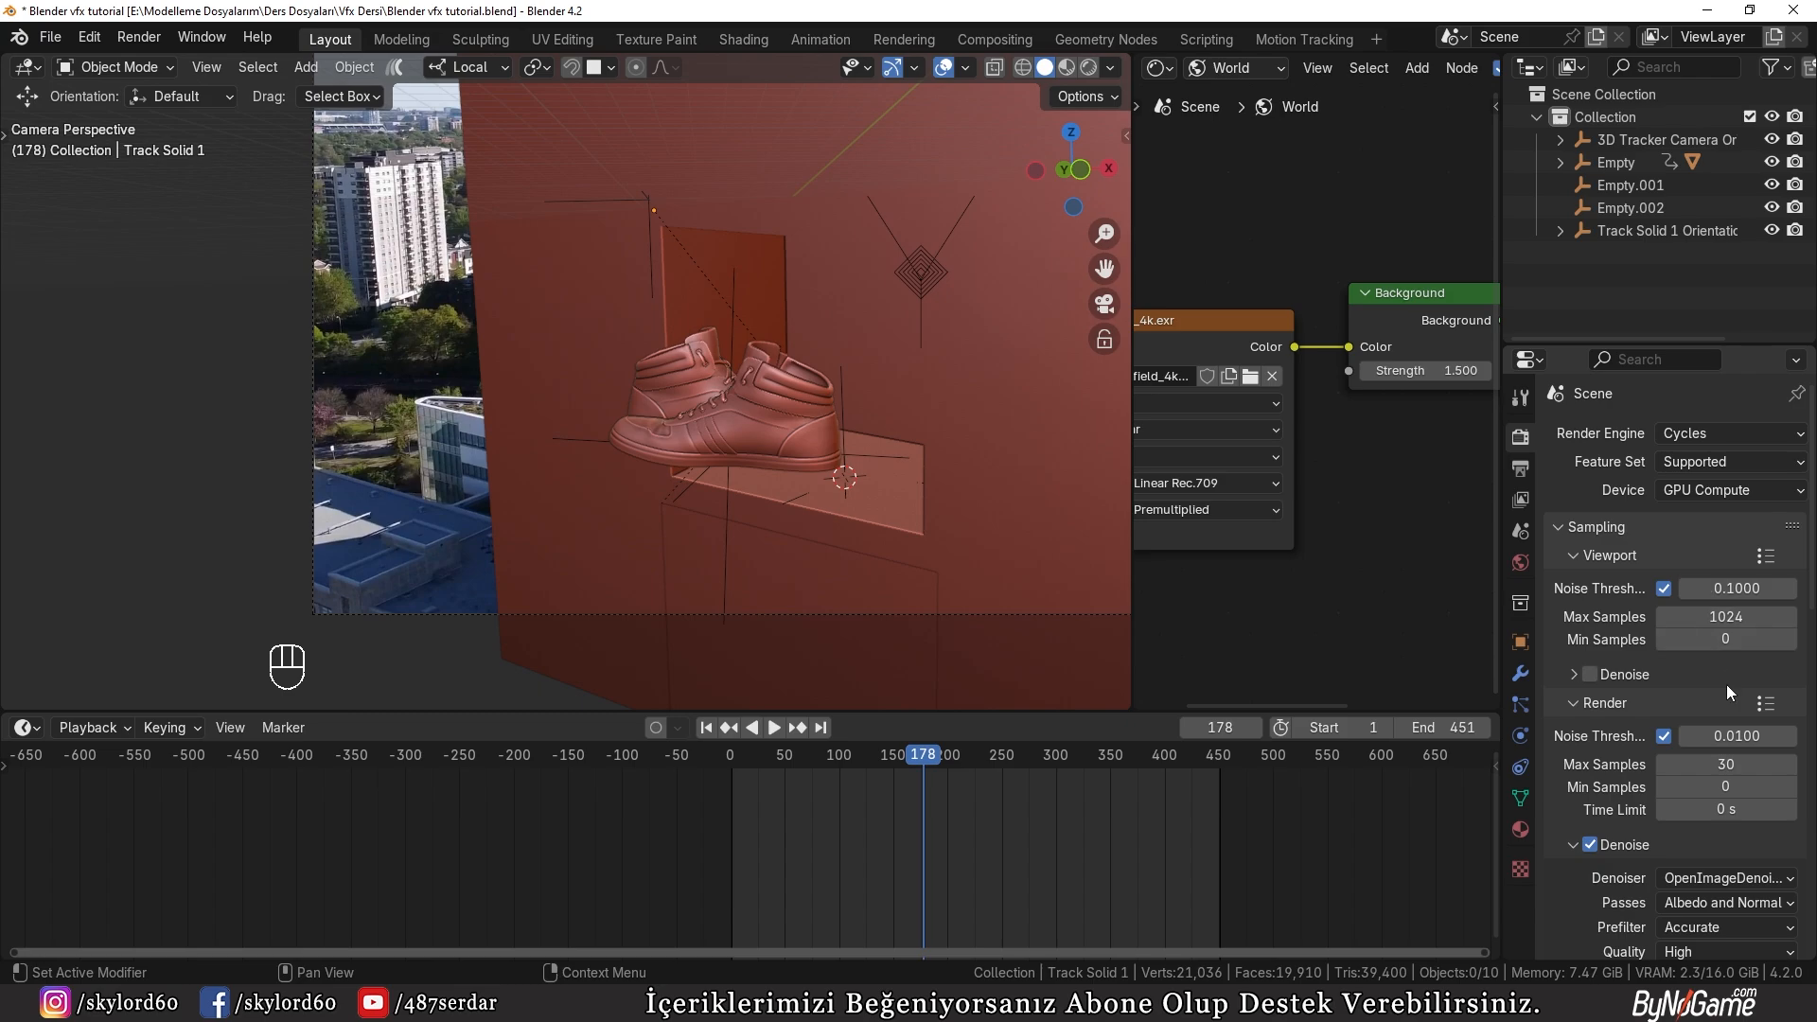
pyautogui.click(1521, 468)
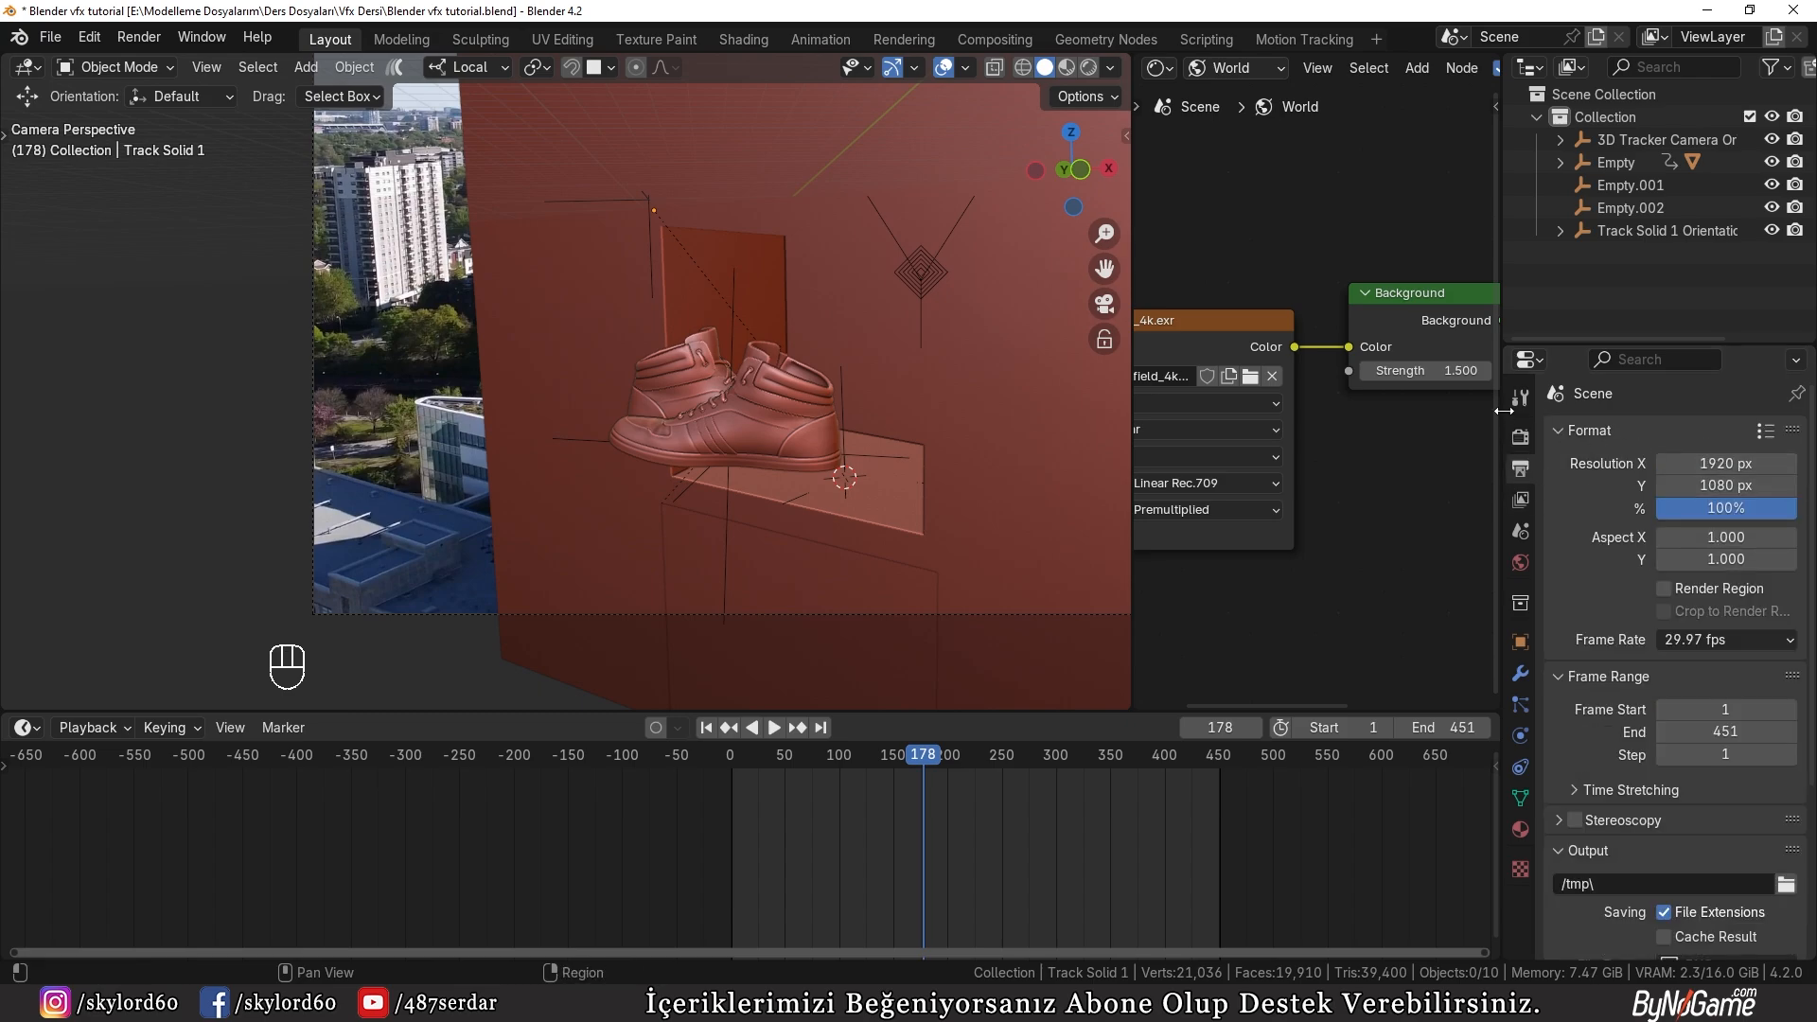
pyautogui.click(1521, 436)
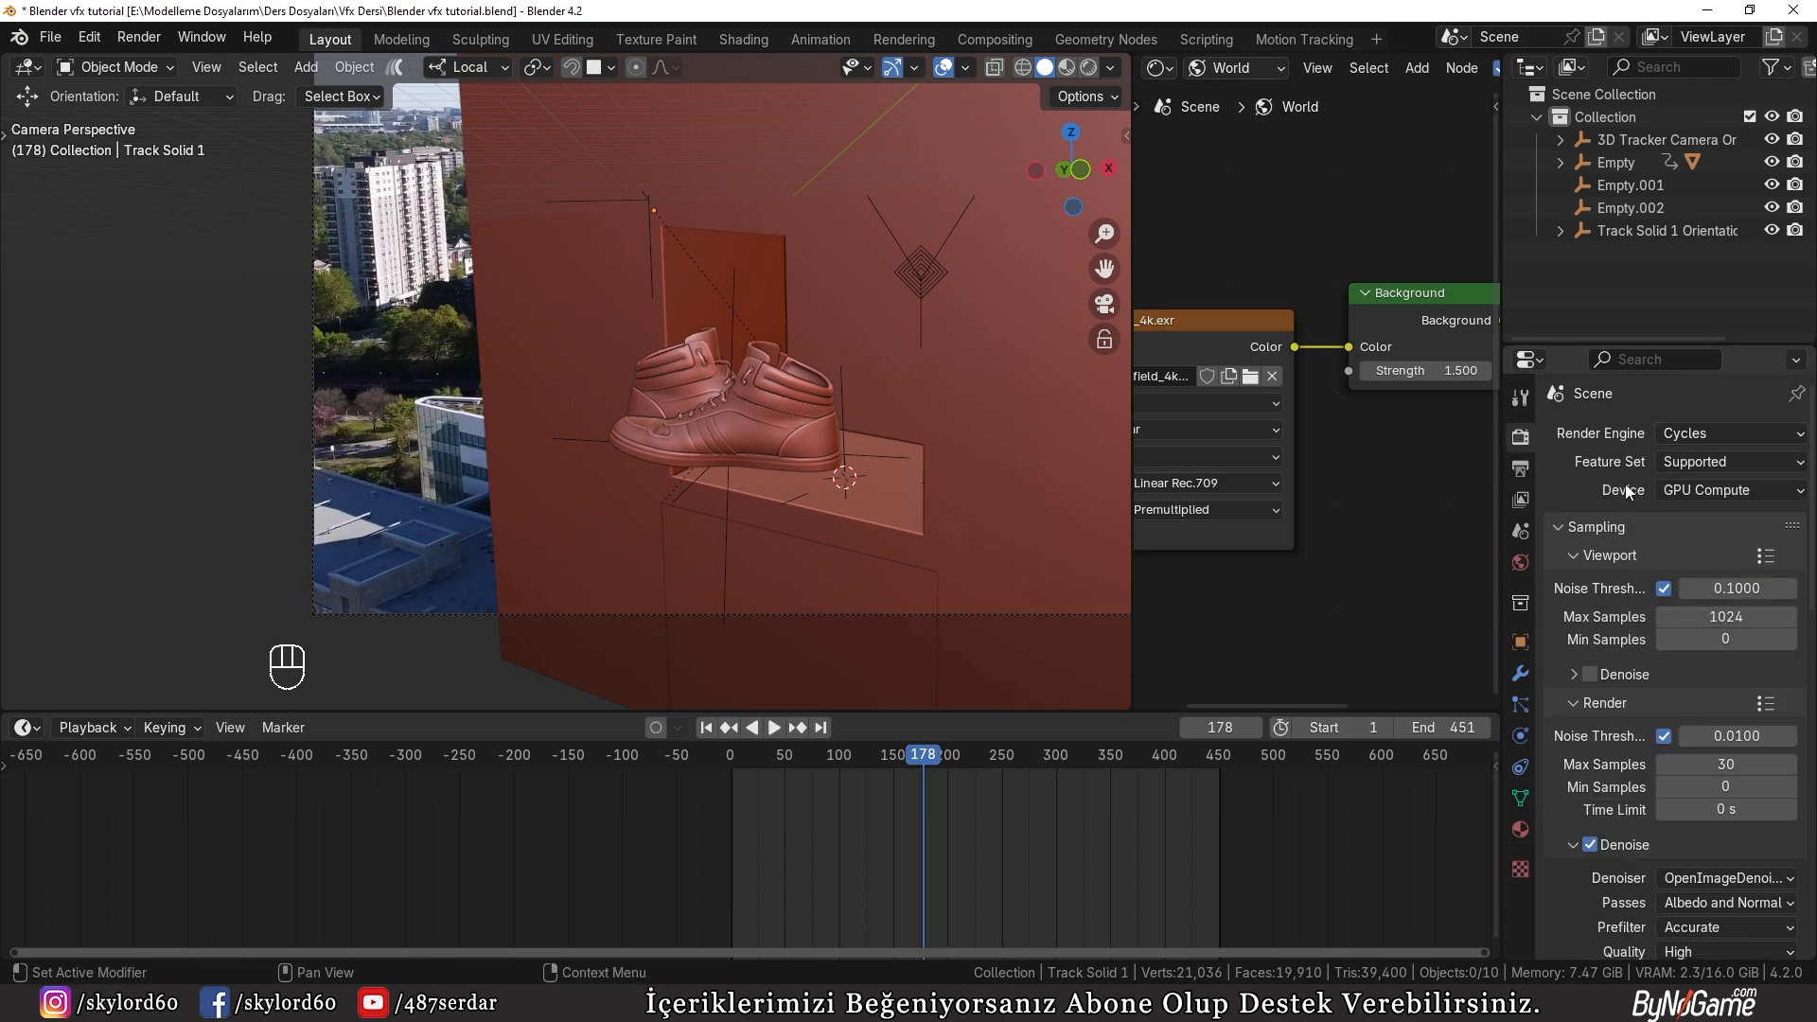
pyautogui.scroll(-3, 1621, 546)
pyautogui.scroll(-1, 1628, 533)
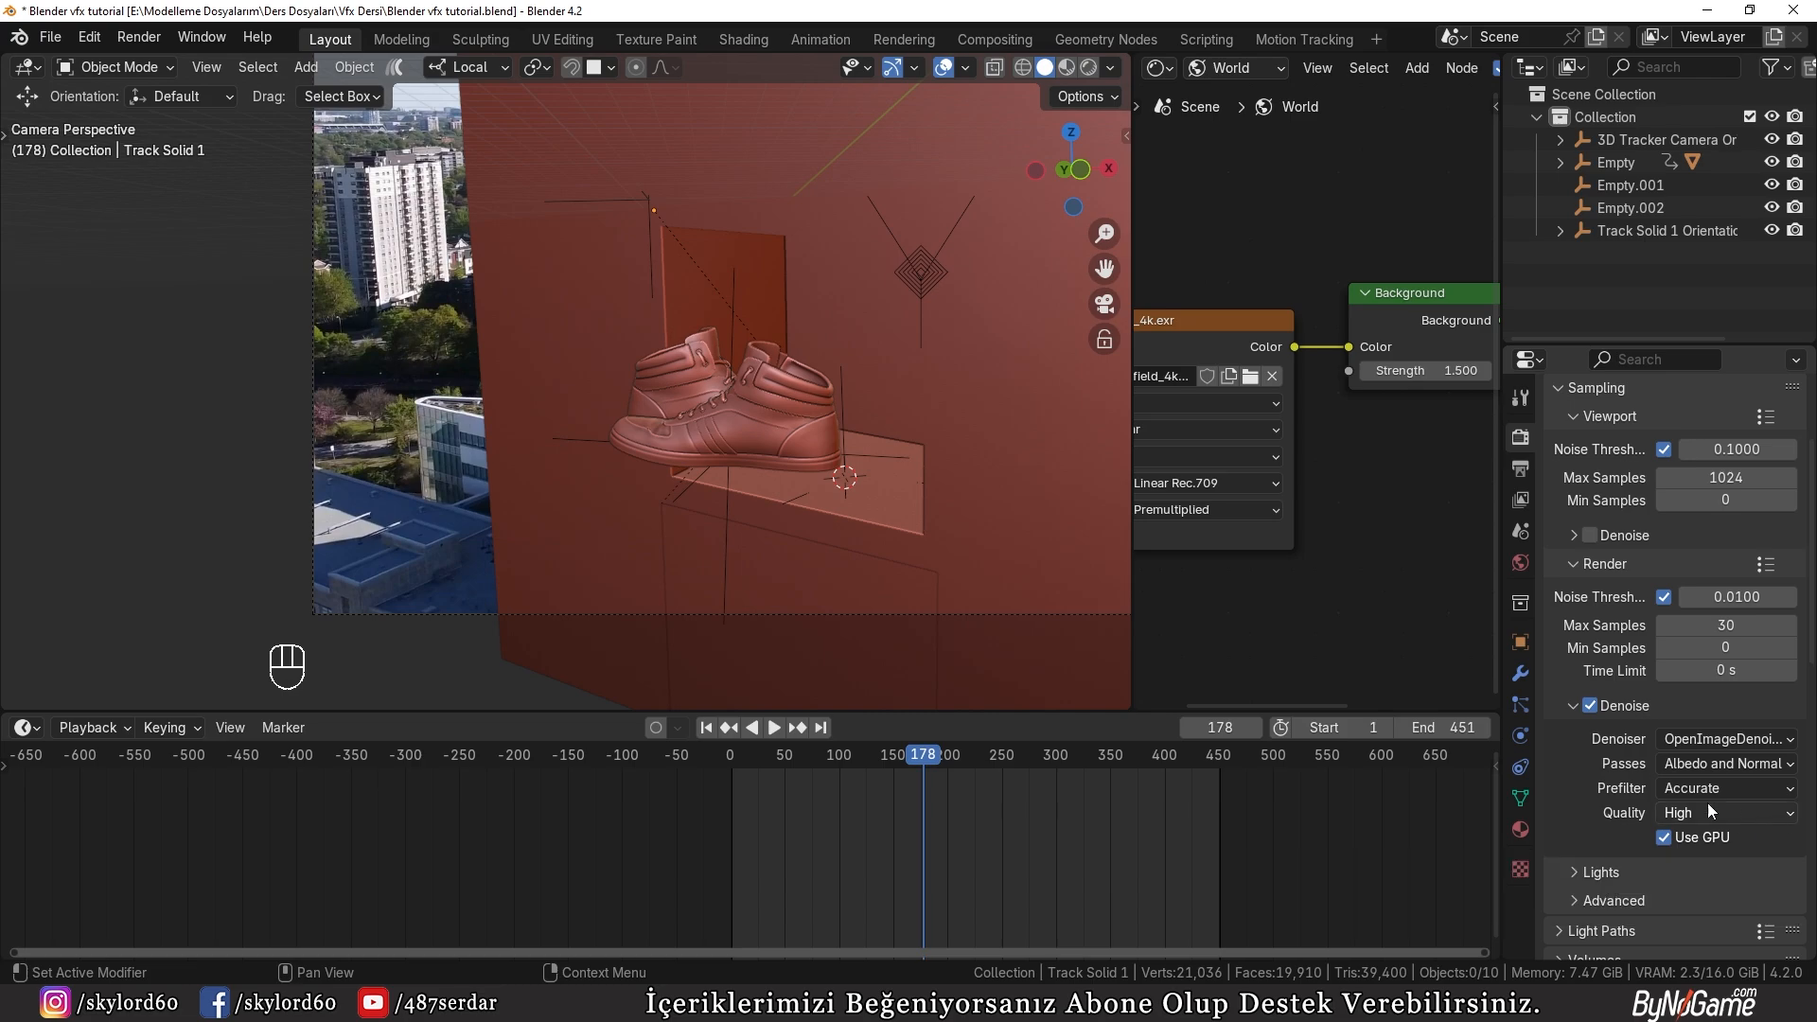
pyautogui.scroll(-15, 1694, 831)
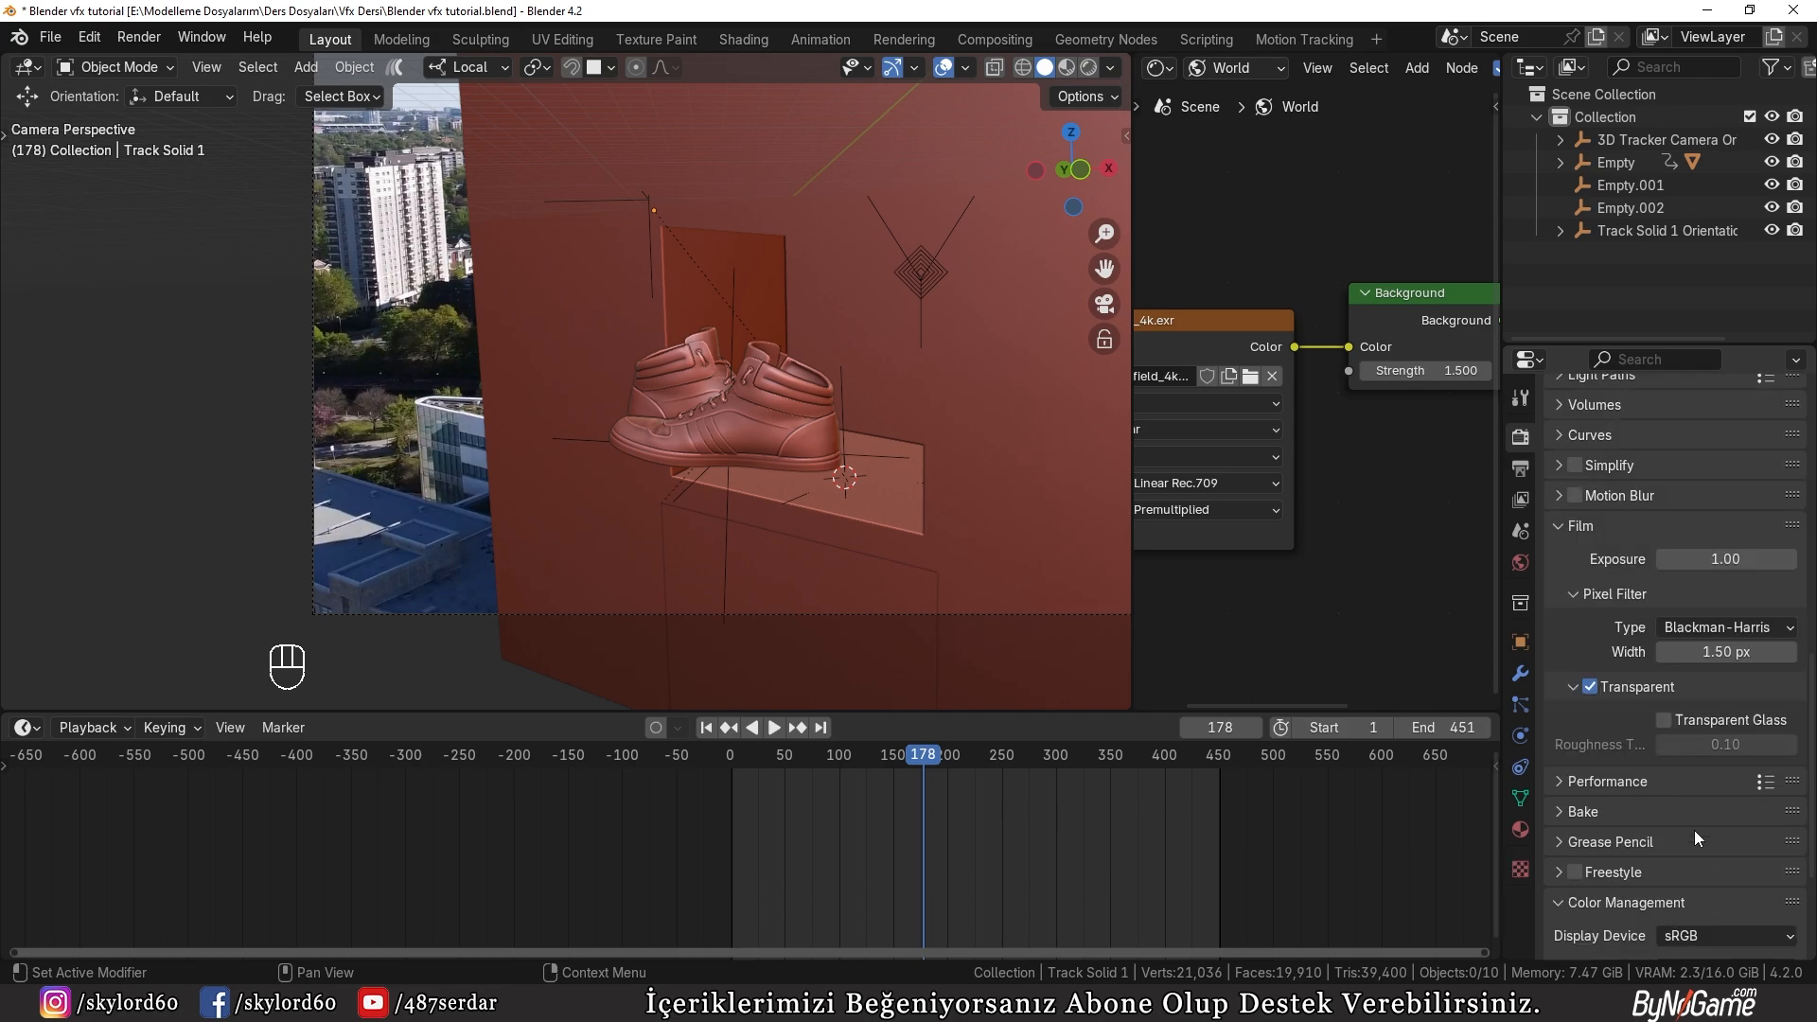
# Step: Copy the leather_shoes folder path from File Explorer and use it as the folder for the render output
pyautogui.click(1521, 469)
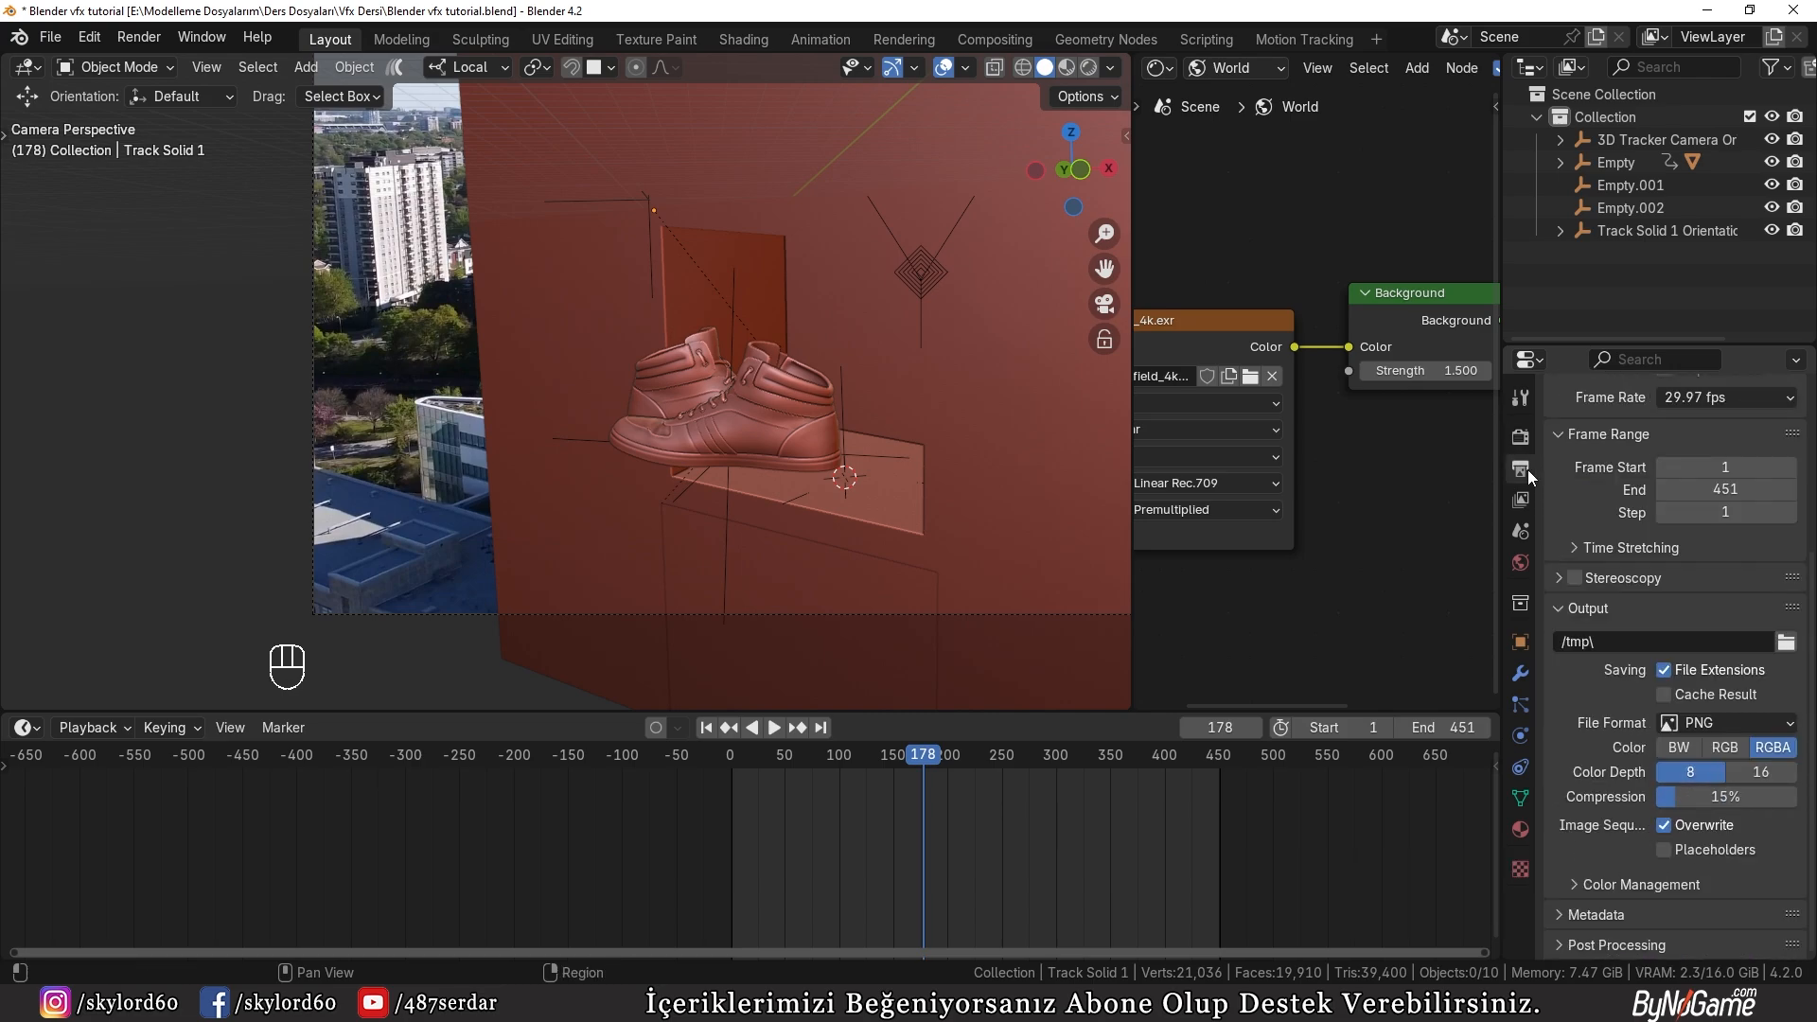
pyautogui.click(1786, 642)
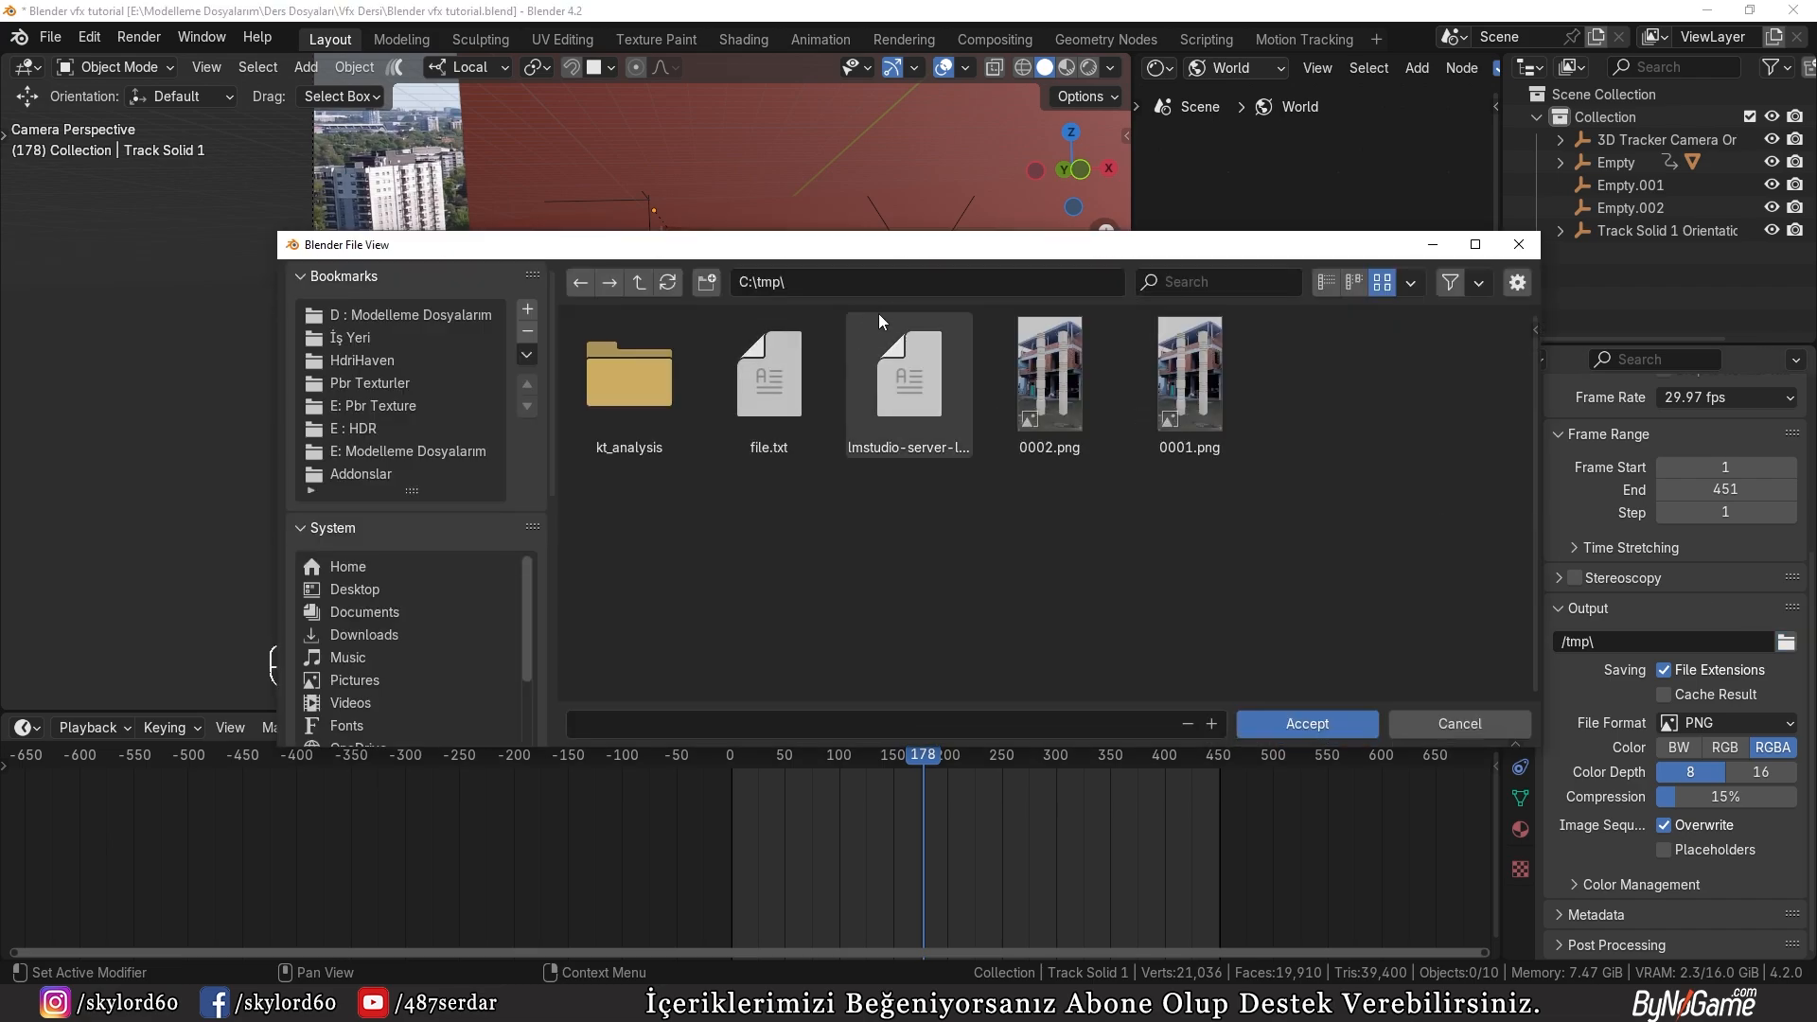
pyautogui.hotkey('ctrl', 'v')
pyautogui.click(293, 1003)
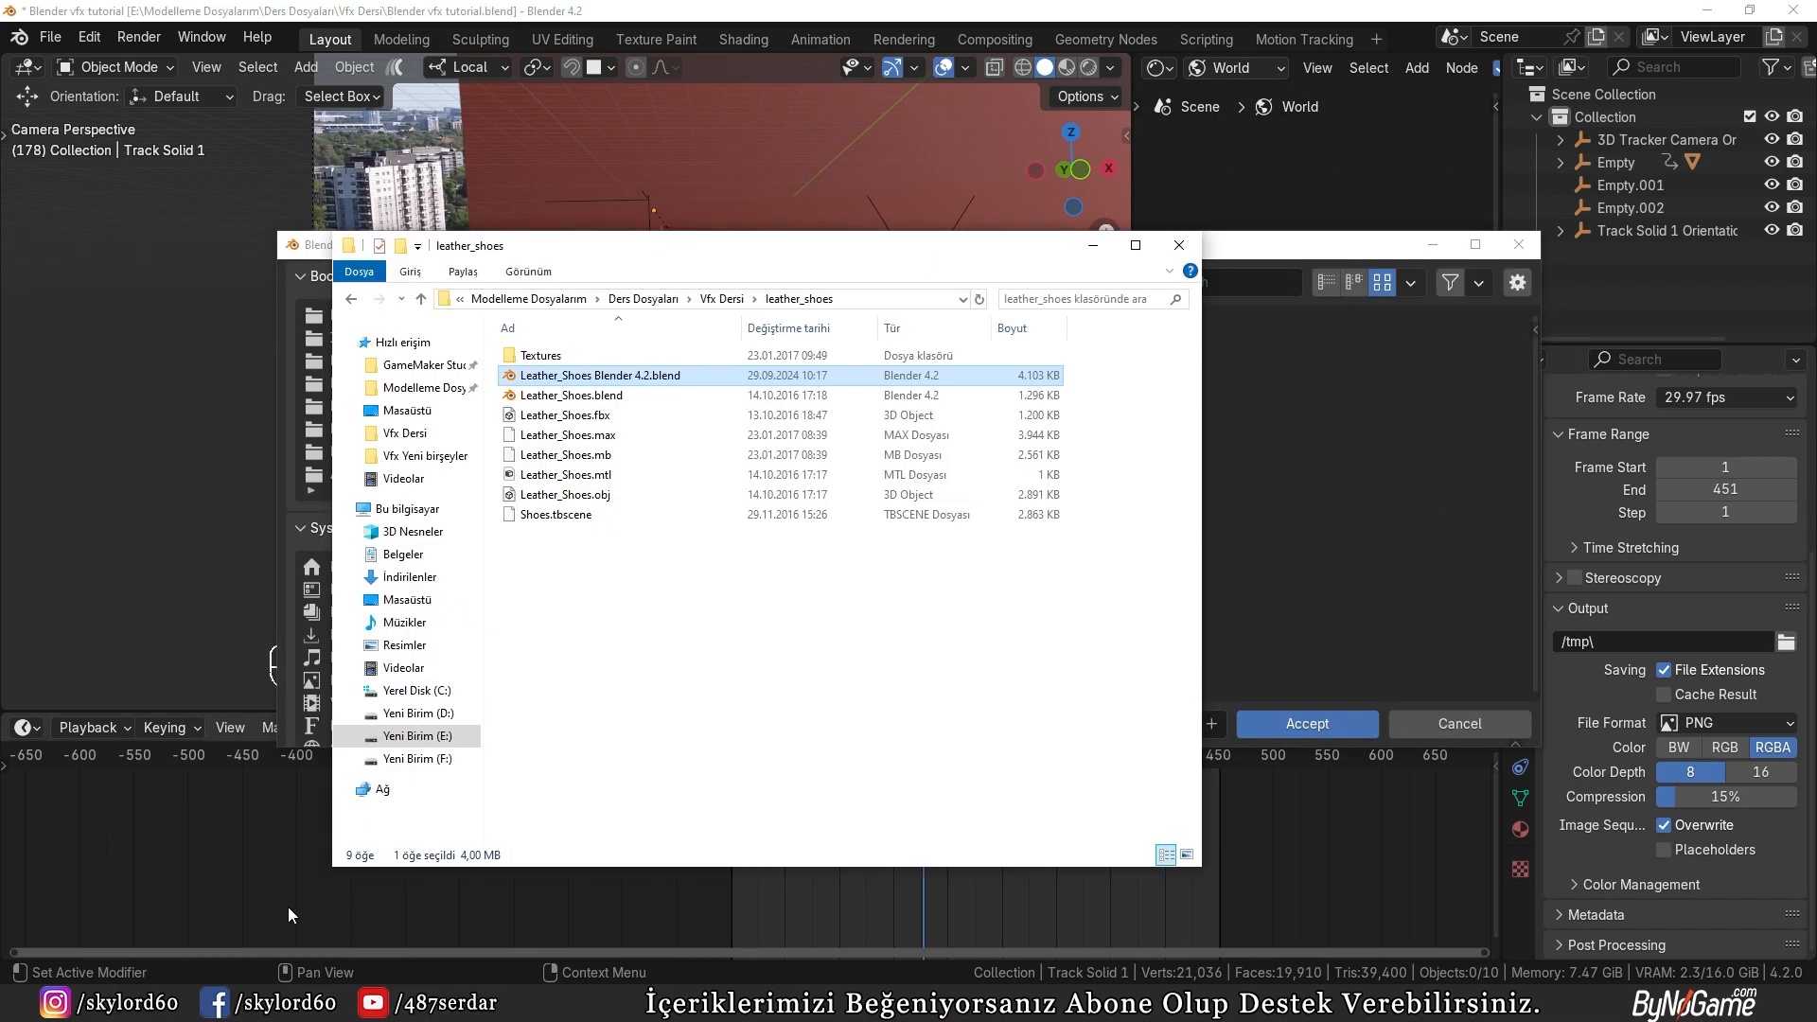
pyautogui.click(840, 306)
pyautogui.hotkey('ctrl', 'c')
pyautogui.hotkey('alt', 'Tab')
pyautogui.hotkey('ctrl', 'v')
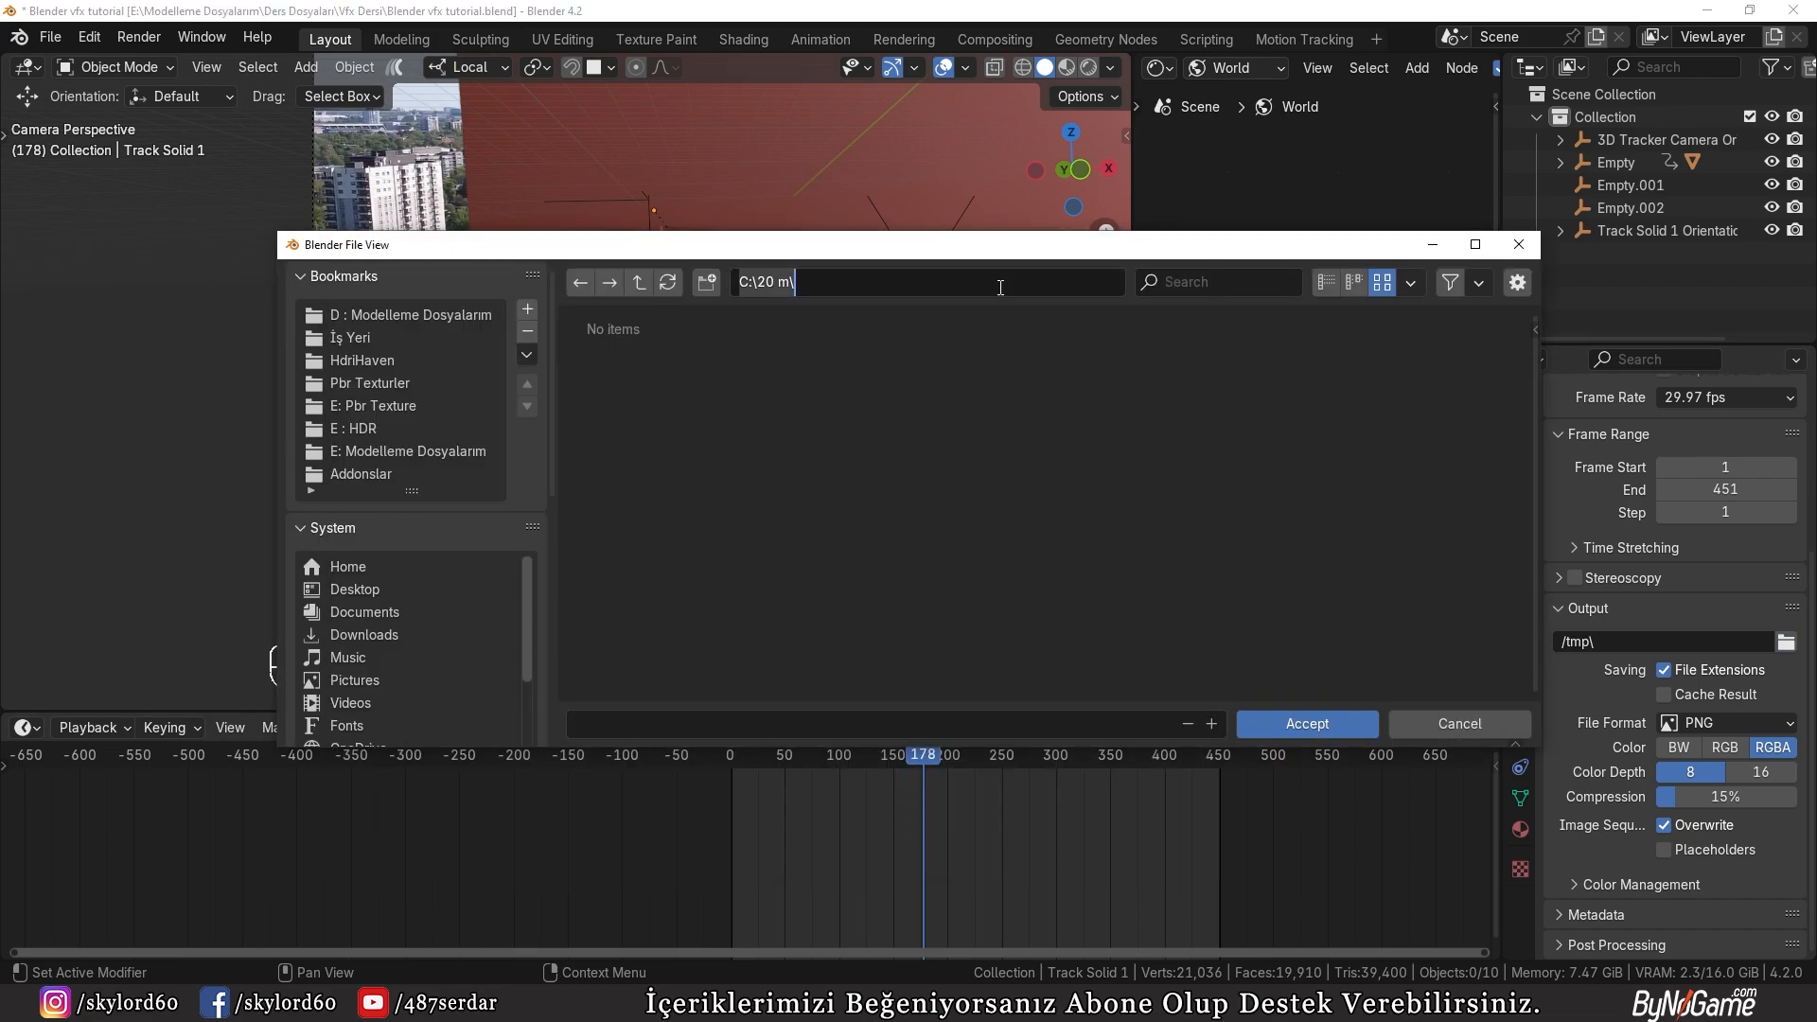
# Step: Name the render output Finalvfx, accept the path, and set the file format to FFmpeg Video
pyautogui.click(721, 725)
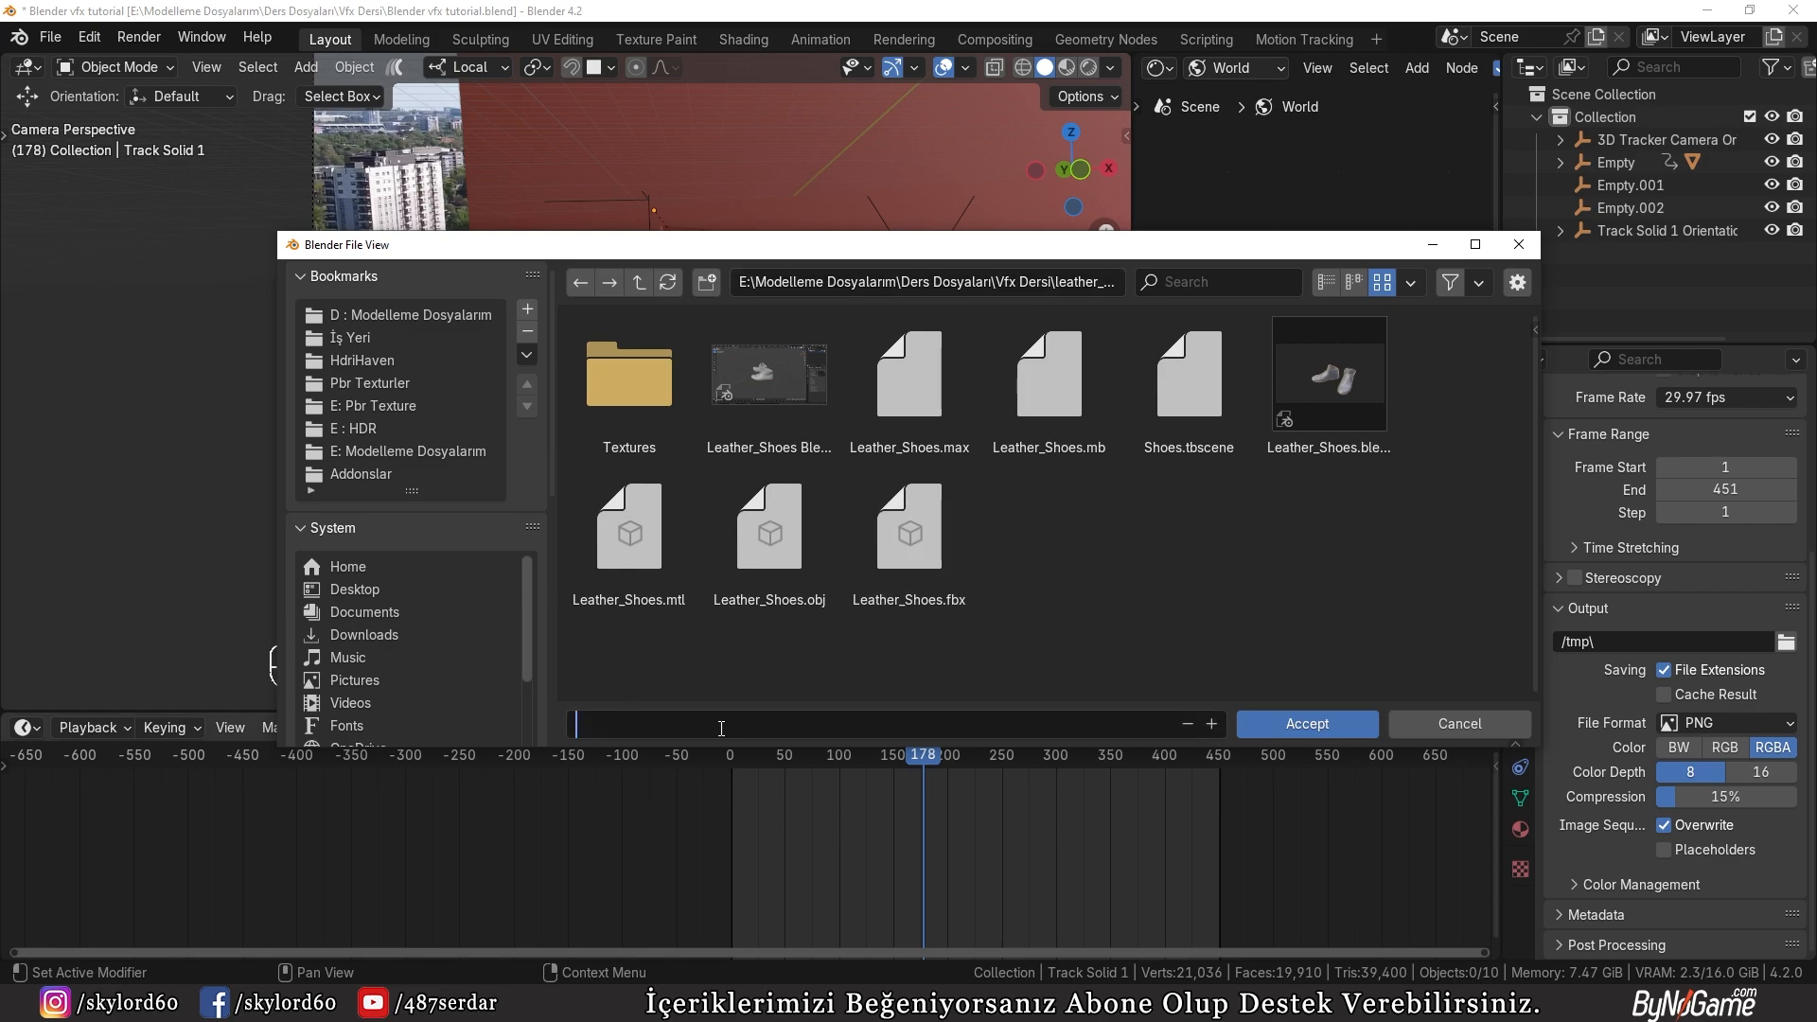
pyautogui.write('FinalF')
pyautogui.press('BackSpace')
pyautogui.write('vfx')
pyautogui.press('Return')
pyautogui.click(1364, 729)
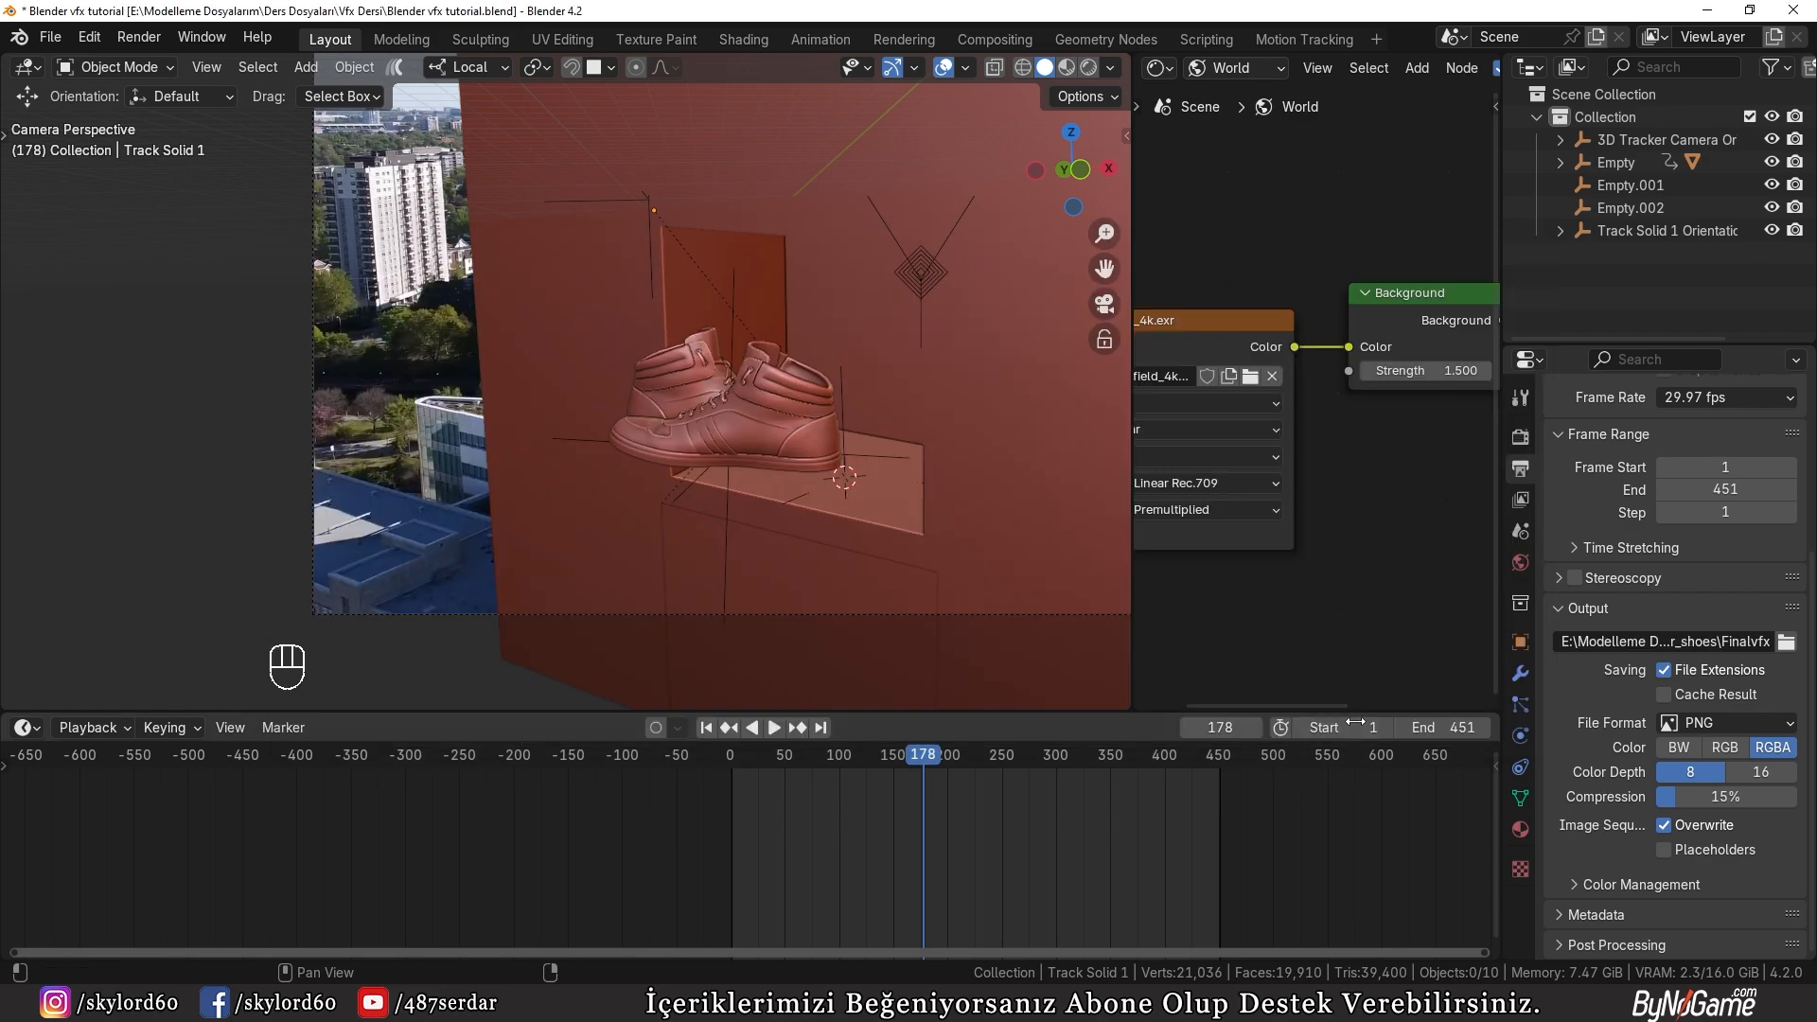
pyautogui.click(1740, 721)
pyautogui.click(1715, 785)
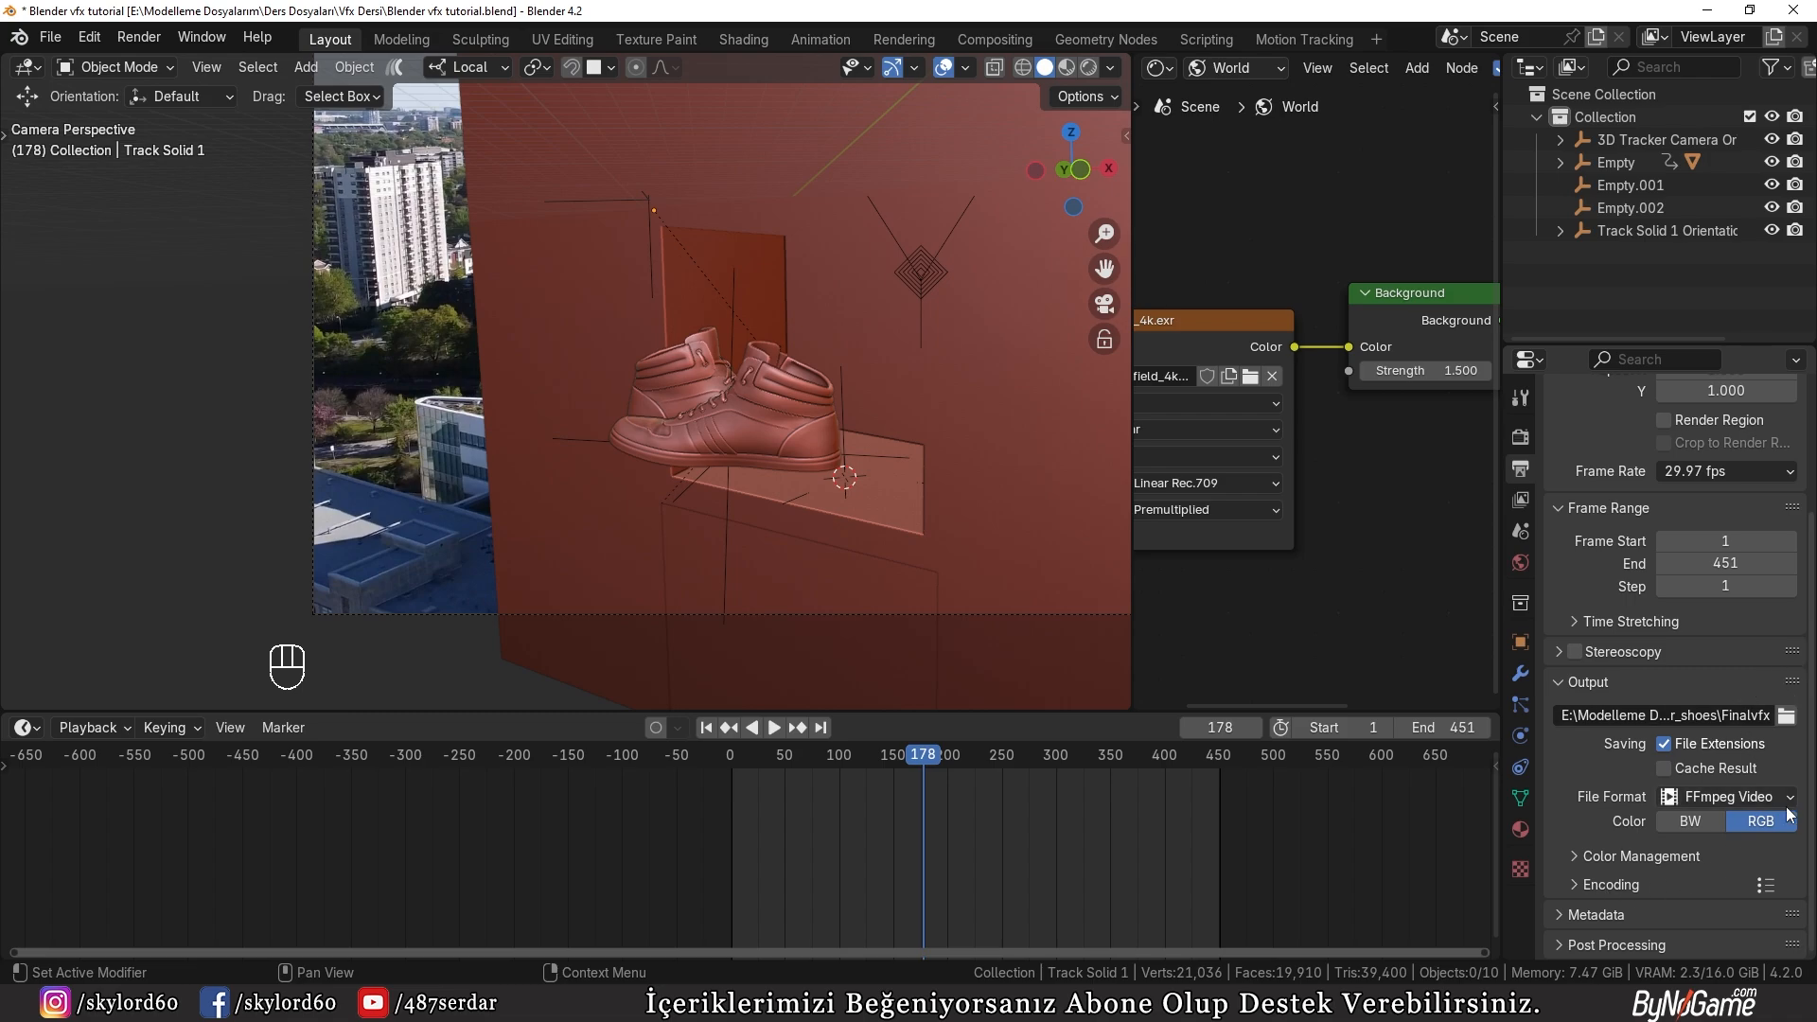
# Step: Apply the H264 in MP4 preset to the output's video encoding settings
pyautogui.click(1578, 884)
pyautogui.scroll(-2, 1654, 871)
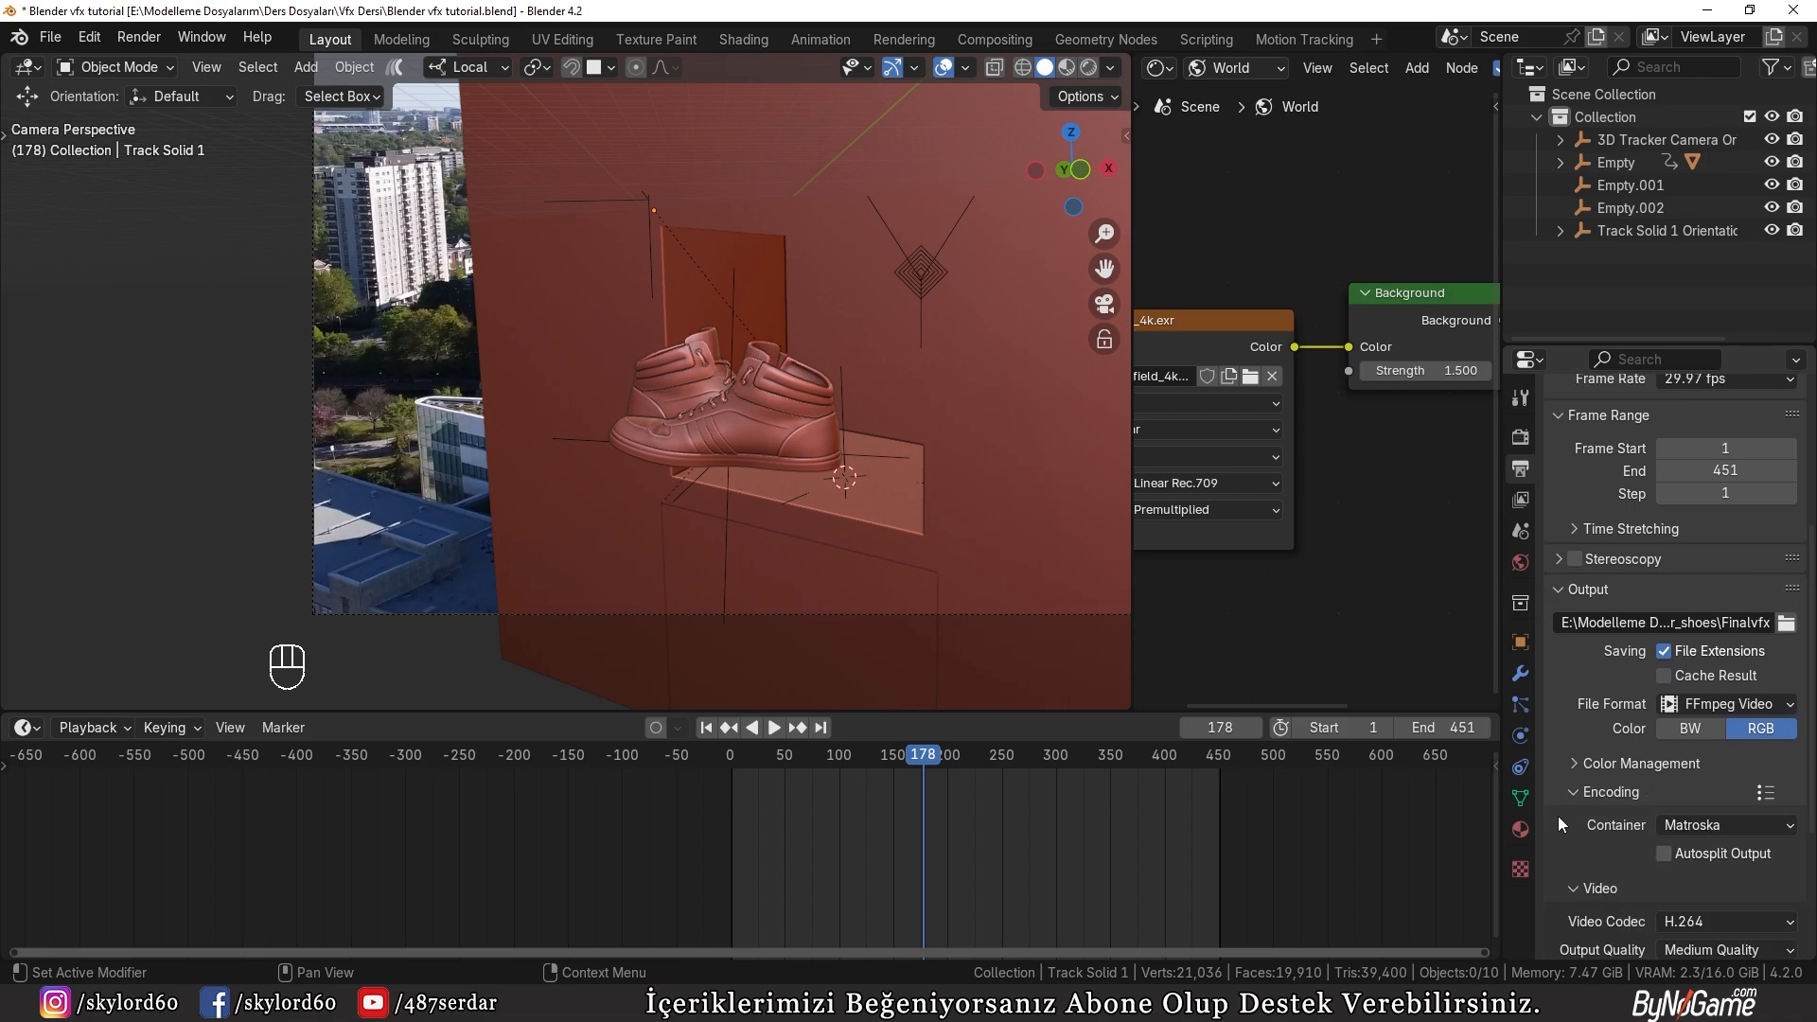
pyautogui.click(1767, 793)
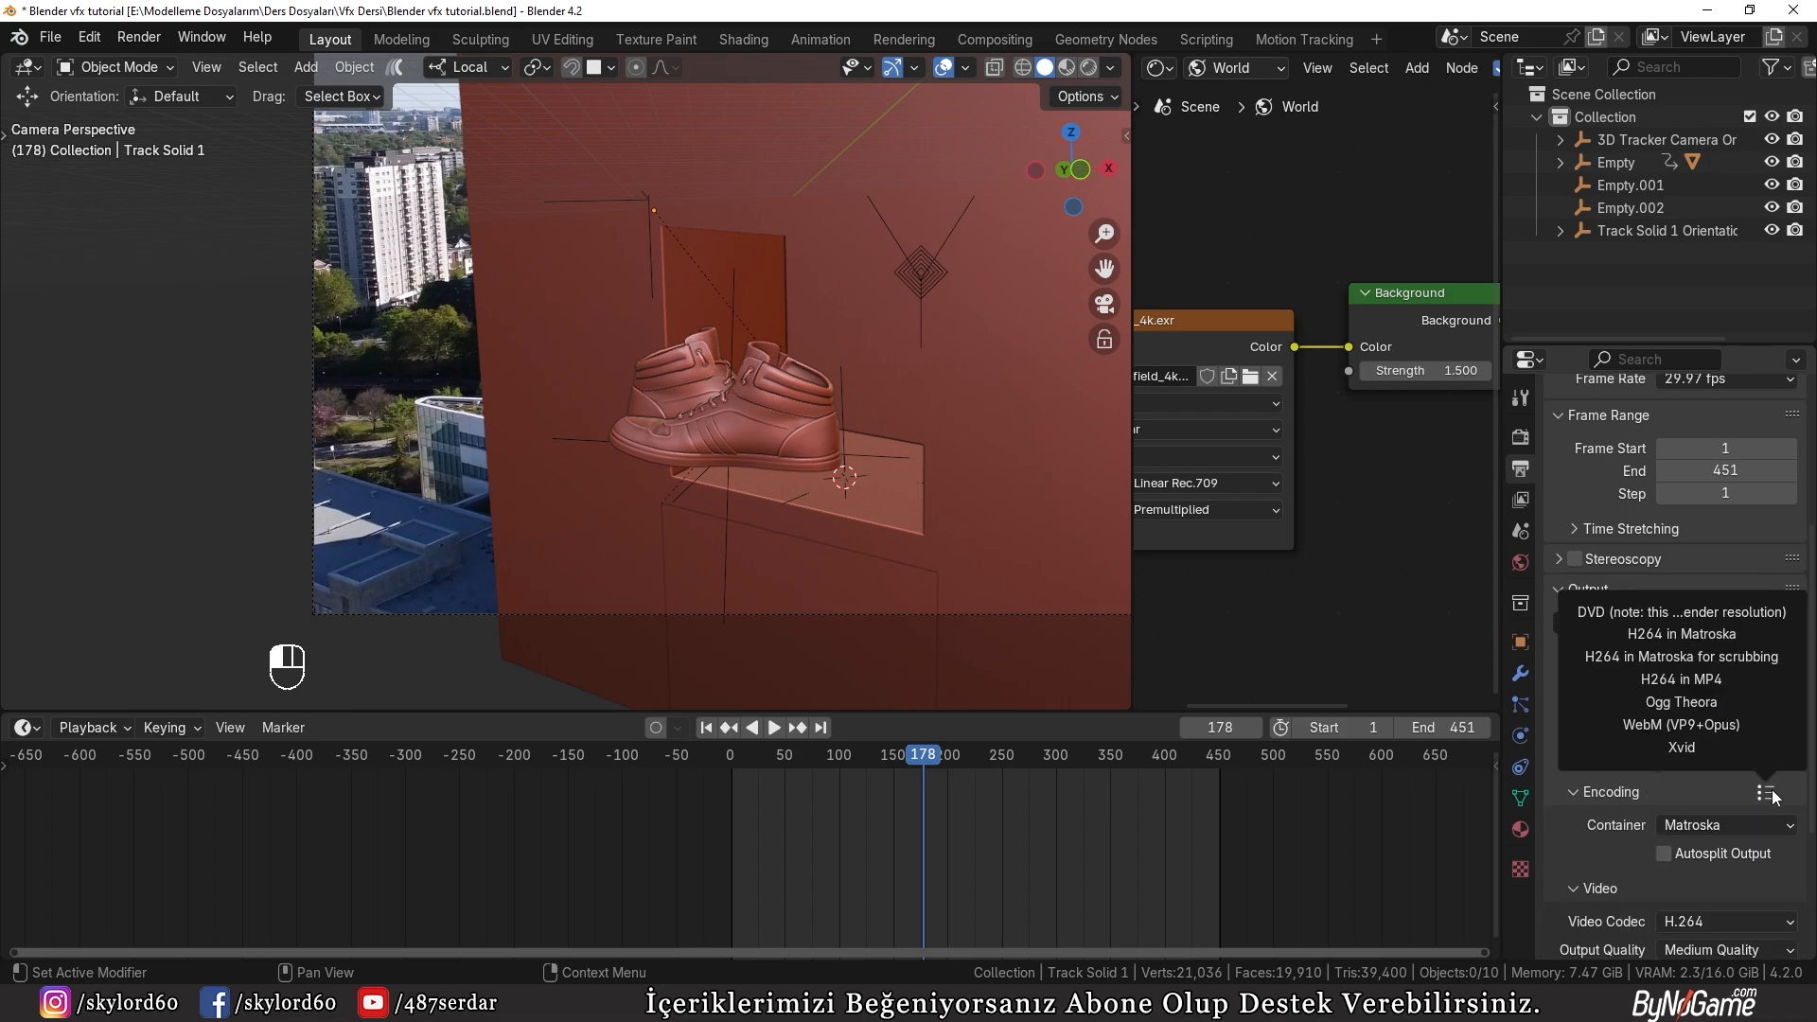
pyautogui.click(1679, 680)
pyautogui.scroll(-3, 1644, 801)
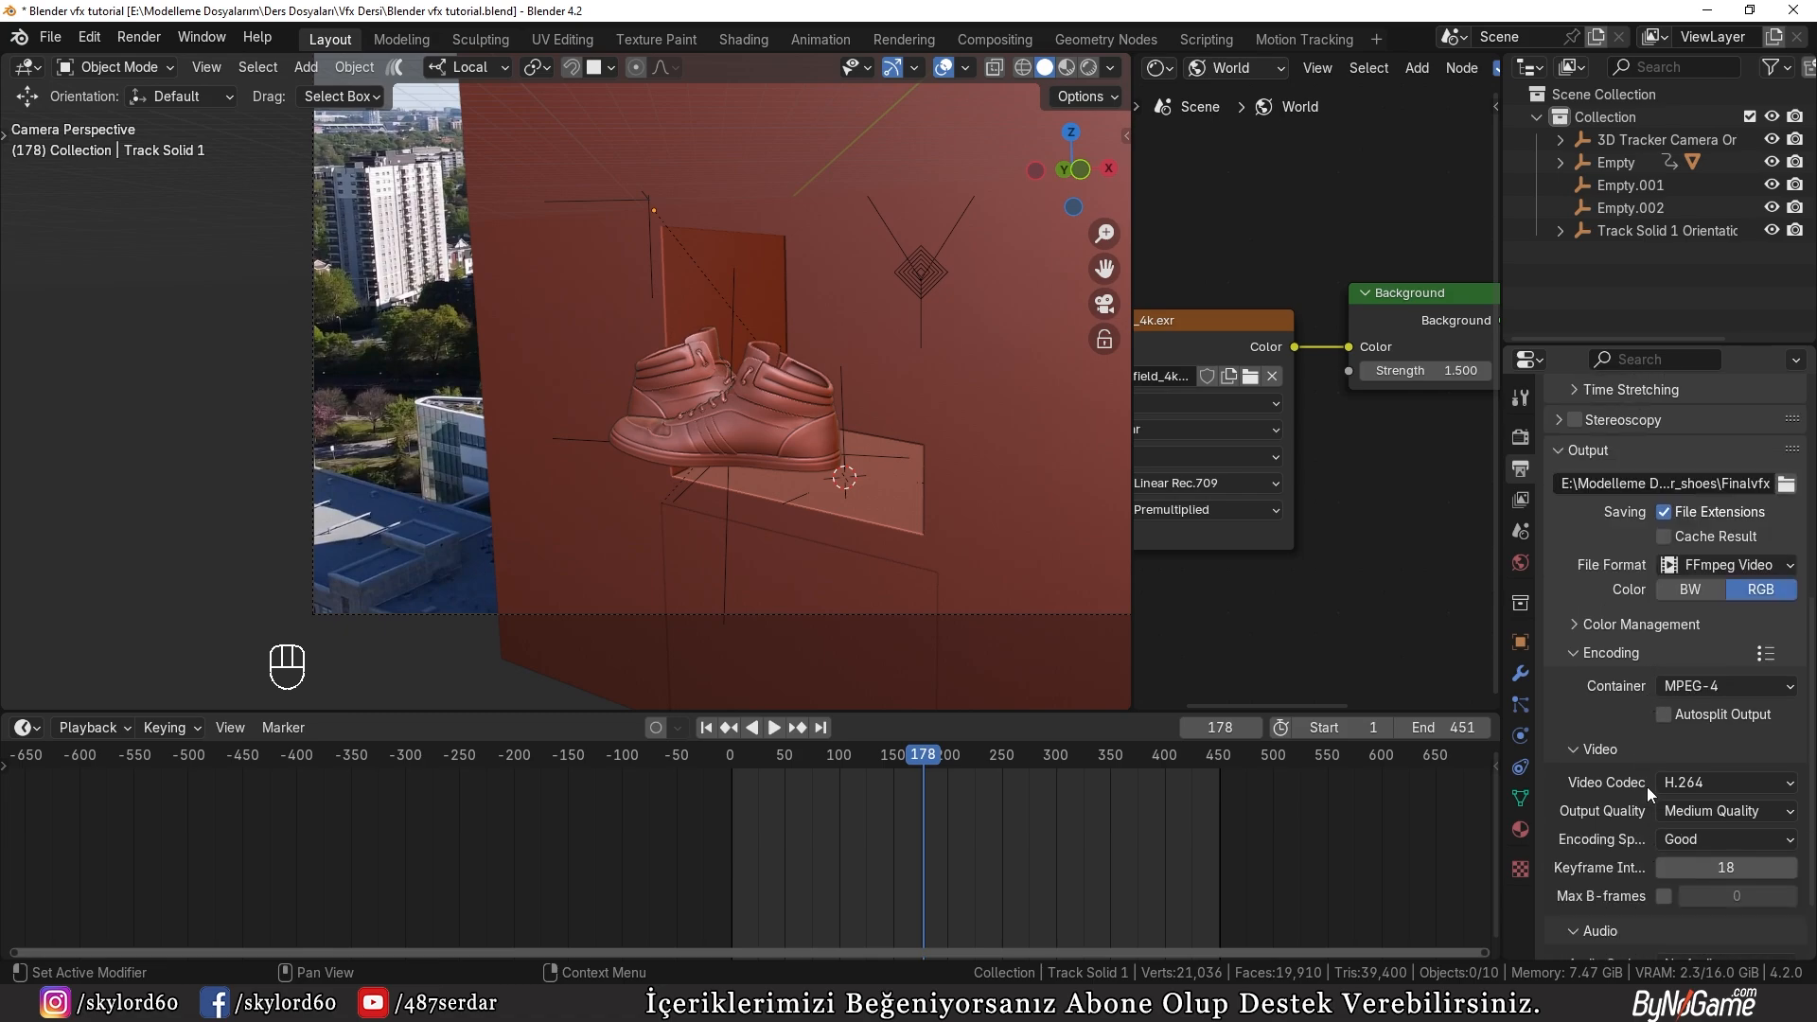
# Step: Review the output's video codec, quality, audio and color management settings
pyautogui.scroll(-2, 1604, 855)
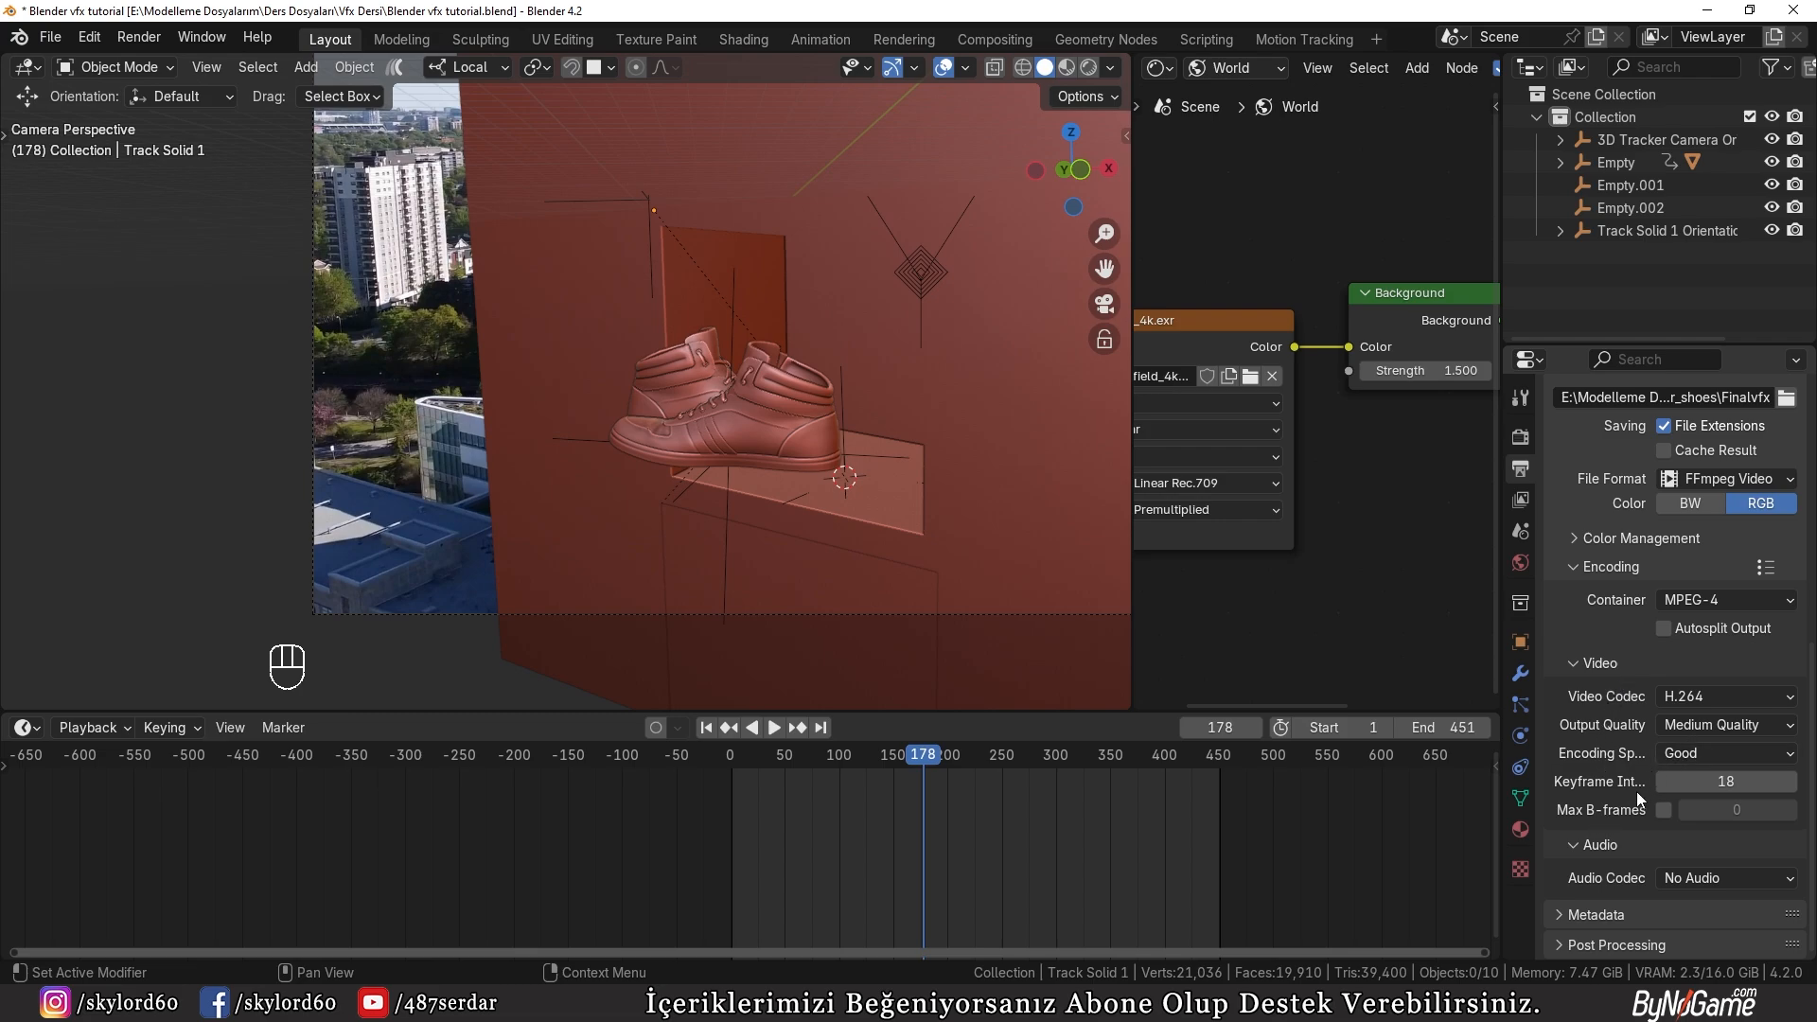
pyautogui.scroll(2, 1656, 761)
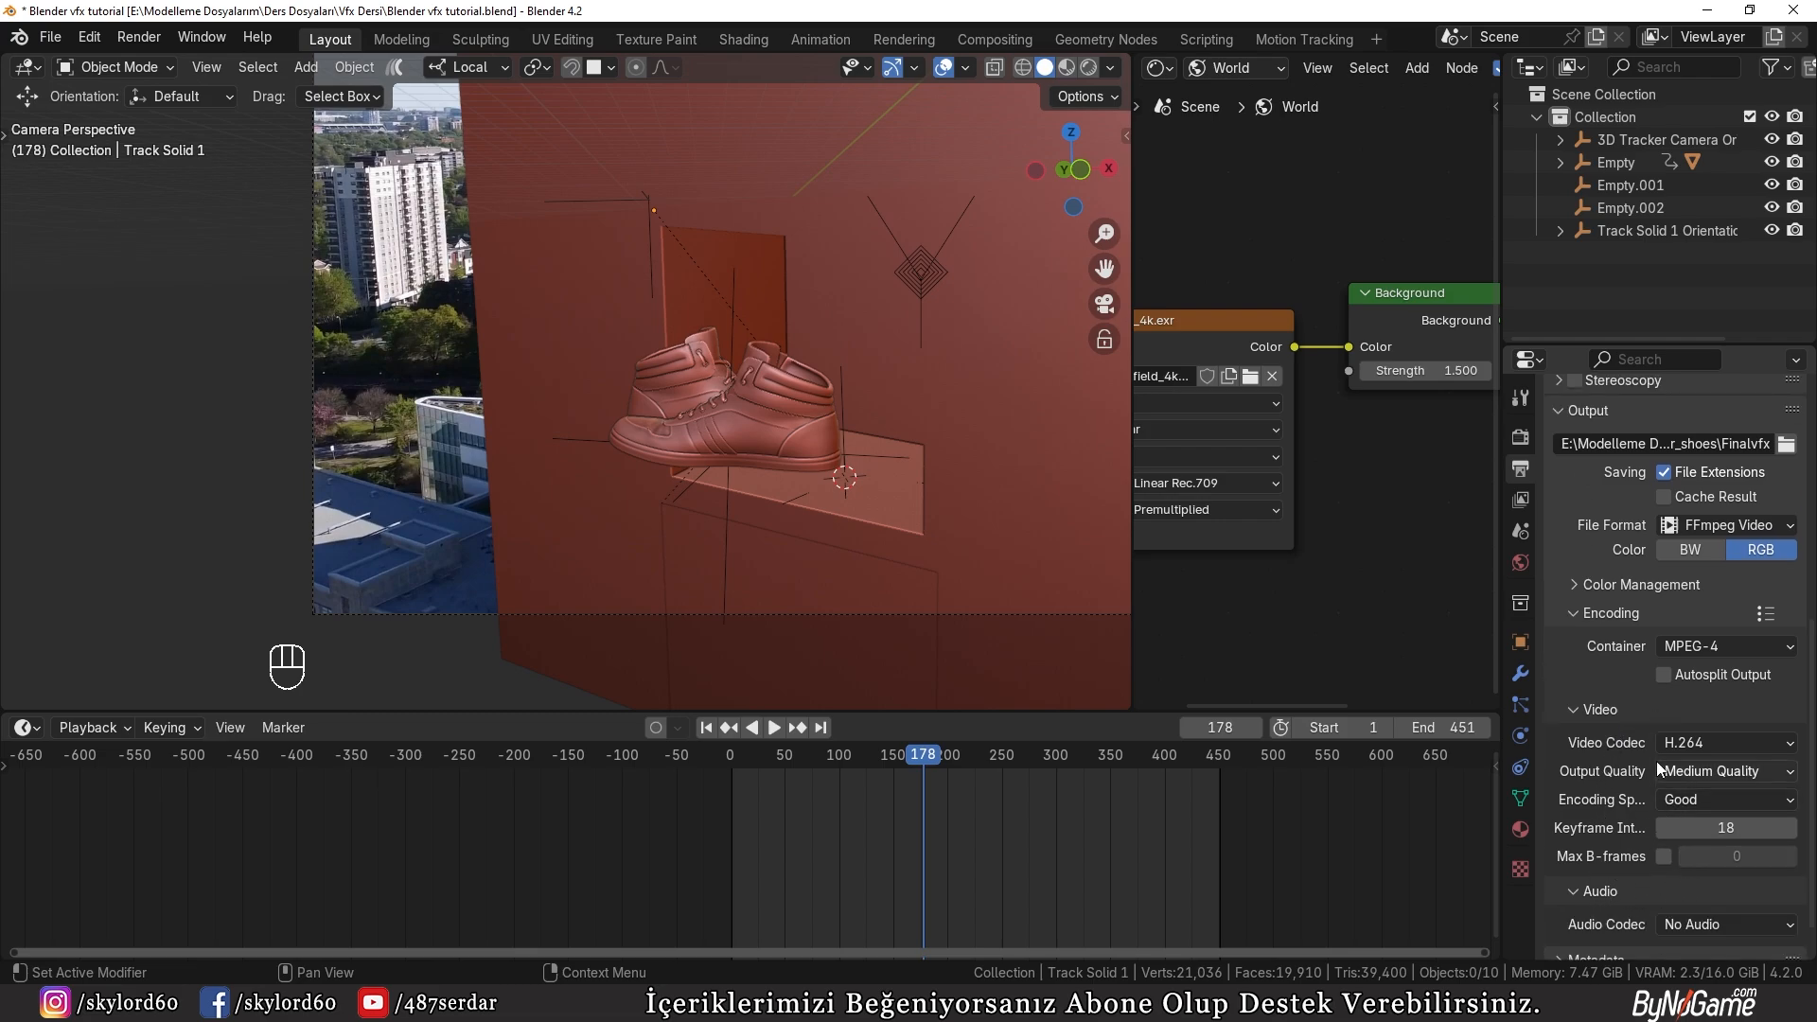
pyautogui.scroll(-2, 1656, 761)
pyautogui.click(1587, 537)
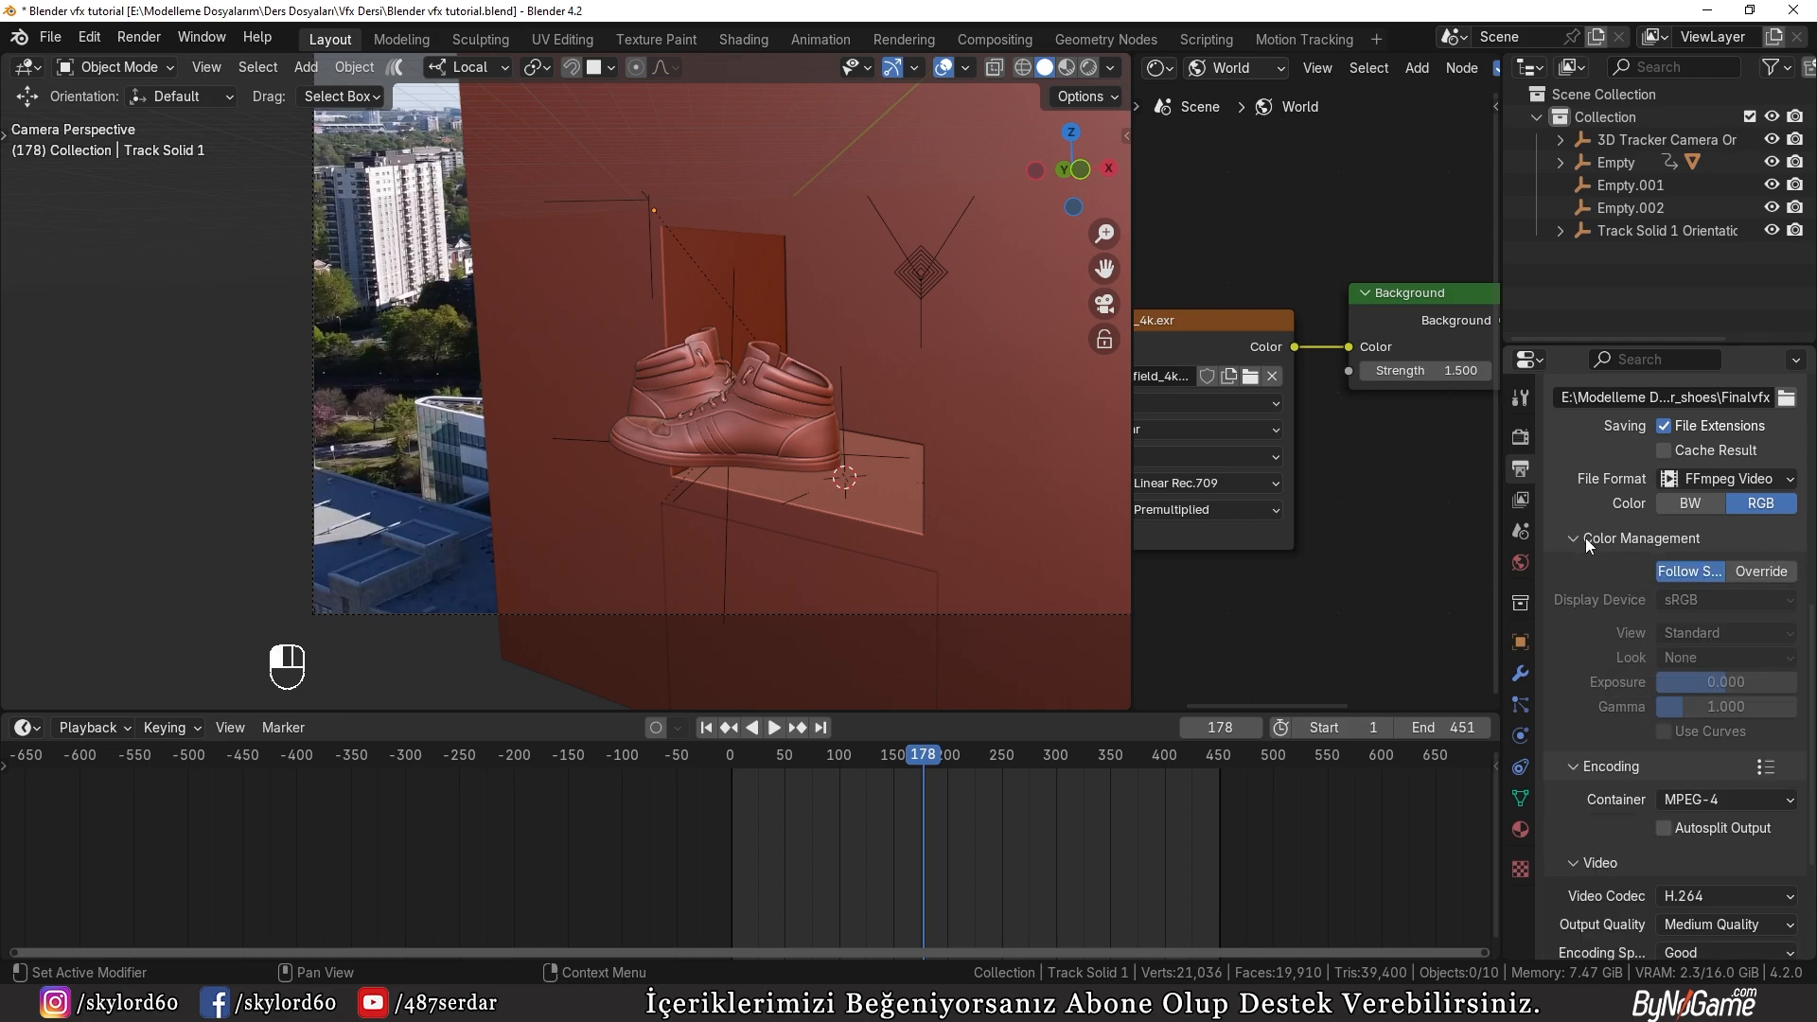
pyautogui.click(1587, 538)
pyautogui.click(1579, 566)
pyautogui.click(1590, 885)
pyautogui.scroll(-7, 1675, 757)
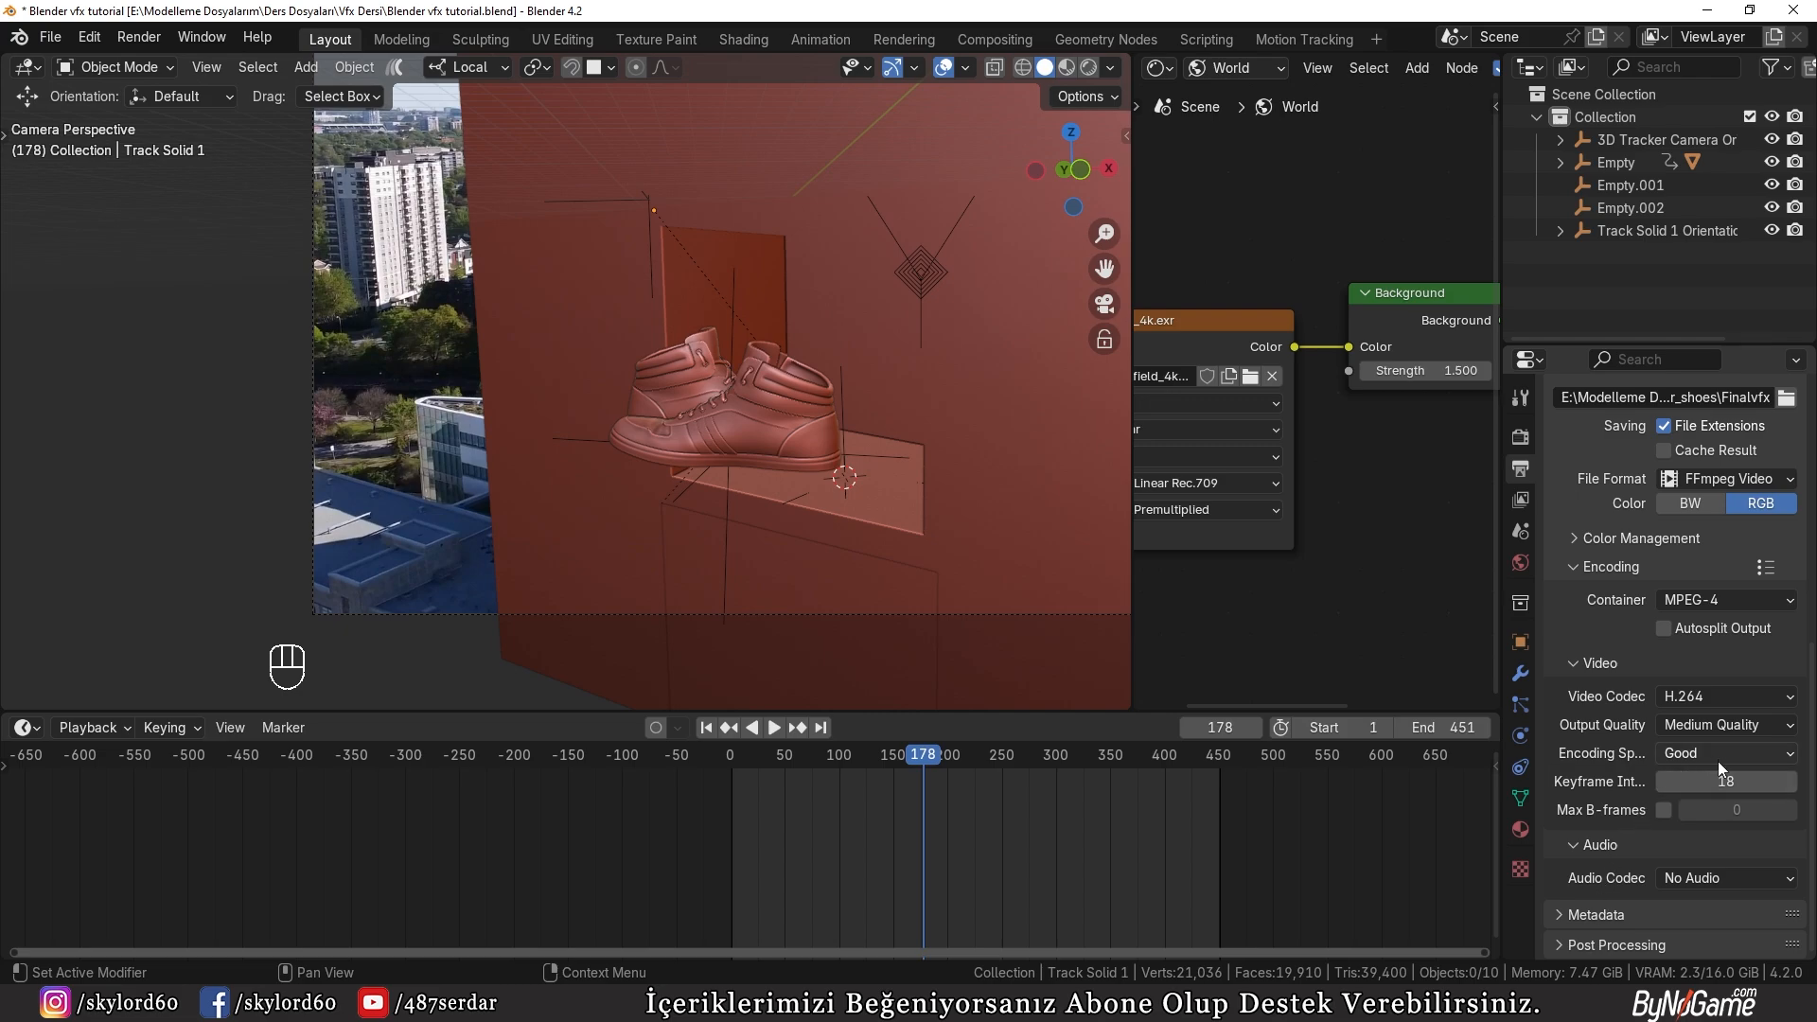
# Step: Reapply the H264 in MP4 encoding preset and set the output quality to Constant Bitrate
pyautogui.click(1753, 570)
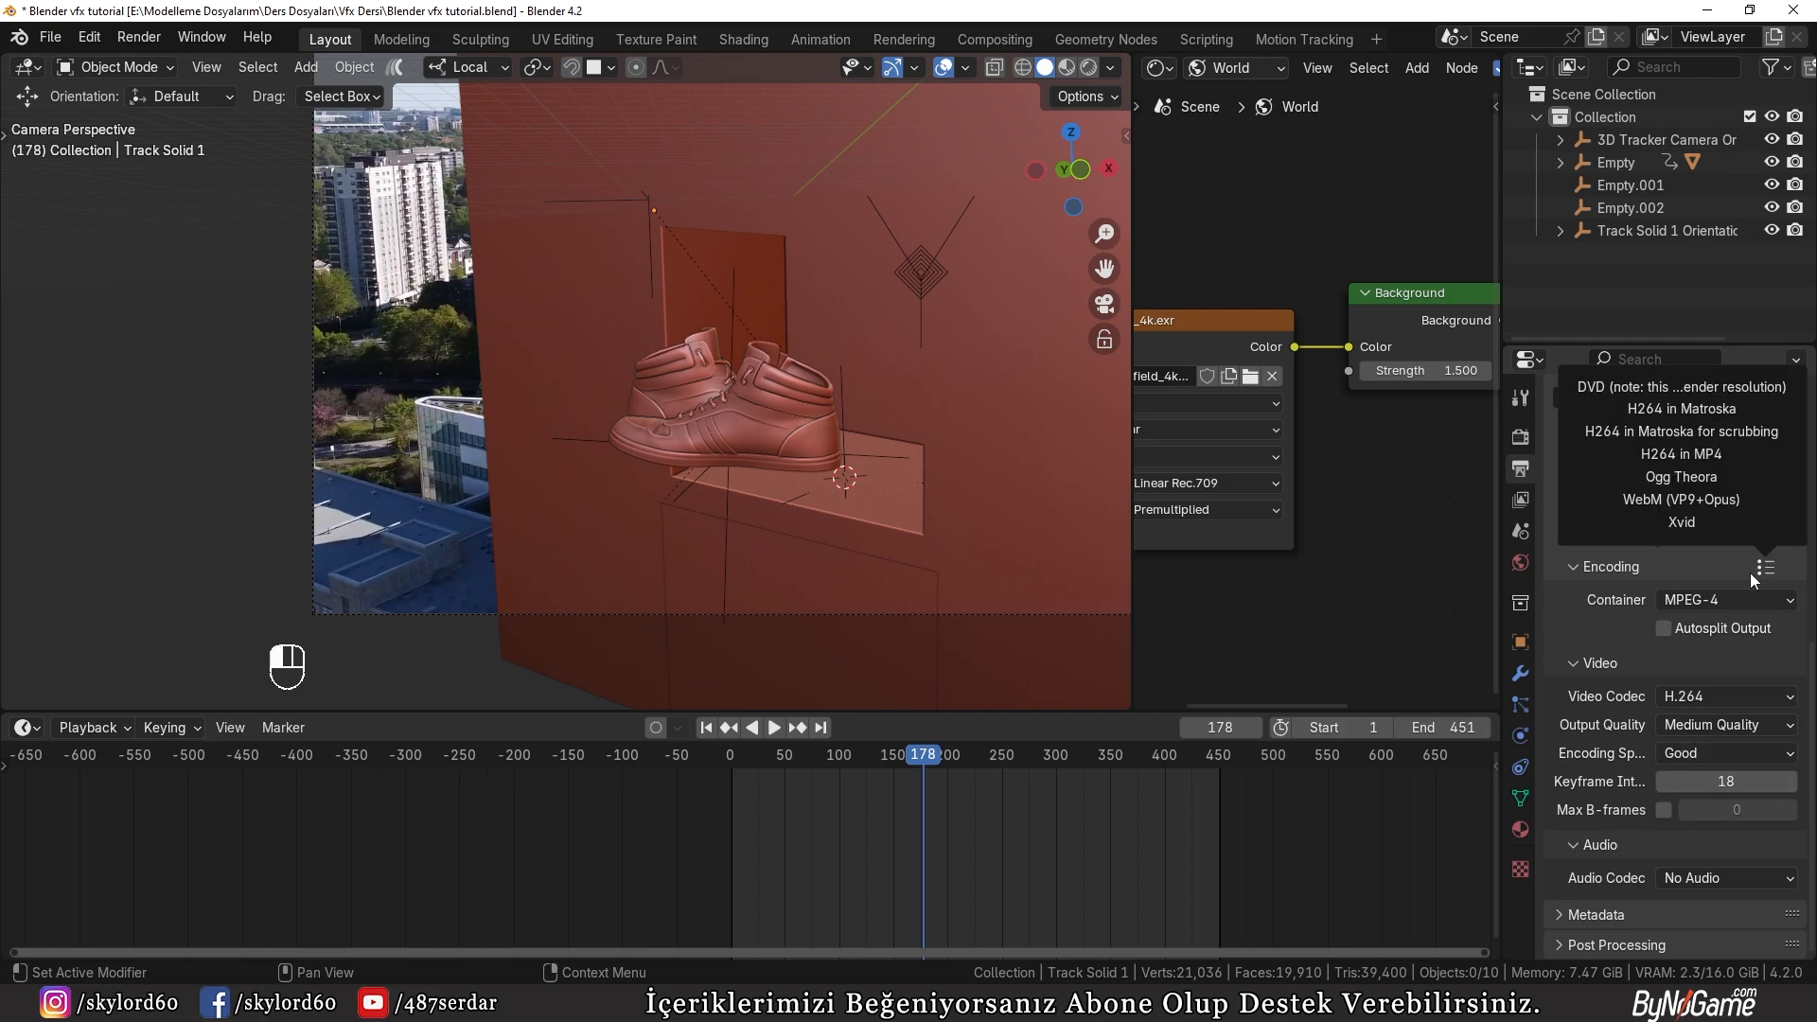
pyautogui.click(1681, 476)
pyautogui.click(1682, 456)
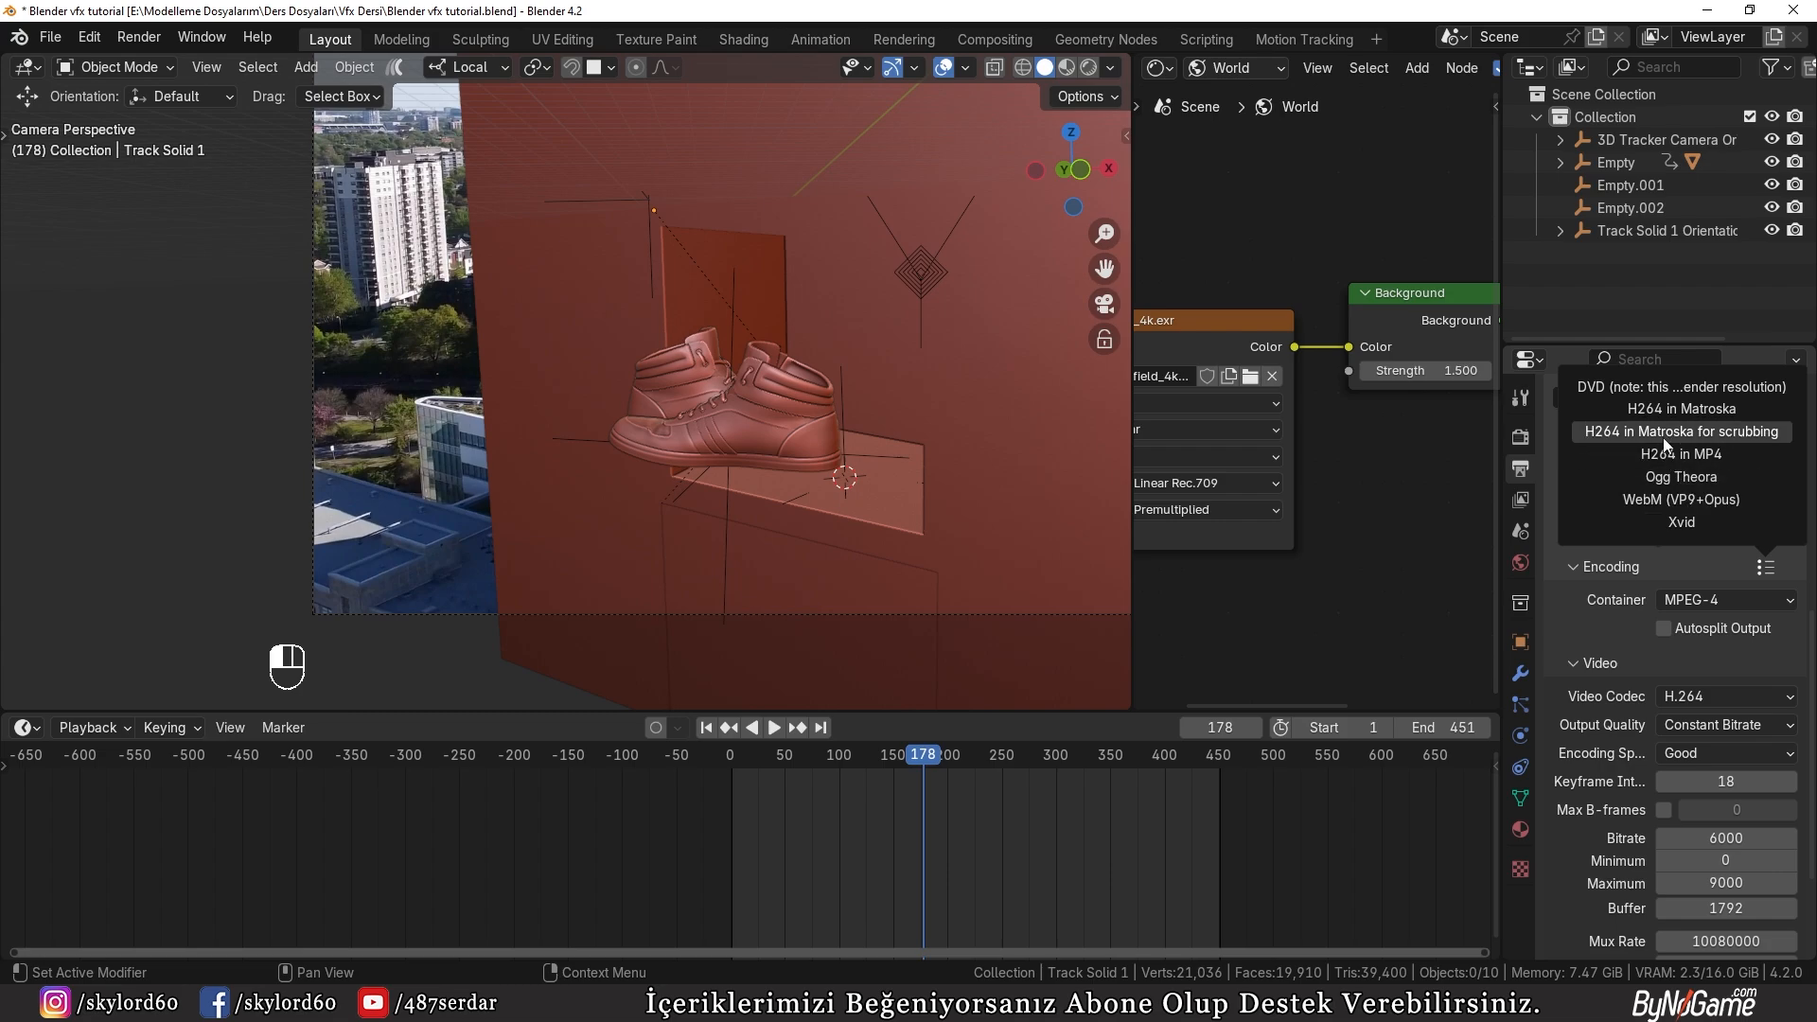
pyautogui.click(1664, 433)
pyautogui.click(1683, 451)
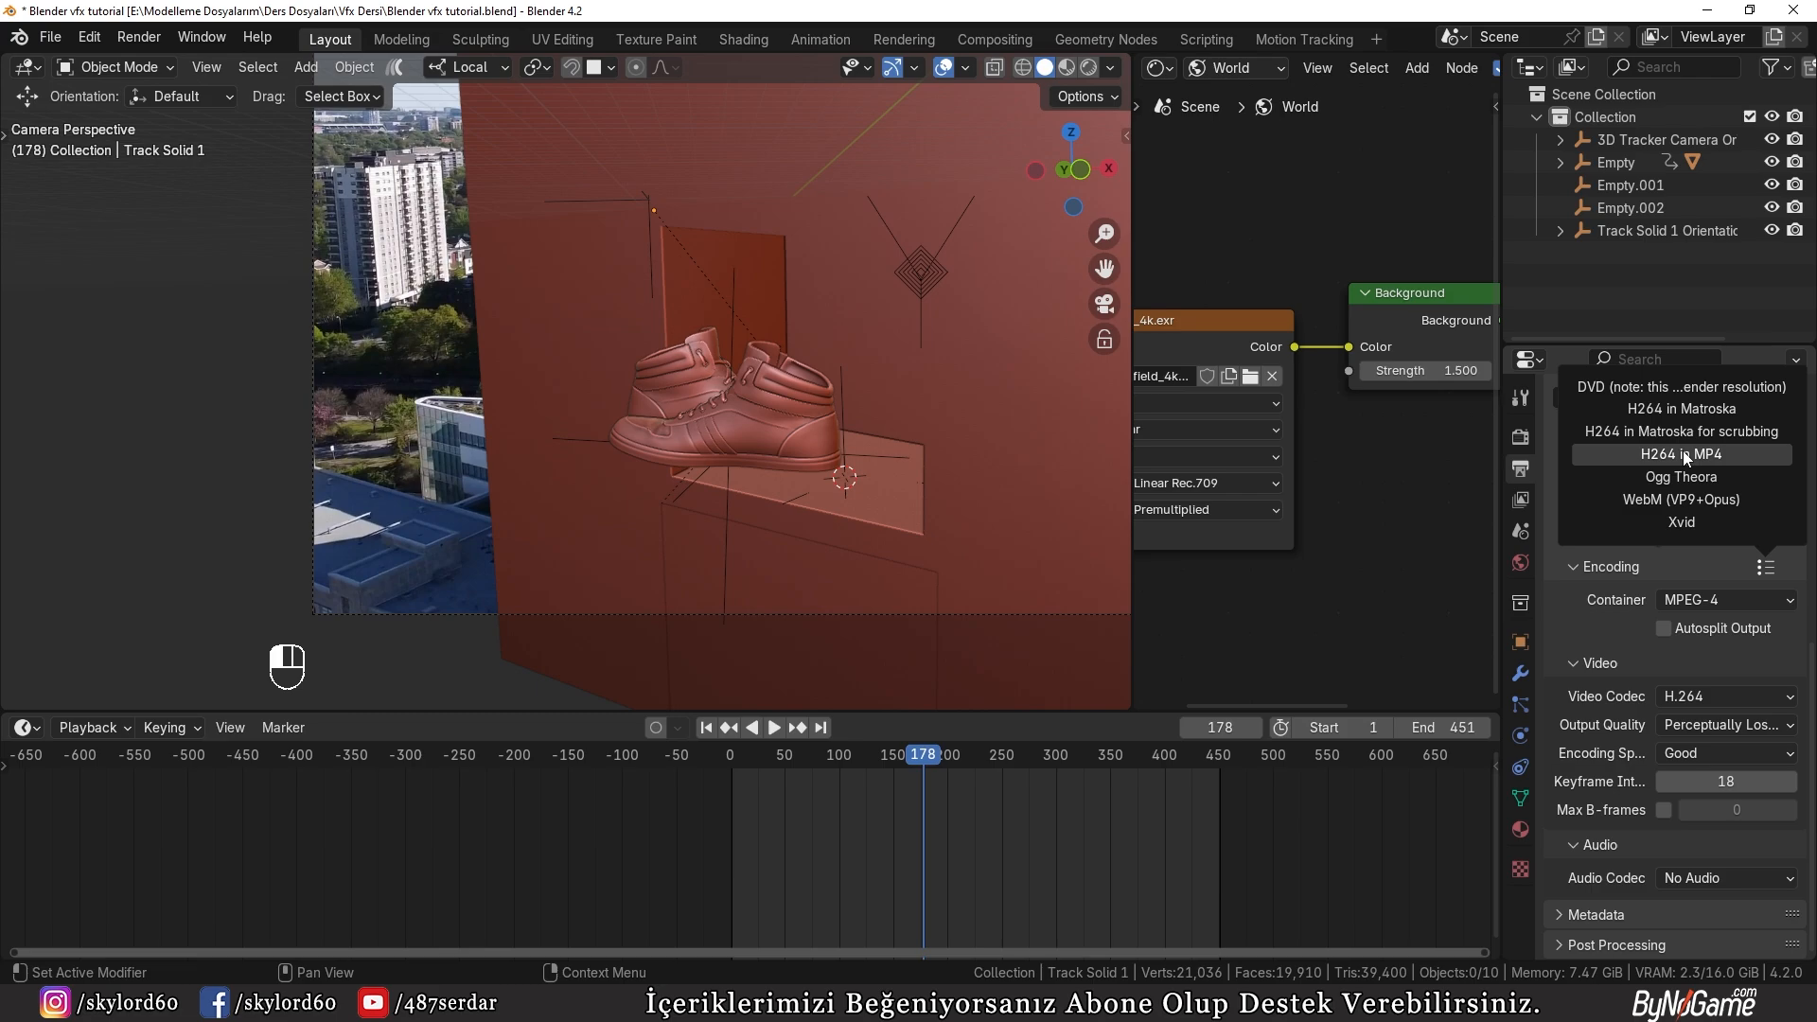
pyautogui.click(1672, 455)
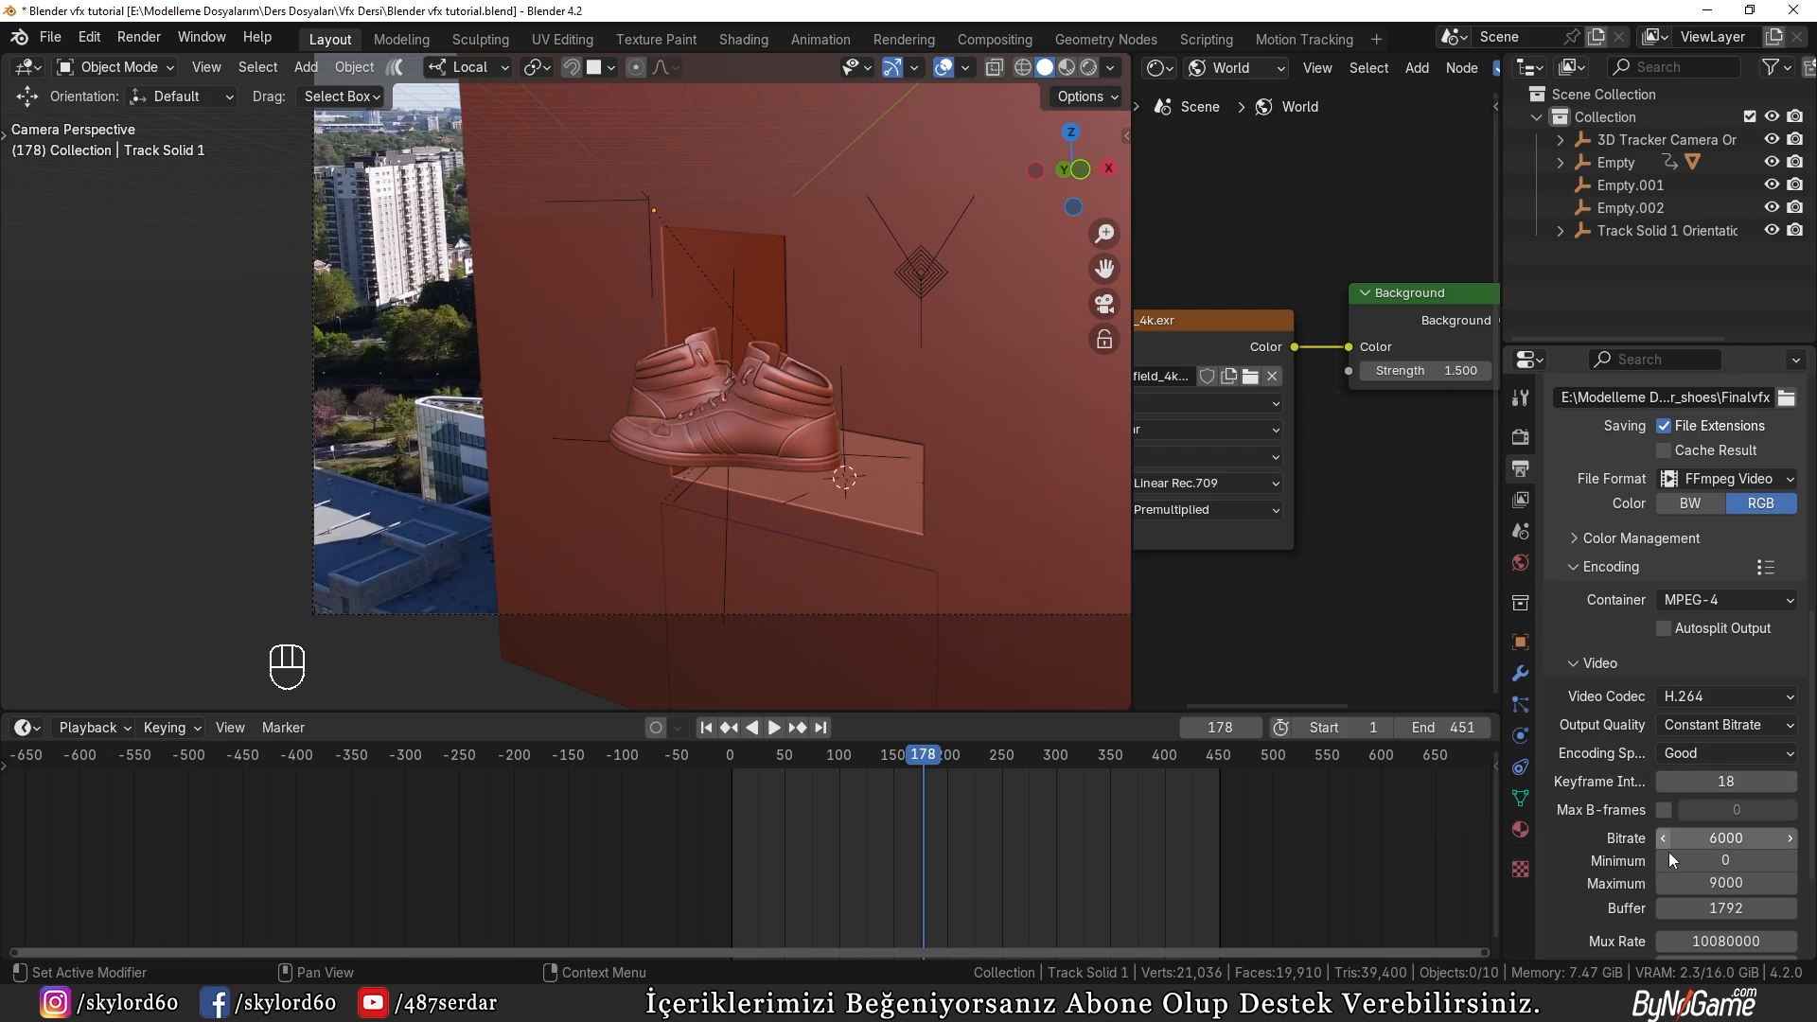
# Step: Set the video encoding bitrate to 3000
pyautogui.click(1701, 838)
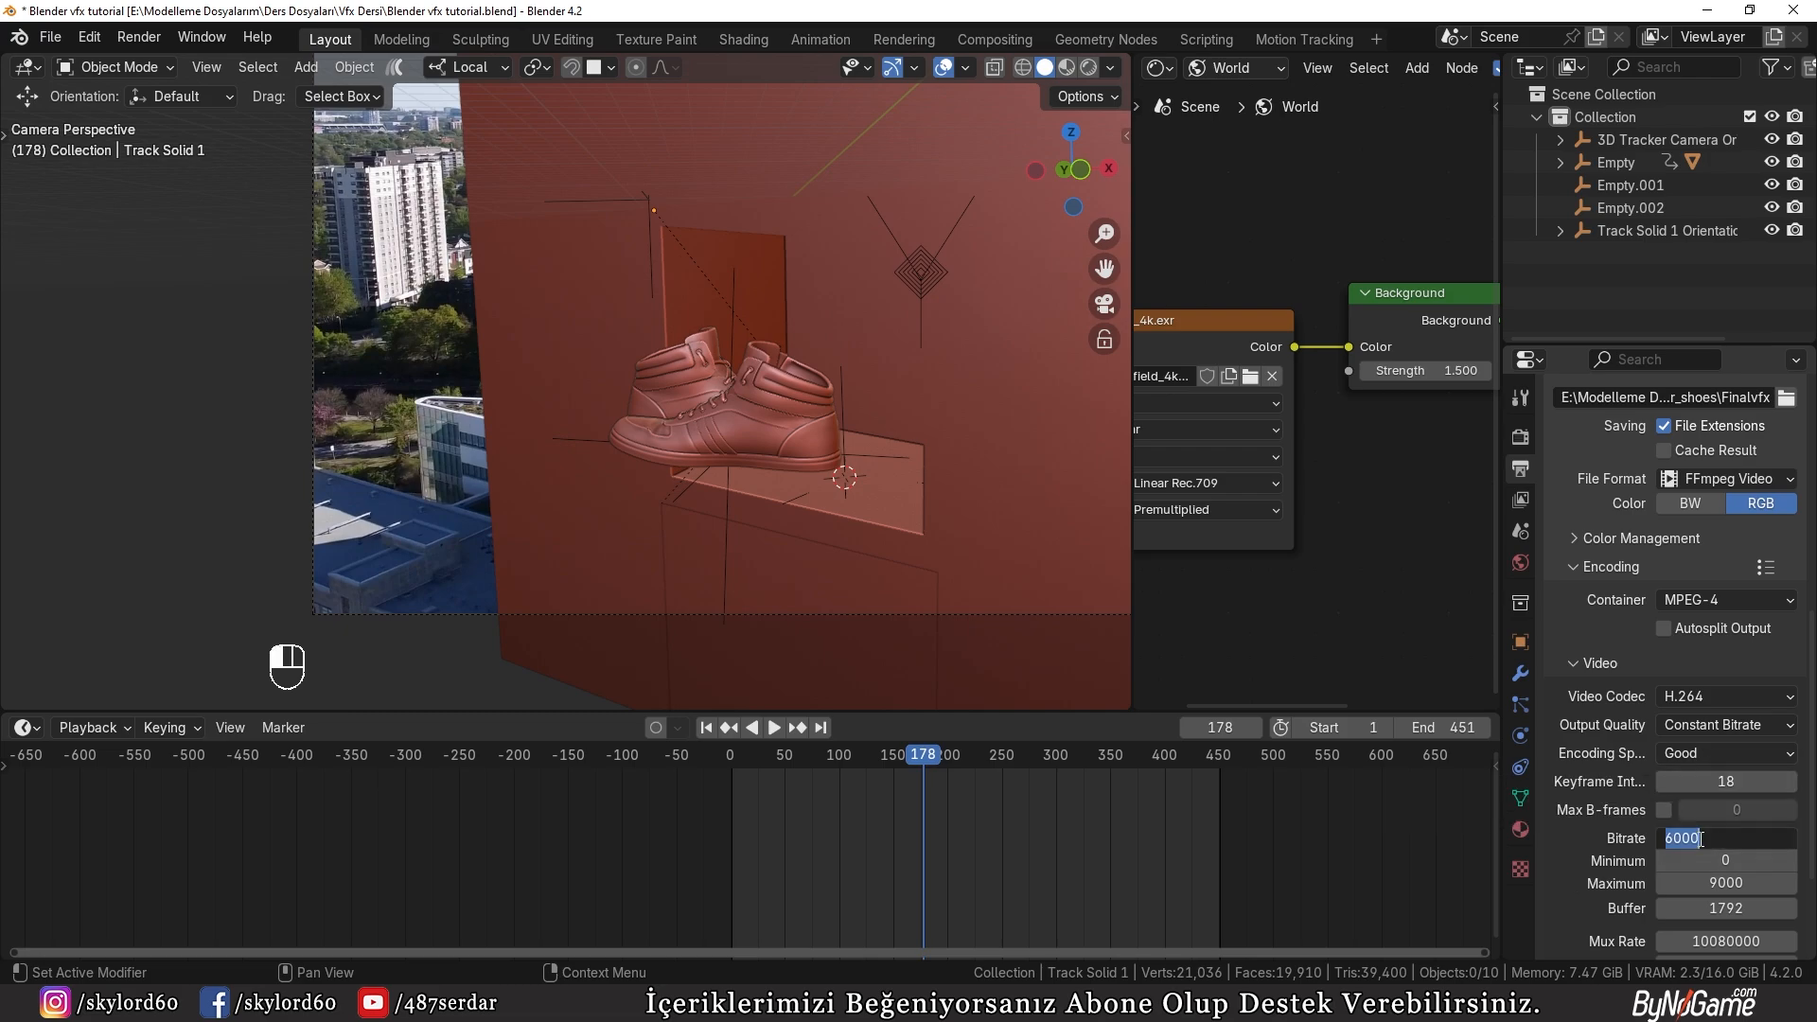
pyautogui.write('3000')
pyautogui.press('Return')
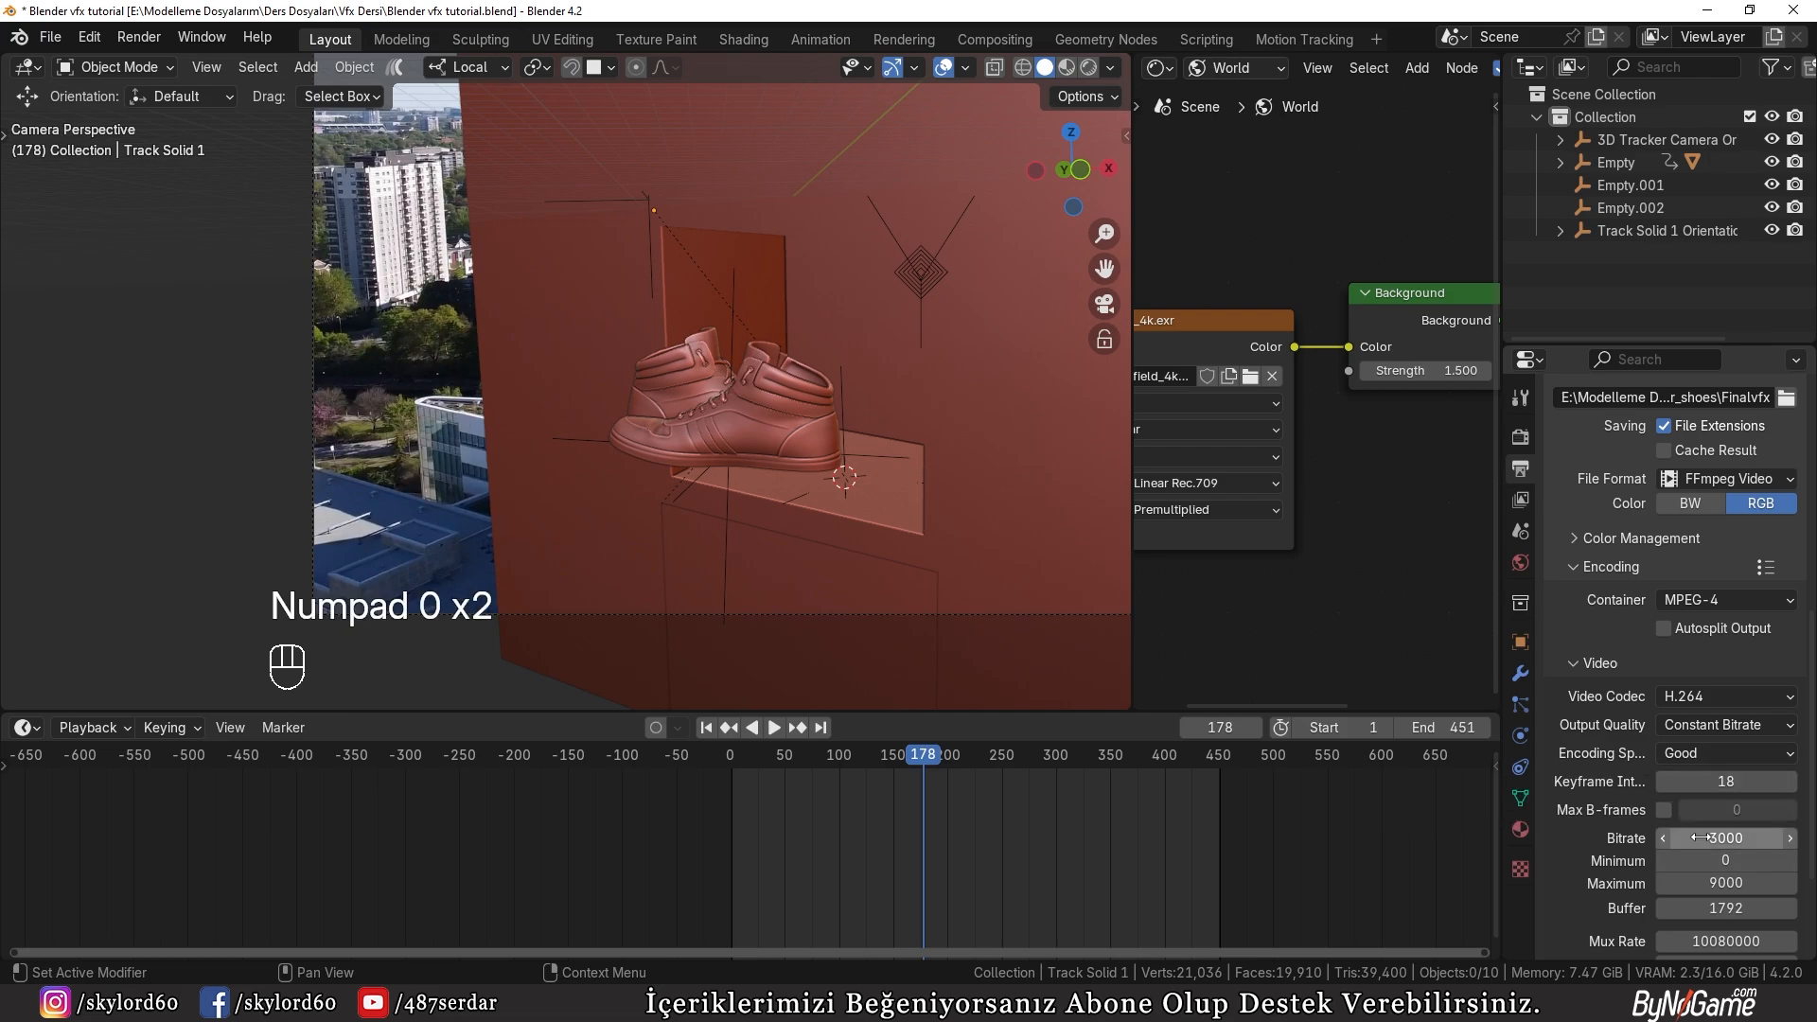
# Step: Return the animation to frame 1 and save the Blender file
pyautogui.click(707, 729)
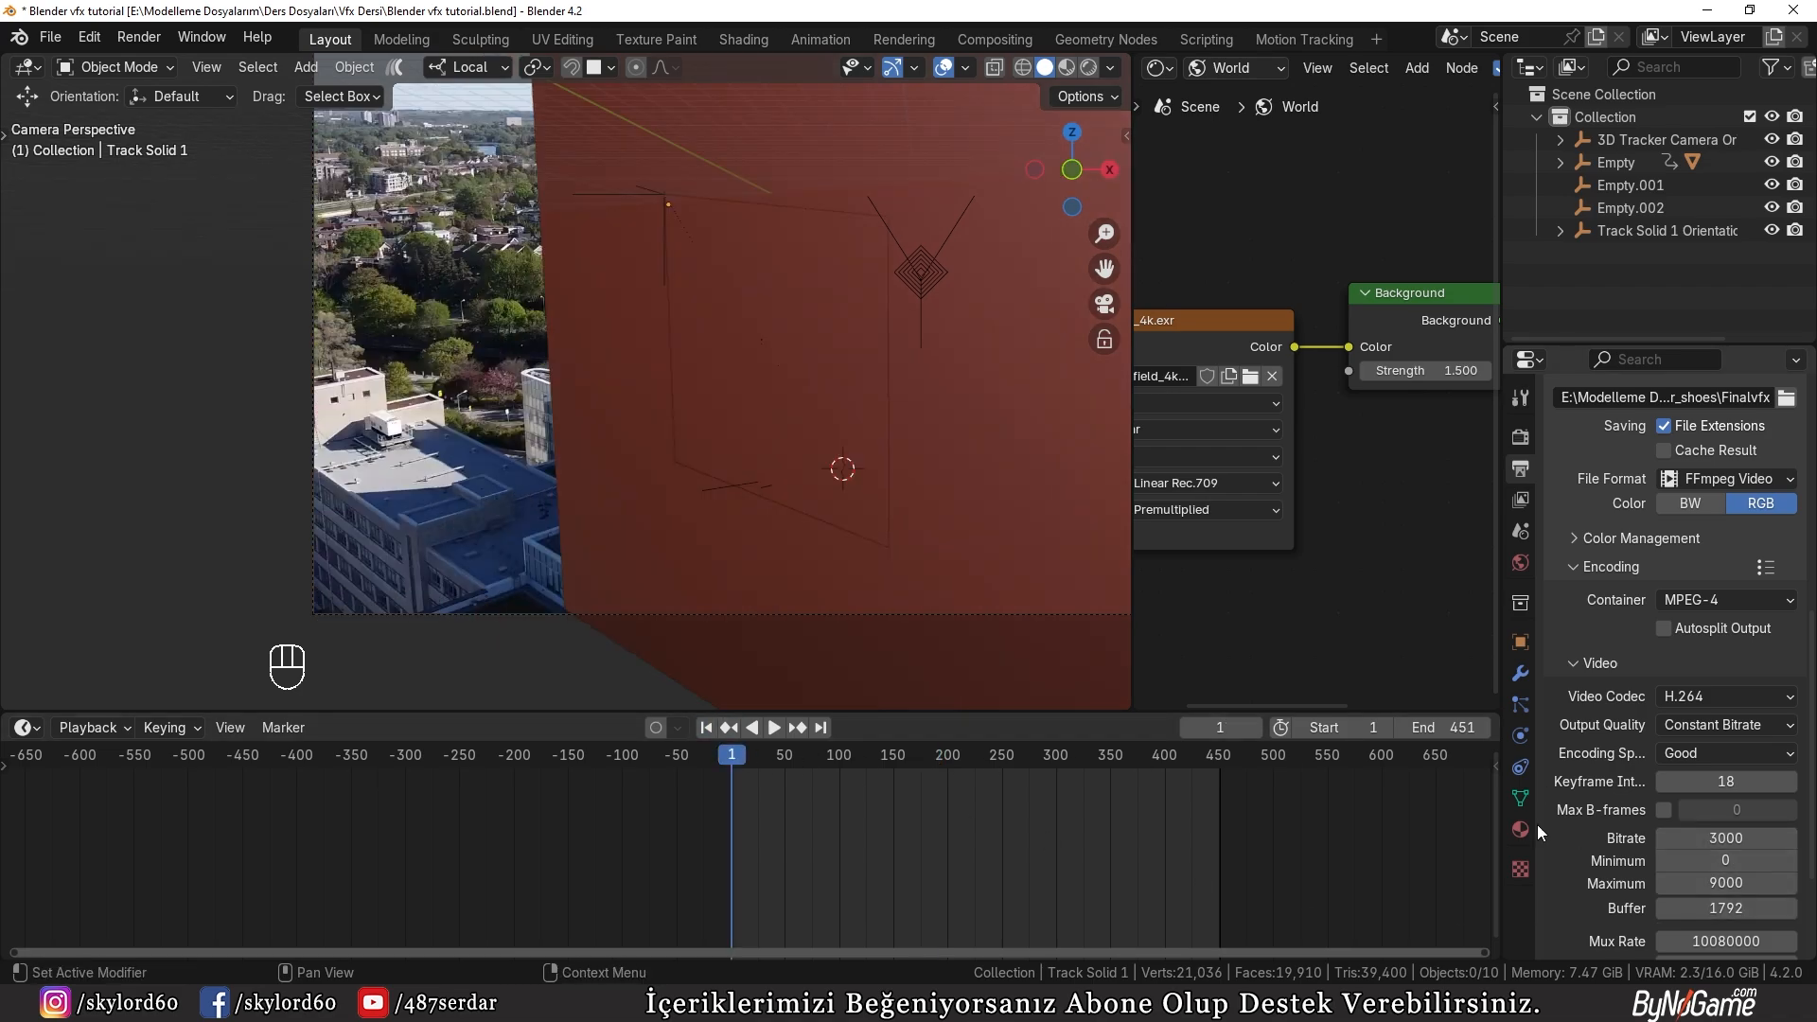
pyautogui.click(52, 38)
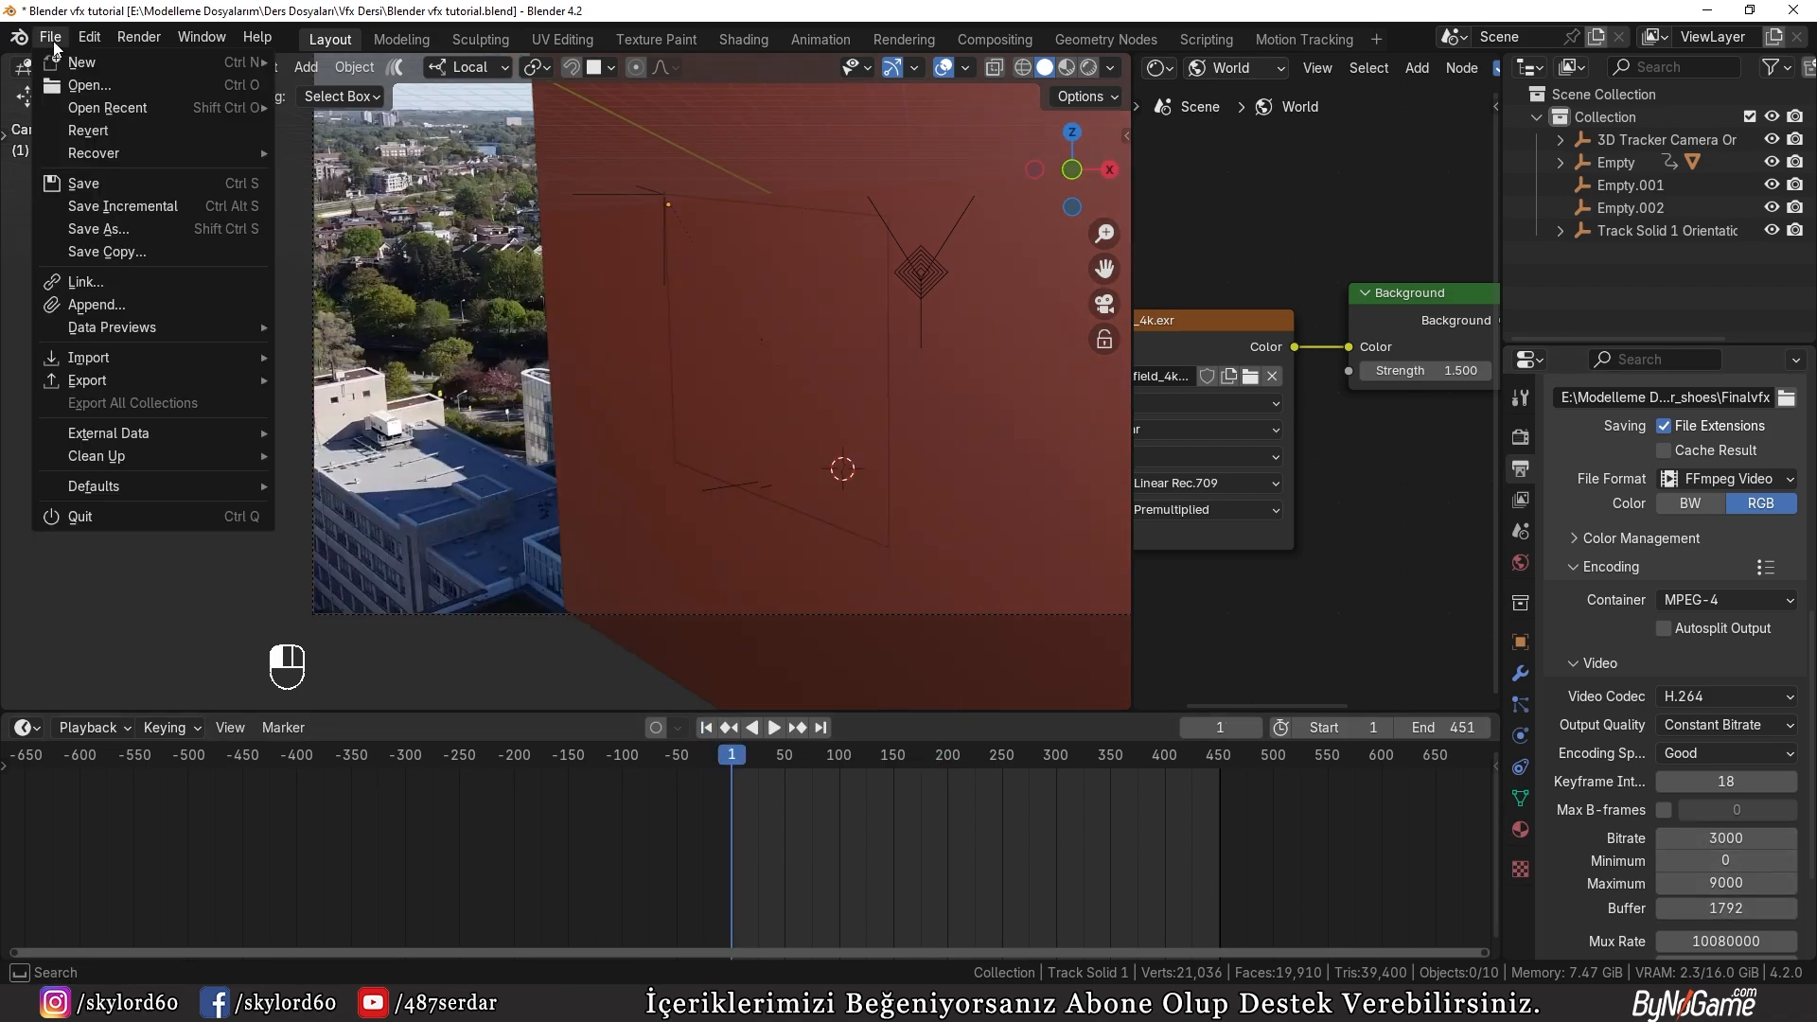
pyautogui.click(83, 183)
# Step: Start rendering the full animation and enlarge the render view by reducing the timeline's height
pyautogui.click(138, 36)
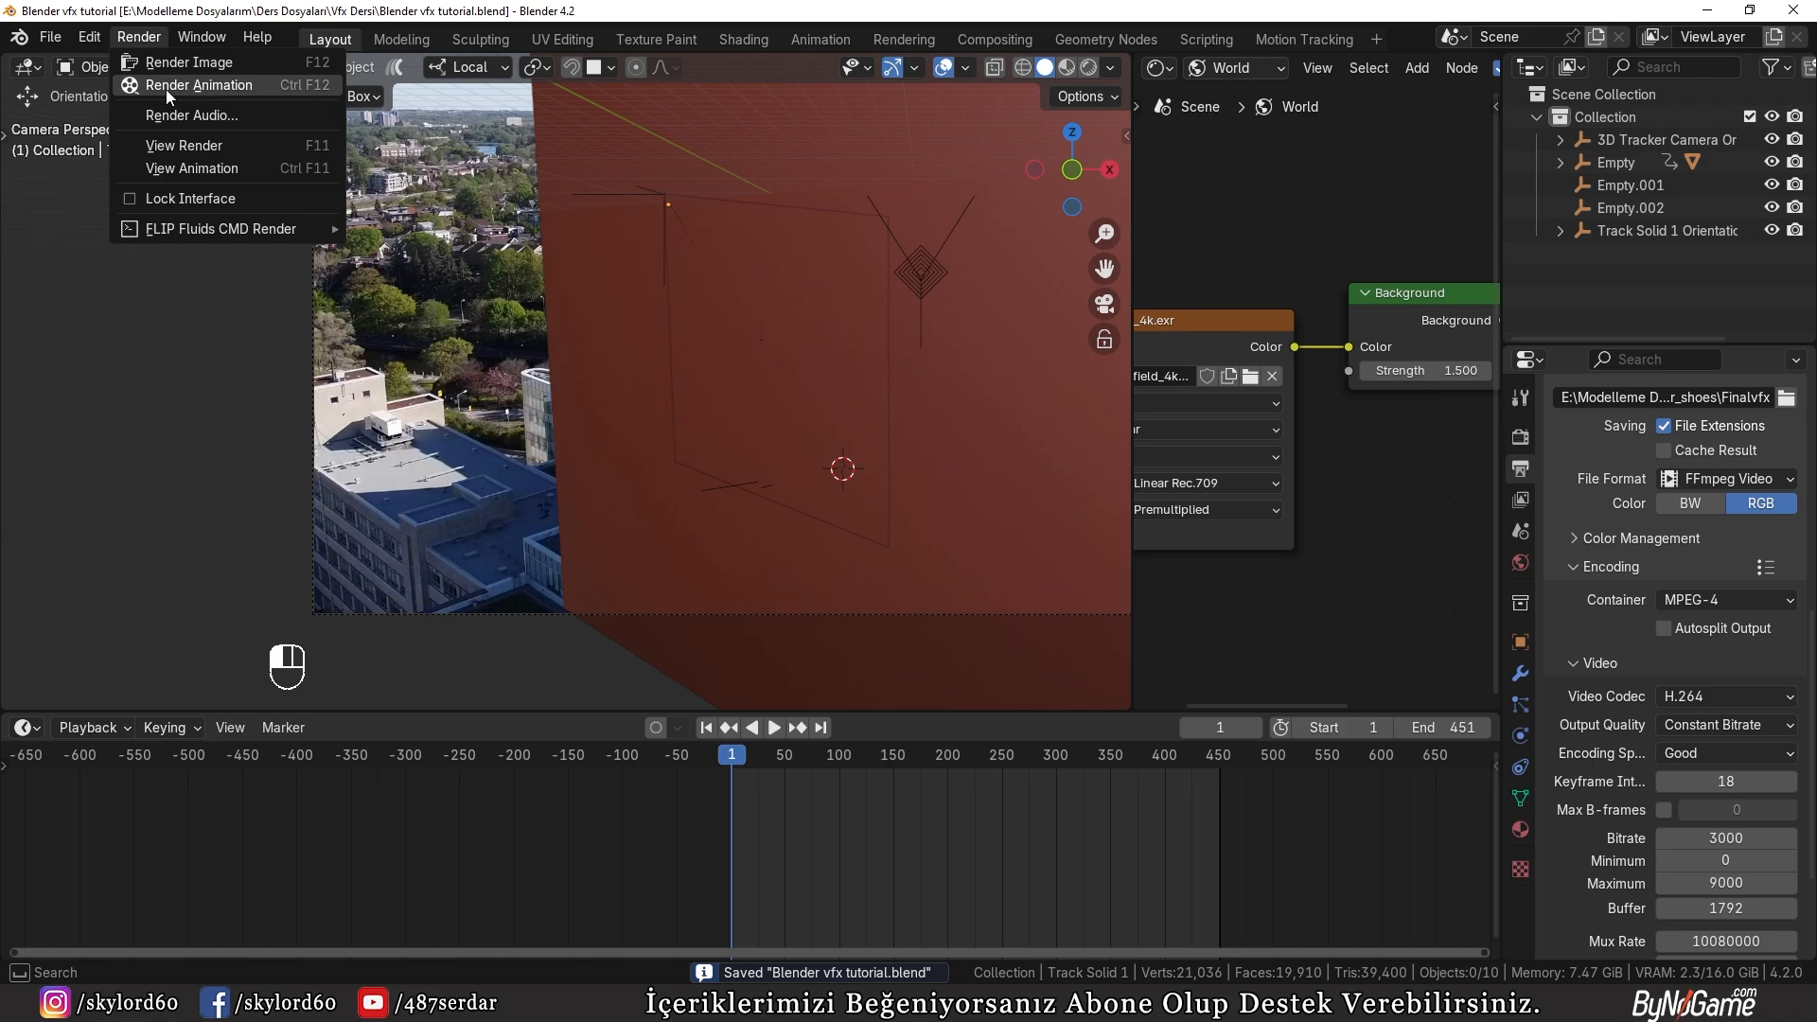
pyautogui.click(162, 87)
pyautogui.moveTo(928, 710); pyautogui.dragTo(923, 805)
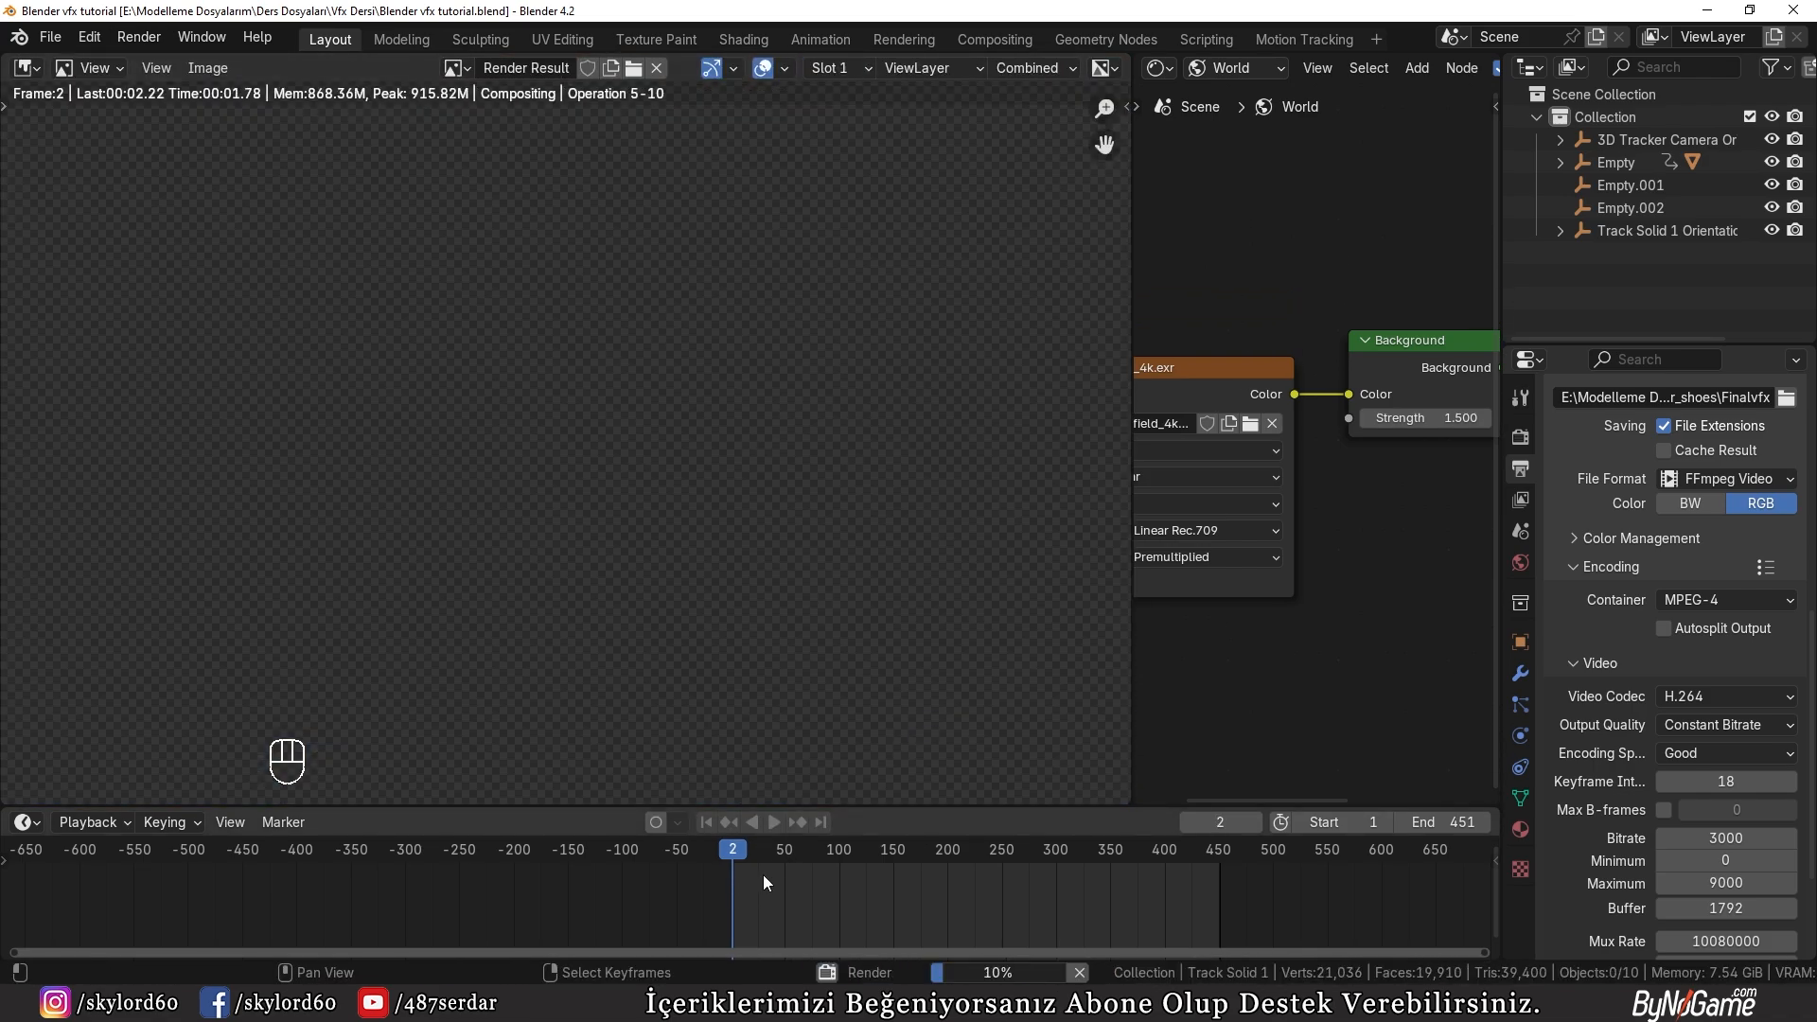
pyautogui.scroll(2, 763, 875)
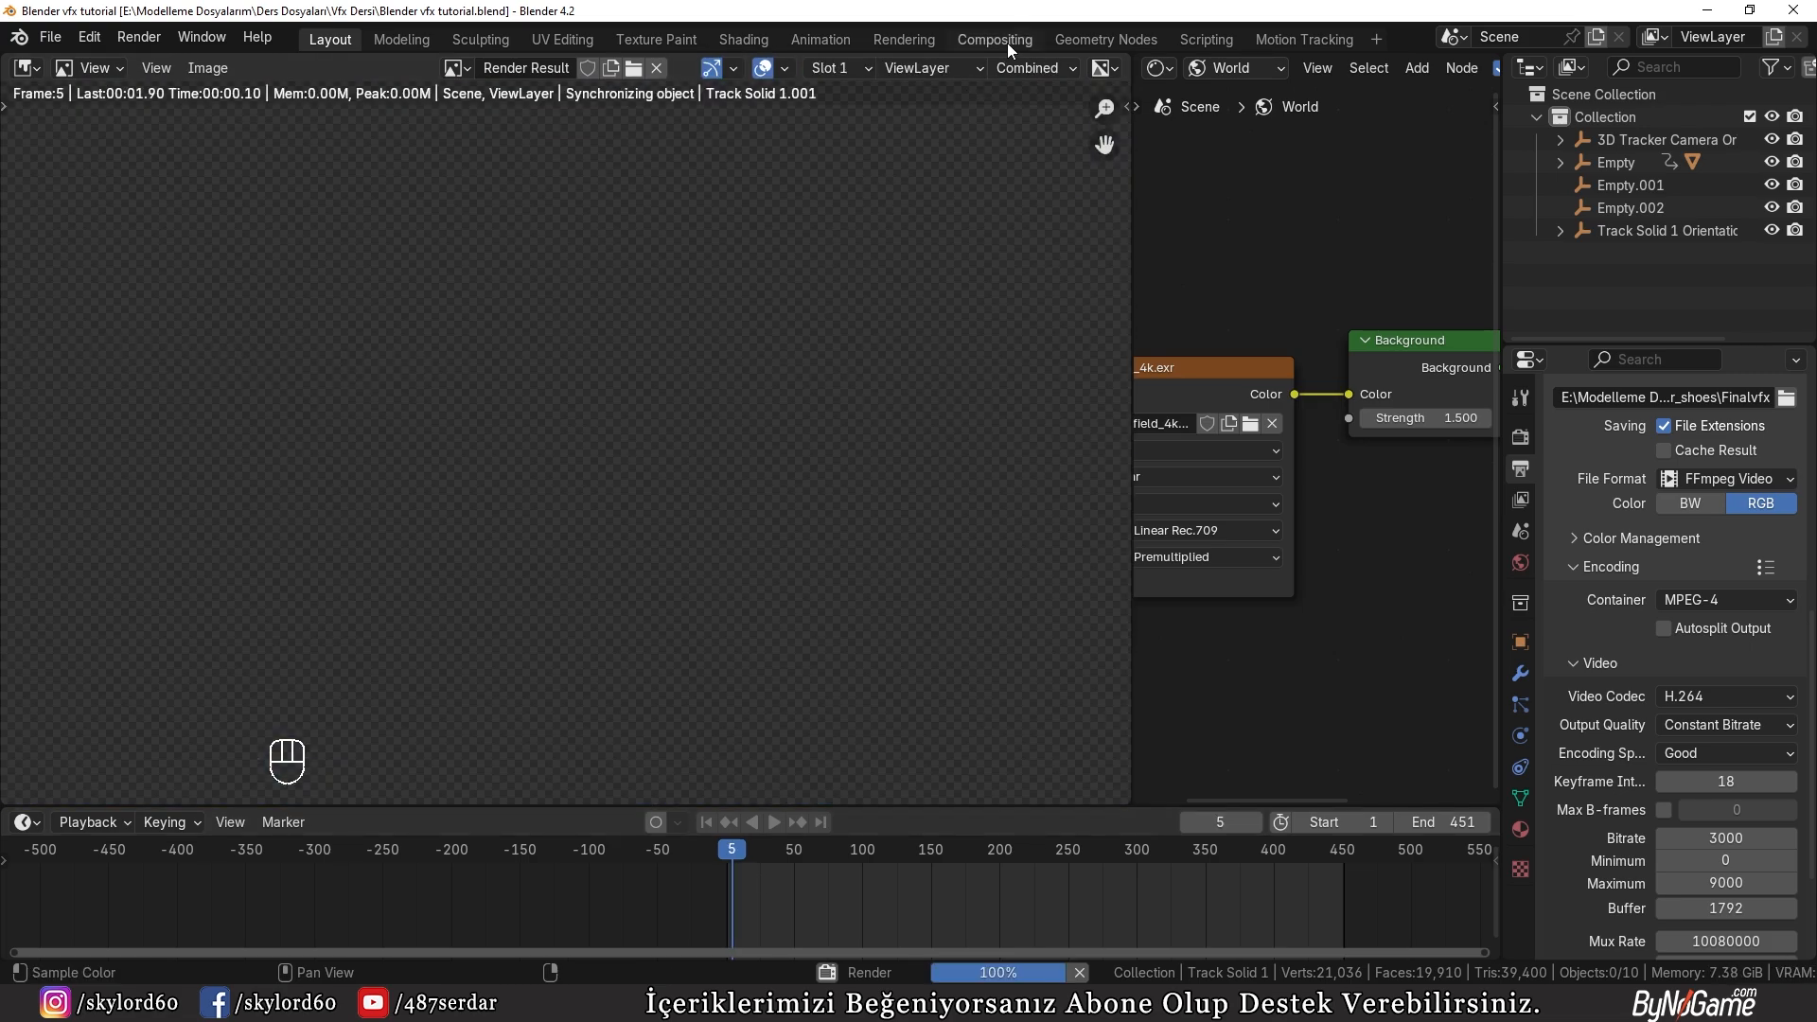
# Step: Inspect the whole compositing node tree during the render, and follow the frame progress on the timeline in the Layout workspace
pyautogui.click(994, 39)
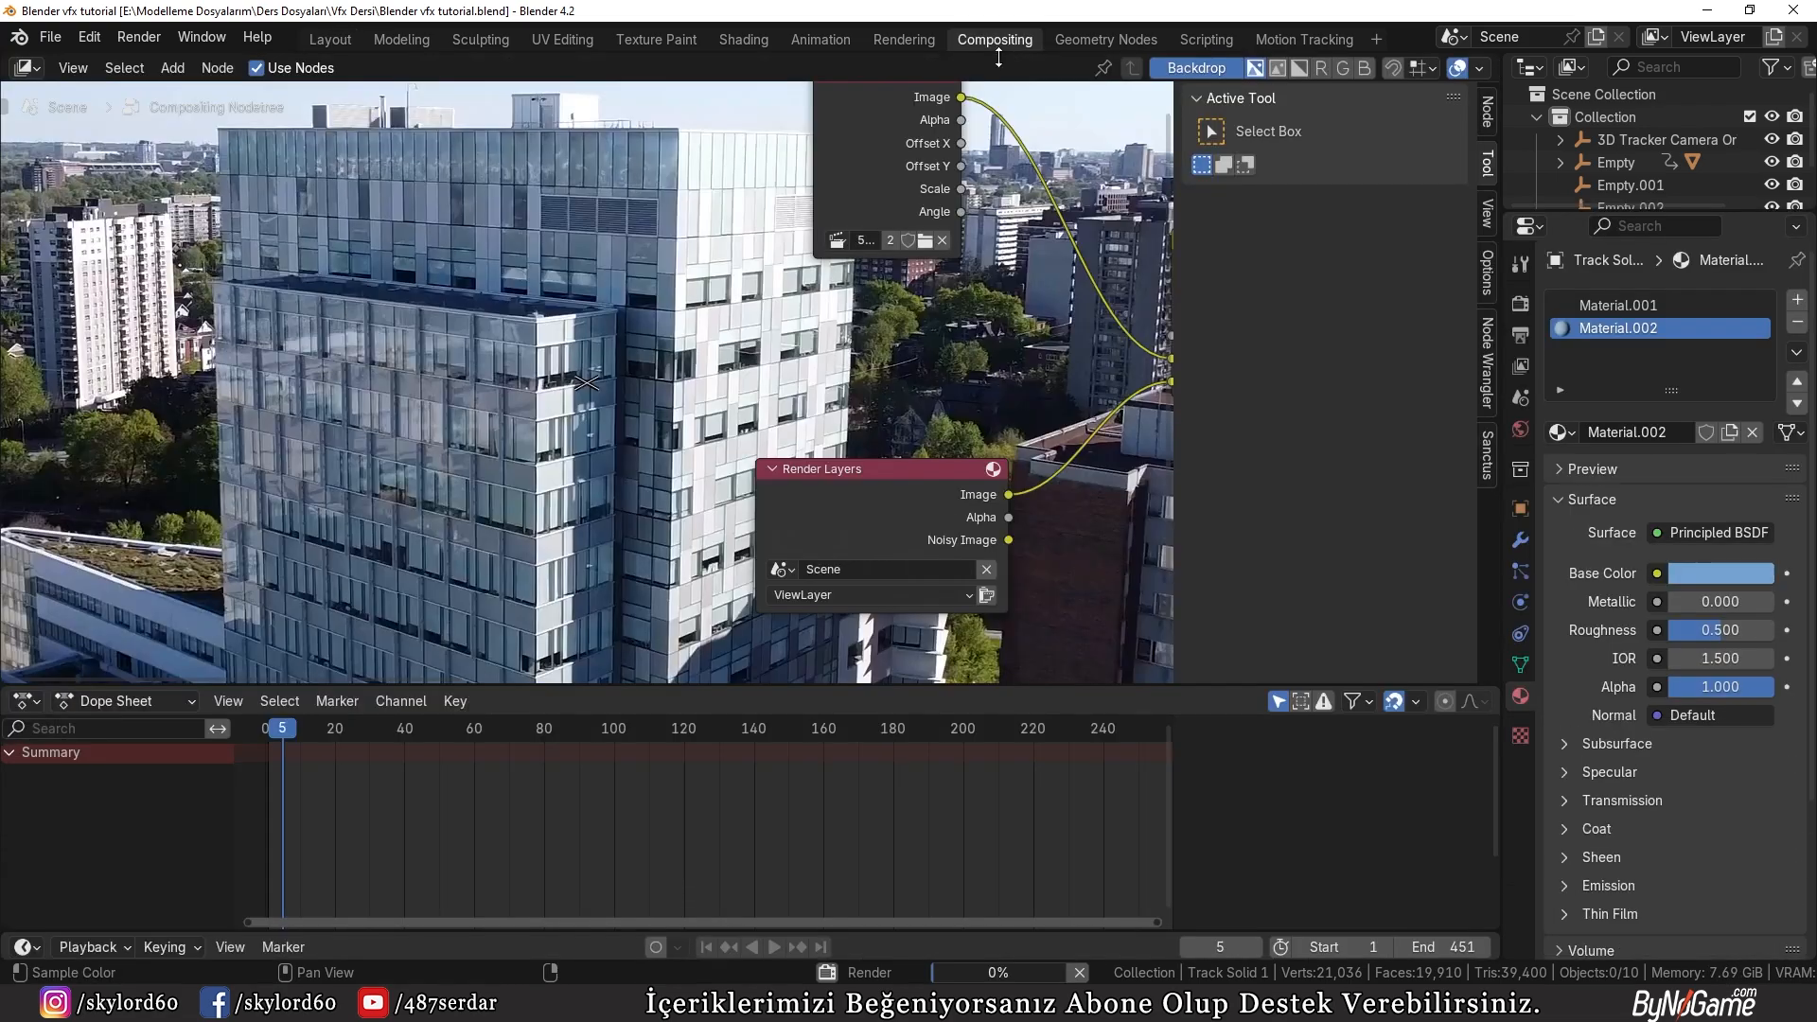
pyautogui.press('Home')
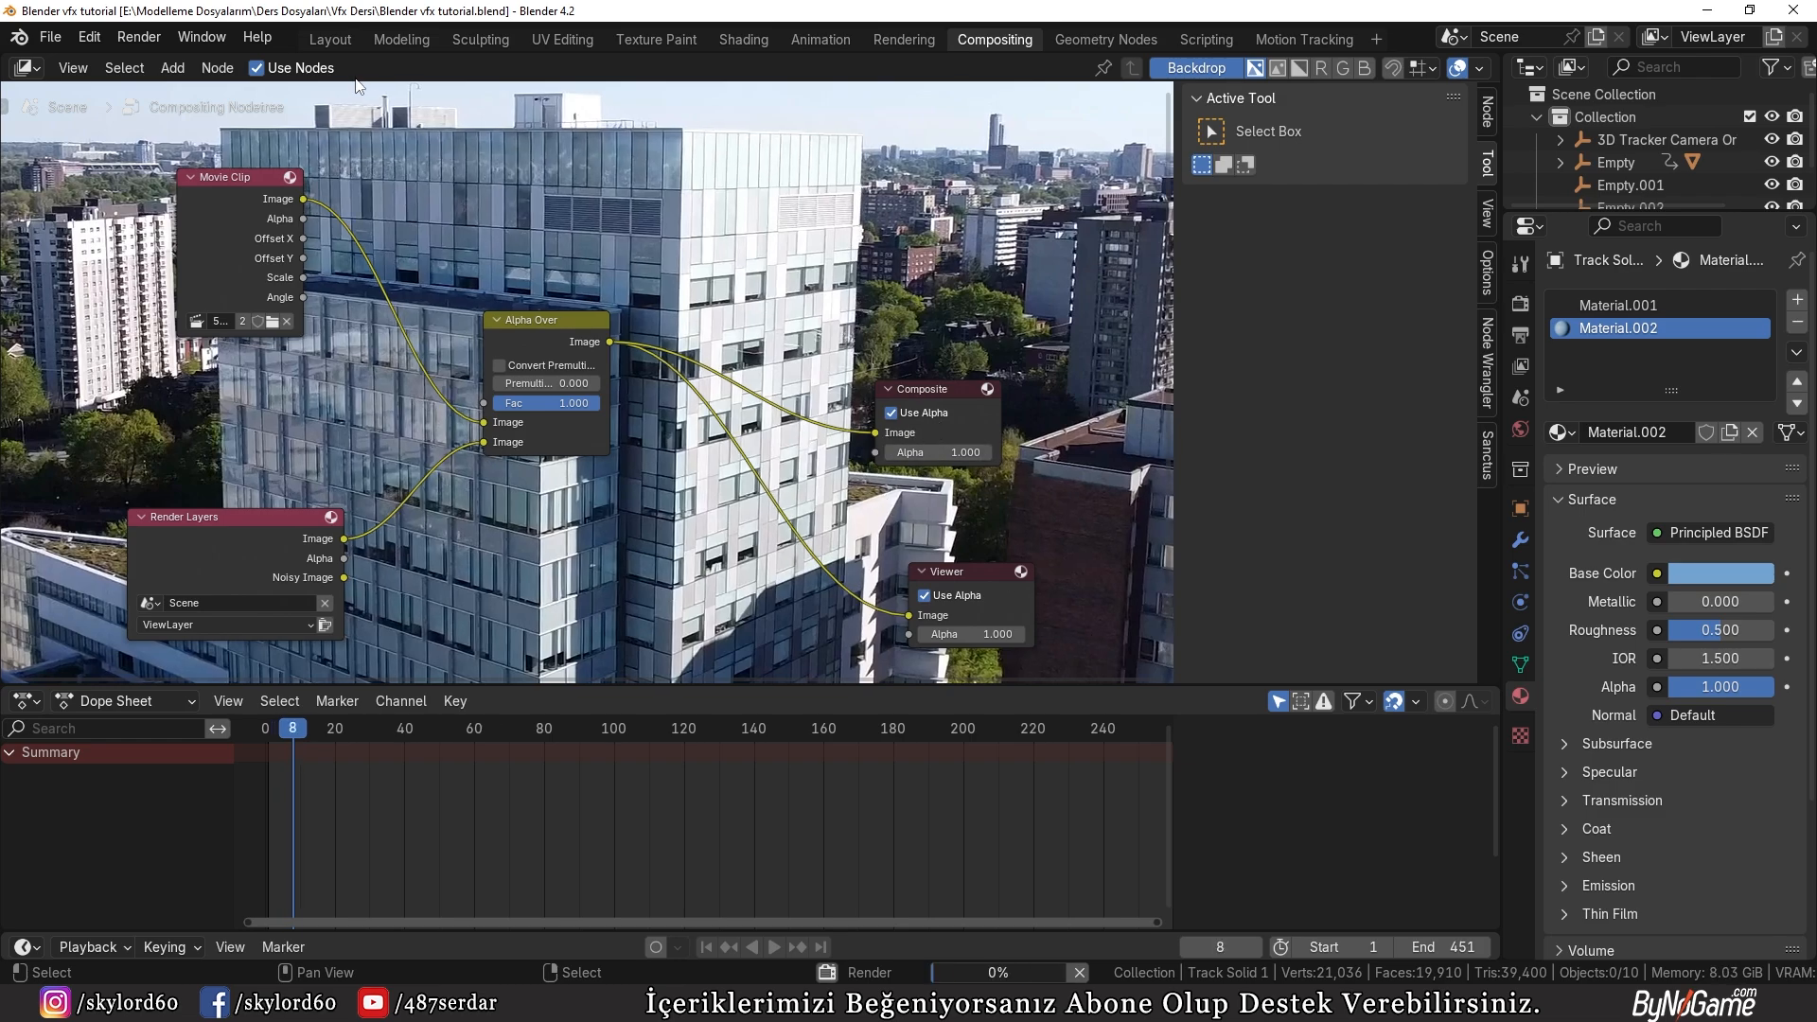
pyautogui.click(330, 40)
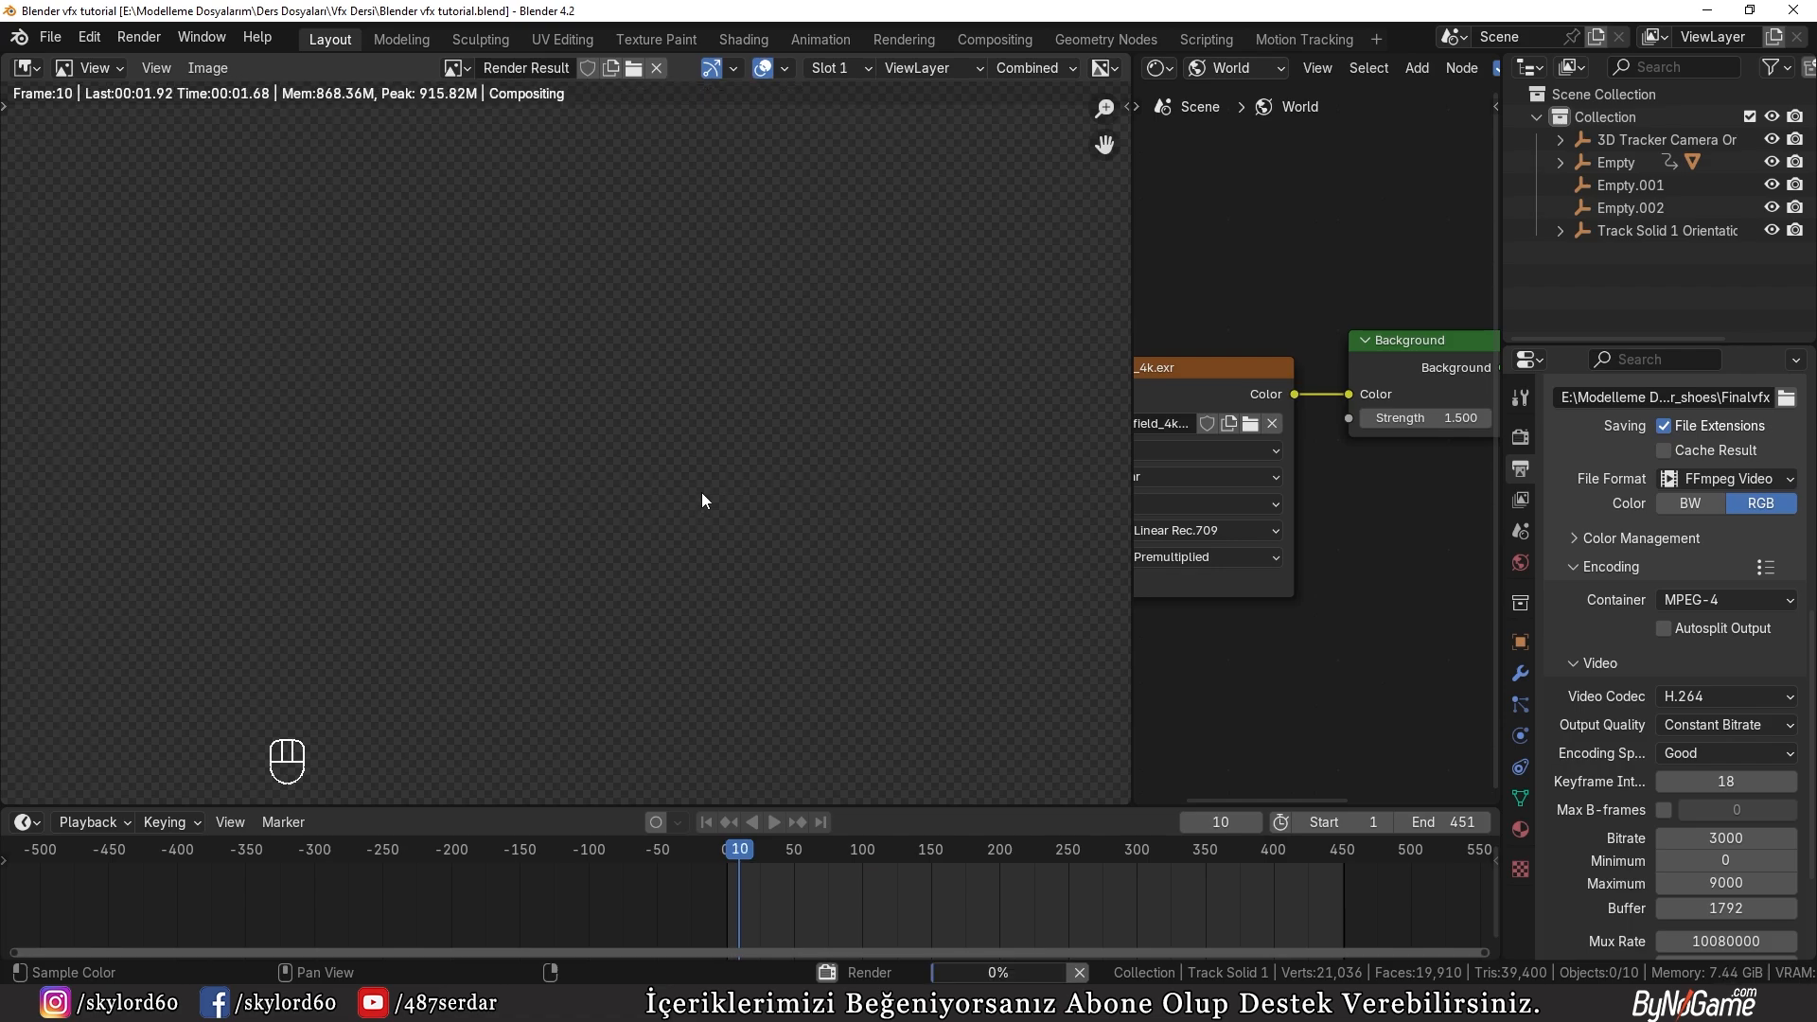
pyautogui.scroll(2, 950, 904)
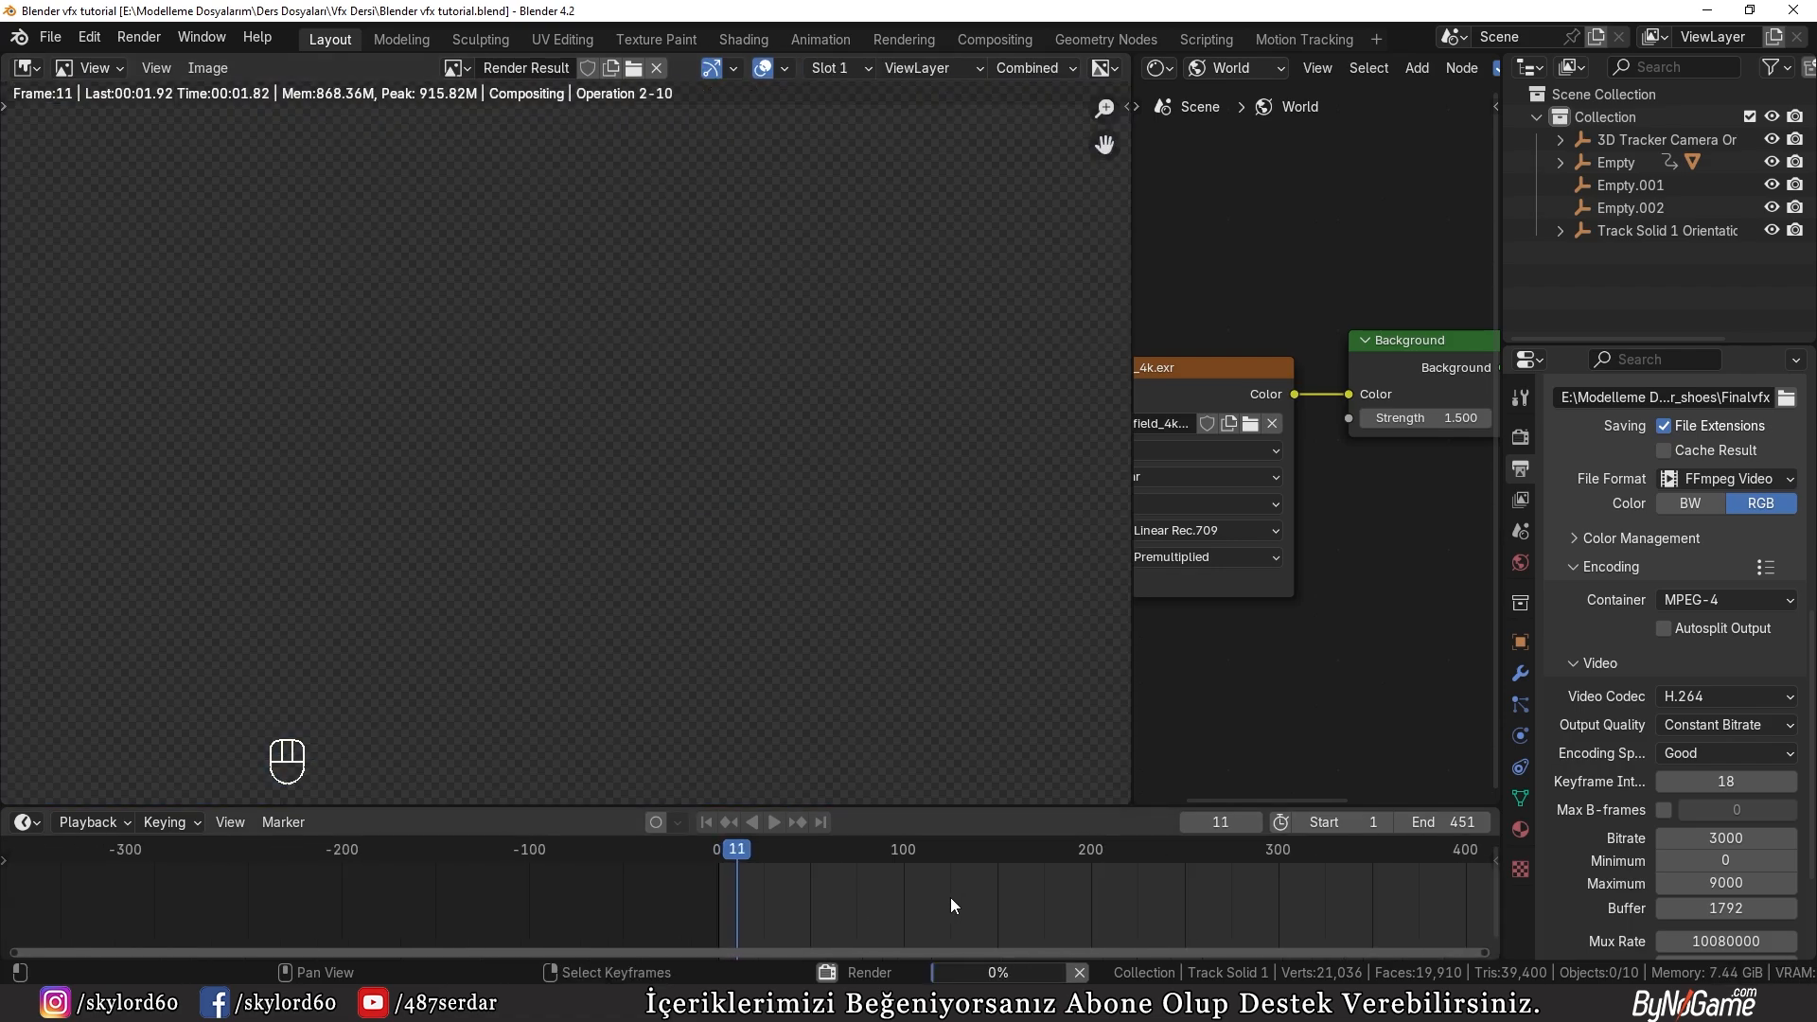
pyautogui.moveTo(951, 897); pyautogui.dragTo(803, 889, button='middle')
pyautogui.scroll(2, 803, 897)
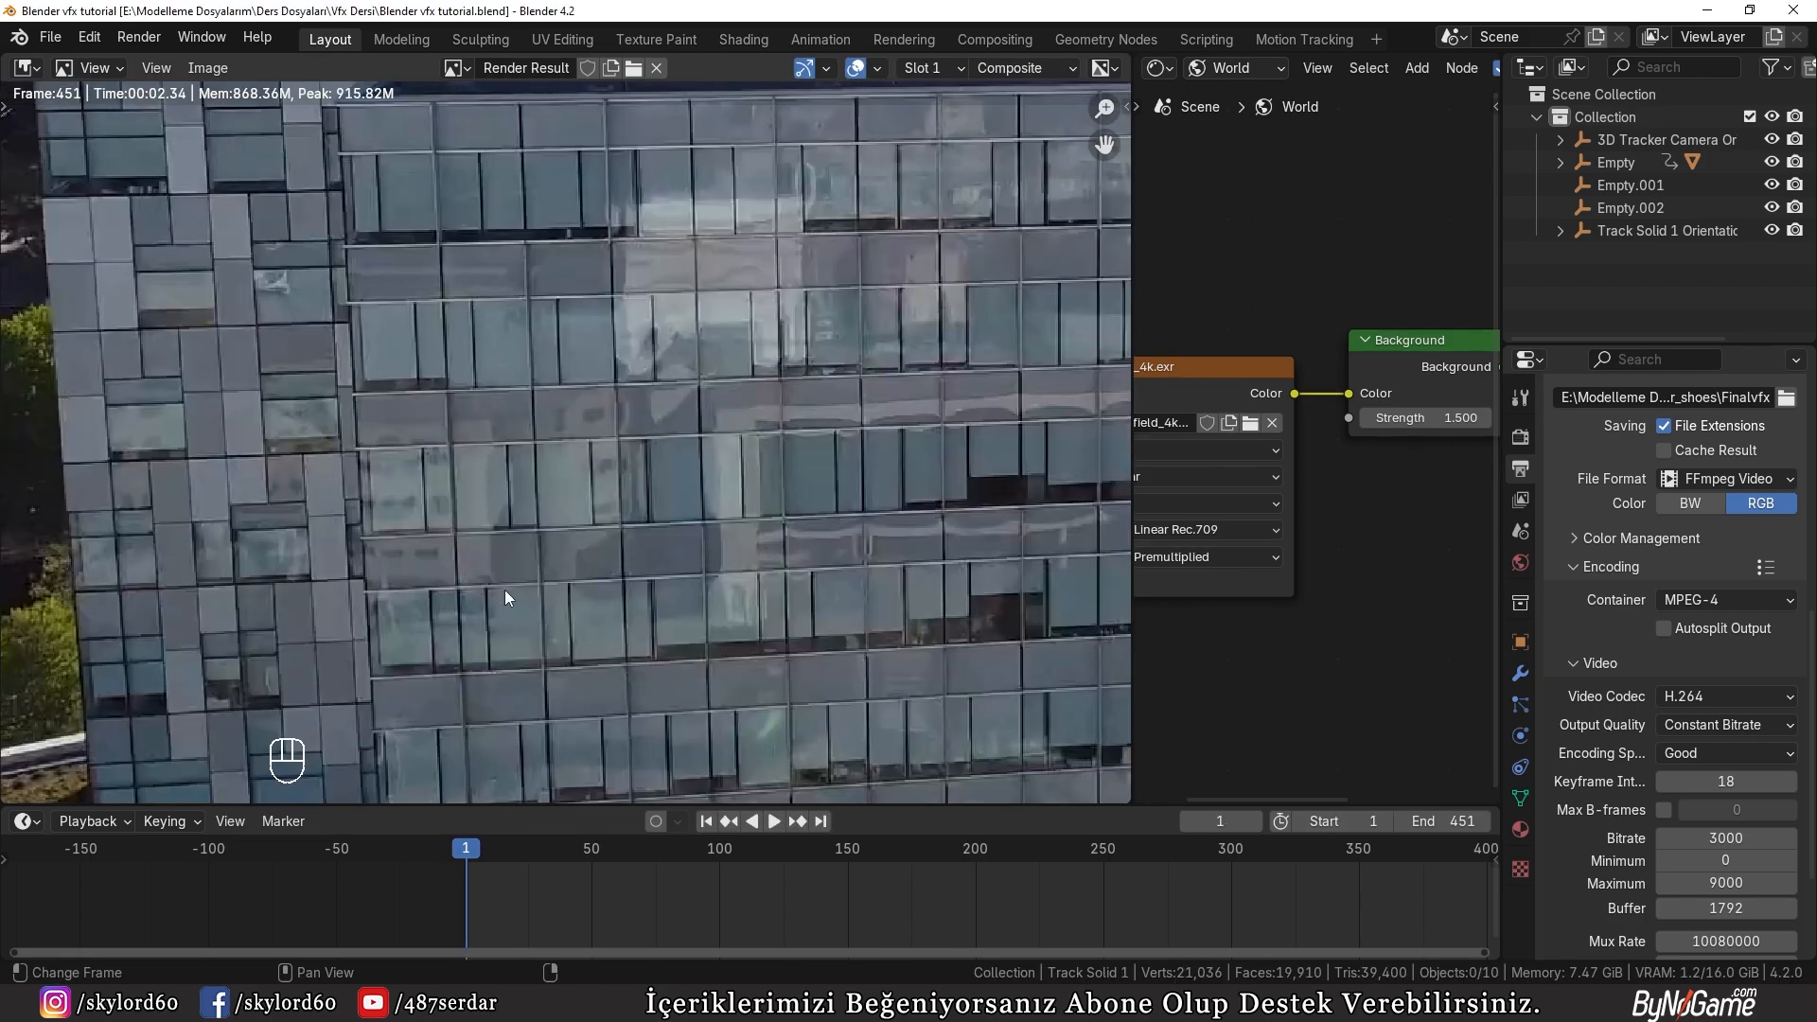
# Step: In File Explorer, place Finalvfx0001-0451.mp4 from the leather_shoes folder in the parent Vfx Dersi folder and play it in VLC
pyautogui.click(568, 1004)
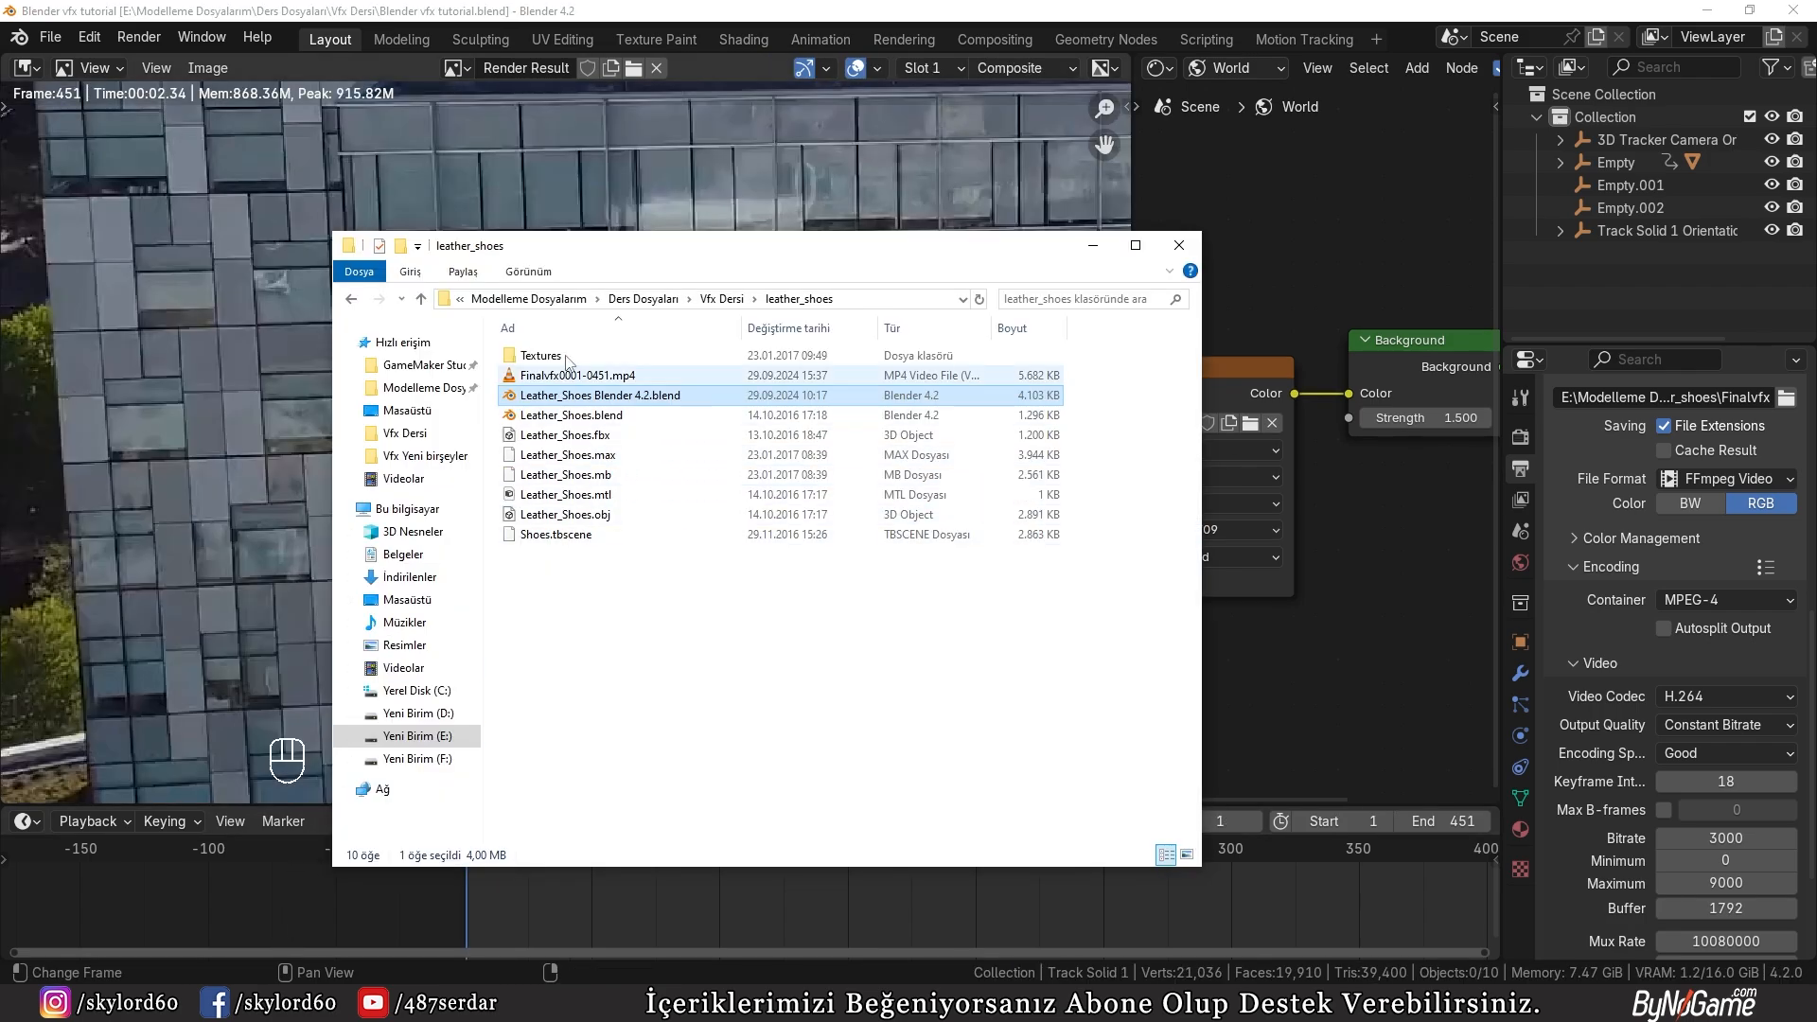
pyautogui.click(721, 299)
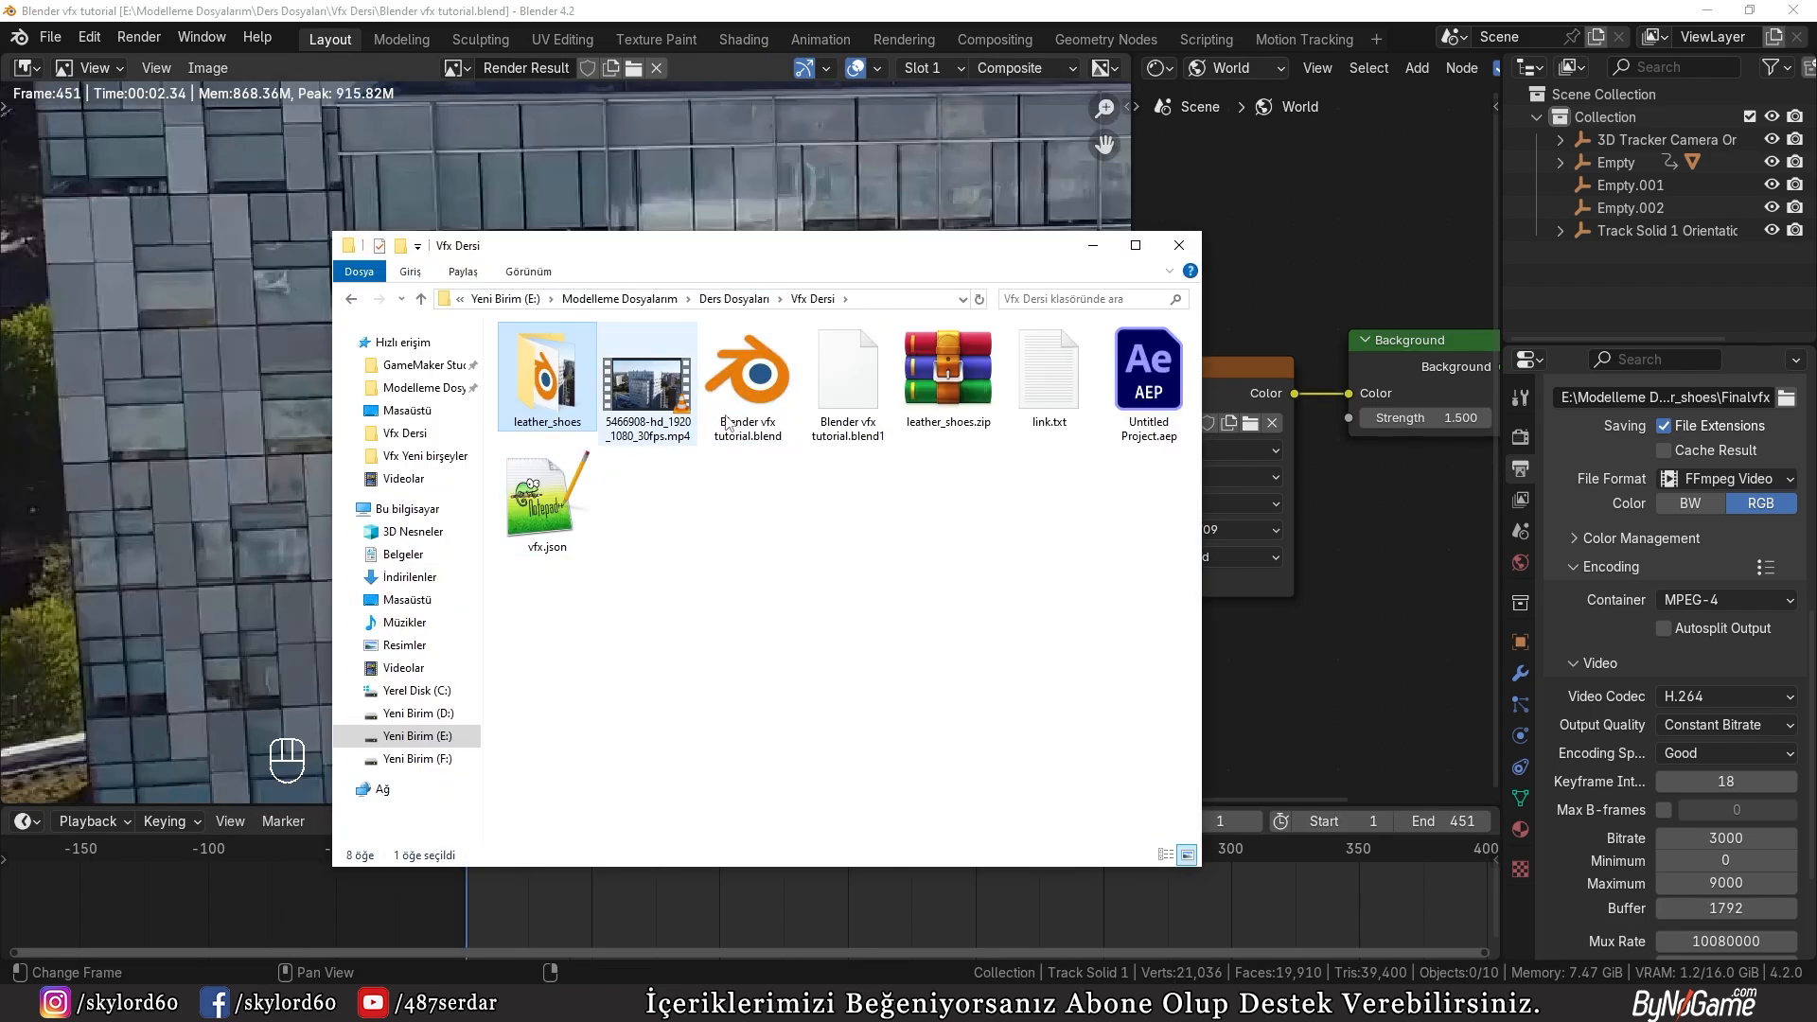
pyautogui.doubleClick(569, 398)
pyautogui.click(616, 376)
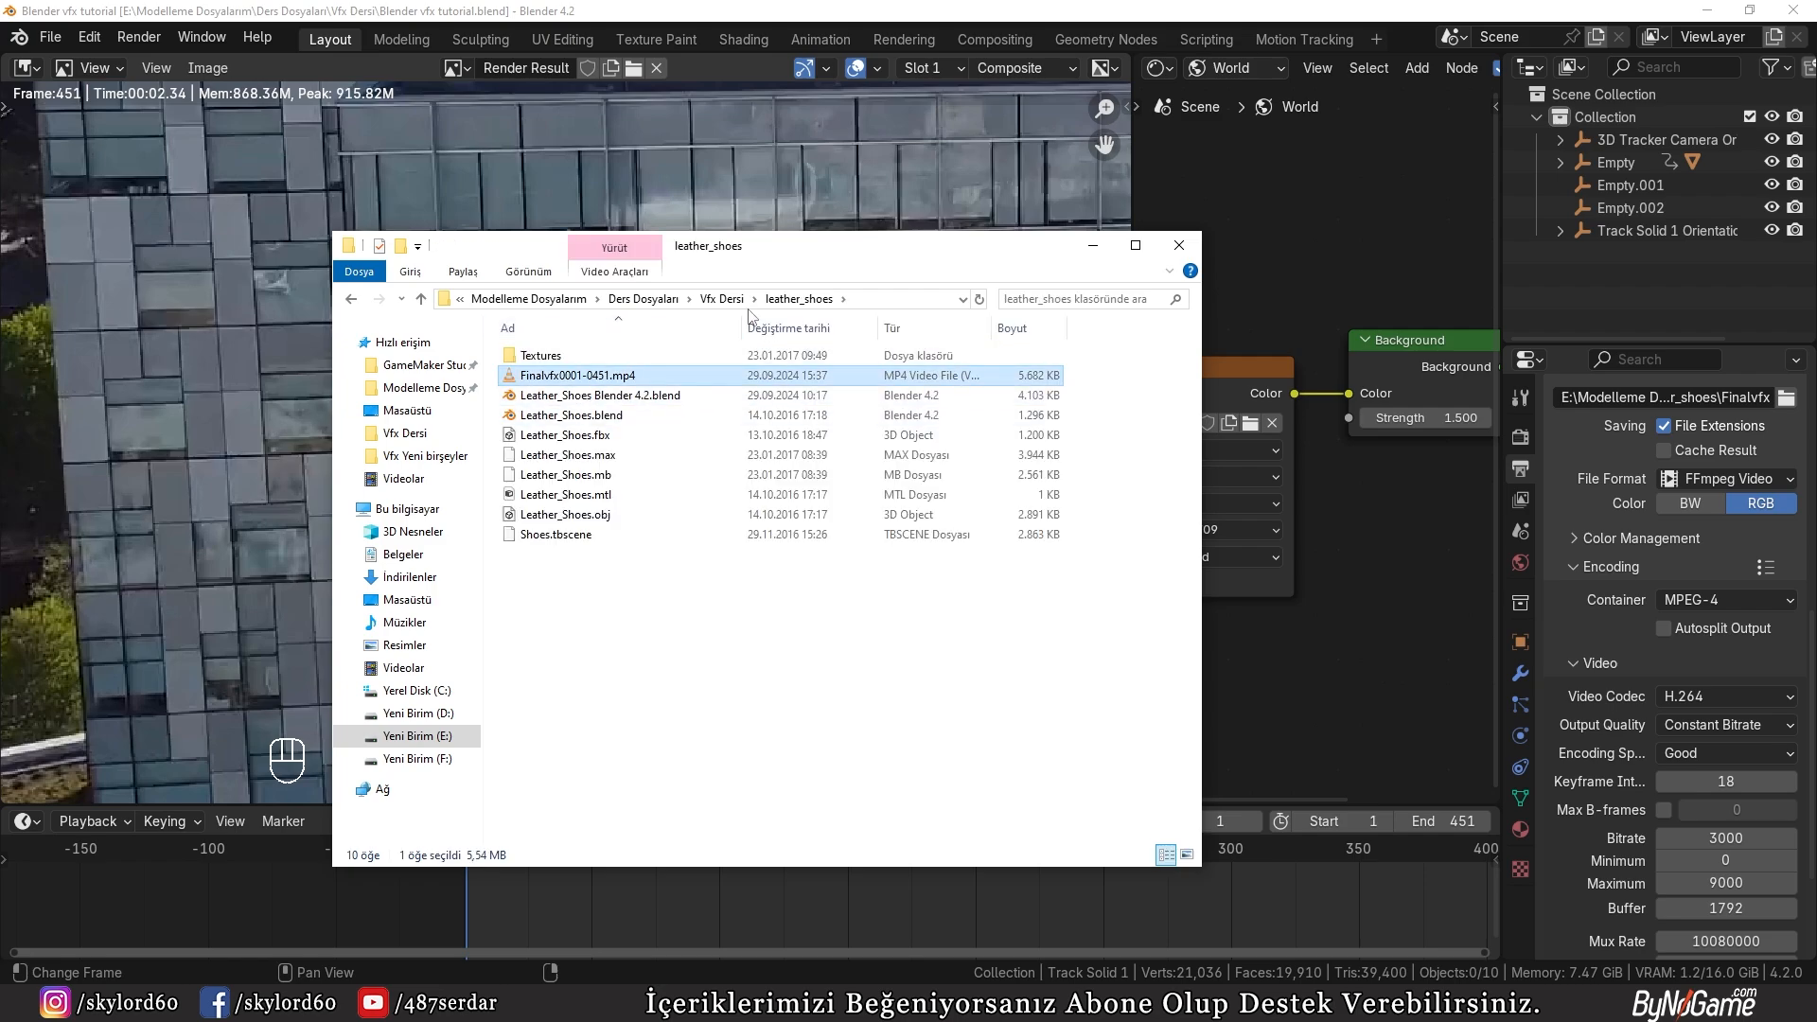
pyautogui.click(721, 299)
pyautogui.hotkey('ctrl', 'v')
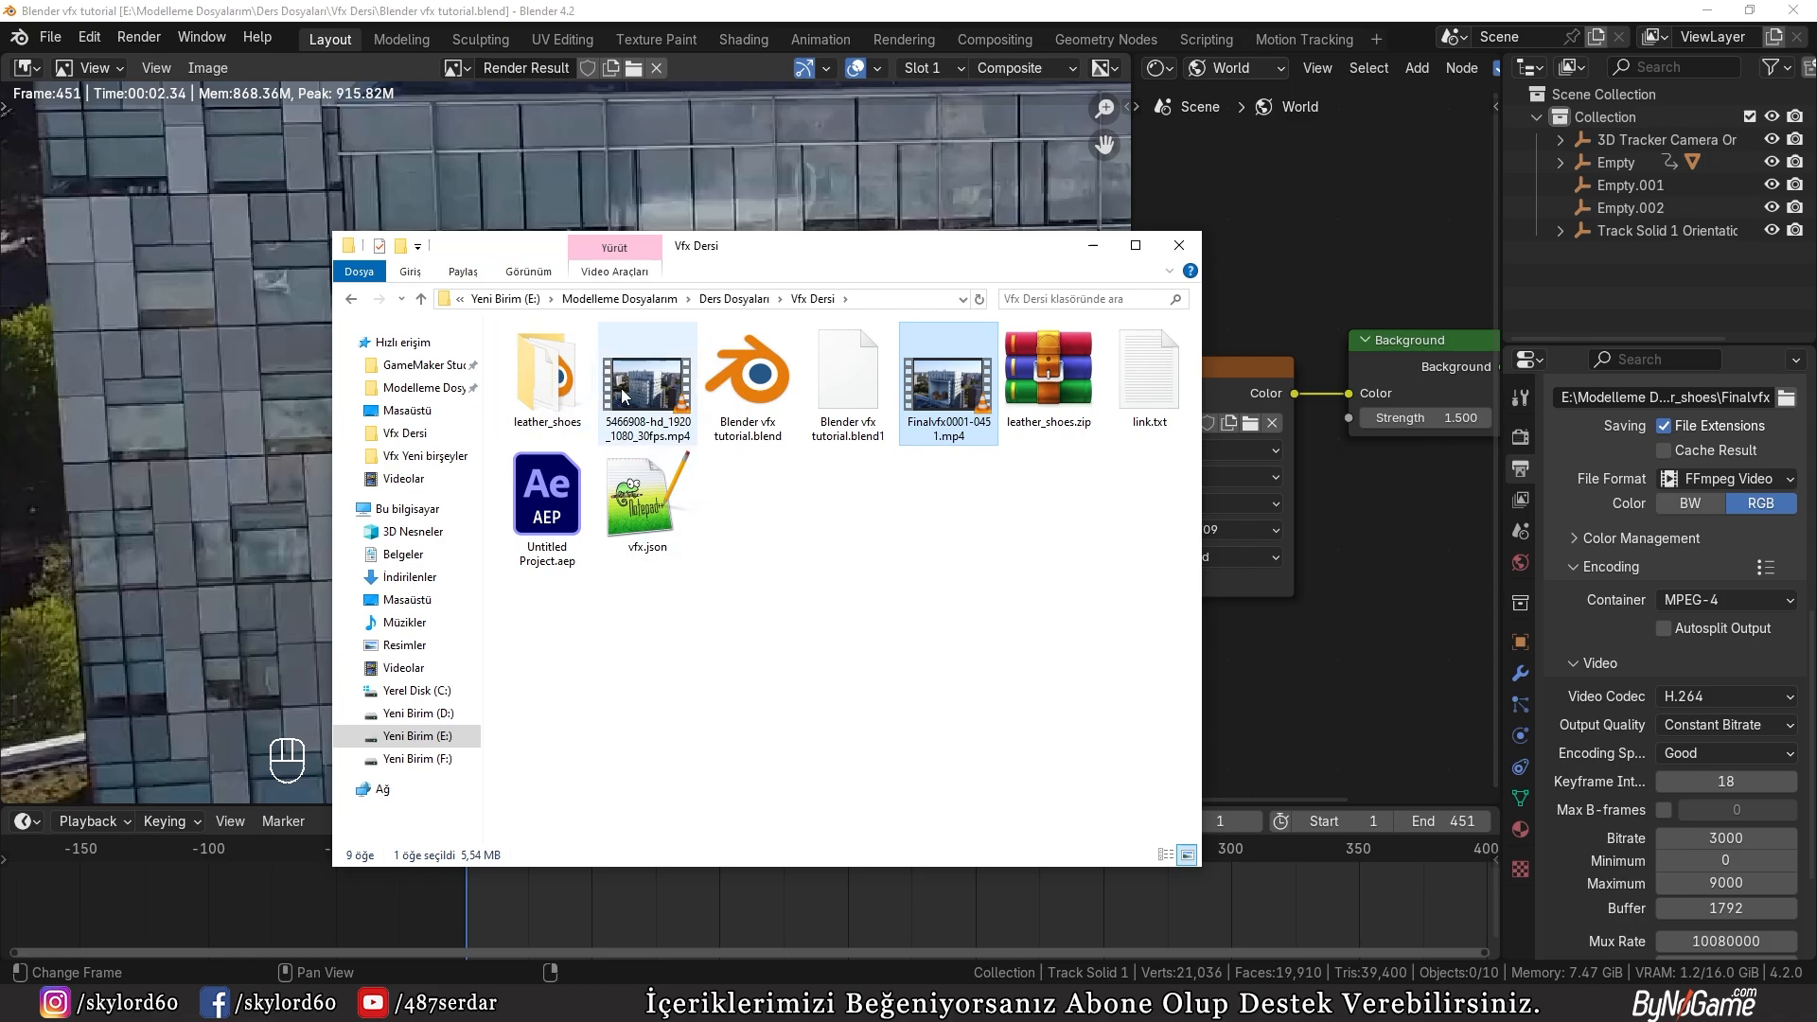
pyautogui.doubleClick(940, 371)
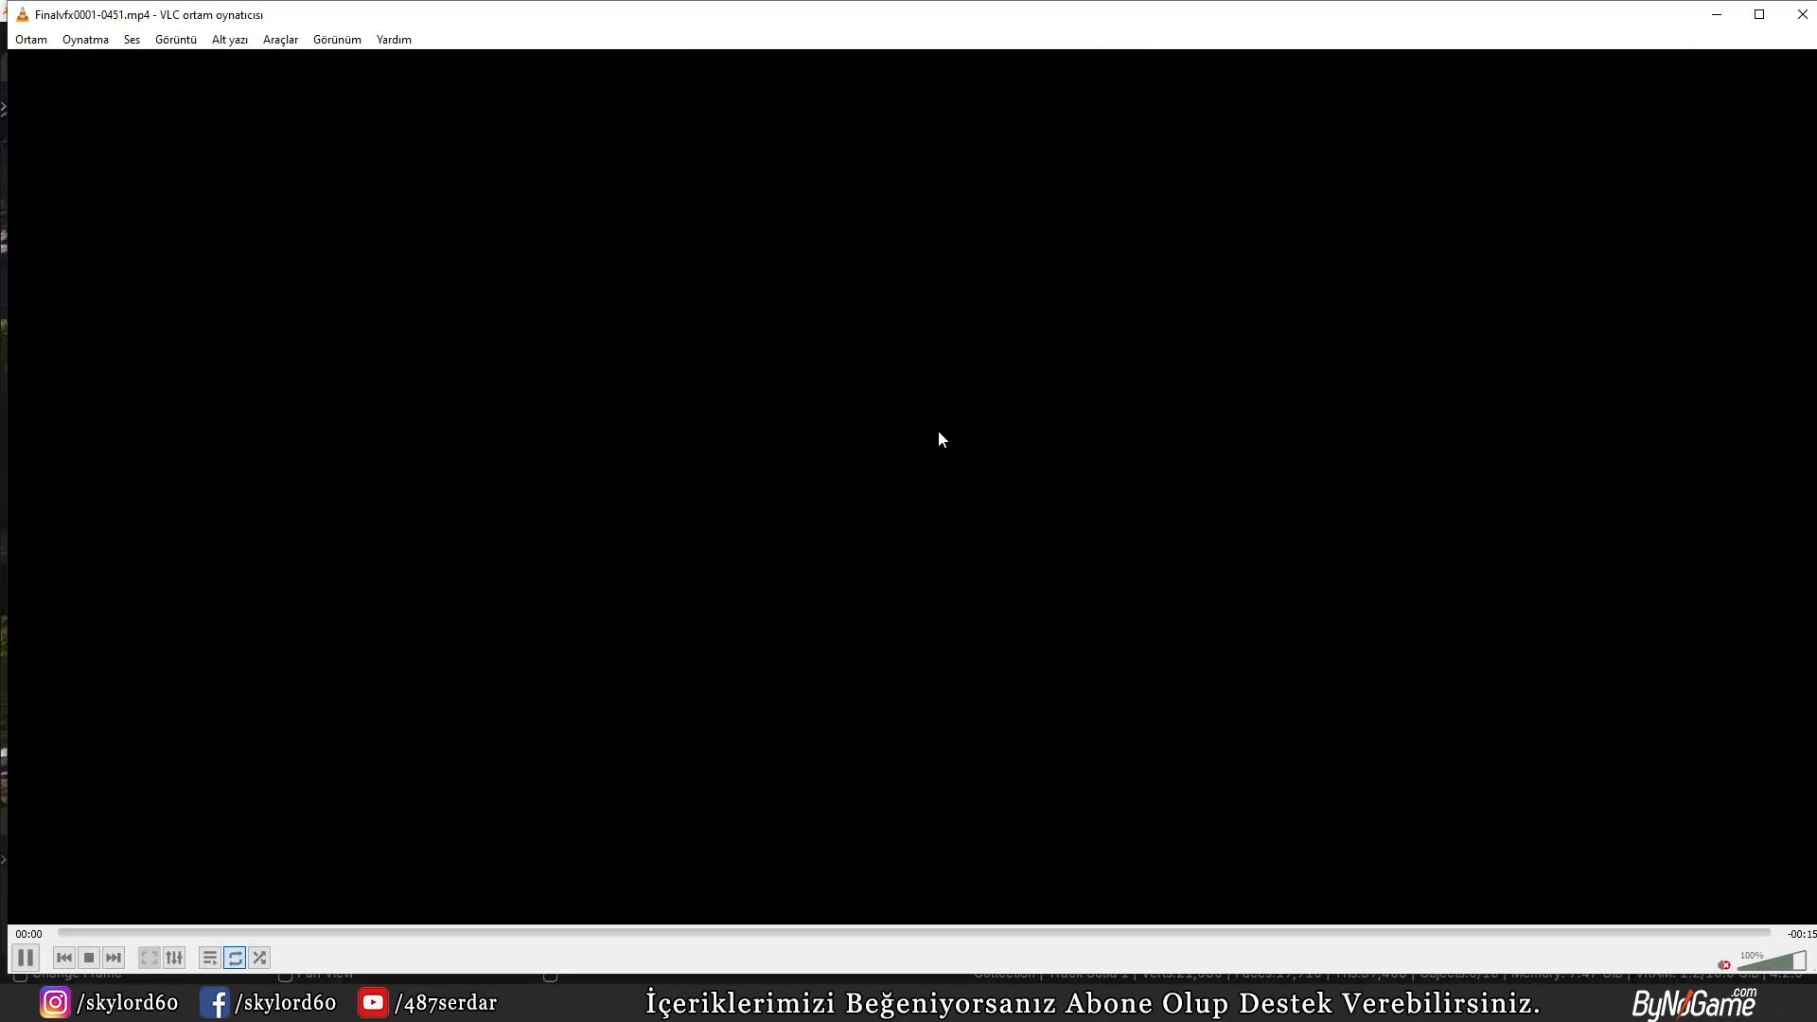